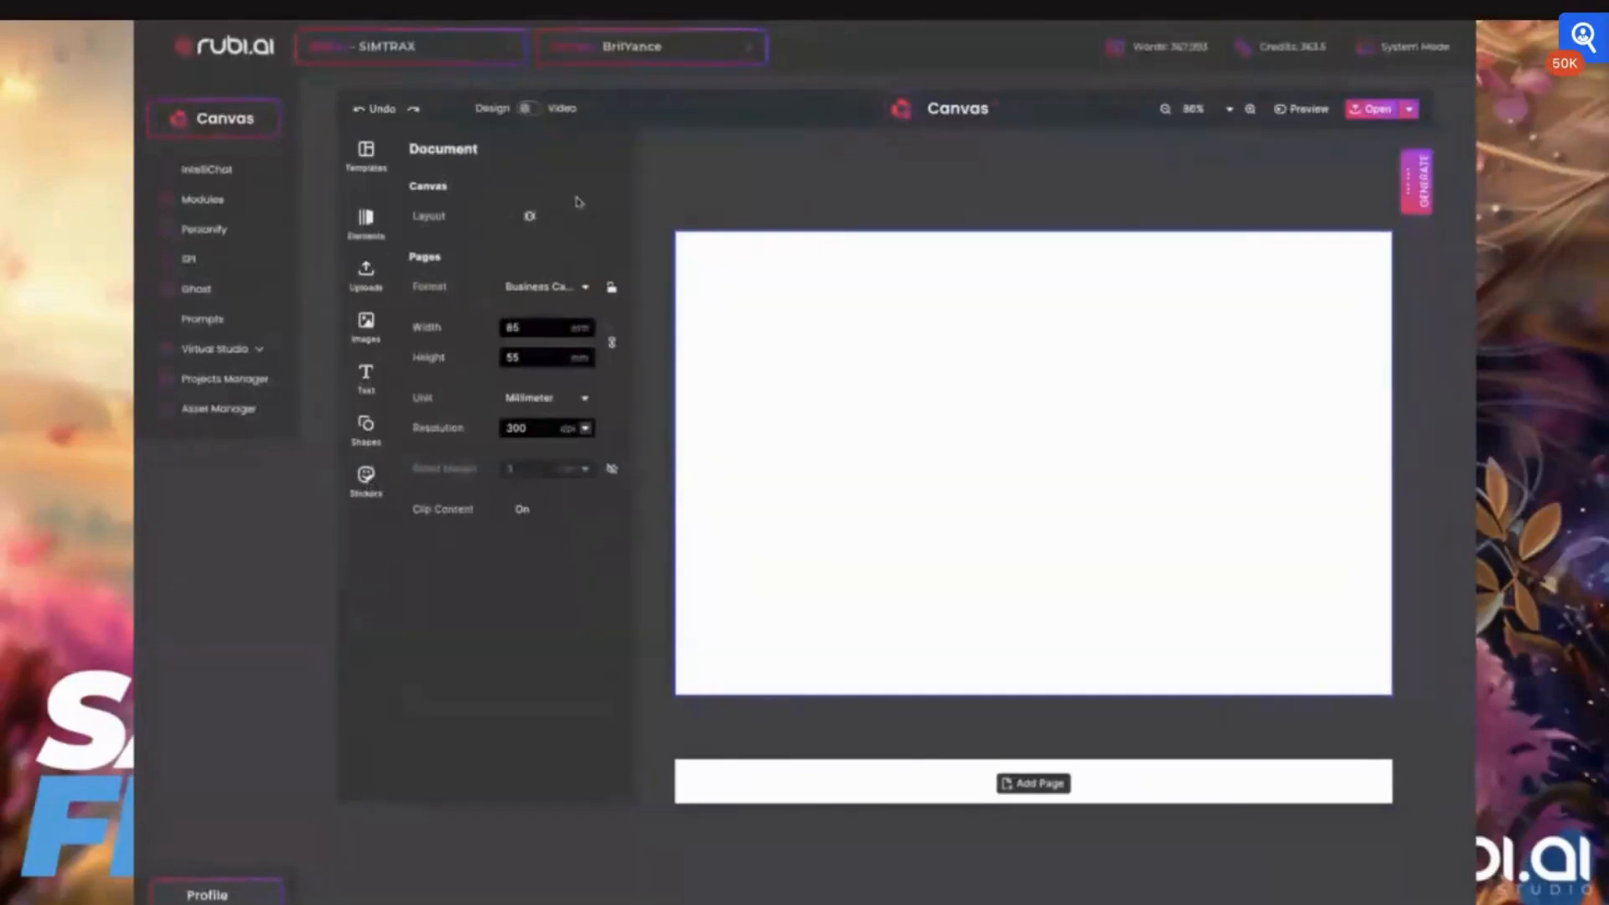
# Review the page properties and the available page format, unit and resolution options in the document settings
pyautogui.click(840, 273)
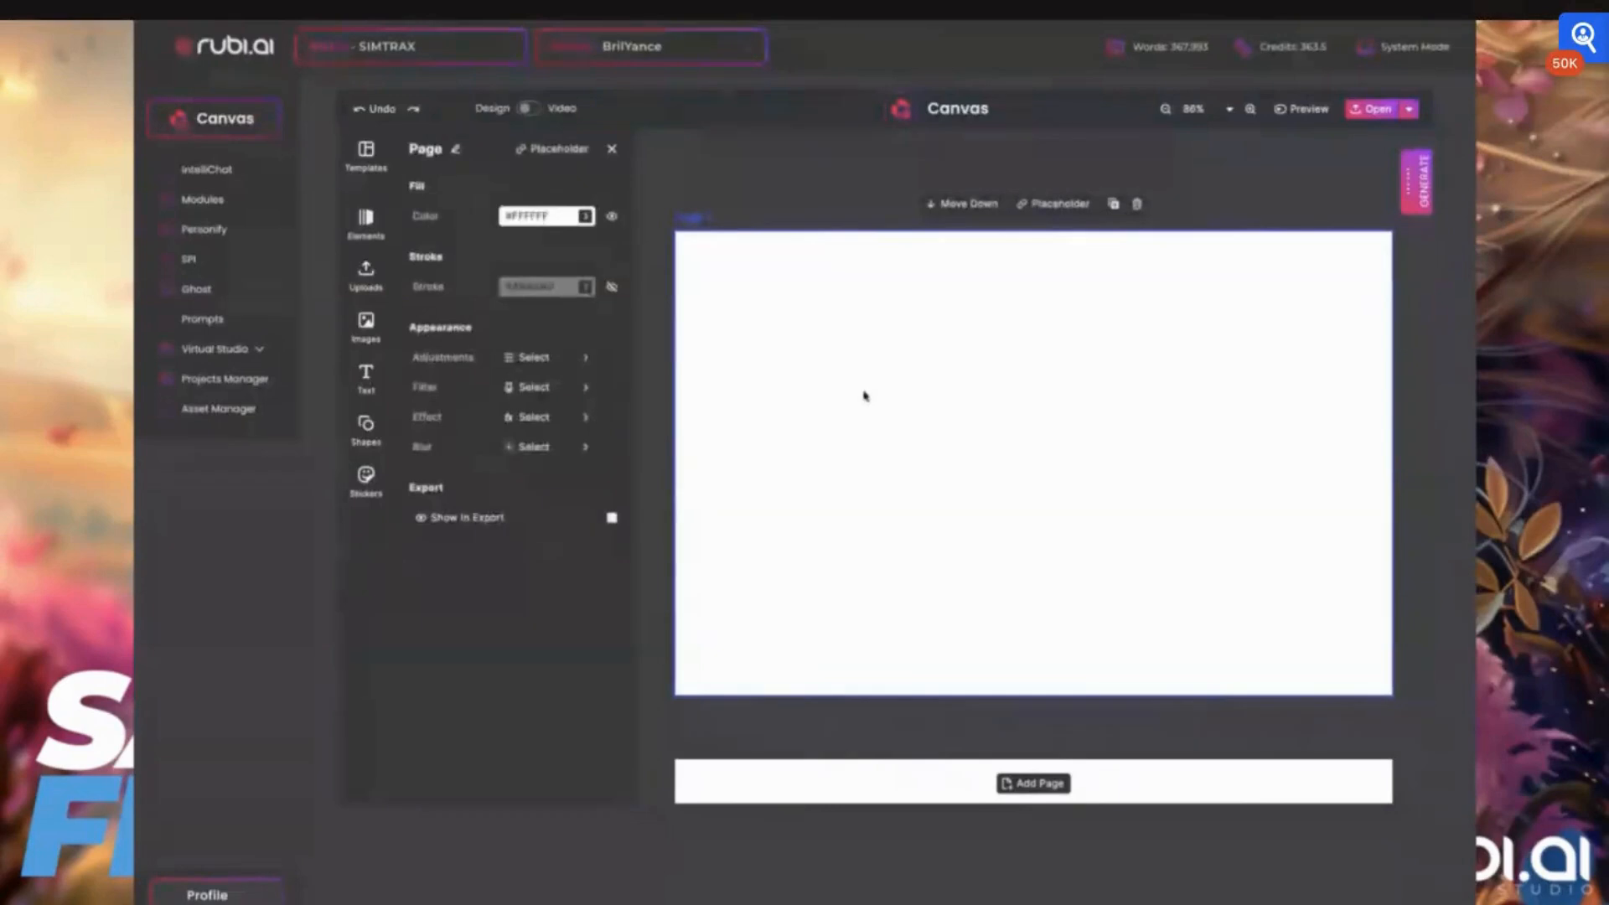
pyautogui.click(603, 150)
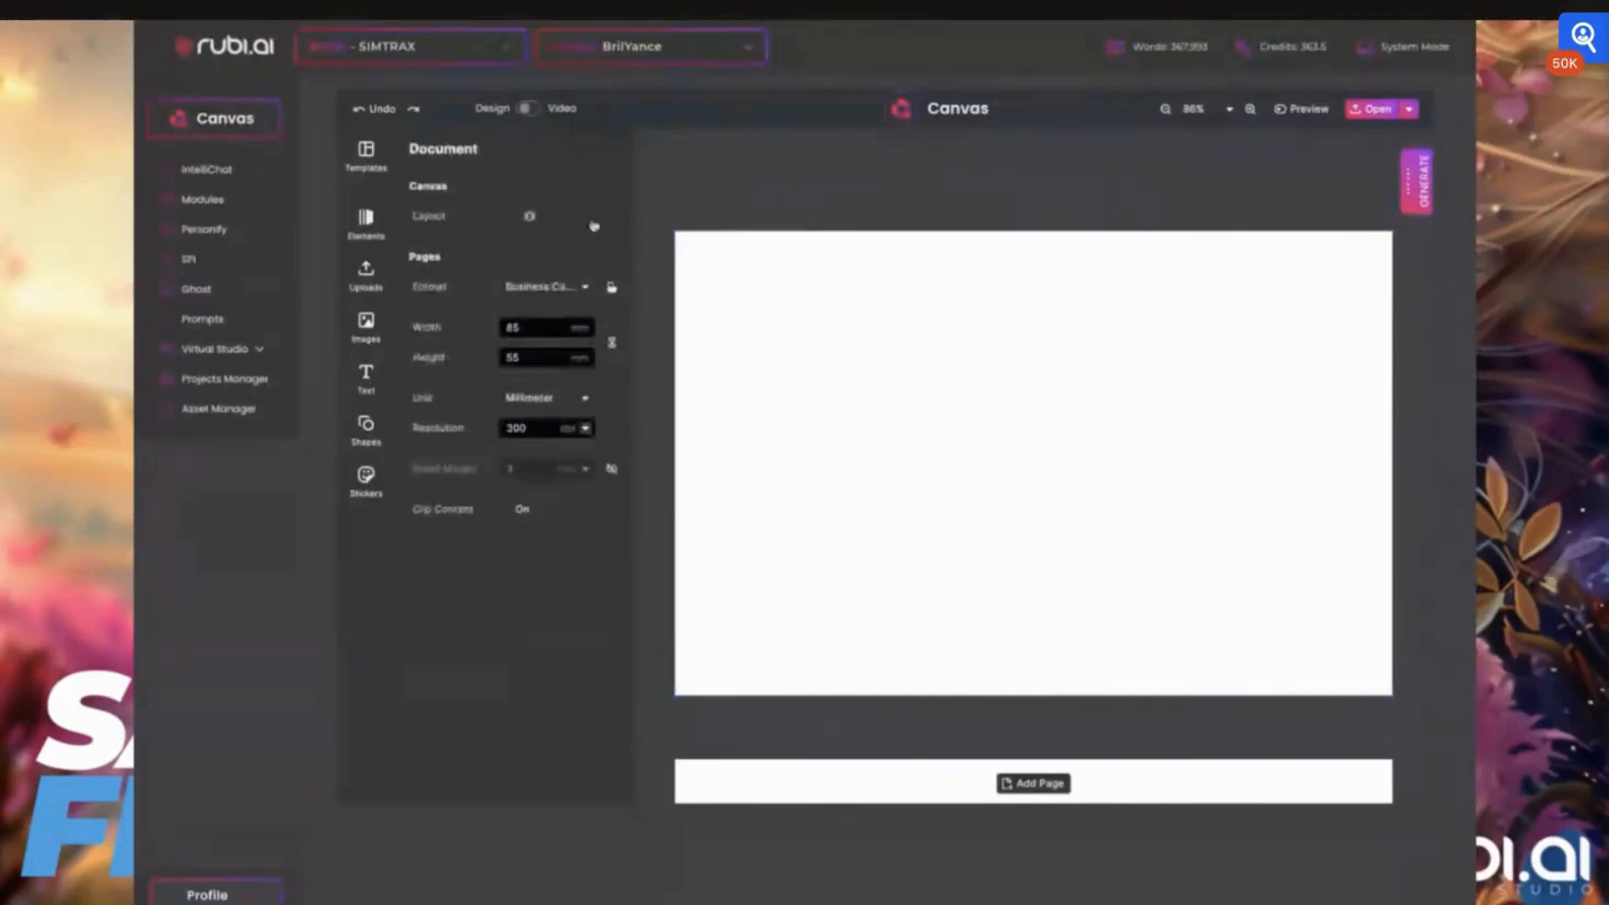
pyautogui.click(557, 288)
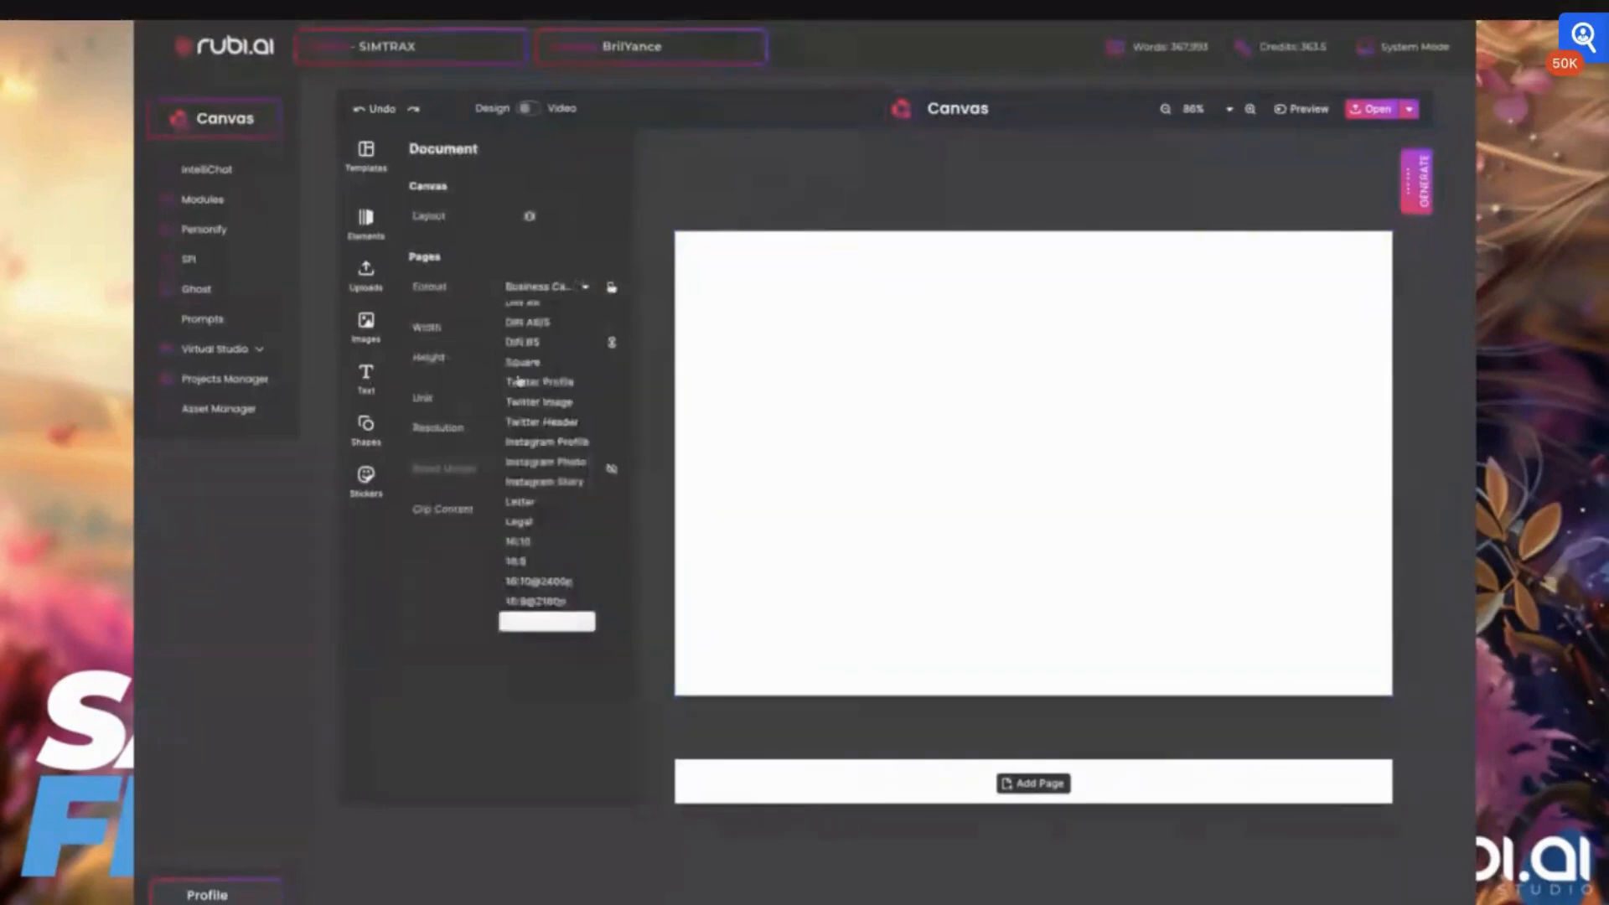
pyautogui.scroll(3, 520, 382)
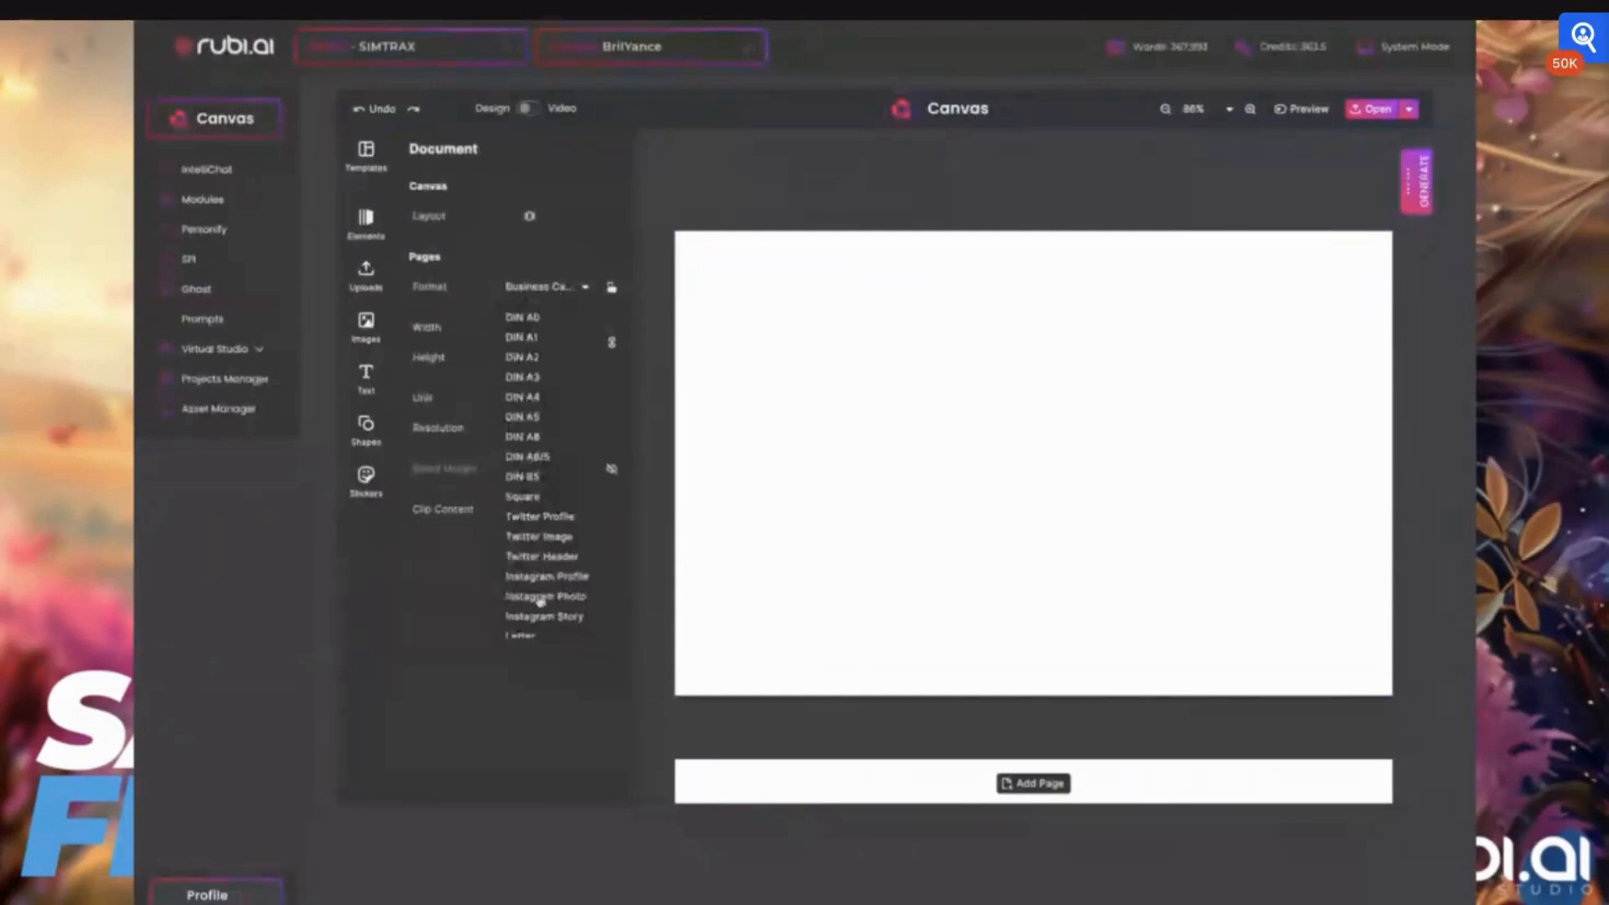
pyautogui.click(424, 656)
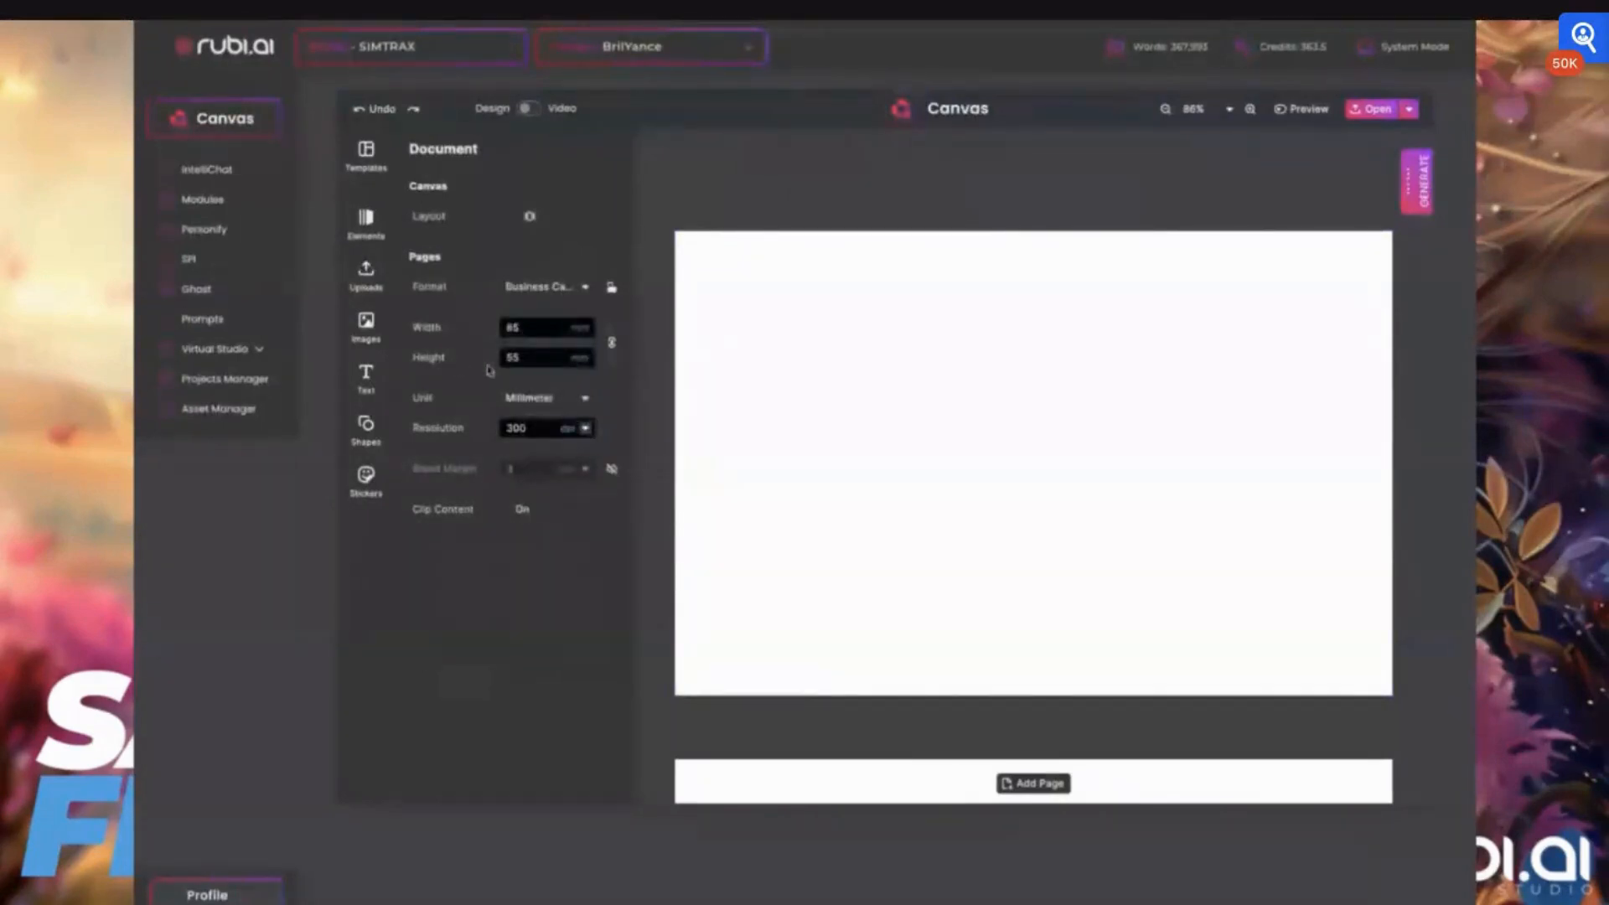
pyautogui.click(529, 400)
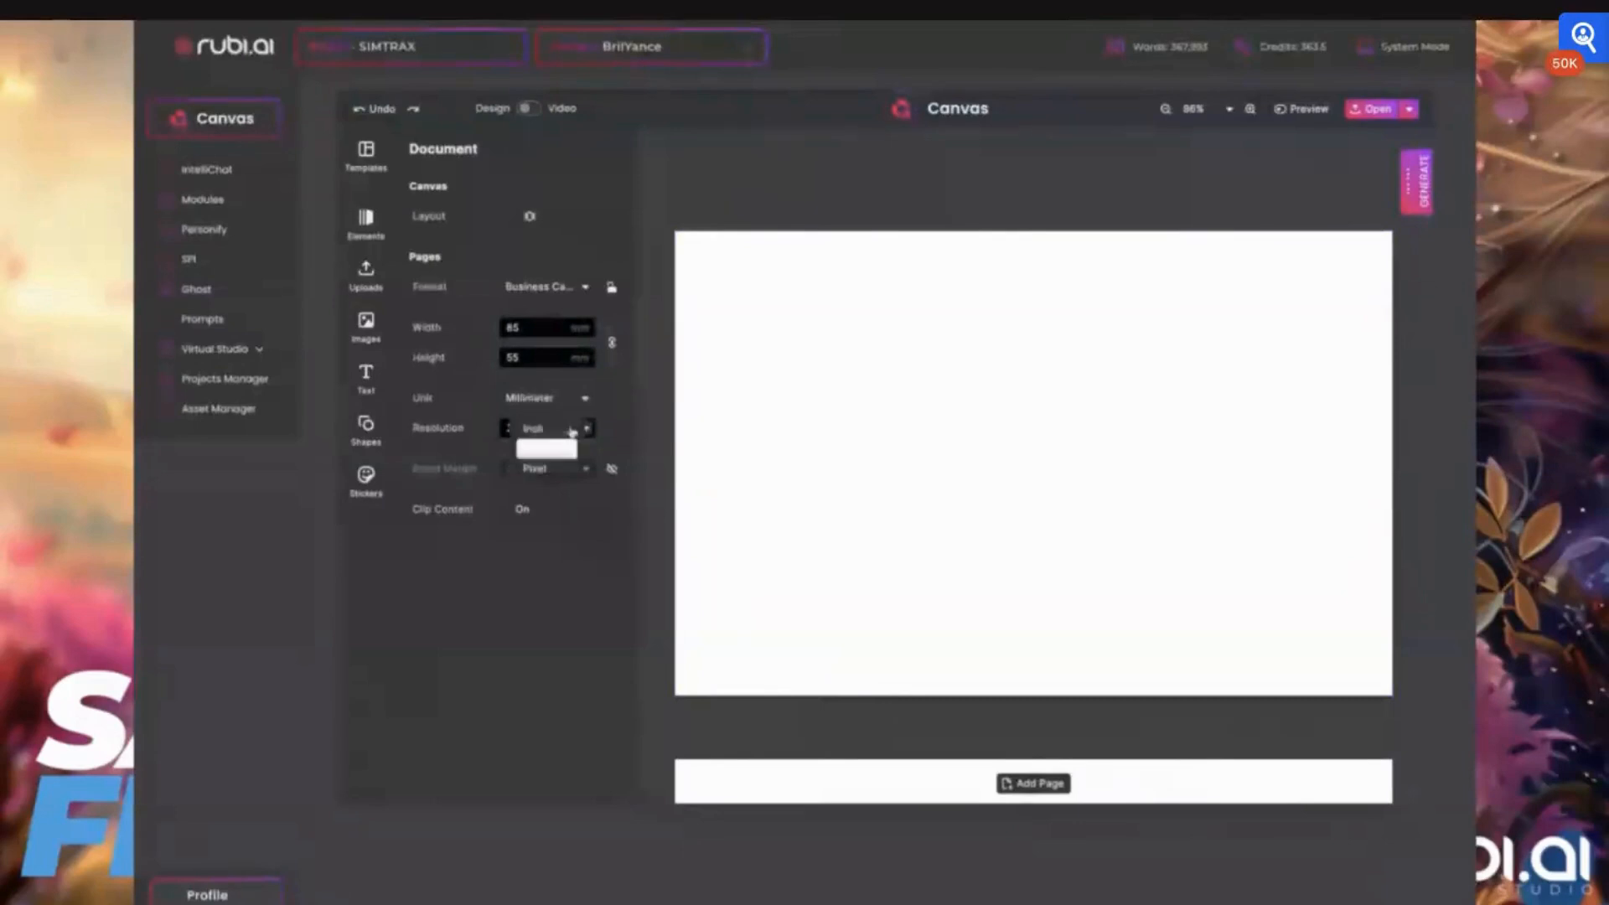
pyautogui.click(465, 568)
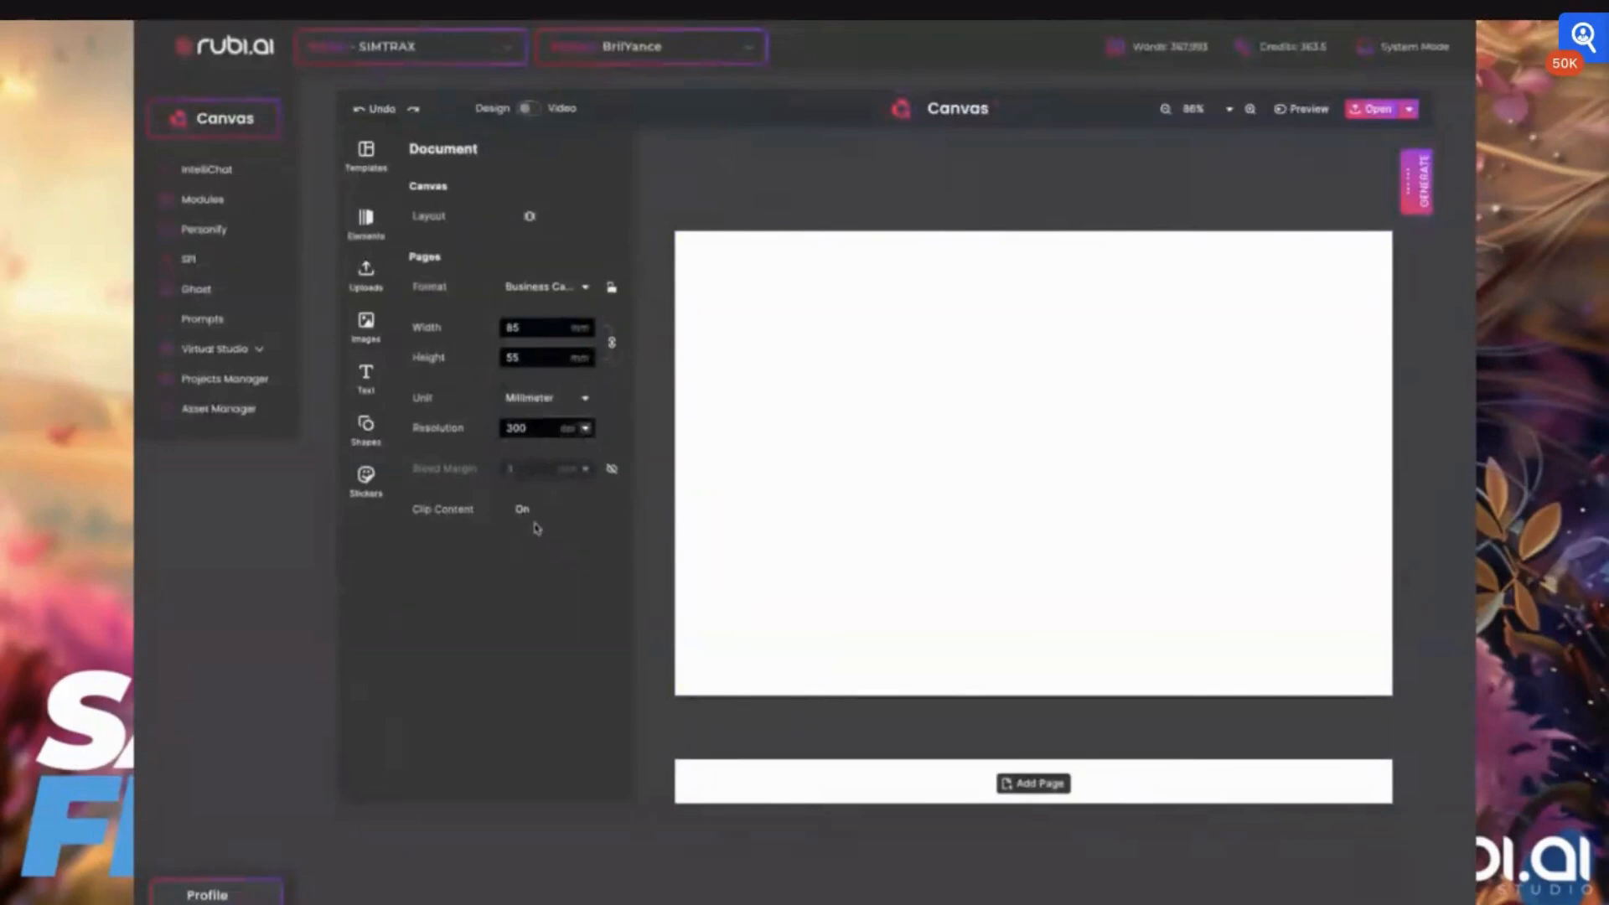
pyautogui.click(585, 430)
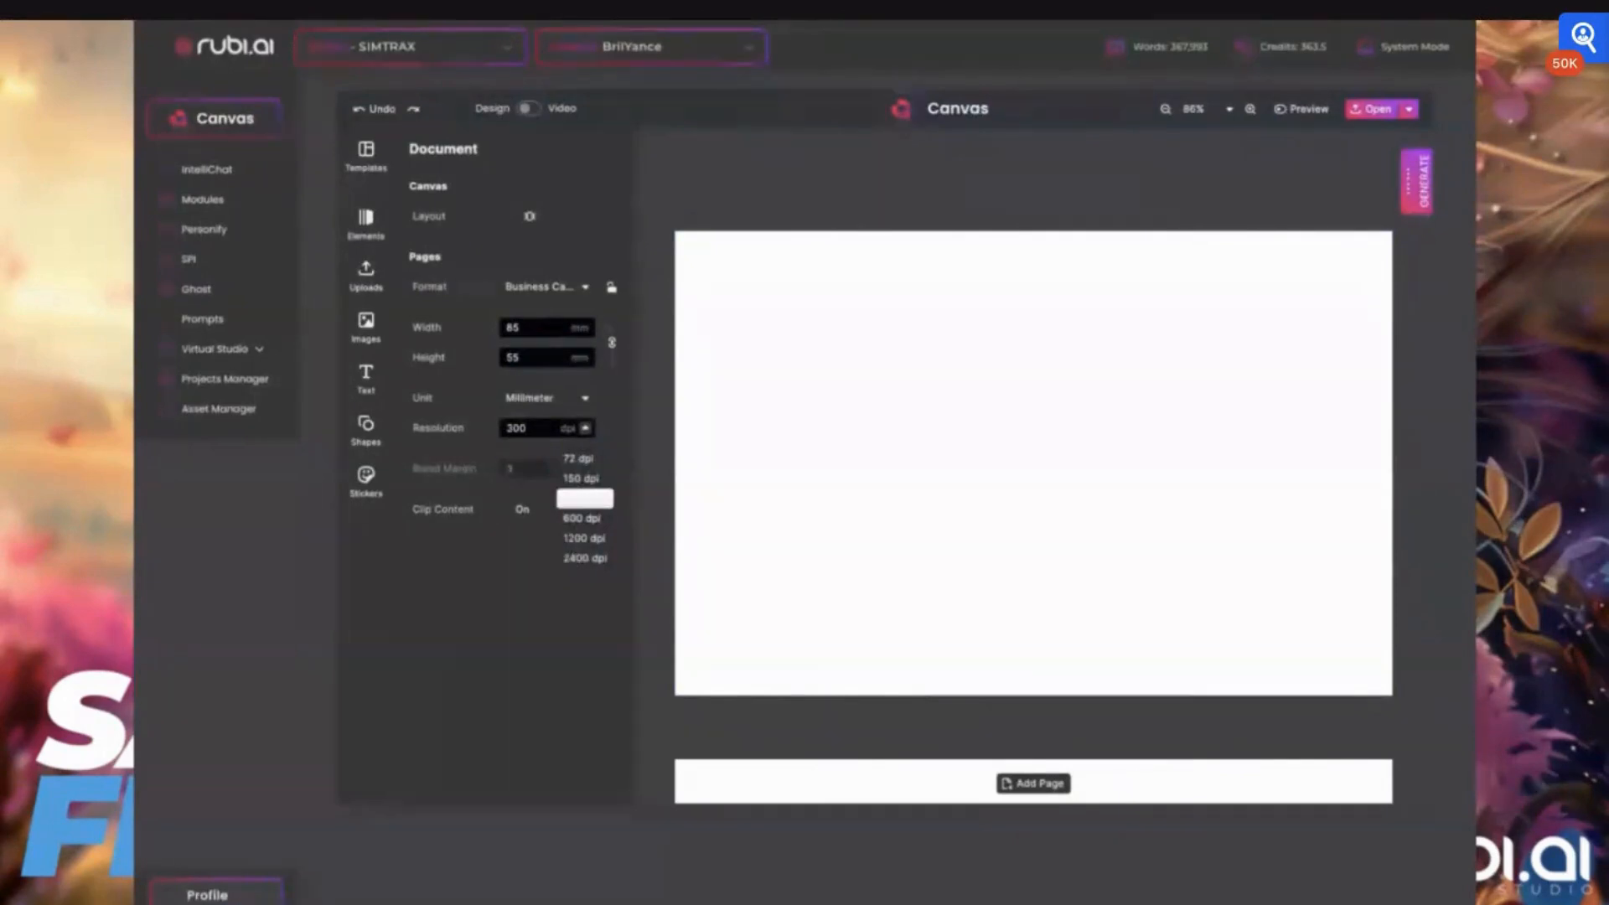
pyautogui.click(460, 563)
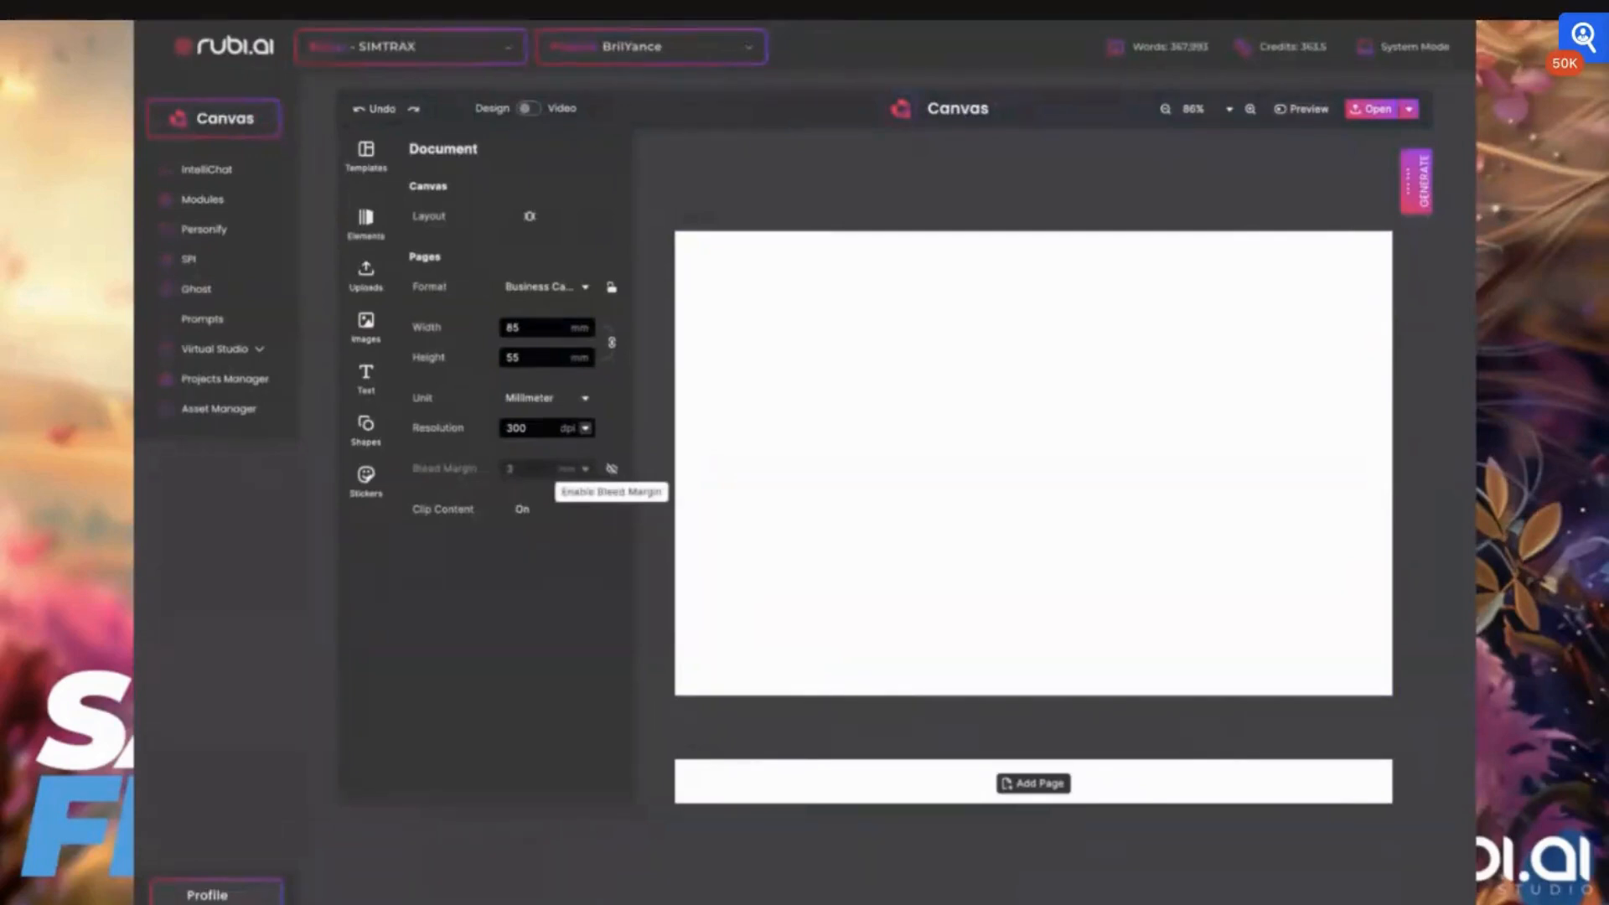
# Try out the 3 mm bleed margin around the pages and switch it off again
pyautogui.click(612, 469)
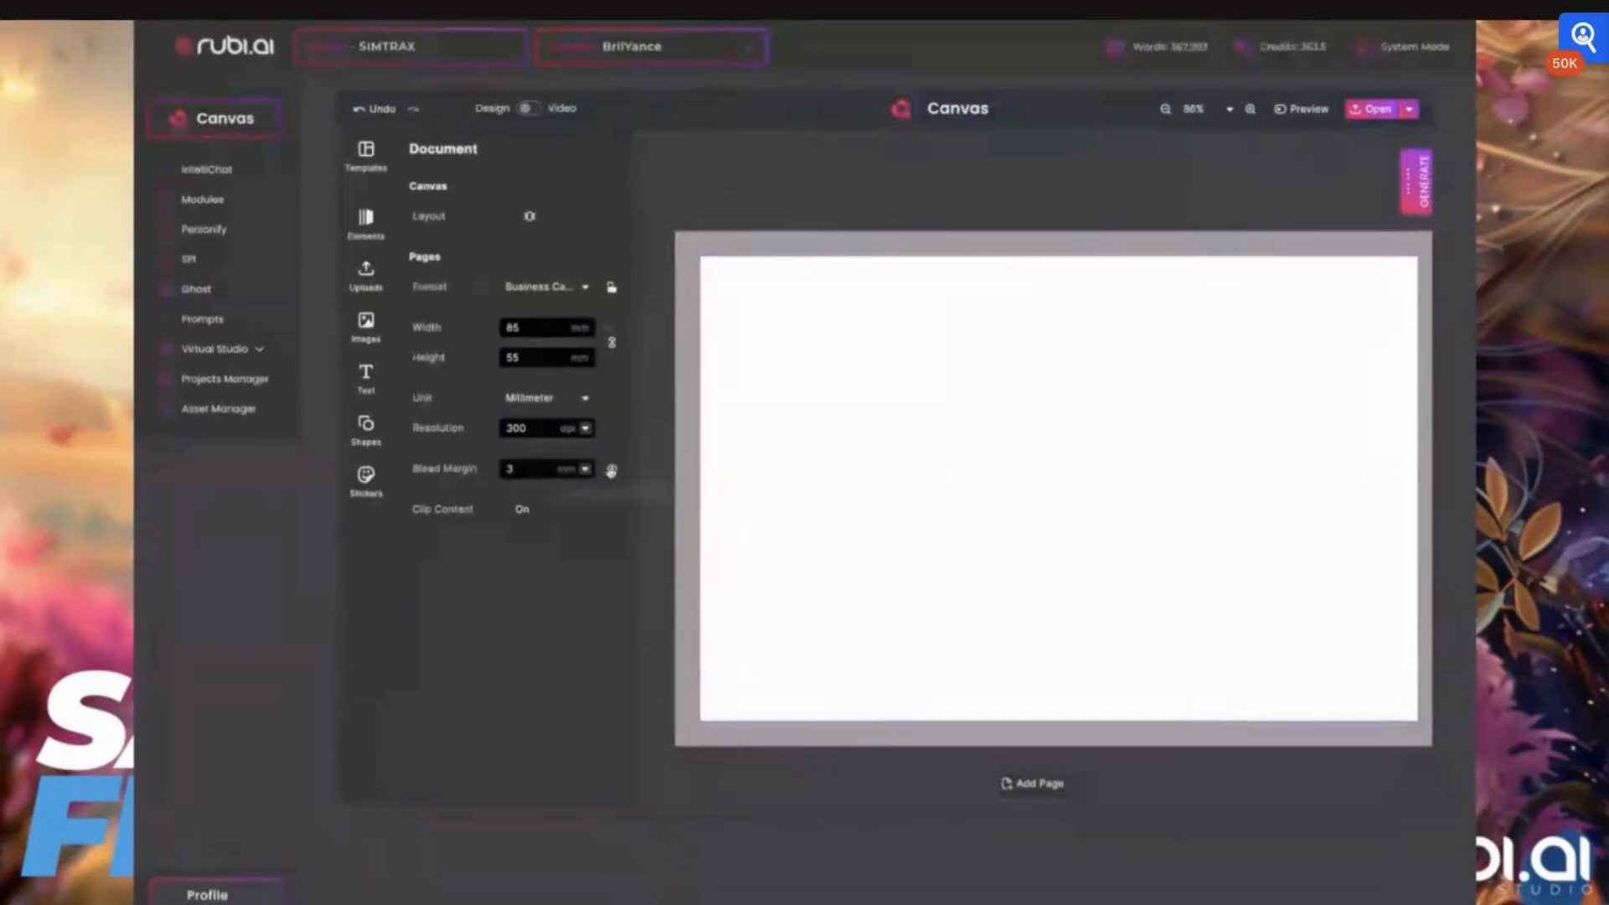
pyautogui.click(611, 471)
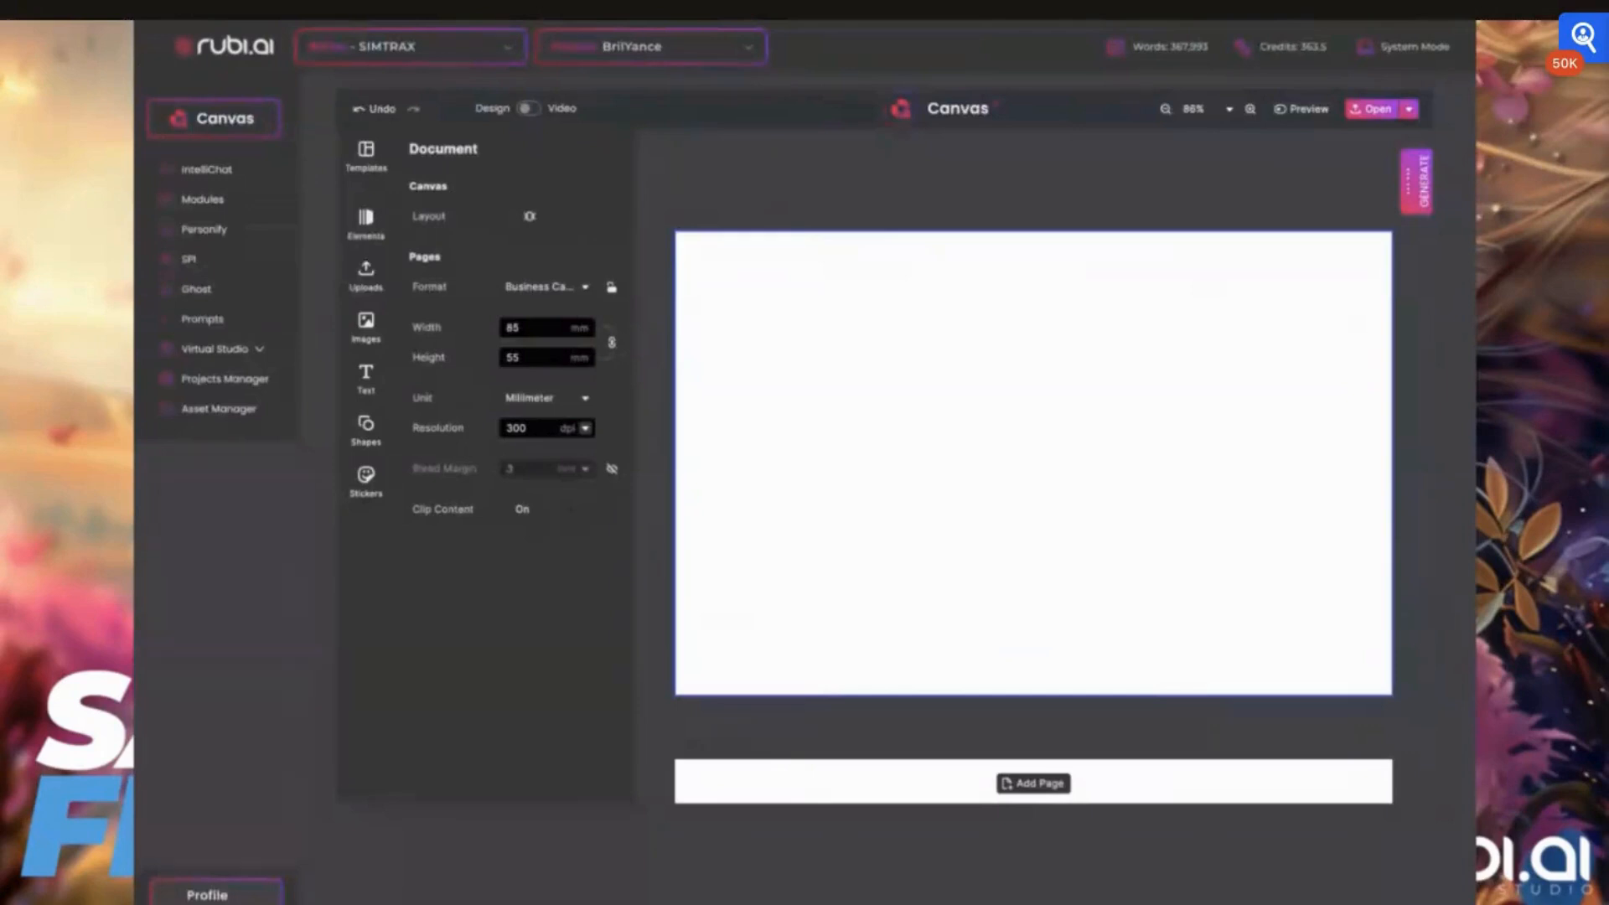
# Look over the document's pages and the Generate tools offered for the canvas
pyautogui.scroll(-2, 829, 269)
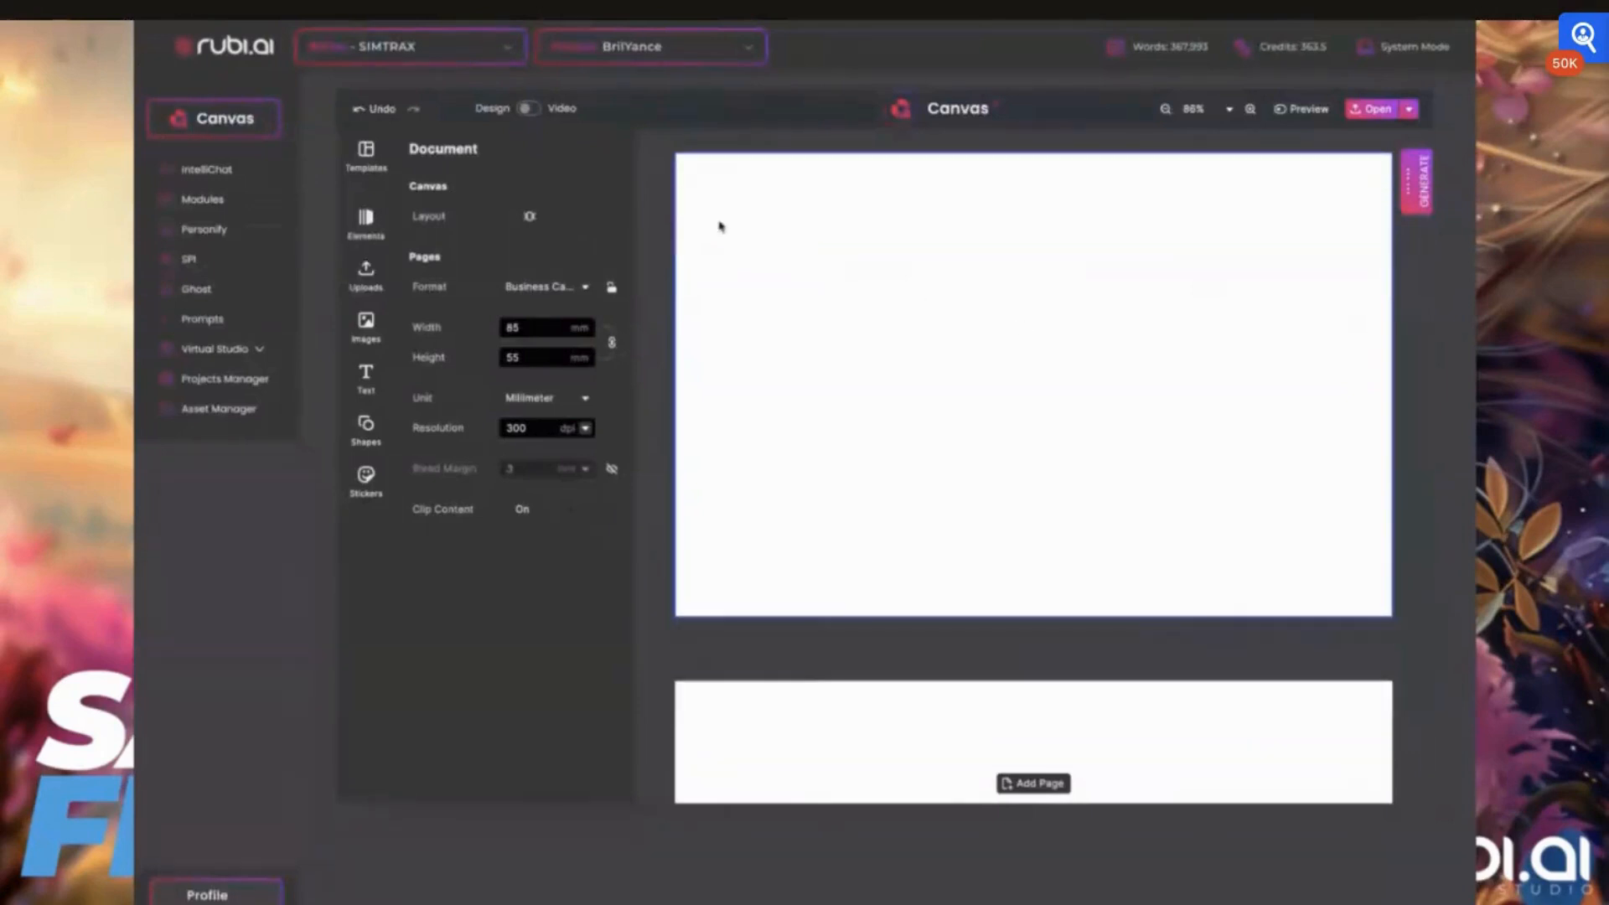
pyautogui.scroll(2, 719, 226)
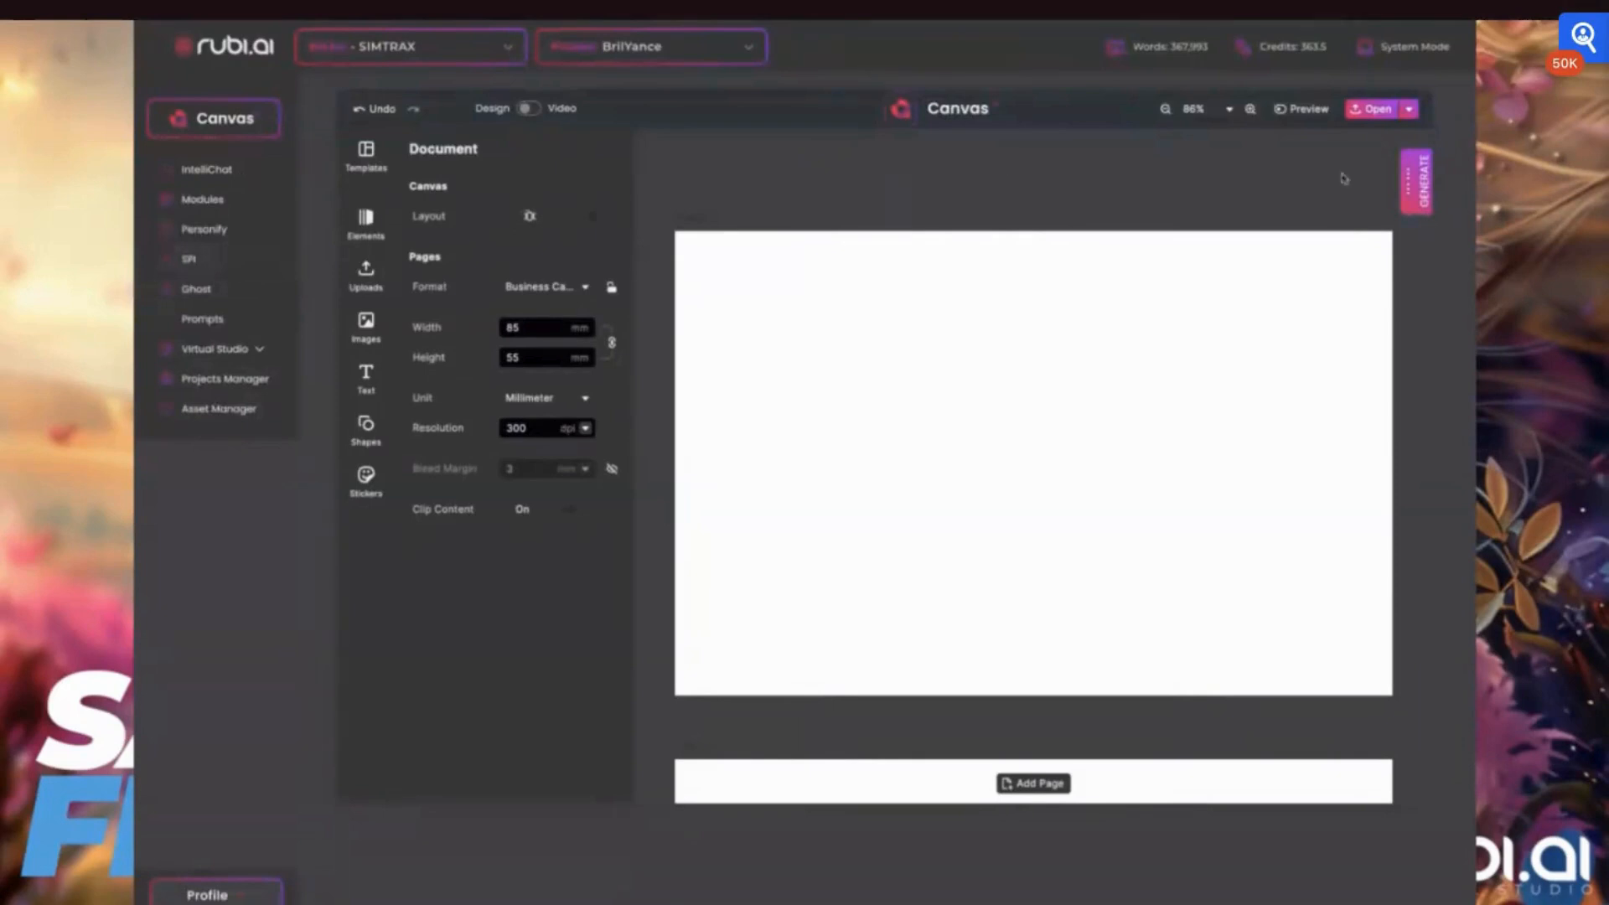
pyautogui.click(1415, 183)
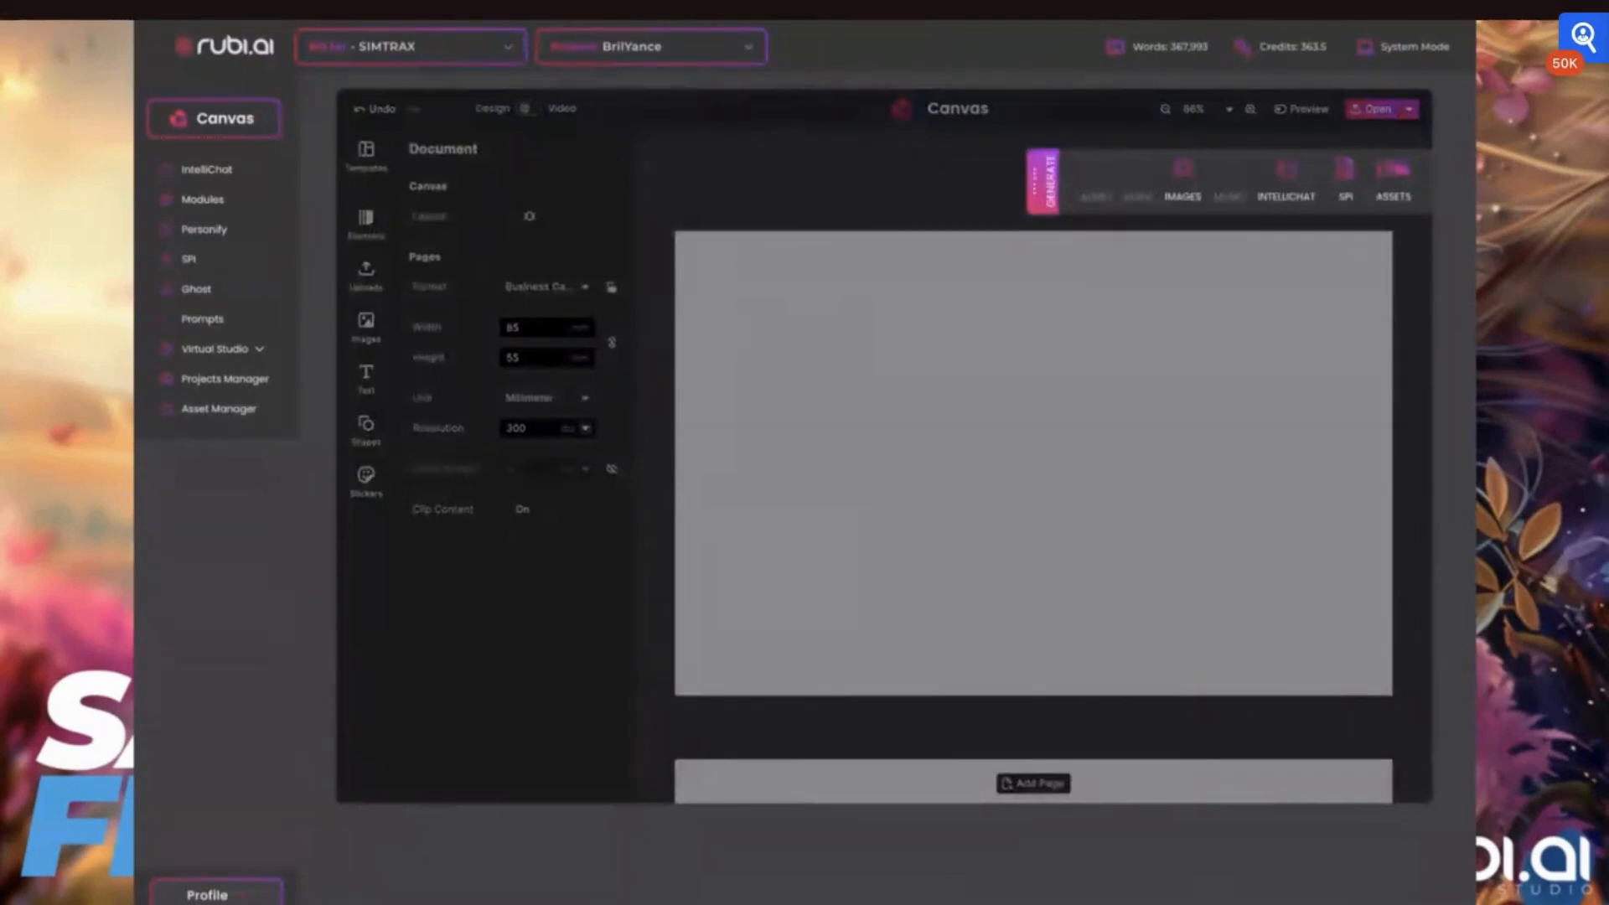
pyautogui.click(1050, 186)
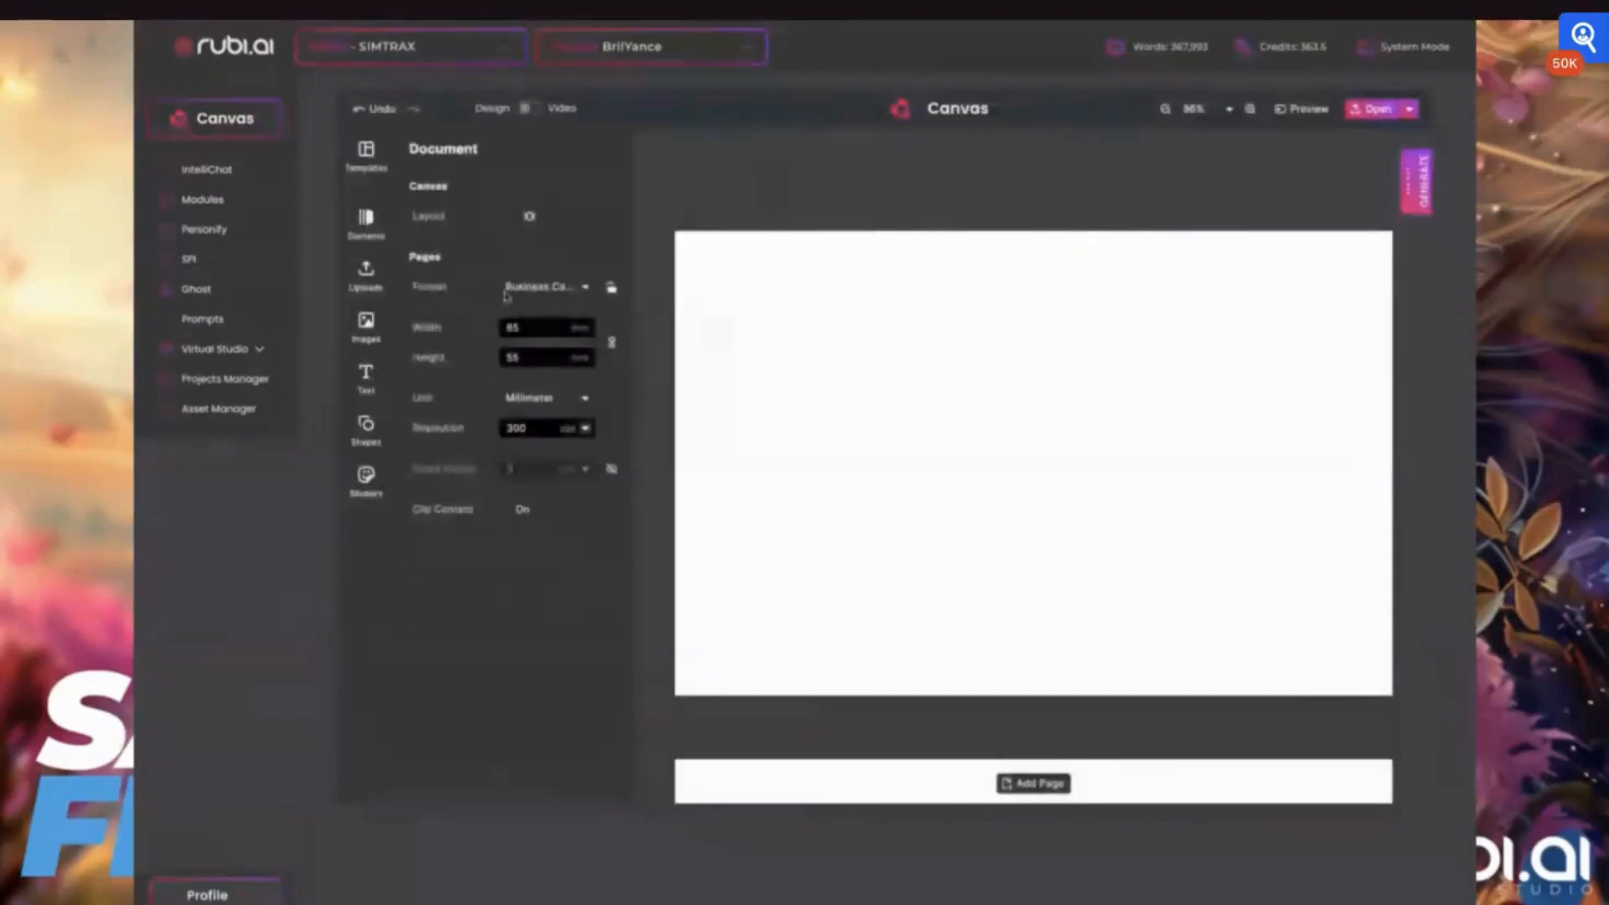
# Browse the complete collection of uploaded images in the image library
pyautogui.click(366, 325)
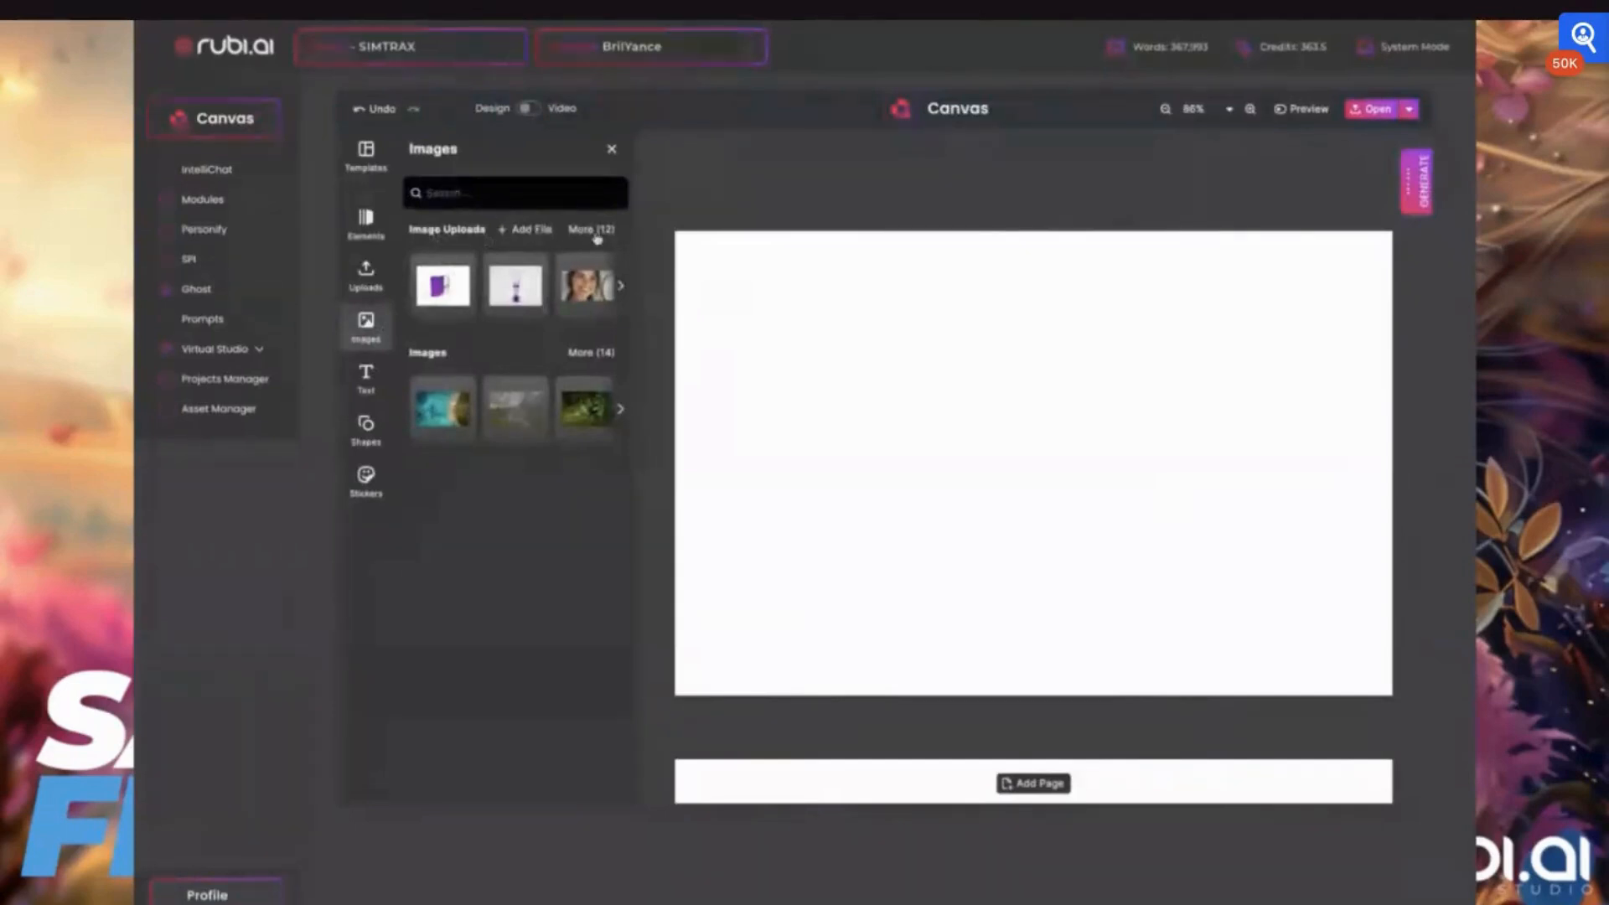
pyautogui.click(621, 286)
pyautogui.click(620, 286)
pyautogui.click(621, 285)
pyautogui.click(620, 286)
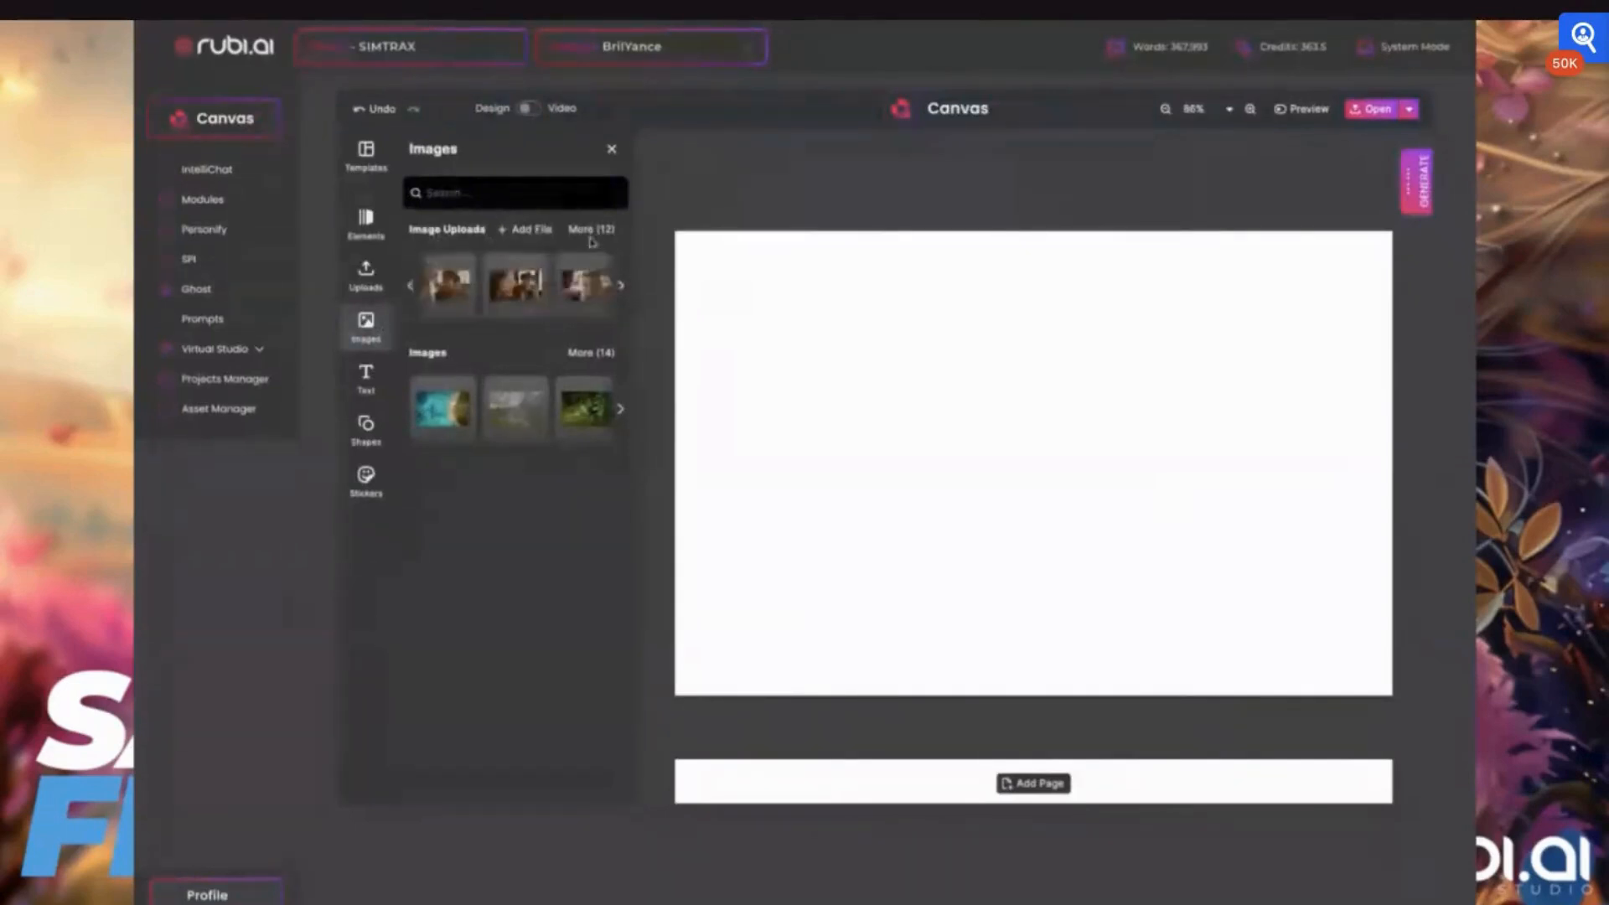
pyautogui.click(589, 232)
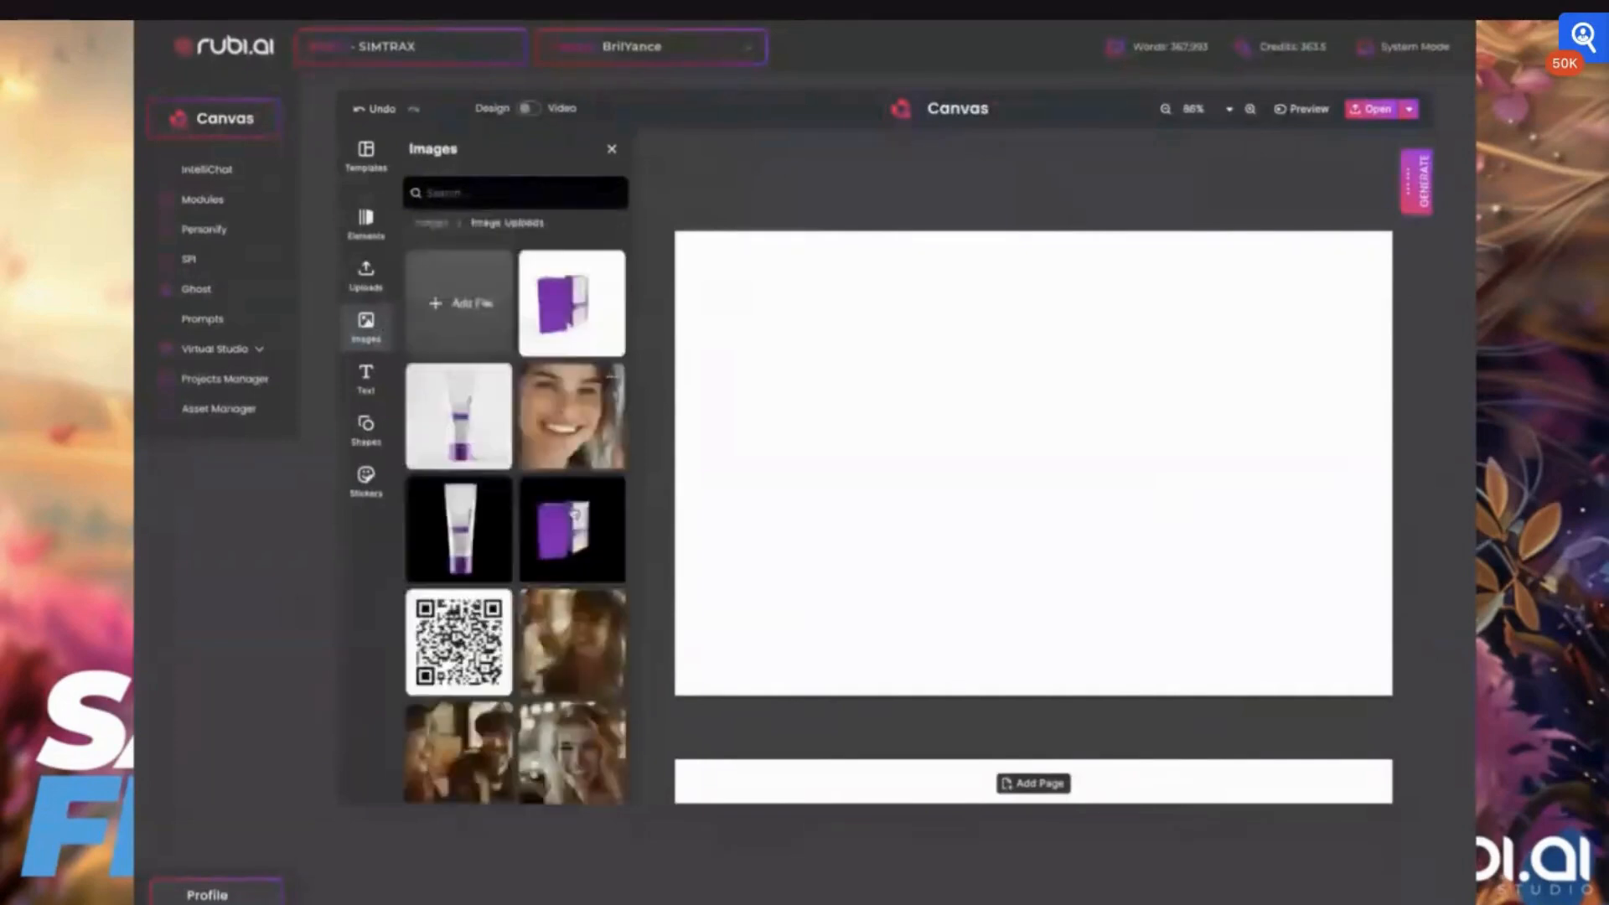
pyautogui.scroll(-1, 571, 567)
pyautogui.scroll(-3, 571, 568)
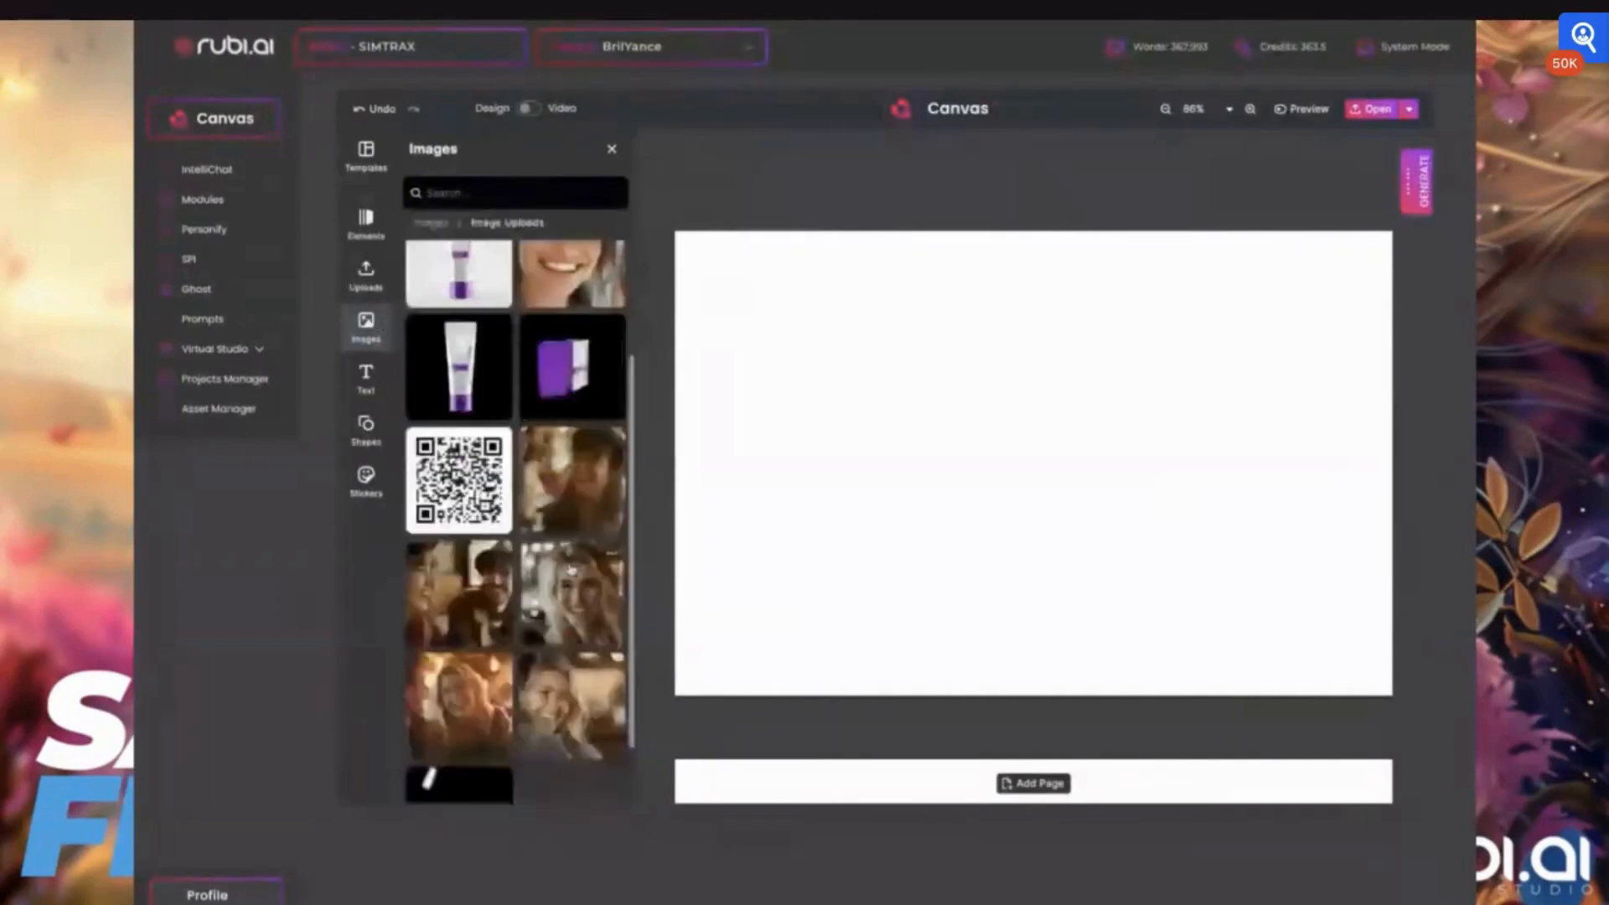
pyautogui.scroll(-2, 571, 570)
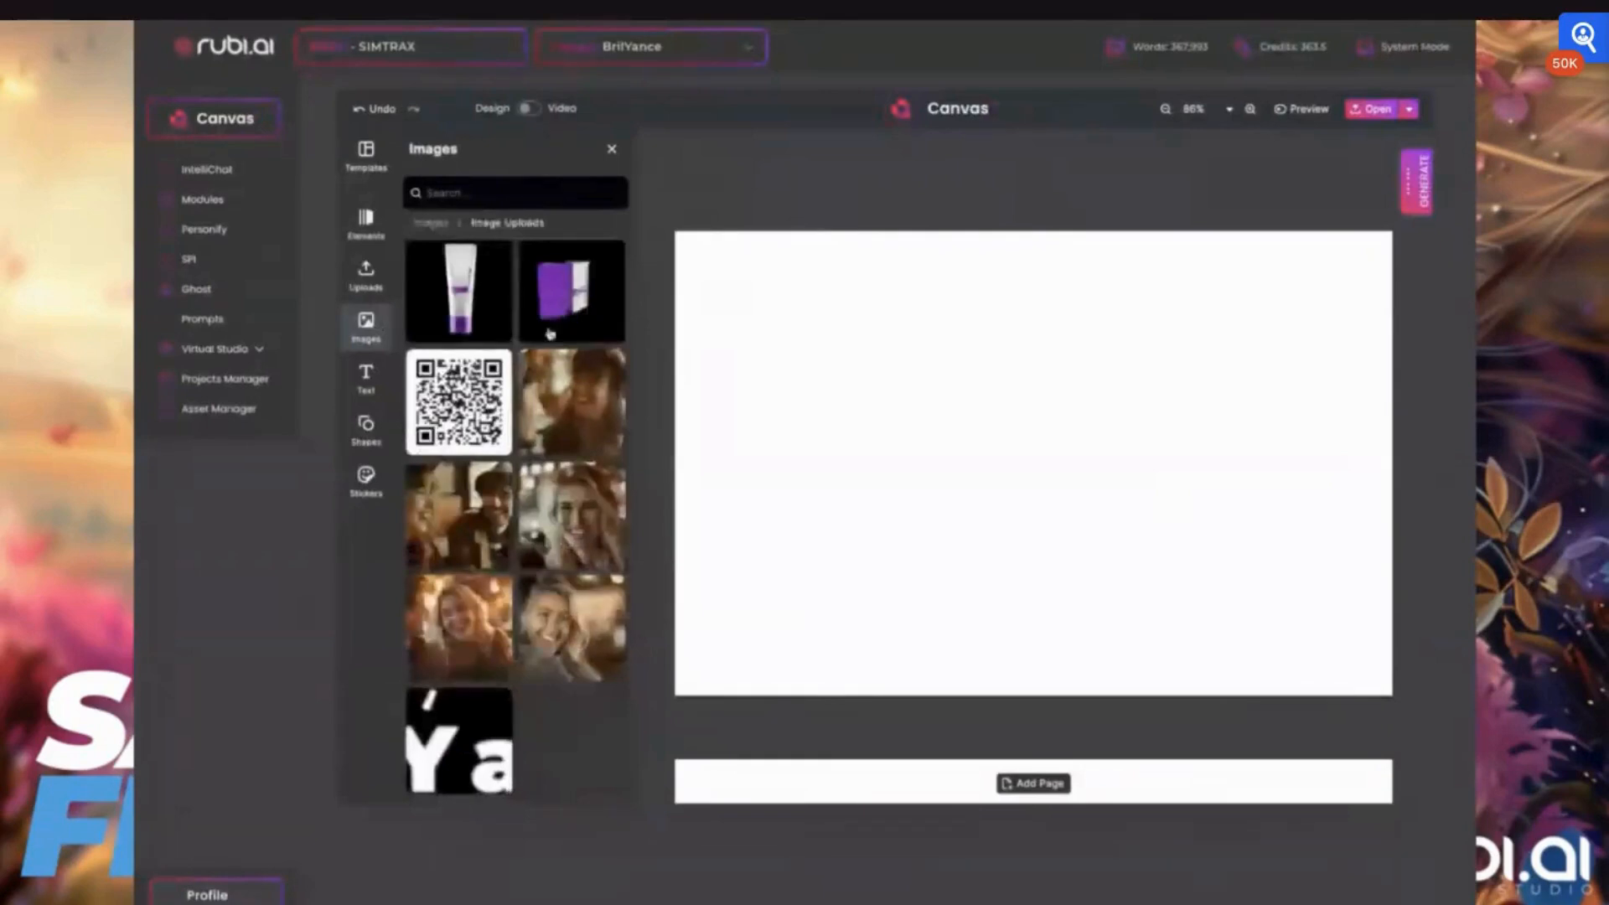
pyautogui.scroll(1, 553, 331)
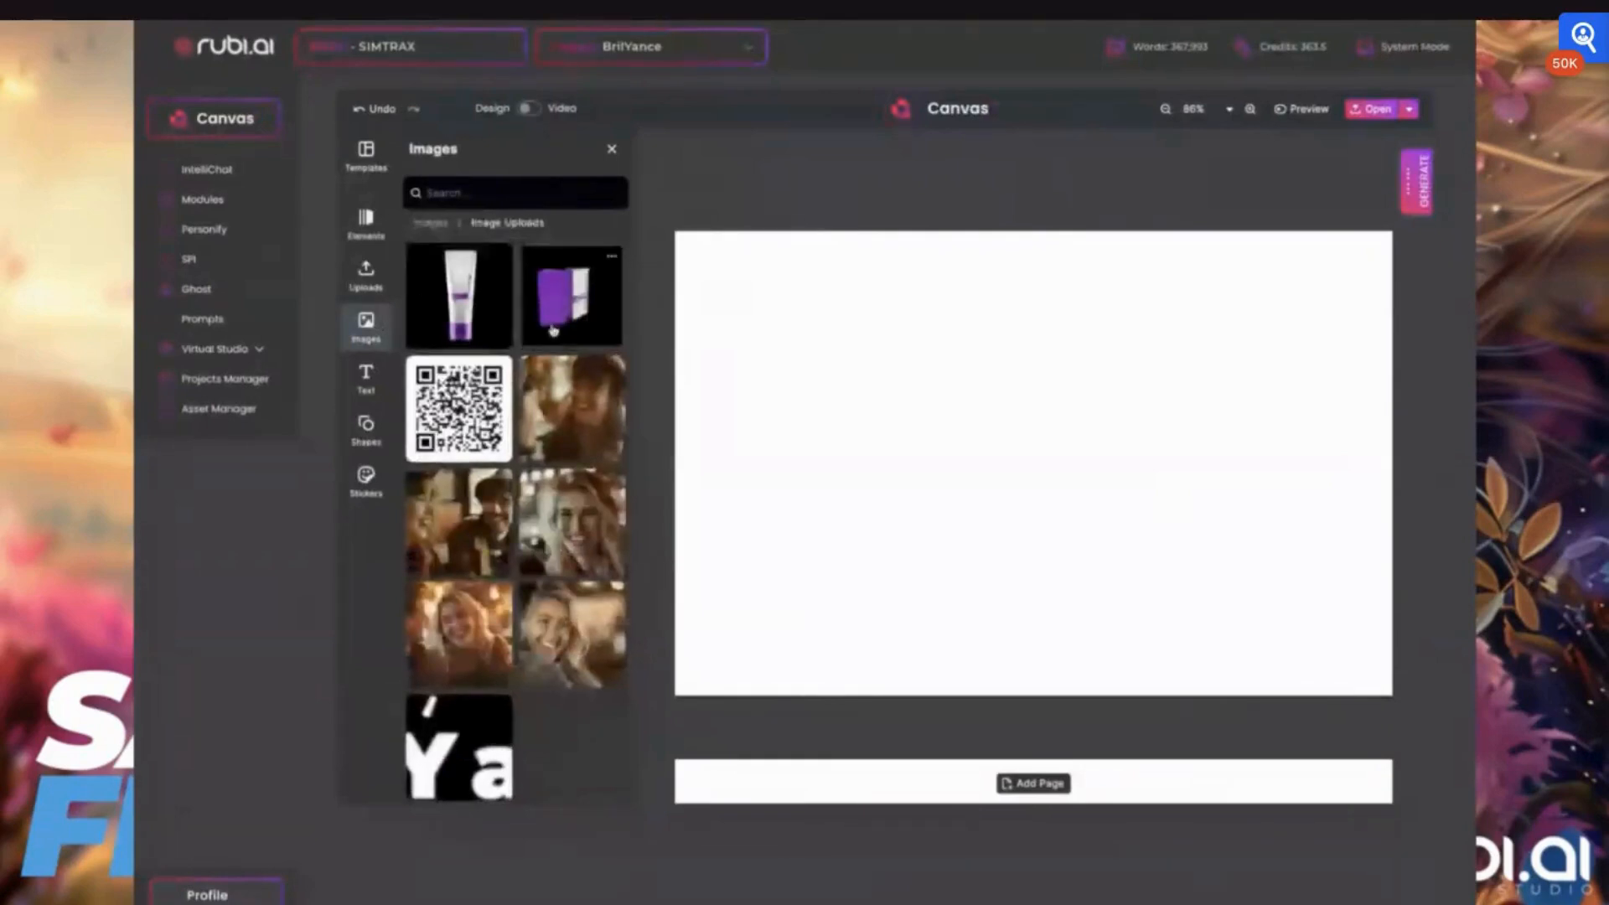
pyautogui.scroll(4, 553, 331)
pyautogui.scroll(2, 554, 332)
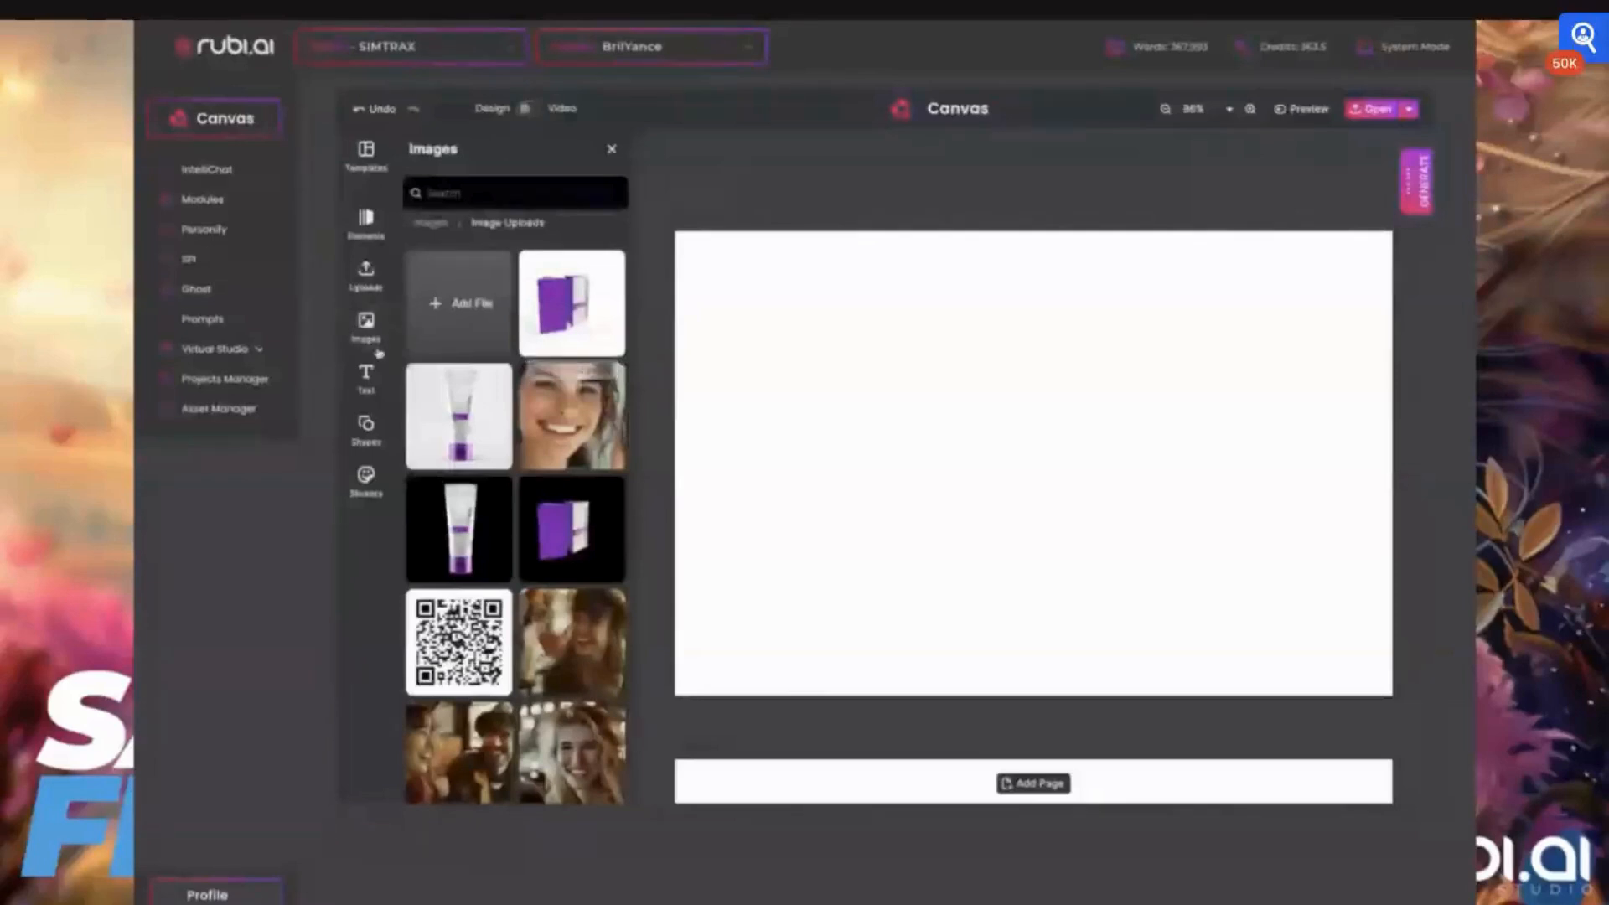
# Try adding a Paragraph text element to the page and delete it again
pyautogui.click(367, 377)
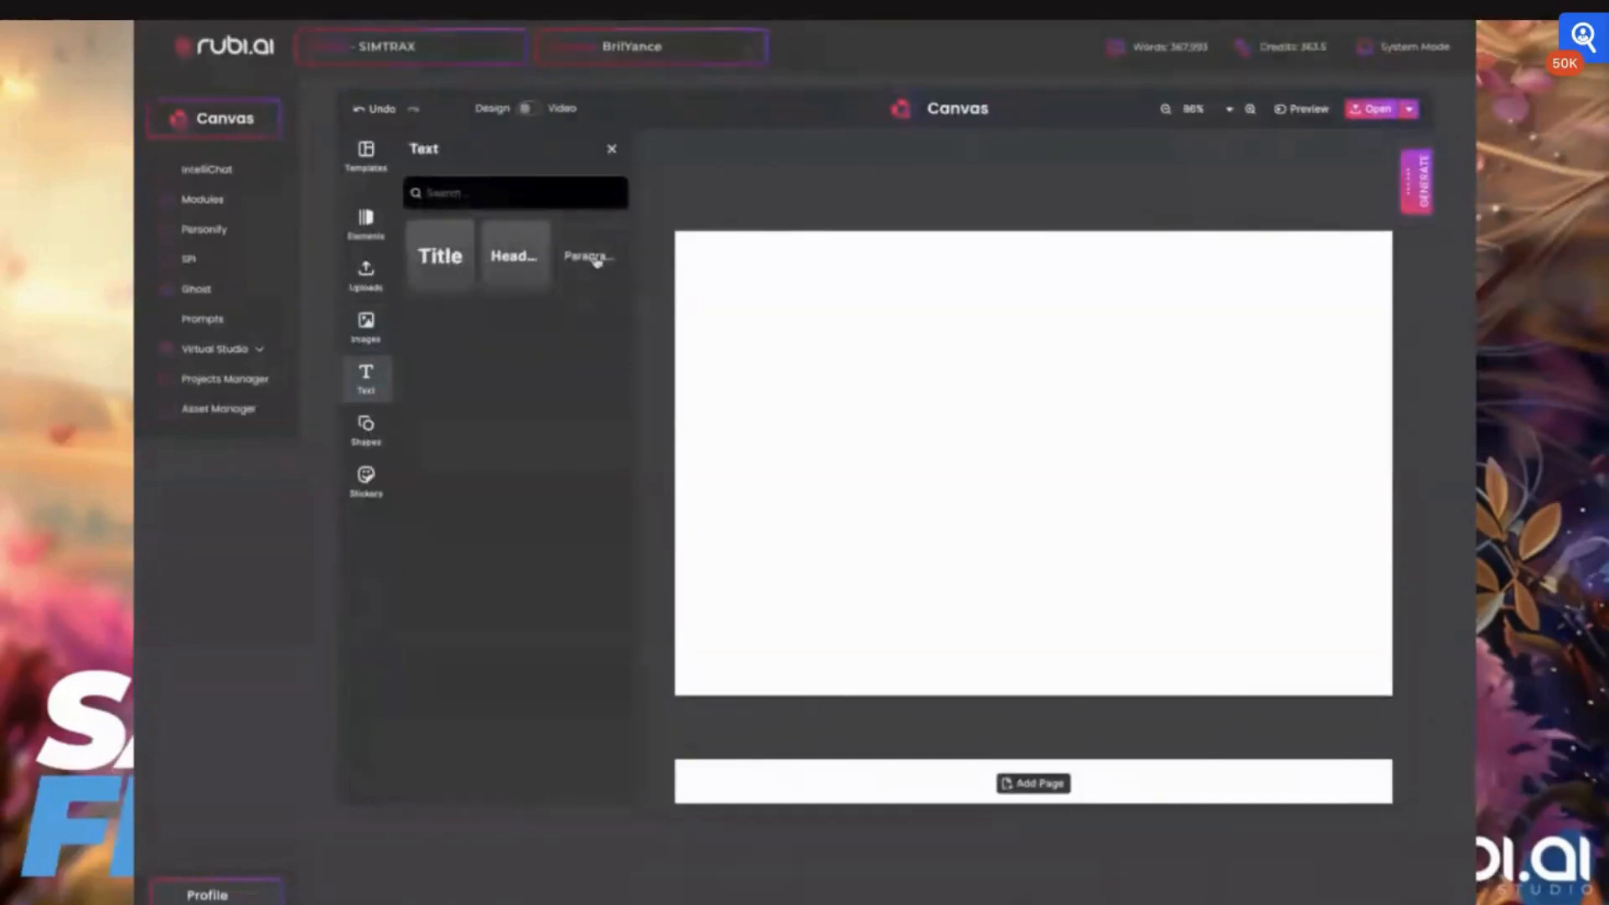
pyautogui.click(595, 270)
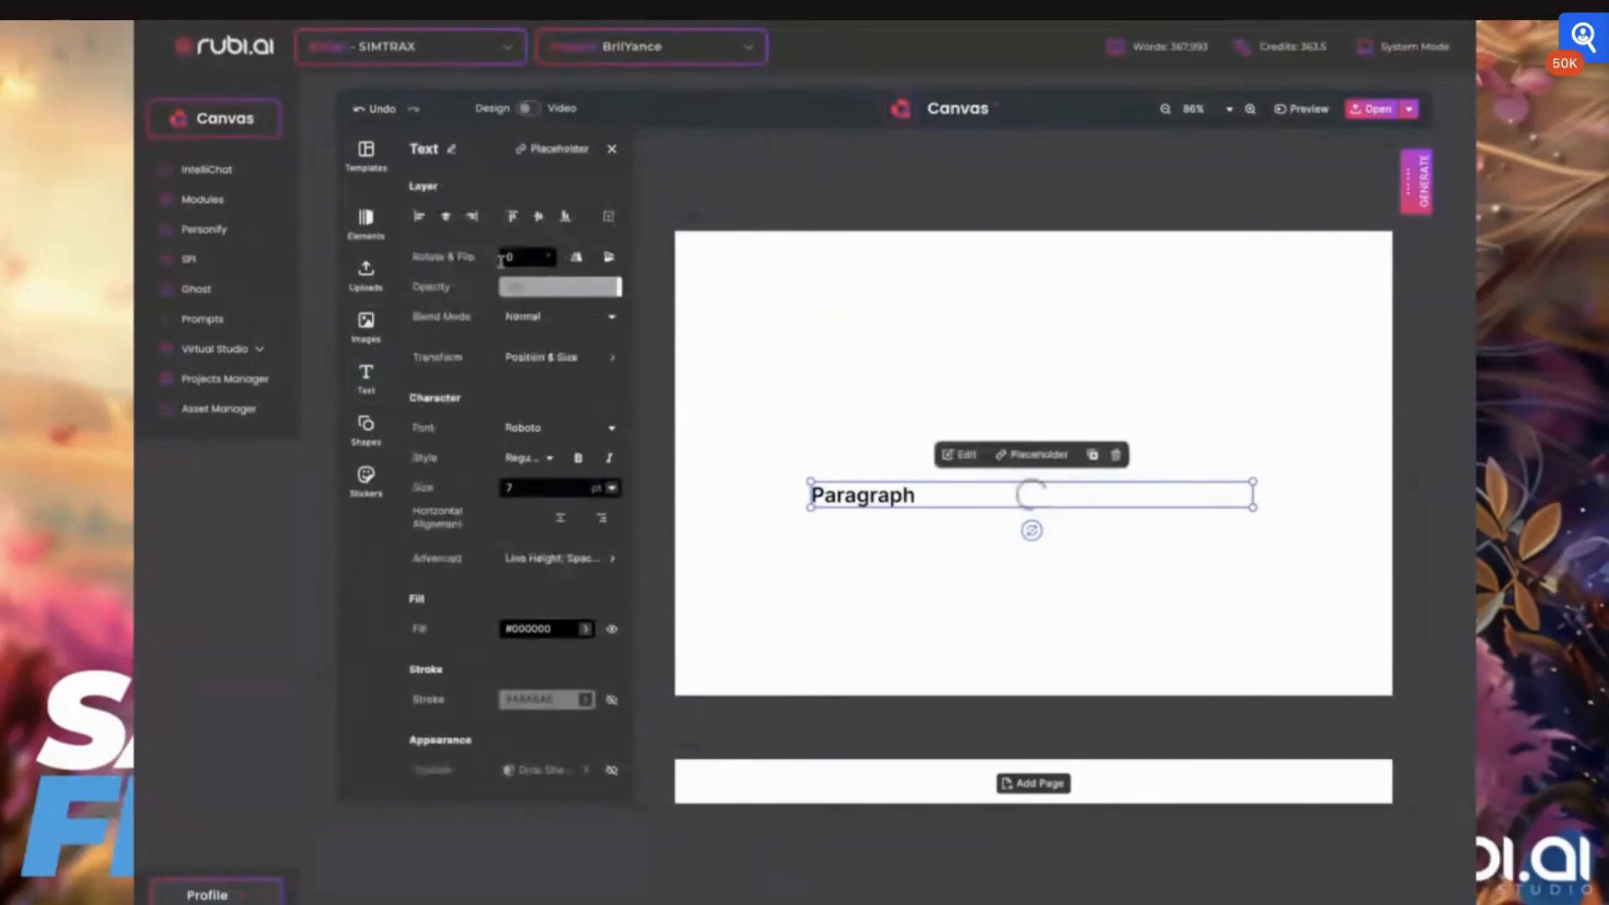
pyautogui.press('Delete')
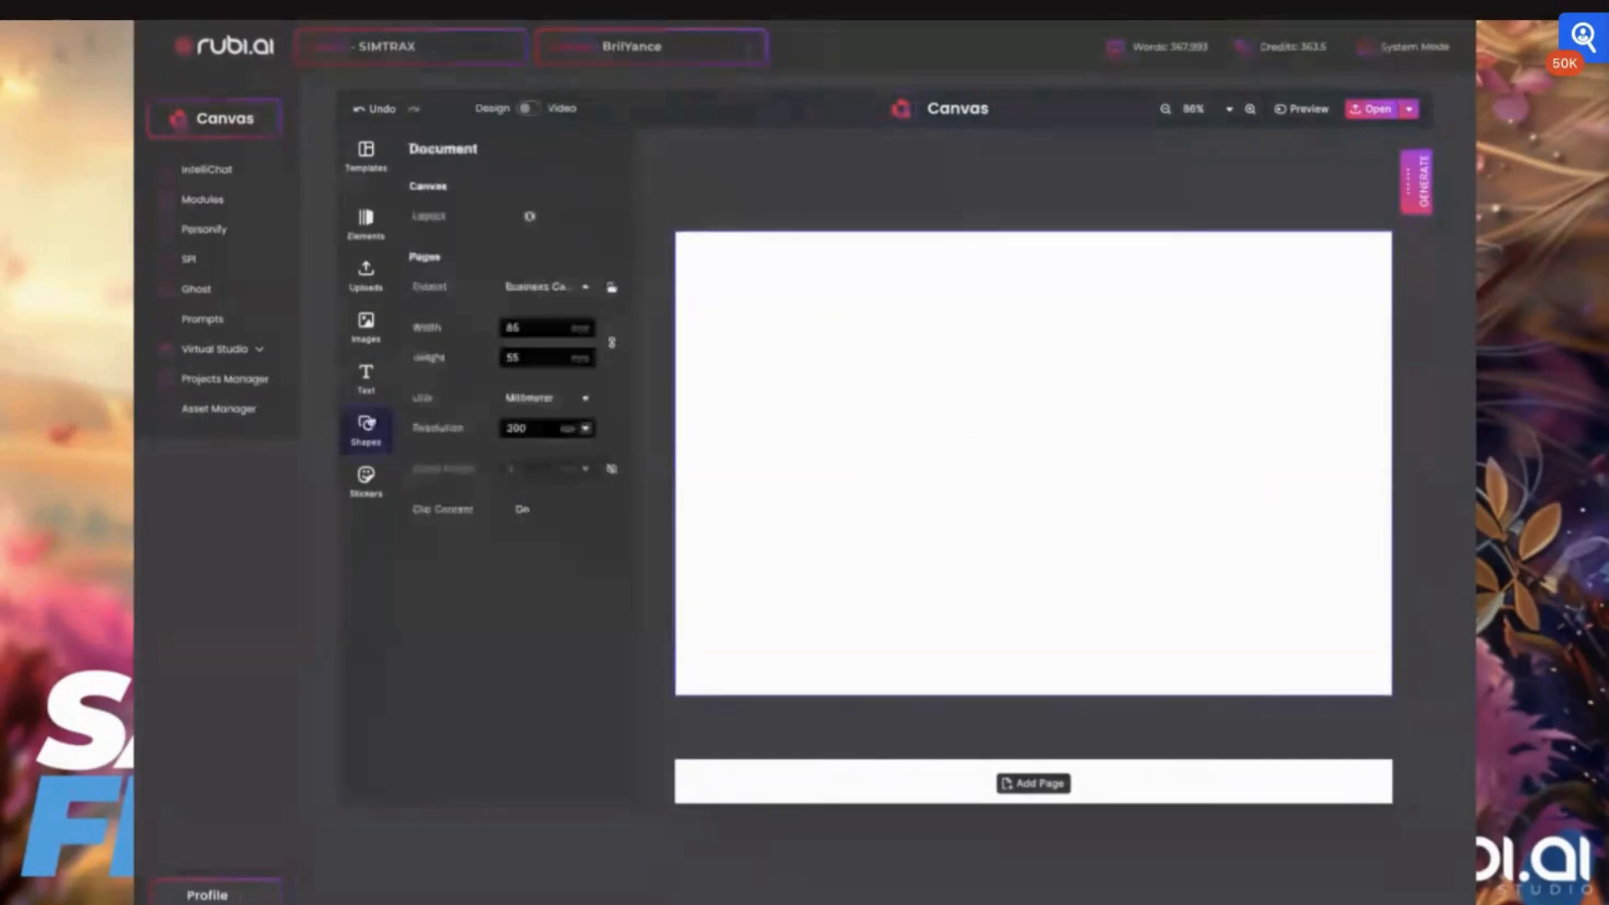
# Examine the Basic shapes, the Emoticons stickers and the overview of sticker categories
pyautogui.click(368, 423)
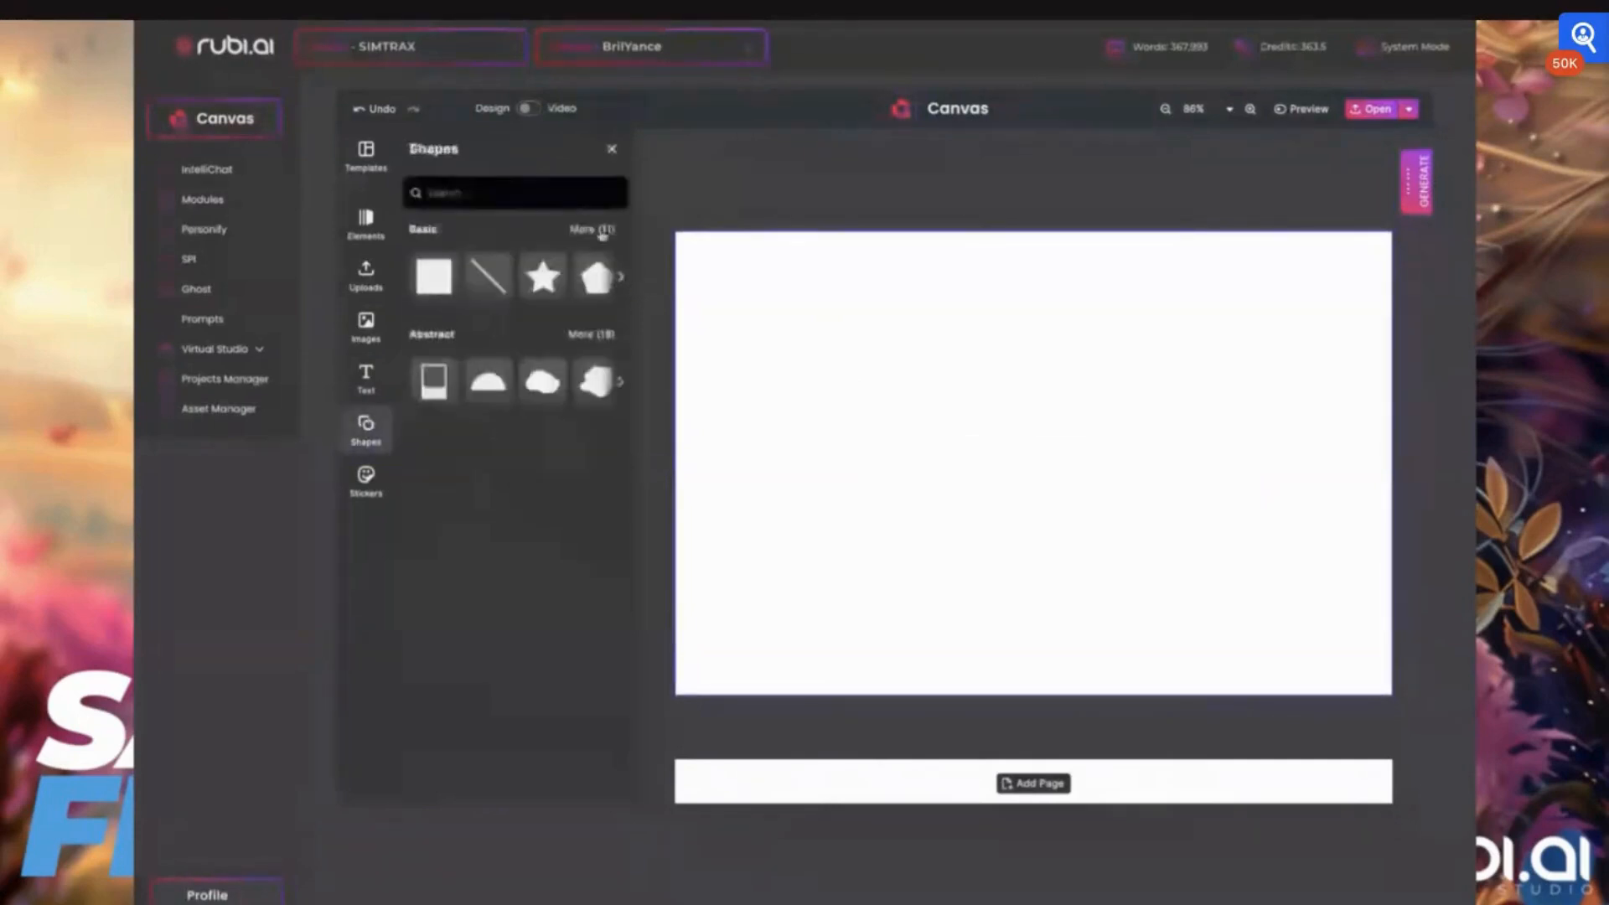
pyautogui.click(602, 231)
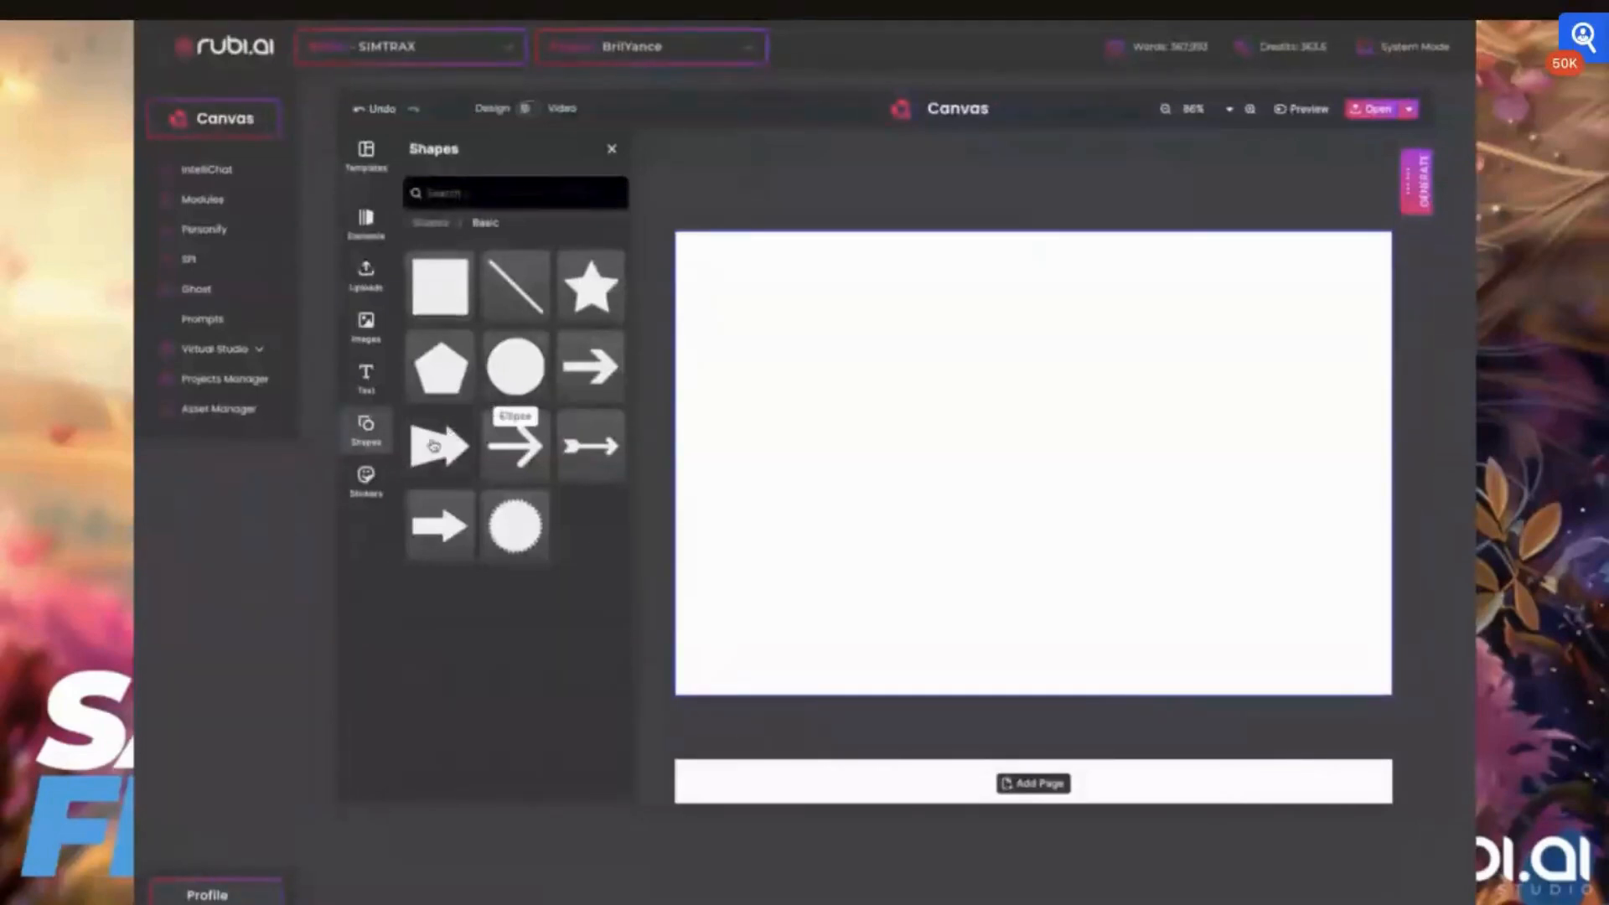
pyautogui.click(366, 479)
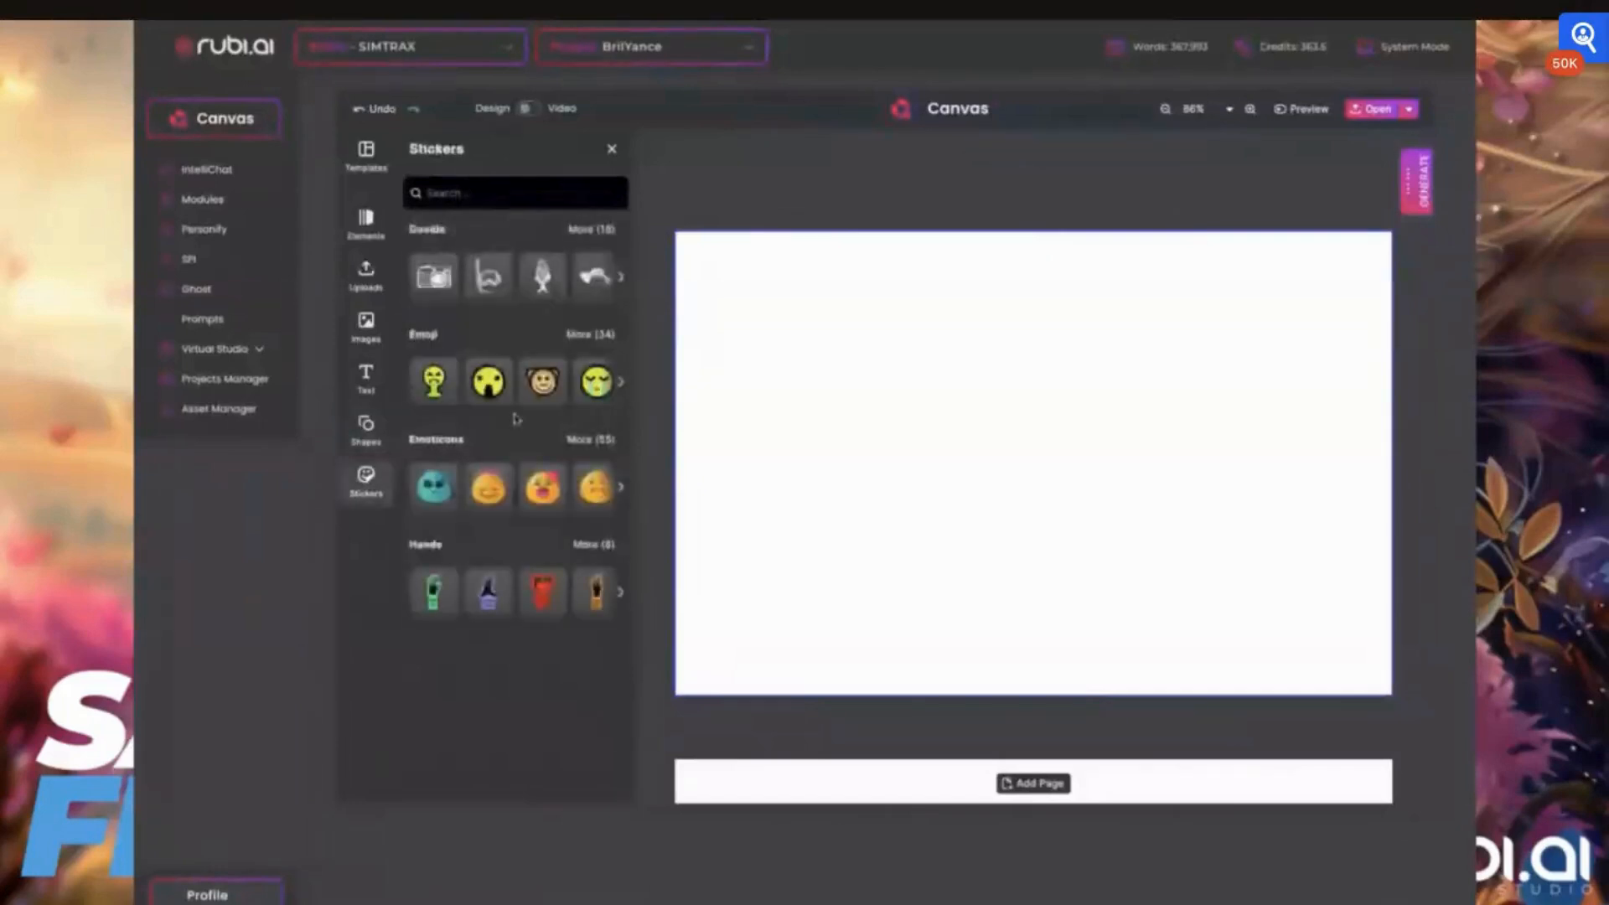
pyautogui.click(591, 439)
pyautogui.scroll(-1, 537, 516)
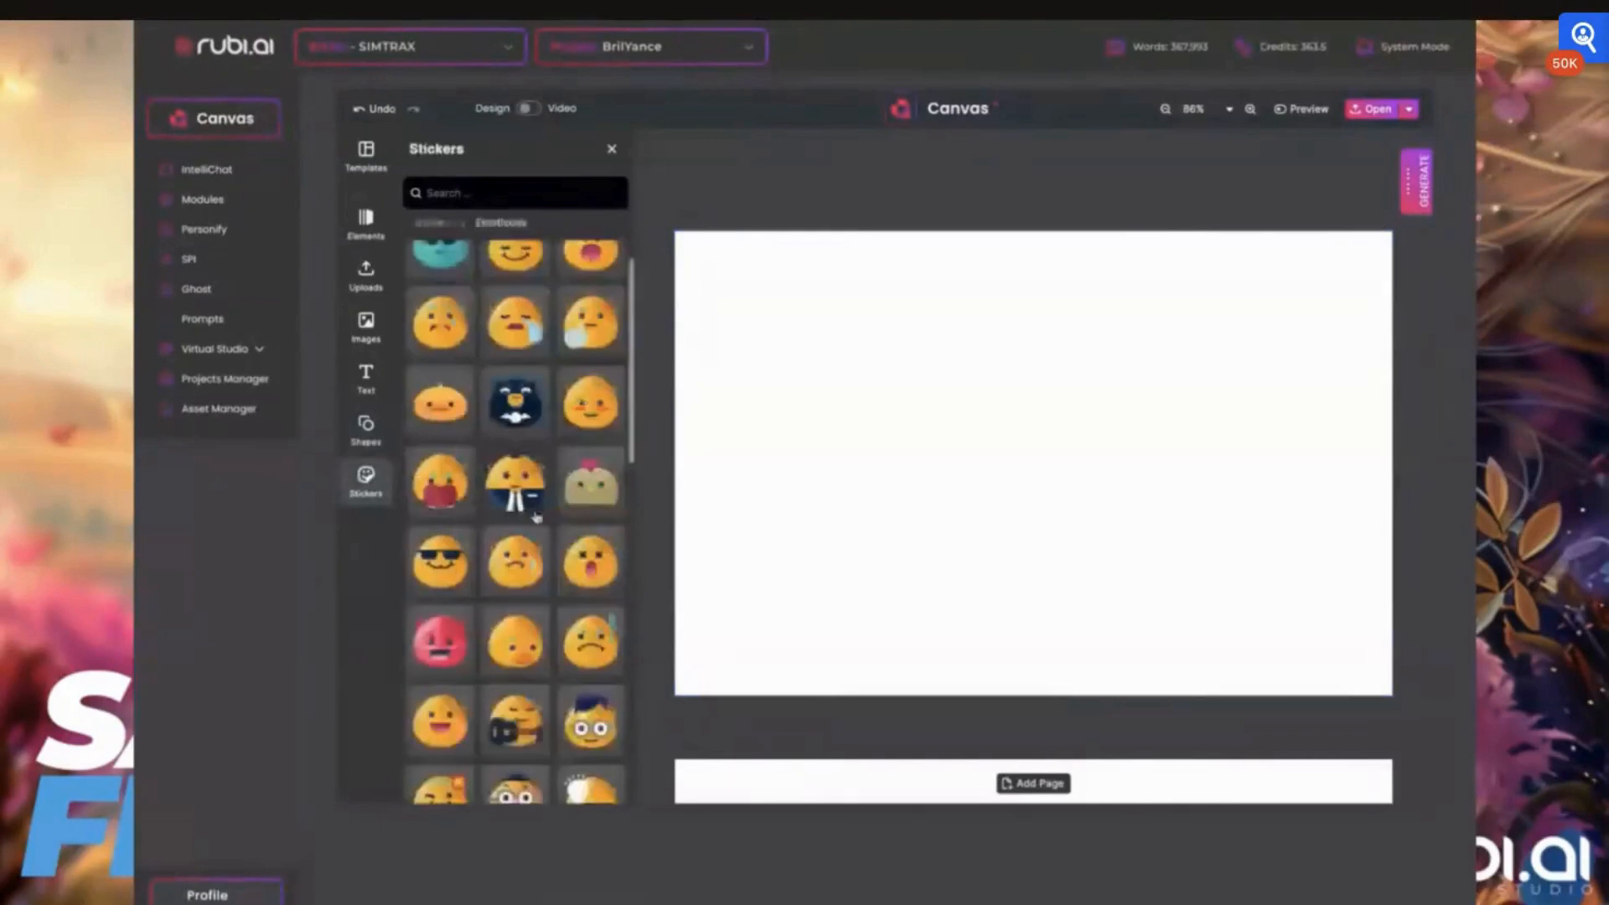
pyautogui.scroll(-6, 536, 516)
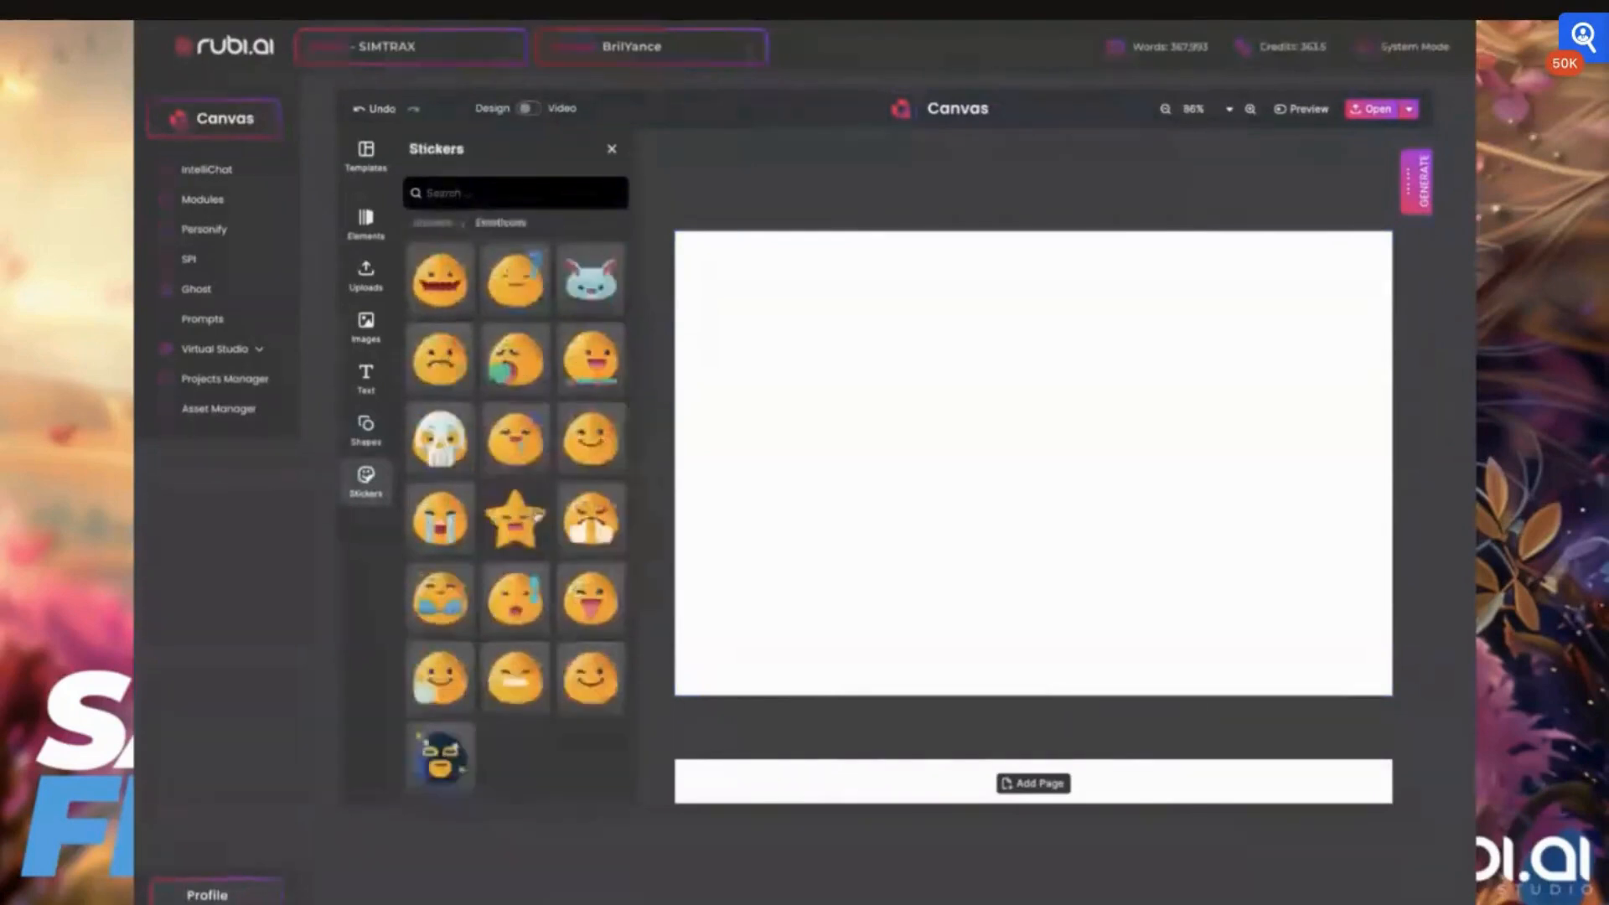
pyautogui.scroll(3, 537, 516)
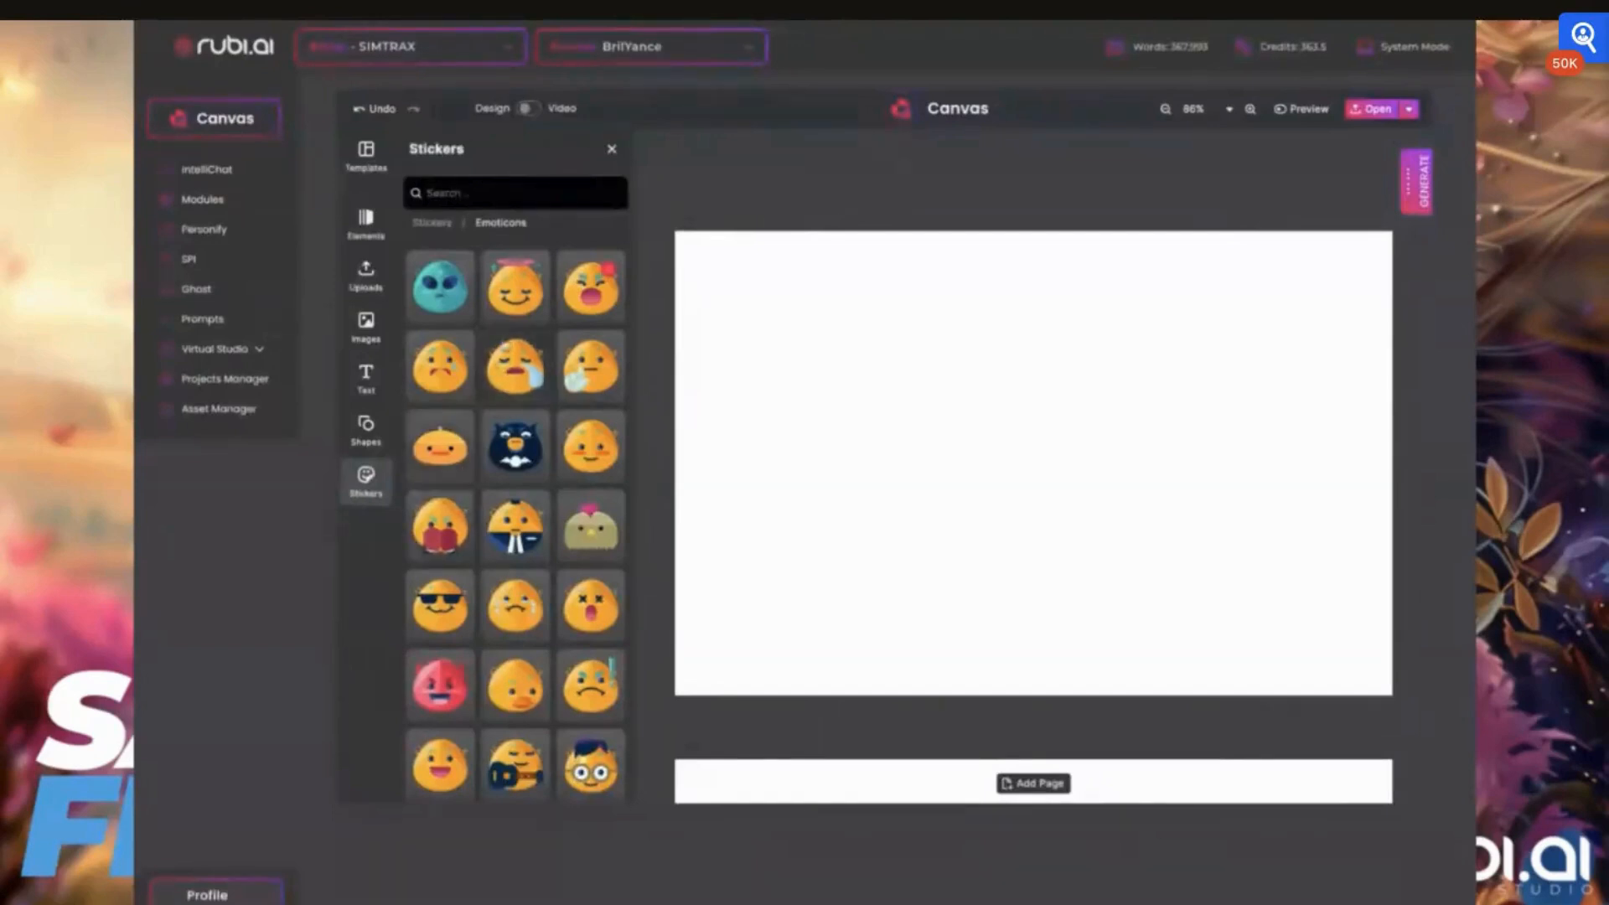
pyautogui.click(433, 225)
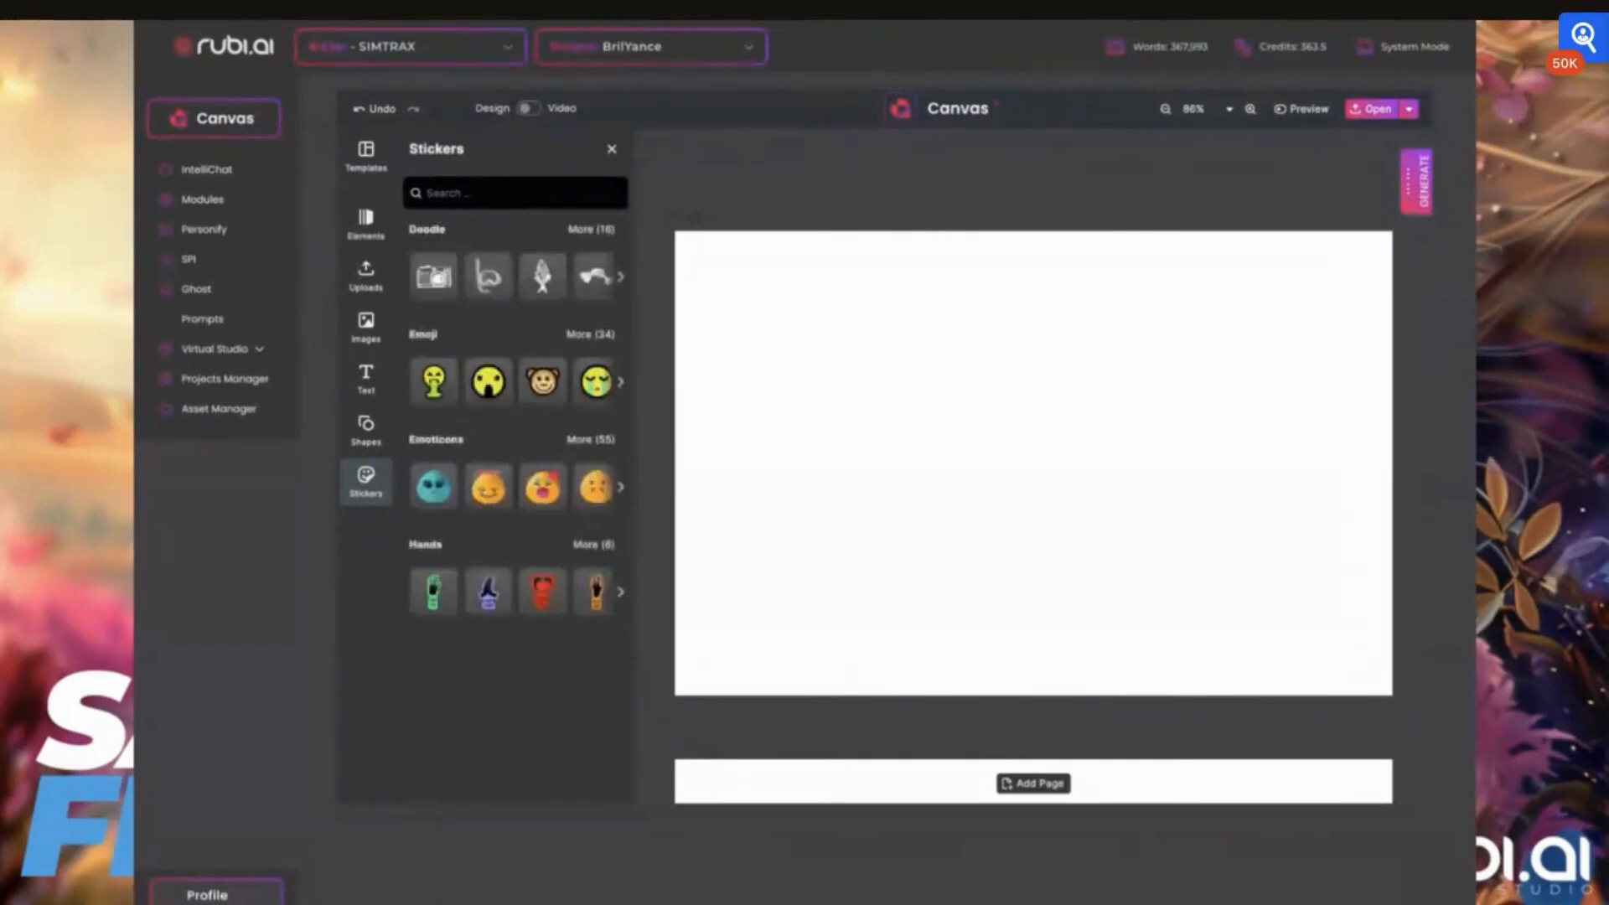
# Place the uploaded portrait of the smiling woman on the first page and stretch its edges to fill the whole page
pyautogui.click(372, 342)
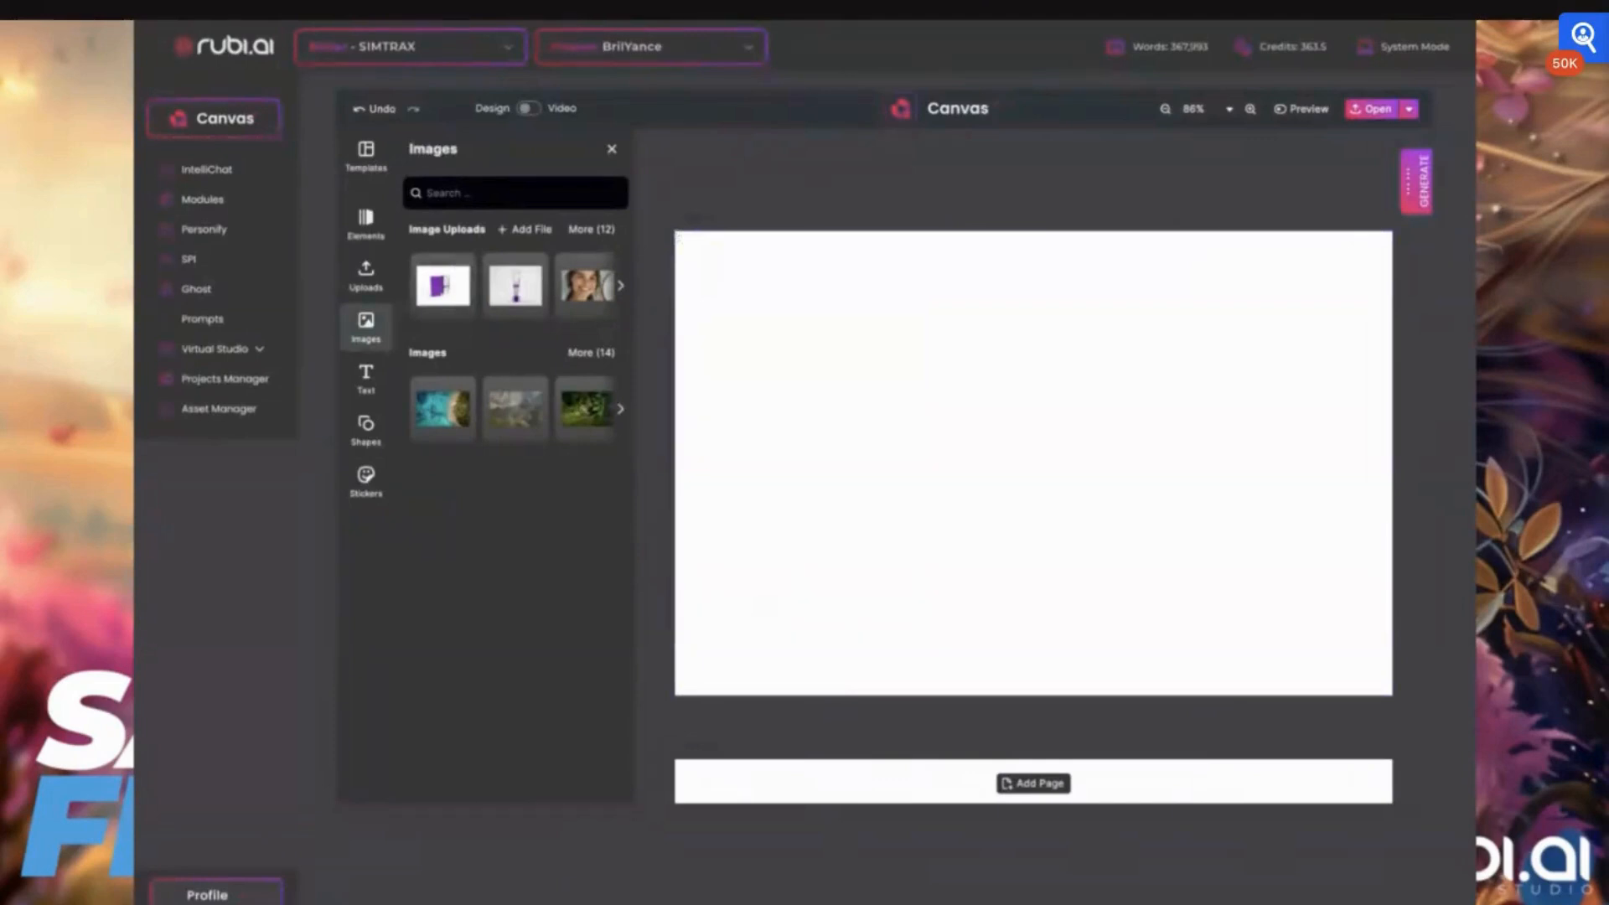
pyautogui.click(589, 231)
pyautogui.click(564, 401)
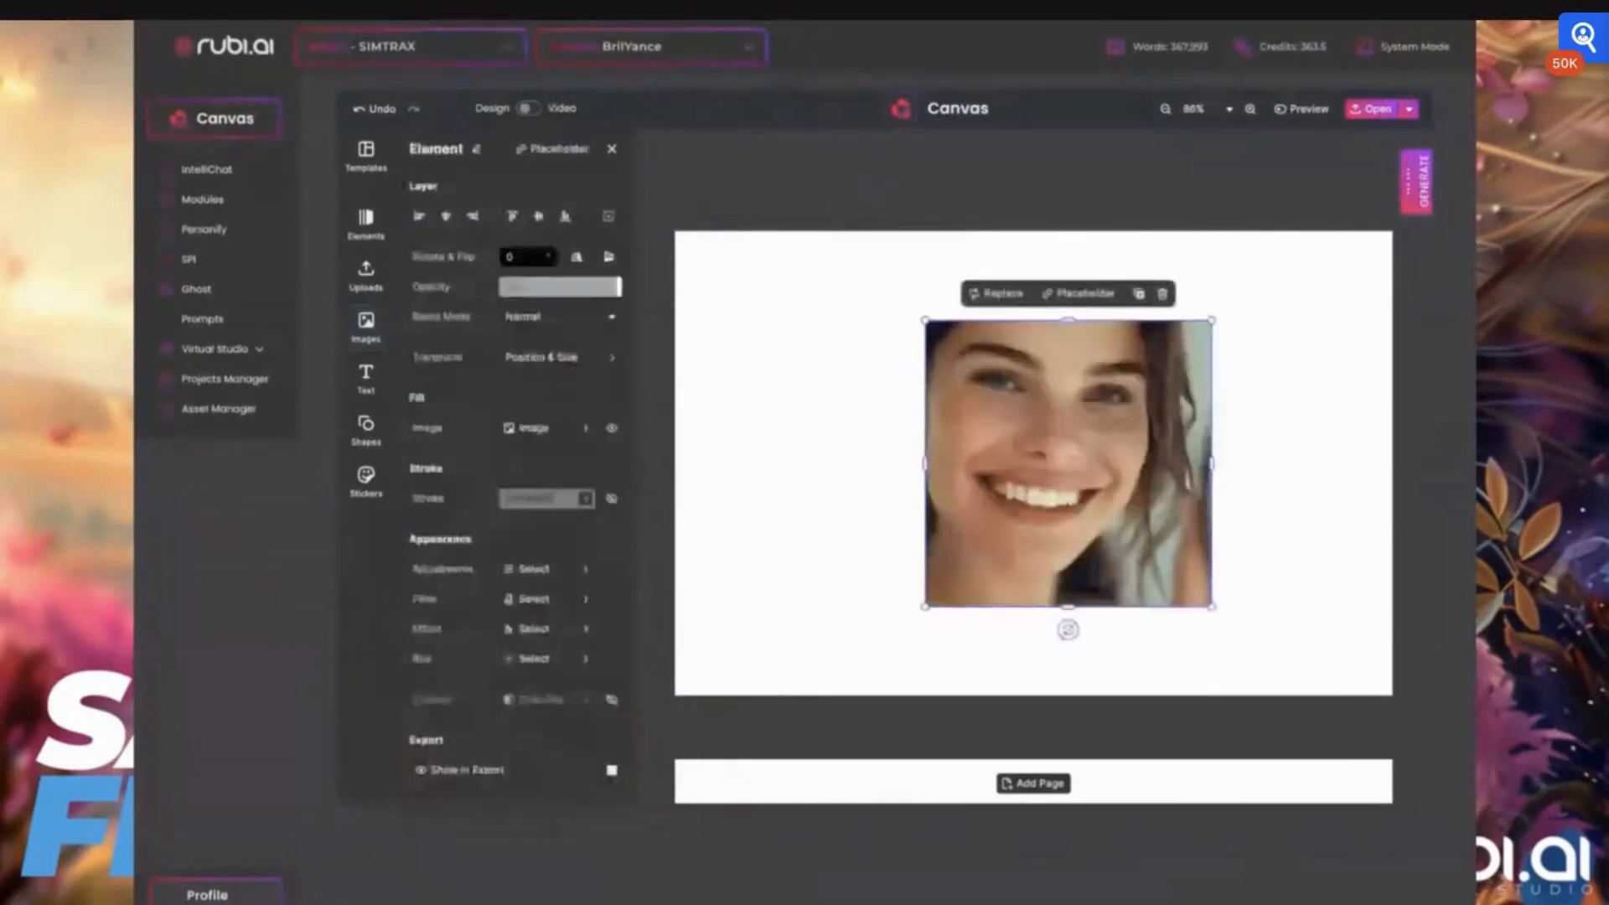
pyautogui.moveTo(925, 462); pyautogui.dragTo(676, 464)
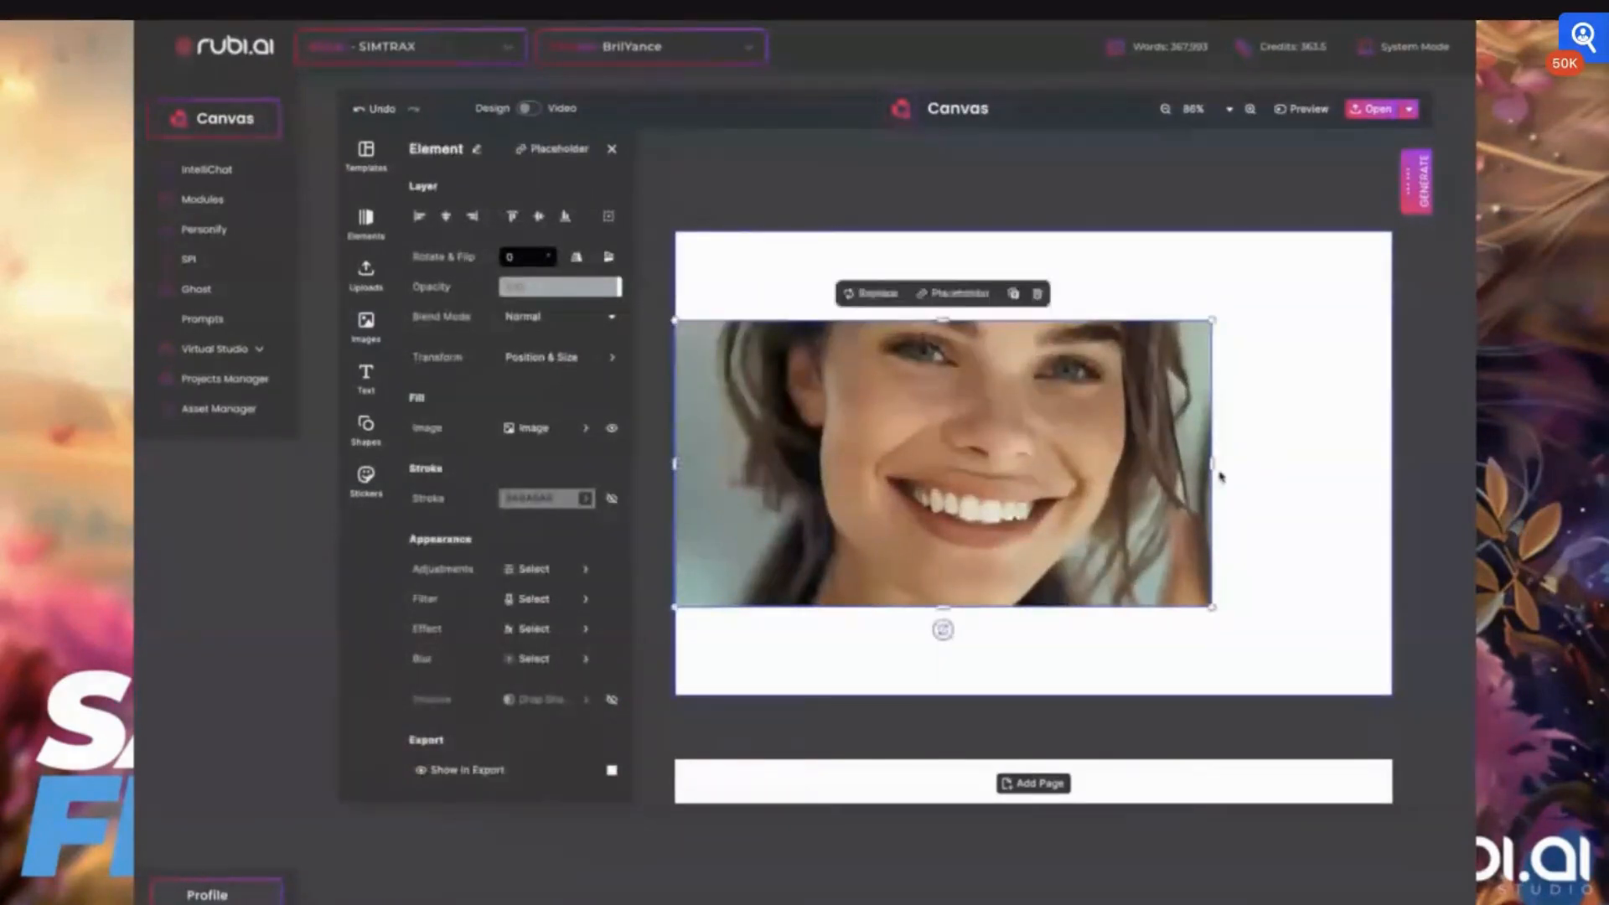
pyautogui.moveTo(1214, 460); pyautogui.dragTo(1392, 463)
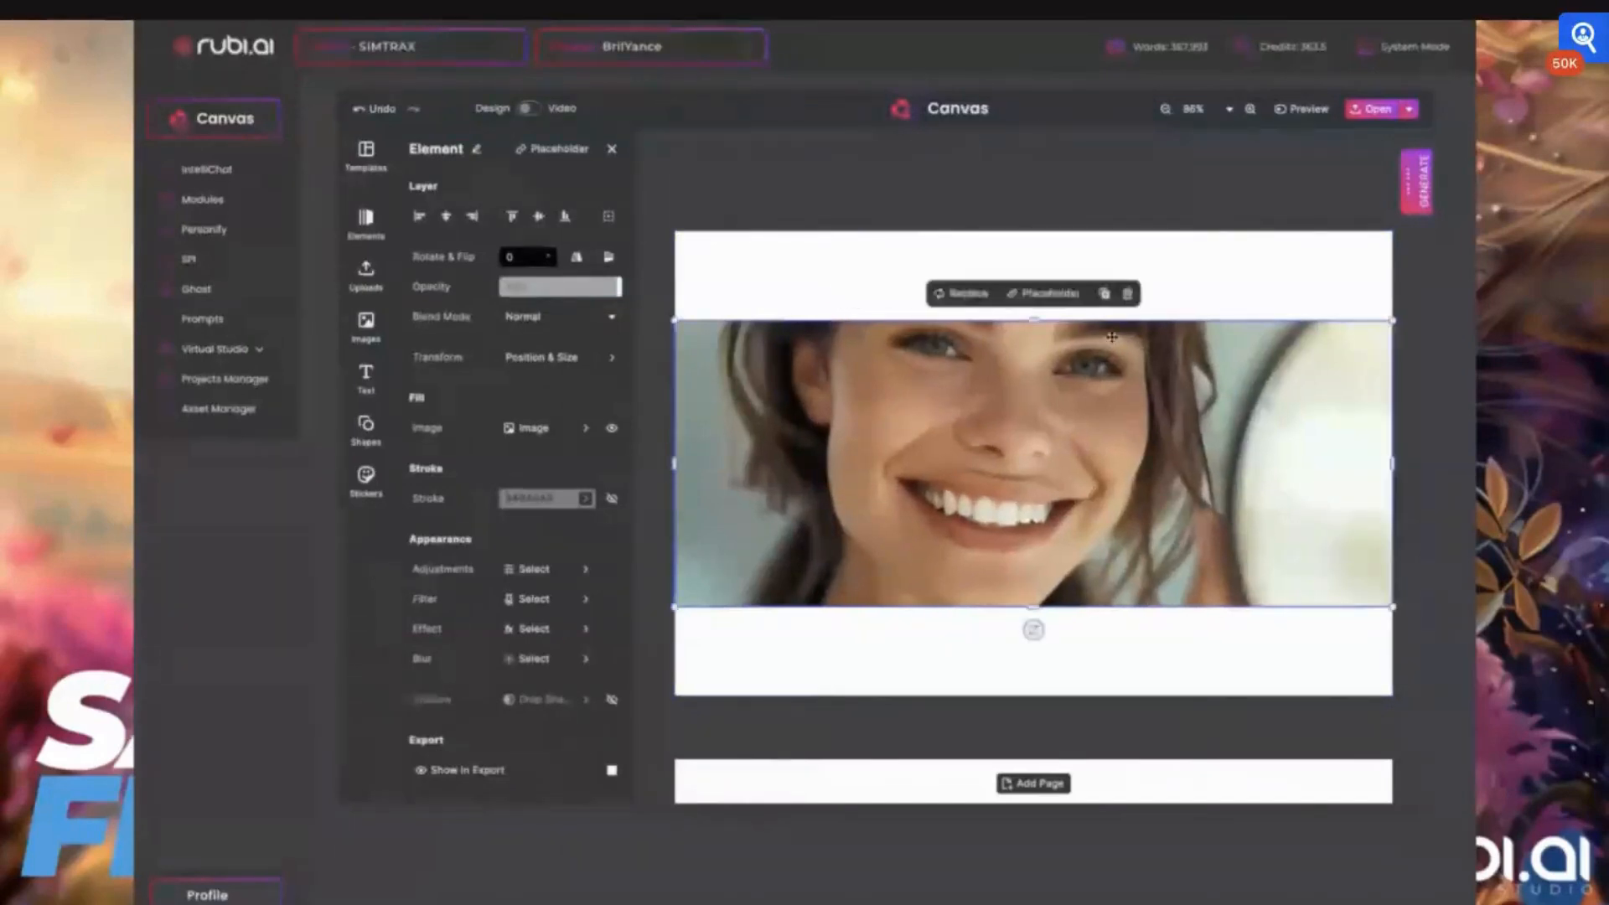
pyautogui.moveTo(1034, 320); pyautogui.dragTo(1029, 233)
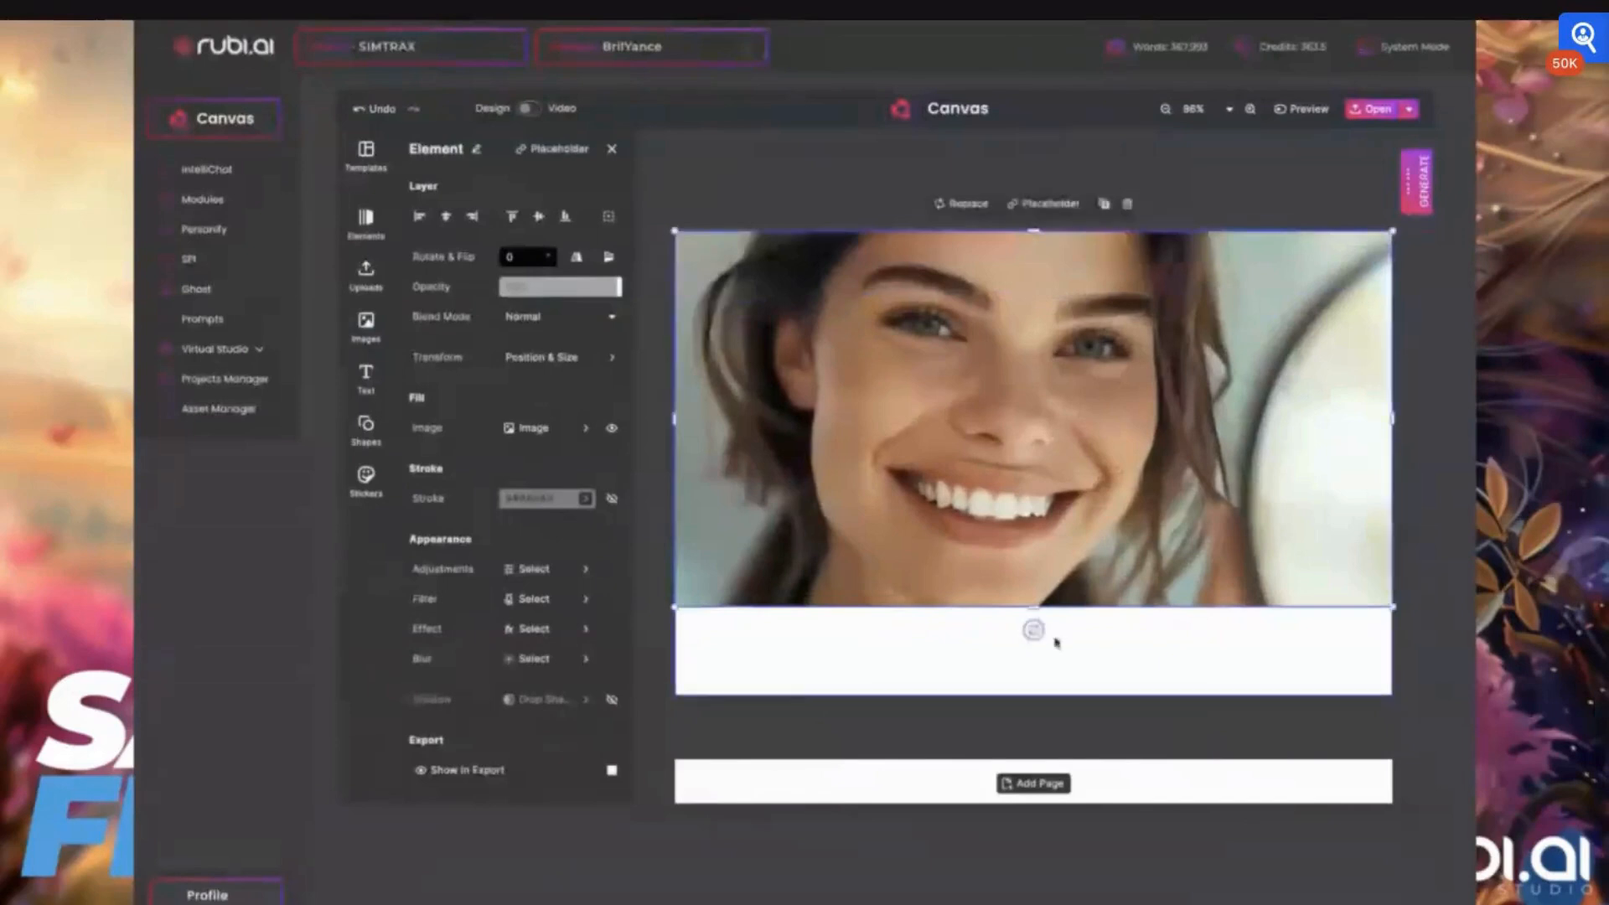
pyautogui.moveTo(1034, 607); pyautogui.dragTo(1036, 695)
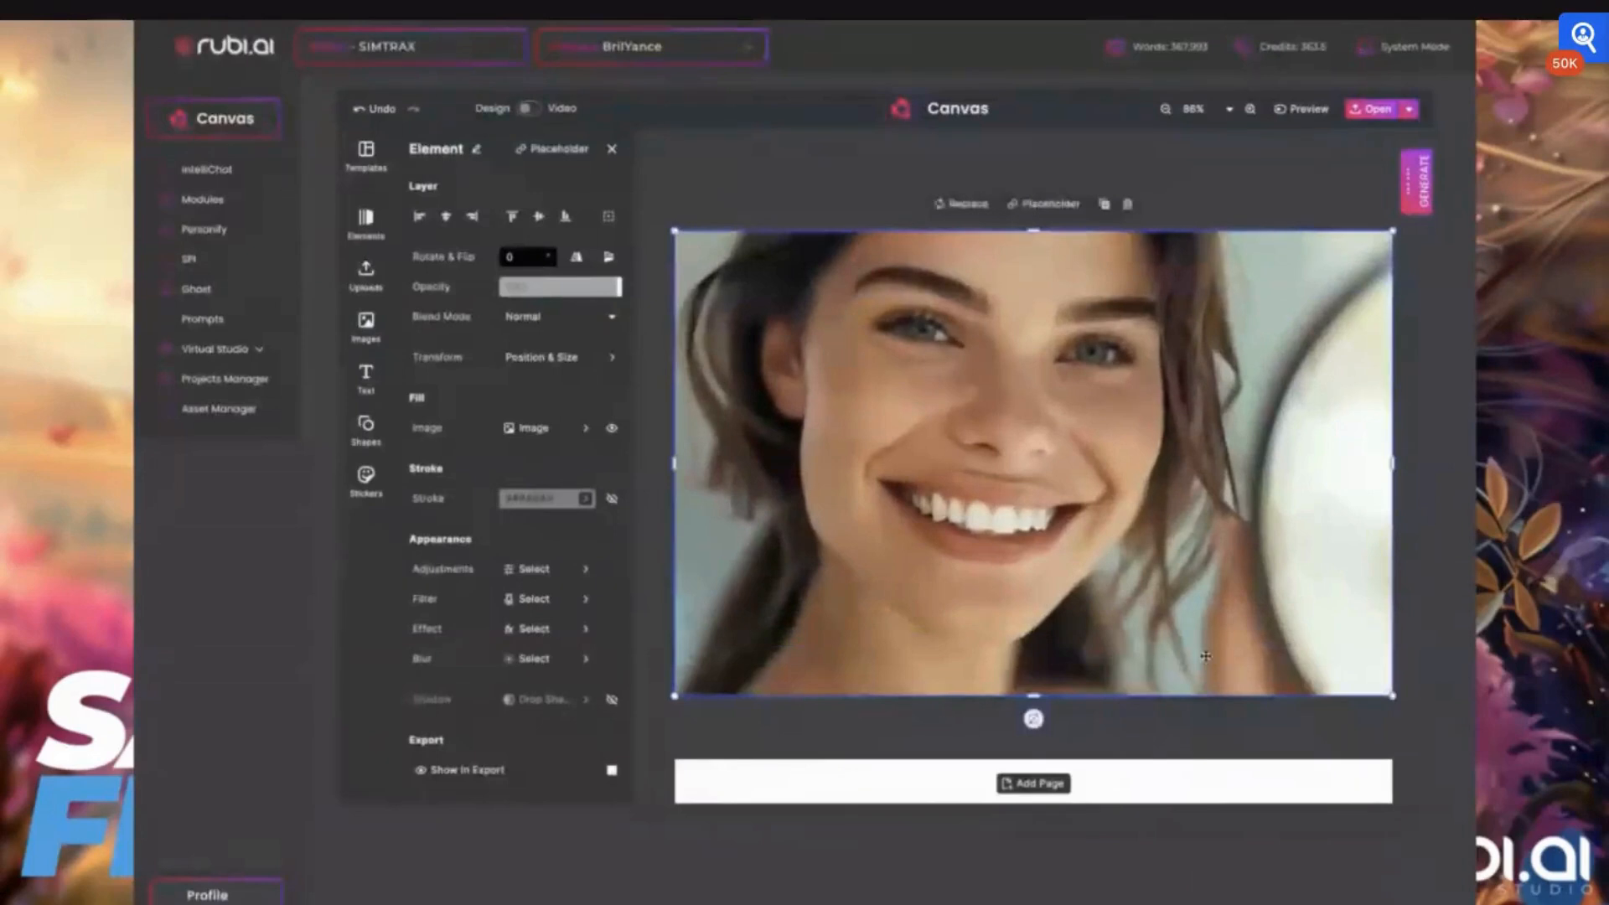
# Enlarge the portrait beyond the page and reposition it so the face sits further left and higher
pyautogui.scroll(-3, 786, 246)
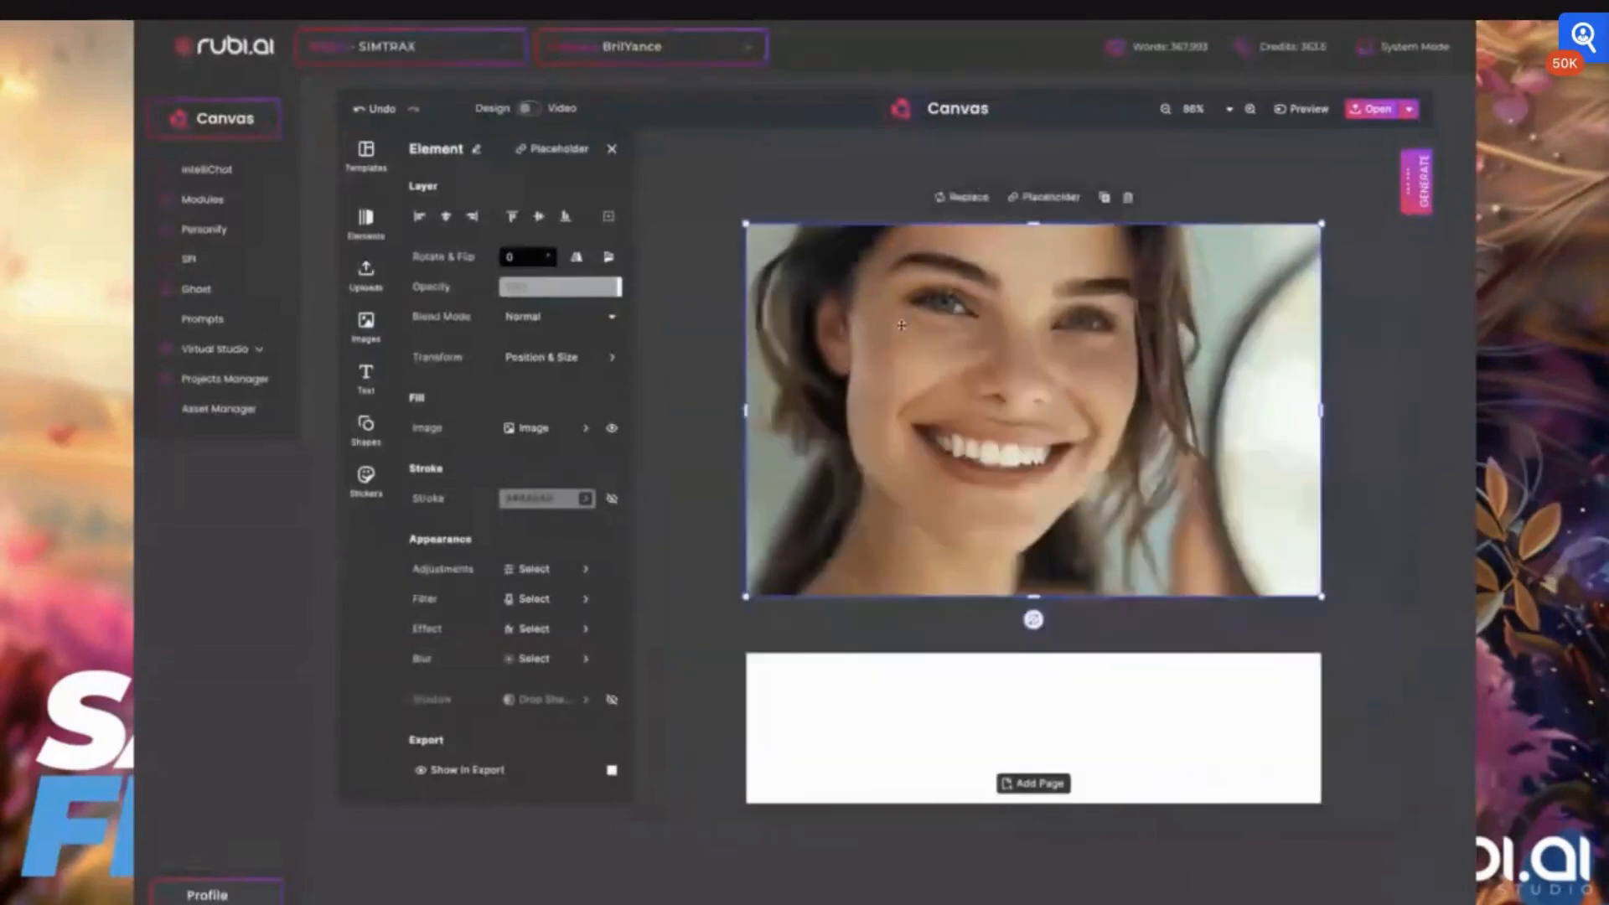
pyautogui.moveTo(747, 224); pyautogui.dragTo(649, 172)
pyautogui.moveTo(992, 372); pyautogui.dragTo(952, 422)
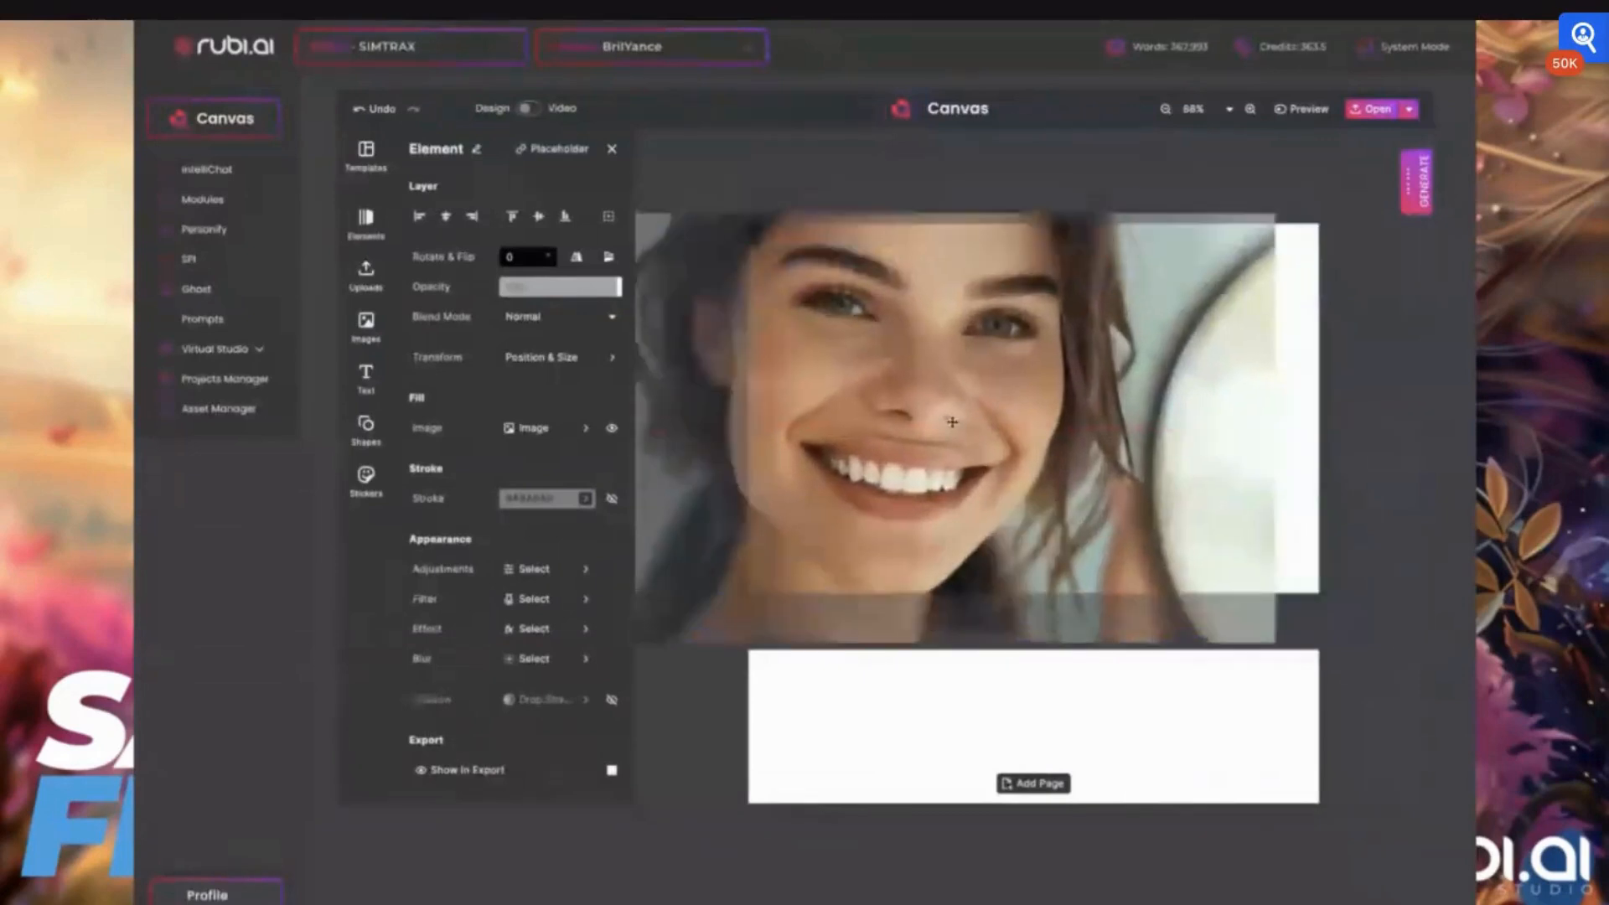
pyautogui.moveTo(1277, 429); pyautogui.dragTo(1315, 427)
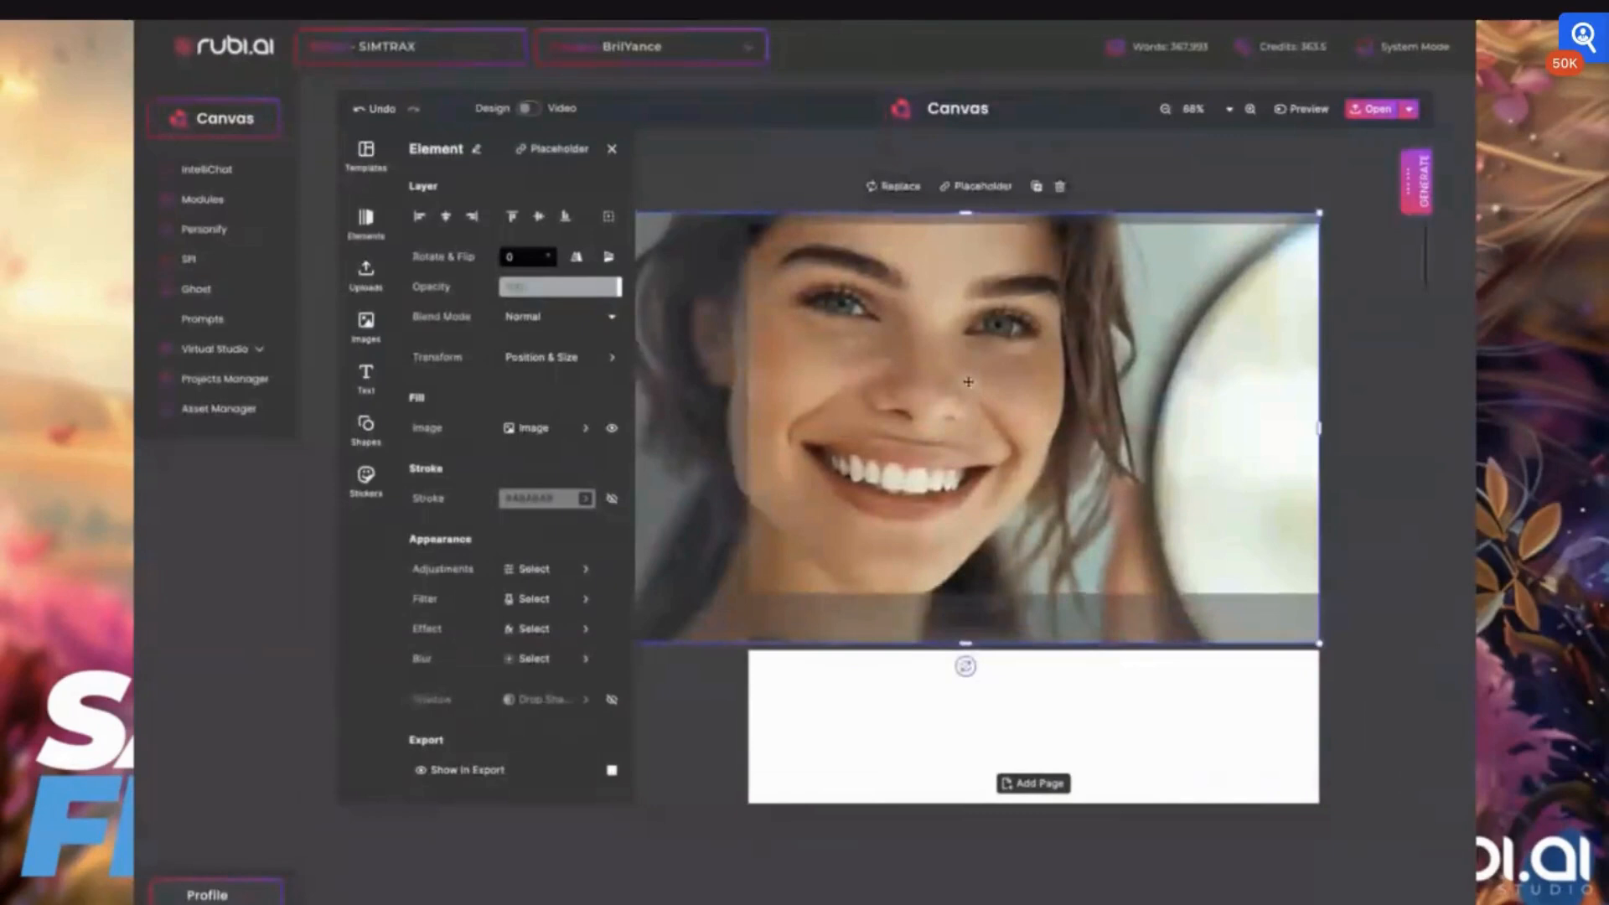
pyautogui.moveTo(967, 381); pyautogui.dragTo(970, 347)
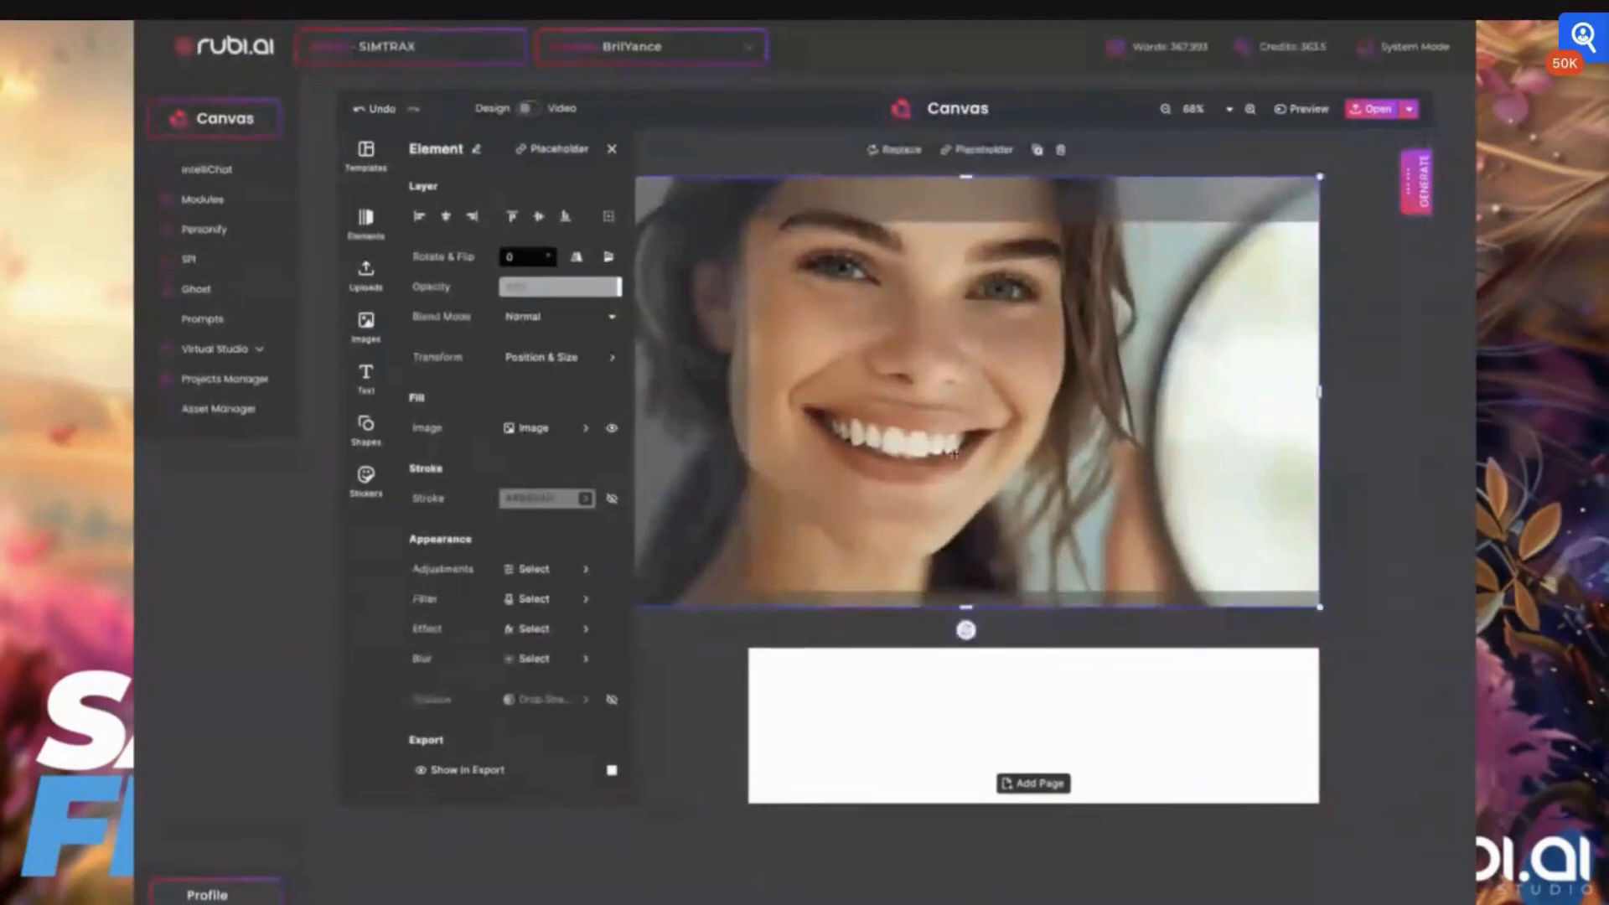
# Trim the portrait's overhanging upper, left and lower edges back to the first page's borders
pyautogui.click(1362, 251)
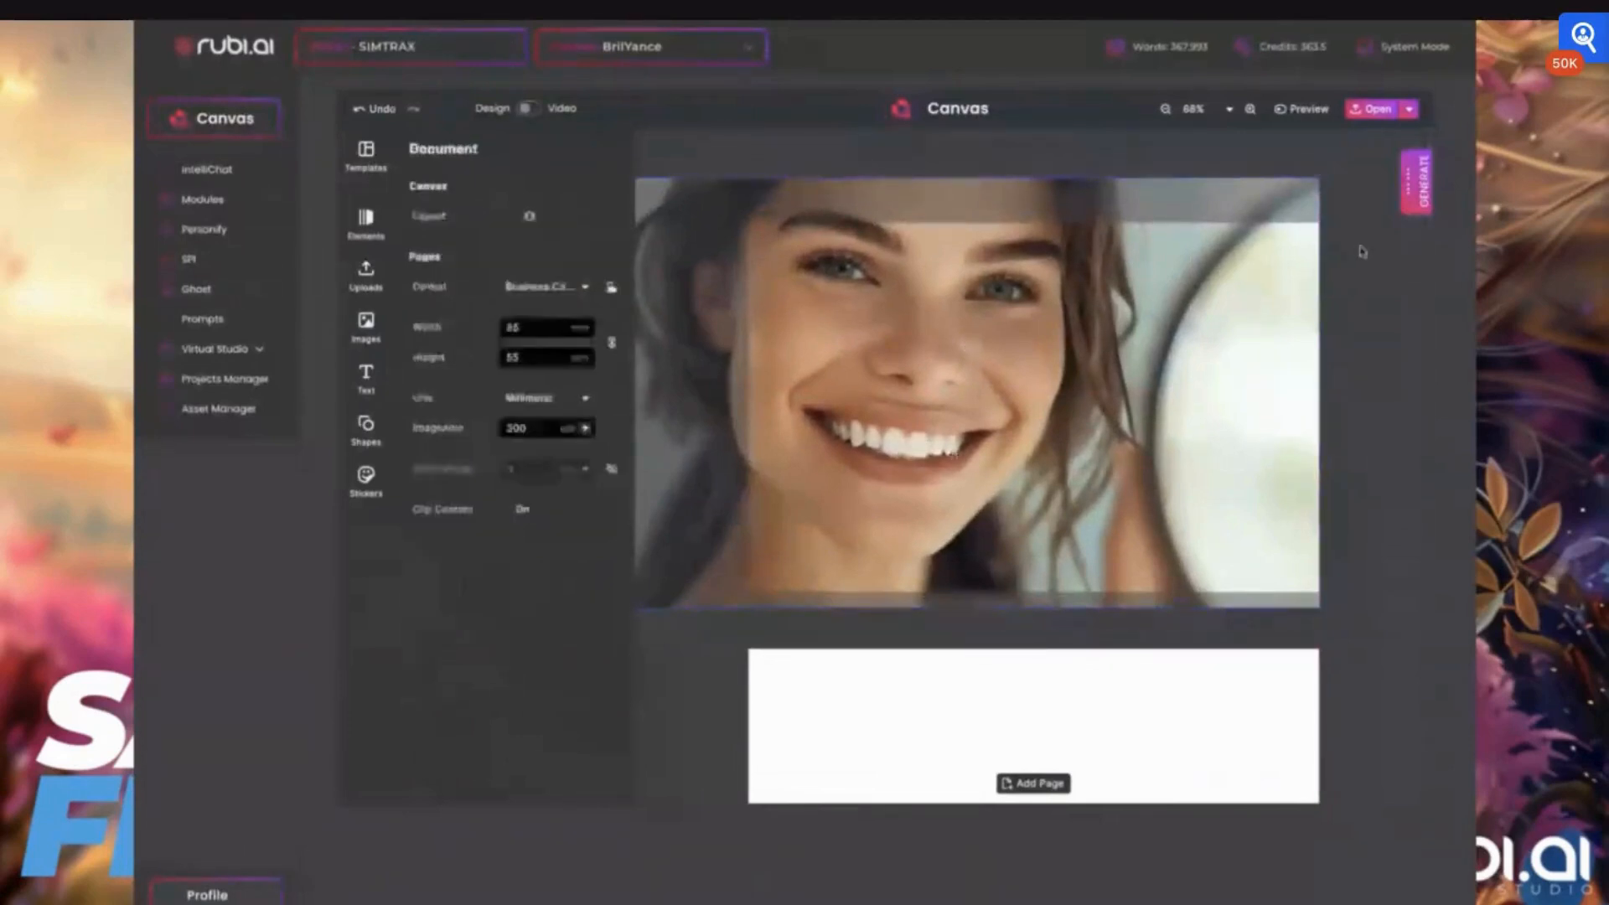
pyautogui.click(996, 442)
pyautogui.moveTo(967, 172); pyautogui.dragTo(966, 220)
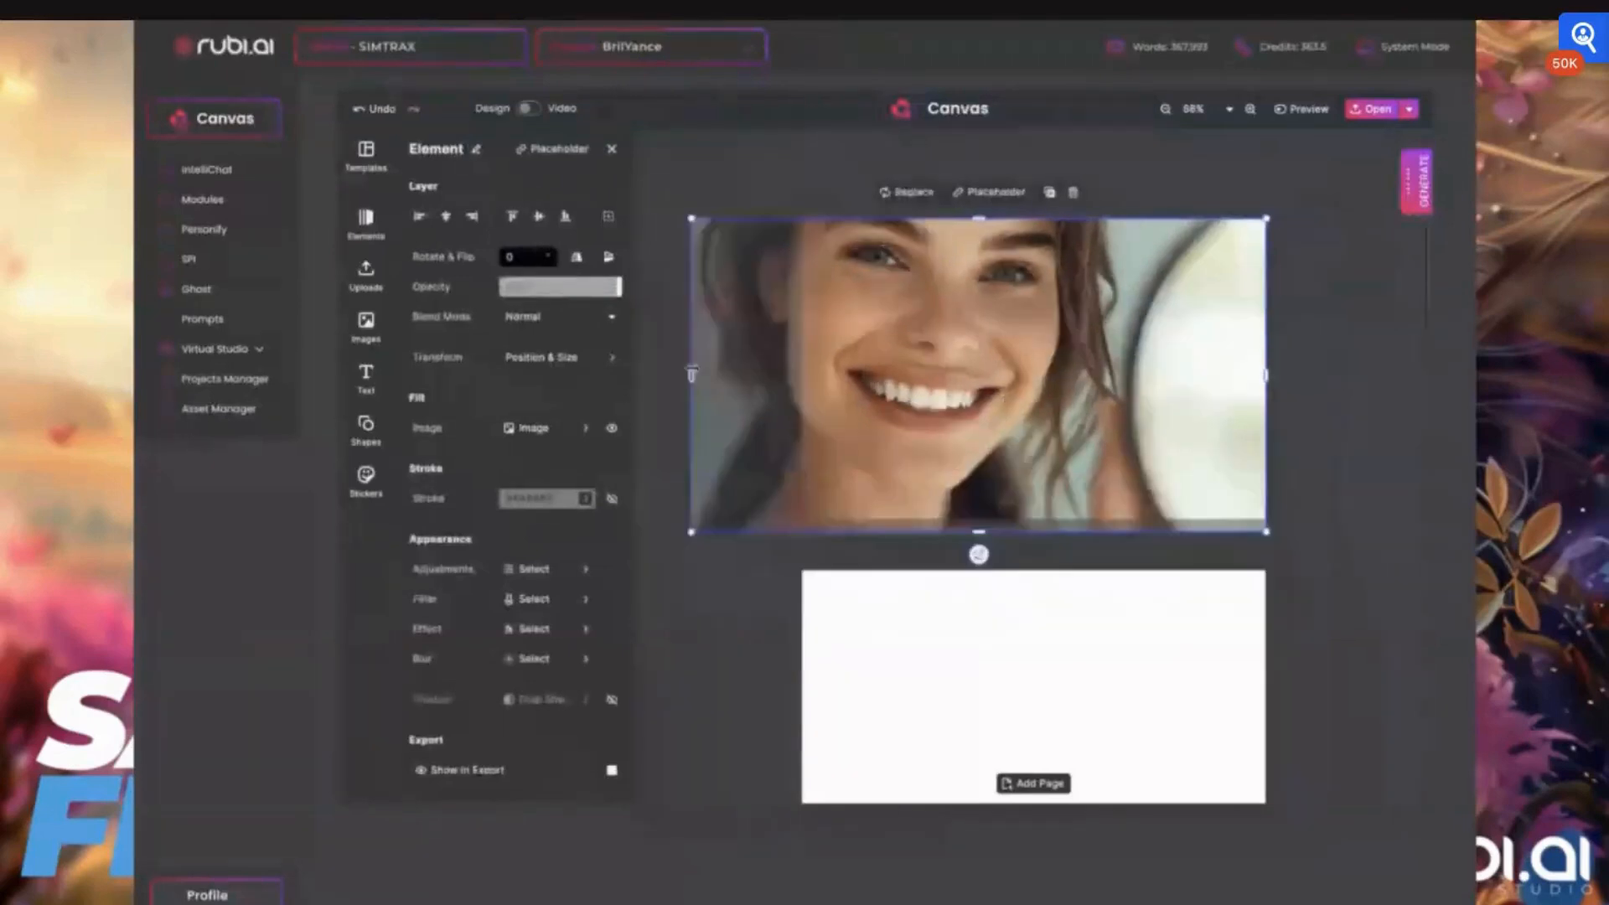
pyautogui.moveTo(690, 374); pyautogui.dragTo(796, 374)
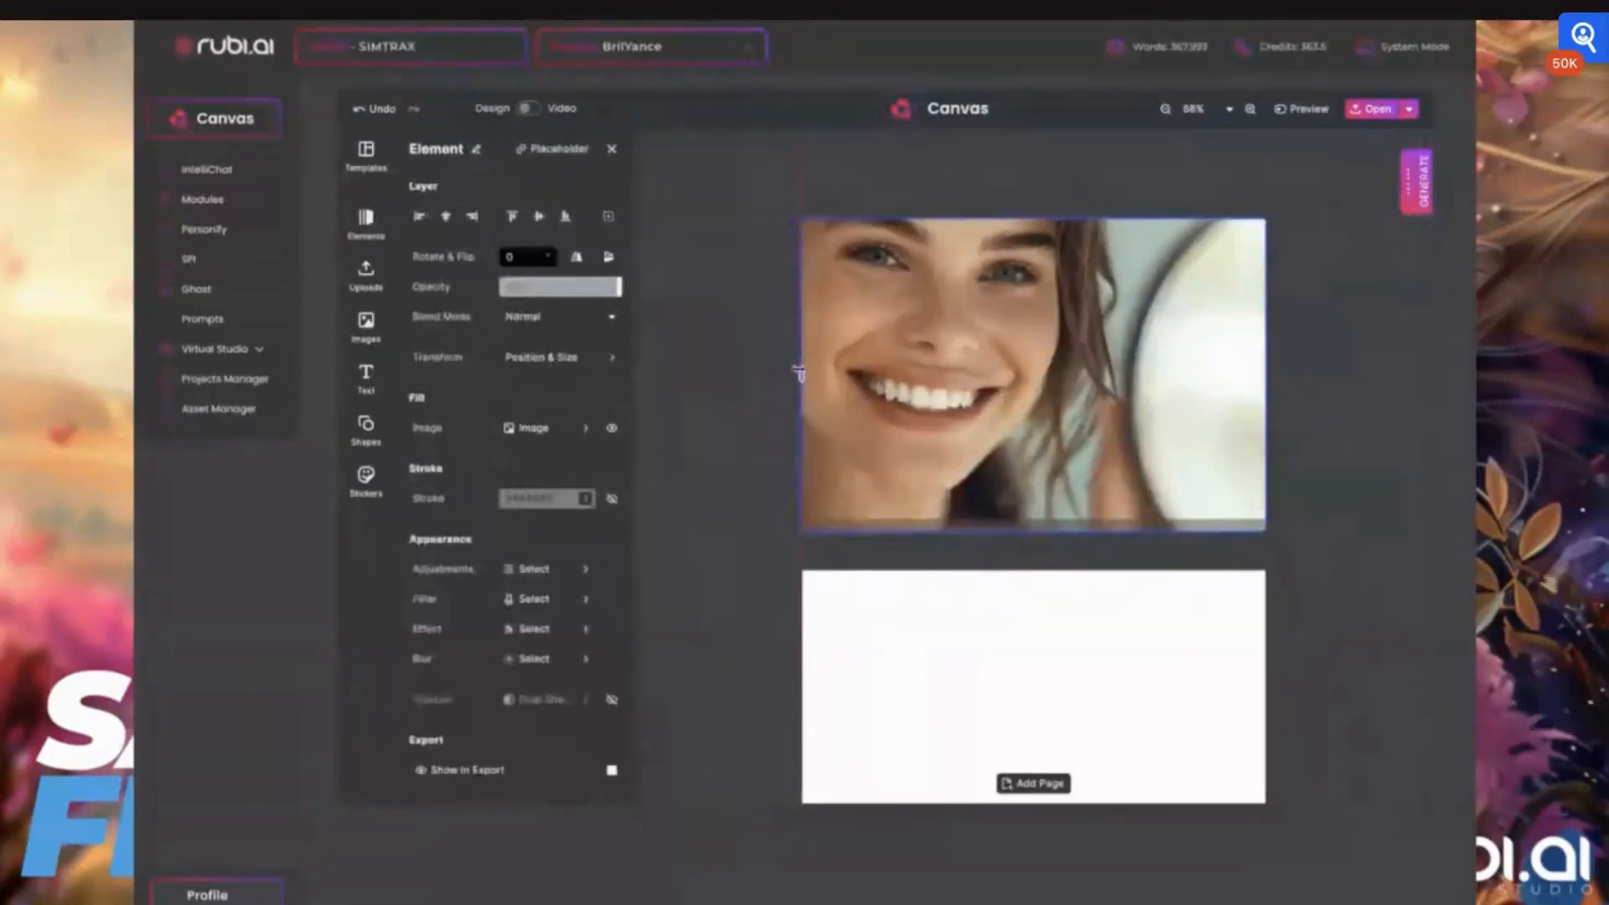
pyautogui.moveTo(1034, 533); pyautogui.dragTo(1033, 519)
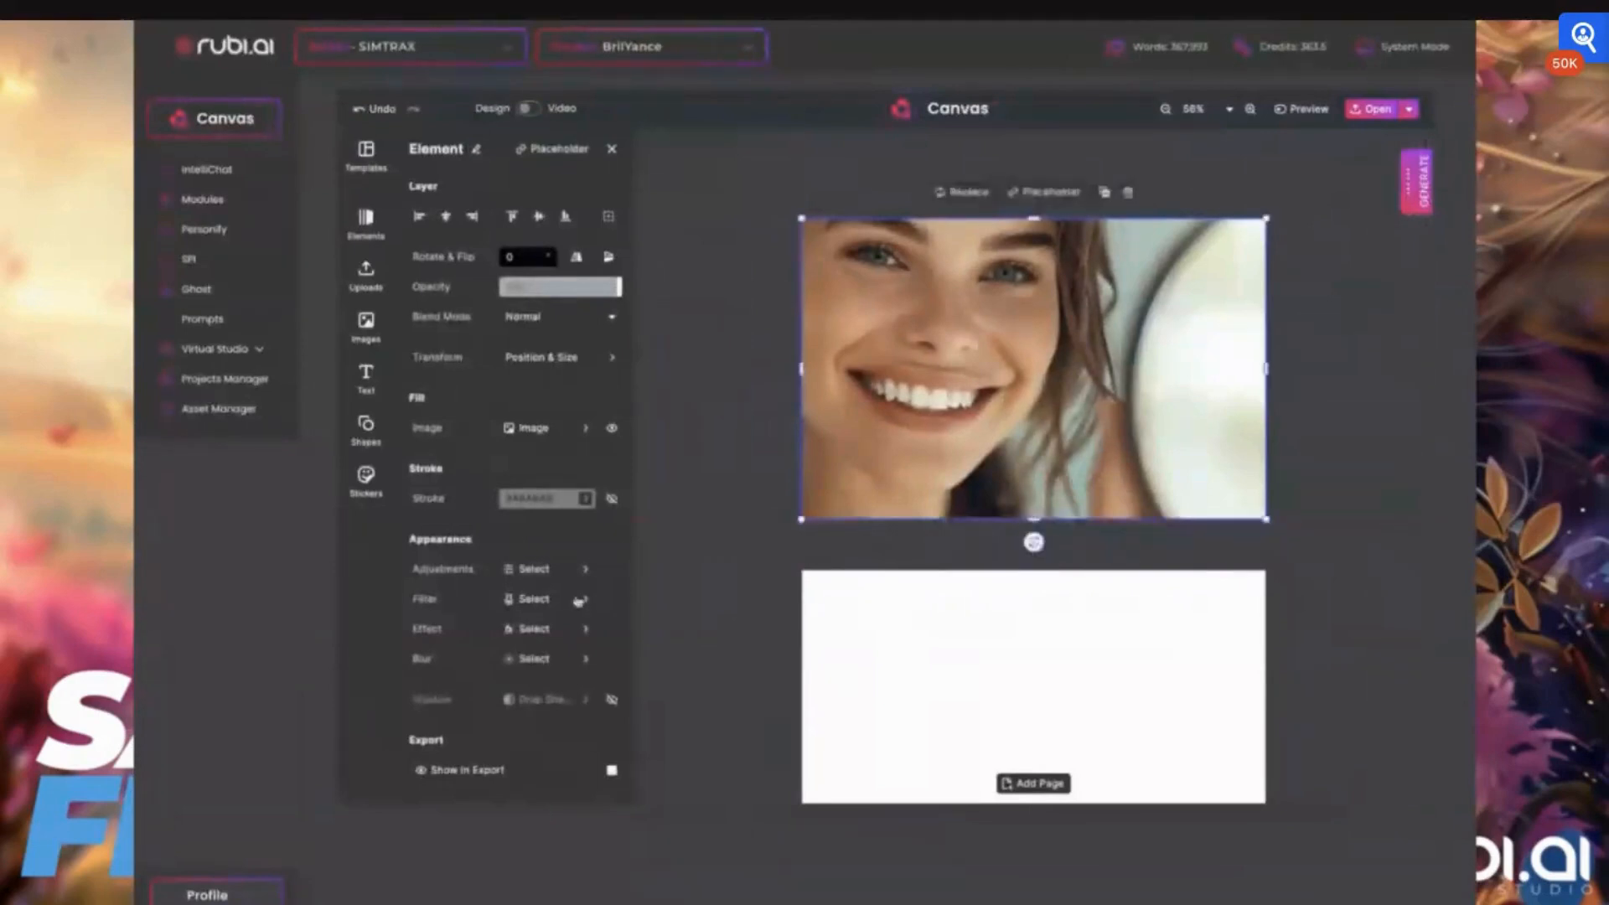
# Turn on the document's 3 mm bleed margin and extend the portrait on all sides to cover it
pyautogui.click(612, 148)
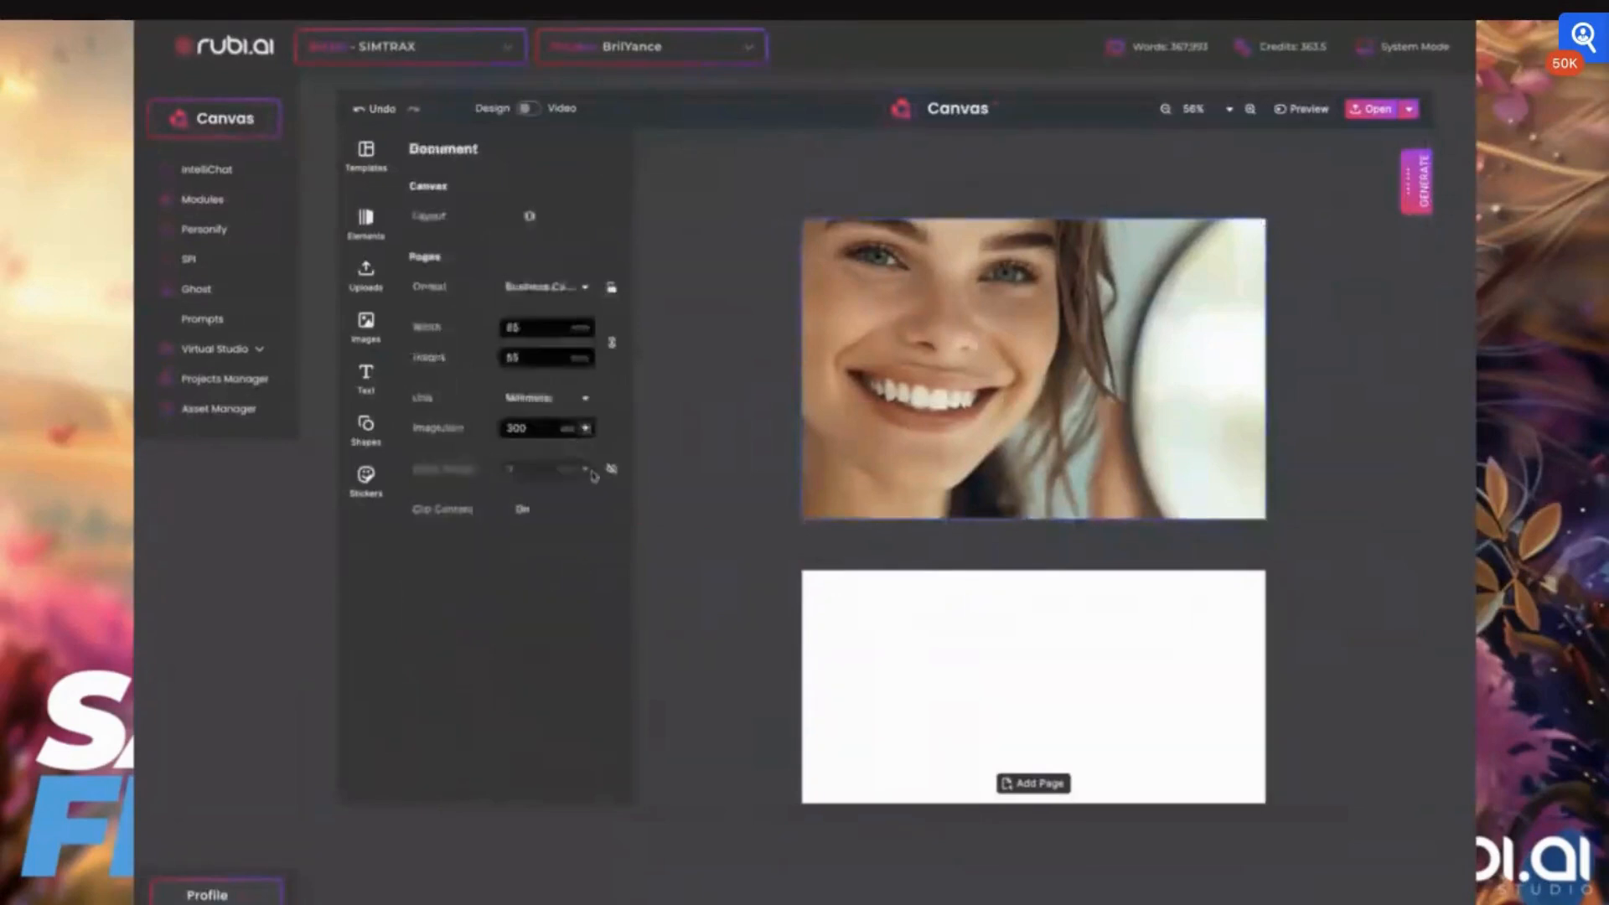
pyautogui.click(611, 469)
pyautogui.click(797, 239)
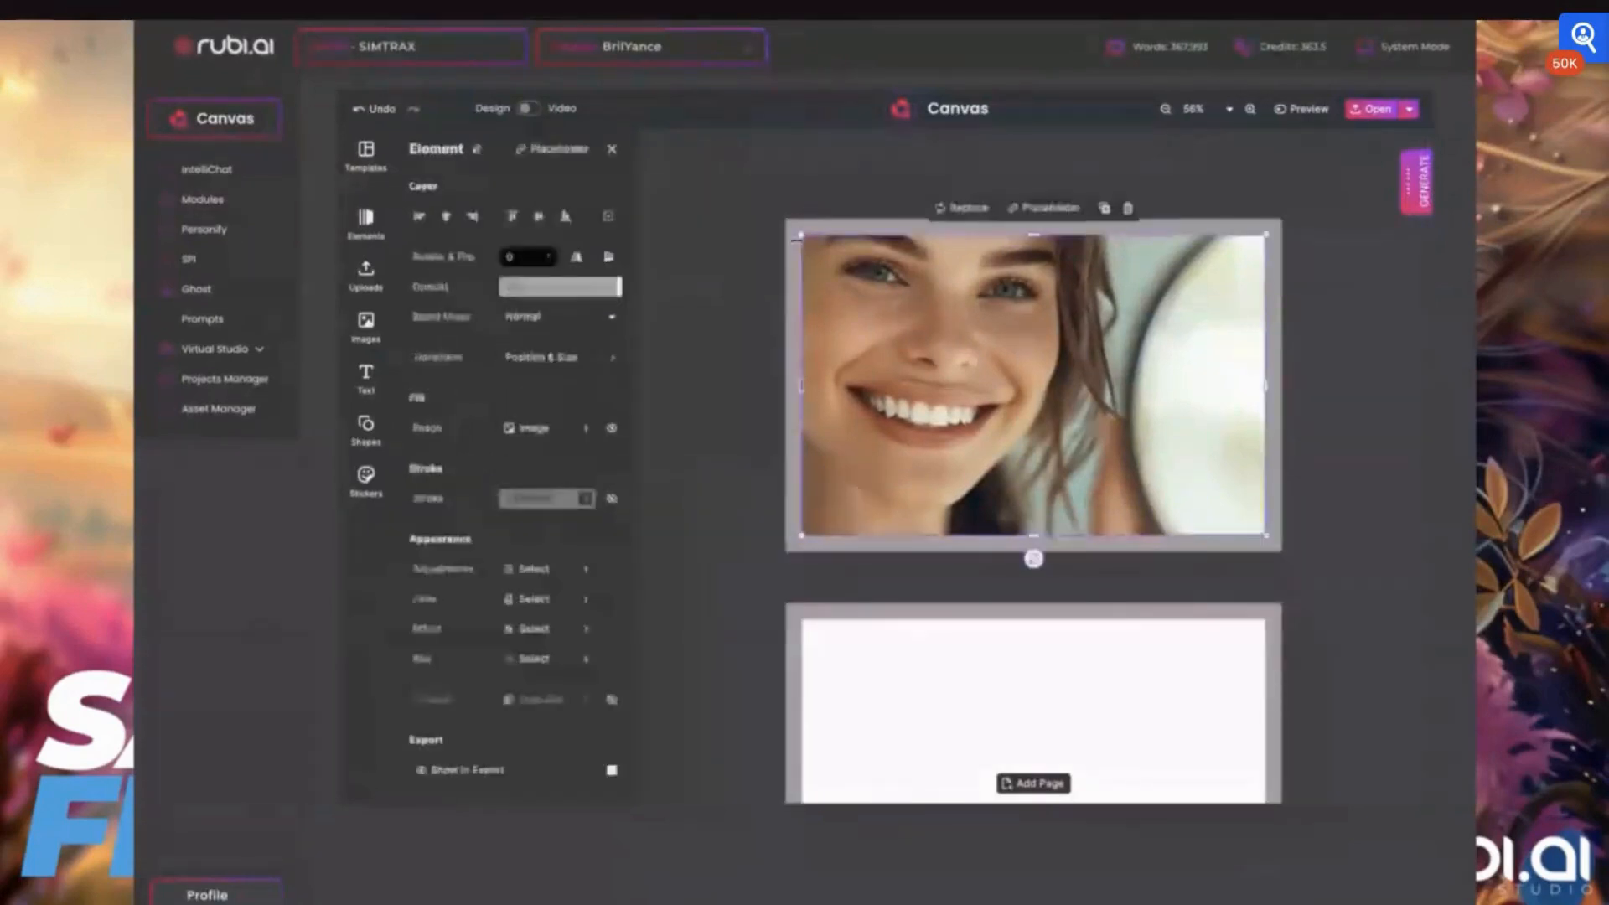
pyautogui.moveTo(797, 239); pyautogui.dragTo(784, 222)
pyautogui.moveTo(783, 222); pyautogui.dragTo(774, 218)
pyautogui.moveTo(1264, 534); pyautogui.dragTo(1291, 551)
pyautogui.click(712, 437)
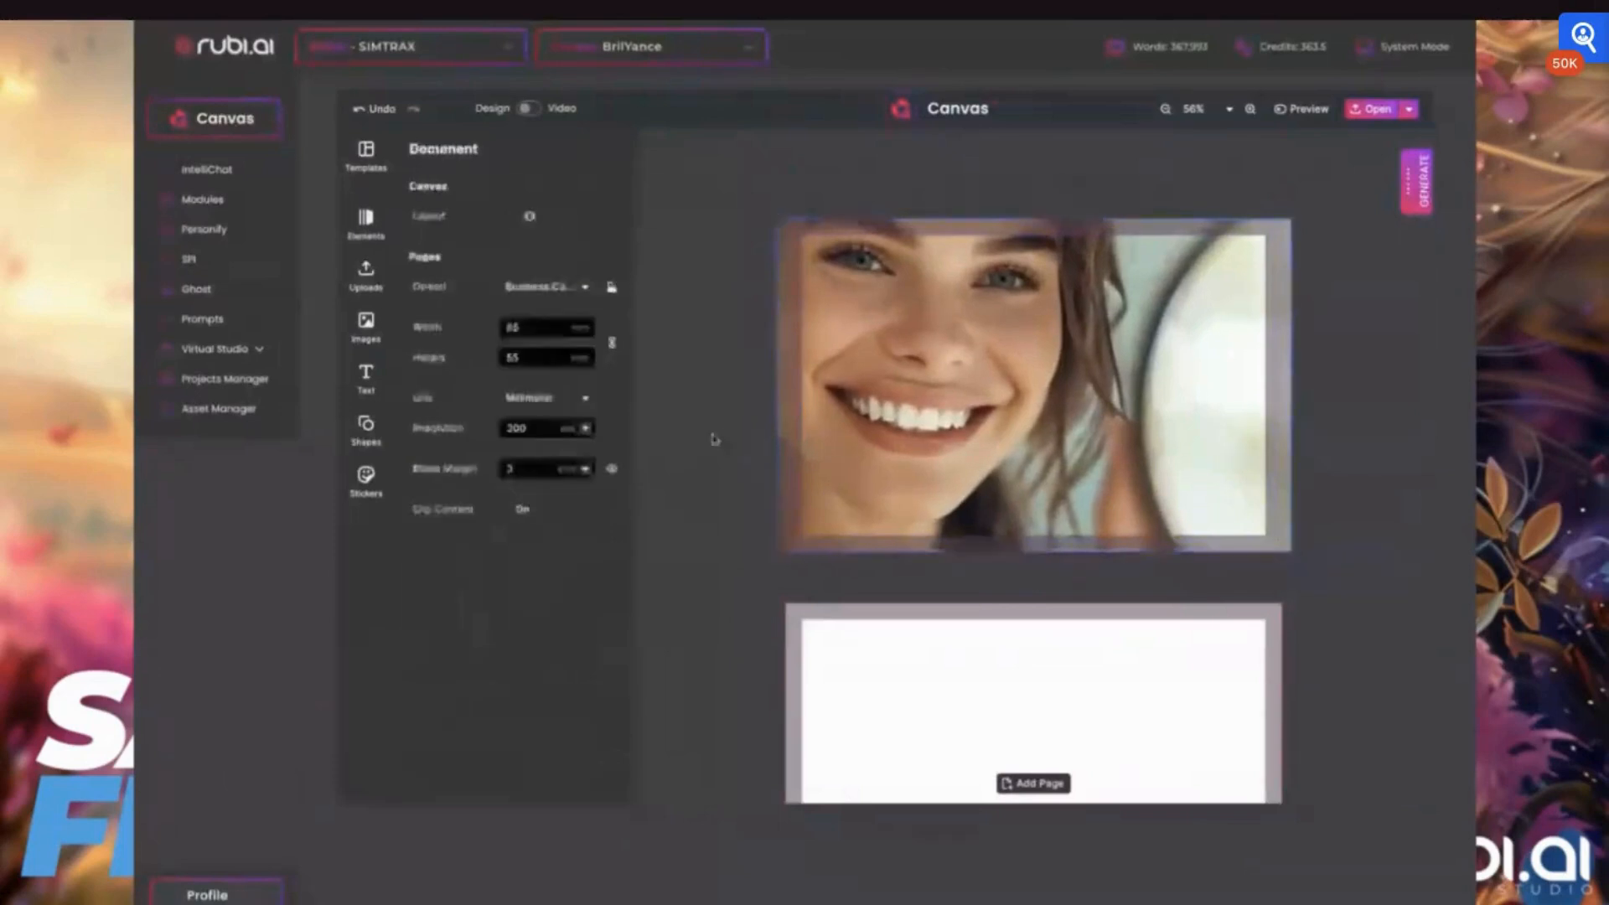
# Turn off the bleed margin and fit the portrait back to the first page's edges
pyautogui.click(614, 470)
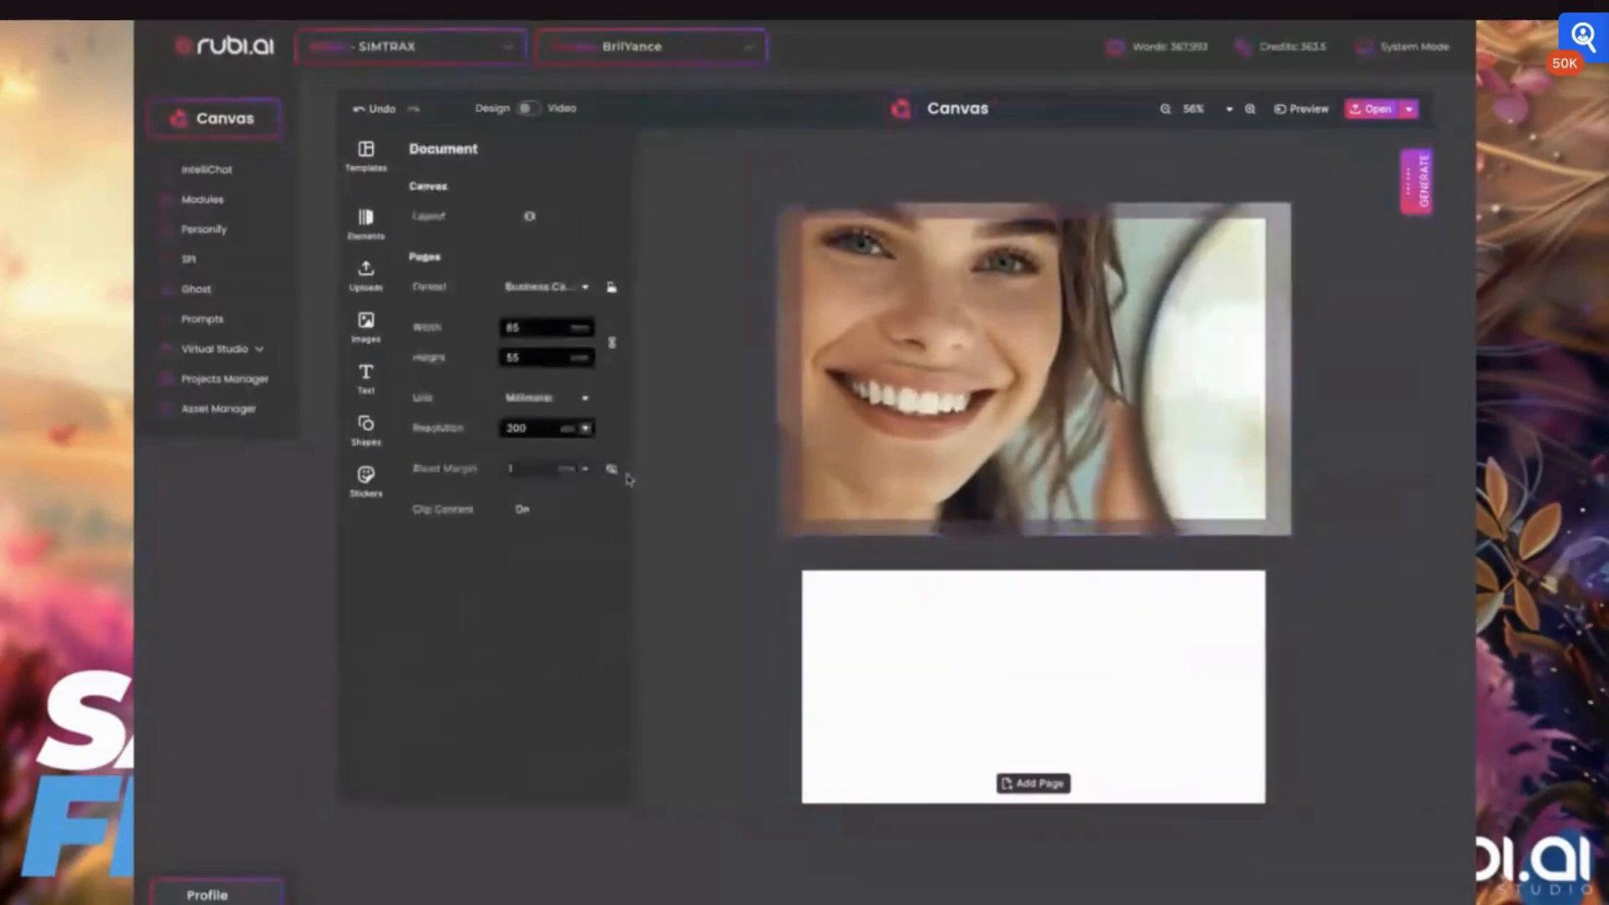
pyautogui.click(1031, 211)
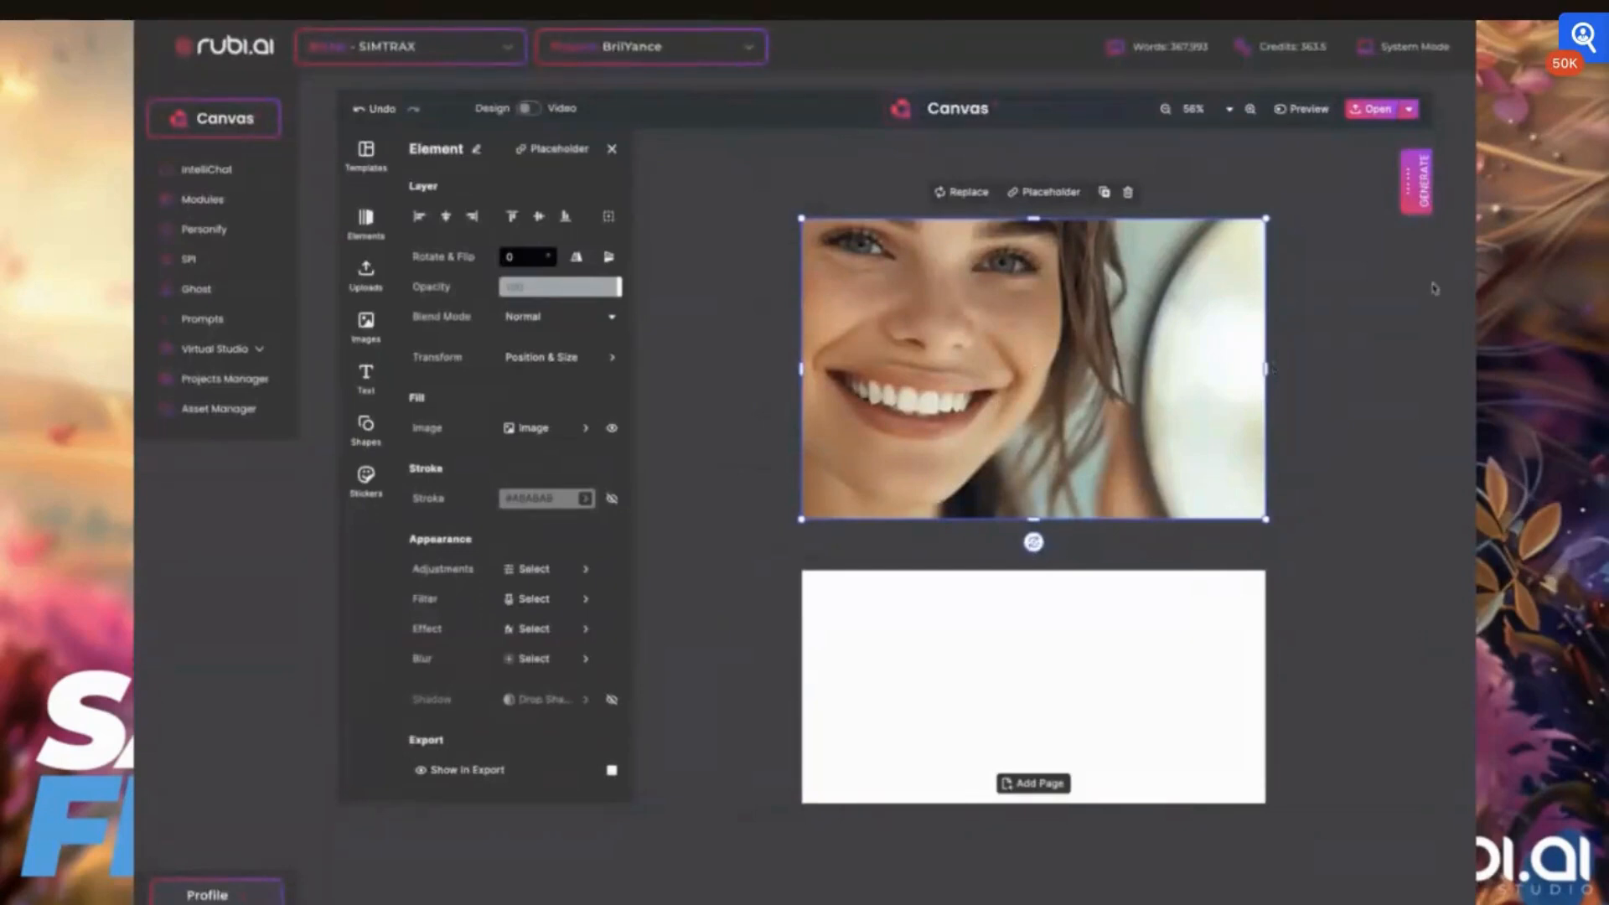
# Generate new MidJourney images from the existing coffee house prompt at a 7:4 aspect ratio and return to the card design
pyautogui.click(1414, 183)
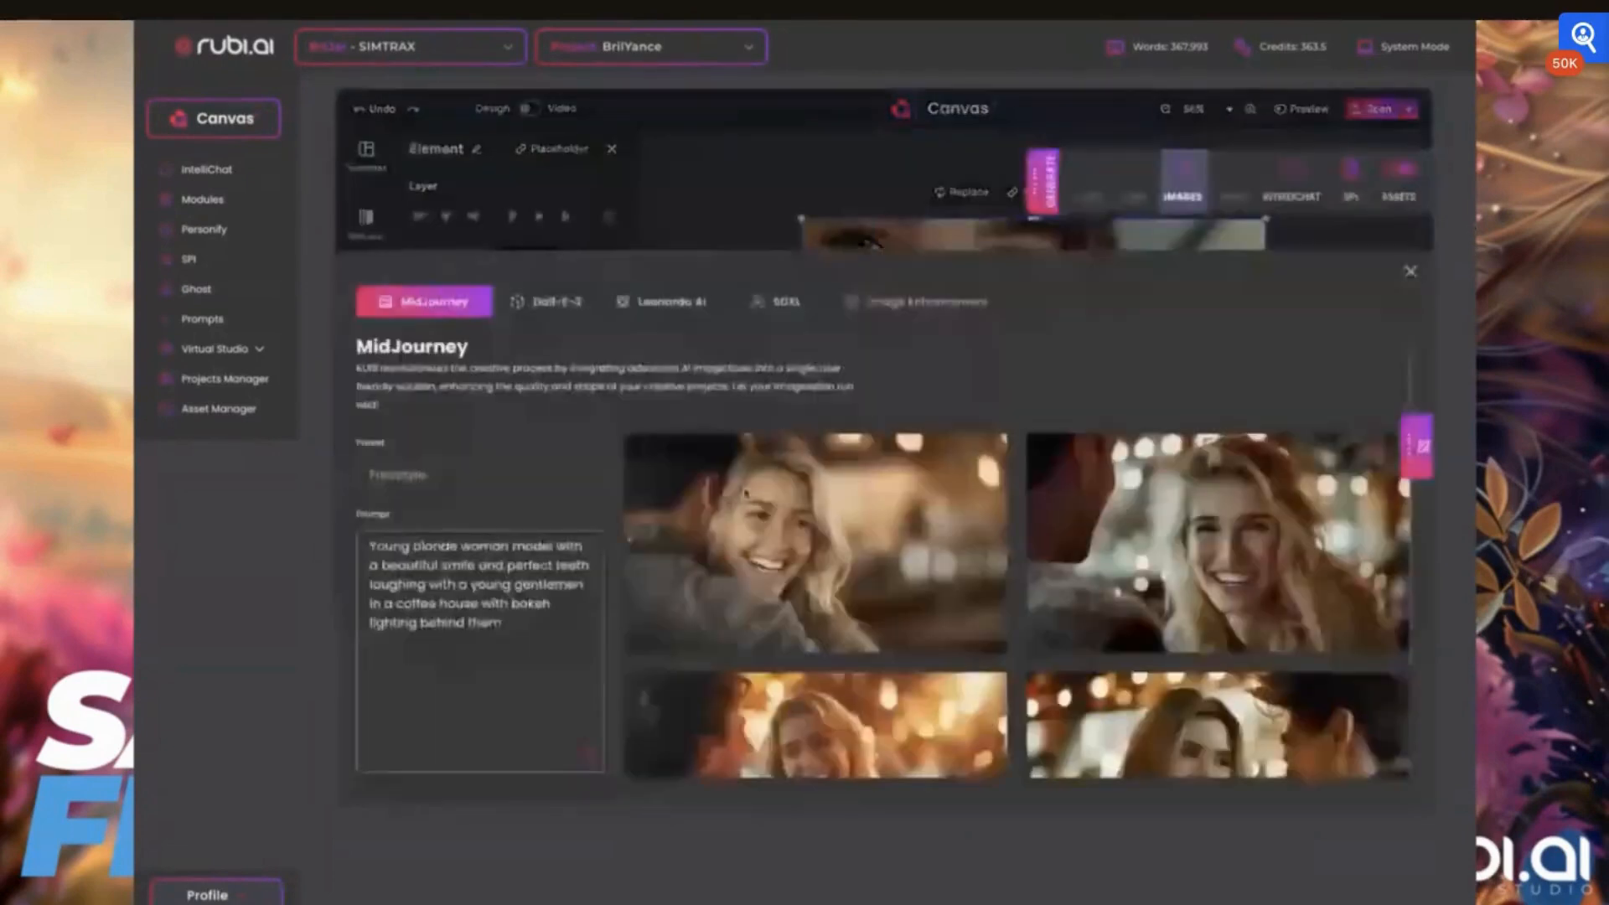
pyautogui.scroll(-2, 1078, 654)
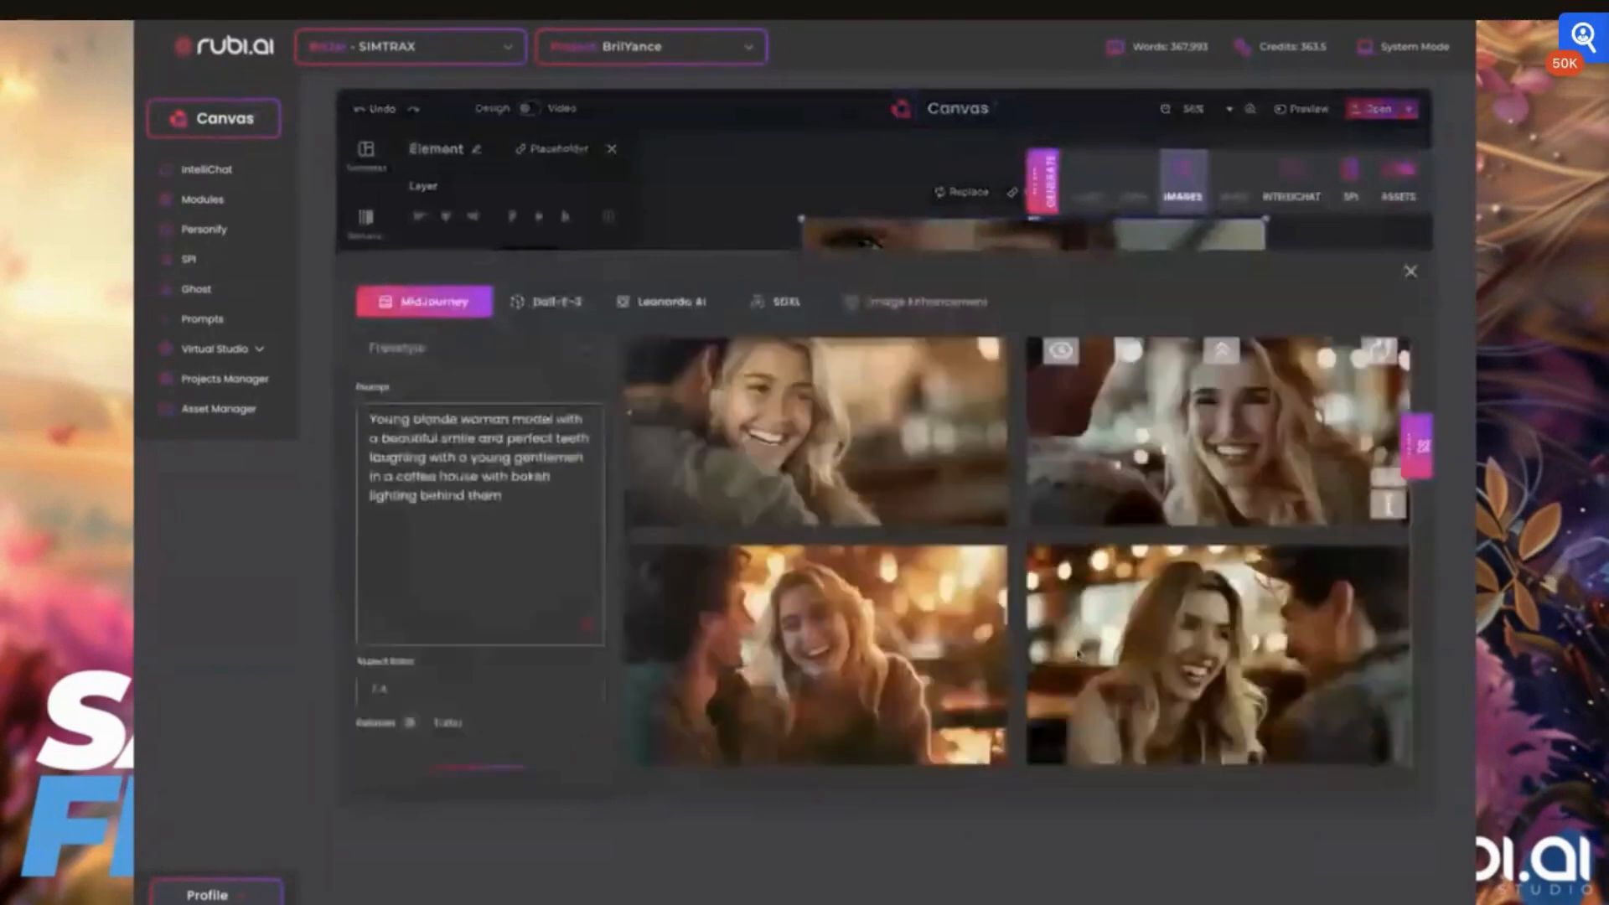
pyautogui.scroll(-1, 1079, 654)
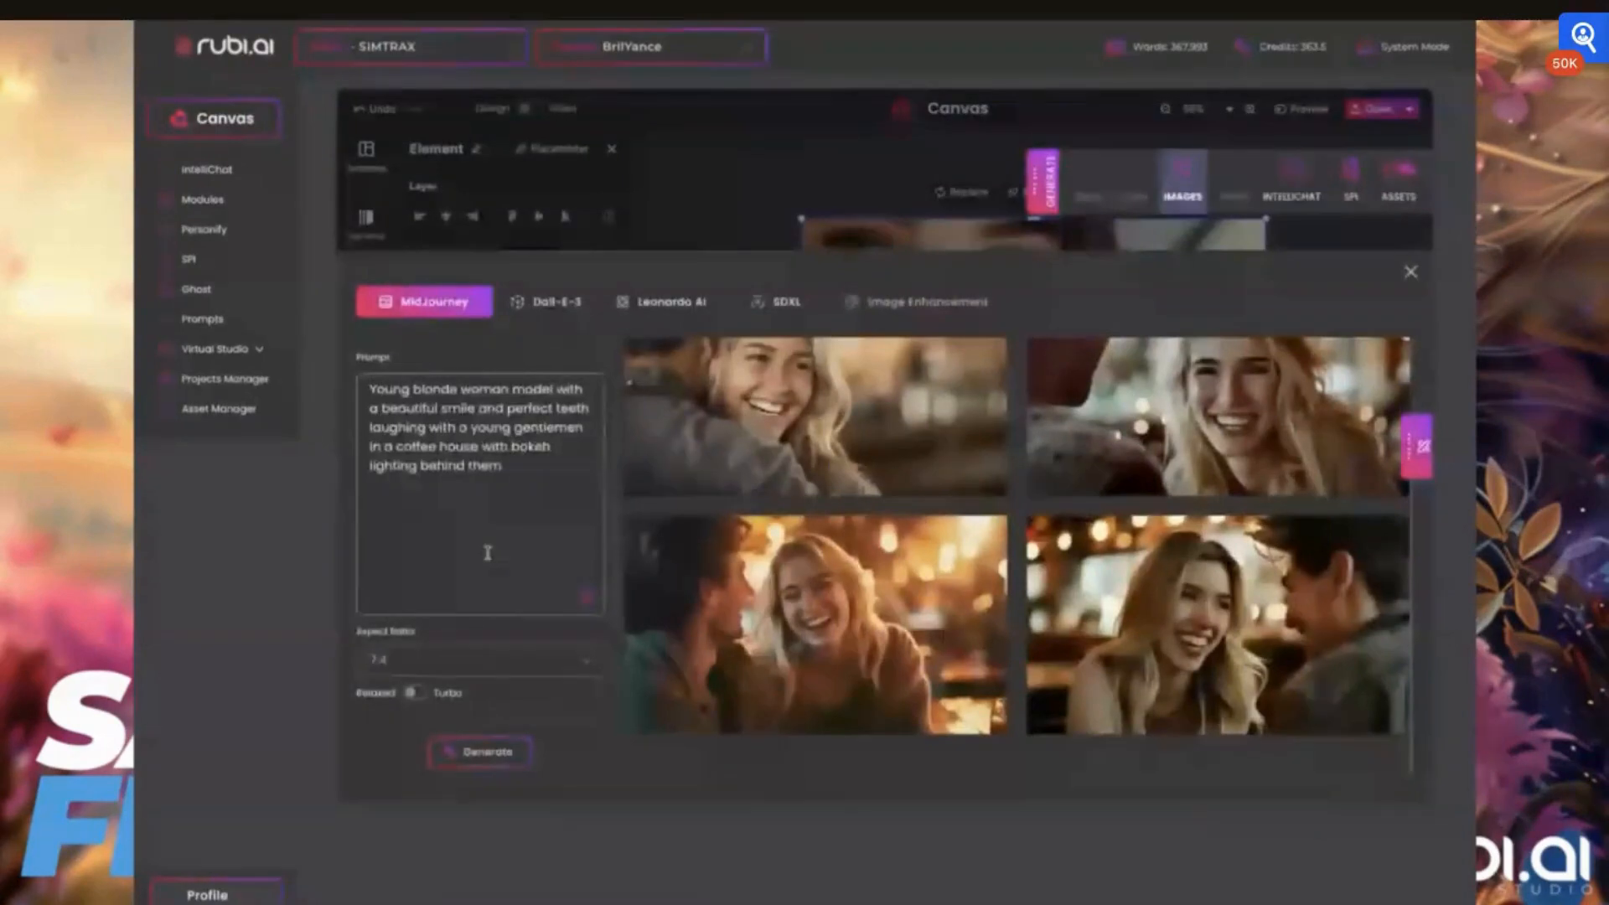
pyautogui.click(501, 470)
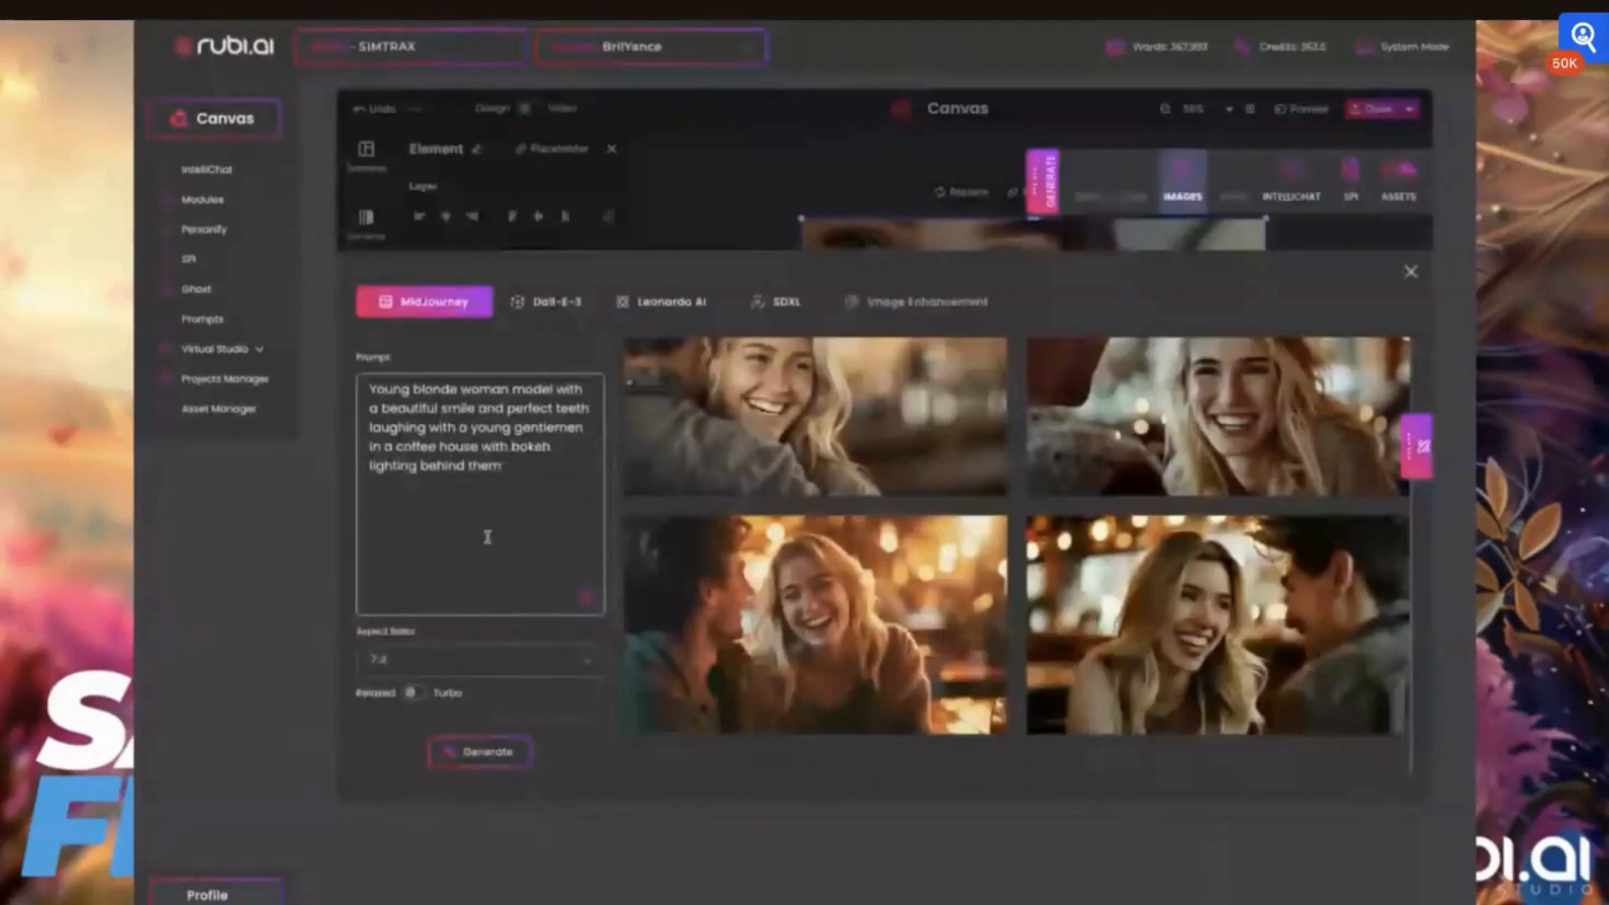
pyautogui.moveTo(741, 435)
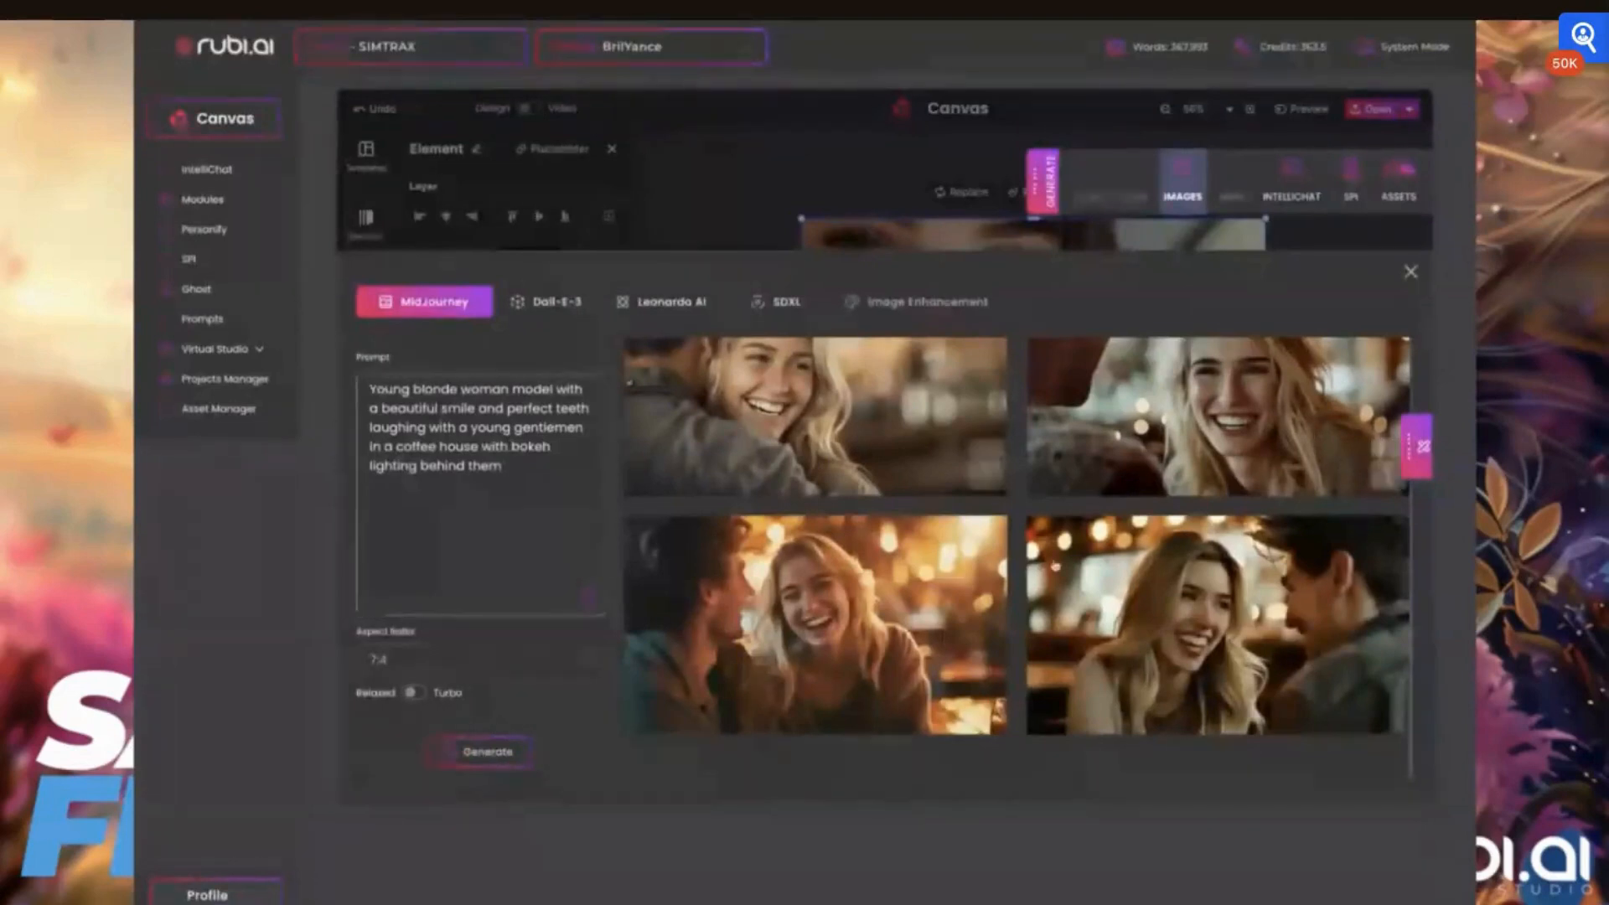
pyautogui.click(487, 752)
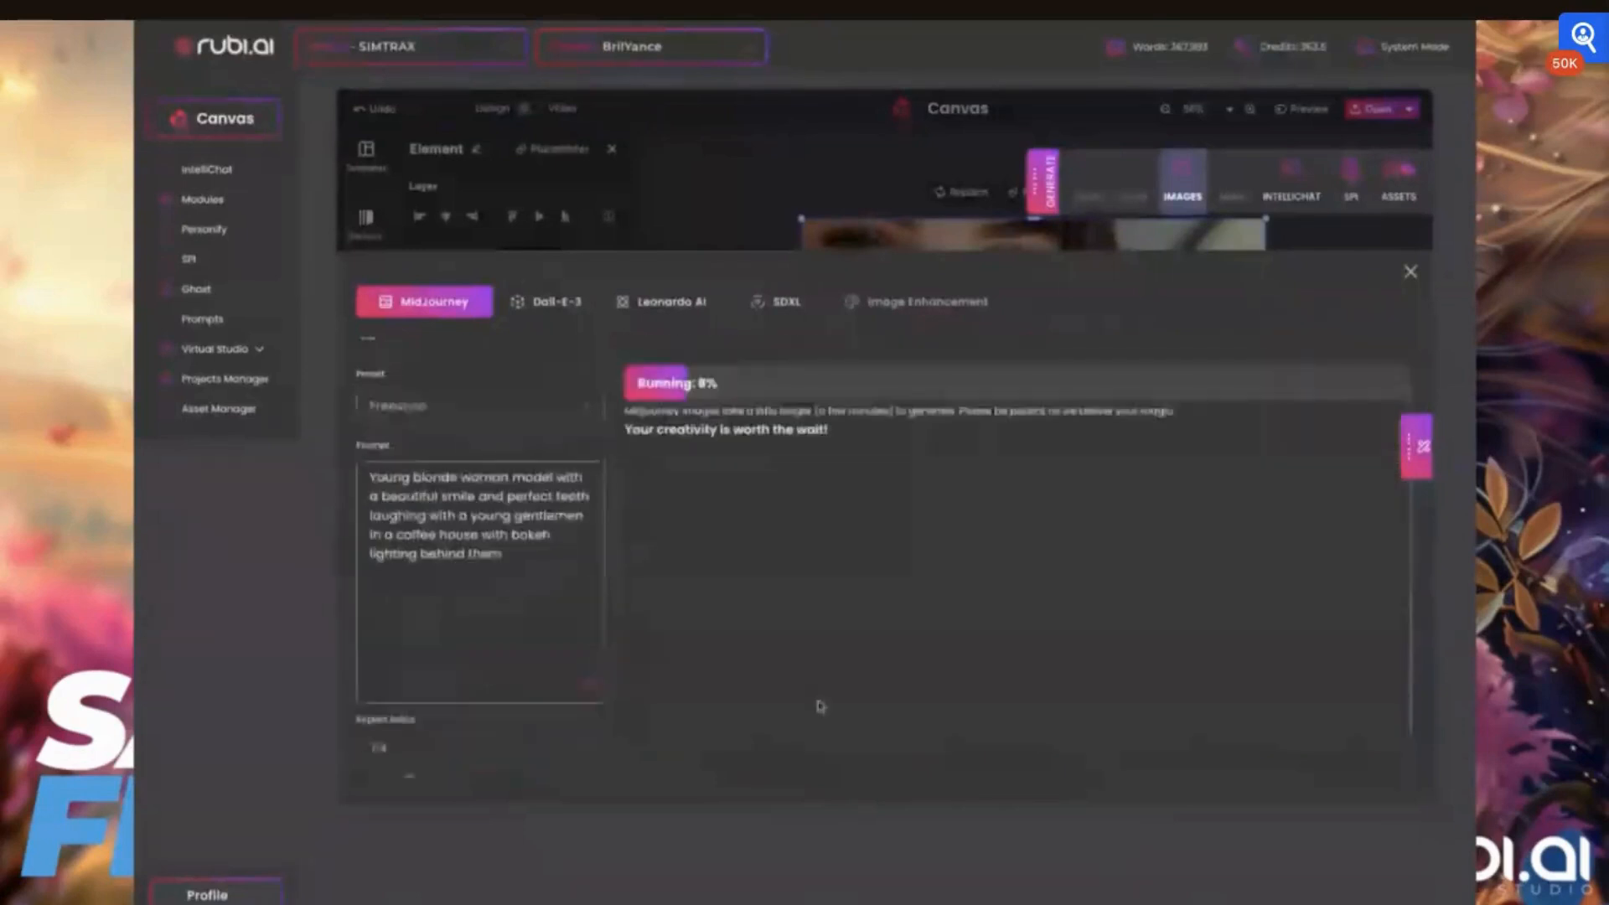
pyautogui.scroll(1, 820, 706)
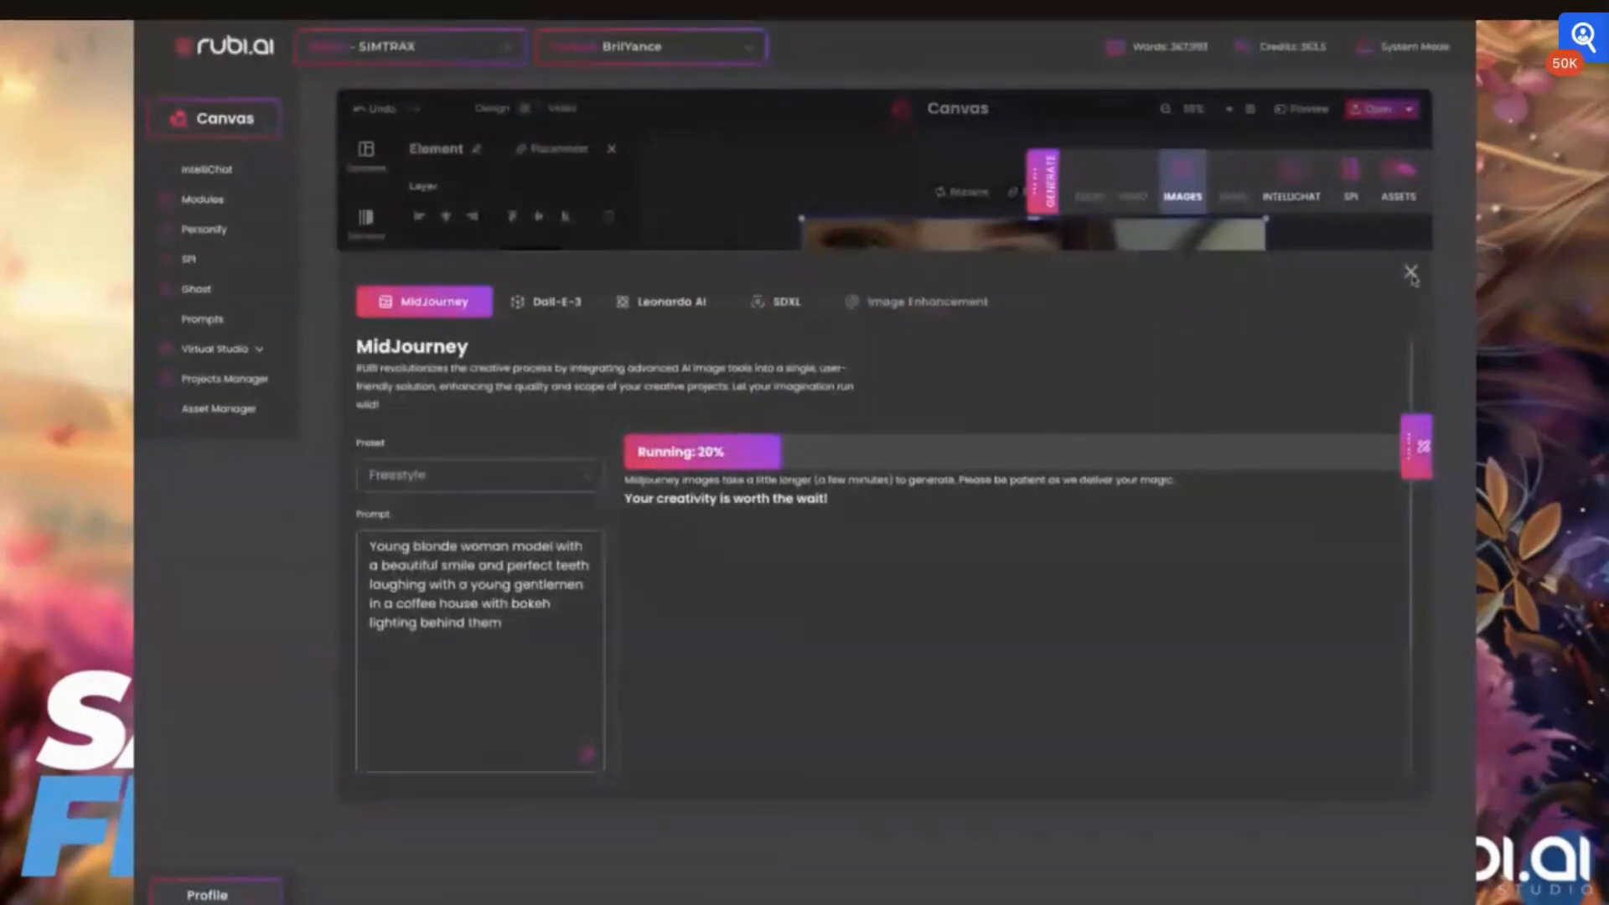
pyautogui.click(1410, 273)
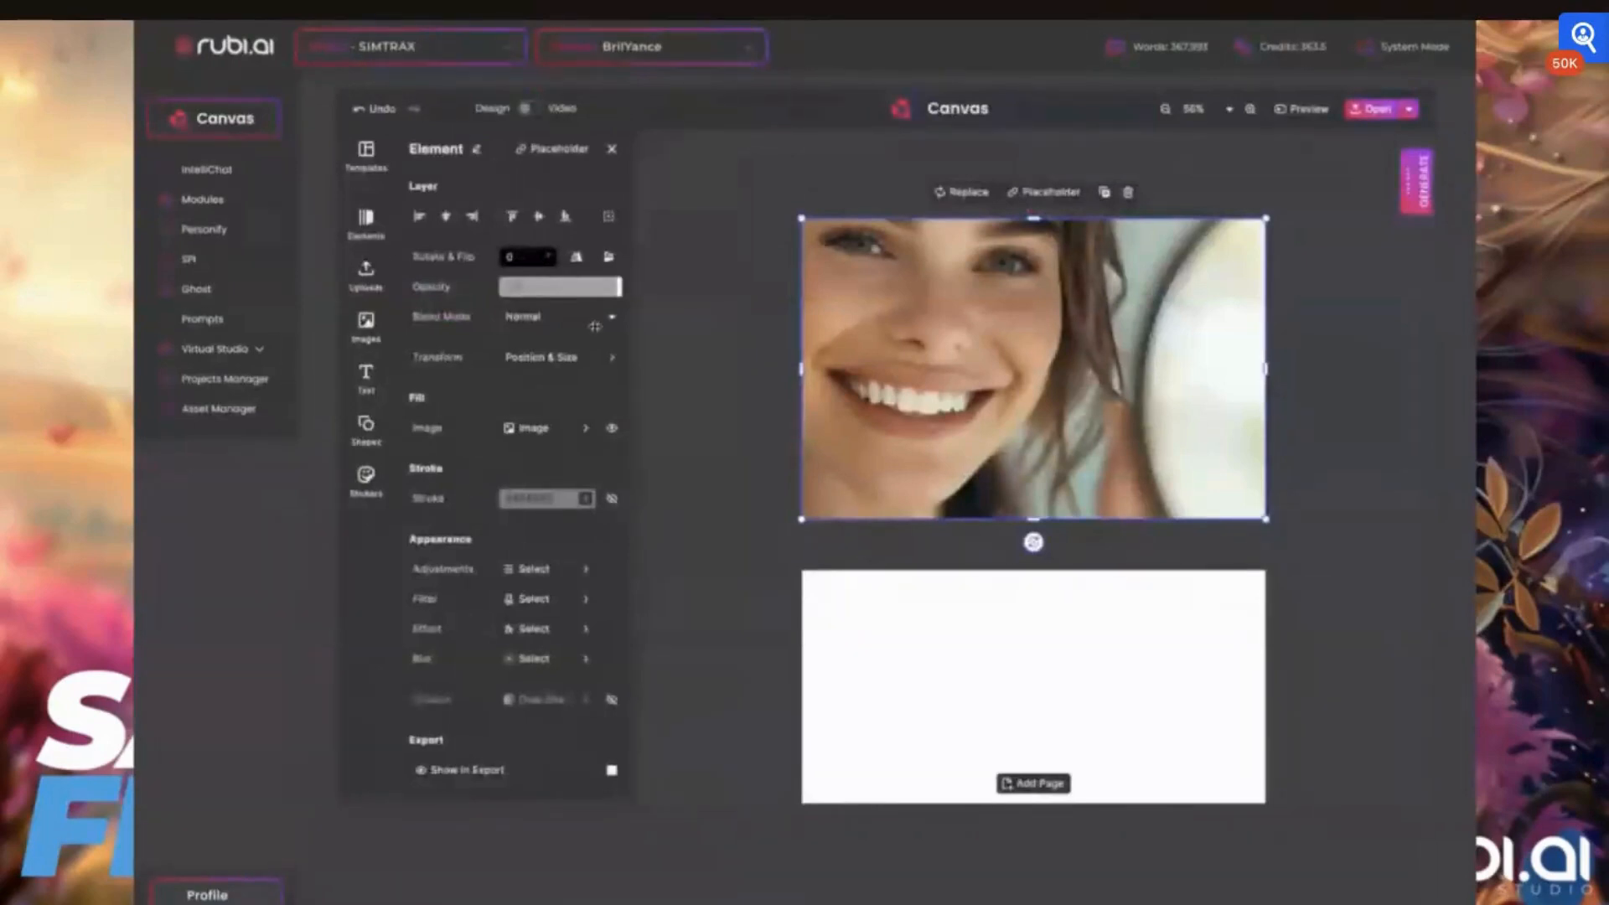
# Add the uploaded white and purple tube image to the first page and place it at the right of the face
pyautogui.click(365, 325)
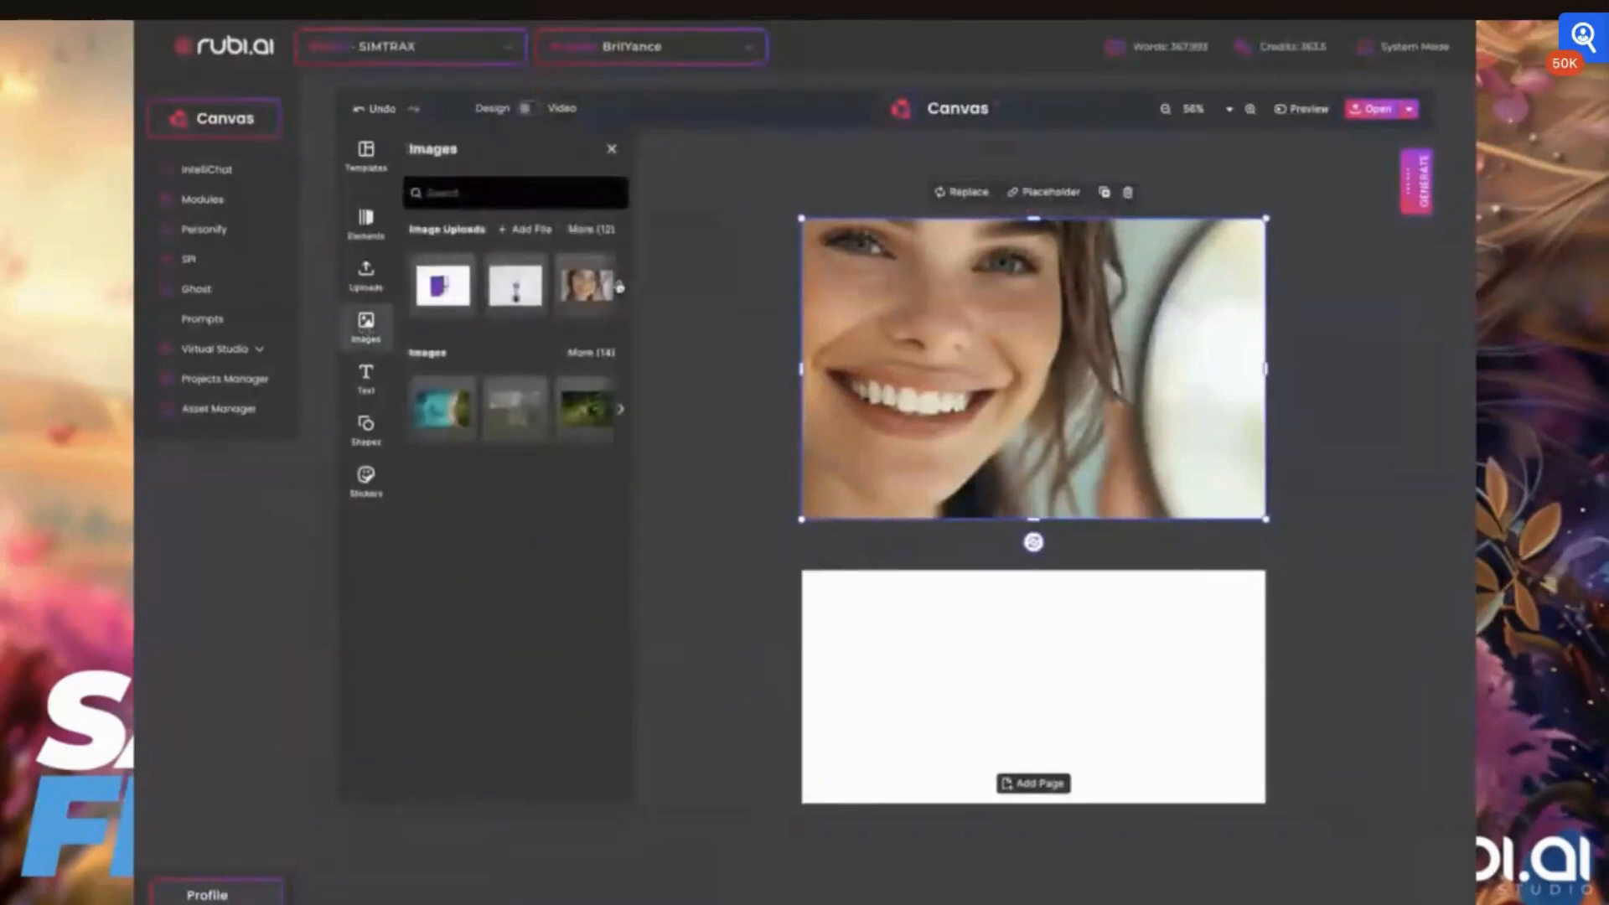
pyautogui.click(620, 286)
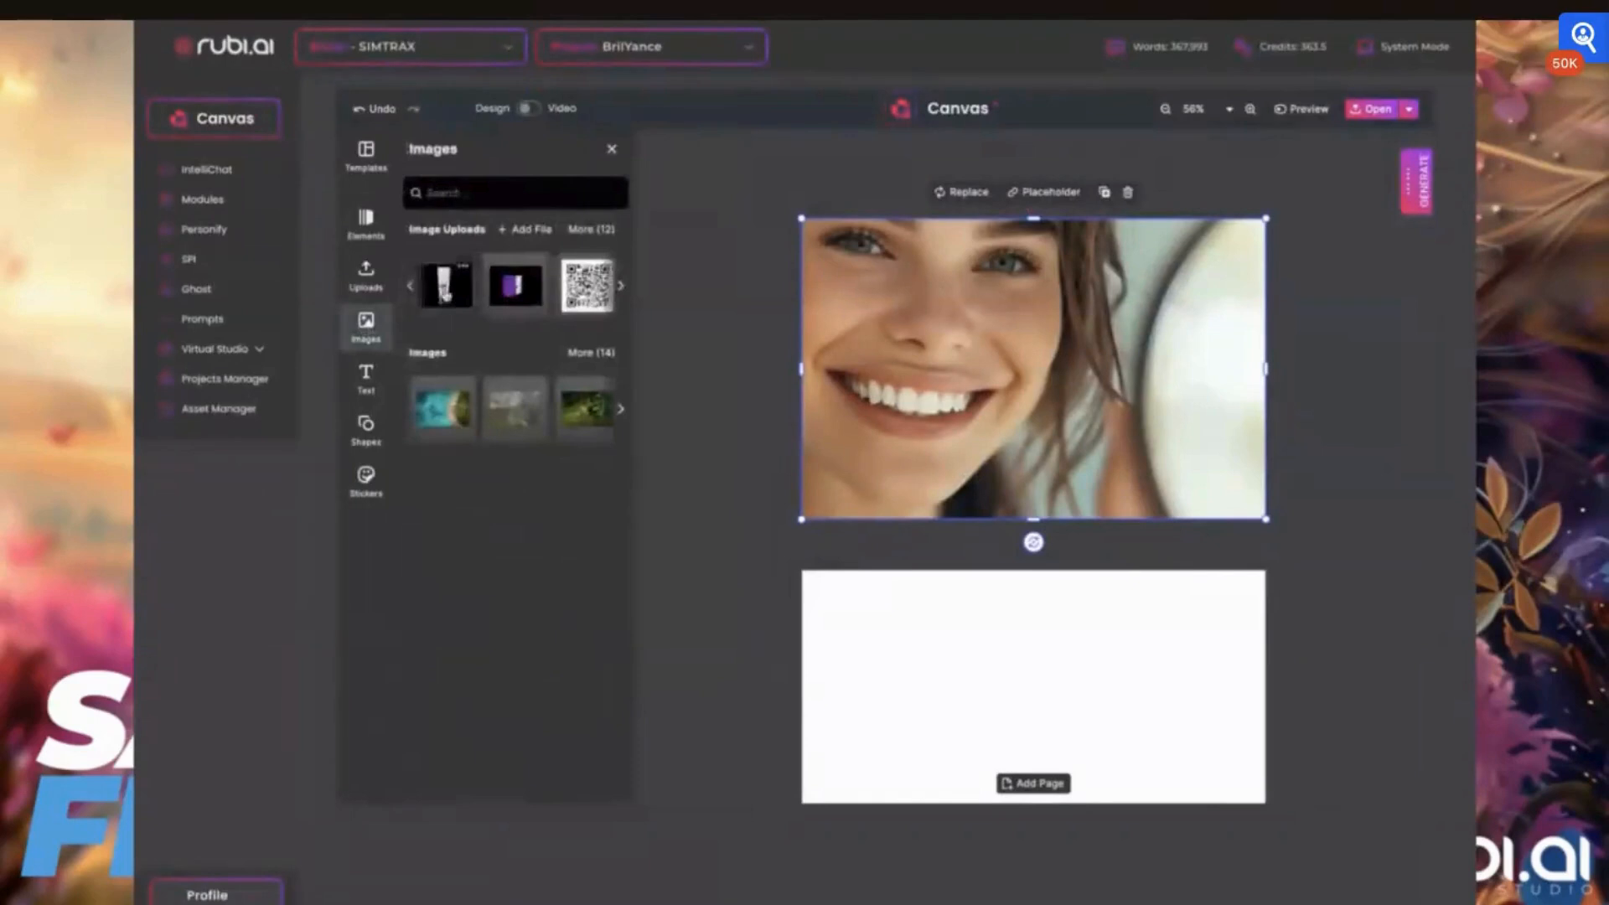
pyautogui.click(445, 289)
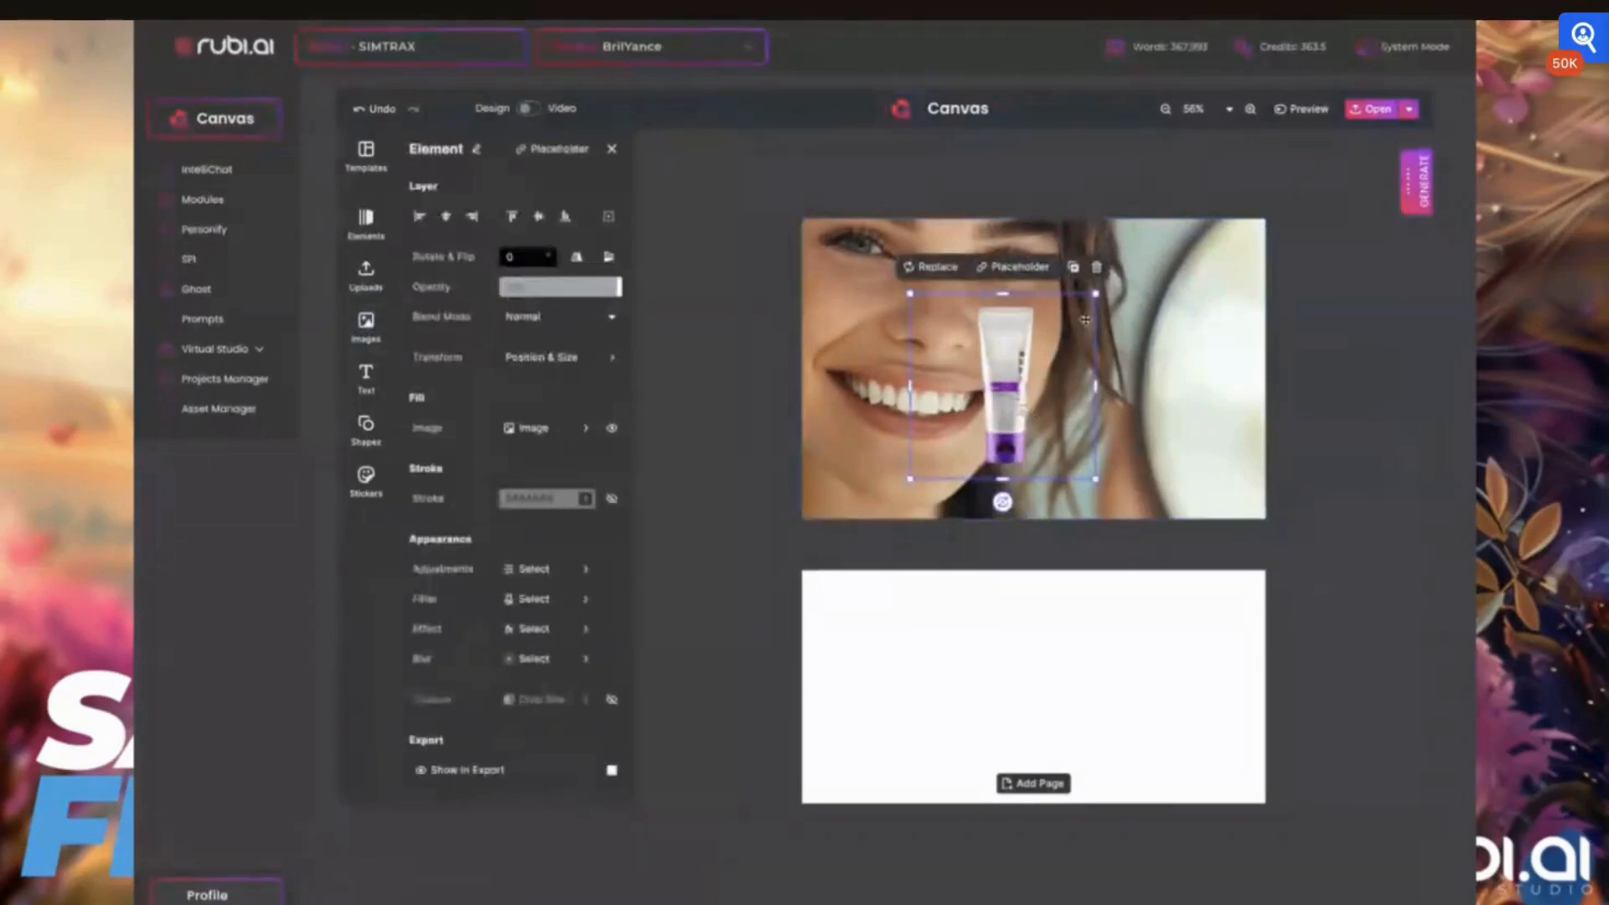
pyautogui.hotkey('ctrl', 'a')
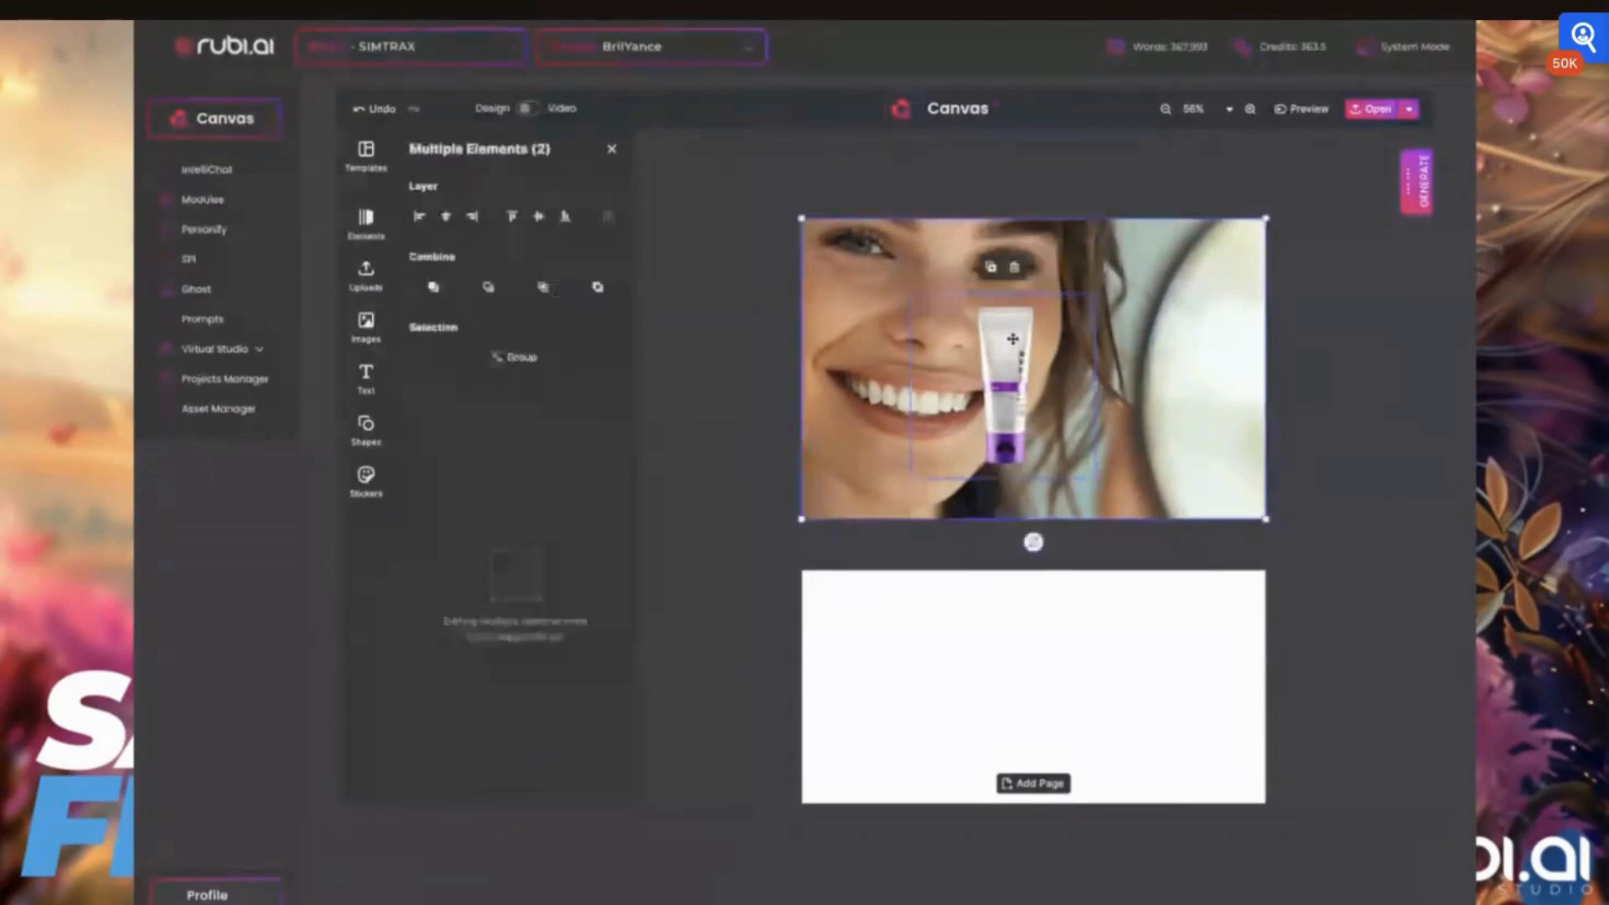
pyautogui.click(1031, 327)
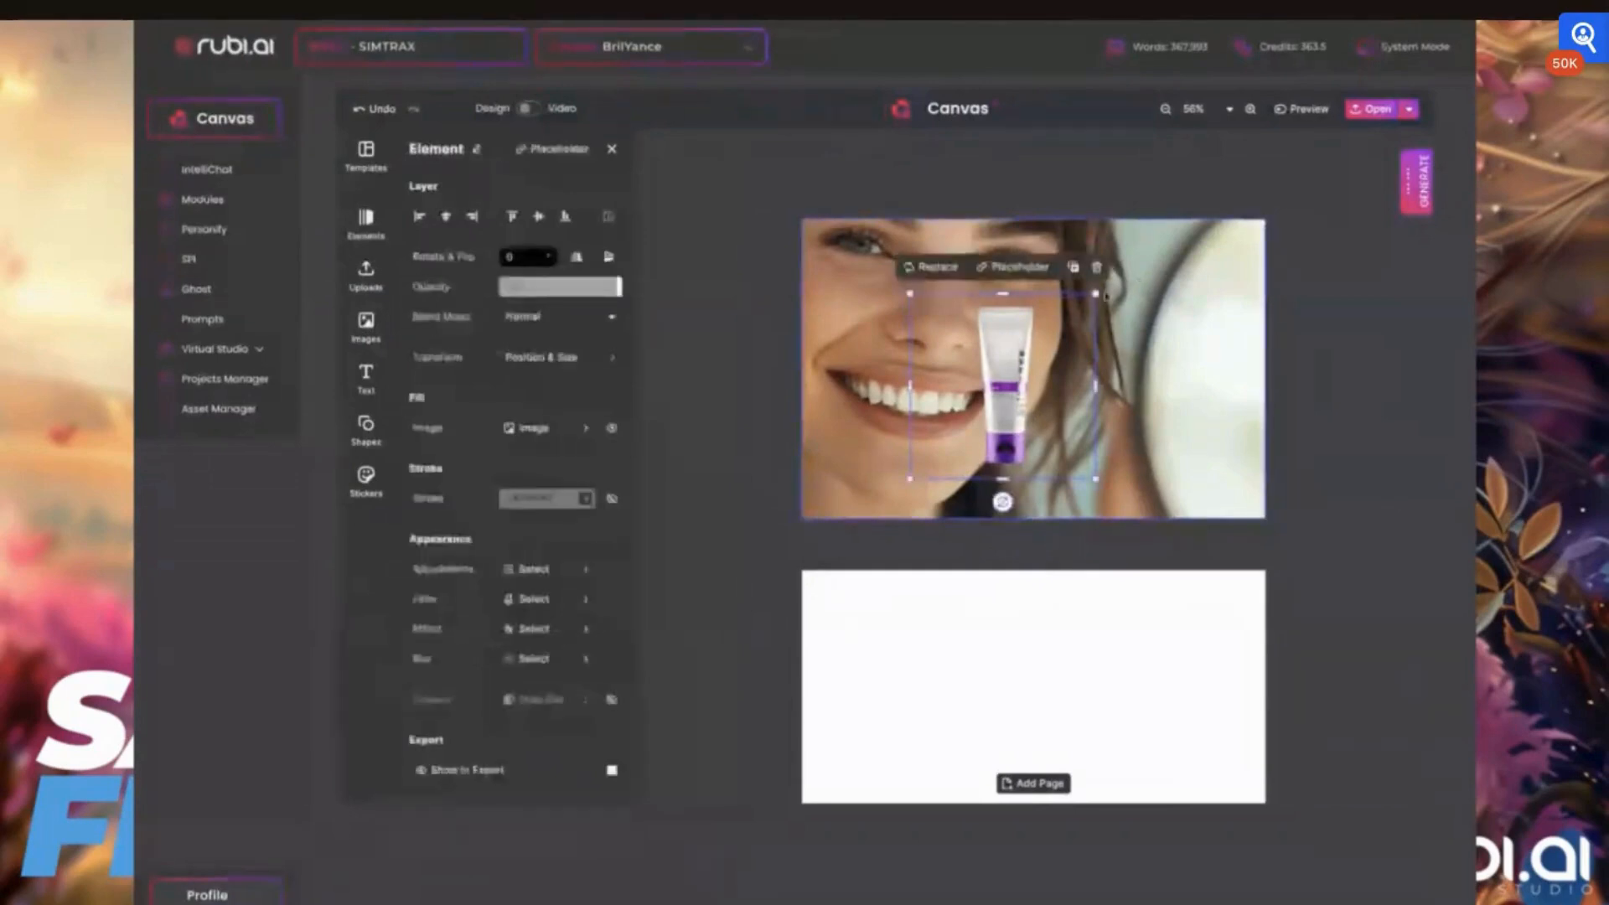
pyautogui.moveTo(1021, 407); pyautogui.dragTo(1209, 427)
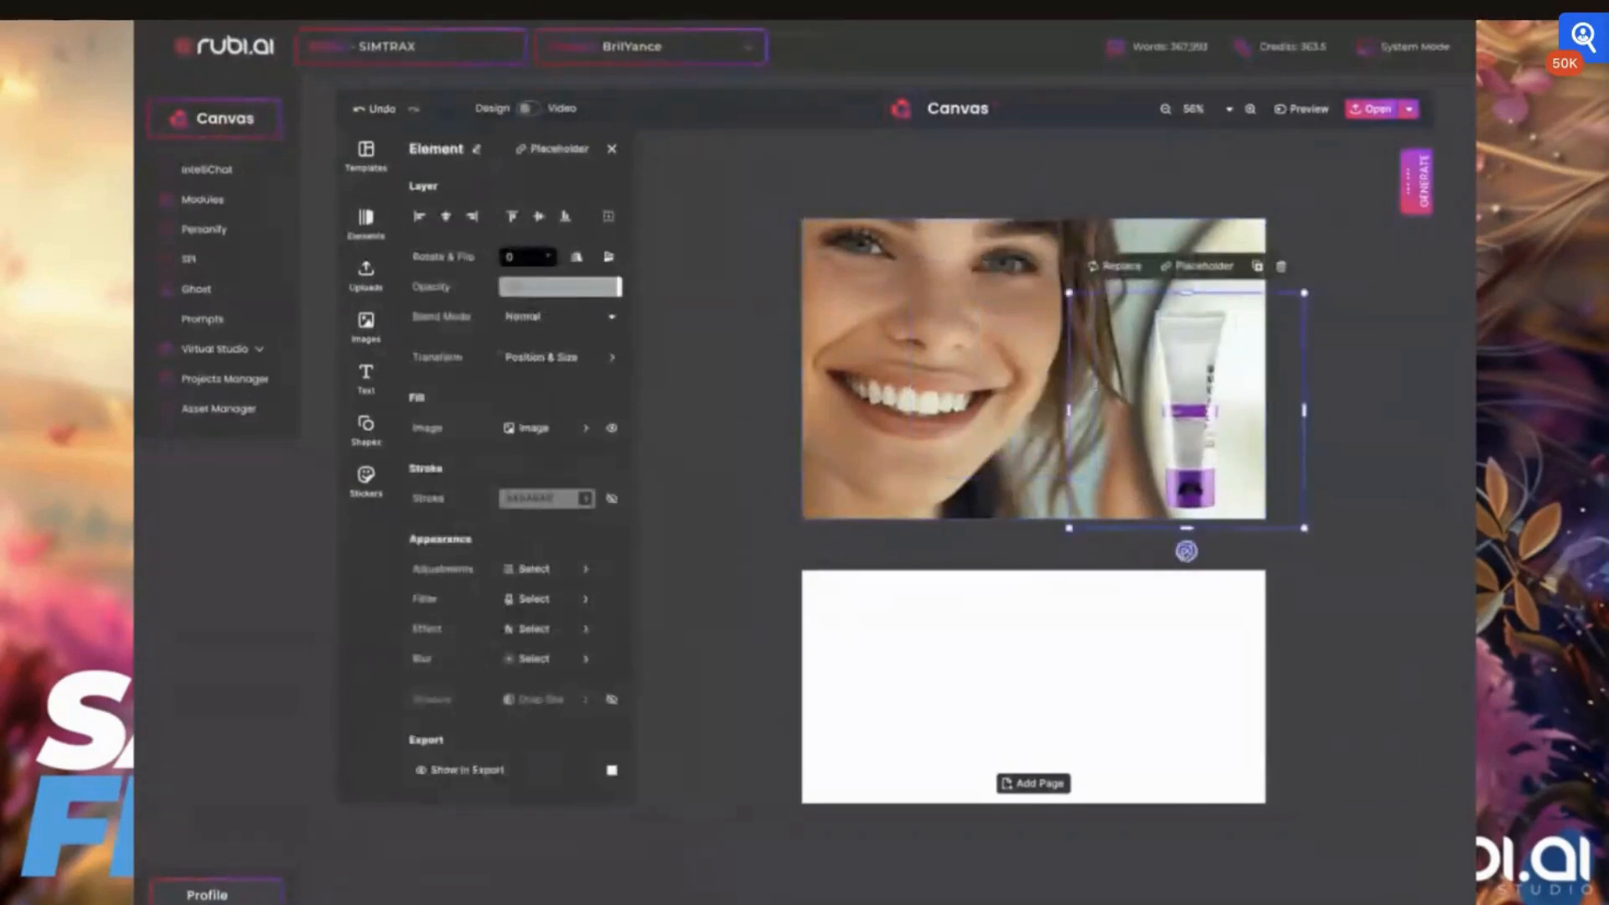
# Rotate the tube image to 57° and position it diagonally in the portrait's lower right area
pyautogui.moveTo(1187, 551); pyautogui.dragTo(1081, 505)
pyautogui.moveTo(1198, 417); pyautogui.dragTo(1155, 441)
pyautogui.moveTo(1036, 526); pyautogui.dragTo(1024, 508)
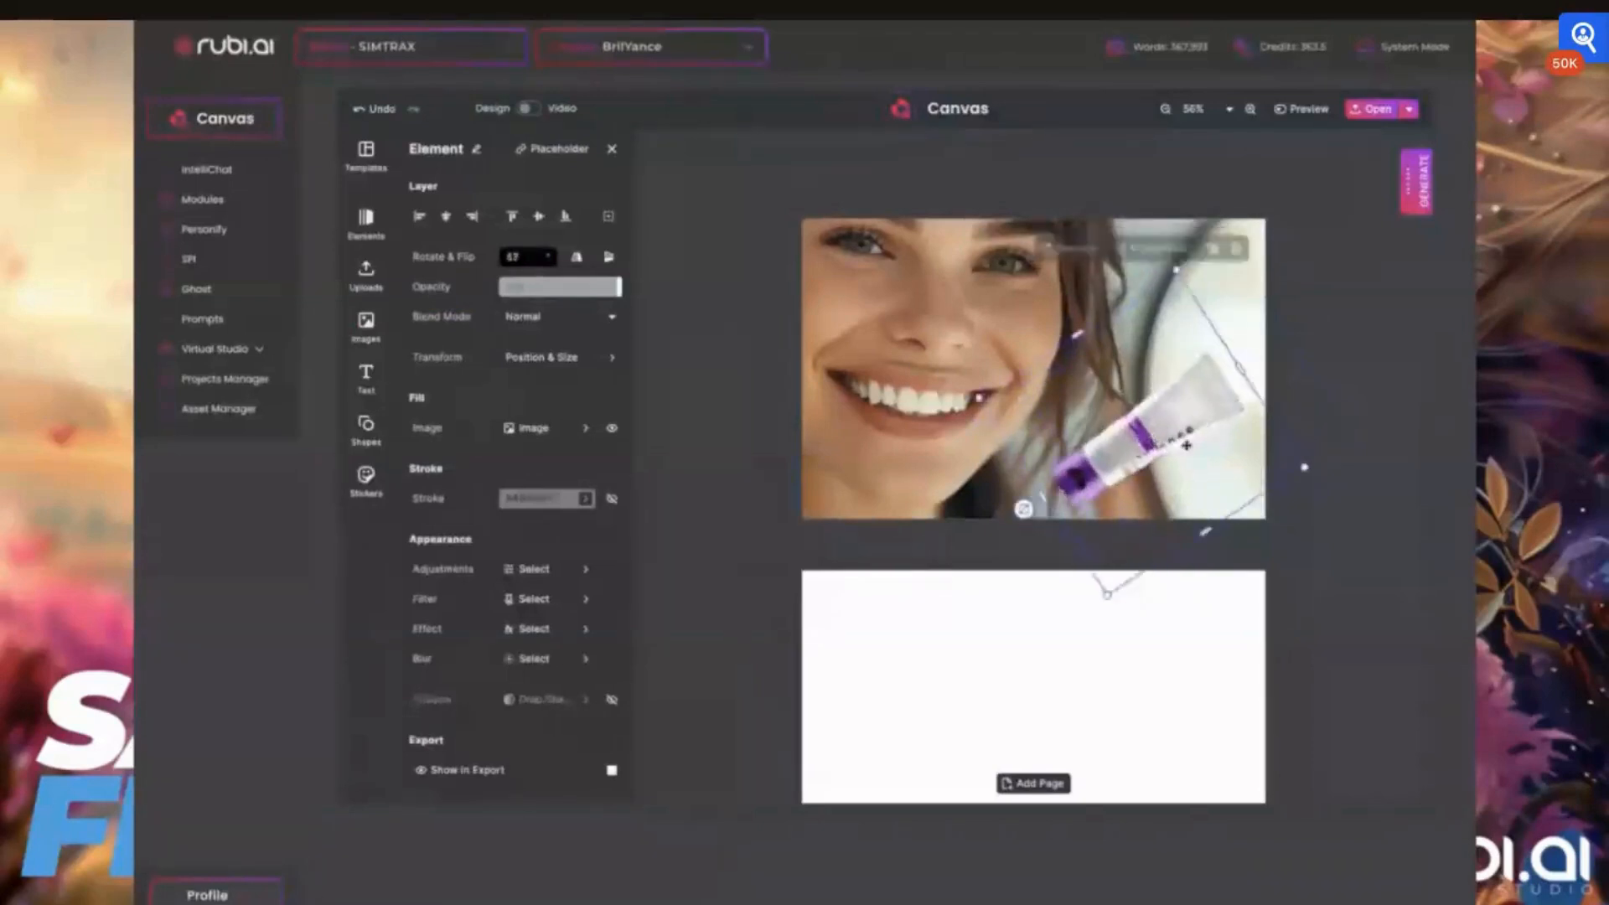
pyautogui.moveTo(1184, 433); pyautogui.dragTo(1187, 432)
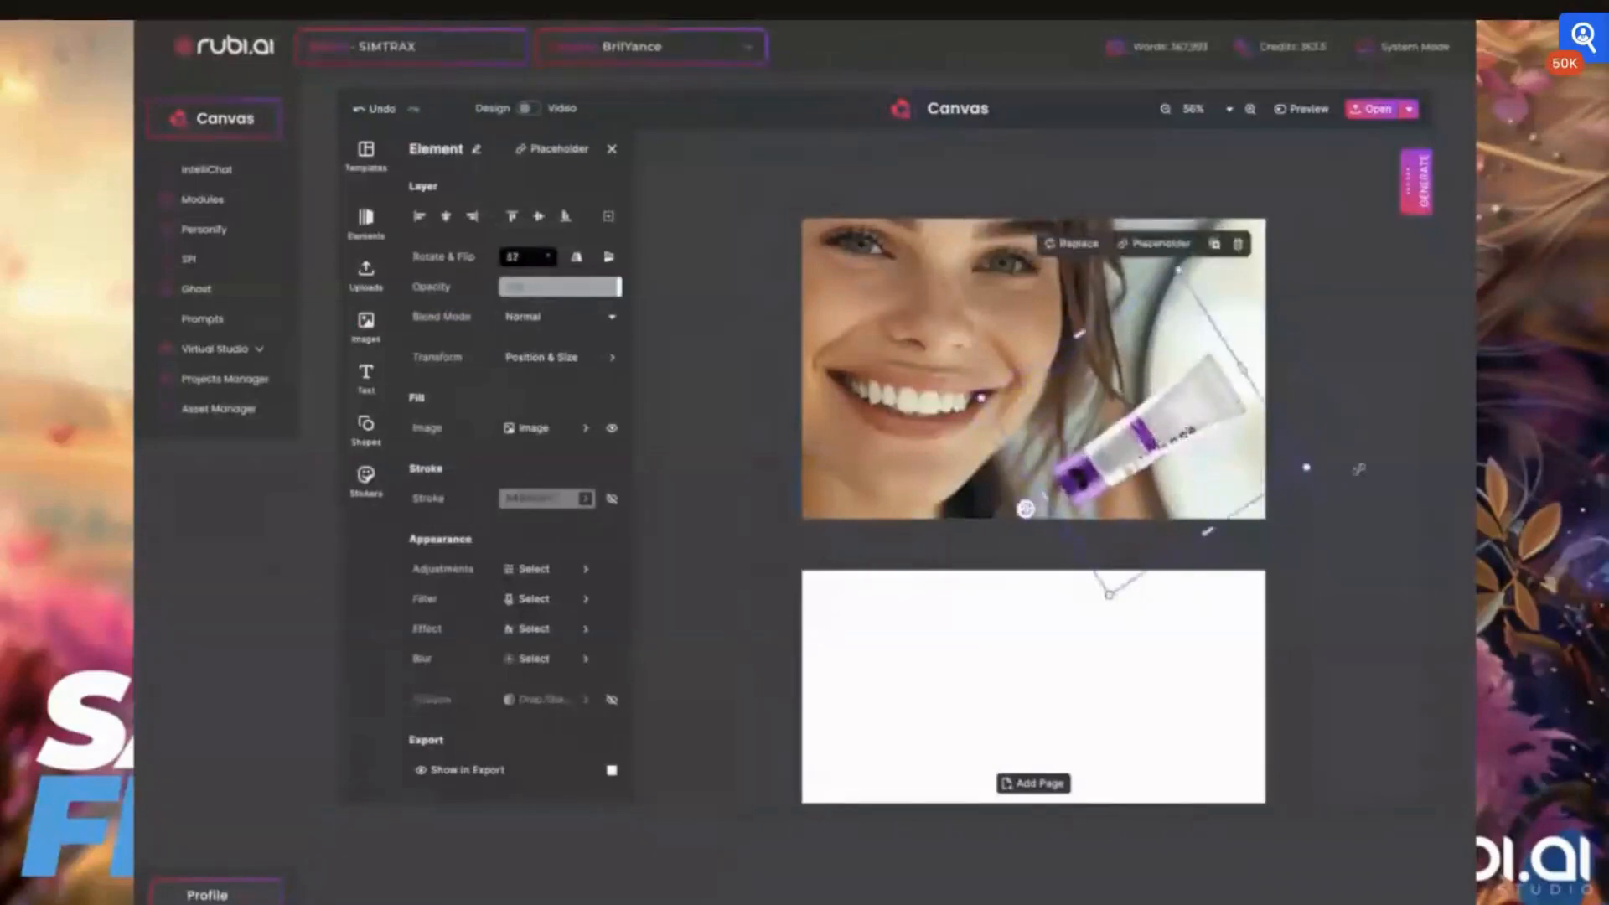
# Rotate the tube image back to 0° and stand it upright at the right of the portrait's face
pyautogui.moveTo(1026, 508); pyautogui.dragTo(1143, 573)
pyautogui.moveTo(1162, 488); pyautogui.dragTo(1179, 453)
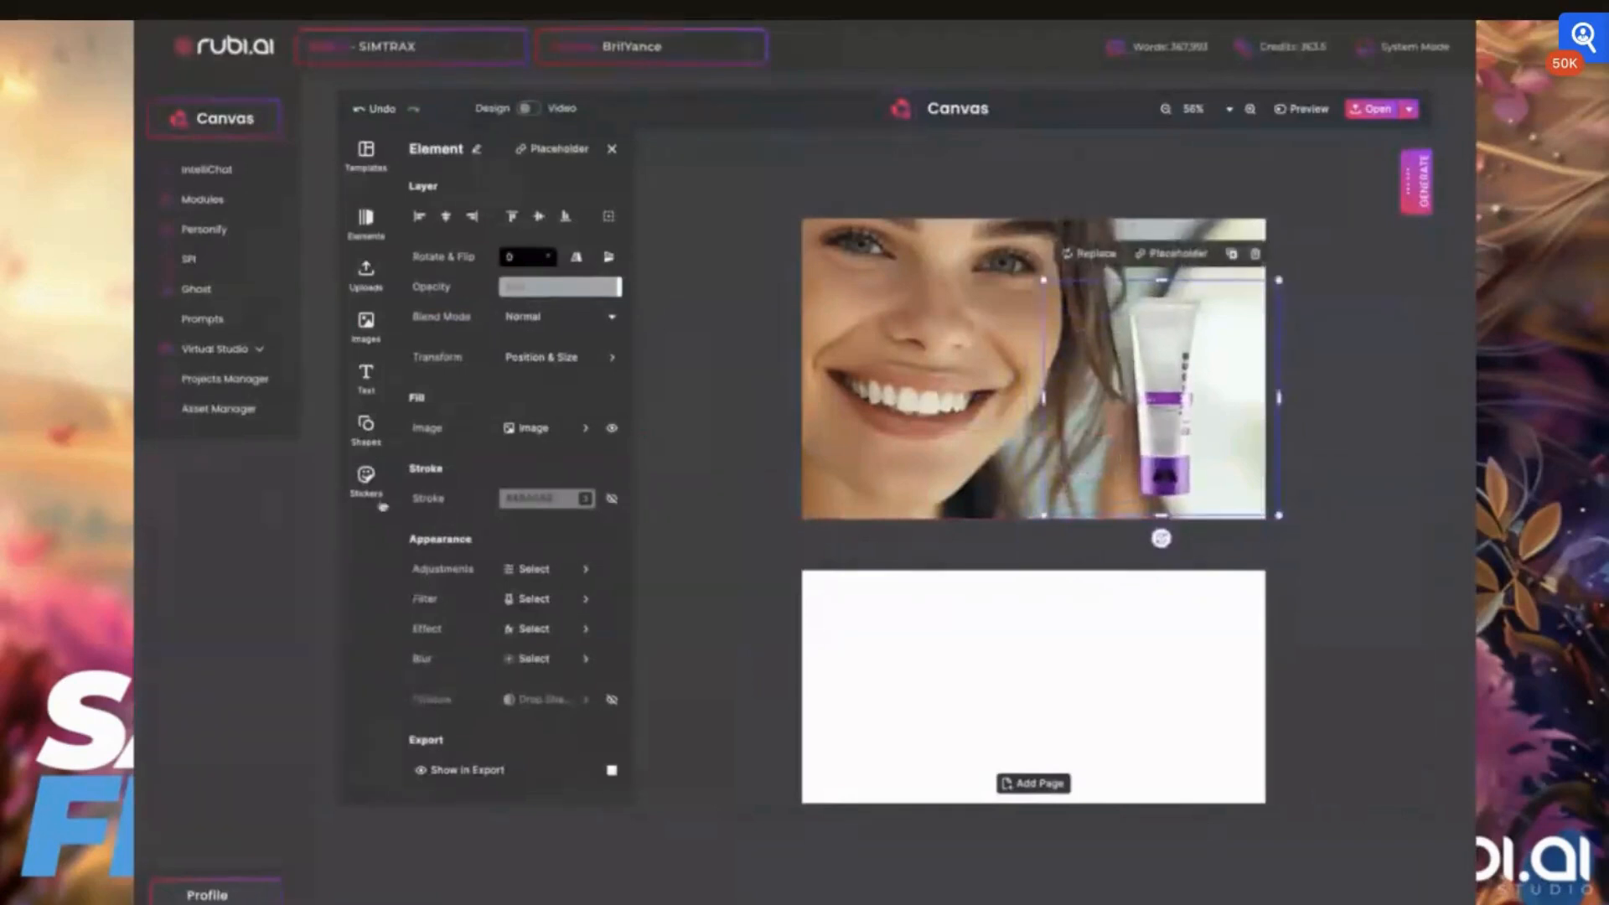
# Add the uploaded purple product box cutout to the first page and enlarge it over the portrait
pyautogui.click(365, 326)
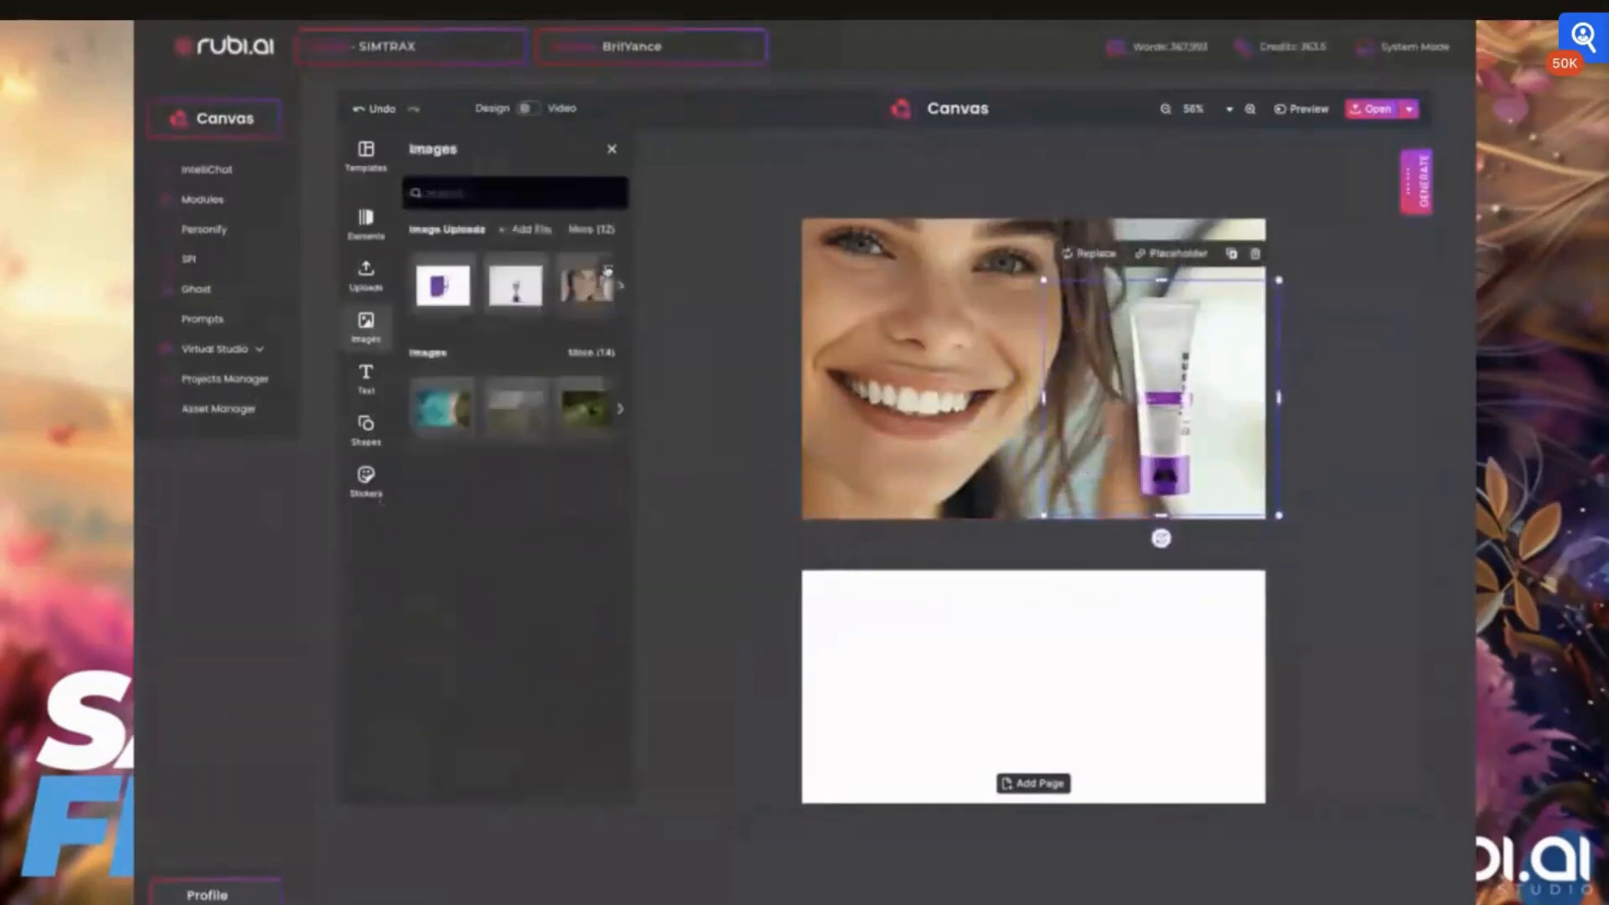
pyautogui.click(620, 285)
pyautogui.click(621, 285)
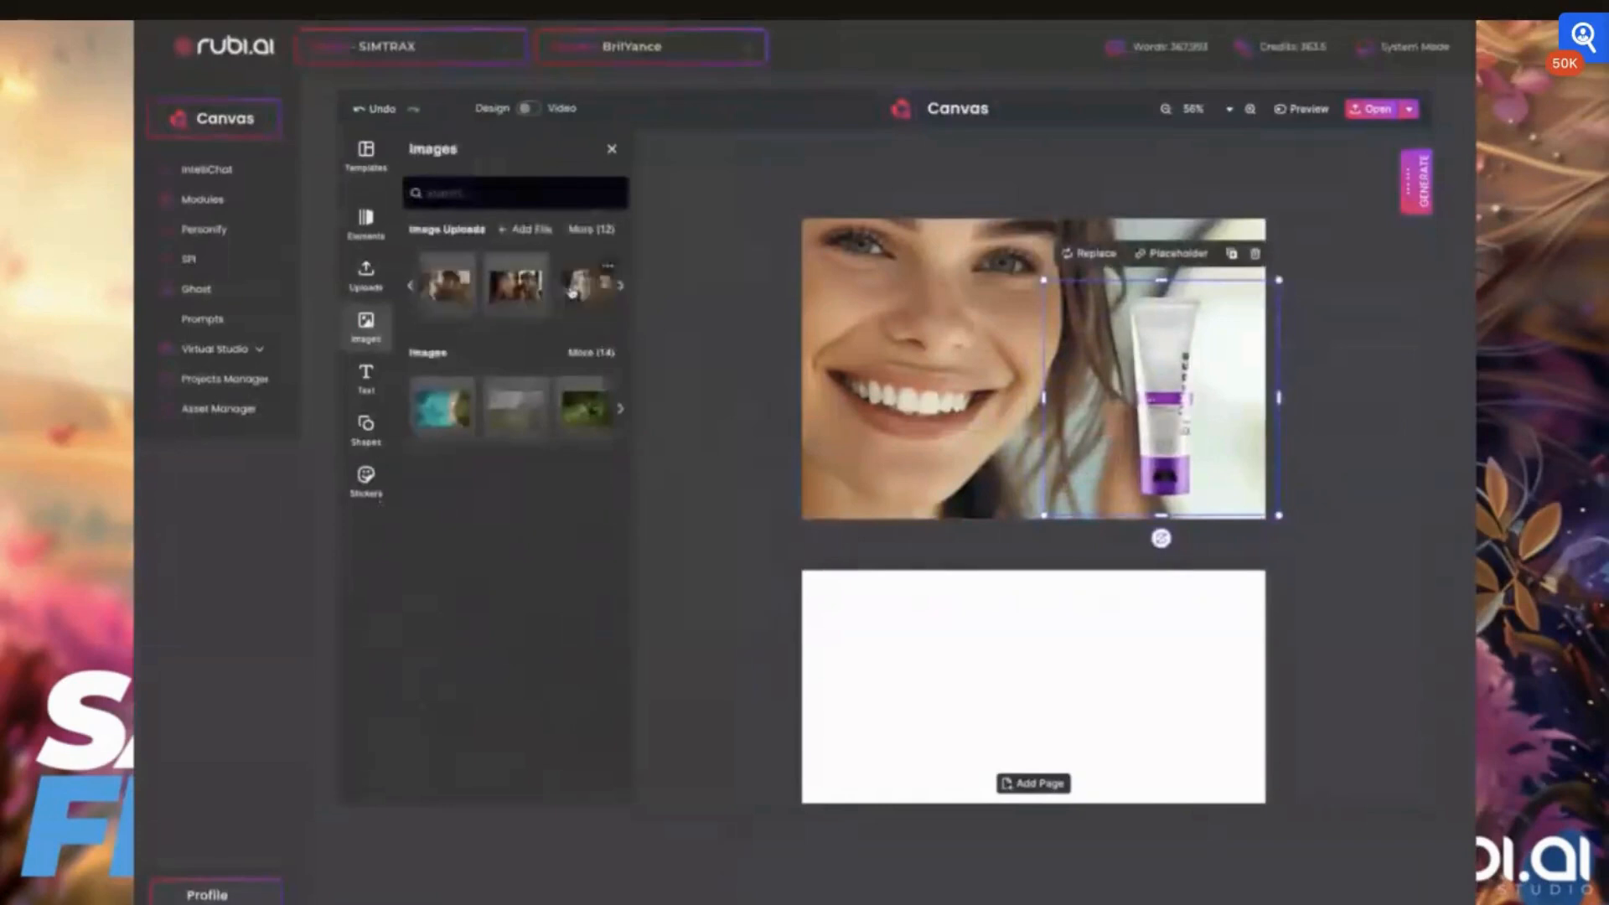
pyautogui.click(593, 229)
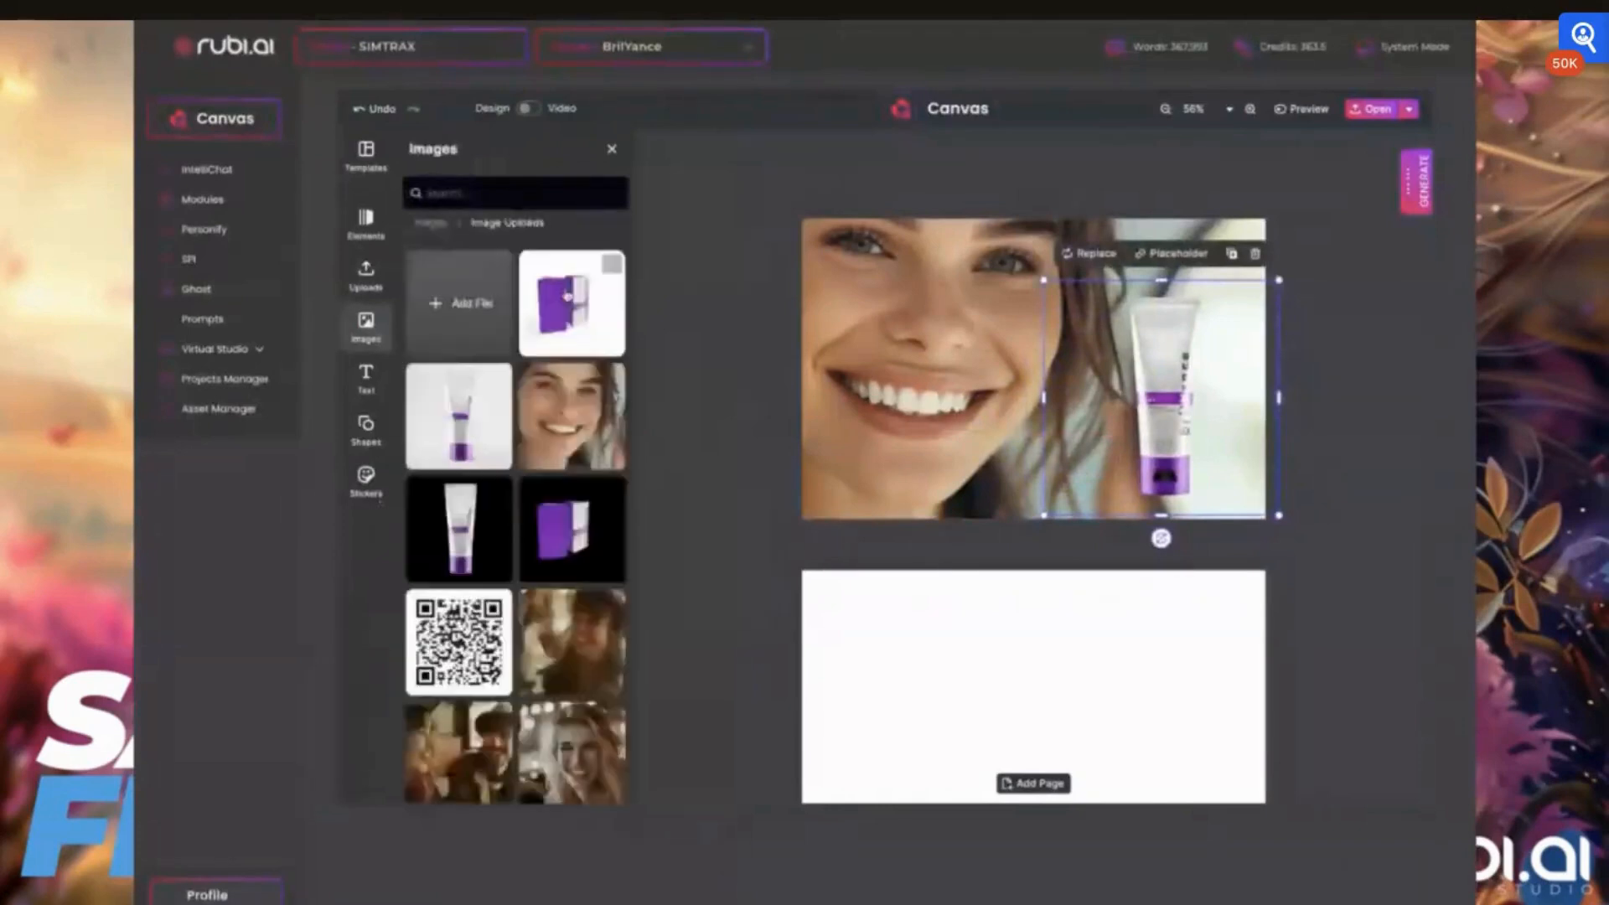
pyautogui.click(570, 540)
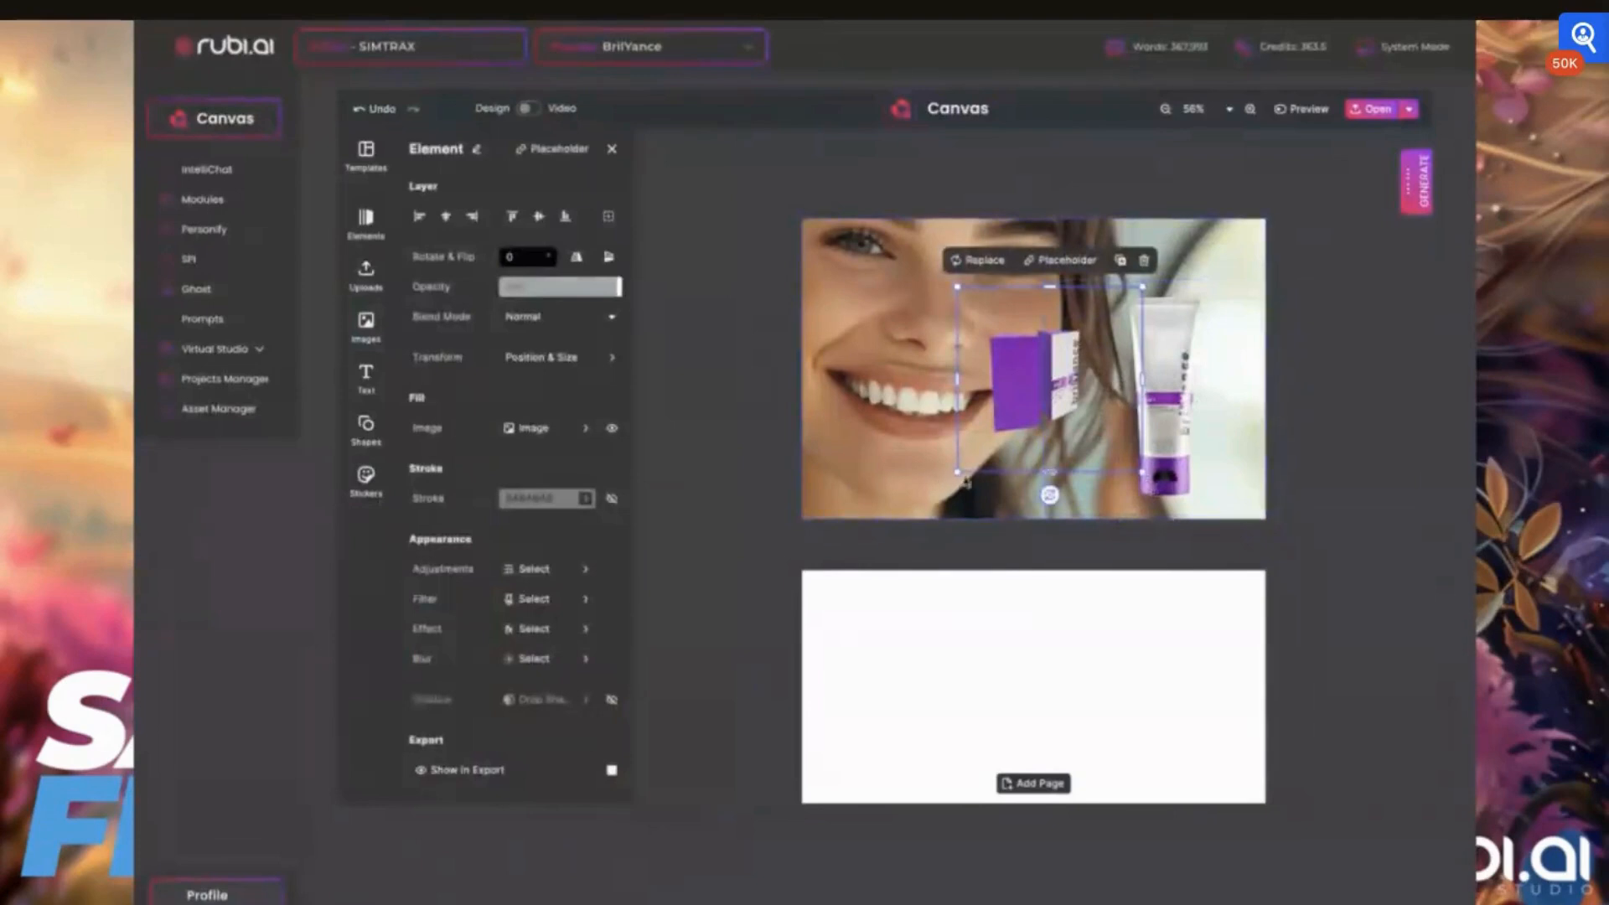
pyautogui.moveTo(957, 472); pyautogui.dragTo(807, 616)
pyautogui.moveTo(924, 444); pyautogui.dragTo(928, 392)
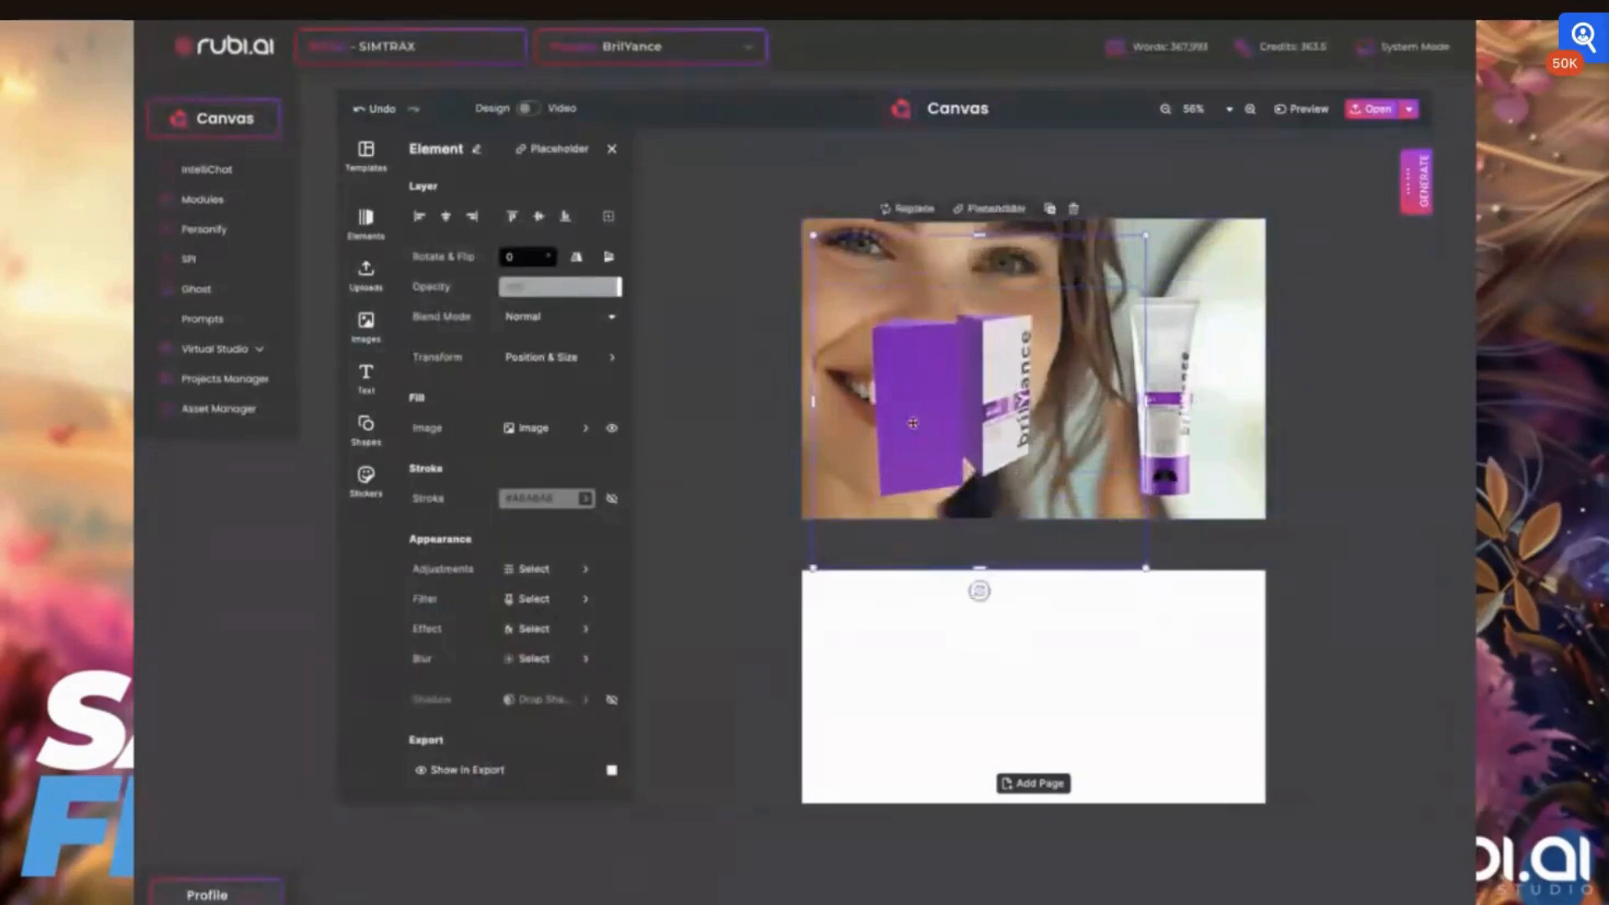
pyautogui.moveTo(898, 331); pyautogui.dragTo(999, 375)
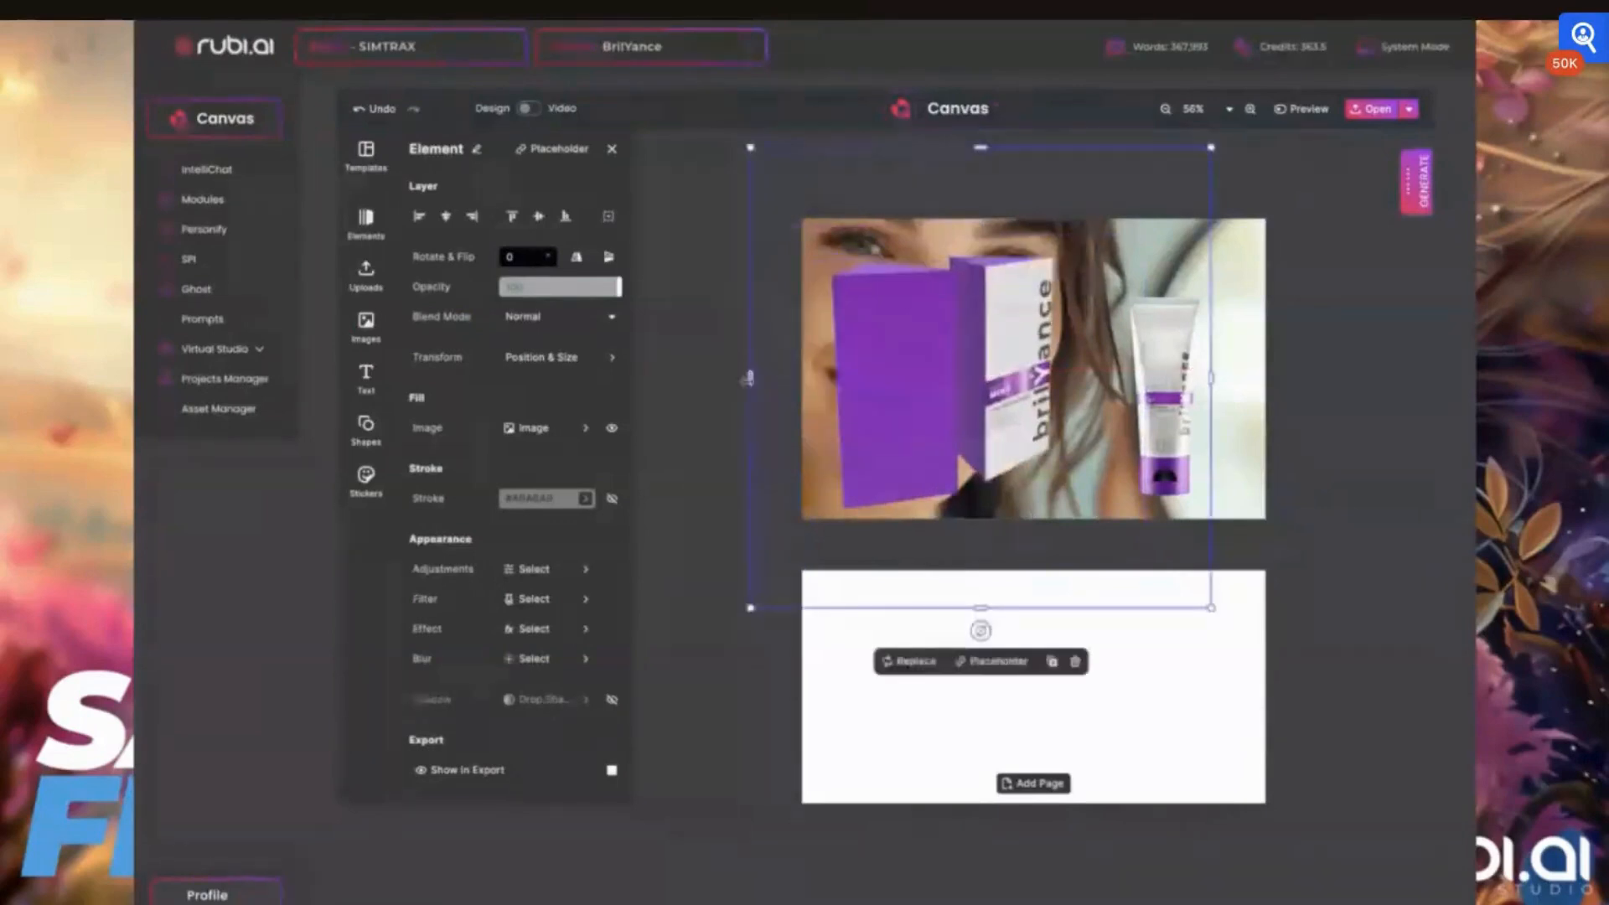
# Trim the box image's frame on all four sides so only the single upright brilYance carton remains
pyautogui.moveTo(750, 378); pyautogui.dragTo(948, 385)
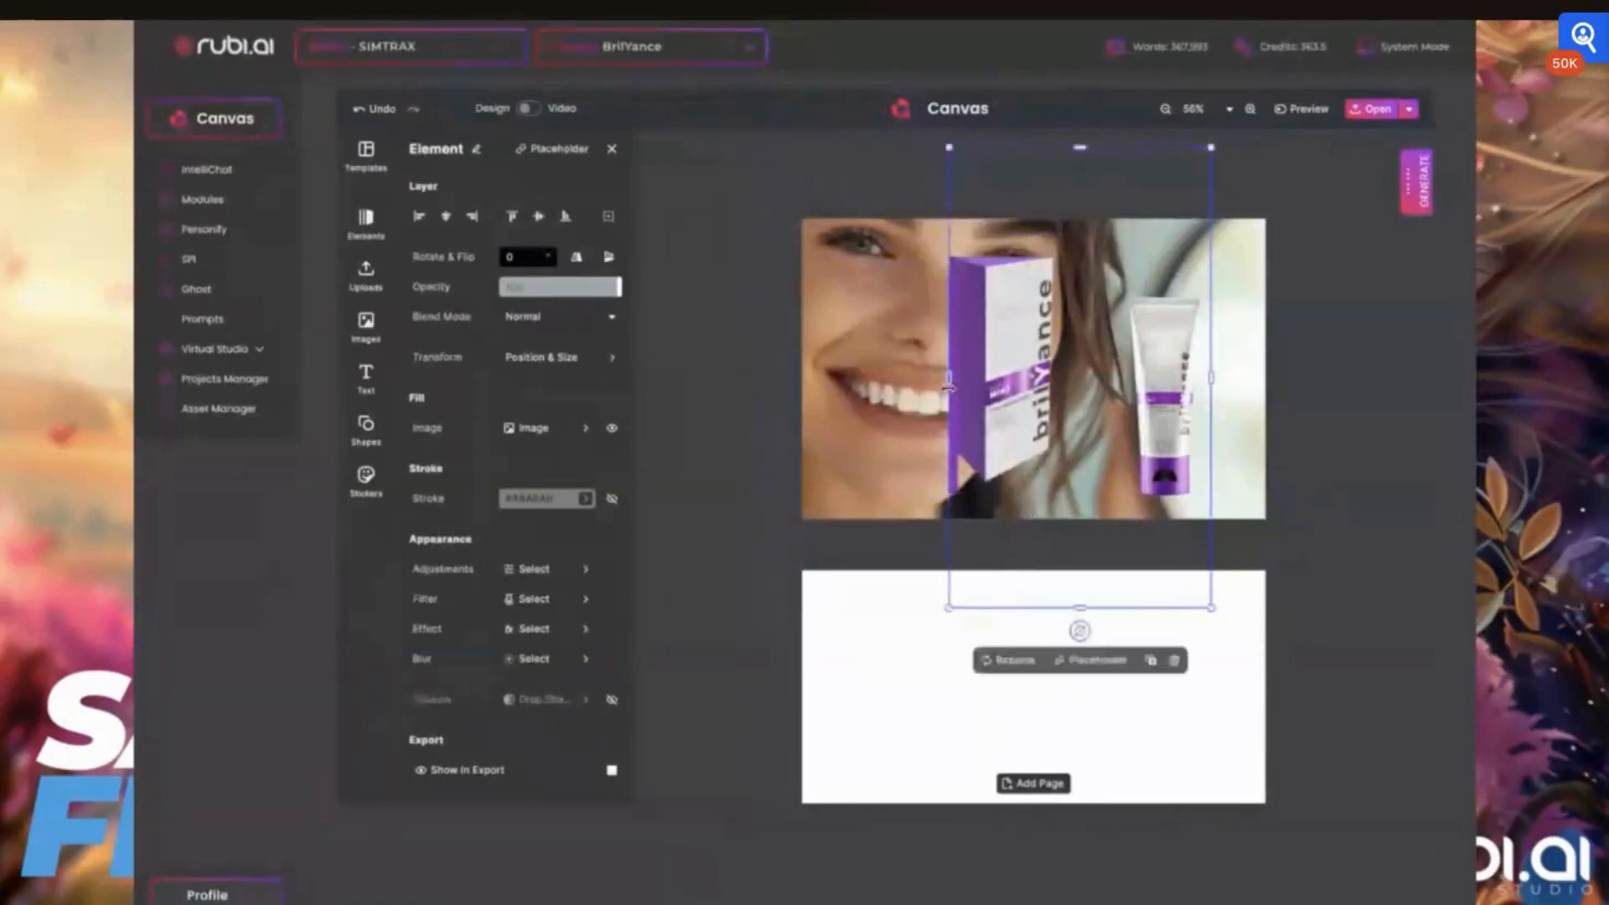
pyautogui.moveTo(1079, 609); pyautogui.dragTo(1058, 491)
pyautogui.moveTo(1217, 329); pyautogui.dragTo(1060, 327)
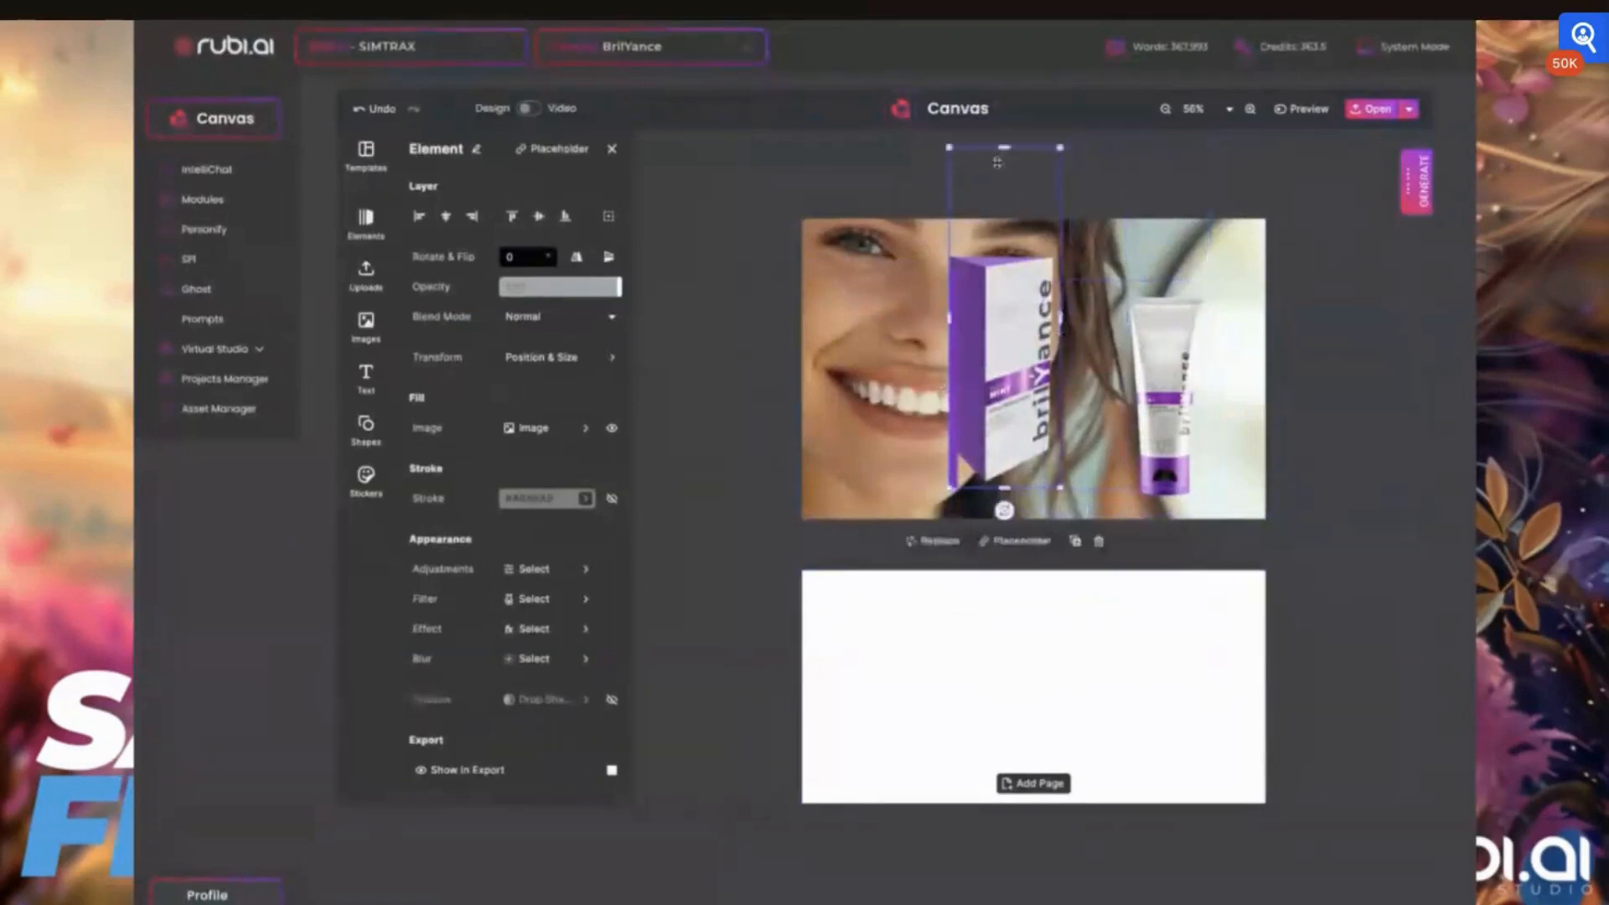
pyautogui.moveTo(997, 163); pyautogui.dragTo(997, 250)
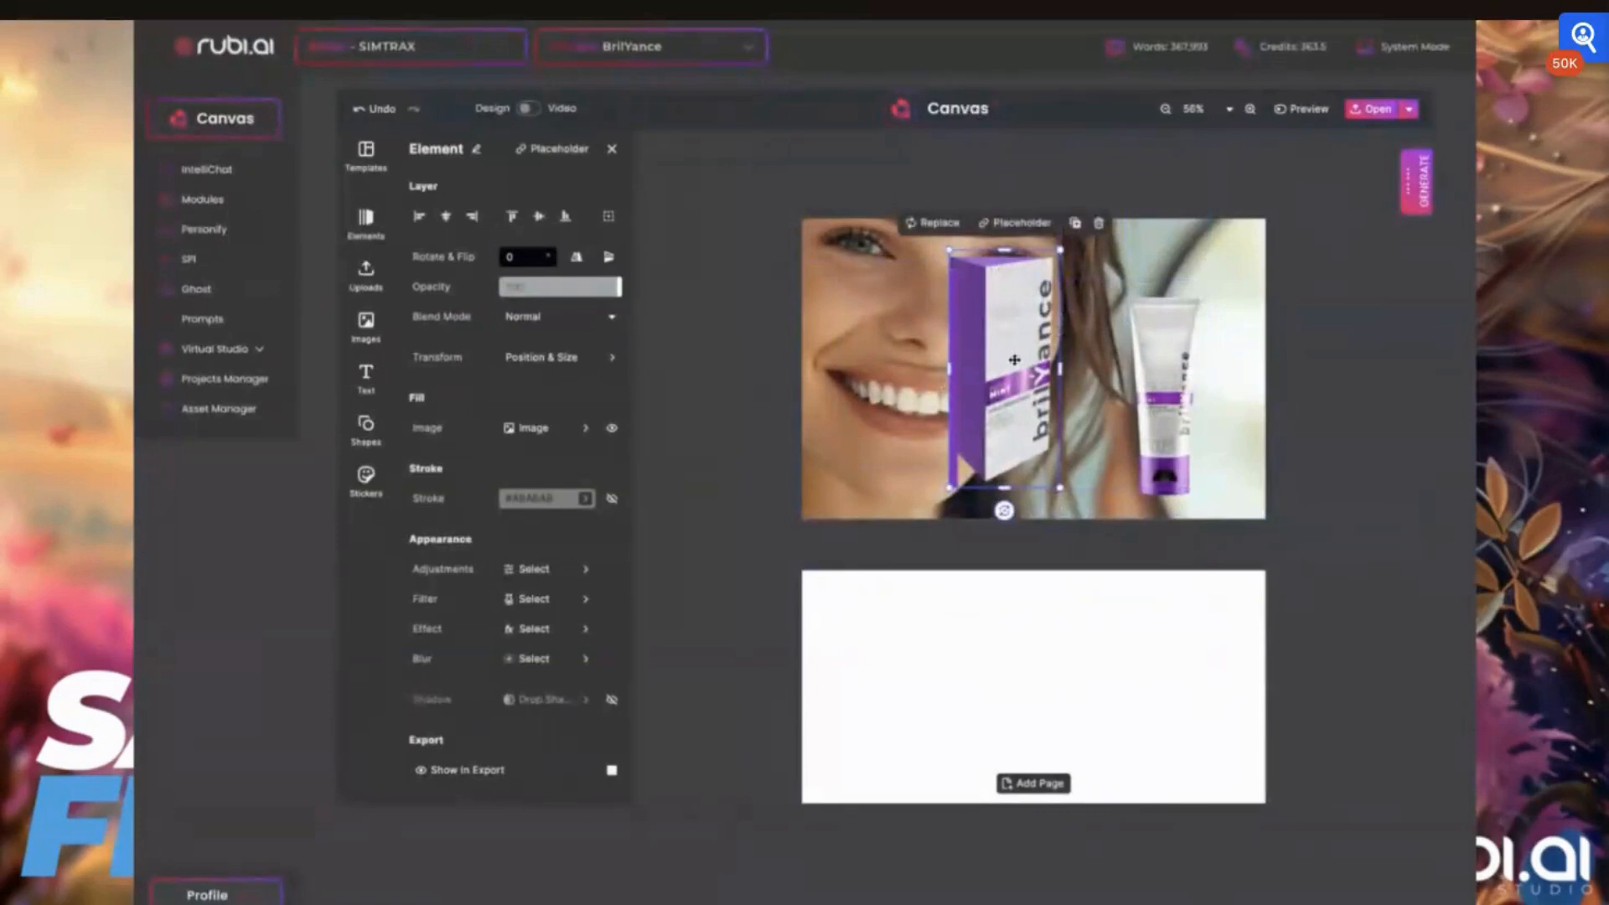
# Place the carton over the tube at the right of the face and send it backward behind the tube
pyautogui.moveTo(1014, 360); pyautogui.dragTo(1131, 332)
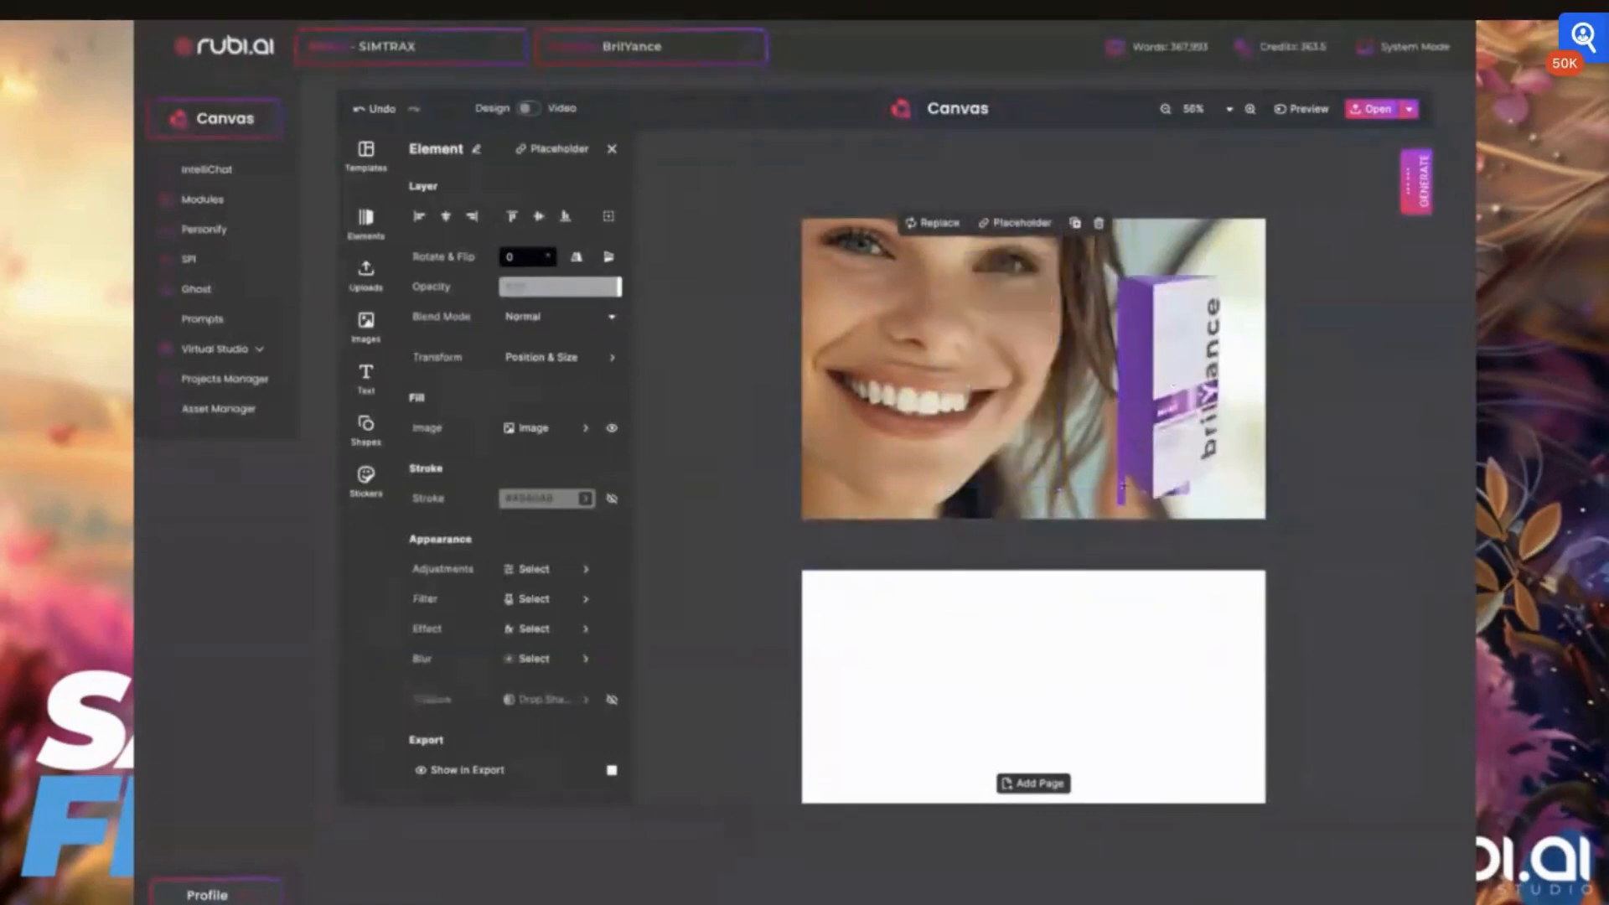
pyautogui.click(1146, 283)
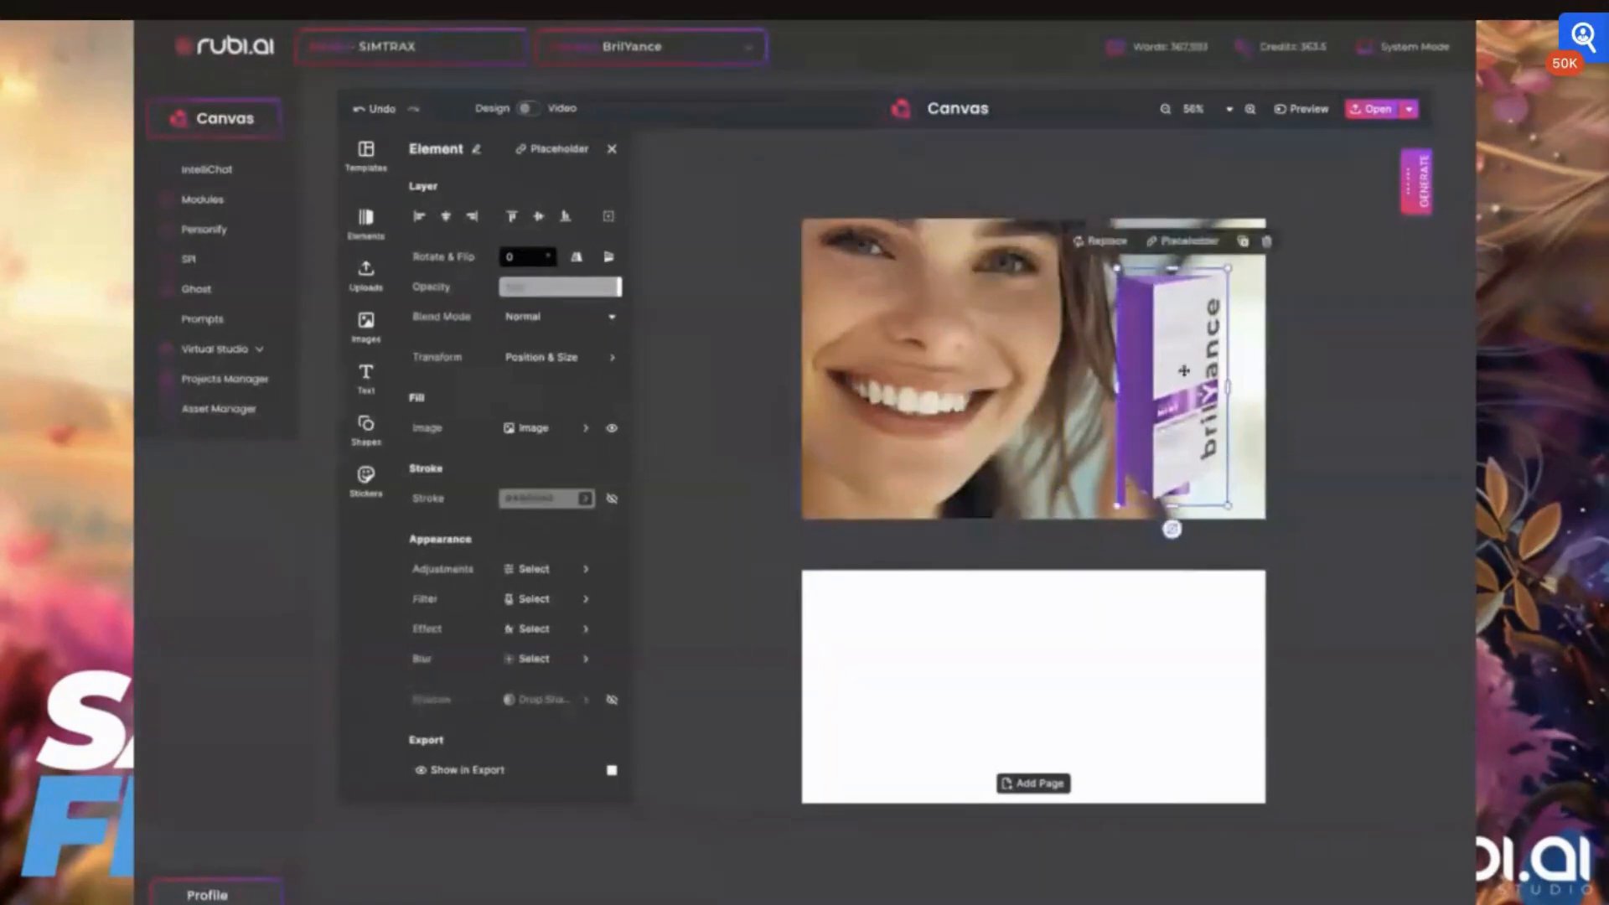
pyautogui.moveTo(1182, 389); pyautogui.dragTo(1186, 403)
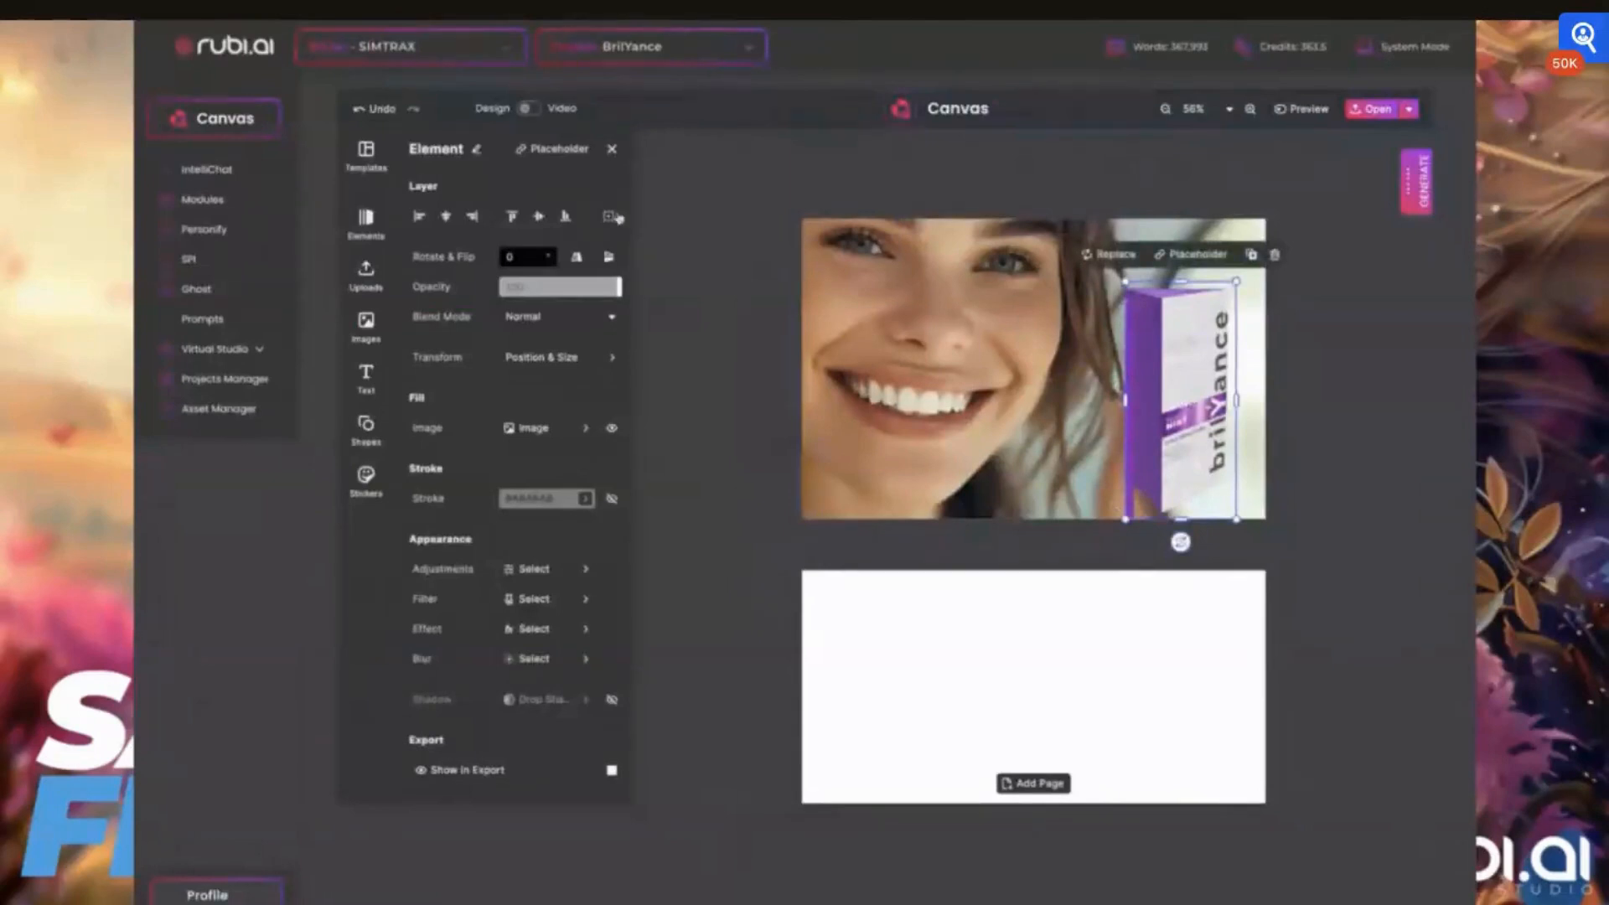
pyautogui.click(609, 218)
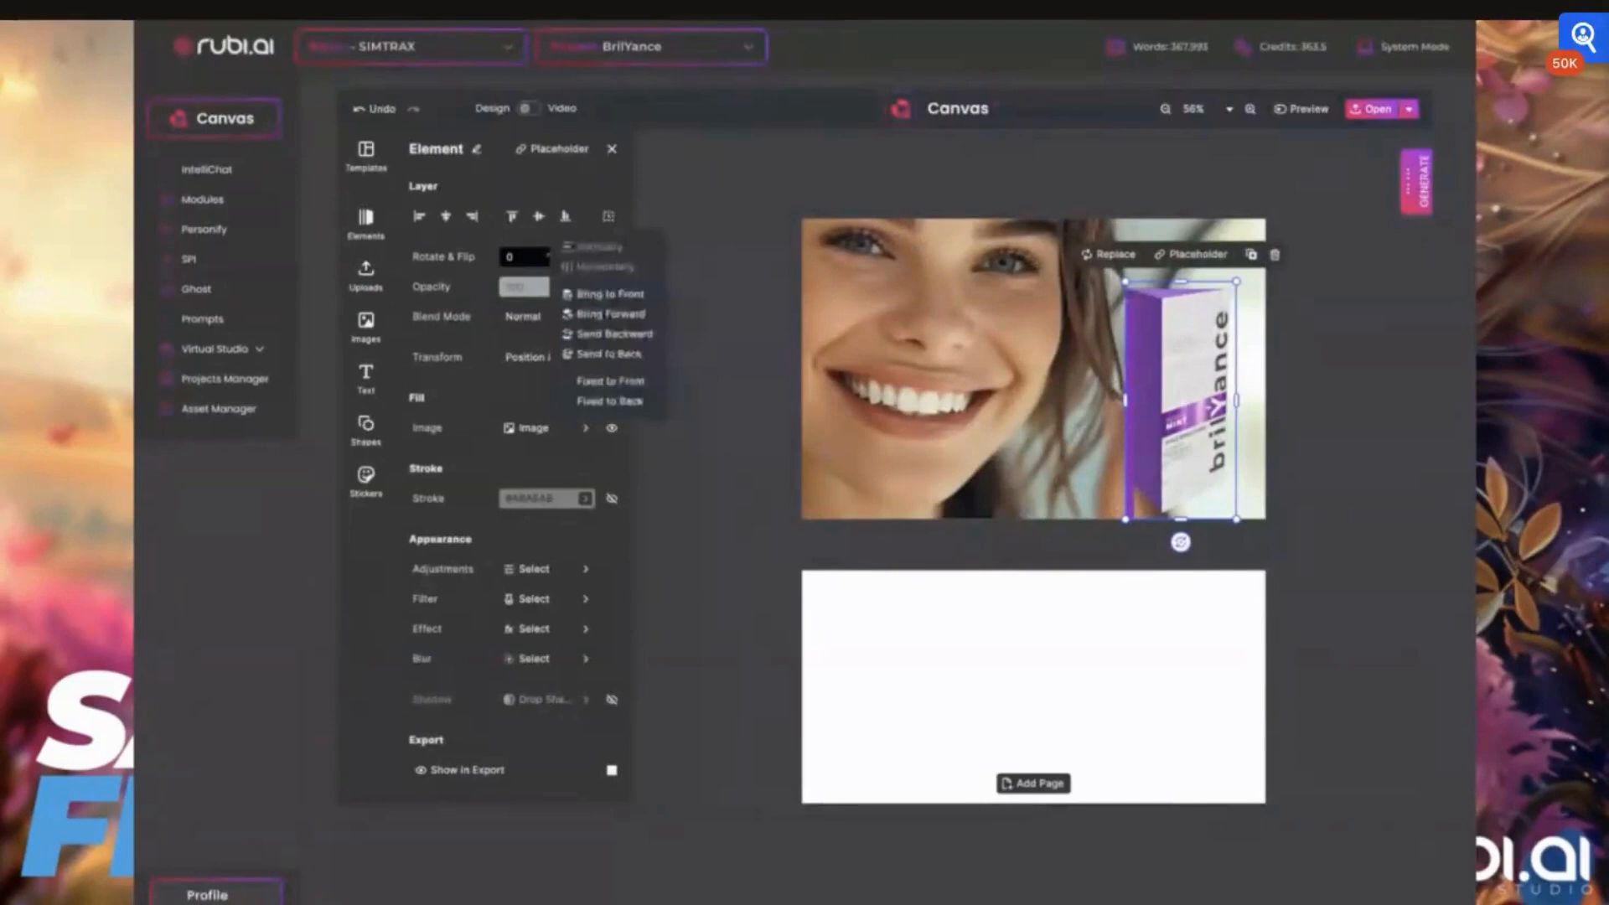
pyautogui.click(626, 335)
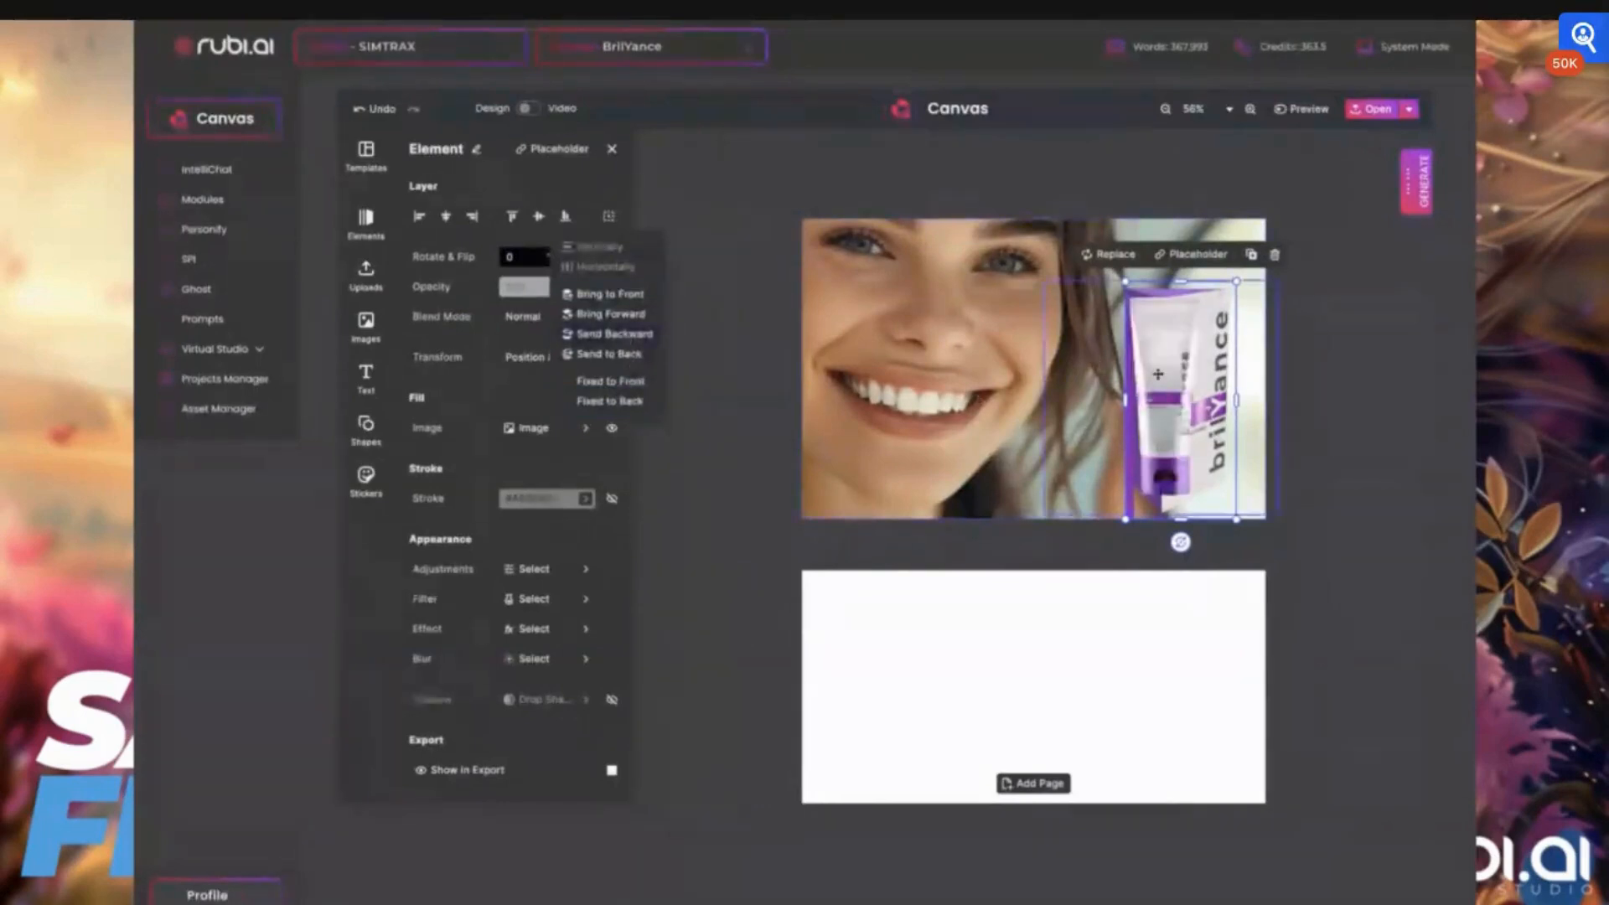
# Trim the empty sides of the tube image's frame and place the tube just left of the carton, slightly overlapping it
pyautogui.moveTo(1159, 374); pyautogui.dragTo(957, 360)
pyautogui.moveTo(1085, 407); pyautogui.dragTo(1012, 402)
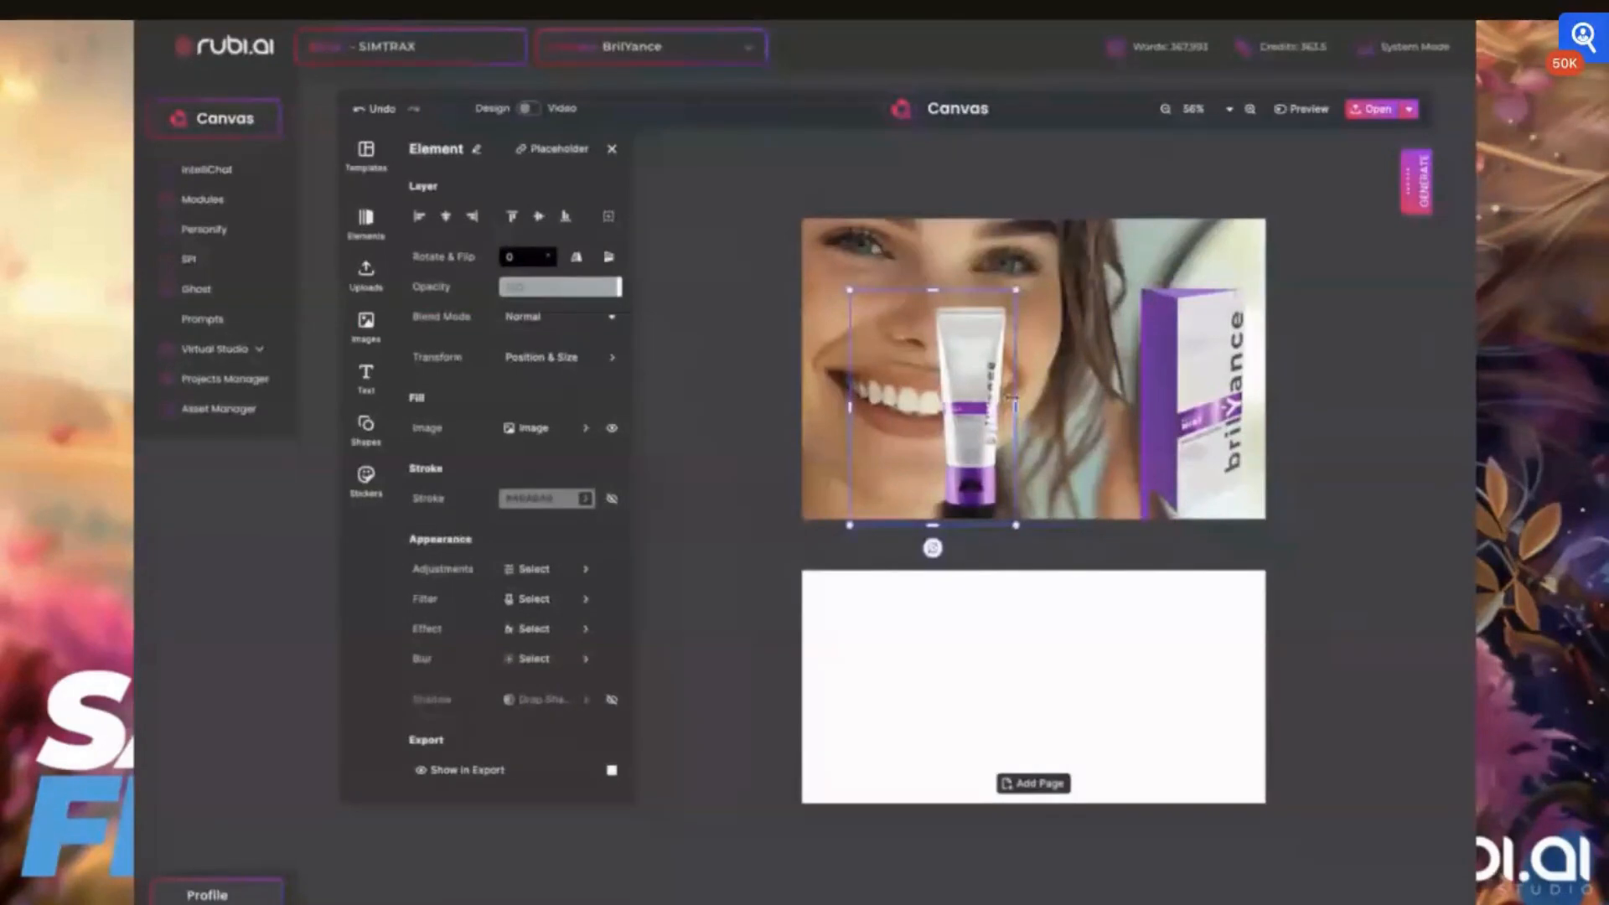
pyautogui.click(972, 368)
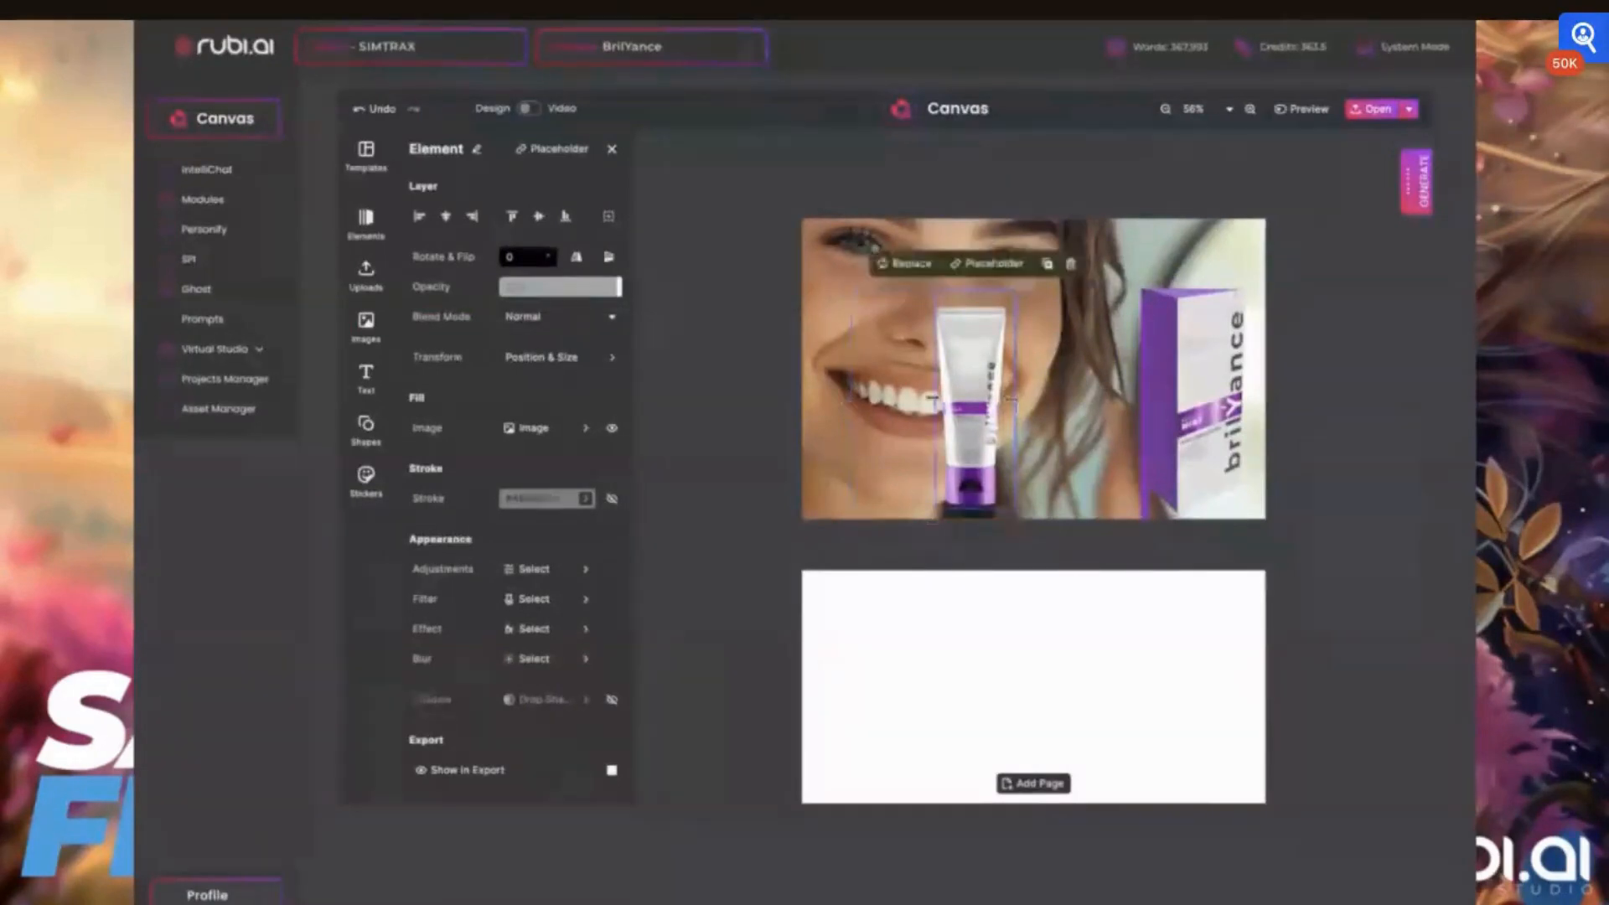
pyautogui.moveTo(972, 369); pyautogui.dragTo(1136, 364)
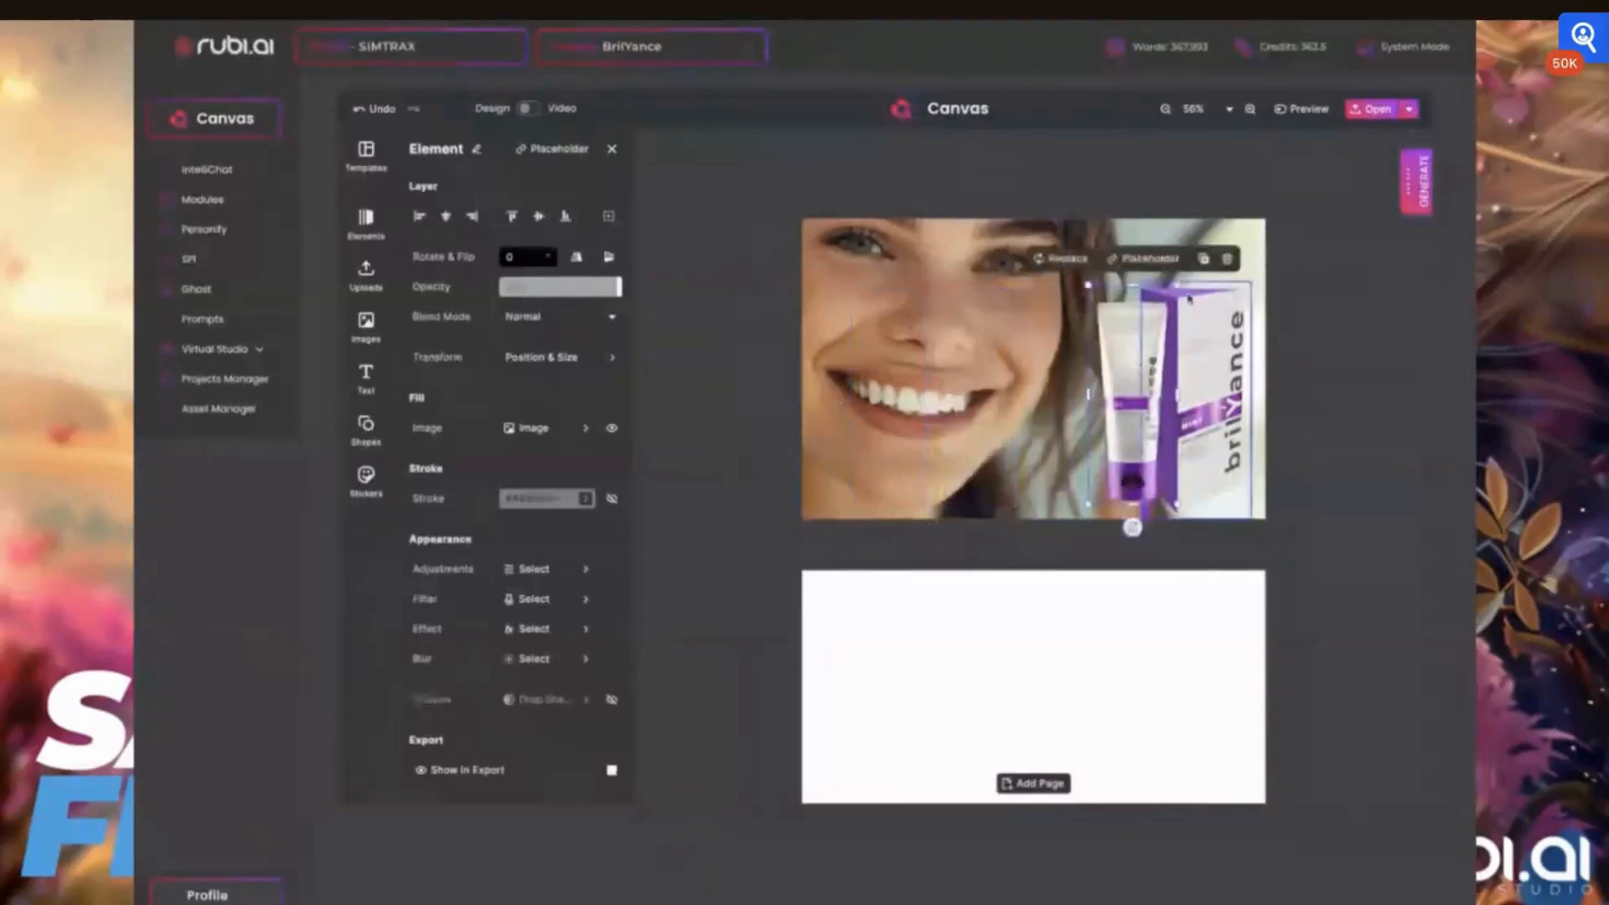
# Enlarge the tube slightly and adjust the positions of the tube and carton so they stand together at the right of the face
pyautogui.click(1155, 516)
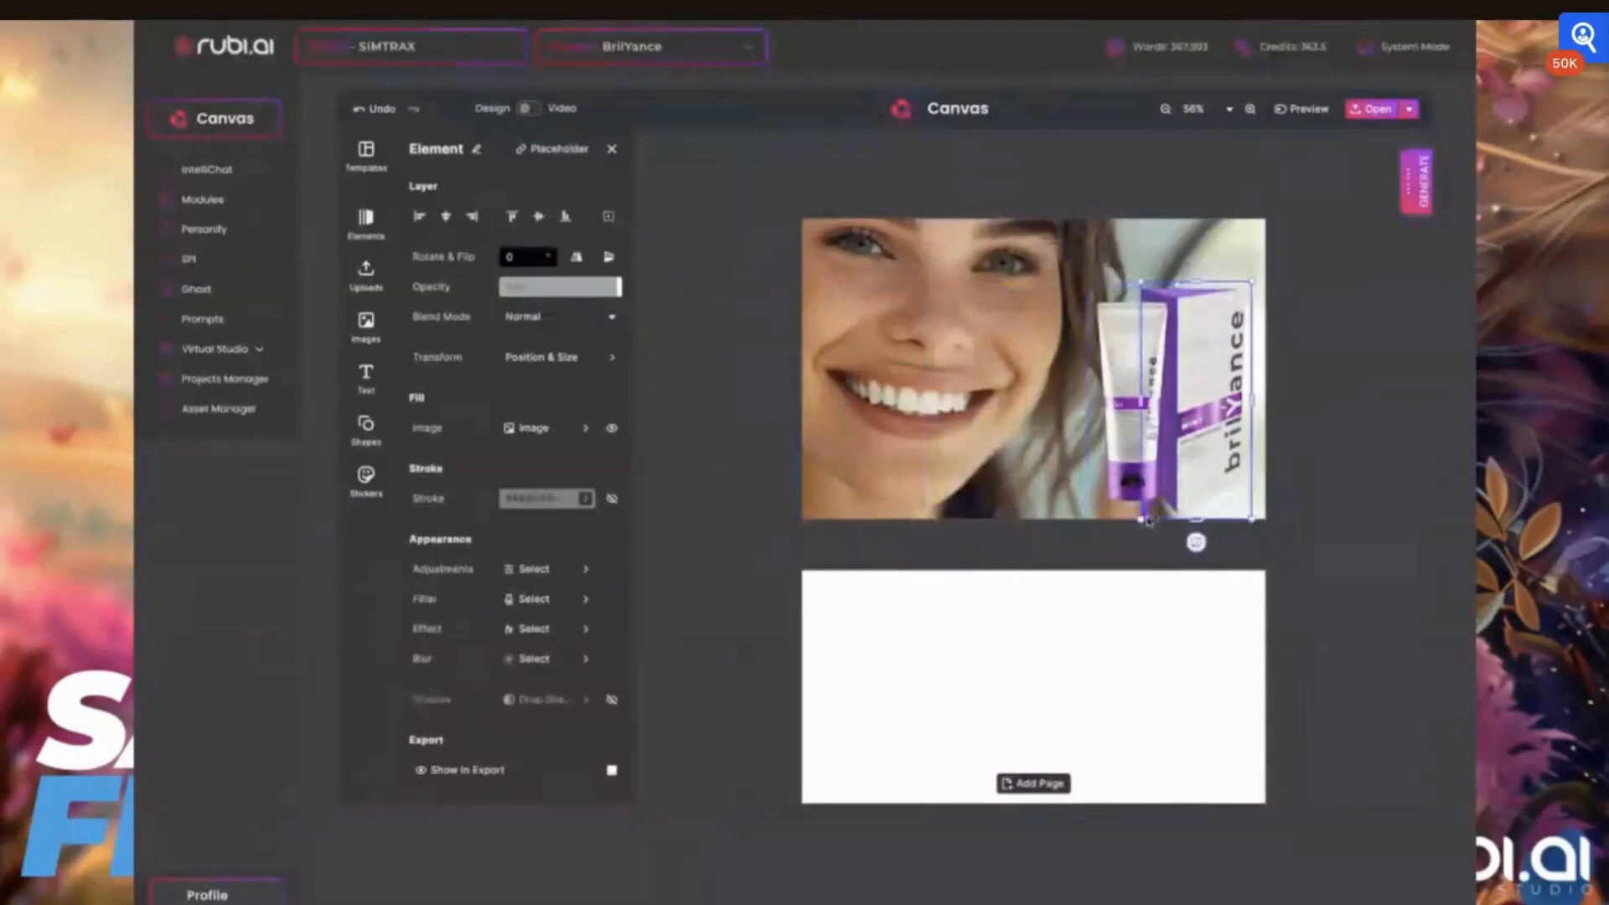
pyautogui.moveTo(1196, 518)
pyautogui.mouseDown()
pyautogui.moveTo(1193, 495)
pyautogui.moveTo(1191, 518)
pyautogui.mouseUp()
pyautogui.click(1089, 306)
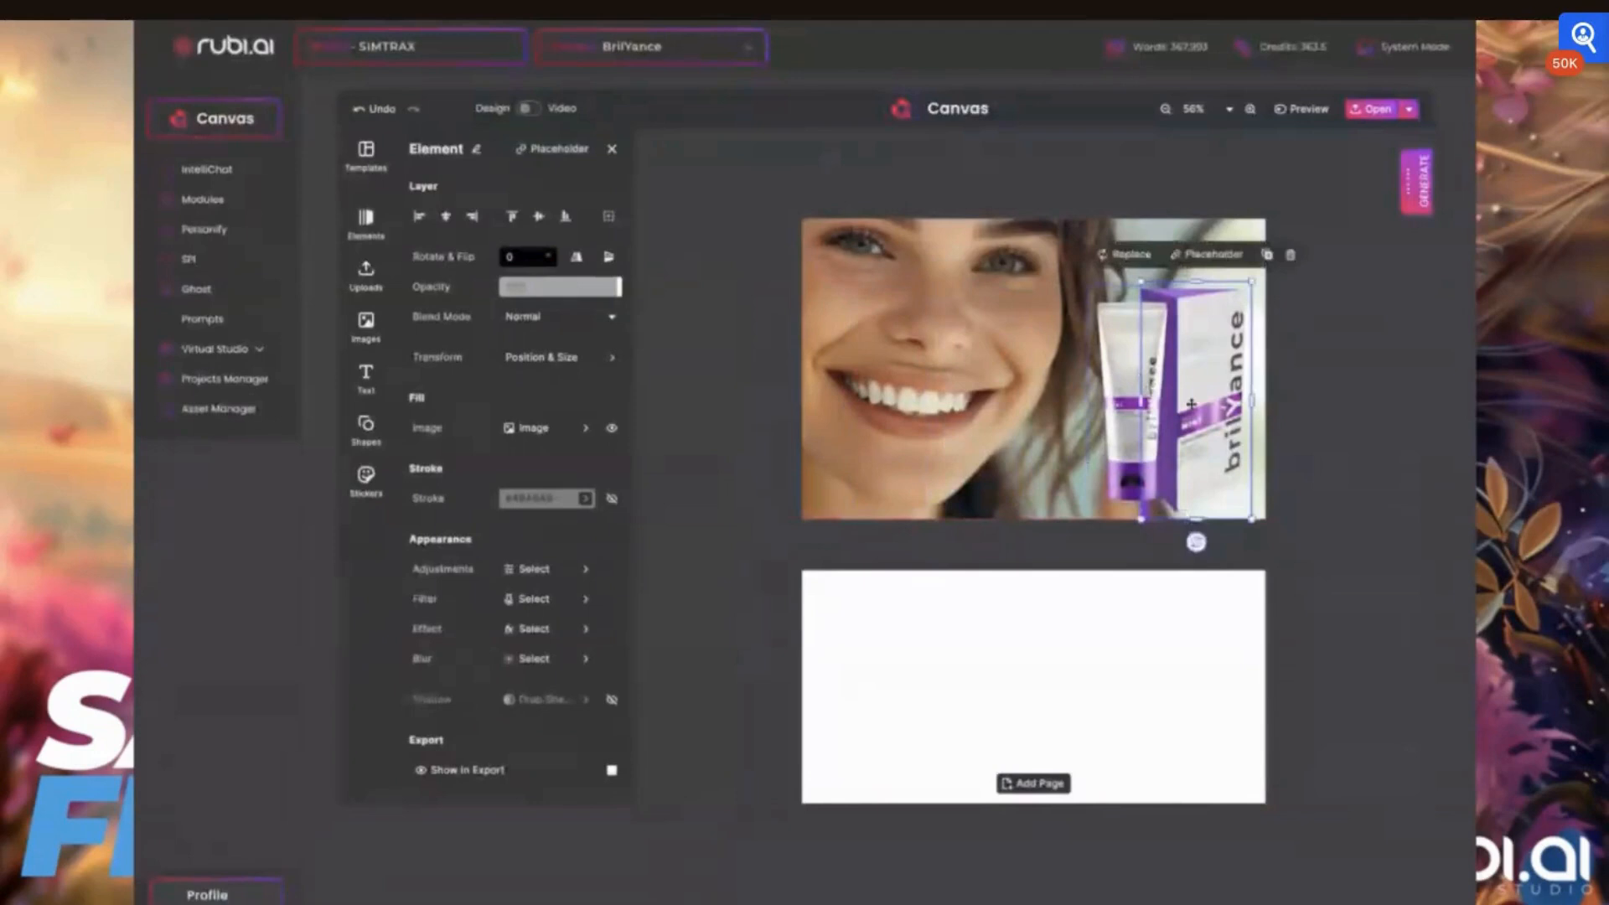
pyautogui.moveTo(1088, 285); pyautogui.dragTo(1079, 263)
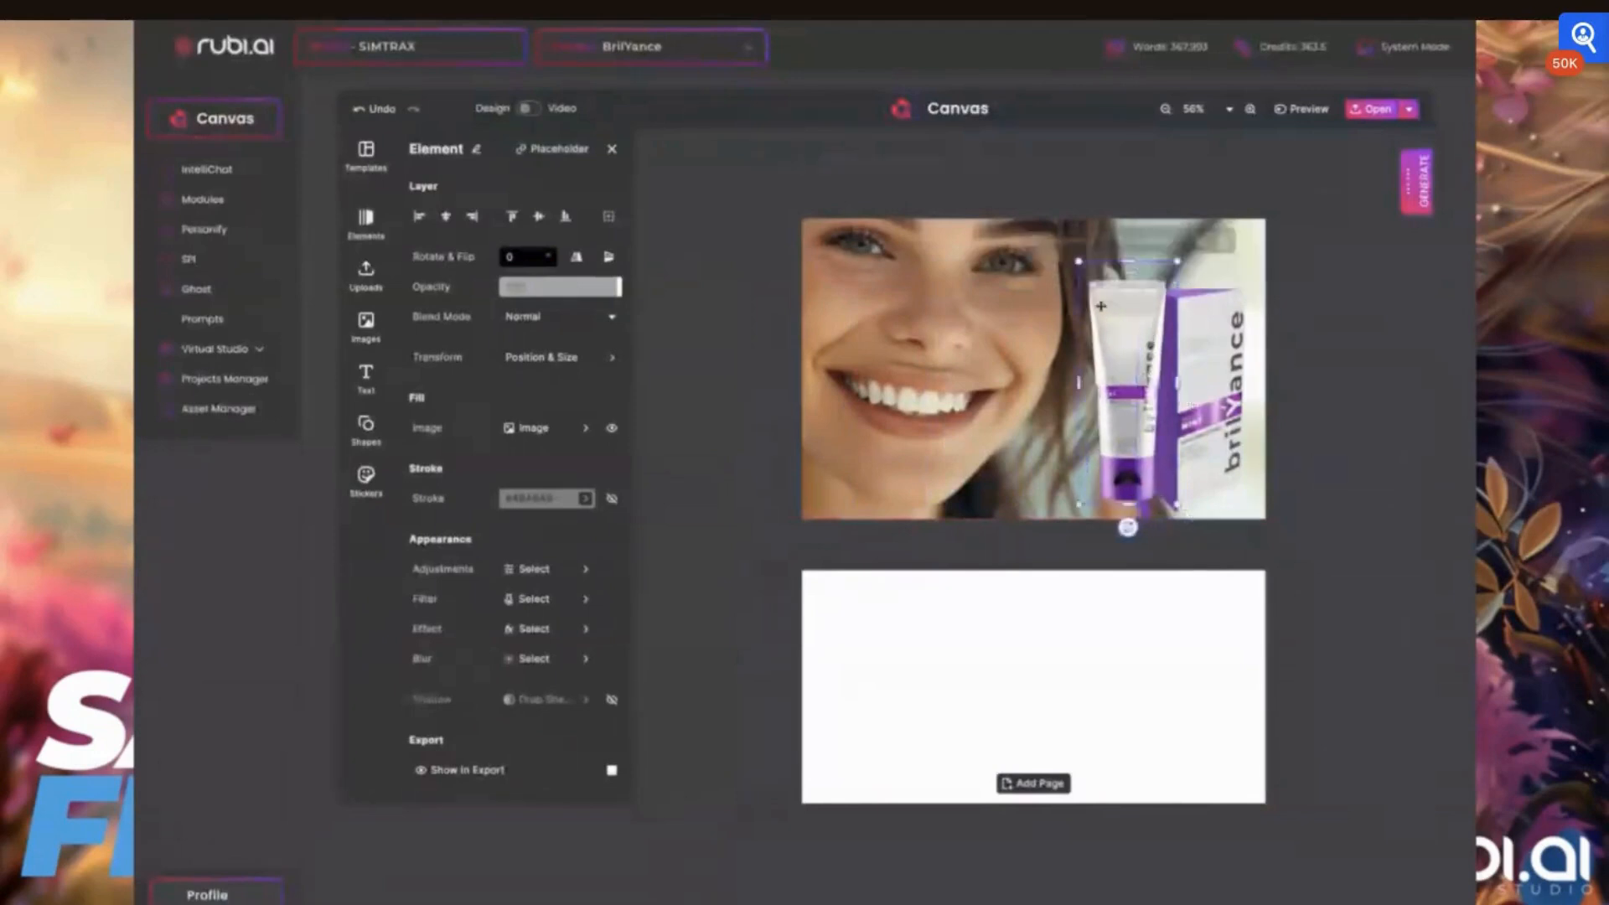
pyautogui.moveTo(1129, 333); pyautogui.dragTo(1222, 344)
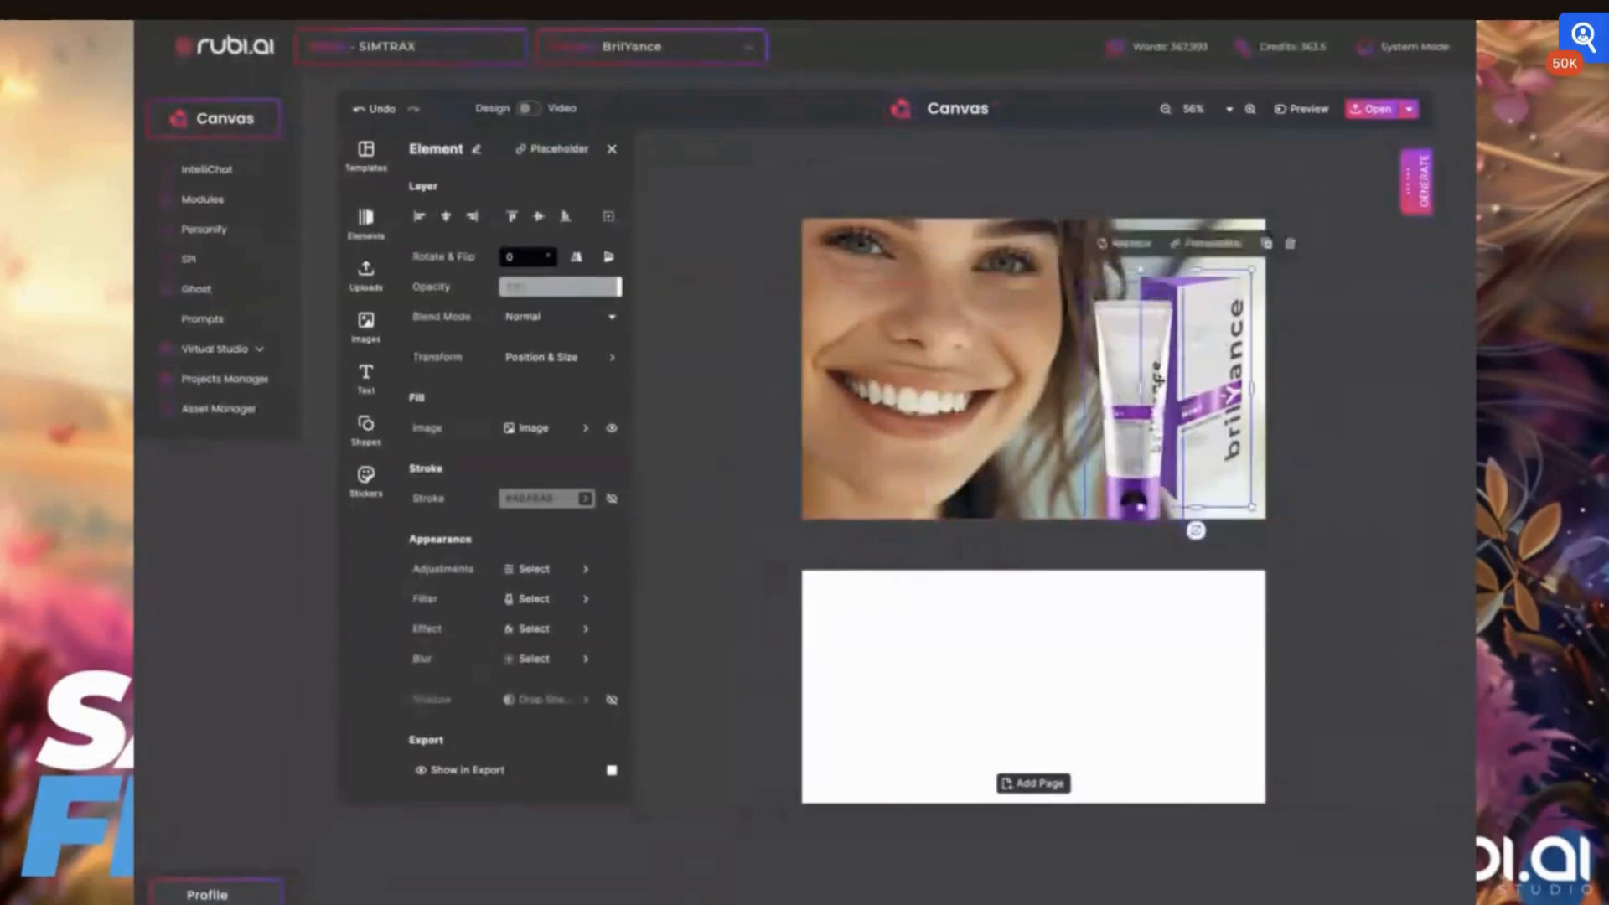
pyautogui.moveTo(1132, 376); pyautogui.dragTo(1135, 366)
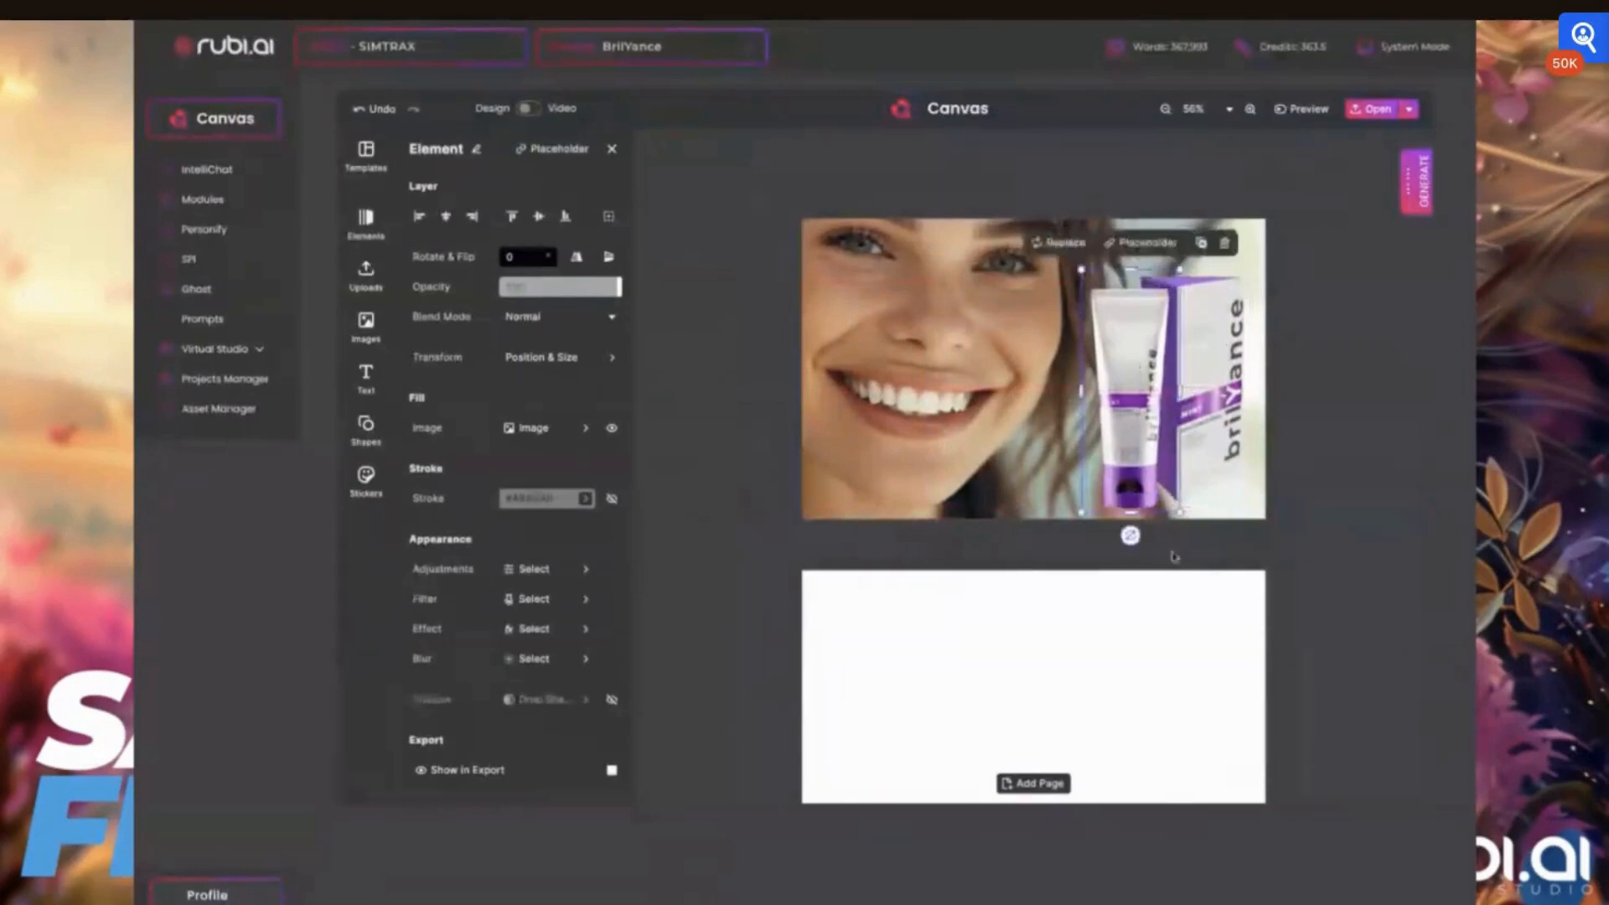
# Add the uploaded white brilYance wordmark image to the first page
pyautogui.click(1305, 455)
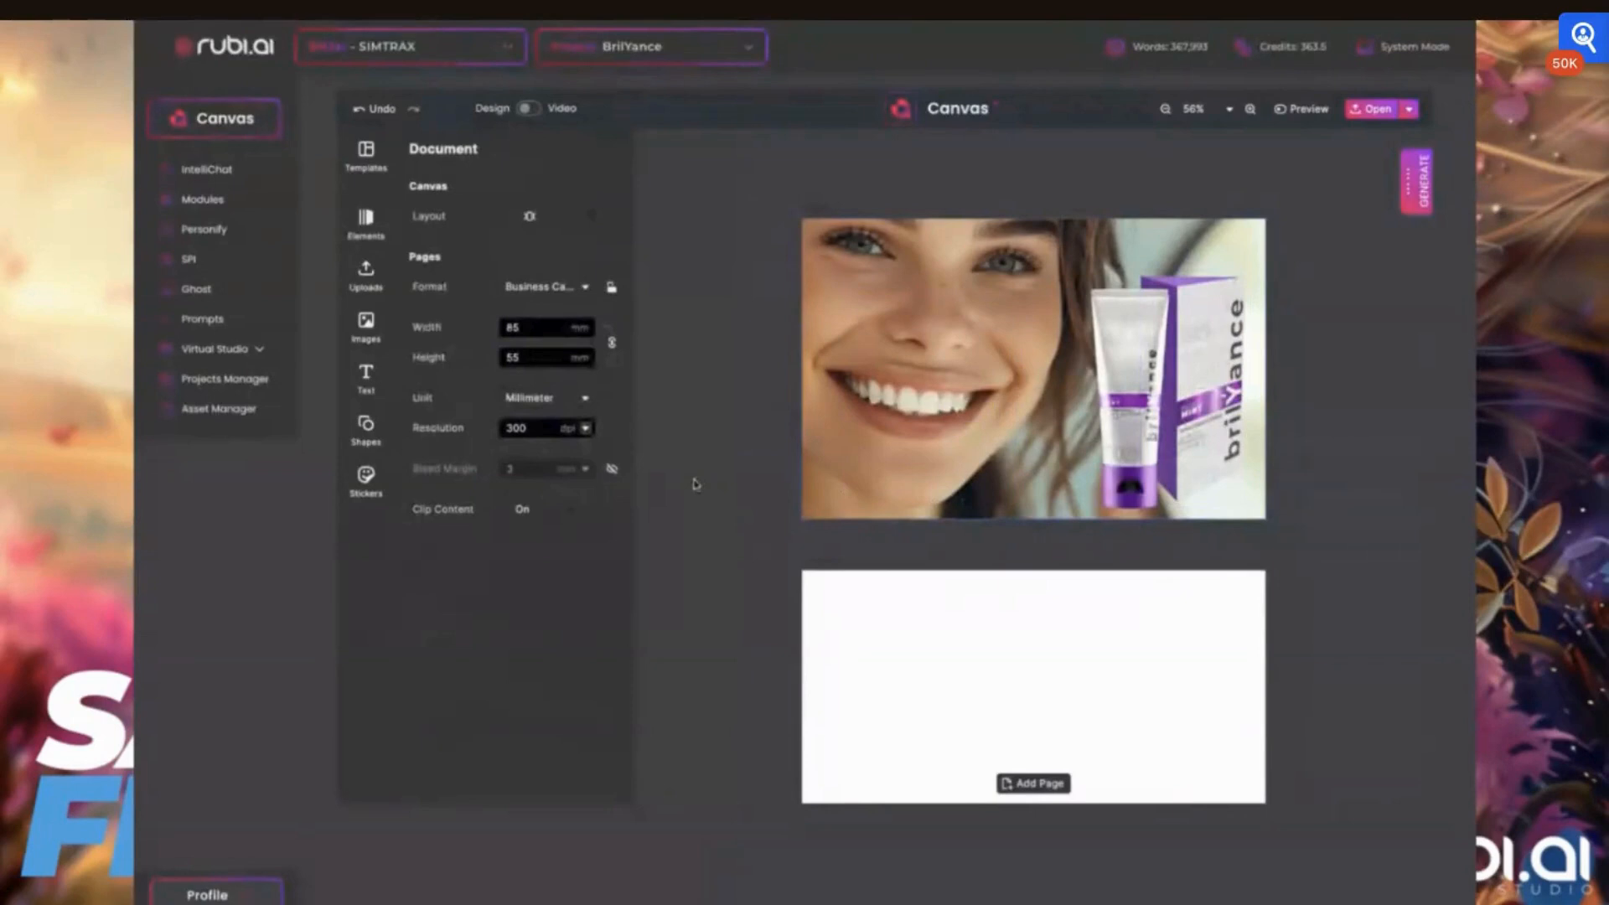
pyautogui.click(366, 327)
pyautogui.click(595, 228)
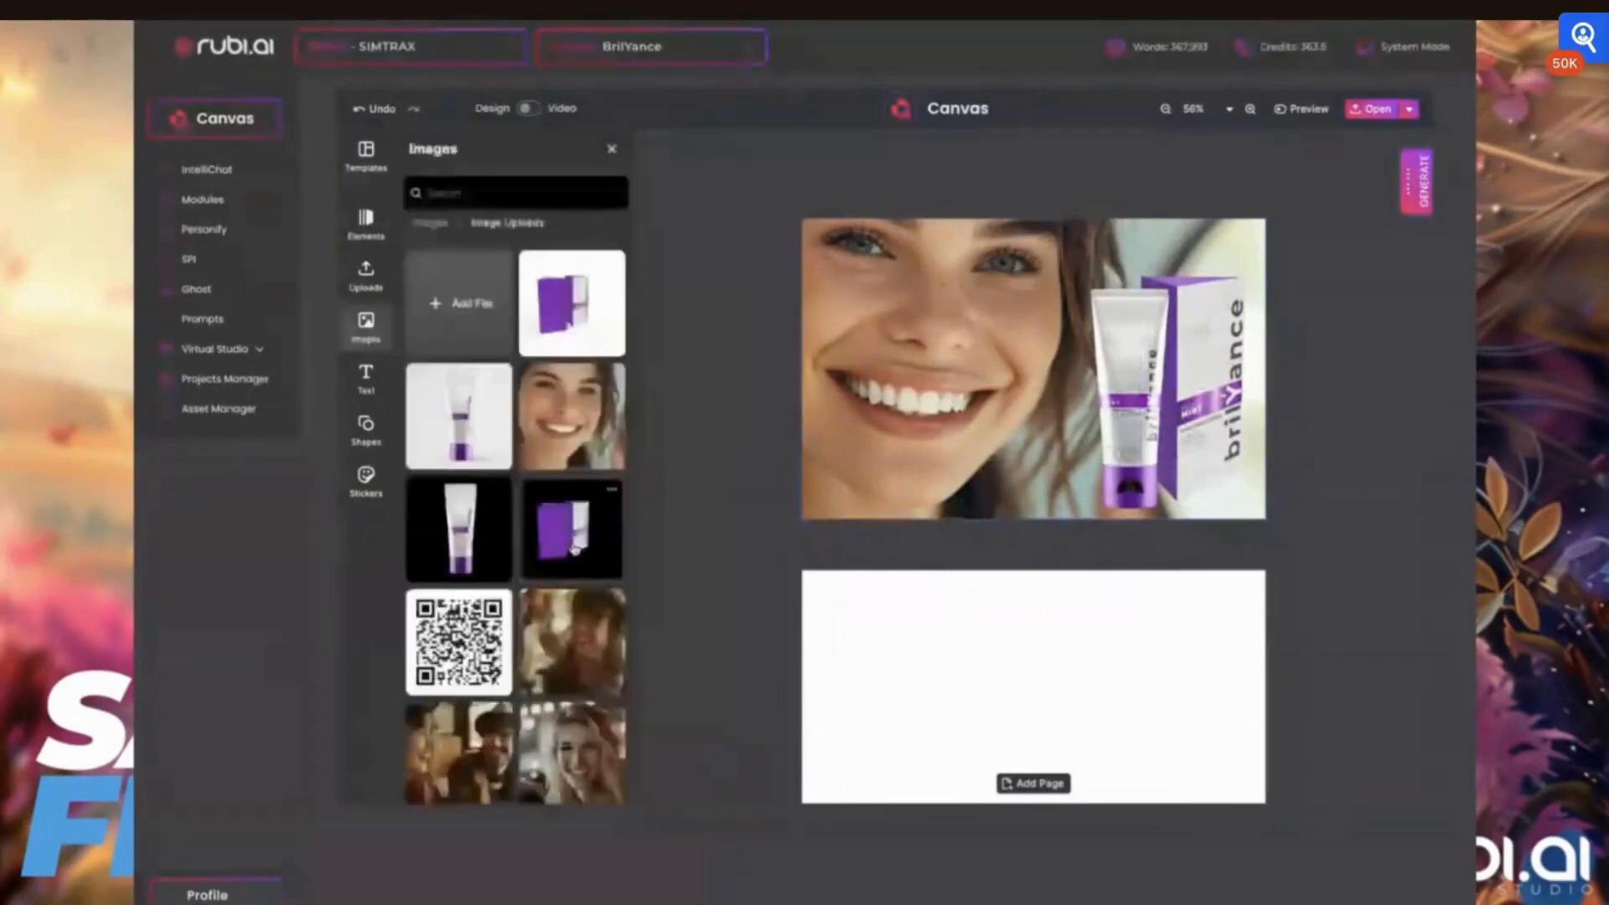
pyautogui.scroll(-2, 574, 549)
pyautogui.scroll(-2, 574, 549)
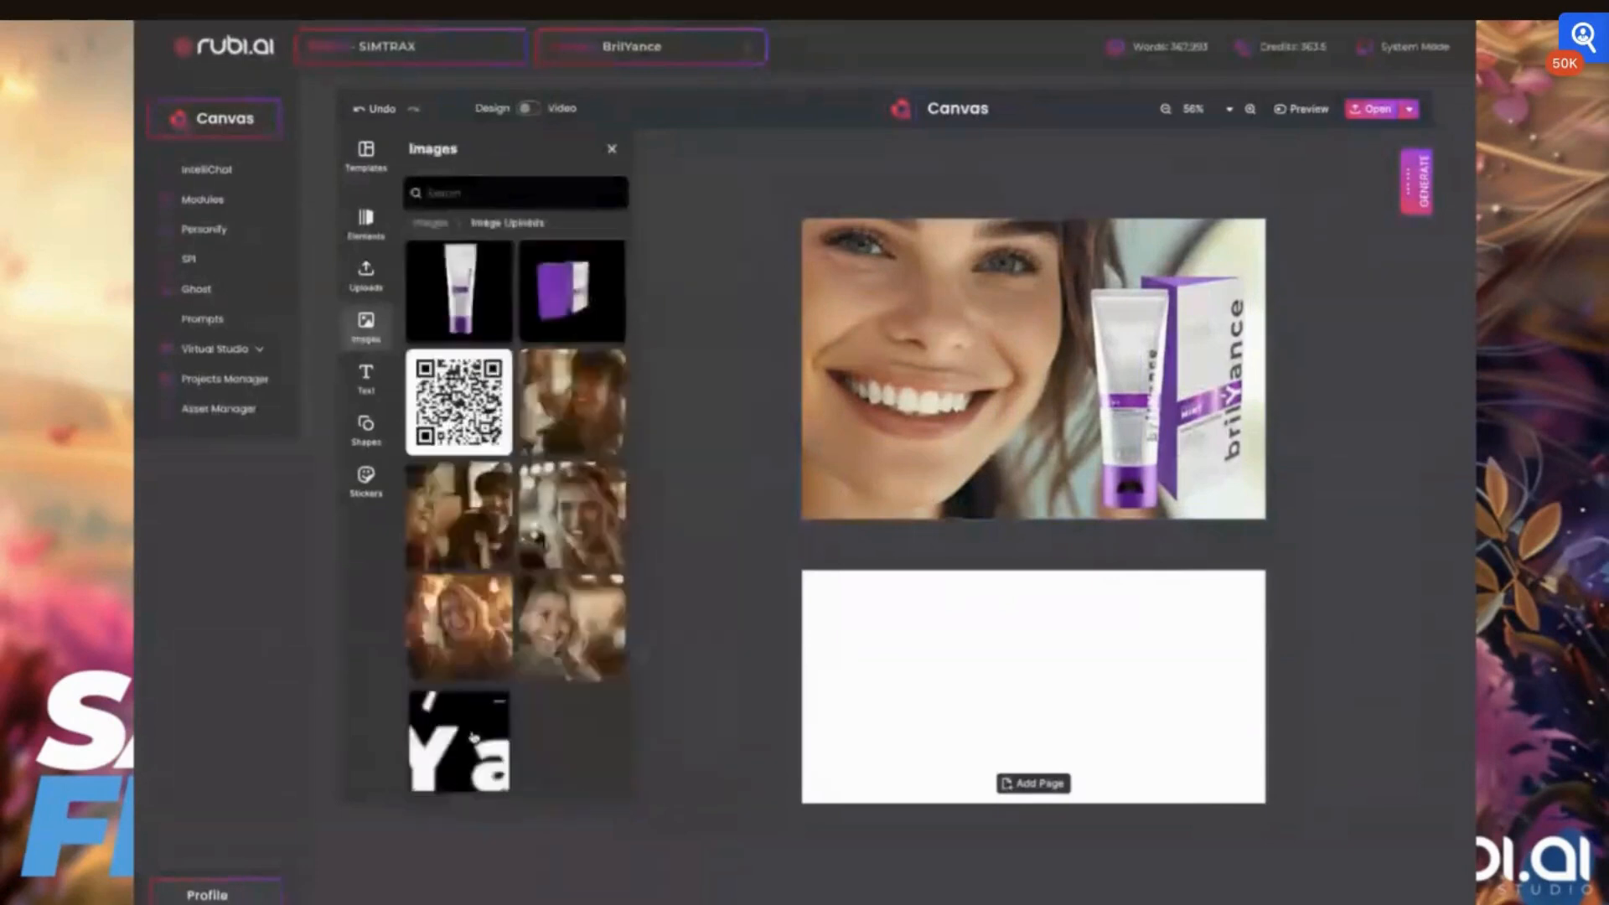
pyautogui.moveTo(474, 737); pyautogui.dragTo(1093, 377)
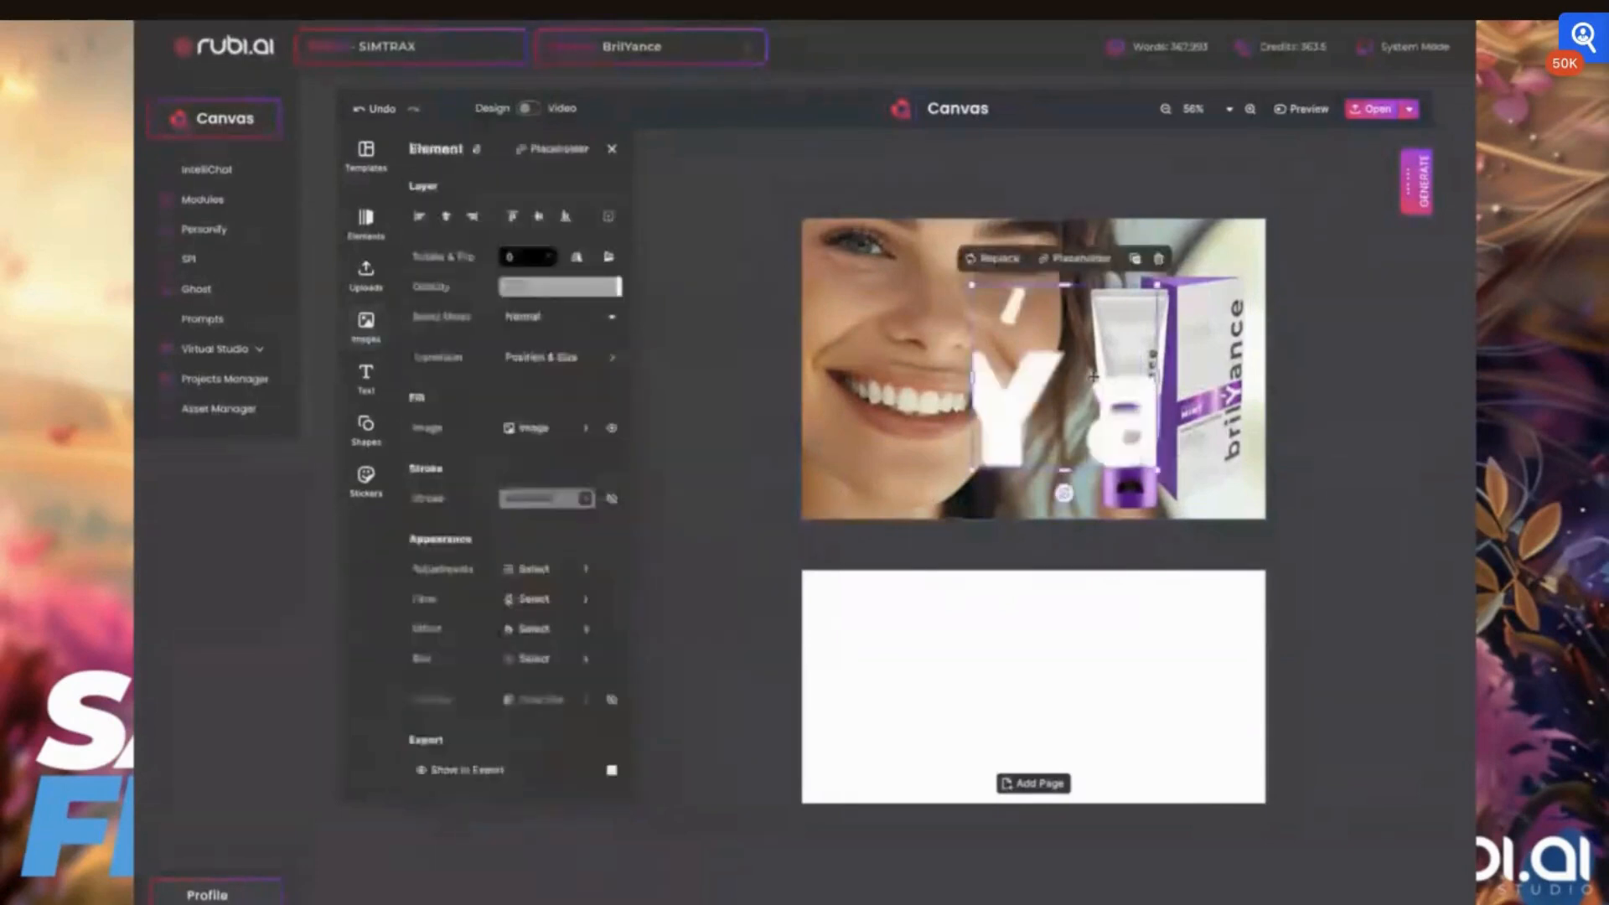
# Widen the wordmark image's crop area on both sides to bring in the letters cut off at its edges
pyautogui.doubleClick(1042, 367)
pyautogui.moveTo(974, 377); pyautogui.dragTo(634, 376)
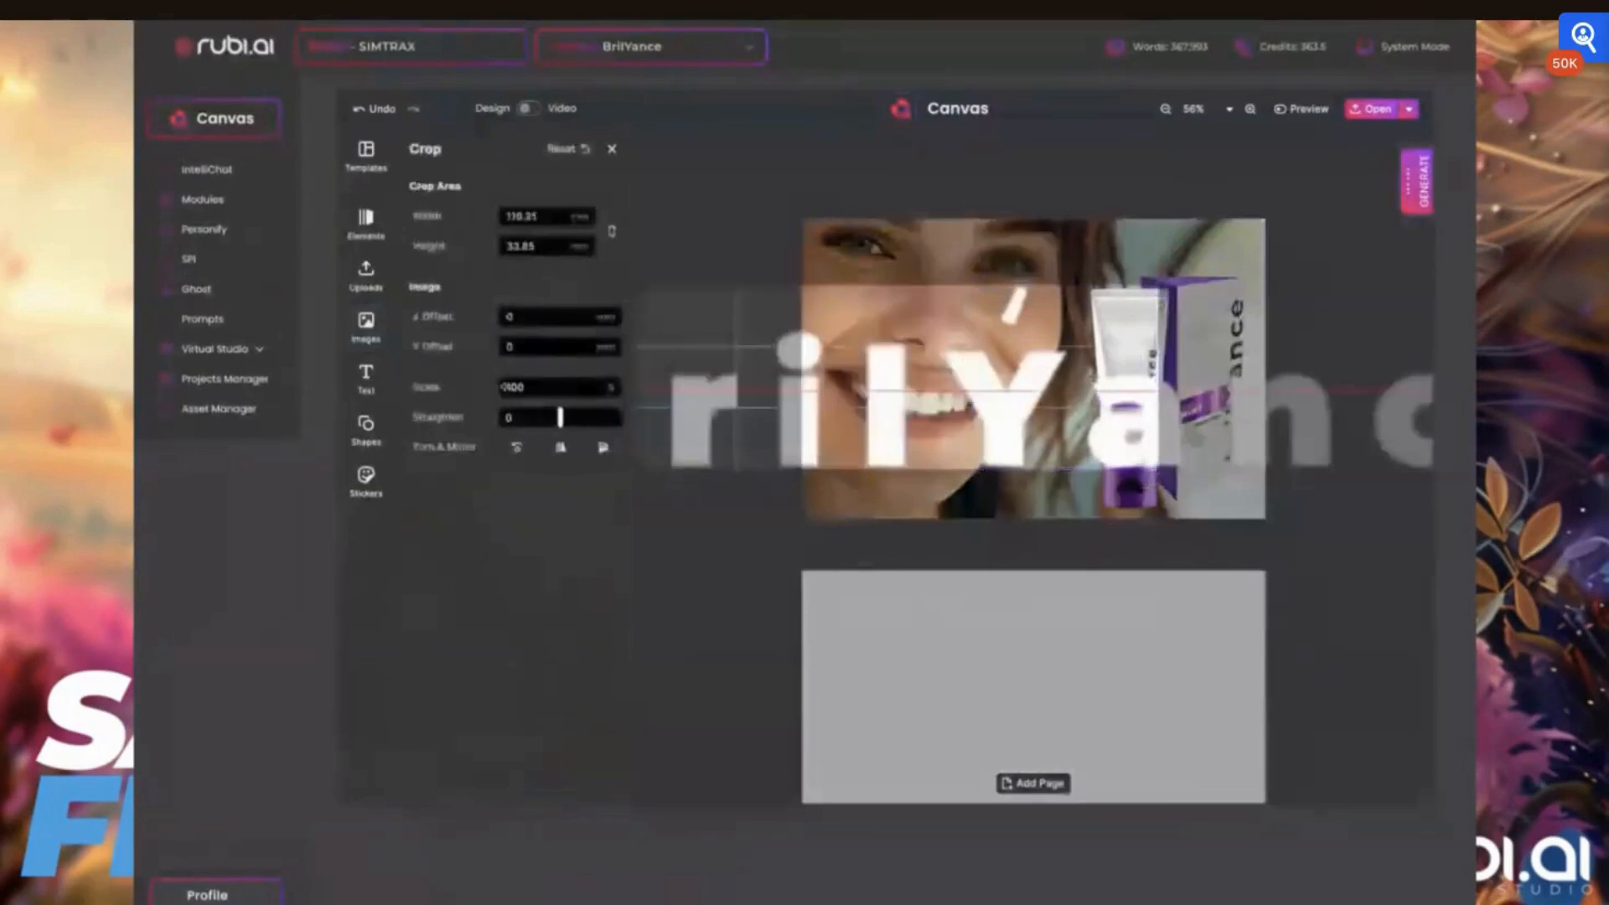
pyautogui.moveTo(1160, 376); pyautogui.dragTo(1433, 376)
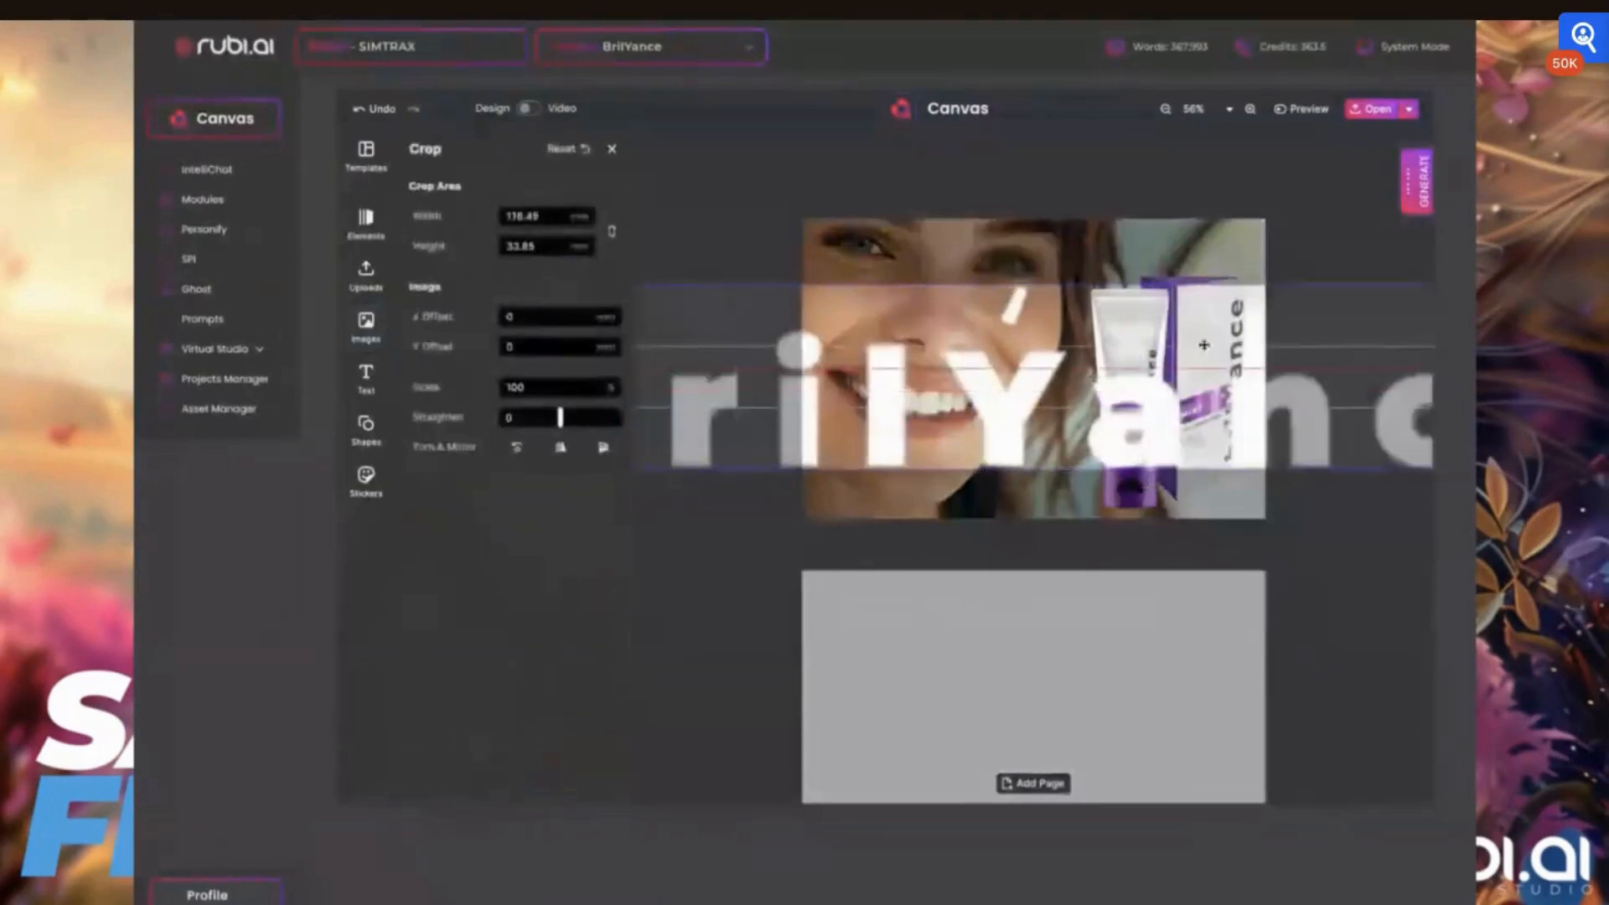
pyautogui.doubleClick(872, 353)
# Scale the brilYance wordmark down to a small logo and place it on the portrait's lower left area, below the smile
pyautogui.moveTo(872, 353); pyautogui.dragTo(1081, 350)
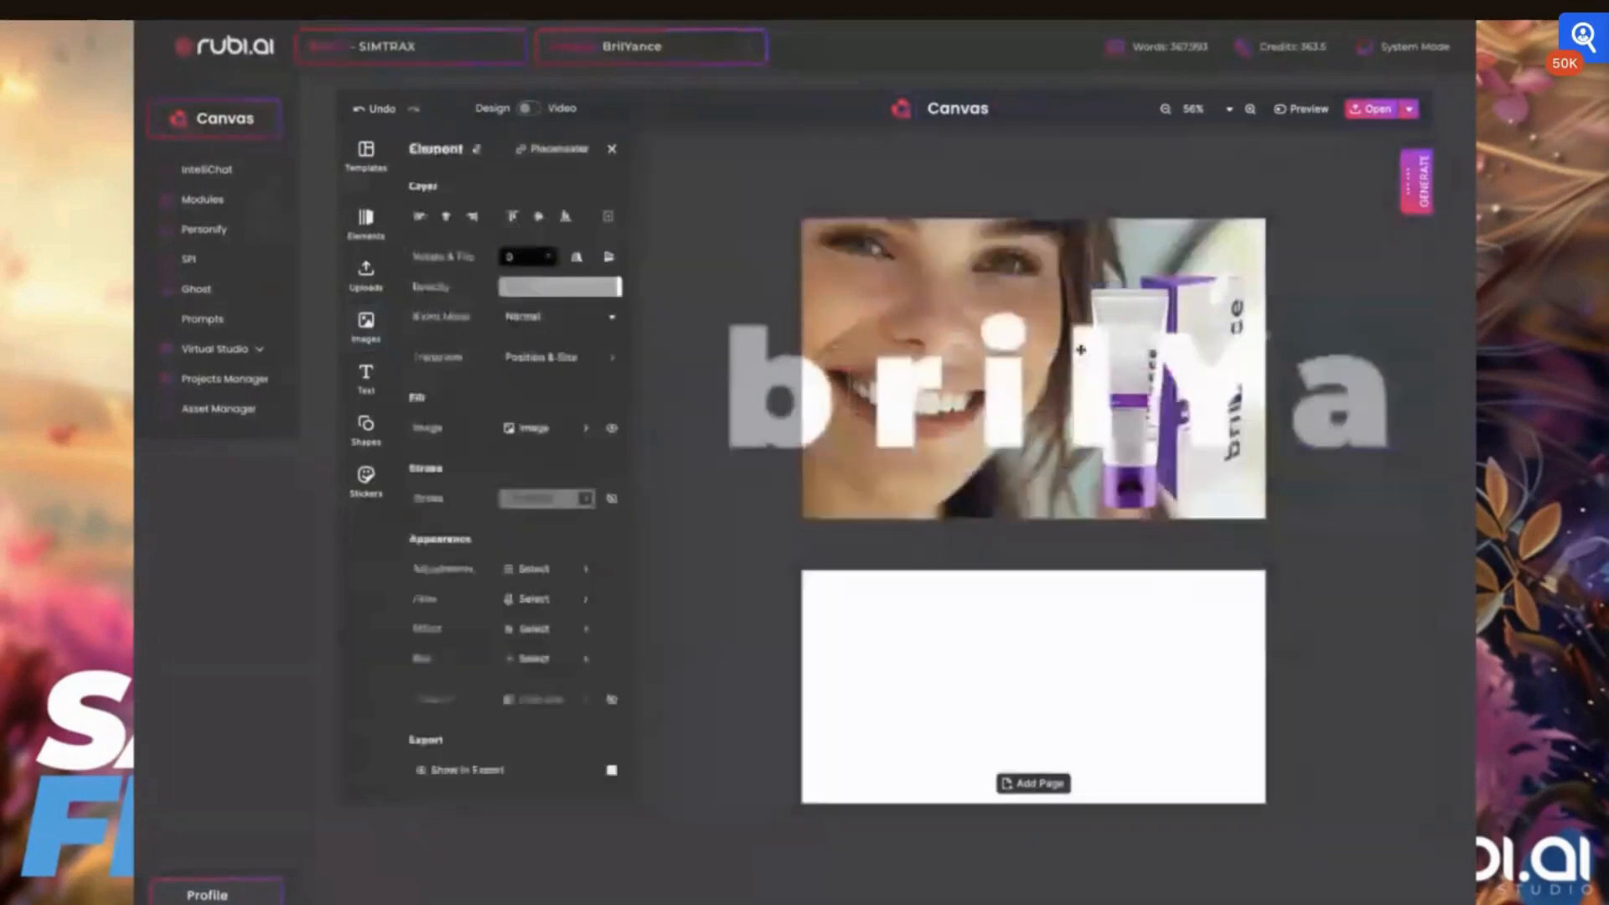
pyautogui.moveTo(725, 265); pyautogui.dragTo(752, 433)
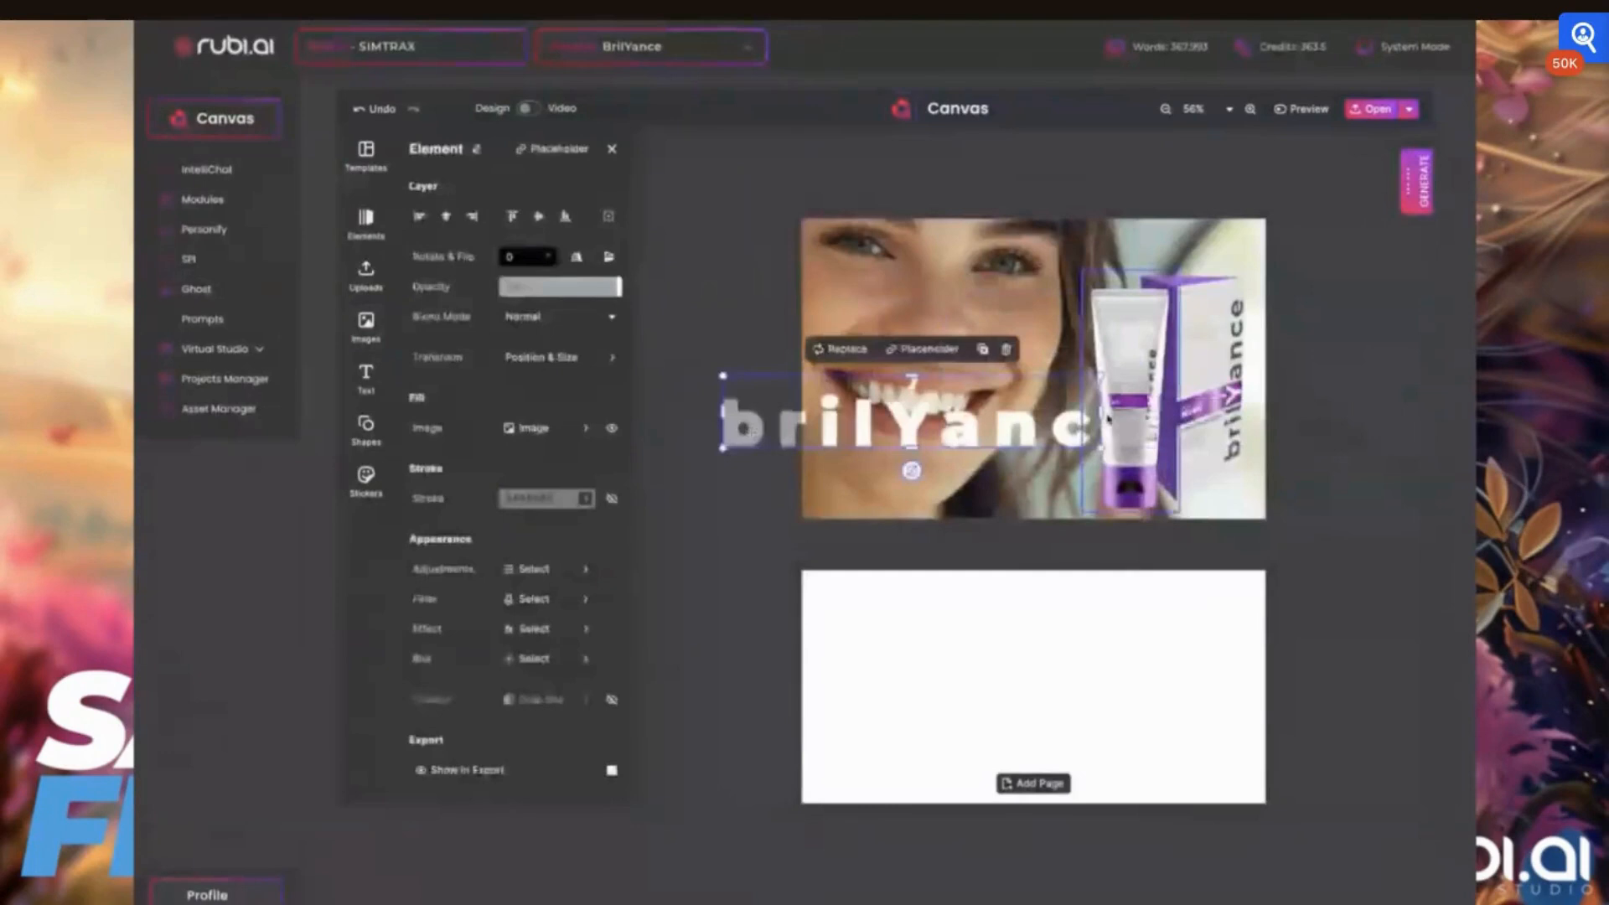
pyautogui.moveTo(1107, 419); pyautogui.dragTo(891, 450)
# Move the tube and carton up together on the first page and snap the portrait back to the page edges
pyautogui.keyDown('shift'); pyautogui.click(1178, 386); pyautogui.keyUp('shift')
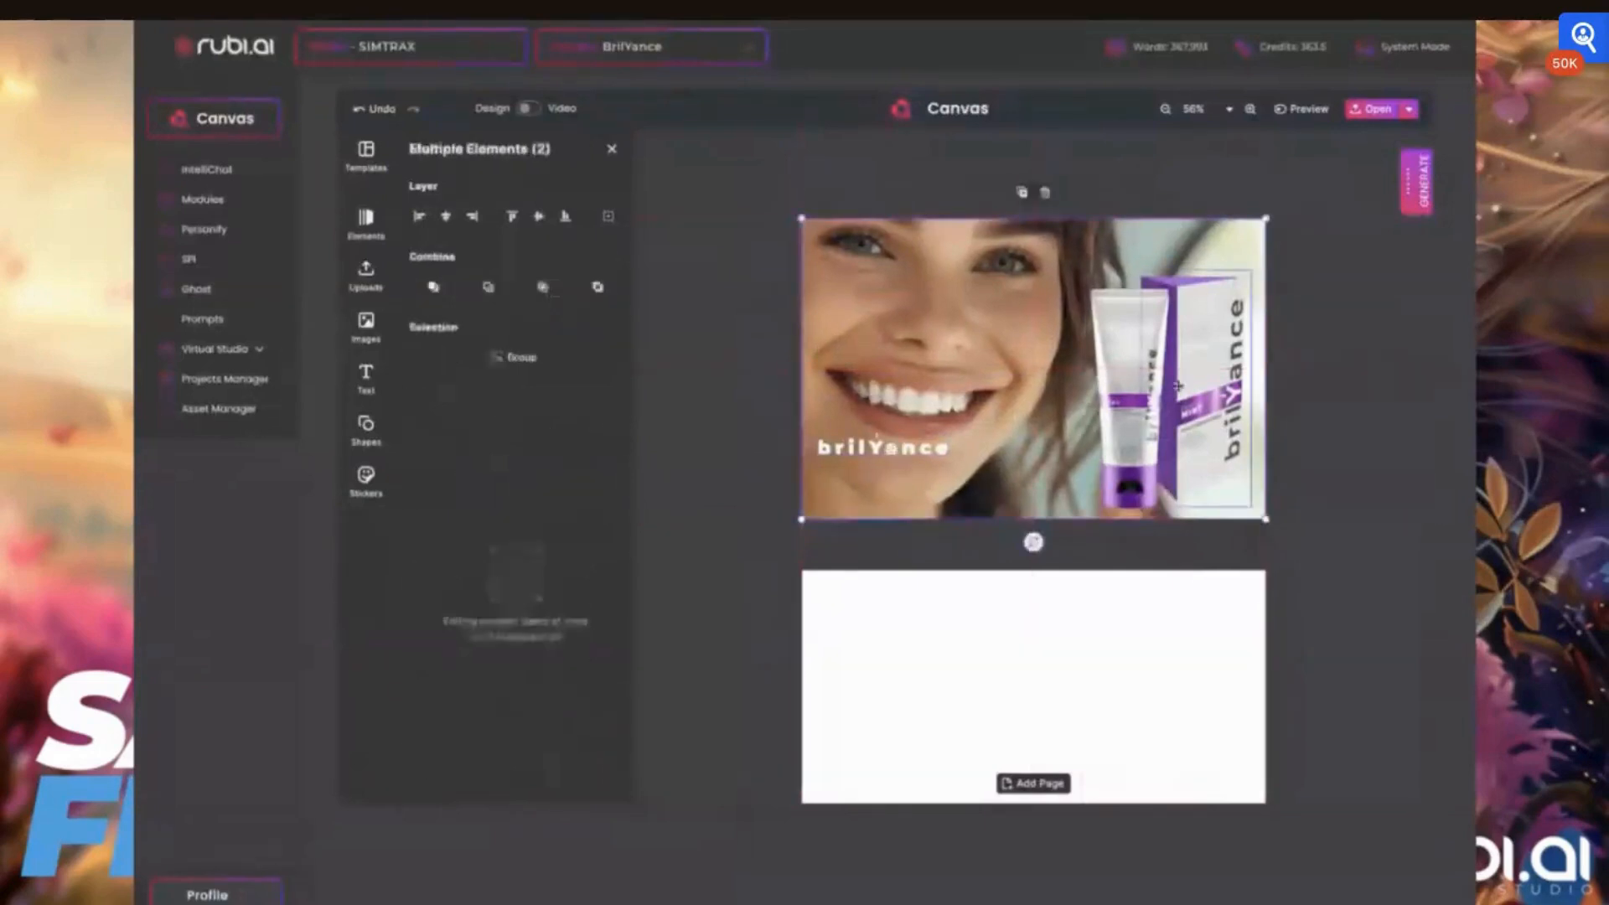
pyautogui.keyDown('shift'); pyautogui.click(1141, 387); pyautogui.keyUp('shift')
pyautogui.moveTo(1216, 405); pyautogui.dragTo(1203, 369)
pyautogui.click(1215, 410)
pyautogui.keyDown('shift'); pyautogui.click(1147, 400); pyautogui.keyUp('shift')
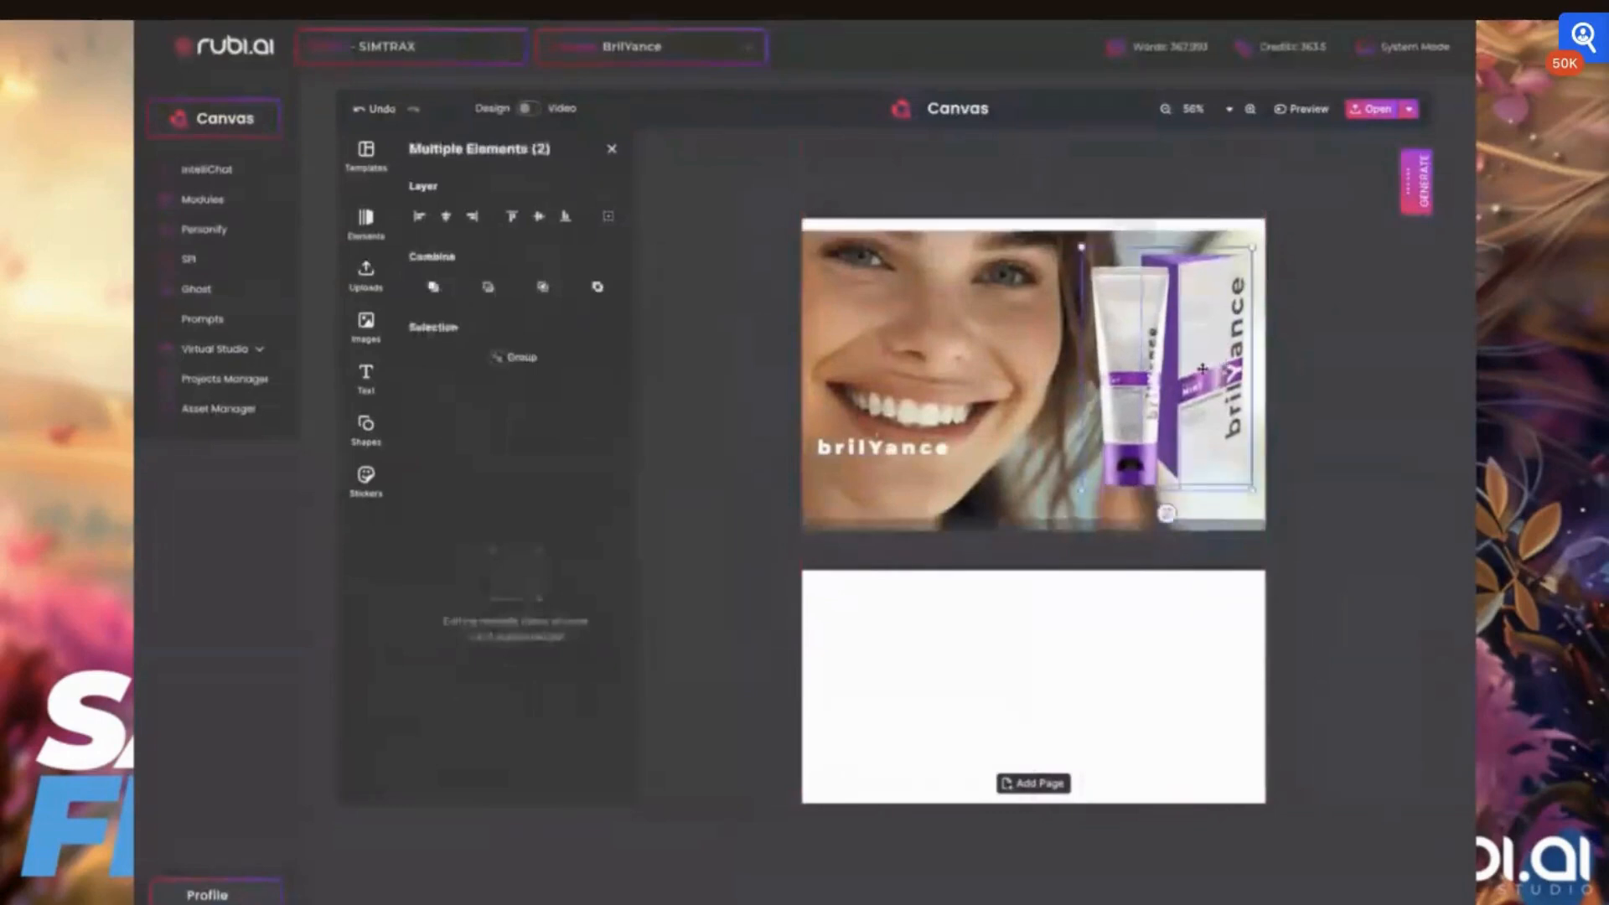
pyautogui.moveTo(982, 402); pyautogui.dragTo(982, 392)
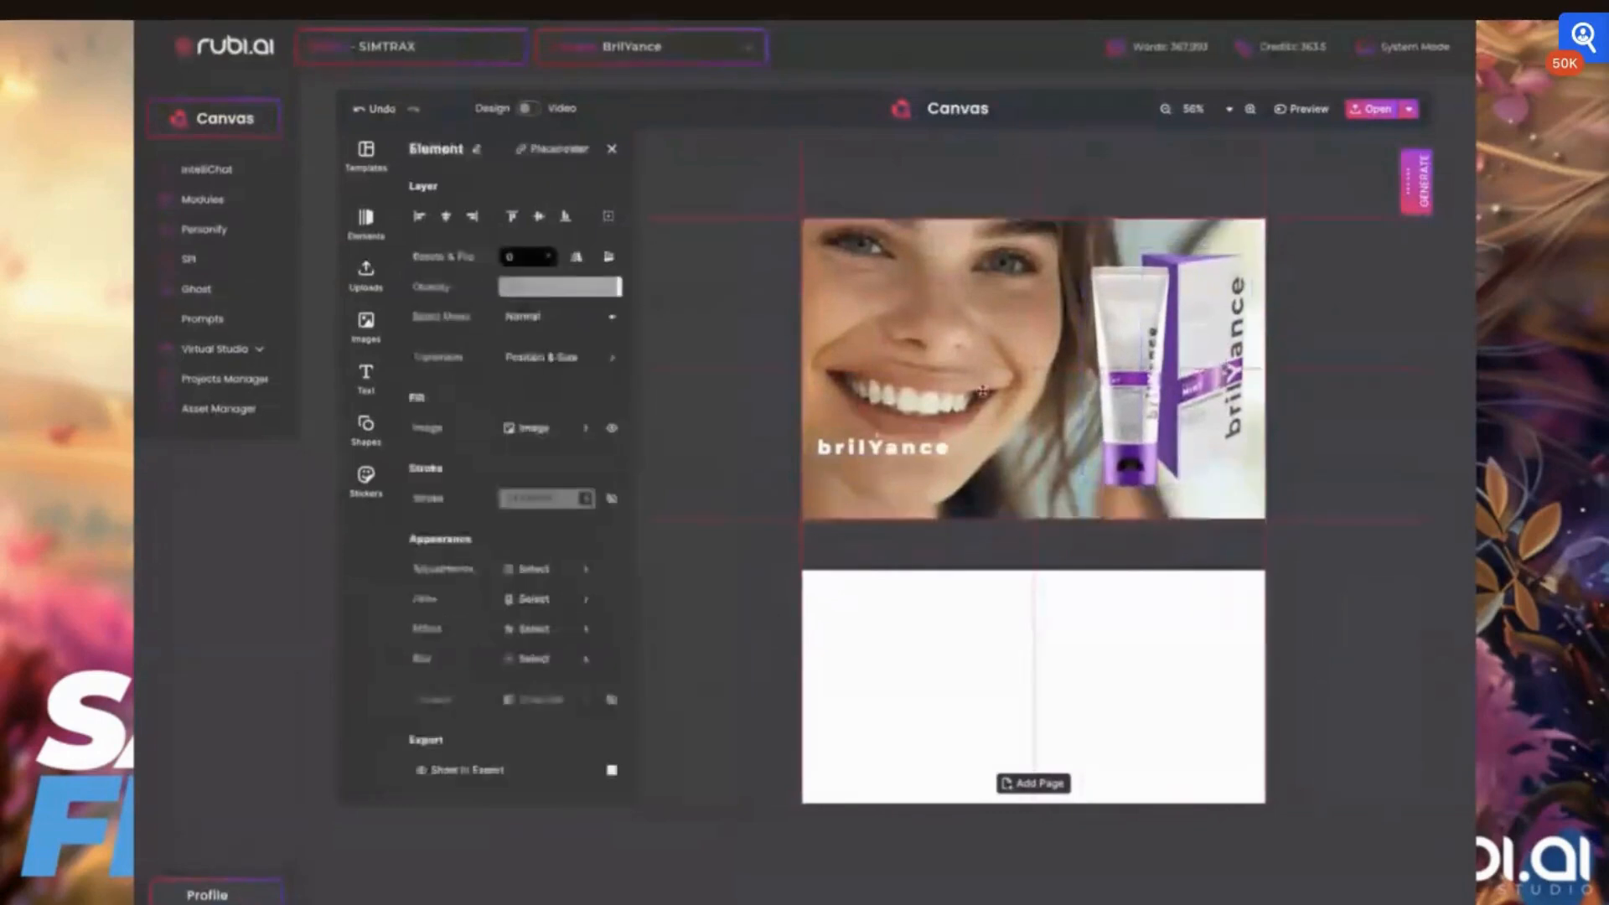
# Move the brilYance wordmark across the first page to sit just beside the foot of the product tube
pyautogui.click(874, 447)
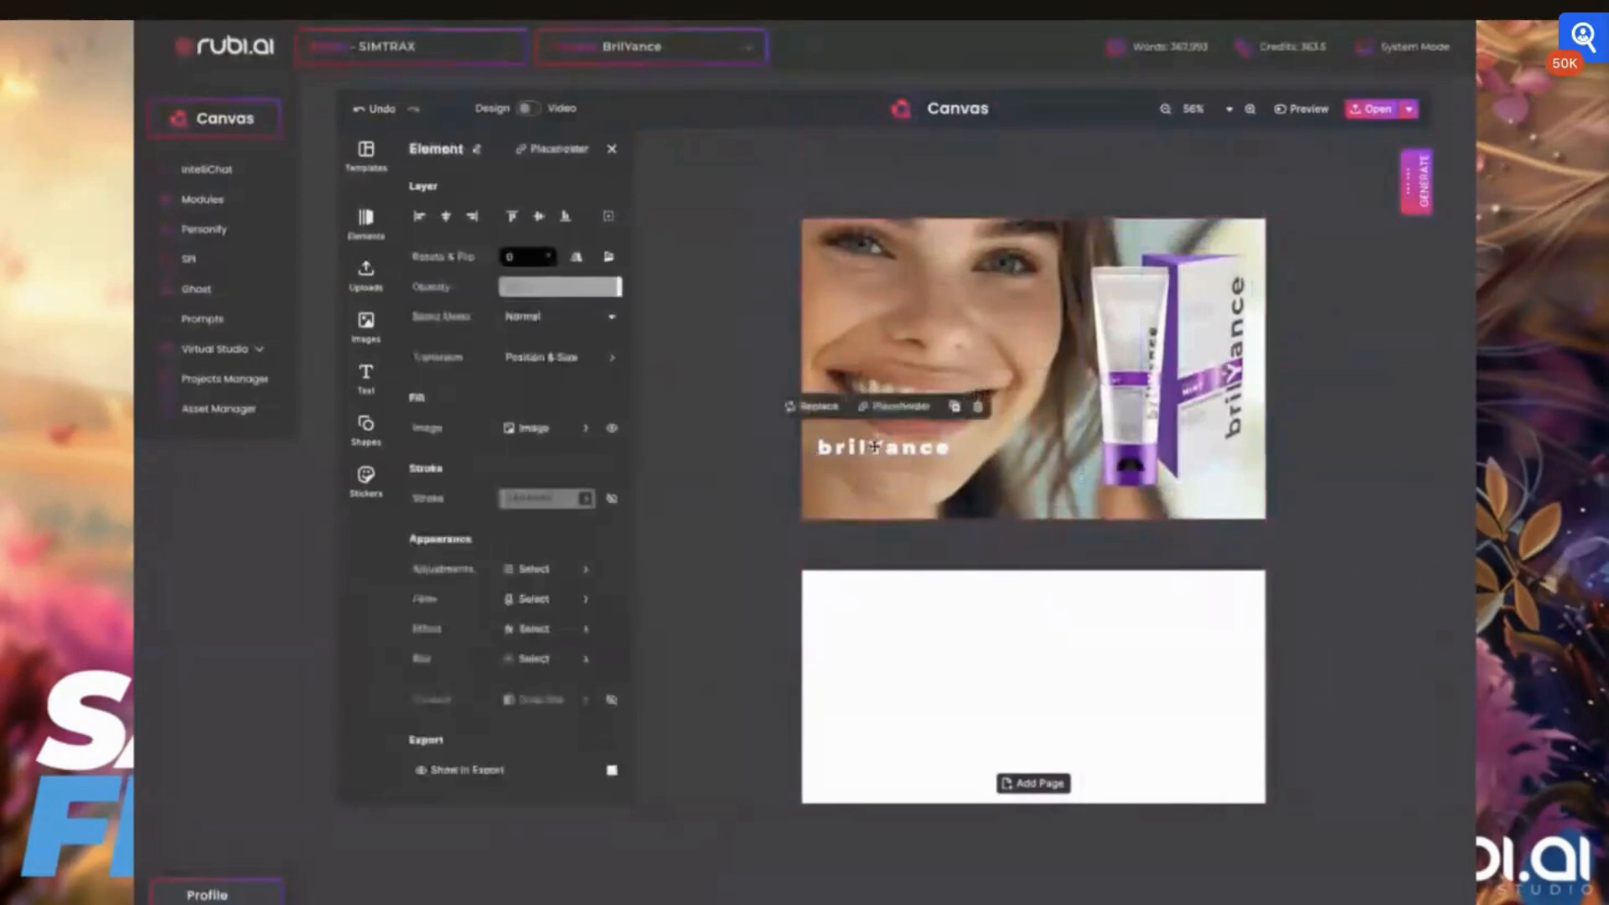
pyautogui.moveTo(874, 447); pyautogui.dragTo(1023, 461)
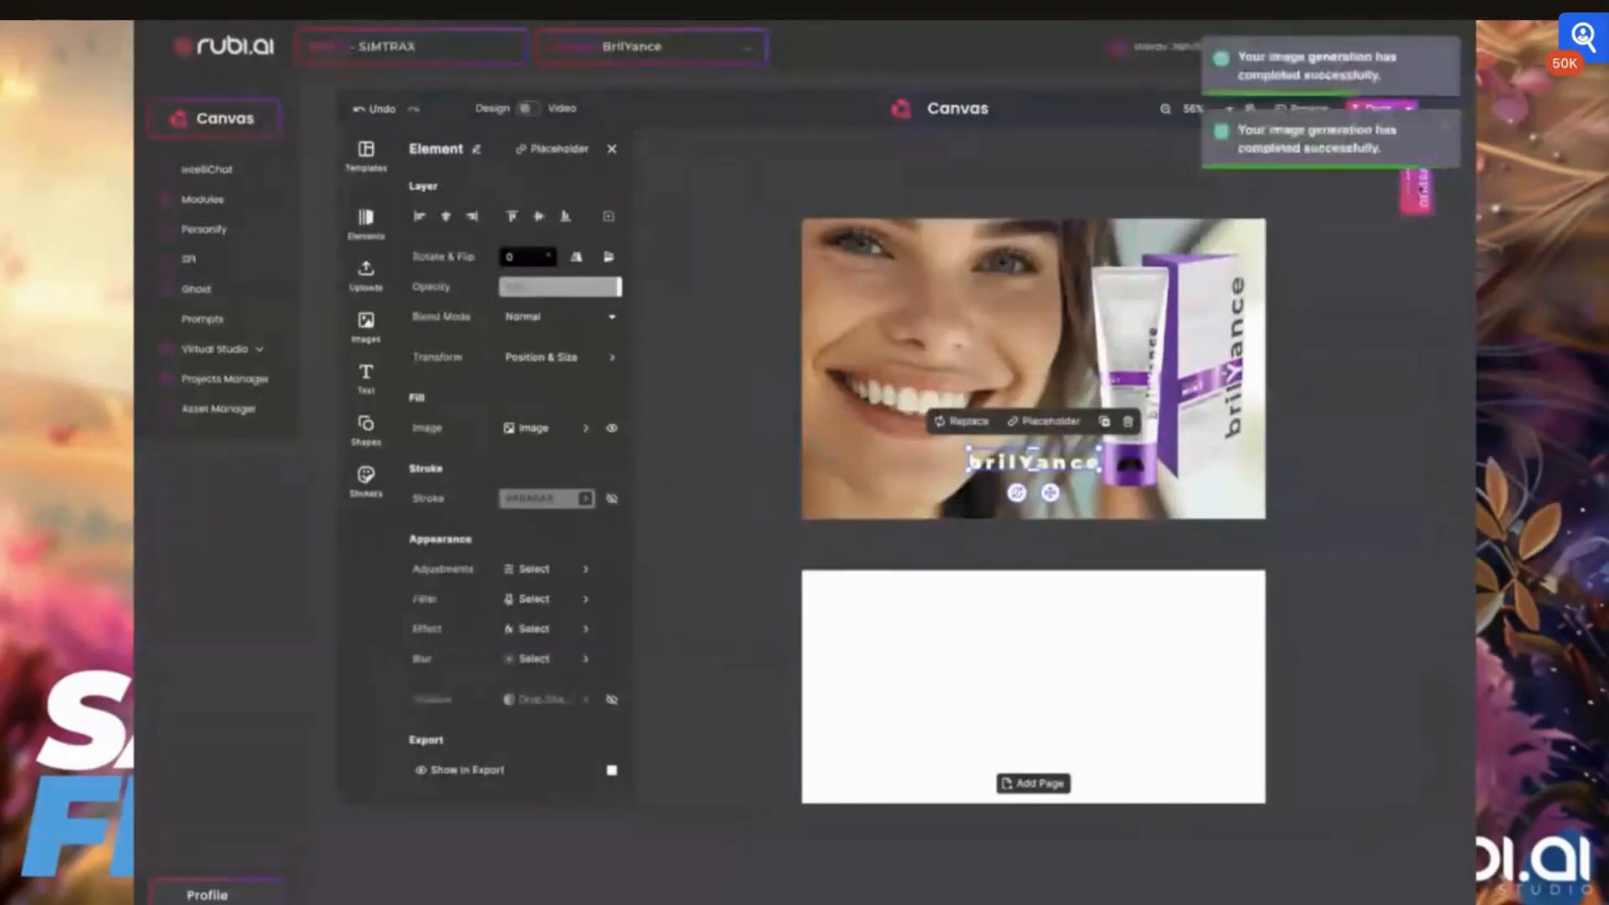
# Open the MidJourney image generator over the canvas and review the four newly generated coffee-house couple images
pyautogui.click(1414, 204)
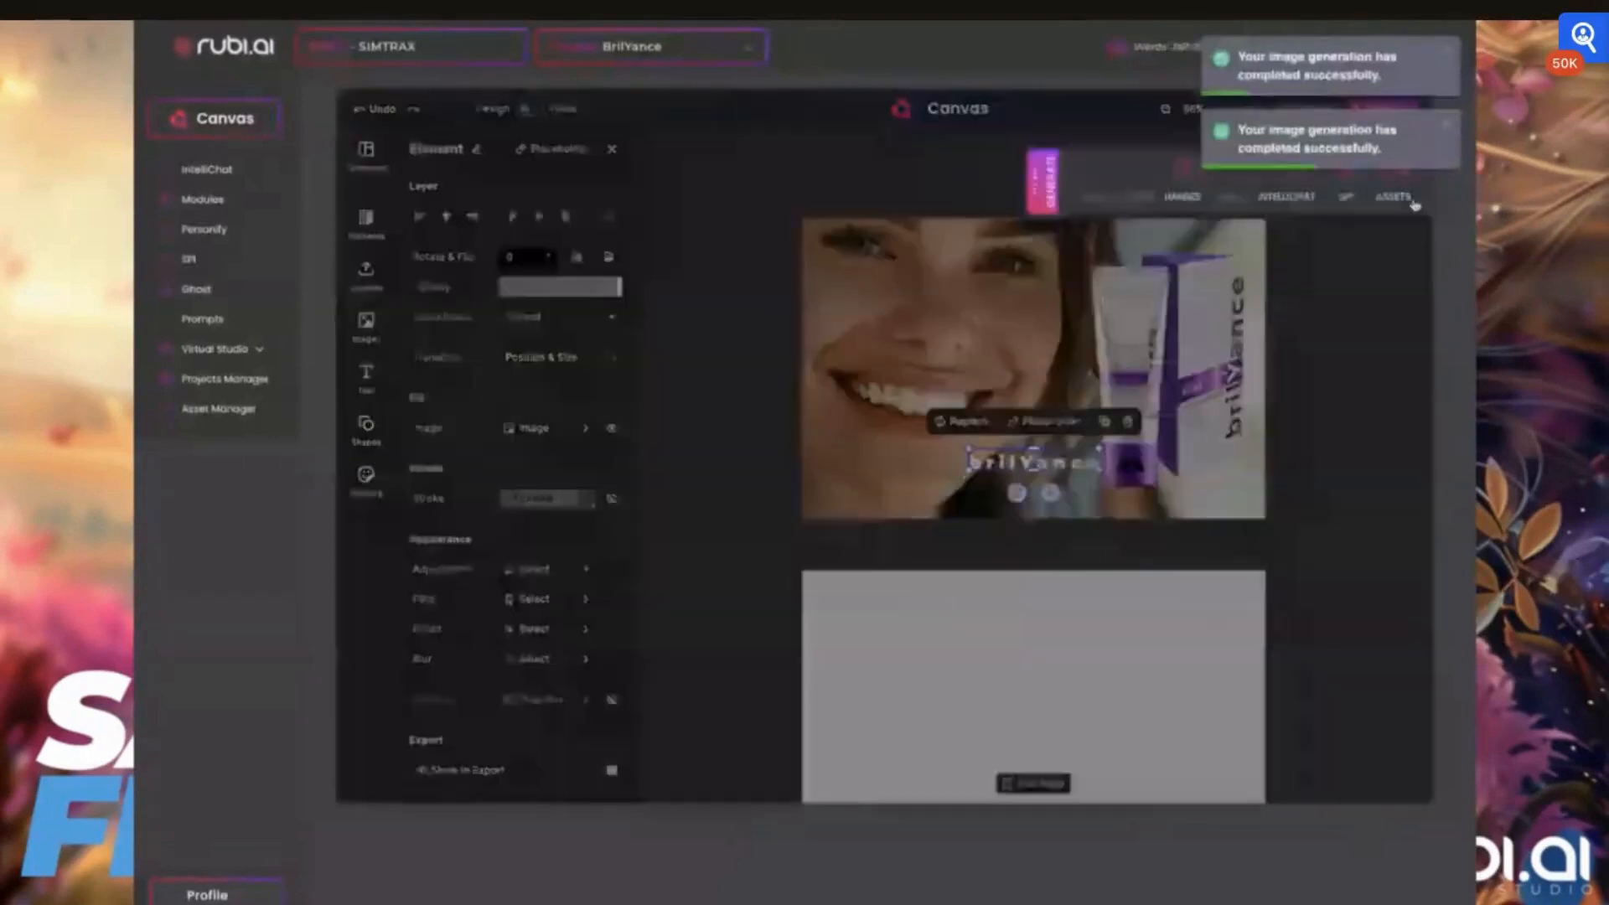
pyautogui.click(1182, 176)
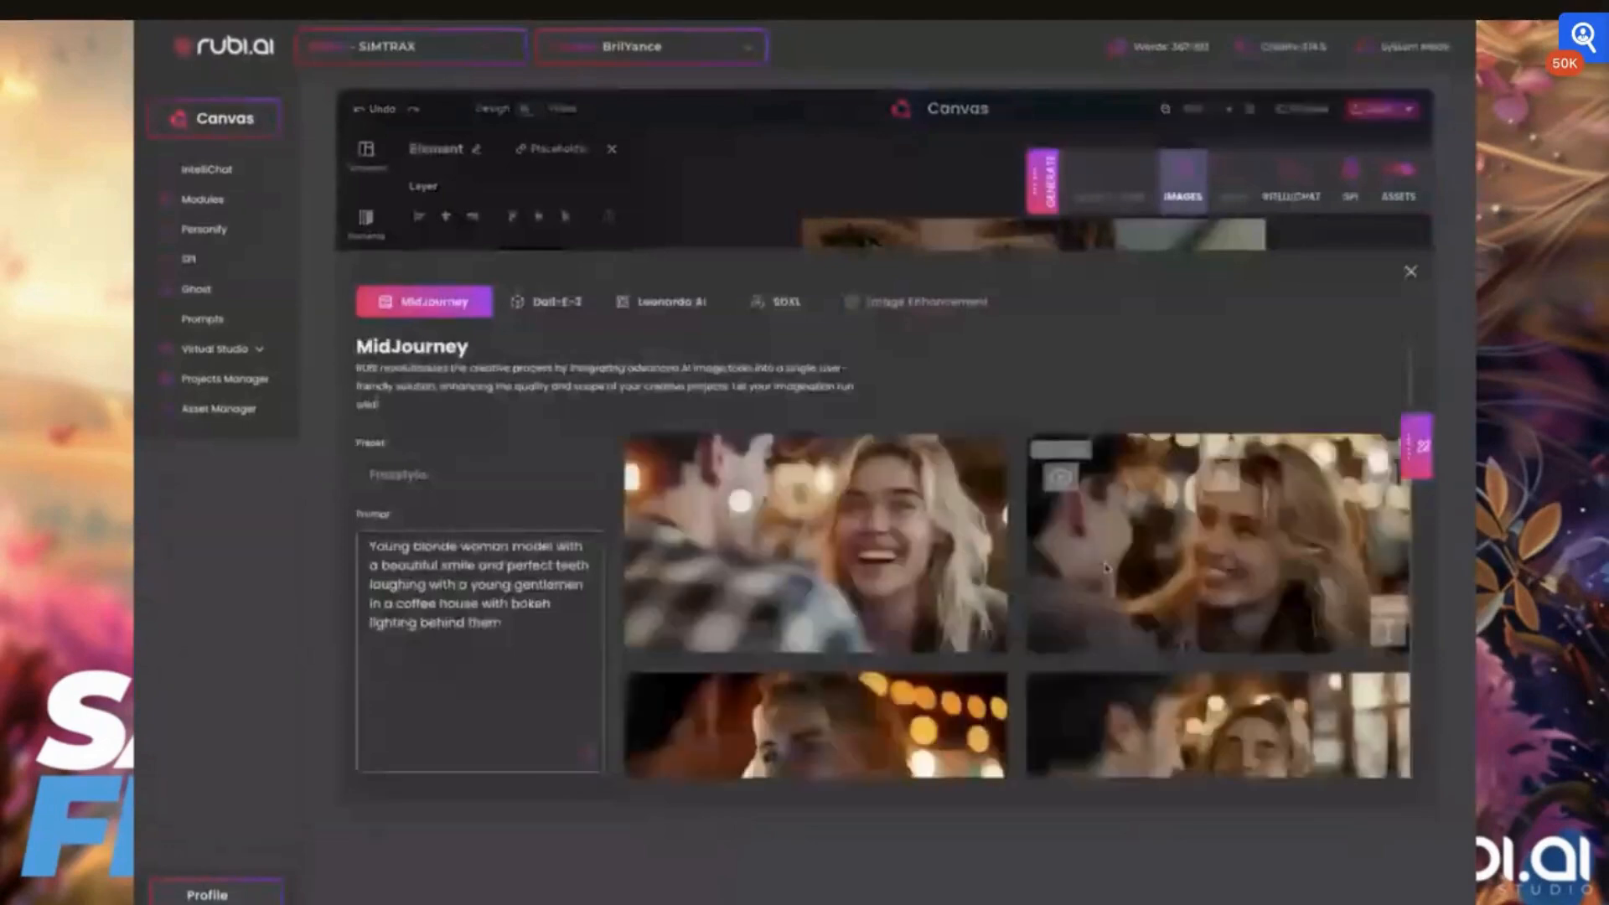
pyautogui.scroll(-2, 1106, 568)
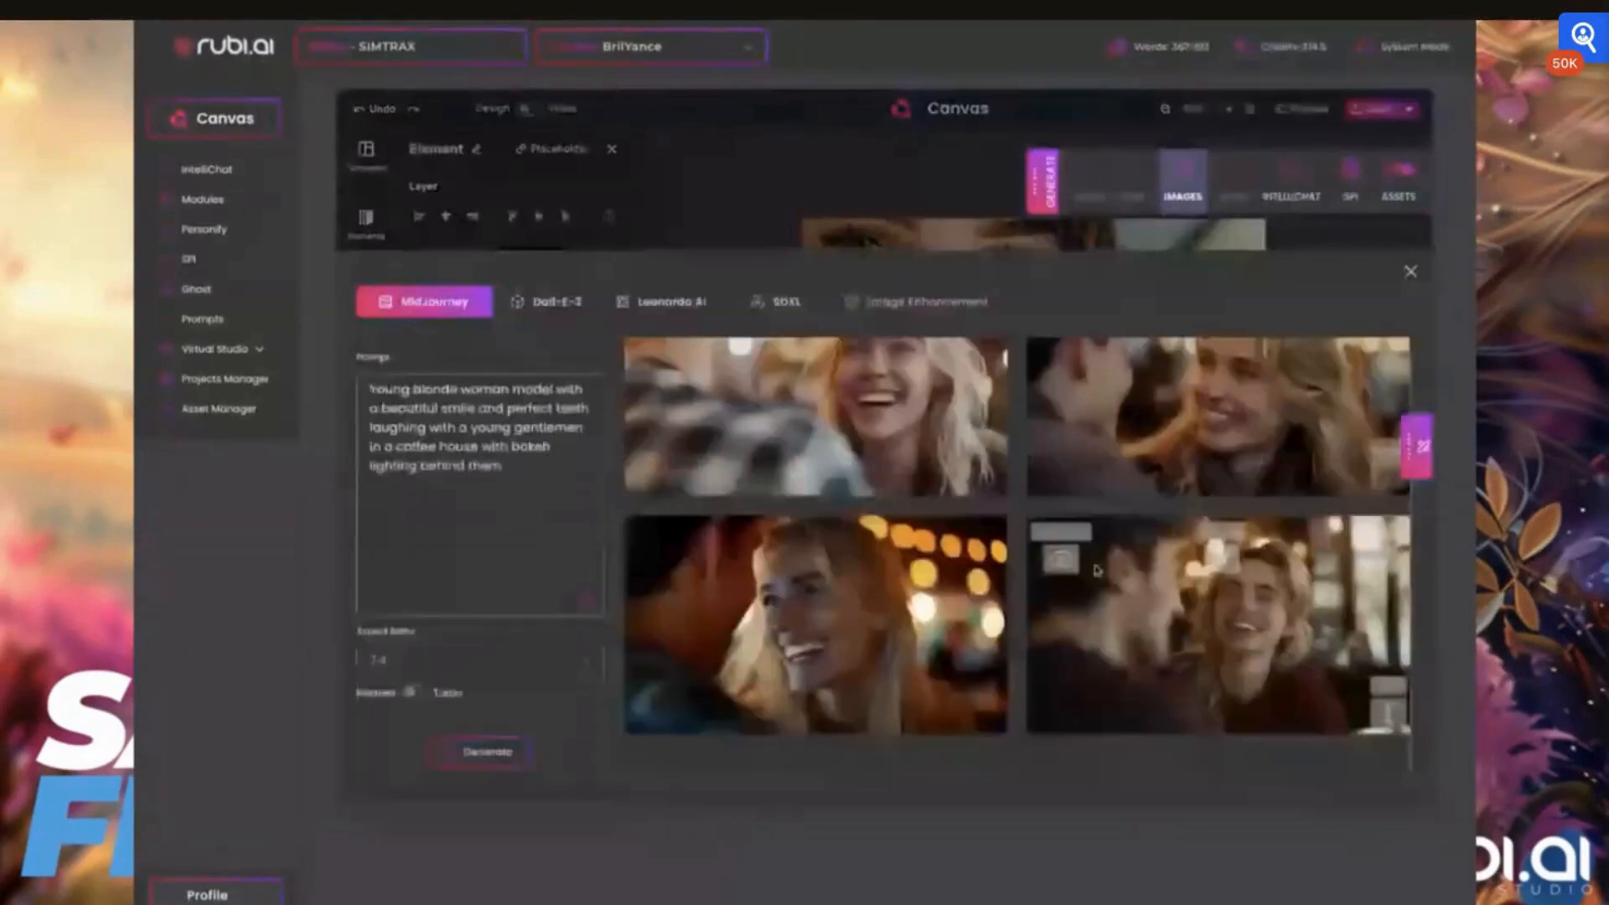
pyautogui.scroll(2, 1096, 570)
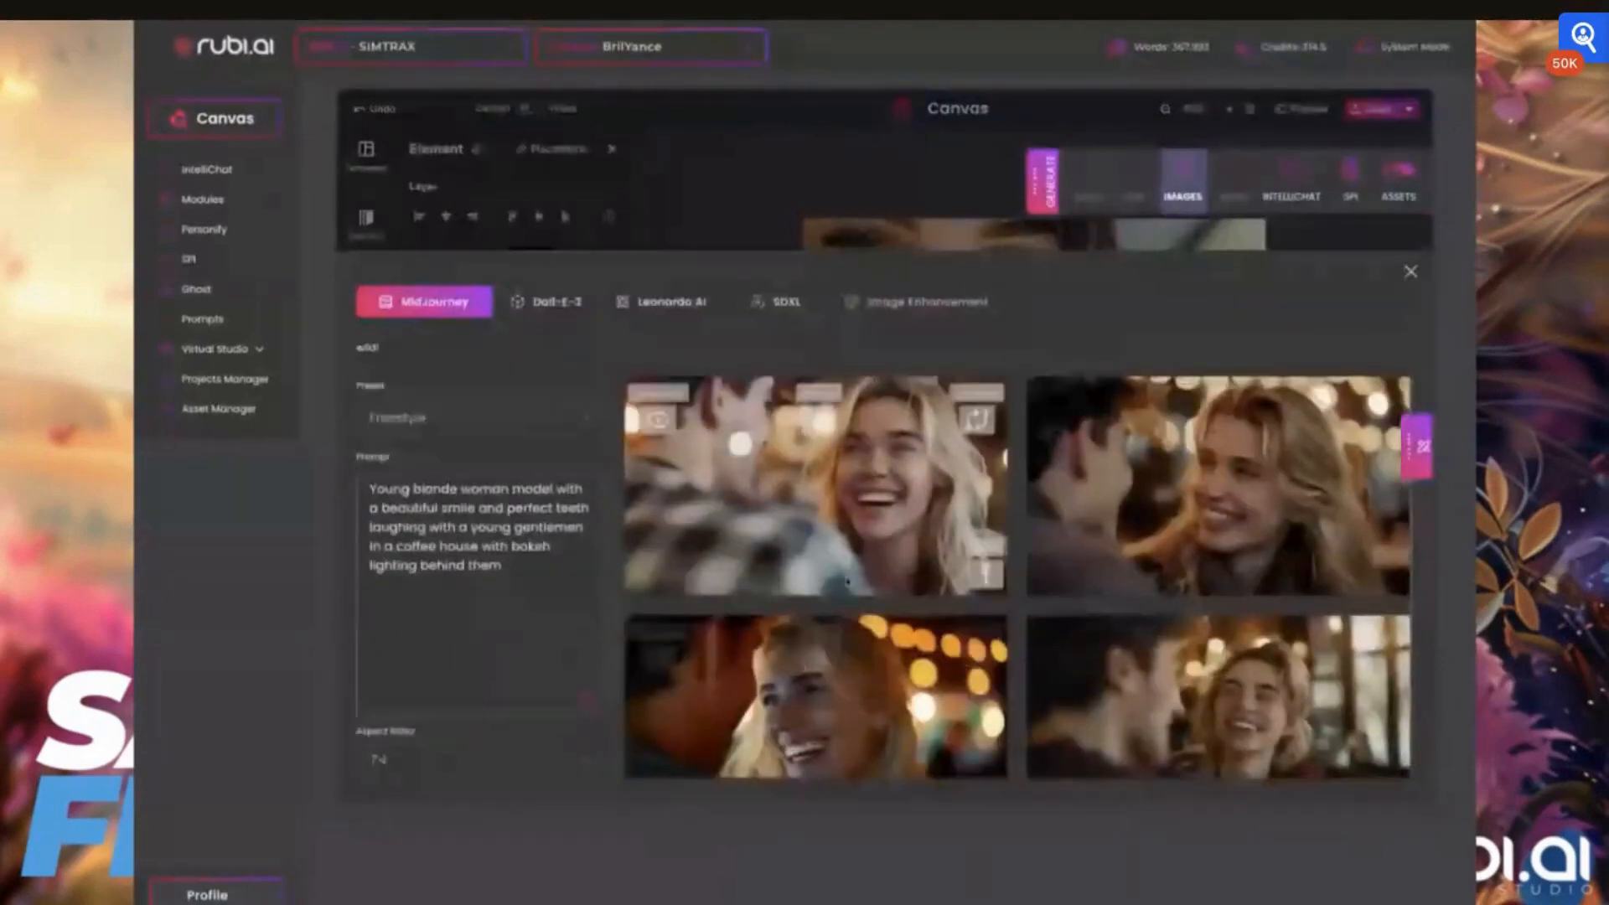
# Browse the recent generated images for a suitable coffee-house photo of a smiling blonde woman
pyautogui.click(1418, 447)
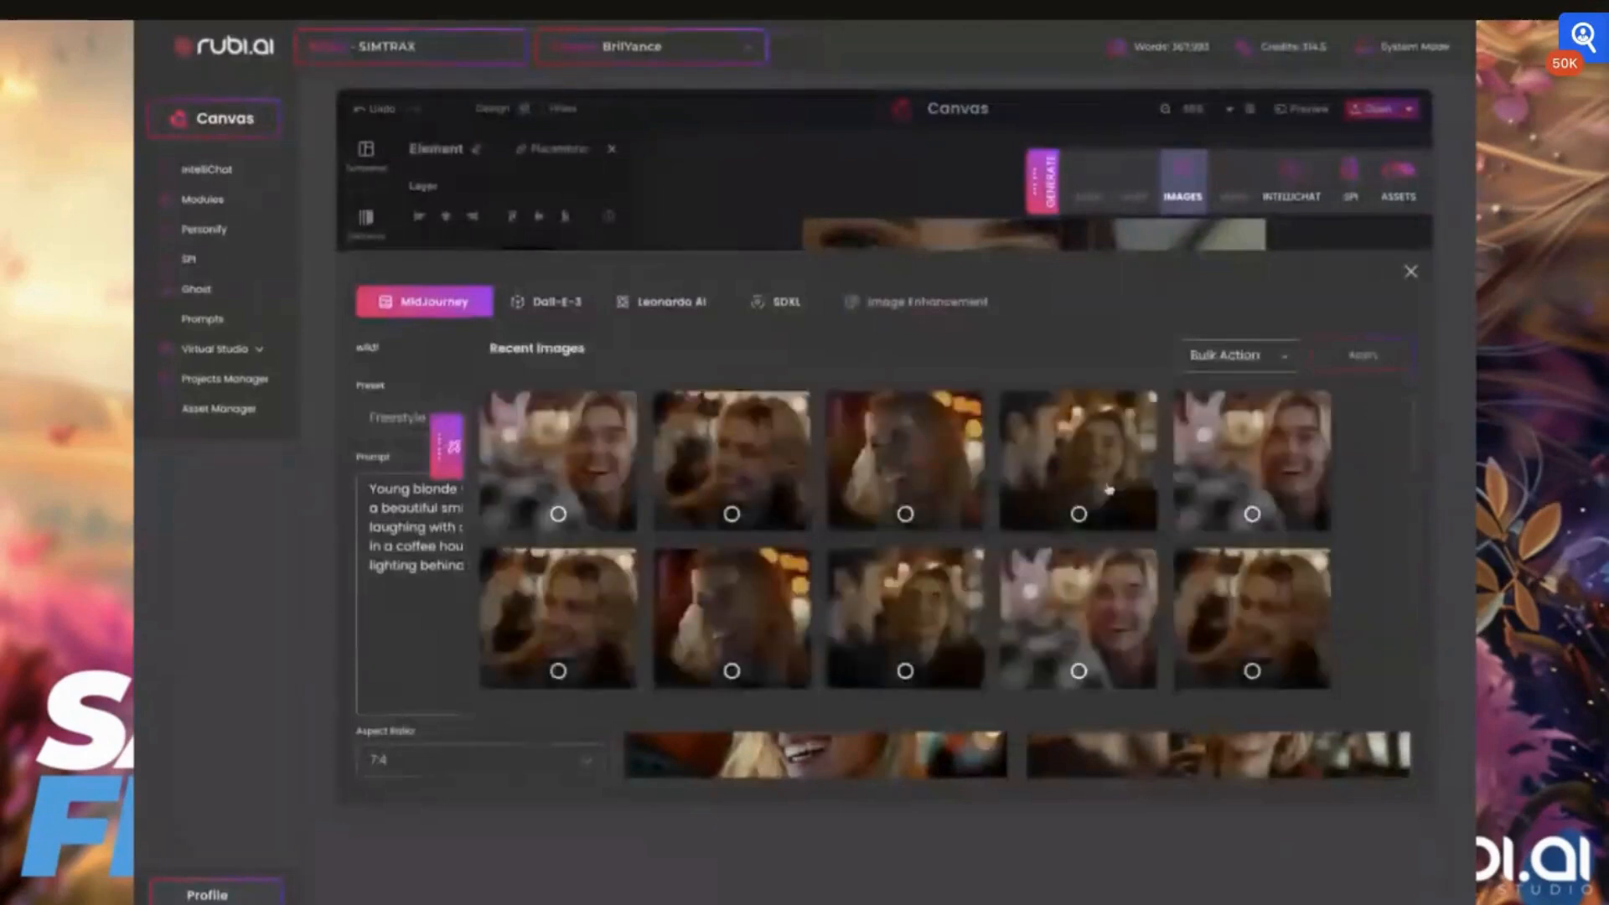
pyautogui.scroll(-1, 985, 541)
pyautogui.scroll(1, 982, 539)
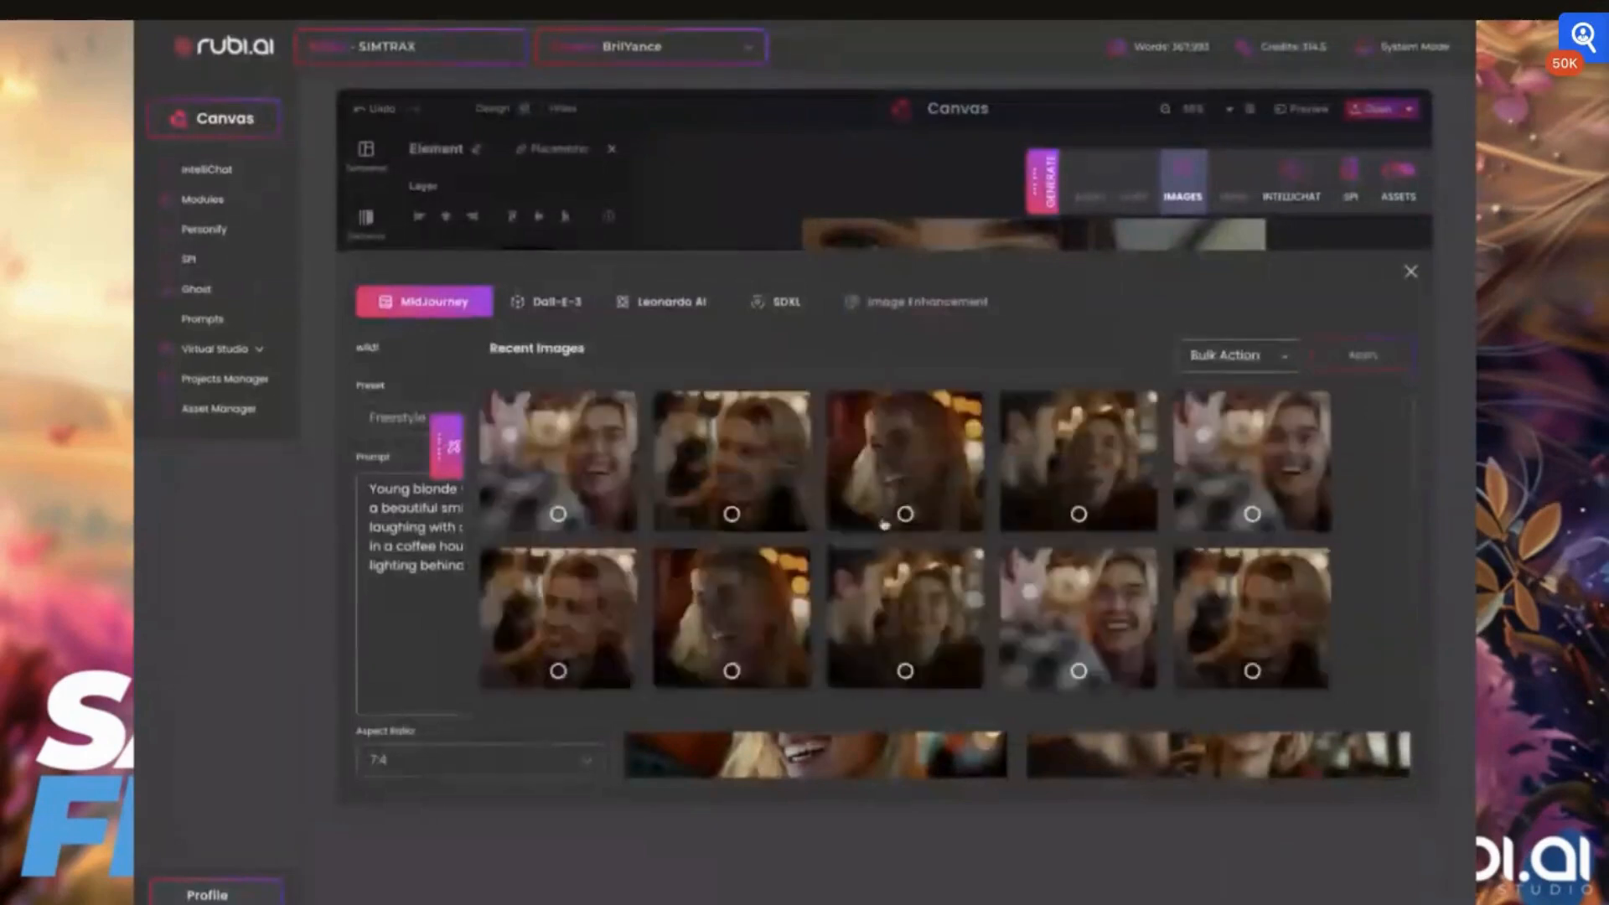
pyautogui.scroll(-2, 888, 526)
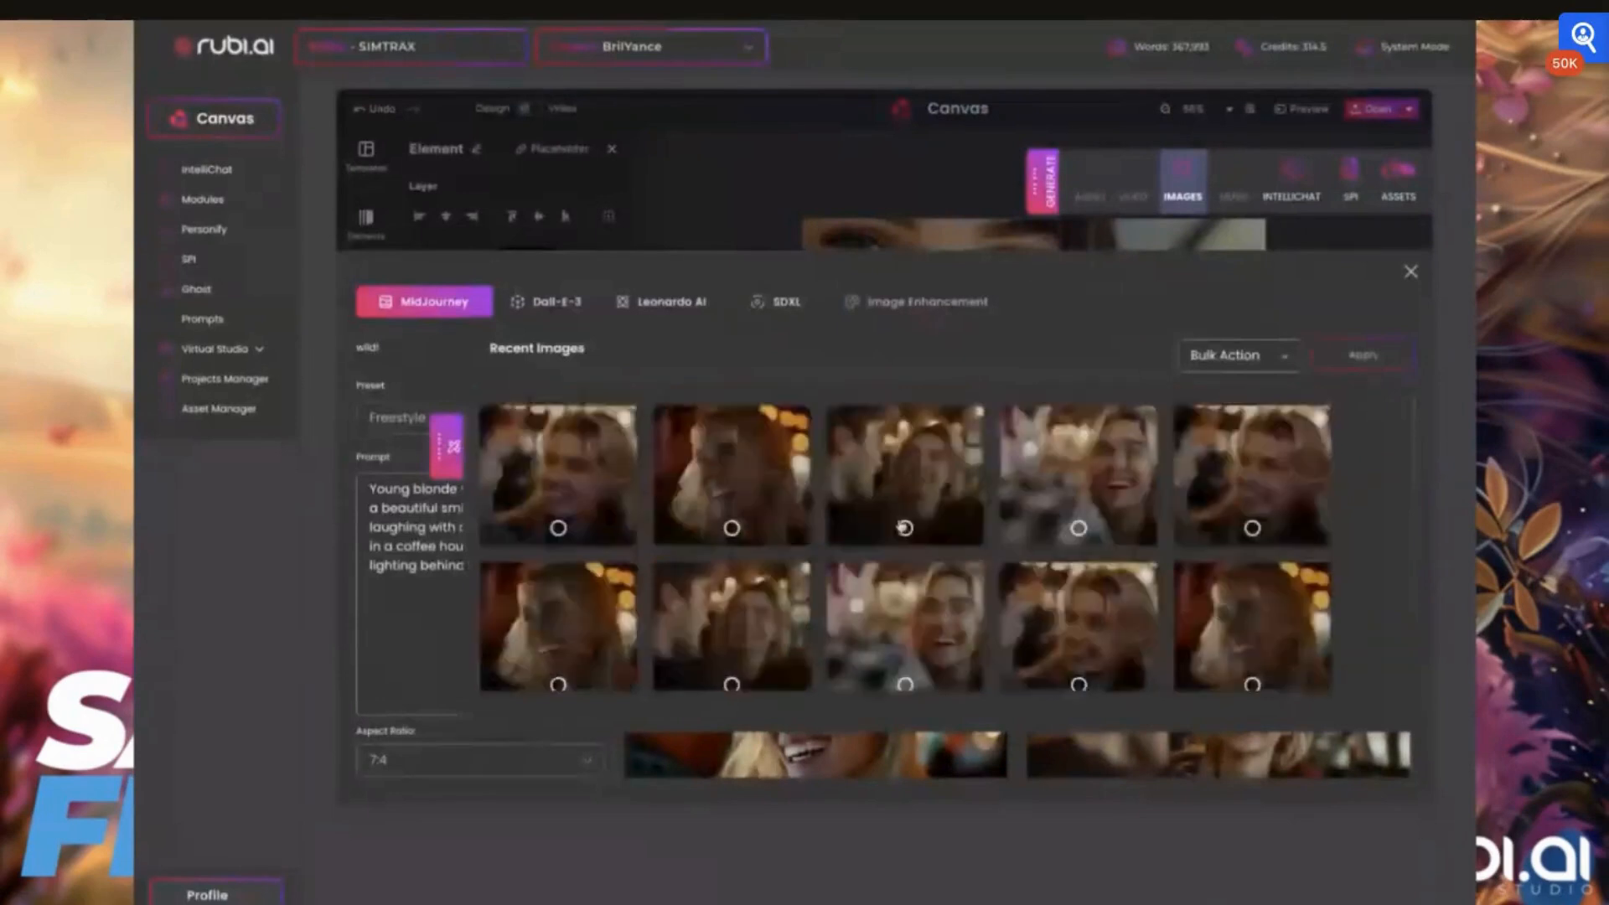
pyautogui.scroll(-2, 905, 528)
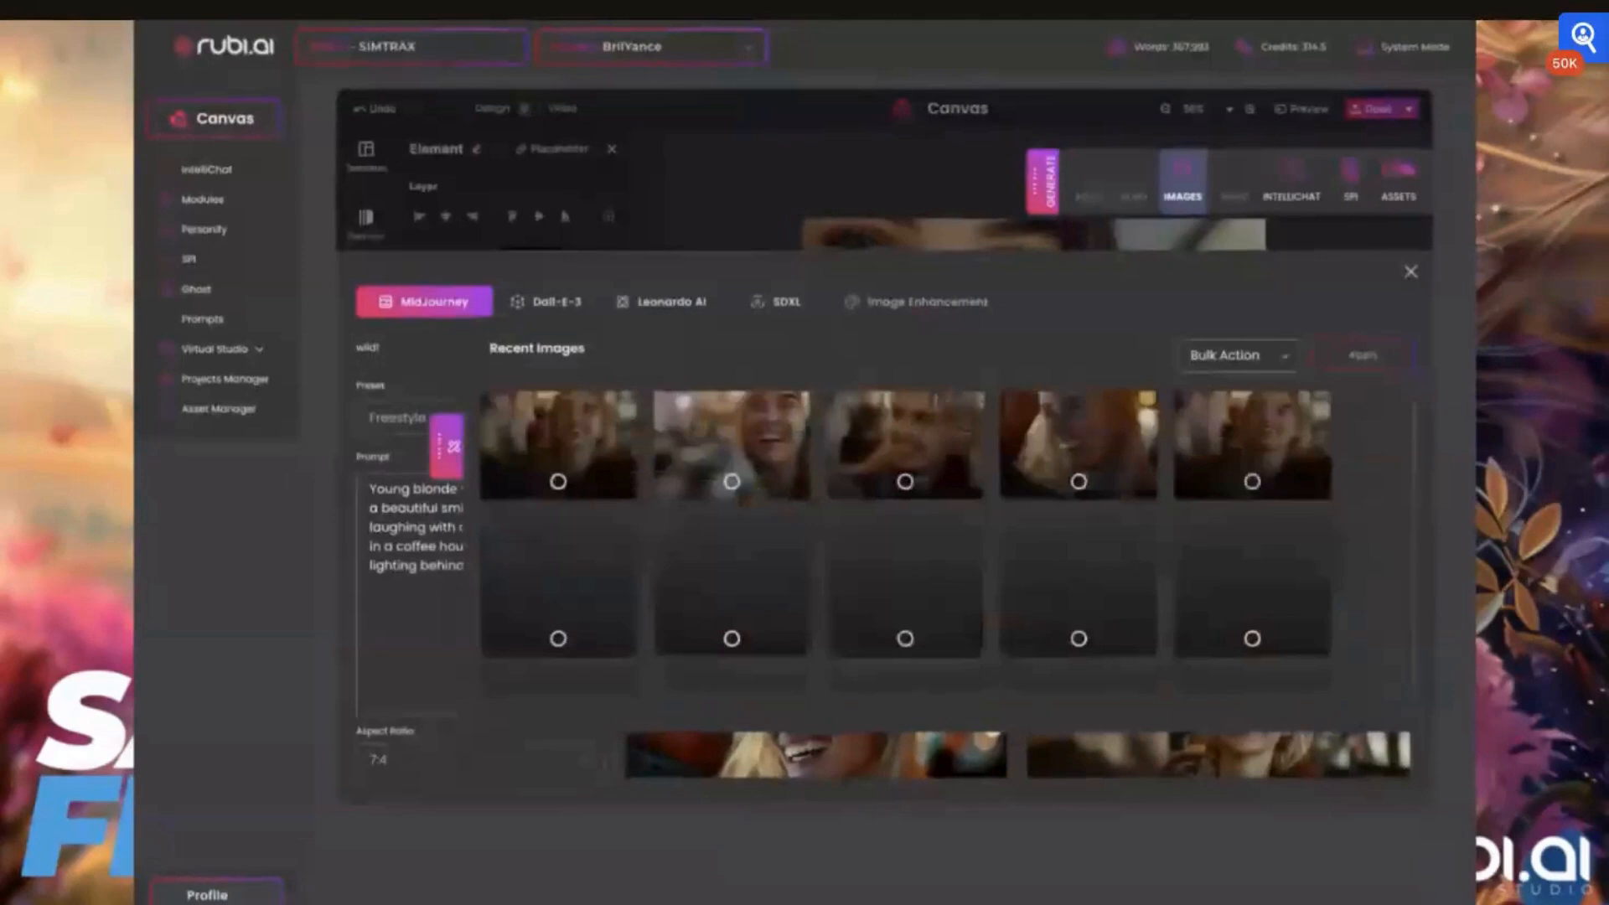
pyautogui.scroll(1, 905, 537)
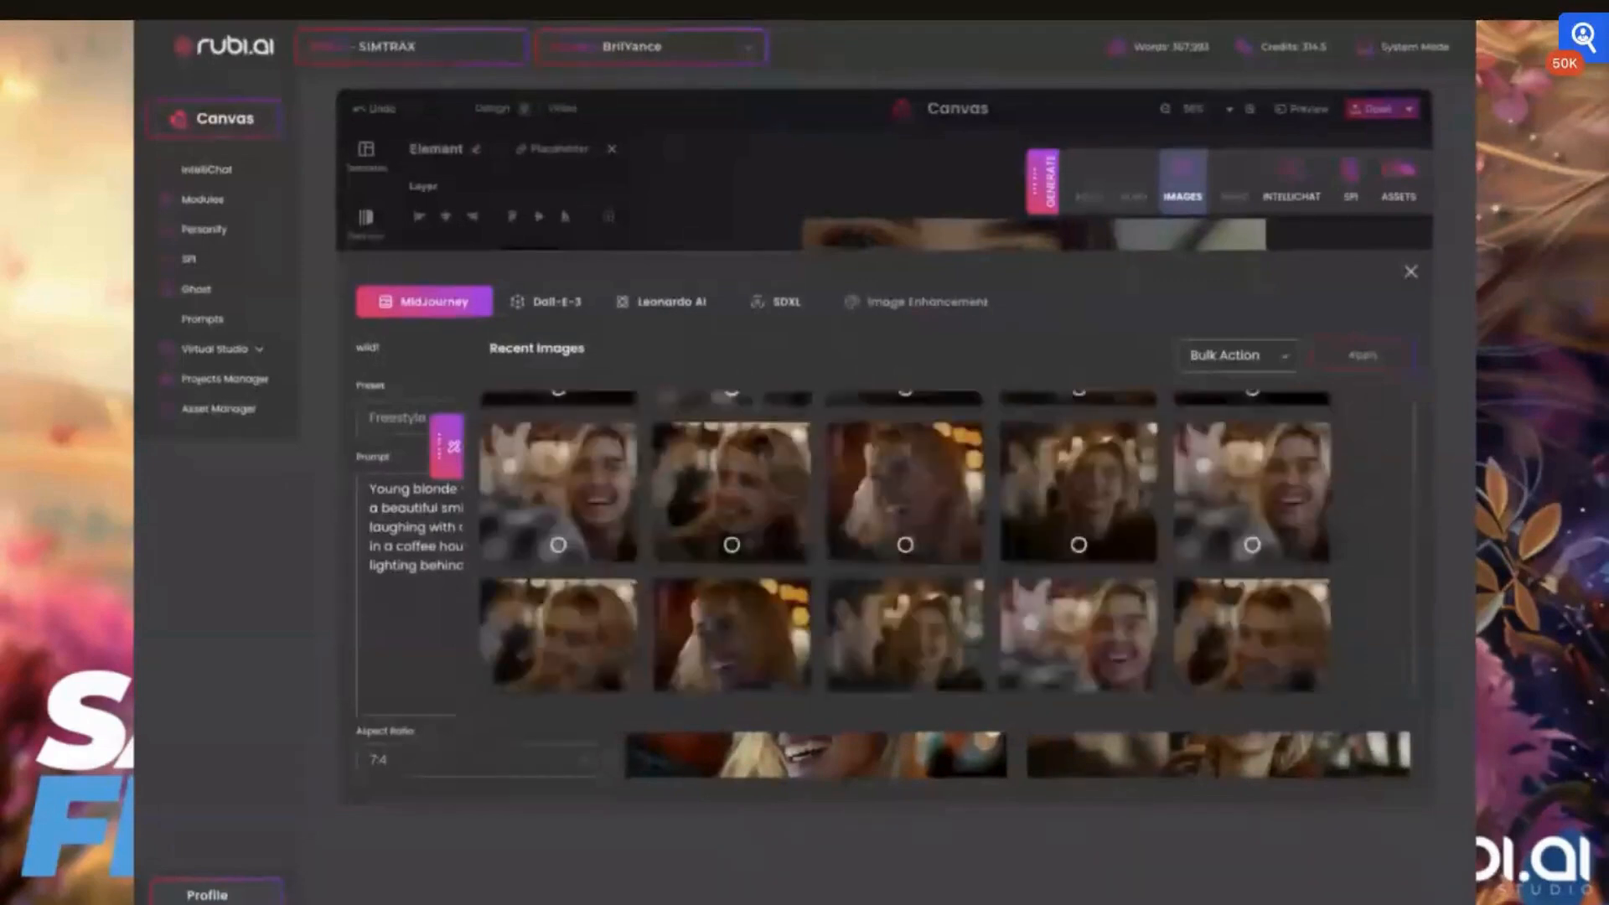
pyautogui.scroll(-2, 905, 541)
pyautogui.scroll(-2, 893, 547)
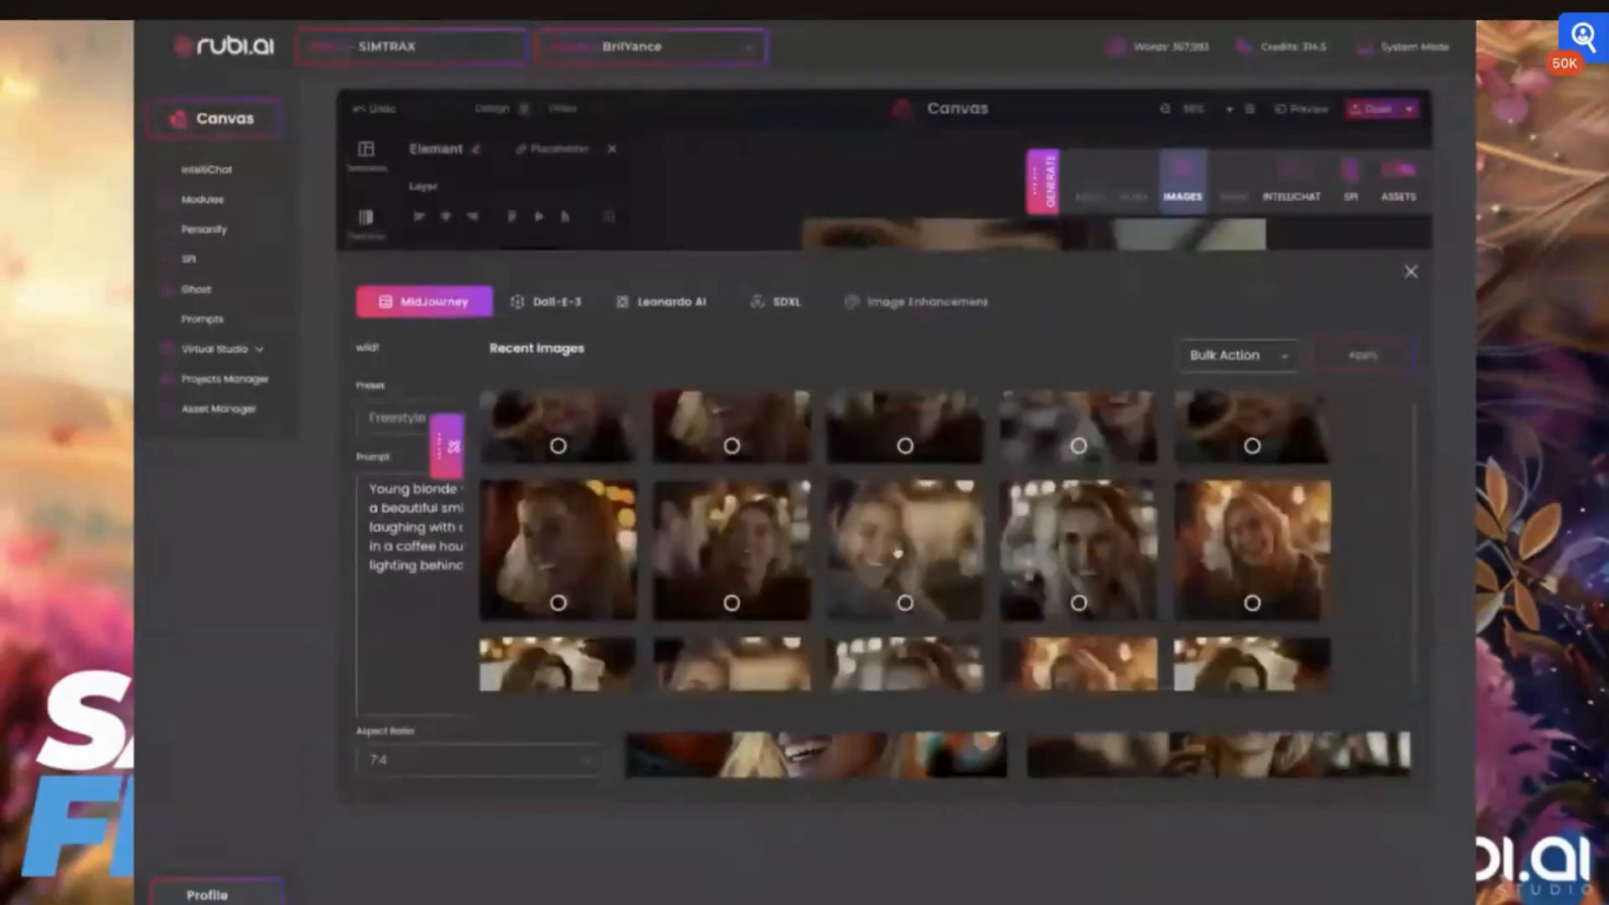
# Compare the enlarged views of the generated coffee-house couple images and their prompts
pyautogui.click(893, 547)
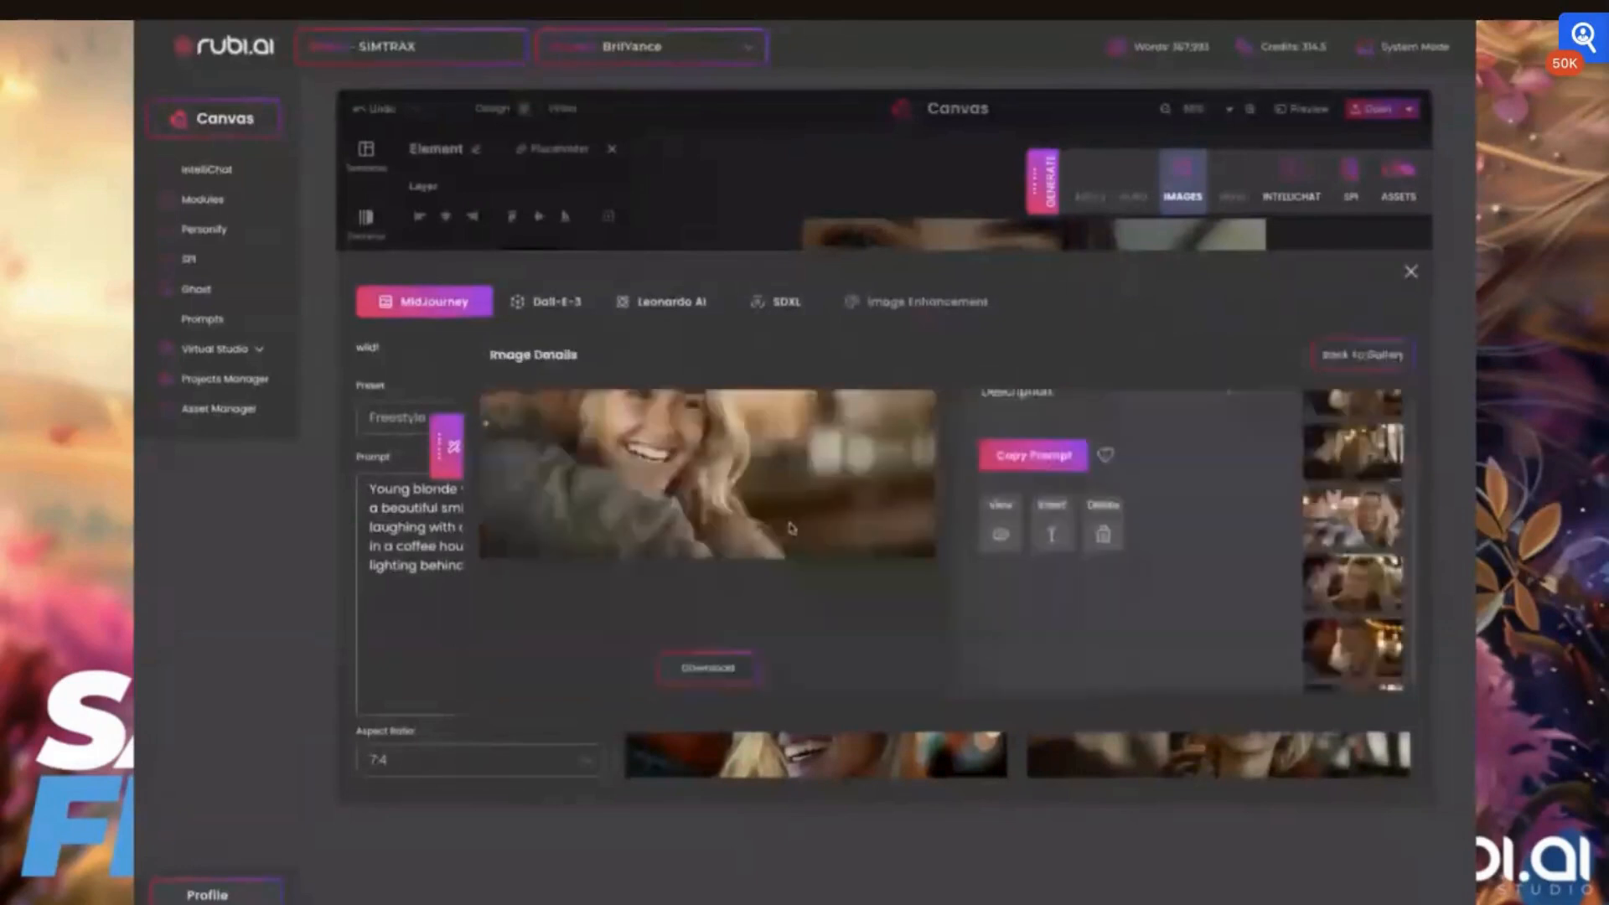
pyautogui.scroll(2, 792, 528)
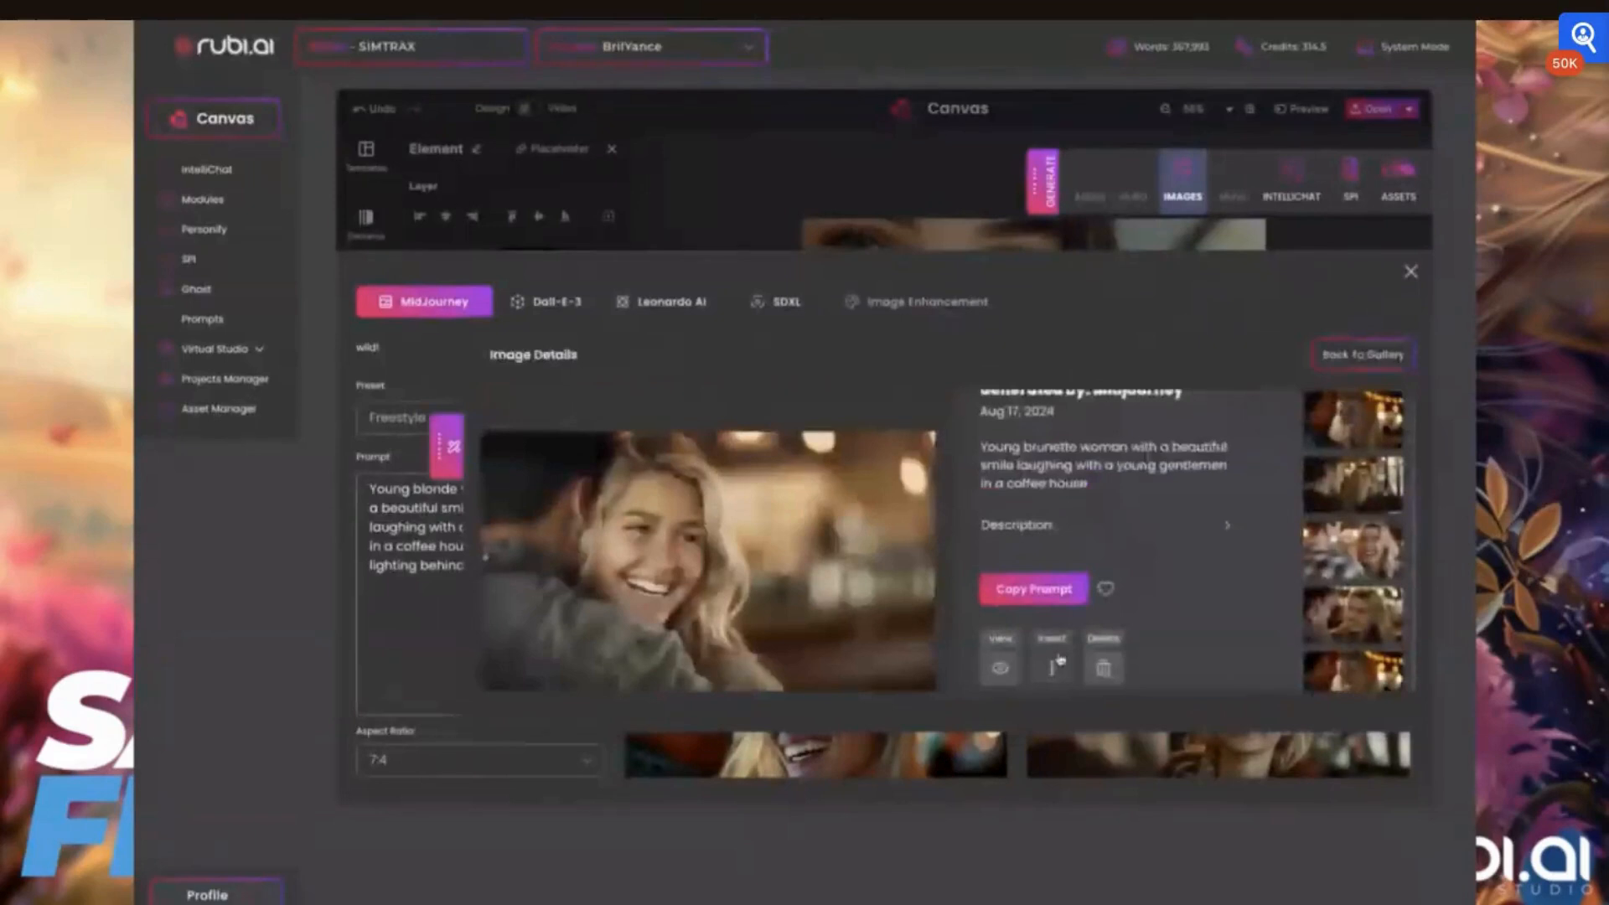
pyautogui.scroll(-1, 1372, 486)
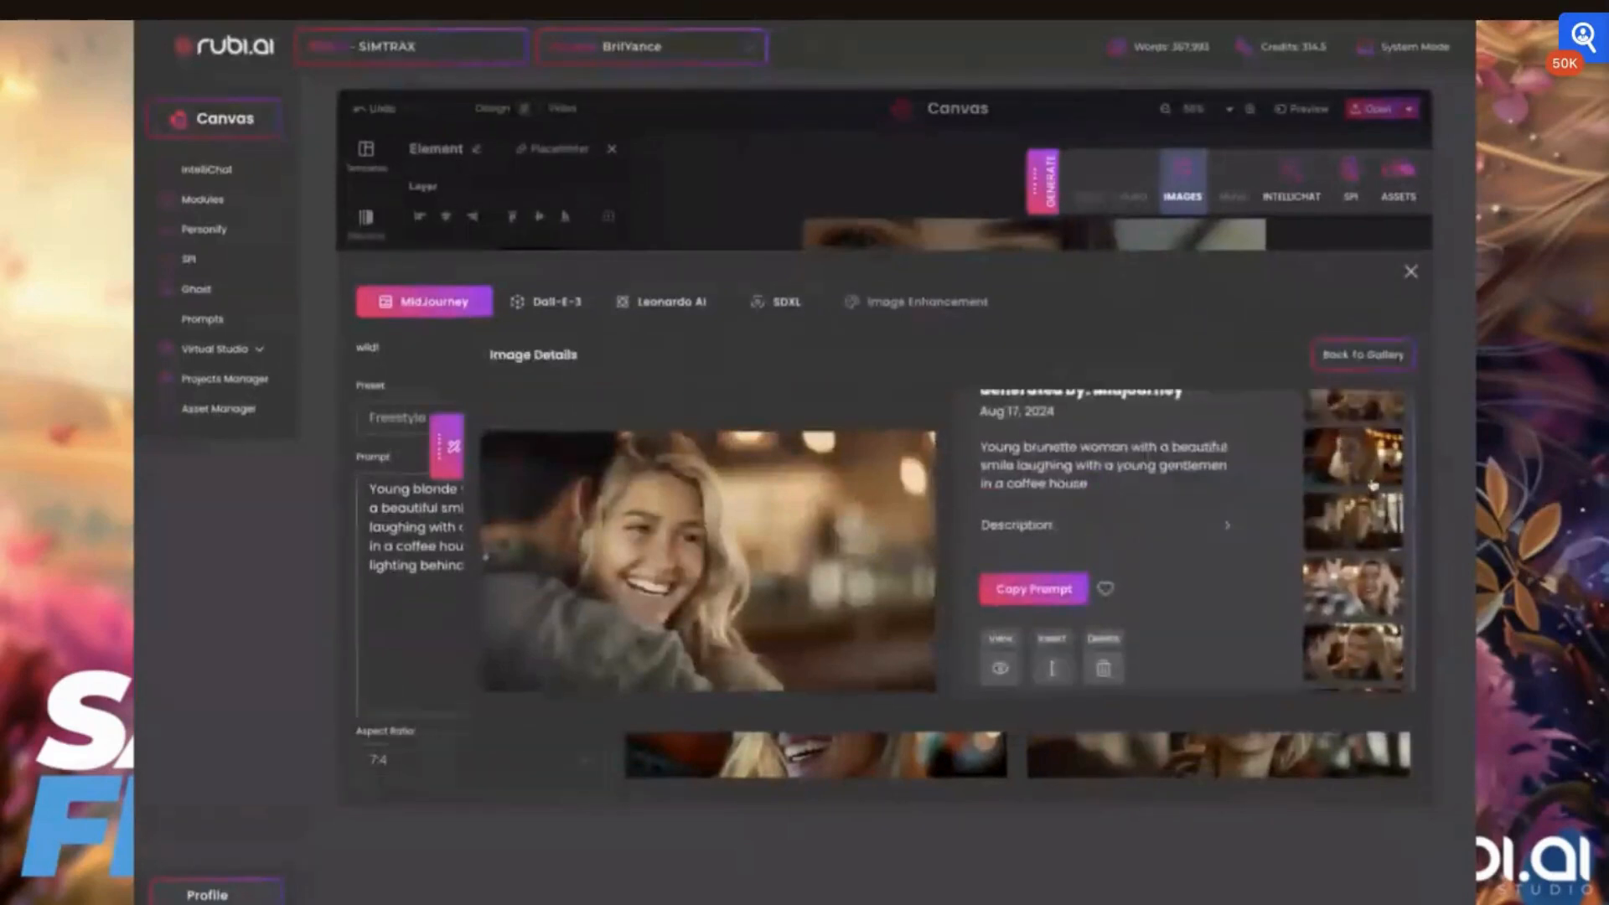
pyautogui.scroll(-3, 1373, 484)
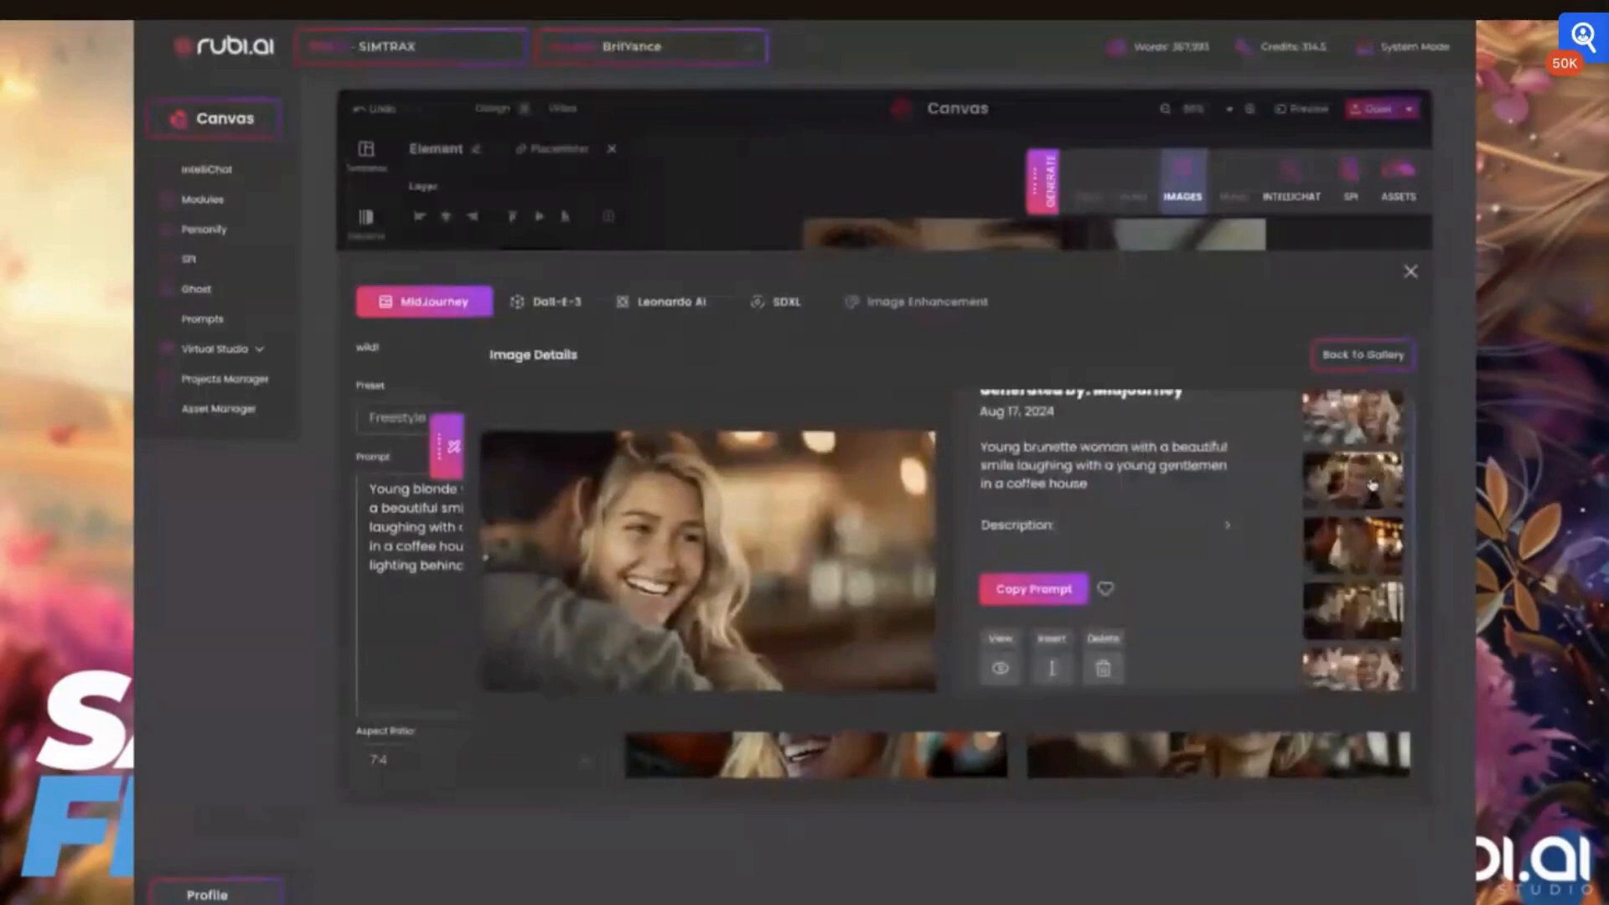
pyautogui.scroll(1, 1372, 484)
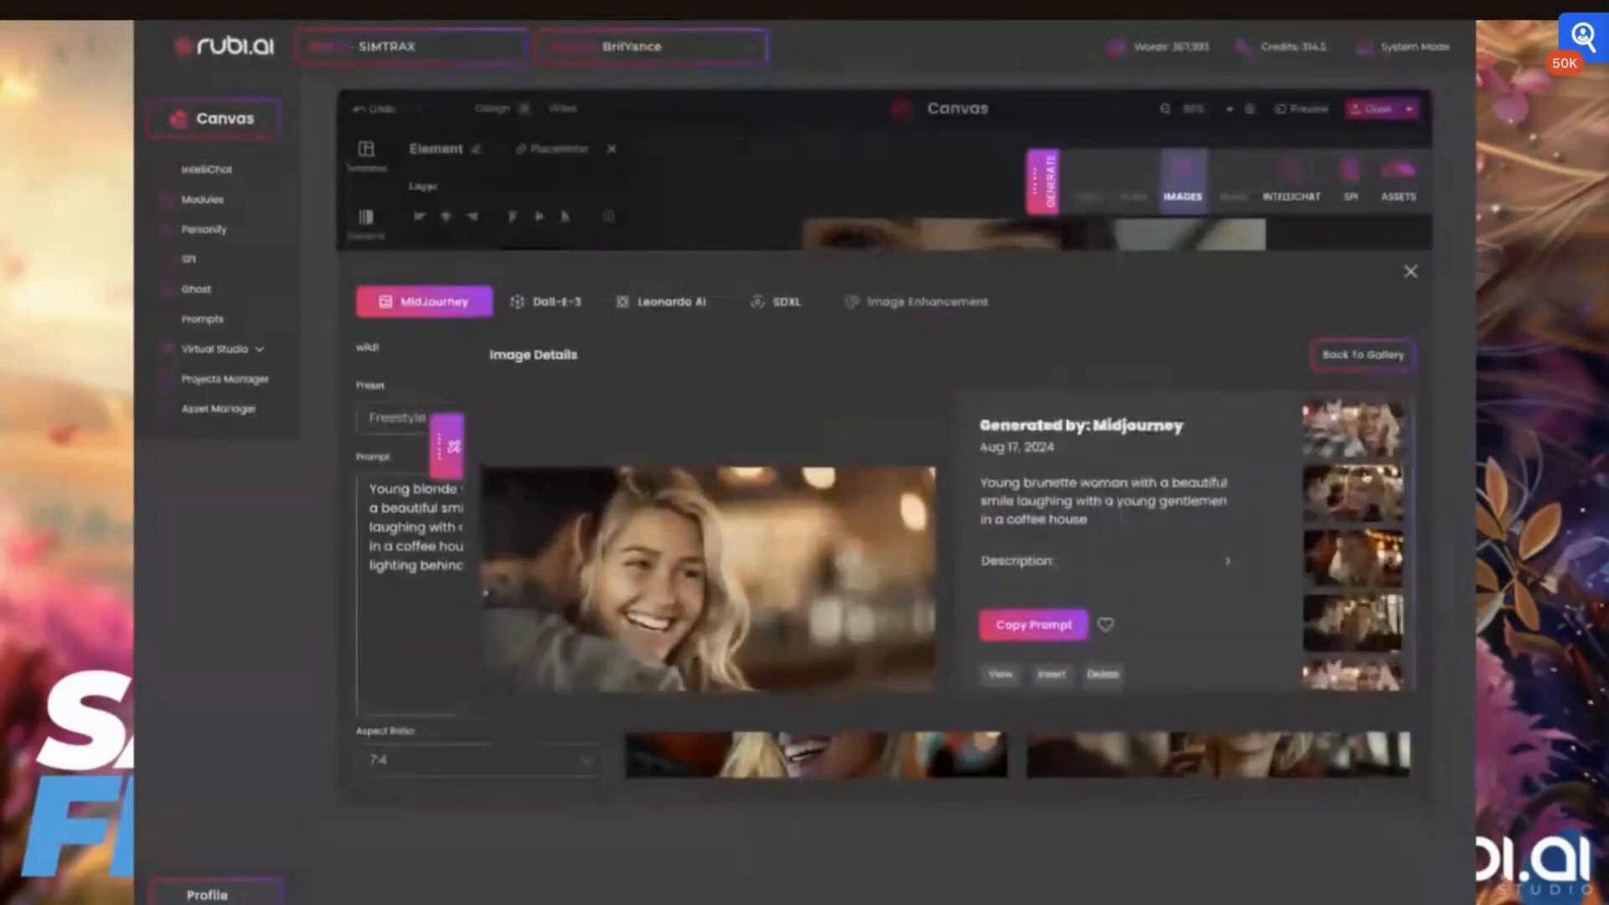
pyautogui.click(1339, 444)
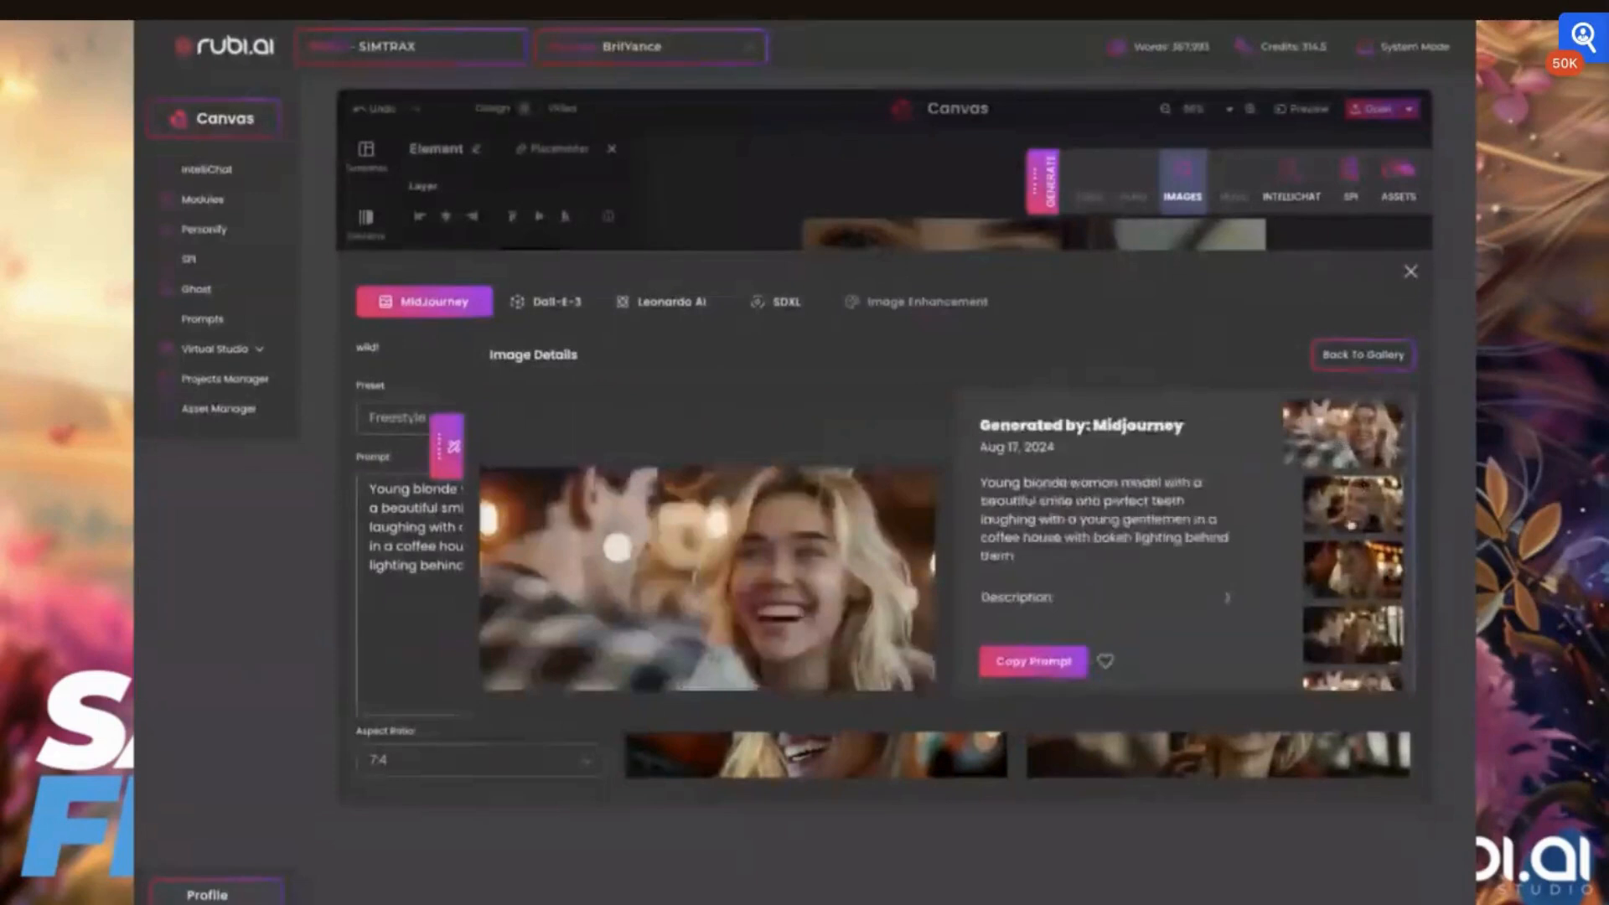
pyautogui.click(1299, 502)
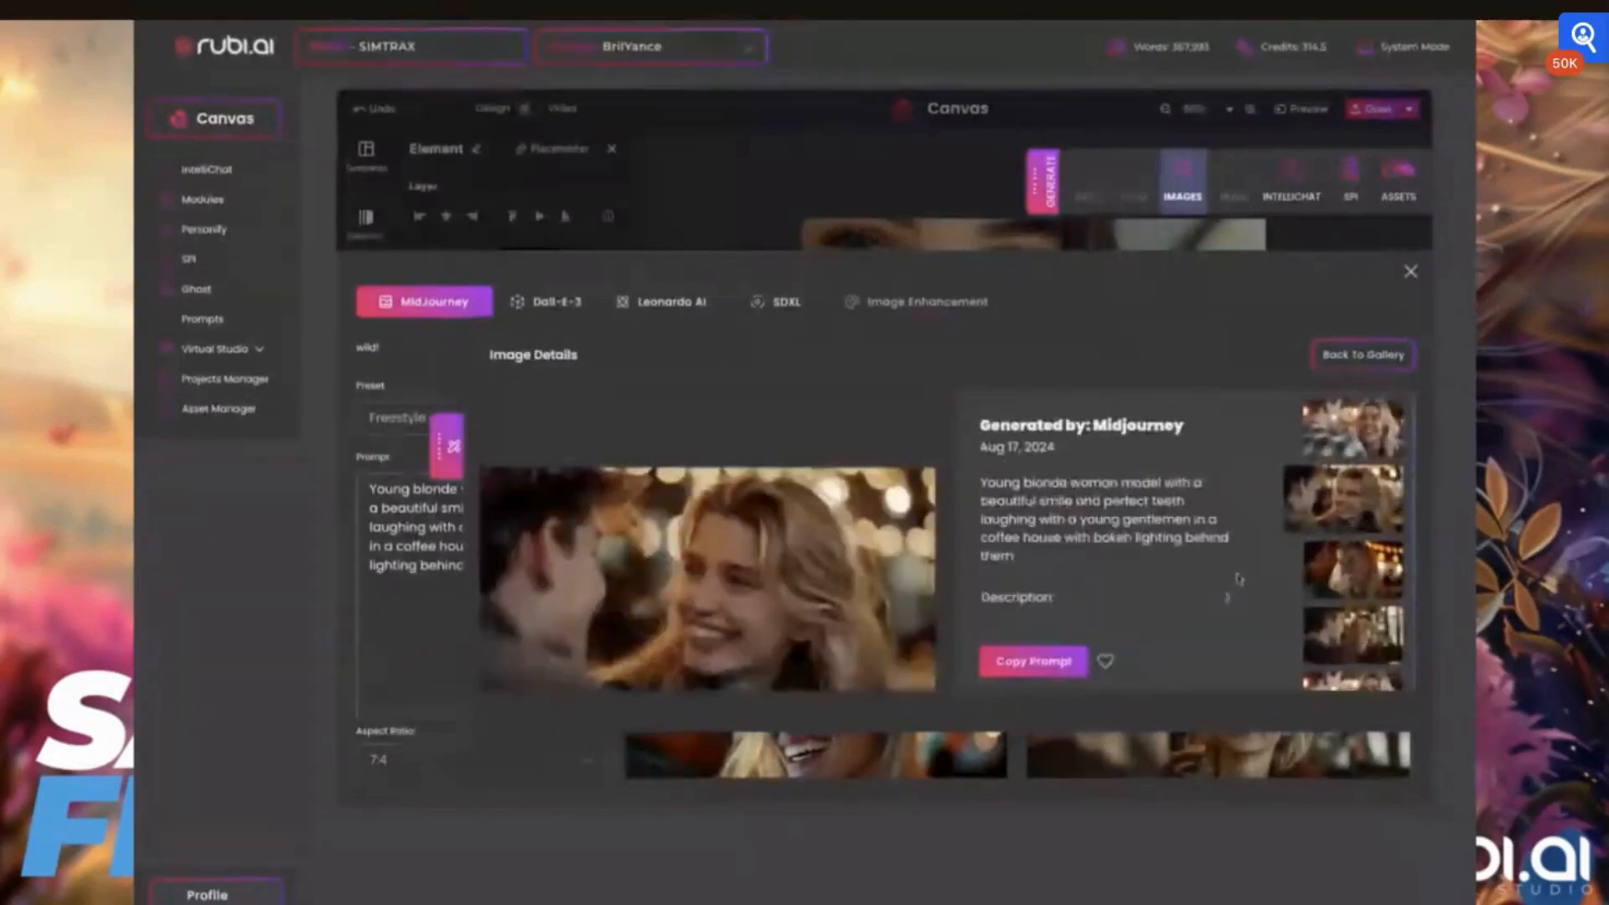
pyautogui.click(1328, 591)
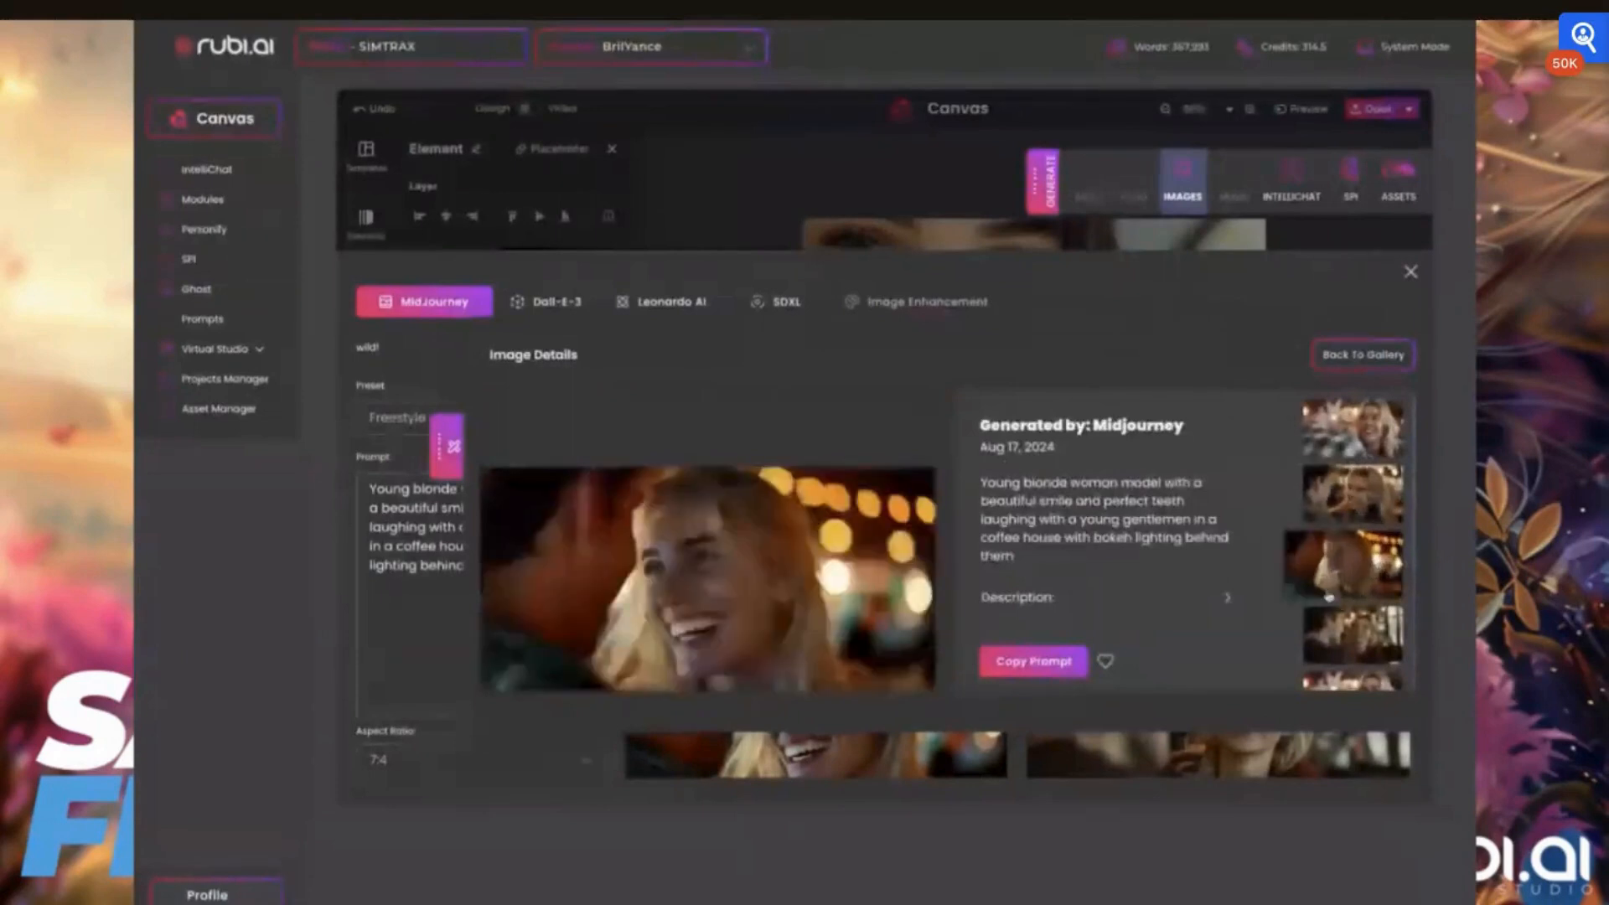
pyautogui.scroll(-1, 1341, 603)
pyautogui.click(1355, 610)
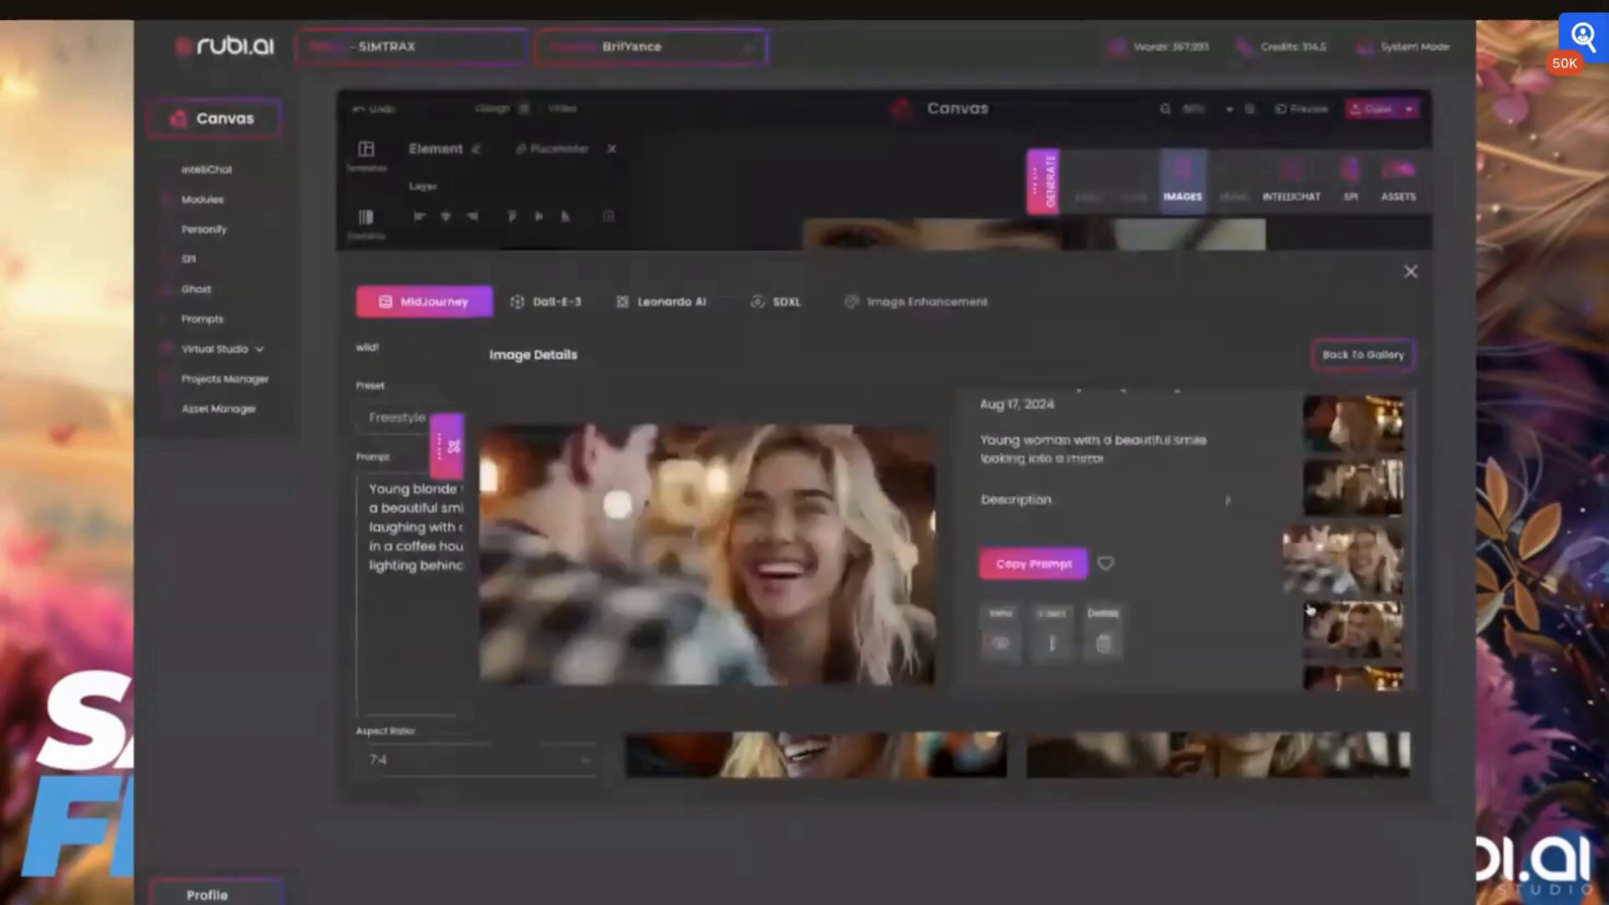
# Insert the generated image of the laughing blonde woman in front of orange bokeh lights into the assets and return to the canvas
pyautogui.click(1360, 528)
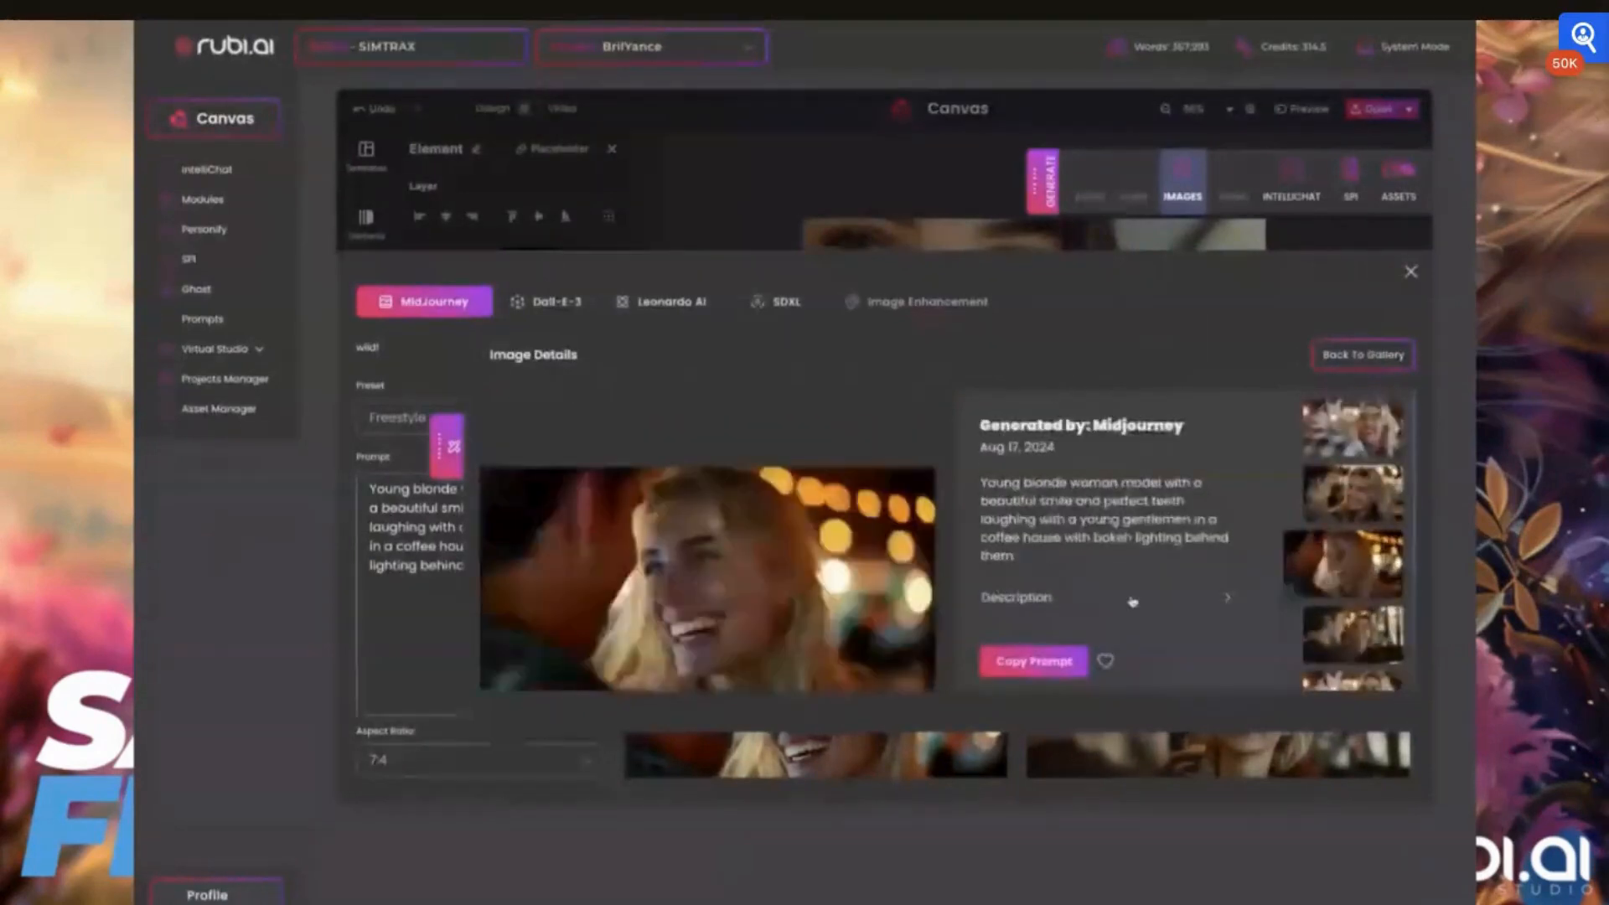
pyautogui.scroll(-2, 1132, 601)
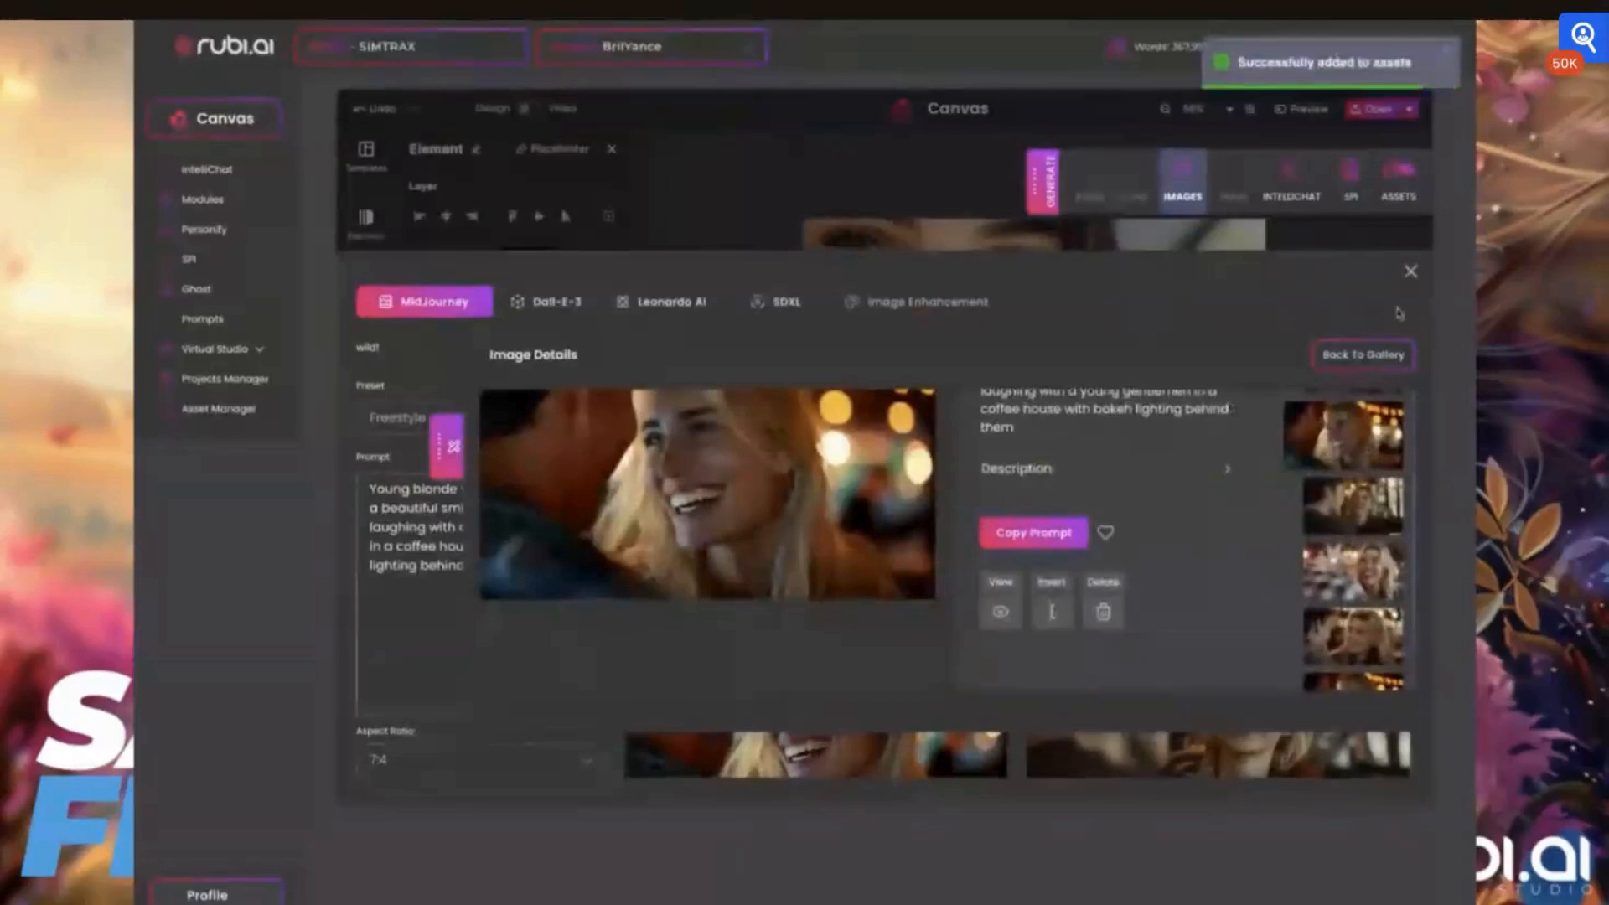
pyautogui.click(1410, 271)
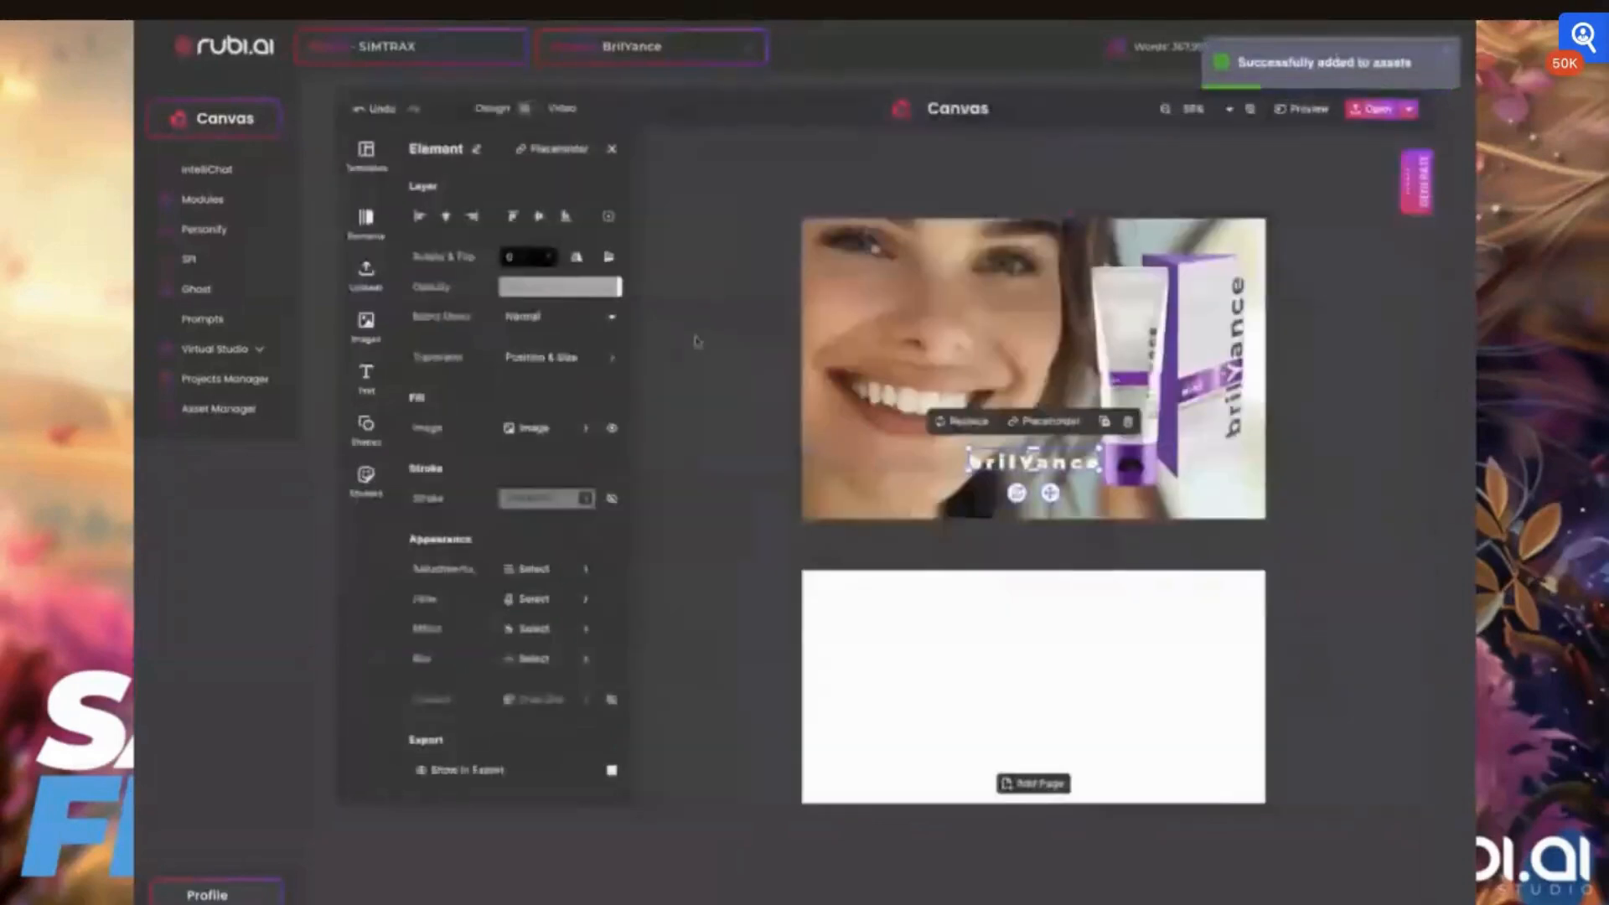
# Move the brilYance wordmark off the first page onto the empty workspace beside it
pyautogui.click(1413, 191)
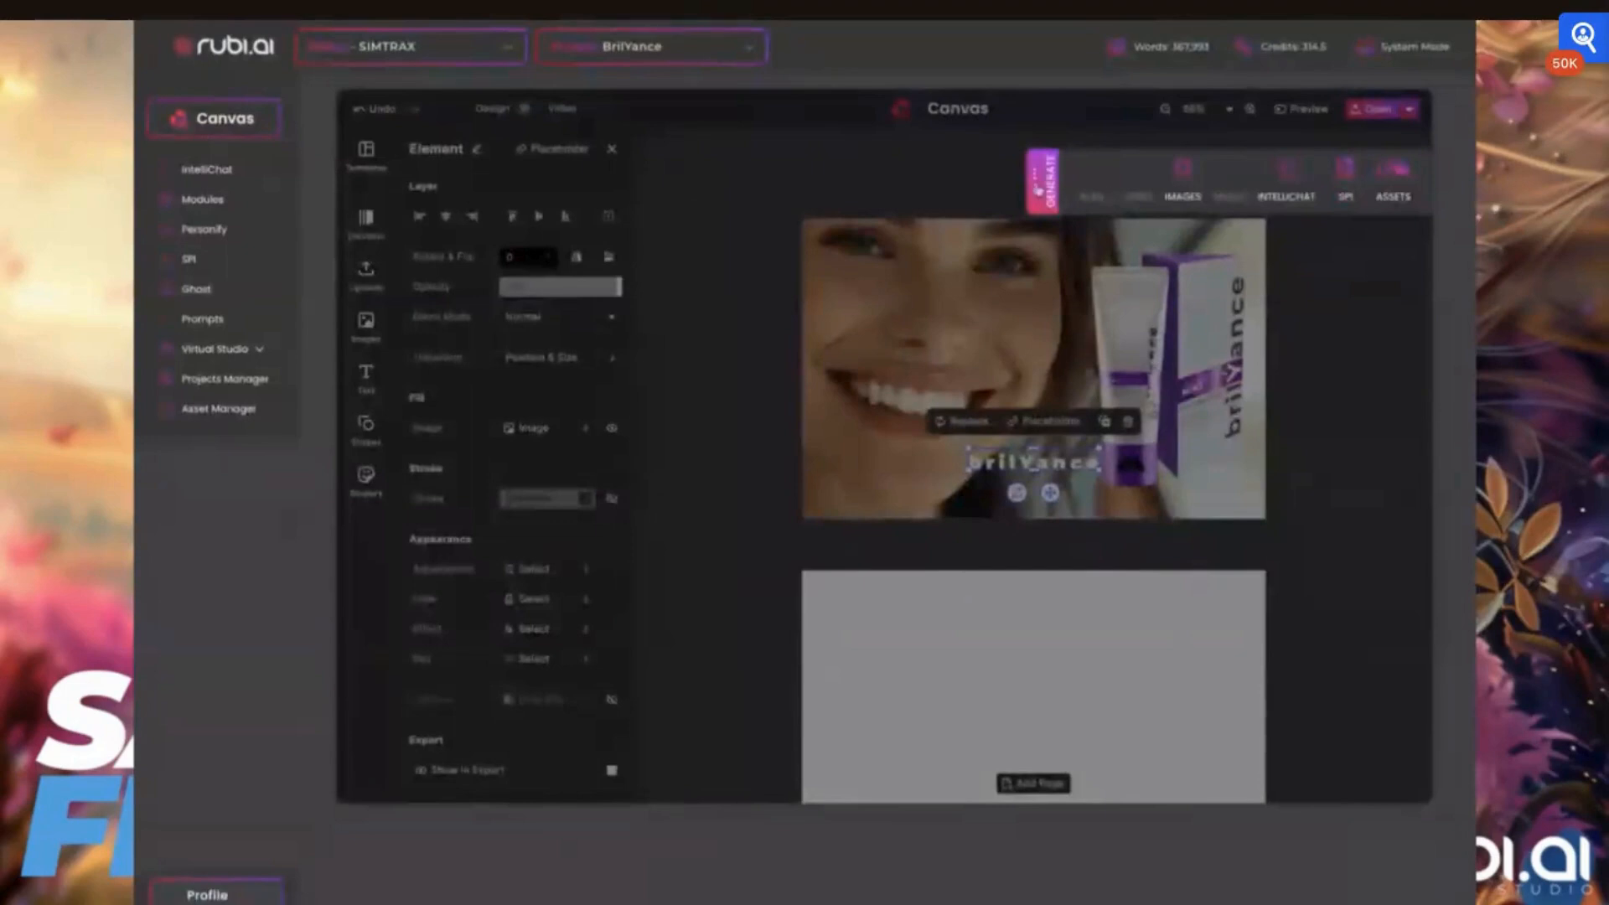
pyautogui.click(1039, 189)
pyautogui.moveTo(1027, 462); pyautogui.dragTo(731, 543)
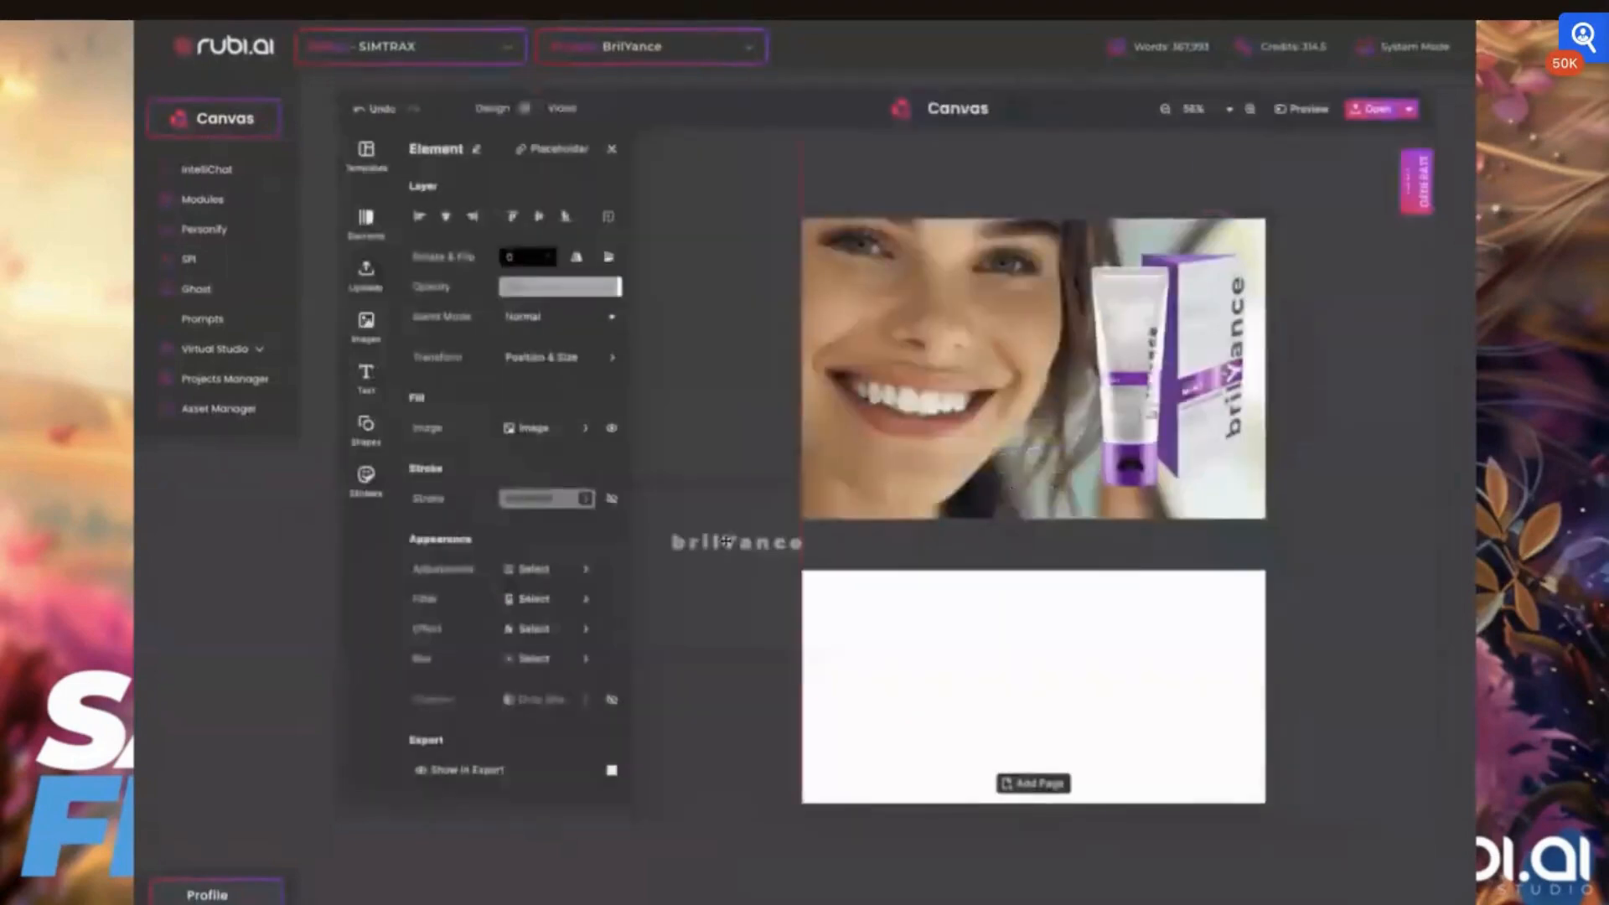
# Replace the portrait on the first page with the uploaded image of the laughing blonde woman with bokeh lights and flip it horizontally
pyautogui.click(366, 325)
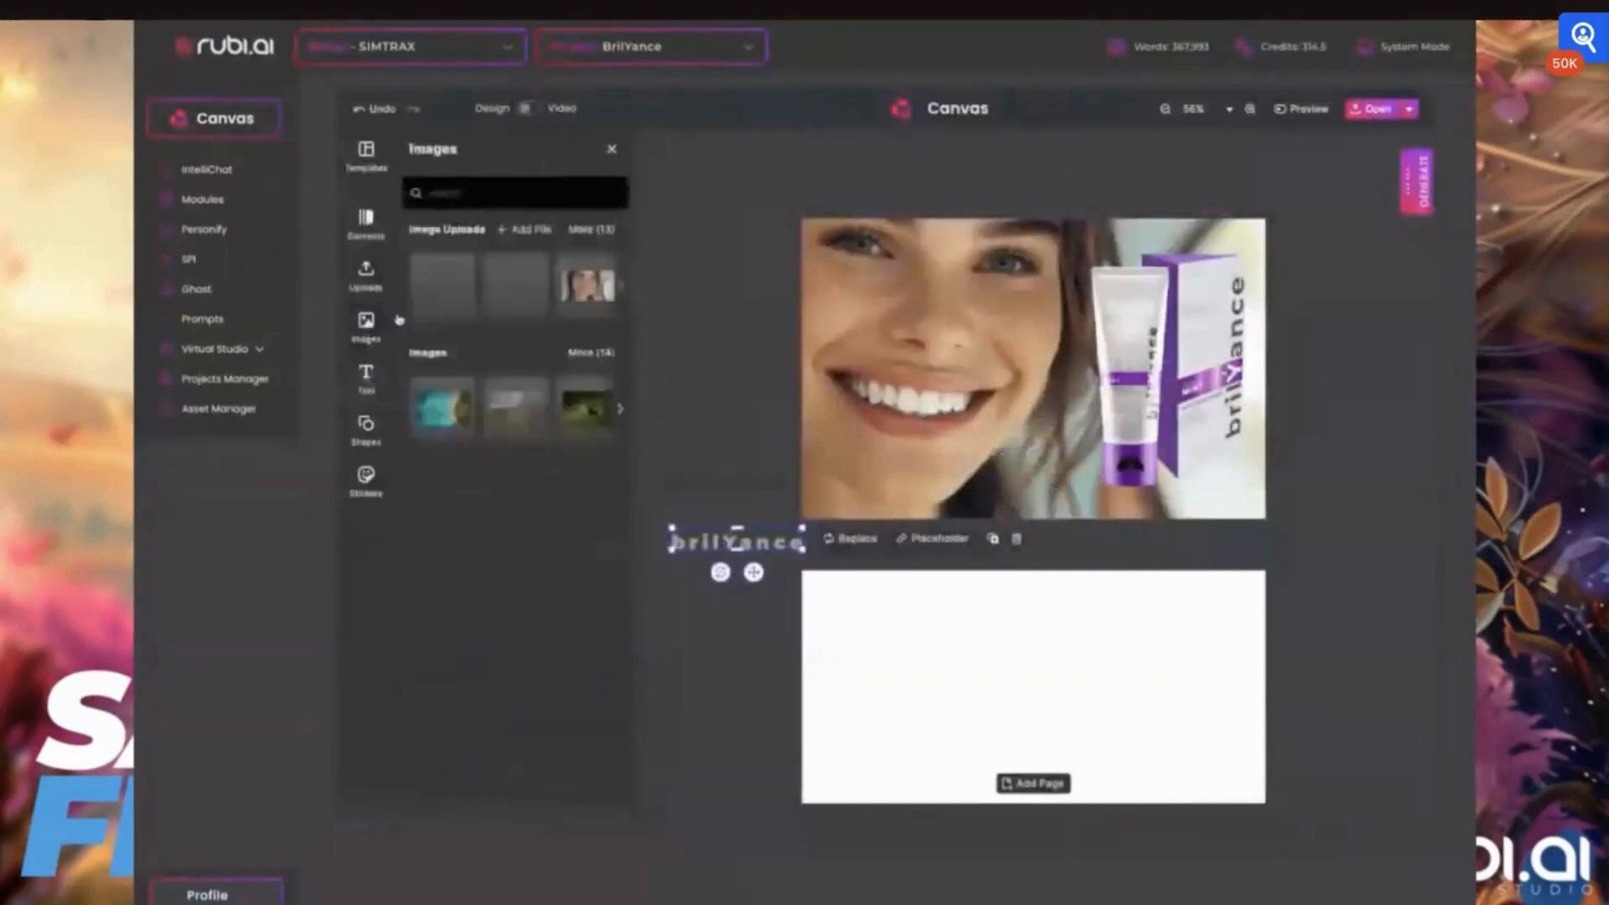
pyautogui.click(590, 229)
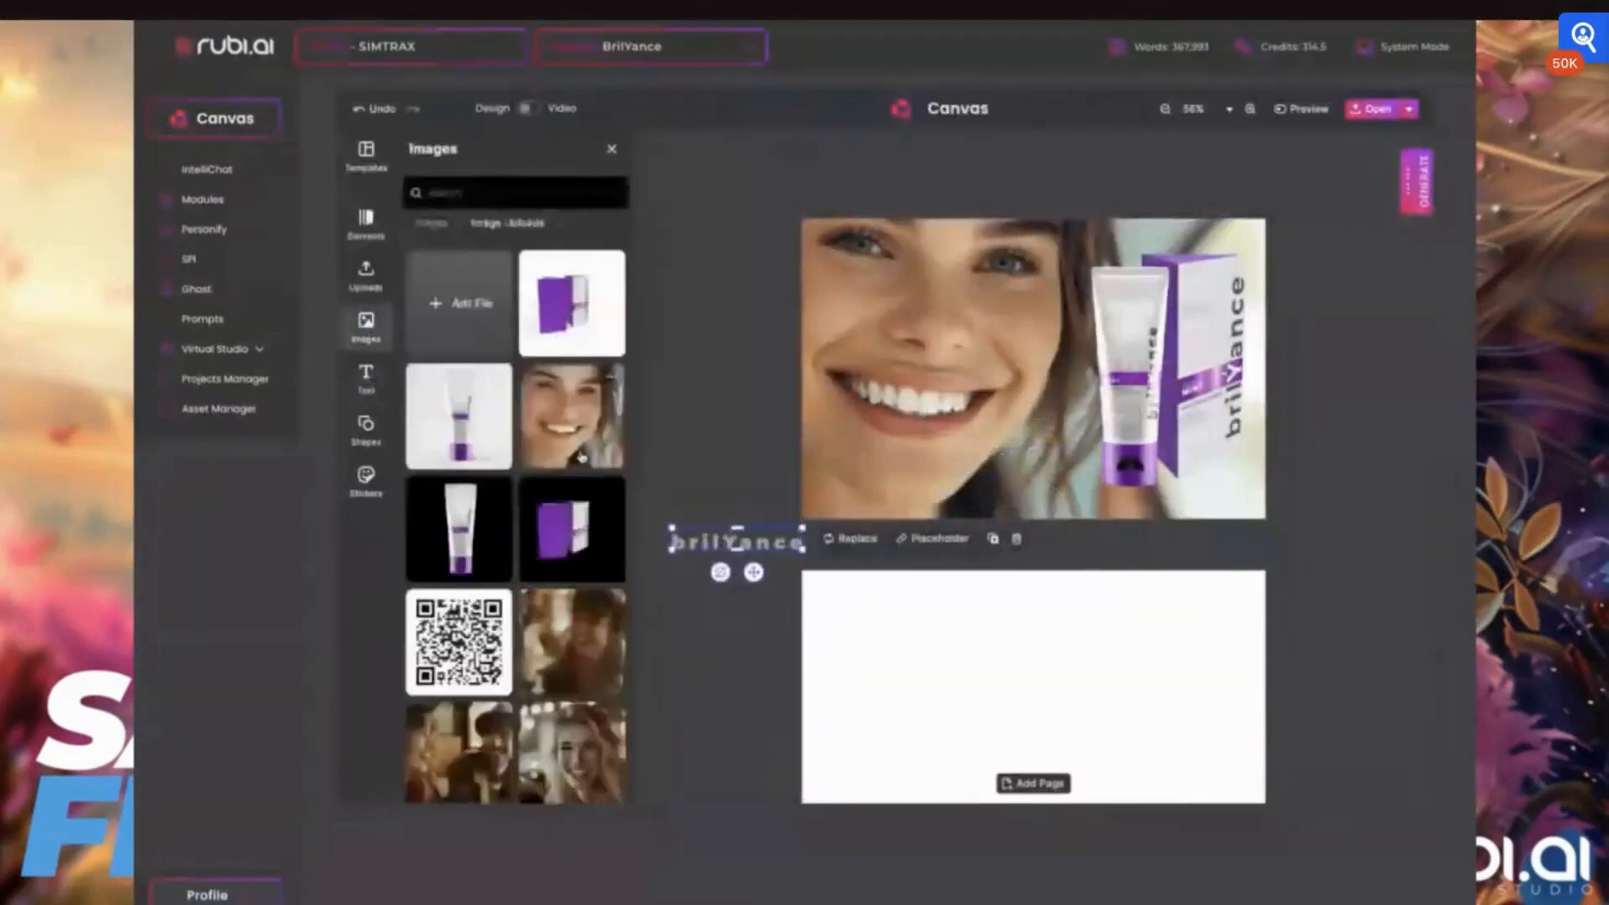
pyautogui.scroll(-3, 586, 586)
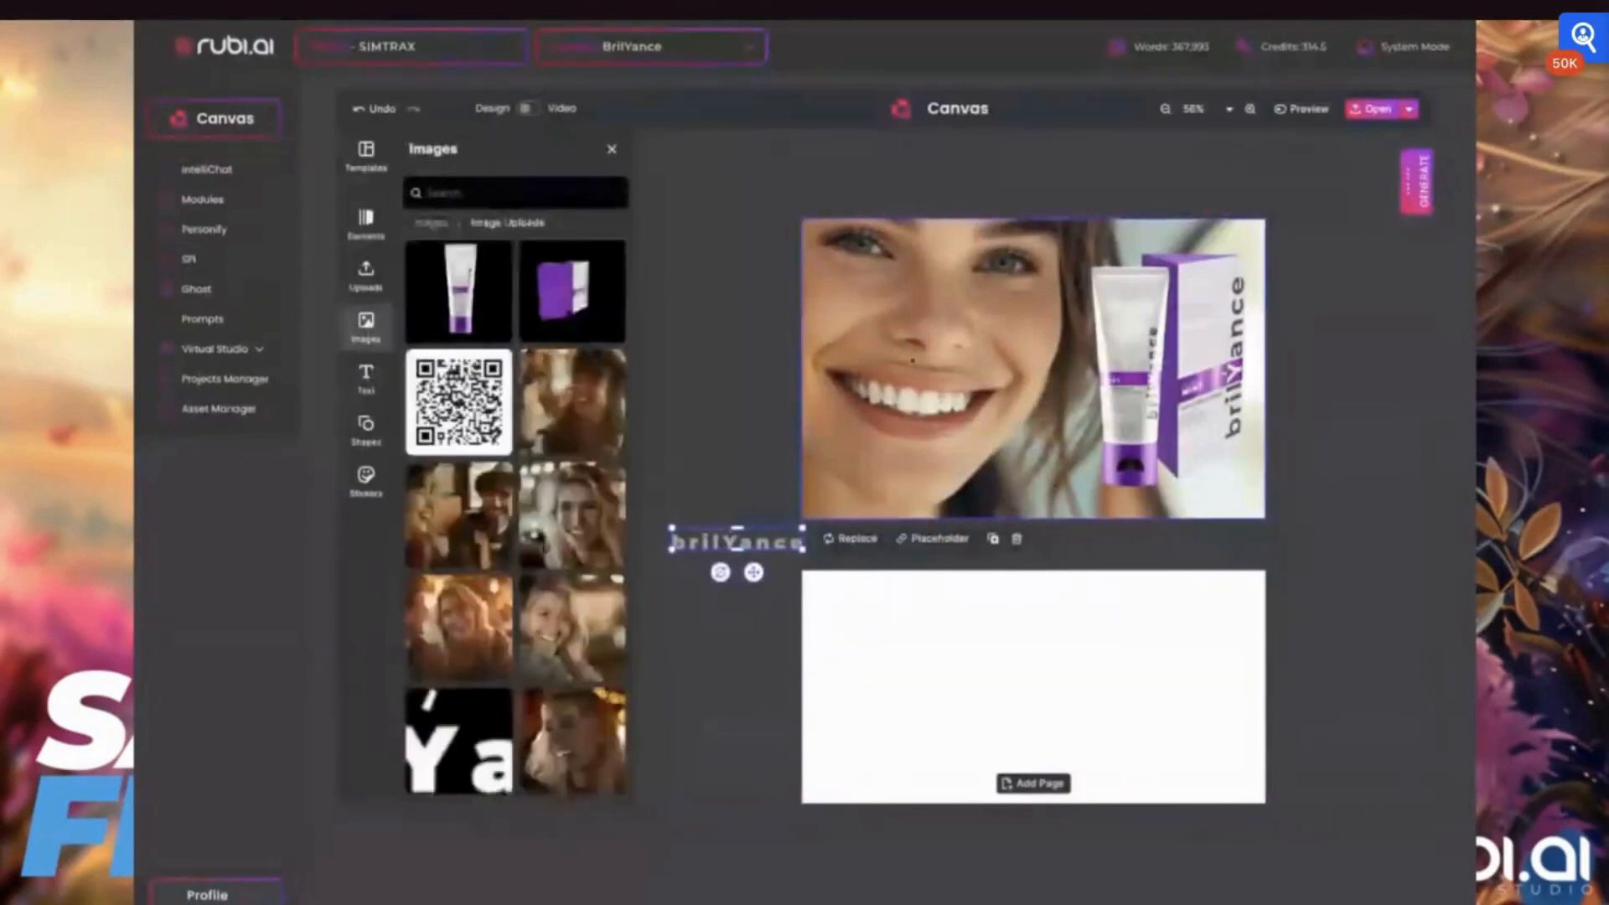
pyautogui.click(912, 360)
pyautogui.click(962, 192)
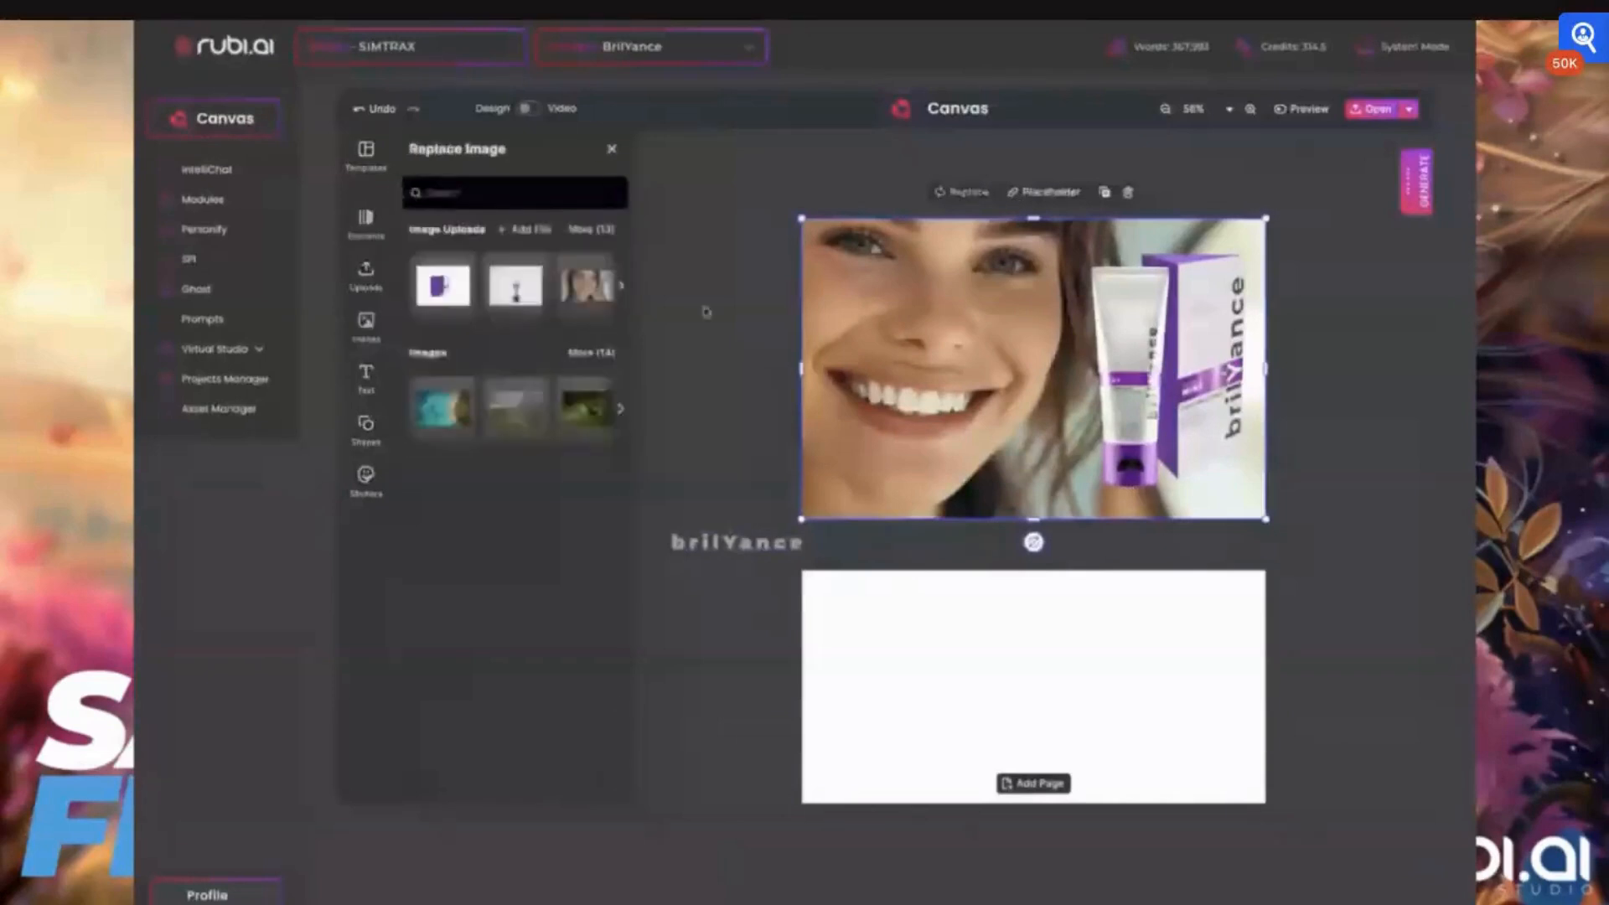
pyautogui.click(586, 230)
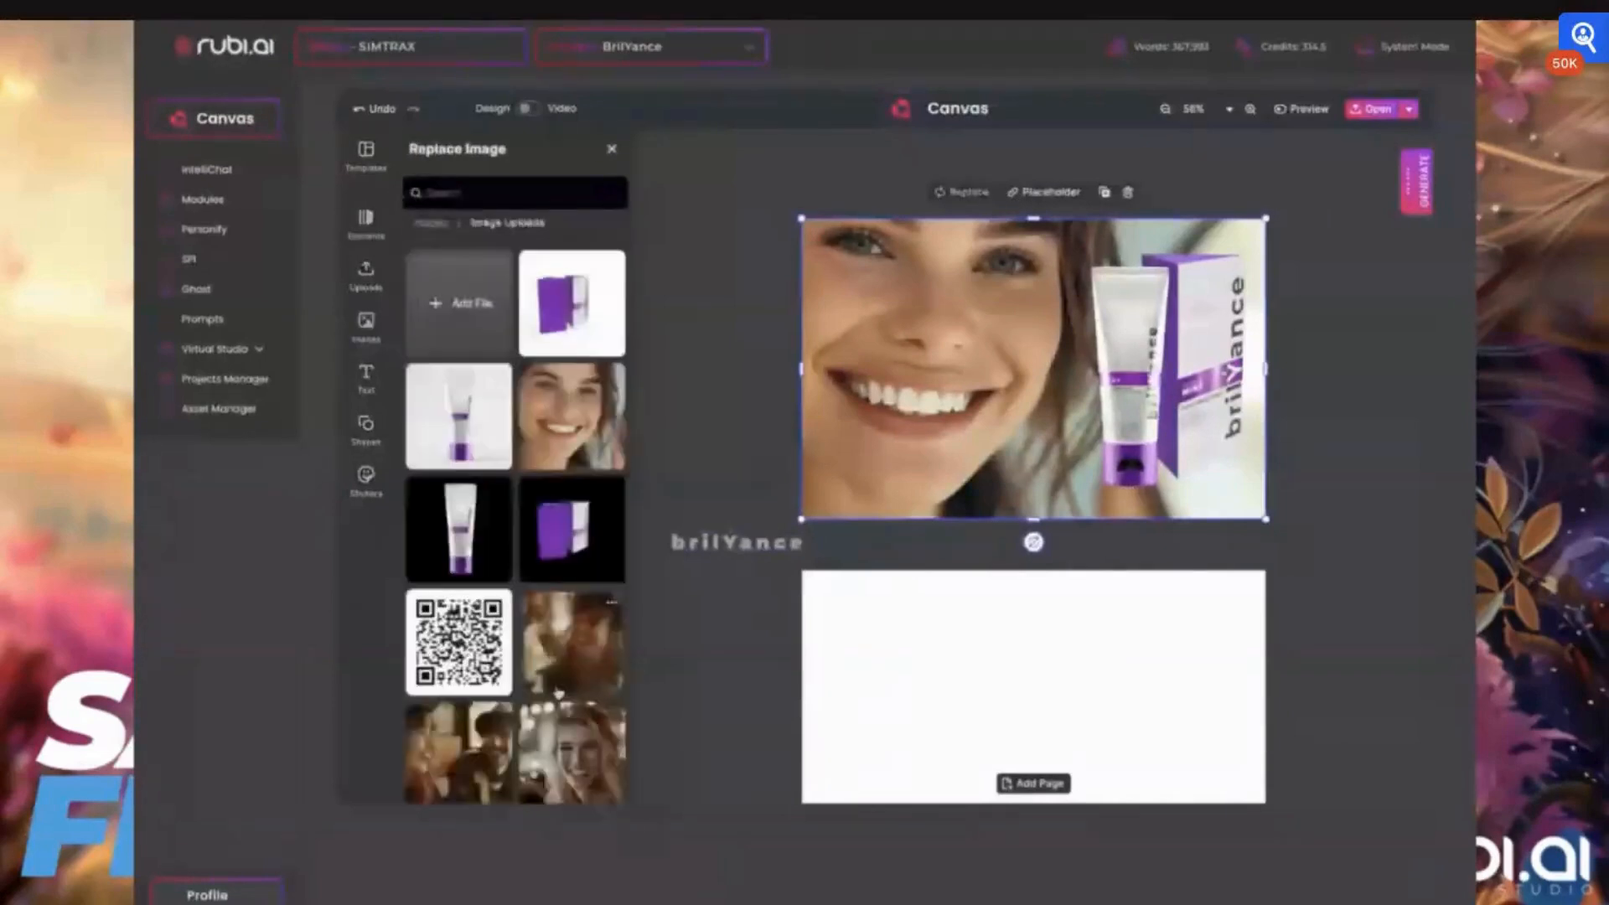
pyautogui.scroll(-3, 559, 694)
pyautogui.click(579, 743)
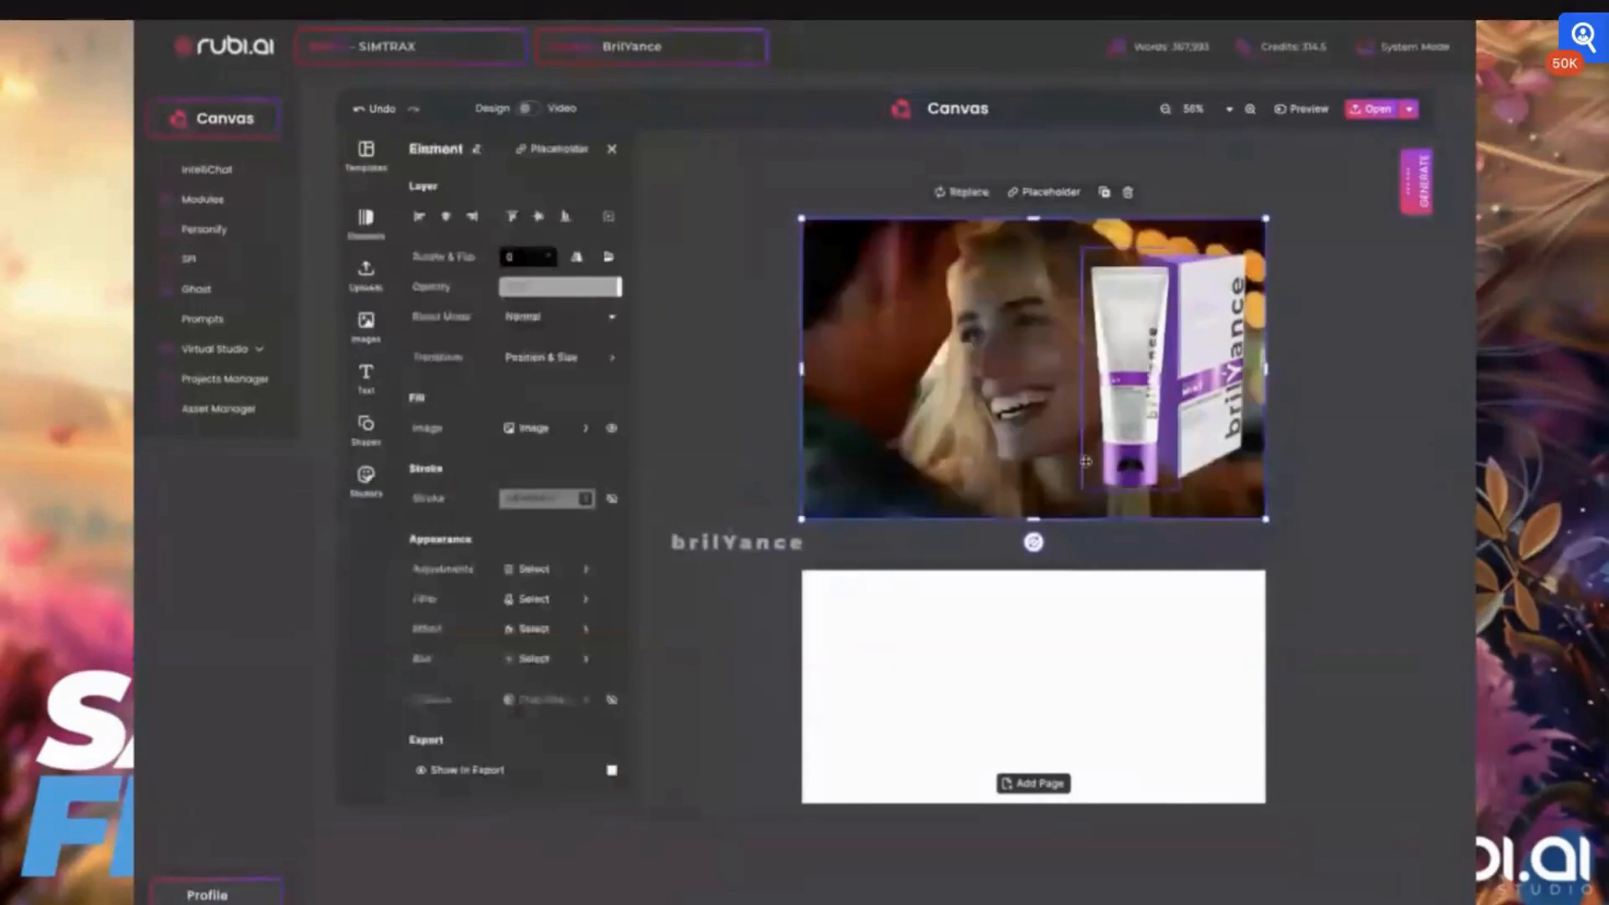
pyautogui.click(576, 261)
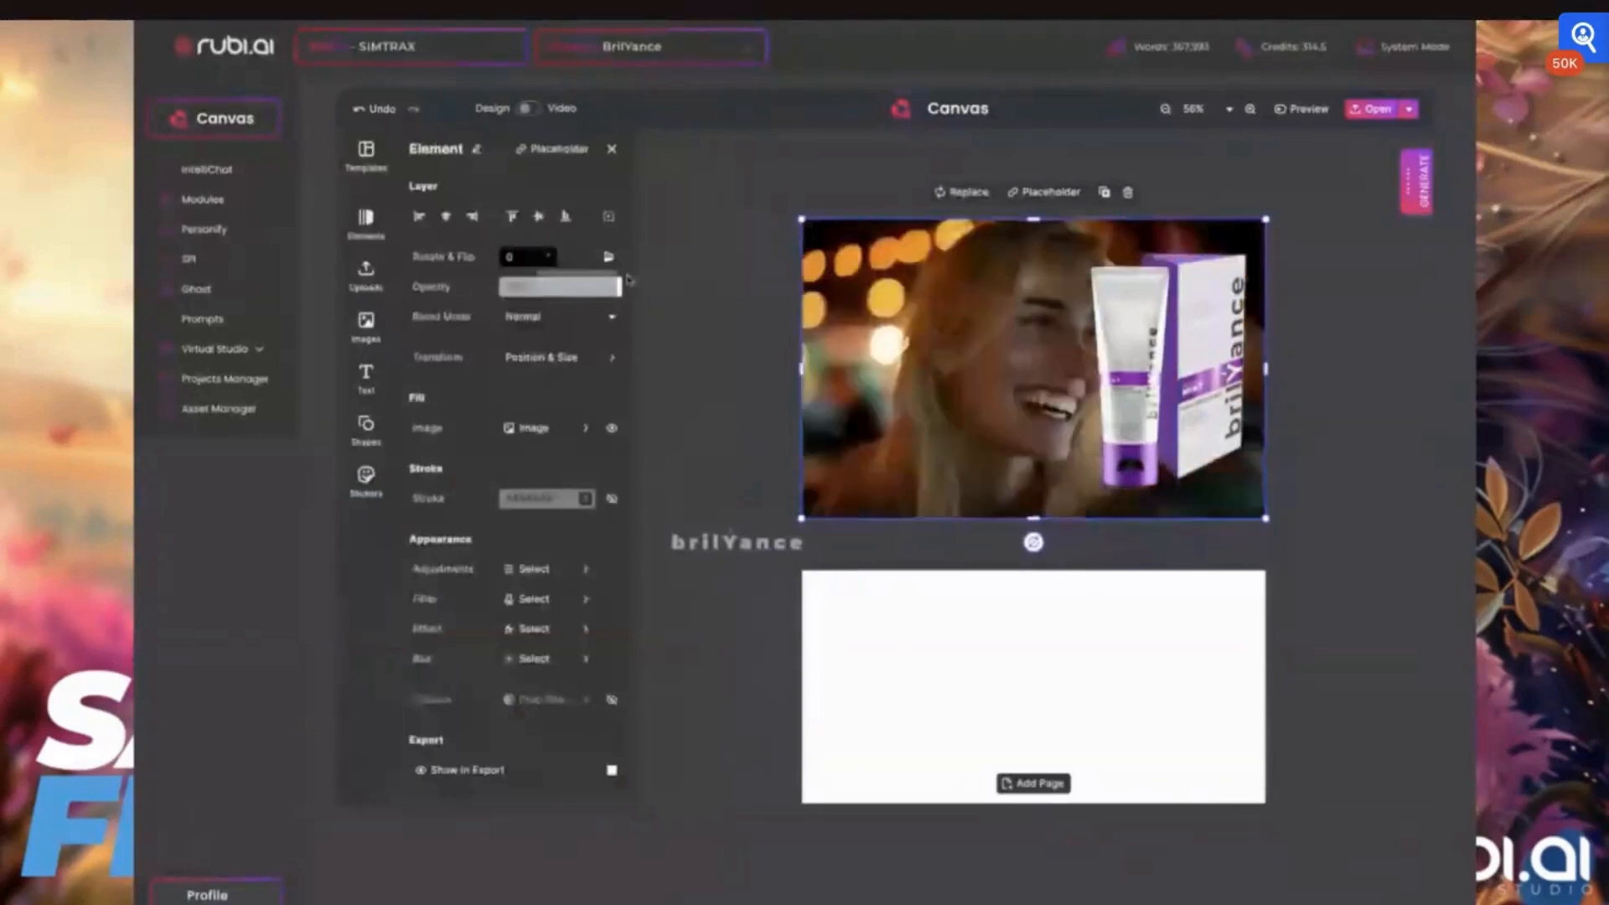
# Reposition the blonde woman's photo and widen and trim it so it fills the first page behind the products
pyautogui.moveTo(988, 374); pyautogui.dragTo(877, 374)
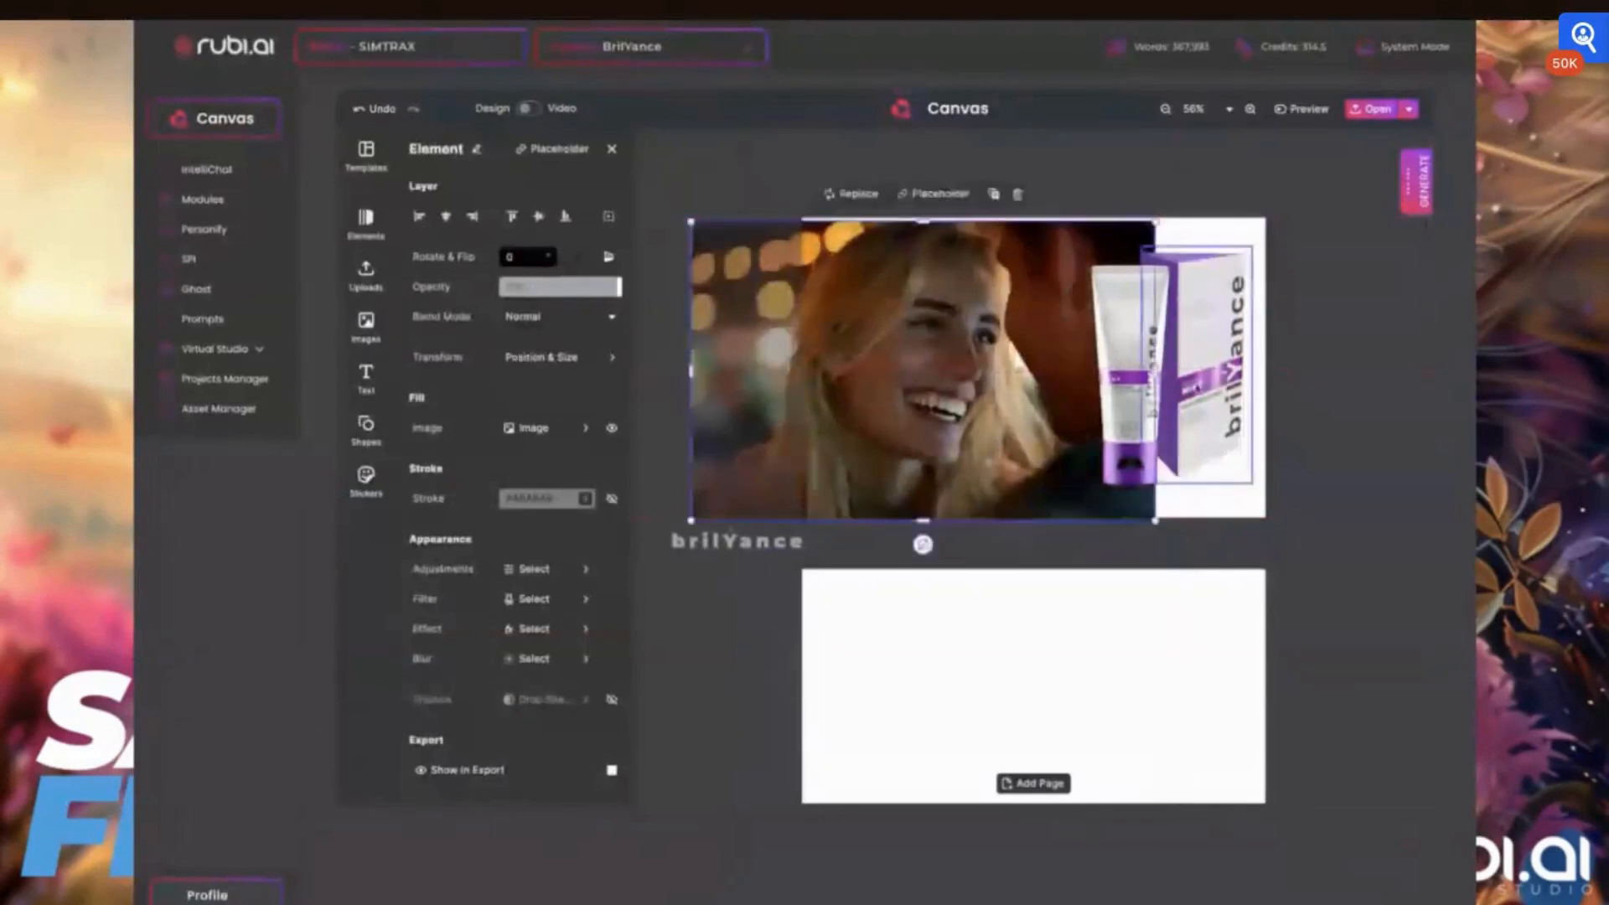
pyautogui.moveTo(1156, 371); pyautogui.dragTo(1267, 371)
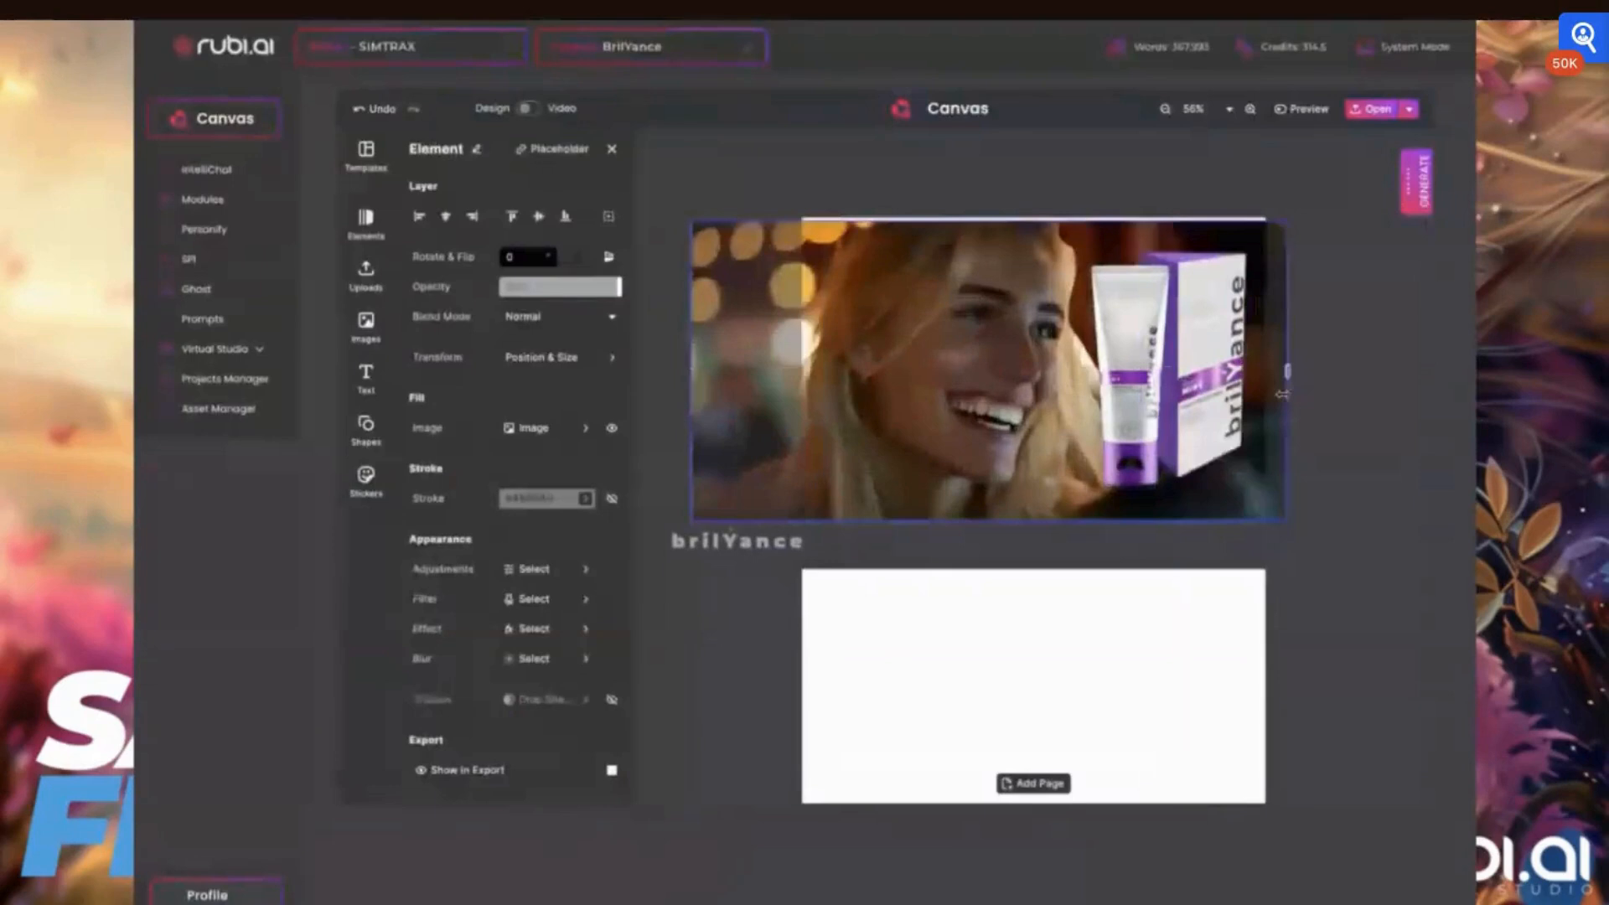
pyautogui.moveTo(926, 324); pyautogui.dragTo(926, 323)
pyautogui.moveTo(692, 368); pyautogui.dragTo(837, 365)
pyautogui.click(737, 344)
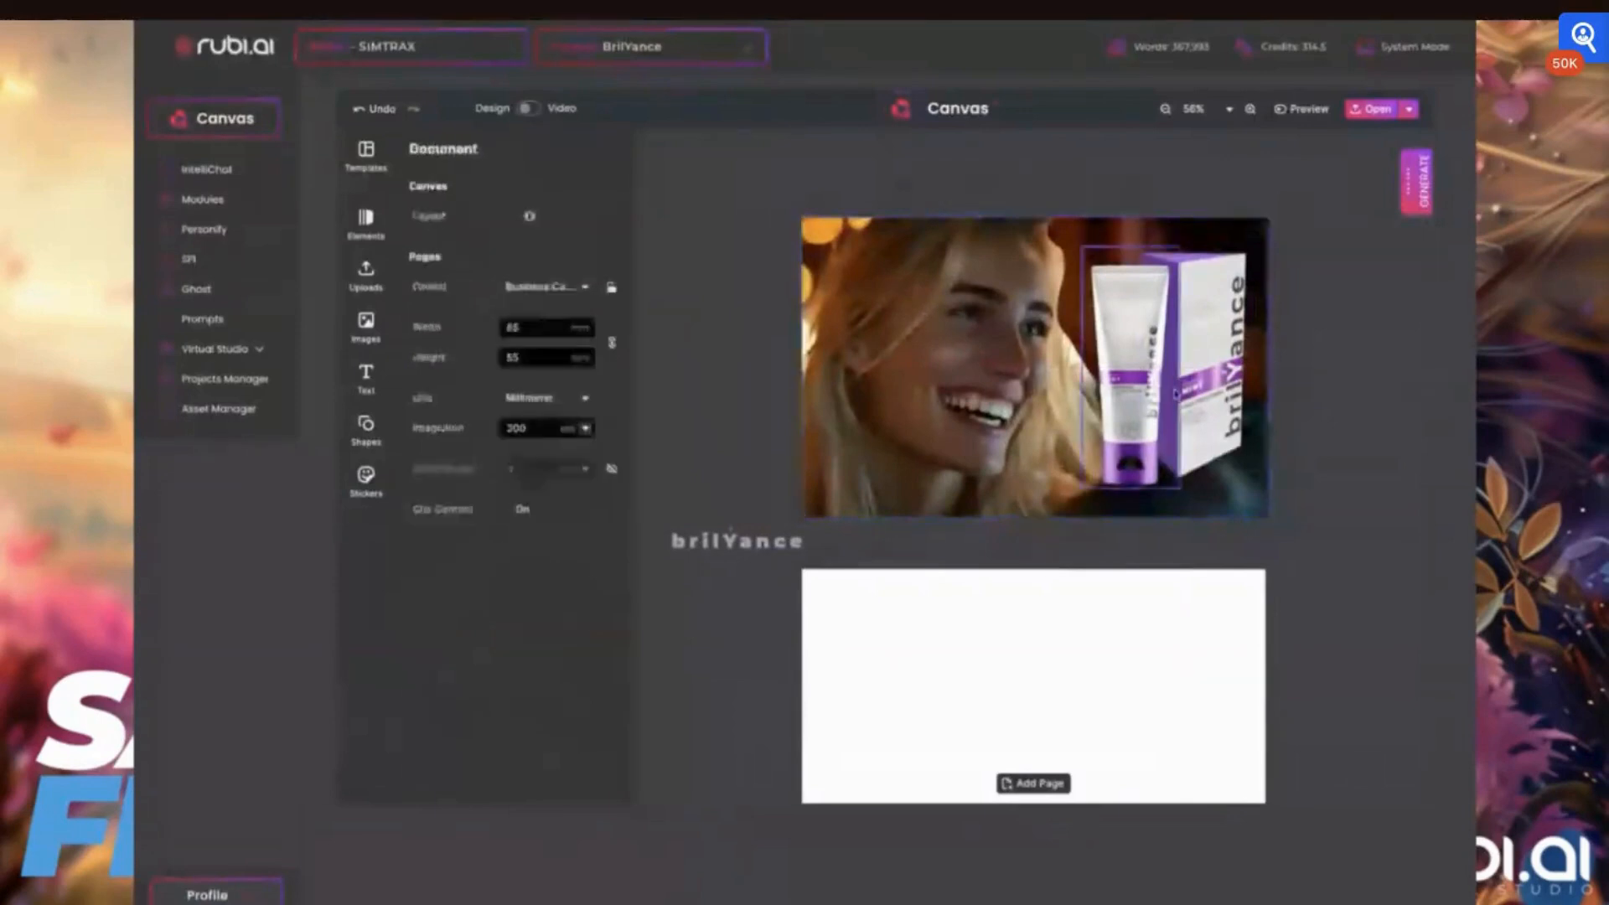
# Scale the product tube and box down together and place them in the lower right of the first page
pyautogui.click(1137, 399)
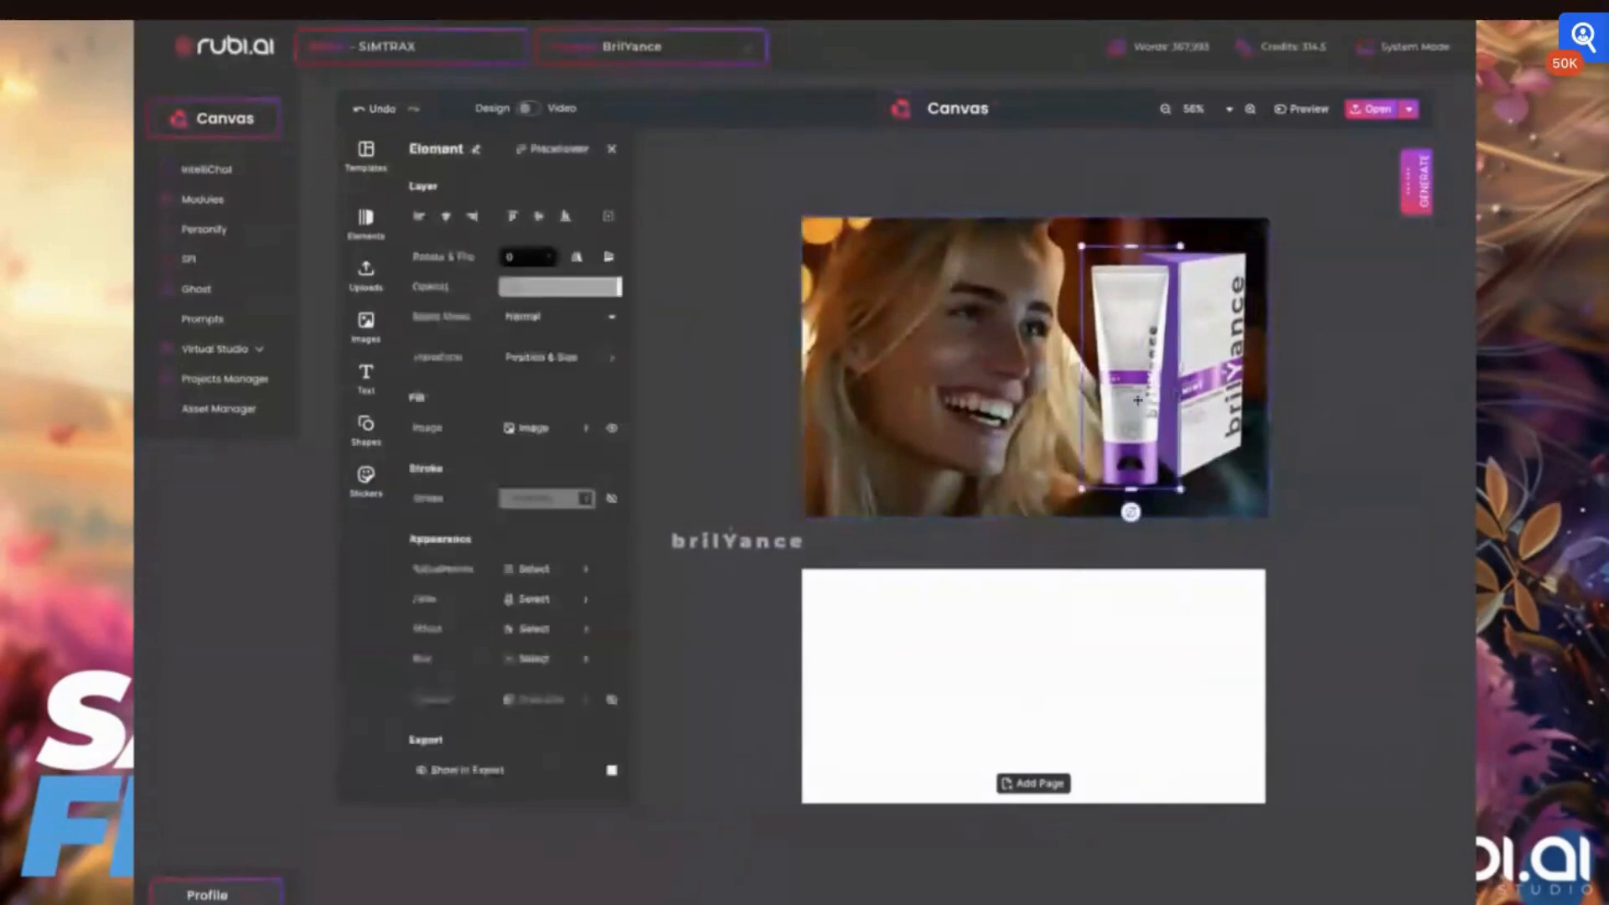
pyautogui.moveTo(1252, 246); pyautogui.dragTo(1269, 218)
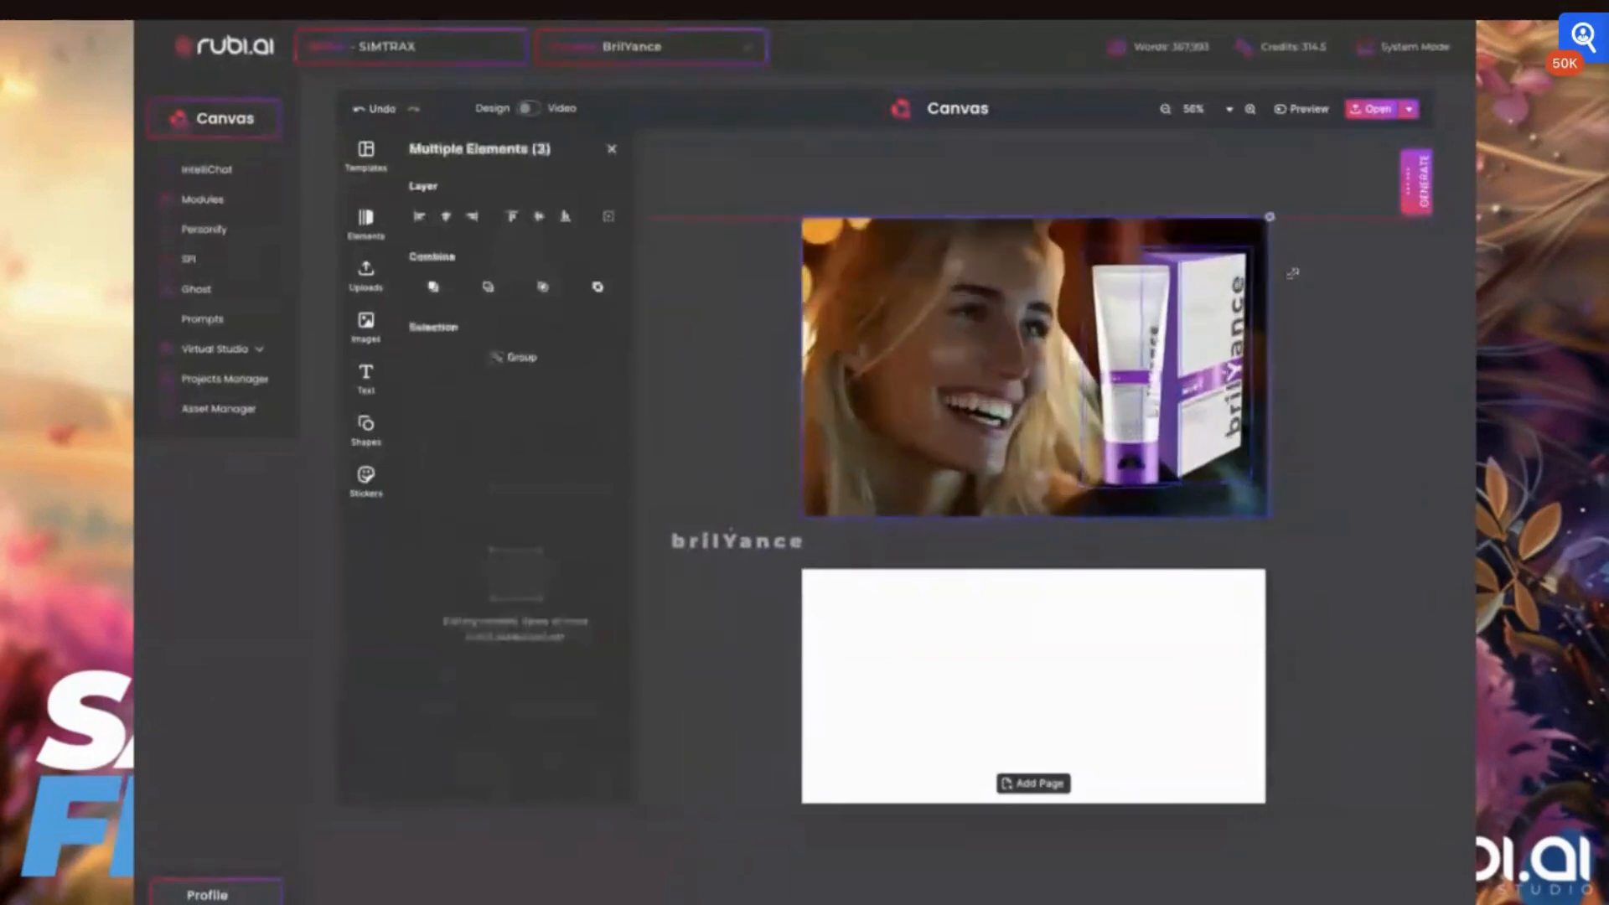
pyautogui.click(1248, 285)
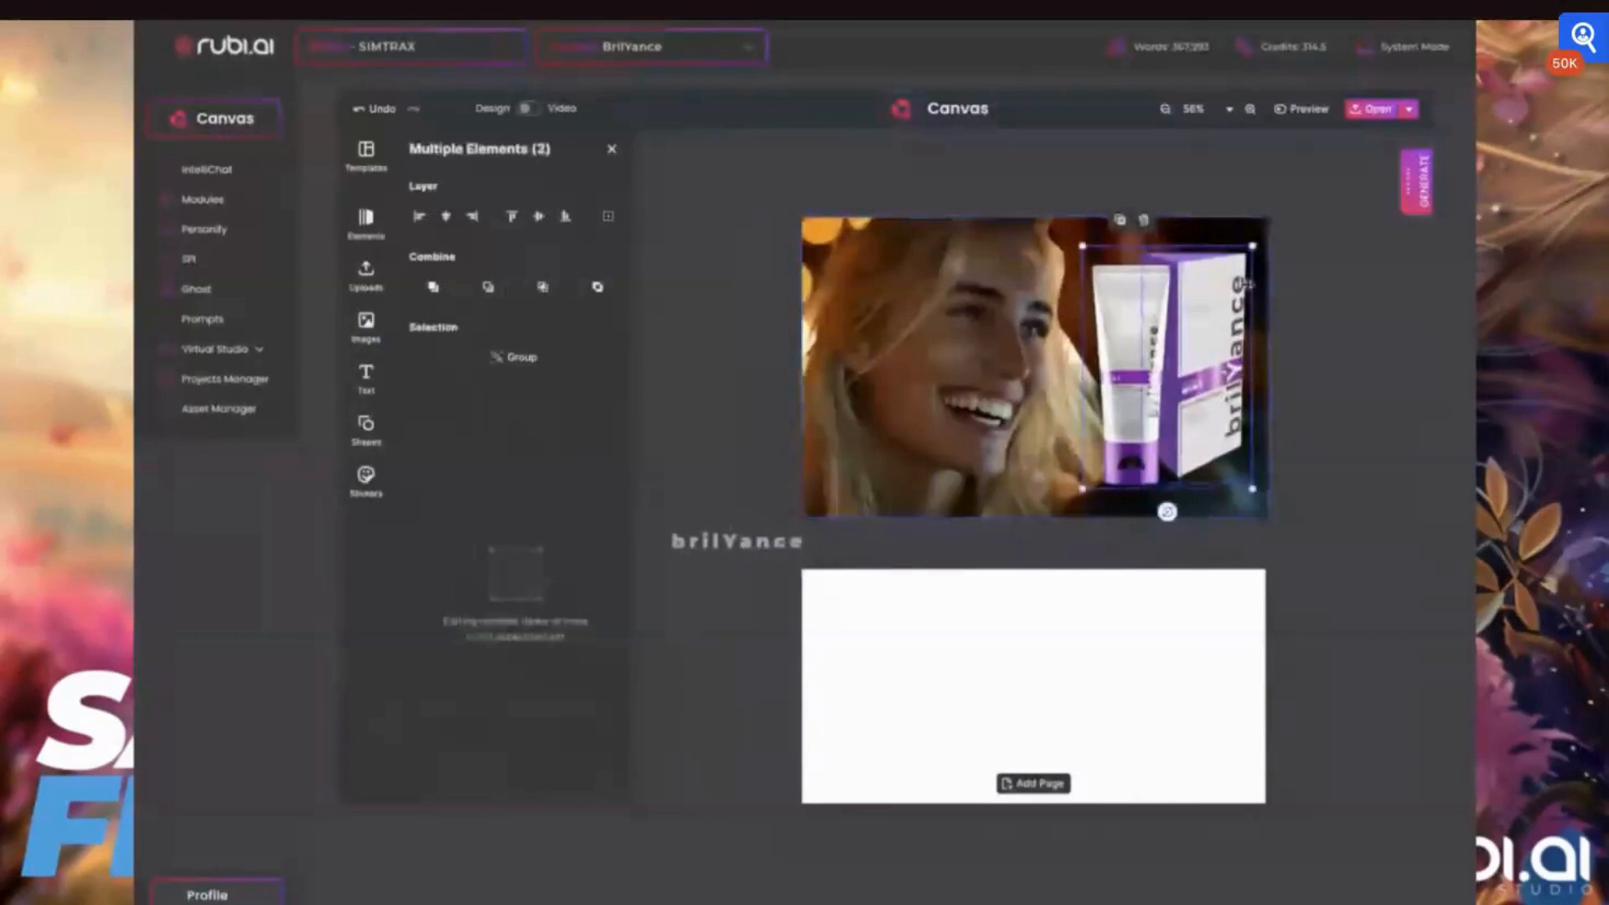
pyautogui.click(1192, 307)
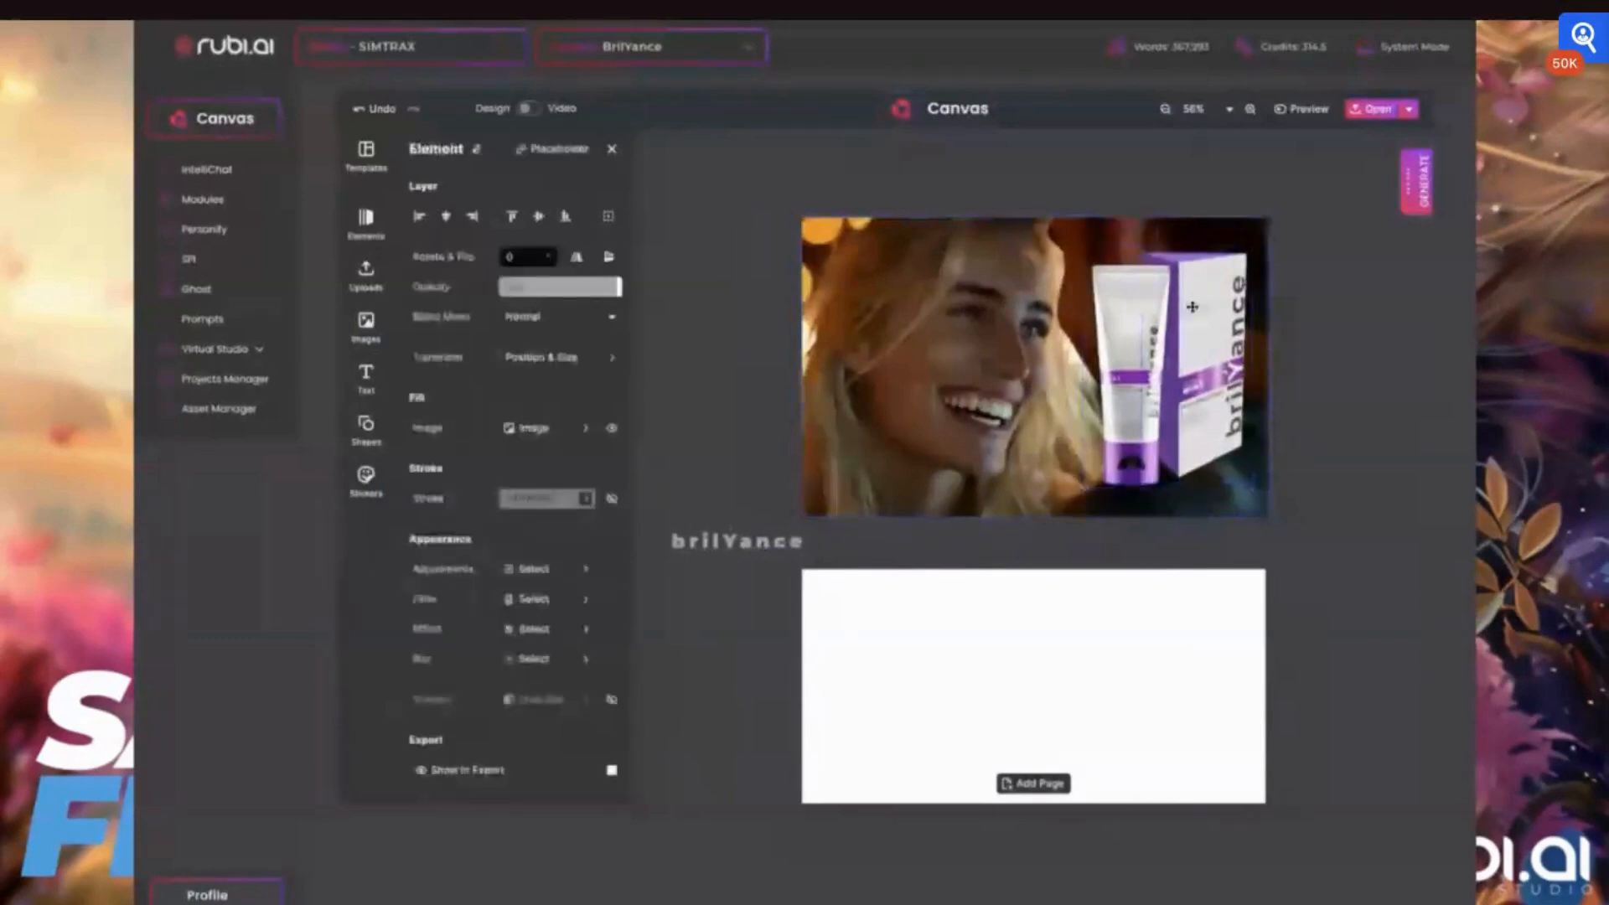
pyautogui.click(1127, 335)
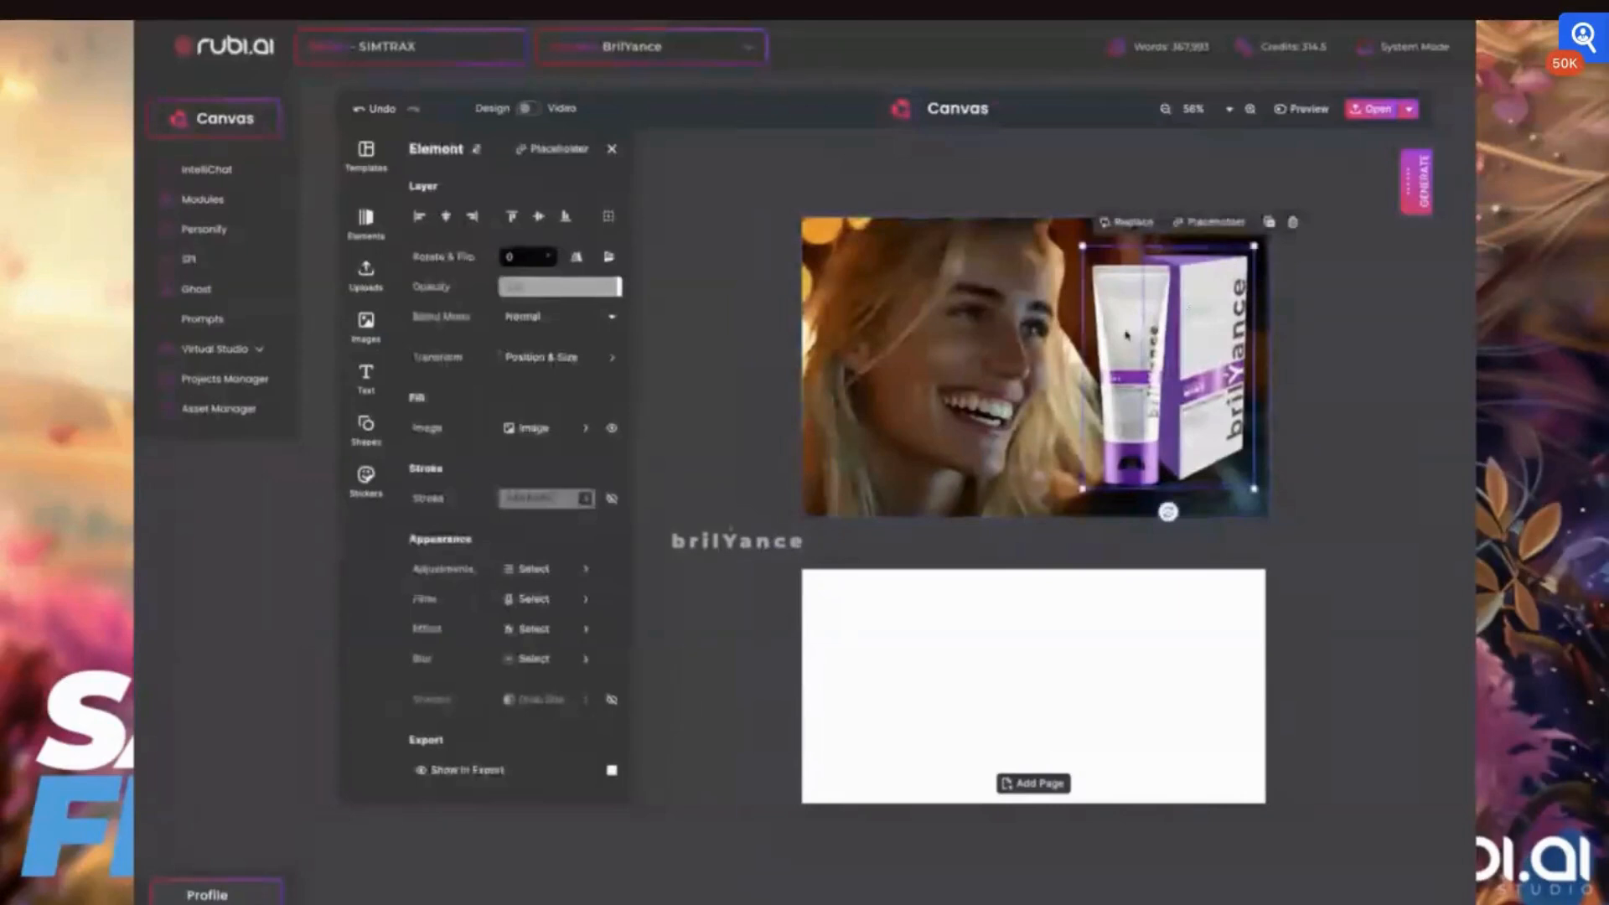
pyautogui.keyDown('shift'); pyautogui.click(1200, 320); pyautogui.keyUp('shift')
pyautogui.moveTo(1254, 246); pyautogui.dragTo(1190, 337)
pyautogui.moveTo(1175, 419)
pyautogui.mouseDown()
pyautogui.moveTo(1243, 423)
pyautogui.moveTo(1198, 412)
pyautogui.mouseUp()
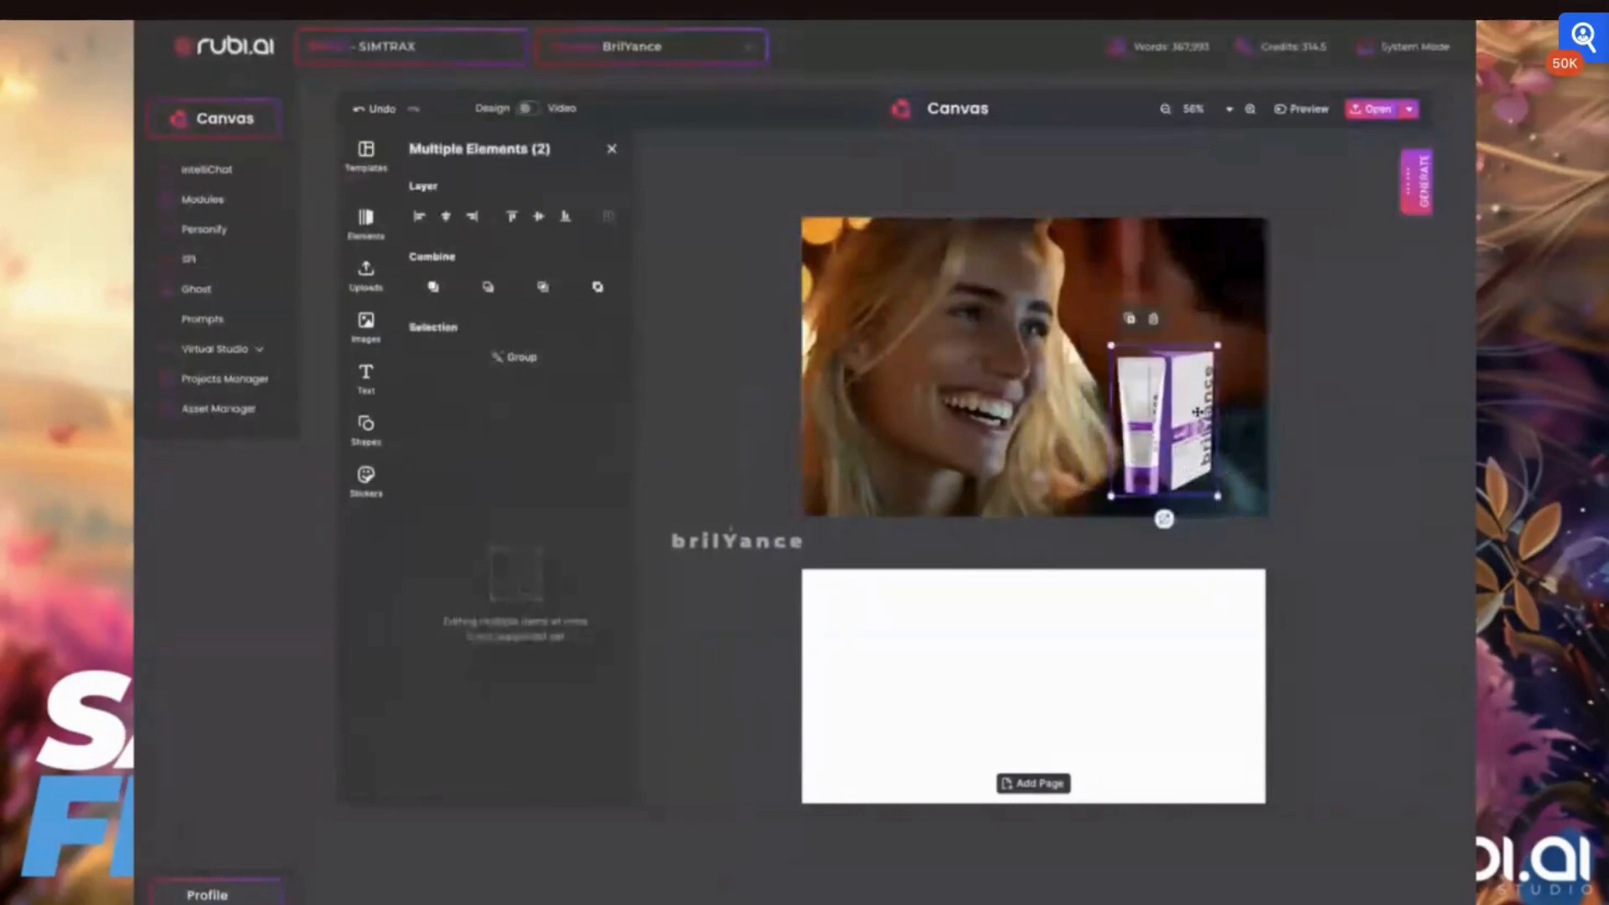
# Add a title text to the first page and fill it with white (#FFFFFF)
pyautogui.click(367, 377)
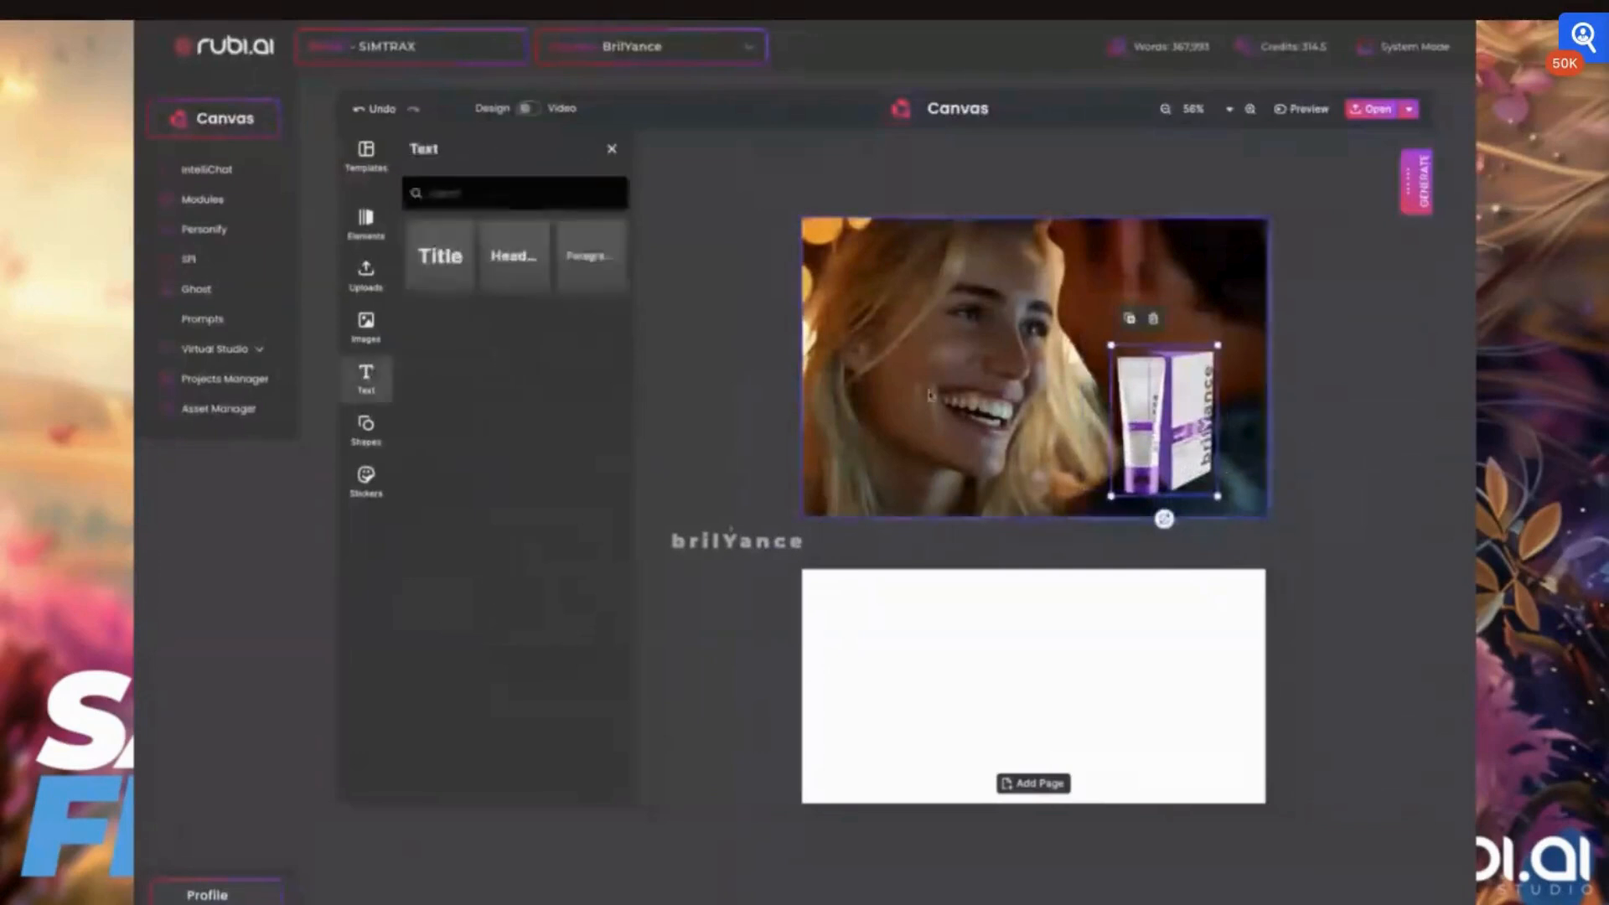
pyautogui.click(439, 259)
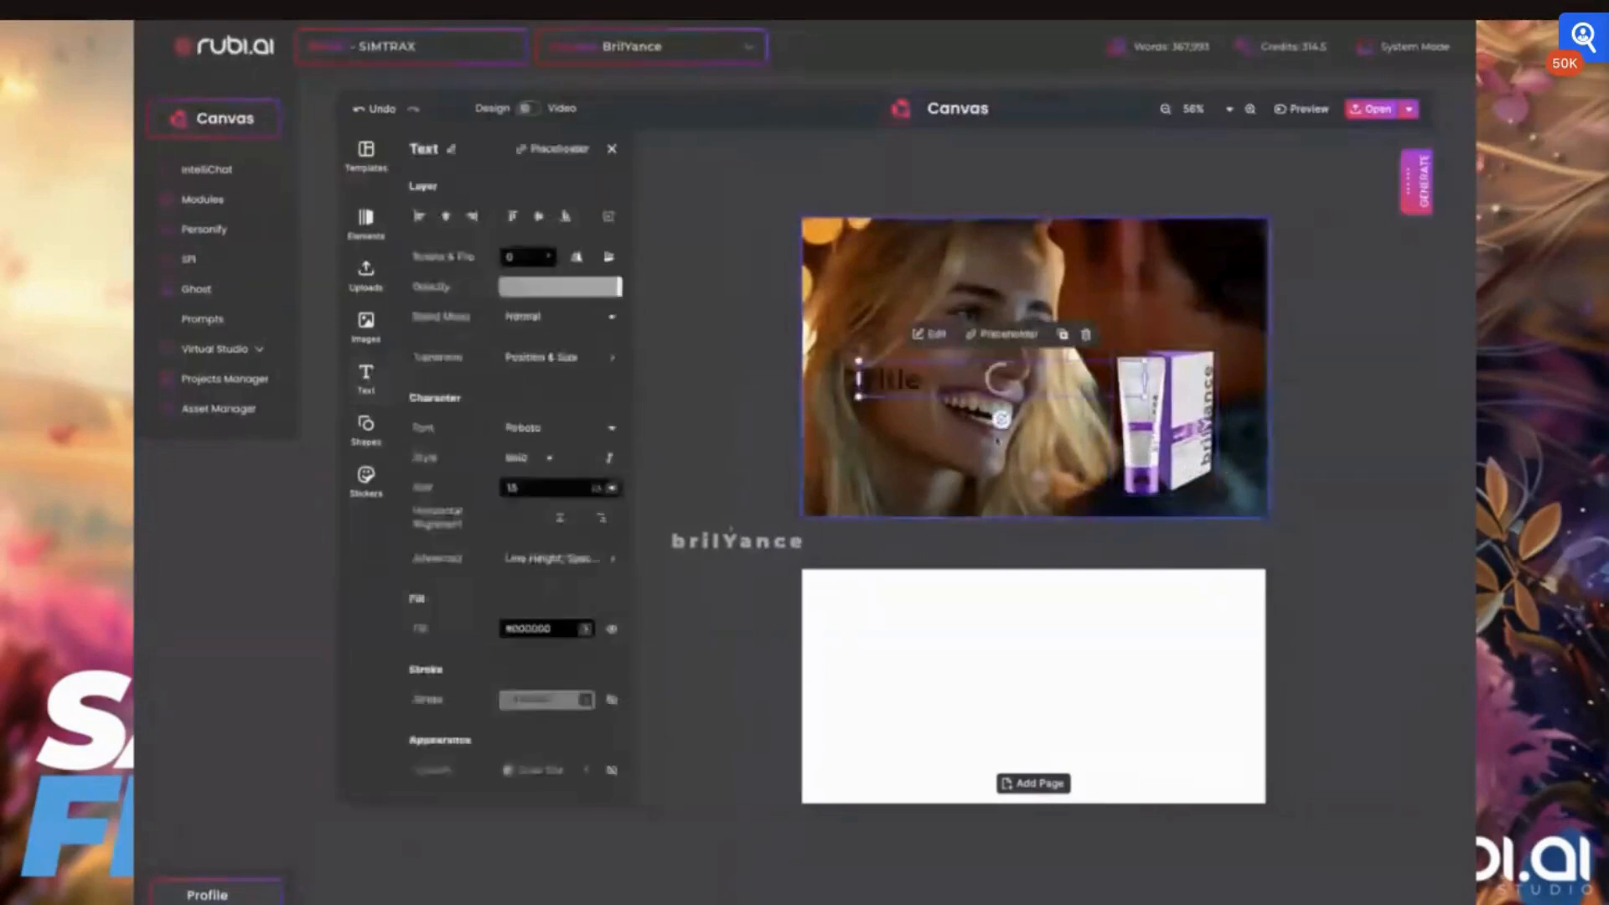
pyautogui.doubleClick(1003, 380)
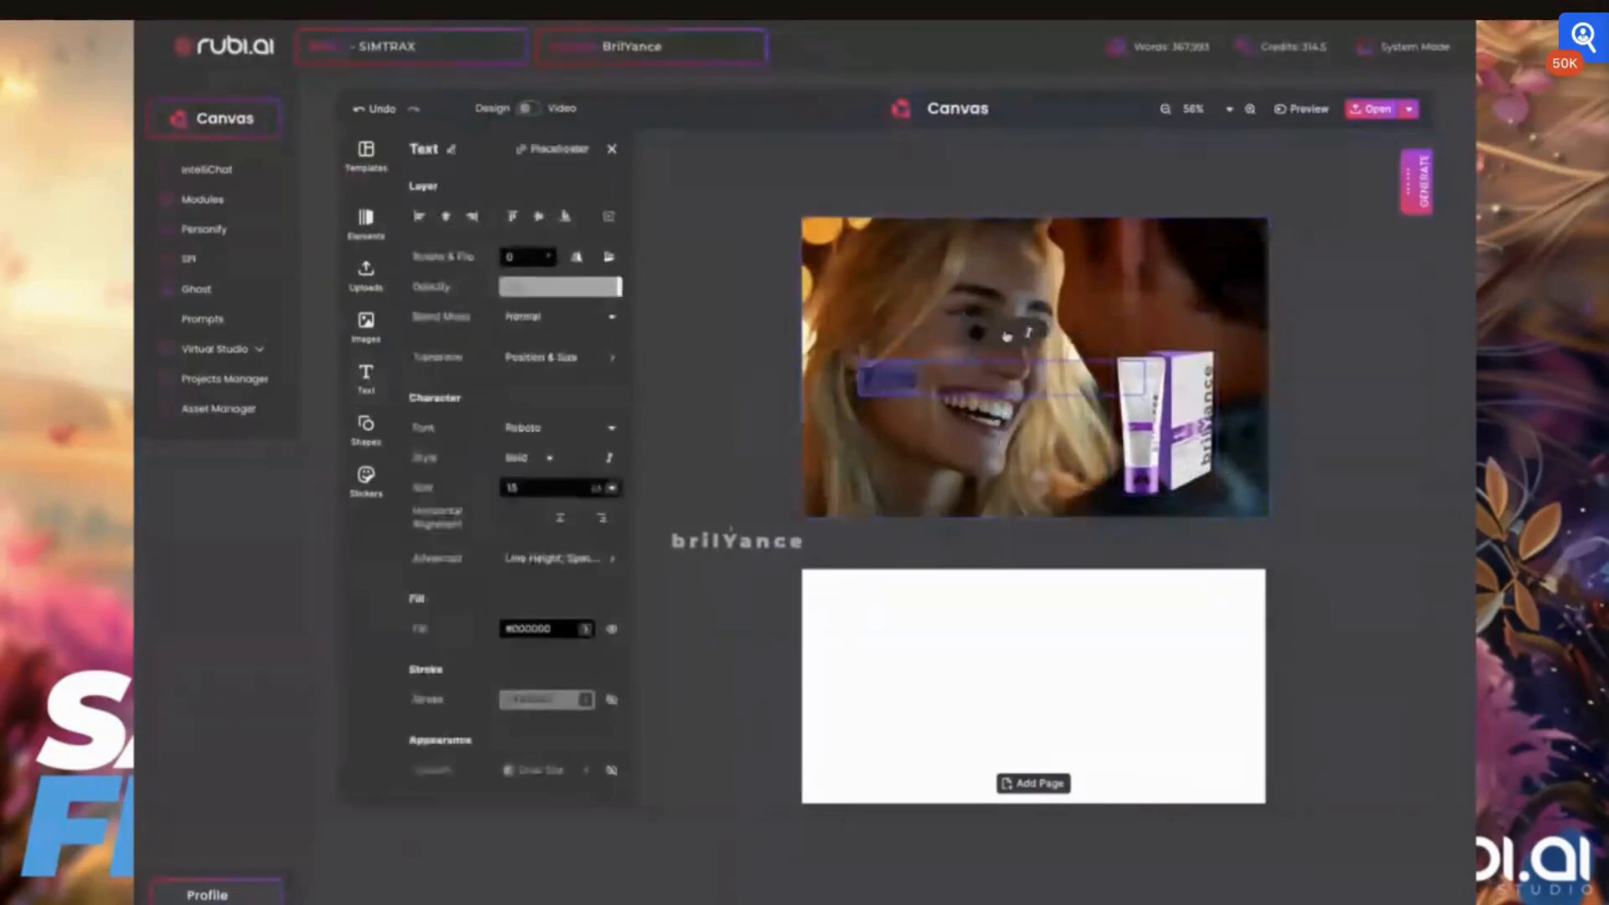
pyautogui.click(976, 334)
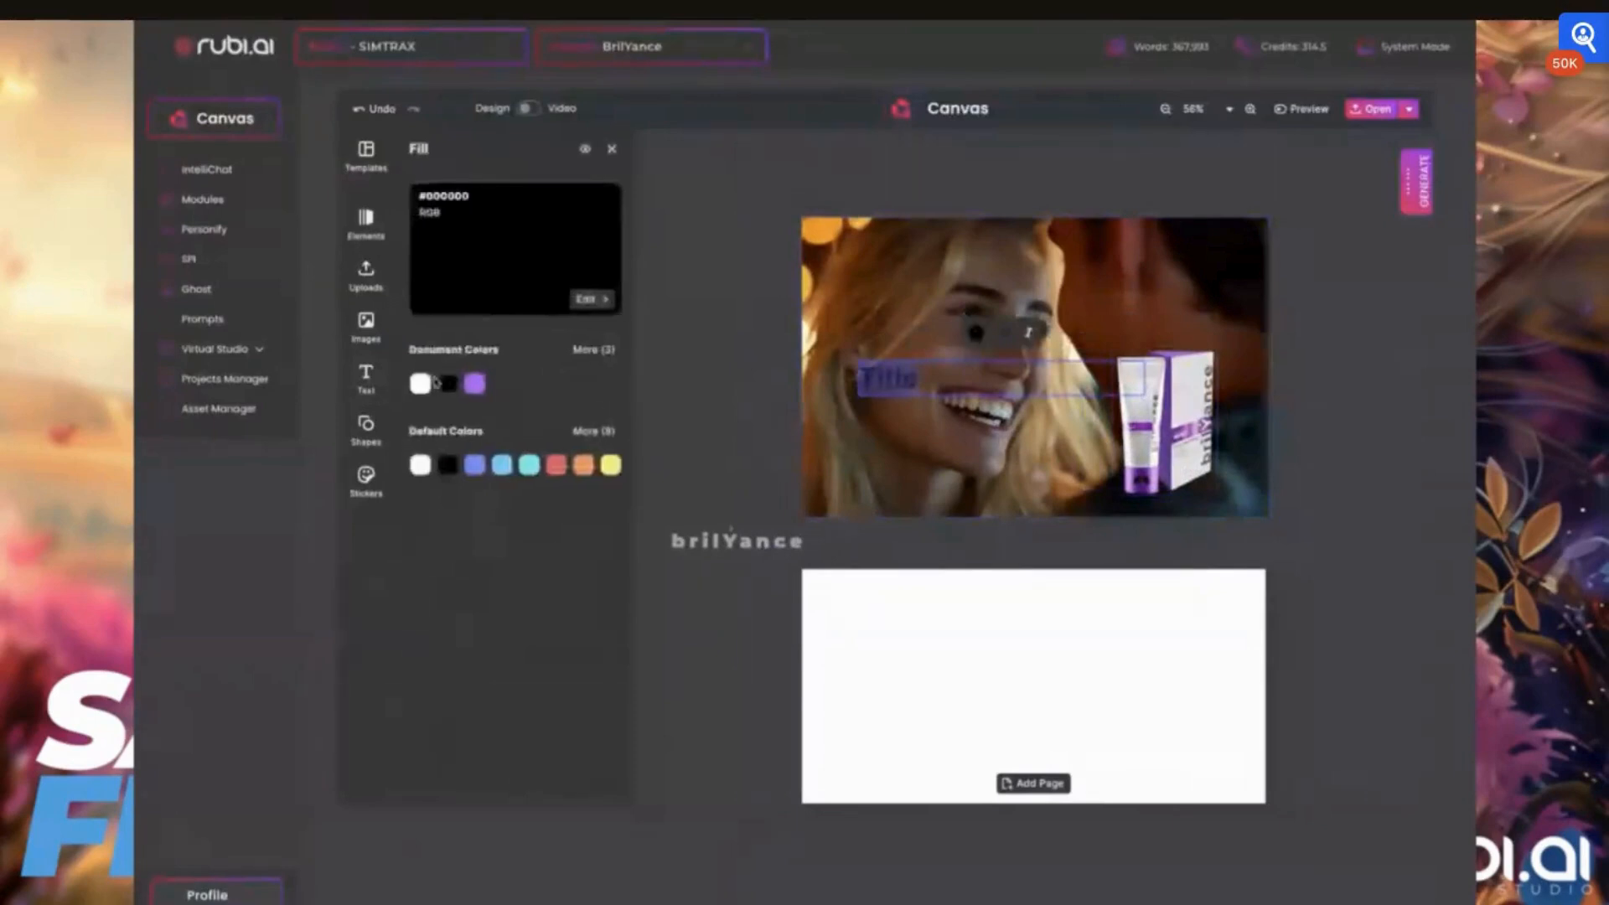
pyautogui.click(422, 383)
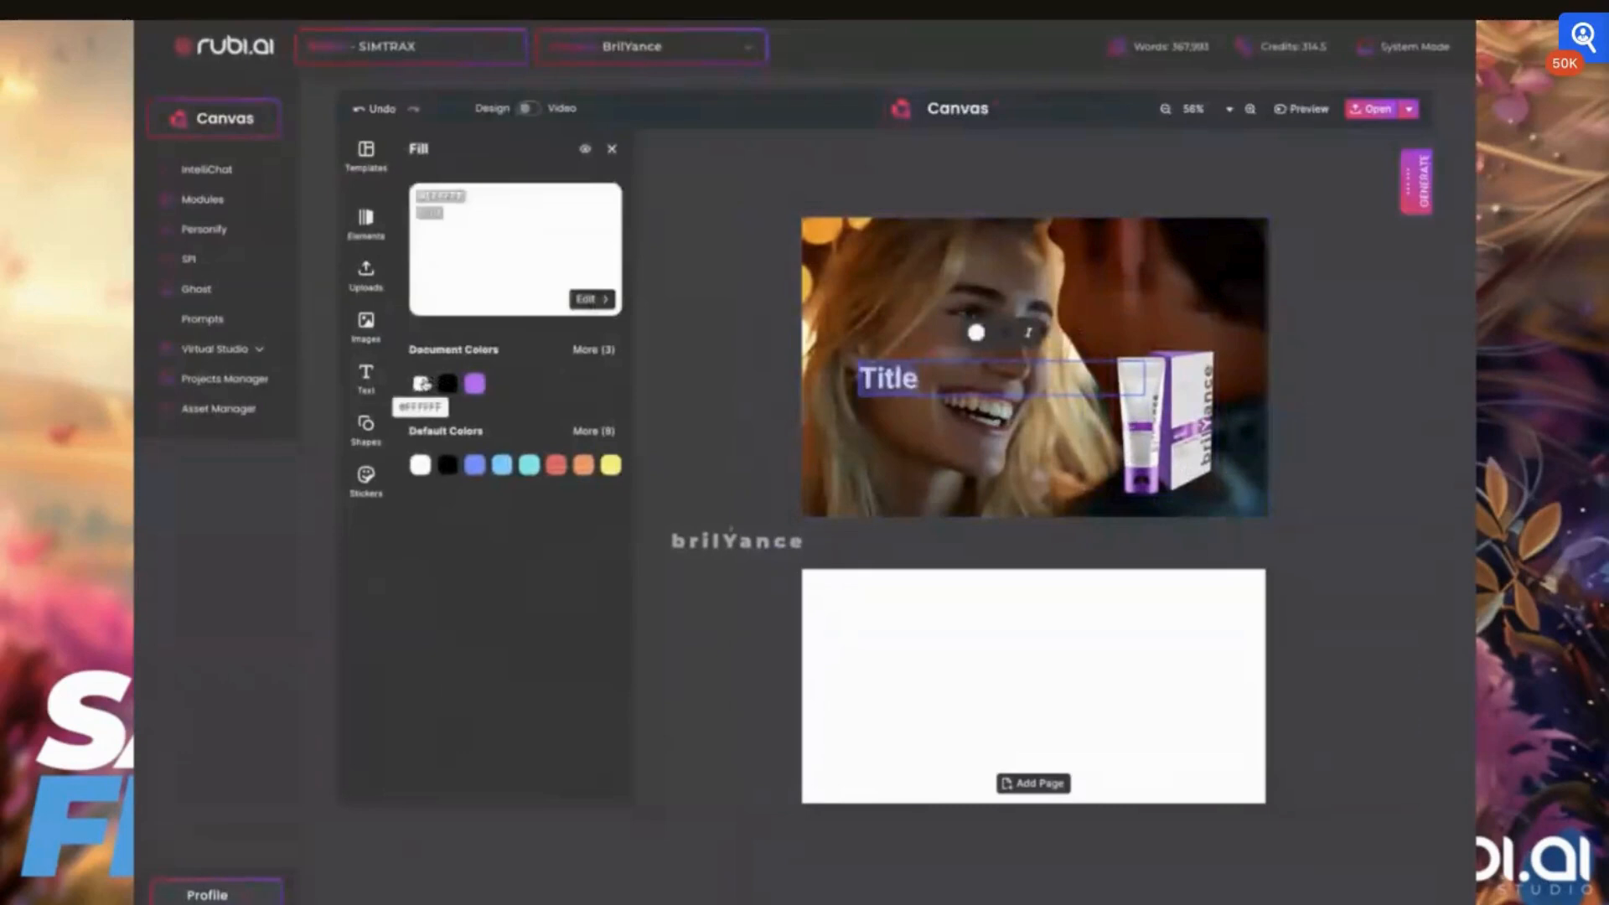
pyautogui.click(616, 148)
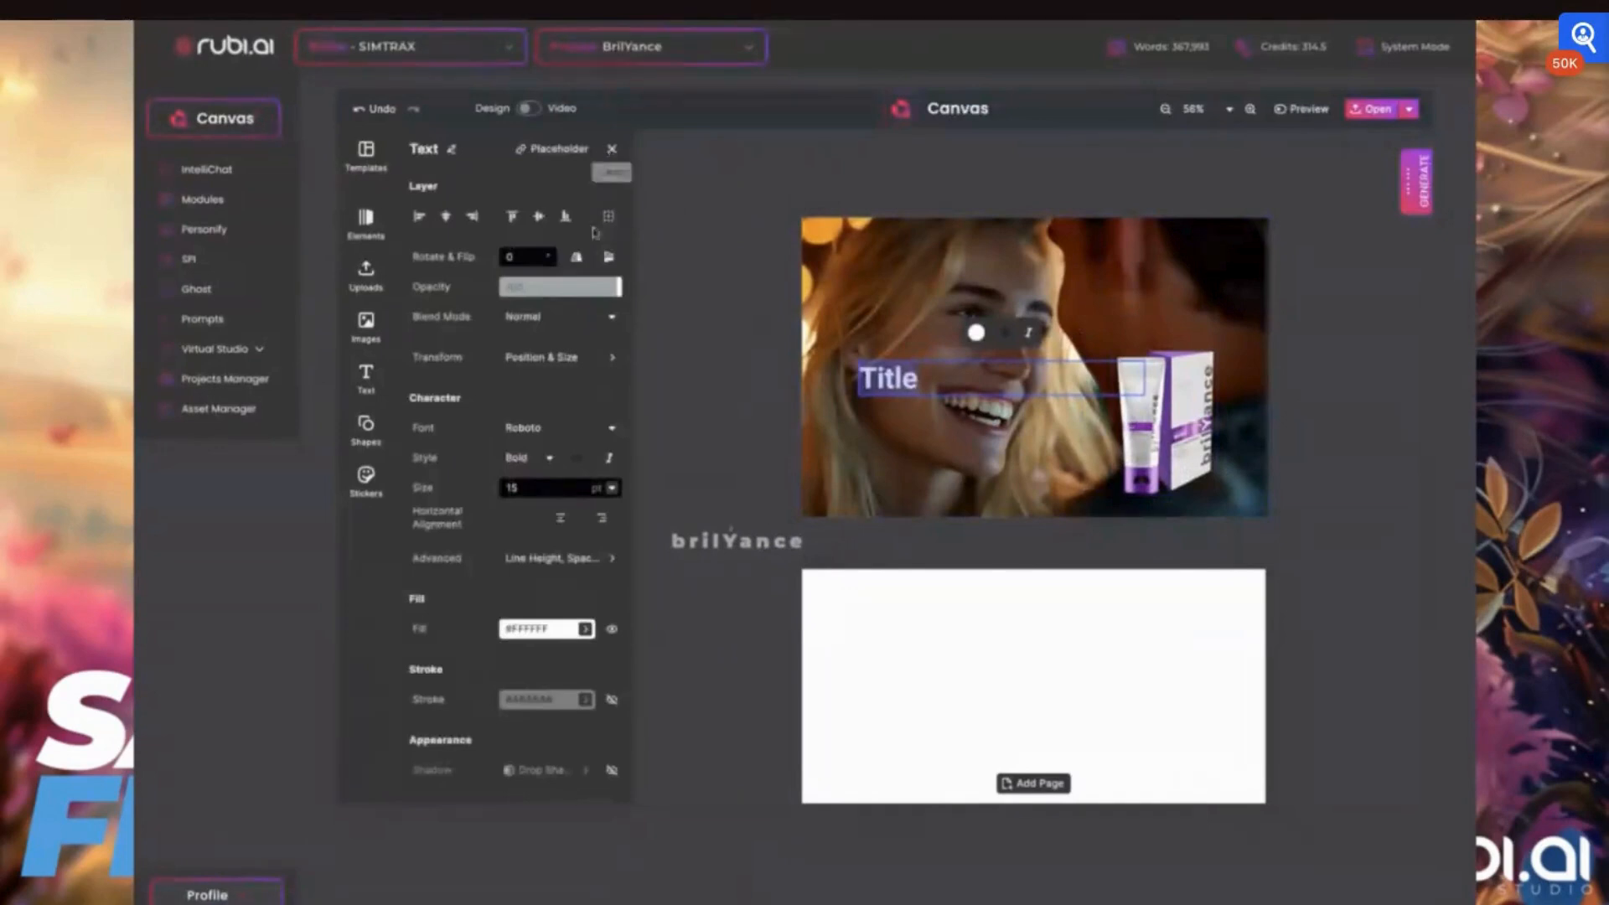
# Try the Krona One font on the title text
pyautogui.click(539, 429)
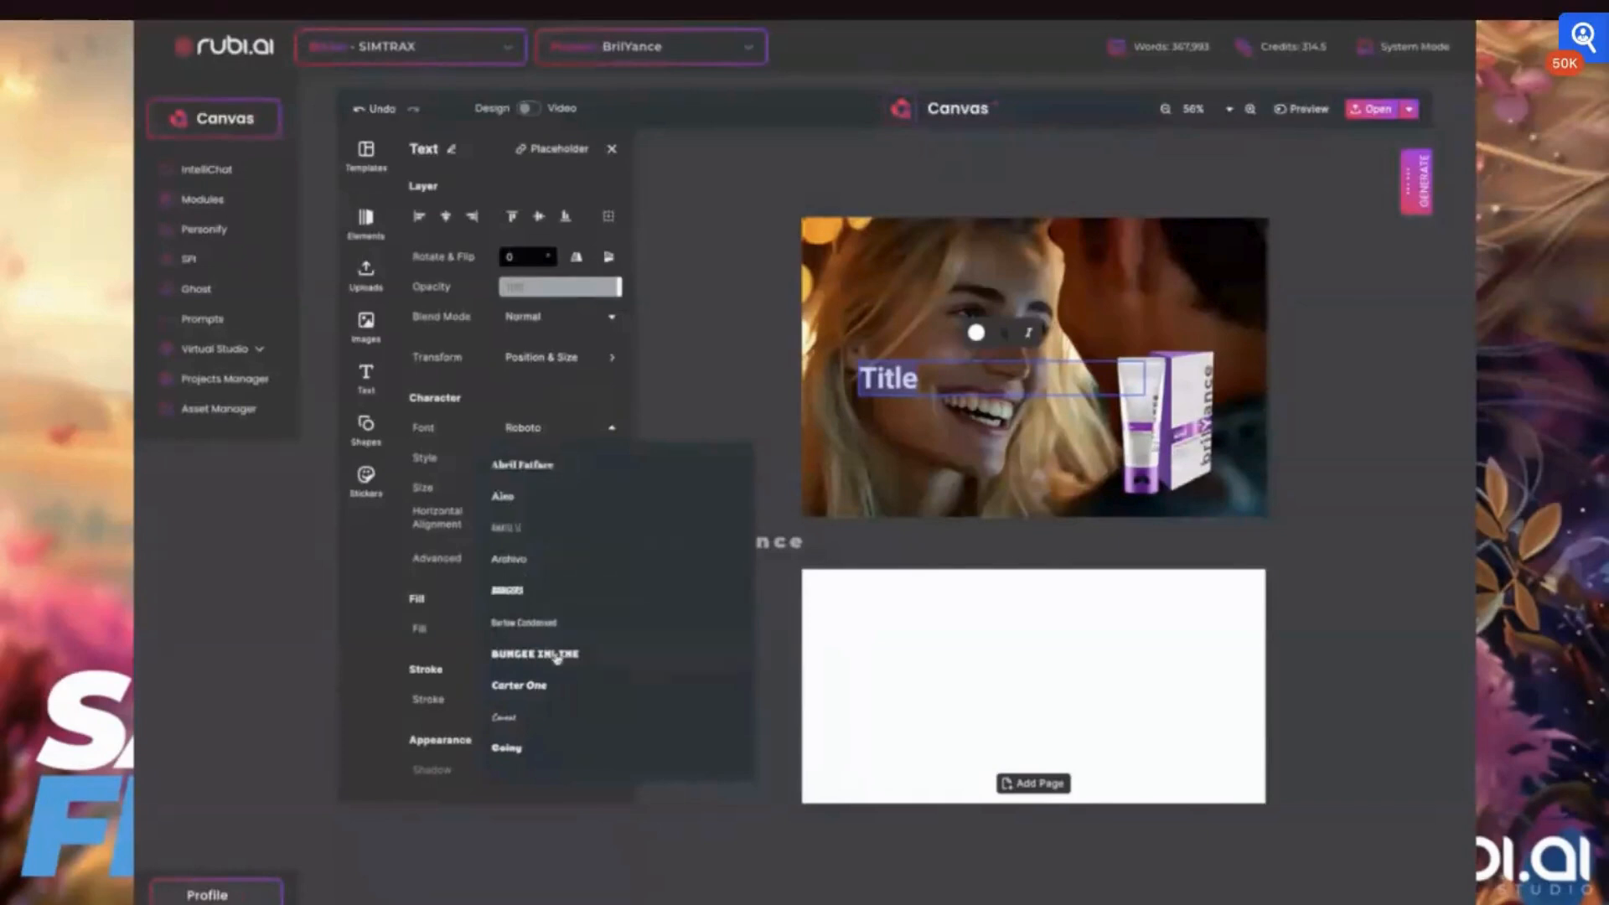
pyautogui.scroll(-5, 556, 657)
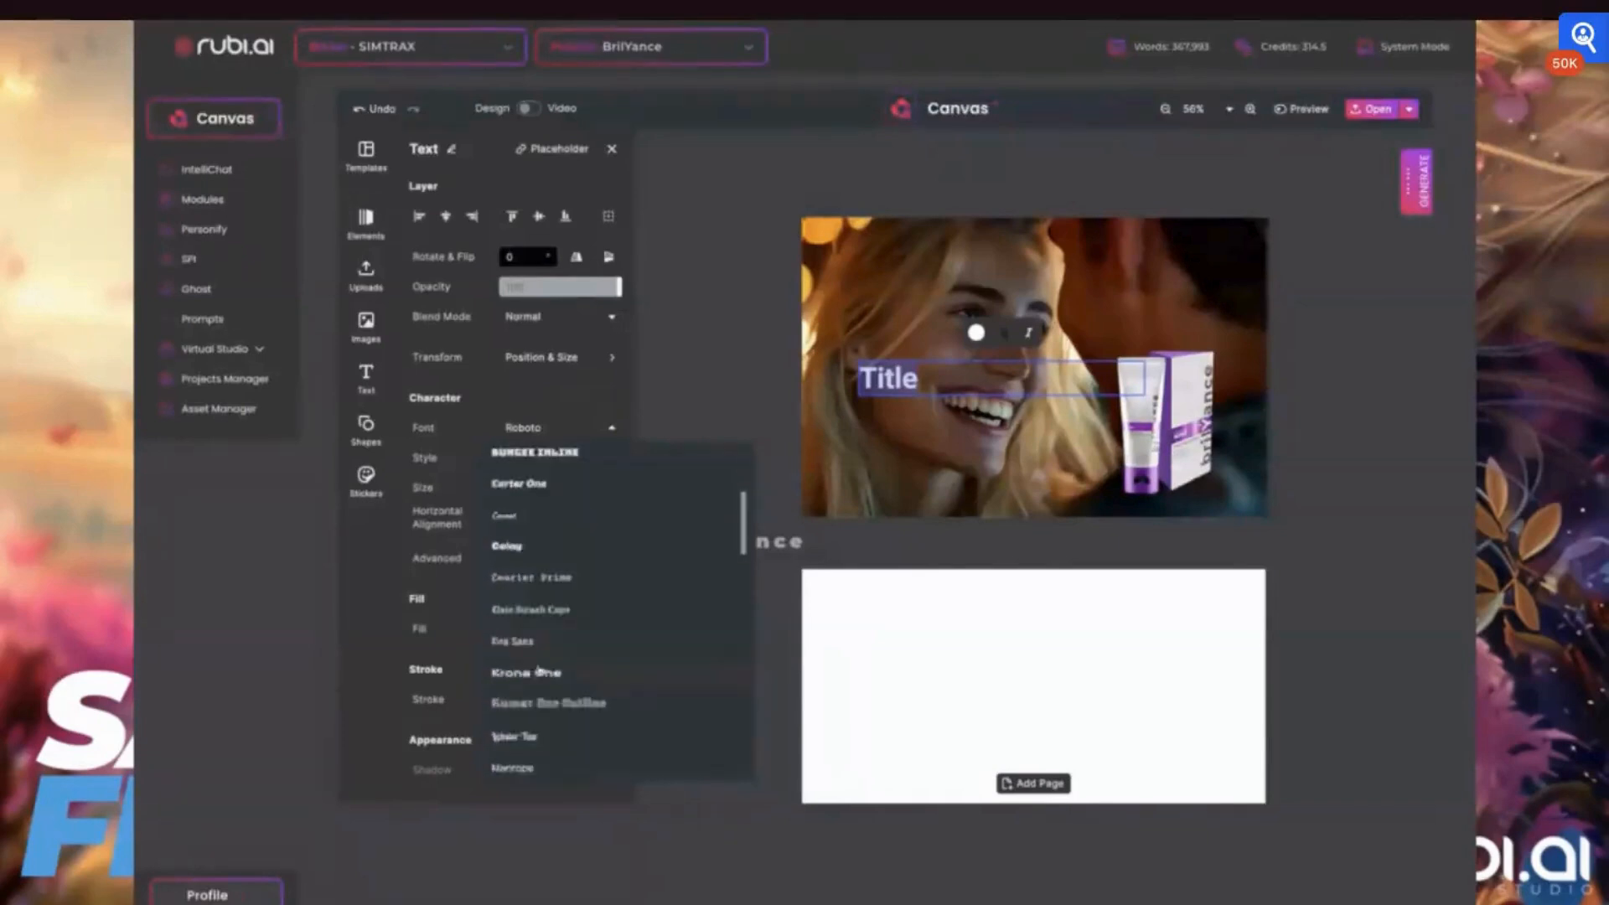
pyautogui.click(538, 672)
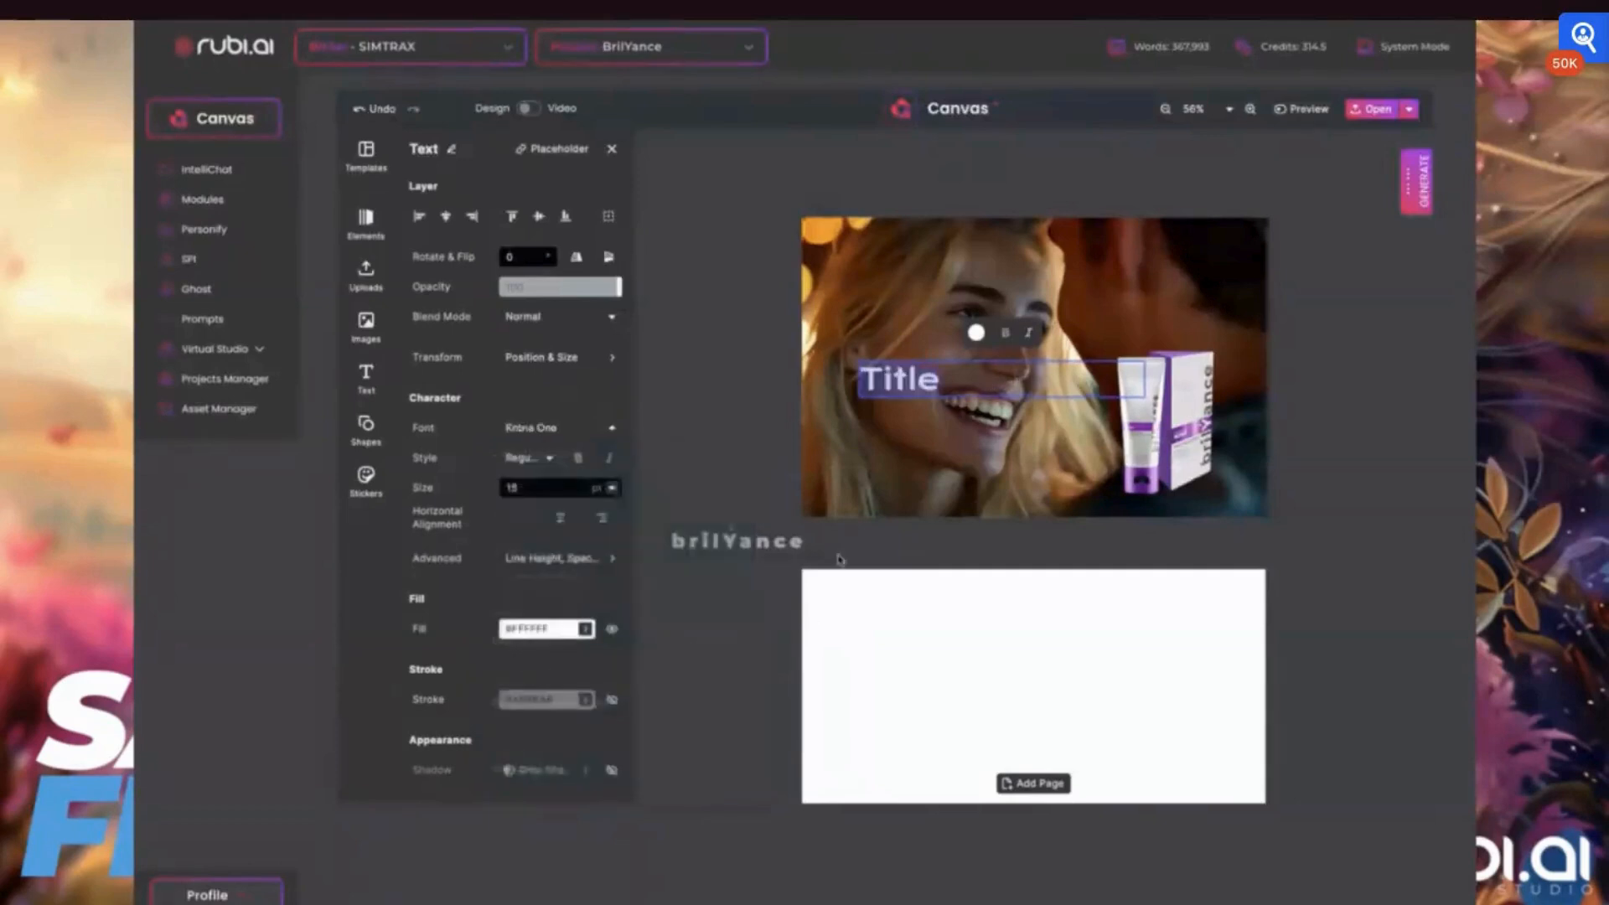
# Set the title text's font to Montserrat in the Black style
pyautogui.click(537, 431)
pyautogui.scroll(-5, 539, 556)
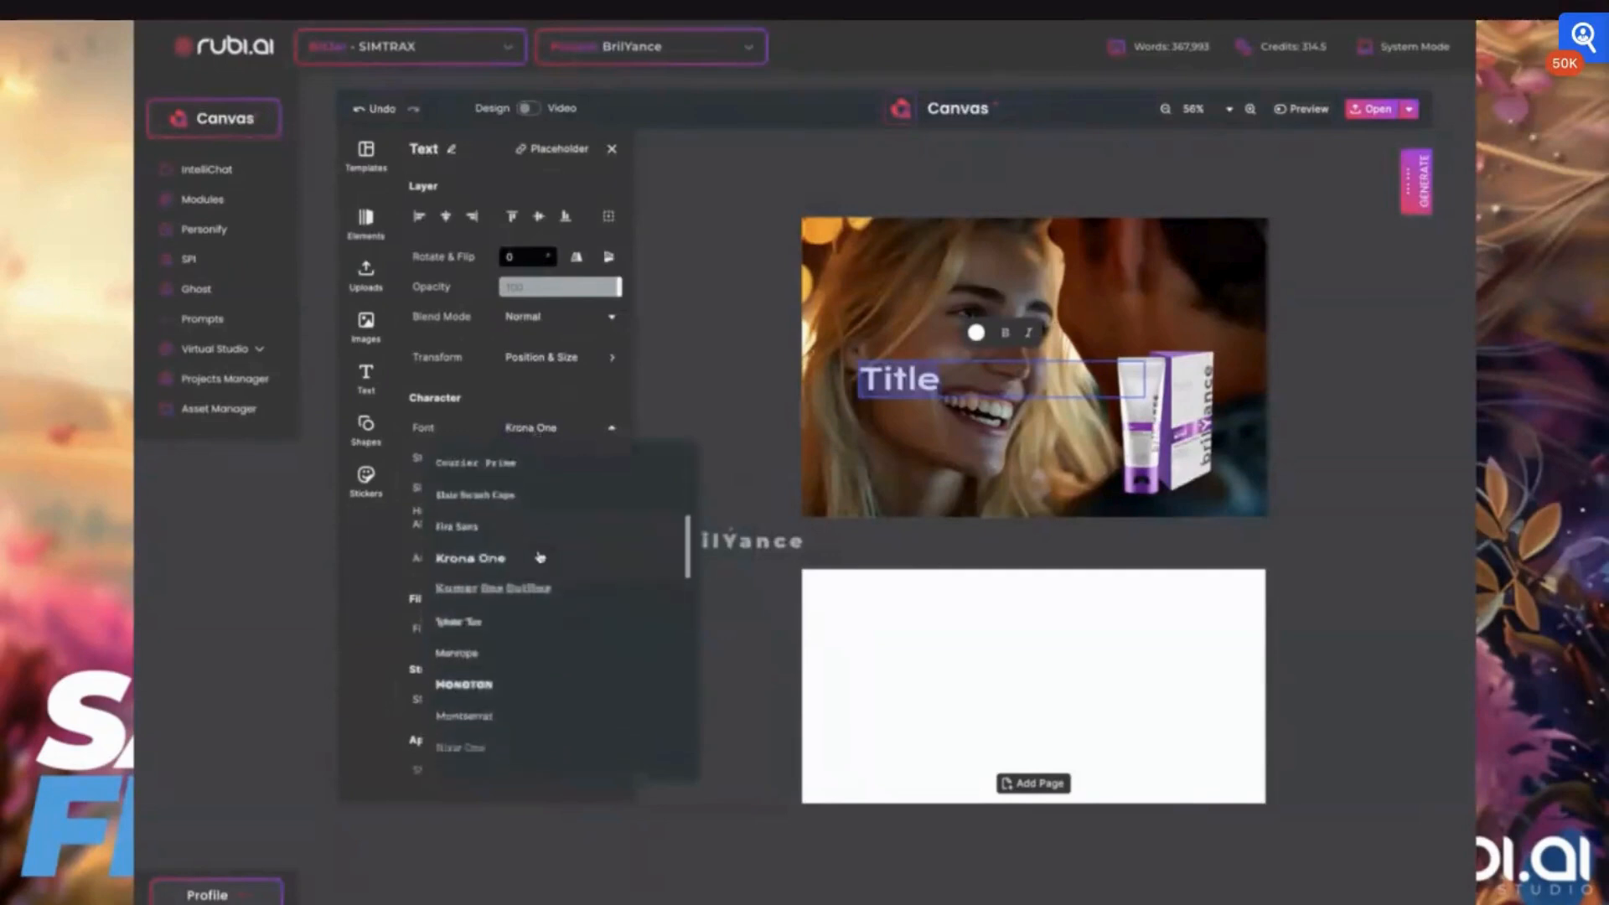
pyautogui.scroll(-3, 539, 556)
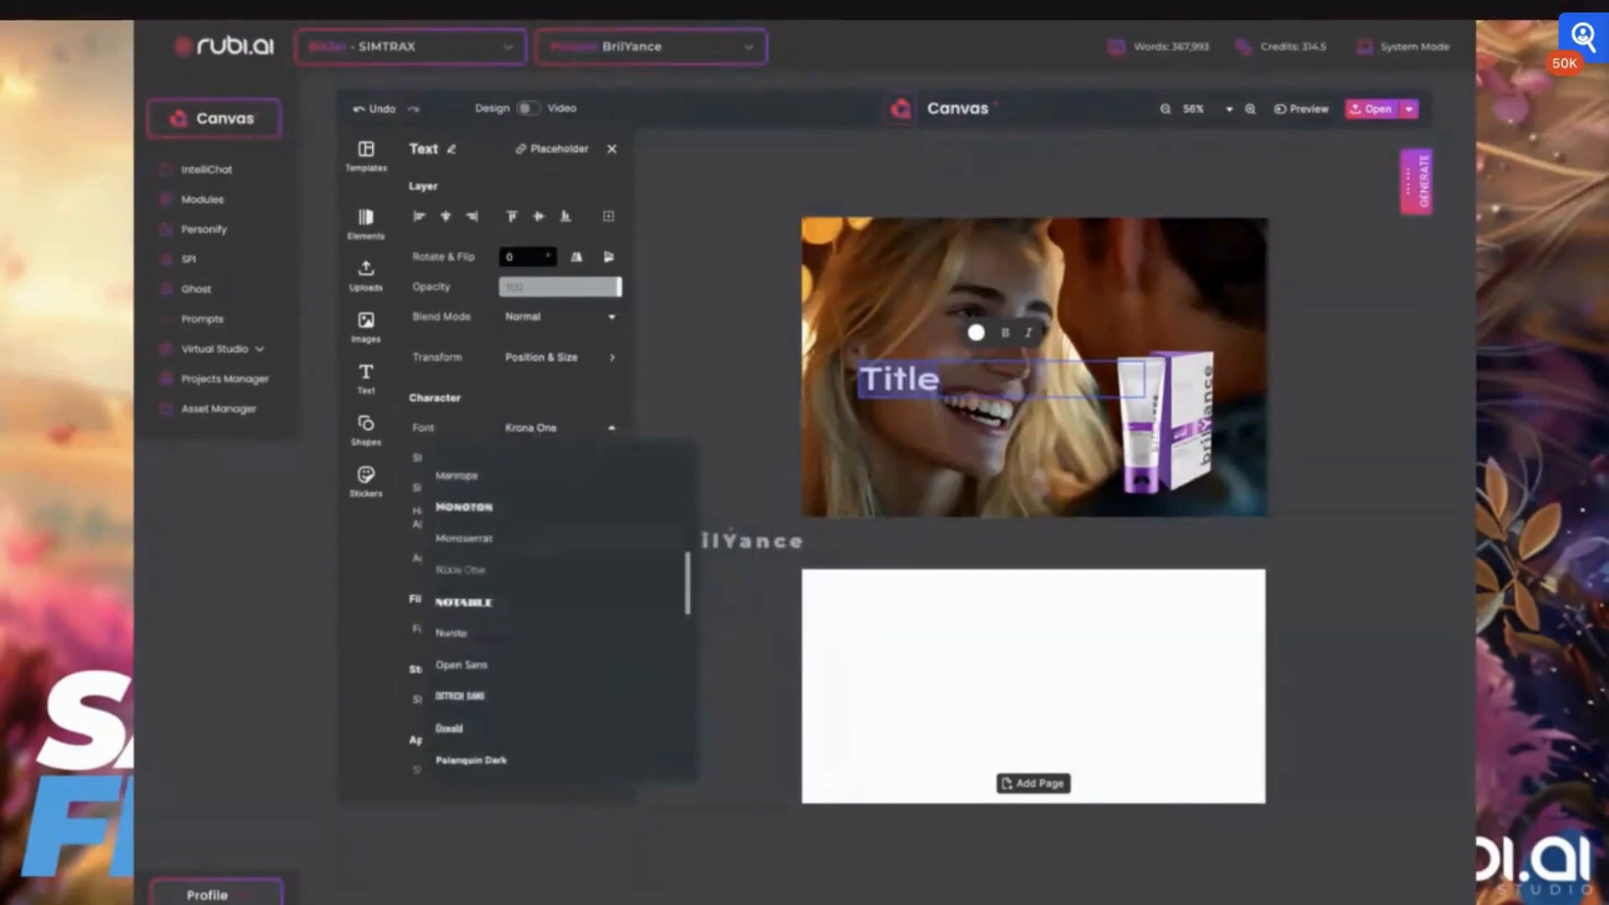
pyautogui.click(464, 538)
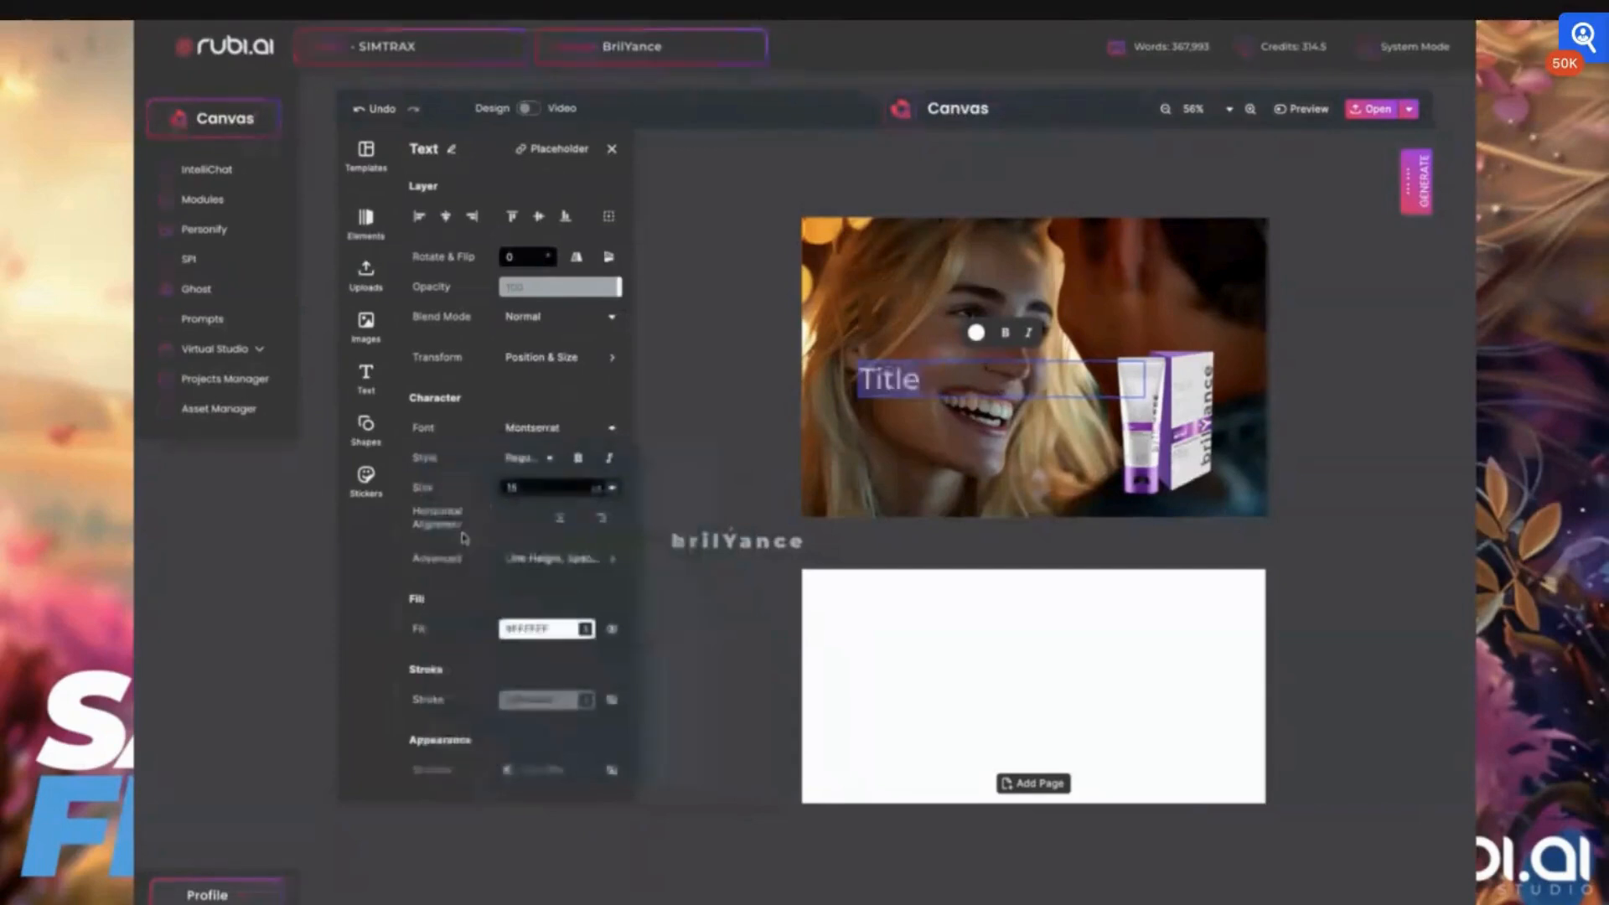
pyautogui.click(536, 459)
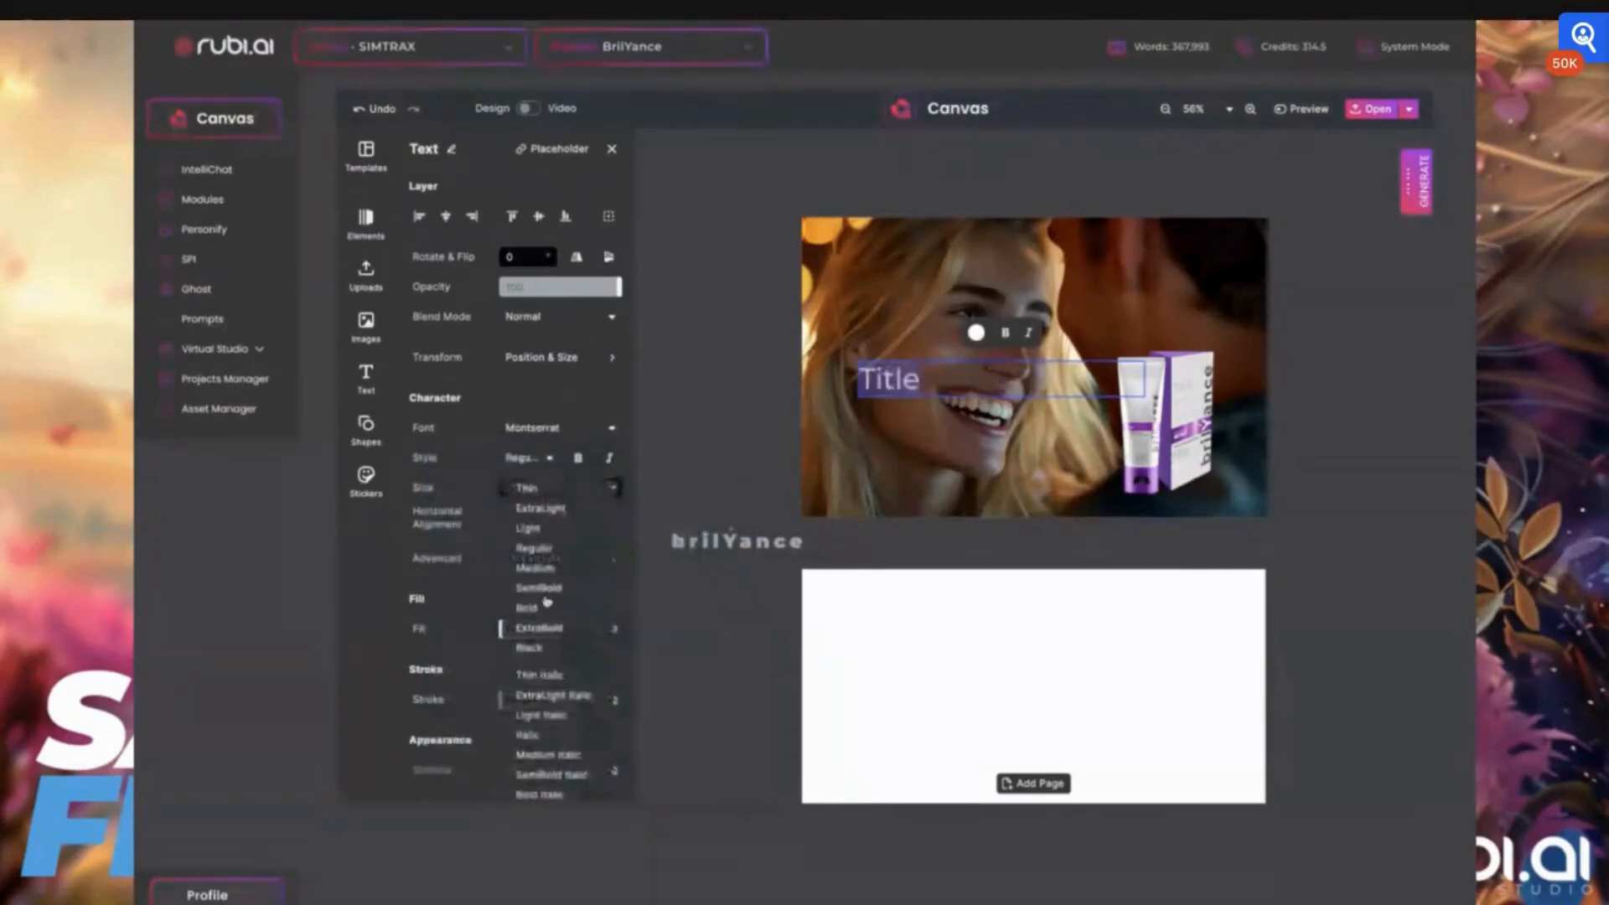
pyautogui.click(530, 647)
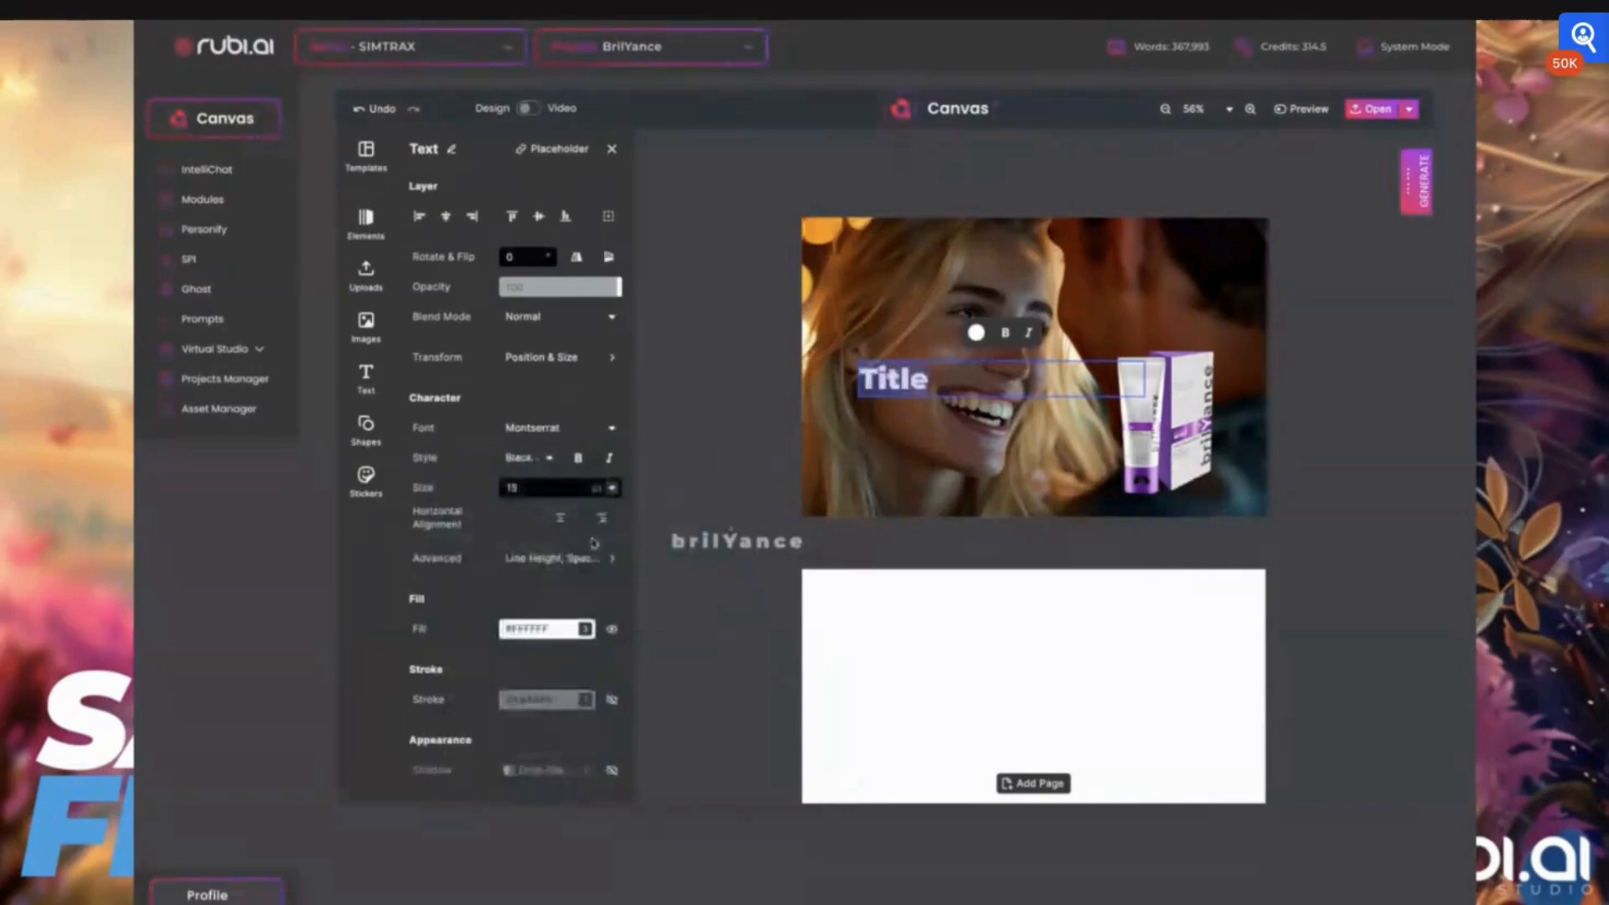
# Resize the title text to about 19.5 pt and shift it slightly left on the photo
pyautogui.click(616, 488)
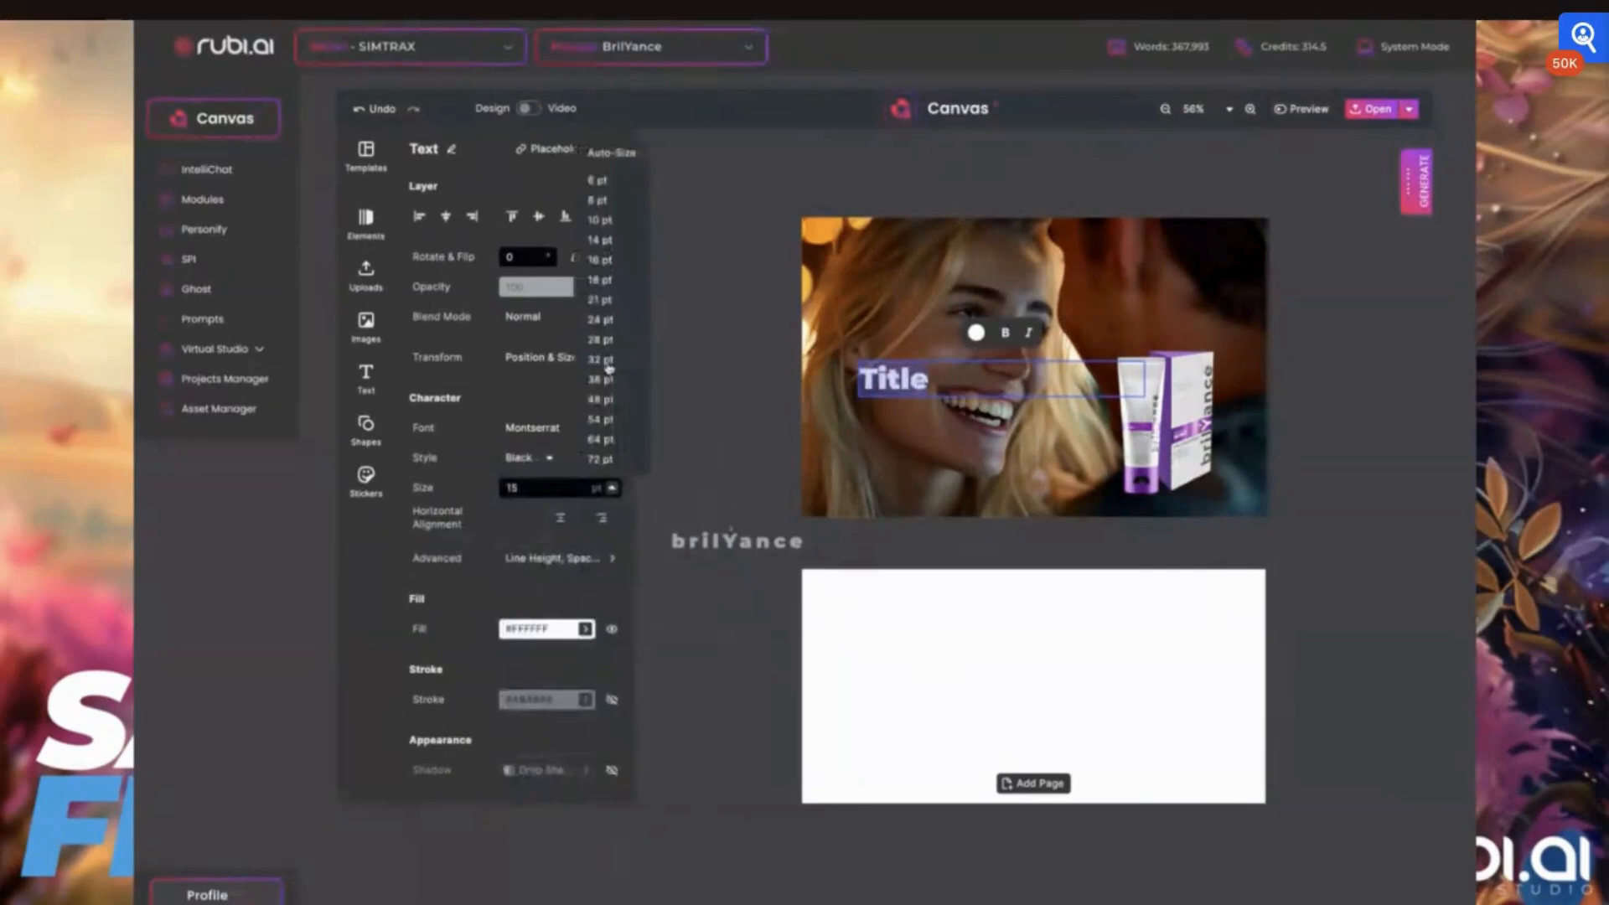
pyautogui.click(610, 366)
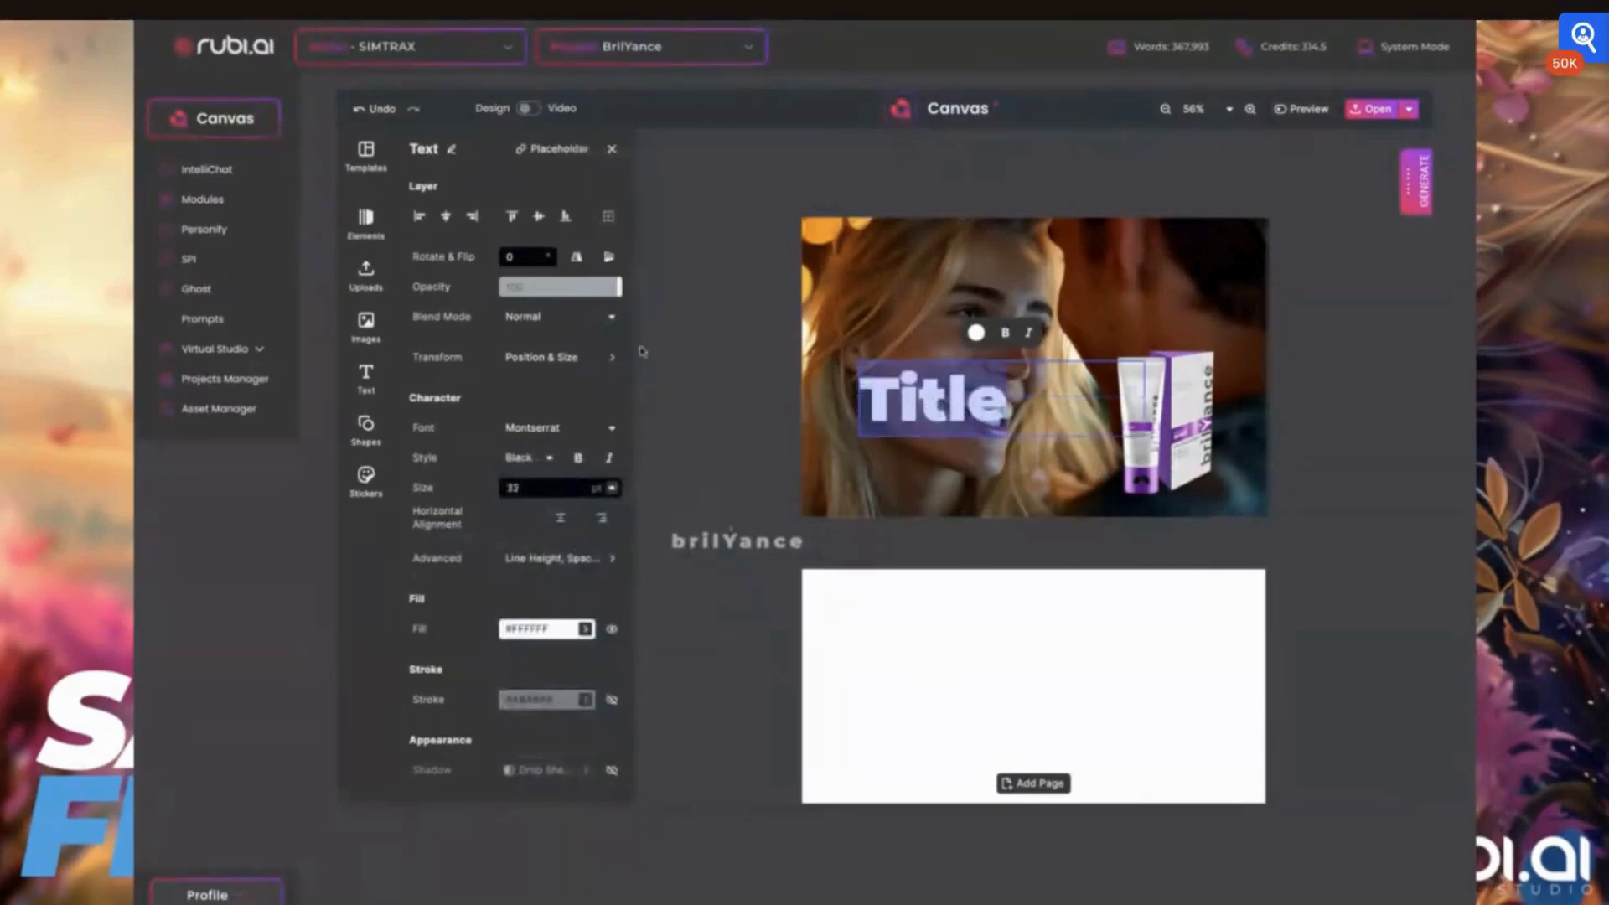
pyautogui.click(613, 488)
pyautogui.click(600, 300)
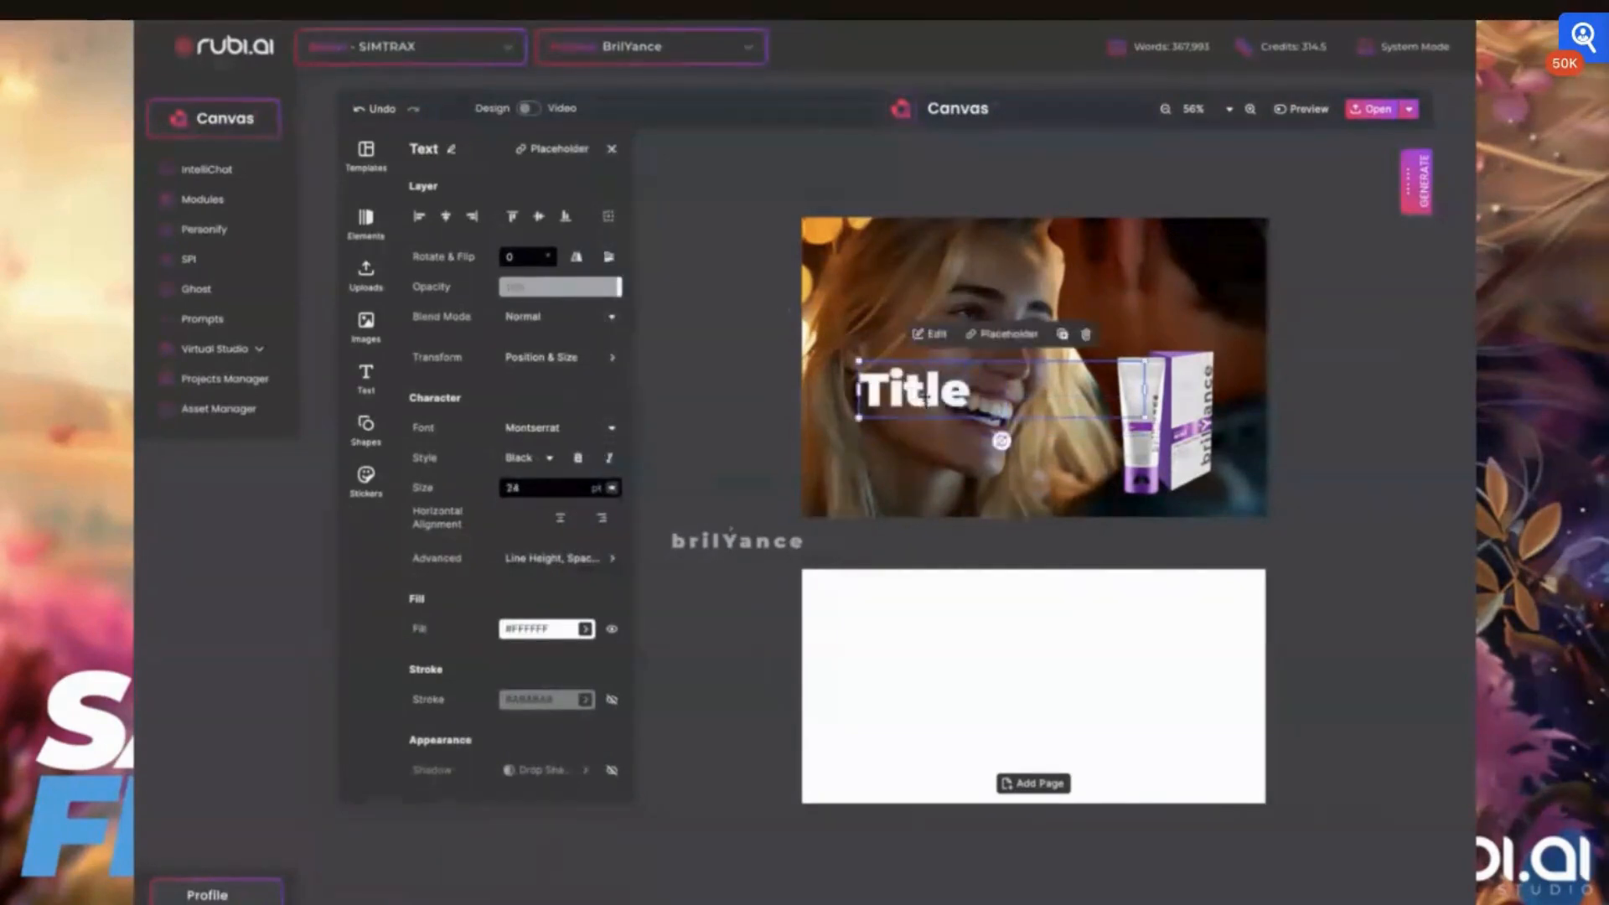
pyautogui.moveTo(856, 360); pyautogui.dragTo(926, 390)
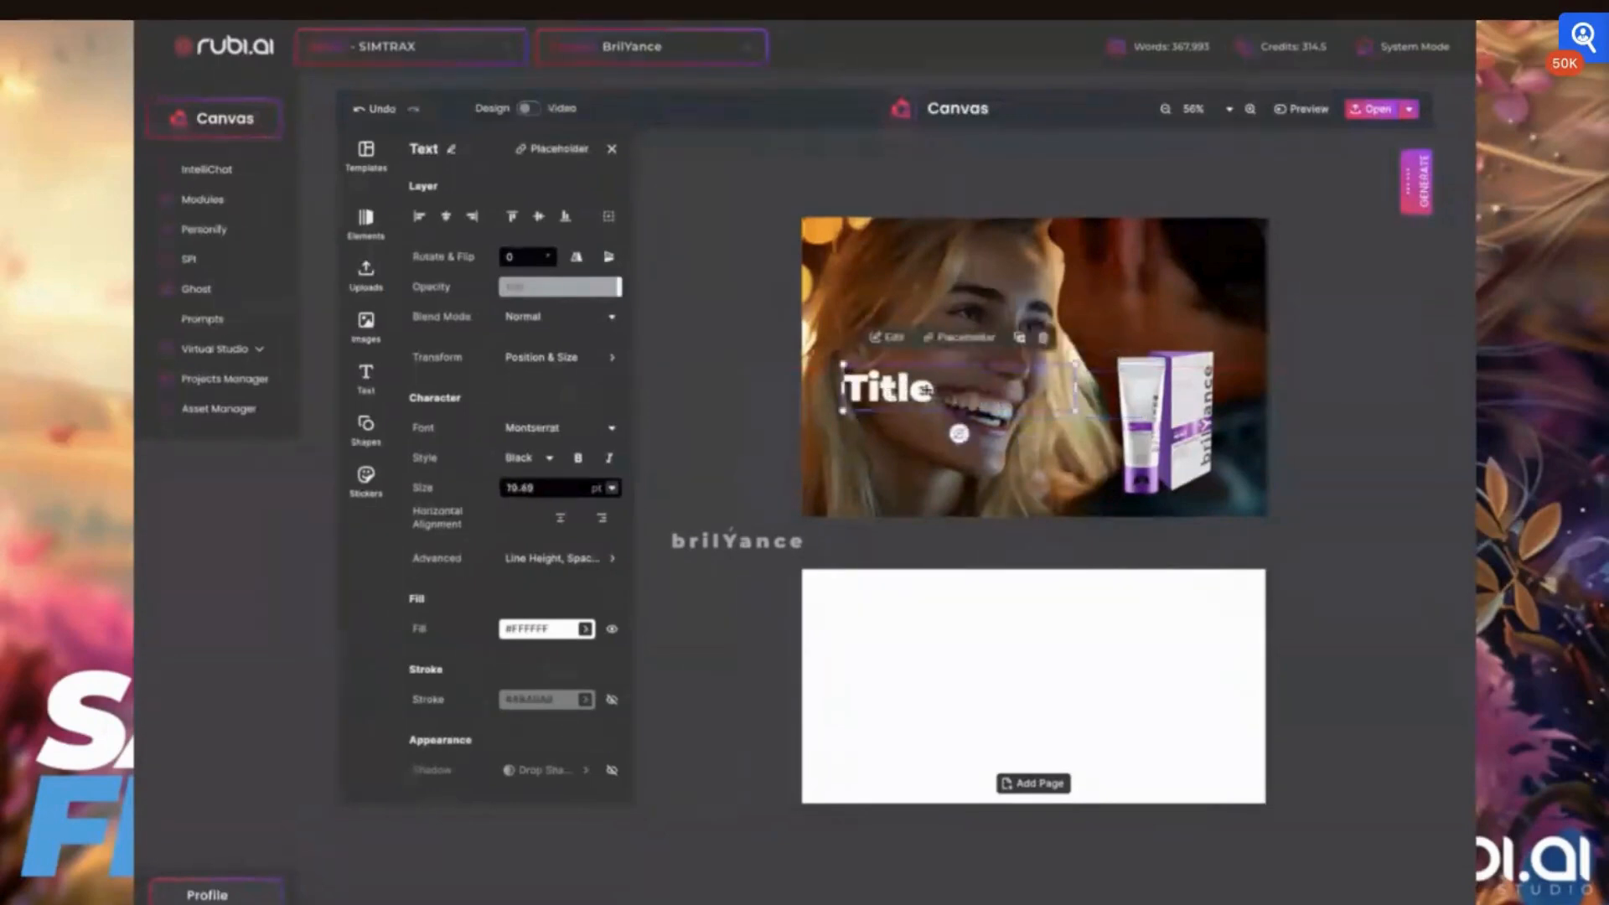
# Replace the title's placeholder wording with "Because you are worthy."
pyautogui.doubleClick(926, 389)
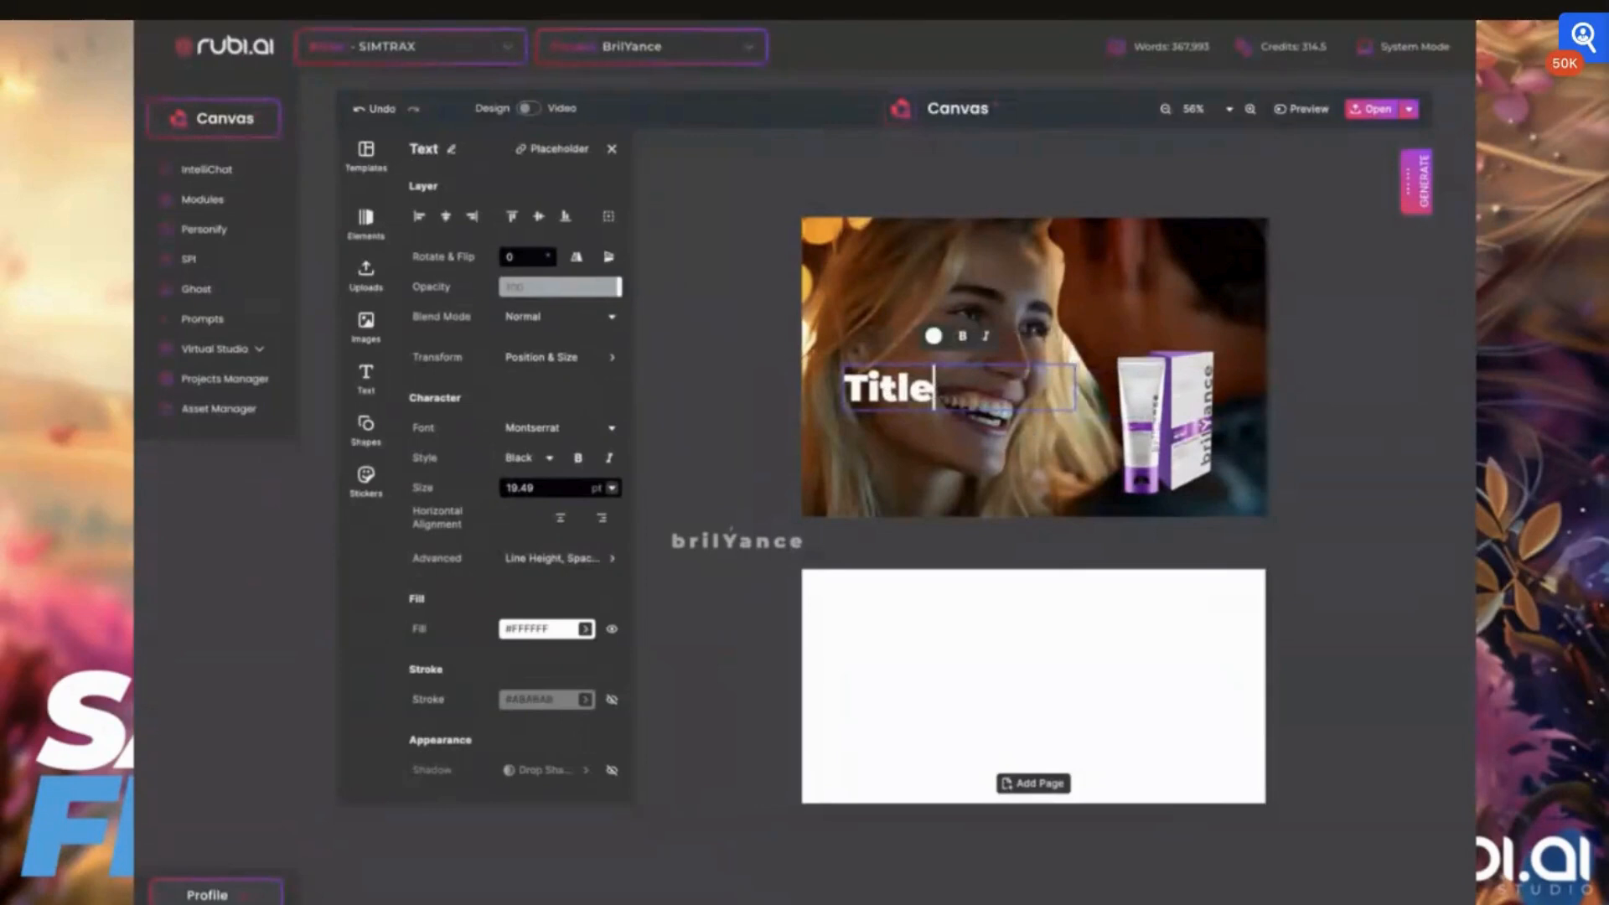
pyautogui.hotkey('ctrl', 'a')
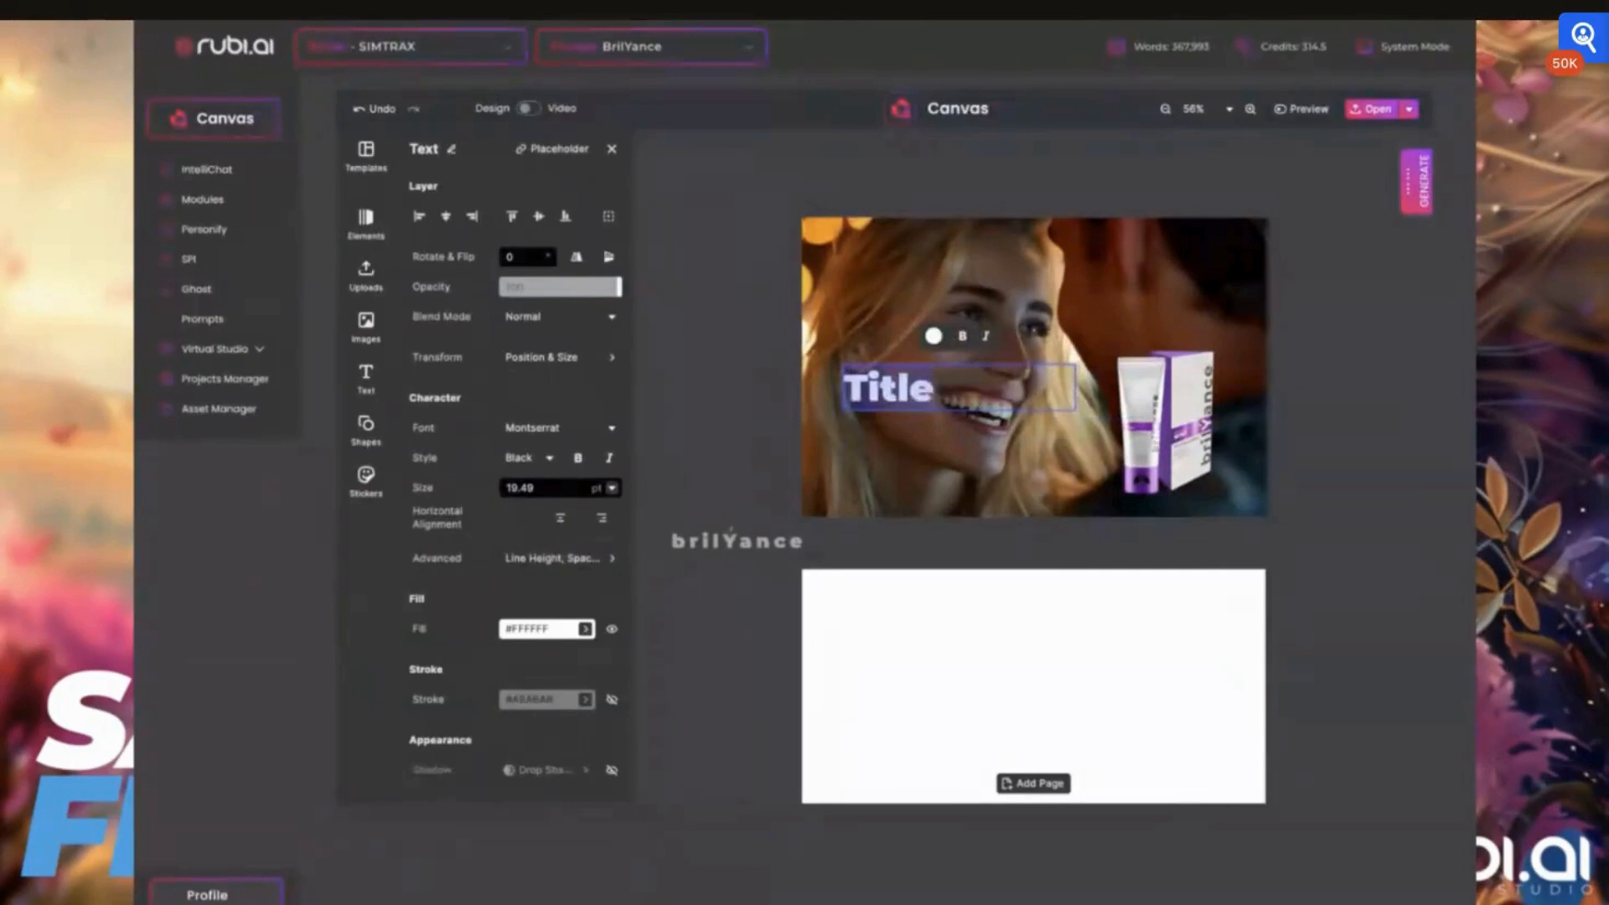
pyautogui.write('Because yo')
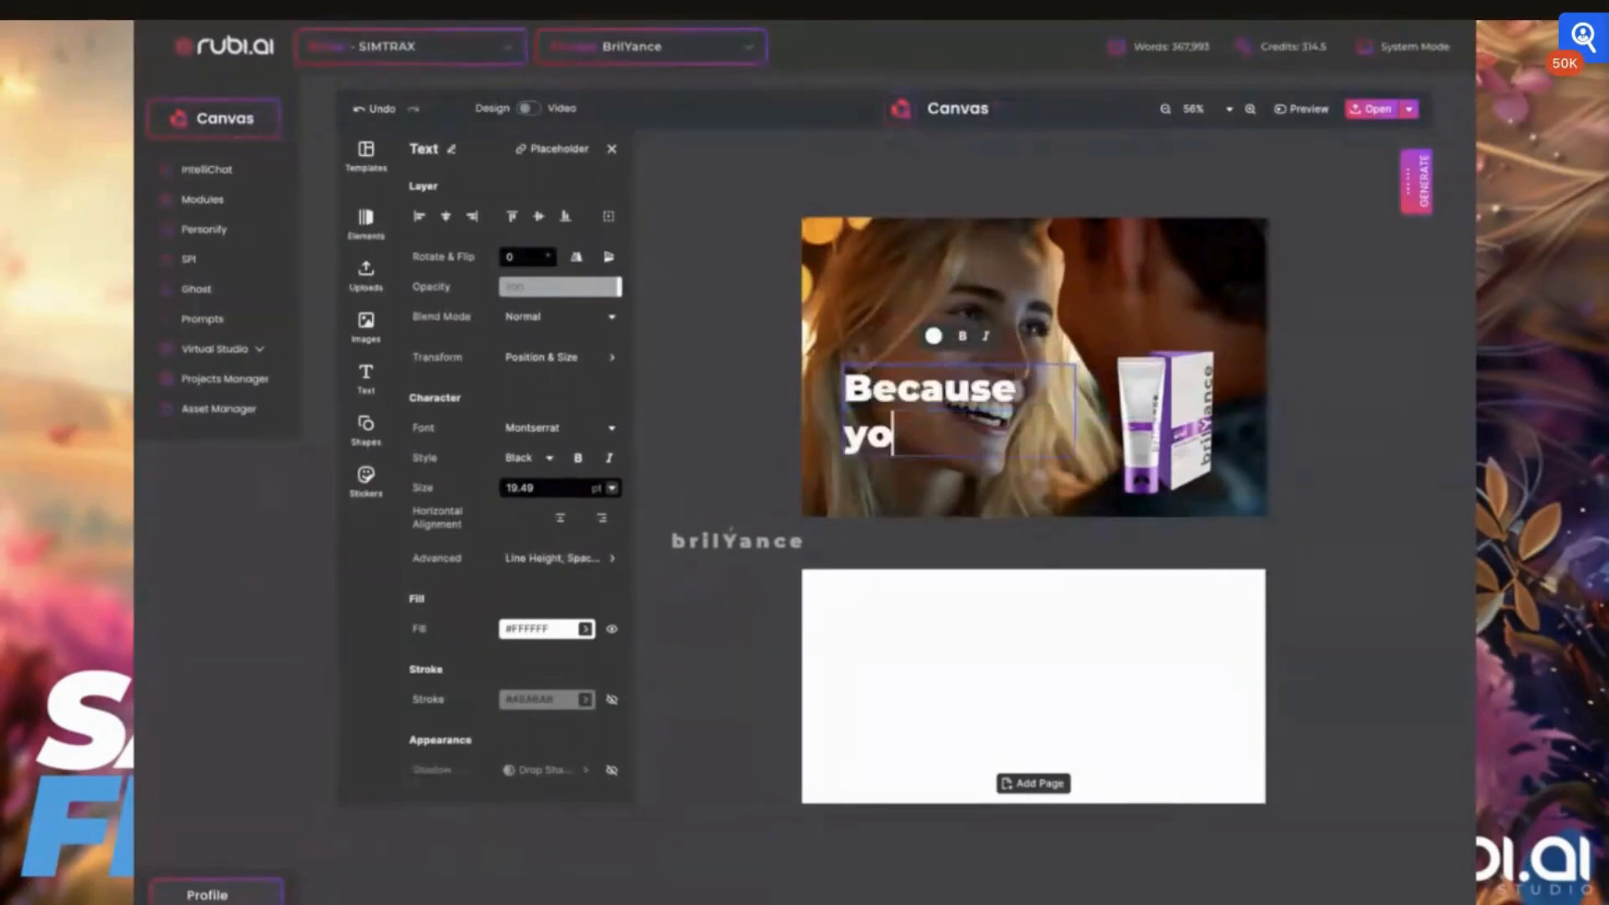
pyautogui.write('u are worthy')
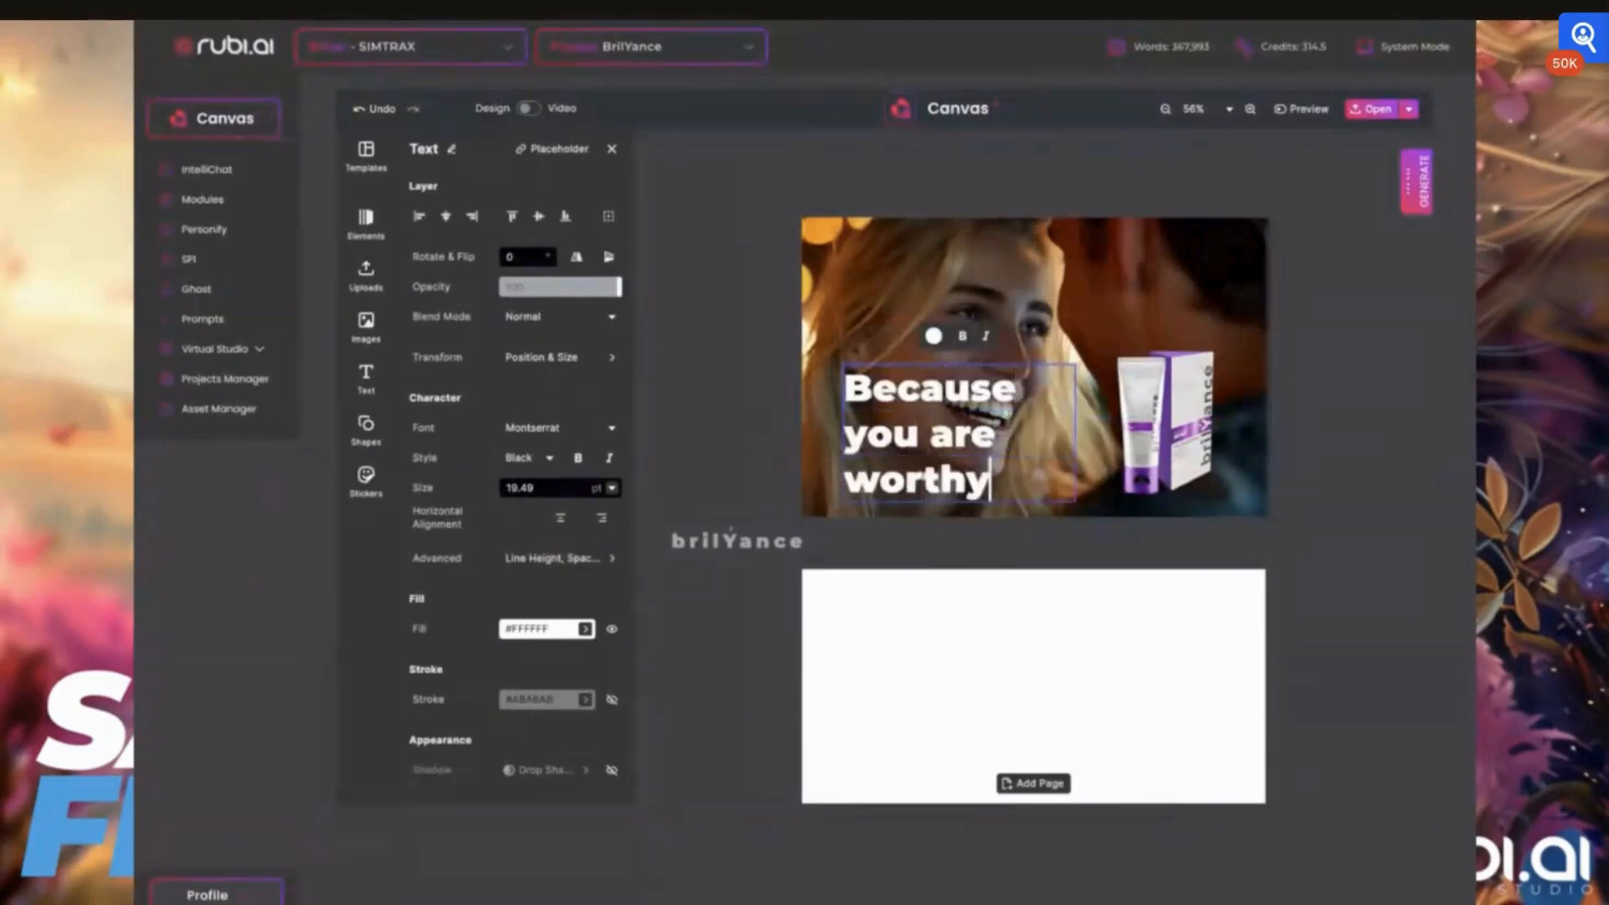
pyautogui.write('.')
# Widen the slogan's text box so it wraps onto two lines and move it slightly down and left
pyautogui.press('Up')
pyautogui.moveTo(1076, 433); pyautogui.dragTo(1133, 414)
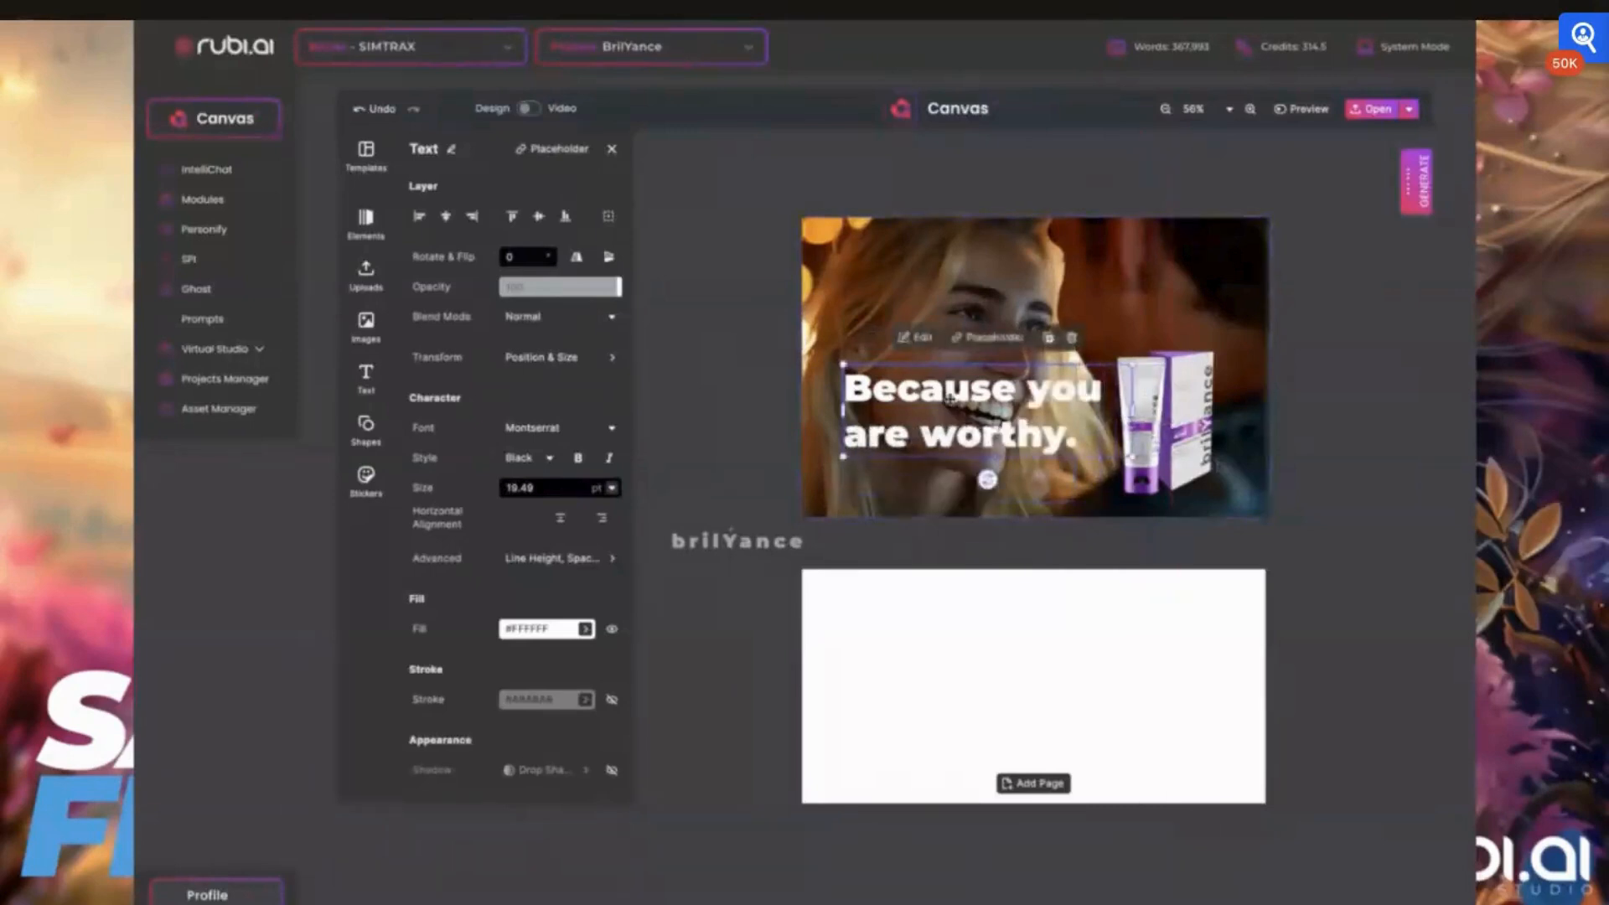
pyautogui.moveTo(950, 400)
pyautogui.mouseDown()
pyautogui.moveTo(940, 441)
pyautogui.moveTo(941, 416)
pyautogui.mouseUp()
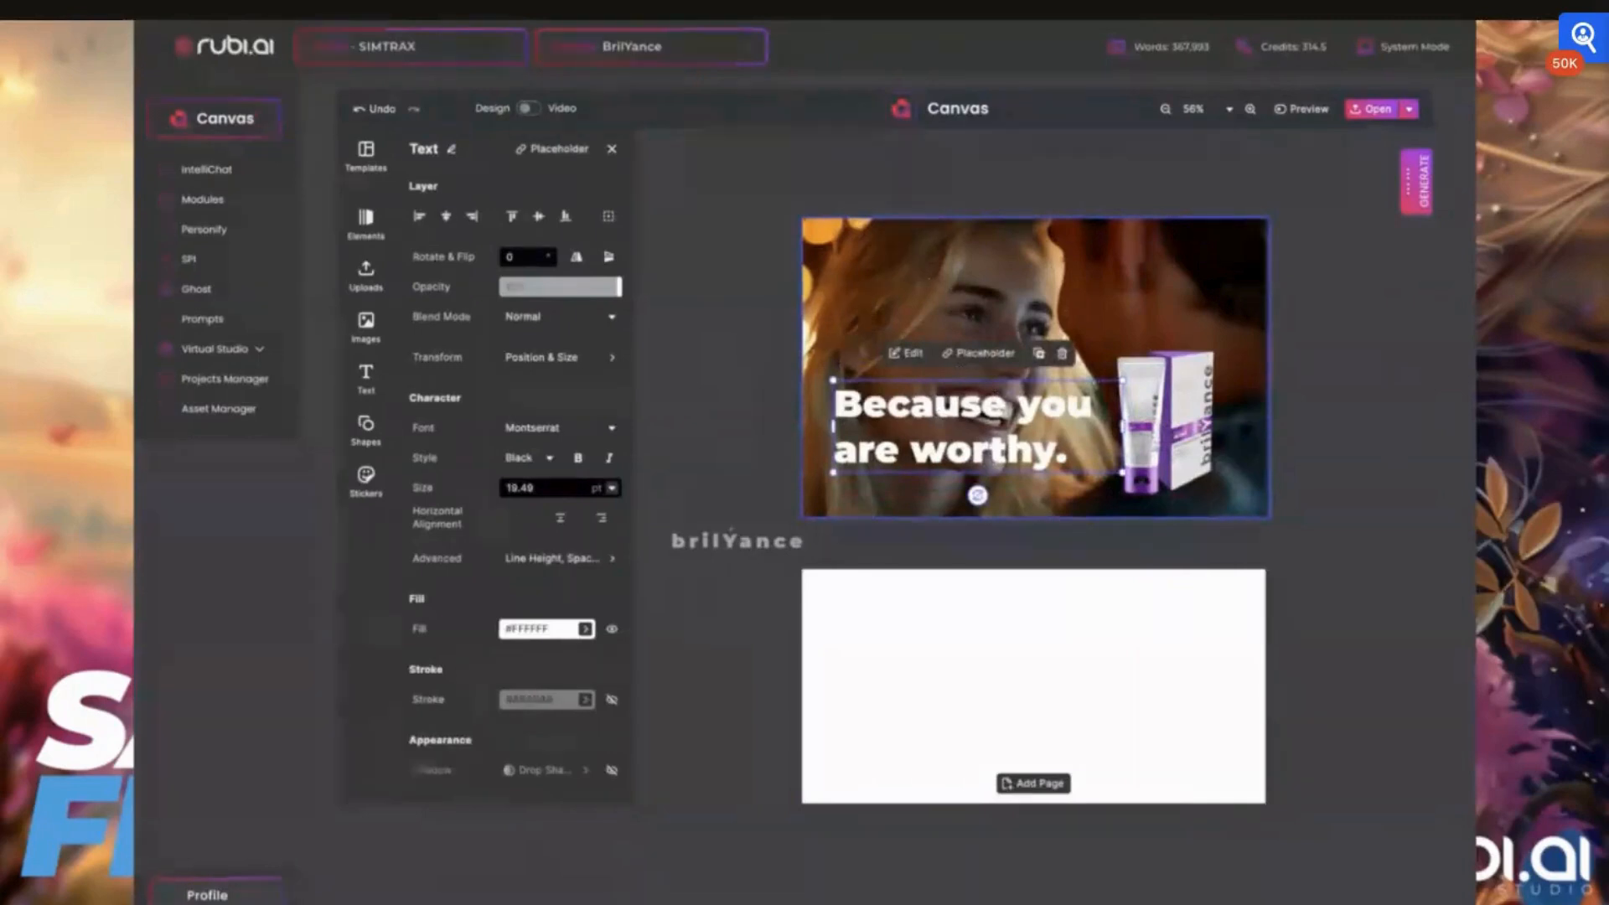
# Enlarge the background photo beyond the page edges and shift it so the woman's face sits higher behind the slogan
pyautogui.click(1036, 302)
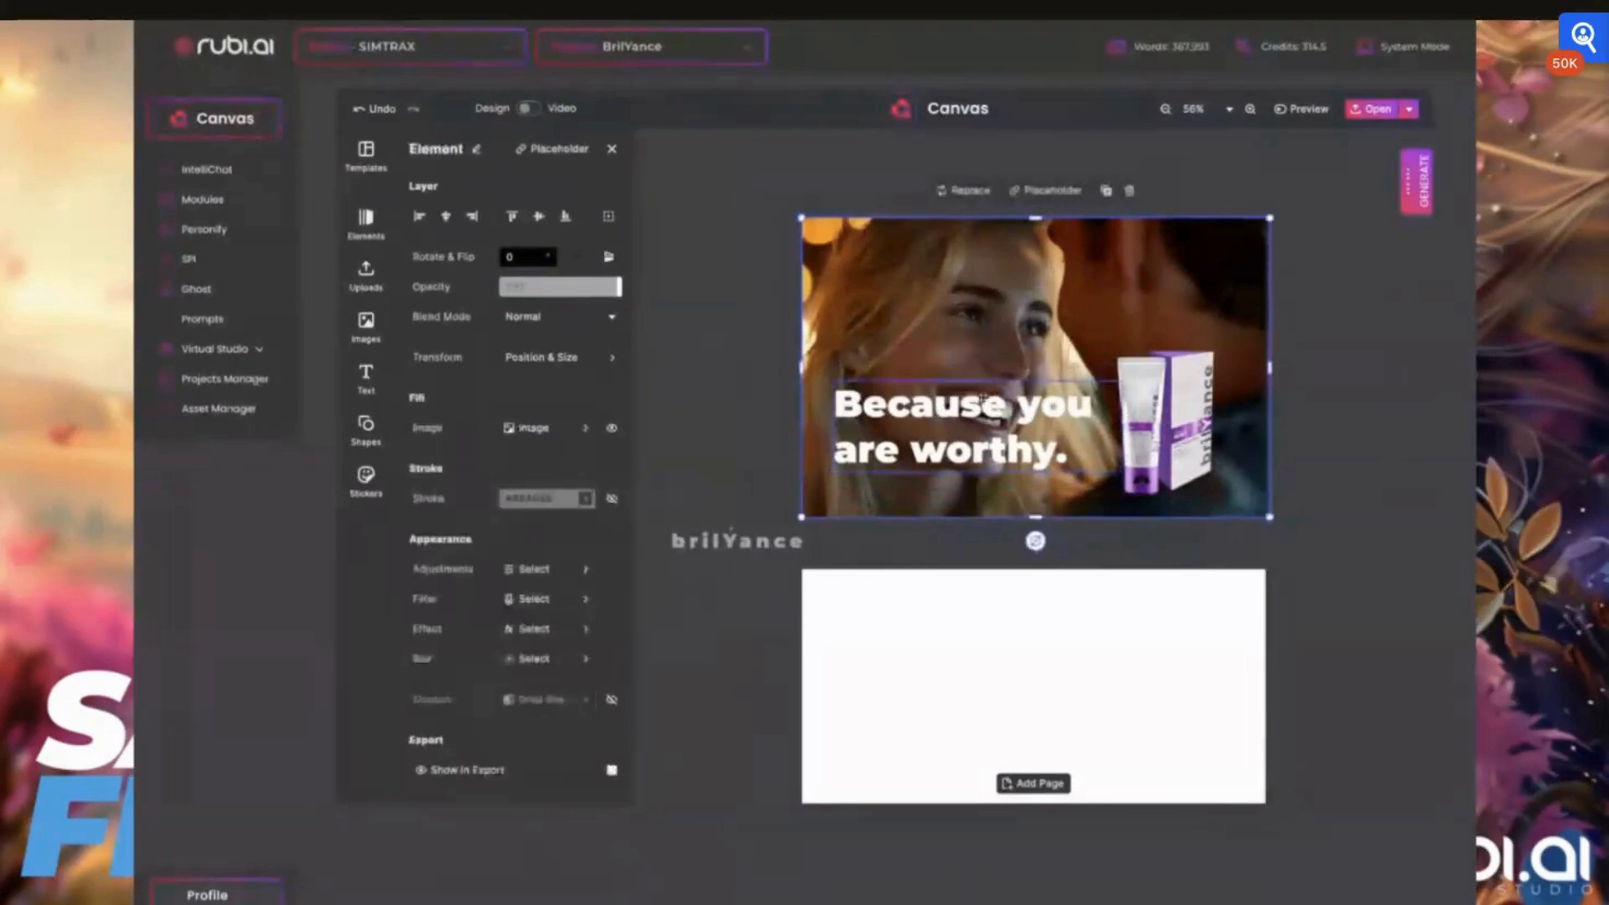
pyautogui.moveTo(801, 218); pyautogui.dragTo(614, 181)
pyautogui.moveTo(1025, 309); pyautogui.dragTo(1063, 315)
pyautogui.click(664, 409)
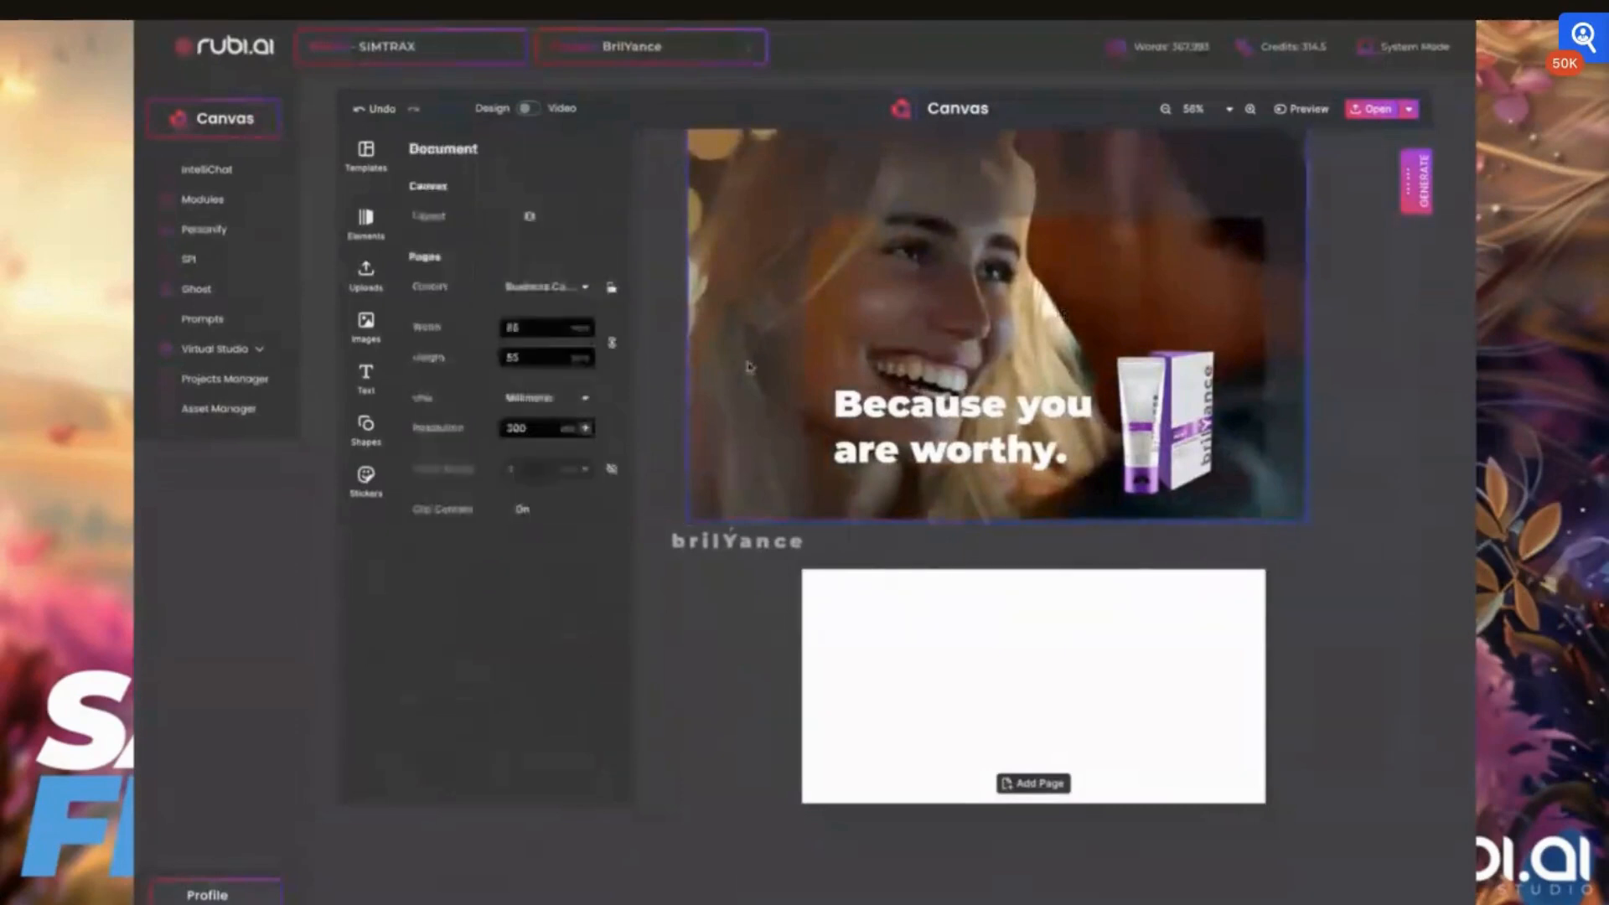
# Trim the background photo's left and upper edges so they line up with the page edges
pyautogui.click(745, 352)
pyautogui.moveTo(687, 323); pyautogui.dragTo(801, 325)
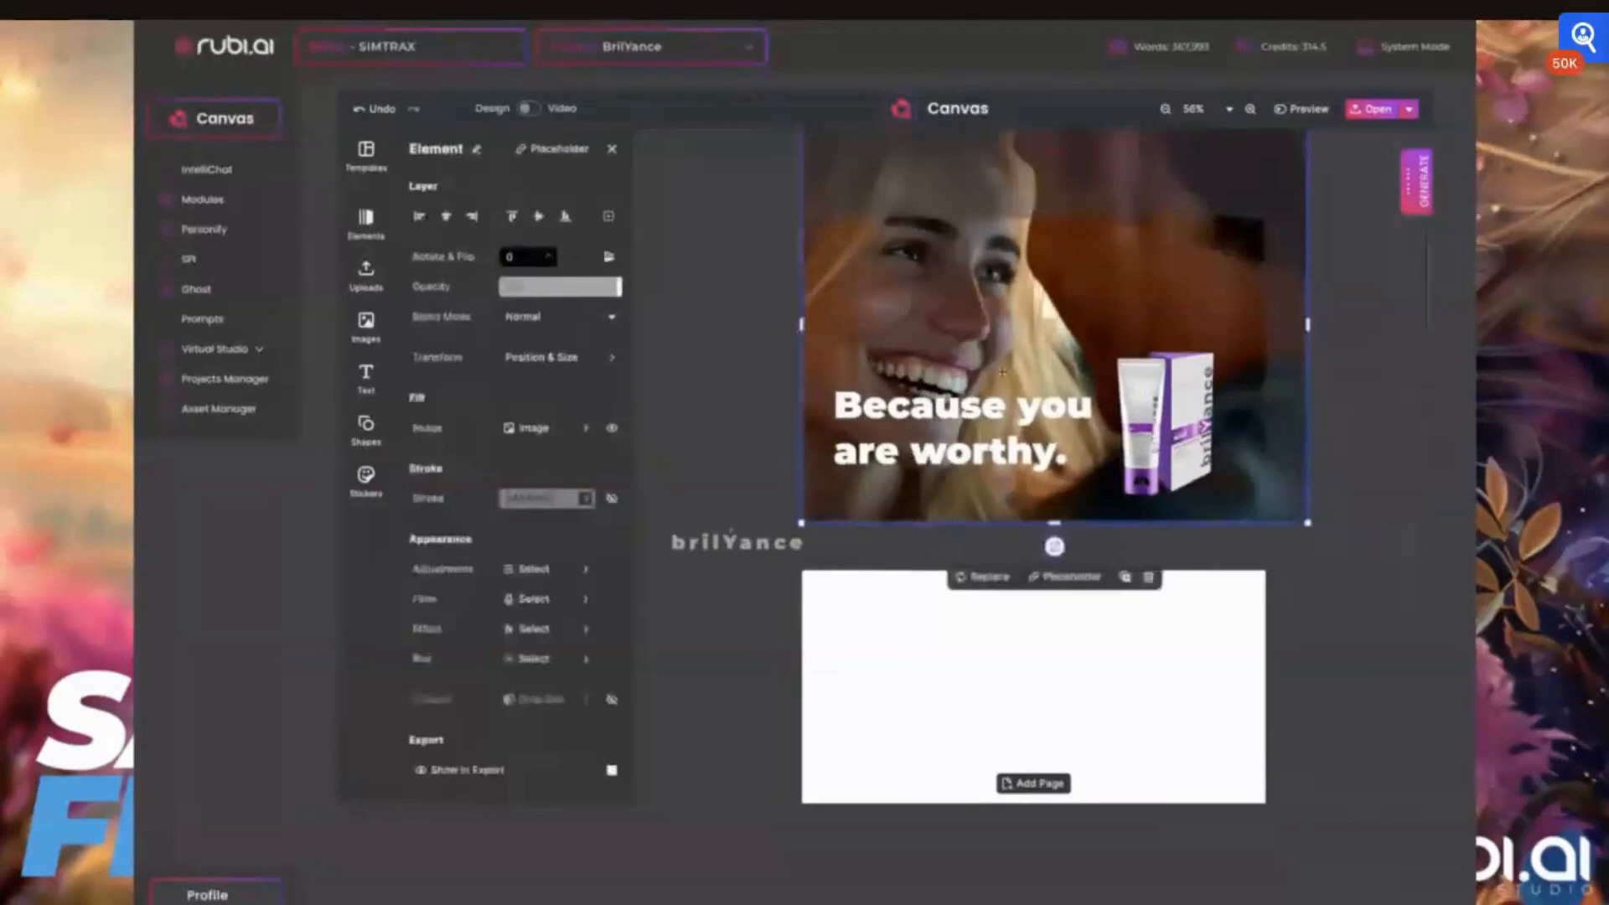
pyautogui.scroll(-2, 1003, 372)
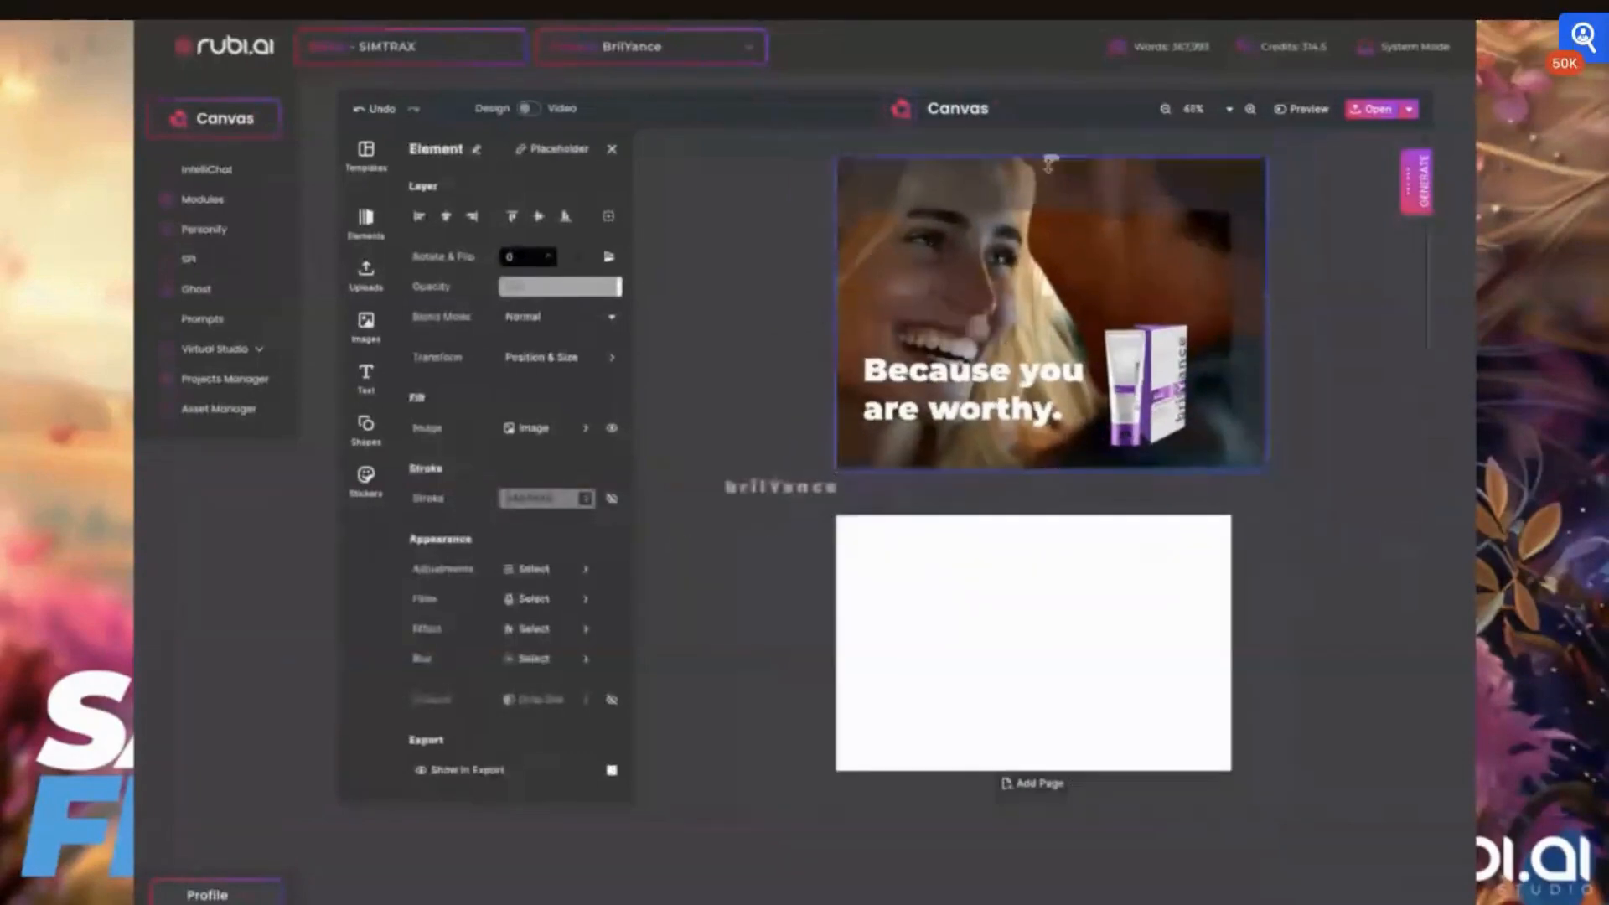
pyautogui.moveTo(1050, 161); pyautogui.dragTo(1046, 210)
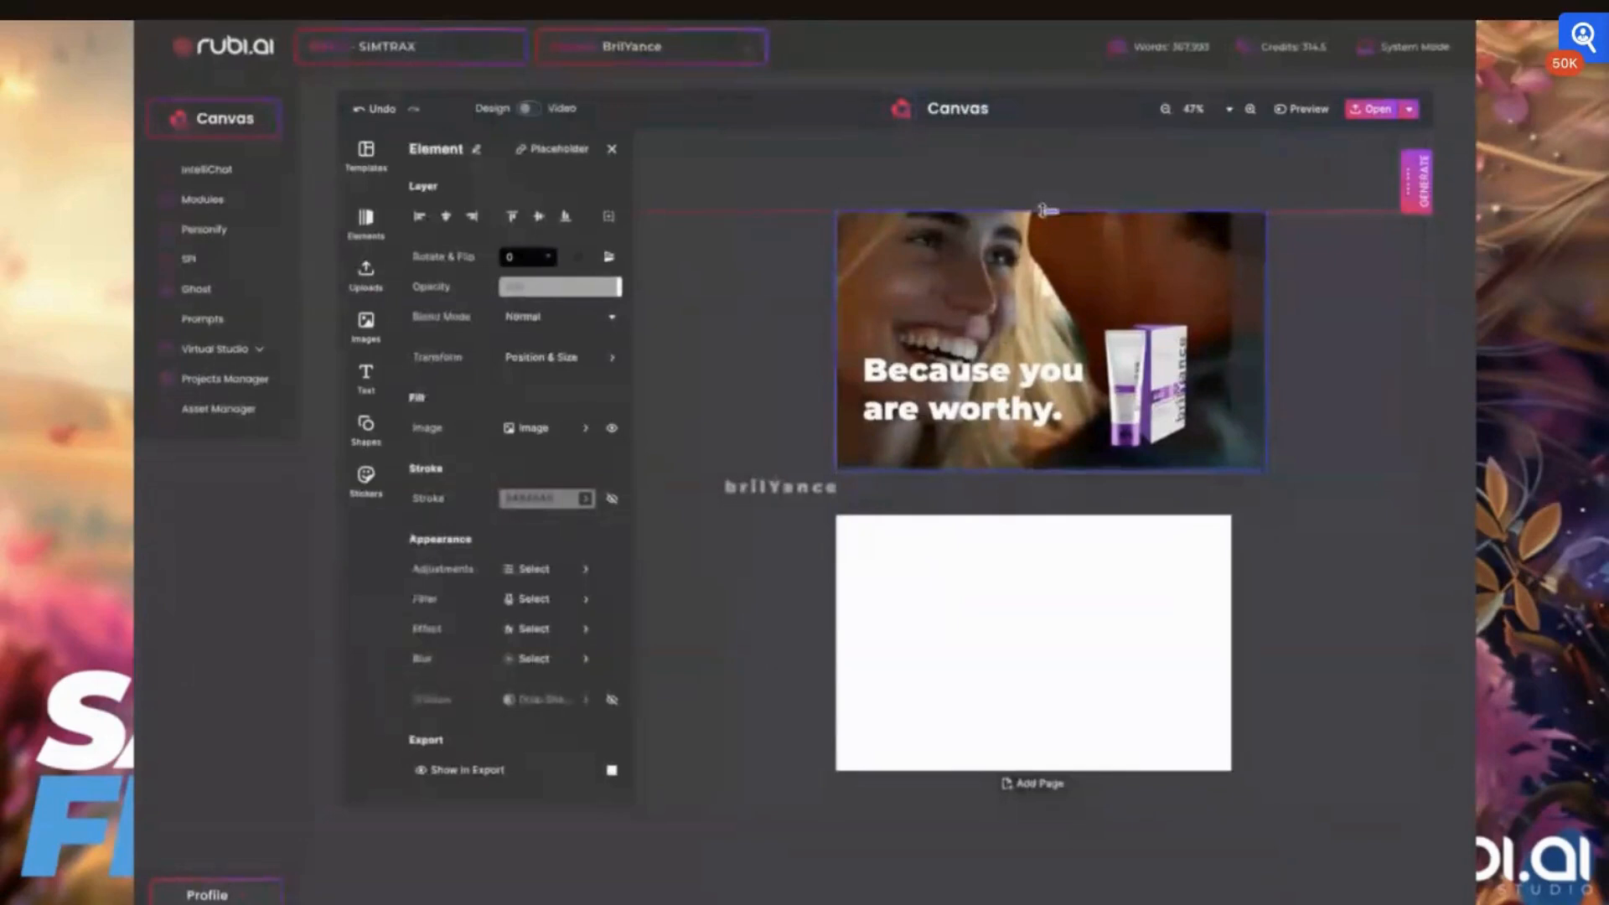
# Tighten the slogan's line height and slightly reduce its letter spacing
pyautogui.click(972, 389)
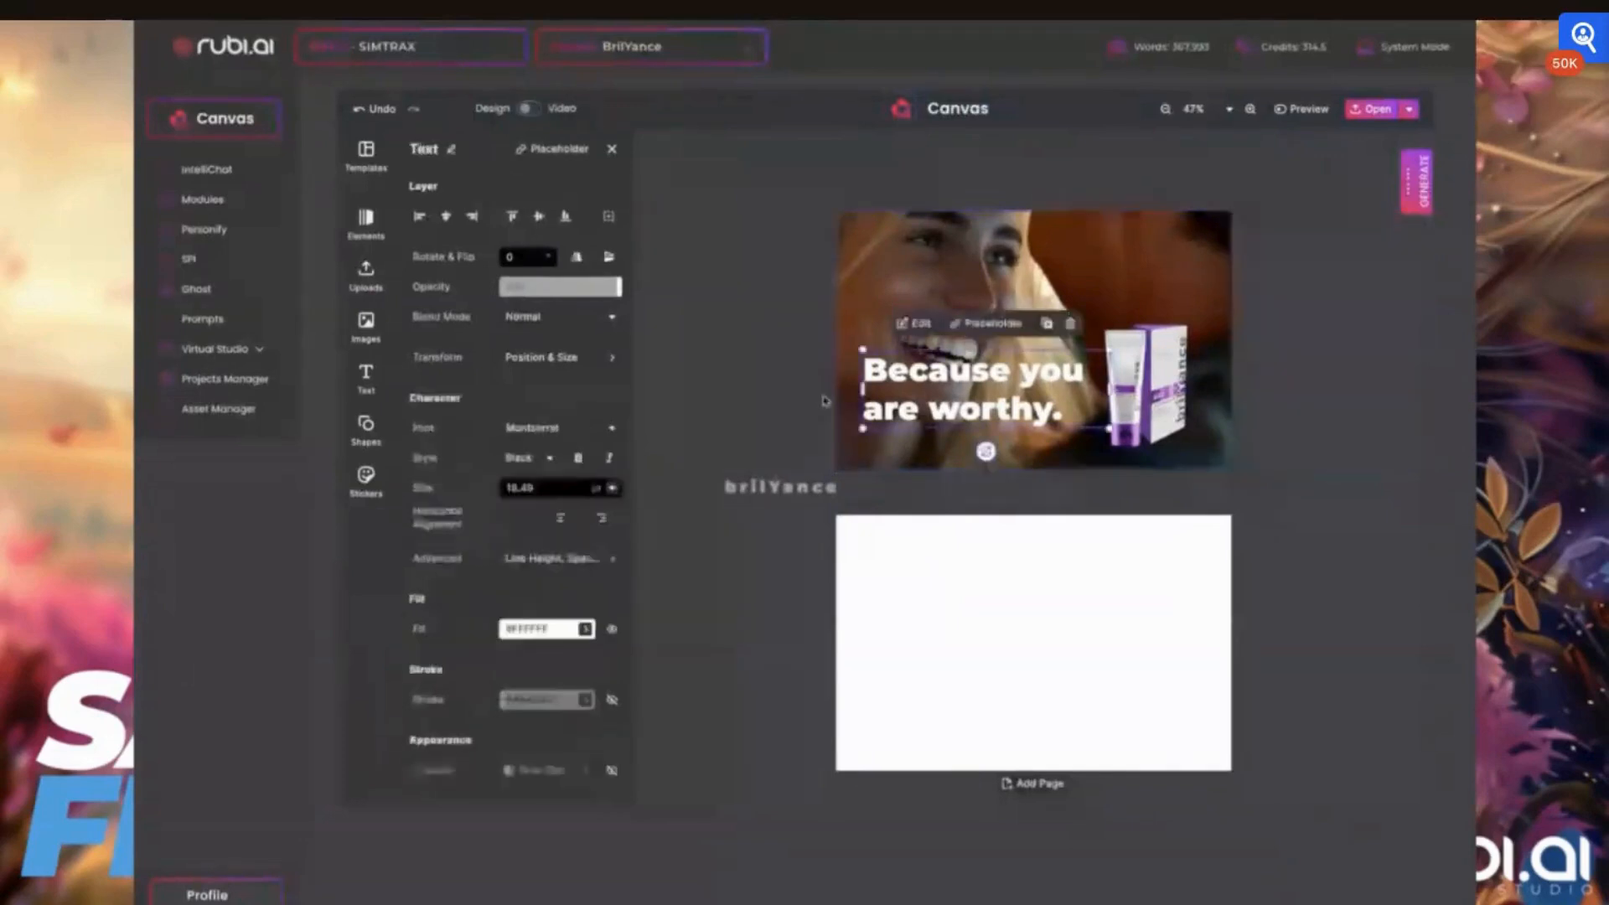
pyautogui.click(559, 559)
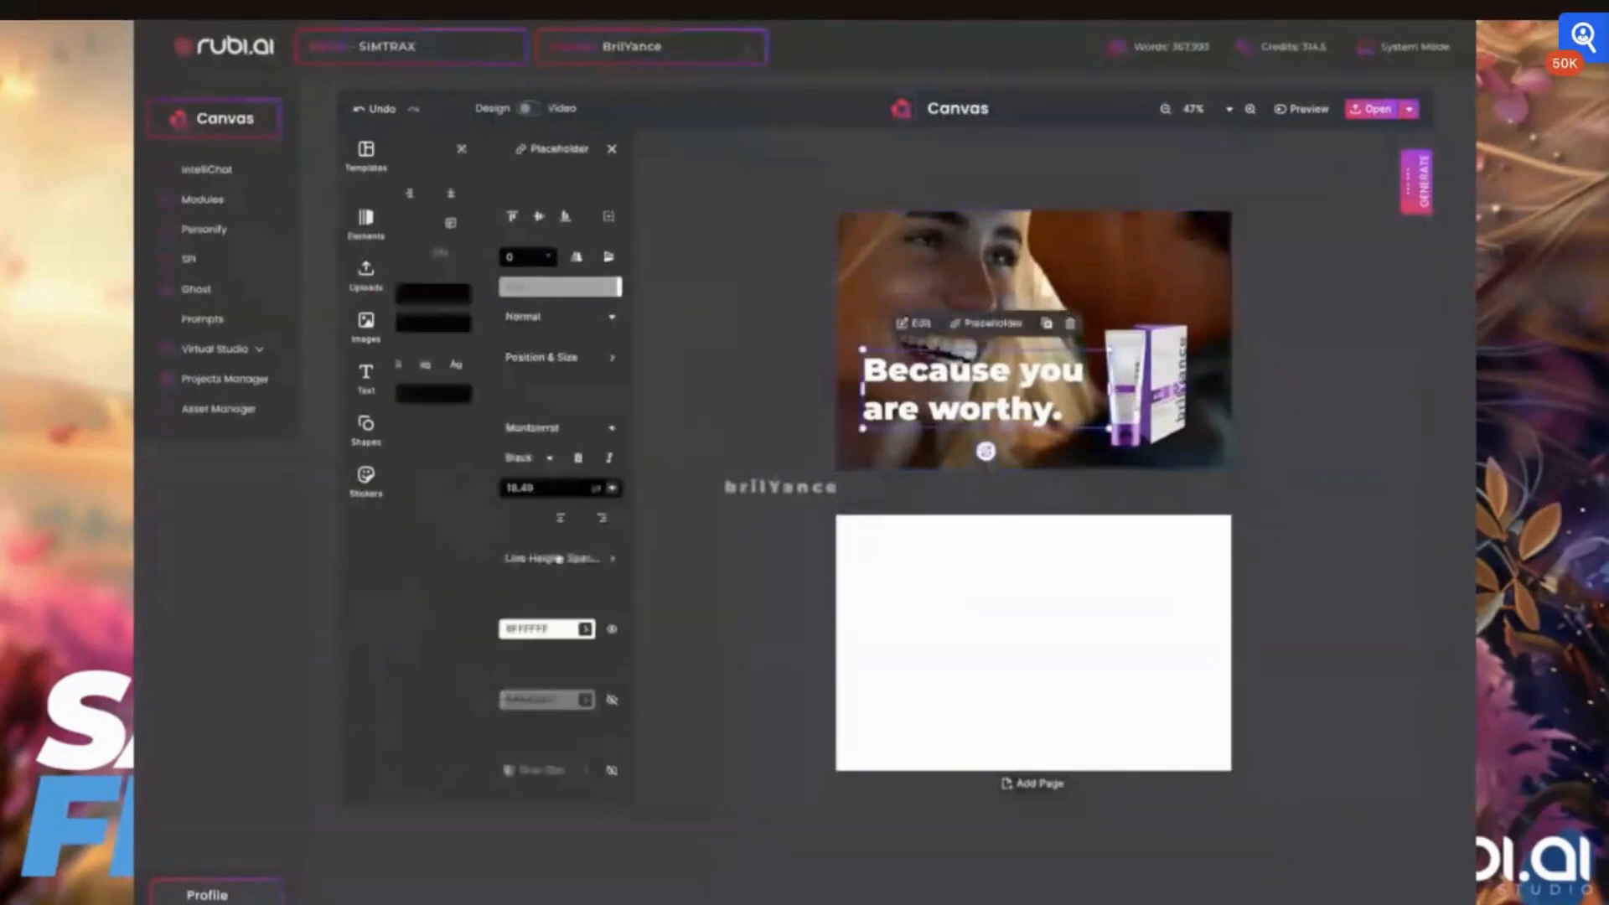
pyautogui.moveTo(523, 305); pyautogui.dragTo(506, 327)
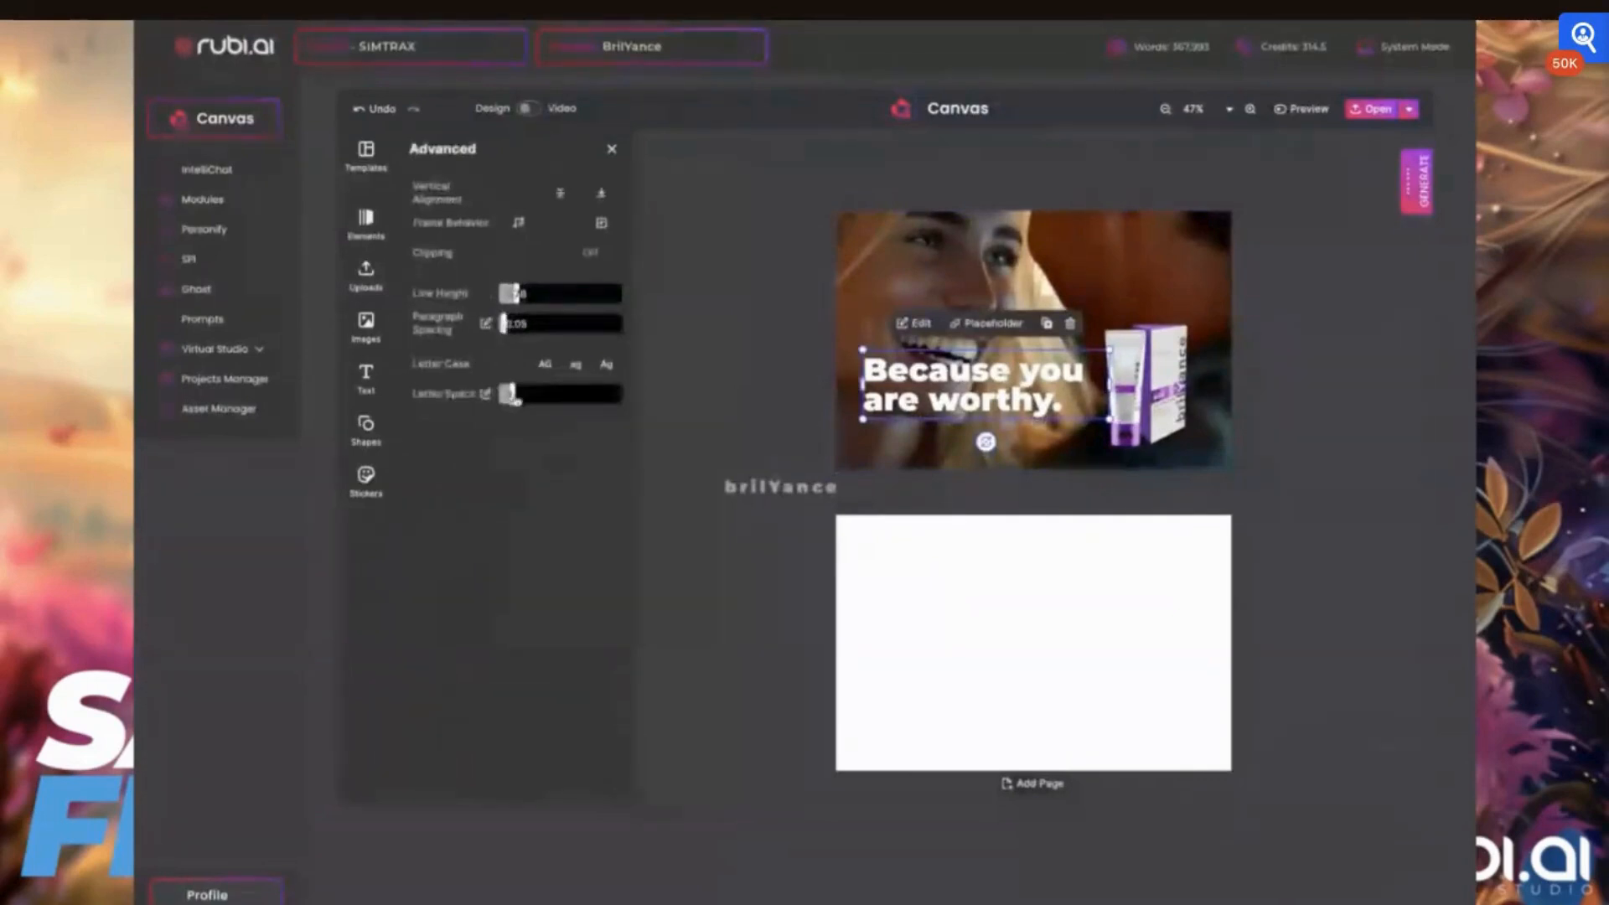
pyautogui.moveTo(513, 397); pyautogui.dragTo(514, 396)
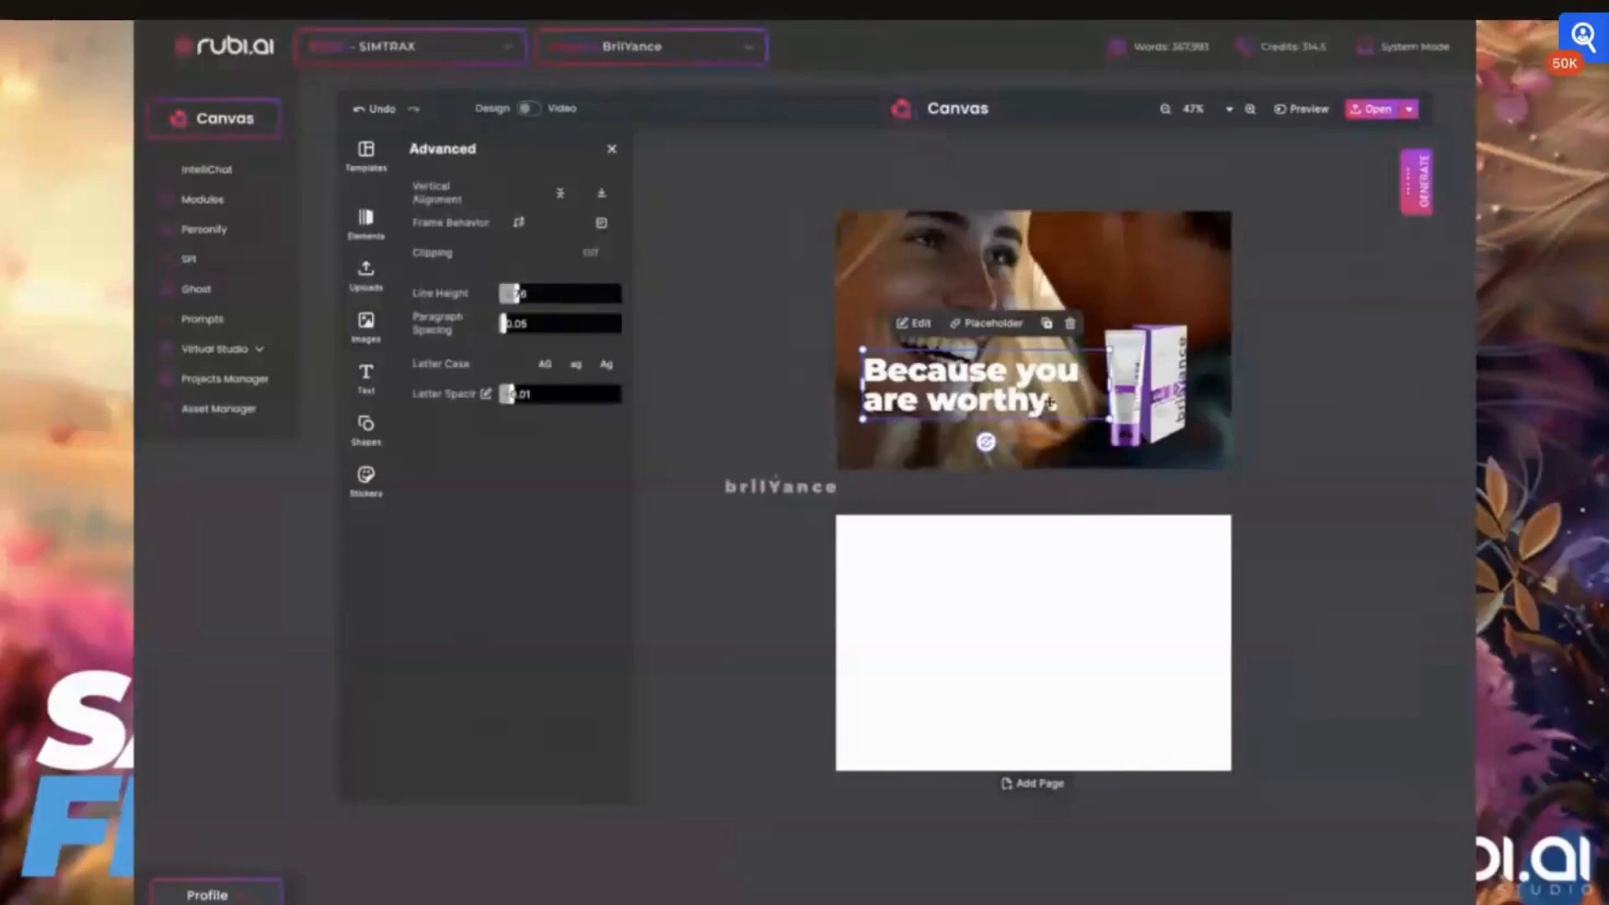
# Change "you" in the slogan to "YOU" and color that word with the document's purple
pyautogui.doubleClick(1049, 375)
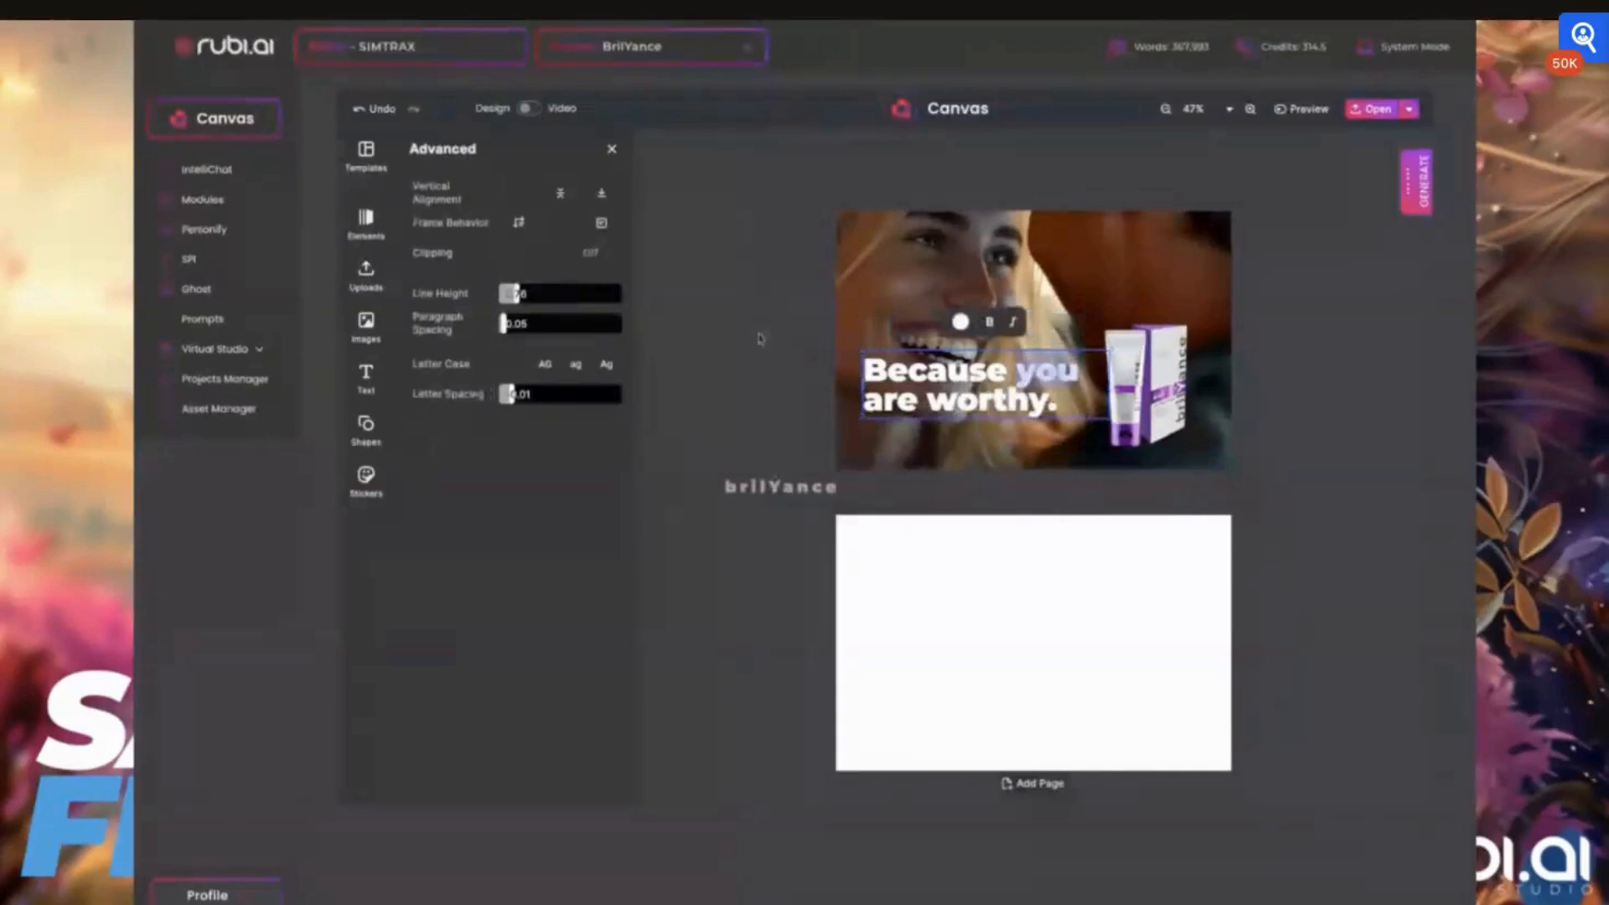
pyautogui.write('YOU')
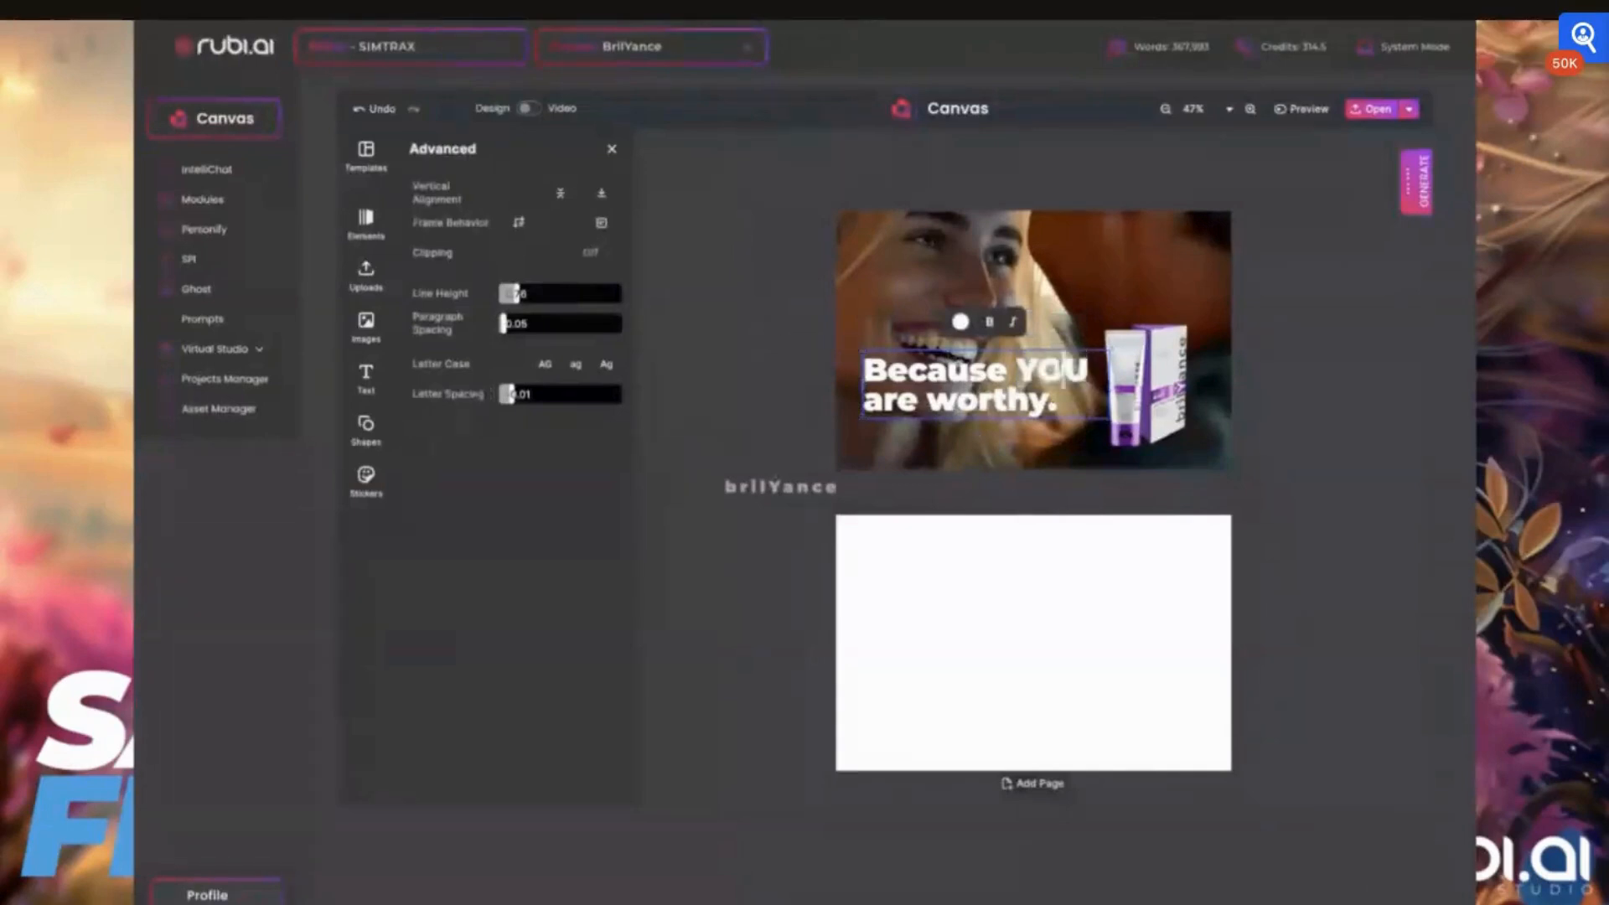
pyautogui.doubleClick(1063, 374)
pyautogui.click(611, 149)
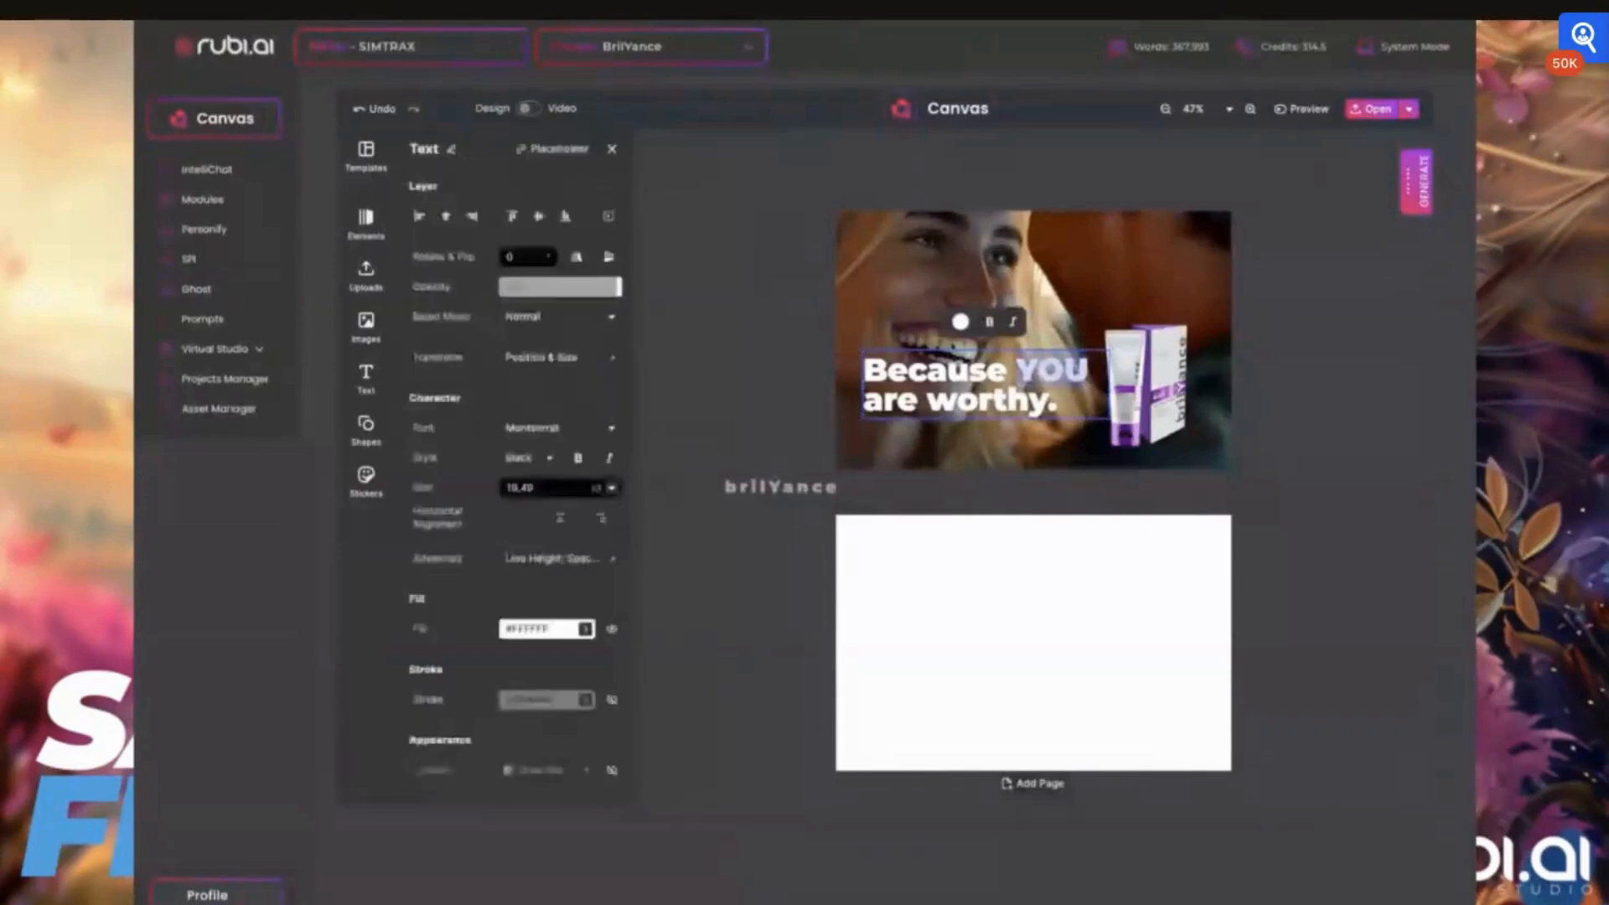
pyautogui.click(960, 321)
pyautogui.click(475, 385)
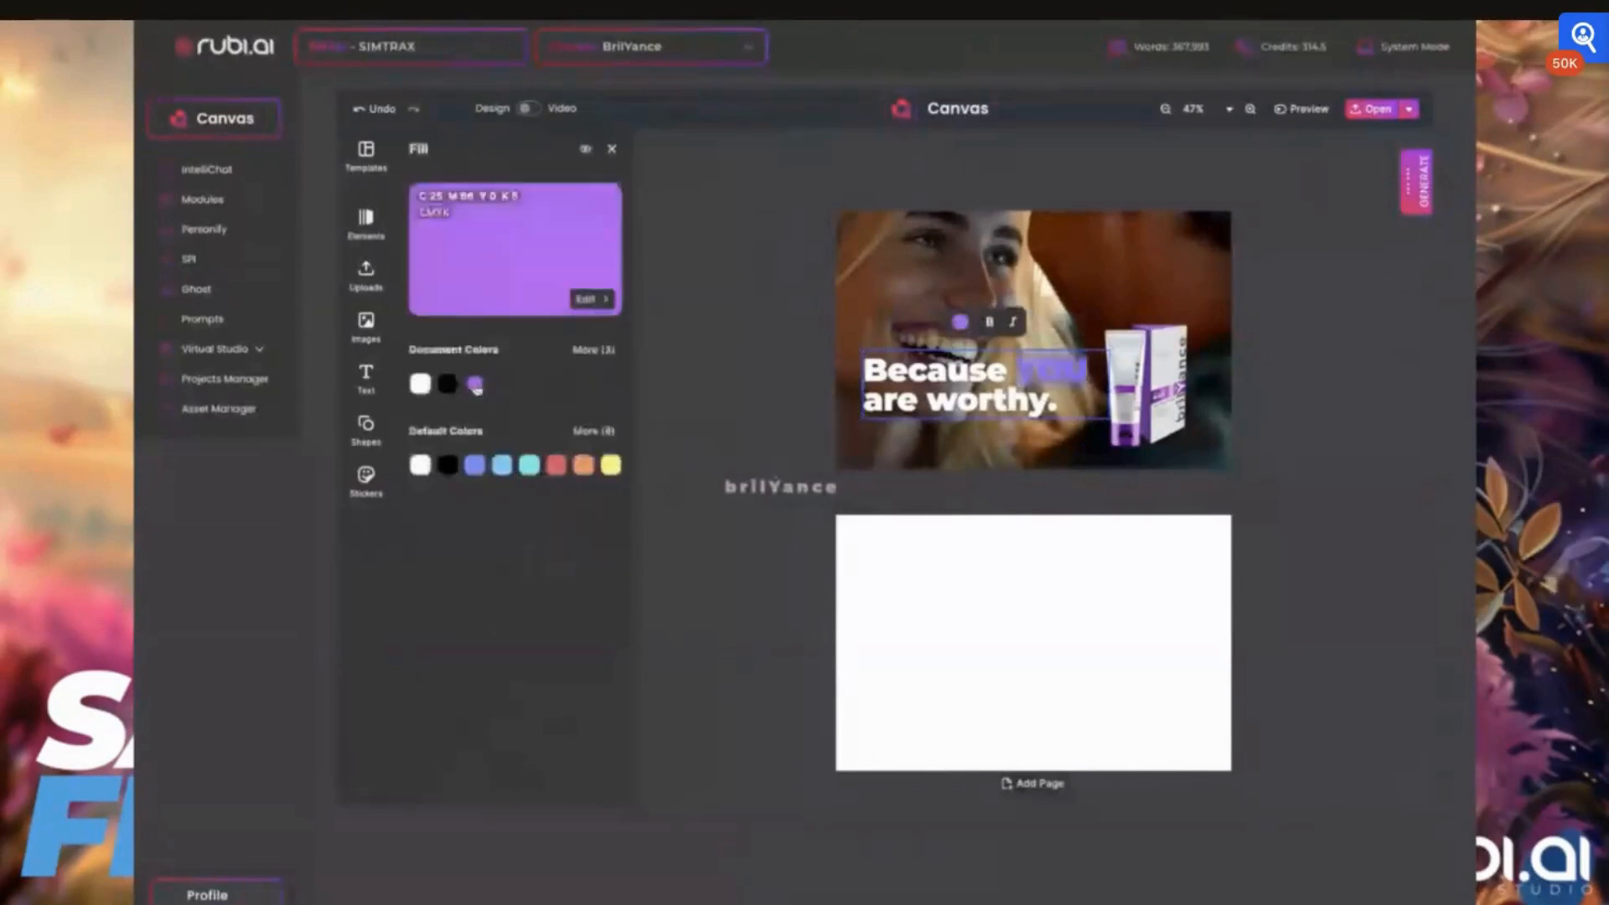
pyautogui.click(923, 396)
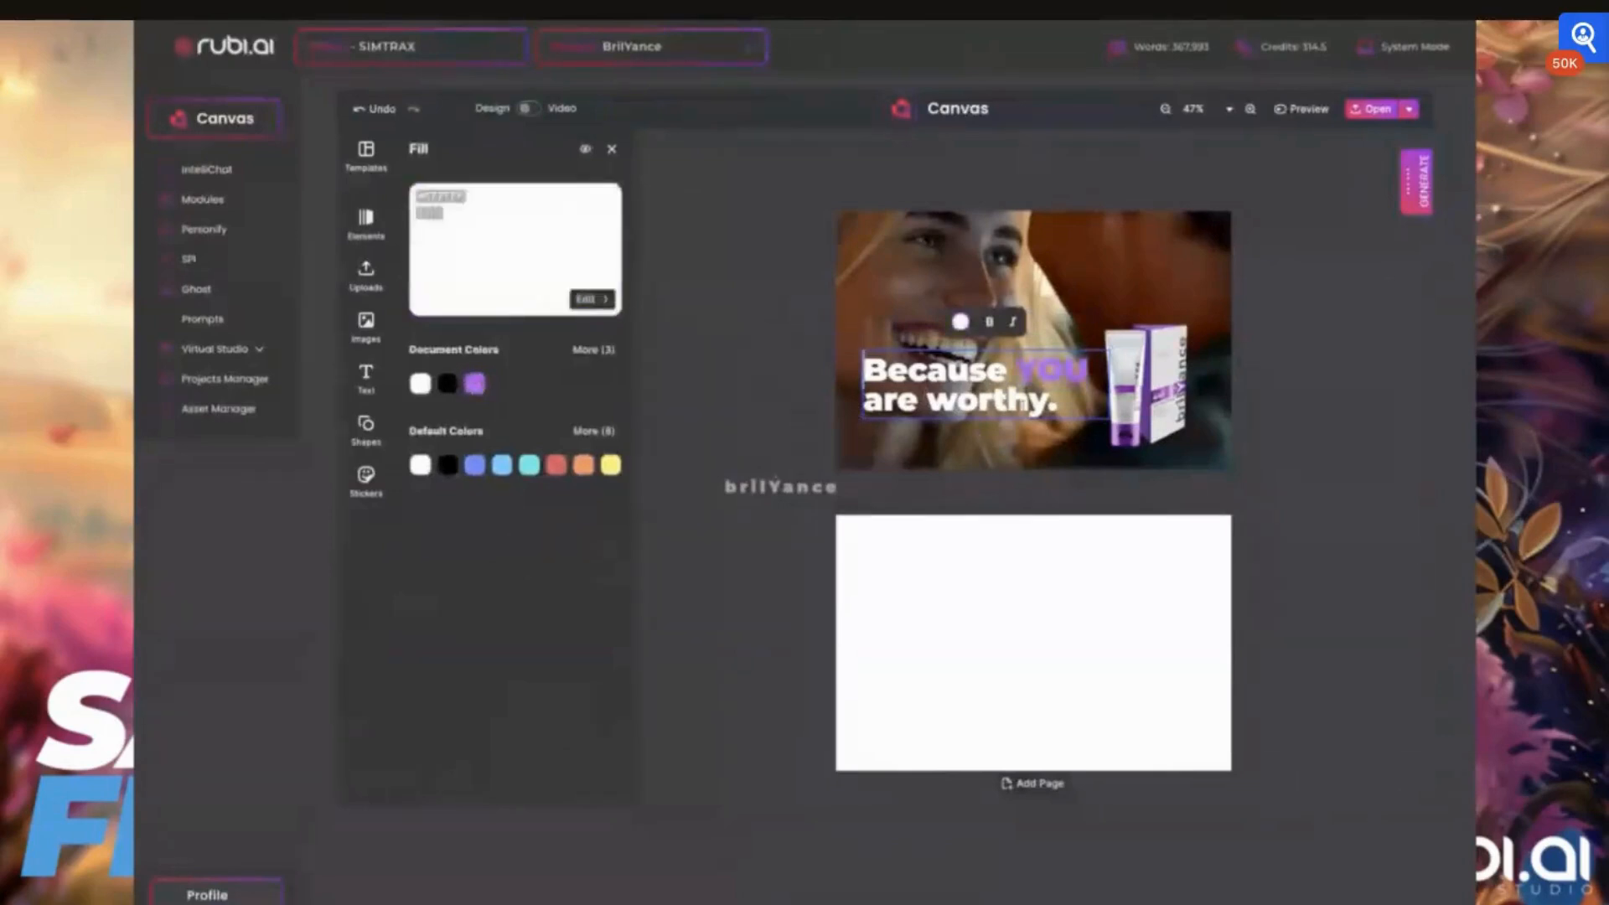
pyautogui.click(797, 399)
# Enlarge the product tube and box together and nudge the slogan slightly lower on the photo
pyautogui.moveTo(999, 401); pyautogui.dragTo(1004, 417)
pyautogui.click(1165, 351)
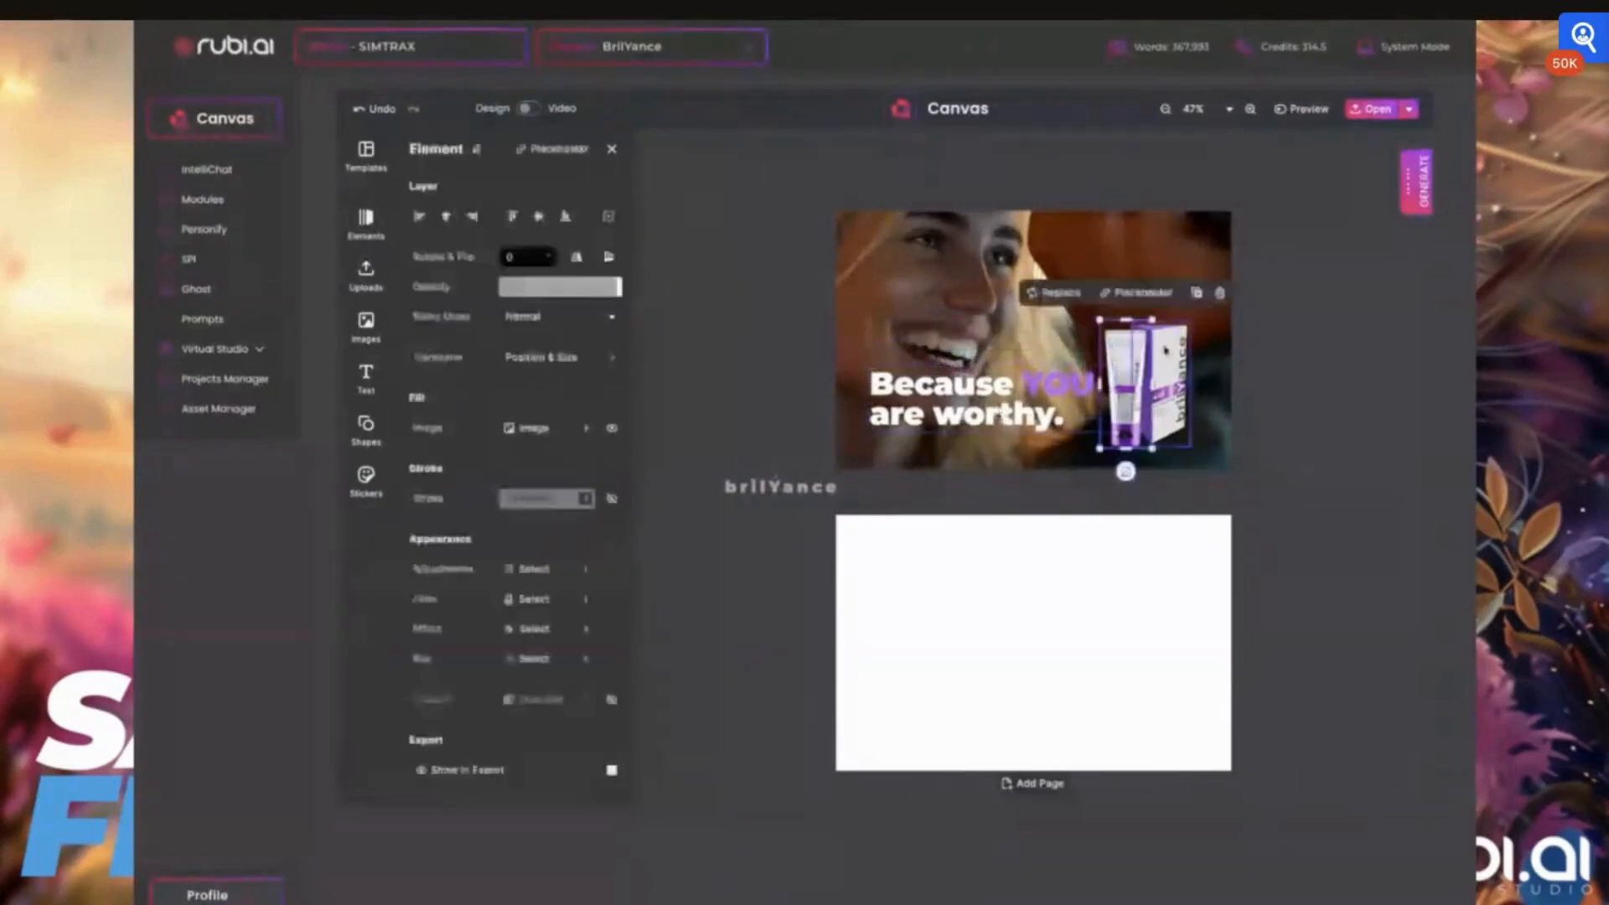
pyautogui.keyDown('shift'); pyautogui.click(1165, 351); pyautogui.keyUp('shift')
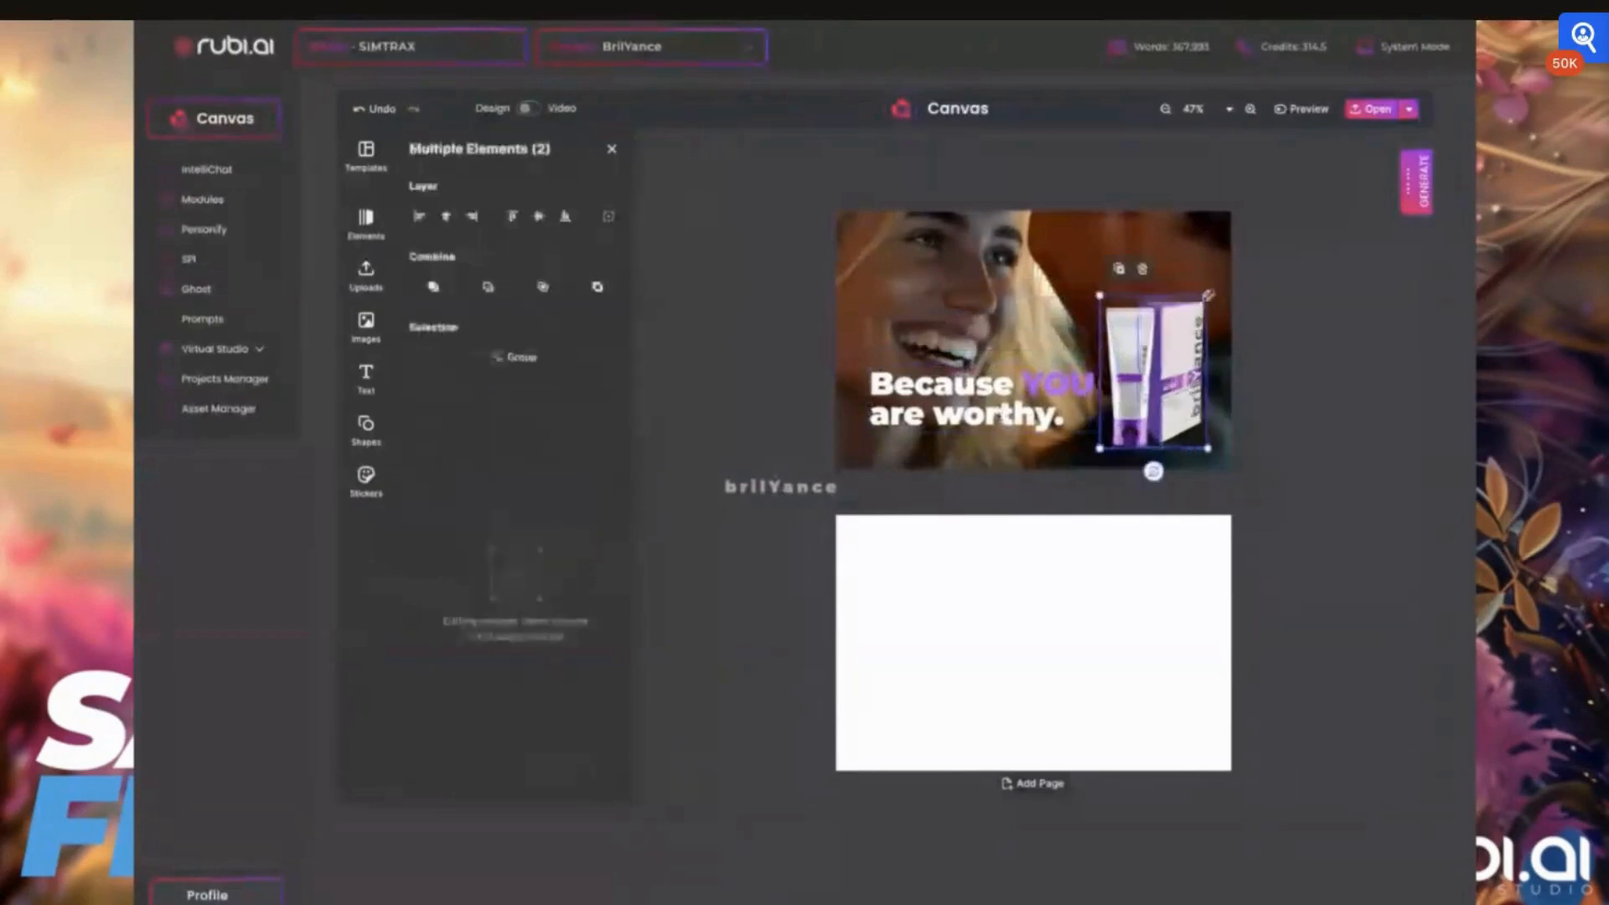
pyautogui.click(1284, 289)
pyautogui.click(915, 382)
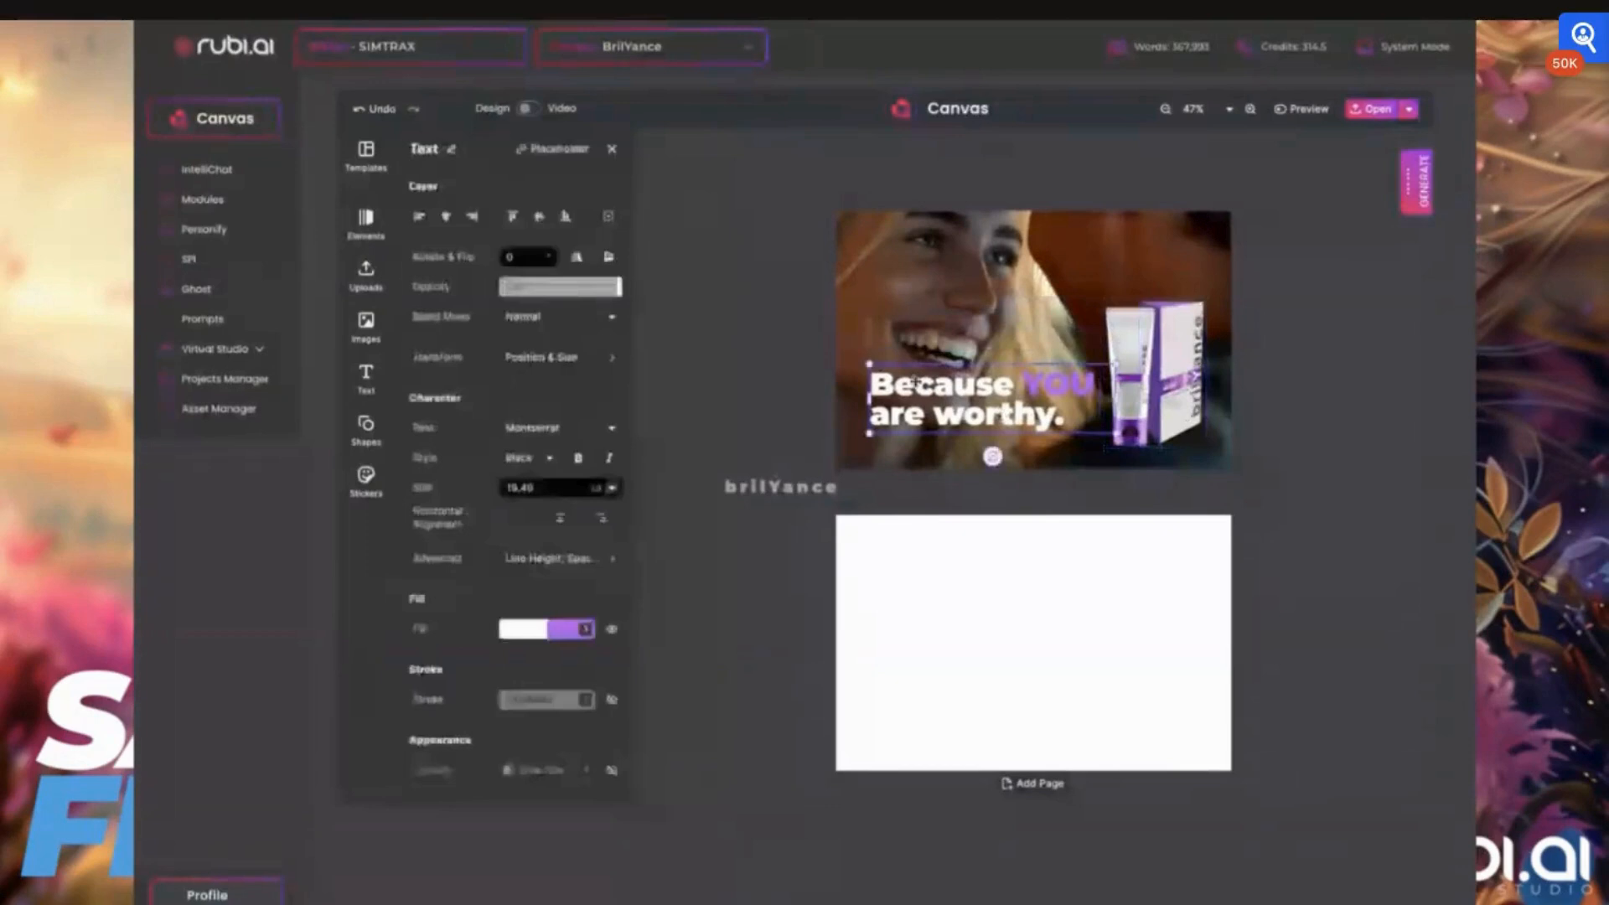
pyautogui.moveTo(915, 382); pyautogui.dragTo(922, 387)
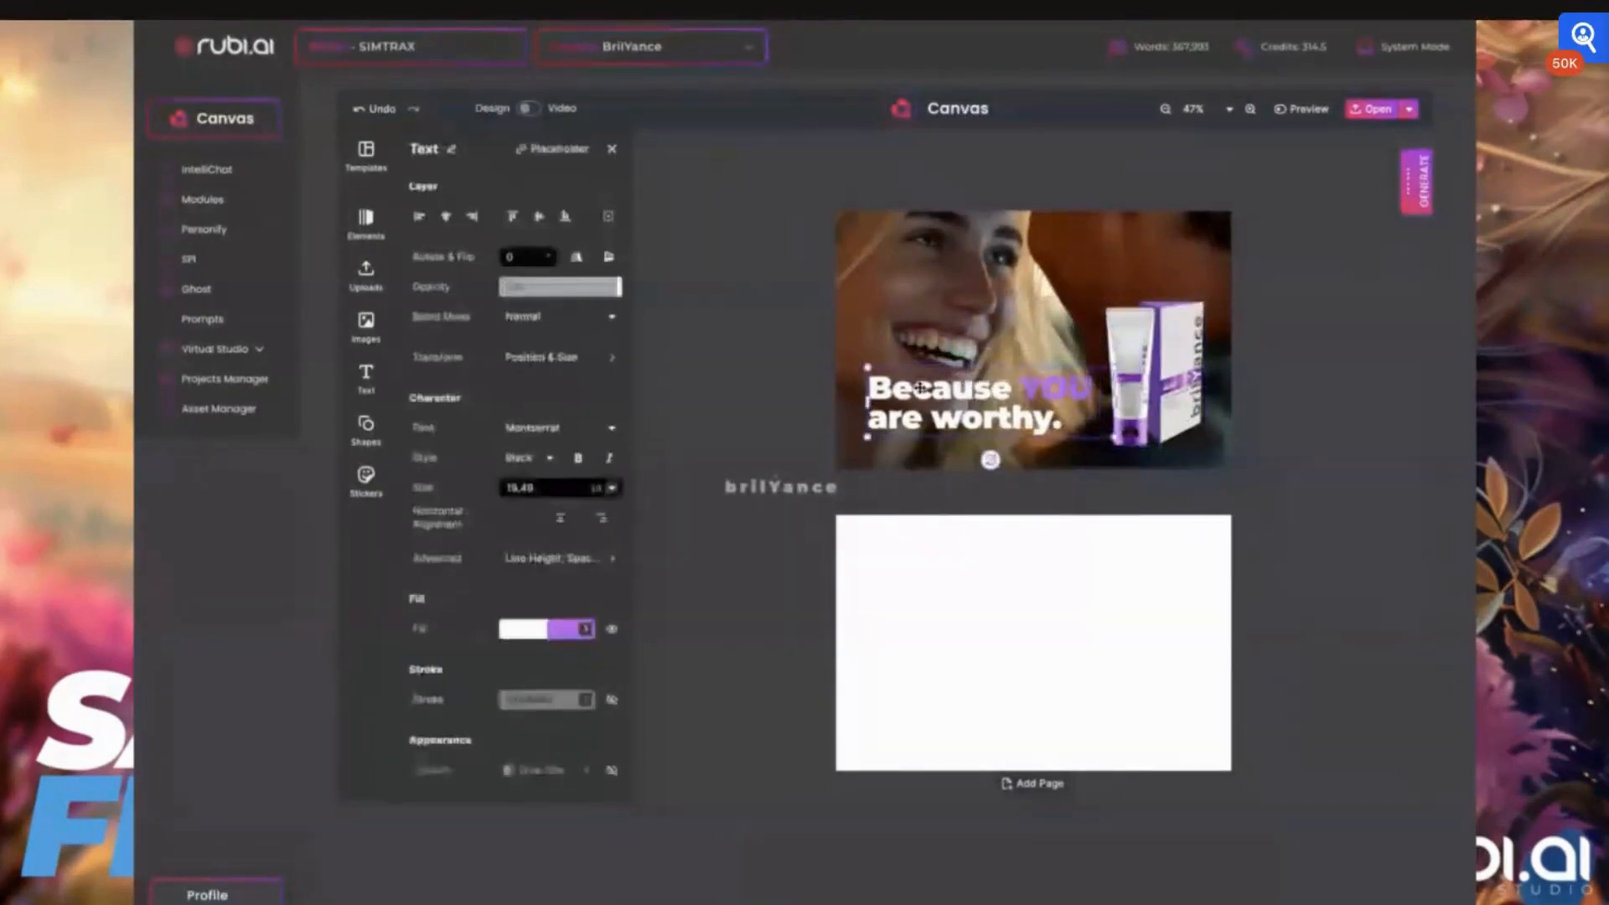
pyautogui.click(729, 402)
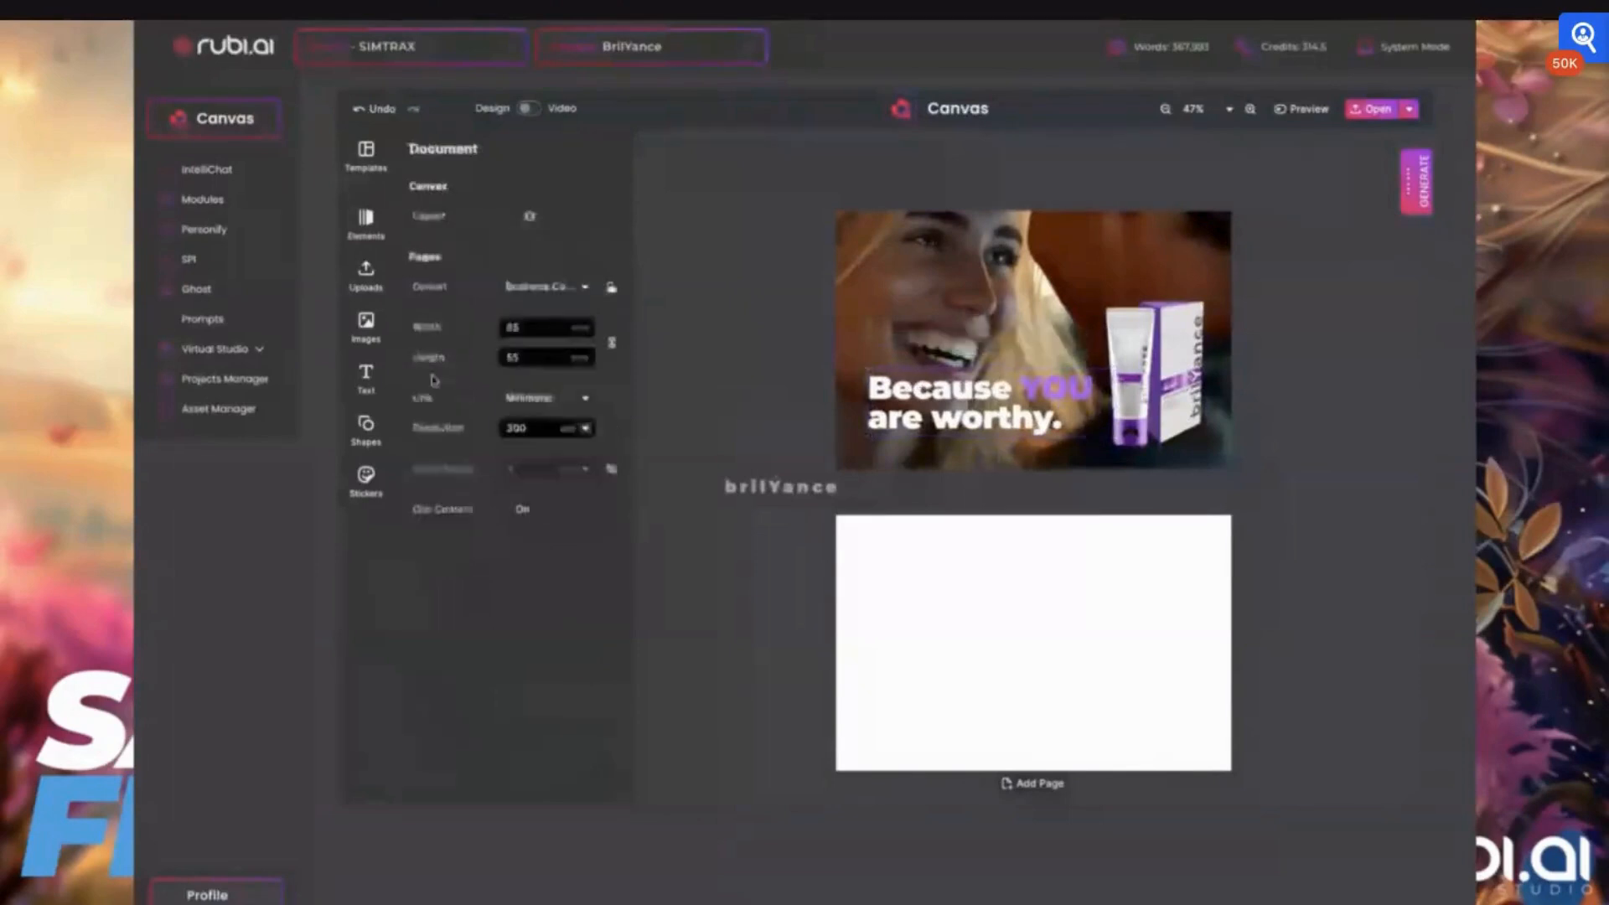
# Insert the uploaded QR code image, shrink it to a small square and place it in the card's lower-right corner
pyautogui.click(365, 325)
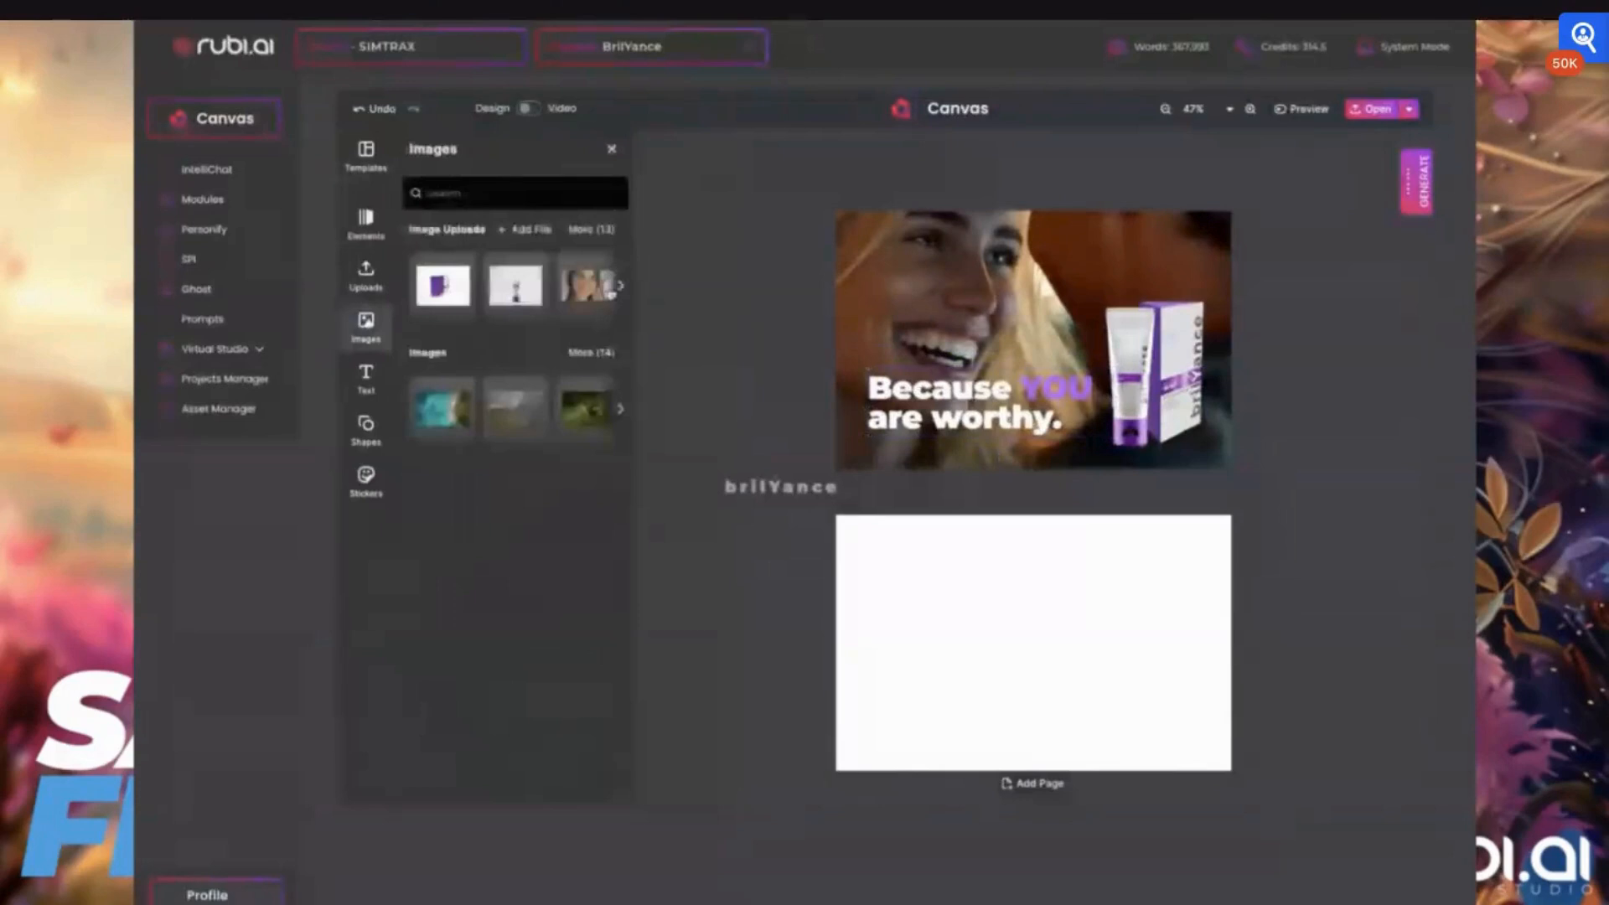
pyautogui.click(592, 230)
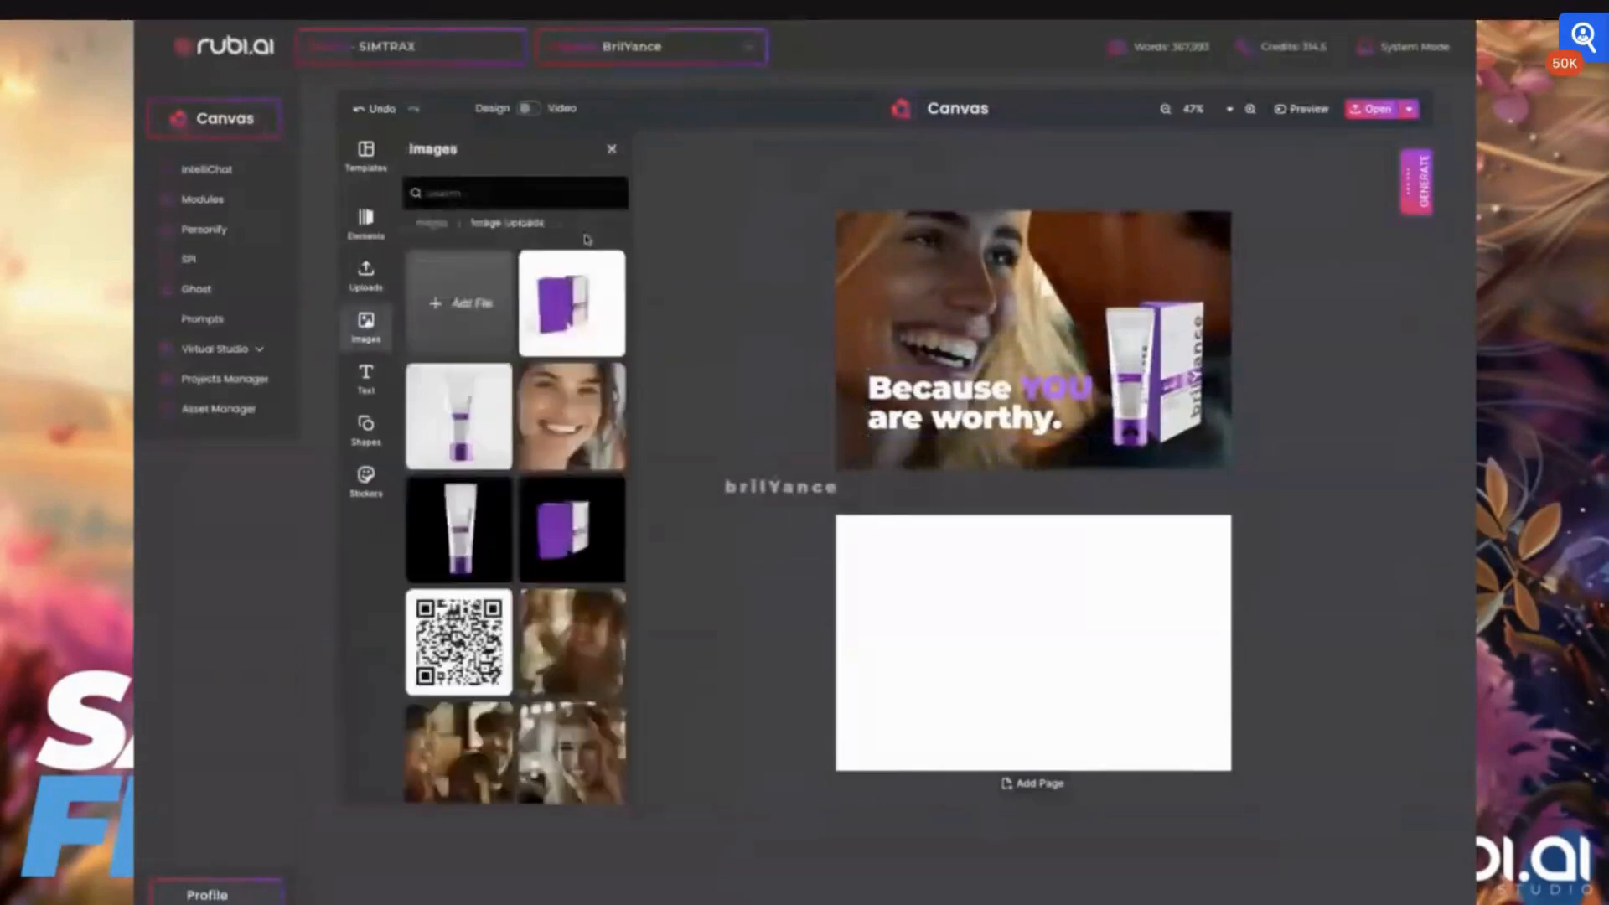
pyautogui.scroll(-3, 516, 527)
pyautogui.click(459, 440)
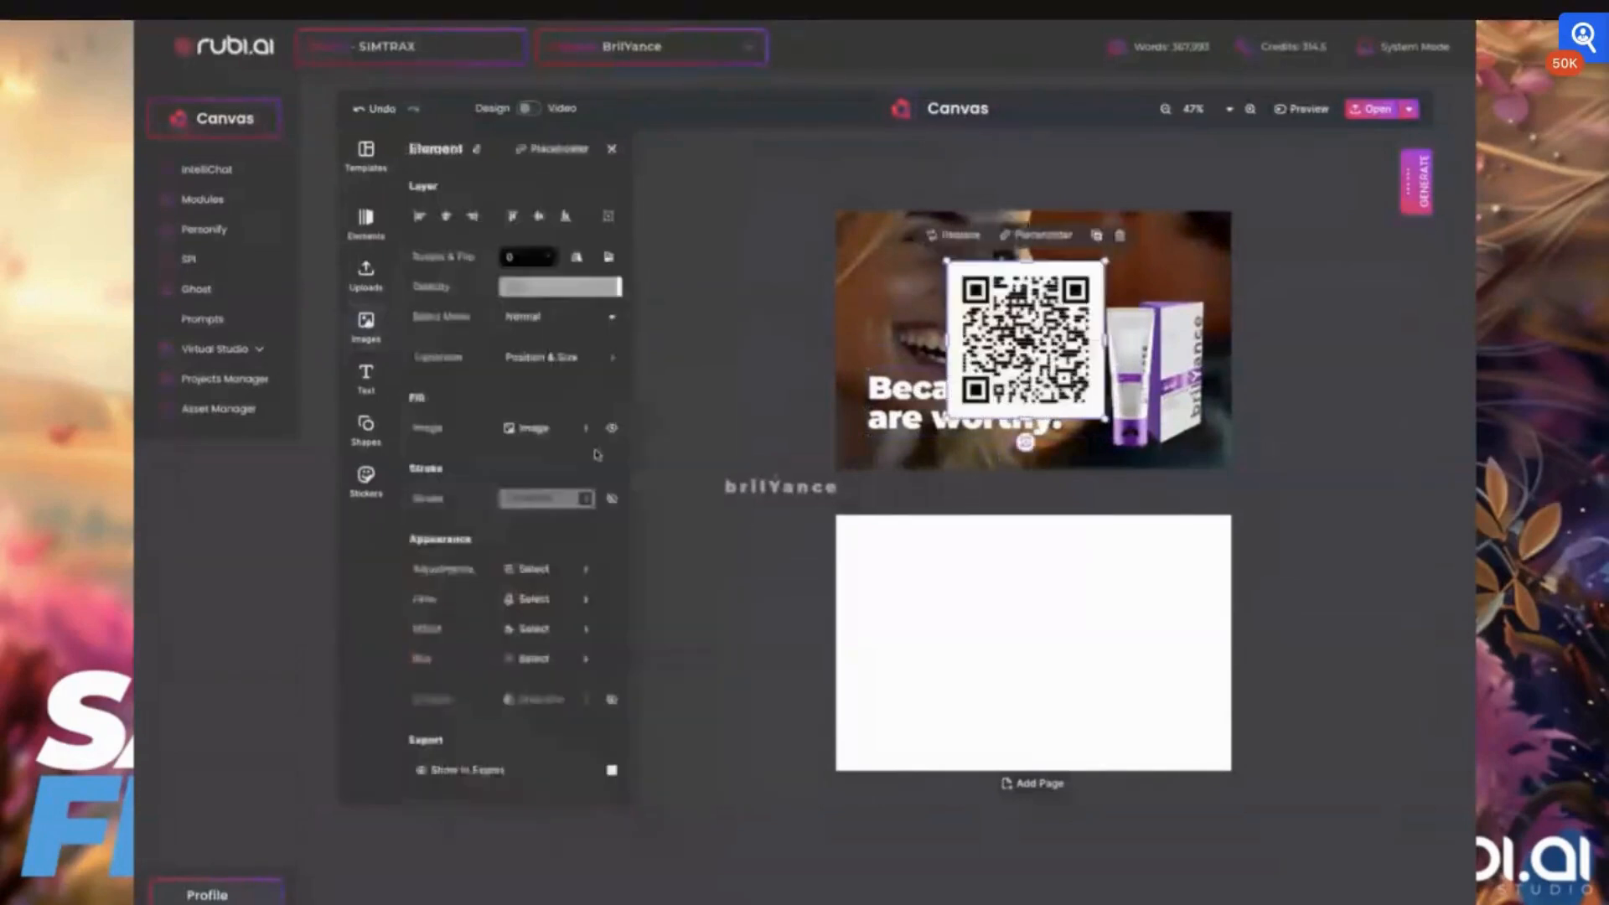
pyautogui.moveTo(948, 261); pyautogui.dragTo(1075, 384)
pyautogui.moveTo(1227, 467); pyautogui.dragTo(1204, 443)
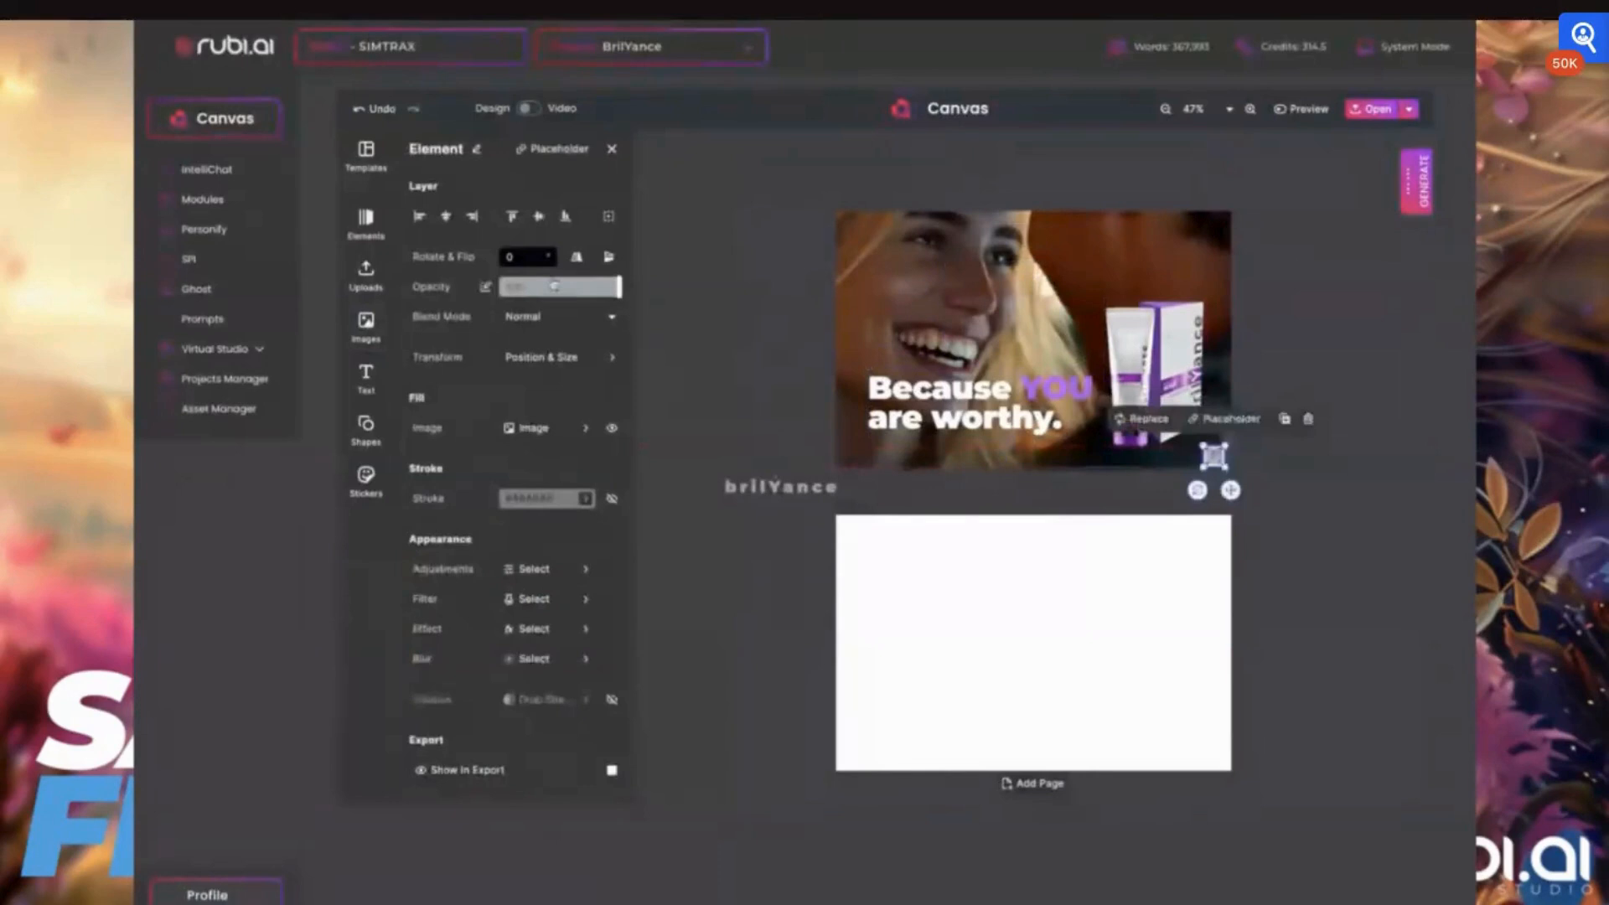
# Lower the QR code's opacity so it looks partly transparent over the photo
pyautogui.click(554, 286)
pyautogui.moveTo(565, 292); pyautogui.dragTo(584, 293)
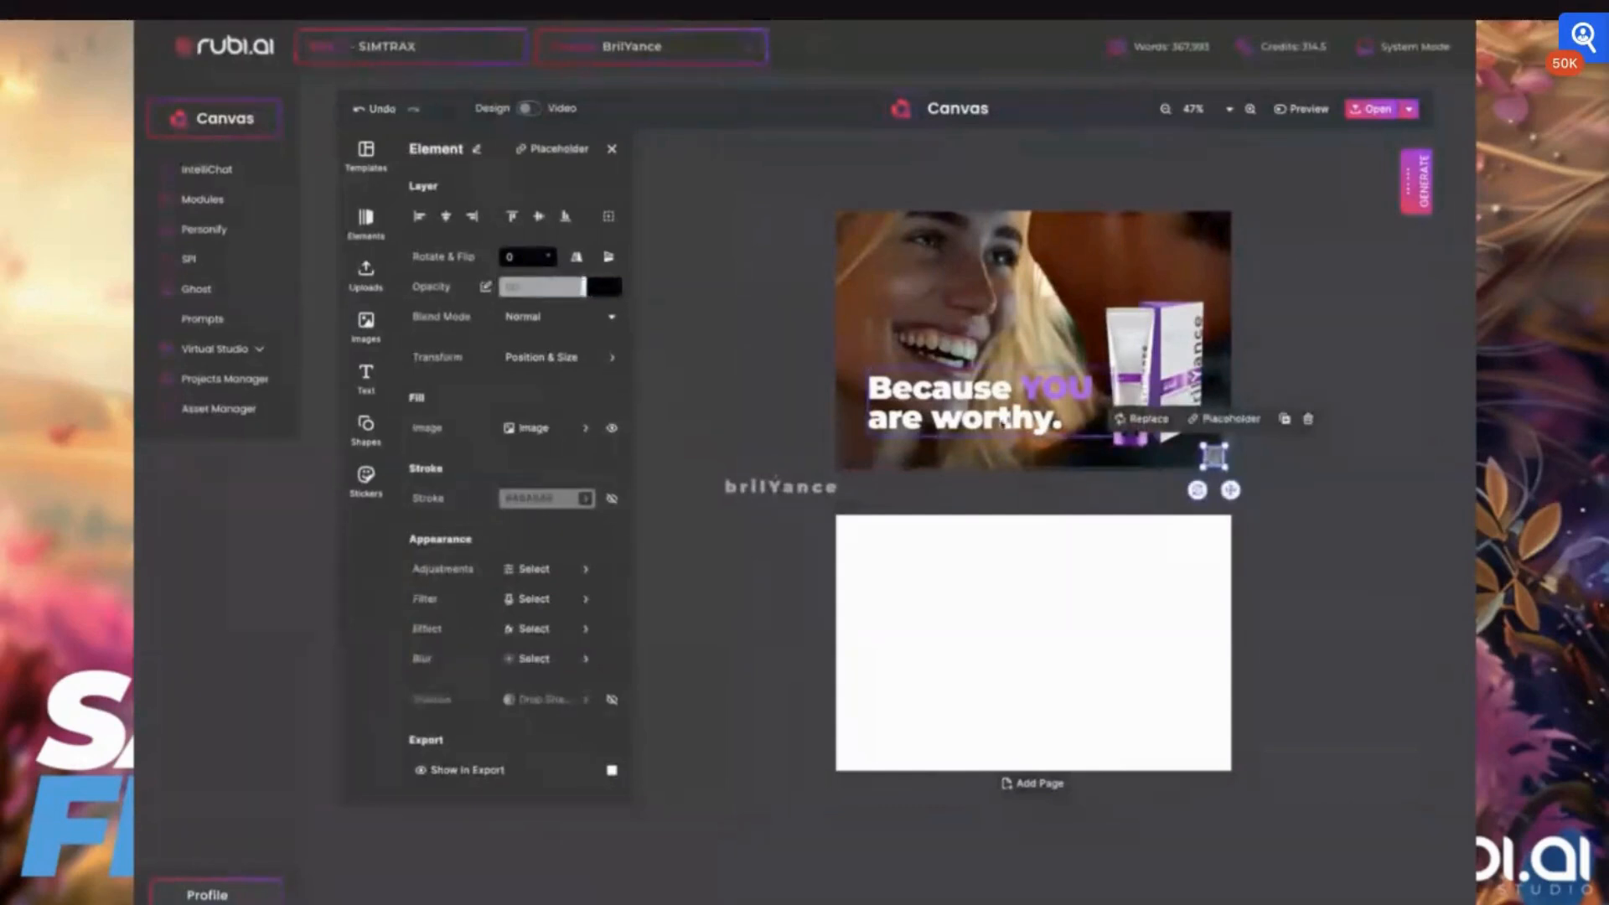
pyautogui.scroll(3, 1003, 422)
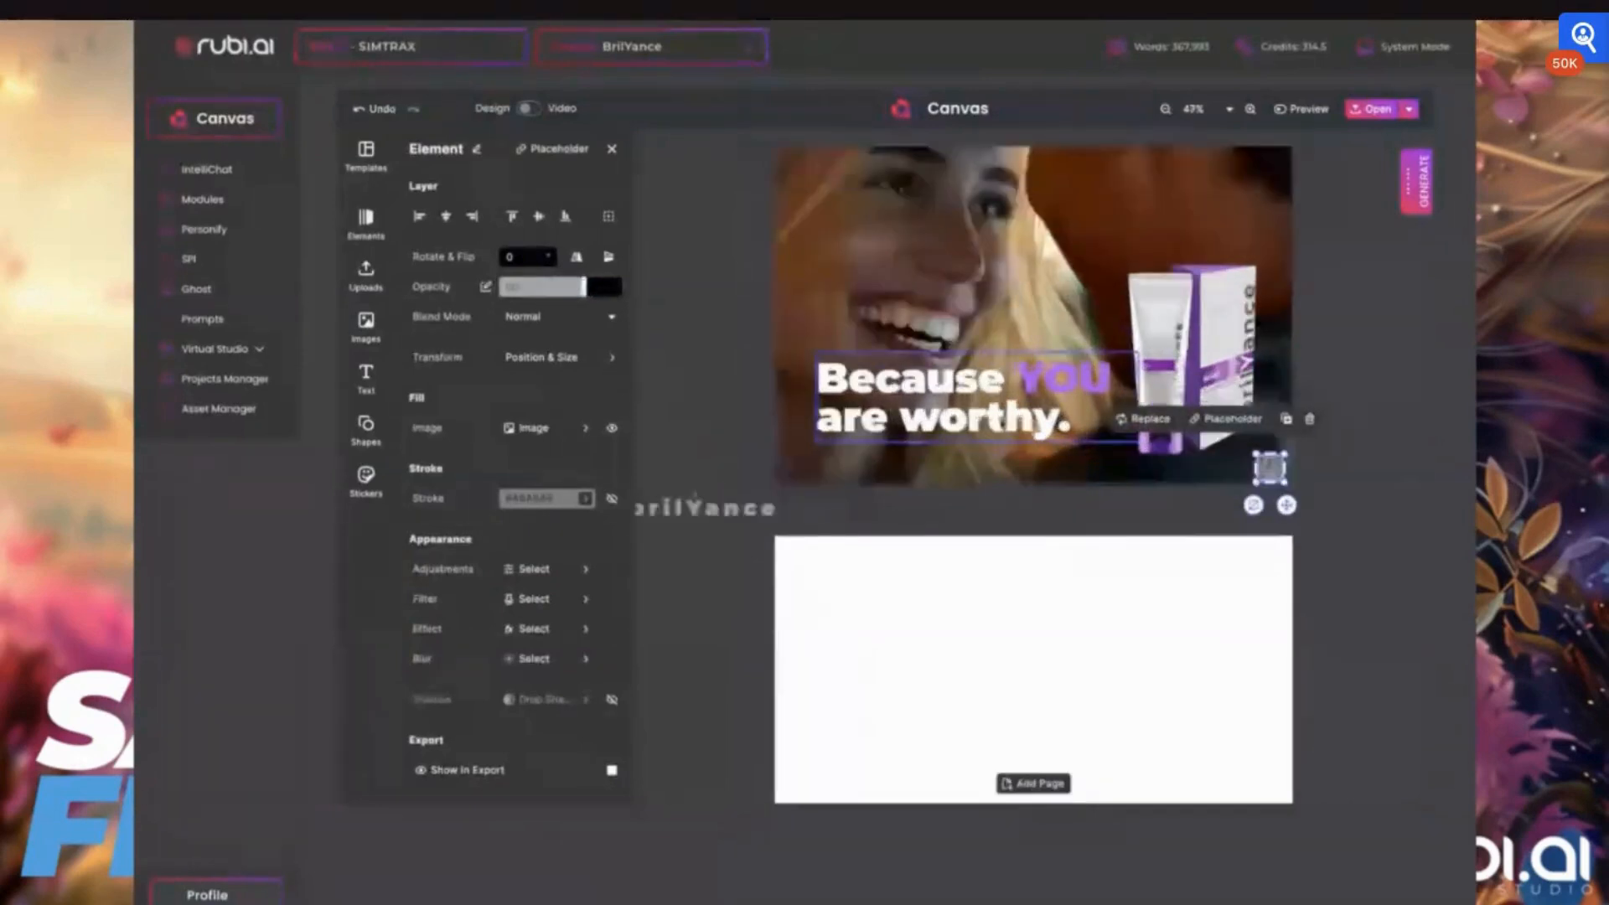
pyautogui.scroll(3, 1001, 422)
pyautogui.scroll(1, 1003, 425)
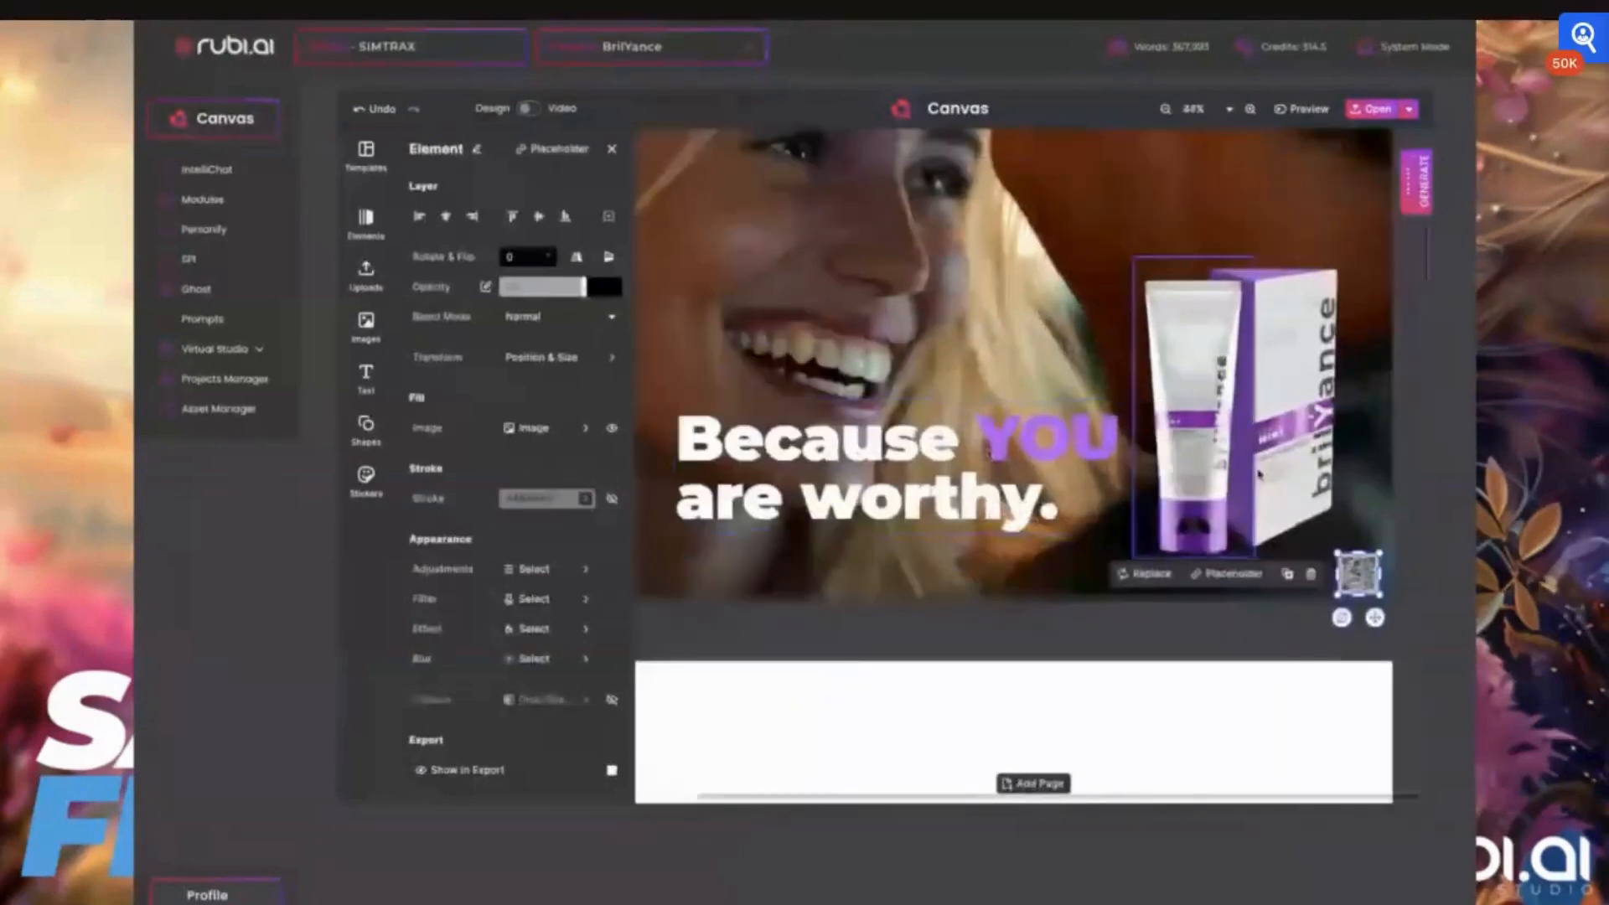
pyautogui.scroll(-5, 1349, 426)
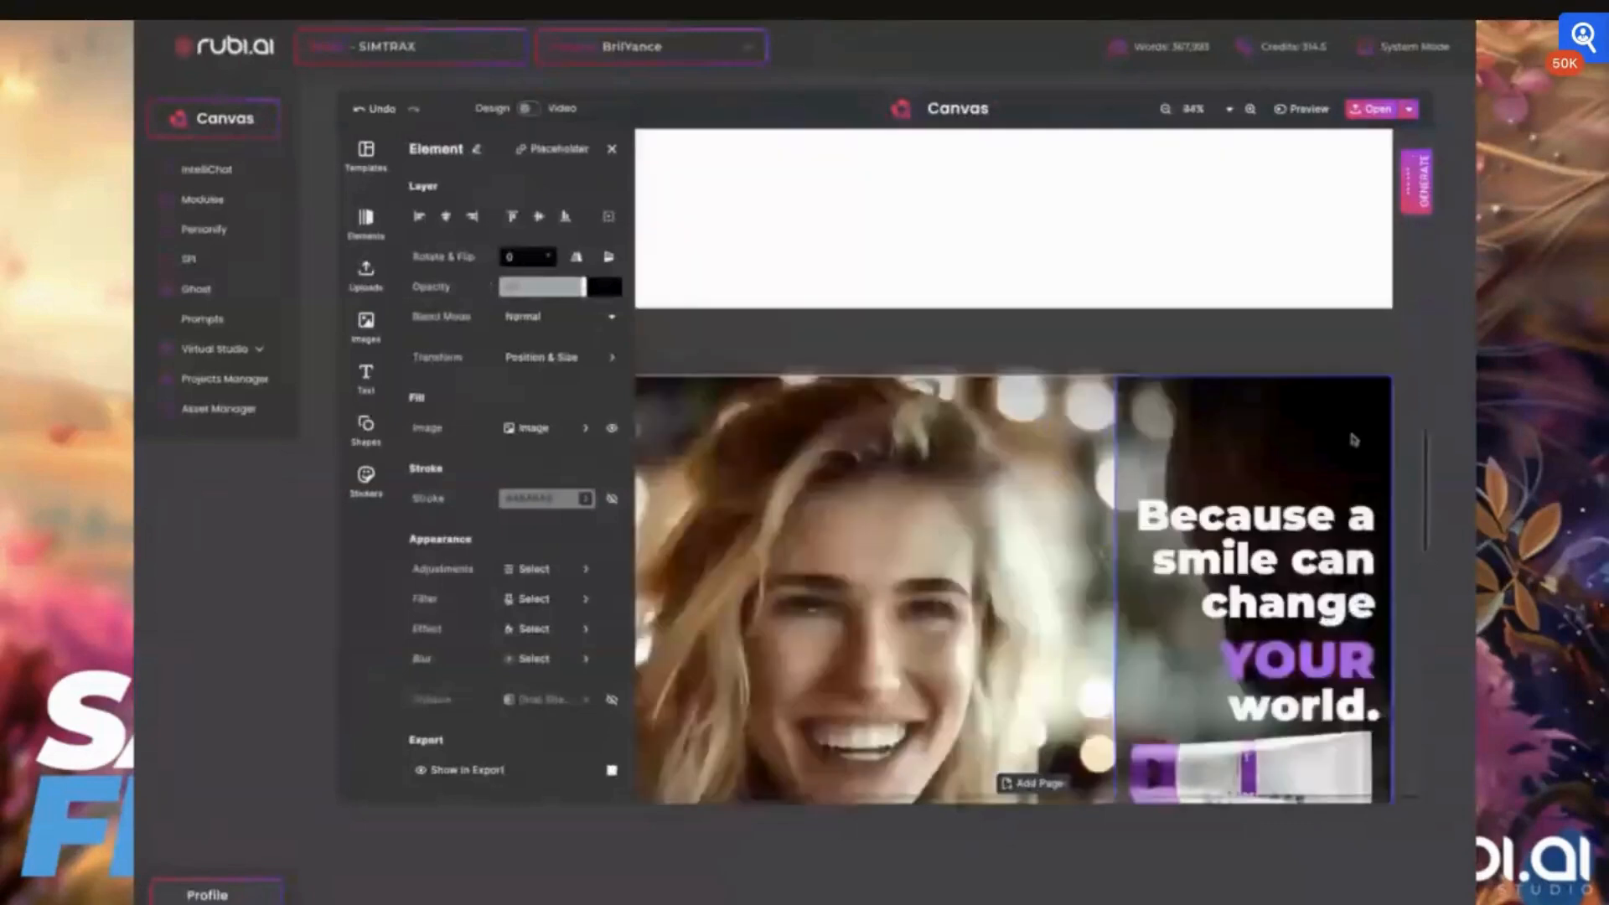
pyautogui.scroll(2, 1349, 385)
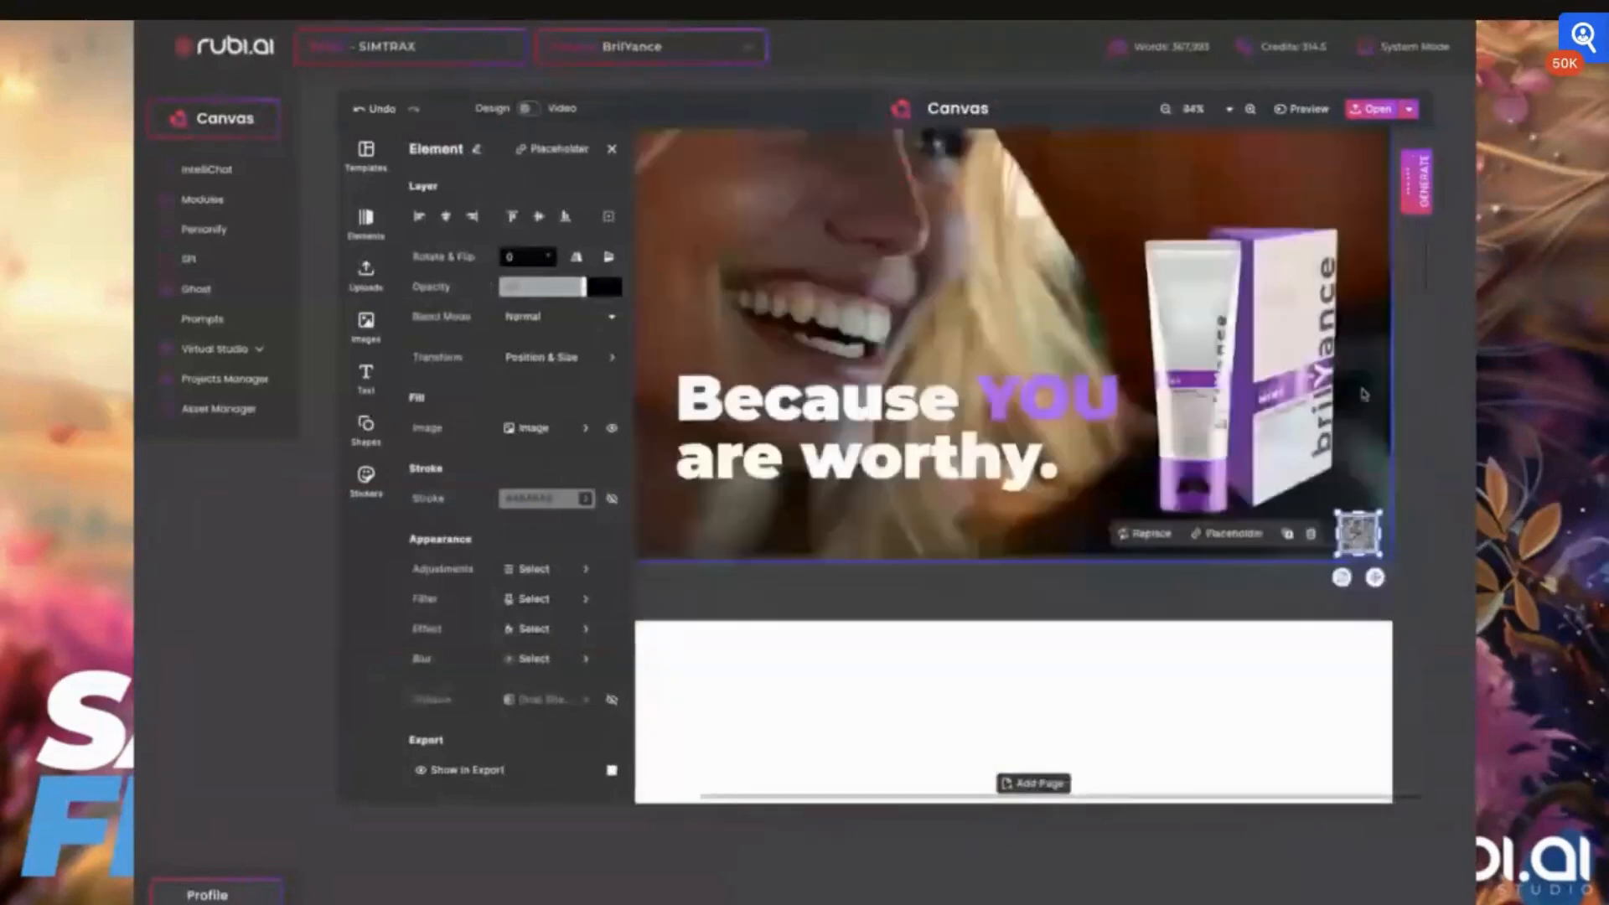
pyautogui.click(1364, 395)
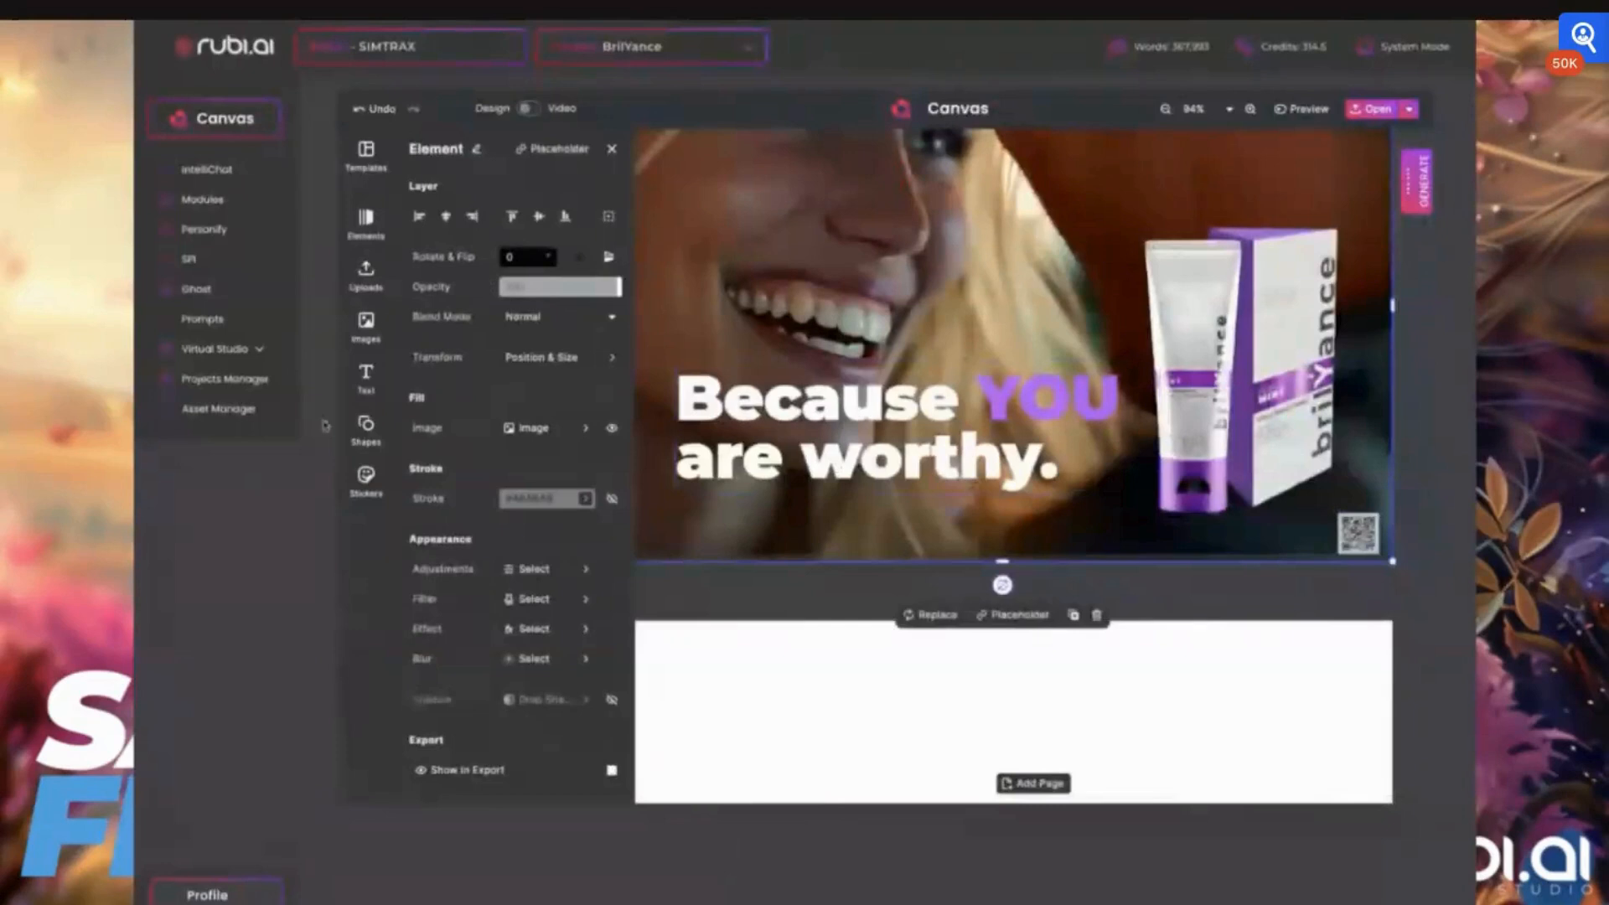
# Add a paragraph text to the card and color it white
pyautogui.click(365, 377)
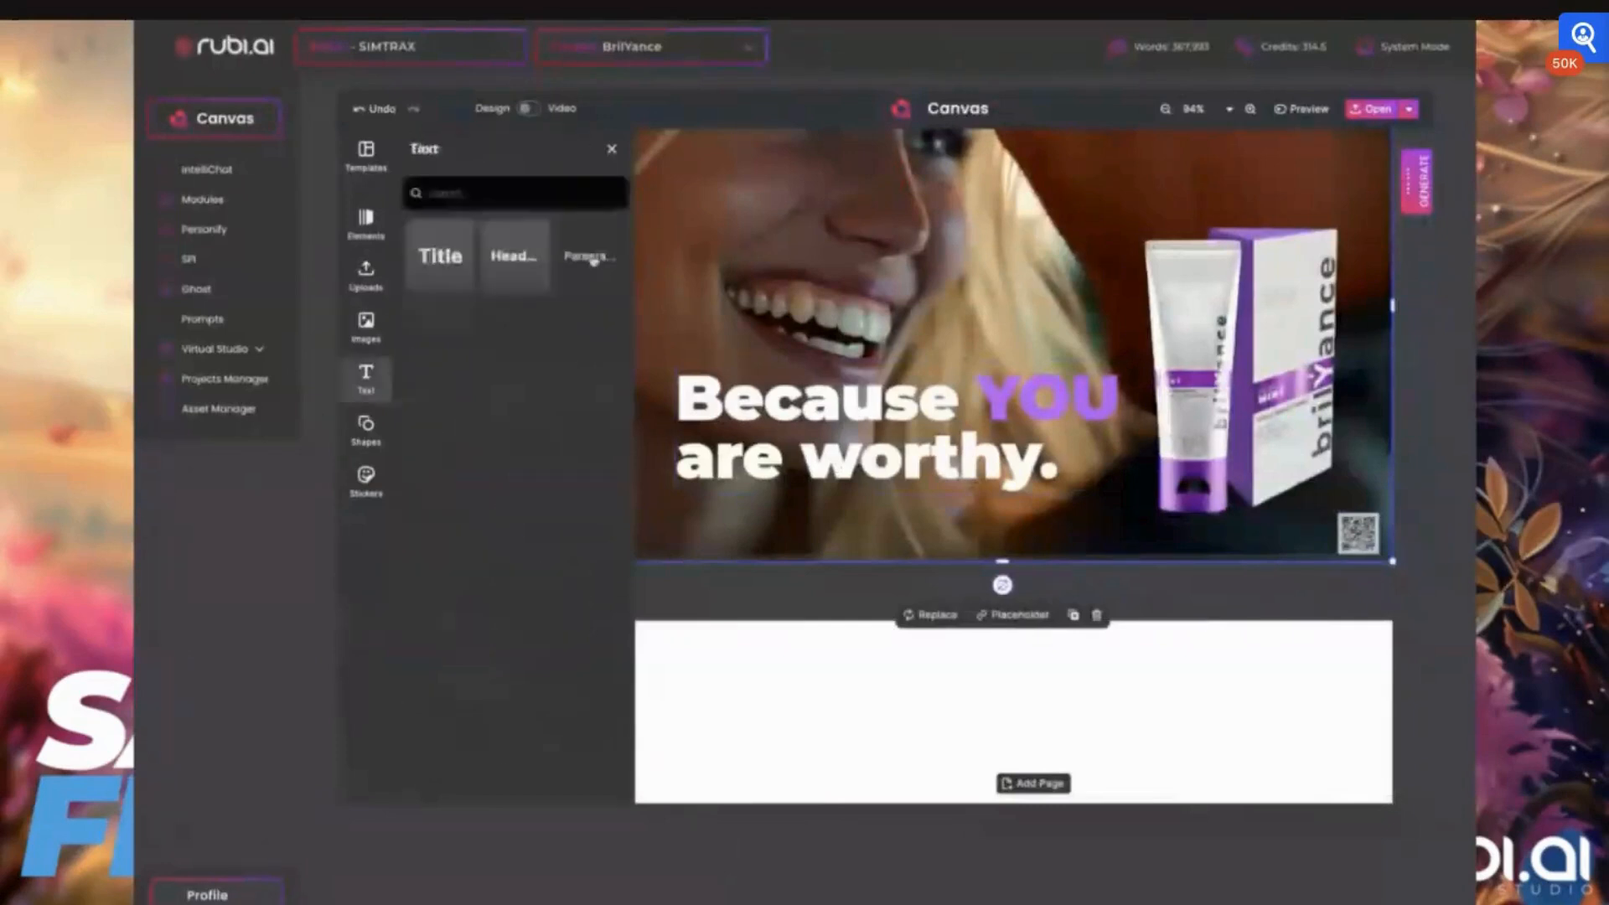
pyautogui.click(590, 256)
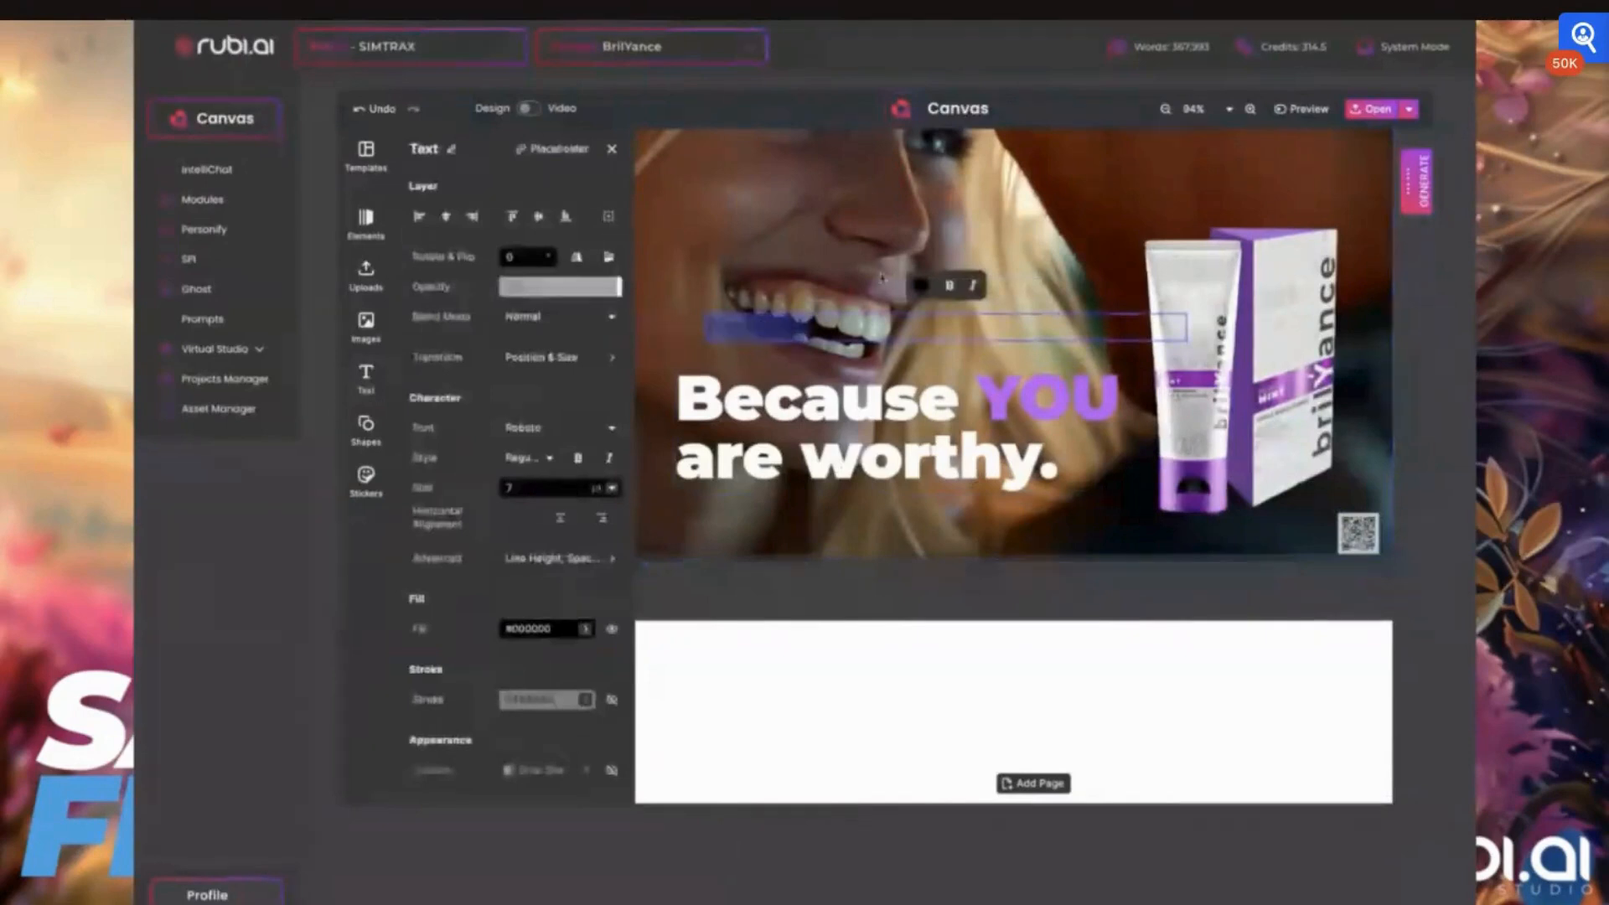
pyautogui.click(920, 286)
pyautogui.click(420, 385)
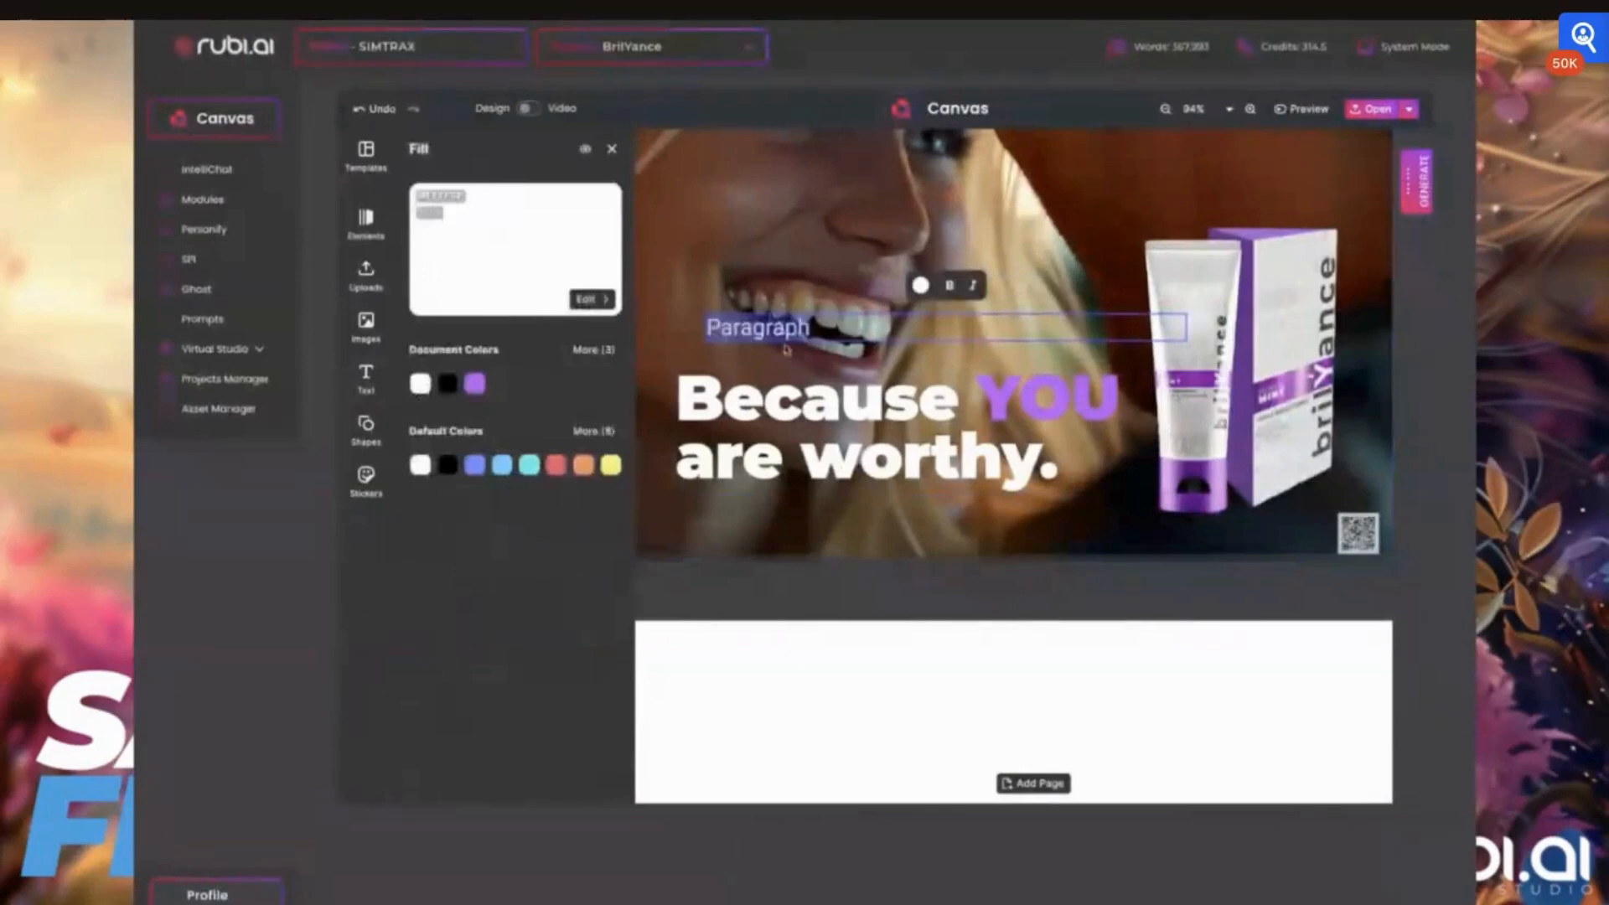
pyautogui.click(613, 151)
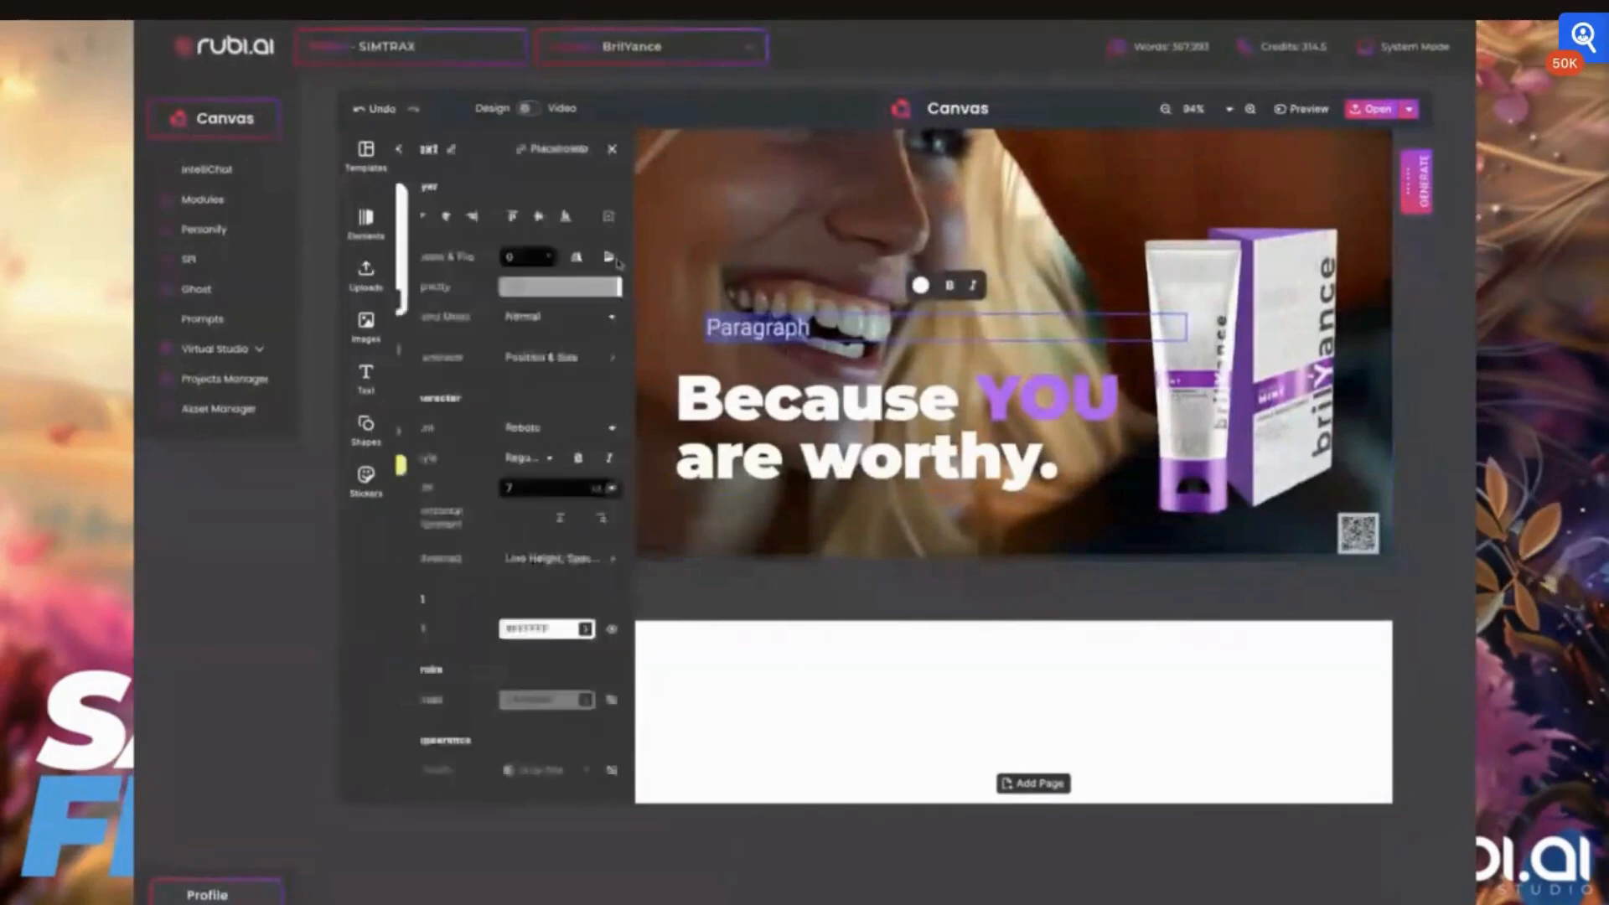
# Format the paragraph text in Montserrat Light at 6 pt
pyautogui.scroll(-1, 539, 368)
pyautogui.click(539, 367)
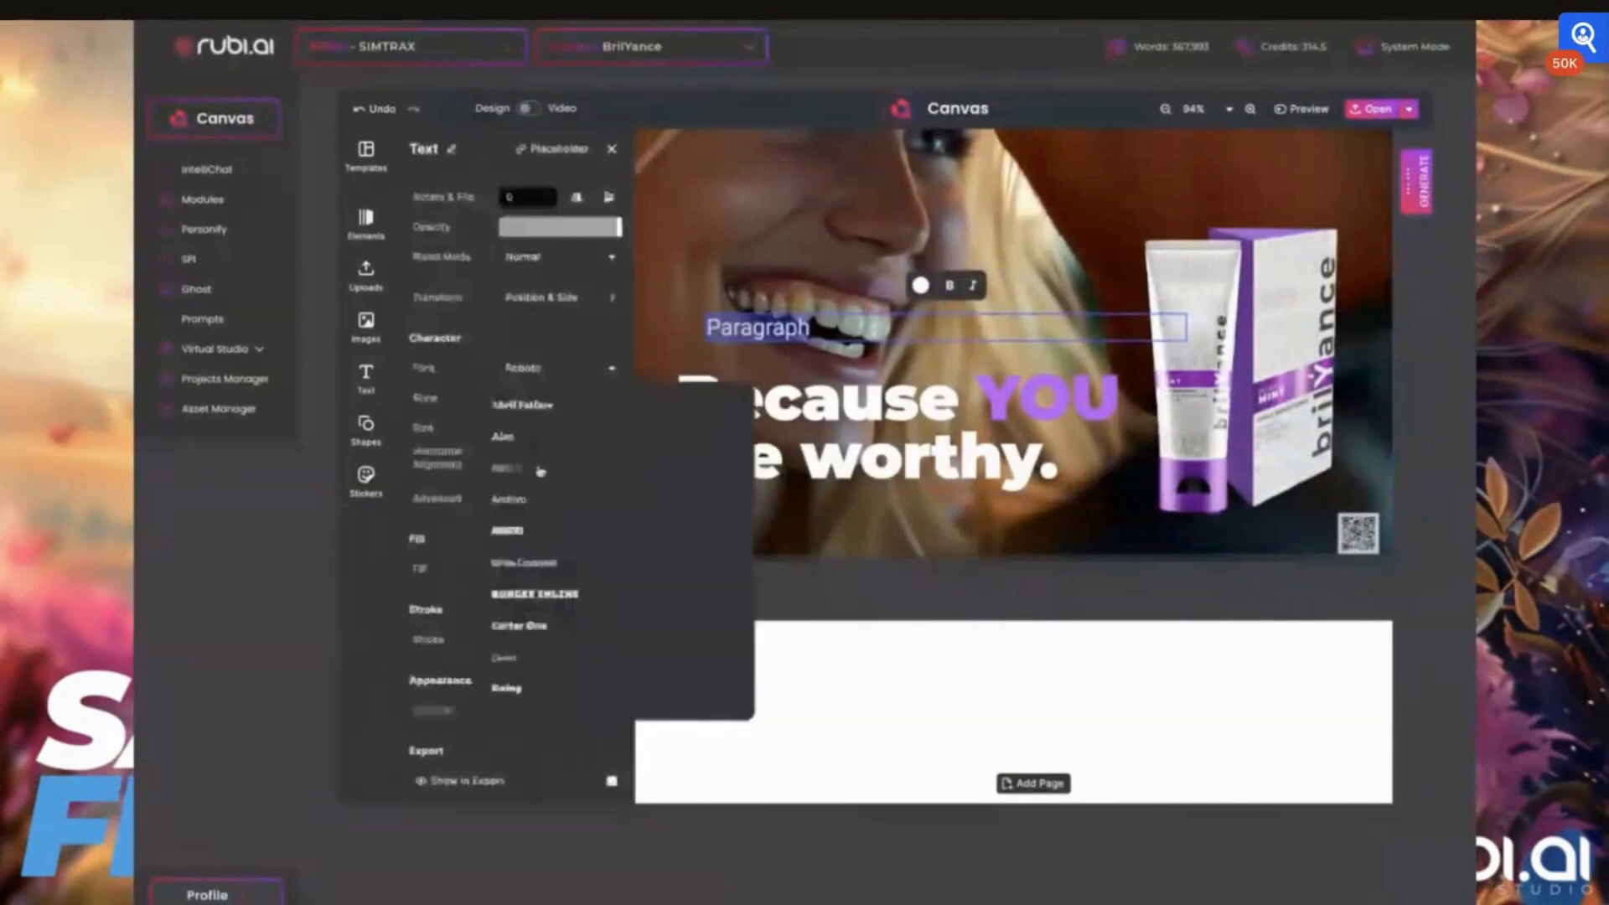
pyautogui.scroll(3, 541, 469)
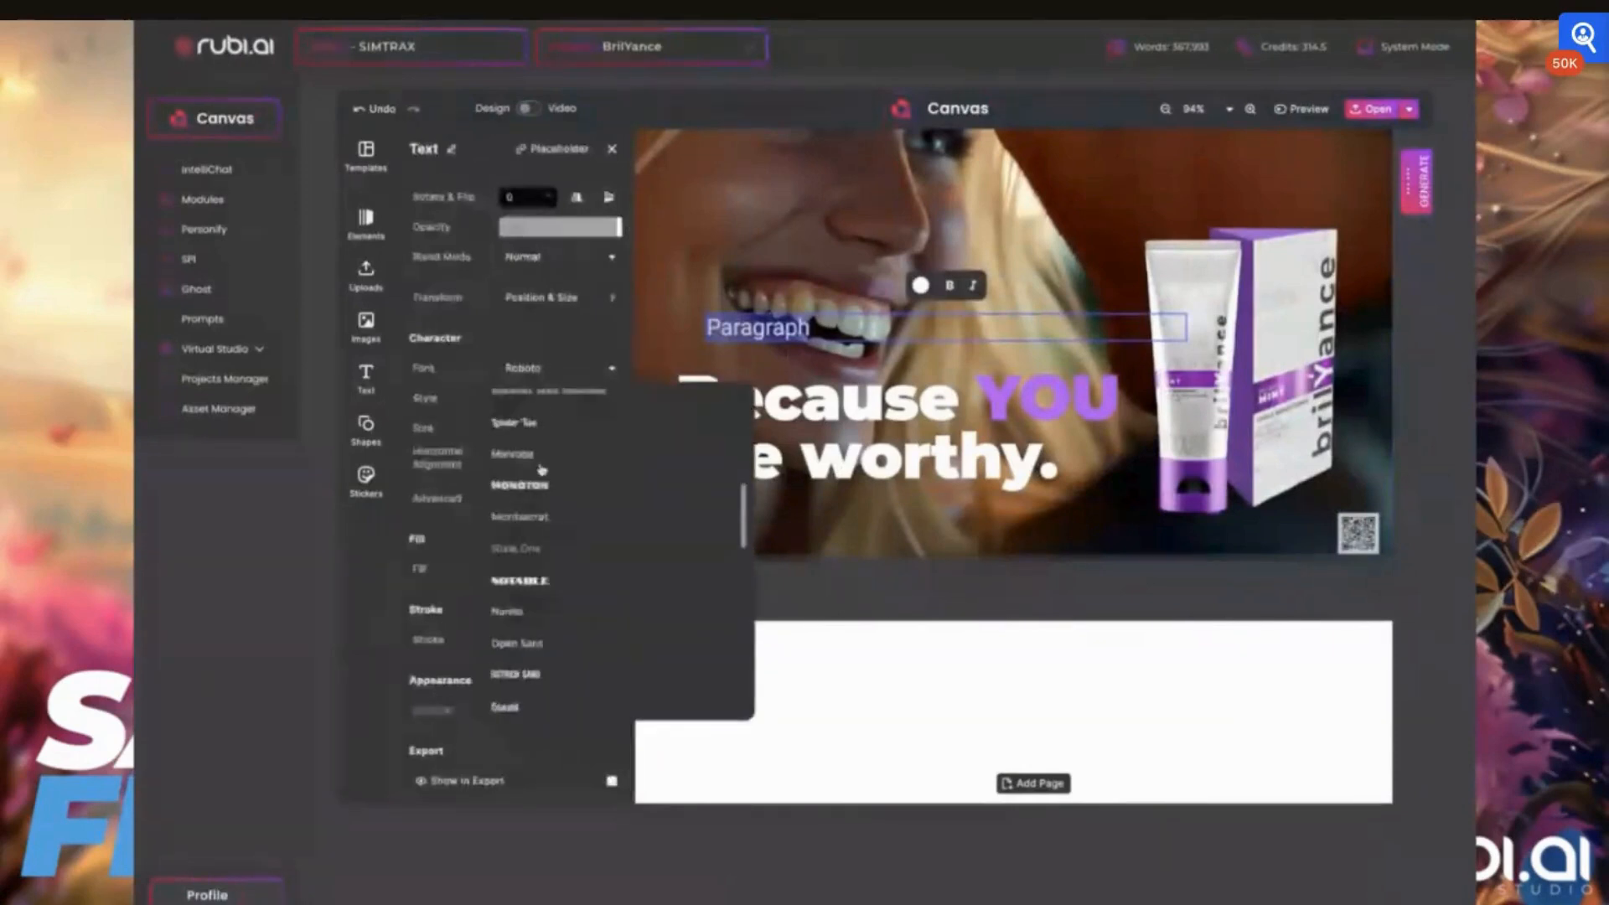
pyautogui.click(520, 516)
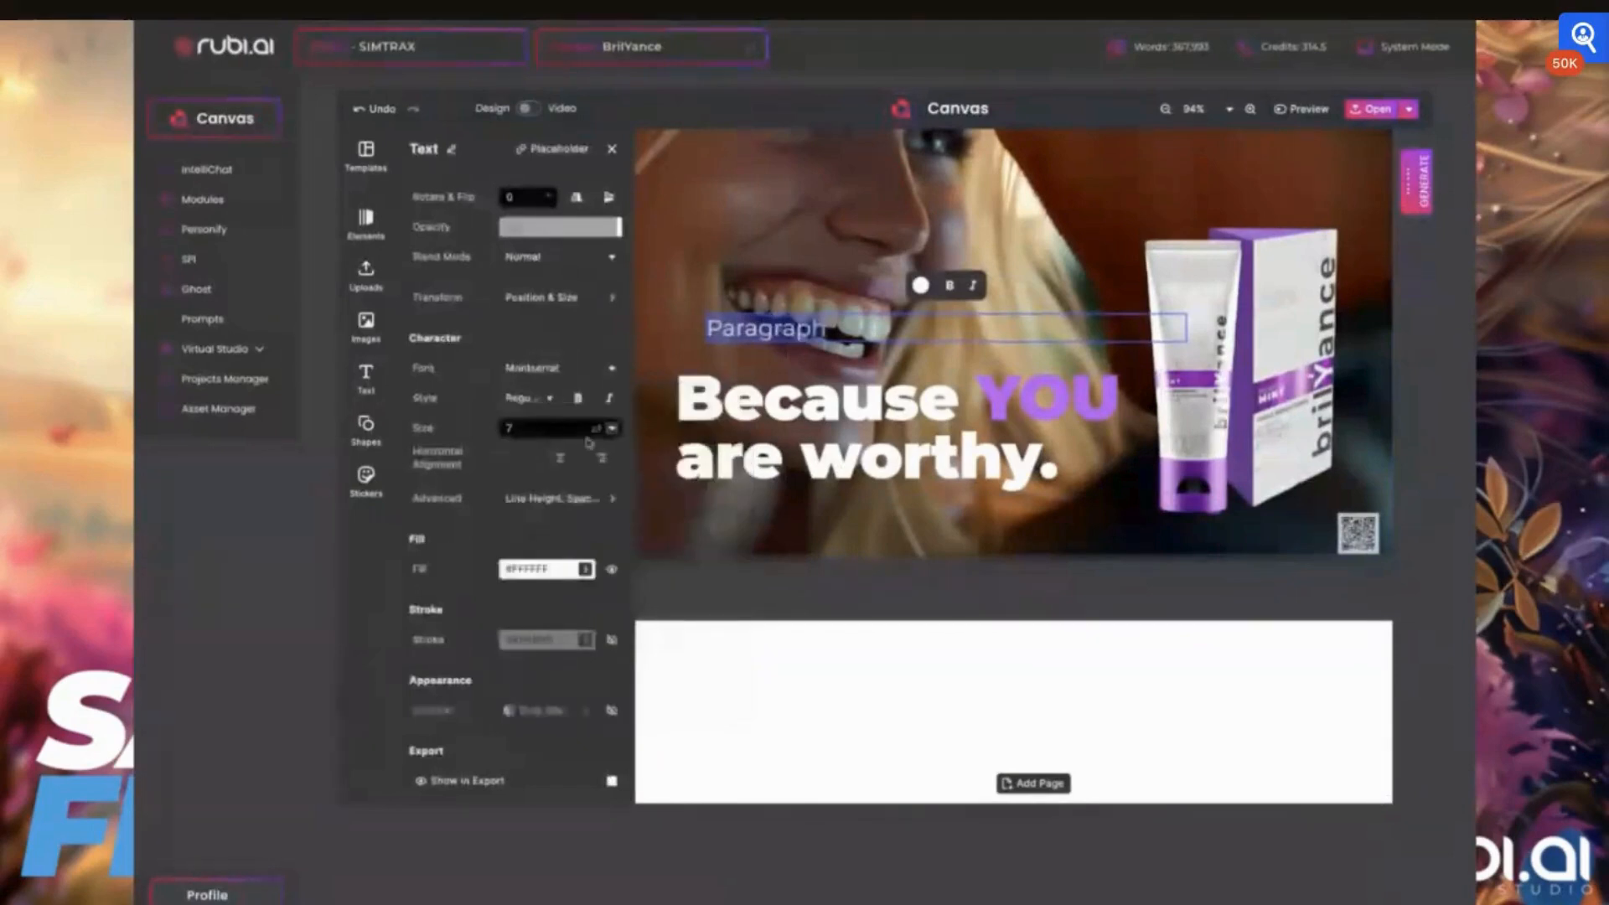
pyautogui.click(610, 429)
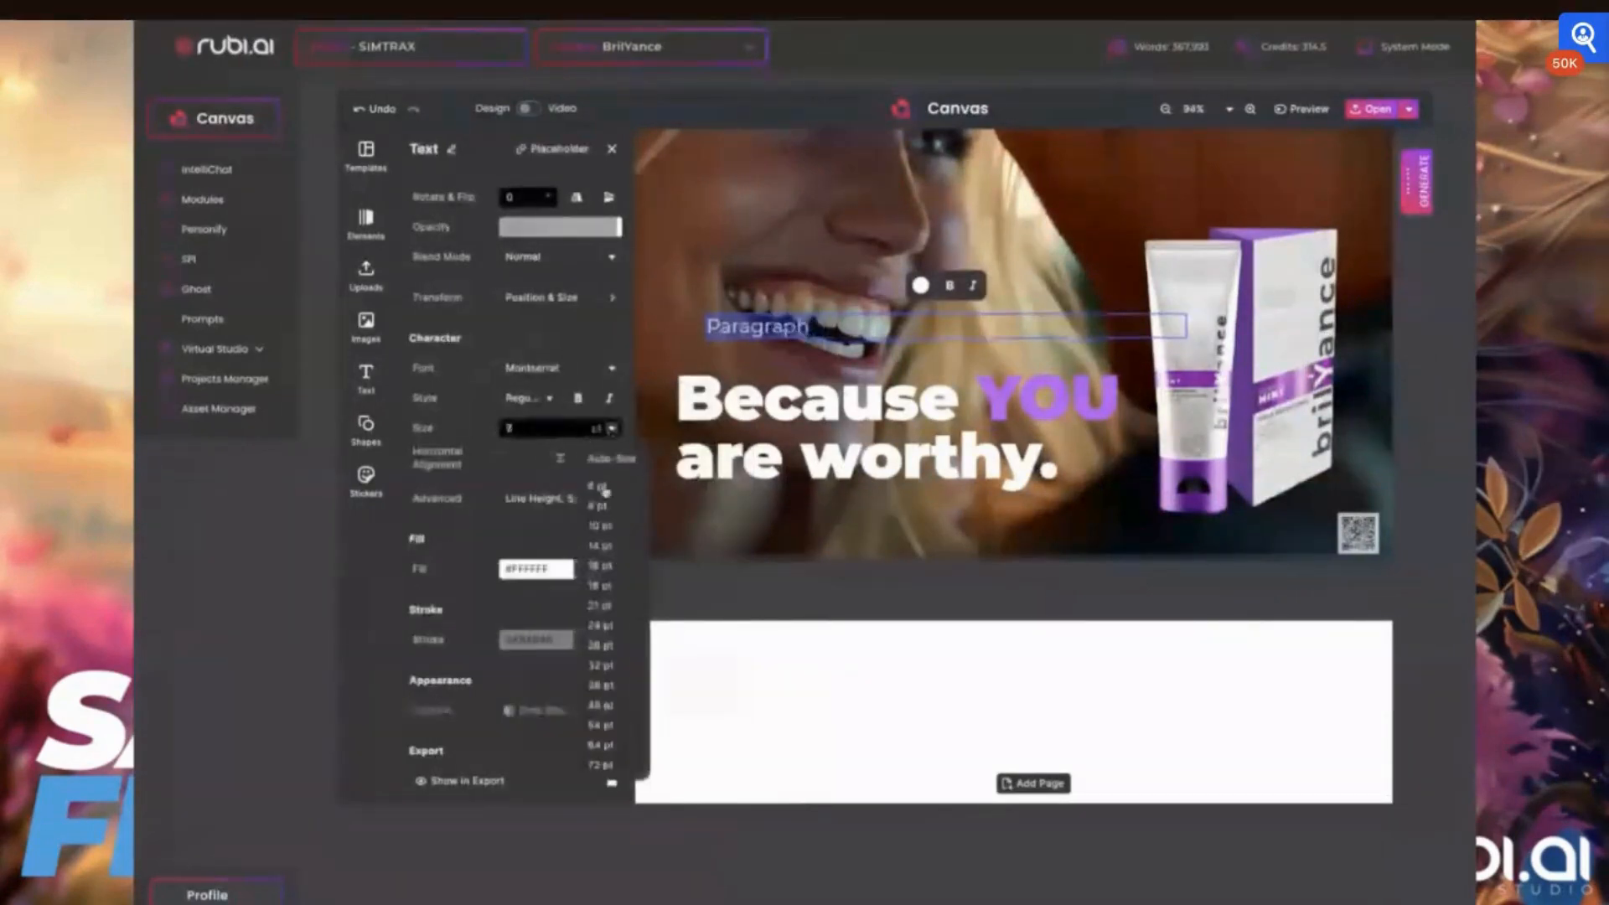
pyautogui.click(605, 491)
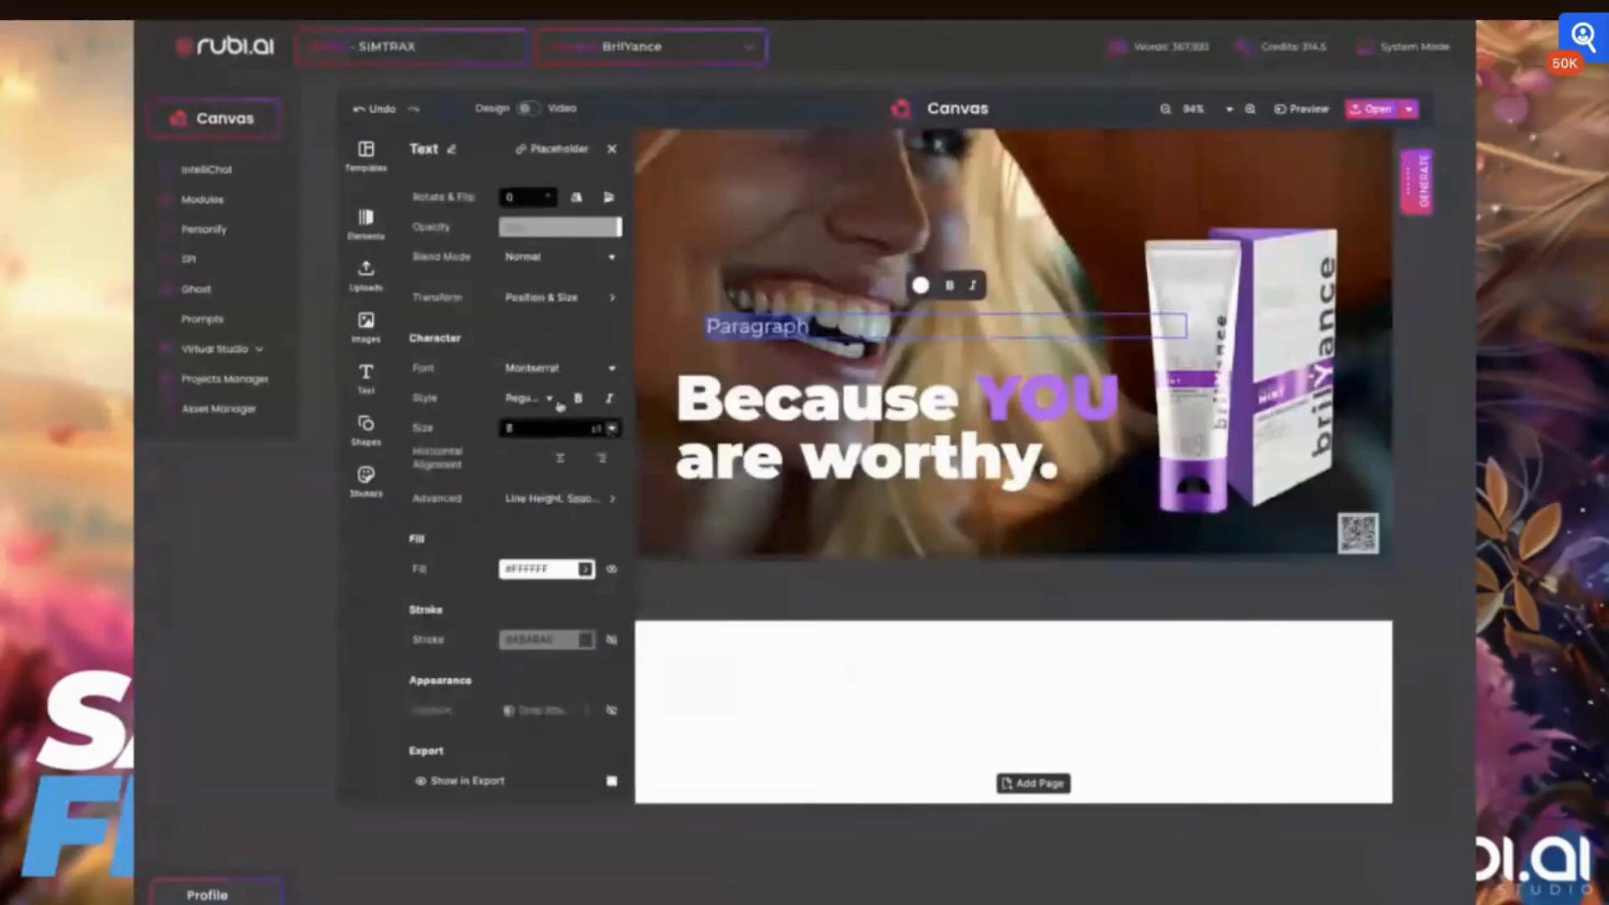
pyautogui.click(557, 400)
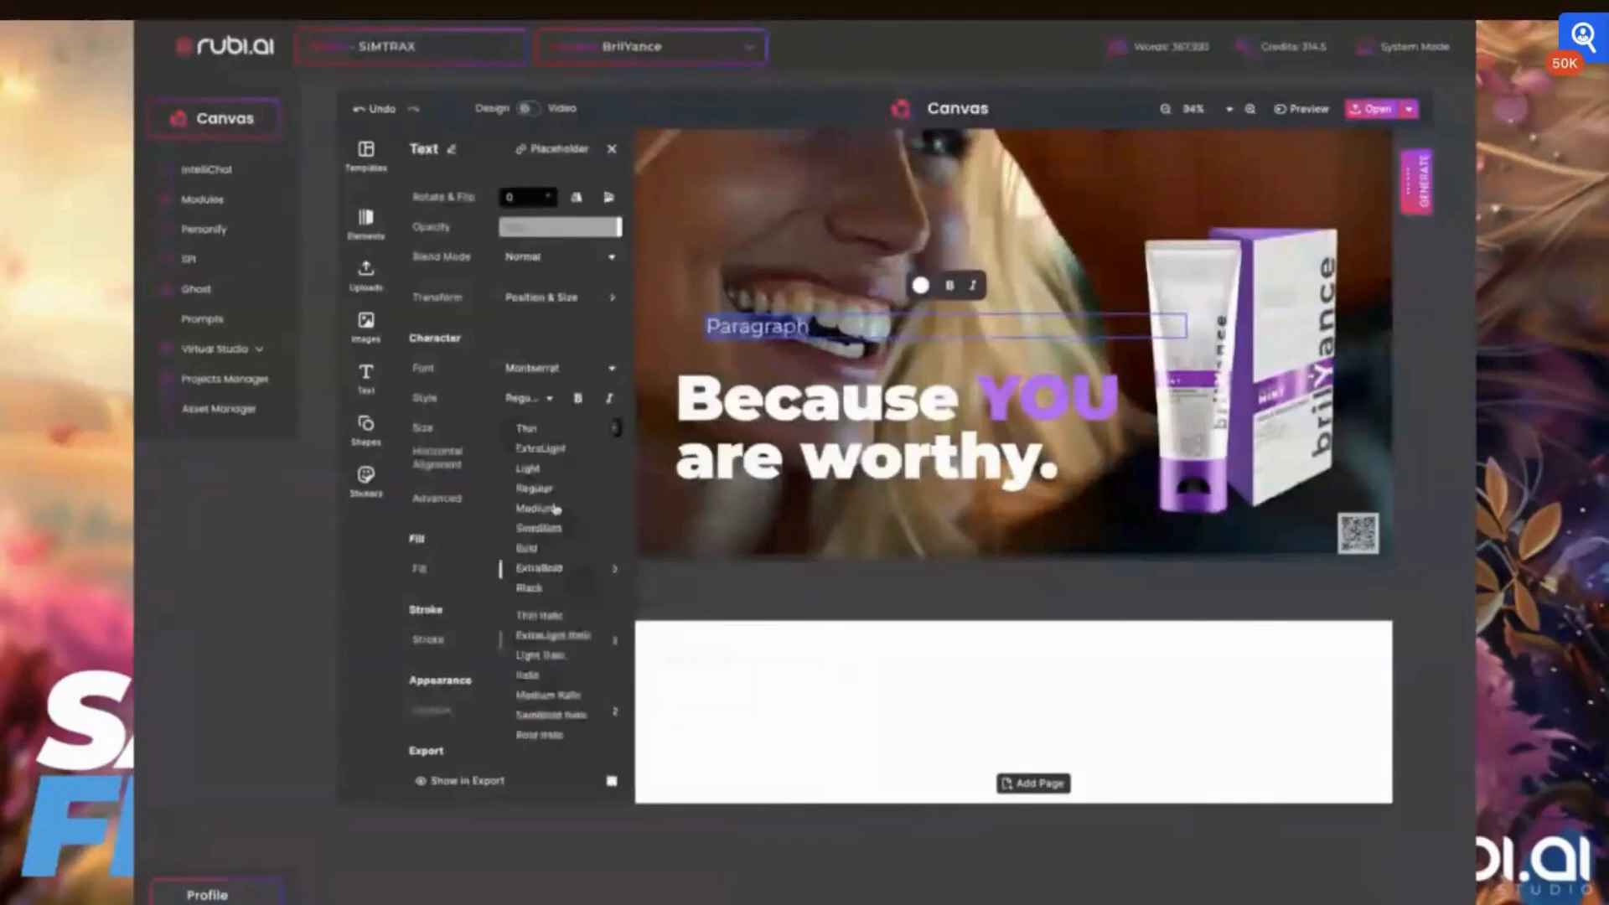
pyautogui.click(525, 471)
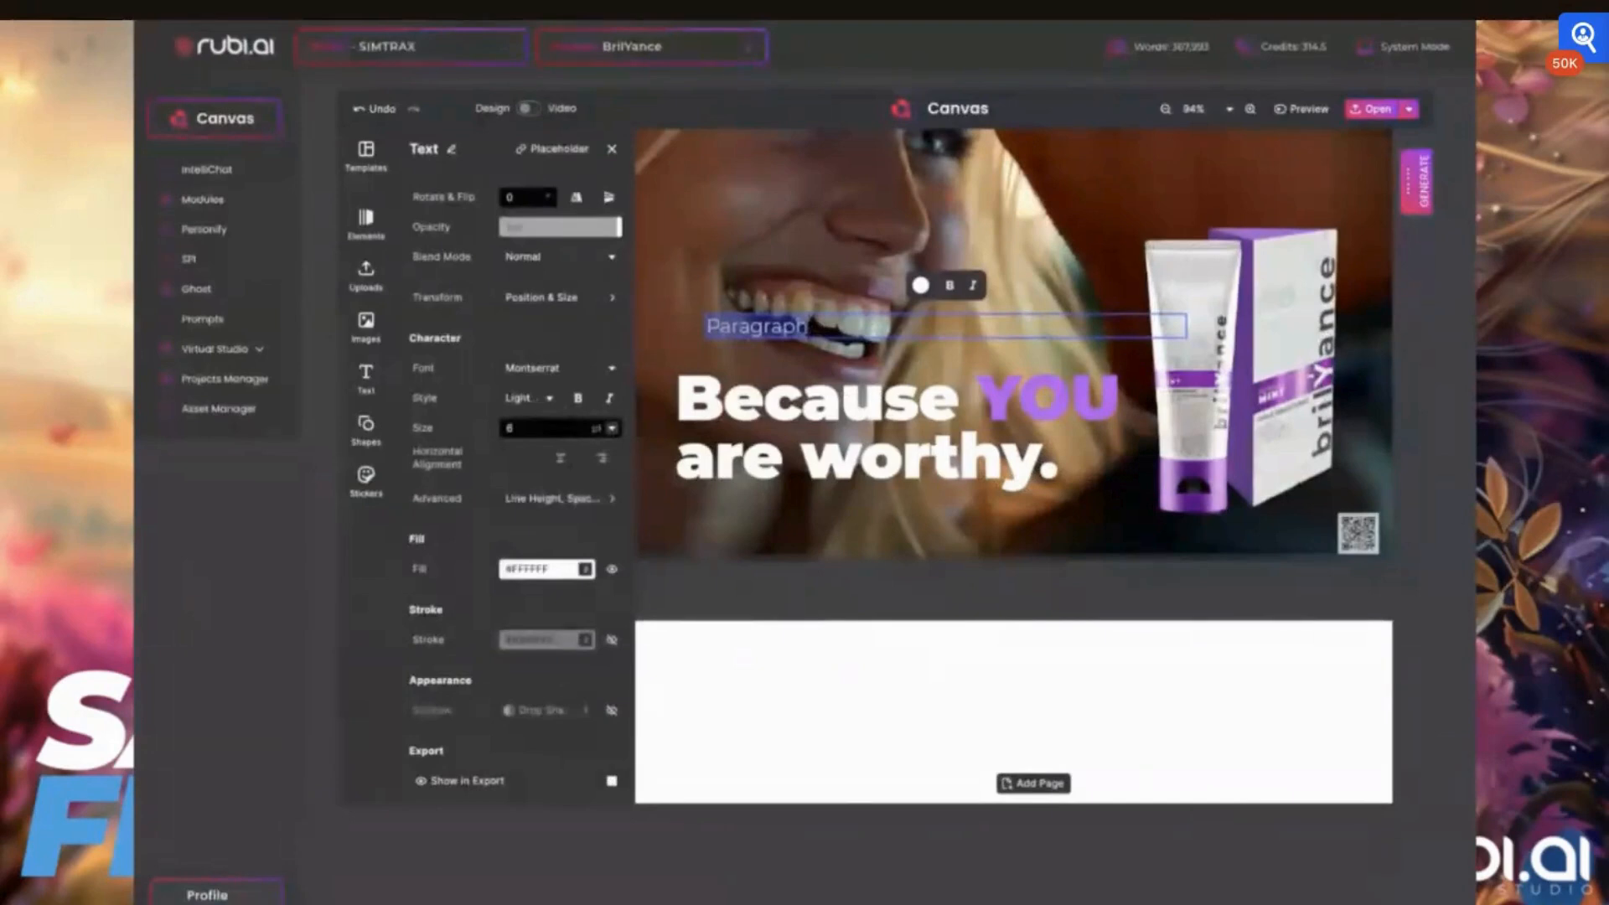
# Replace the paragraph's placeholder wording with "Powered by Hyrdroxapetite"
pyautogui.write('Powe')
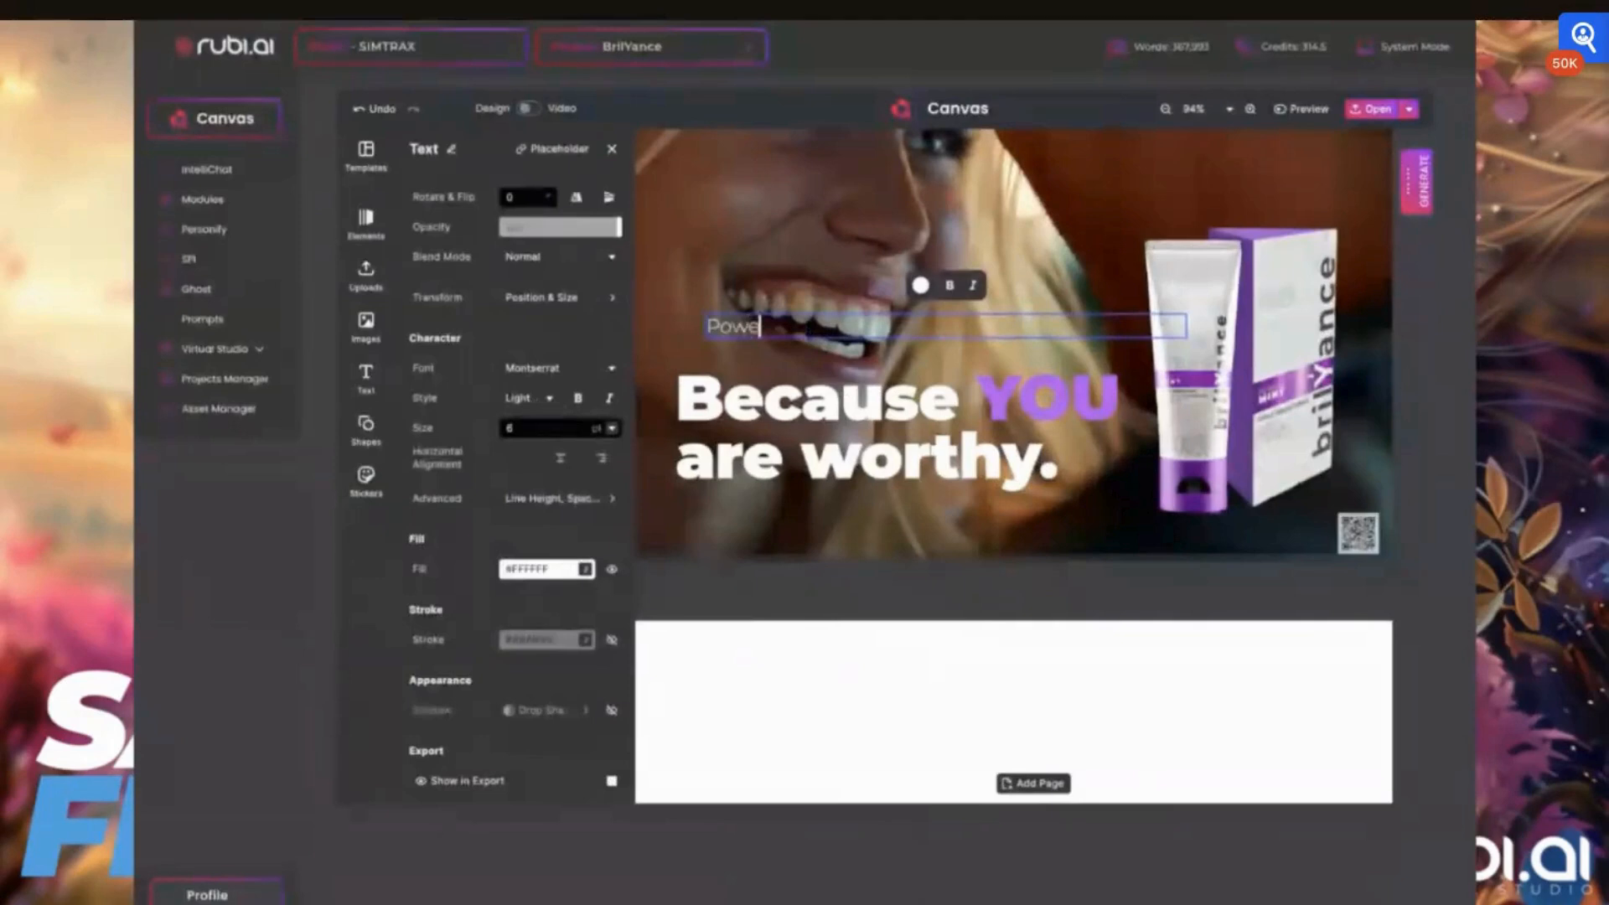
pyautogui.write('red by Hydroxya')
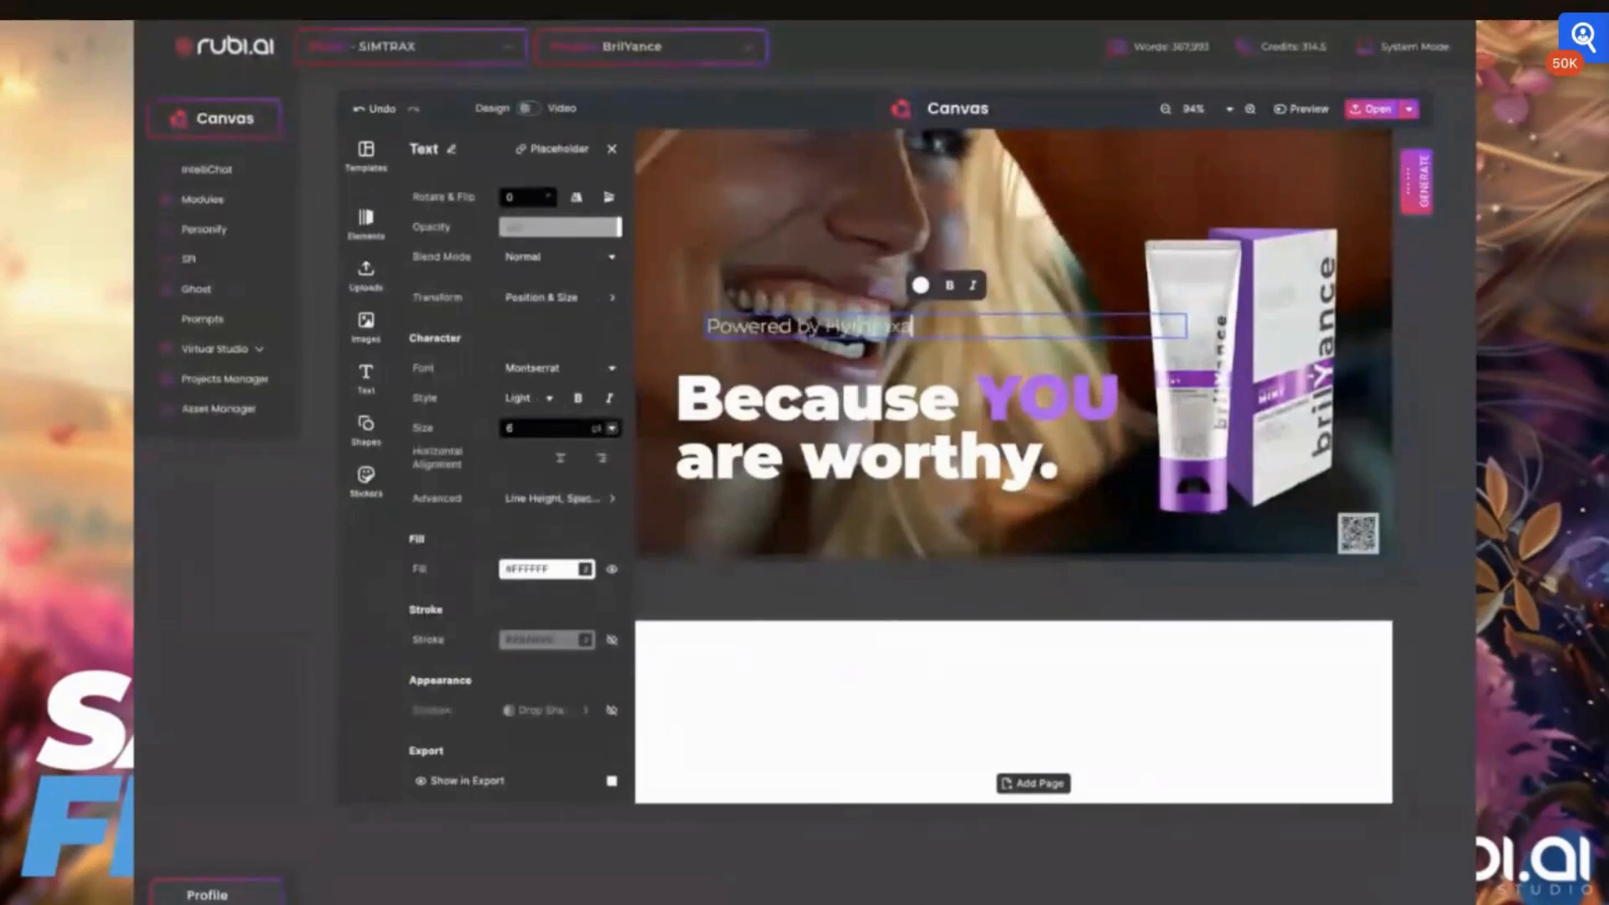
pyautogui.write('petite')
pyautogui.click(810, 327)
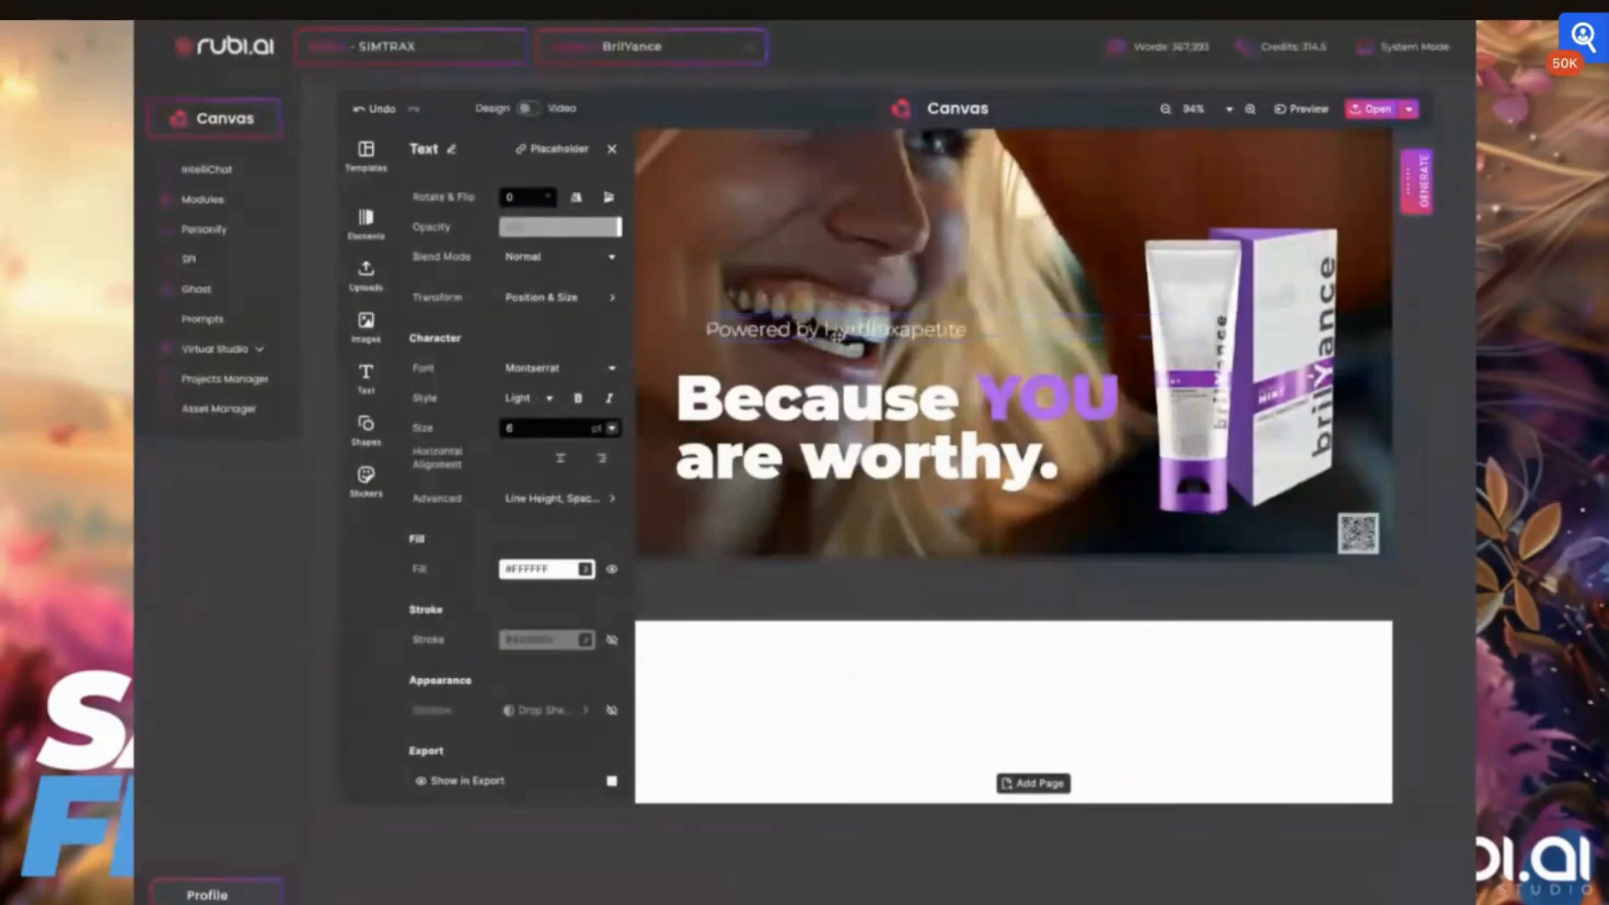
# Place the small text below the slogan at 4 pt and narrow its text box to fit the wording
pyautogui.moveTo(845, 328); pyautogui.dragTo(849, 533)
pyautogui.moveTo(523, 428); pyautogui.dragTo(499, 430)
pyautogui.write('4')
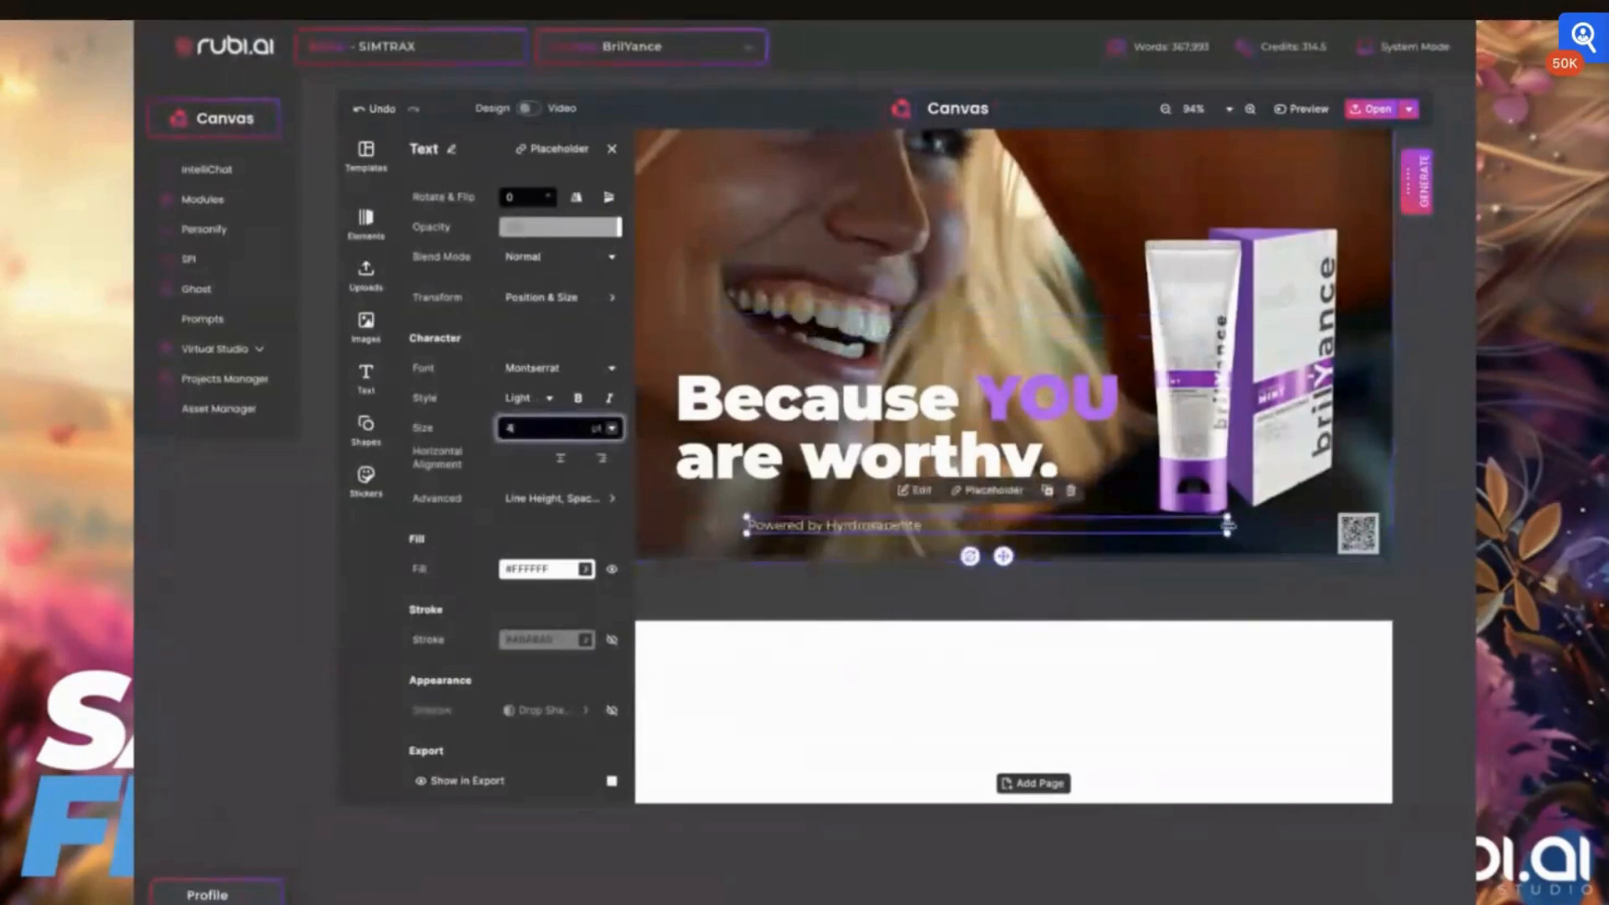
pyautogui.moveTo(1228, 526); pyautogui.dragTo(1073, 525)
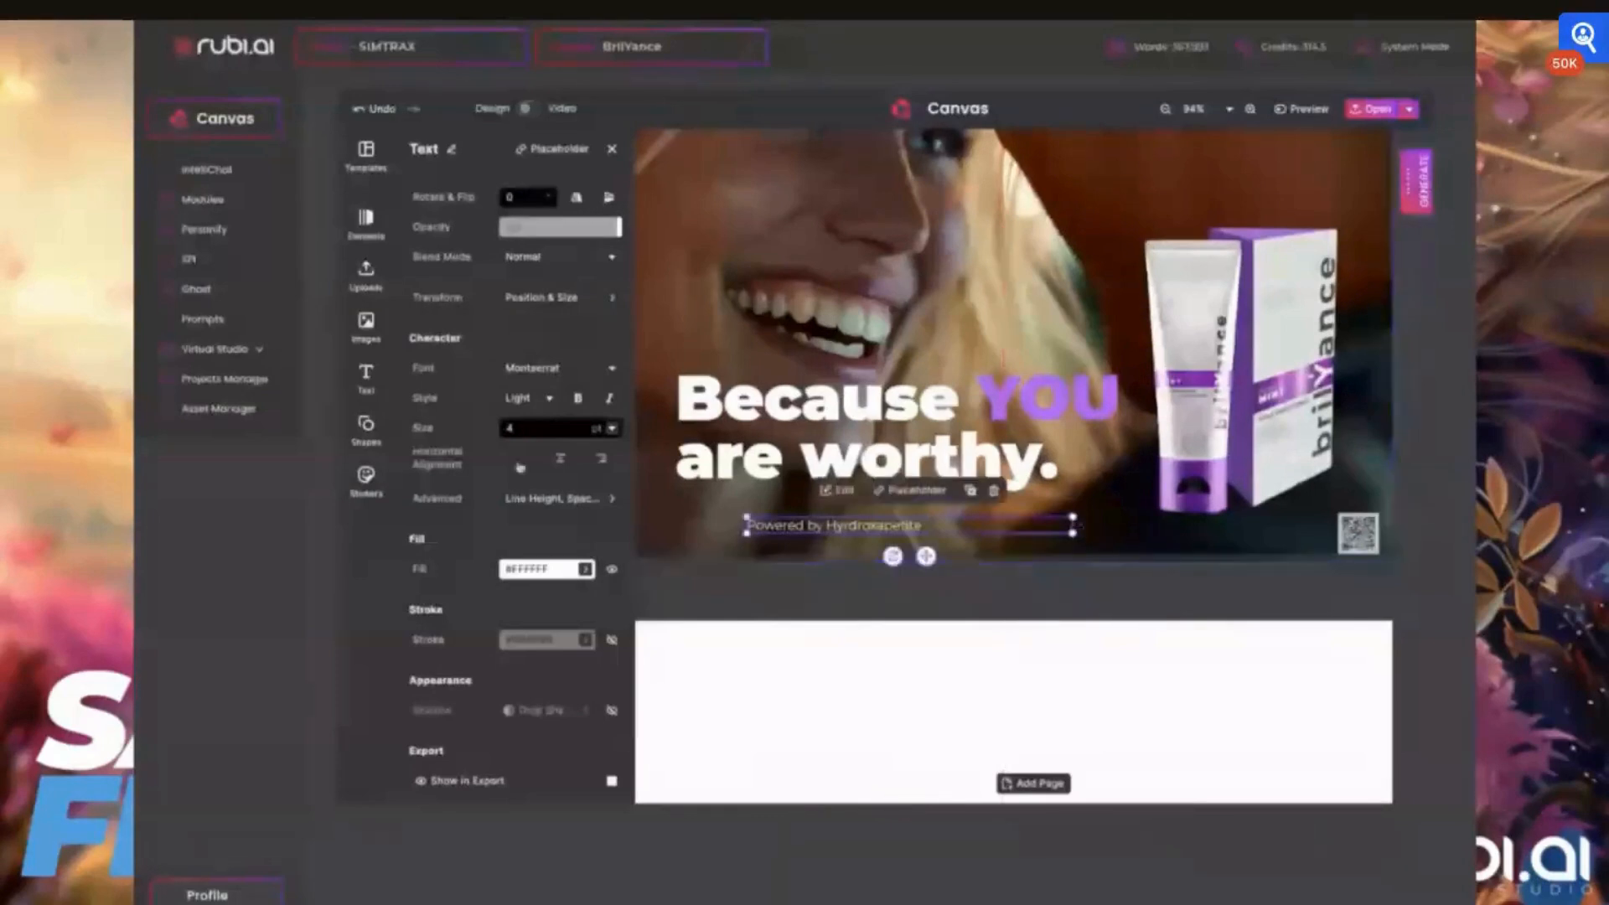
pyautogui.click(542, 500)
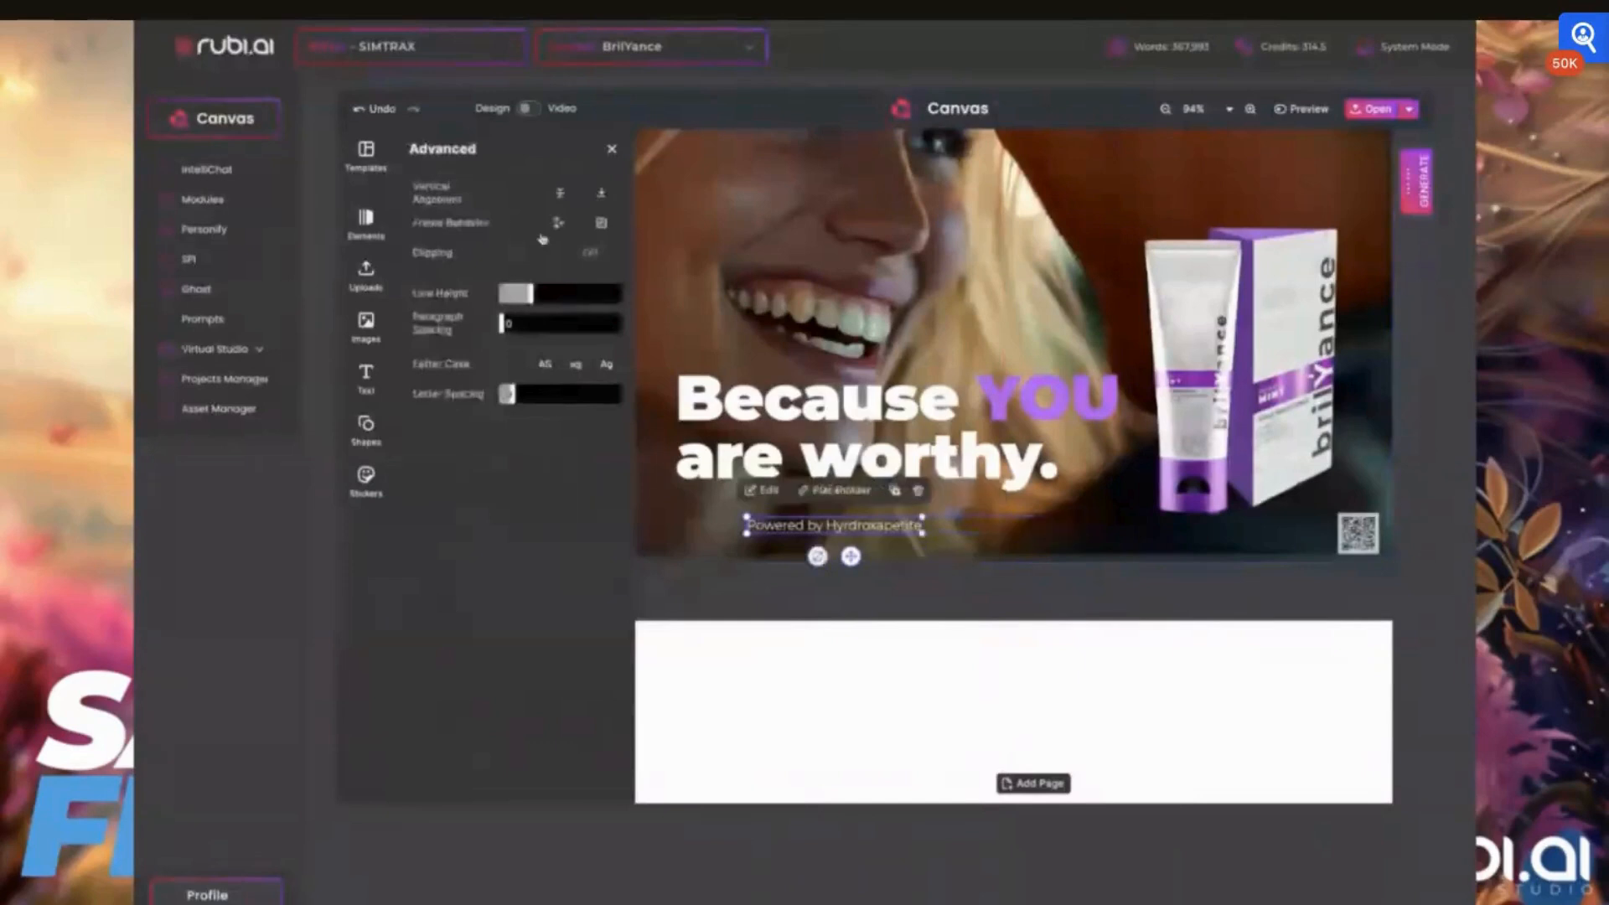
# Move the "Powered by" line beneath the product tube, at the card's lower edge beside the QR code
pyautogui.click(683, 524)
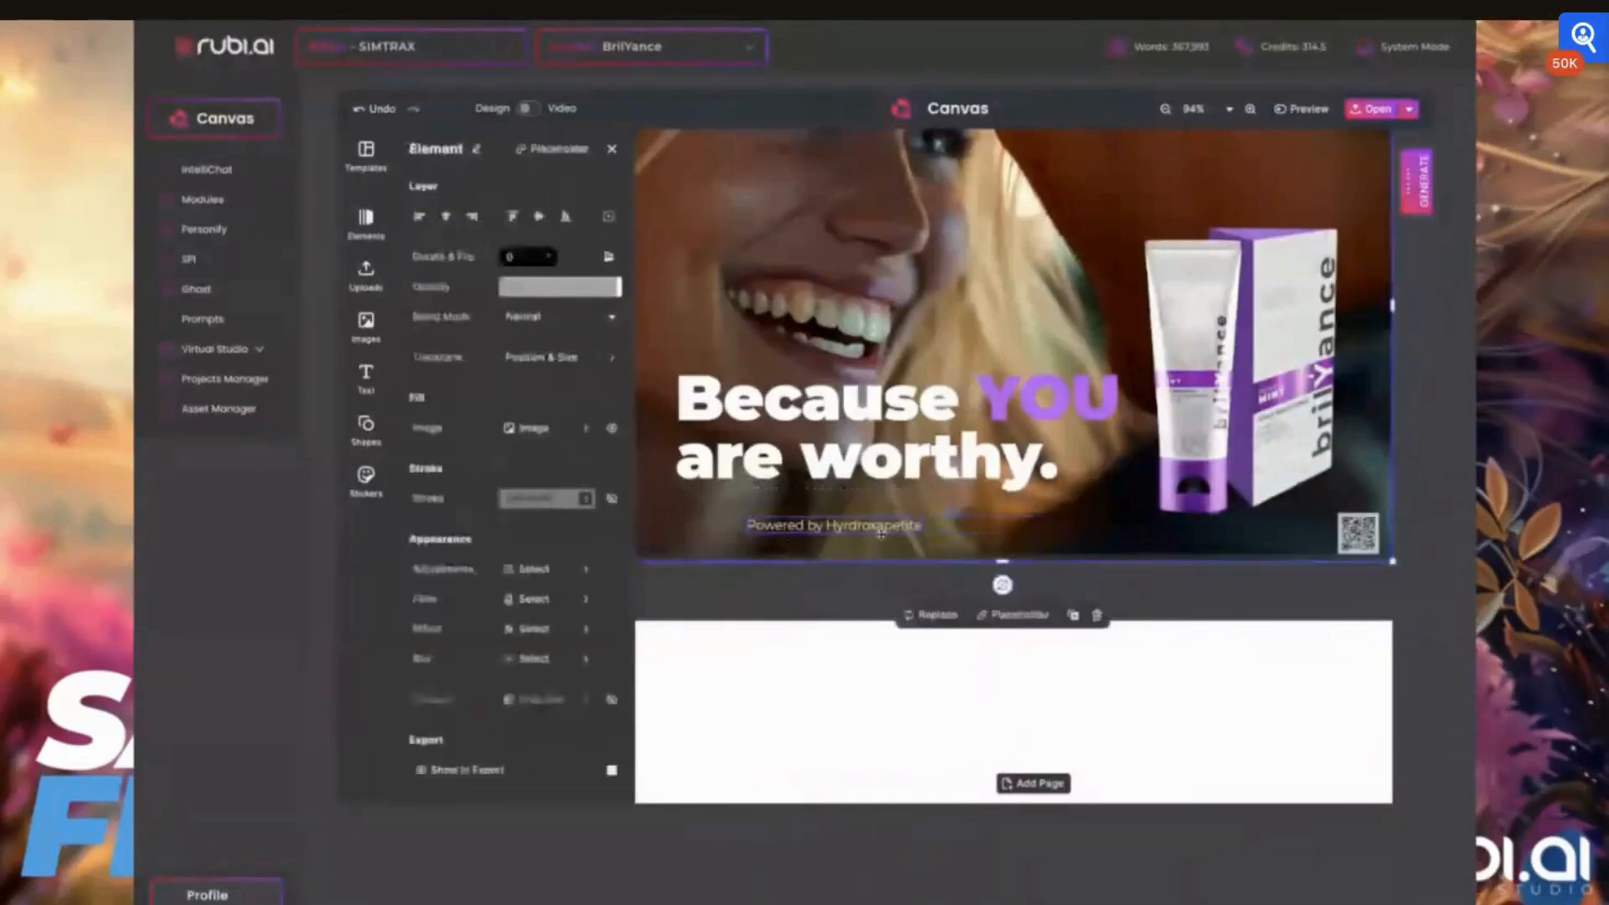
pyautogui.moveTo(867, 525)
pyautogui.mouseDown()
pyautogui.moveTo(912, 525)
pyautogui.moveTo(889, 524)
pyautogui.mouseUp()
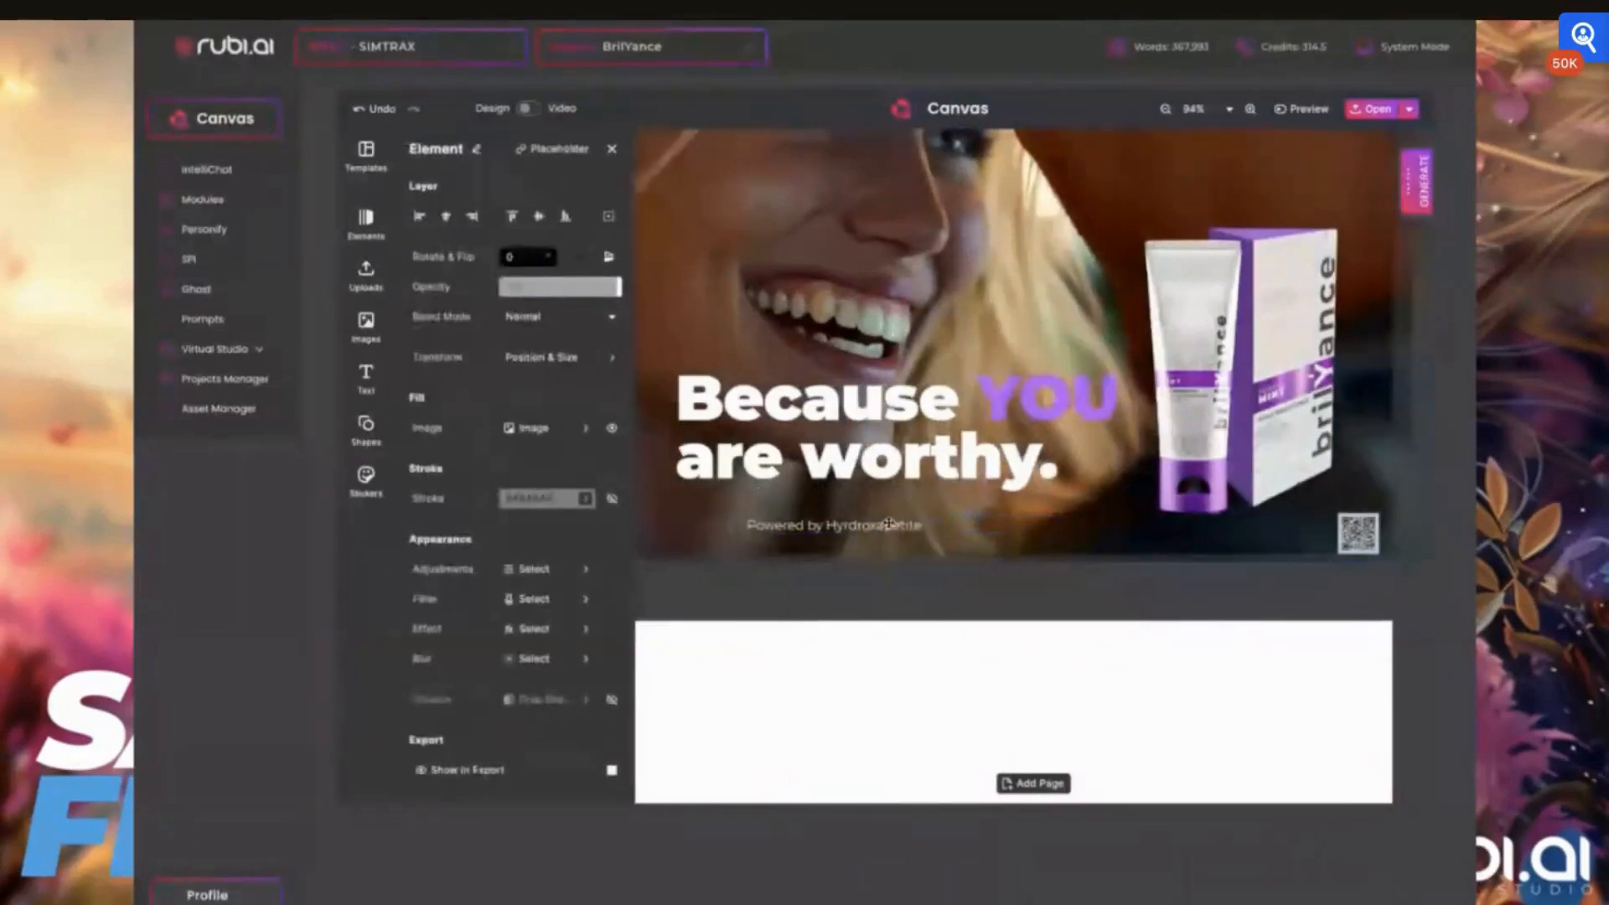
pyautogui.moveTo(873, 525); pyautogui.dragTo(1134, 541)
pyautogui.click(1200, 305)
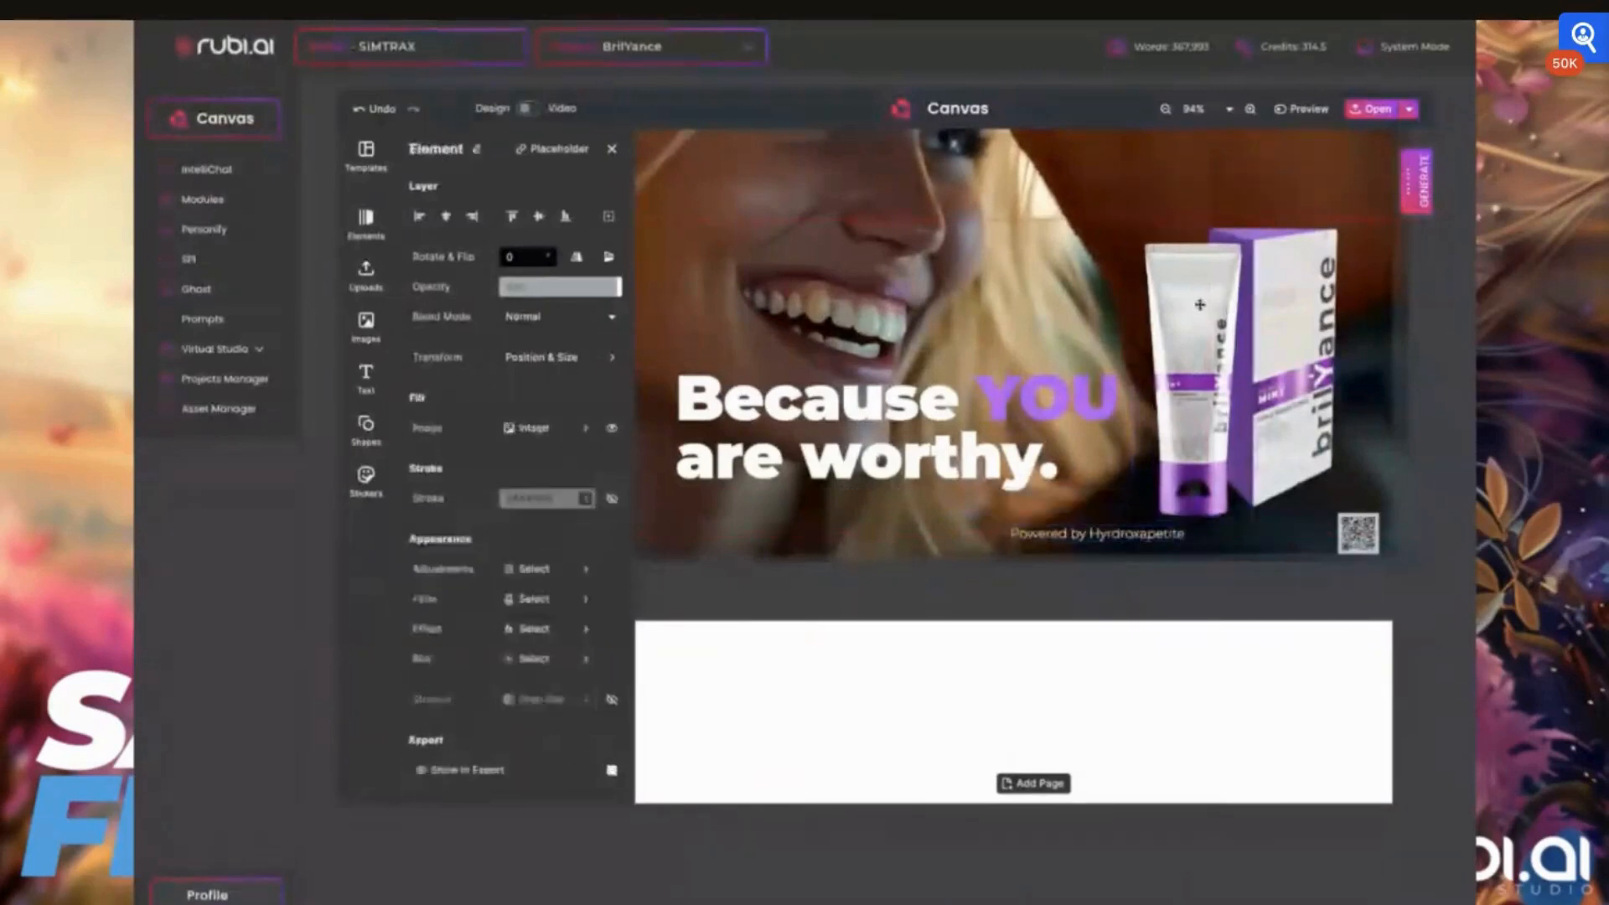
pyautogui.click(1087, 535)
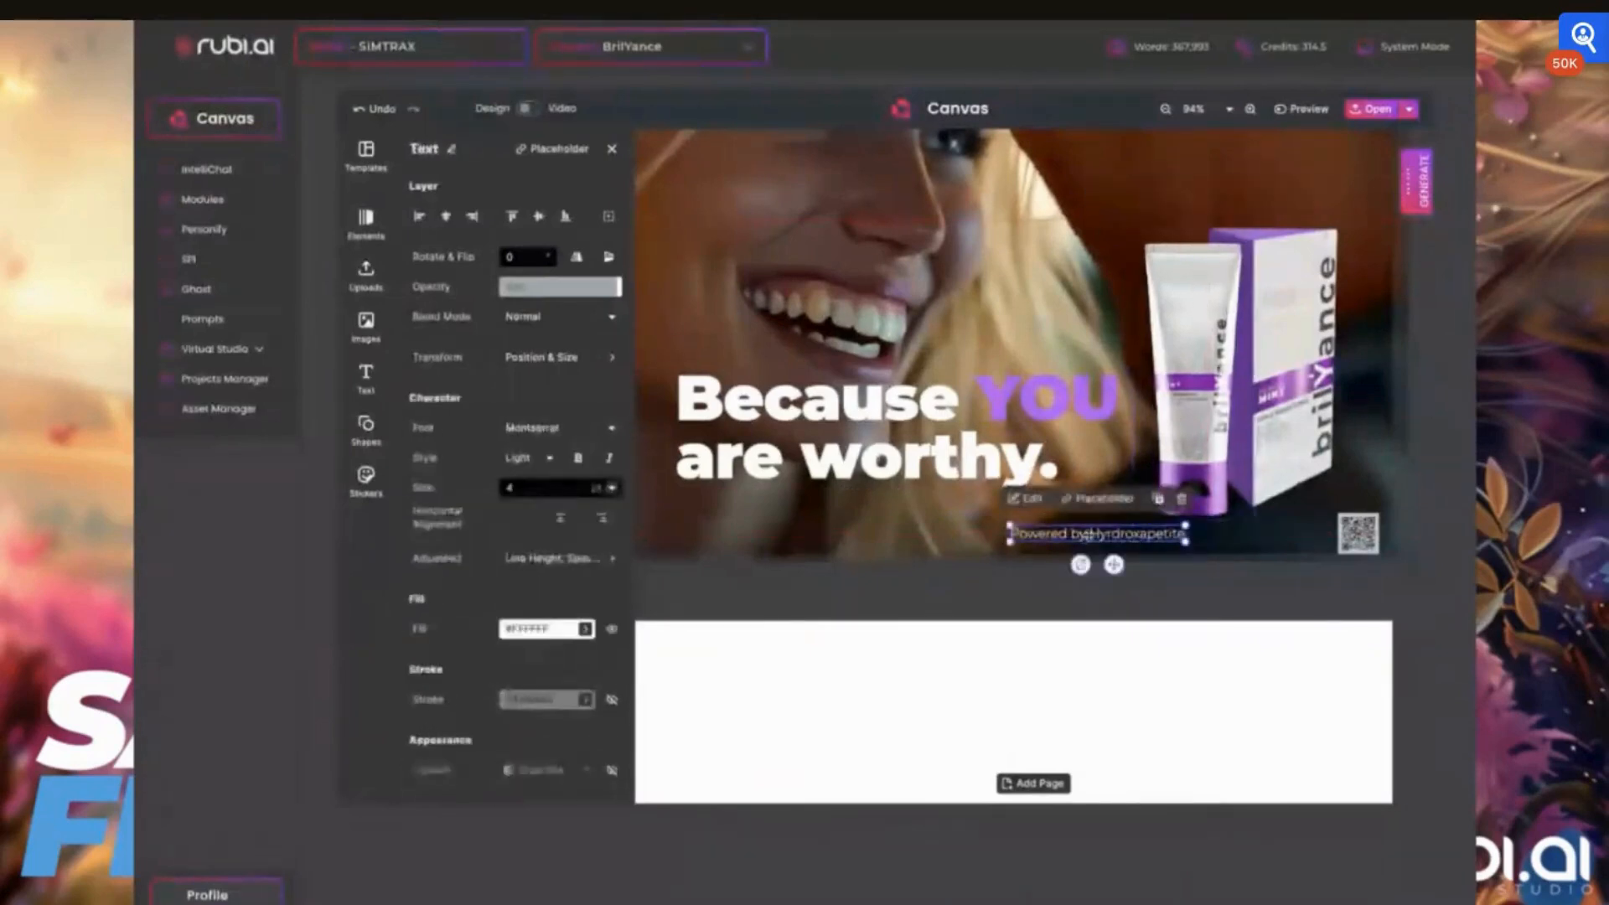
pyautogui.moveTo(1087, 535); pyautogui.dragTo(1087, 537)
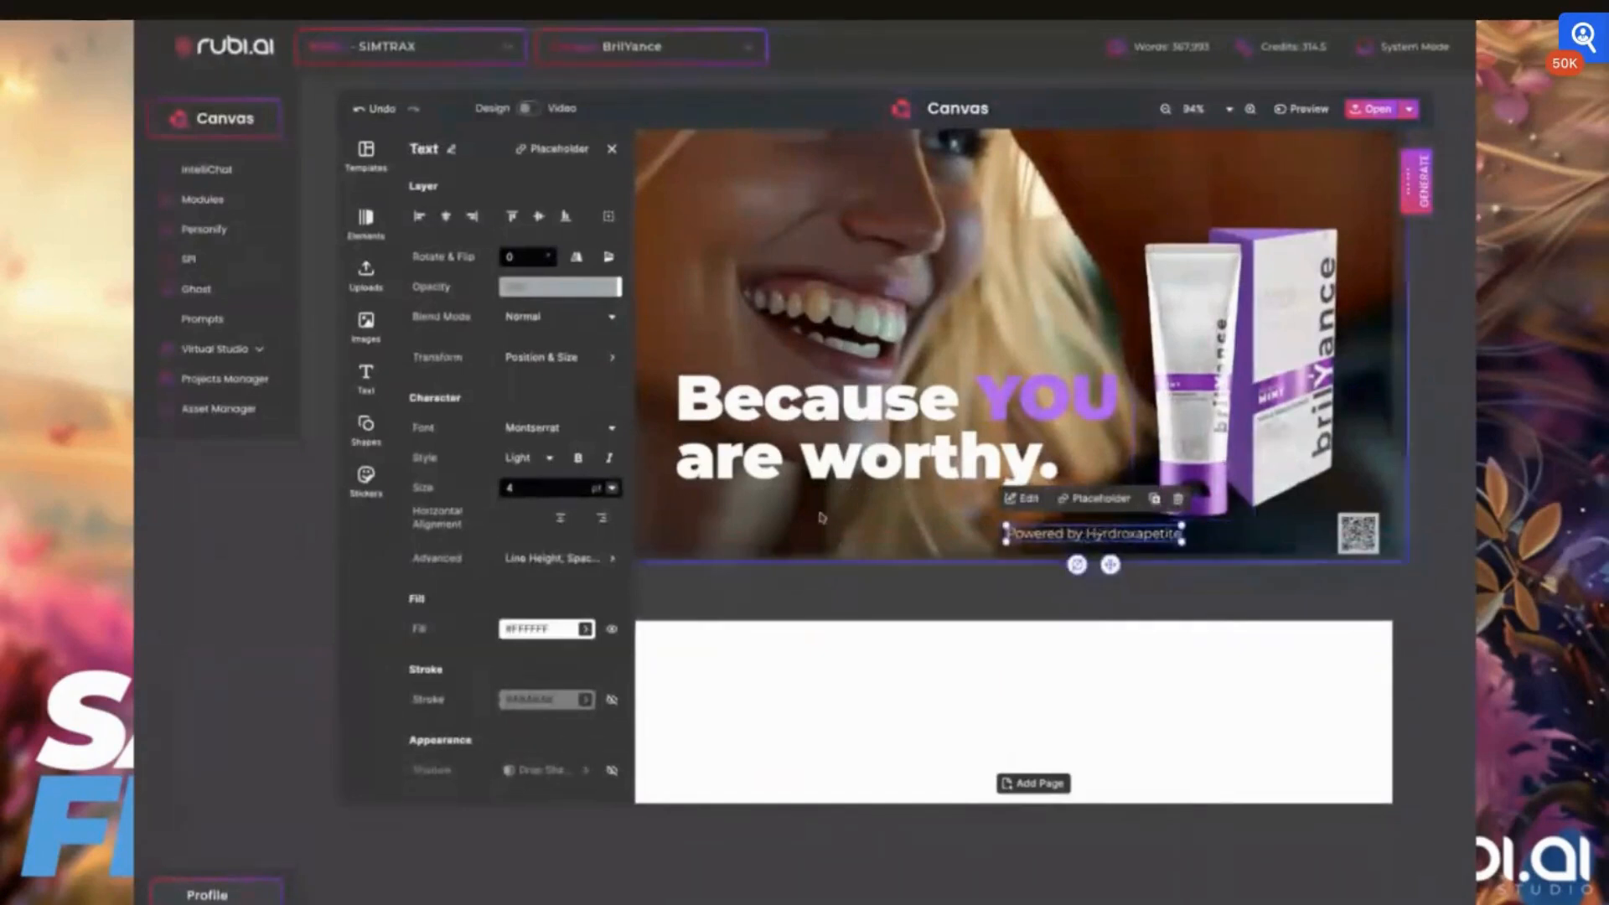
# Duplicate the "Powered by" line, place the copy directly to its right and change its wording to "- No Fluoride"
pyautogui.click(1158, 501)
pyautogui.moveTo(1149, 550); pyautogui.dragTo(1309, 537)
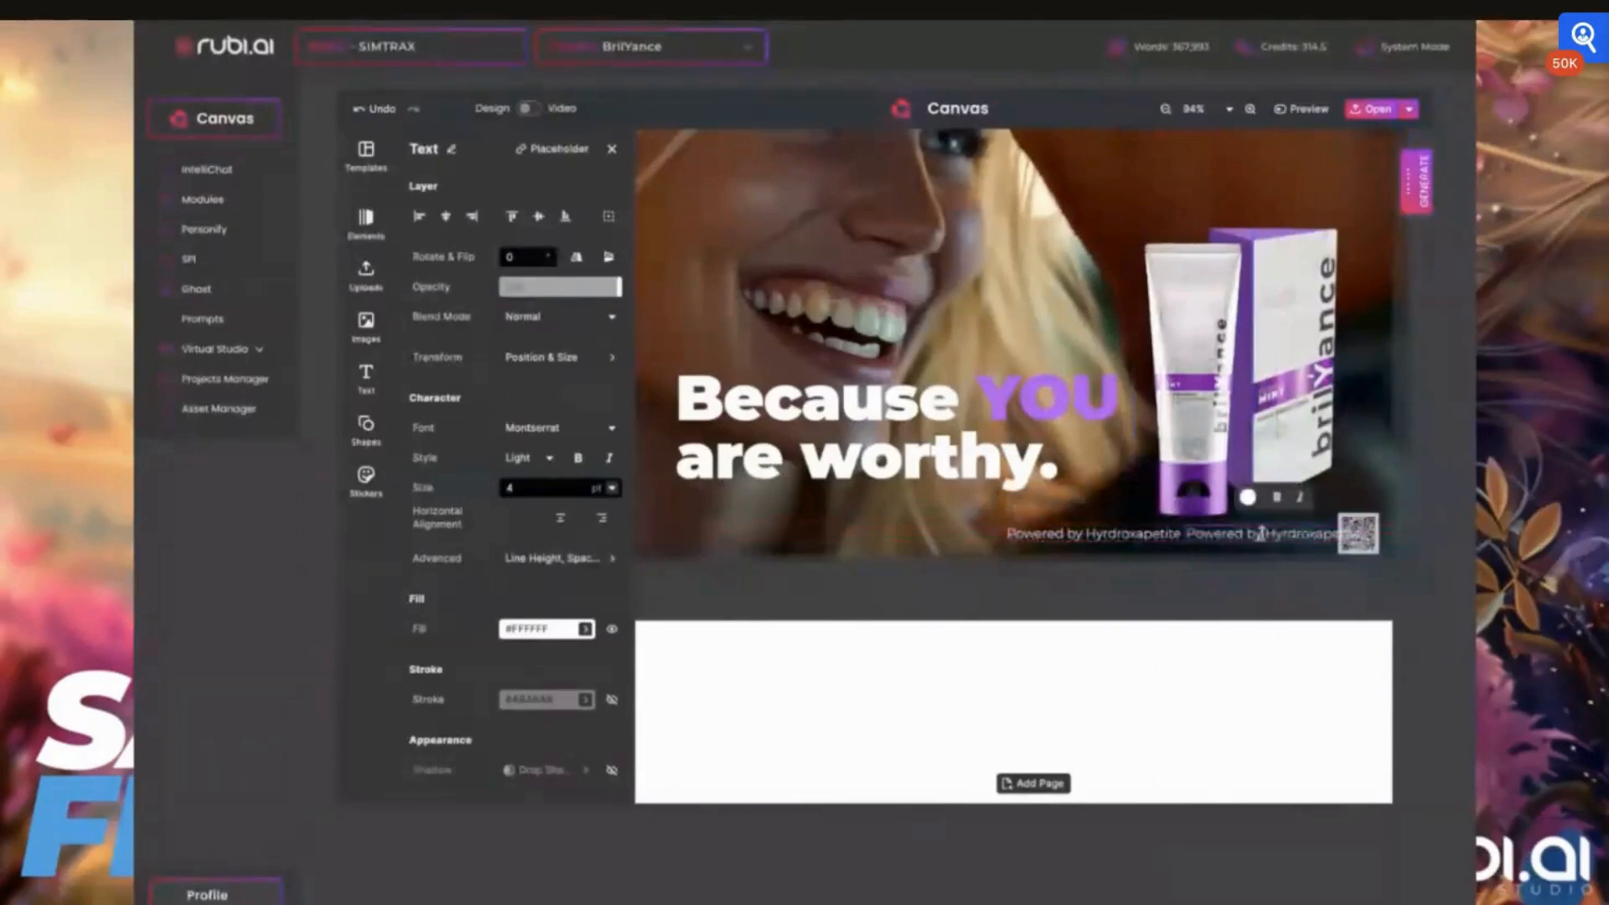
pyautogui.doubleClick(1261, 534)
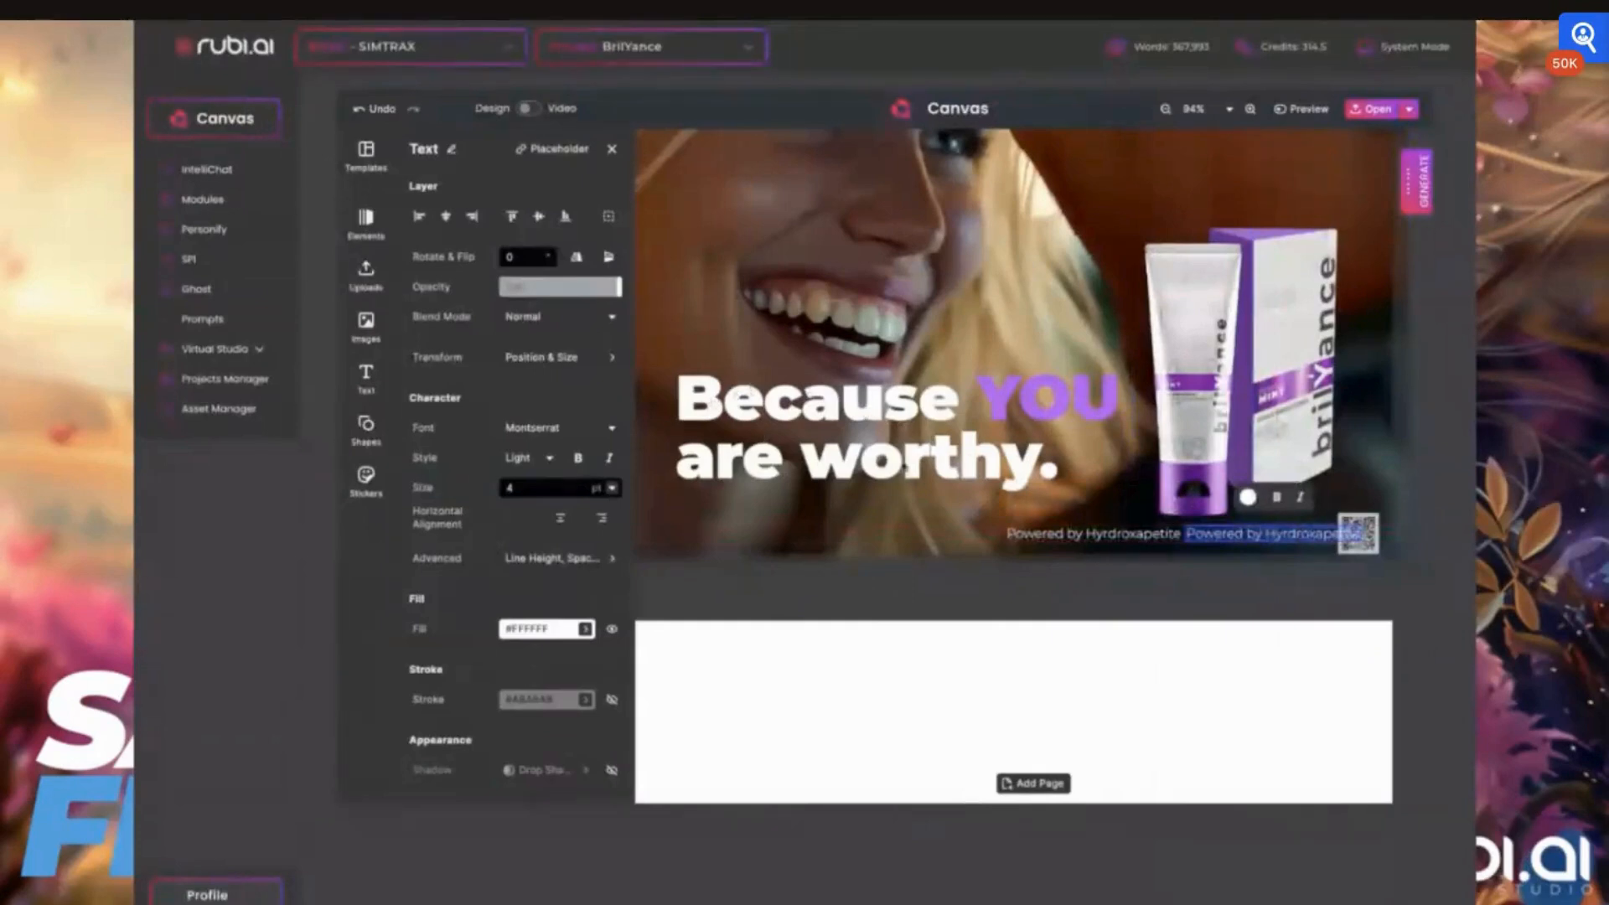
pyautogui.press('BackSpace')
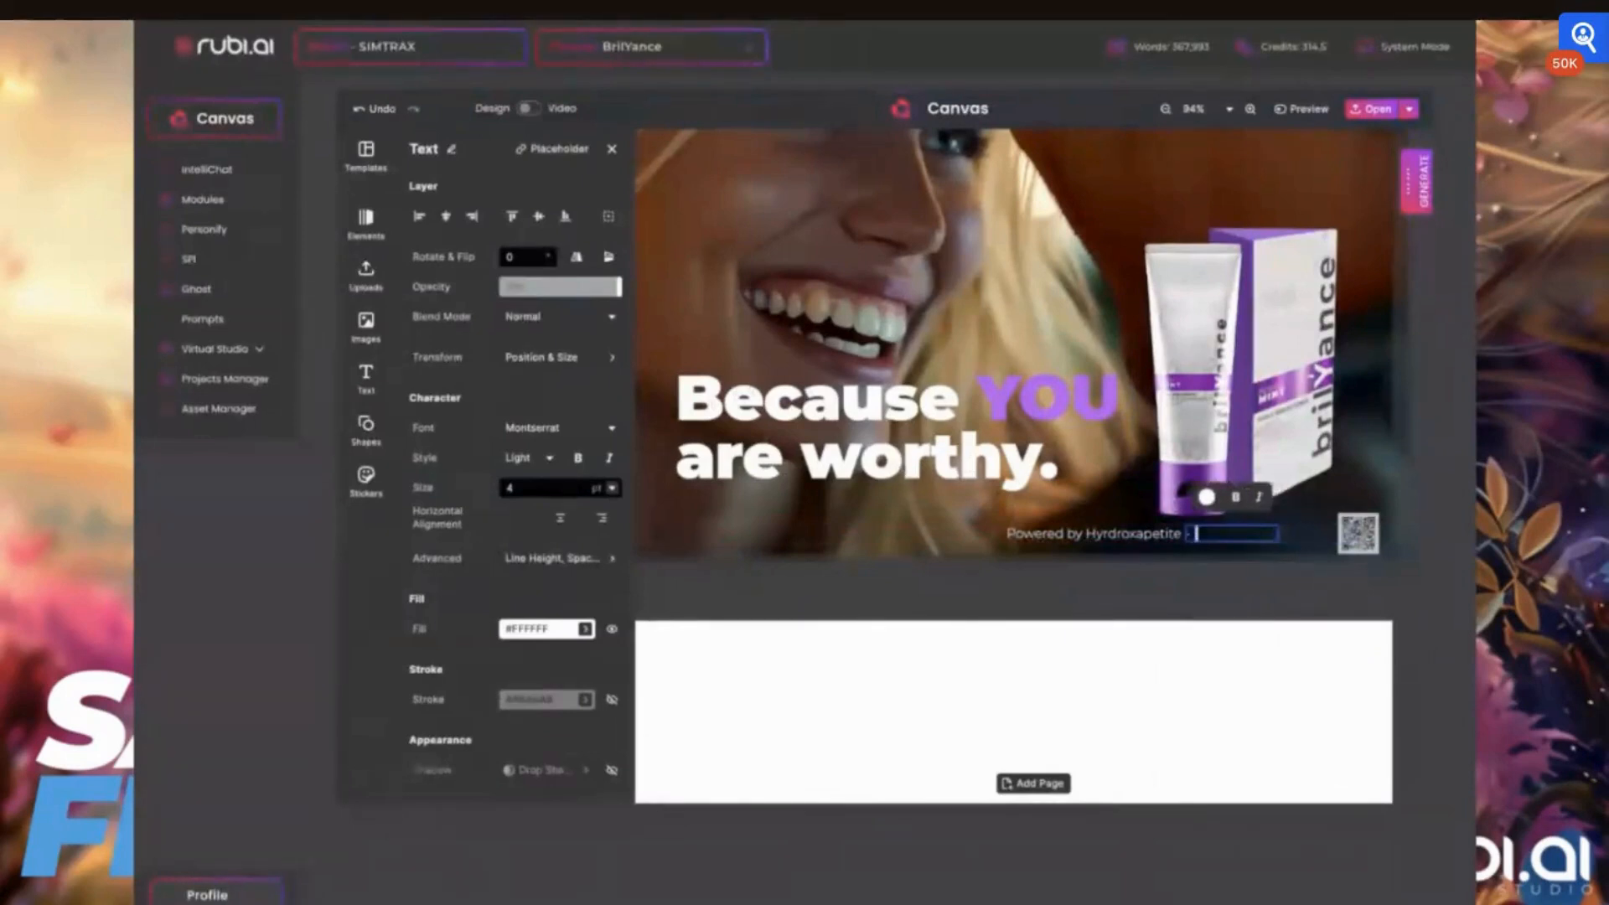
pyautogui.write('No Fluoride')
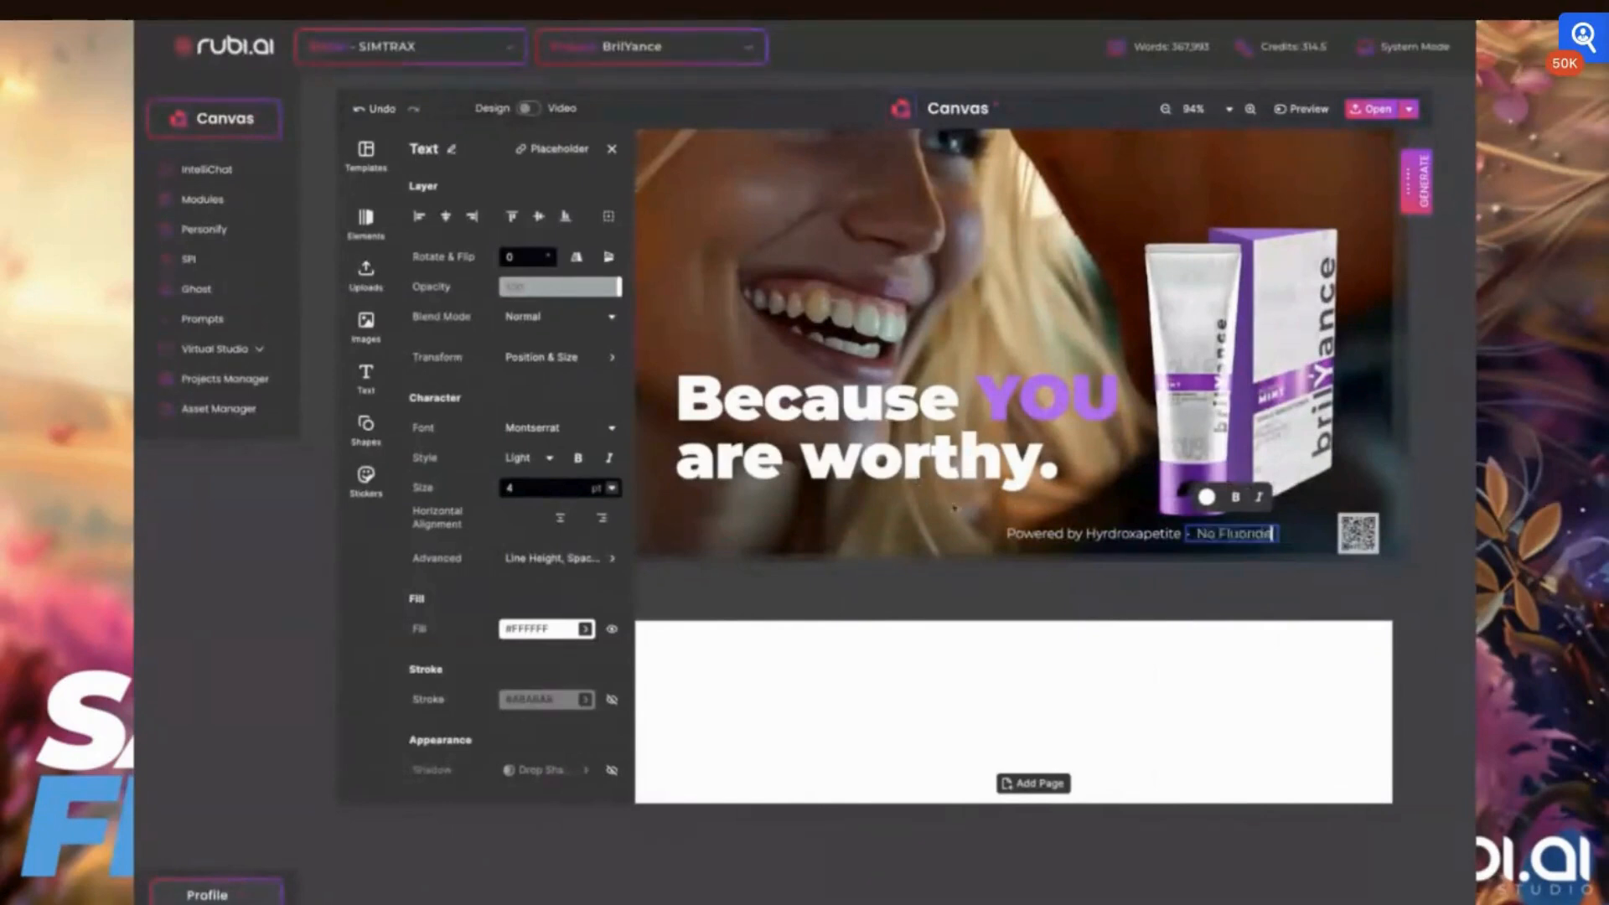
pyautogui.click(1055, 598)
pyautogui.click(1055, 581)
# Move both small text lines together so they sit right next to the QR code
pyautogui.click(1135, 534)
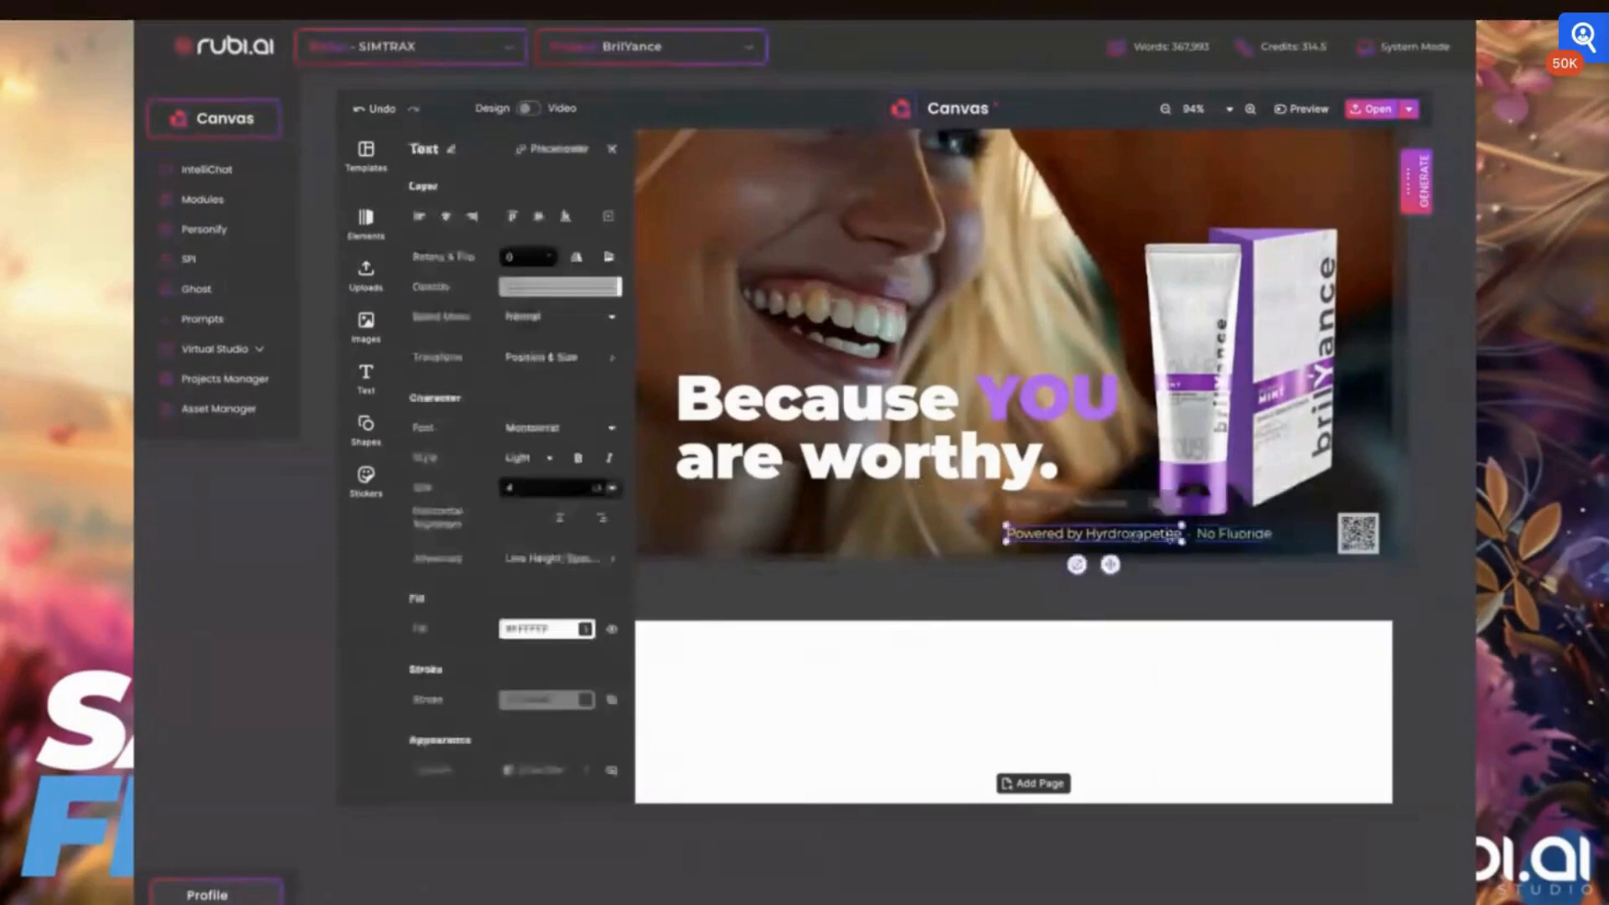
pyautogui.keyDown('shift'); pyautogui.click(1232, 533); pyautogui.keyUp('shift')
pyautogui.moveTo(1232, 534); pyautogui.dragTo(1287, 539)
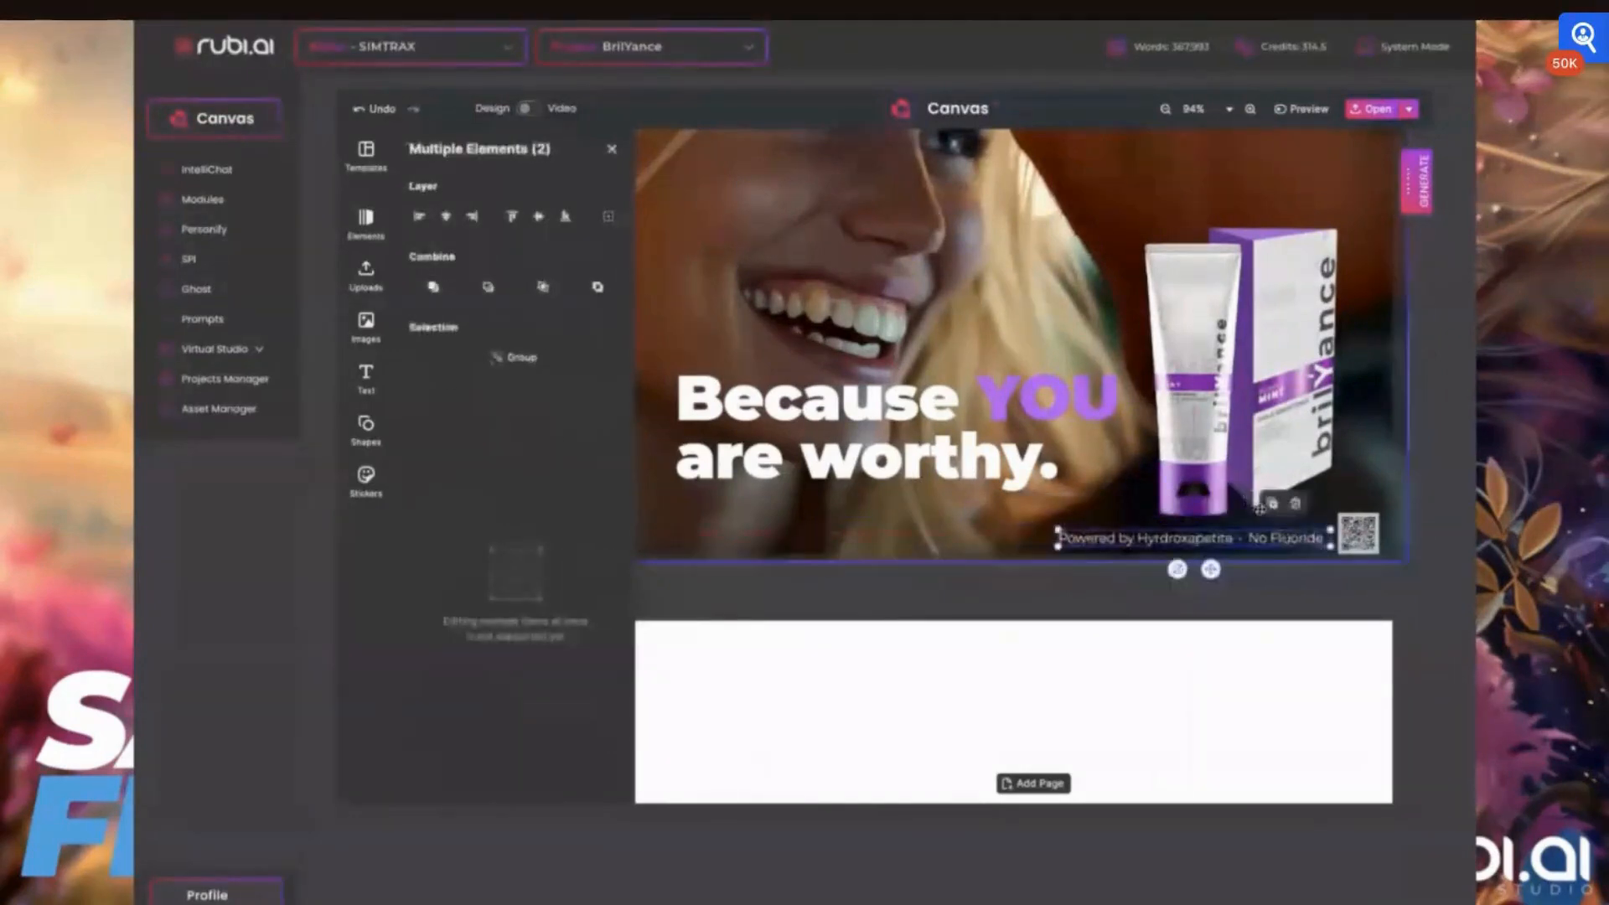
# Shift the background photo left to cover the white strip along the card's left edge
pyautogui.scroll(-2, 894, 493)
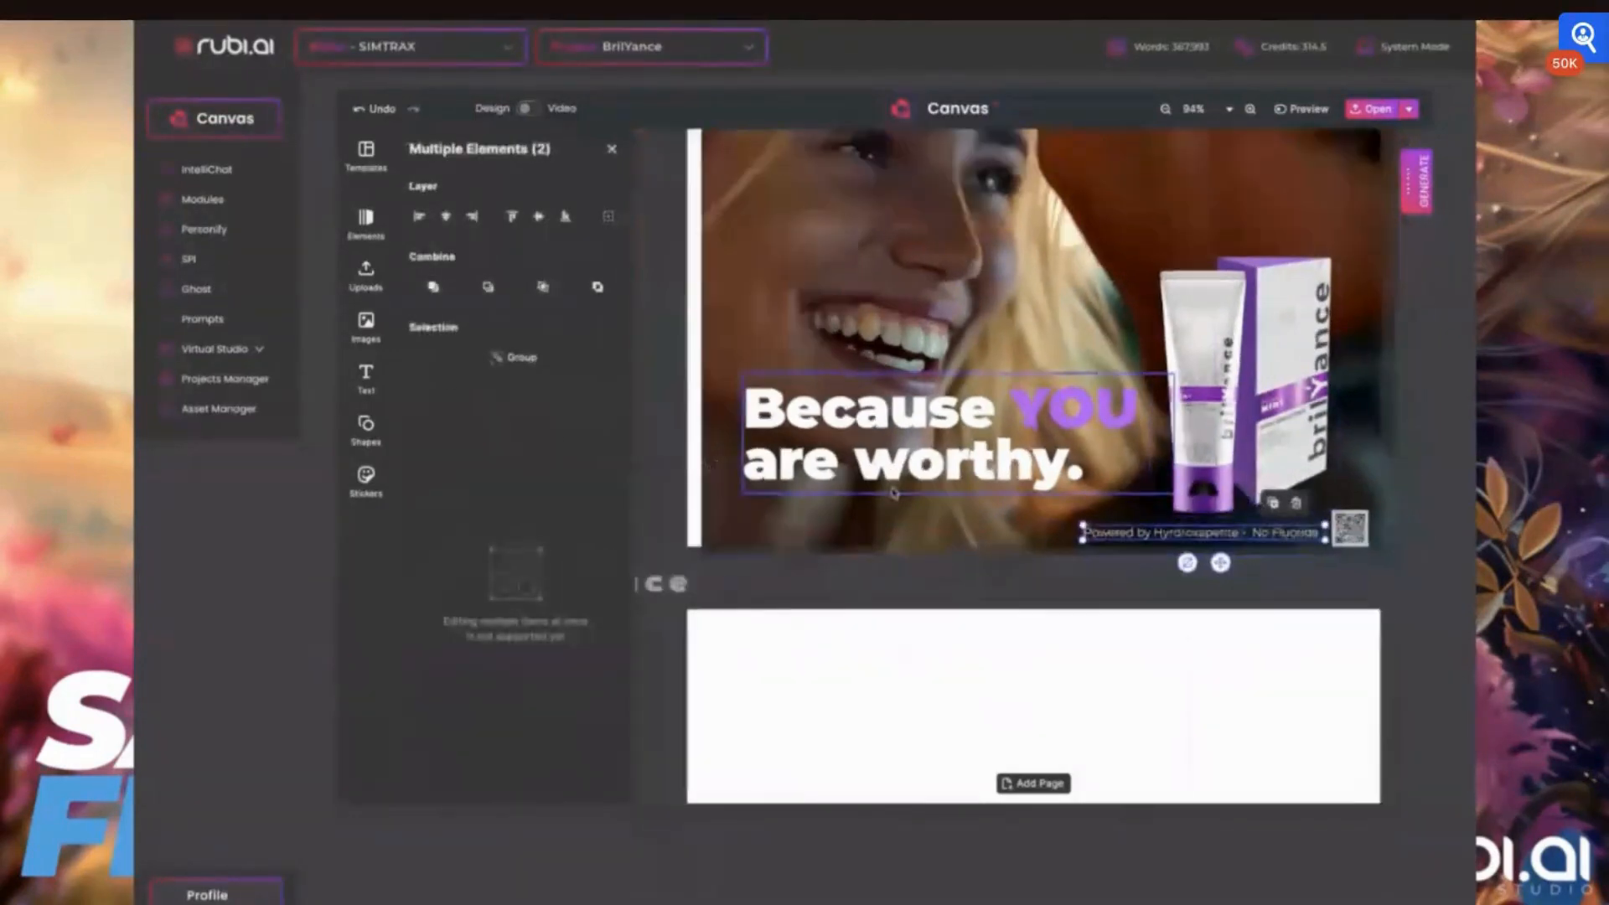
pyautogui.scroll(-2, 894, 493)
pyautogui.click(933, 338)
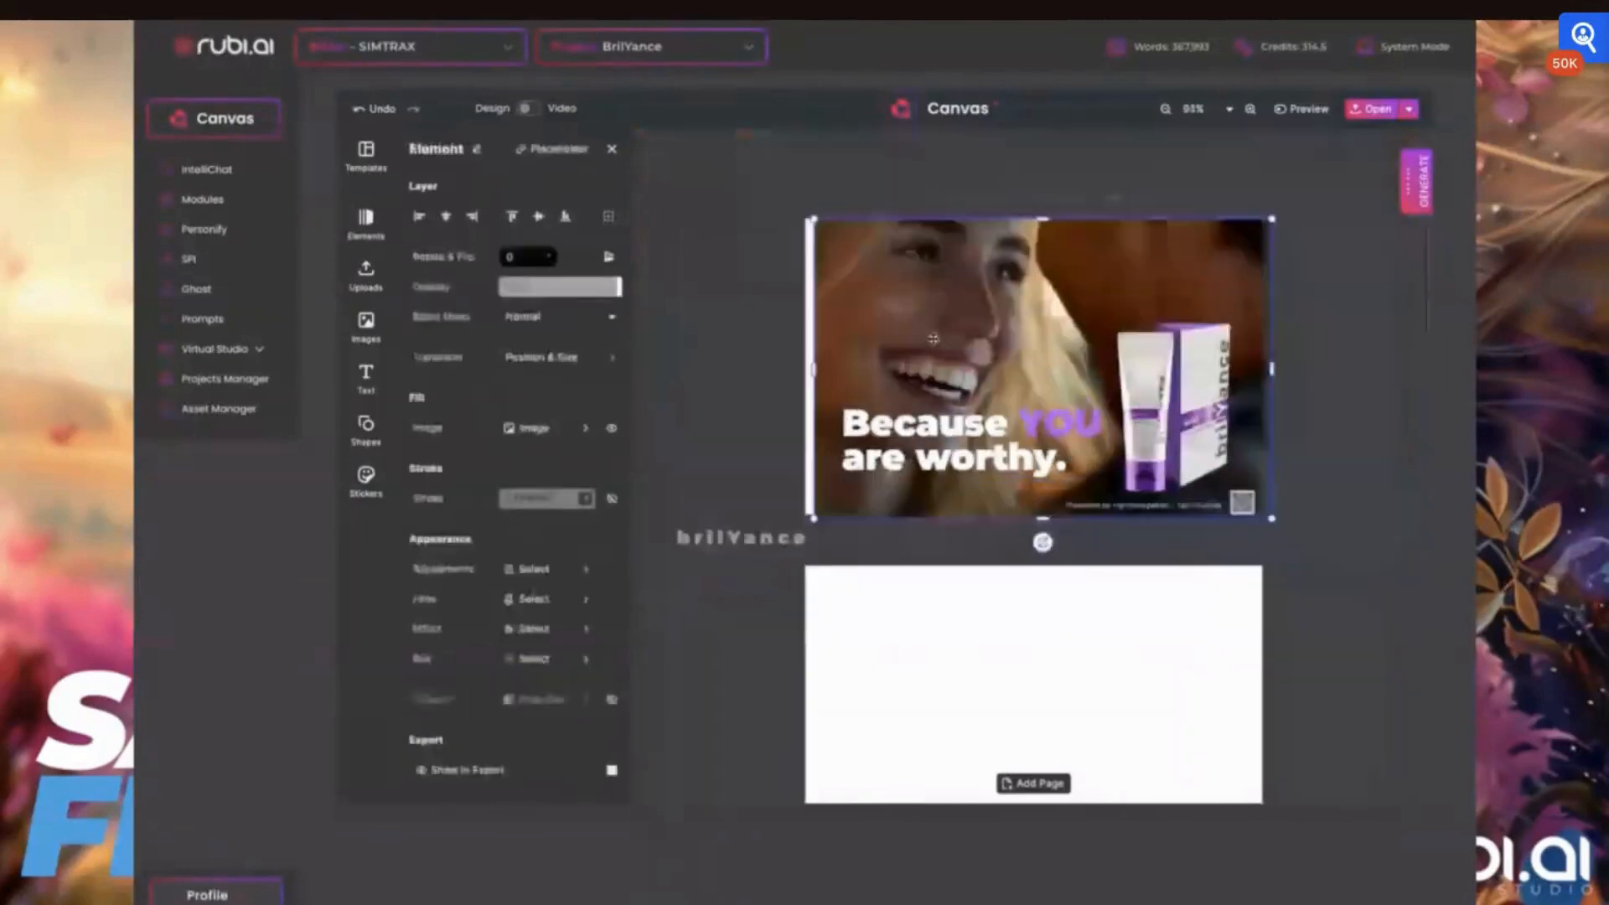
pyautogui.click(1371, 328)
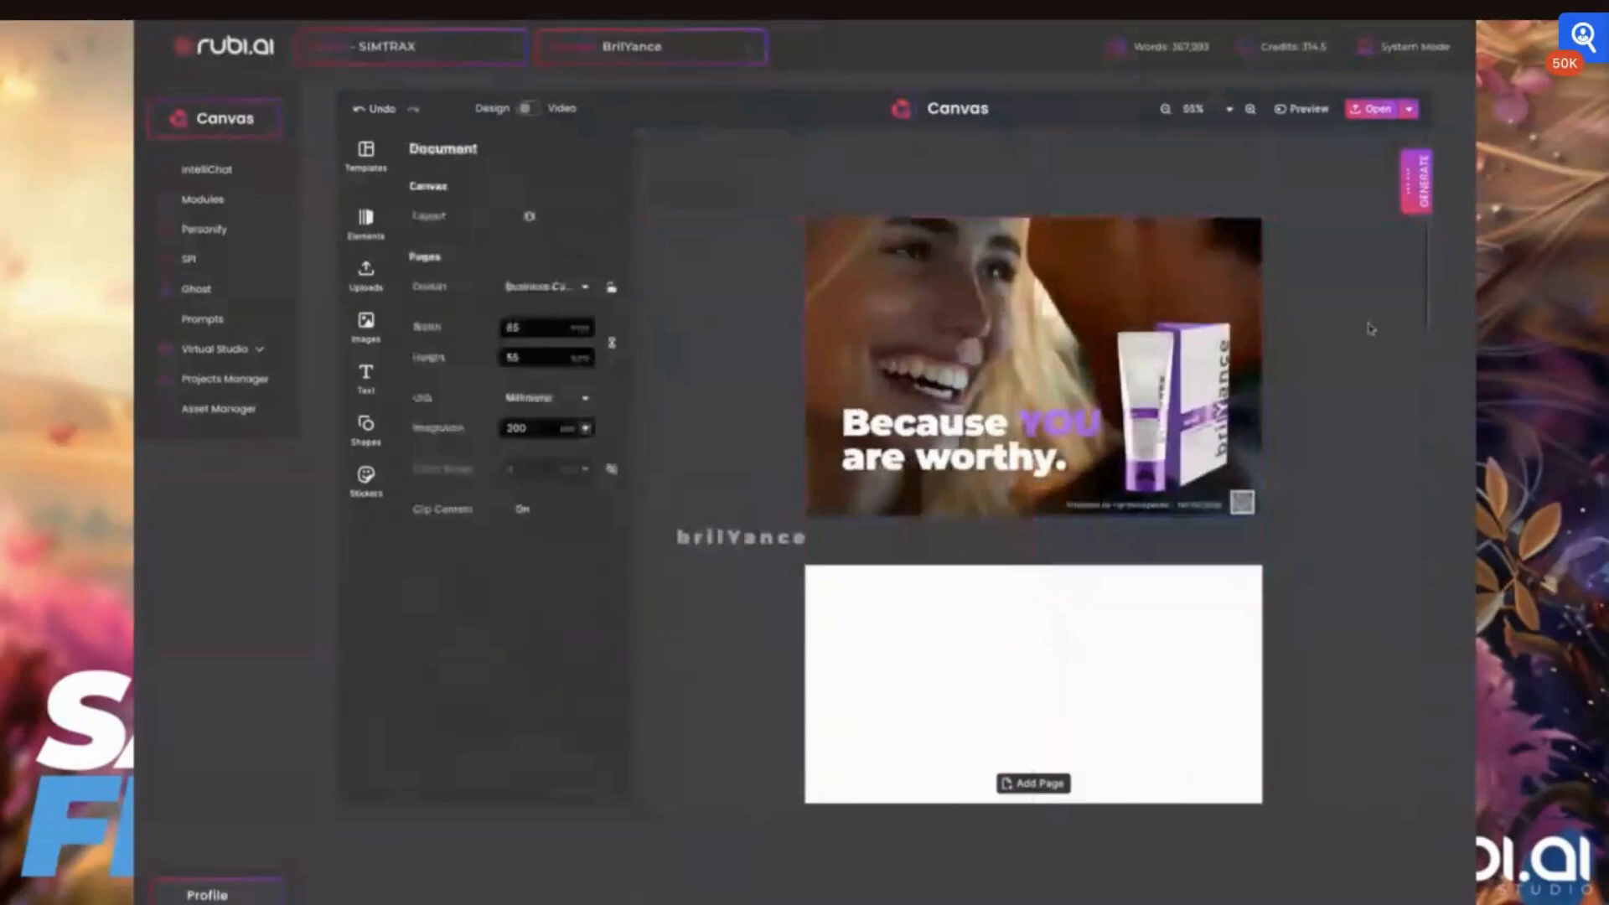
# Nudge the slogan slightly lower and further left on the photo
pyautogui.click(956, 440)
pyautogui.moveTo(920, 456); pyautogui.dragTo(908, 471)
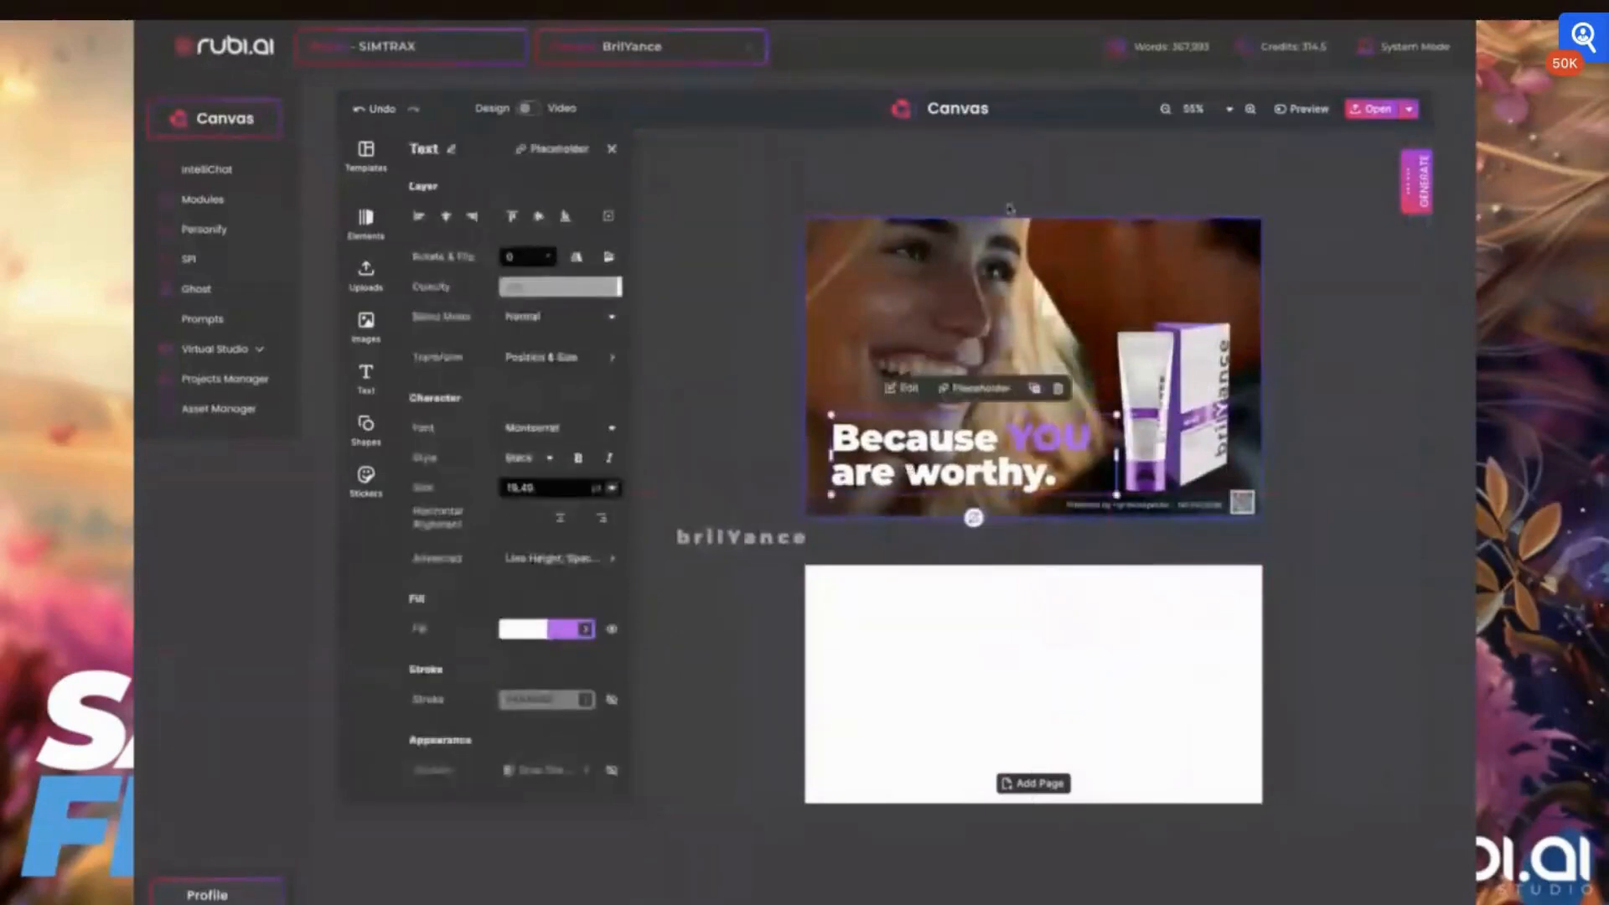
pyautogui.click(1357, 334)
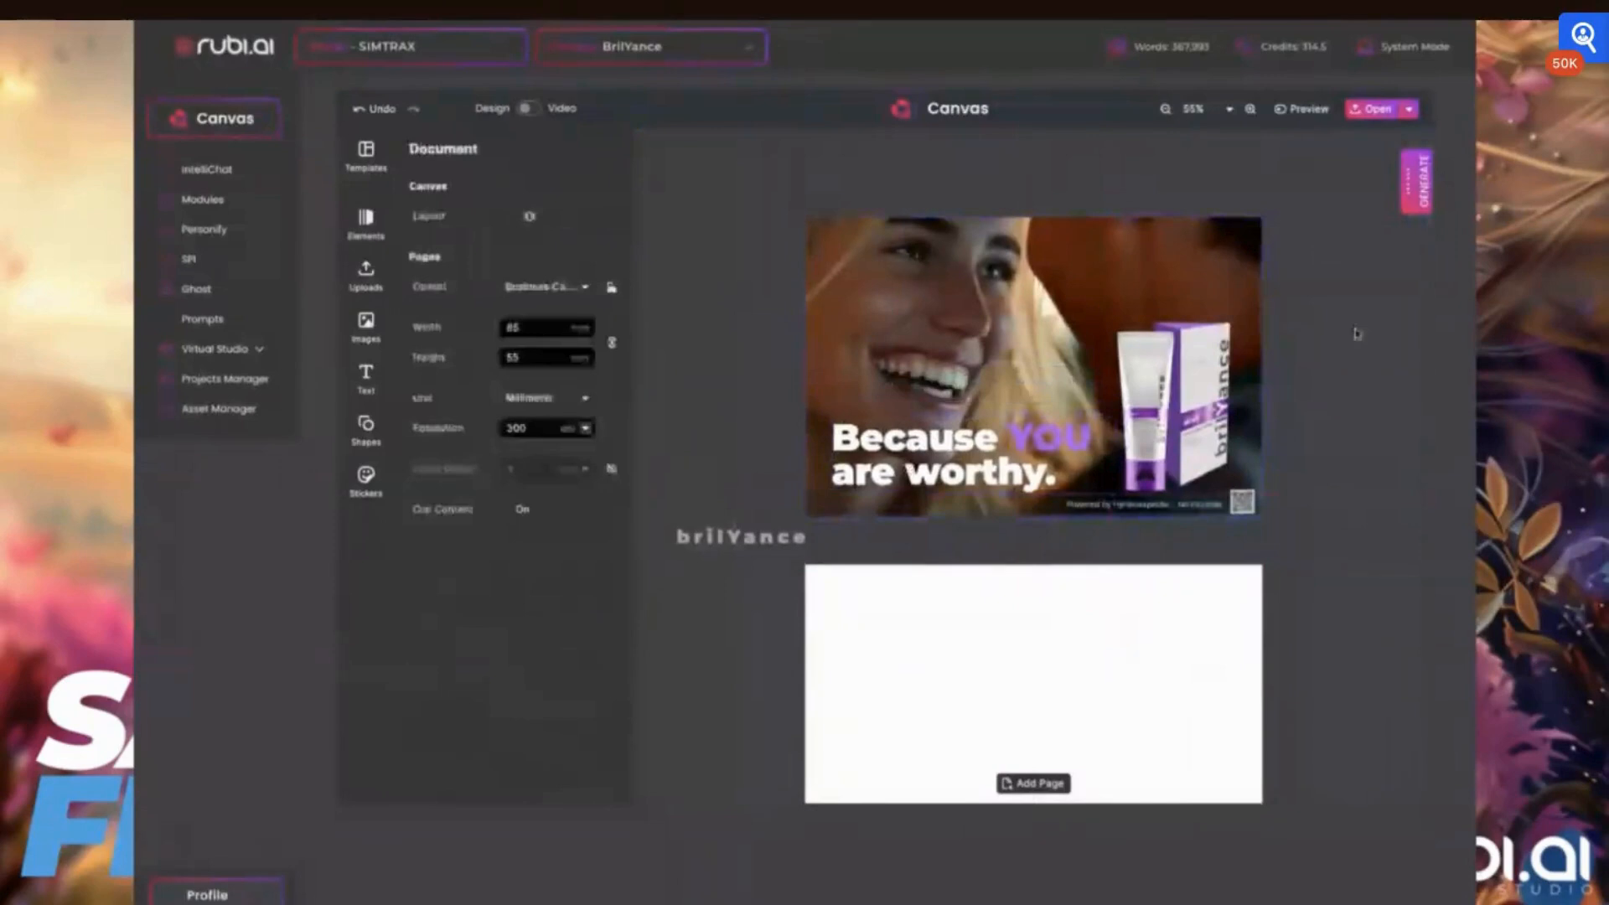
# Place the brilYance logo on the card just above the small text and raise the product tube and box to make room
pyautogui.click(712, 538)
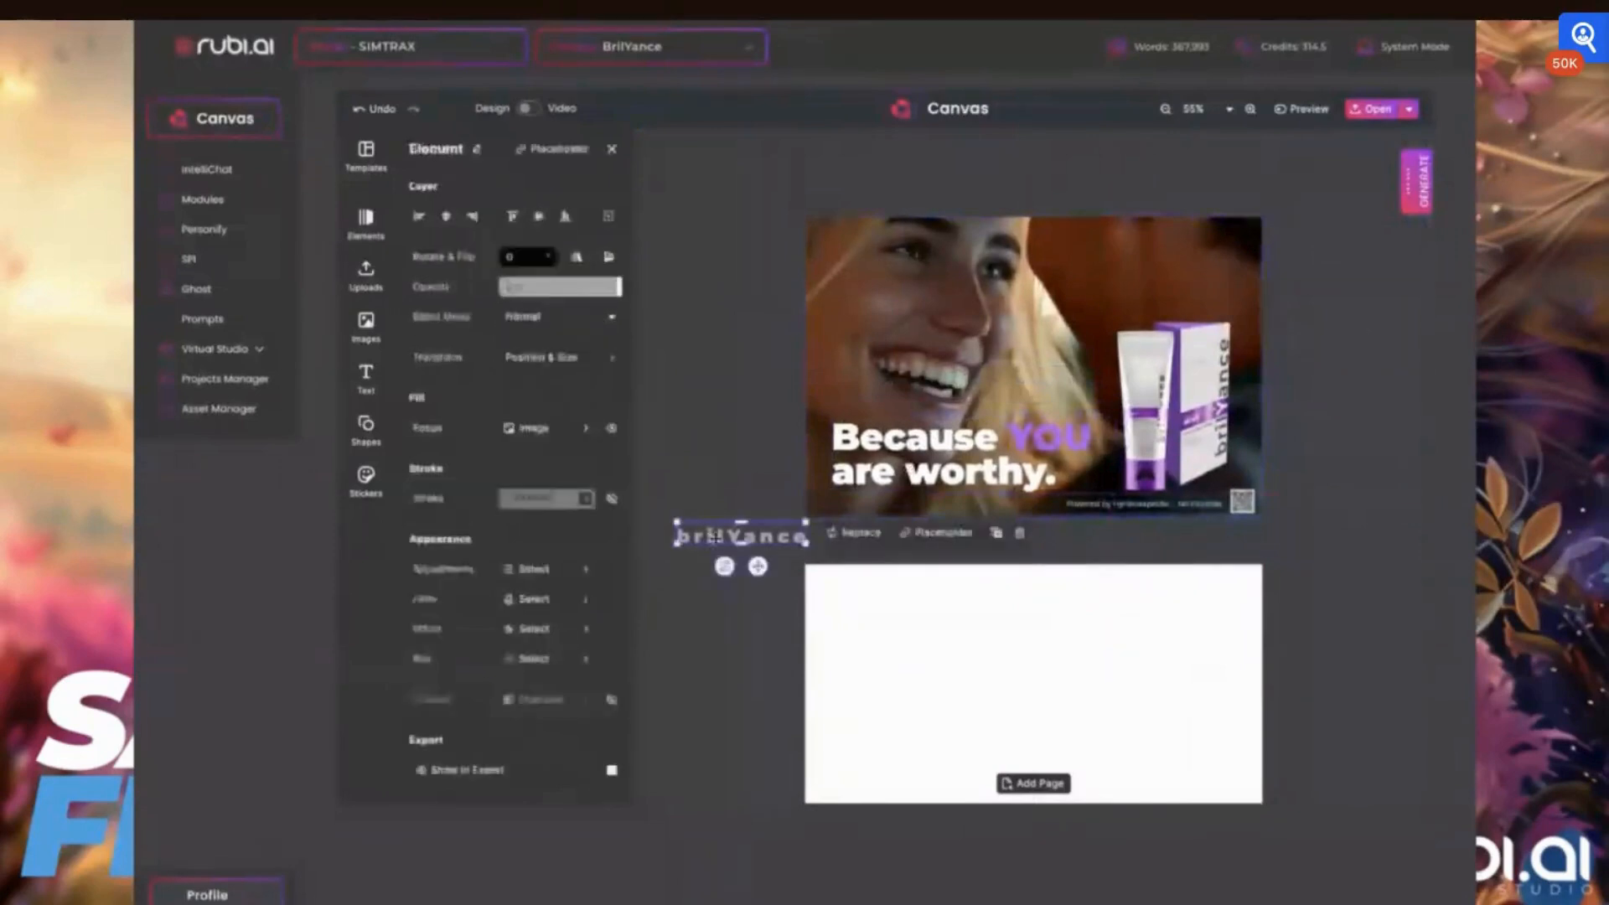
pyautogui.moveTo(714, 538); pyautogui.dragTo(1106, 494)
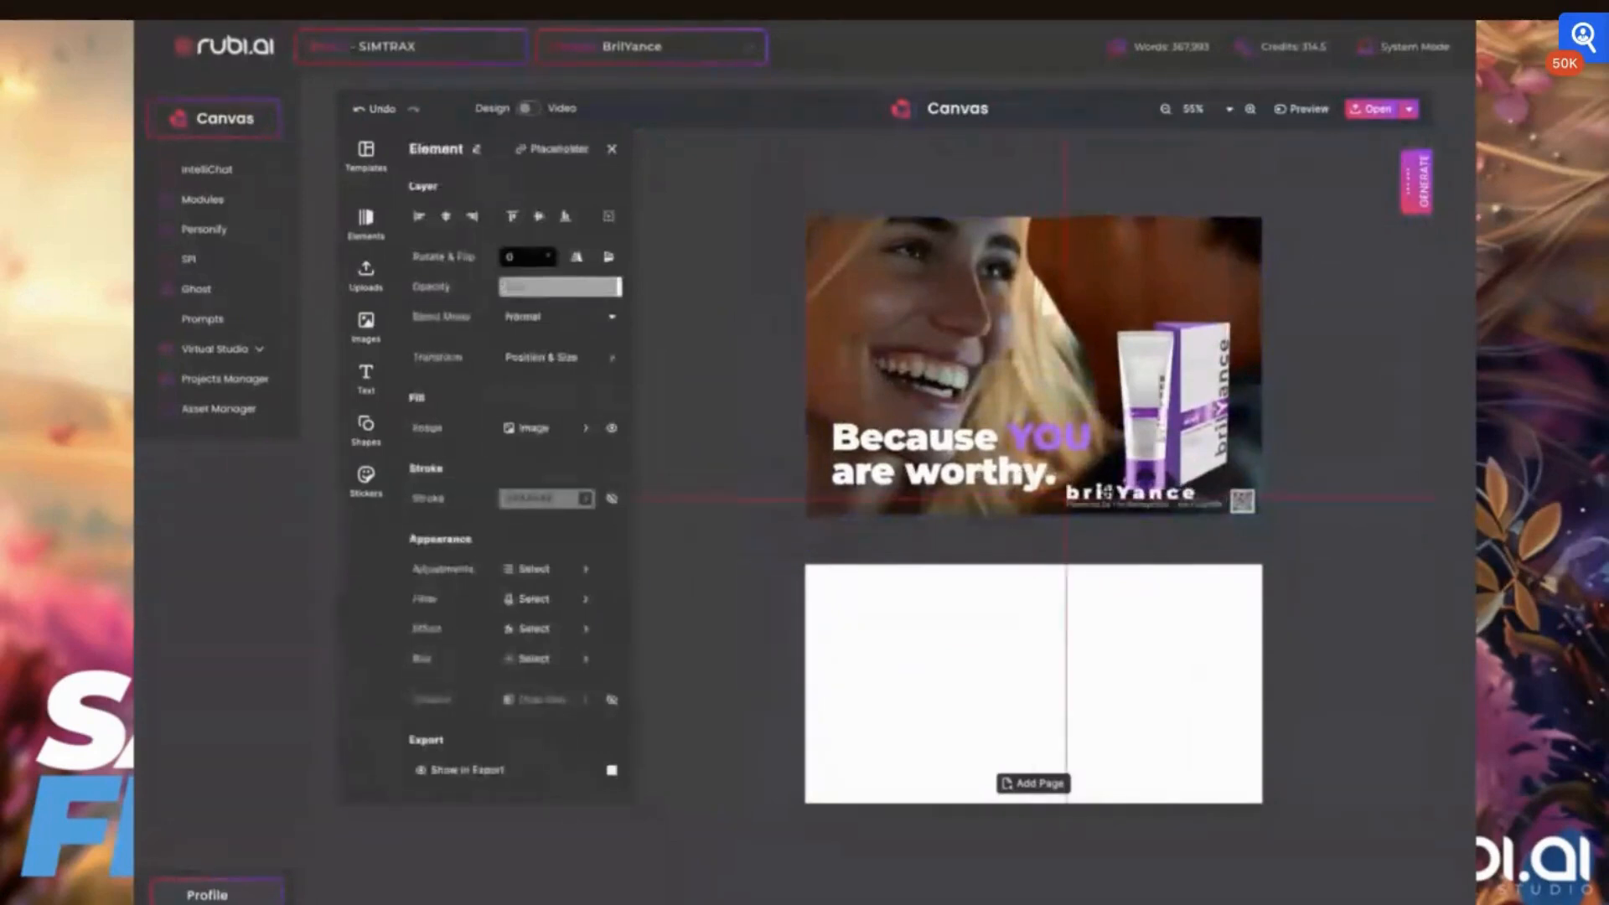
pyautogui.click(1207, 387)
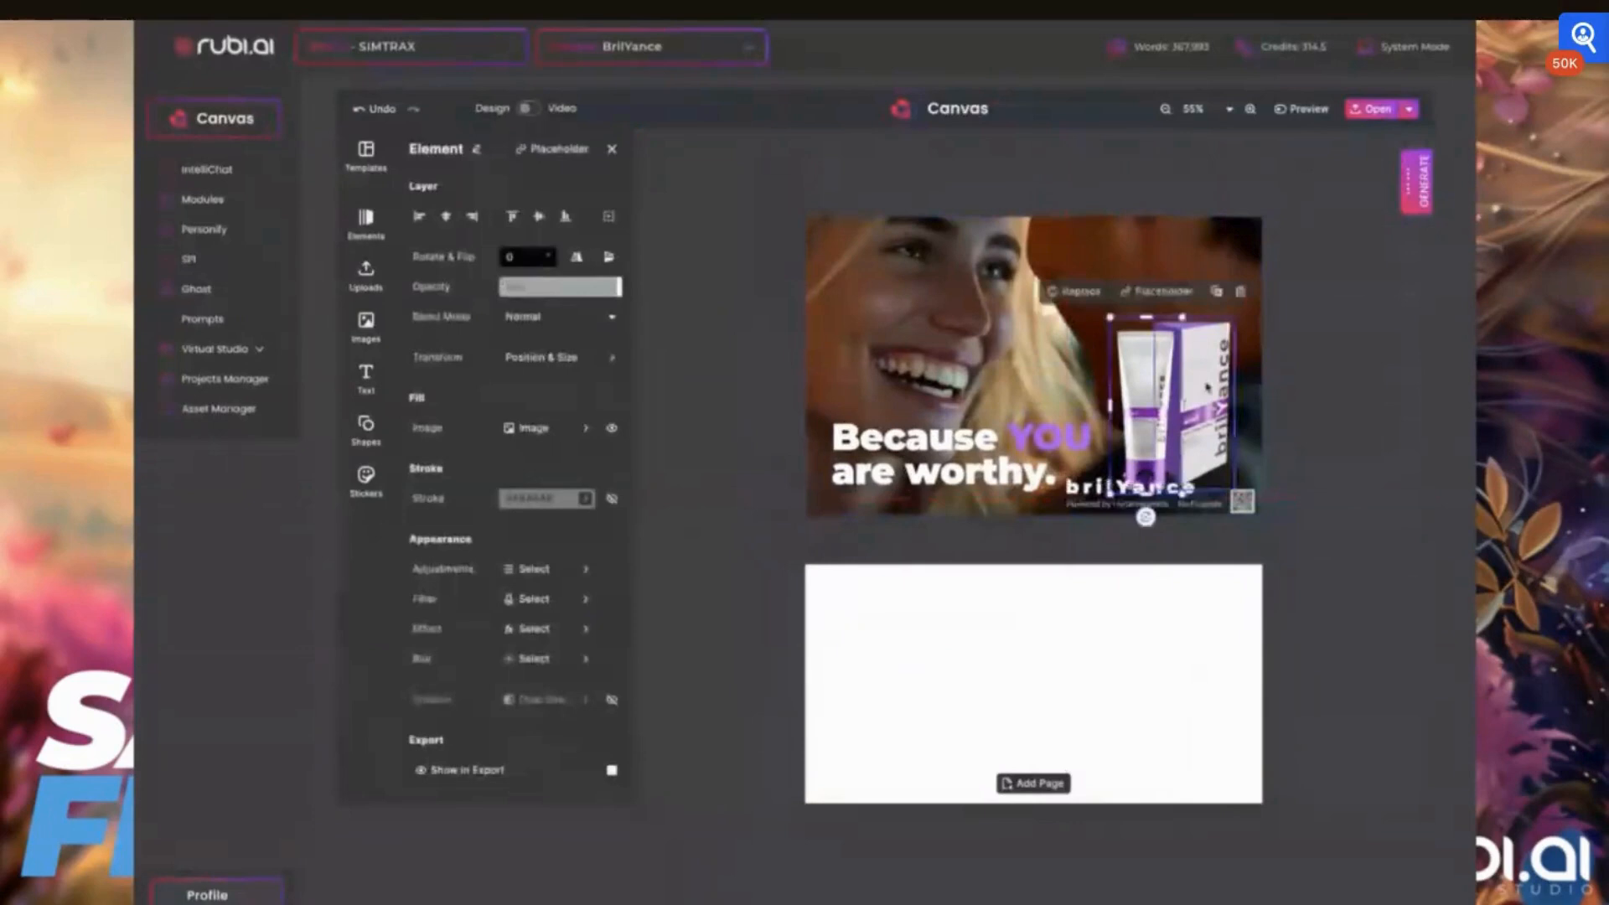
pyautogui.keyDown('shift'); pyautogui.click(1208, 388); pyautogui.keyUp('shift')
pyautogui.moveTo(1216, 382); pyautogui.dragTo(1213, 361)
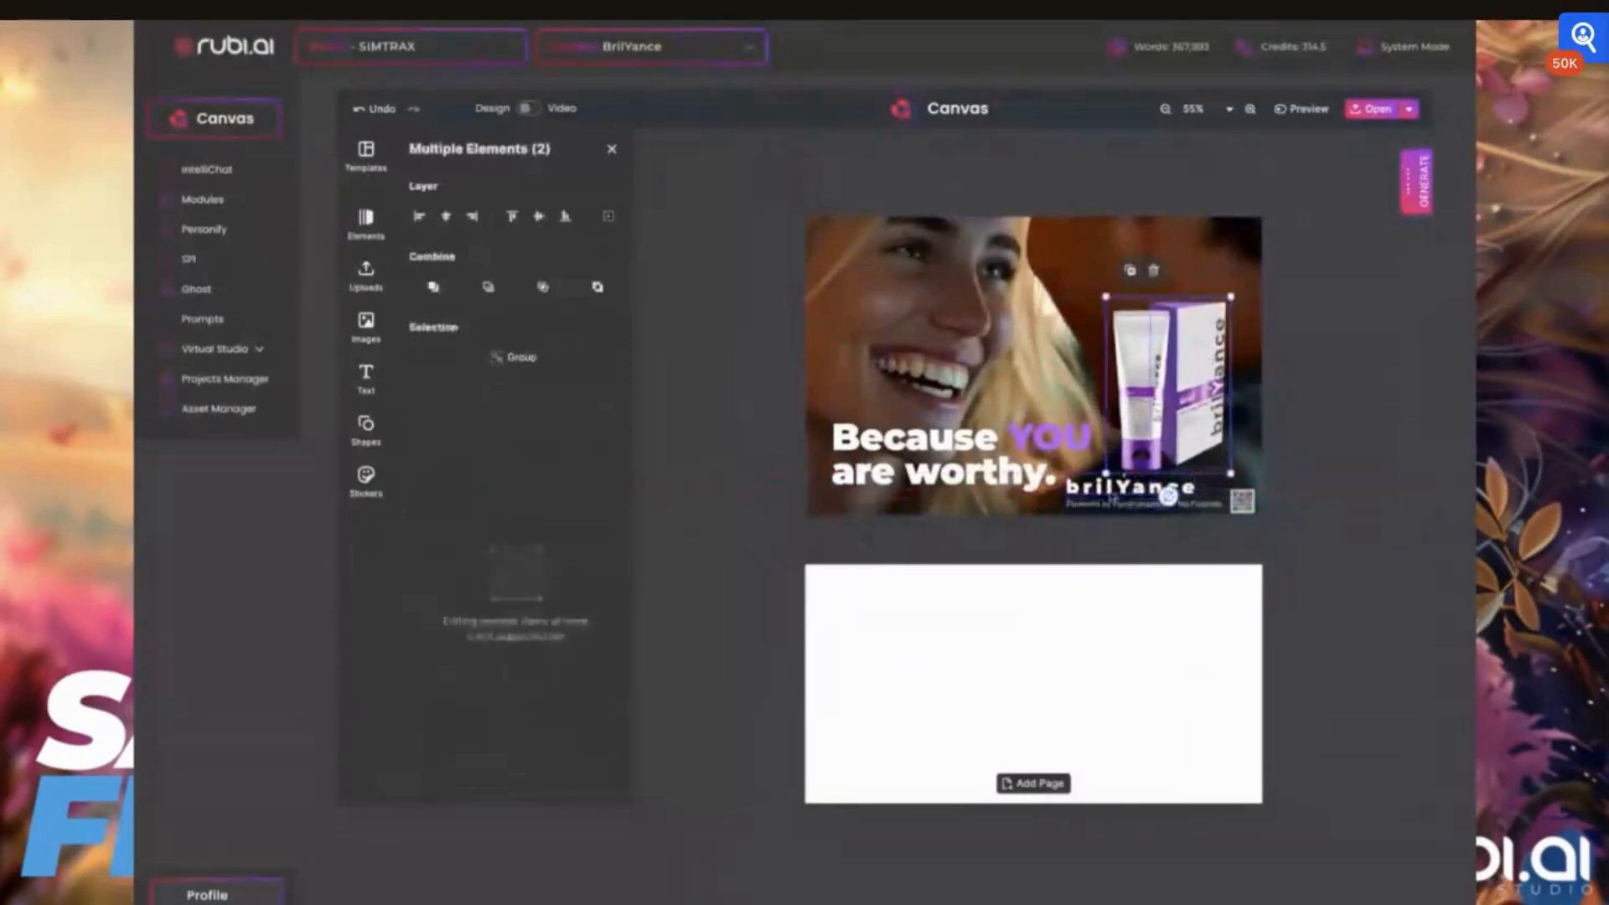
pyautogui.click(1108, 495)
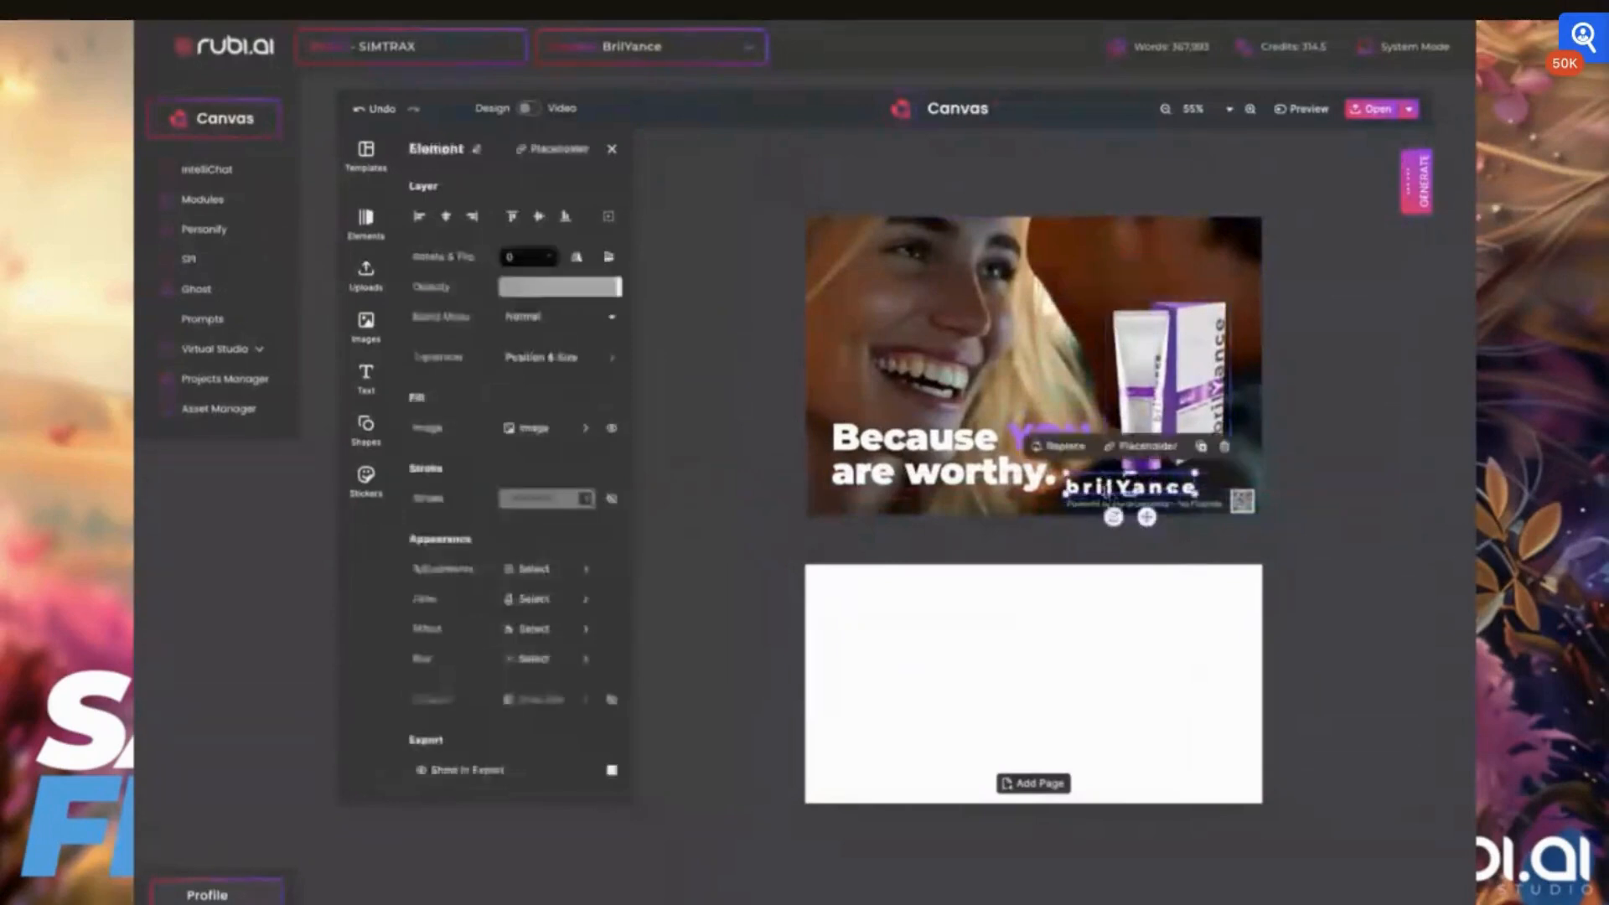
pyautogui.moveTo(1105, 491); pyautogui.dragTo(1105, 494)
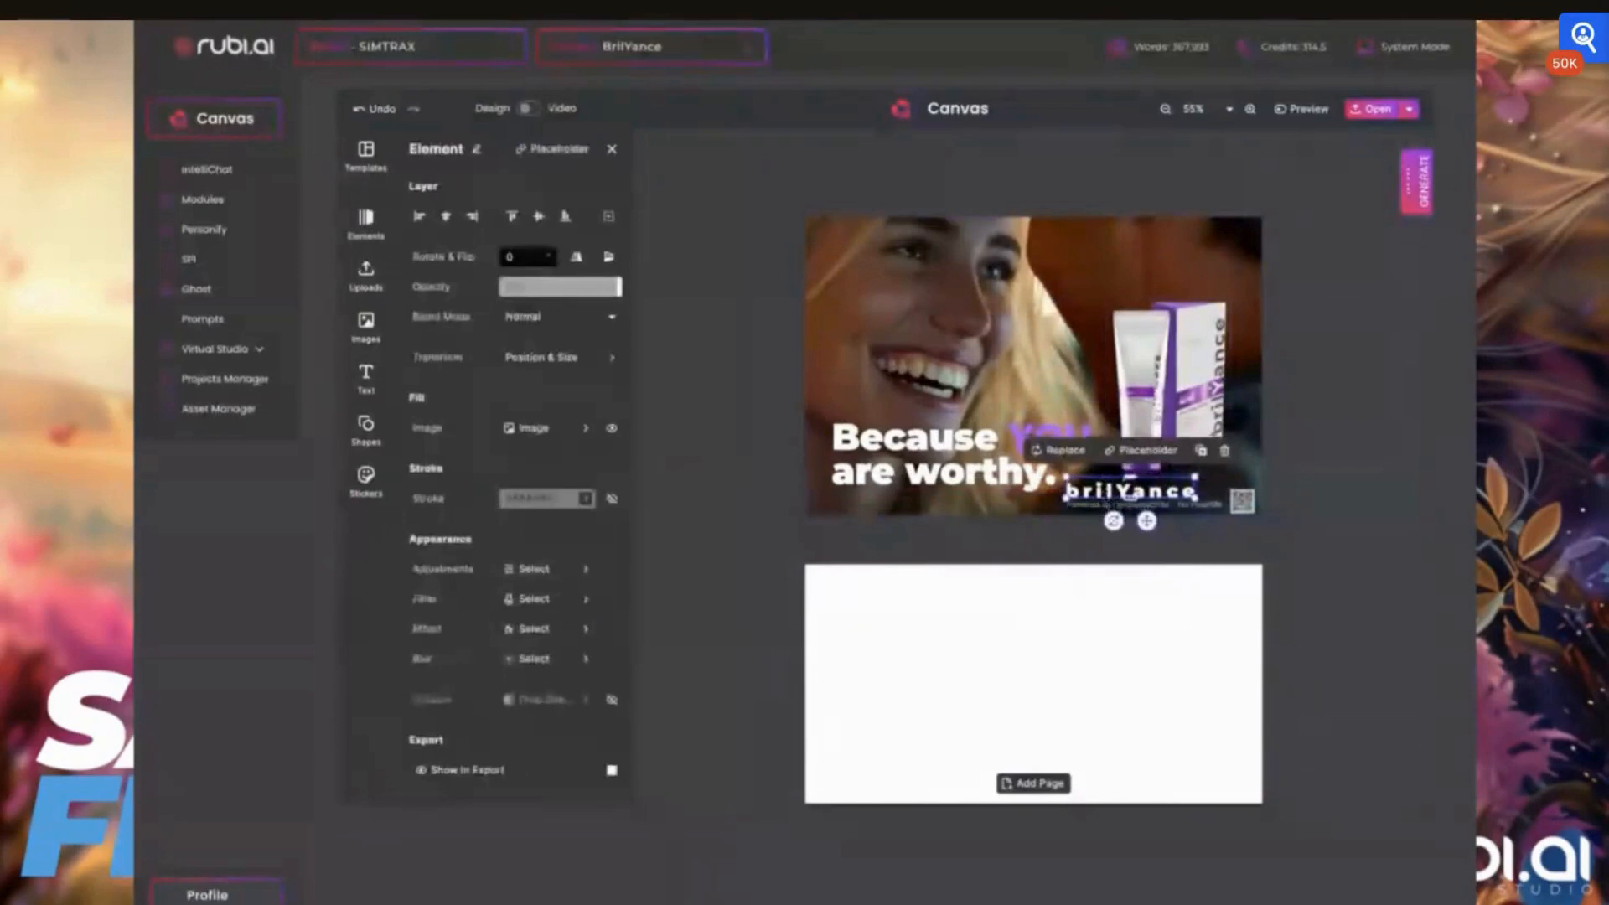
# Open the IntelliChat generator and submit the prompt "Create ten affirmations", keeping the GPT-4o Mini model
pyautogui.click(1015, 539)
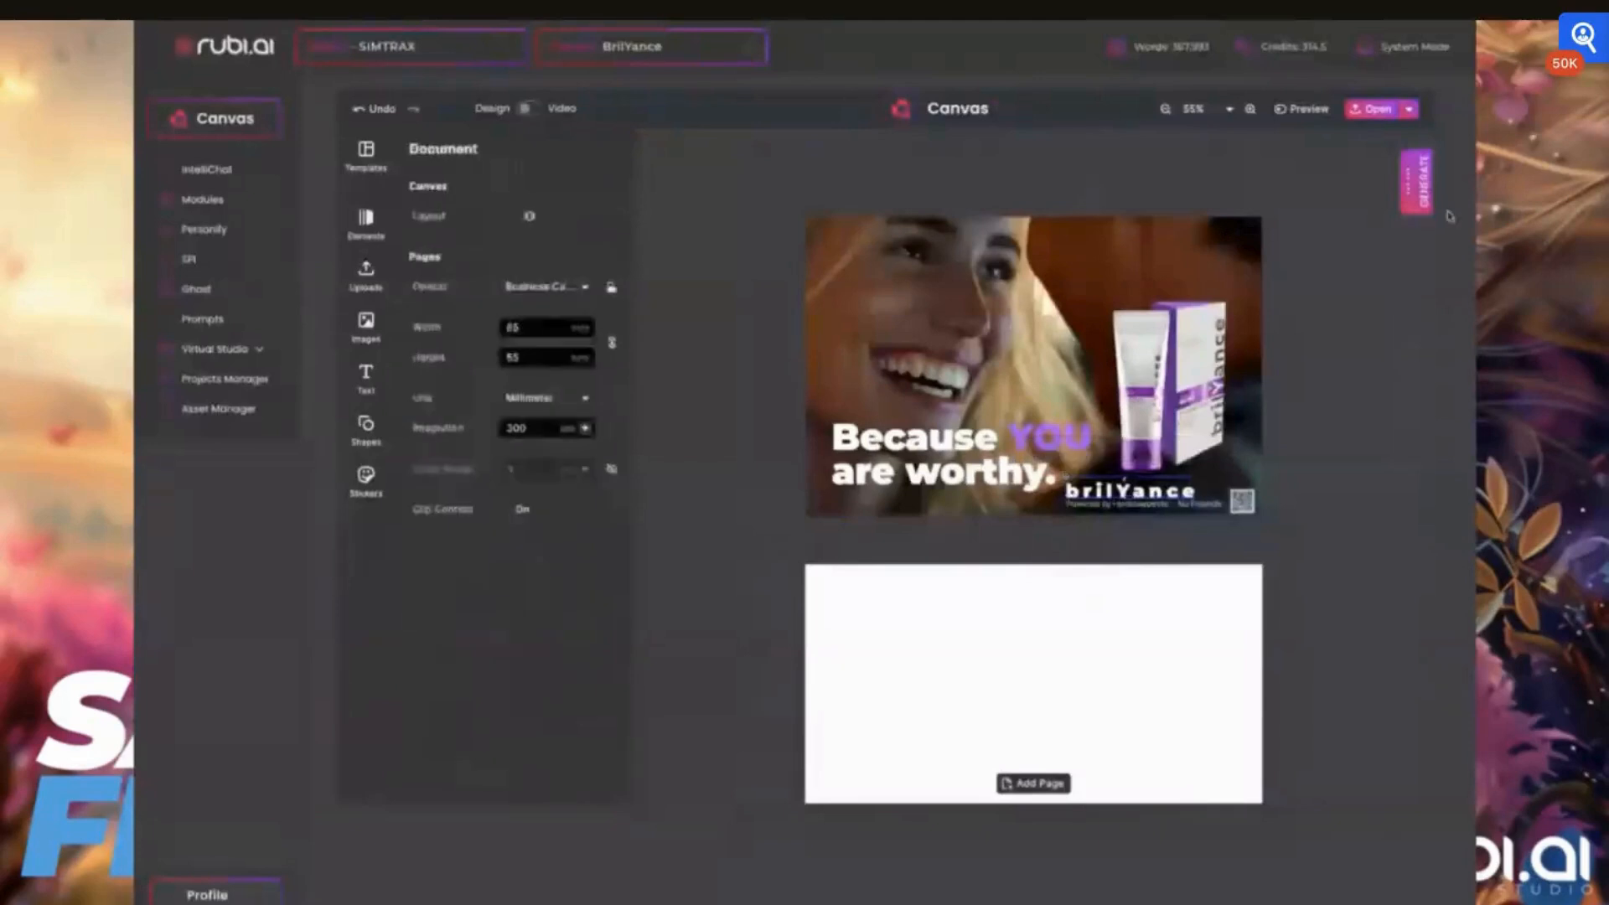
pyautogui.click(1414, 182)
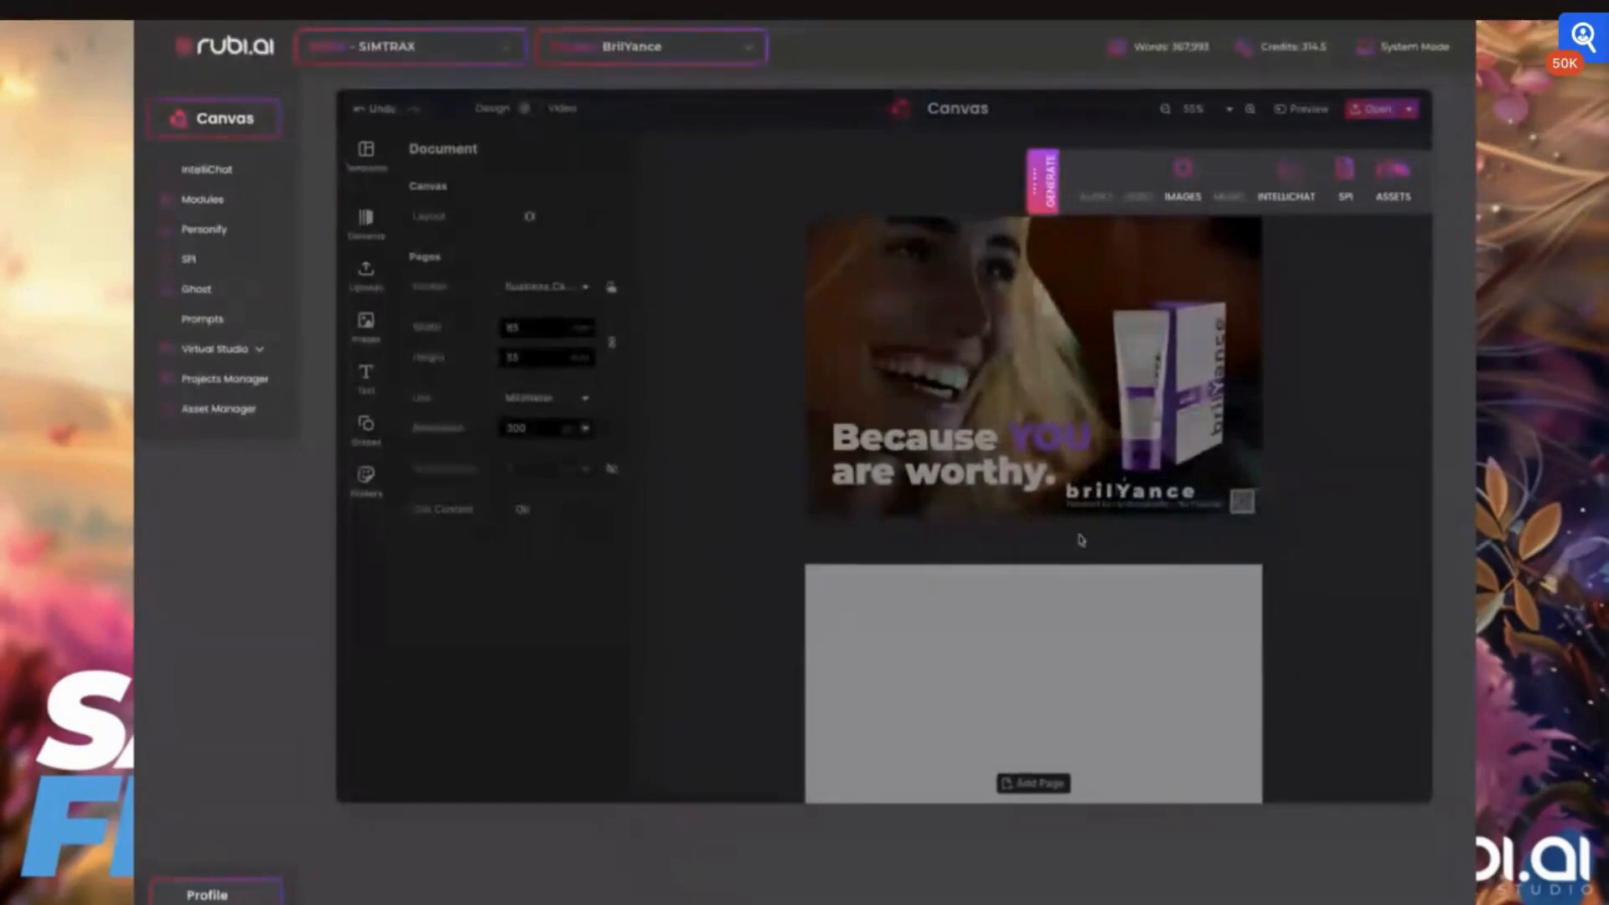
pyautogui.click(1295, 178)
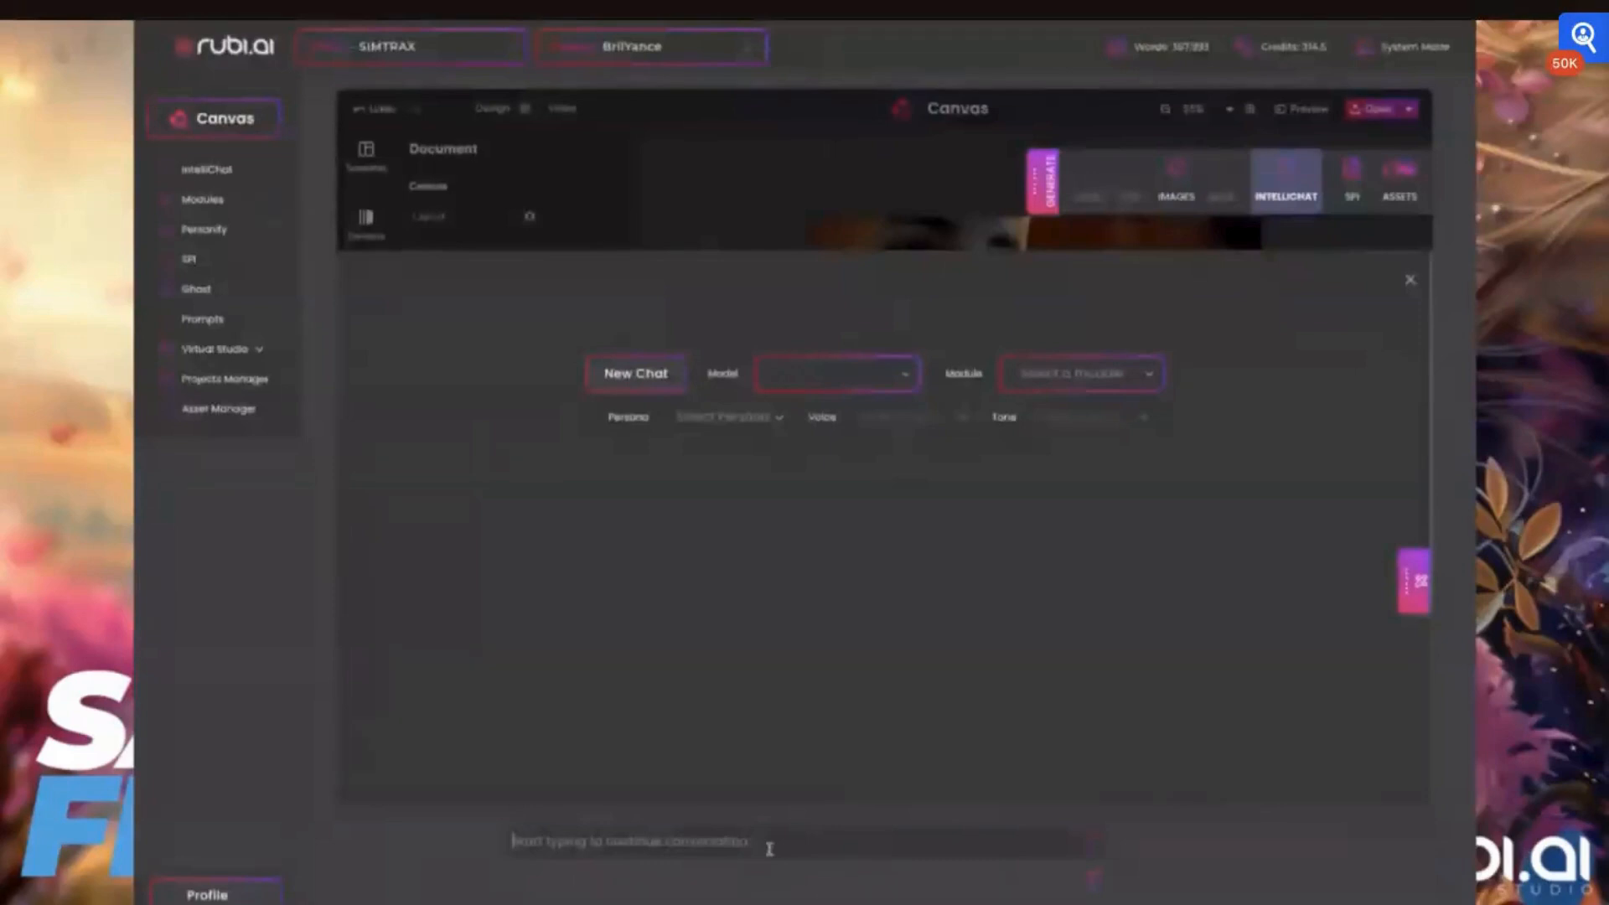
pyautogui.write('Create ten affirmations')
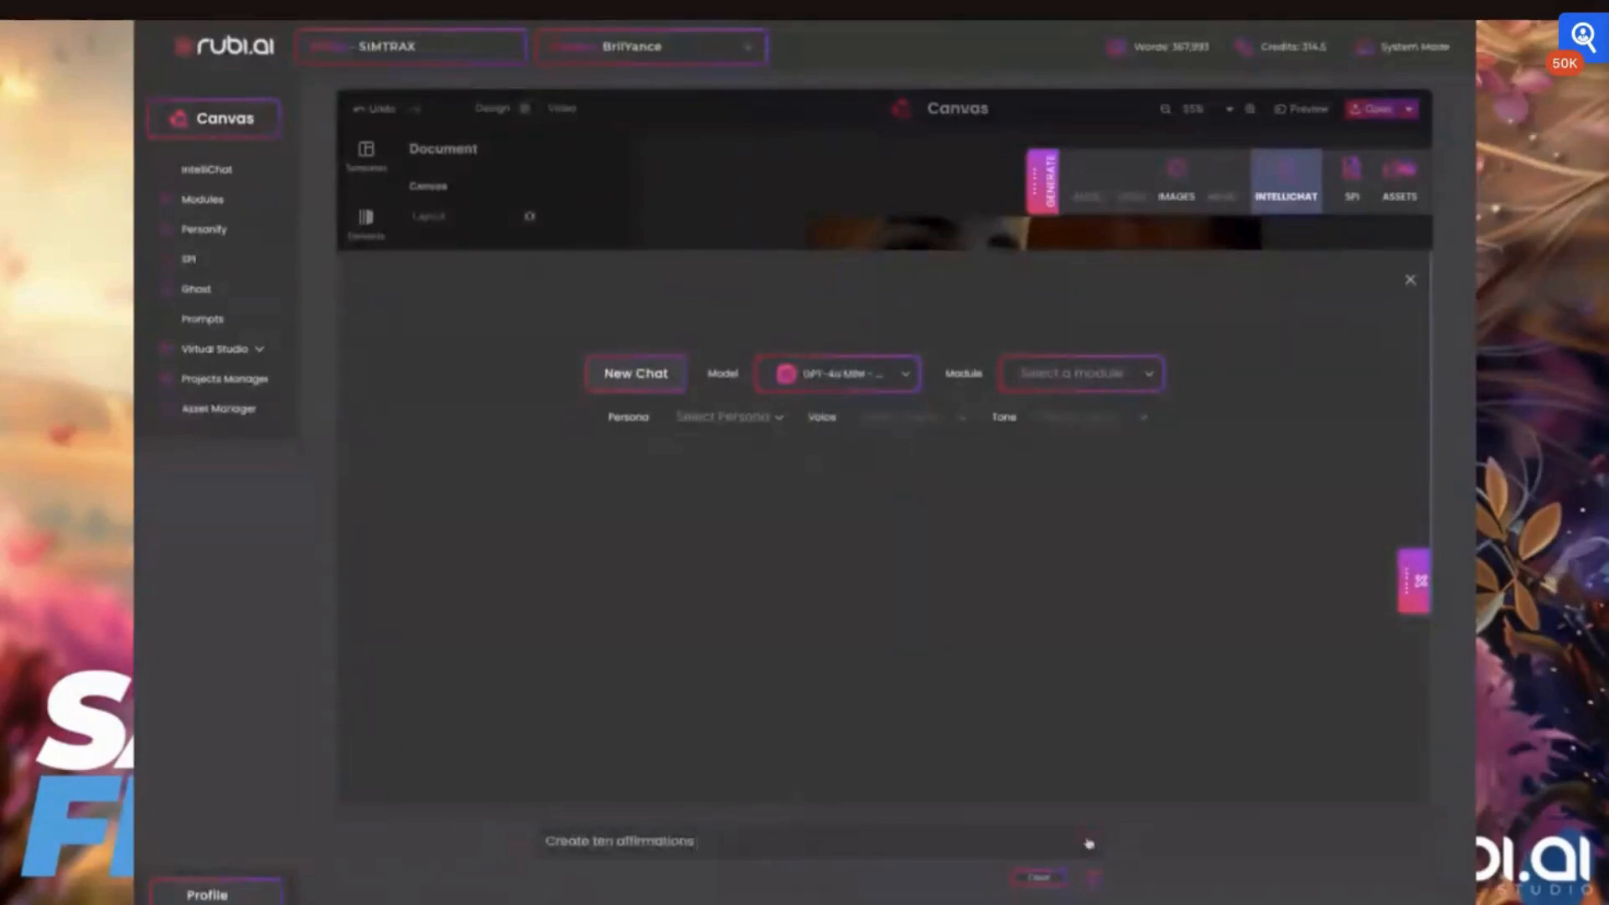
pyautogui.click(1089, 843)
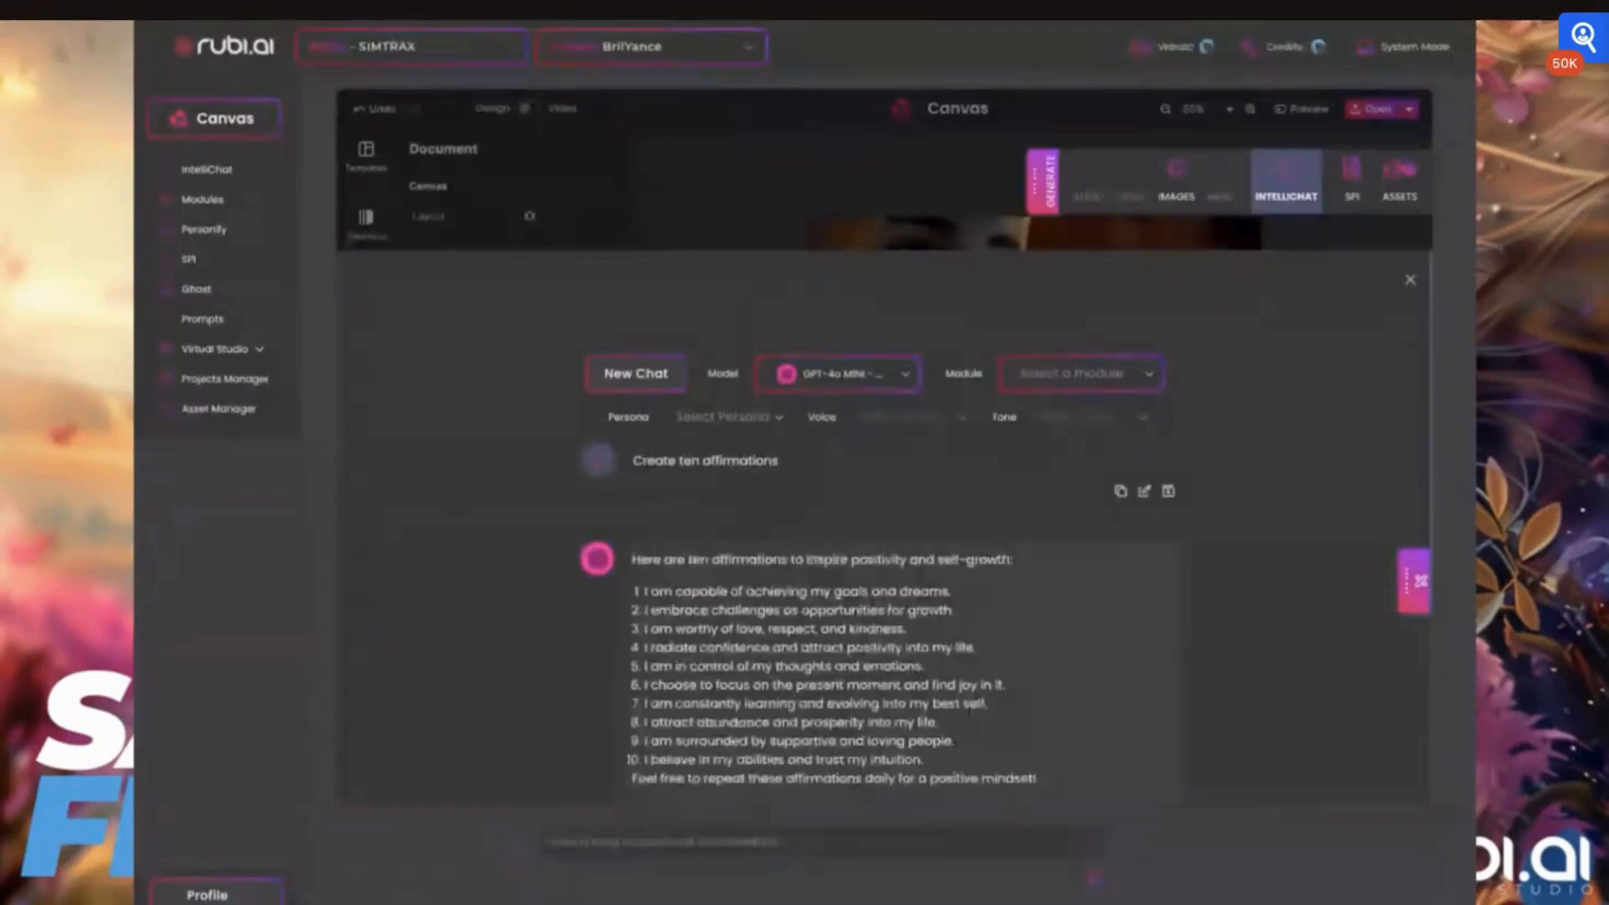
pyautogui.scroll(-2, 954, 677)
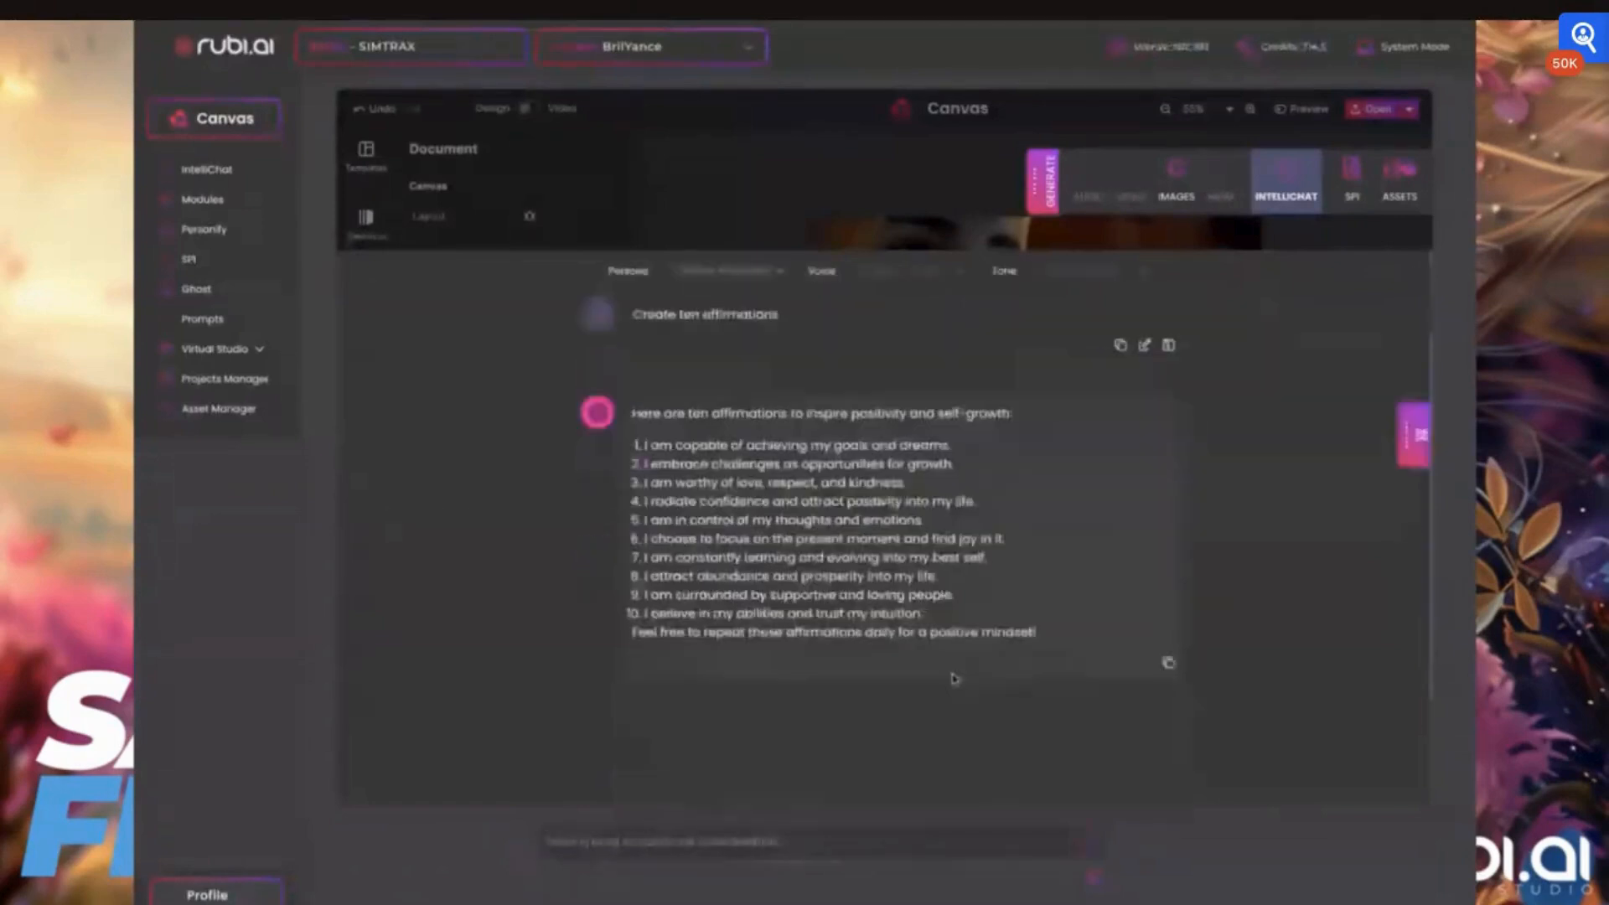
pyautogui.scroll(-1, 964, 620)
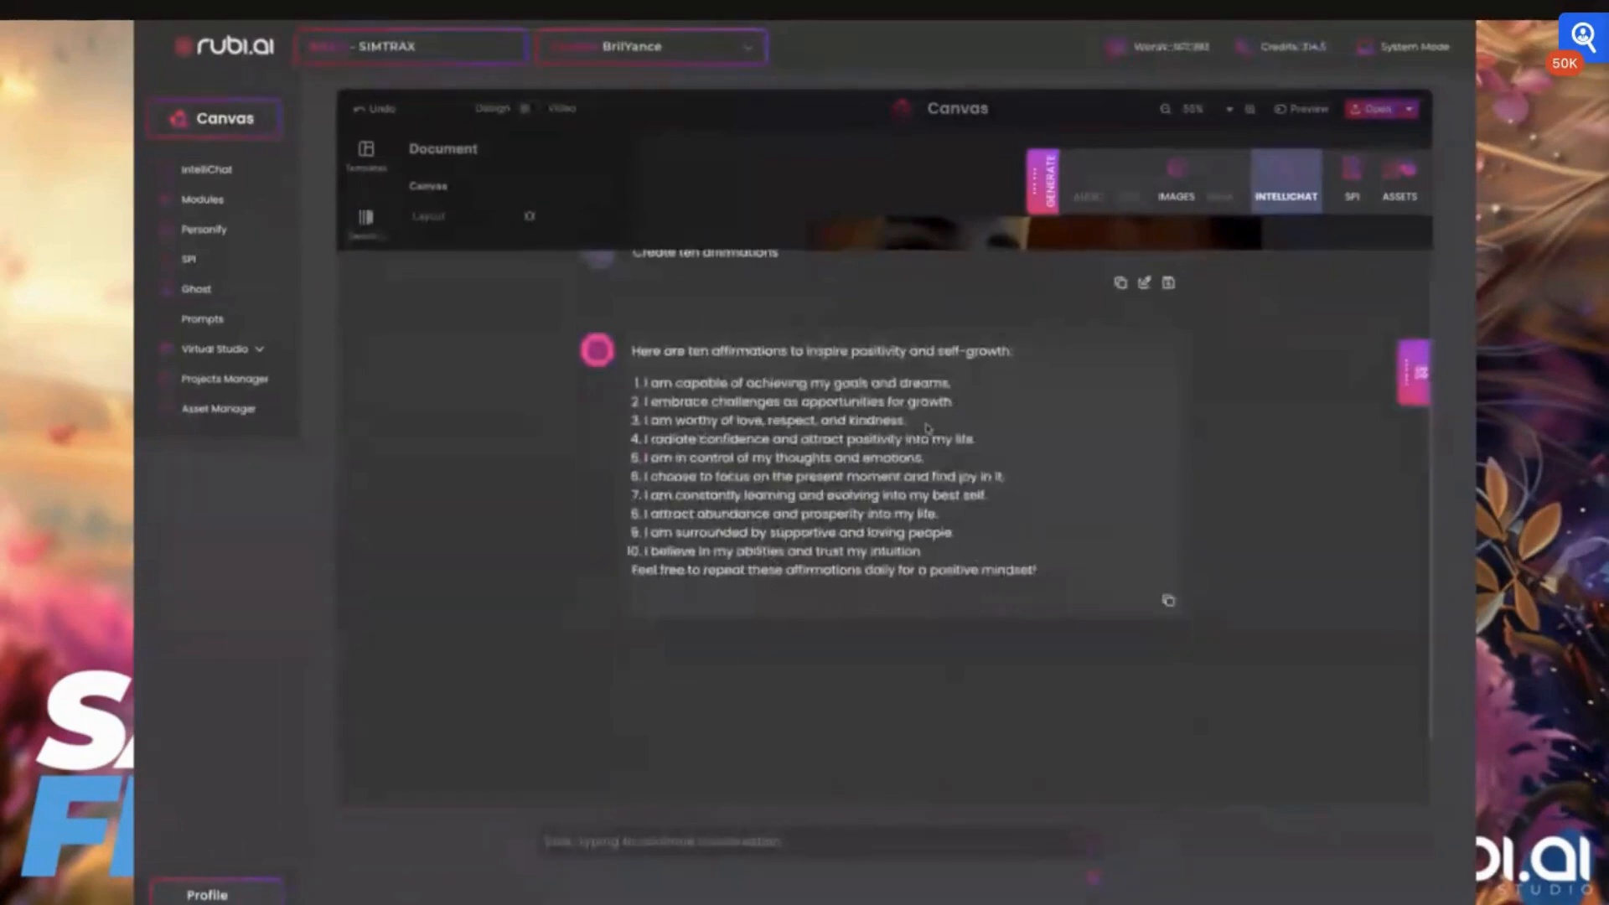
# Reuse the earlier chat prompt, extend it to "Create ten affirmations that deal with smiles", and submit it
pyautogui.moveTo(912, 426); pyautogui.dragTo(640, 423)
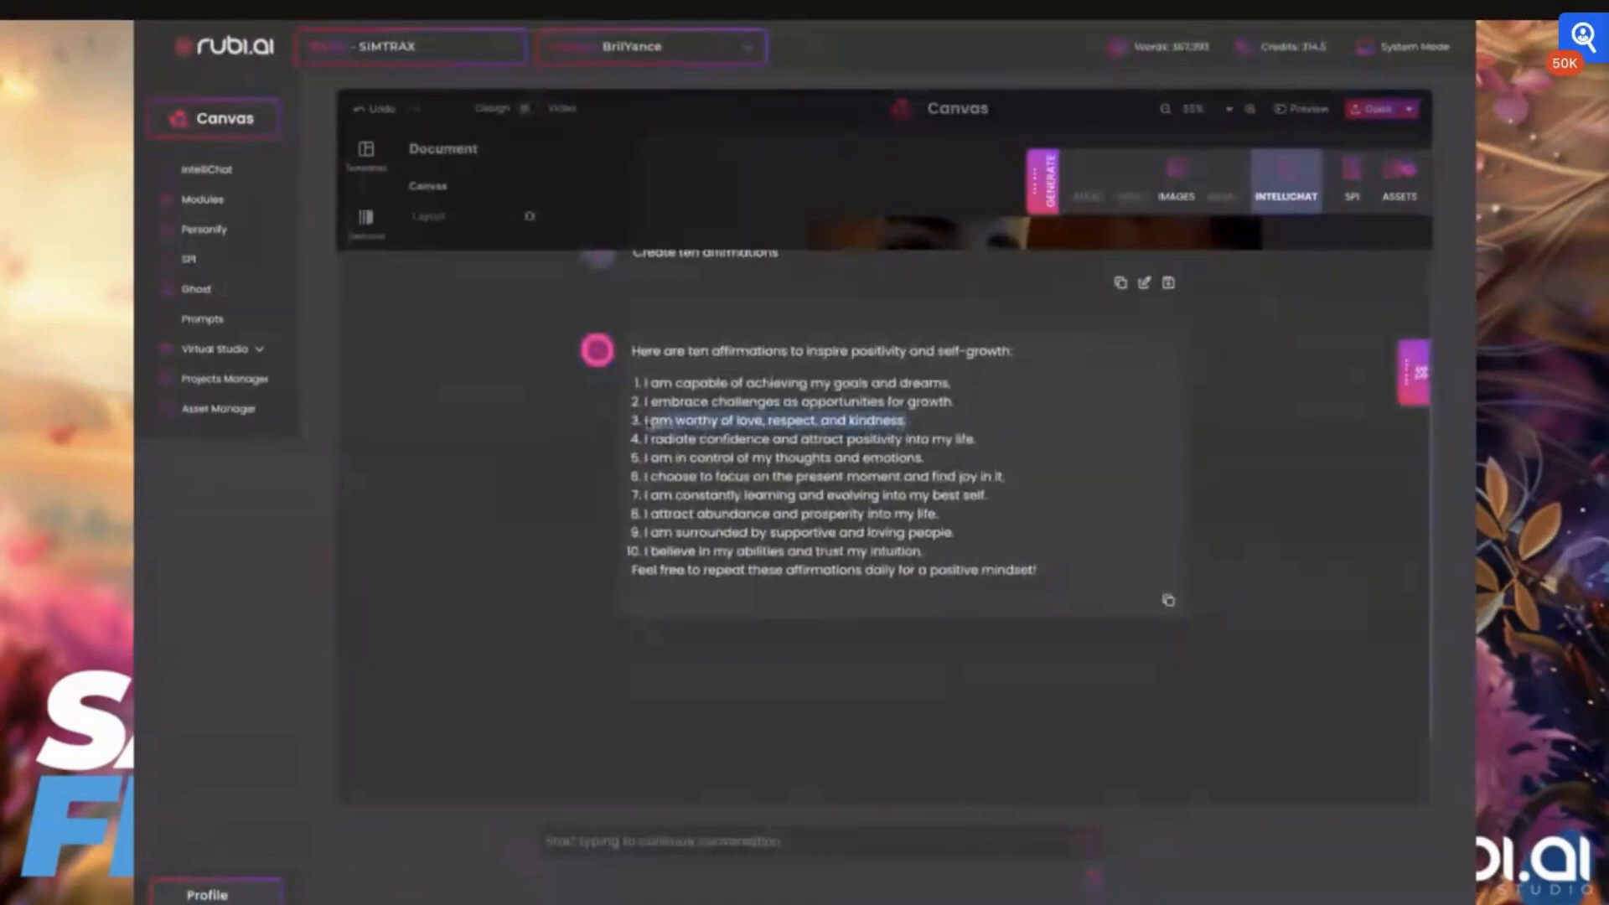
pyautogui.scroll(1, 842, 492)
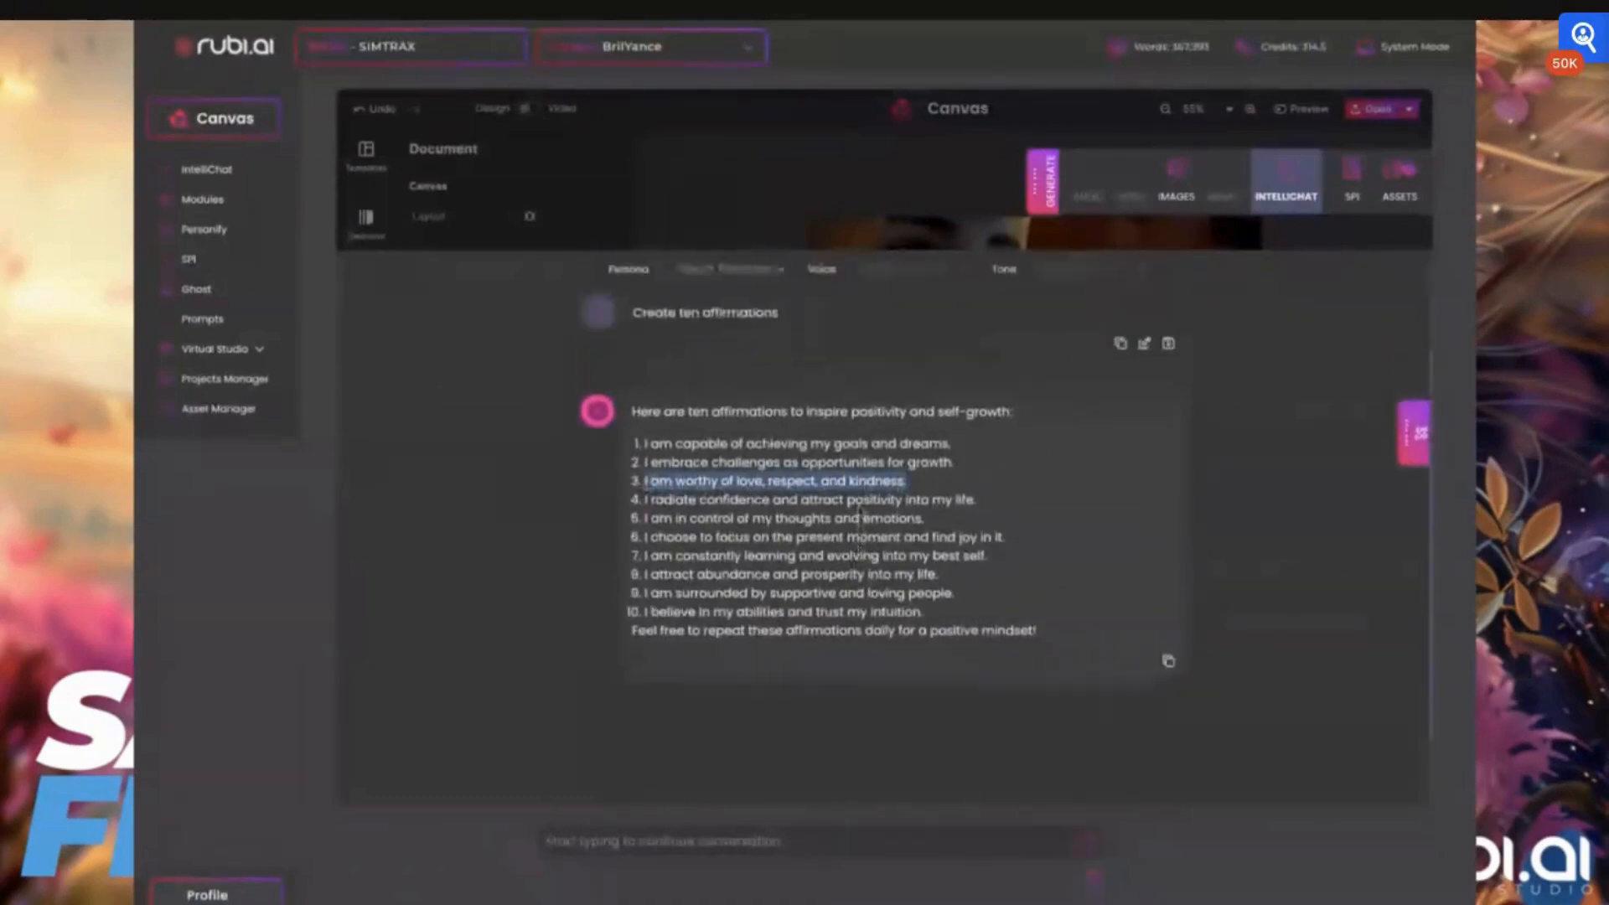
pyautogui.click(1145, 348)
pyautogui.click(722, 847)
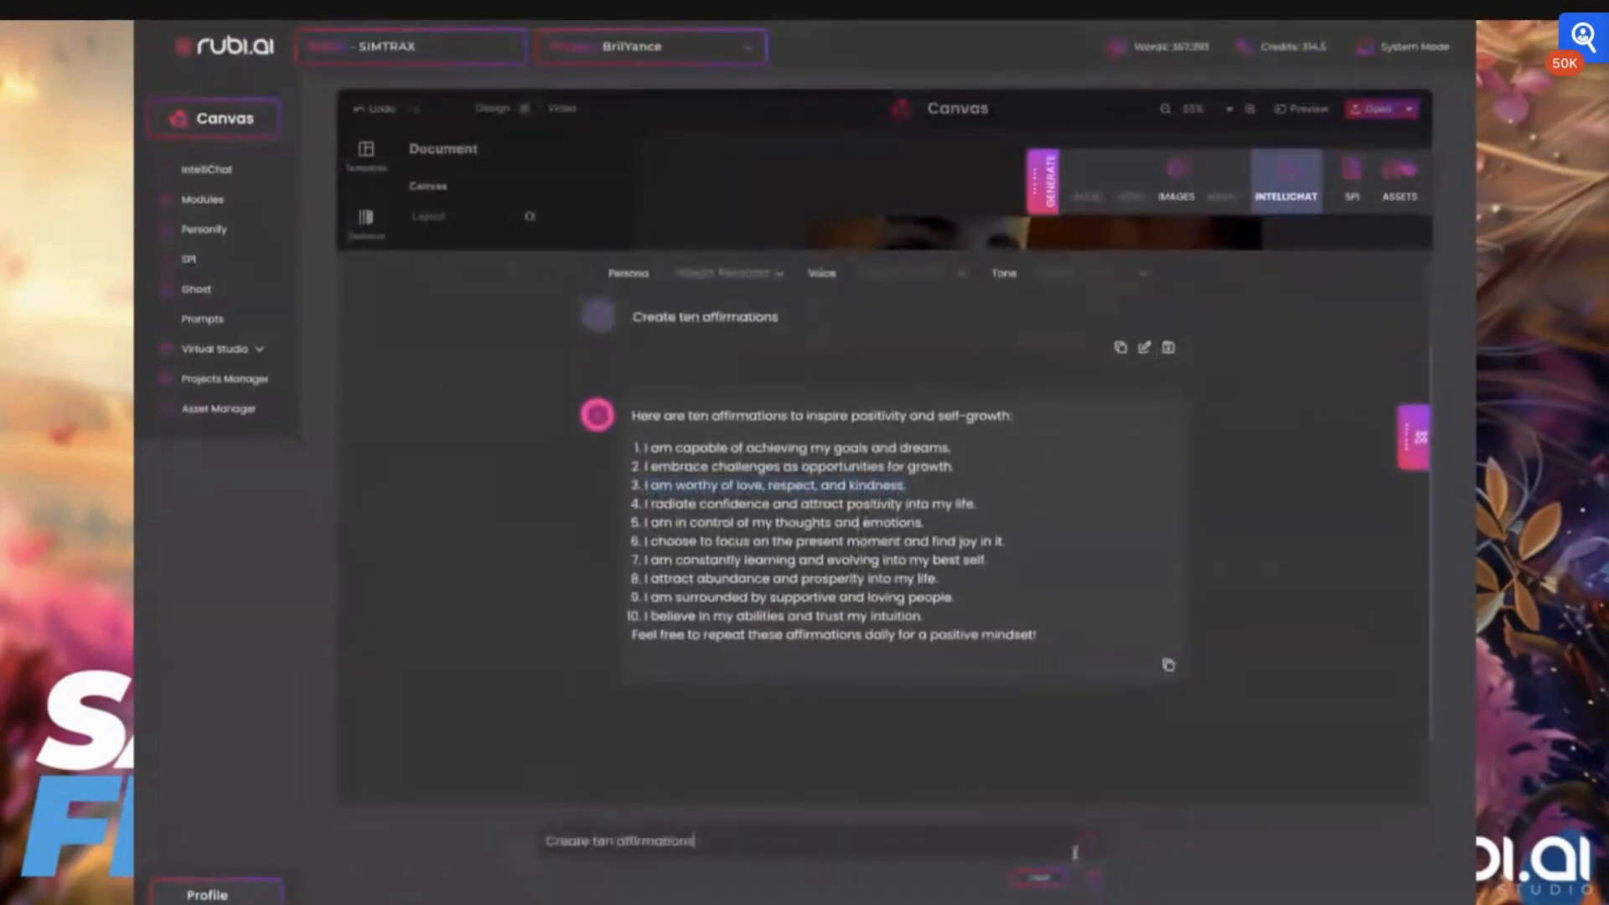
pyautogui.write('that deal with smiles')
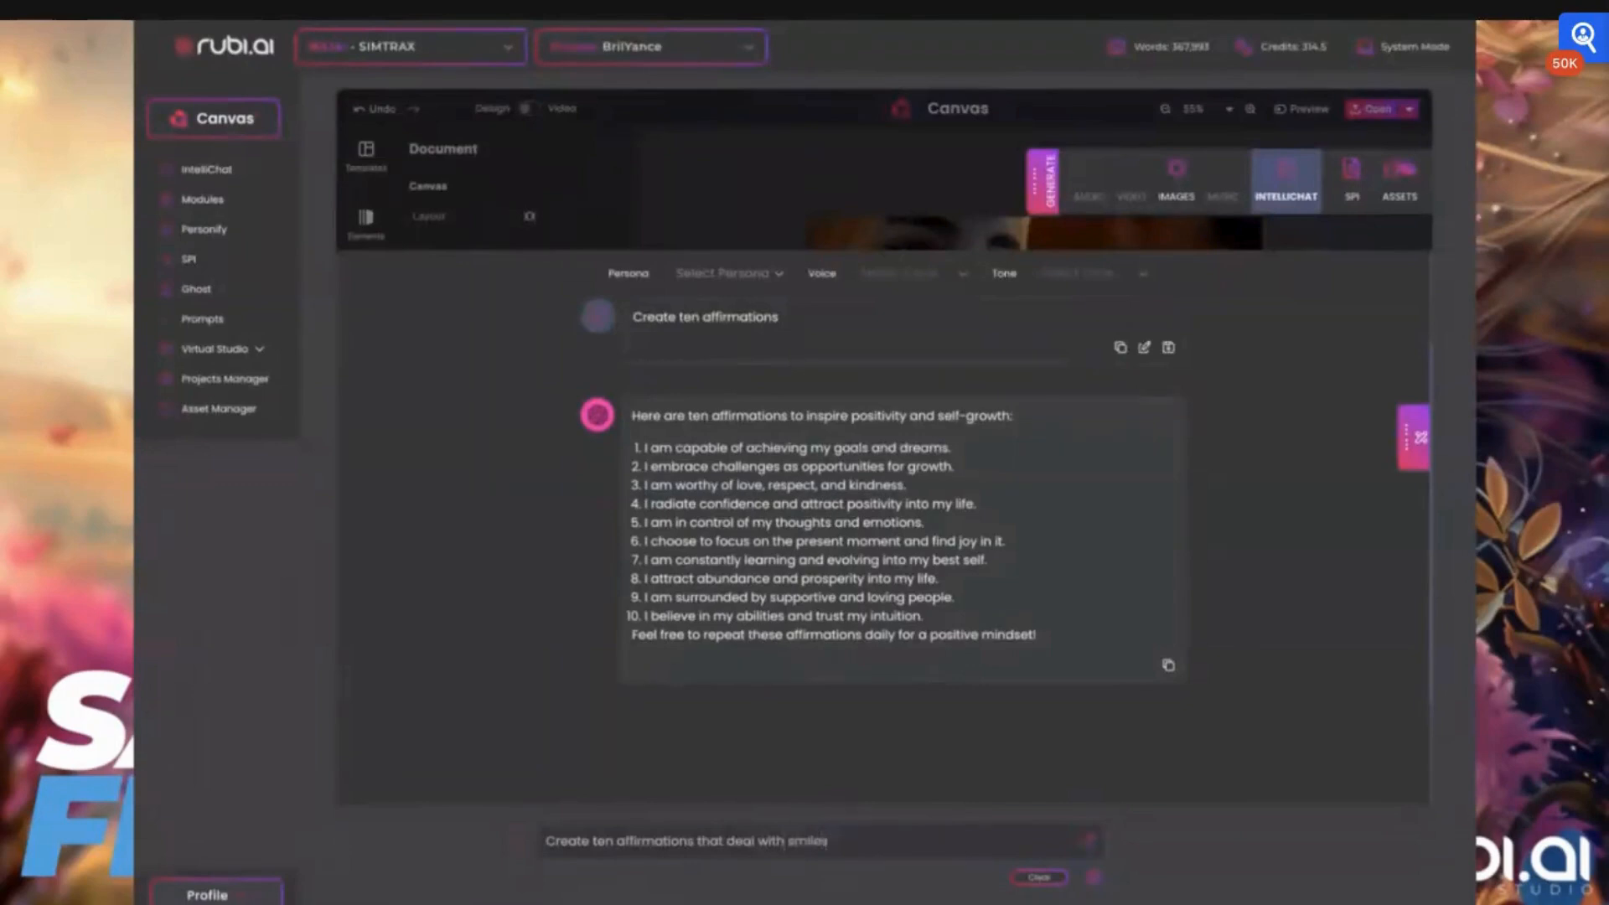
pyautogui.click(1088, 844)
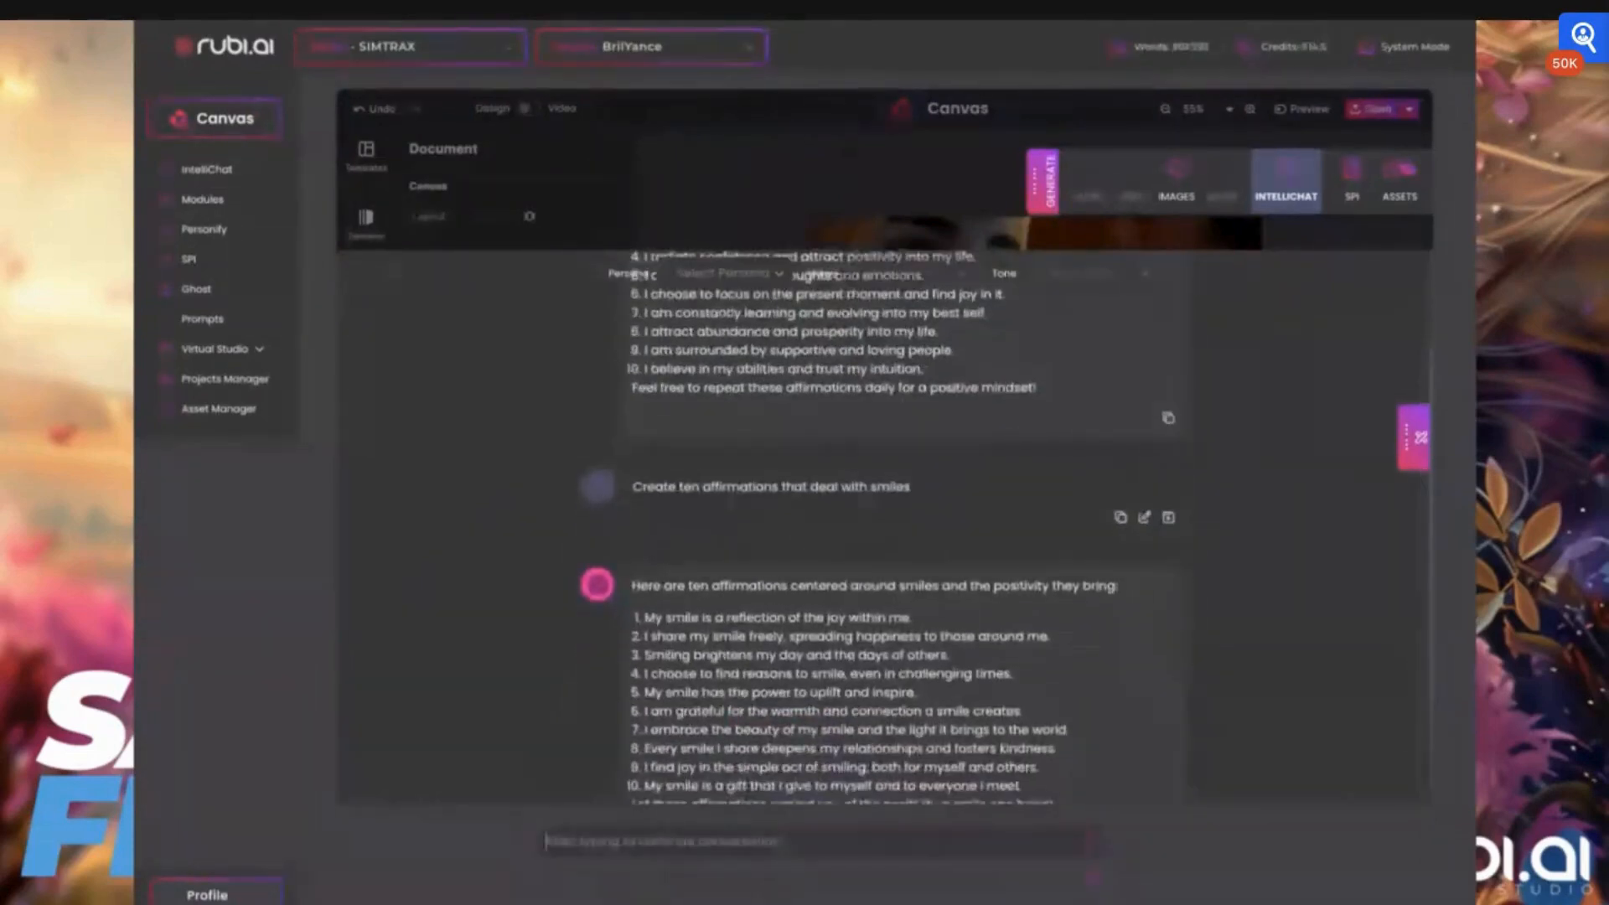
# Copy the first smile affirmation and replace the slogan text with "My smile is a reflection of the joy within me."
pyautogui.tripleClick(913, 618)
pyautogui.hotkey('ctrl', 'c')
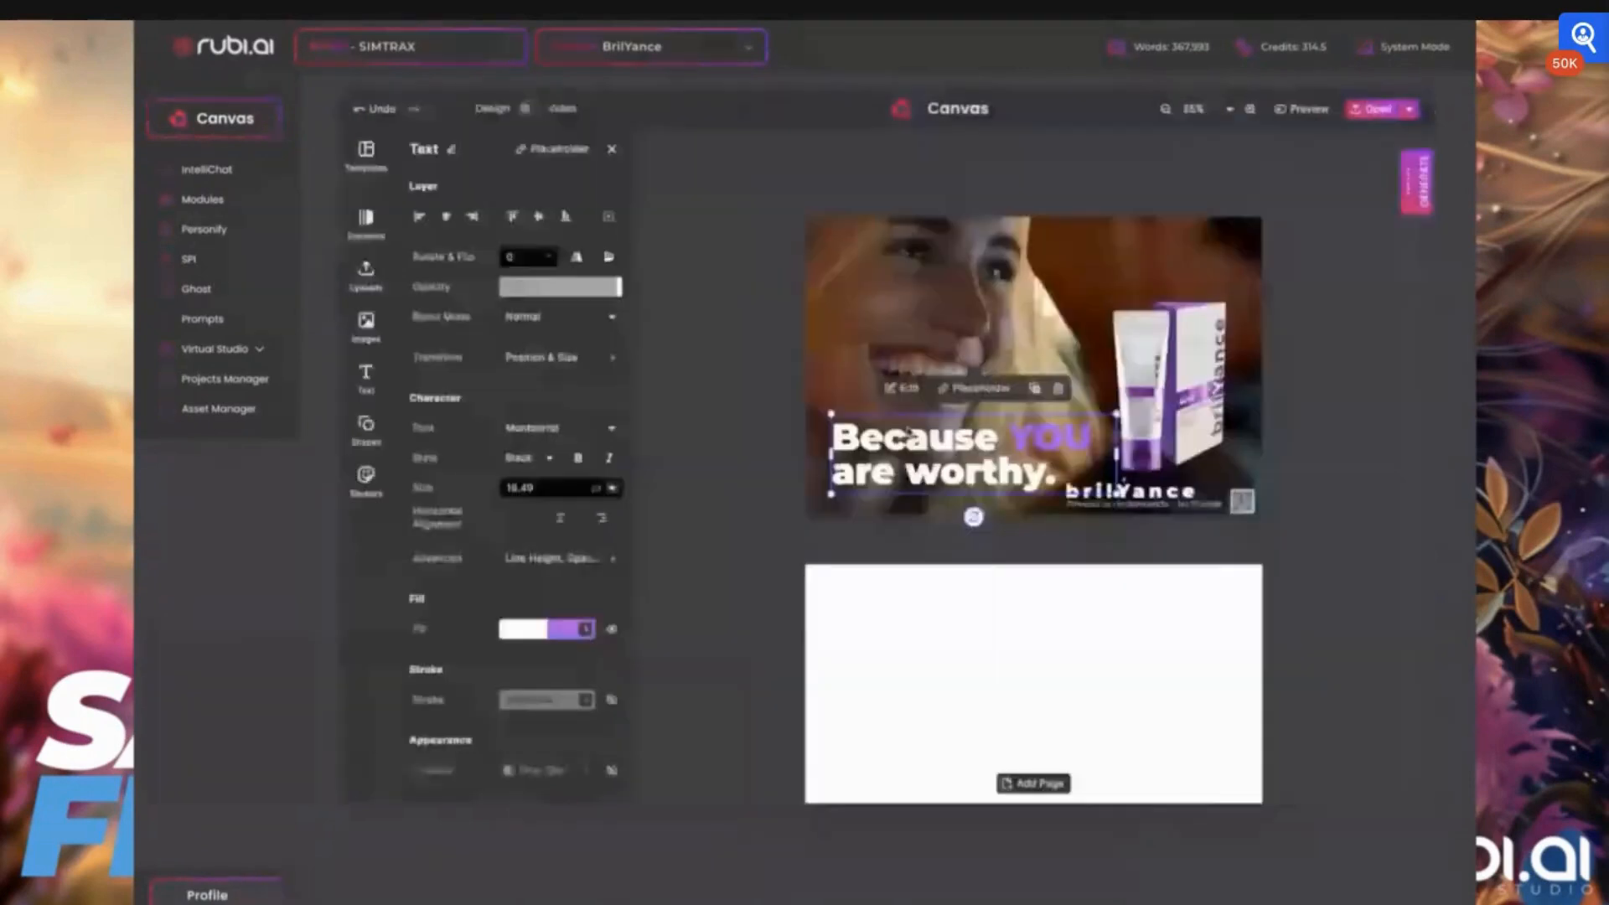
pyautogui.doubleClick(1057, 475)
pyautogui.moveTo(1057, 475); pyautogui.dragTo(821, 448)
pyautogui.hotkey('ctrl', 'v')
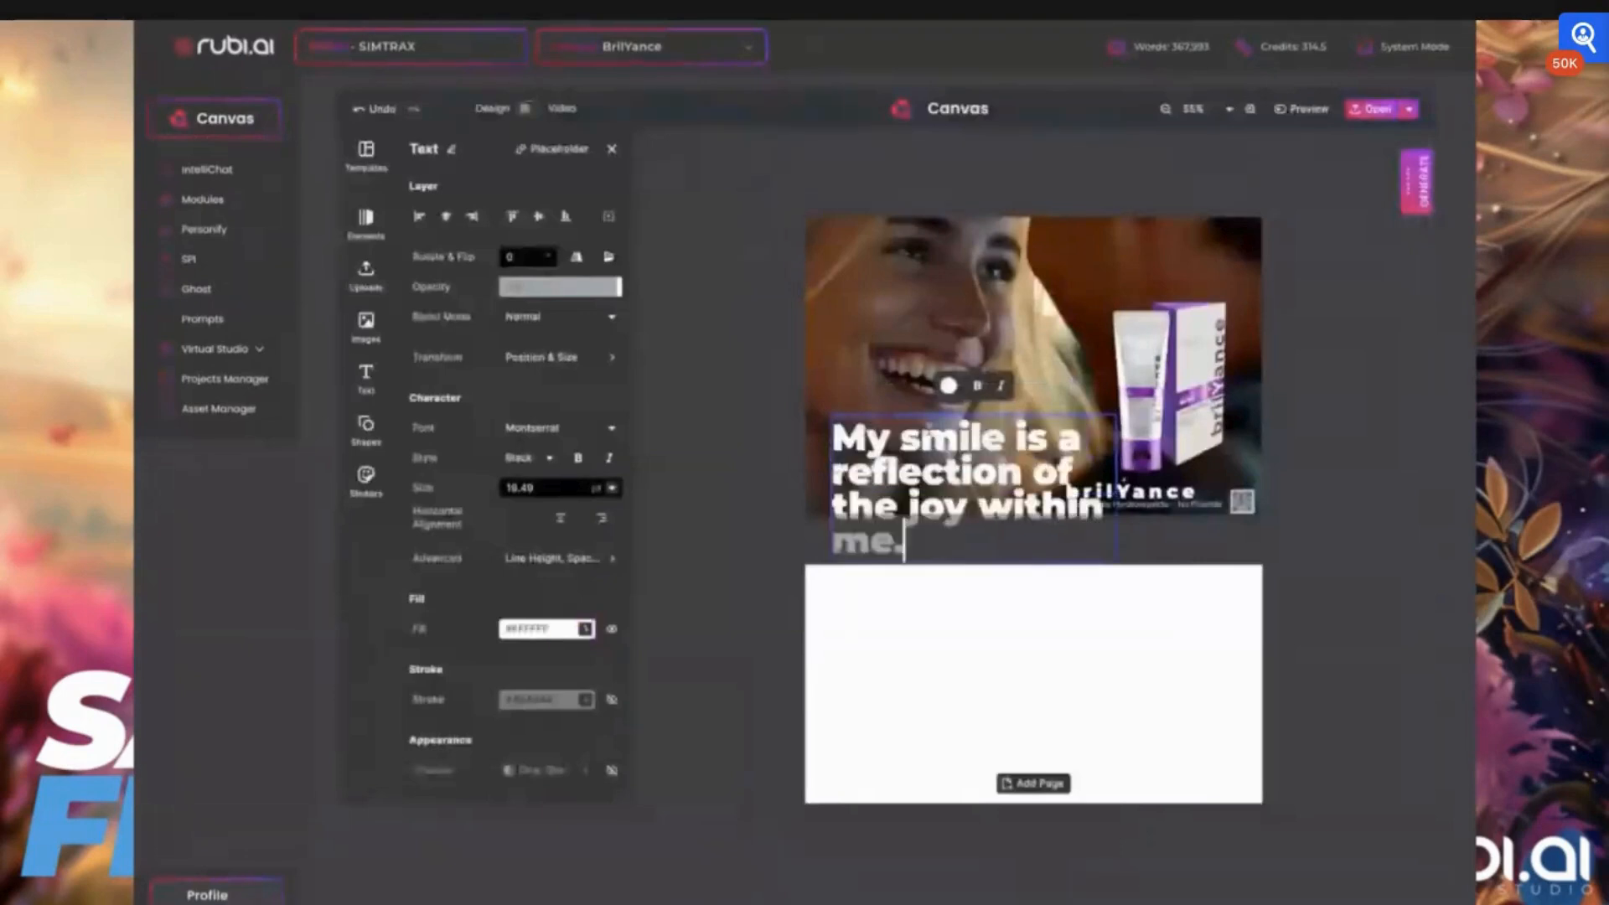
pyautogui.press('Escape')
# Move the slogan slightly up and left and set its font size to 14 pt
pyautogui.moveTo(936, 460); pyautogui.dragTo(925, 451)
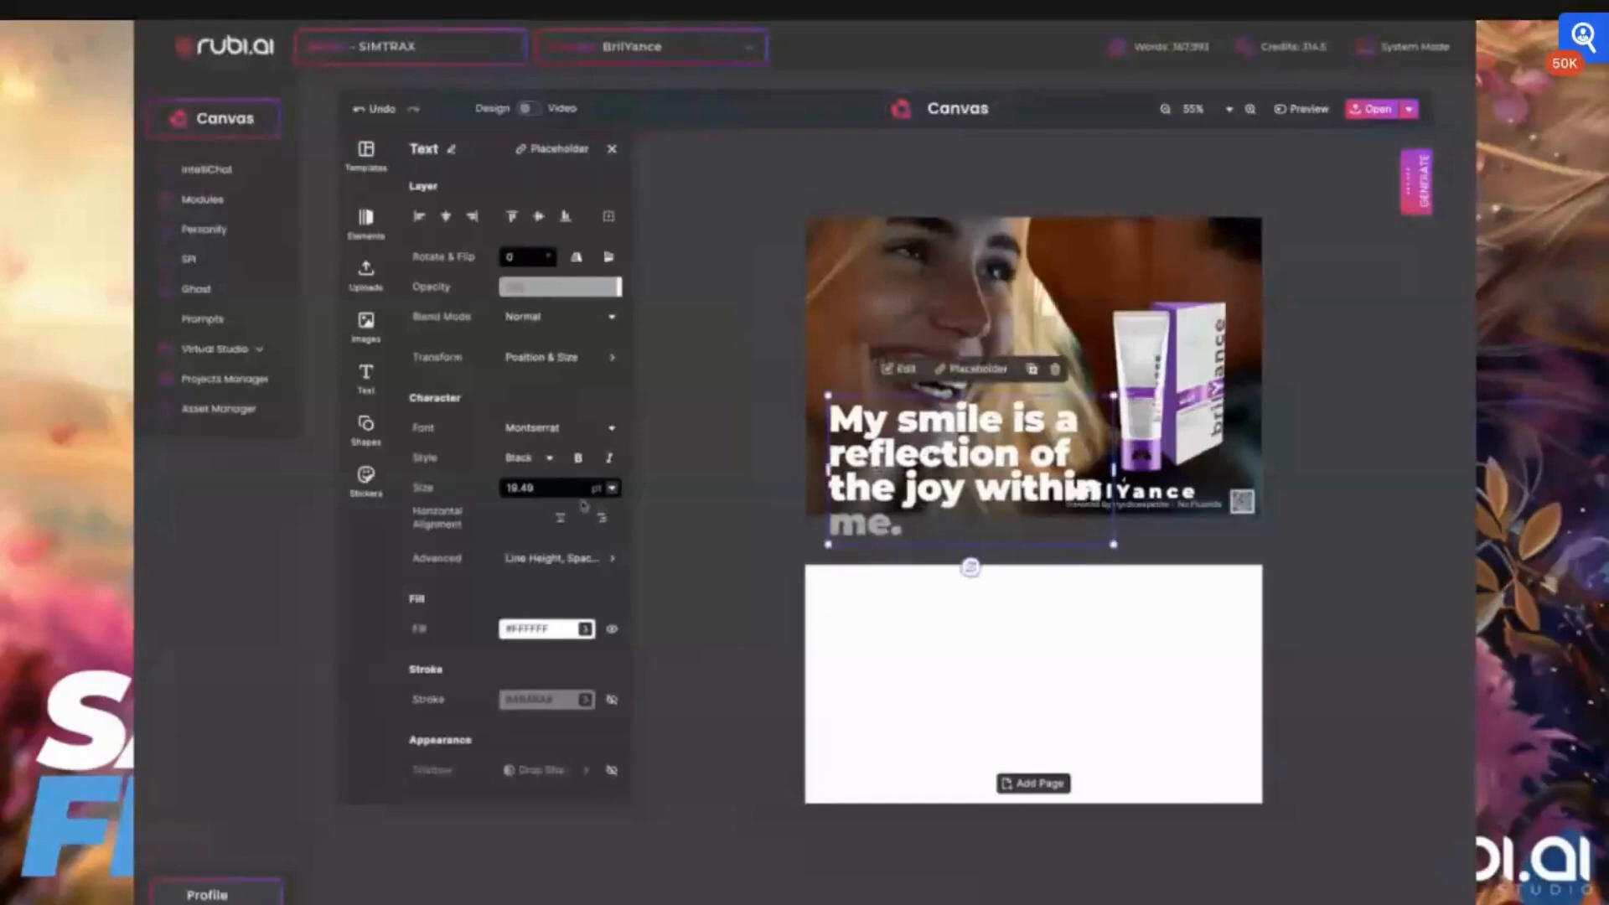
pyautogui.click(613, 489)
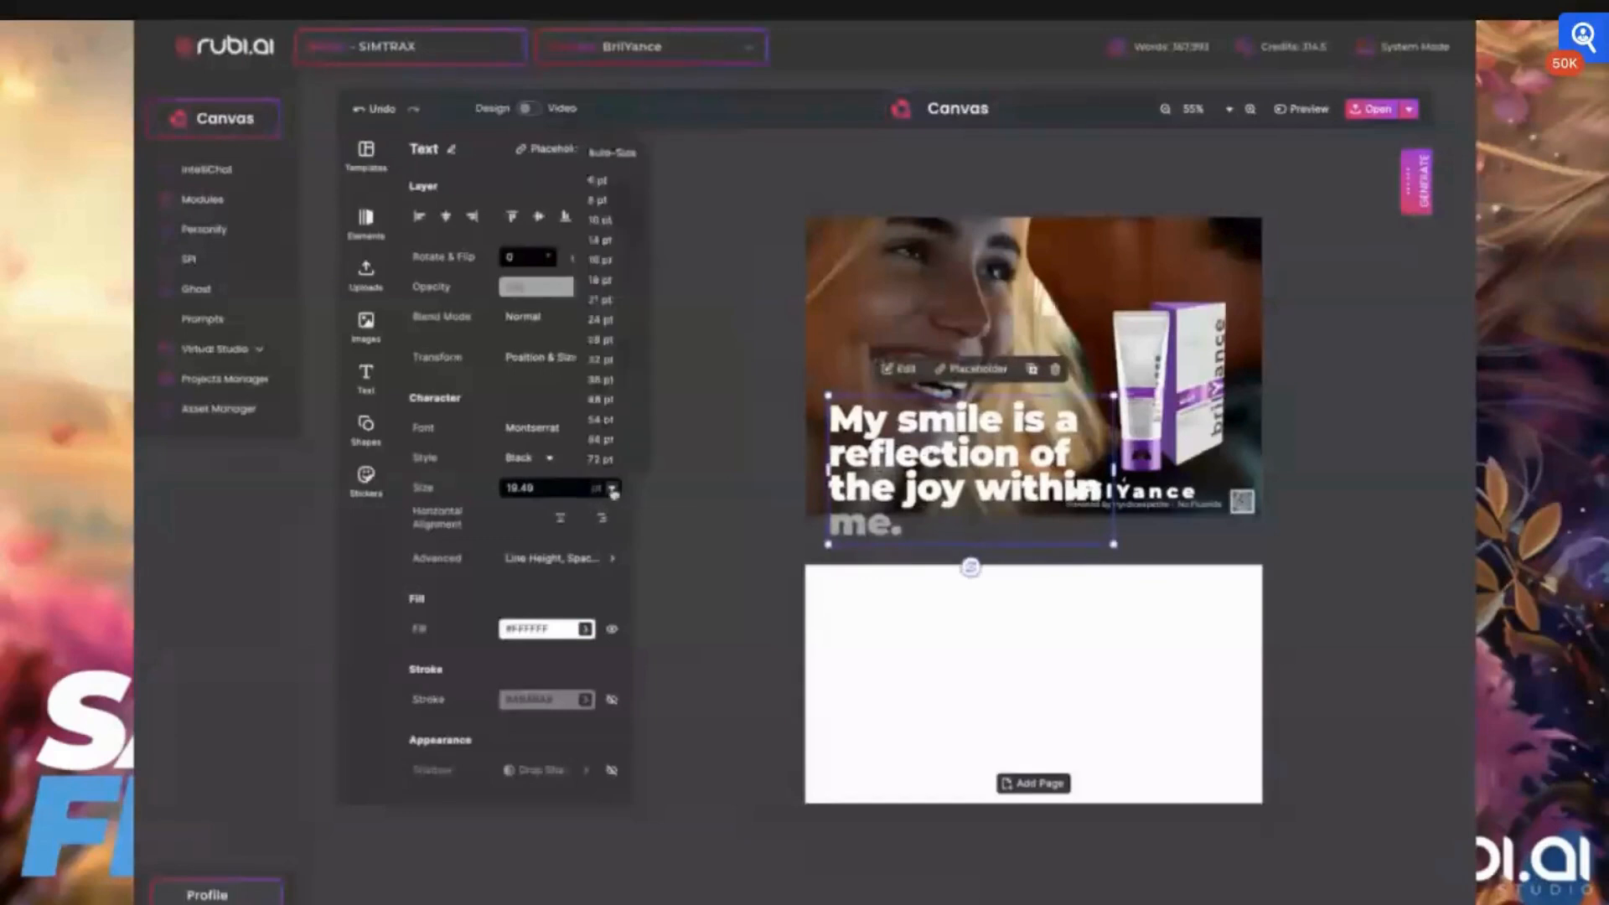
pyautogui.click(611, 253)
pyautogui.click(772, 460)
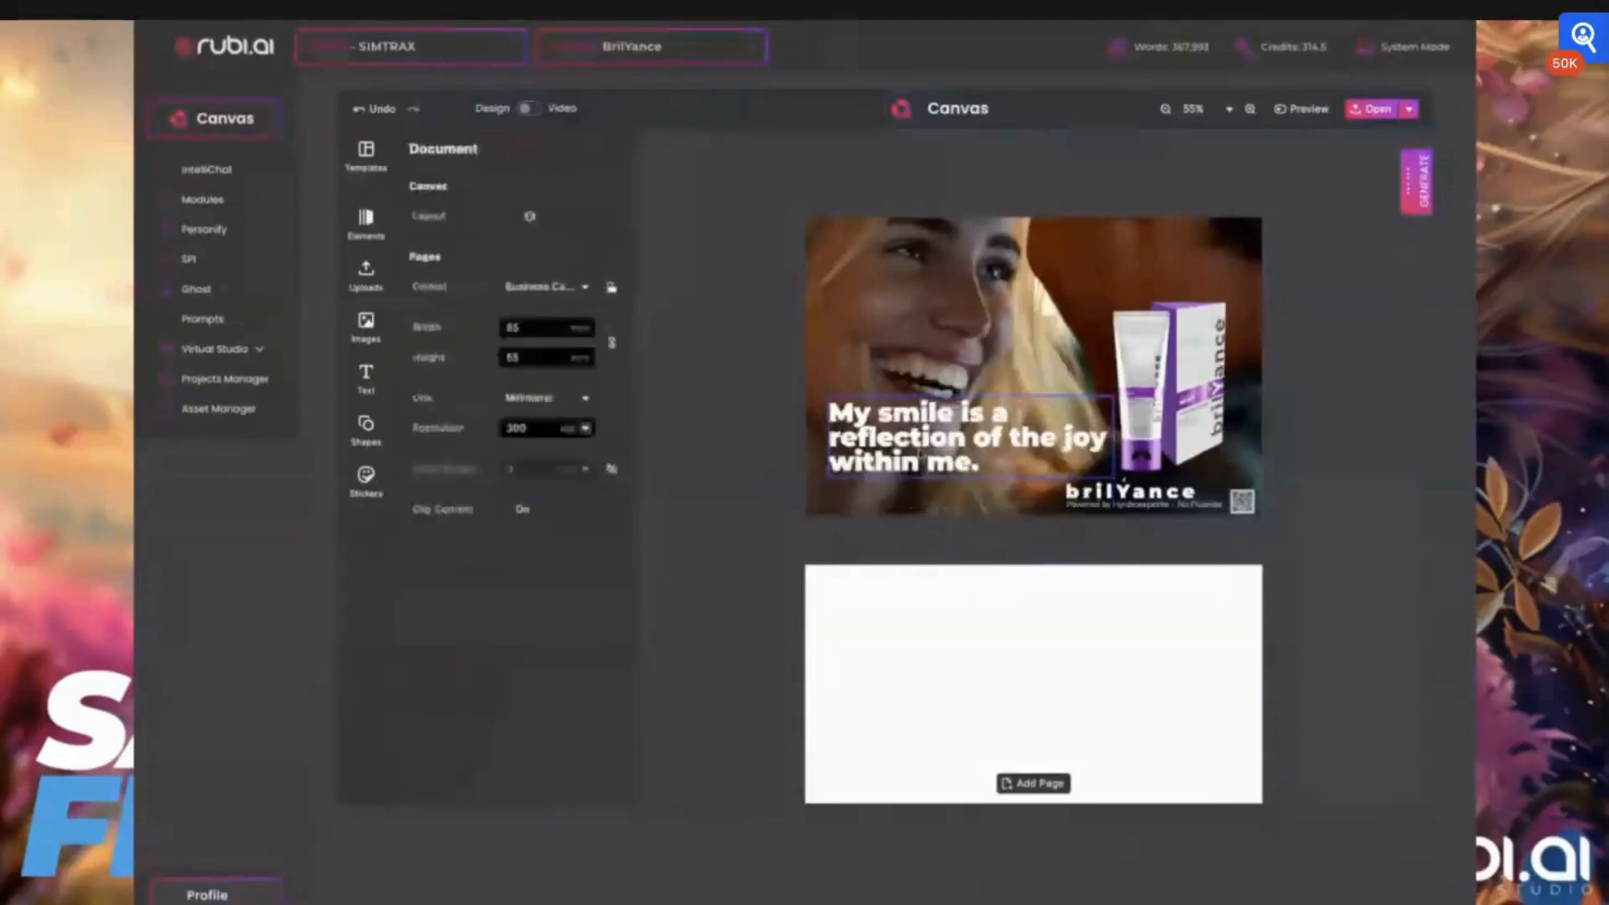
# Break the slogan's second line before "joy" and move the text slightly lower and further right on the photo
pyautogui.click(920, 454)
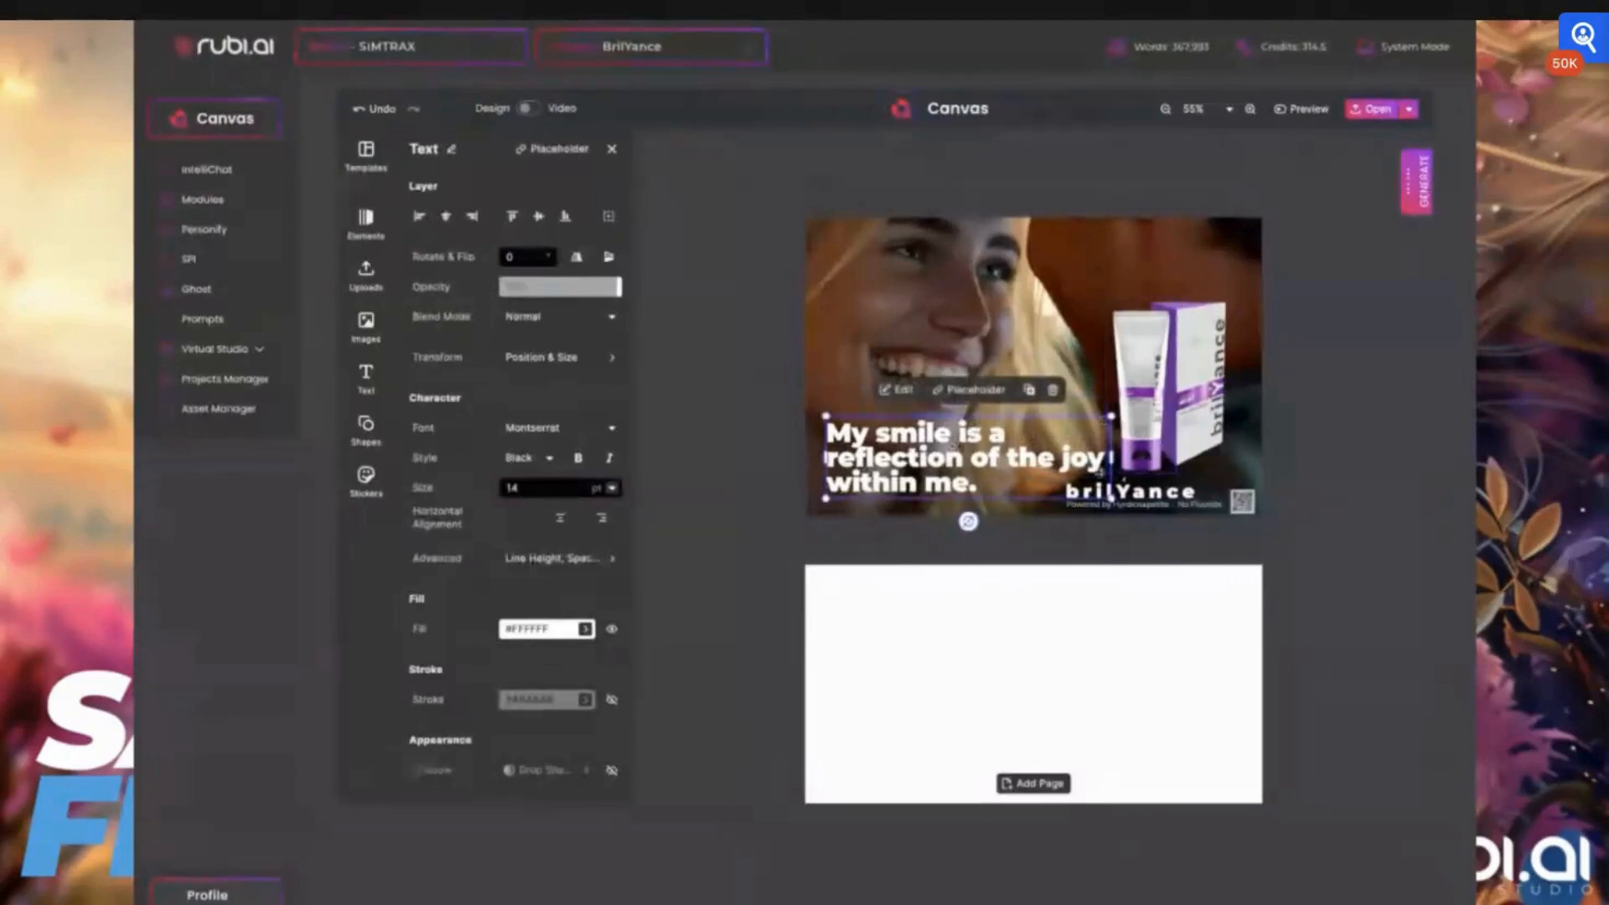
pyautogui.doubleClick(1060, 460)
pyautogui.press('Return')
pyautogui.click(757, 384)
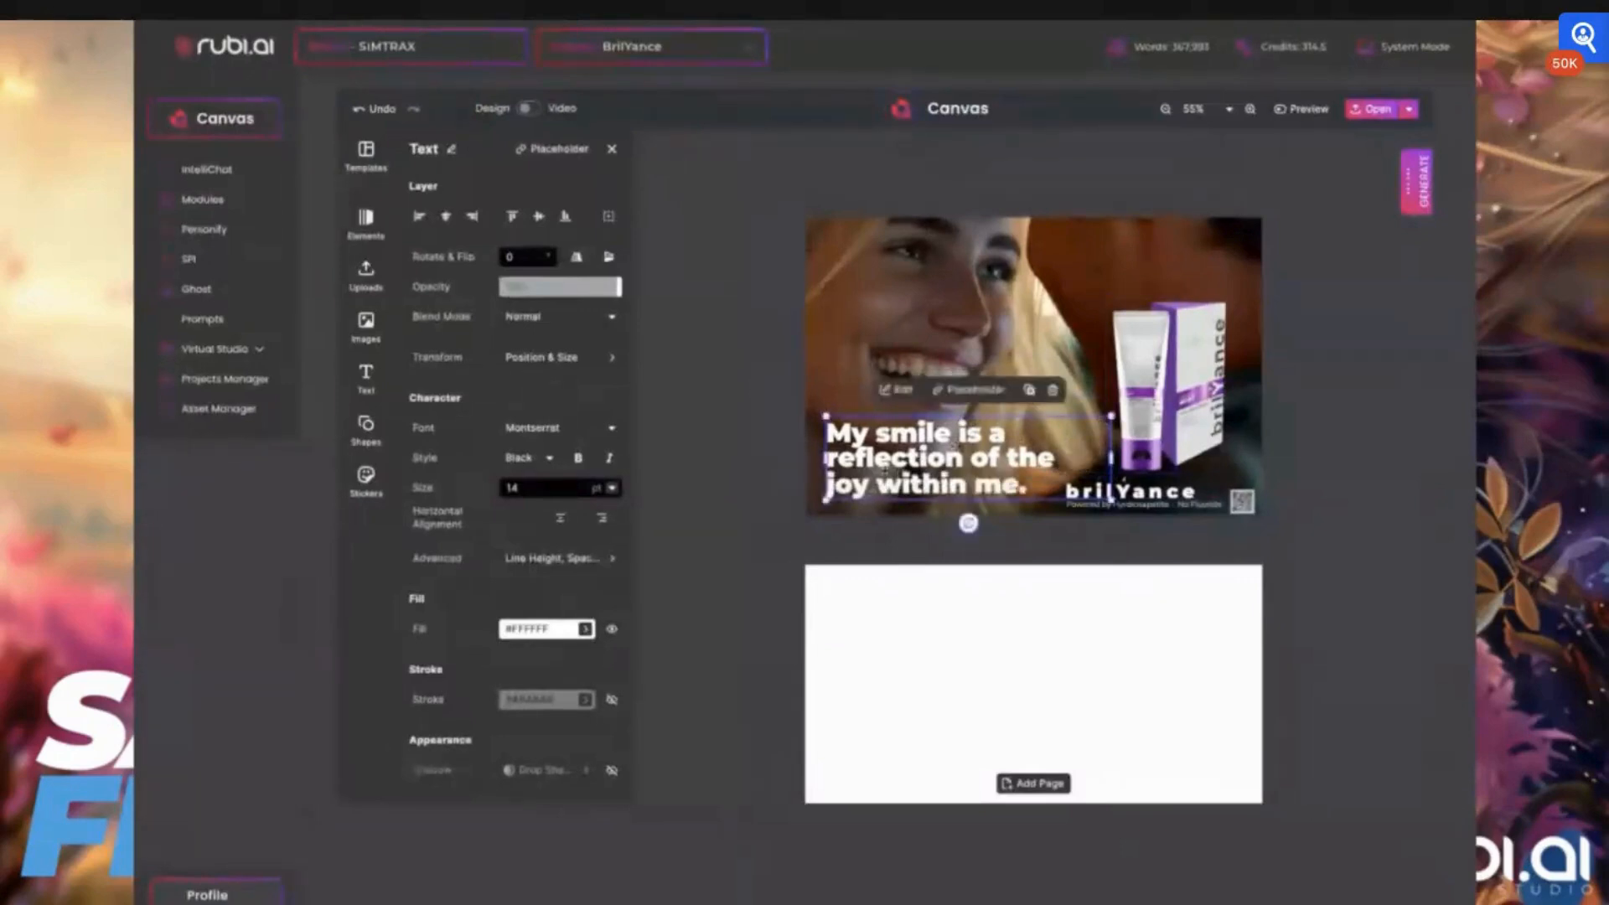
pyautogui.moveTo(886, 467); pyautogui.dragTo(920, 463)
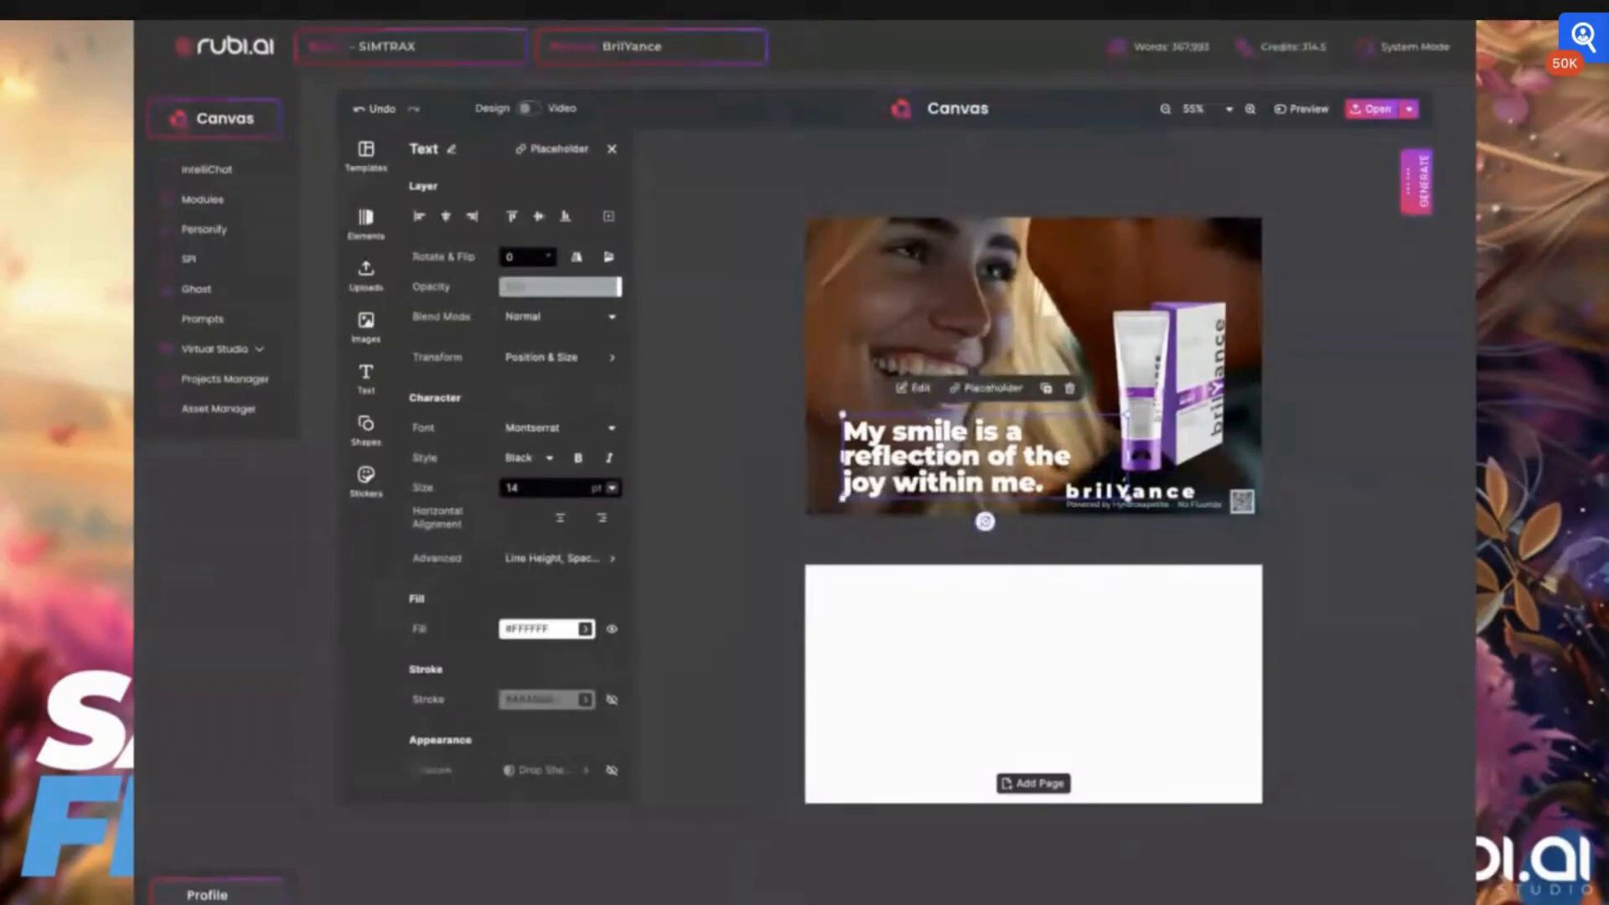
# Open the image library with the uploaded images
pyautogui.click(366, 325)
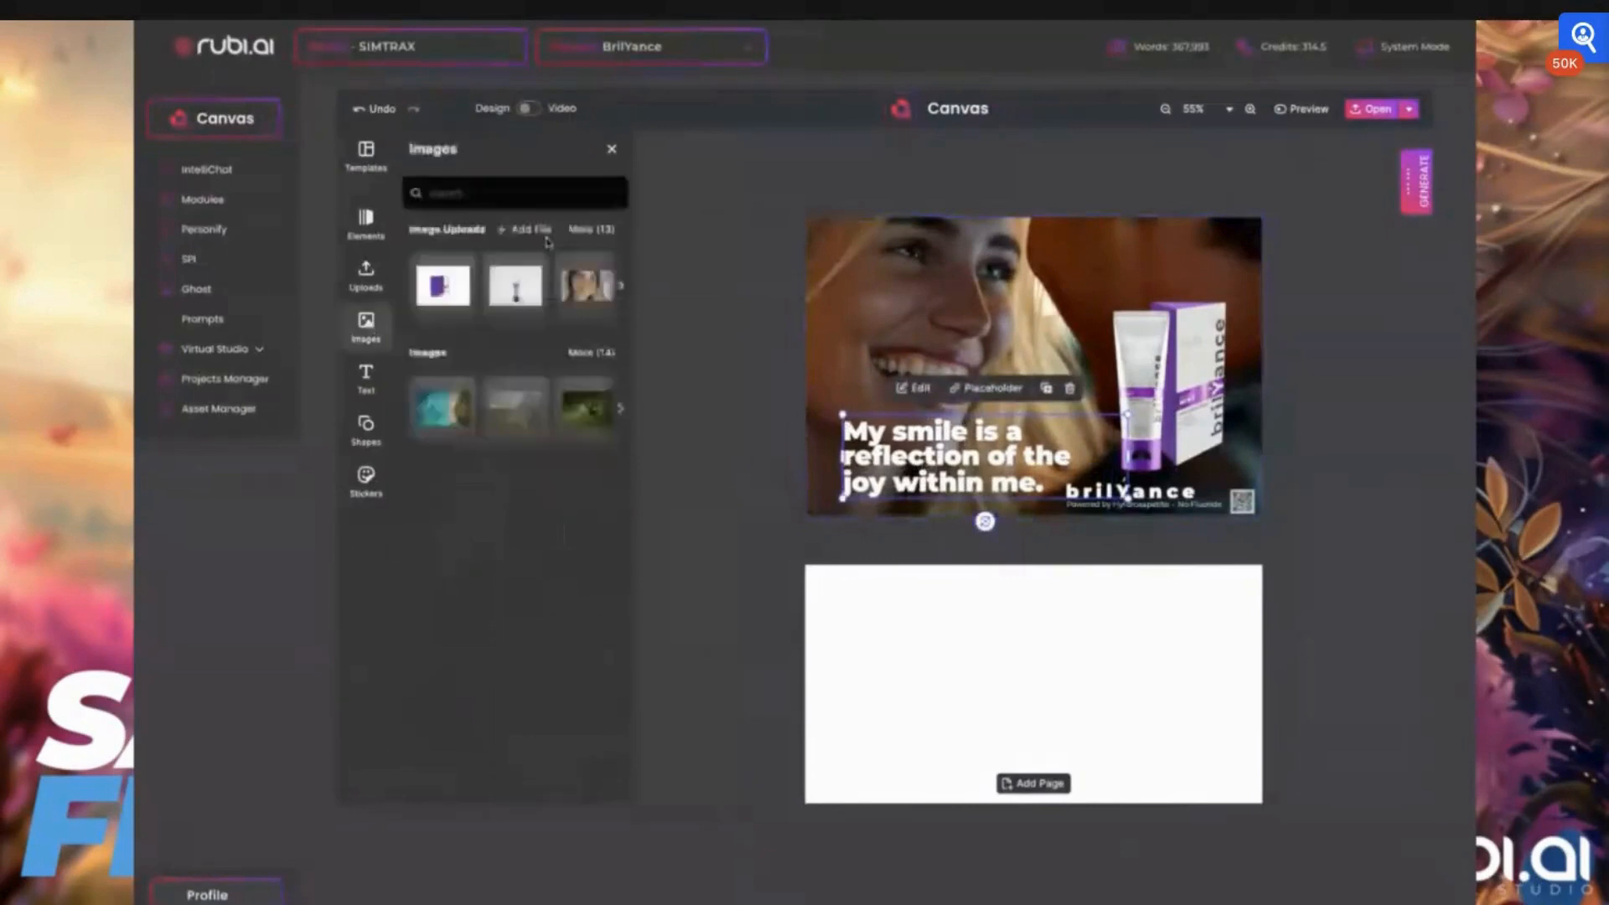
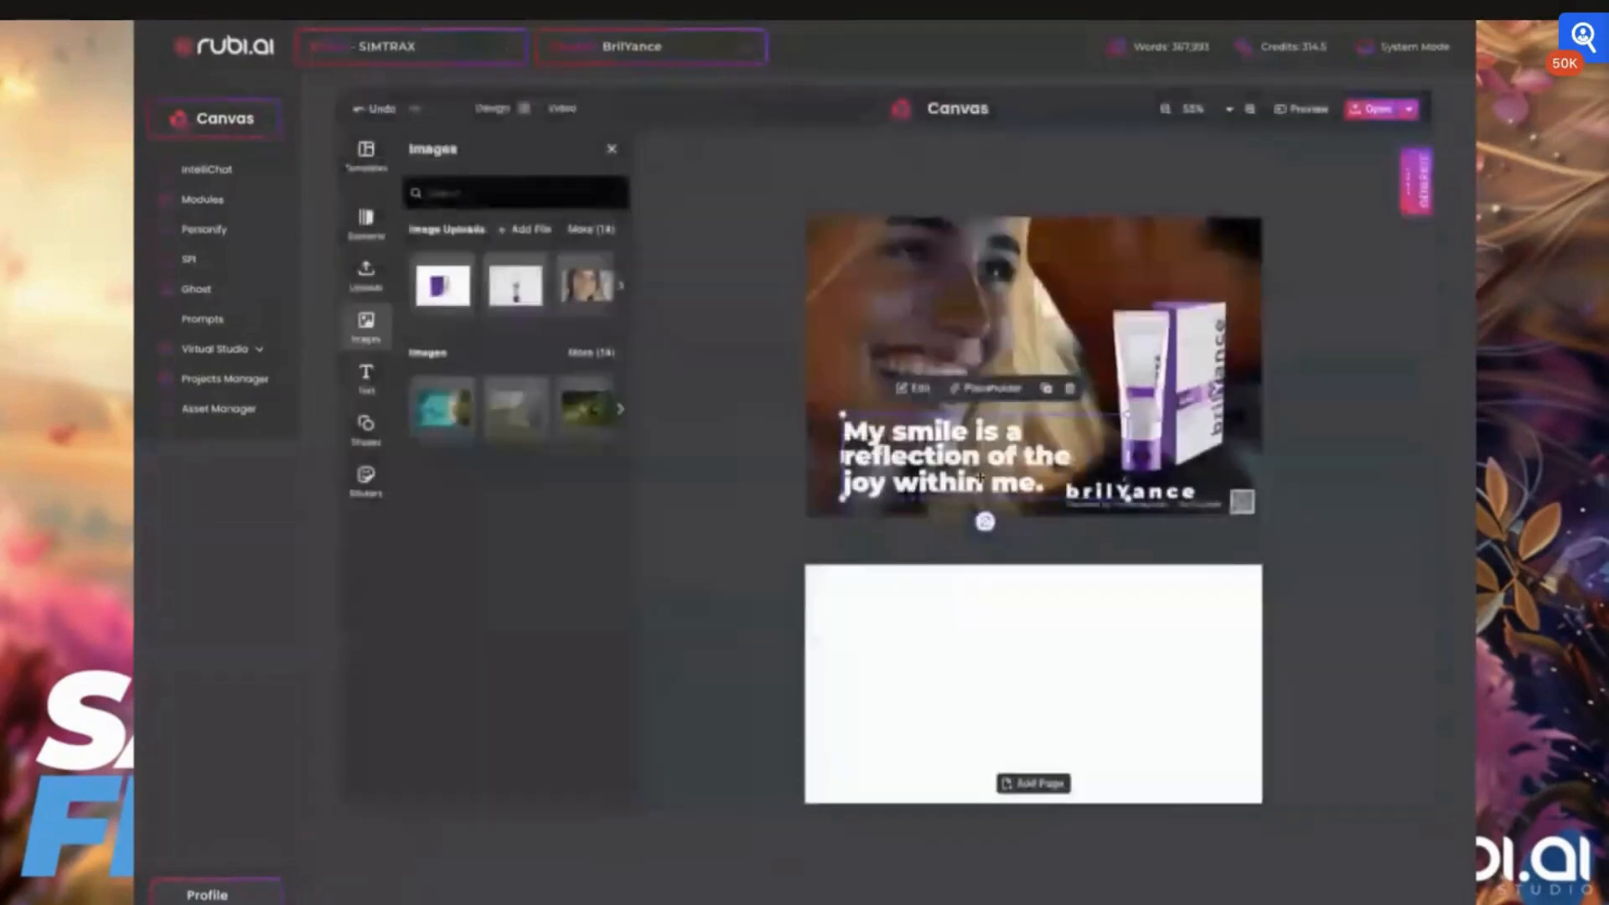
# Try out the uploaded photo of a woman in front of mountains on the first card and delete it
pyautogui.click(581, 227)
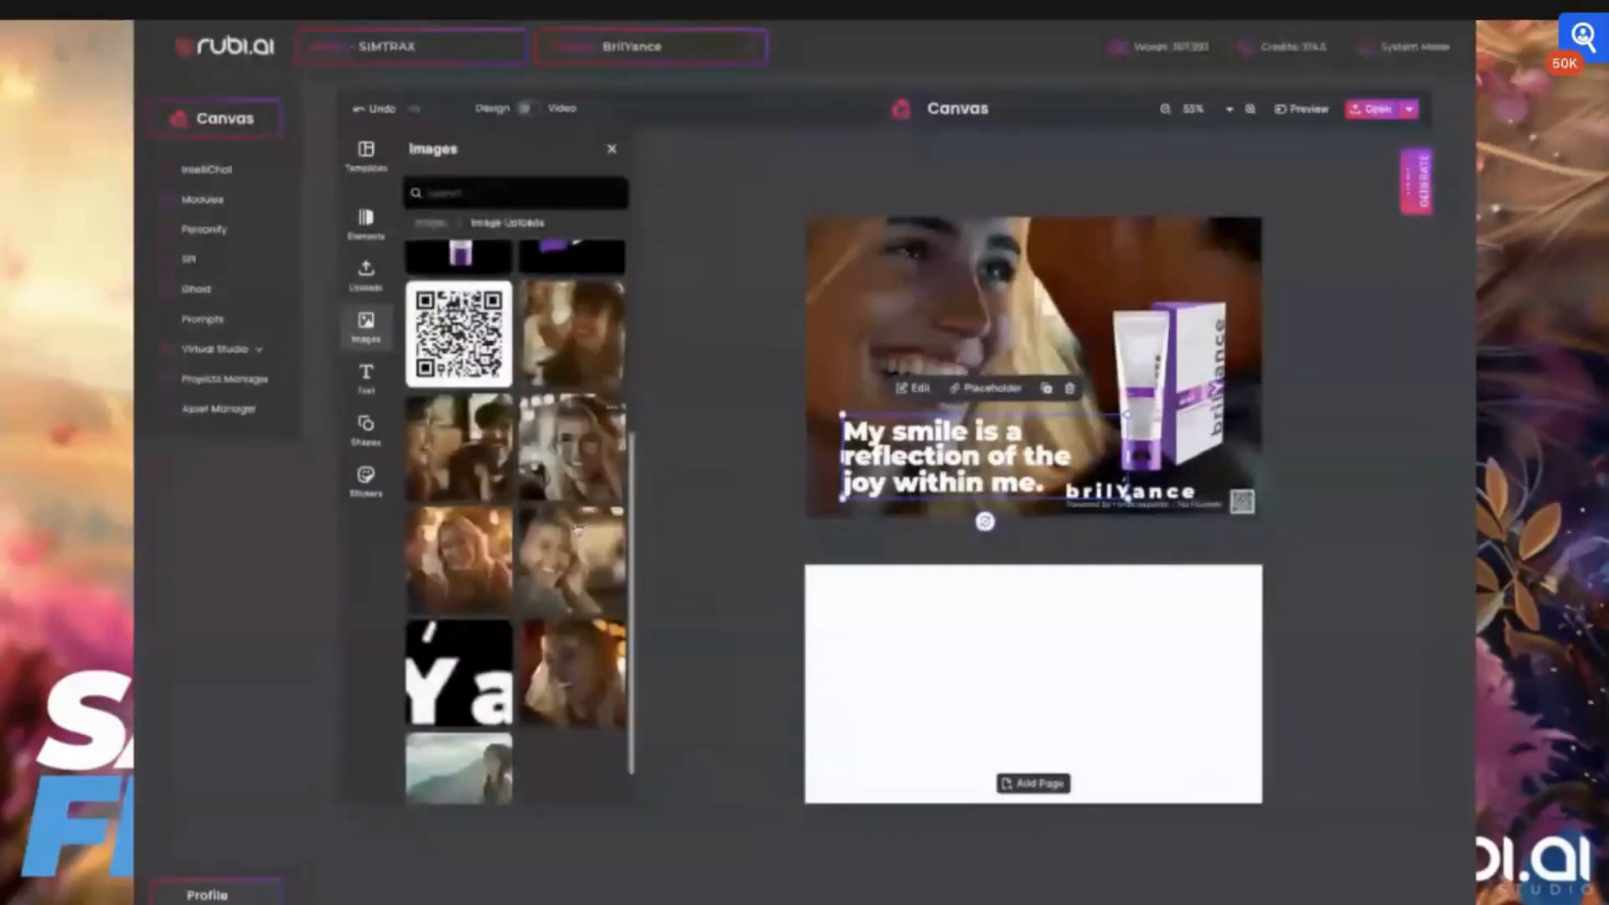
pyautogui.scroll(-1, 469, 750)
pyautogui.click(469, 750)
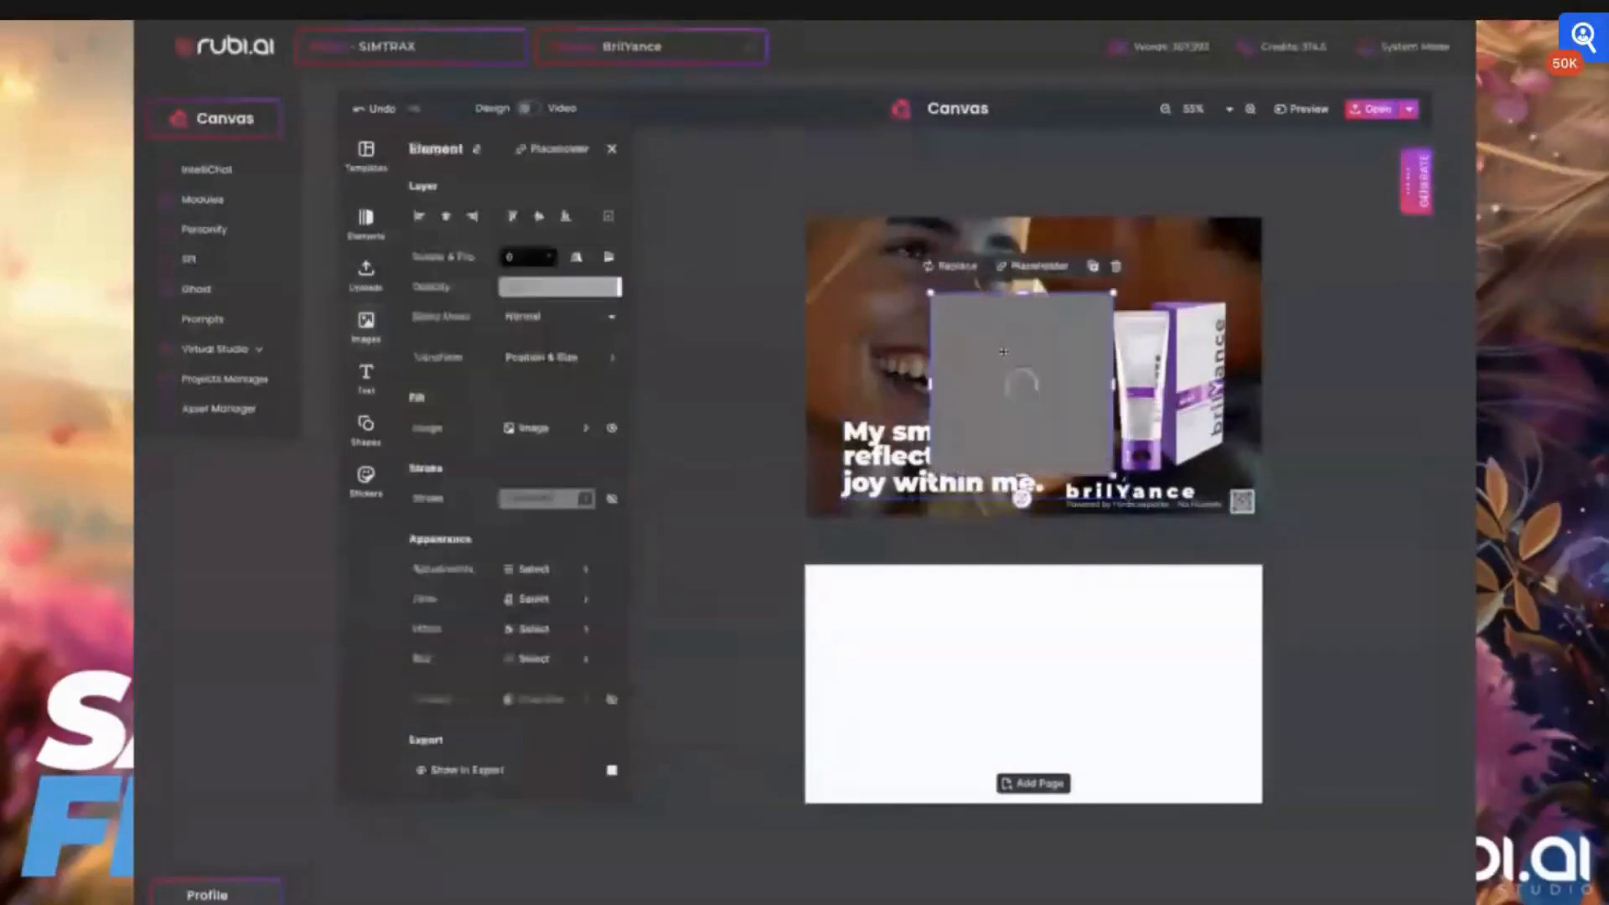
pyautogui.moveTo(1004, 351); pyautogui.dragTo(853, 285)
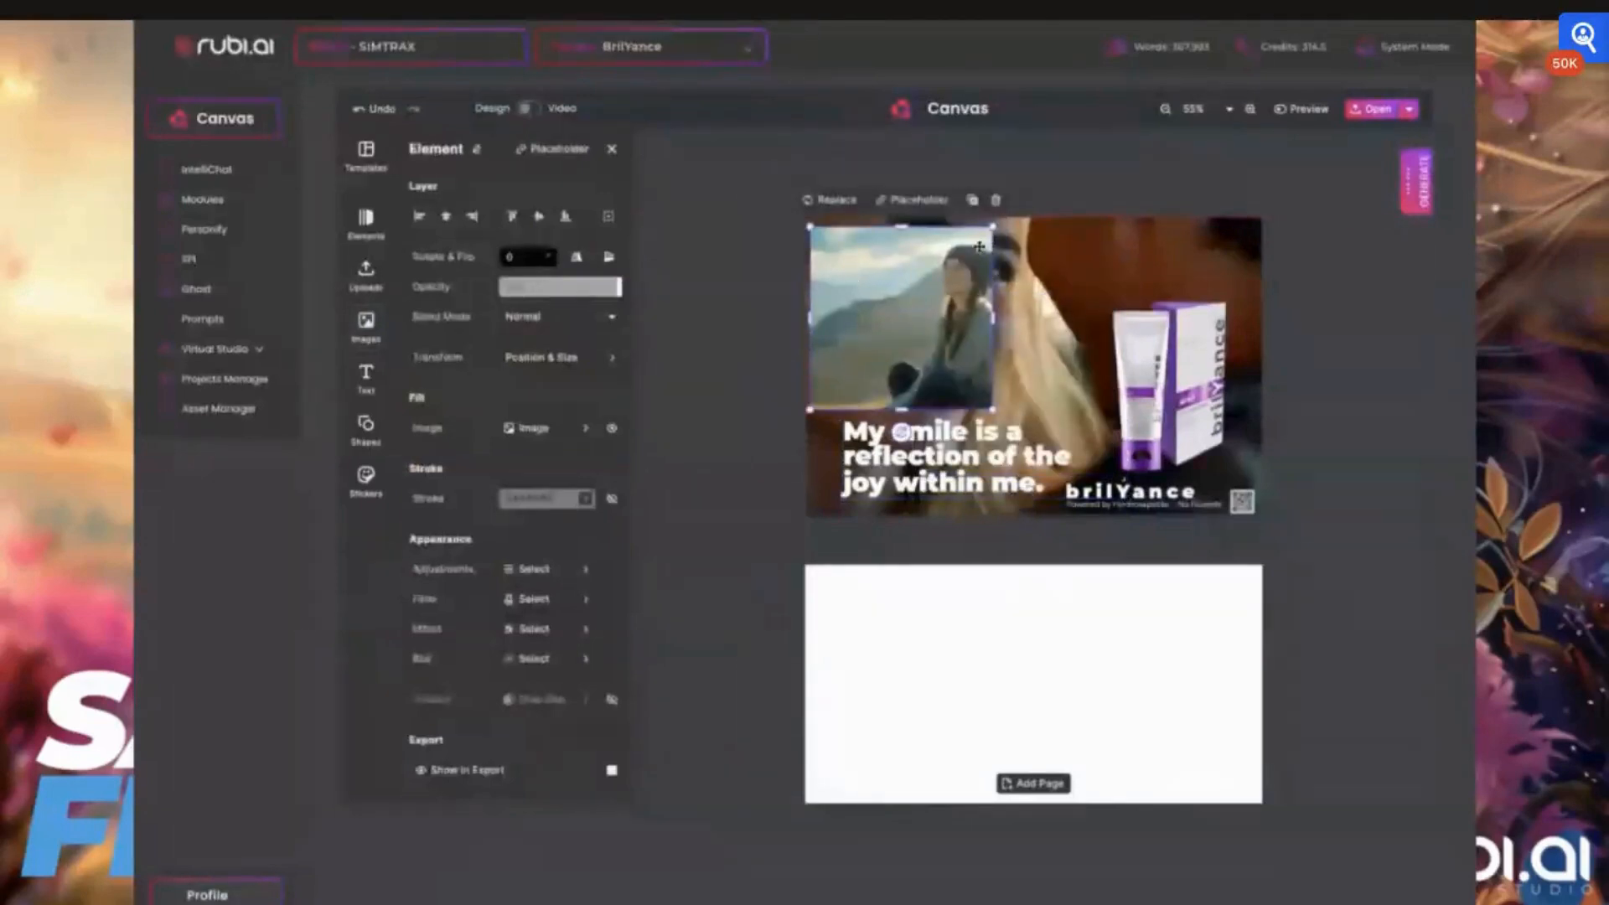
pyautogui.moveTo(979, 246); pyautogui.dragTo(775, 370)
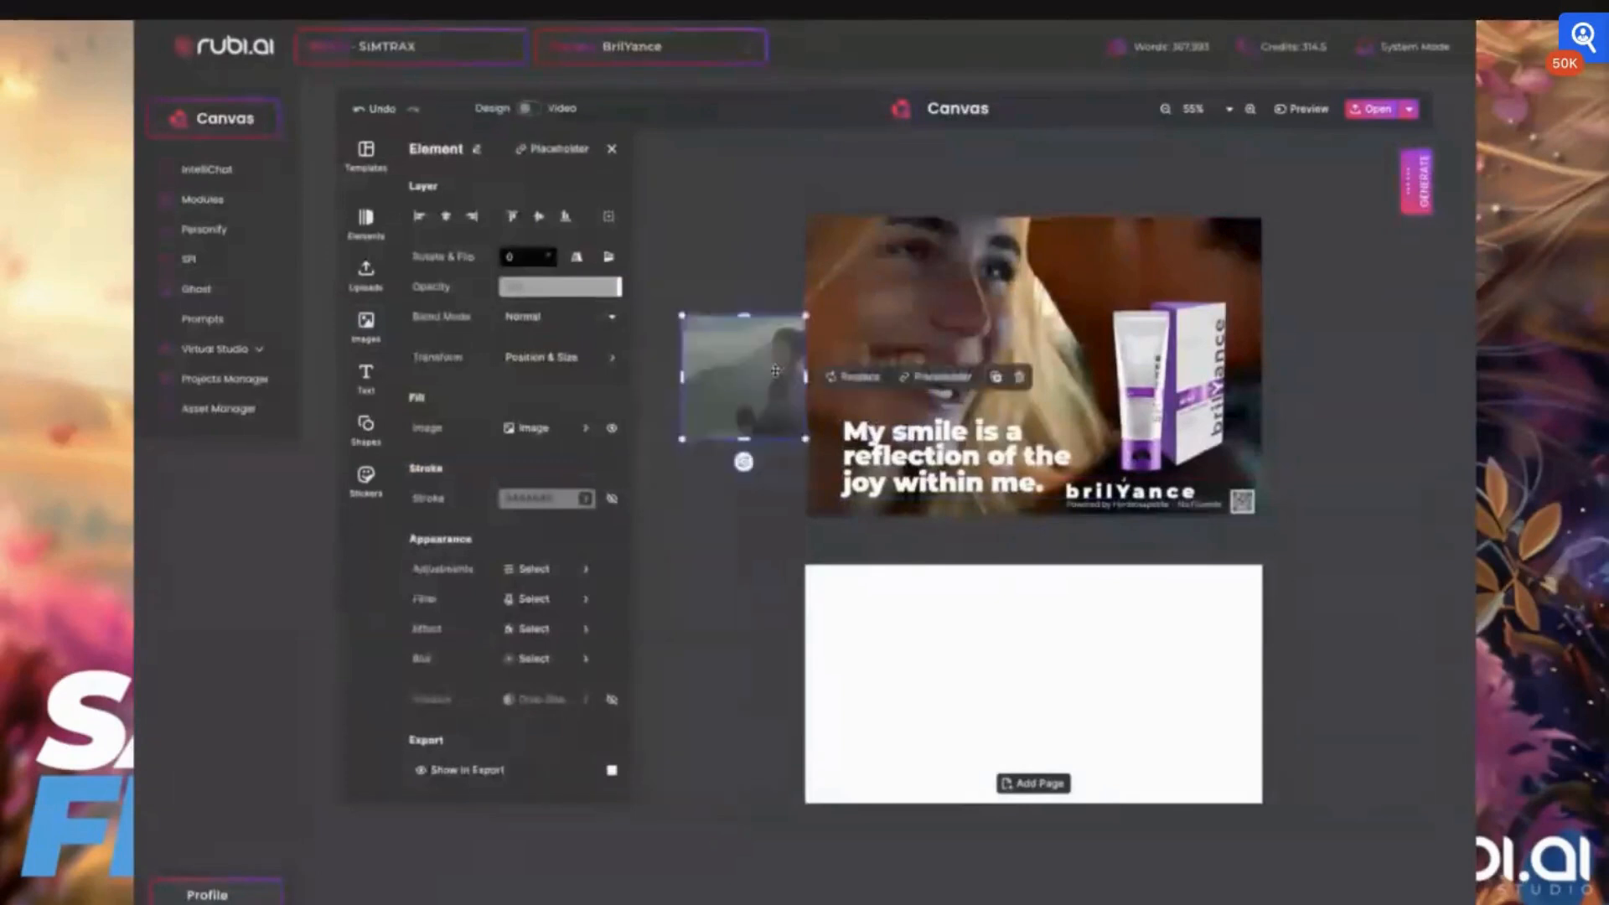
pyautogui.press('Delete')
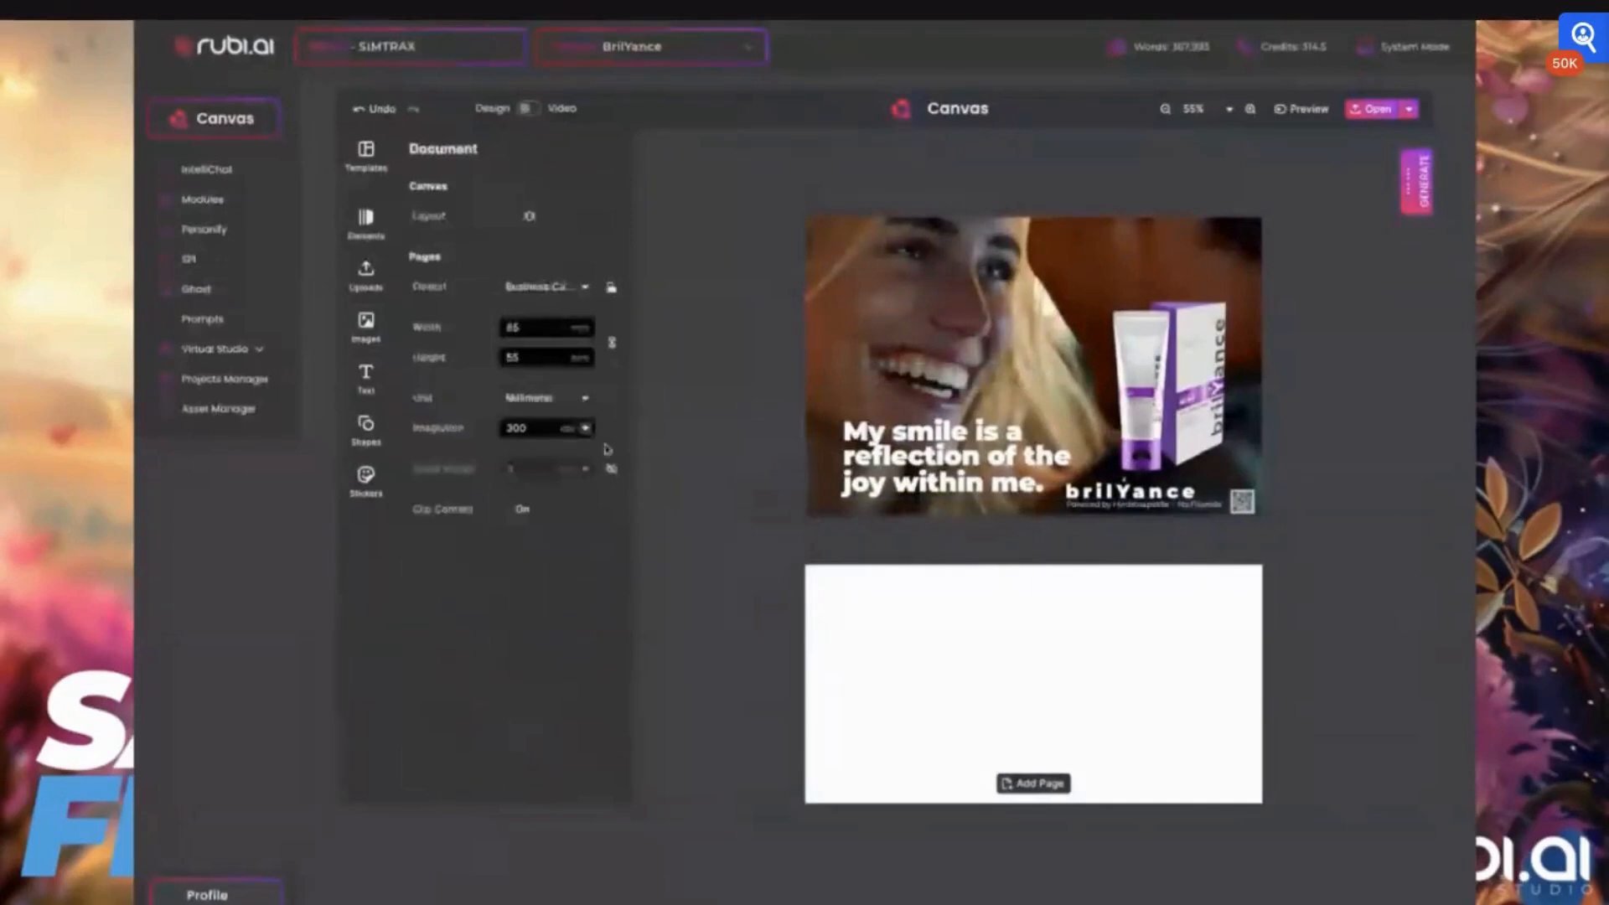
# Try out the green sad-face emoji sticker on the first card and remove it
pyautogui.click(367, 481)
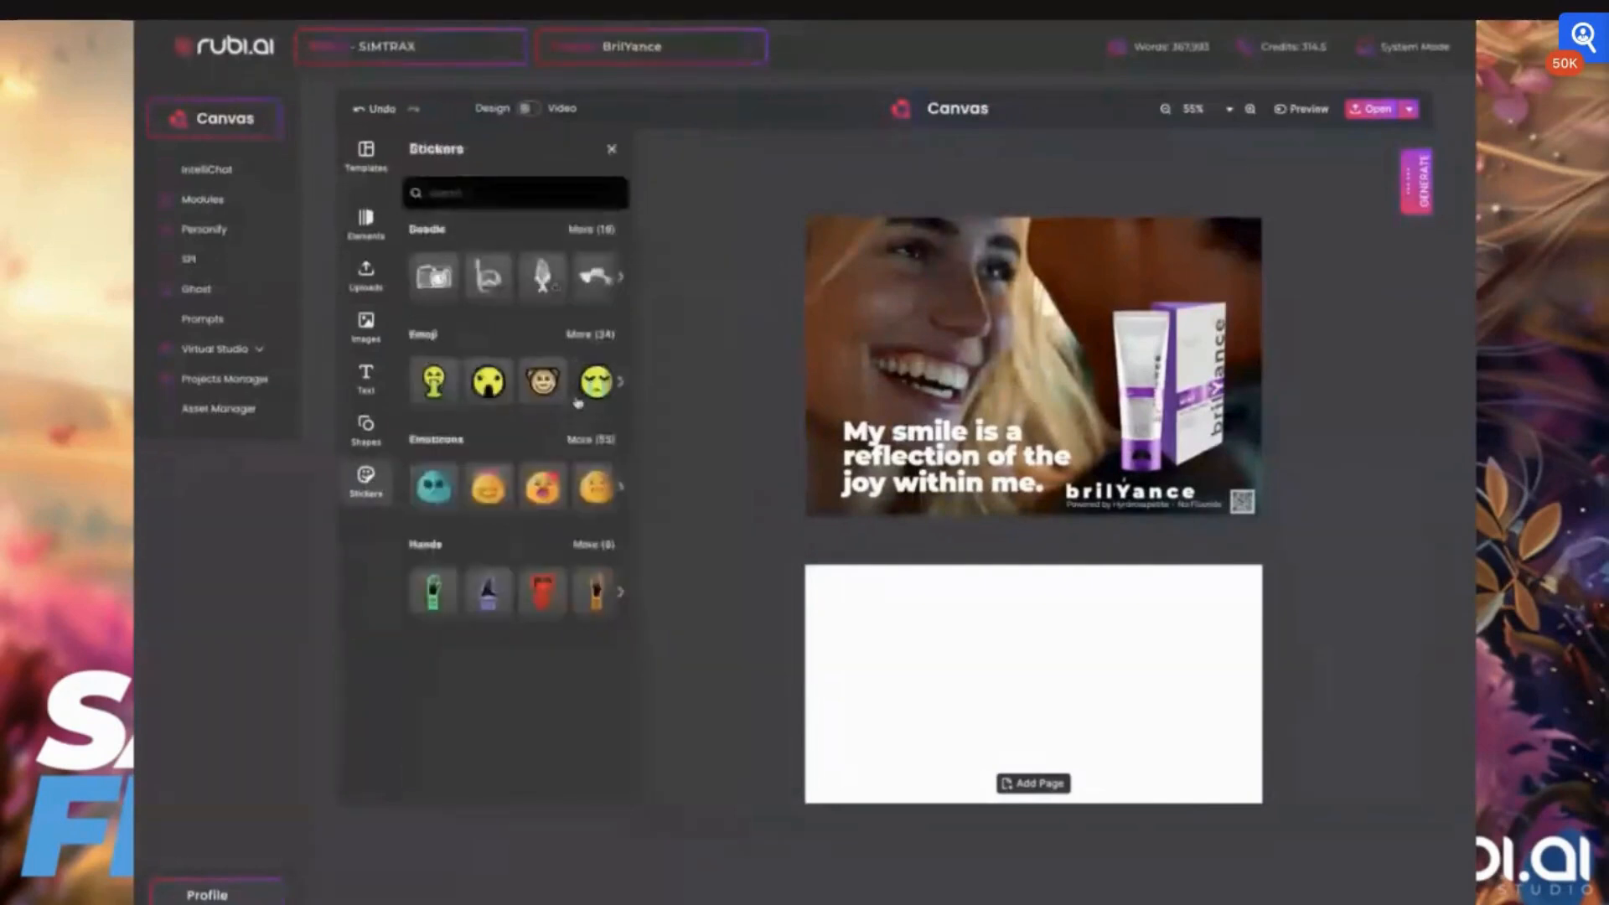
pyautogui.click(595, 382)
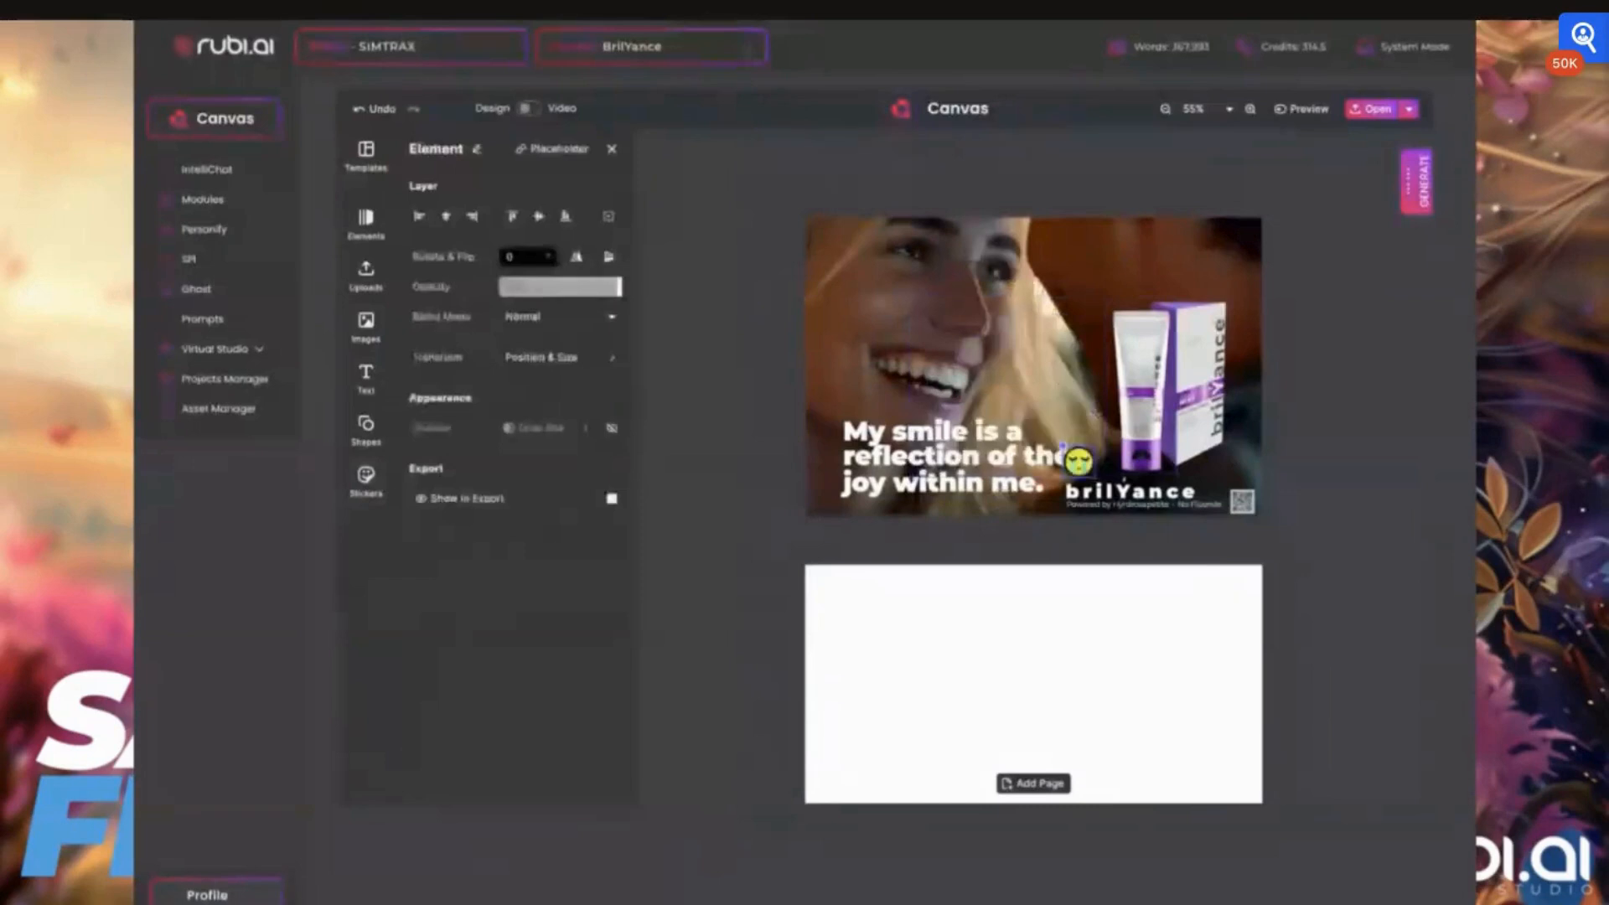
pyautogui.click(1139, 420)
pyautogui.click(919, 466)
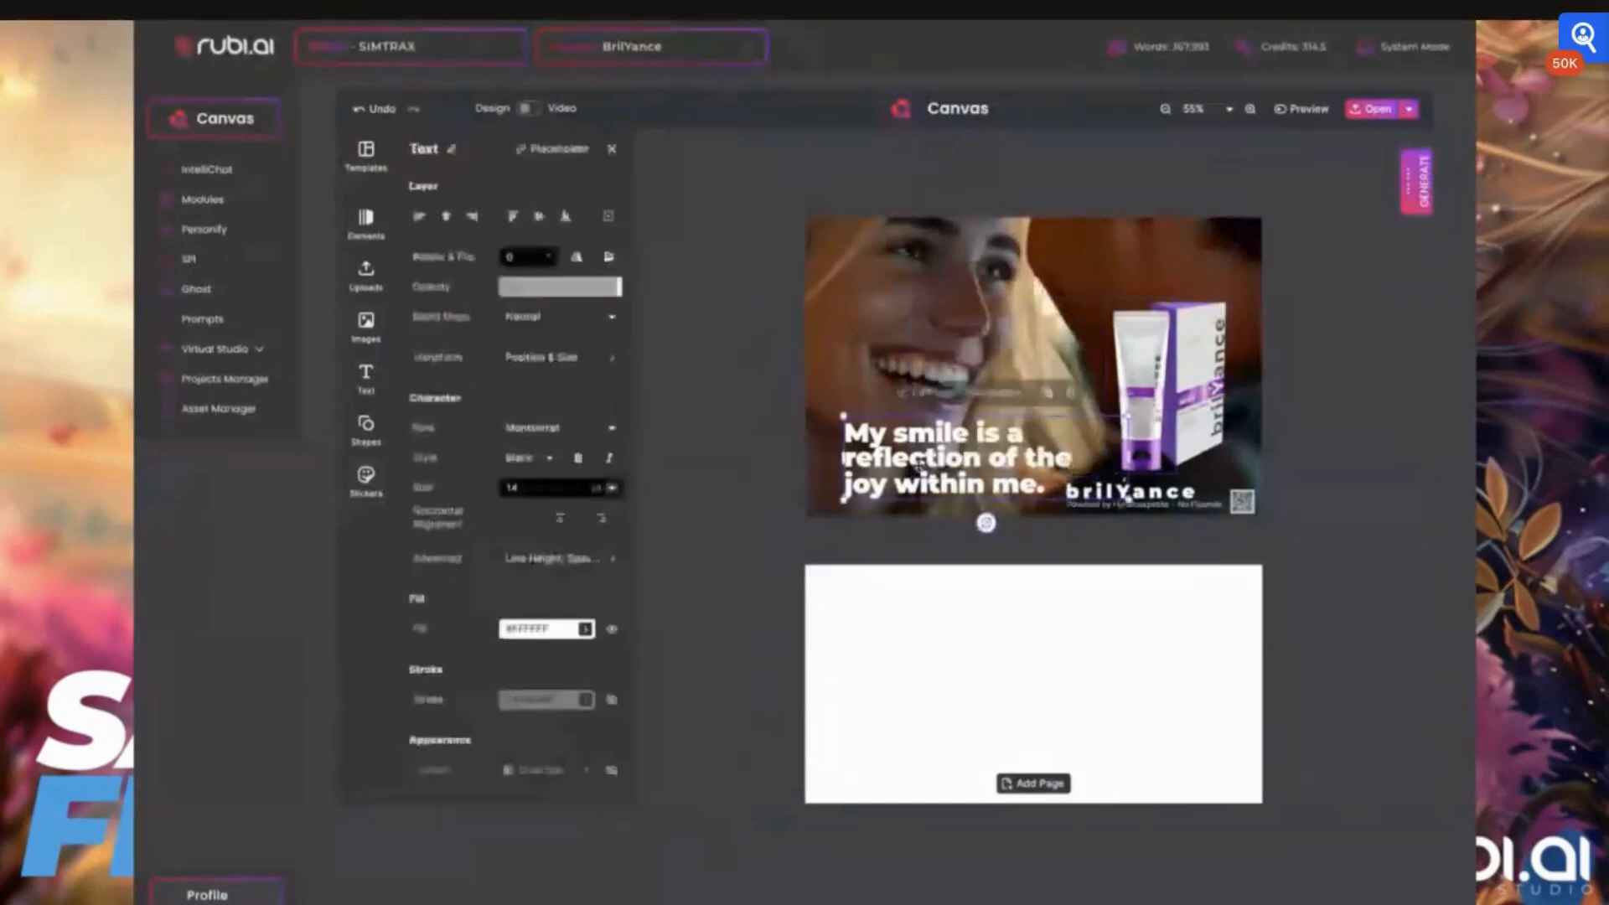
pyautogui.scroll(-5, 977, 510)
pyautogui.scroll(3, 977, 510)
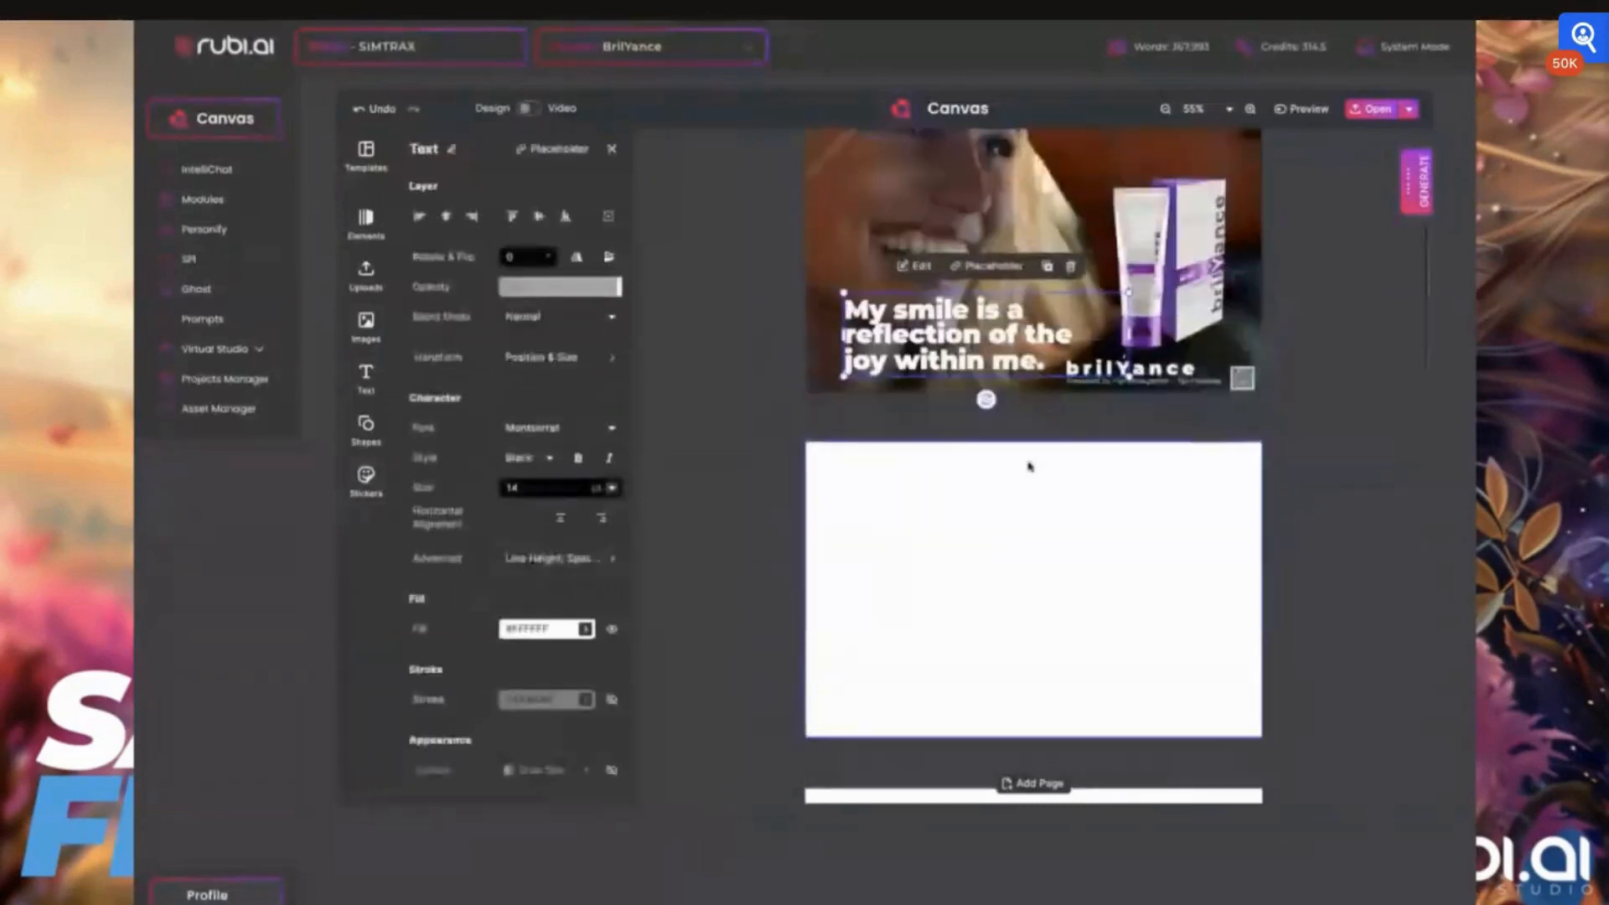
pyautogui.scroll(2, 1030, 467)
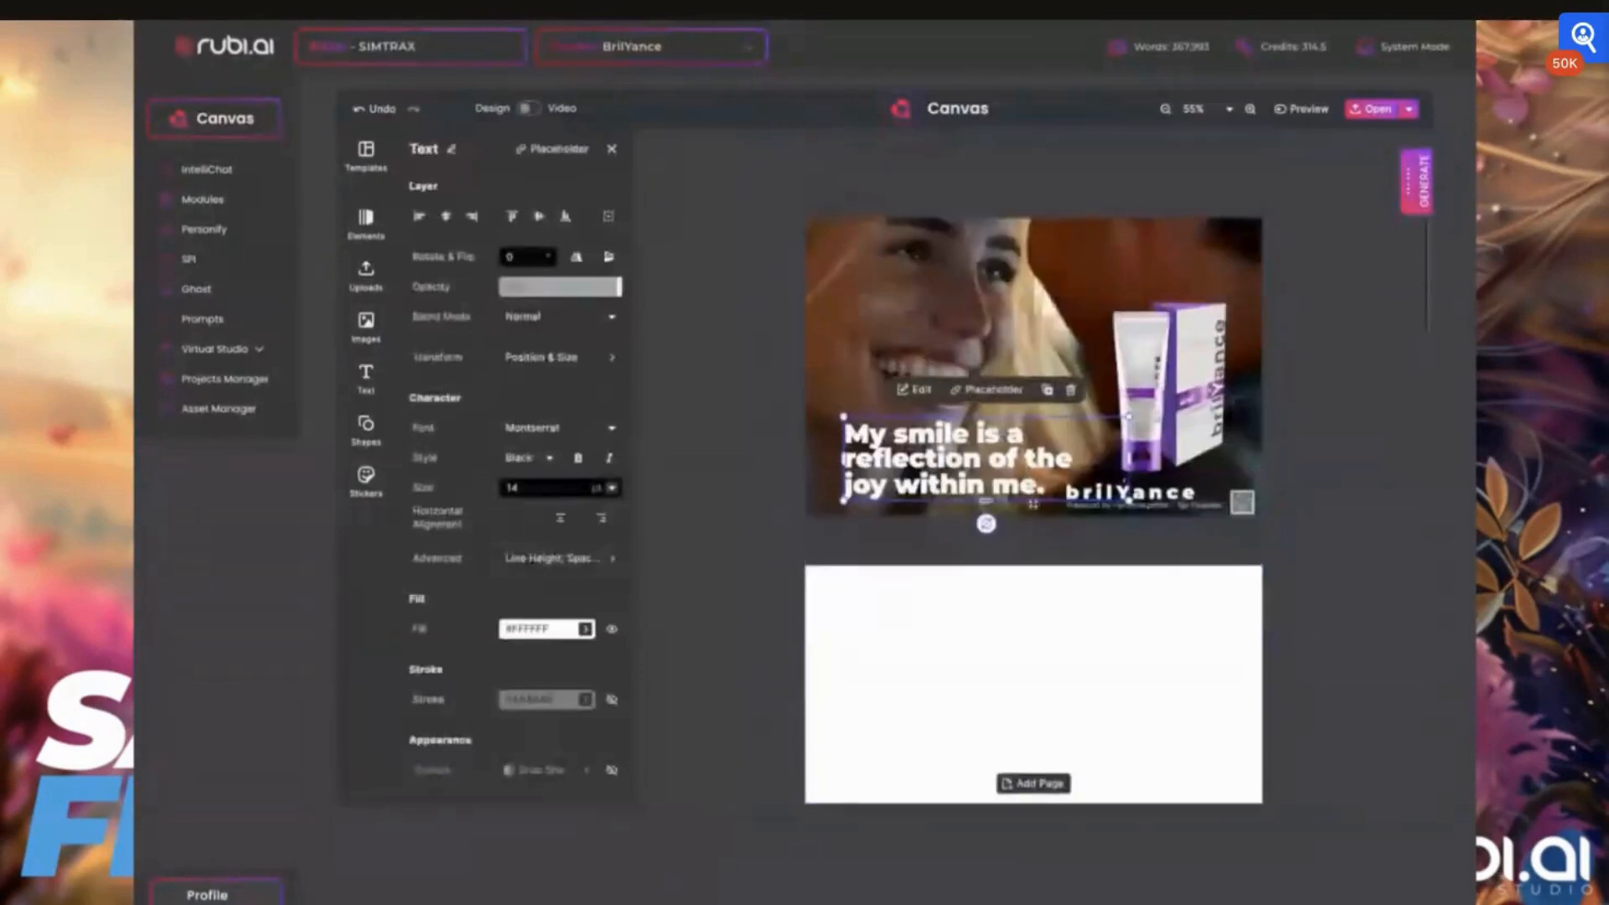
pyautogui.click(1094, 362)
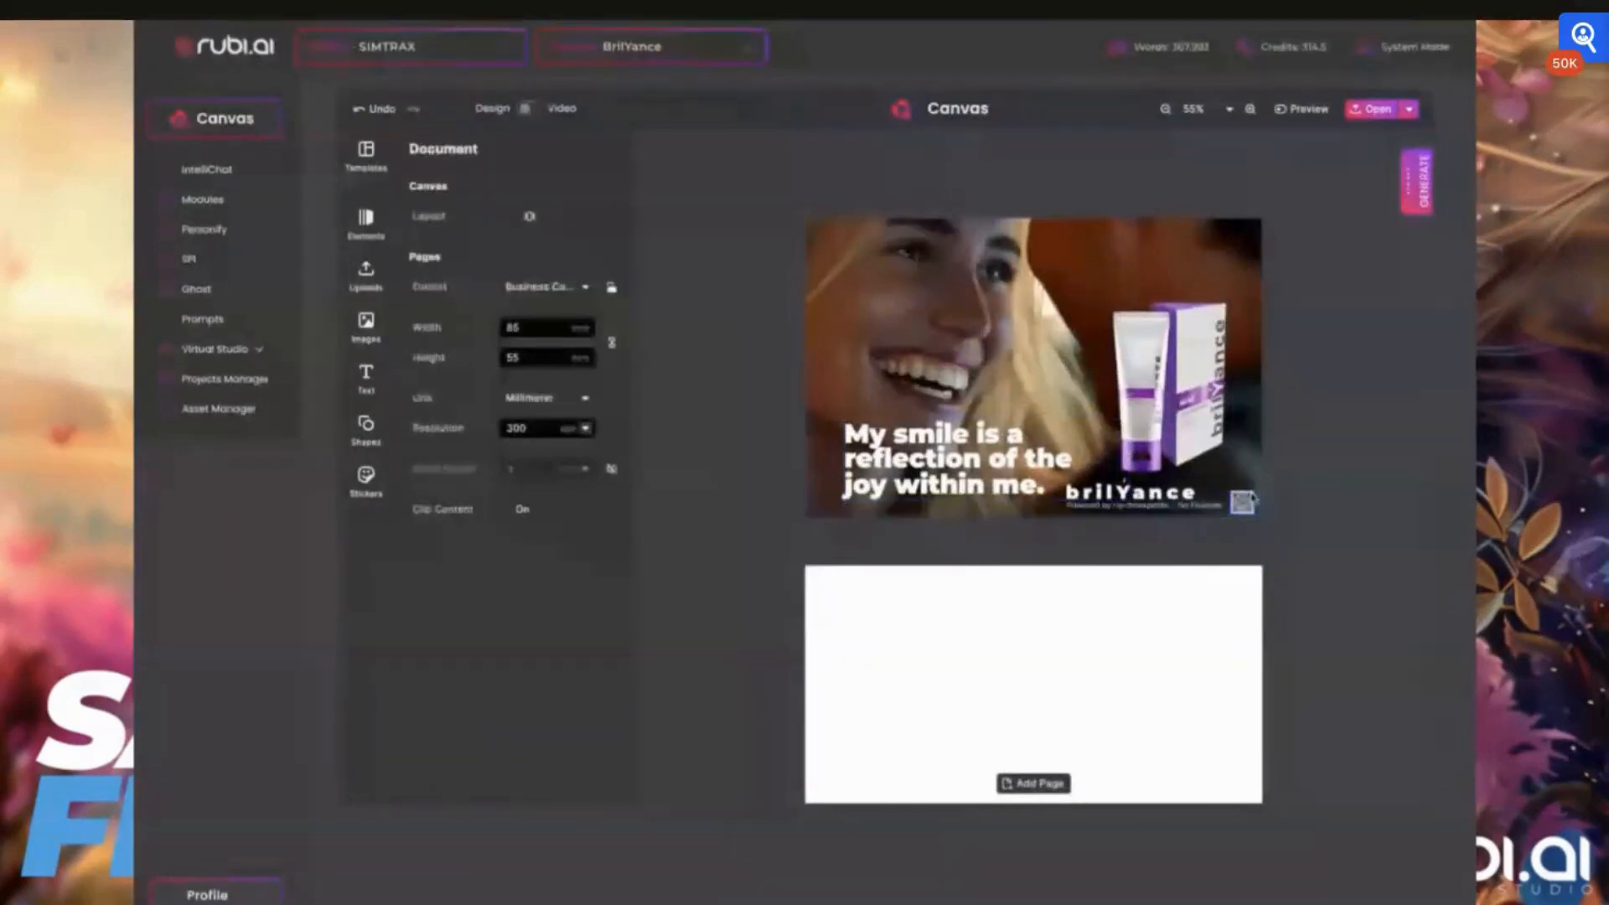
# Slightly increase the slogan's letter spacing and line height
pyautogui.click(945, 437)
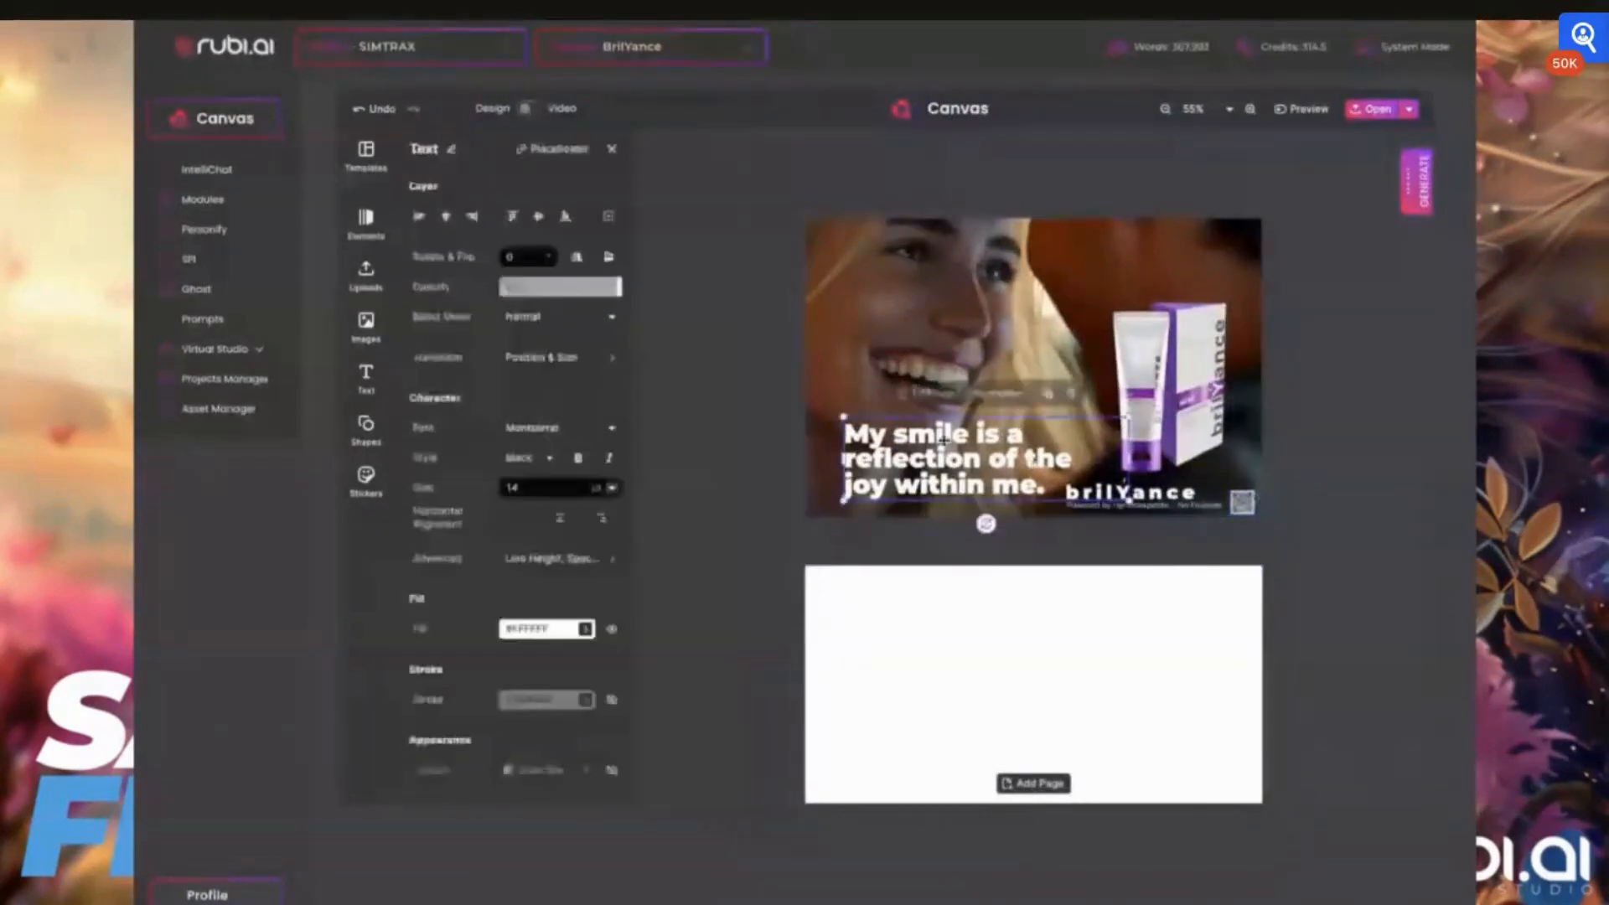
pyautogui.click(563, 558)
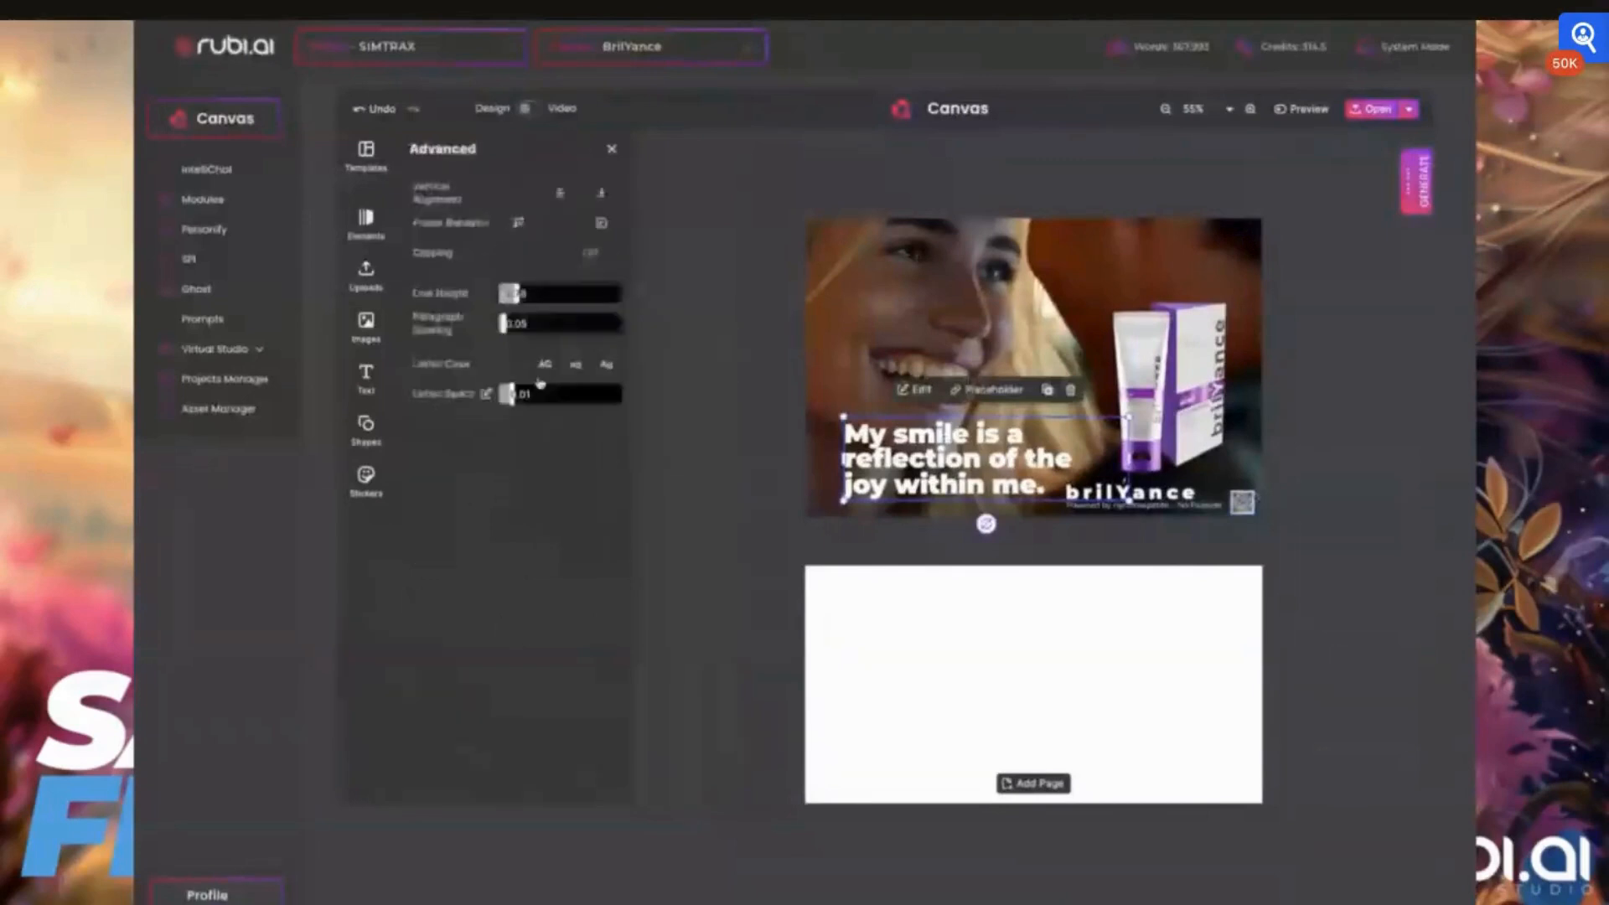
pyautogui.moveTo(512, 398); pyautogui.dragTo(514, 400)
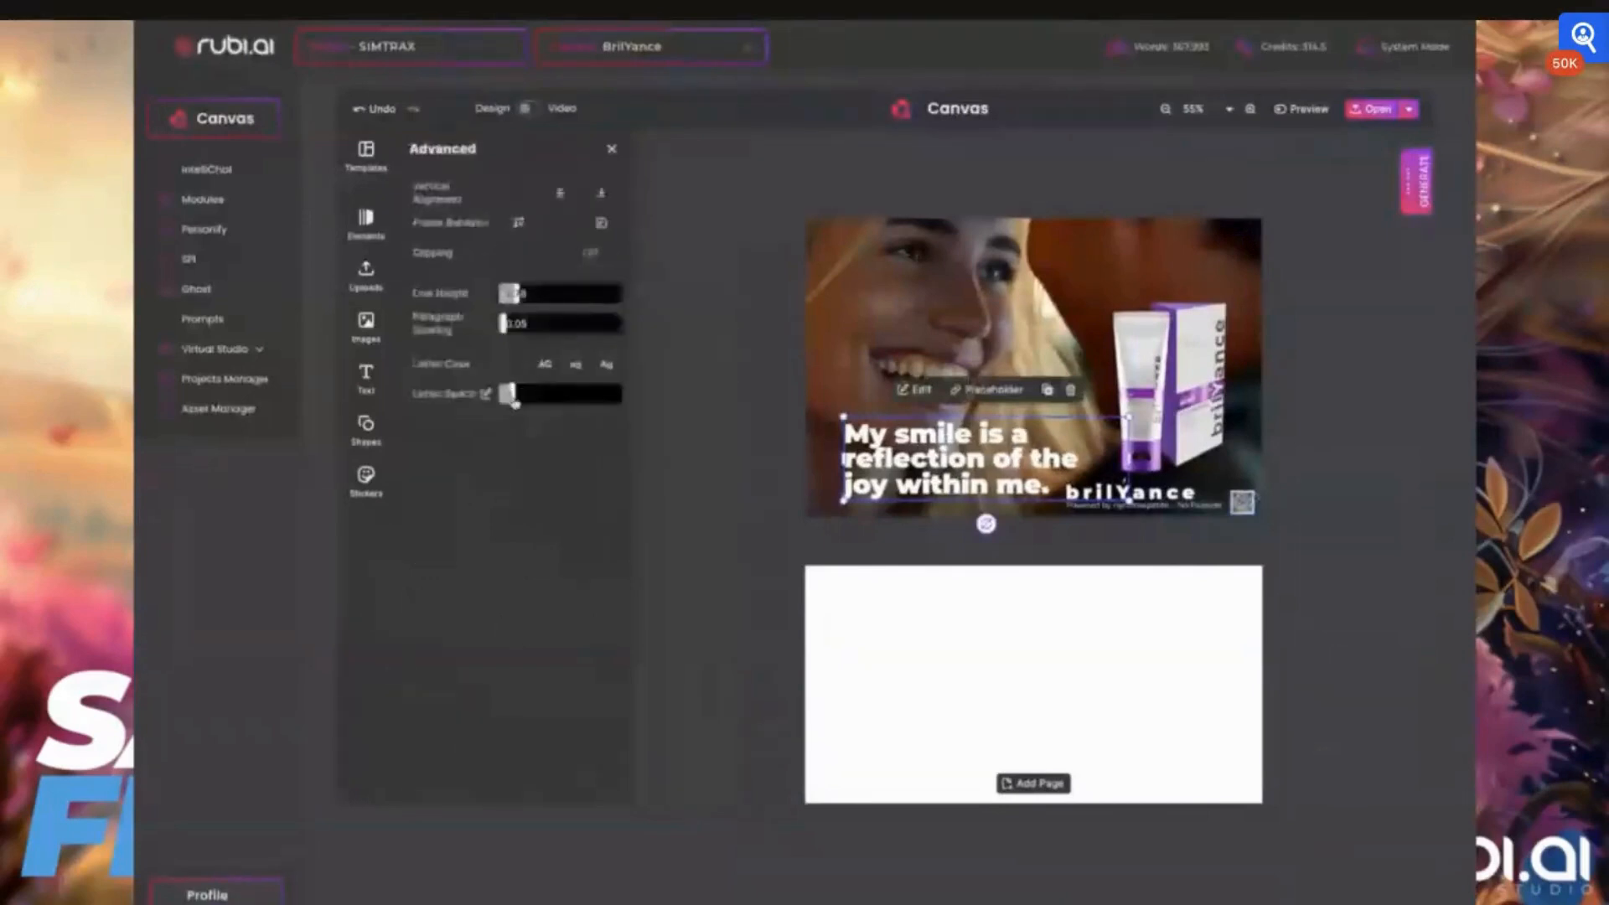
pyautogui.moveTo(516, 296); pyautogui.dragTo(505, 297)
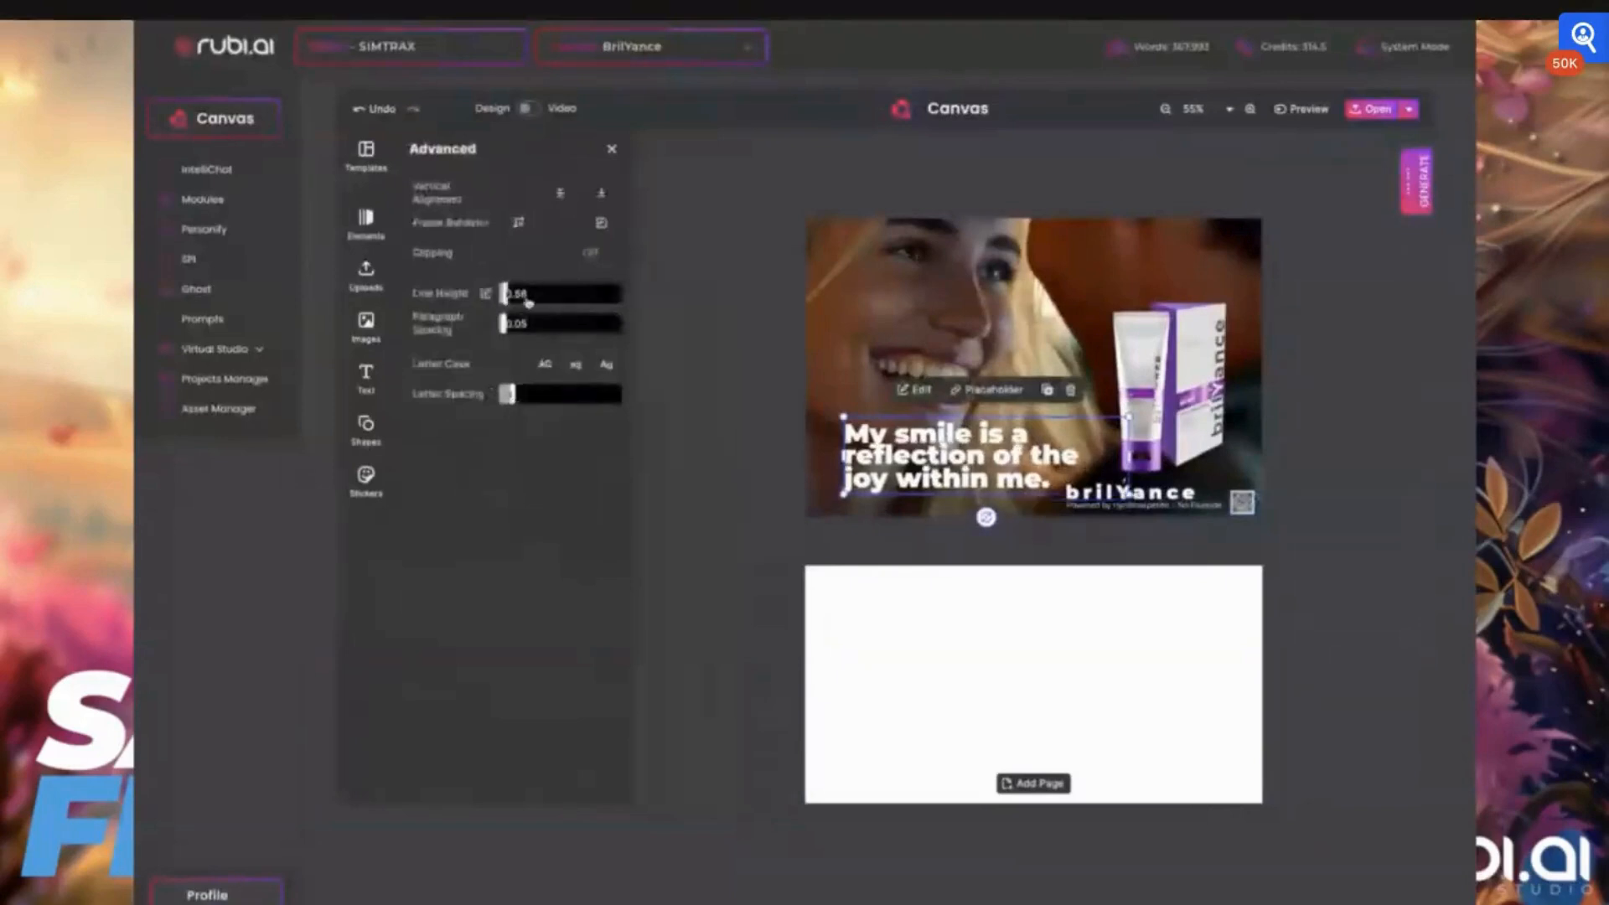
pyautogui.click(528, 300)
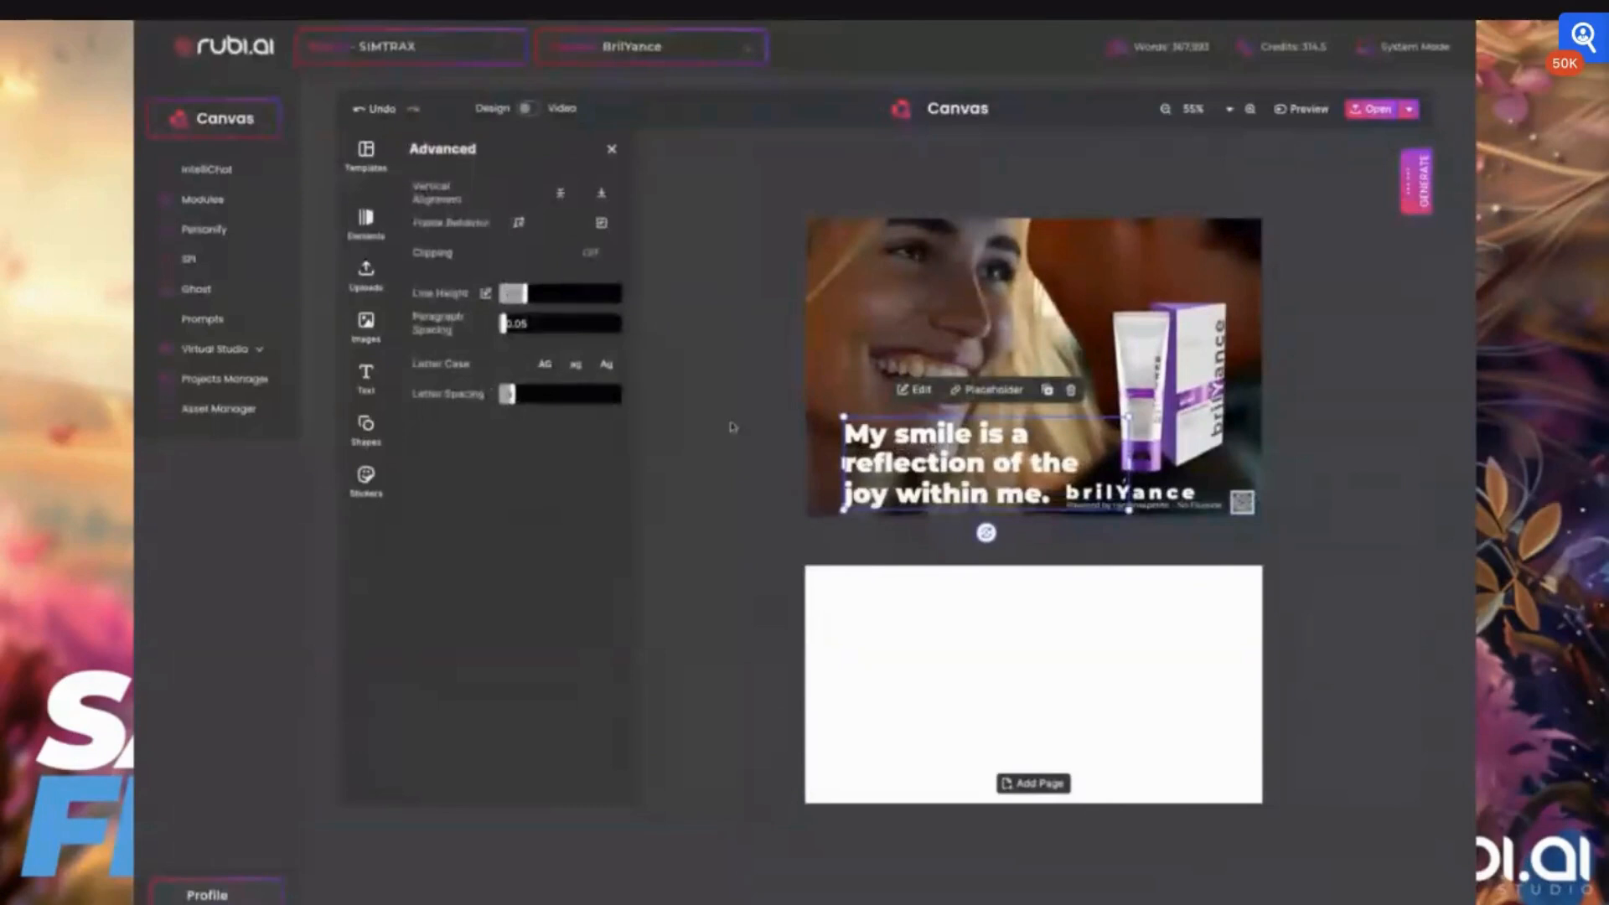
# Move the three-line slogan slightly up and left on the photo
pyautogui.click(907, 450)
pyautogui.moveTo(908, 450); pyautogui.dragTo(886, 453)
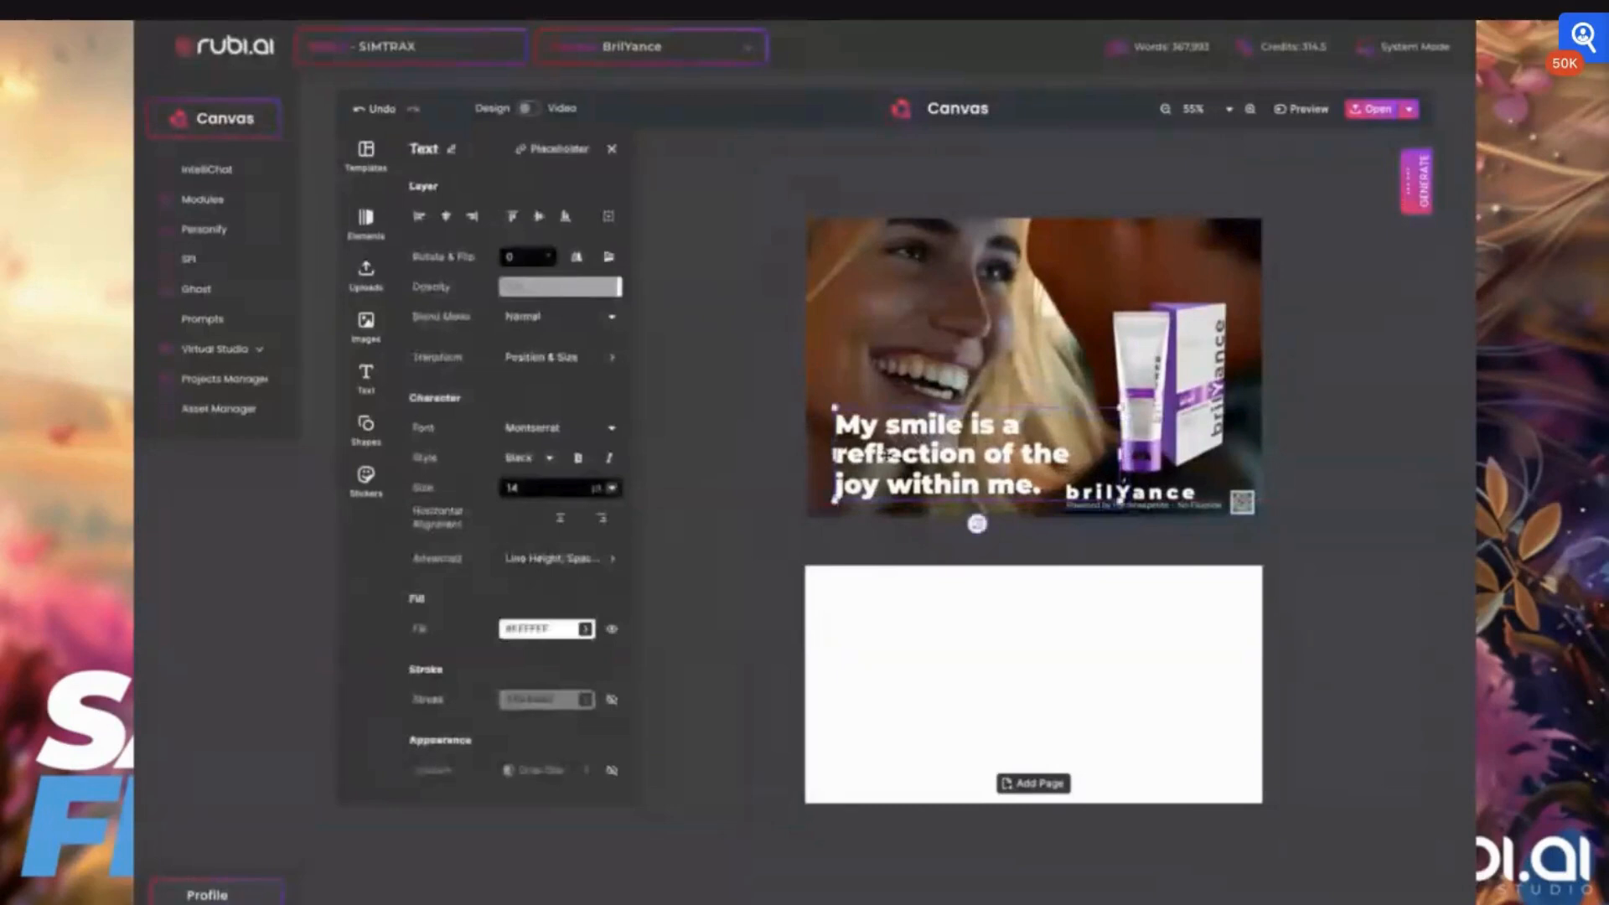
pyautogui.click(1030, 549)
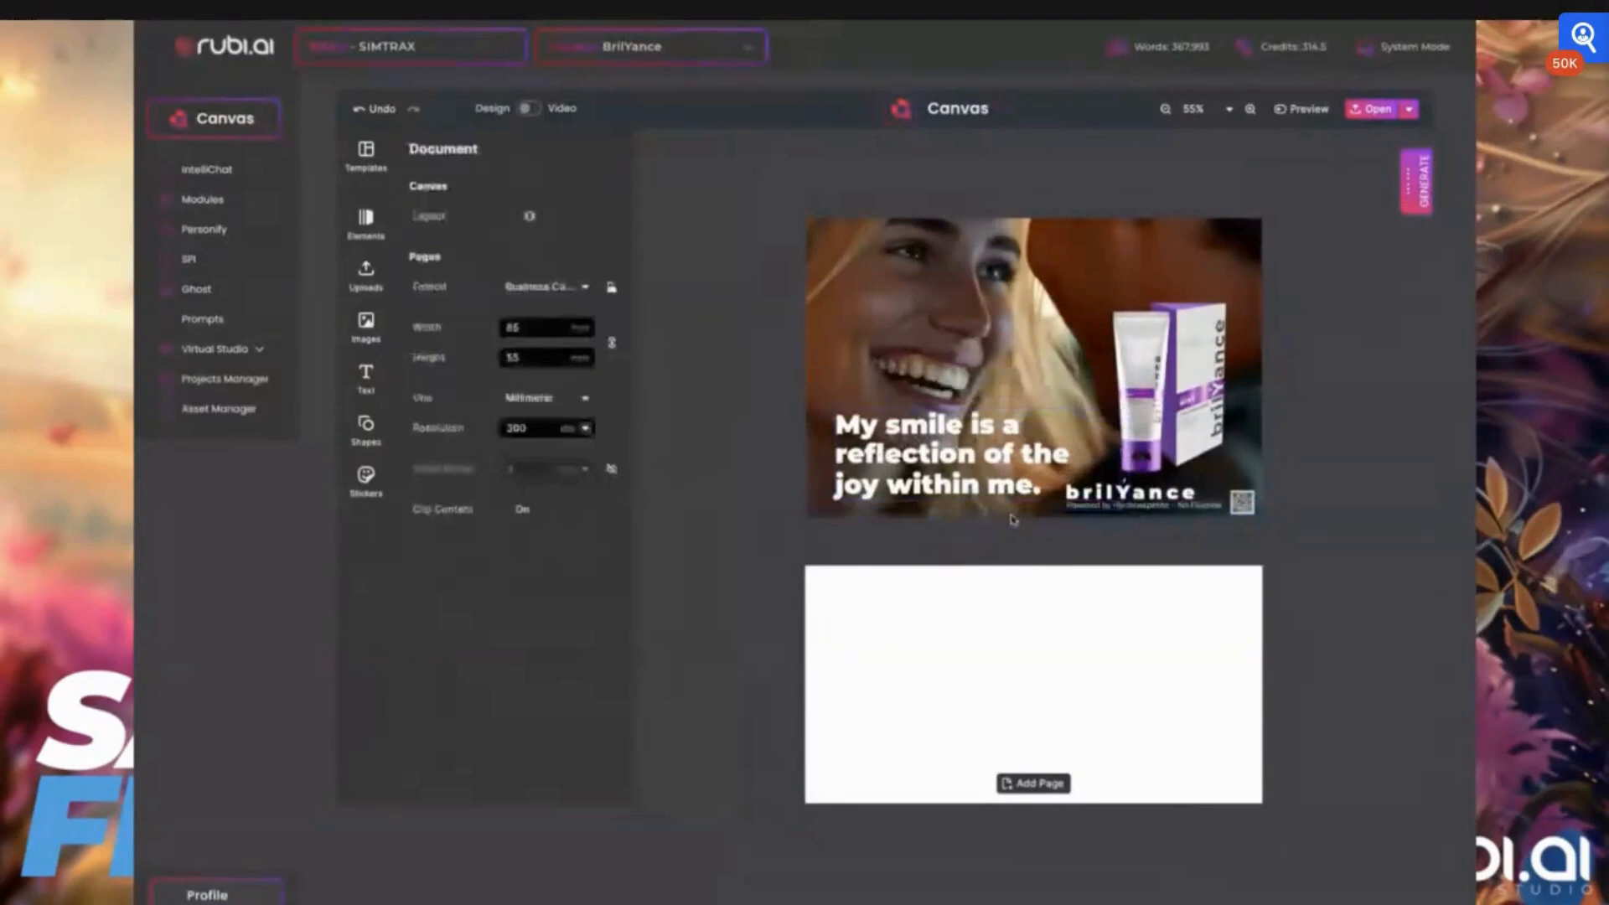
# Enlarge the background photo slightly past the card's upper-left corner and nudge the slogan a little down and left
pyautogui.click(1011, 514)
pyautogui.moveTo(798, 211); pyautogui.dragTo(788, 205)
pyautogui.click(918, 463)
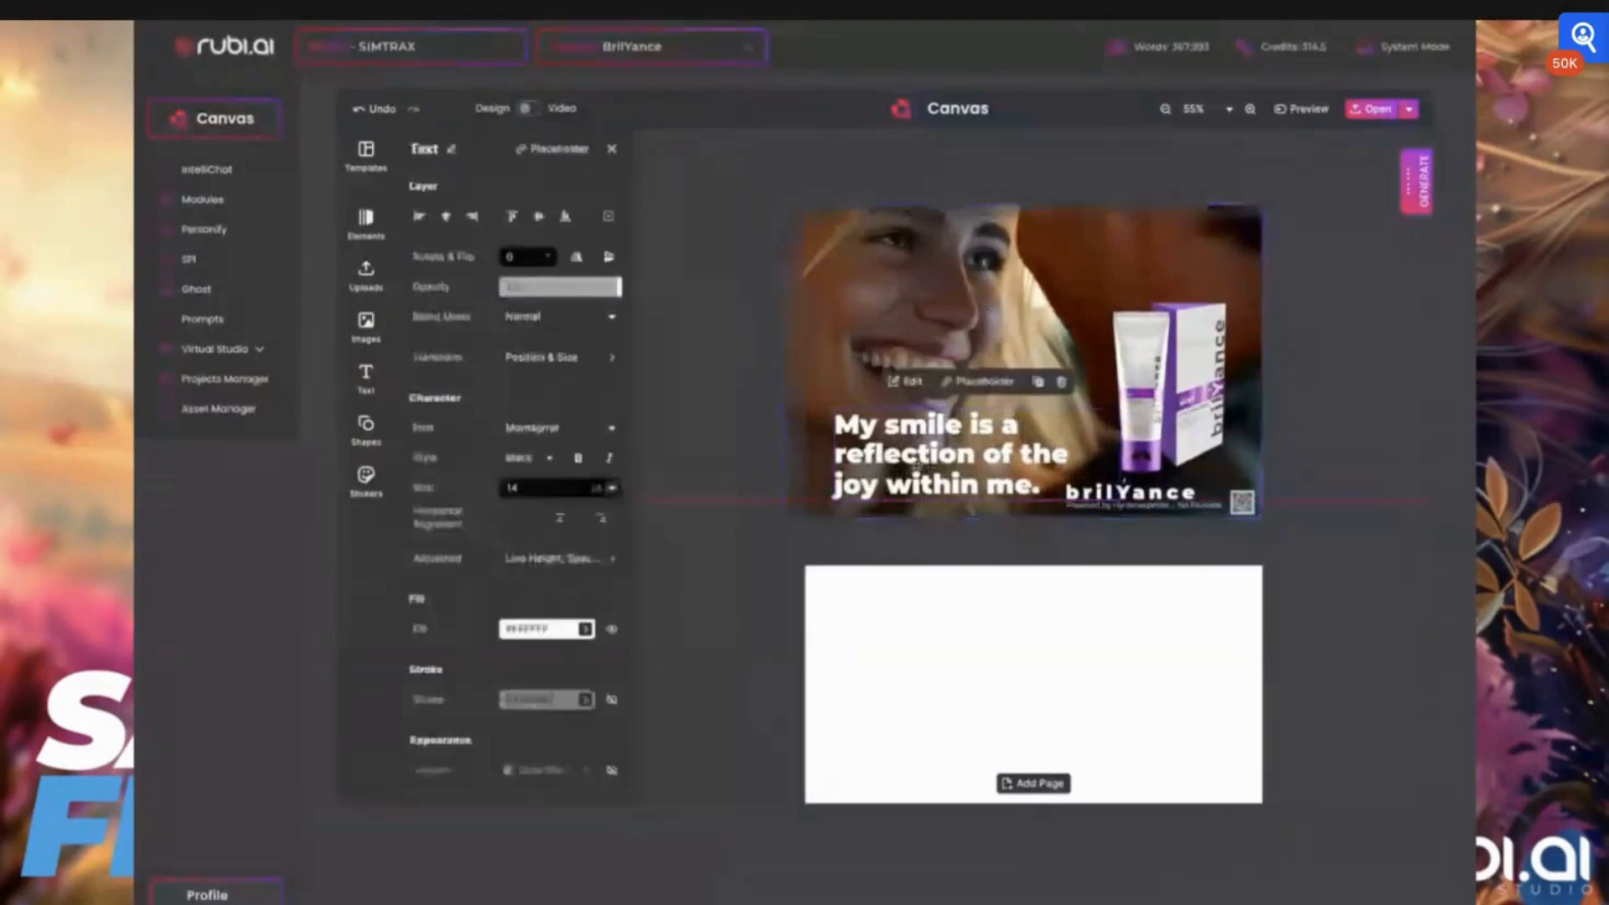
pyautogui.moveTo(917, 465); pyautogui.dragTo(914, 471)
# Duplicate the blank page directly below the first card
pyautogui.scroll(-1, 1063, 467)
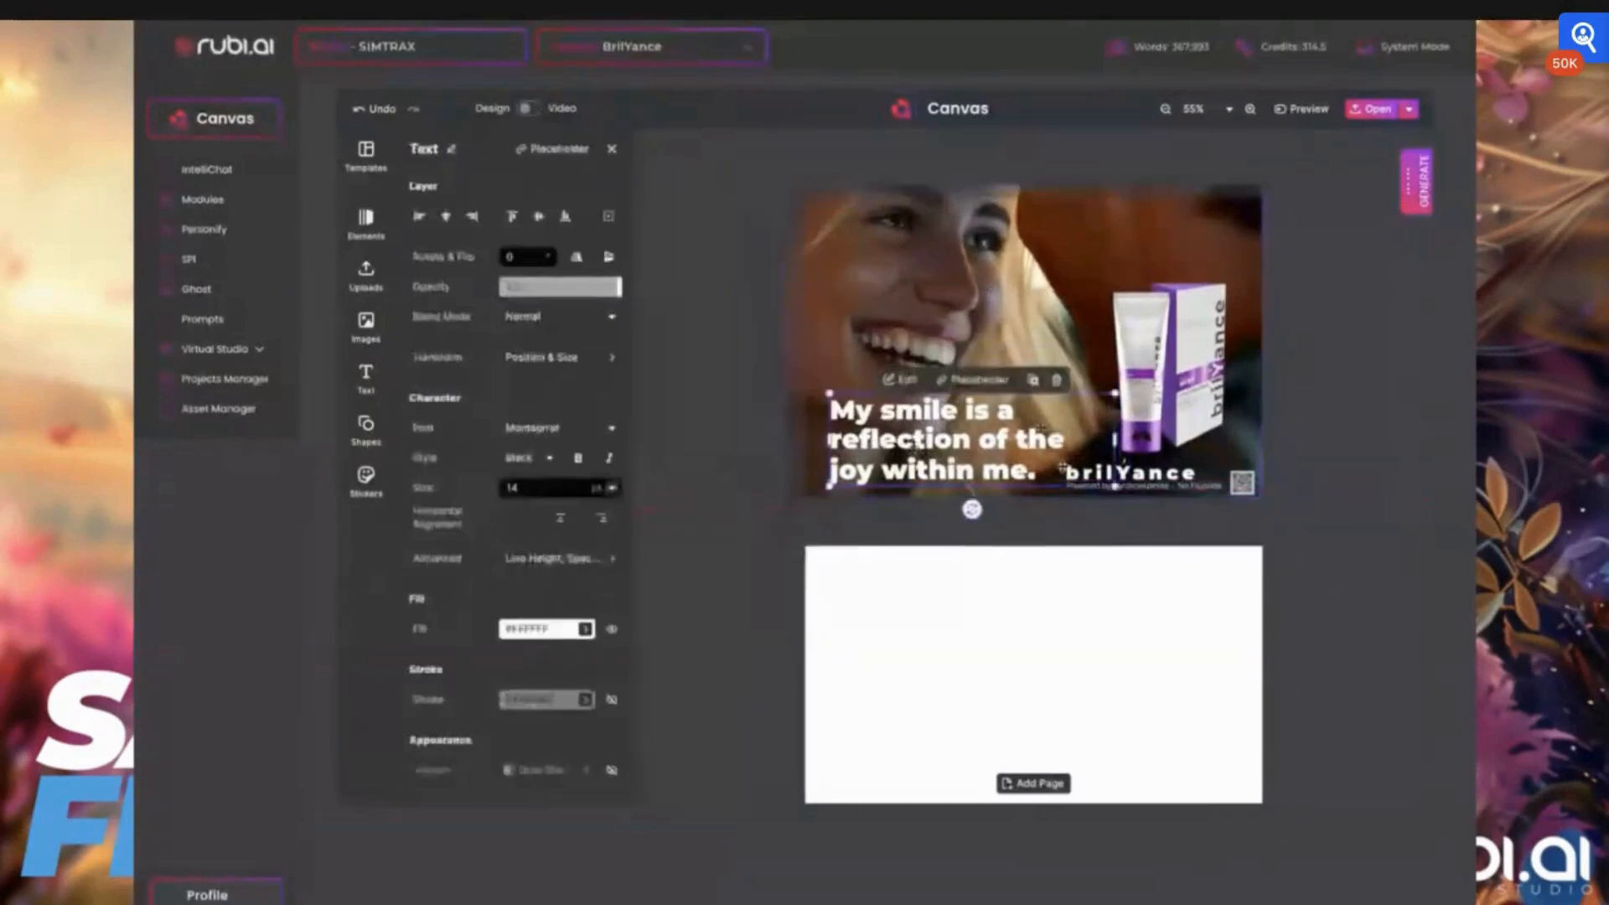
pyautogui.scroll(-3, 1063, 467)
pyautogui.scroll(2, 1092, 600)
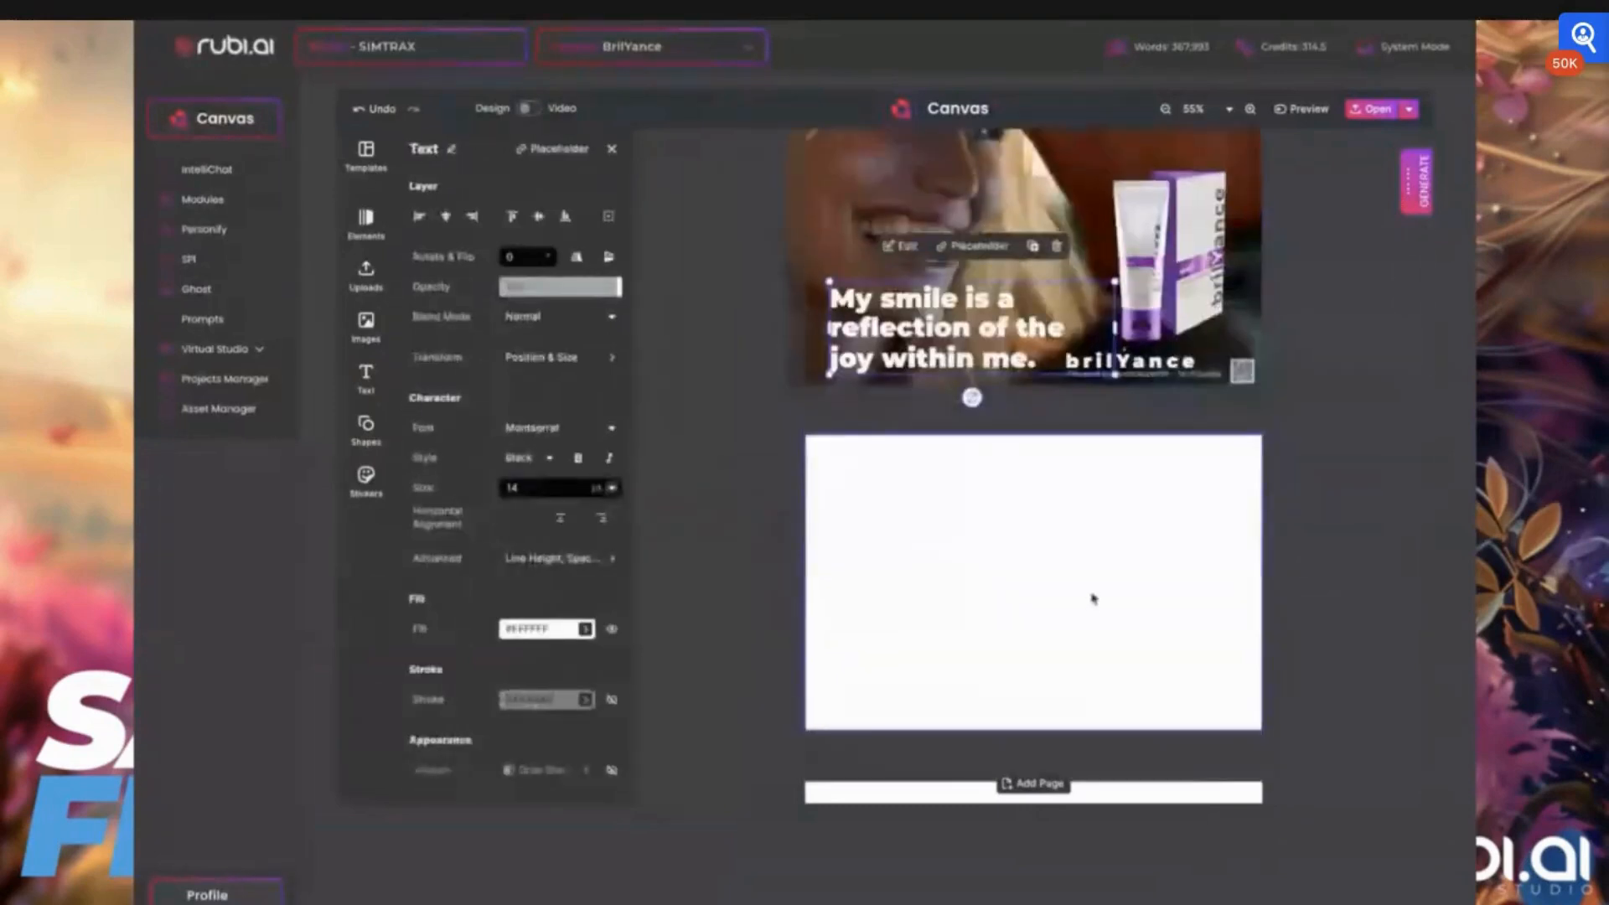
pyautogui.click(979, 576)
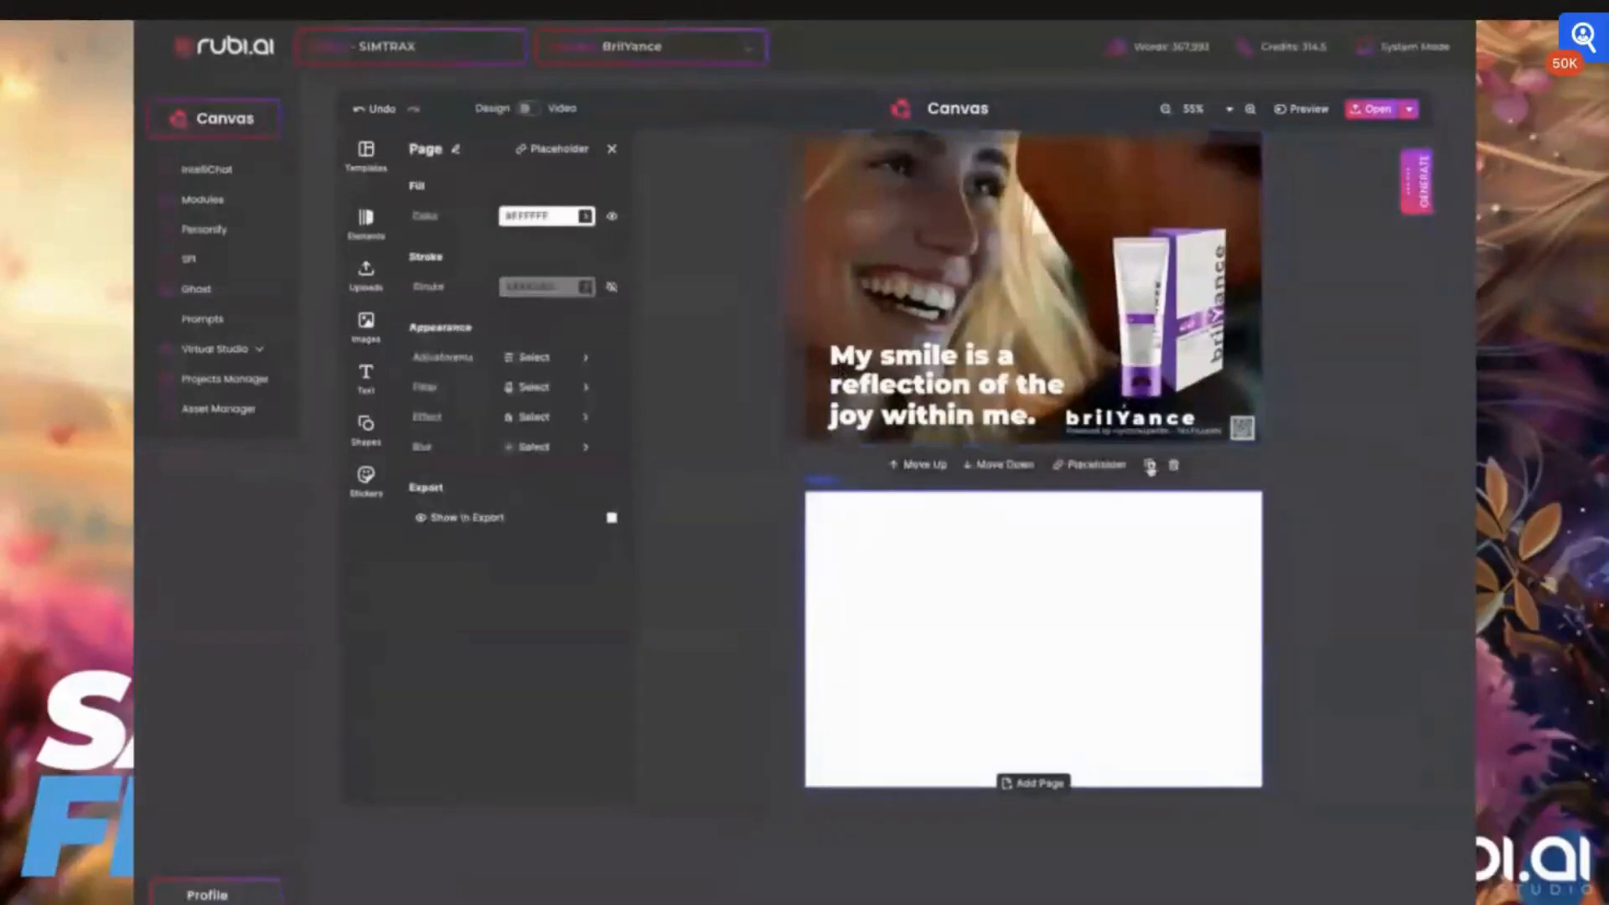
pyautogui.click(1150, 466)
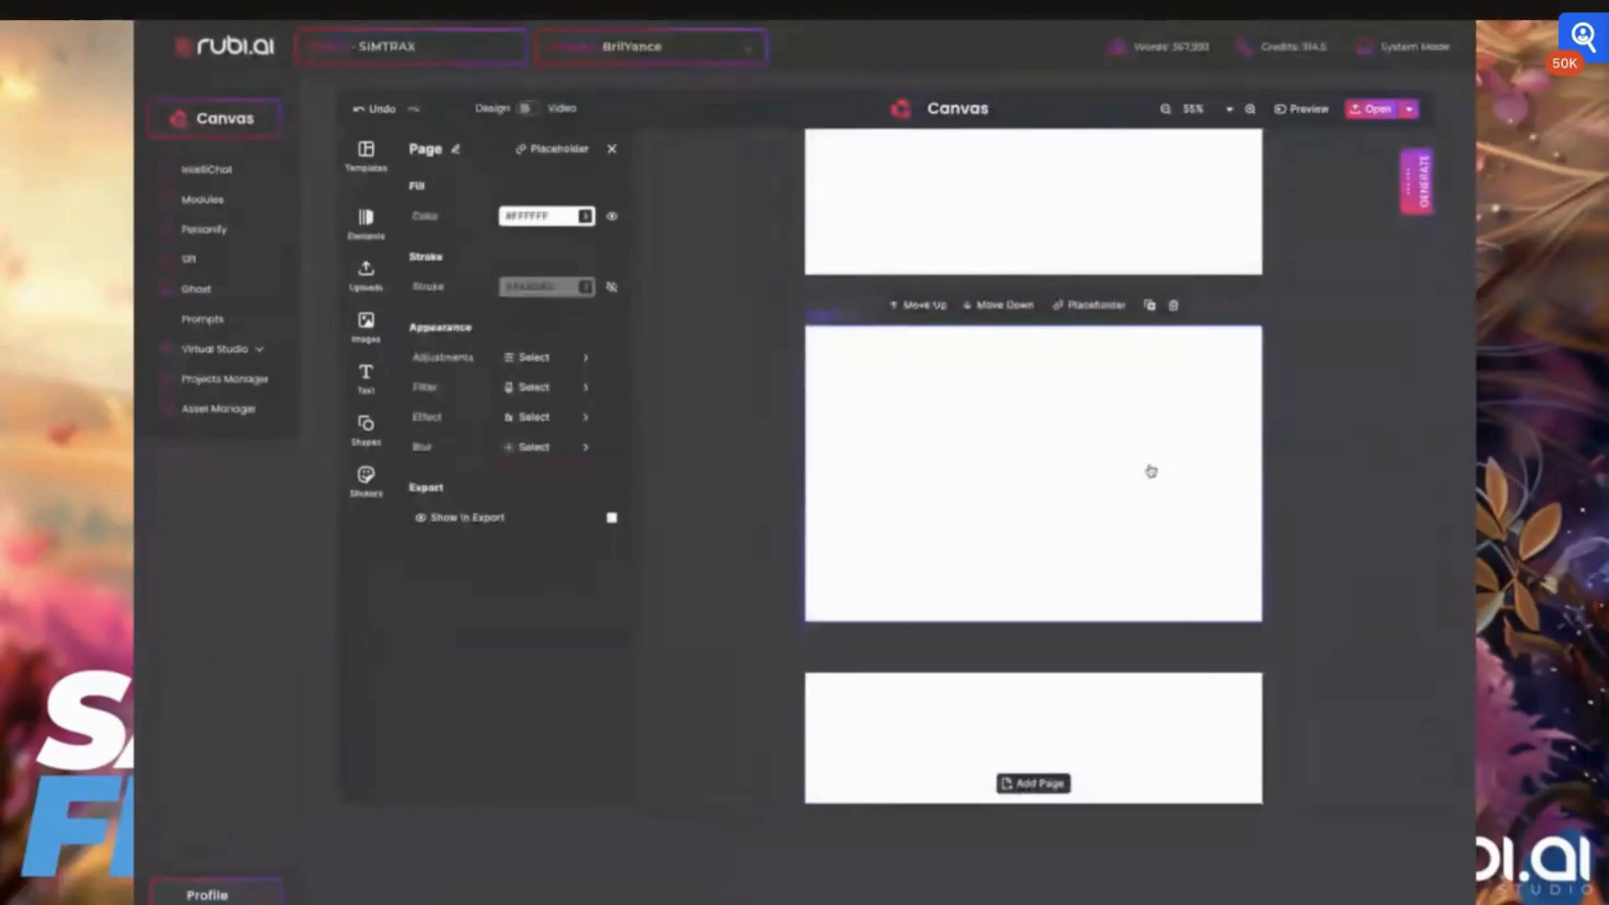
# Delete the blank pages between the first card and the "Because a smile can change YOUR world." card
pyautogui.scroll(5, 1150, 471)
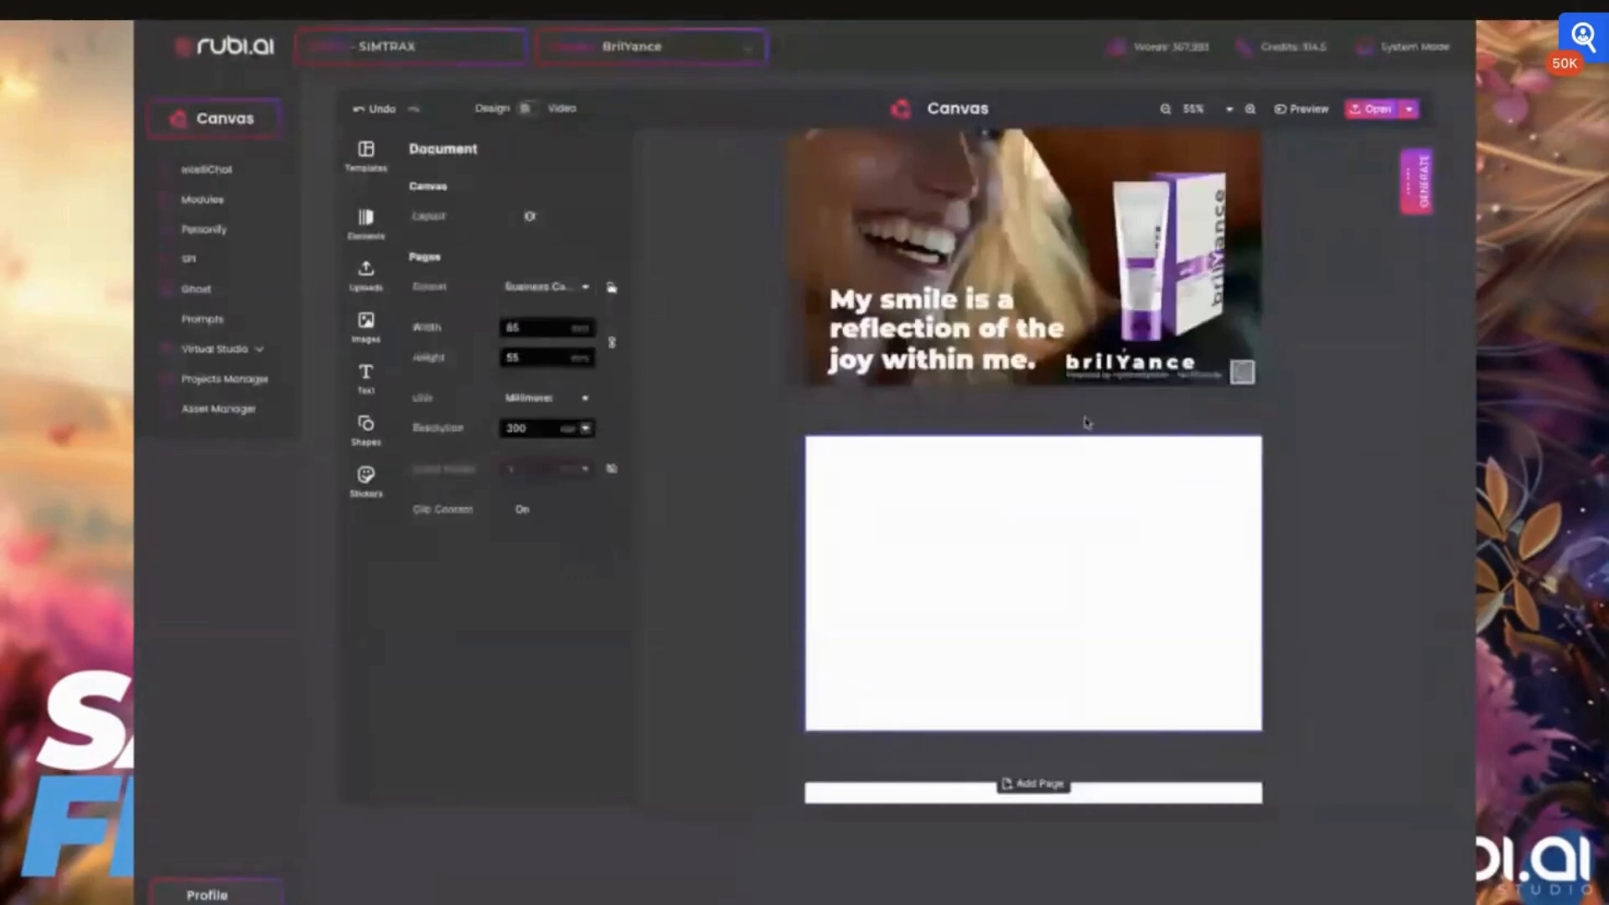
pyautogui.click(1175, 467)
pyautogui.click(1176, 467)
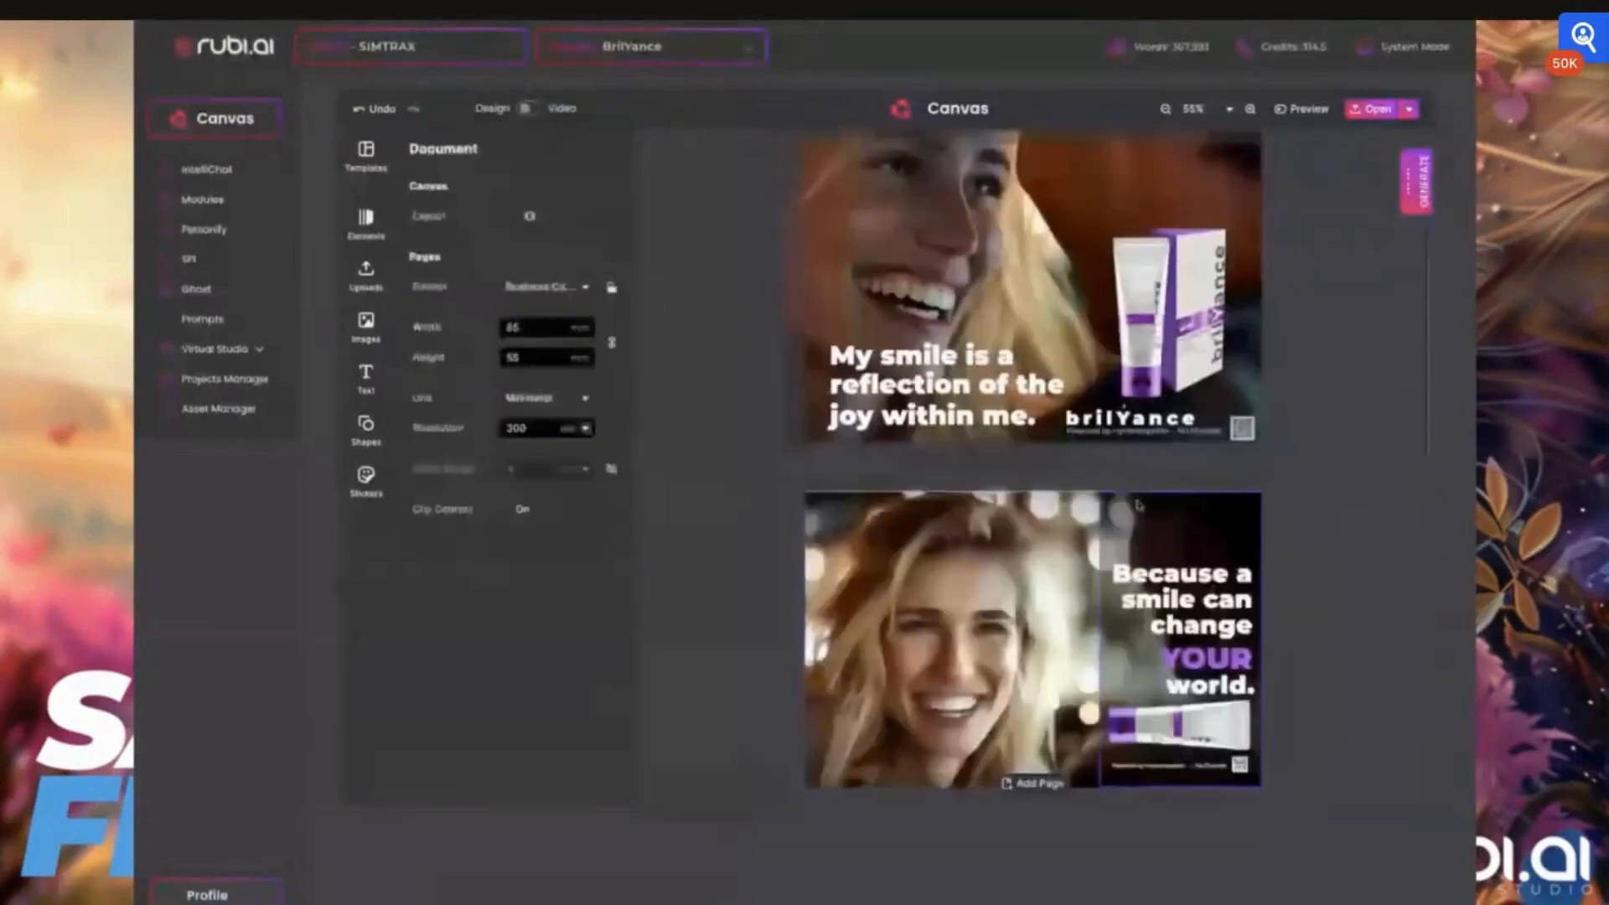
# Review the slogans, photos and product layouts of the other card designs below the first card
pyautogui.scroll(-1, 1135, 509)
pyautogui.scroll(-1, 1148, 509)
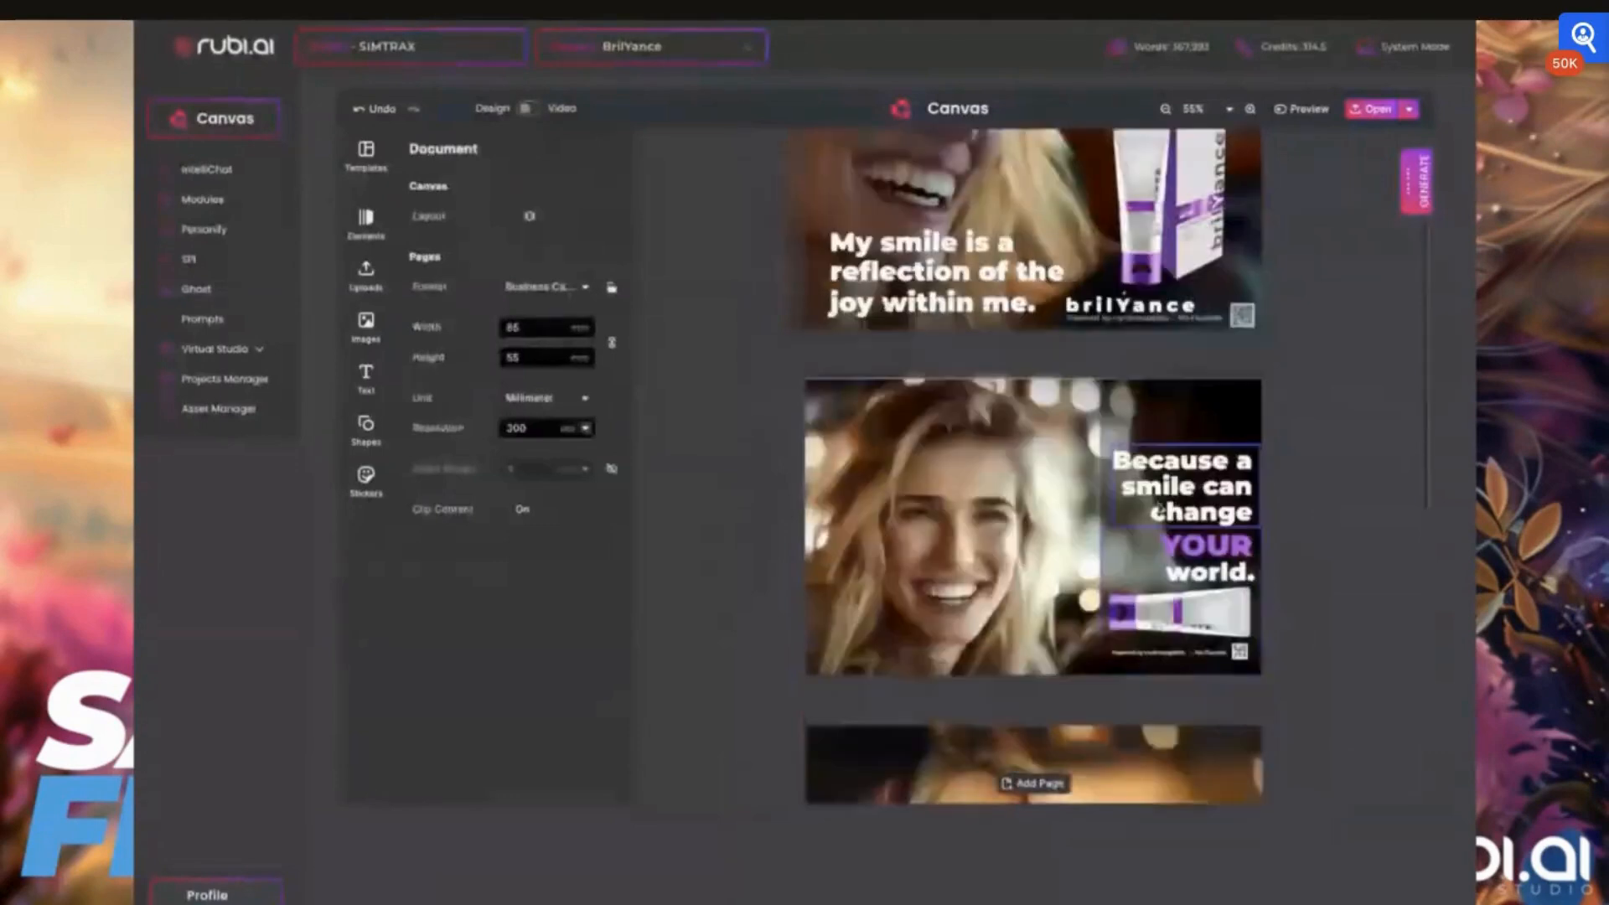
pyautogui.scroll(-1, 1178, 600)
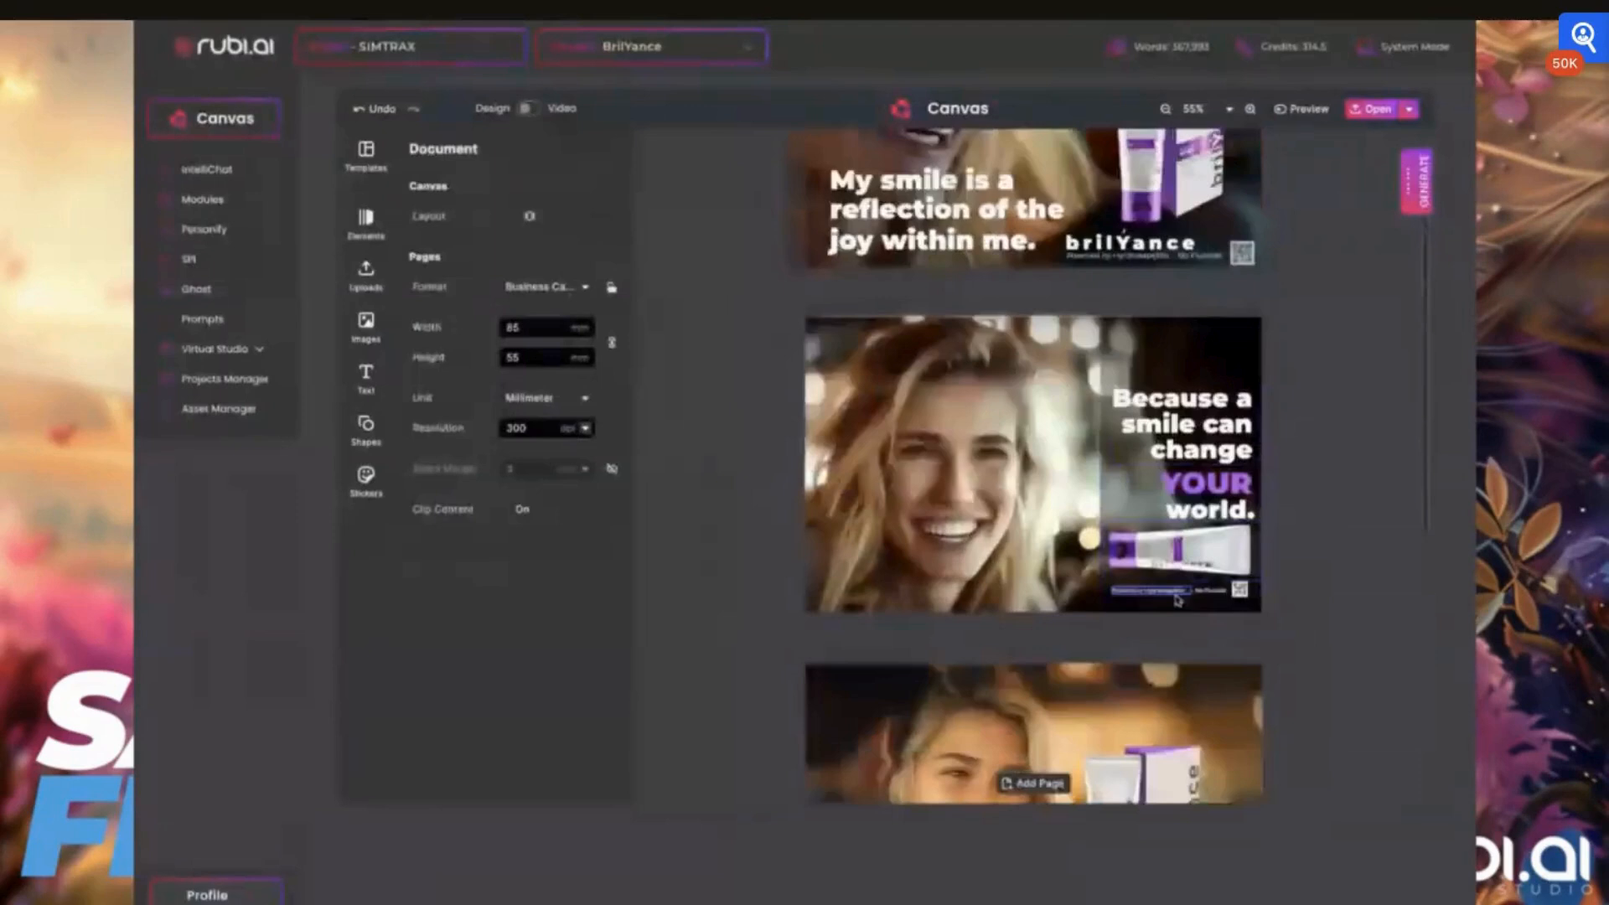
pyautogui.scroll(-4, 1178, 600)
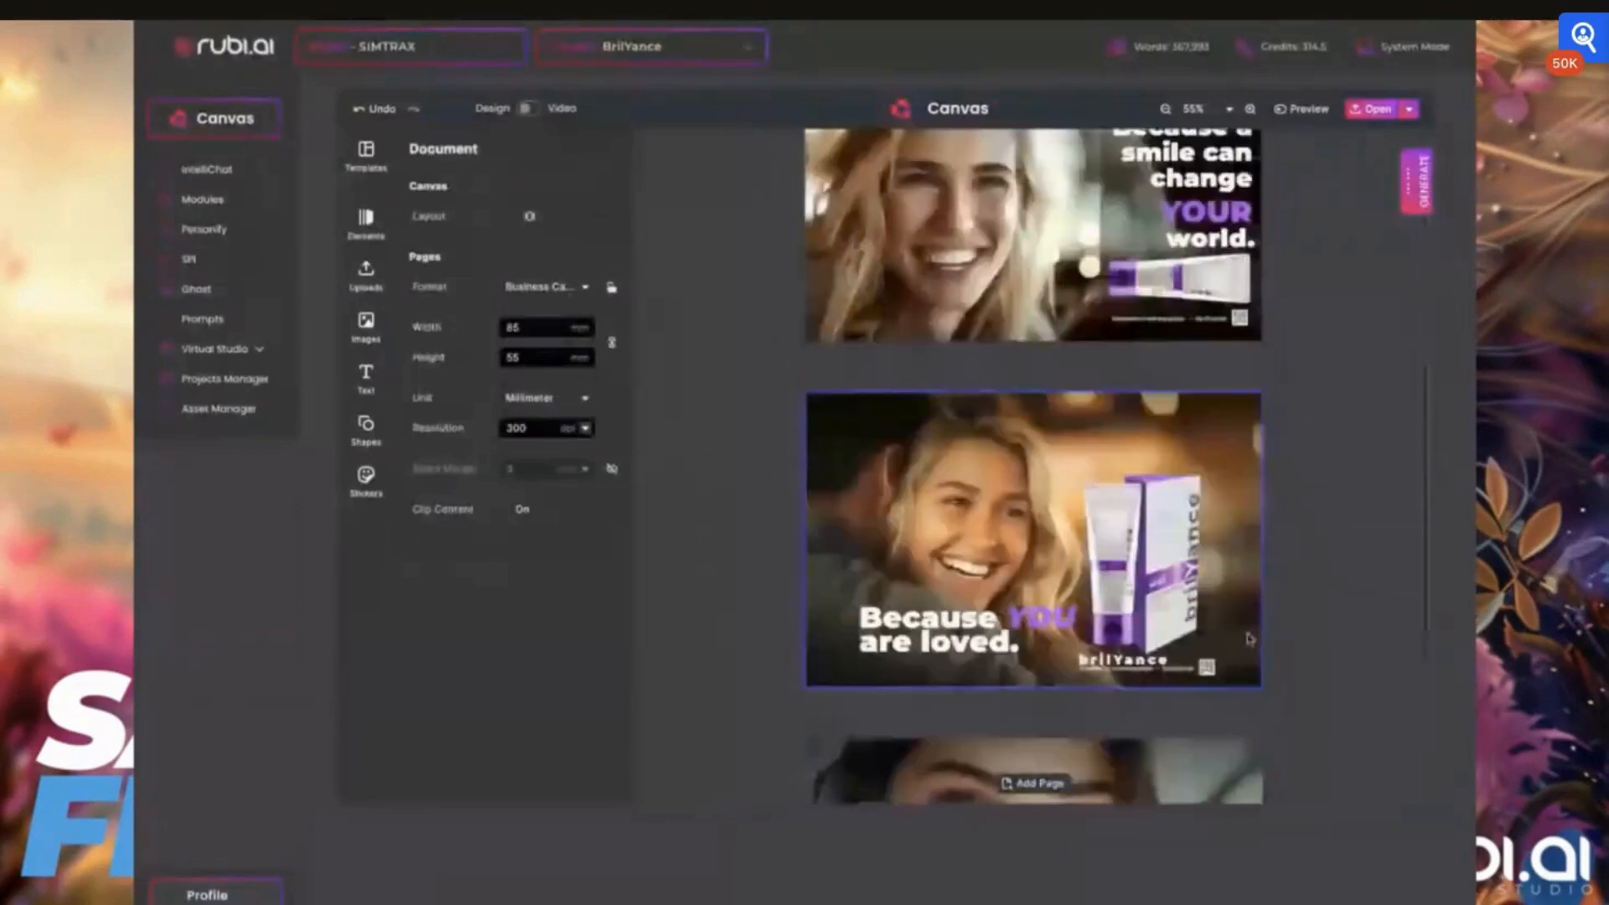
pyautogui.scroll(-3, 1249, 639)
pyautogui.scroll(-1, 1201, 567)
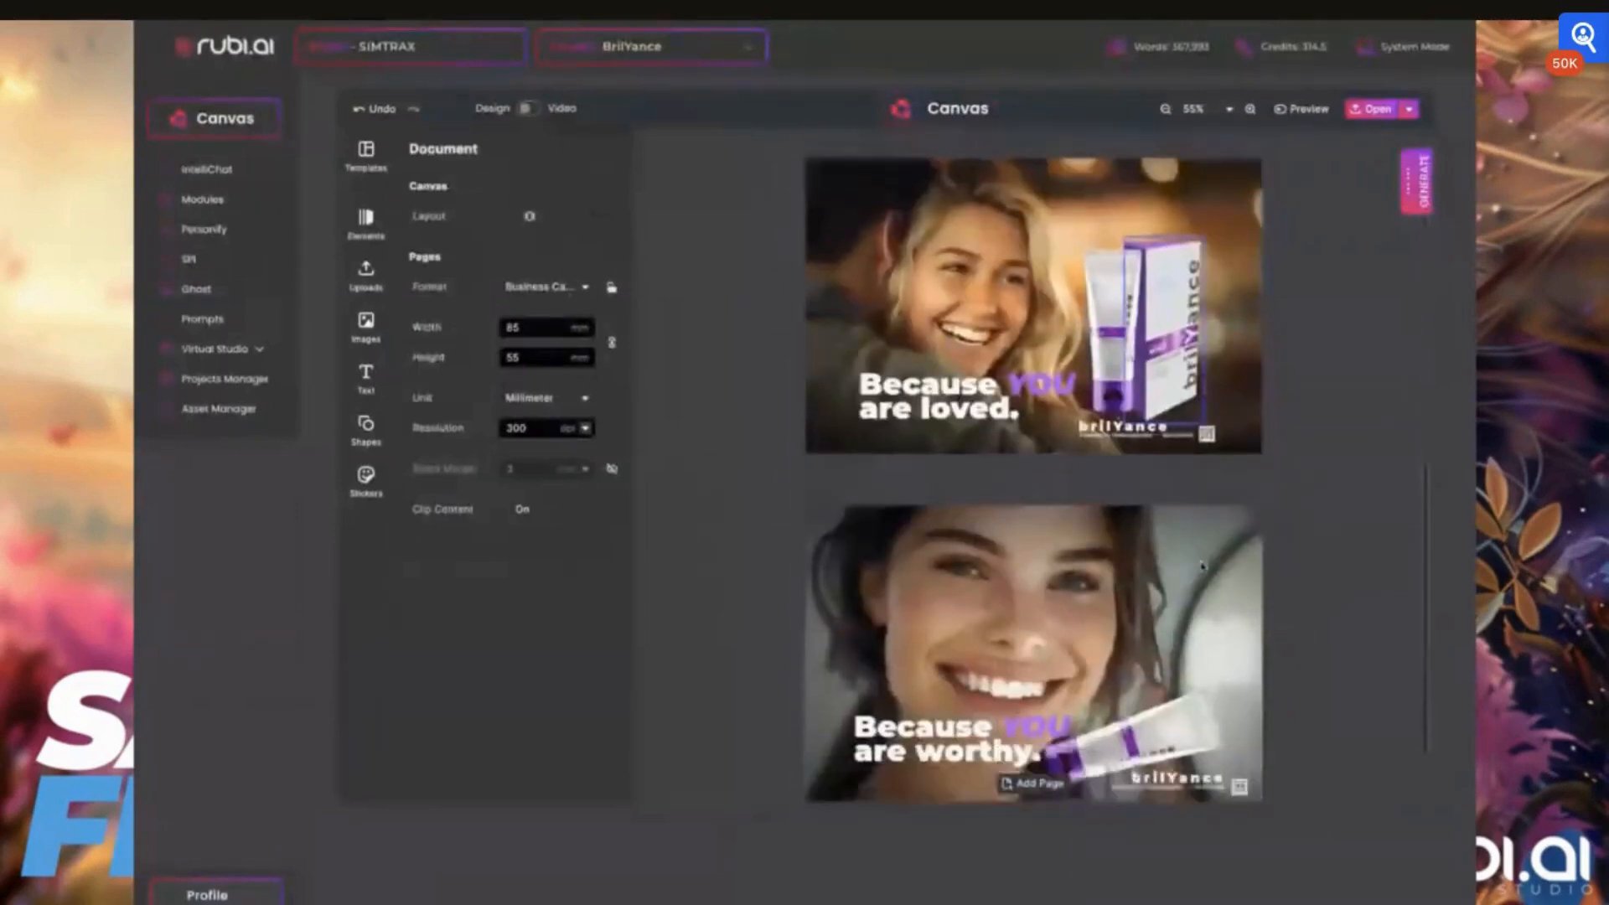
pyautogui.scroll(2, 1034, 466)
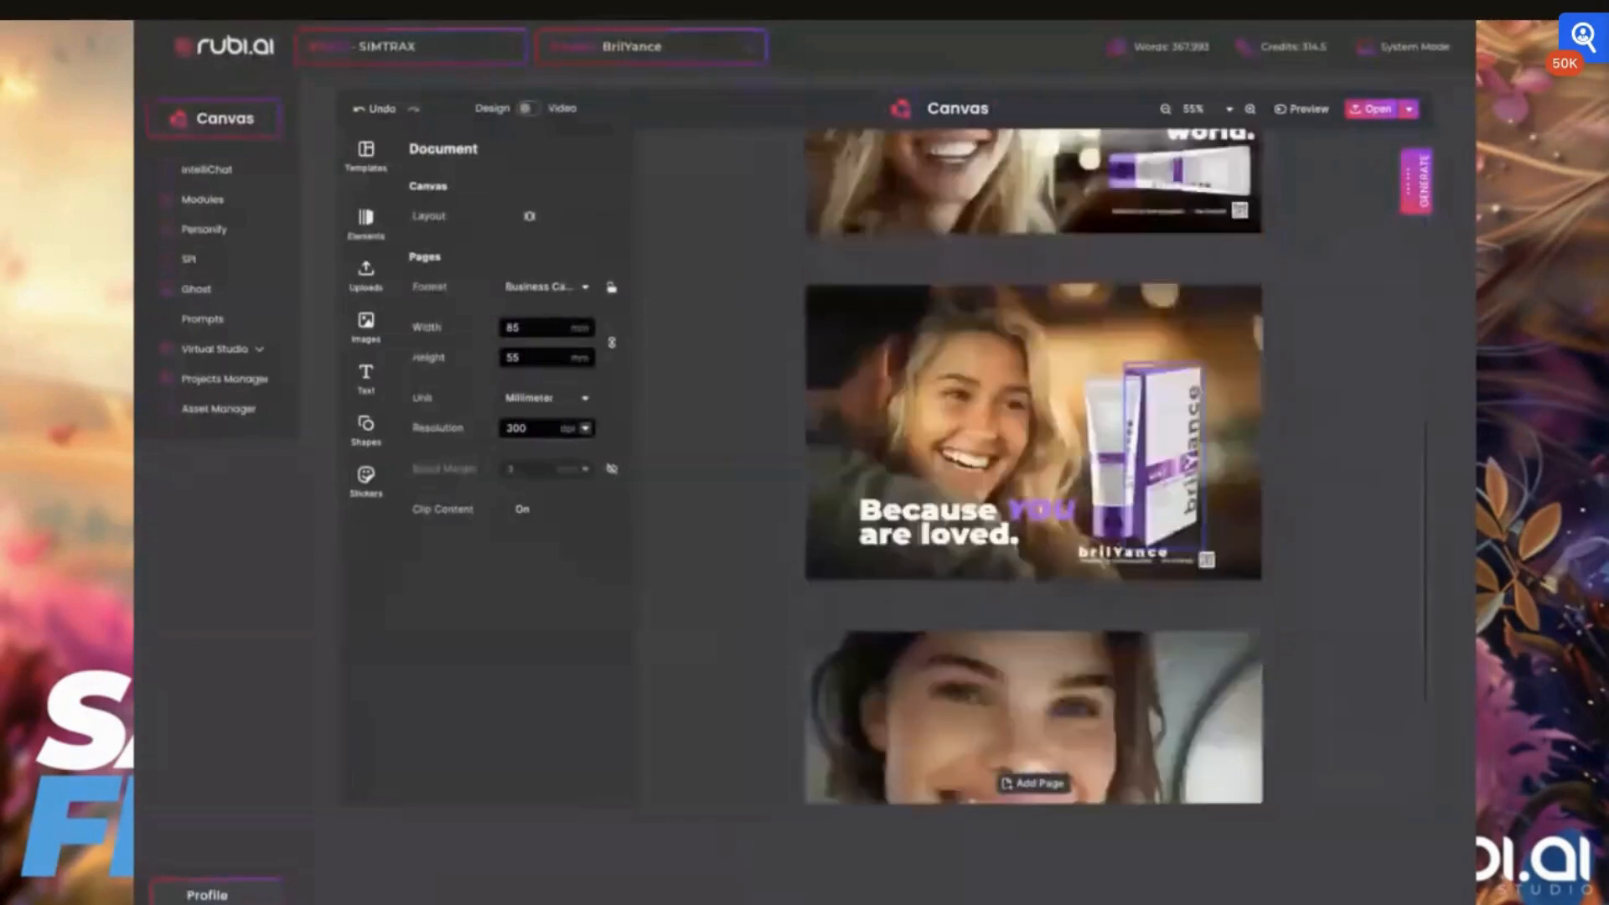
pyautogui.scroll(6, 1164, 554)
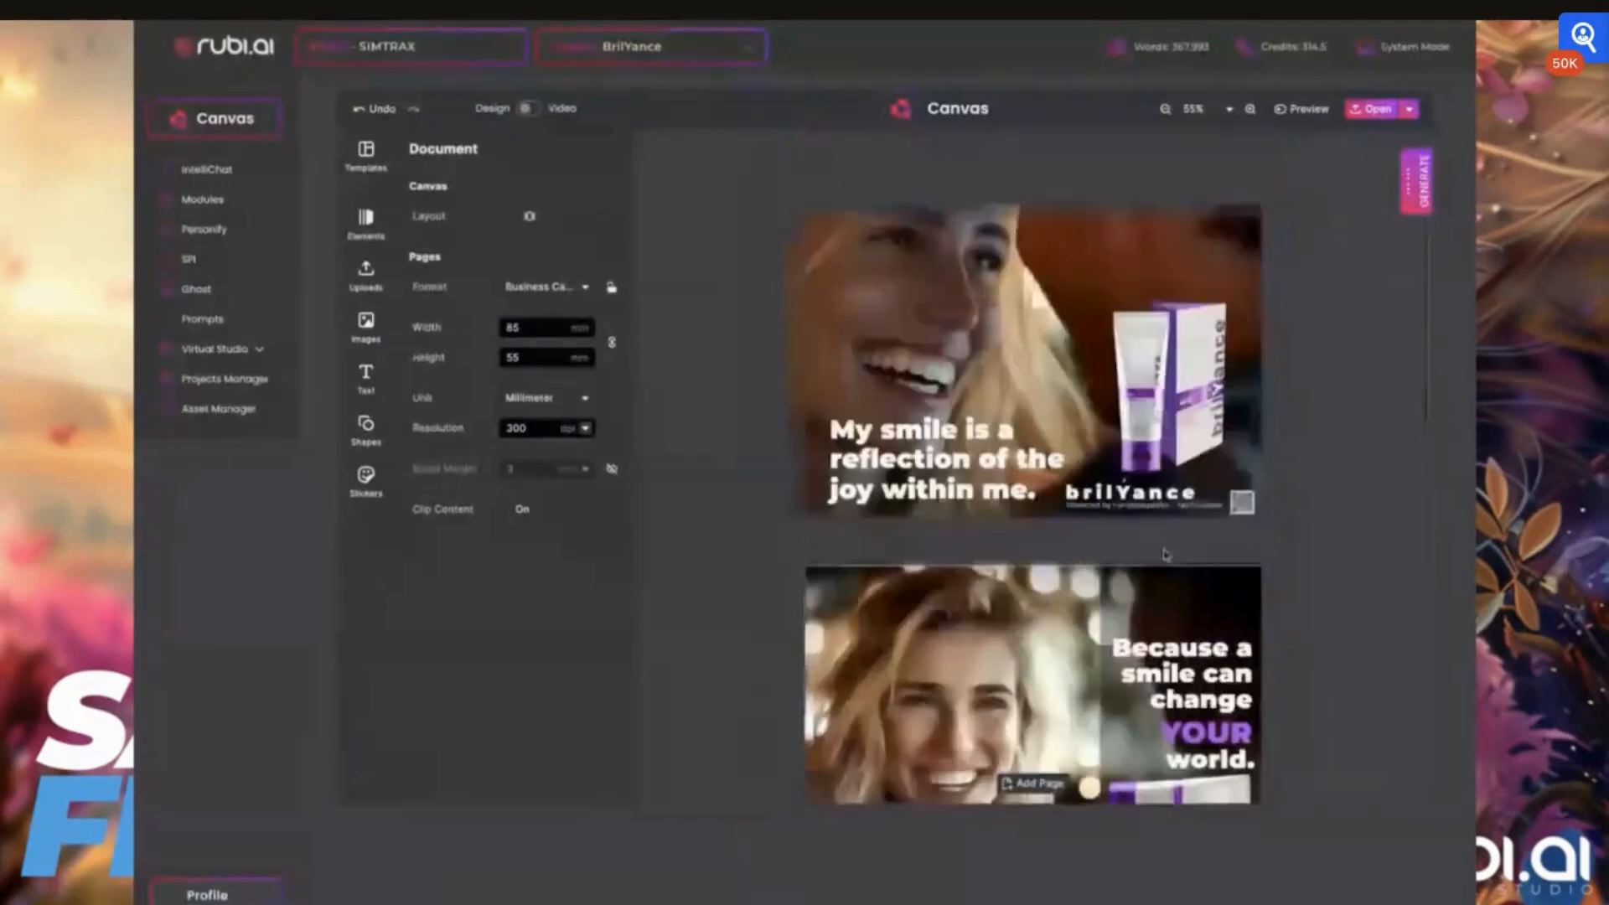
# Resize the first card's background photo from its left and upper edges to fit the card's borders
pyautogui.click(950, 313)
pyautogui.moveTo(785, 360); pyautogui.dragTo(802, 358)
pyautogui.moveTo(1033, 207); pyautogui.dragTo(1033, 215)
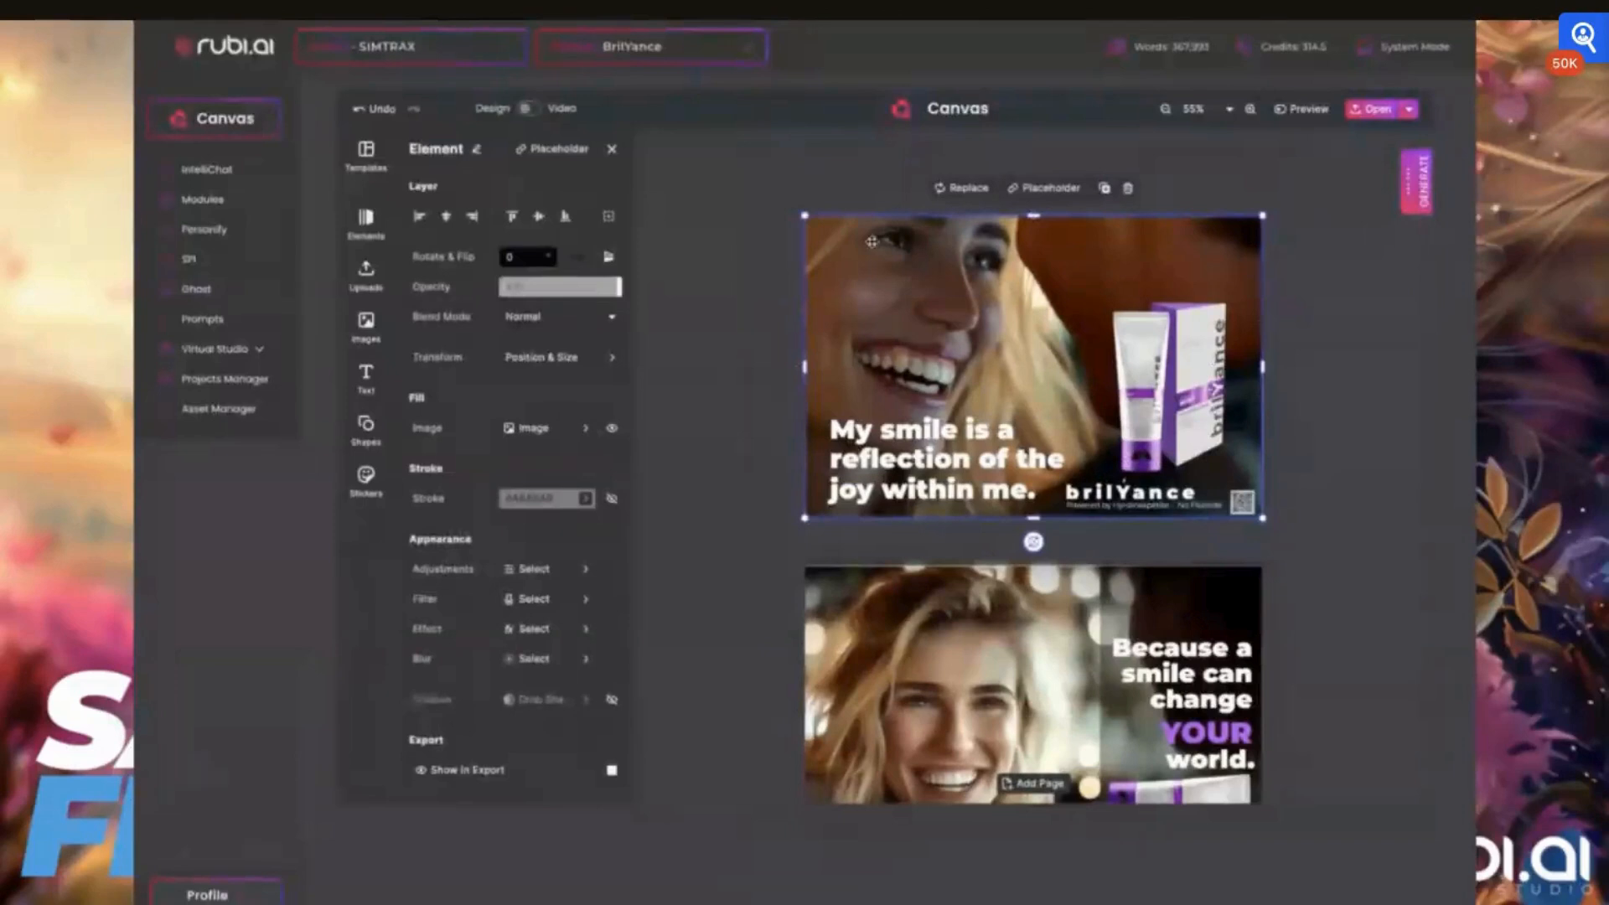
# View the background photo's image adjustments and duplicate the photo on the first card
pyautogui.click(533, 571)
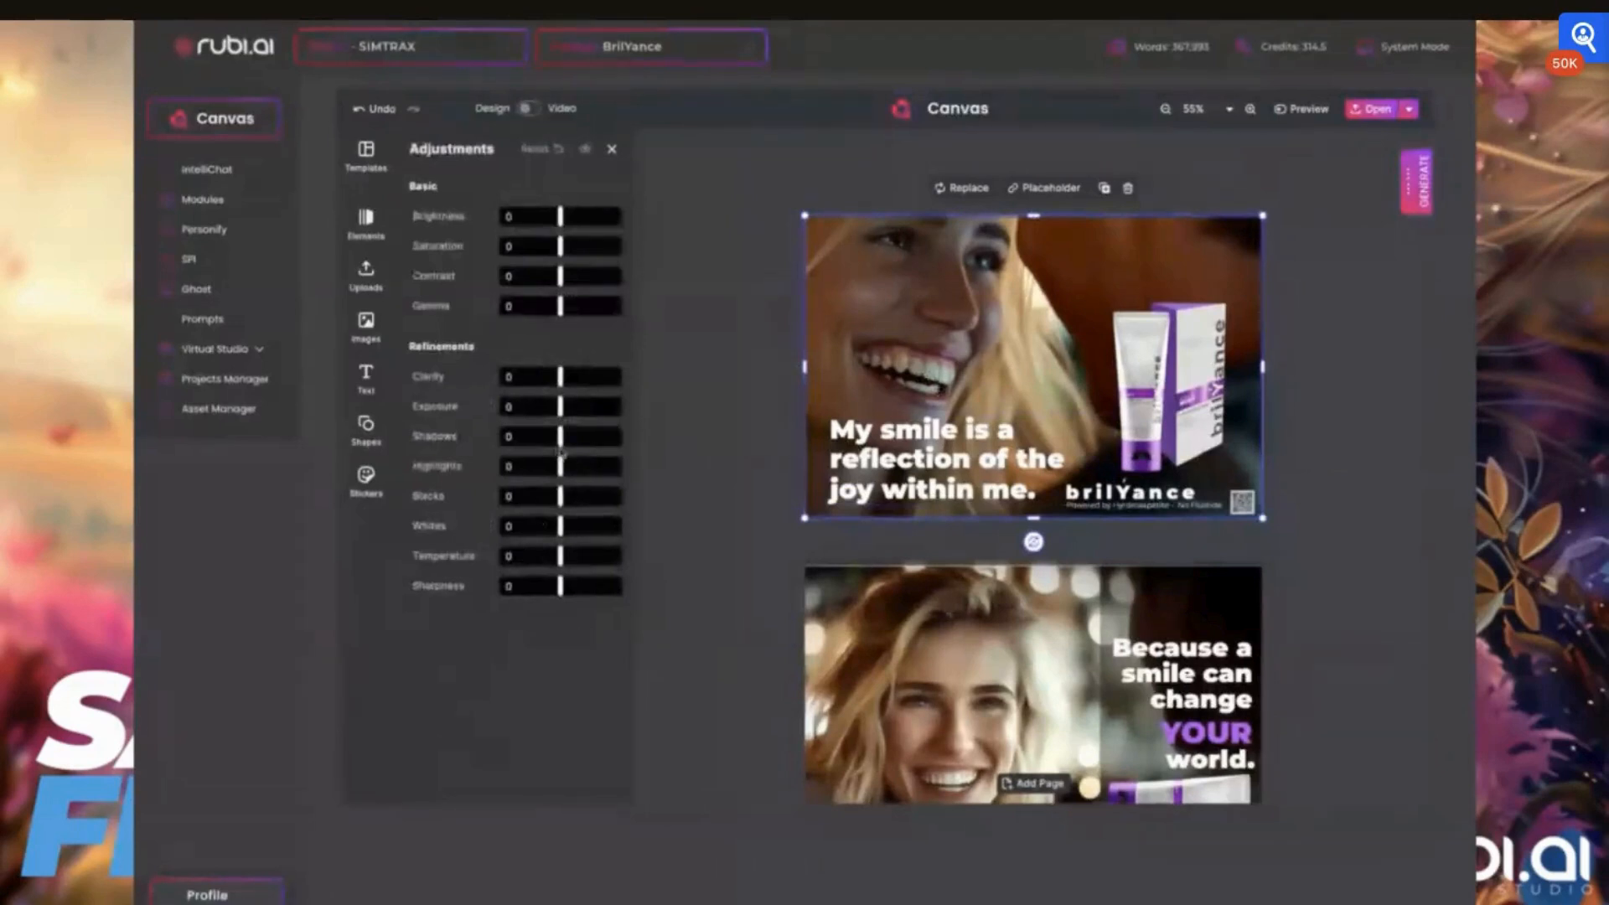
pyautogui.click(775, 344)
pyautogui.click(999, 278)
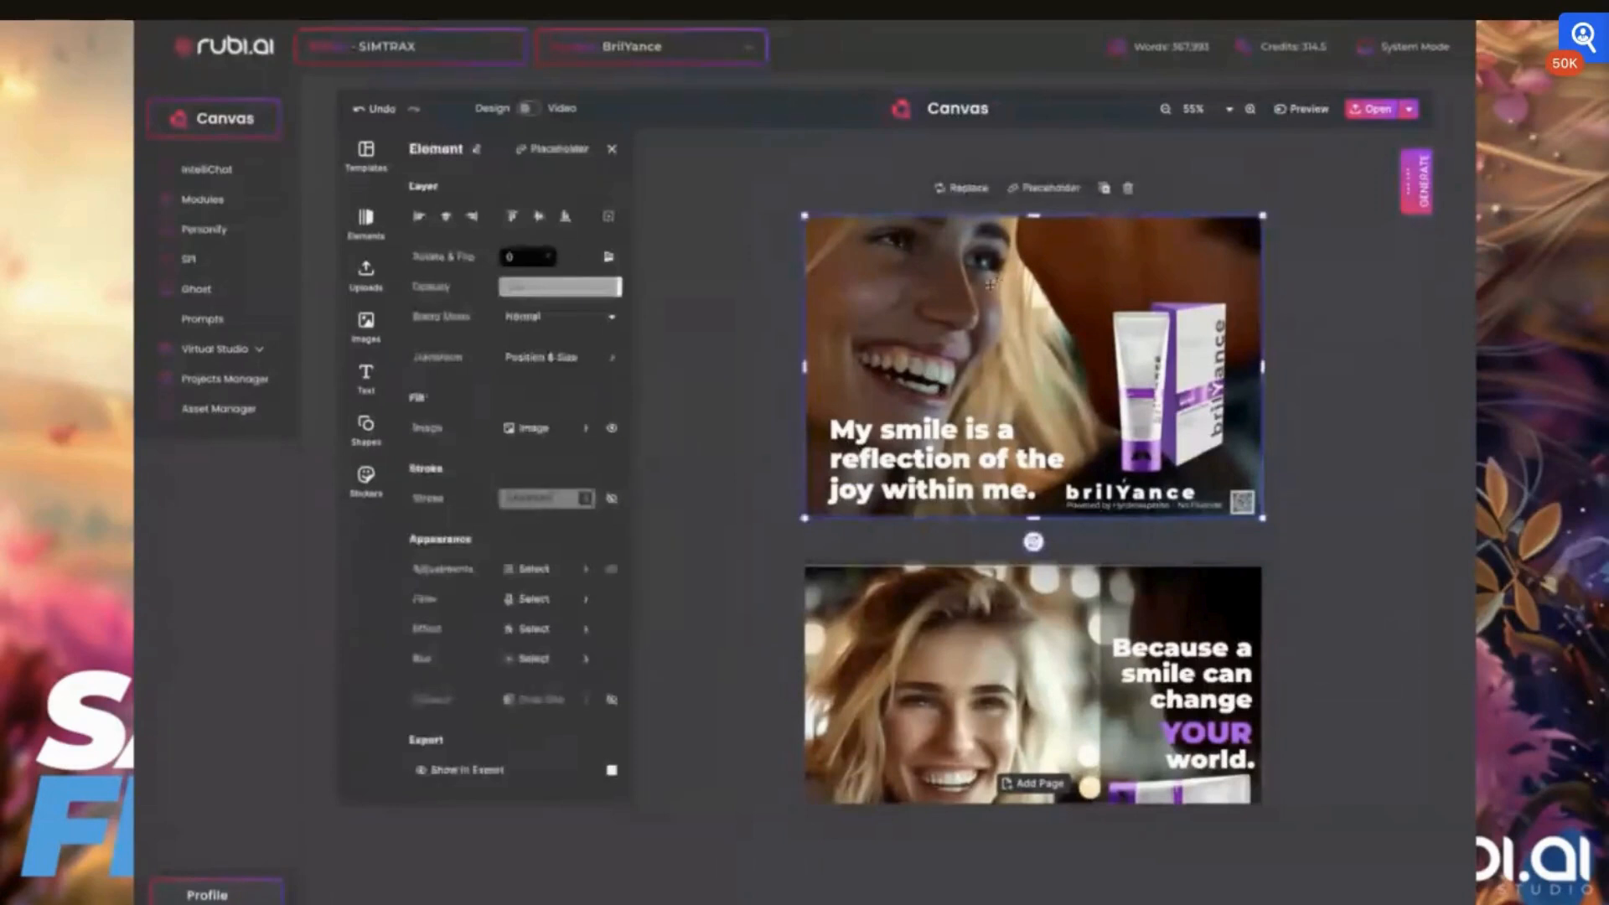
pyautogui.click(1106, 192)
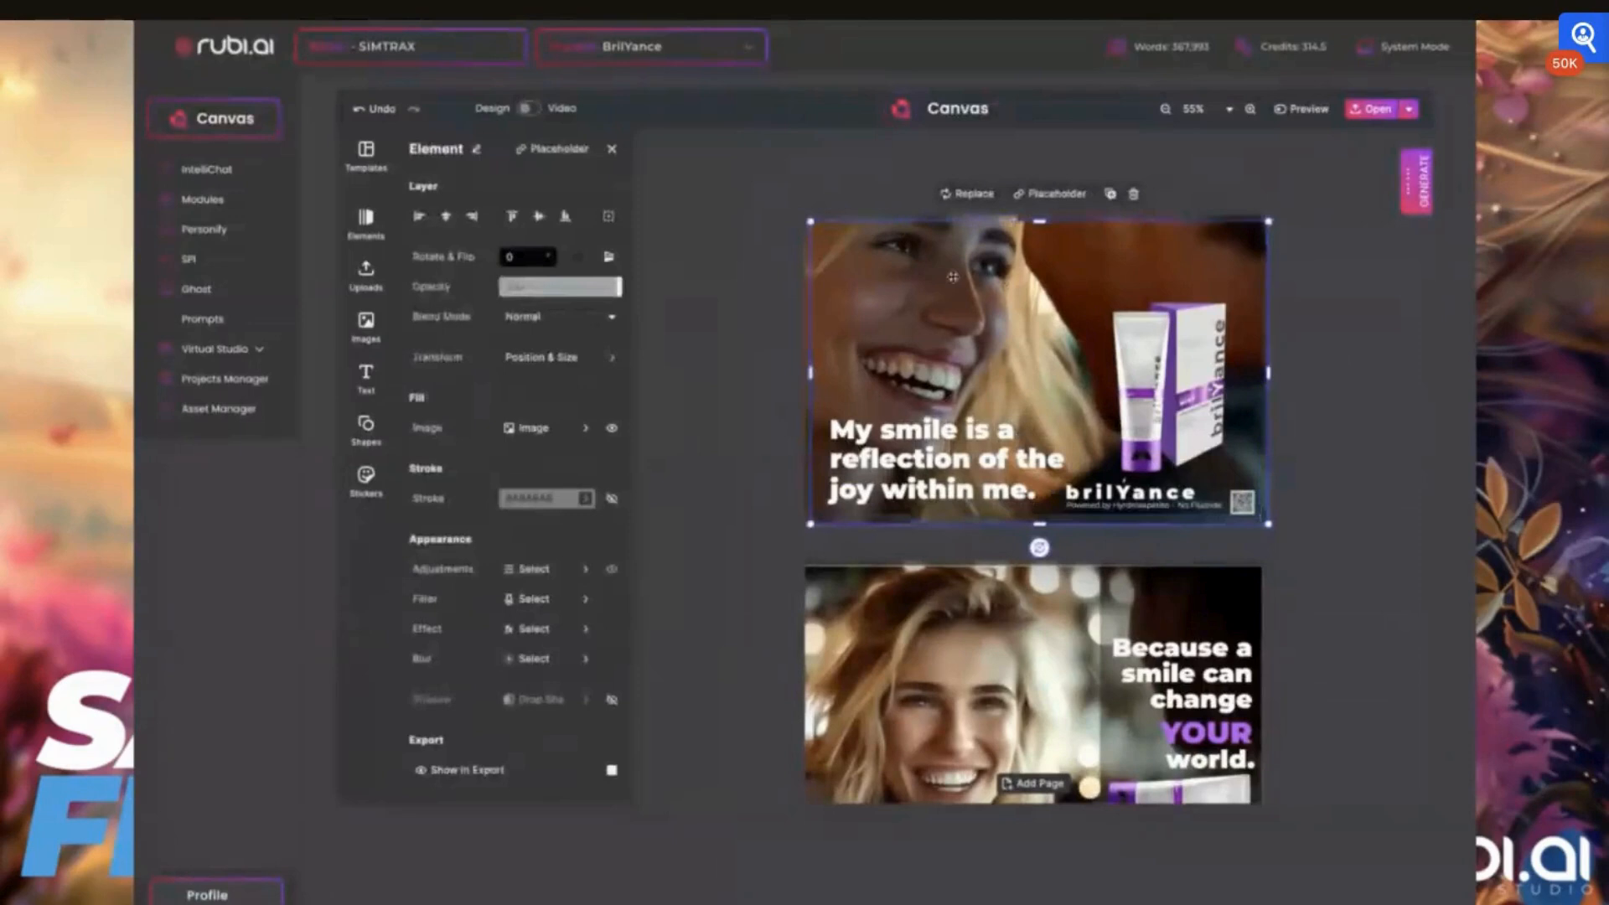
# Align the duplicated photo exactly over the original background photo on the first card, undoing the misplaced move
pyautogui.moveTo(945, 280); pyautogui.dragTo(920, 303)
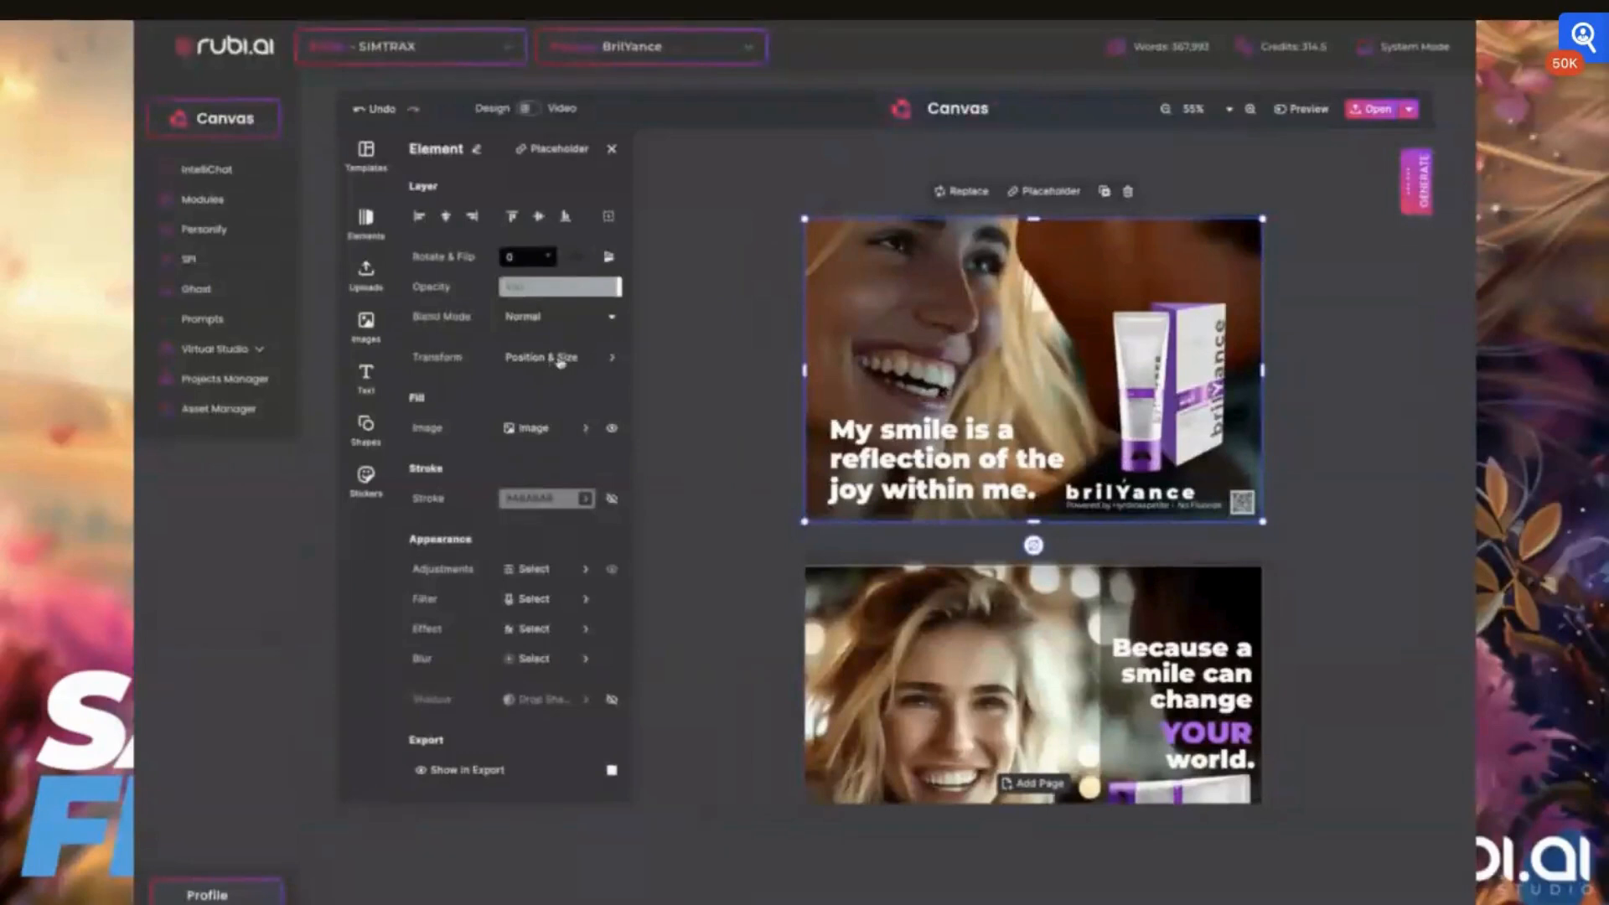
pyautogui.moveTo(804, 219); pyautogui.dragTo(801, 220)
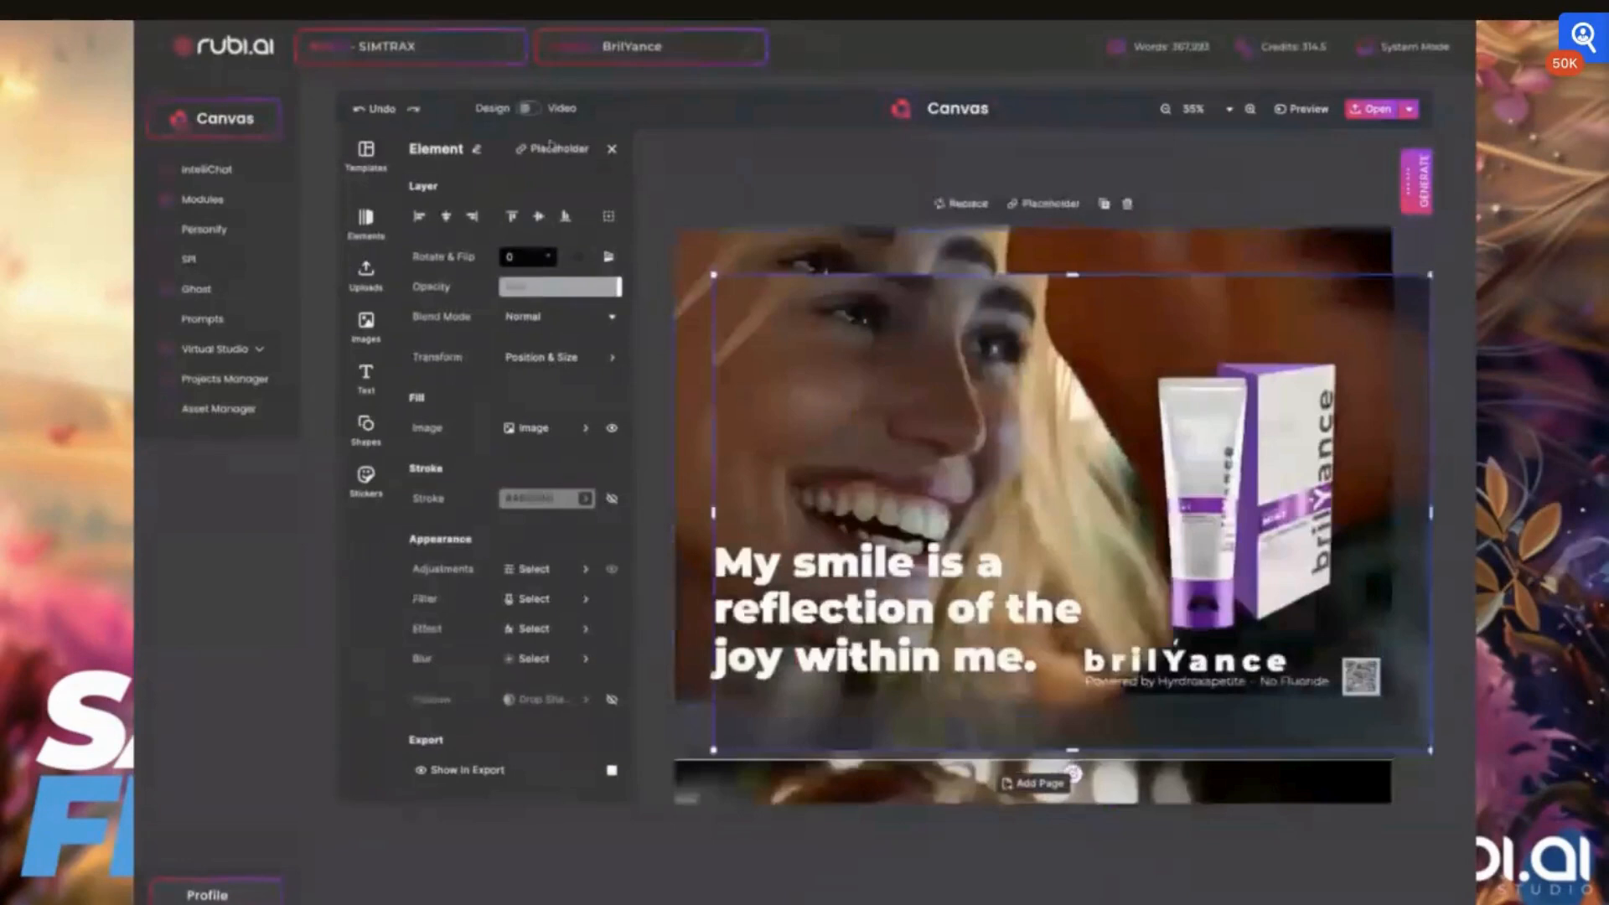
pyautogui.hotkey('ctrl', 'z')
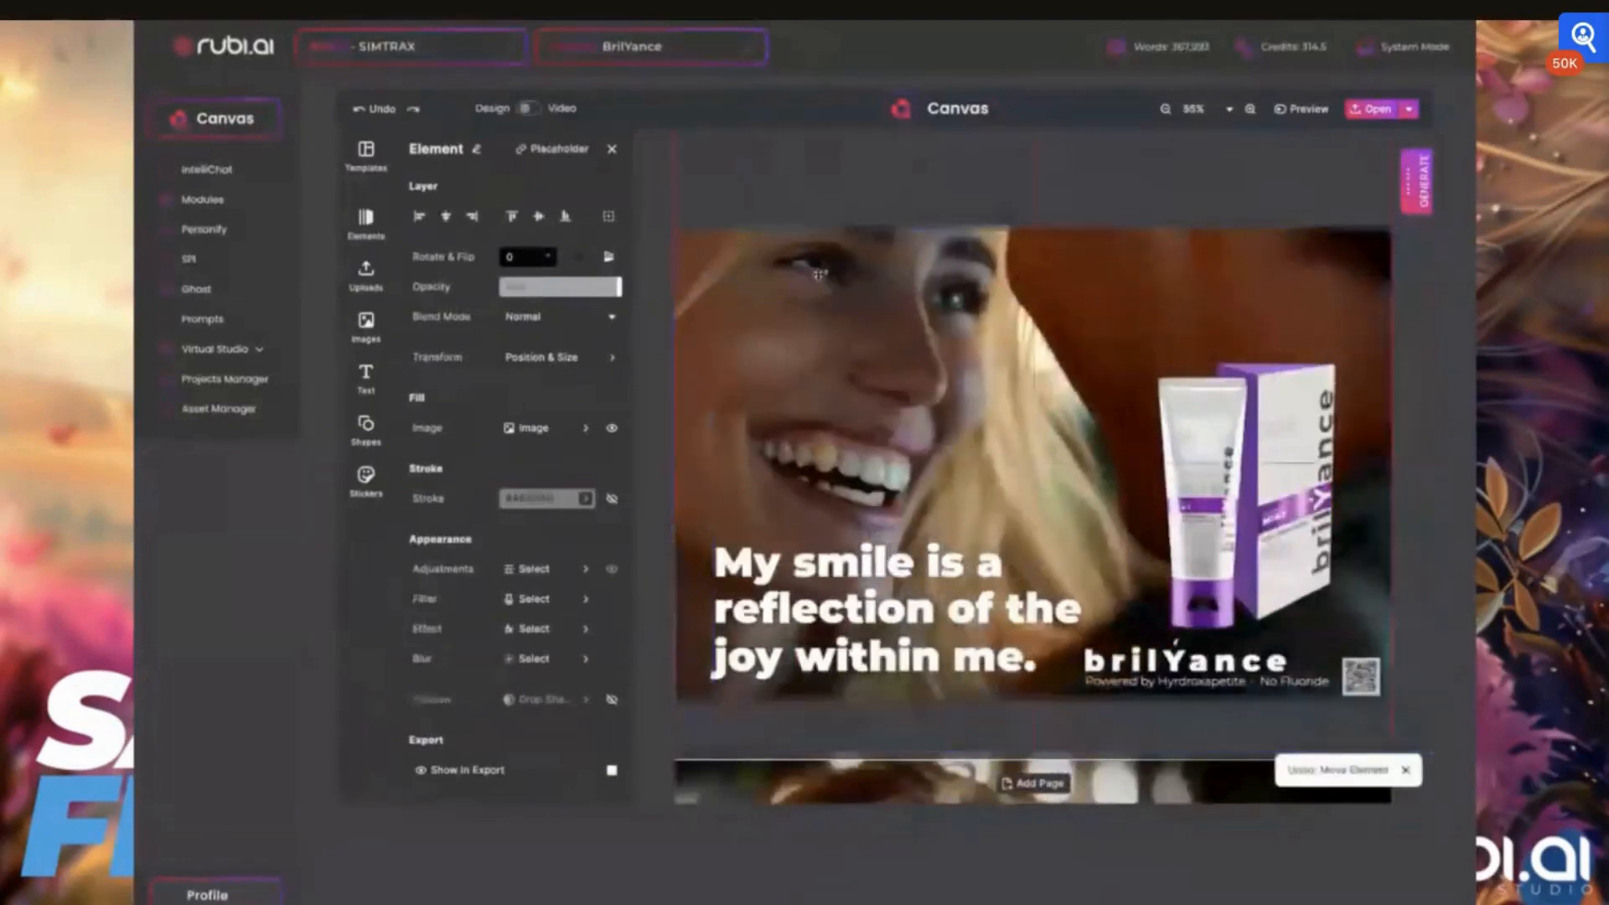
pyautogui.moveTo(819, 274); pyautogui.dragTo(860, 316)
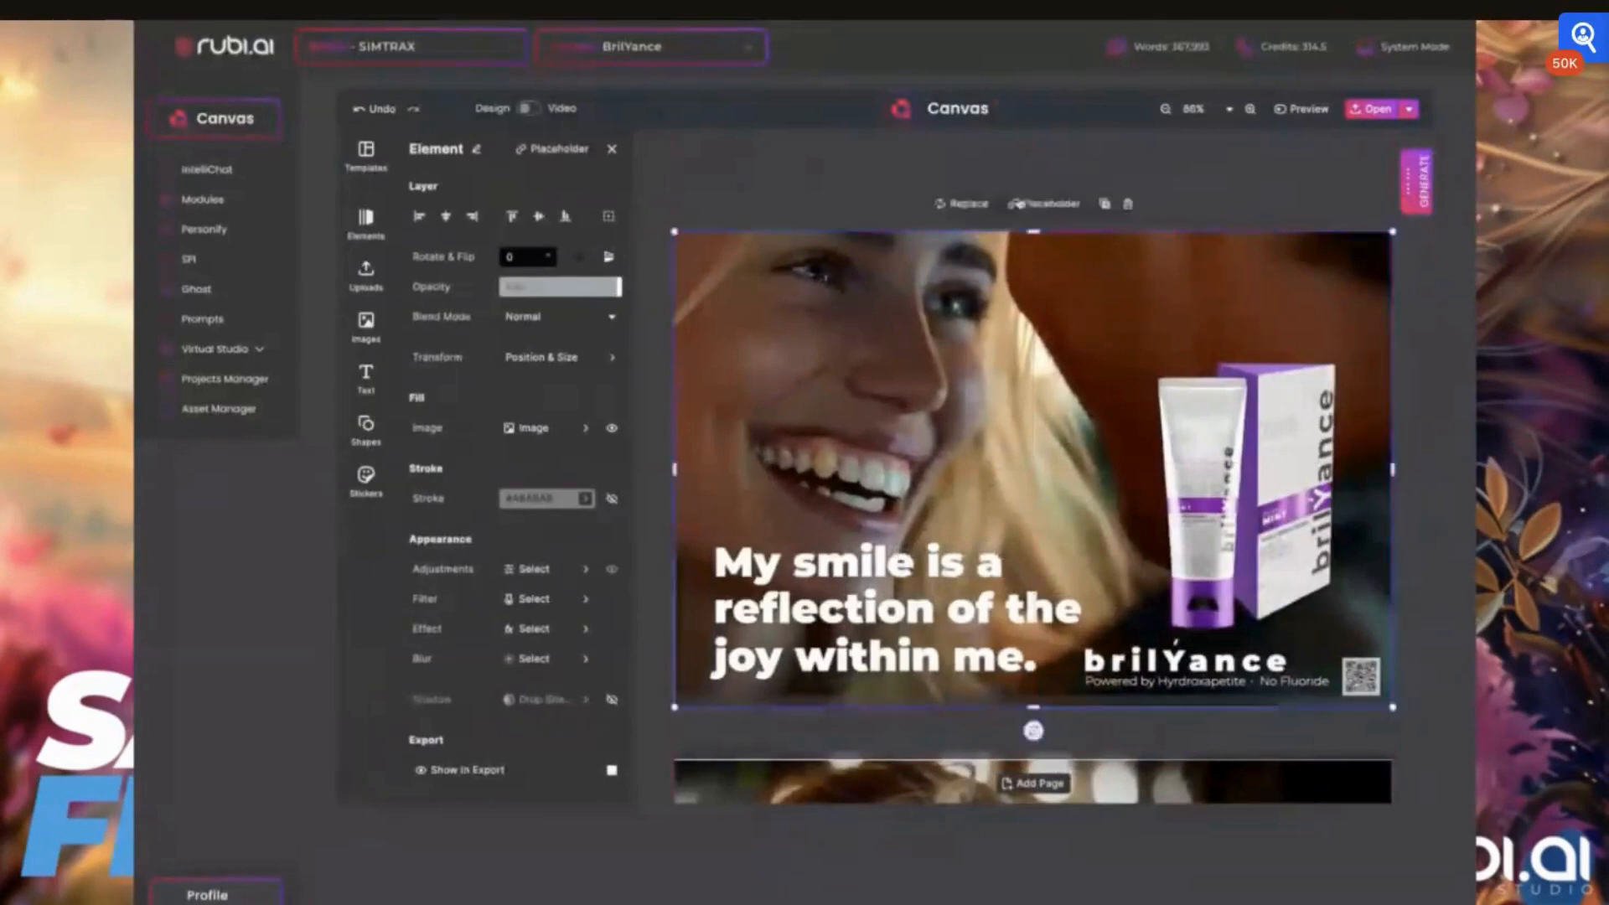
pyautogui.moveTo(820, 341); pyautogui.dragTo(825, 343)
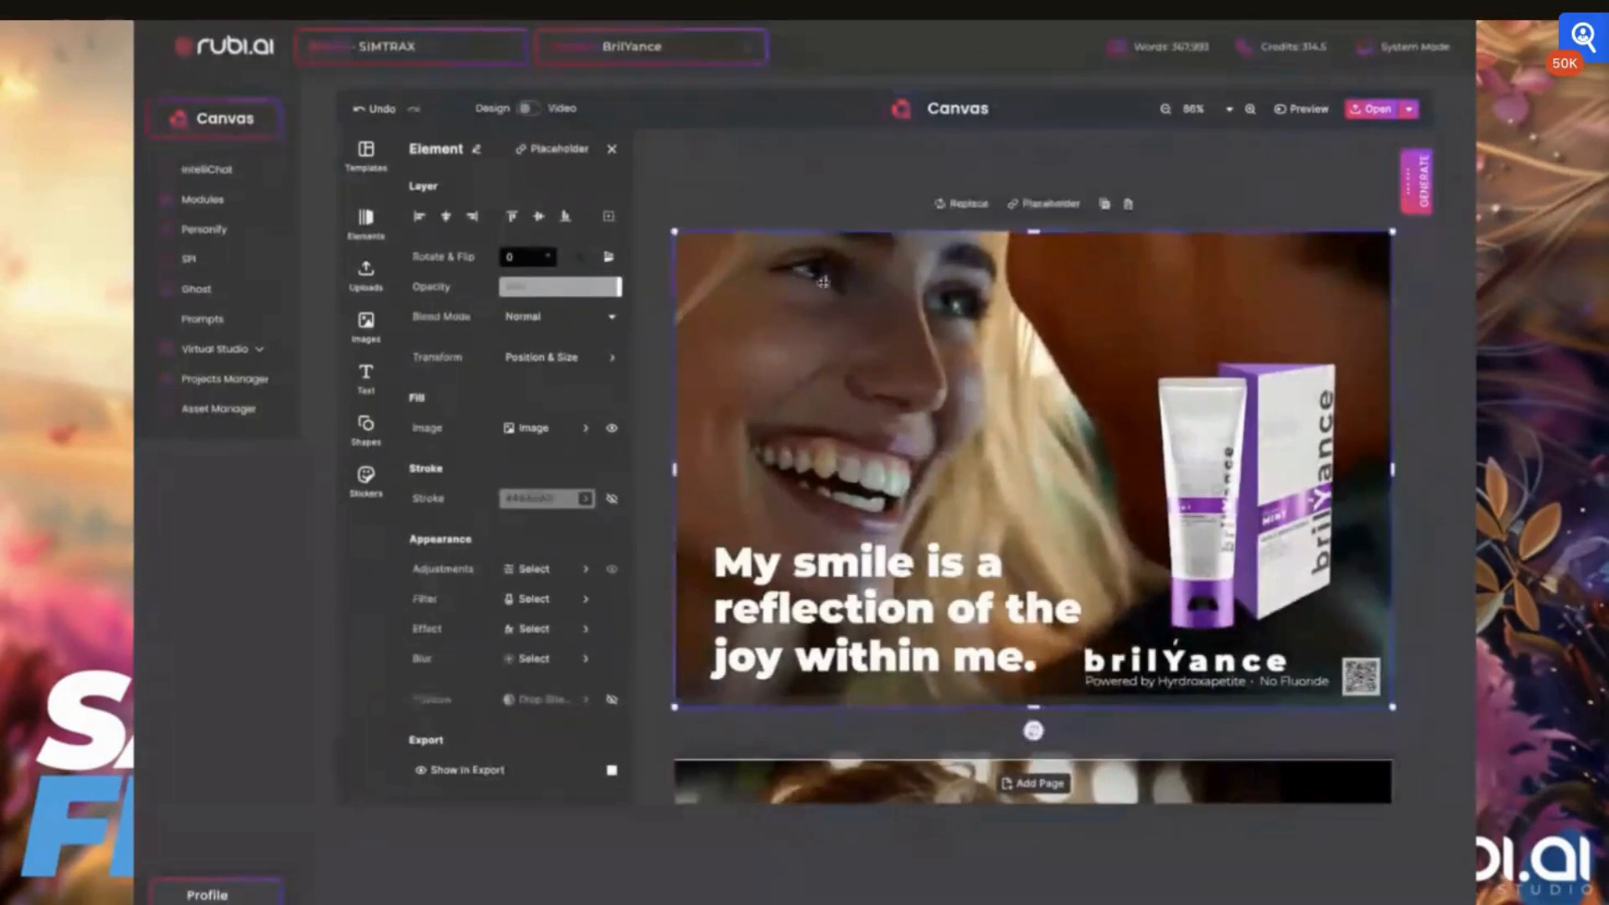
# Crop the duplicated photo in from all four sides until only the woman's teeth remain framed
pyautogui.moveTo(823, 282); pyautogui.dragTo(1030, 424)
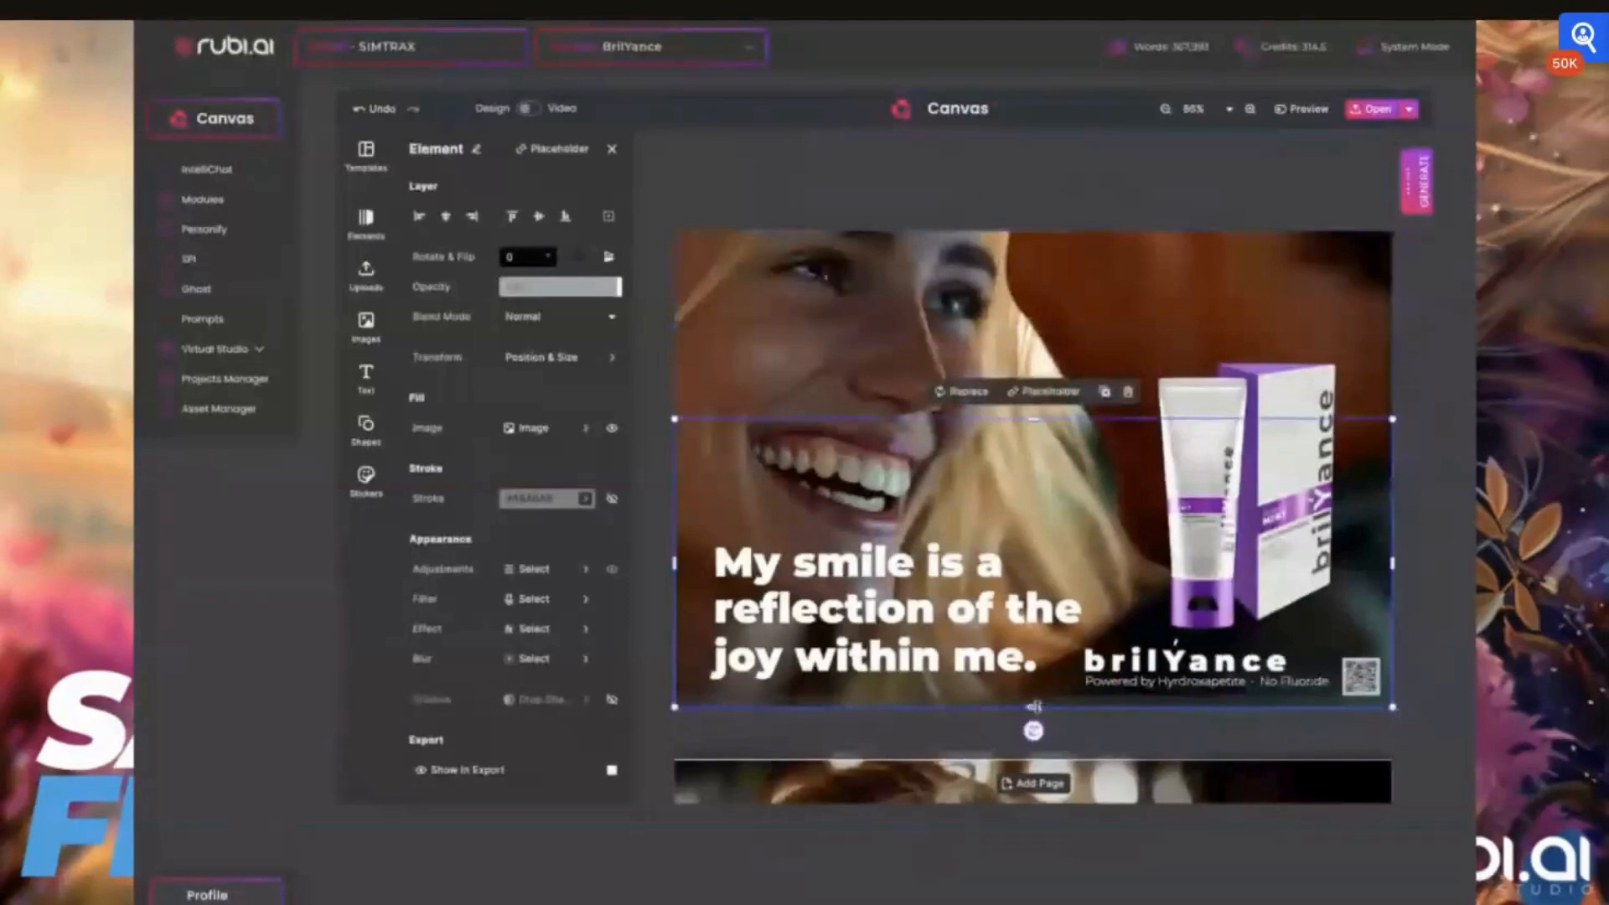
pyautogui.moveTo(1033, 706); pyautogui.dragTo(999, 534)
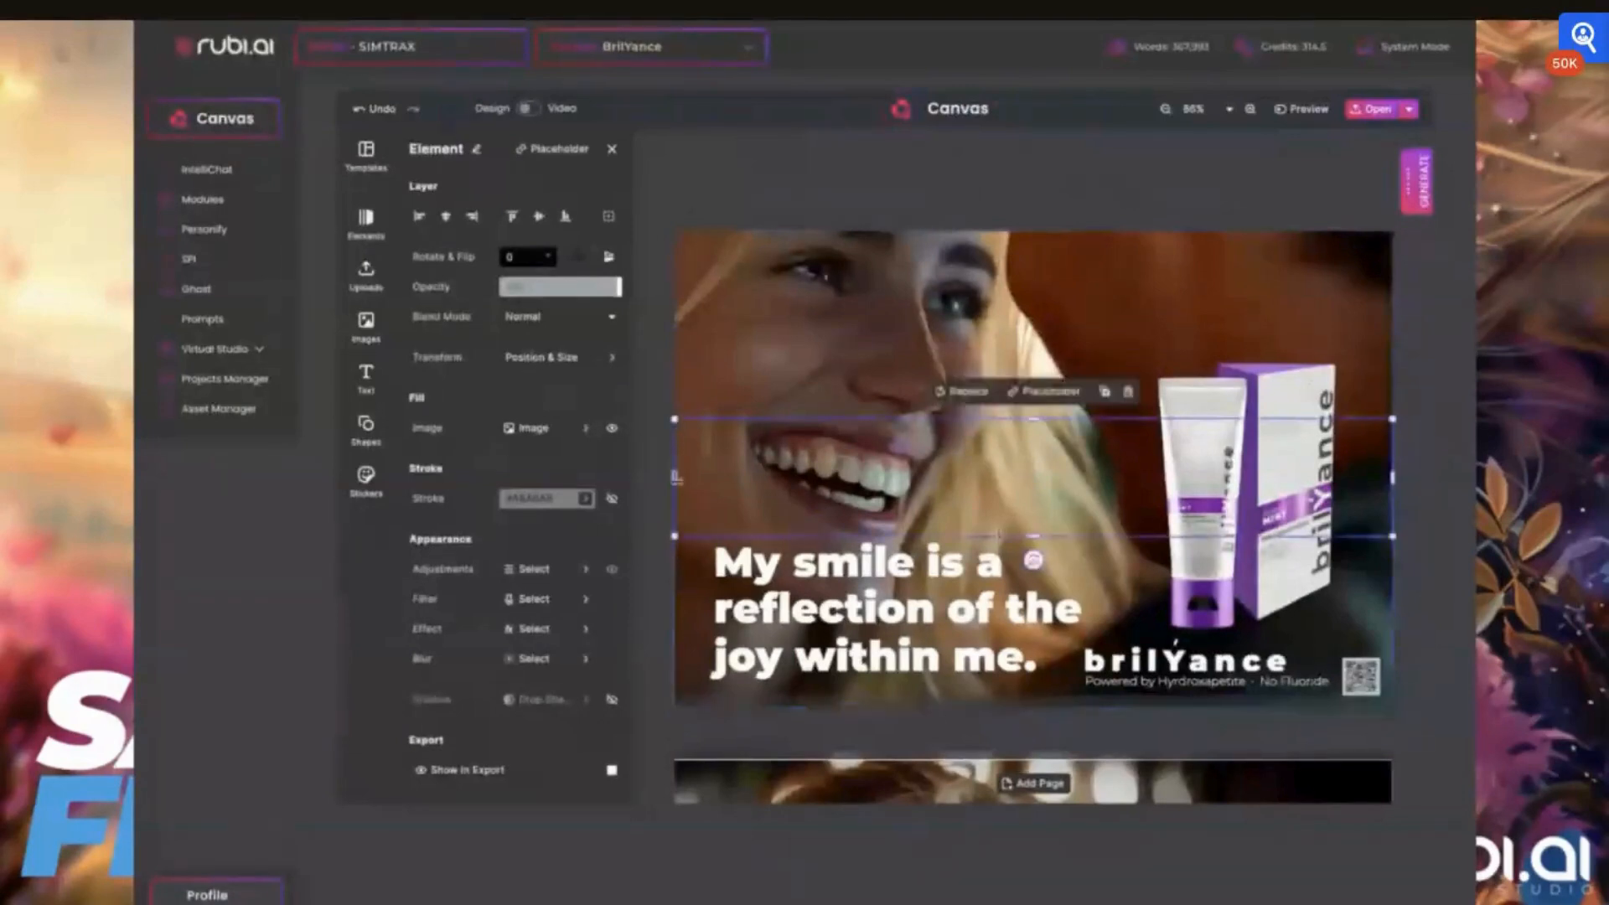
pyautogui.moveTo(675, 477); pyautogui.dragTo(755, 477)
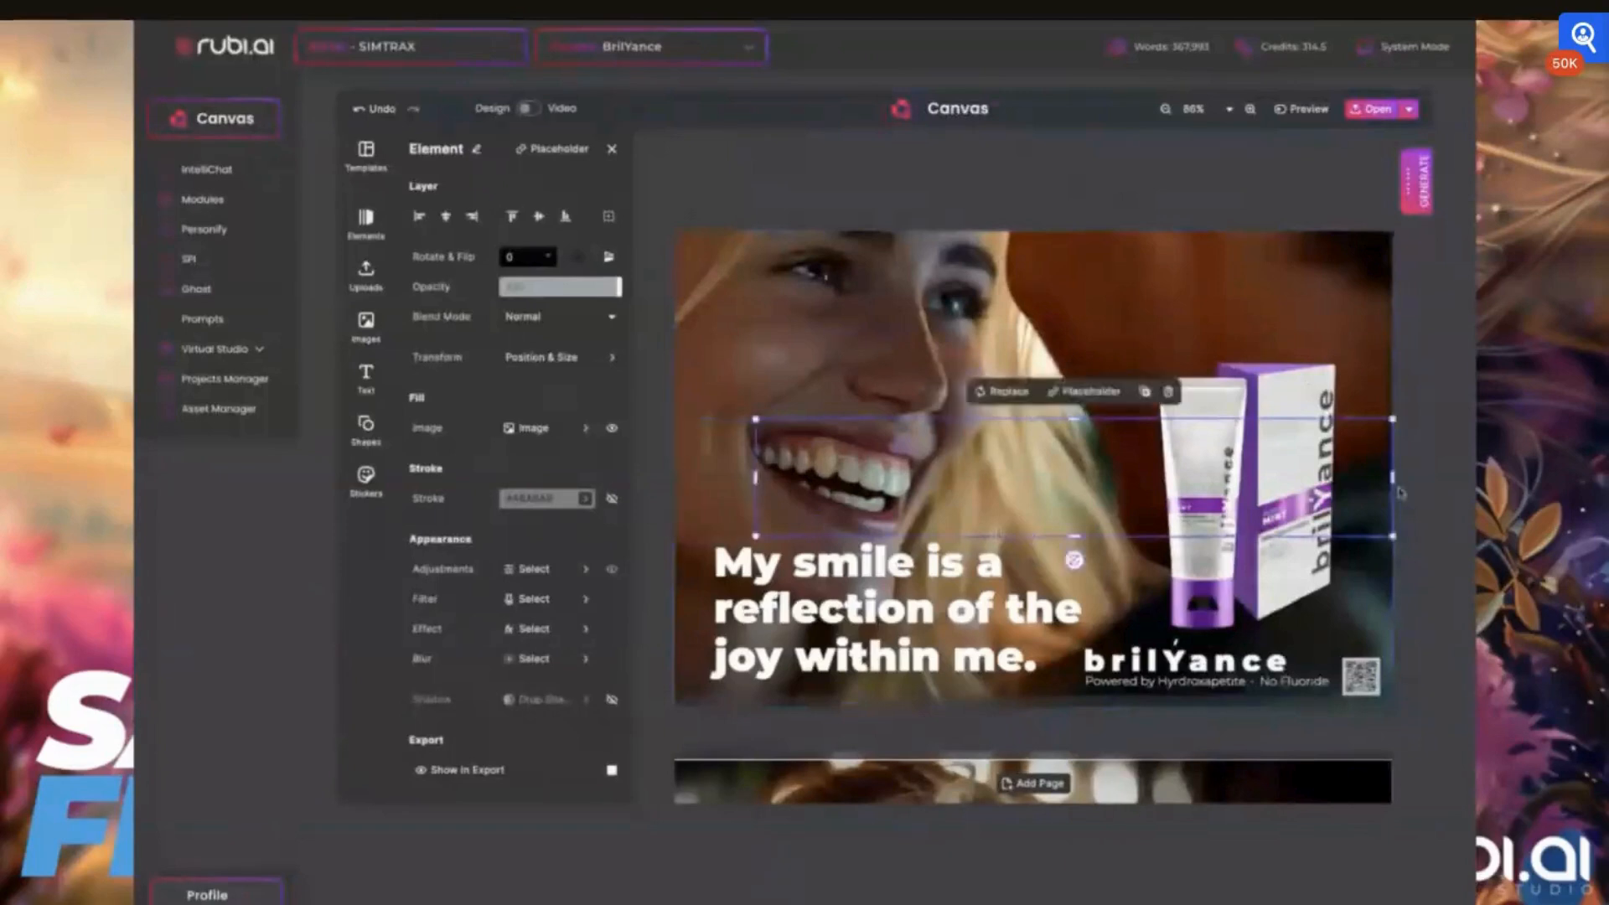
pyautogui.moveTo(1400, 493); pyautogui.dragTo(923, 478)
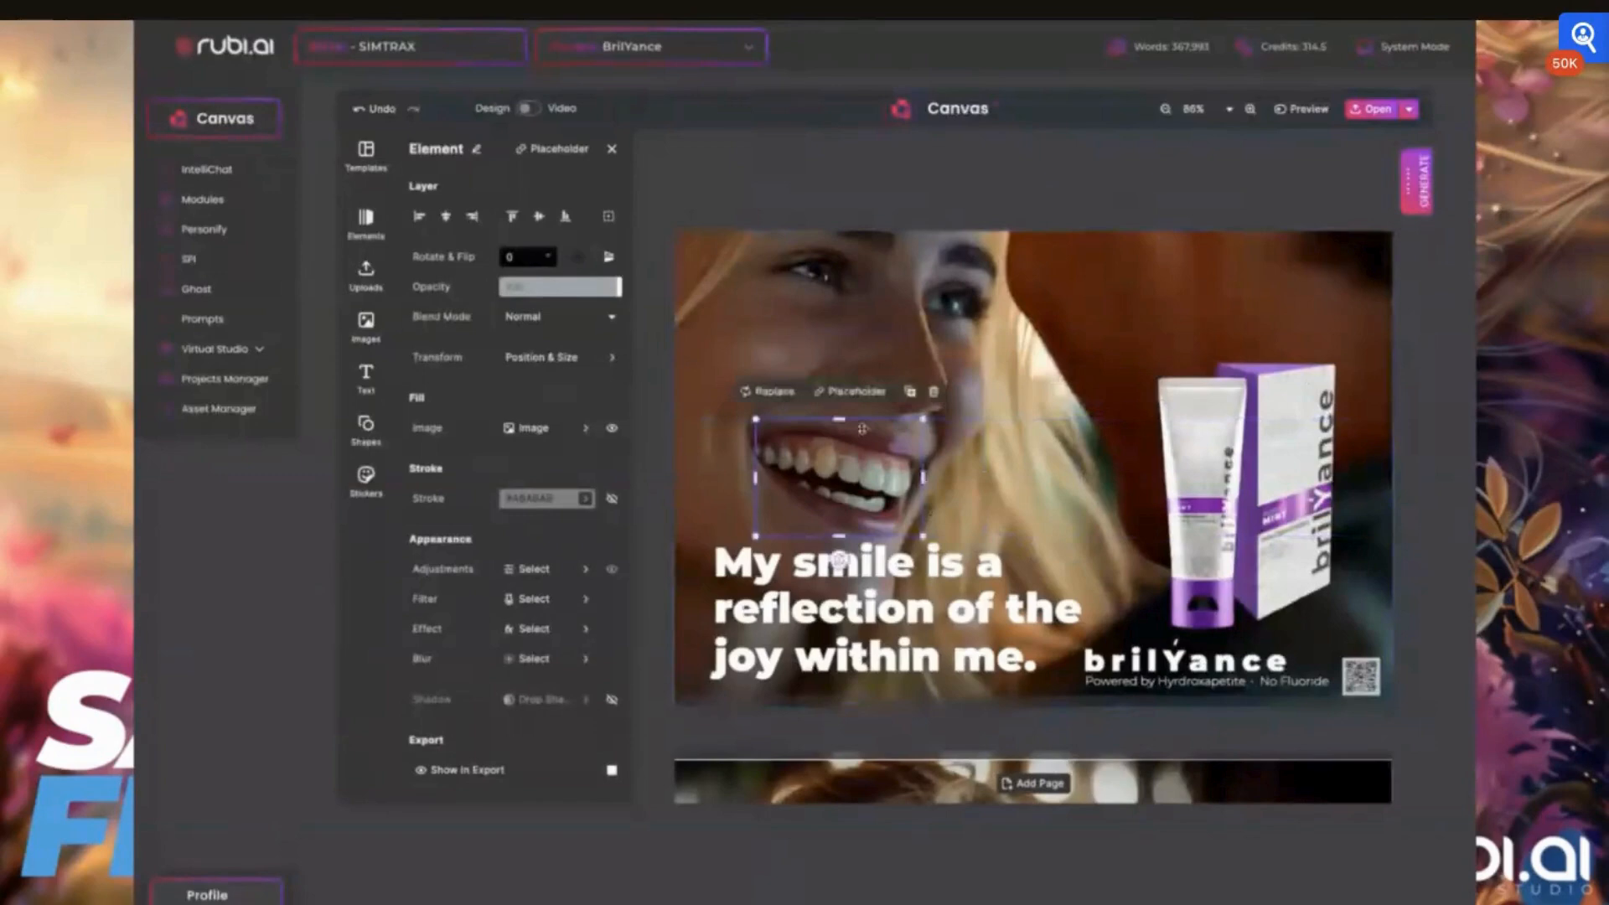
pyautogui.moveTo(839, 419); pyautogui.dragTo(839, 437)
pyautogui.moveTo(839, 536); pyautogui.dragTo(839, 521)
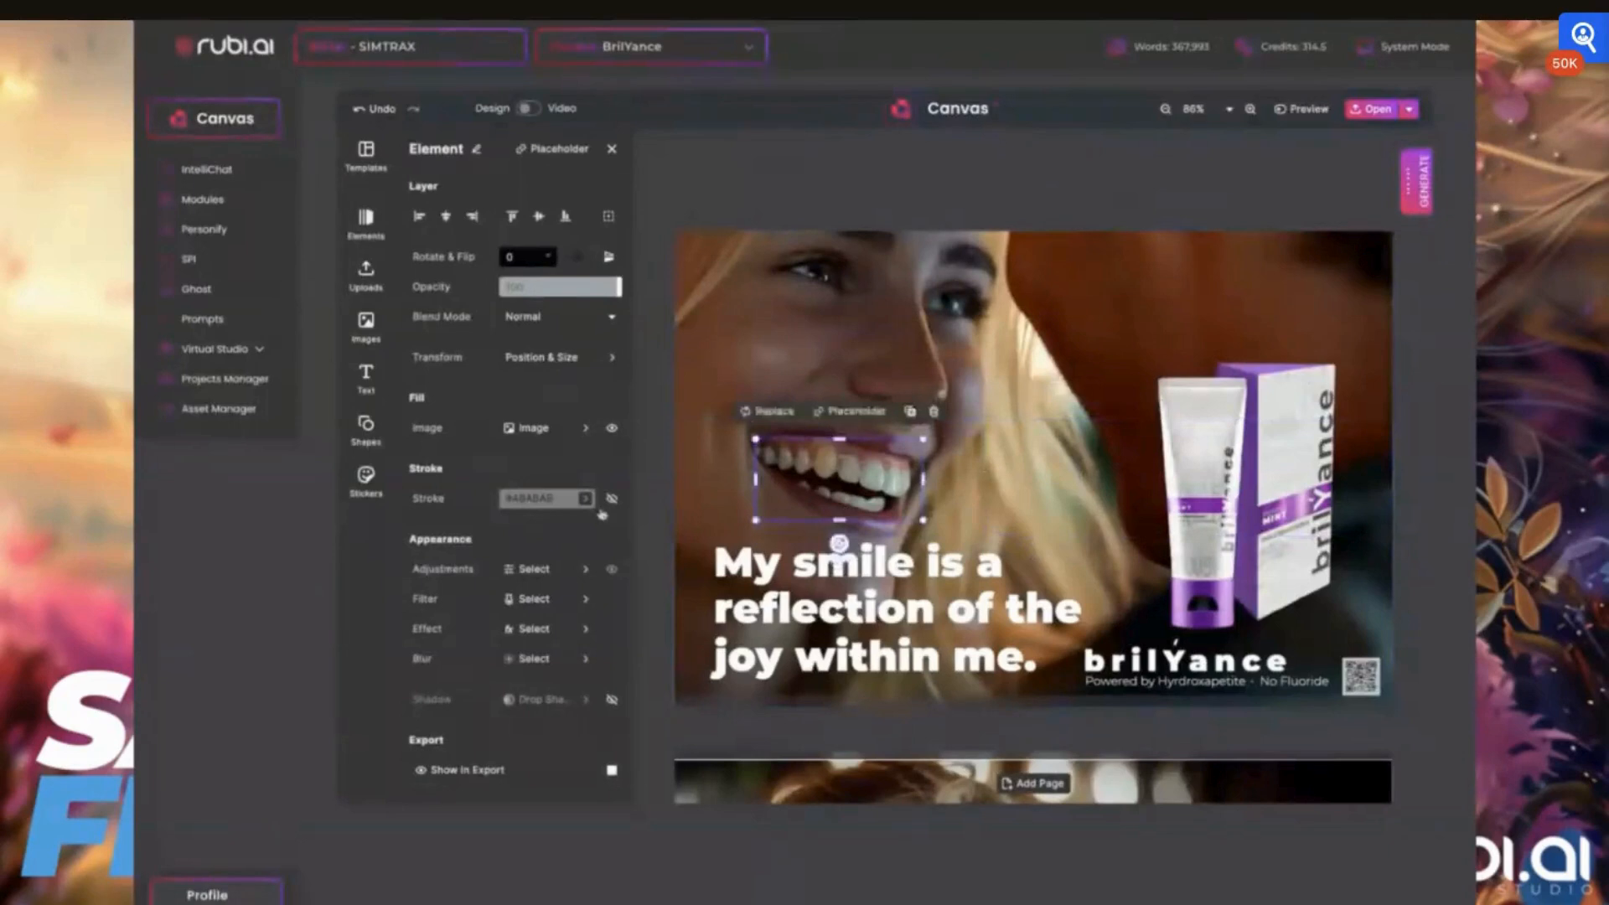
# Whiten the teeth crop by setting its Highlights adjustment to 90 and its Whites to 63
pyautogui.click(533, 570)
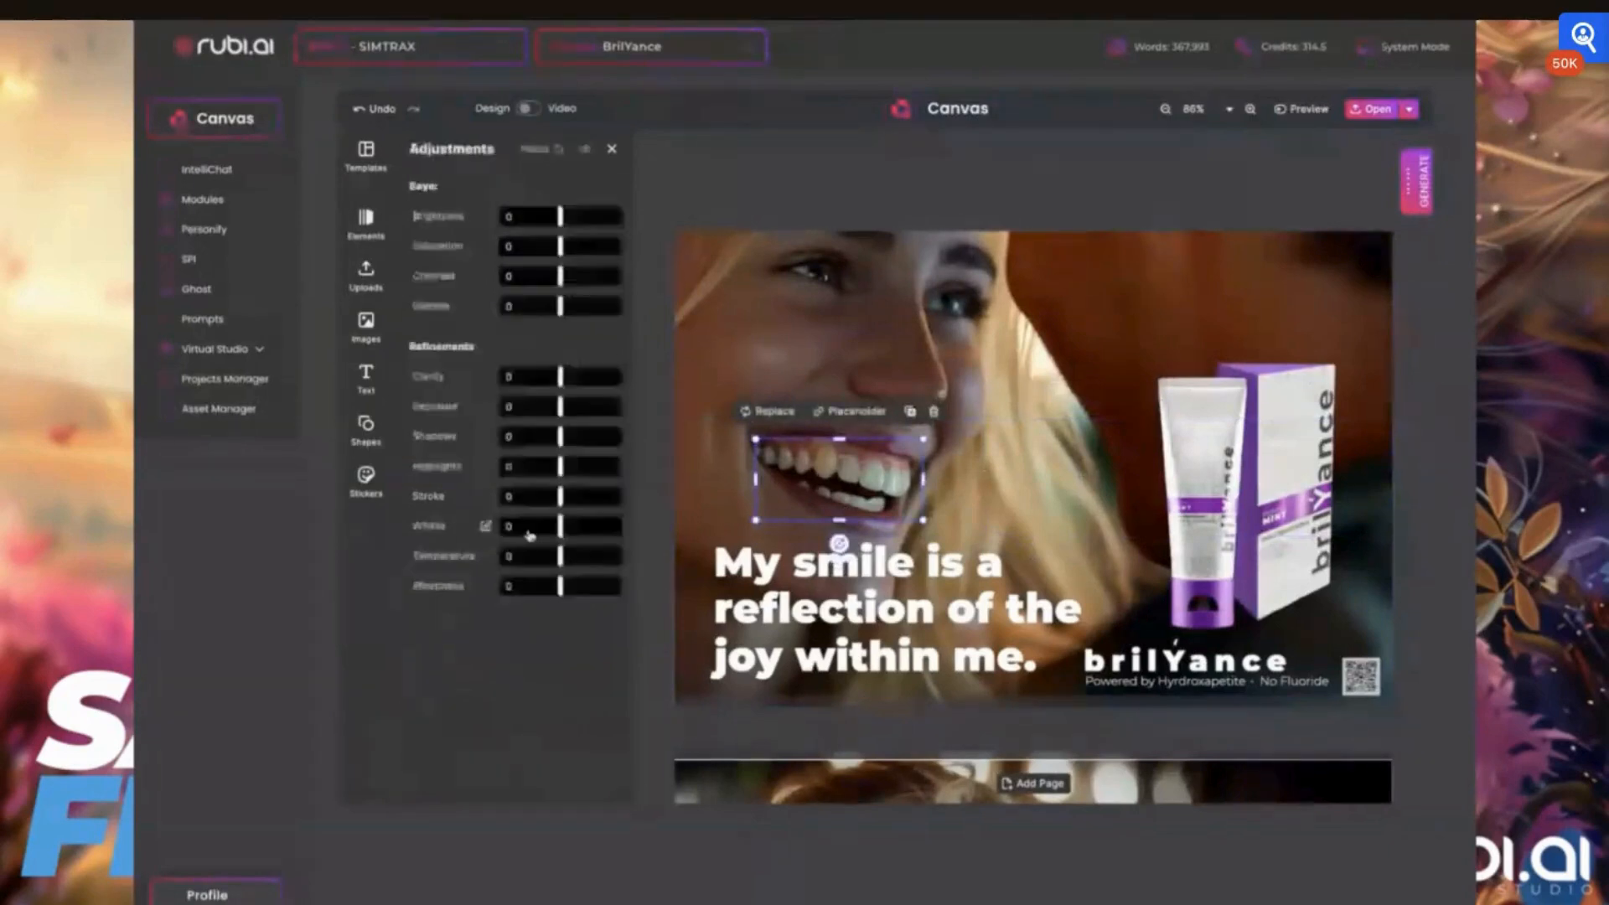
pyautogui.moveTo(560, 466); pyautogui.dragTo(616, 467)
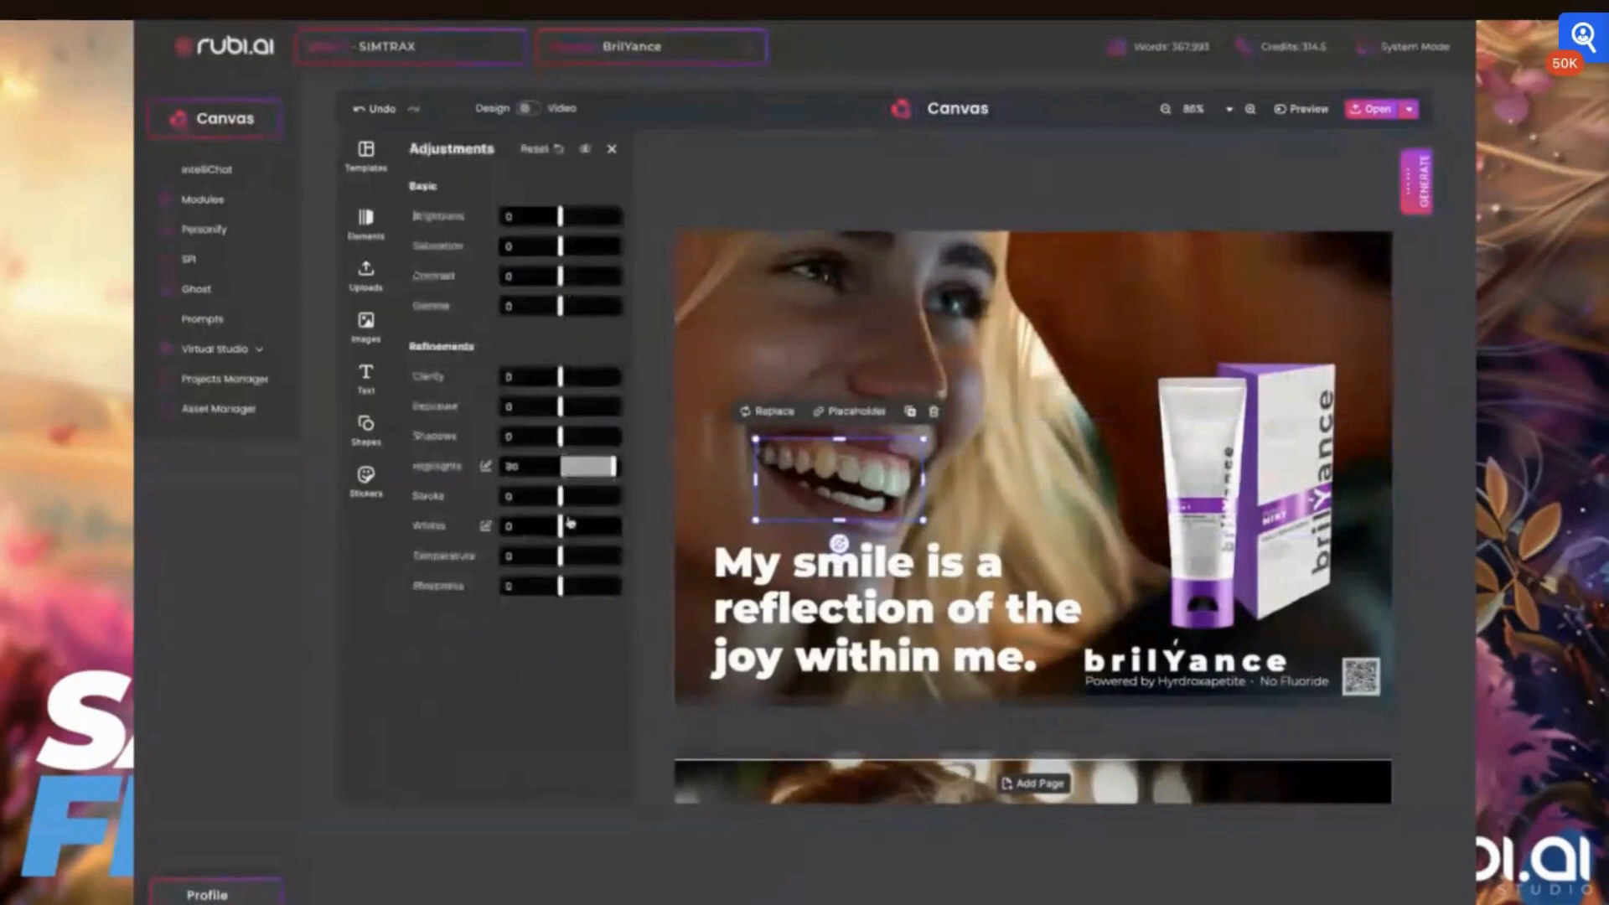
pyautogui.moveTo(560, 525); pyautogui.dragTo(597, 526)
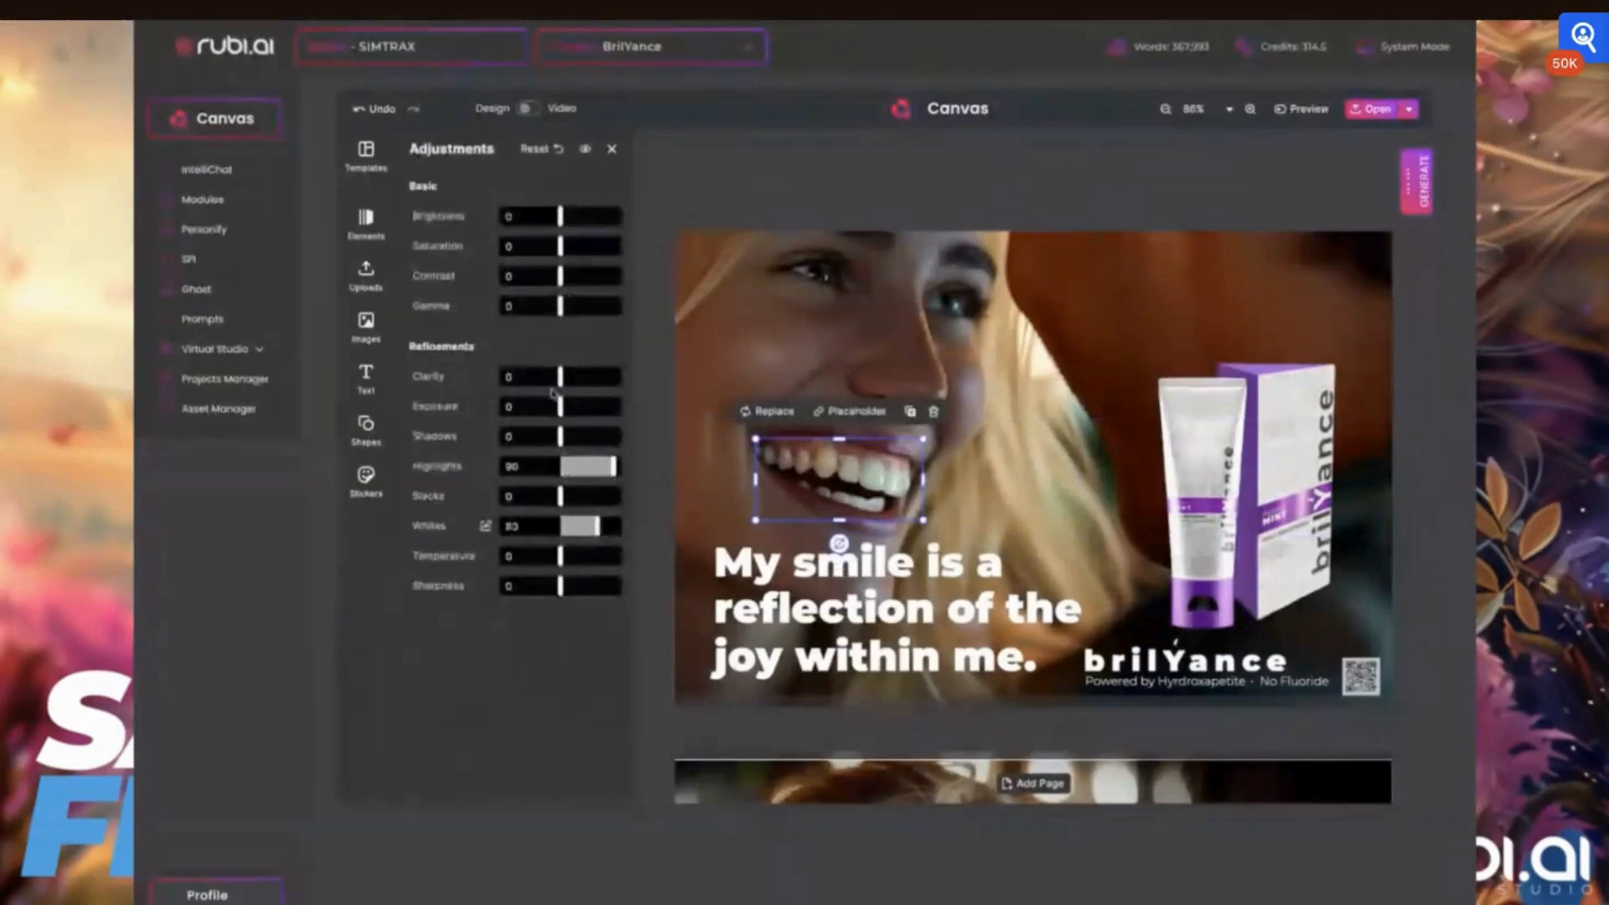
pyautogui.moveTo(558, 407); pyautogui.dragTo(561, 408)
pyautogui.click(741, 476)
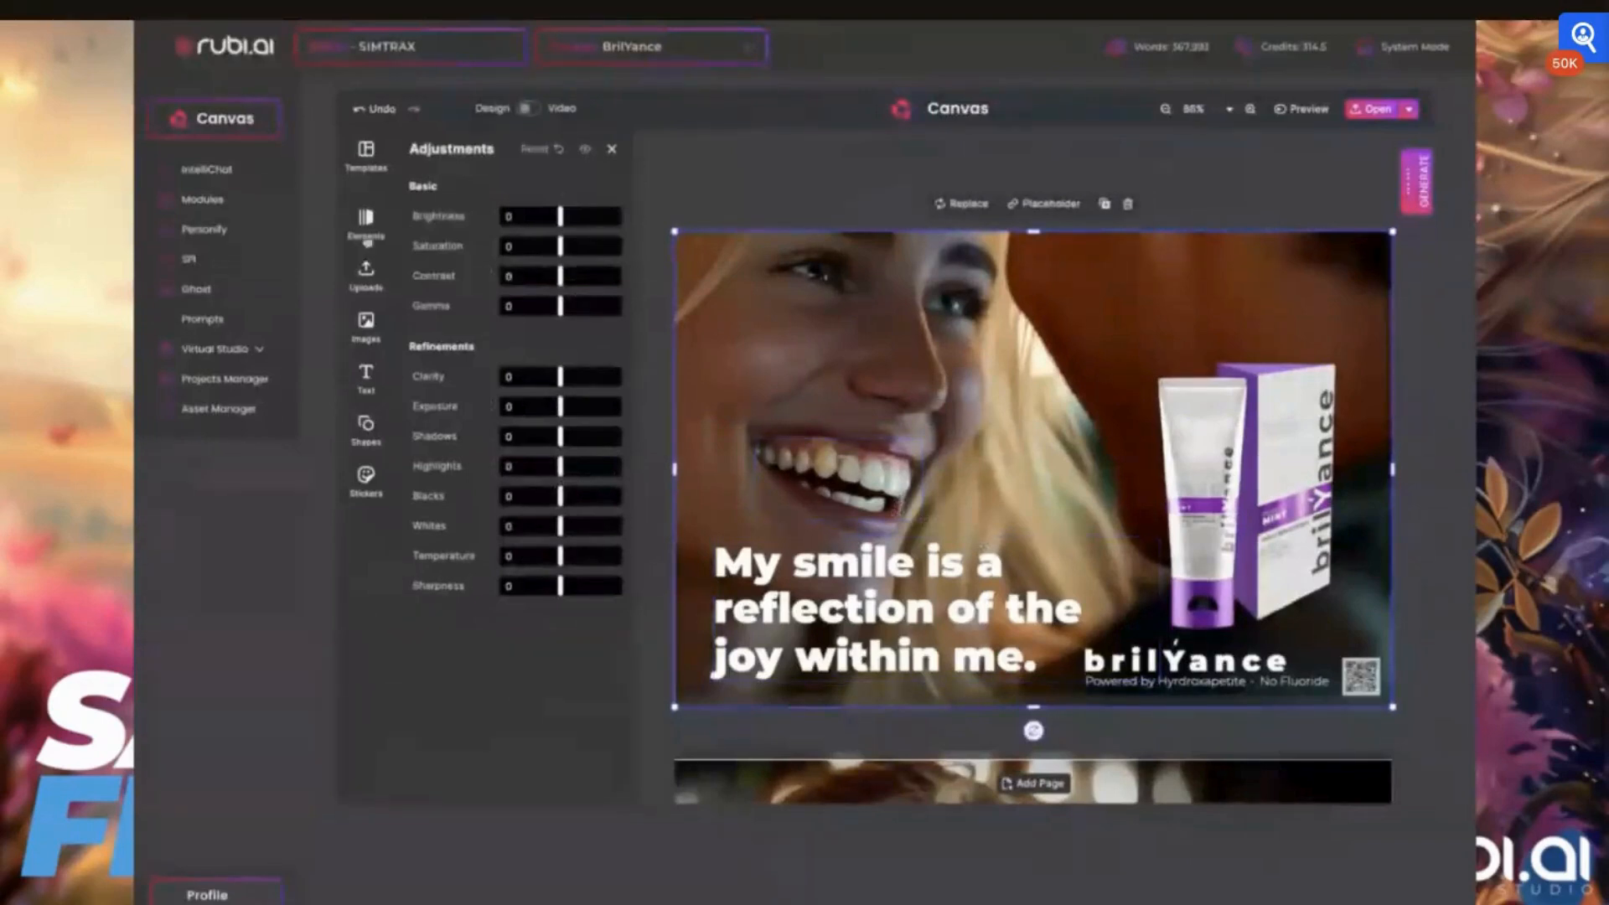
pyautogui.click(367, 276)
pyautogui.click(367, 329)
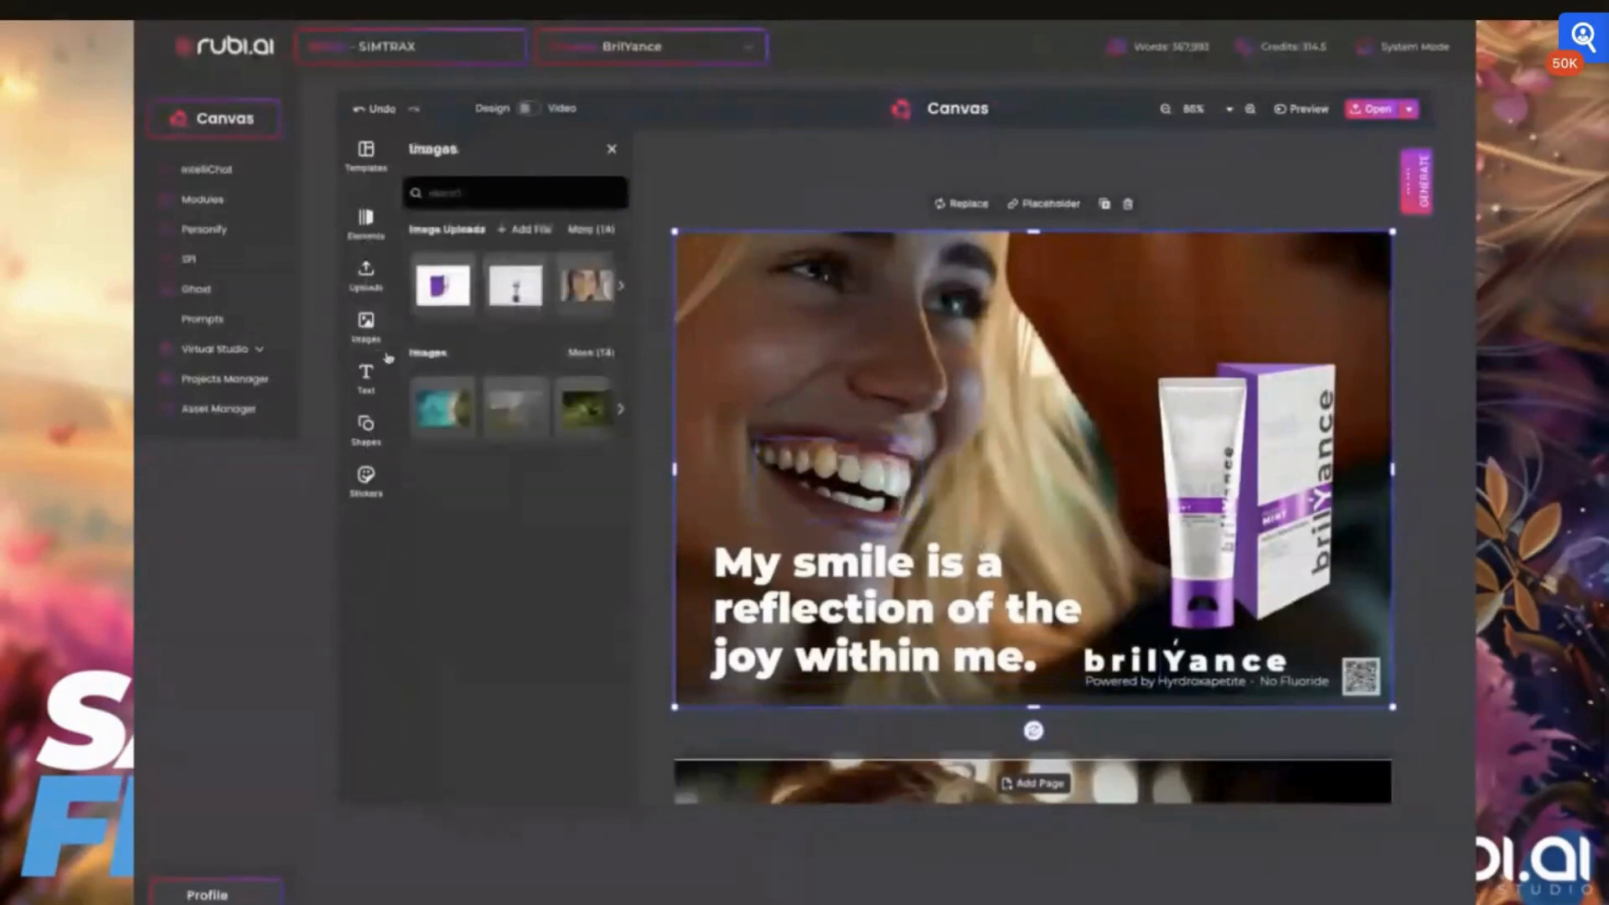
# Try the Multiply blend mode on the teeth crop, and settle on Lighten so it blends with the photo beneath
pyautogui.click(838, 473)
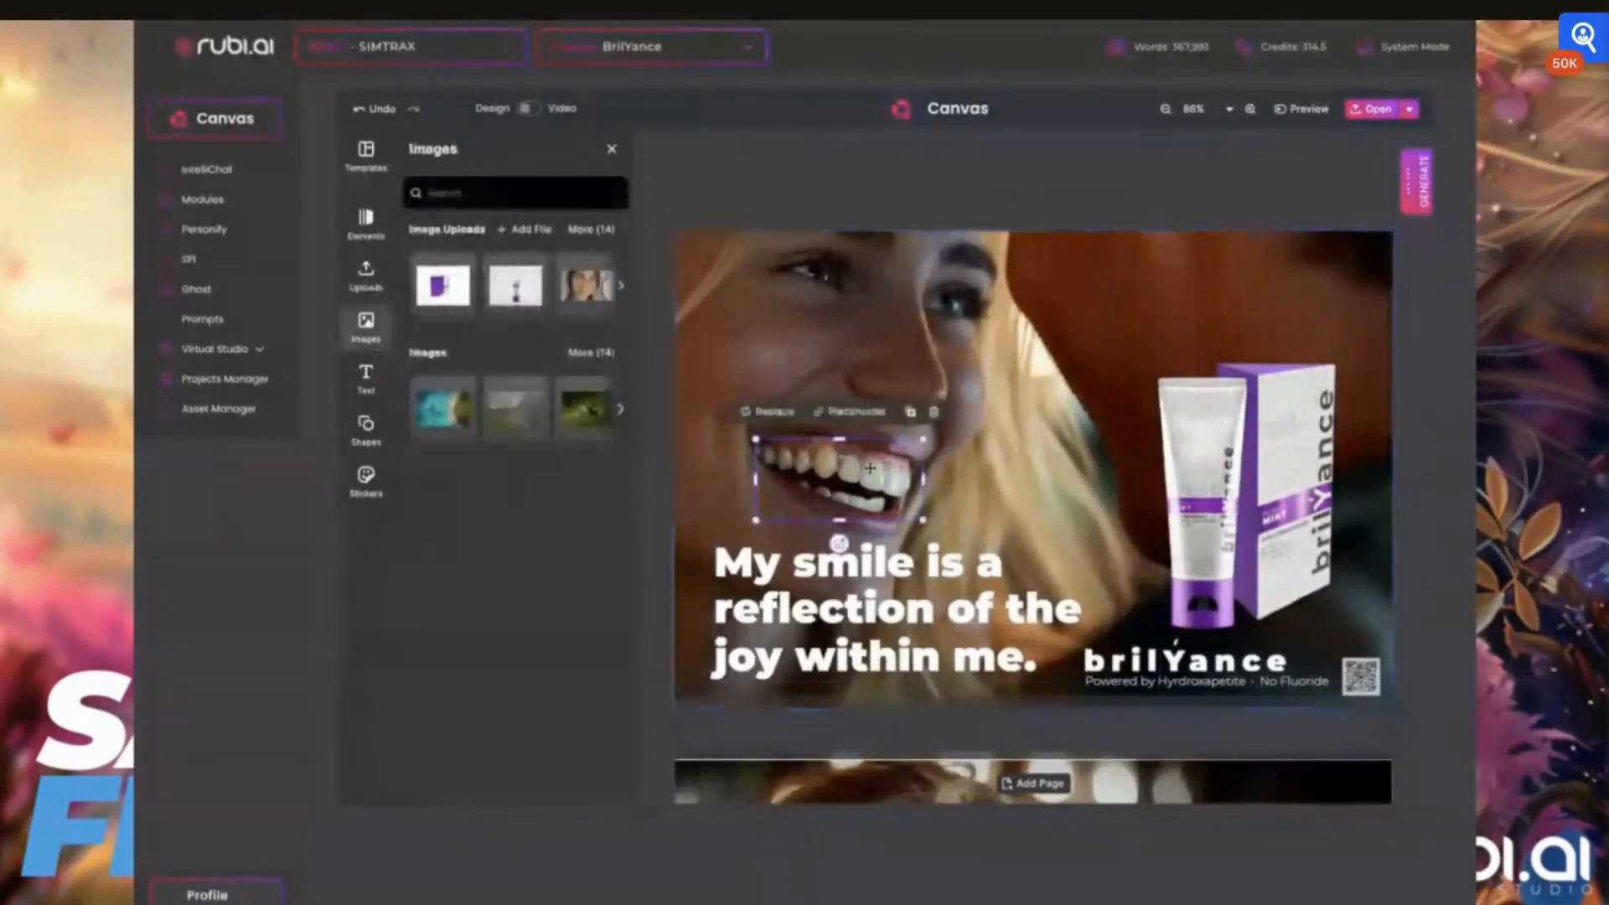
pyautogui.click(613, 147)
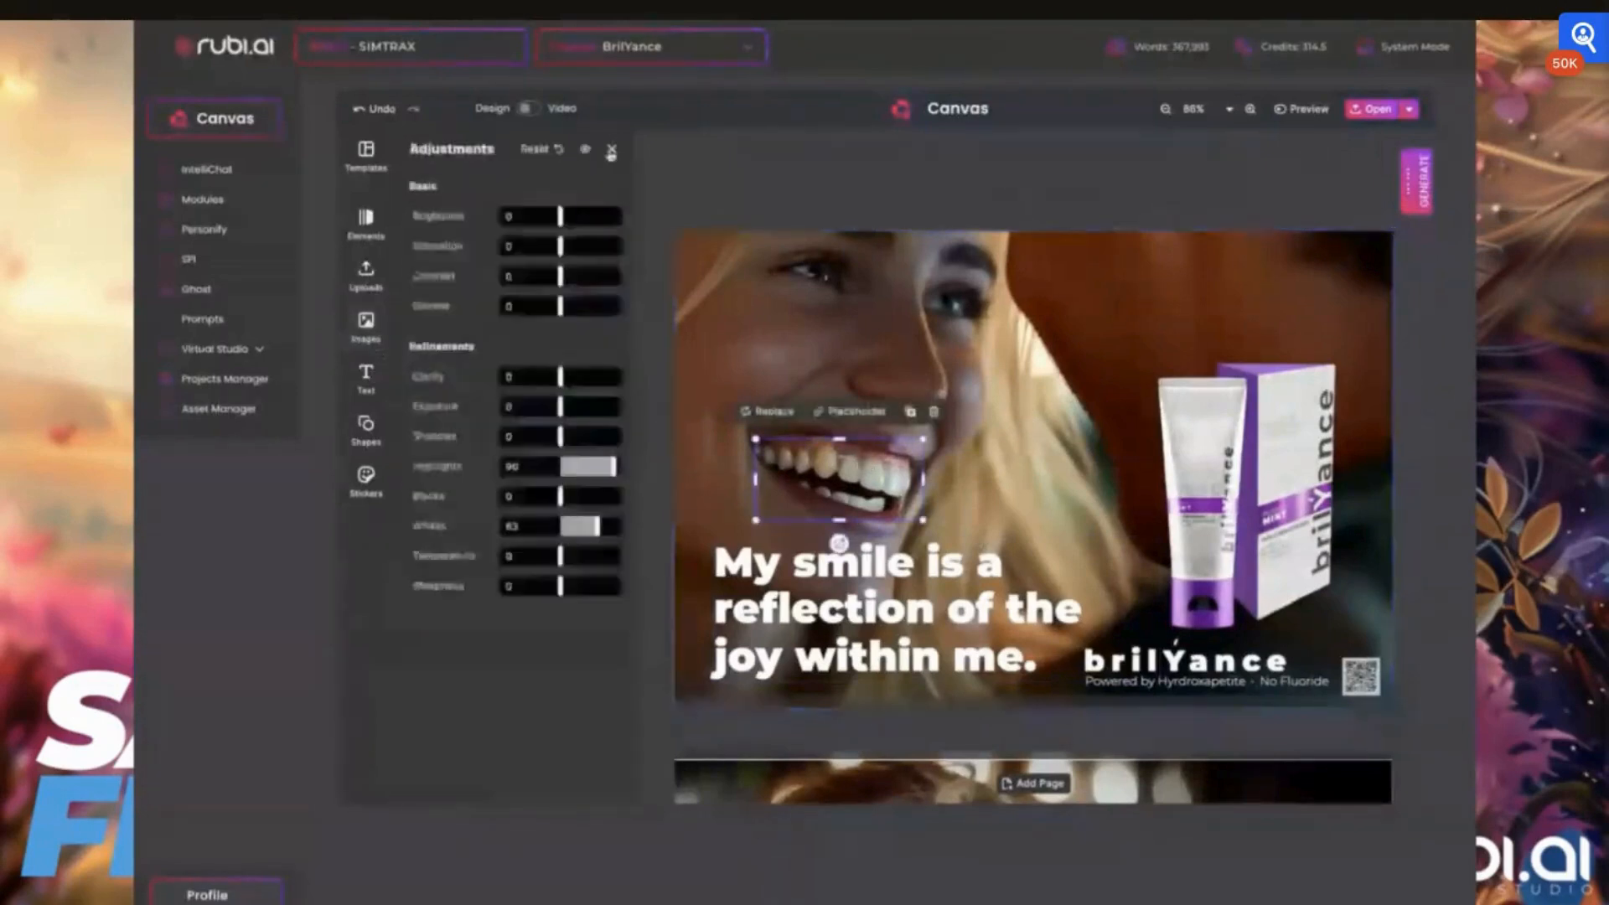
pyautogui.click(613, 149)
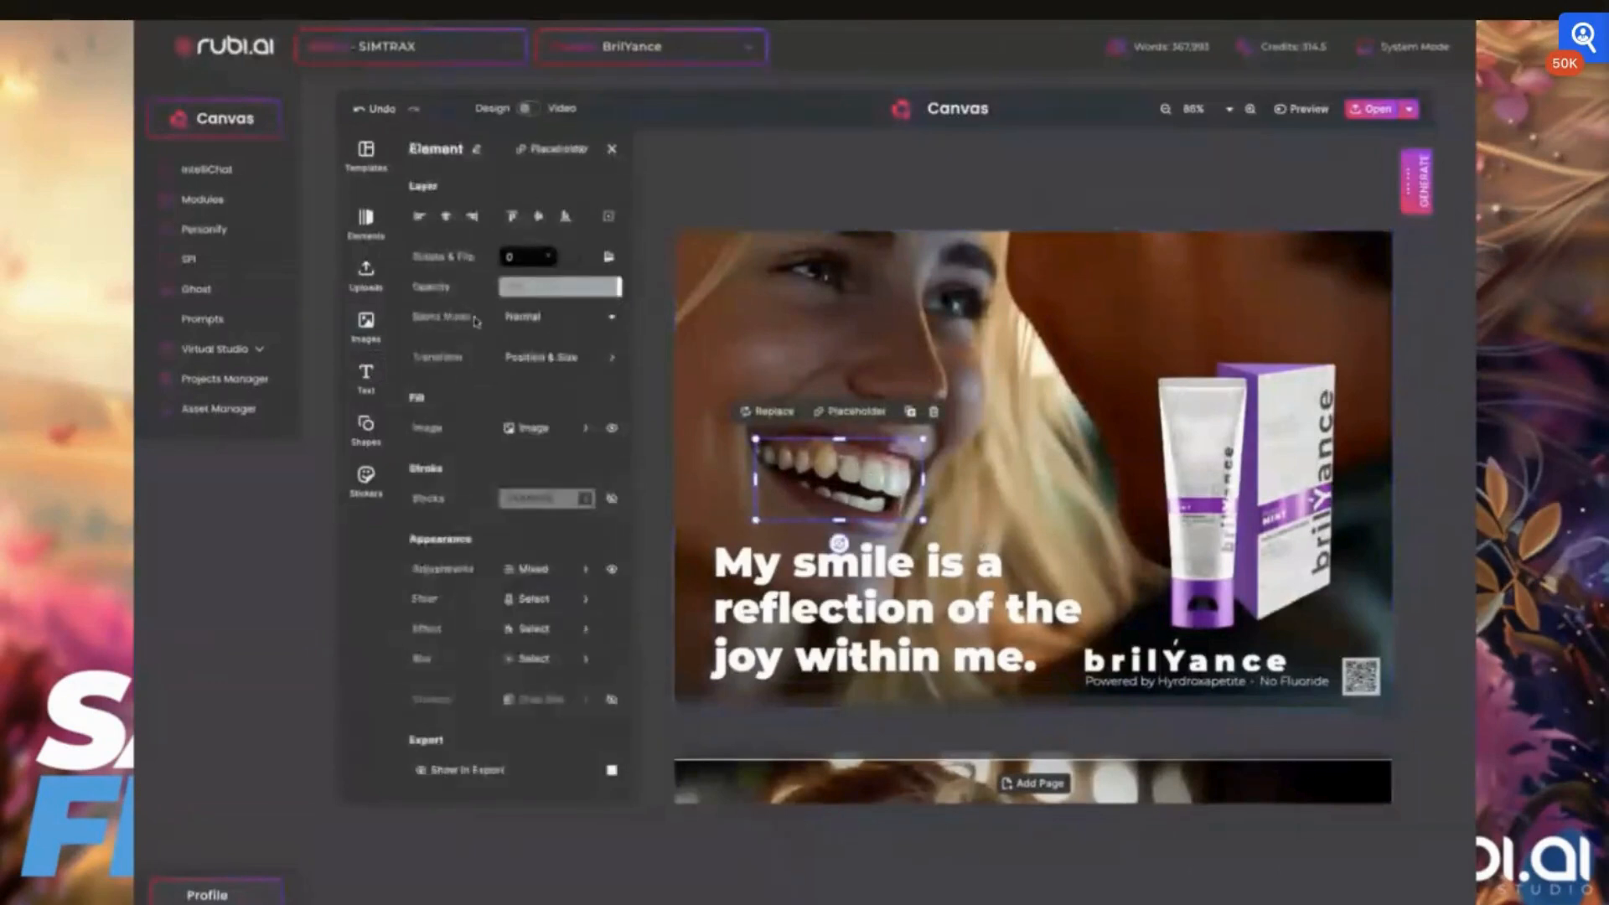
pyautogui.click(549, 319)
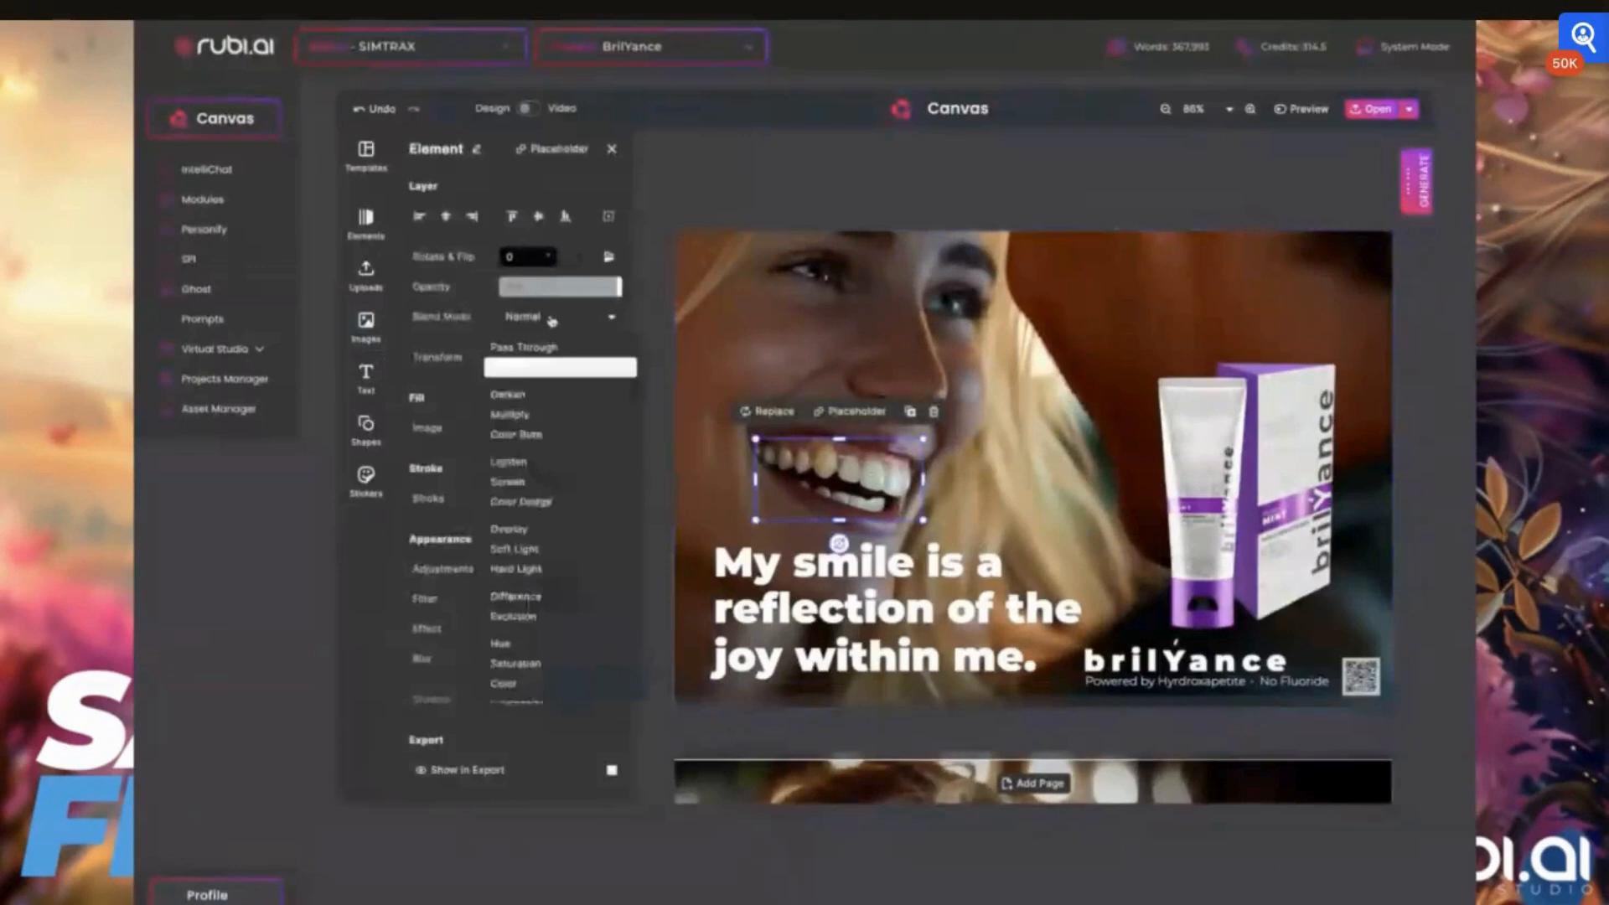
pyautogui.click(510, 415)
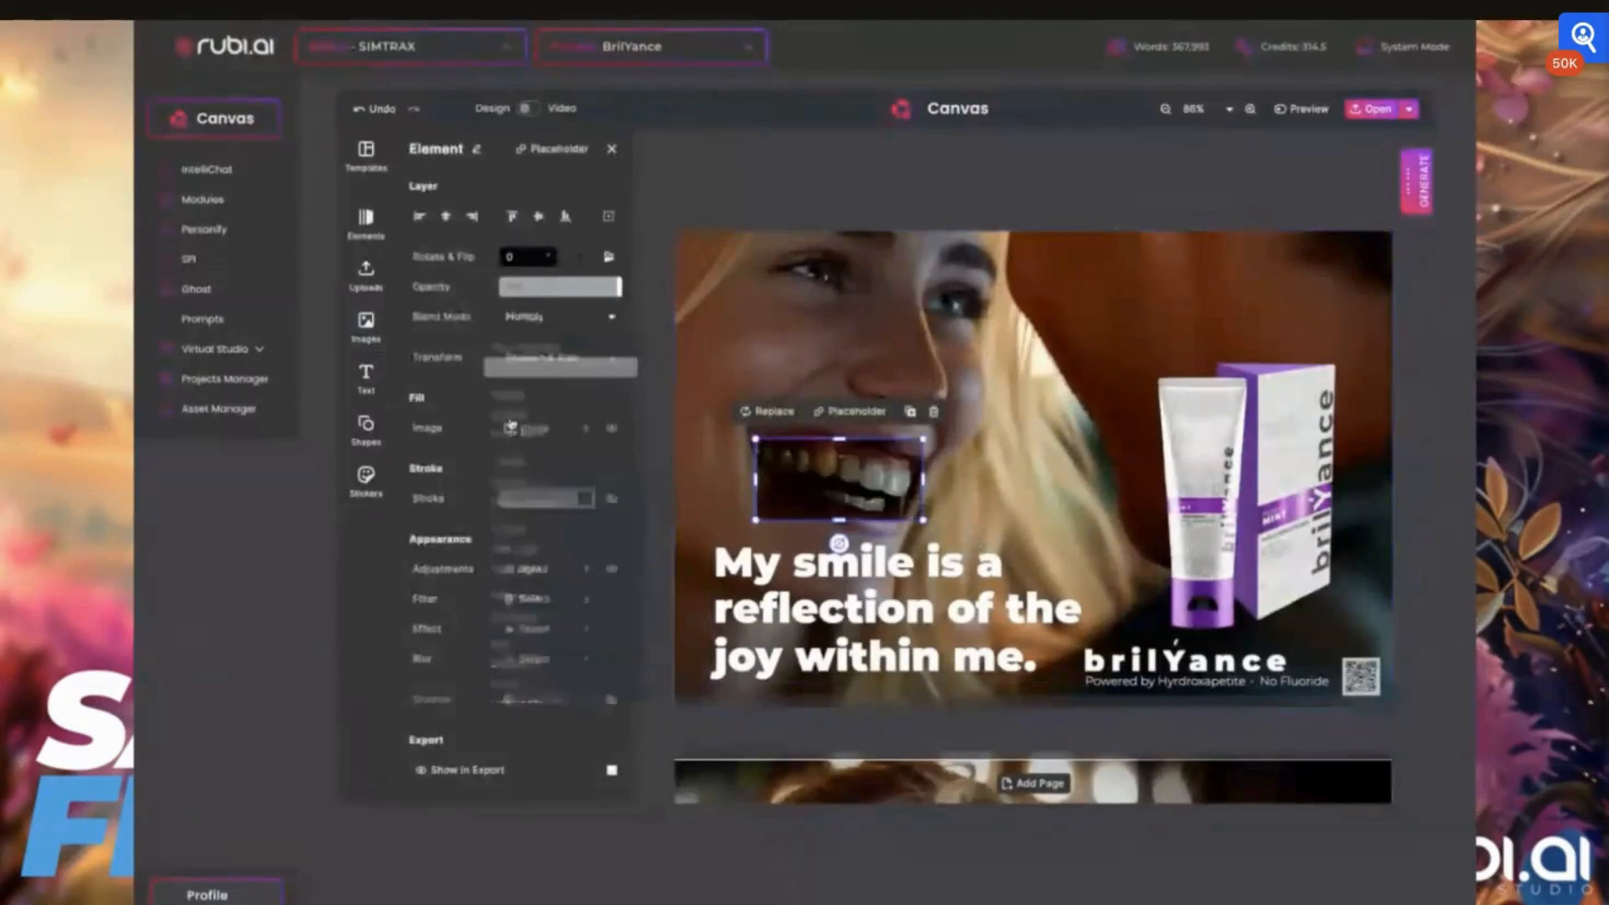
pyautogui.click(525, 323)
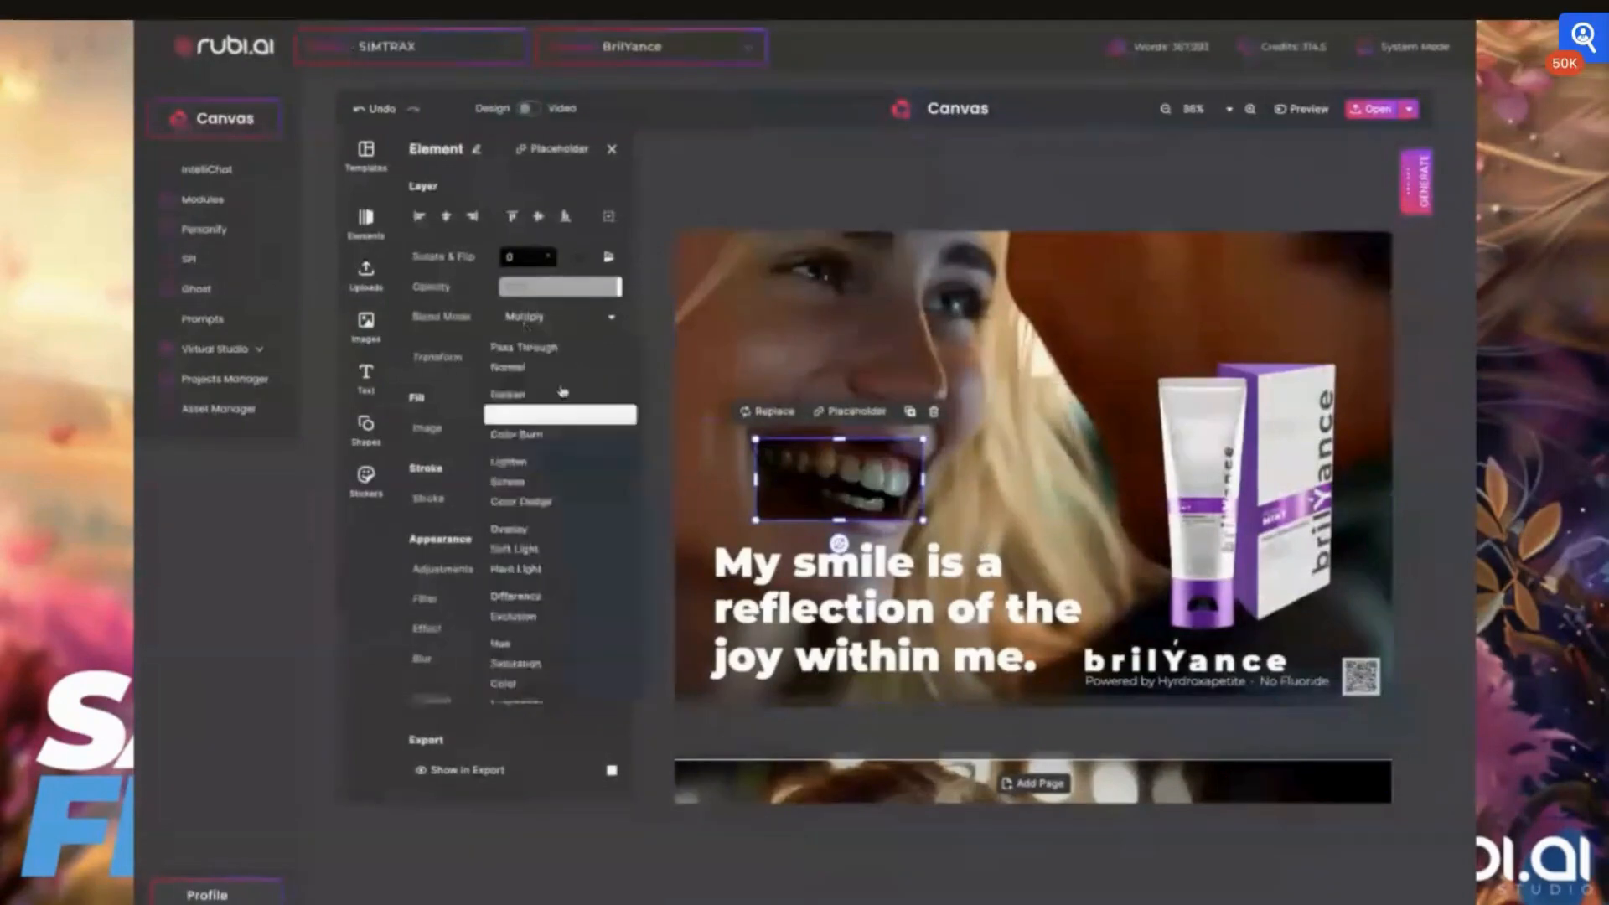
pyautogui.click(557, 461)
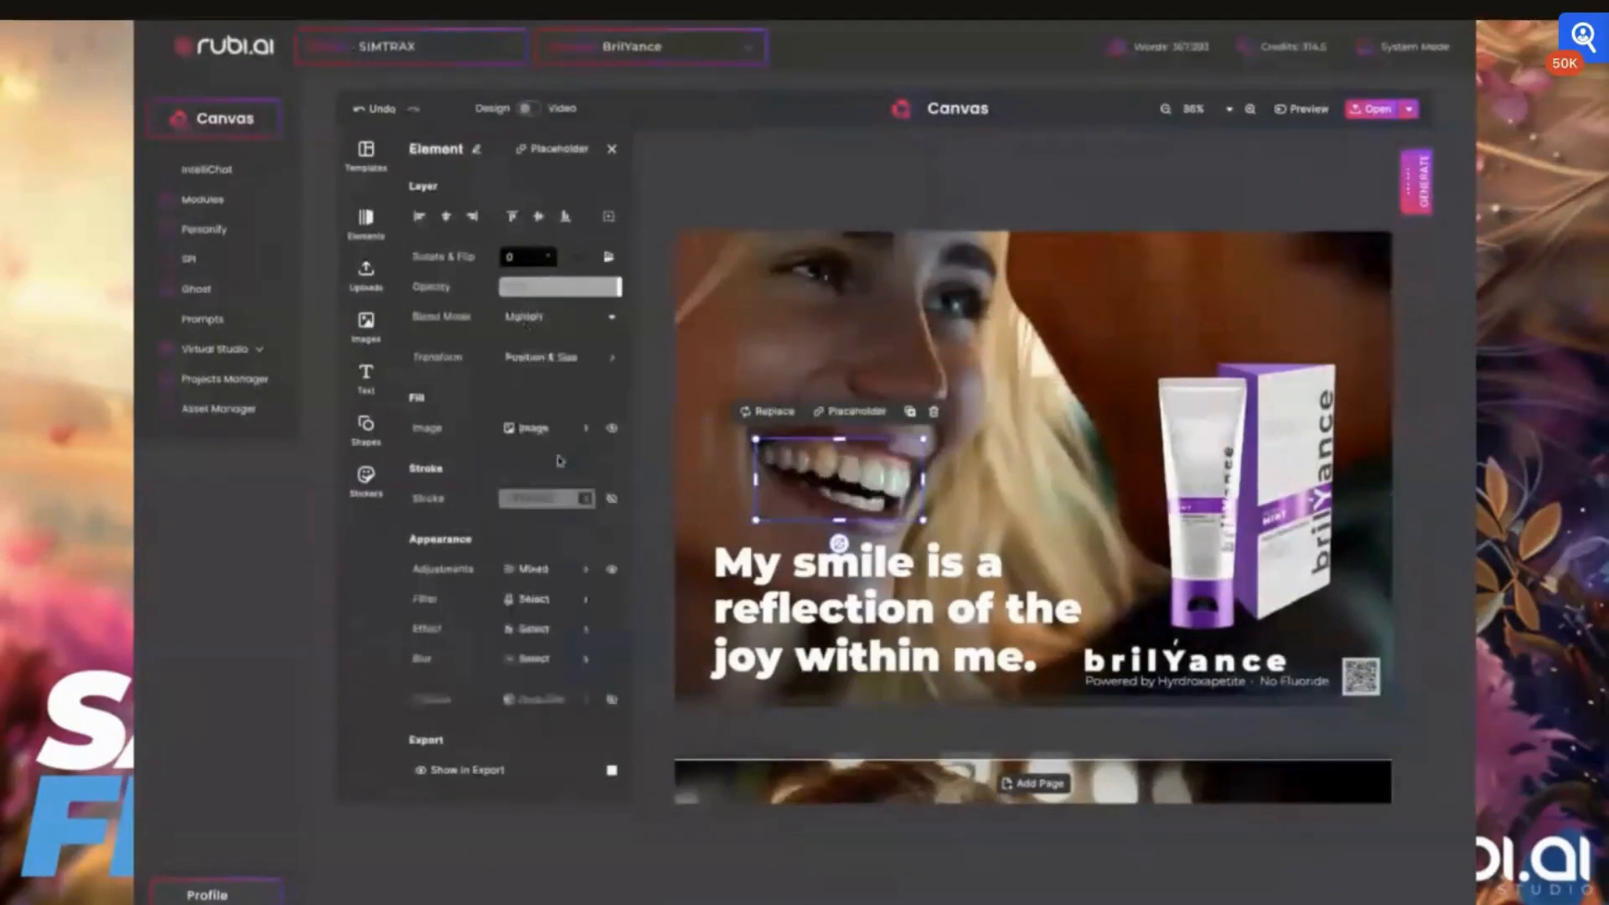
pyautogui.click(937, 540)
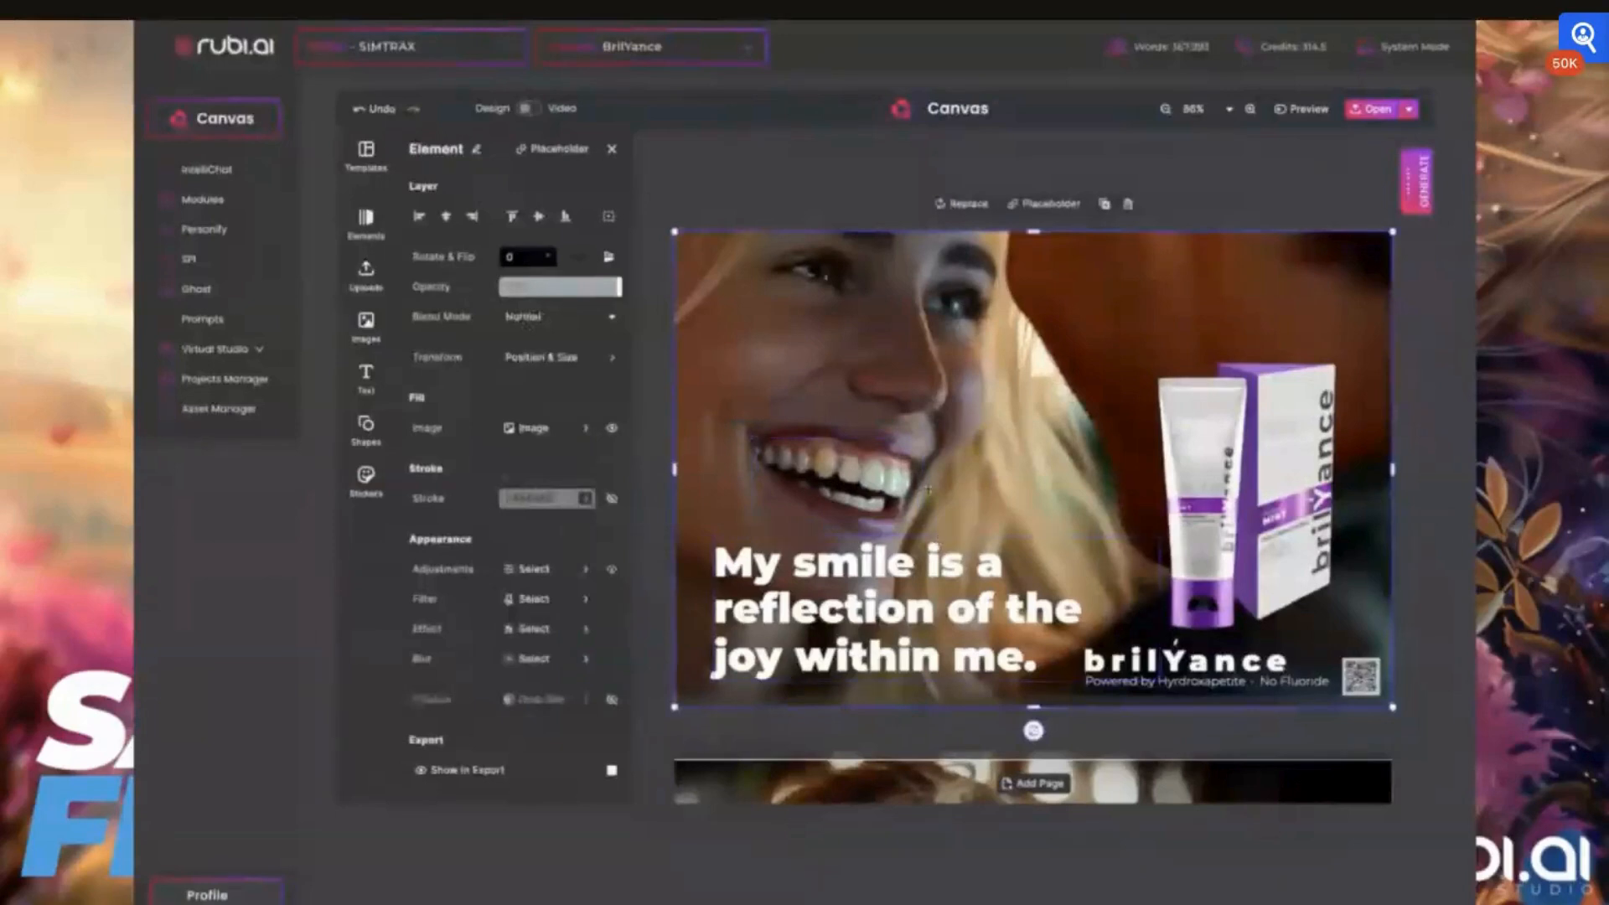
# Trim the teeth crop slightly along its right edge and apply a Gaussian Blur reduced to minimum intensity
pyautogui.click(920, 443)
pyautogui.moveTo(922, 441); pyautogui.dragTo(914, 480)
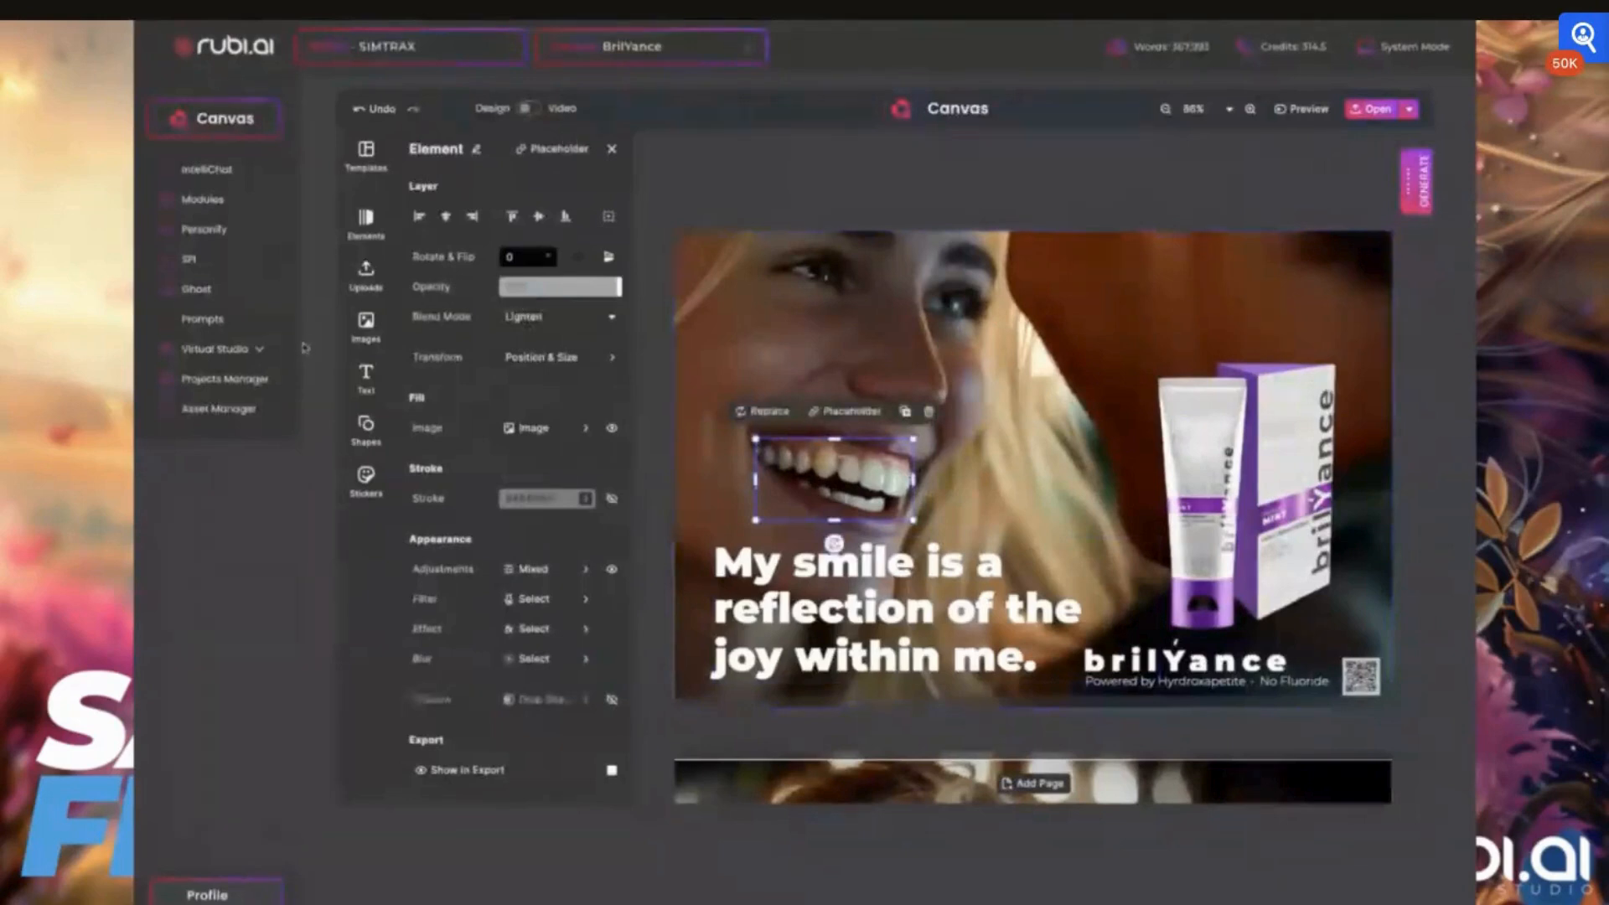
pyautogui.click(532, 659)
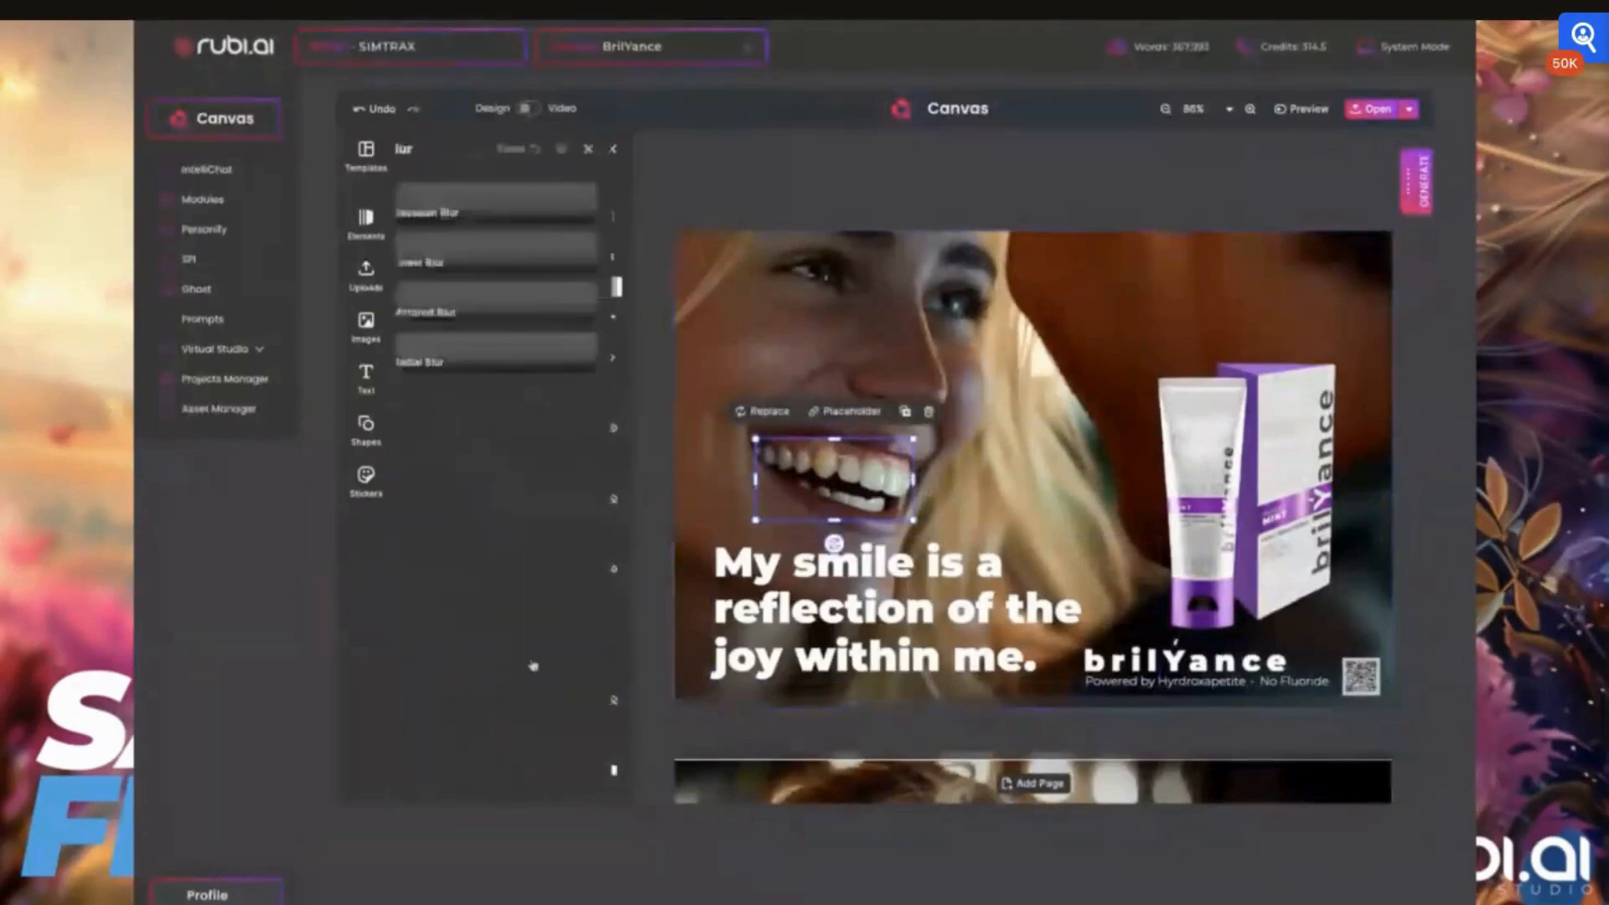
pyautogui.click(466, 214)
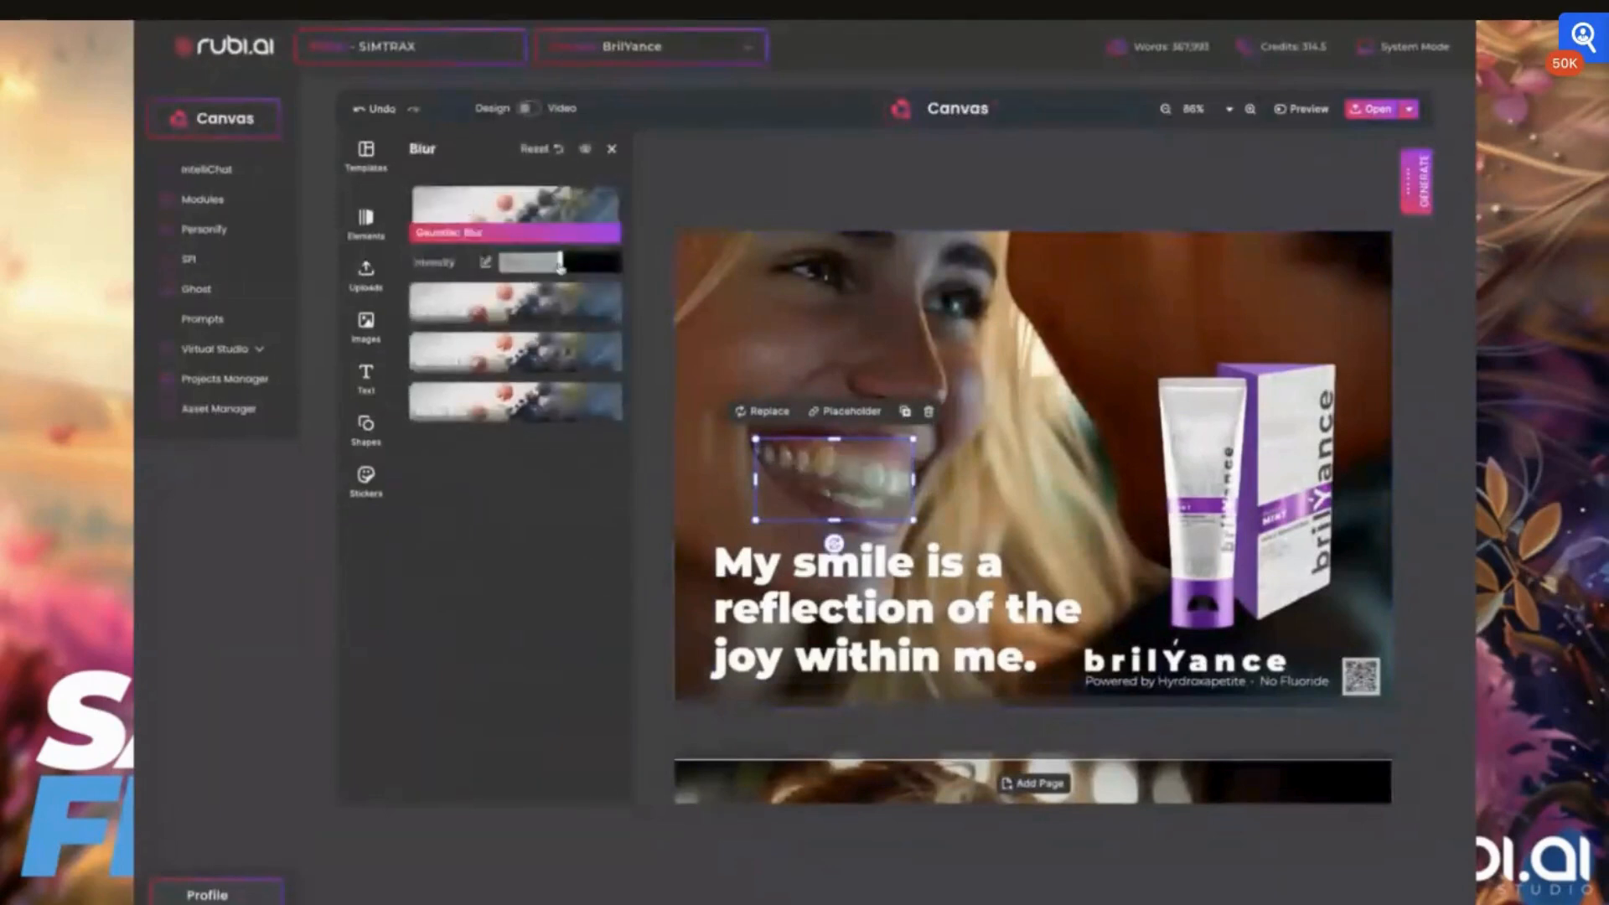
pyautogui.moveTo(561, 266); pyautogui.dragTo(501, 267)
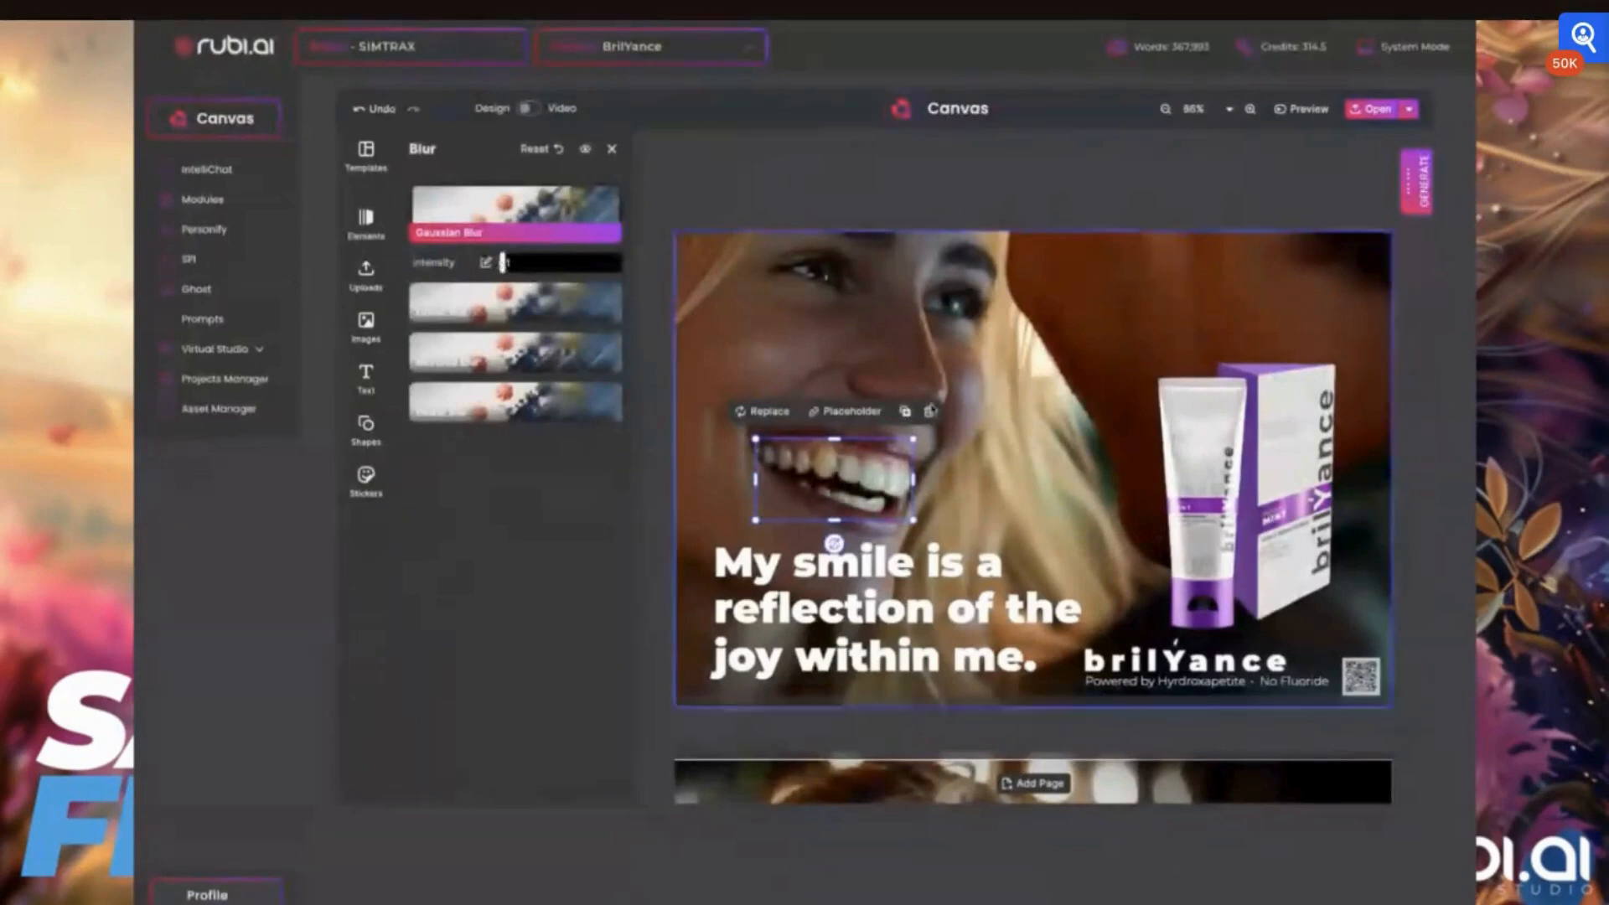
pyautogui.click(842, 575)
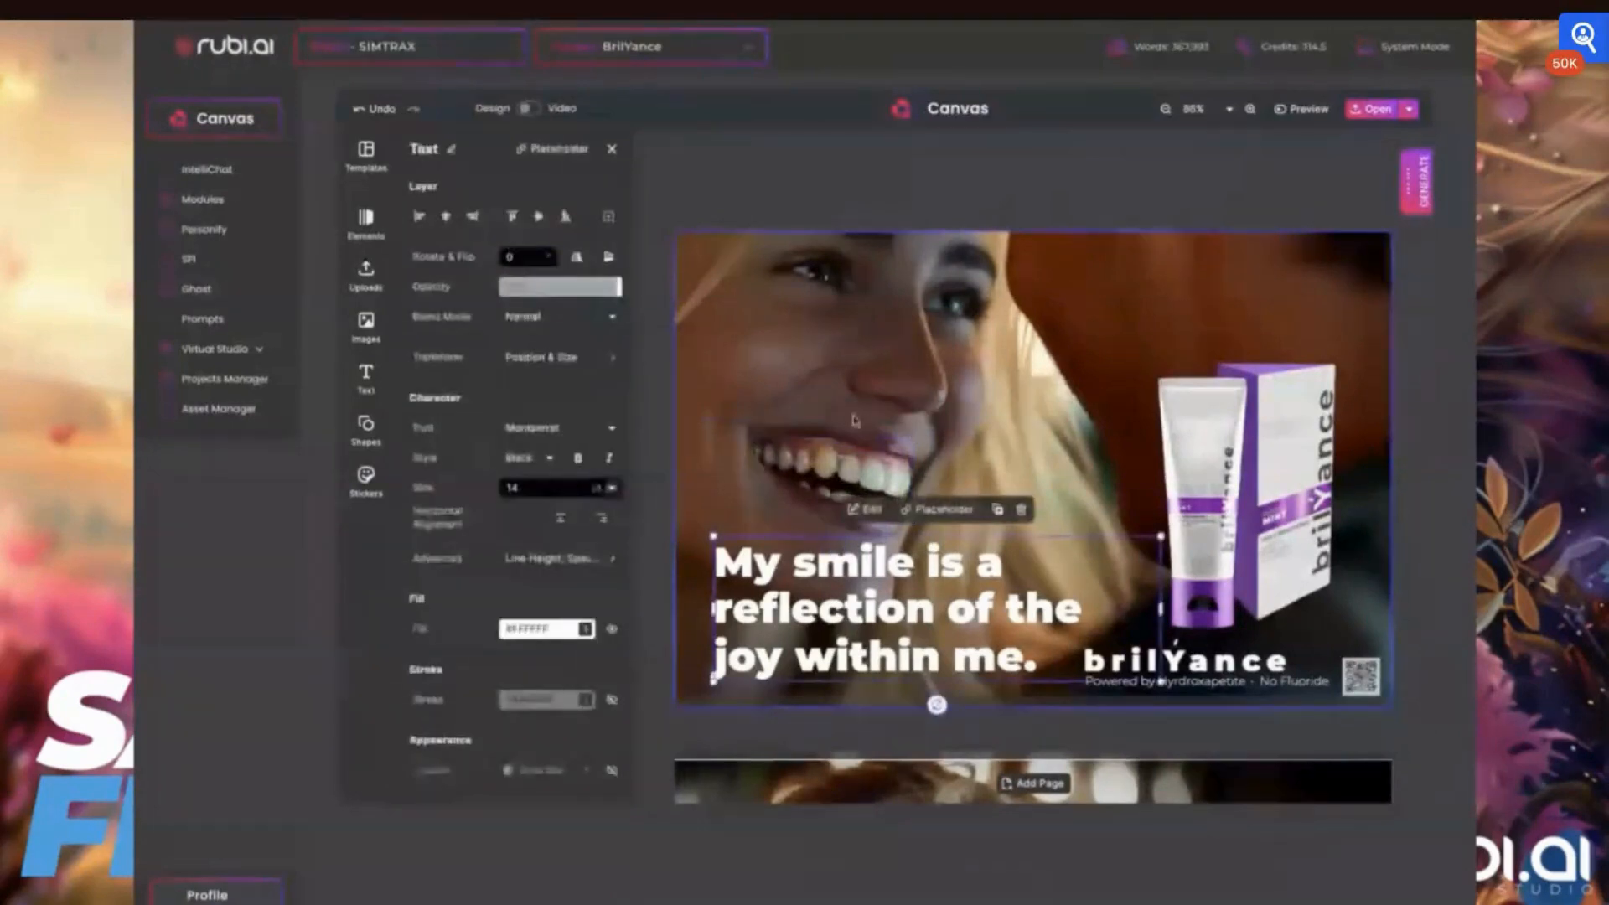
pyautogui.click(869, 188)
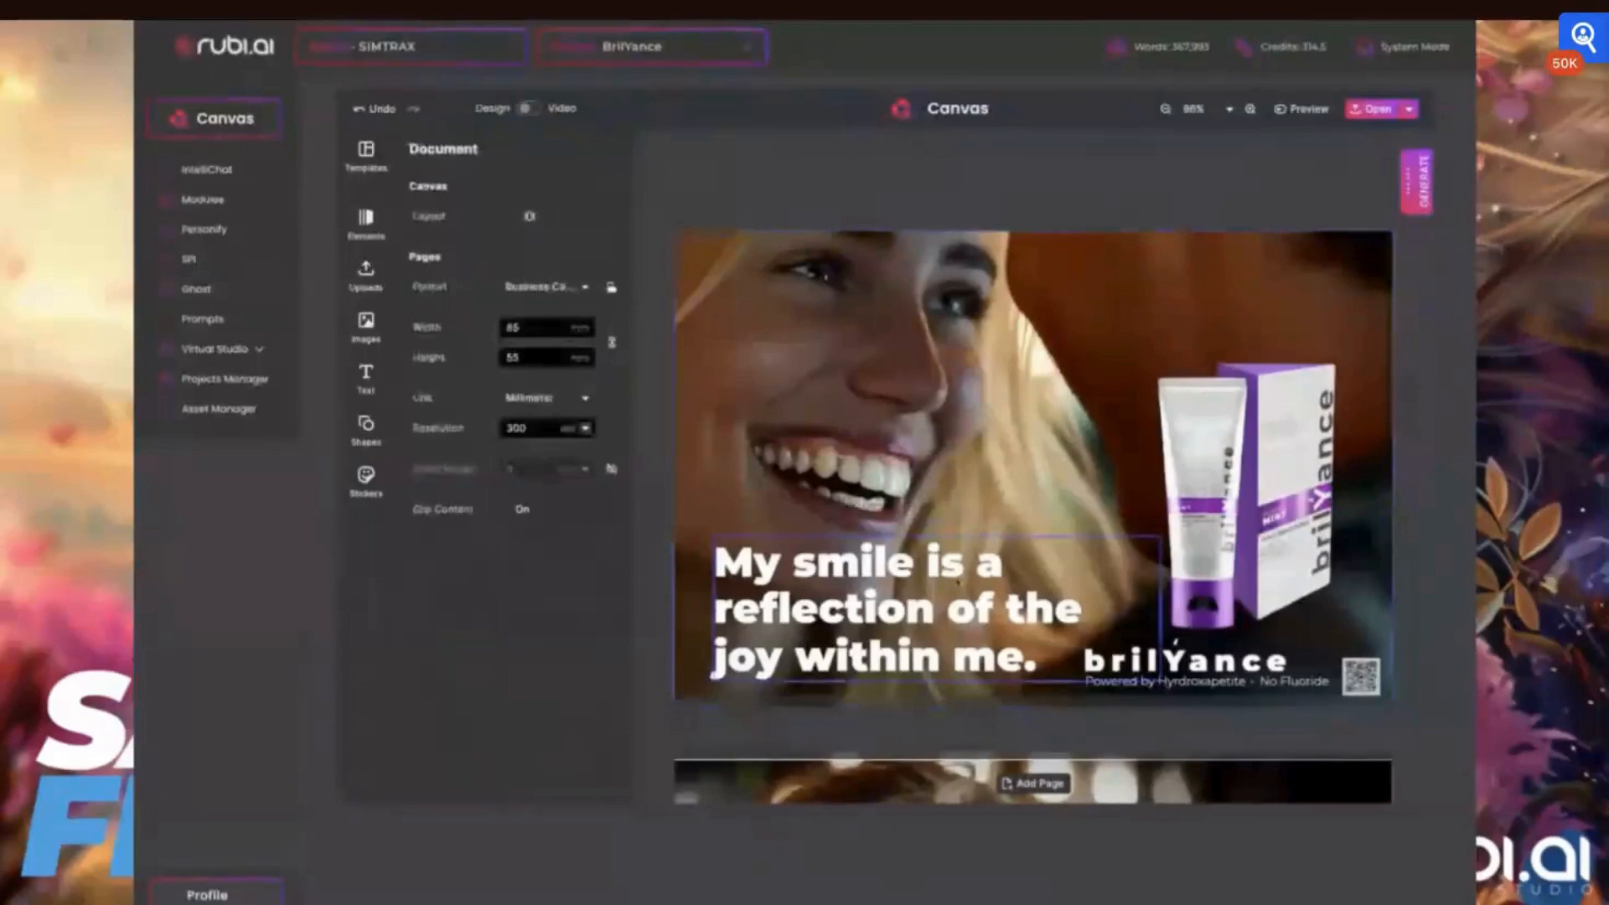
# Tighten the teeth overlay's crop area to about 17.7 x 8.7 mm and leave crop mode
pyautogui.doubleClick(909, 515)
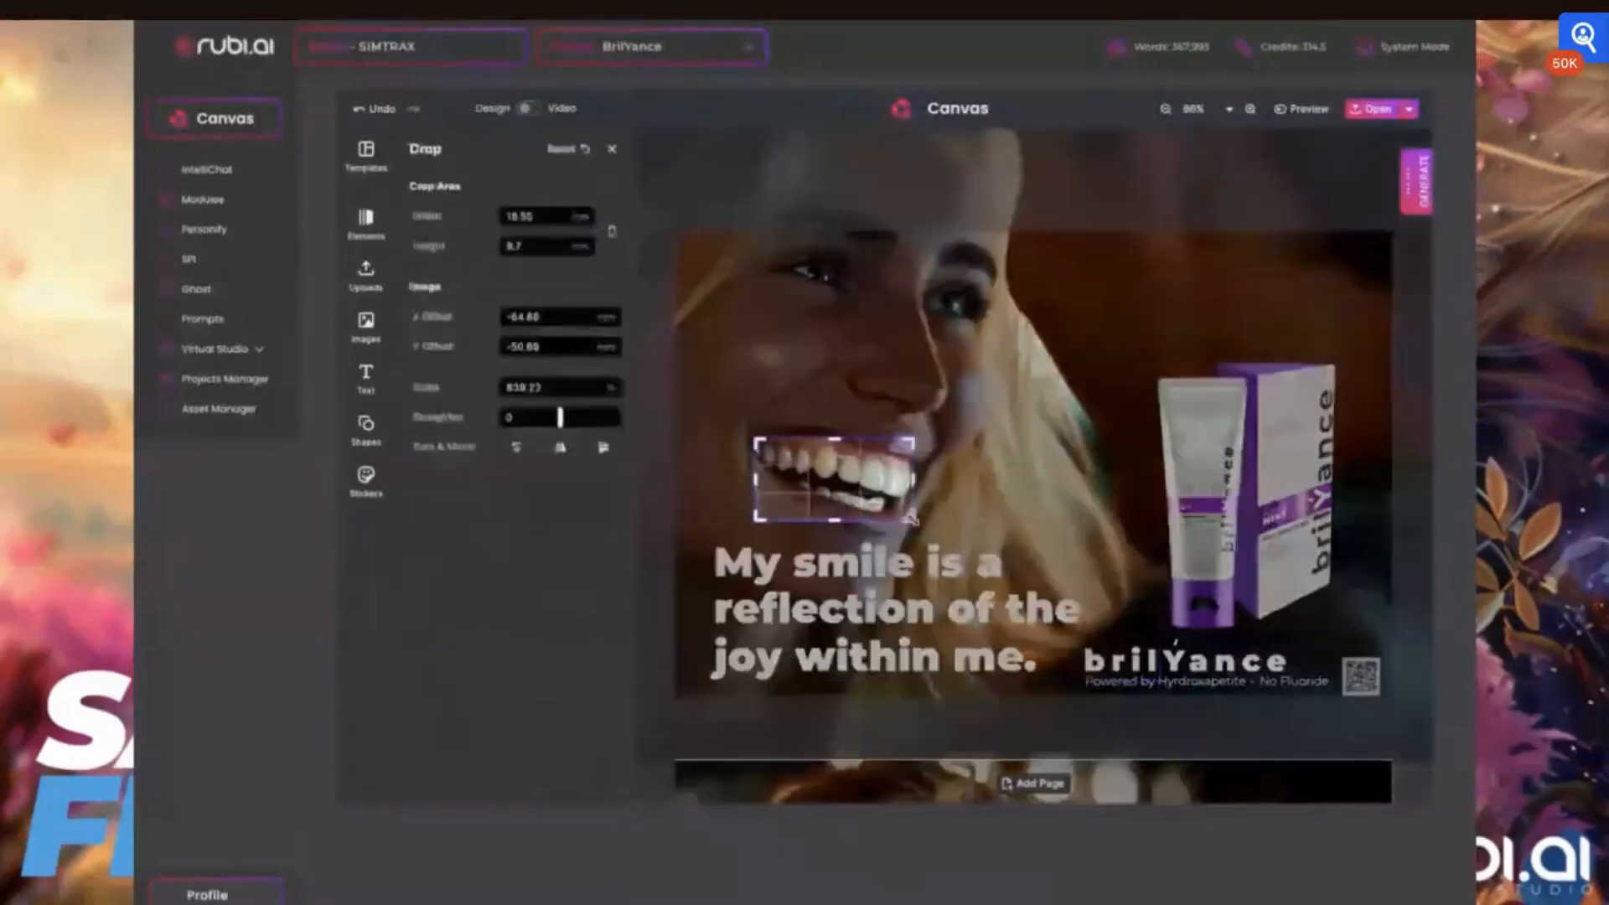
pyautogui.moveTo(911, 518); pyautogui.dragTo(911, 504)
pyautogui.moveTo(757, 505)
pyautogui.mouseDown()
pyautogui.moveTo(766, 481)
pyautogui.moveTo(766, 509)
pyautogui.mouseUp()
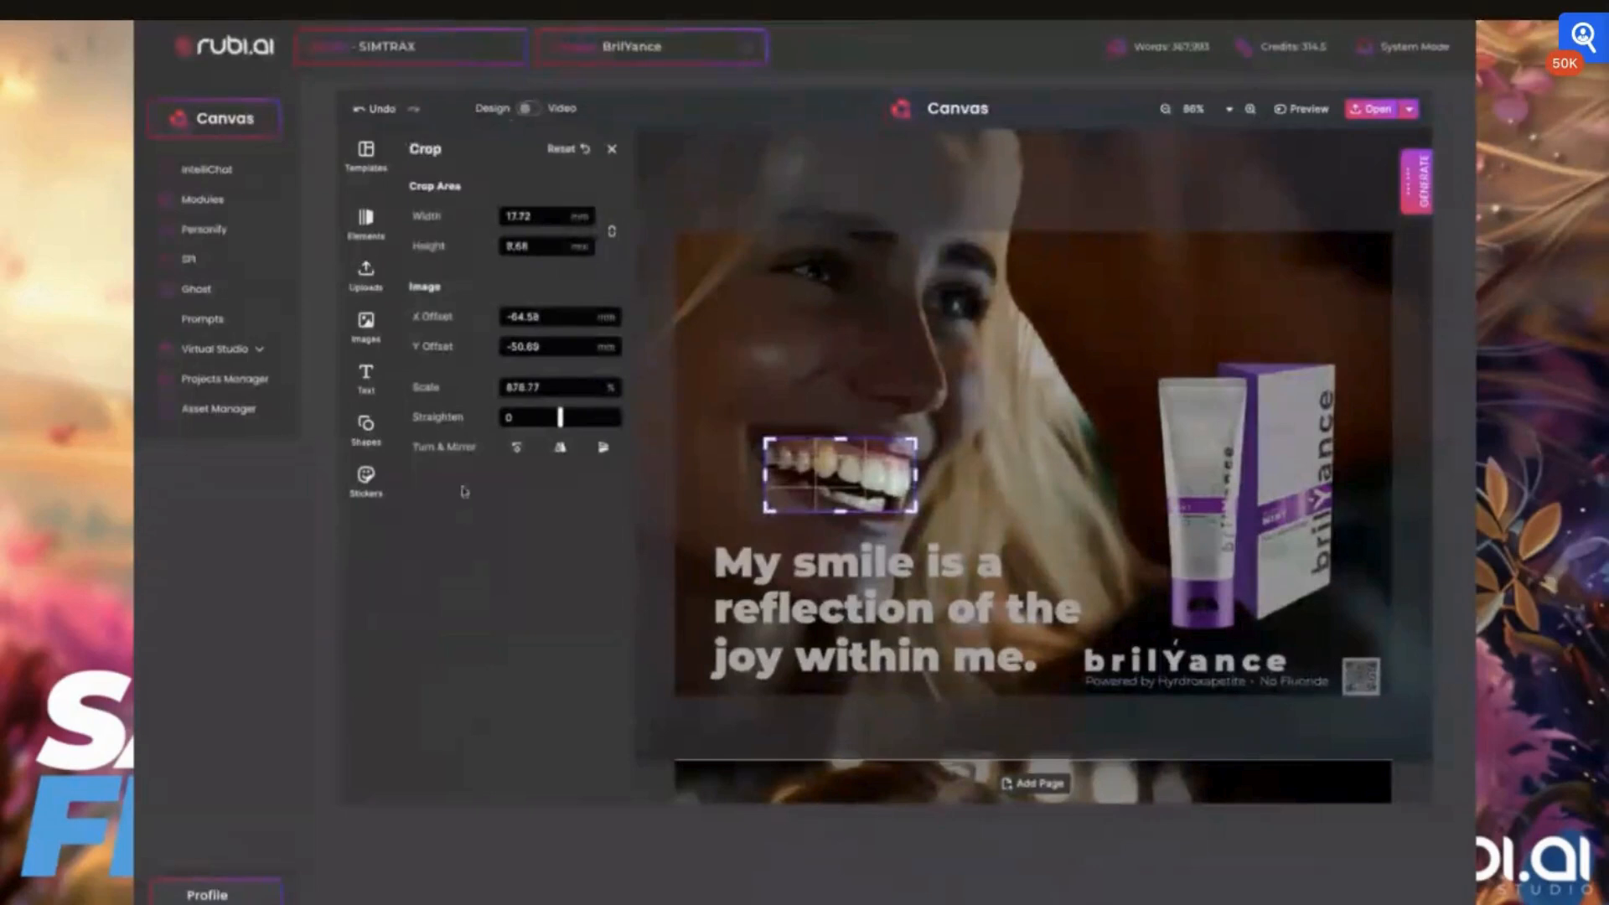
pyautogui.click(366, 324)
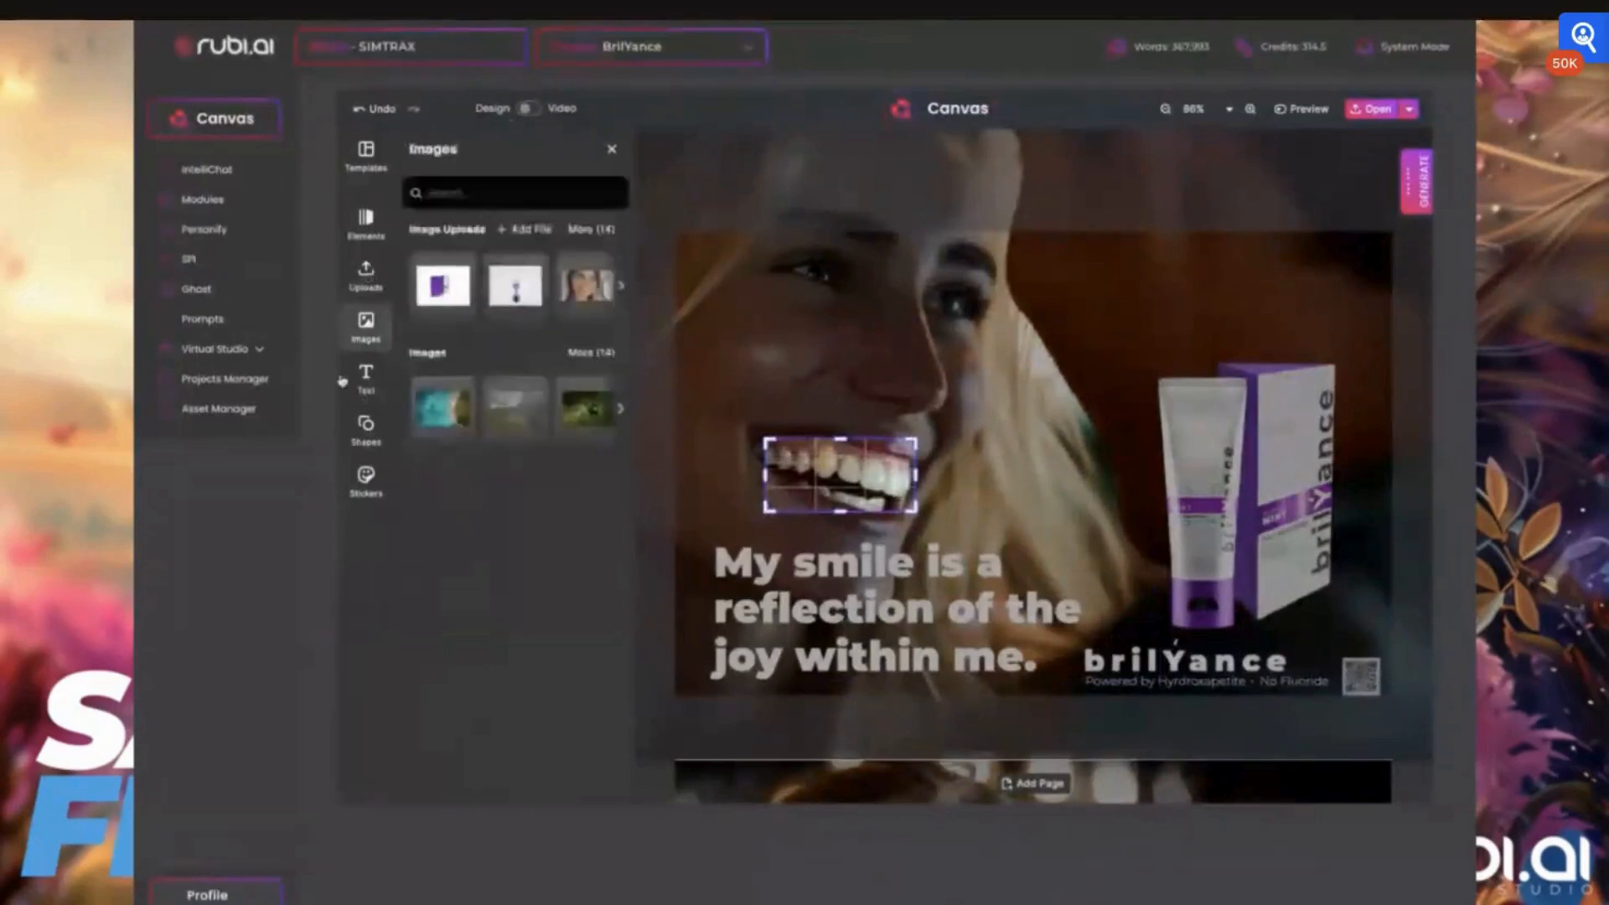
pyautogui.click(371, 384)
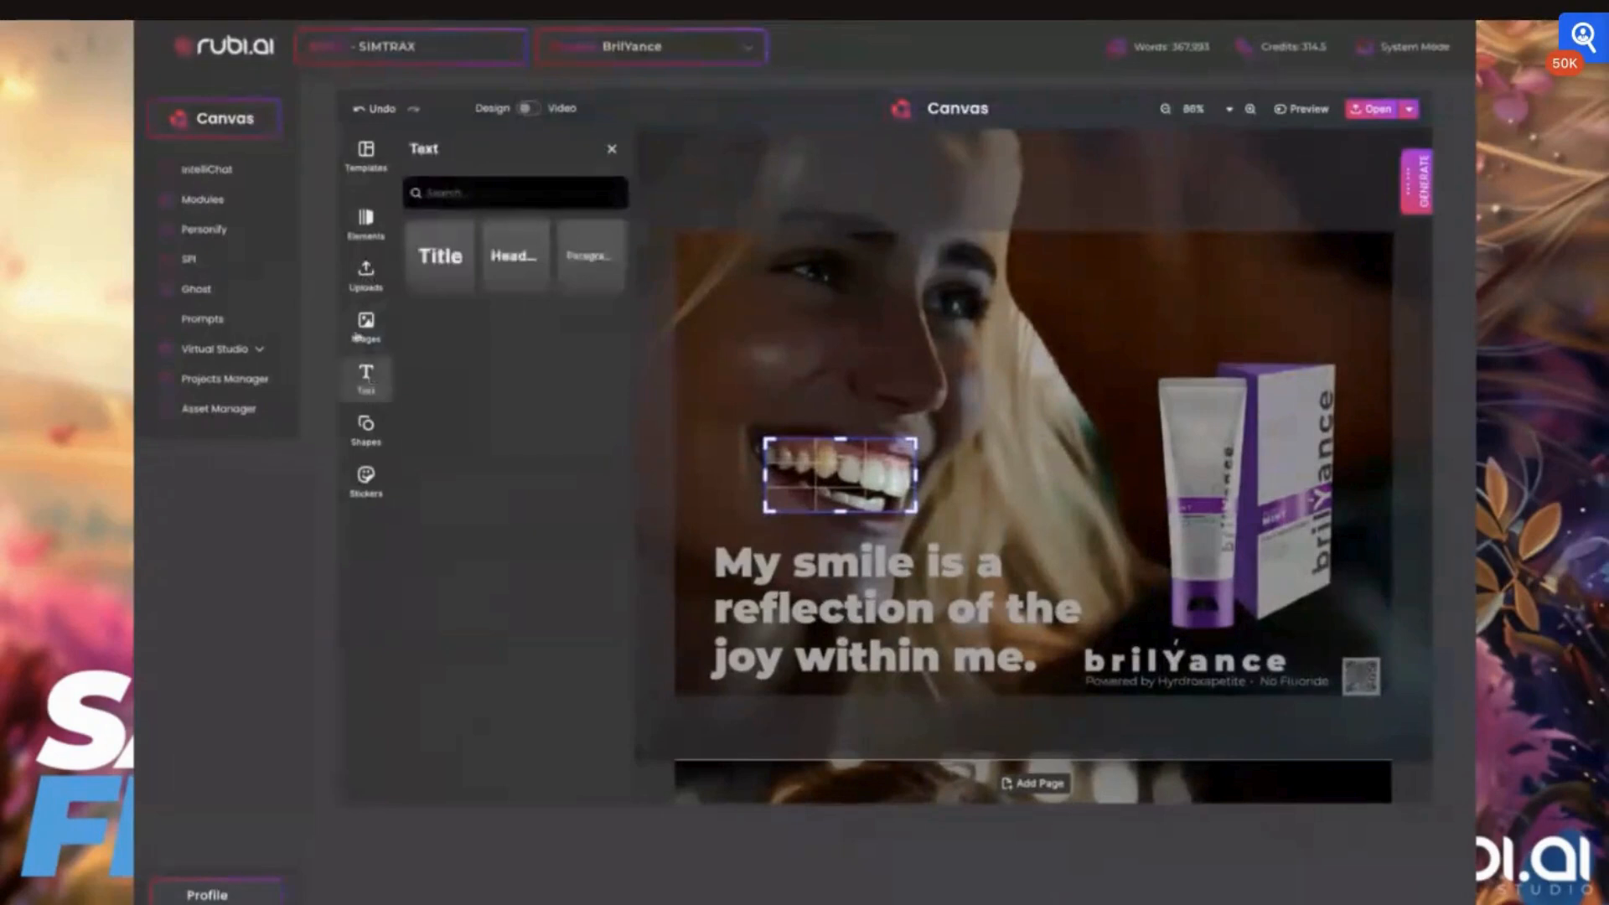
pyautogui.click(358, 334)
pyautogui.click(612, 149)
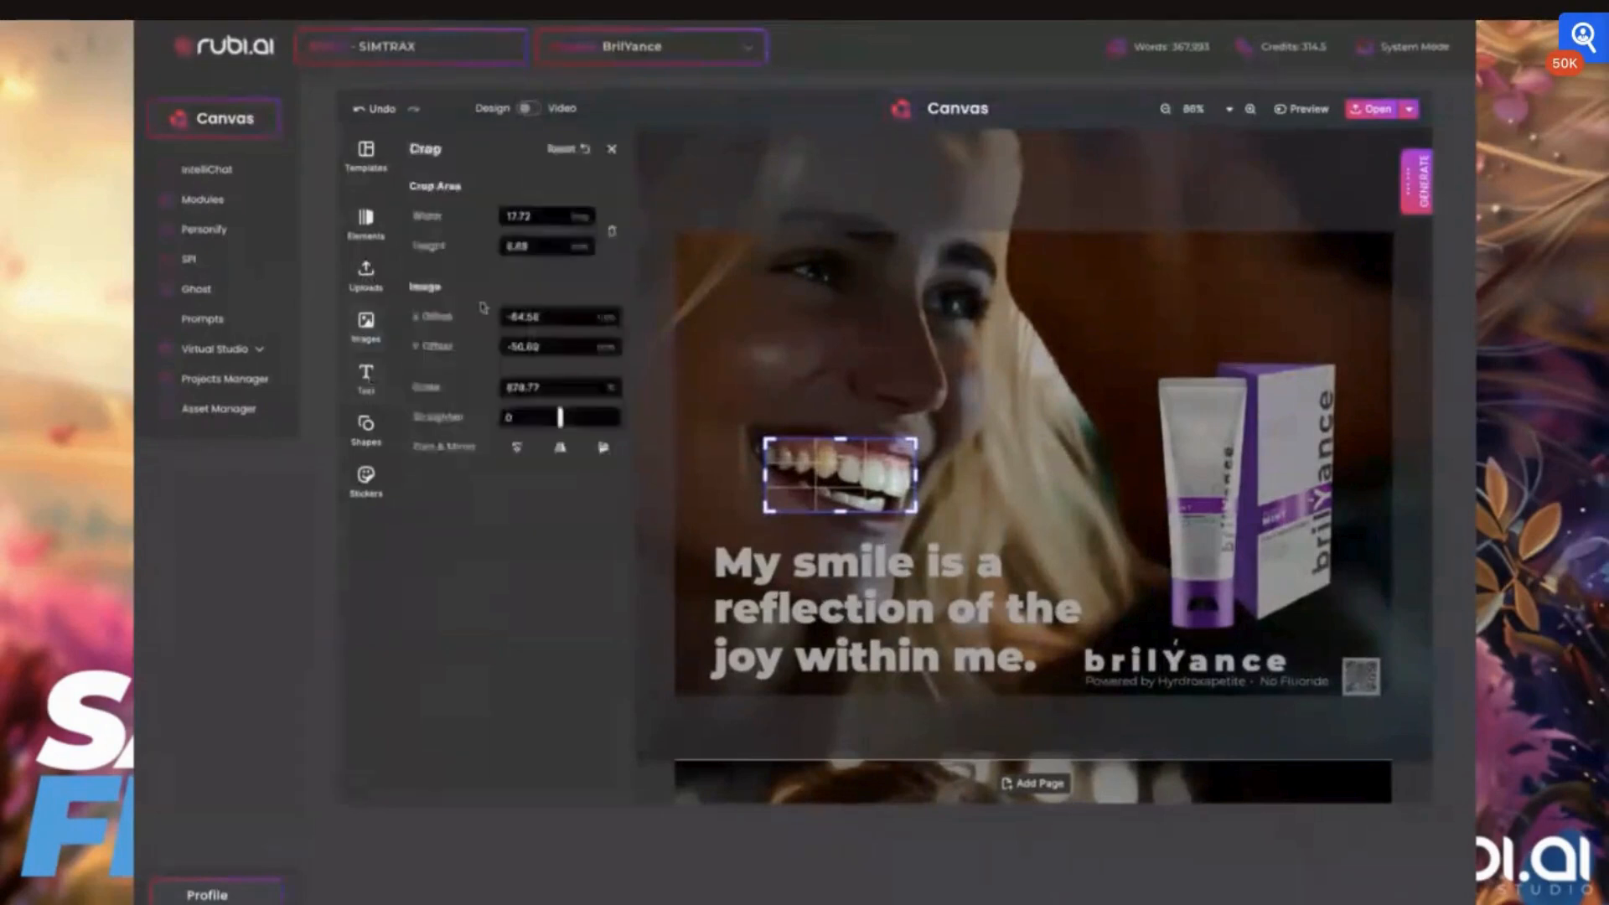
pyautogui.click(611, 150)
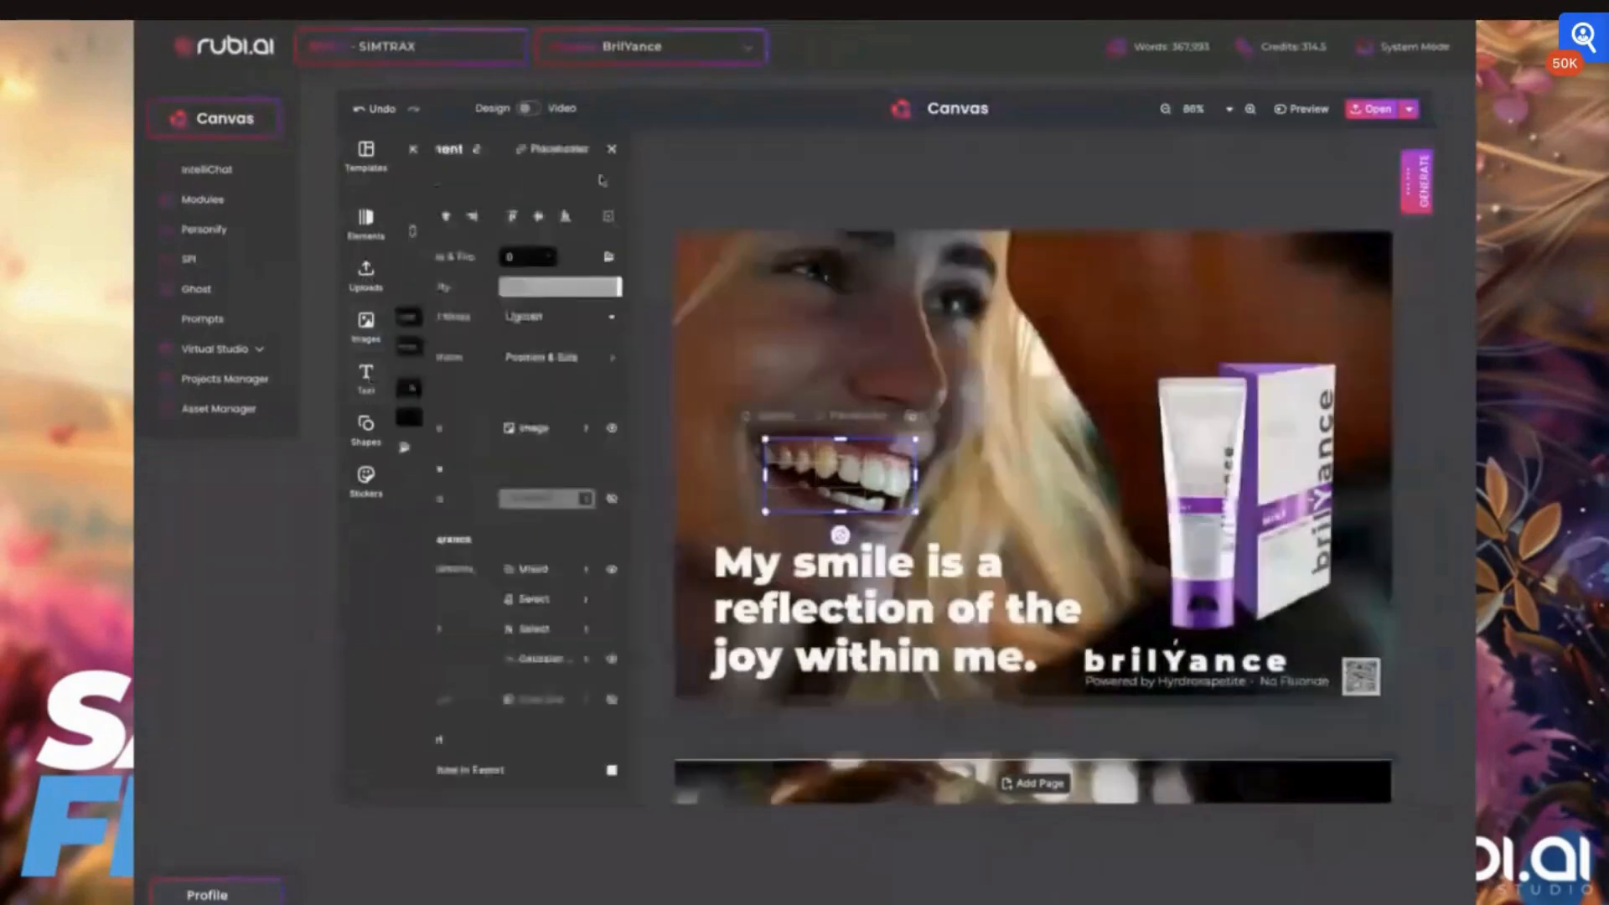
# Deselect the teeth overlay and compare the smiles on the first and second cards at different magnifications
pyautogui.click(548, 654)
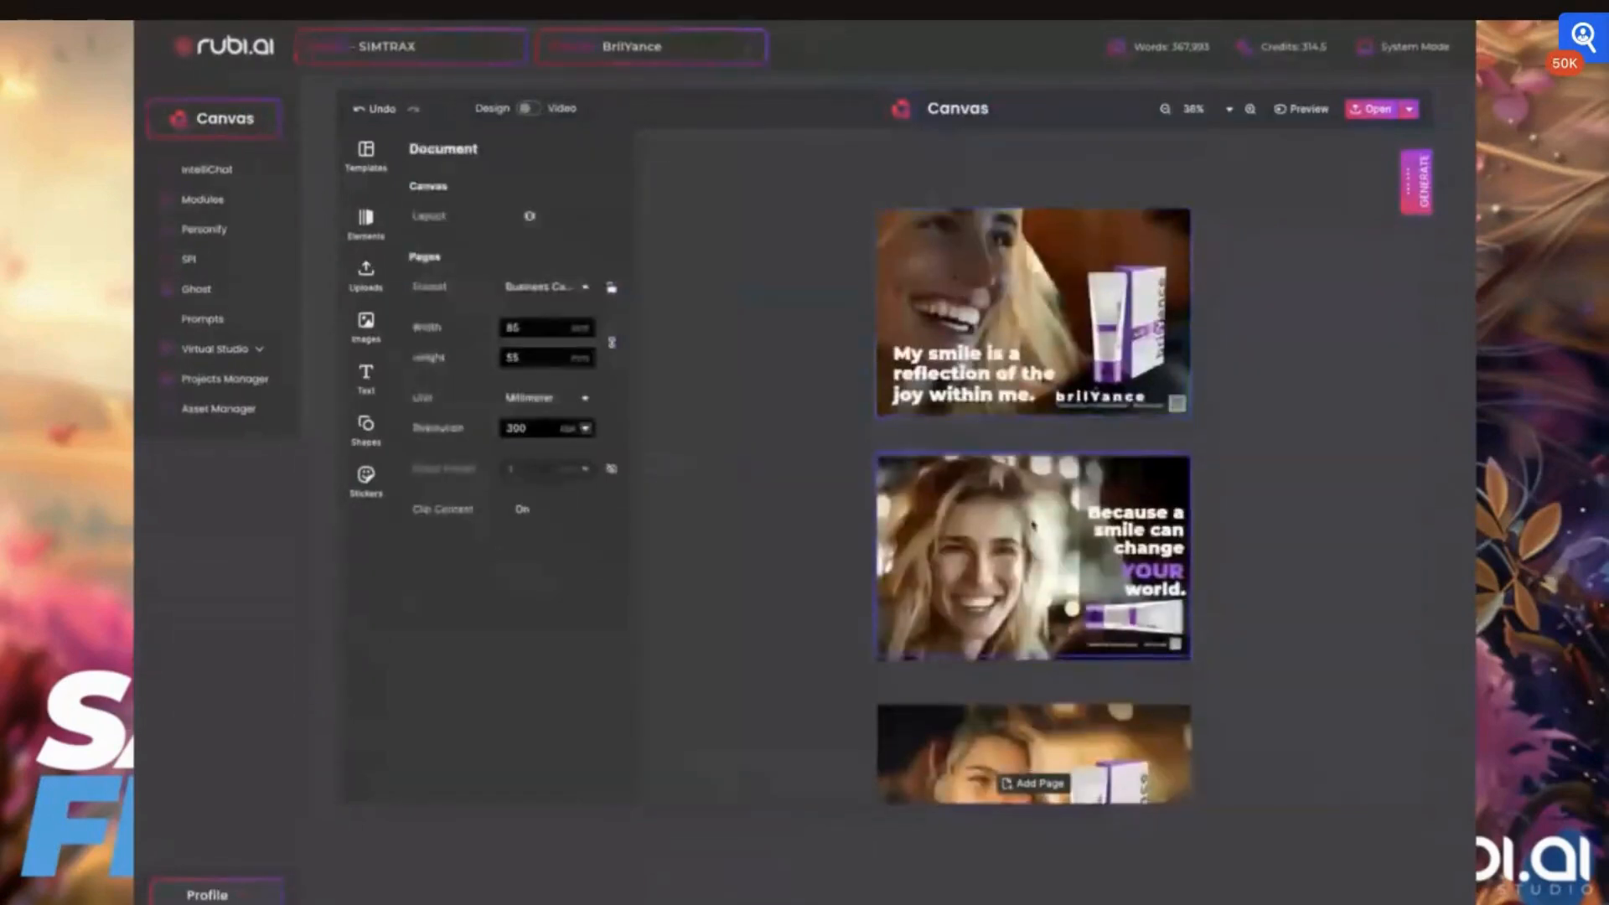
pyautogui.scroll(10, 1034, 525)
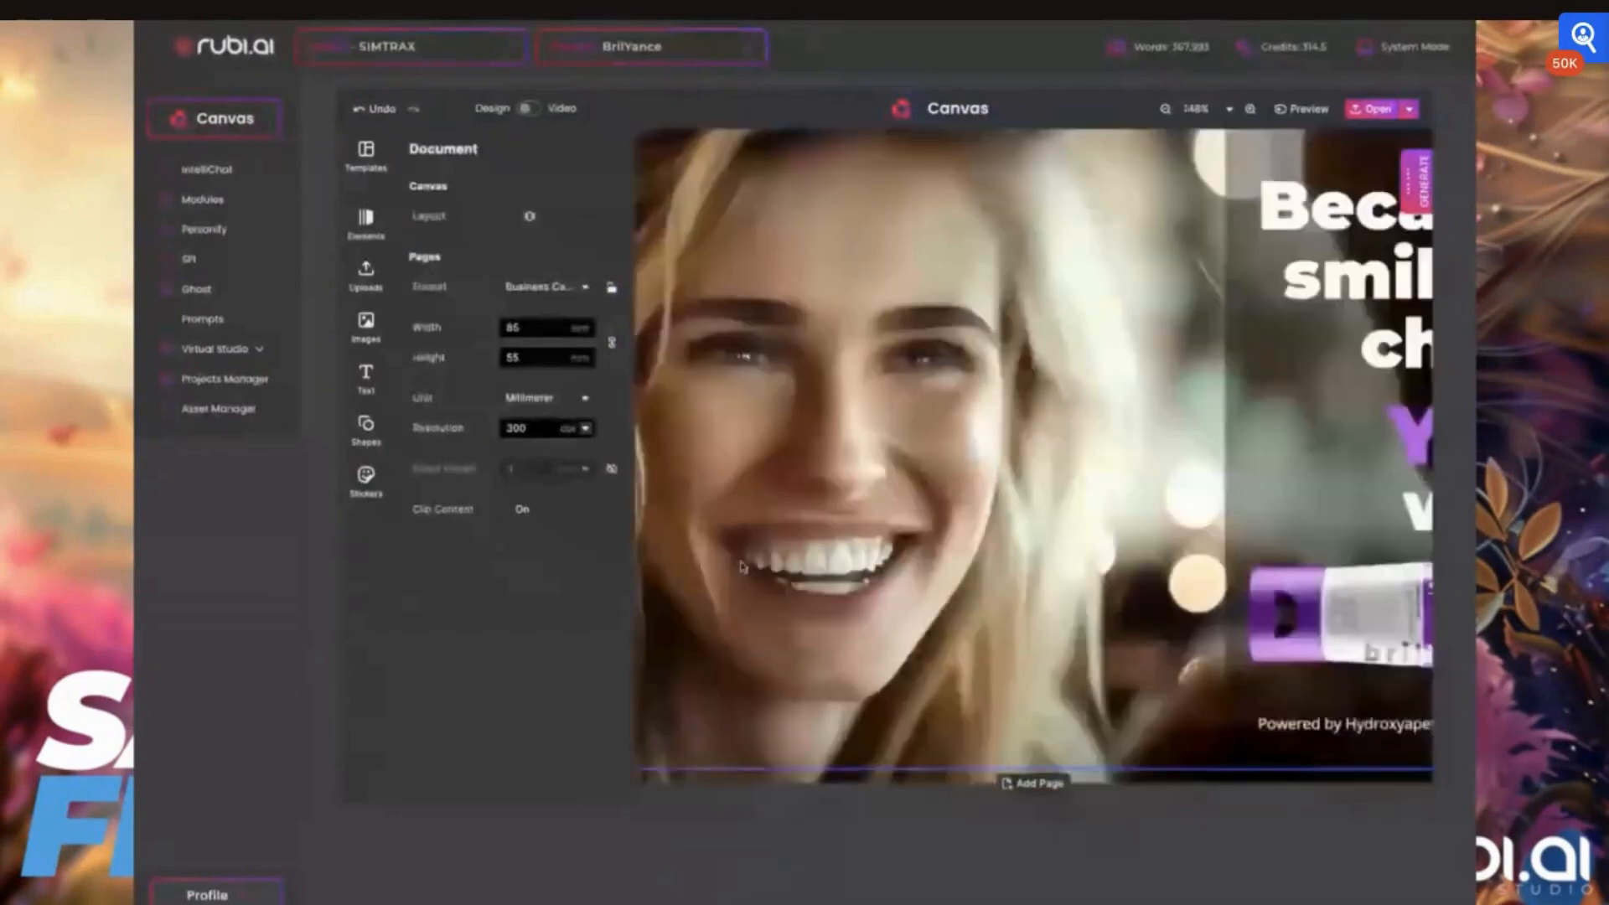
pyautogui.scroll(-6, 1022, 618)
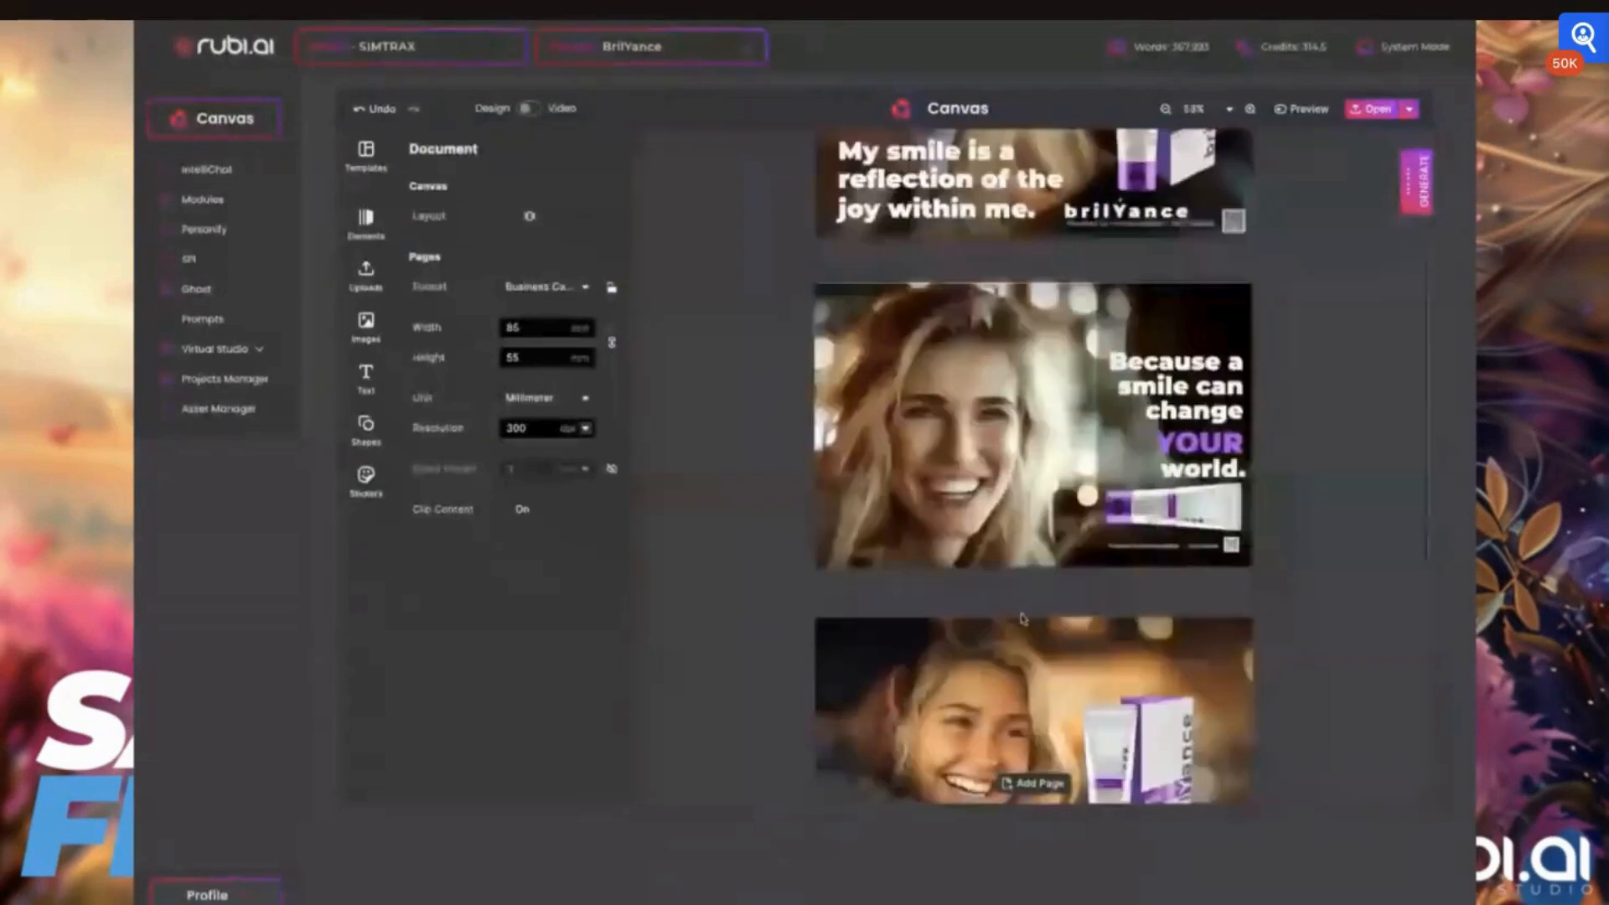
pyautogui.scroll(-2, 1022, 618)
# Open the filter options for the background photo on the "Because YOU are loved." card and look through the available filters
pyautogui.click(877, 588)
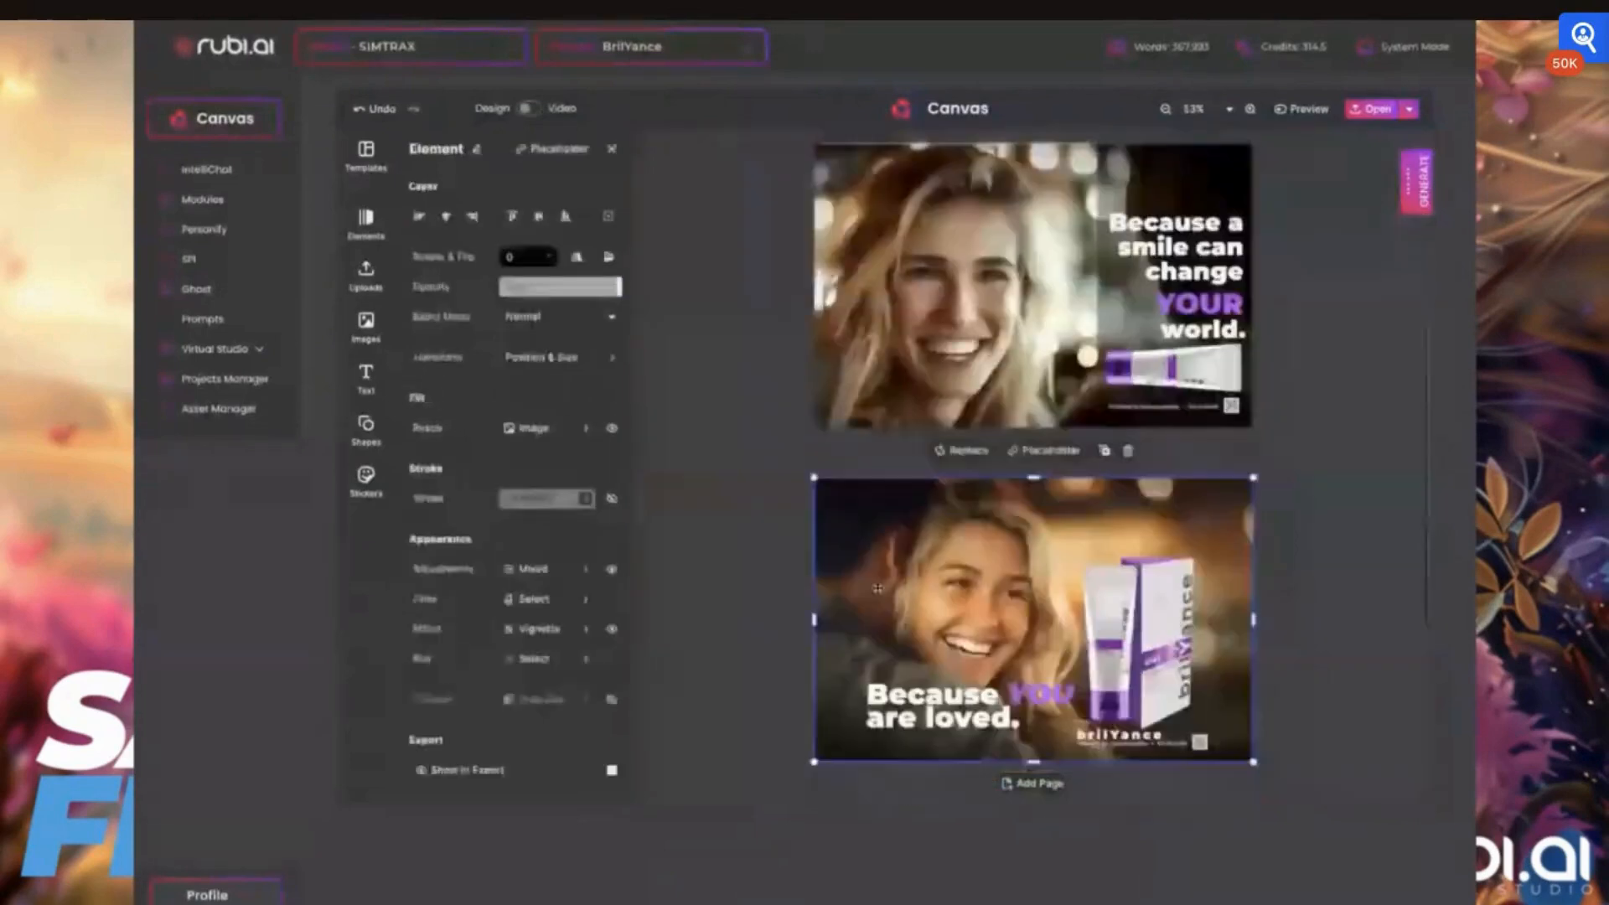
pyautogui.click(535, 599)
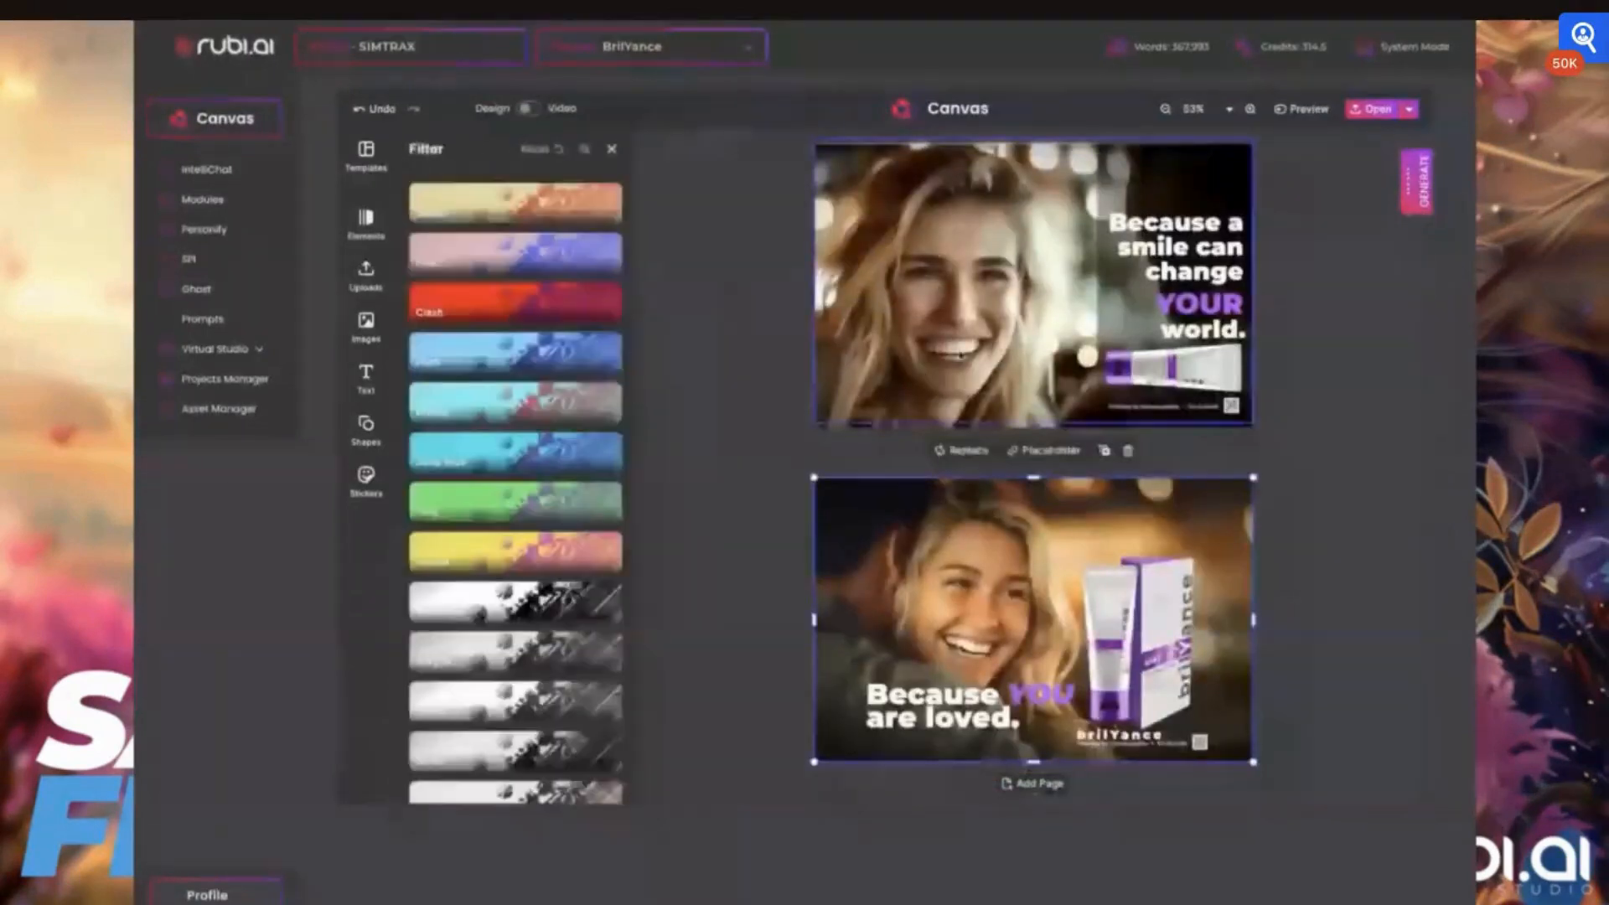
pyautogui.scroll(-4, 605, 595)
pyautogui.scroll(-5, 605, 595)
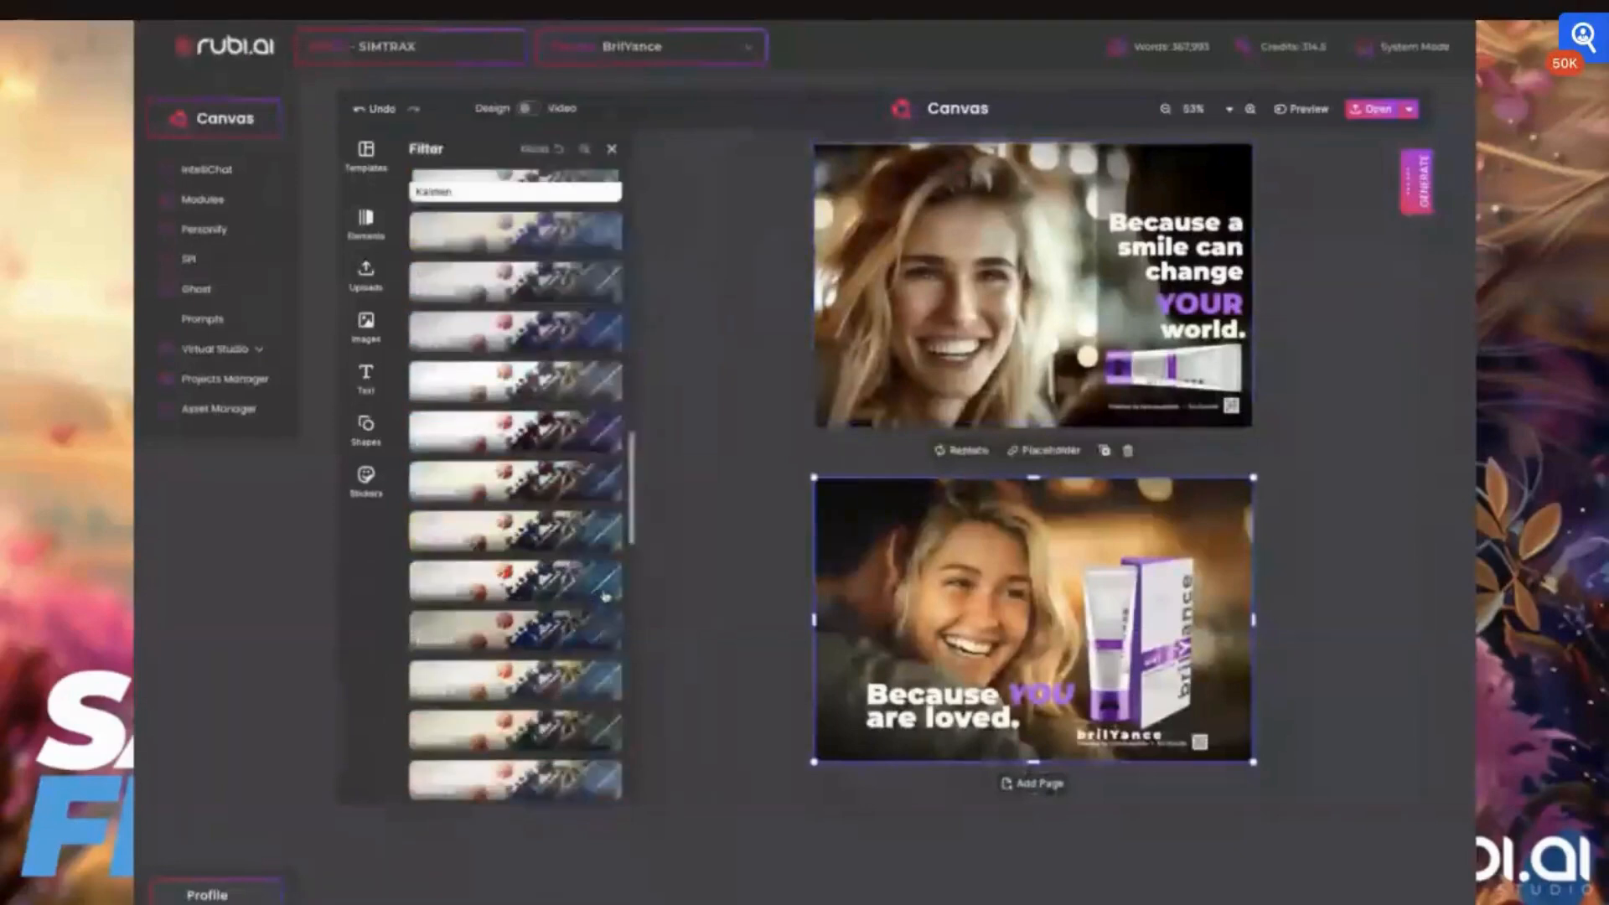
pyautogui.scroll(4, 605, 595)
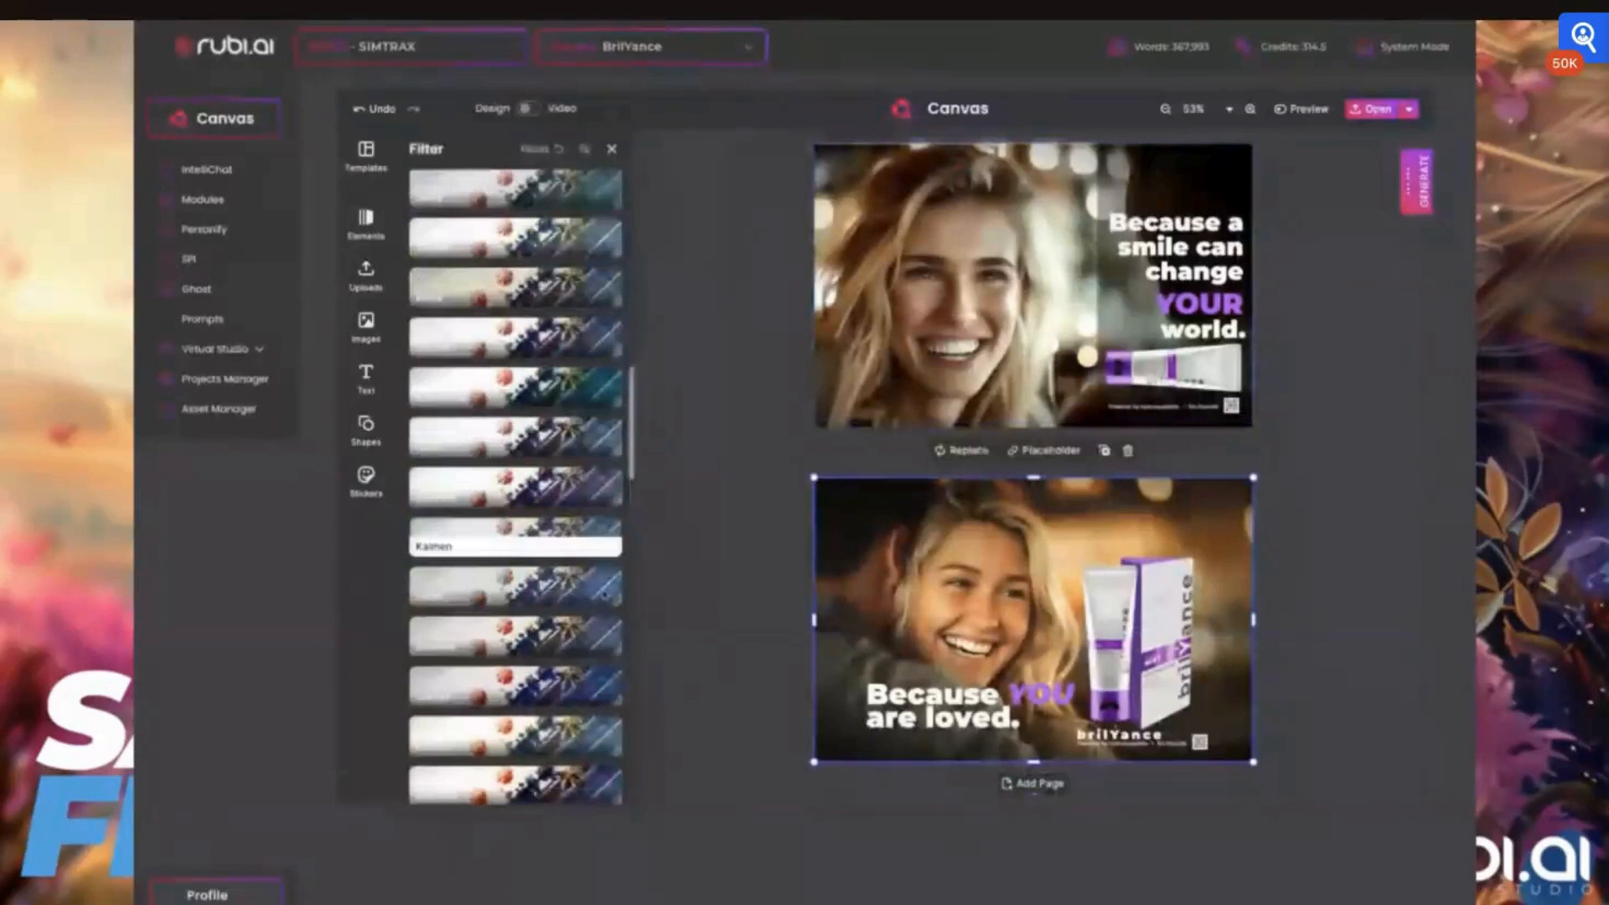
pyautogui.scroll(-2, 605, 593)
pyautogui.scroll(-5, 604, 595)
pyautogui.scroll(4, 471, 389)
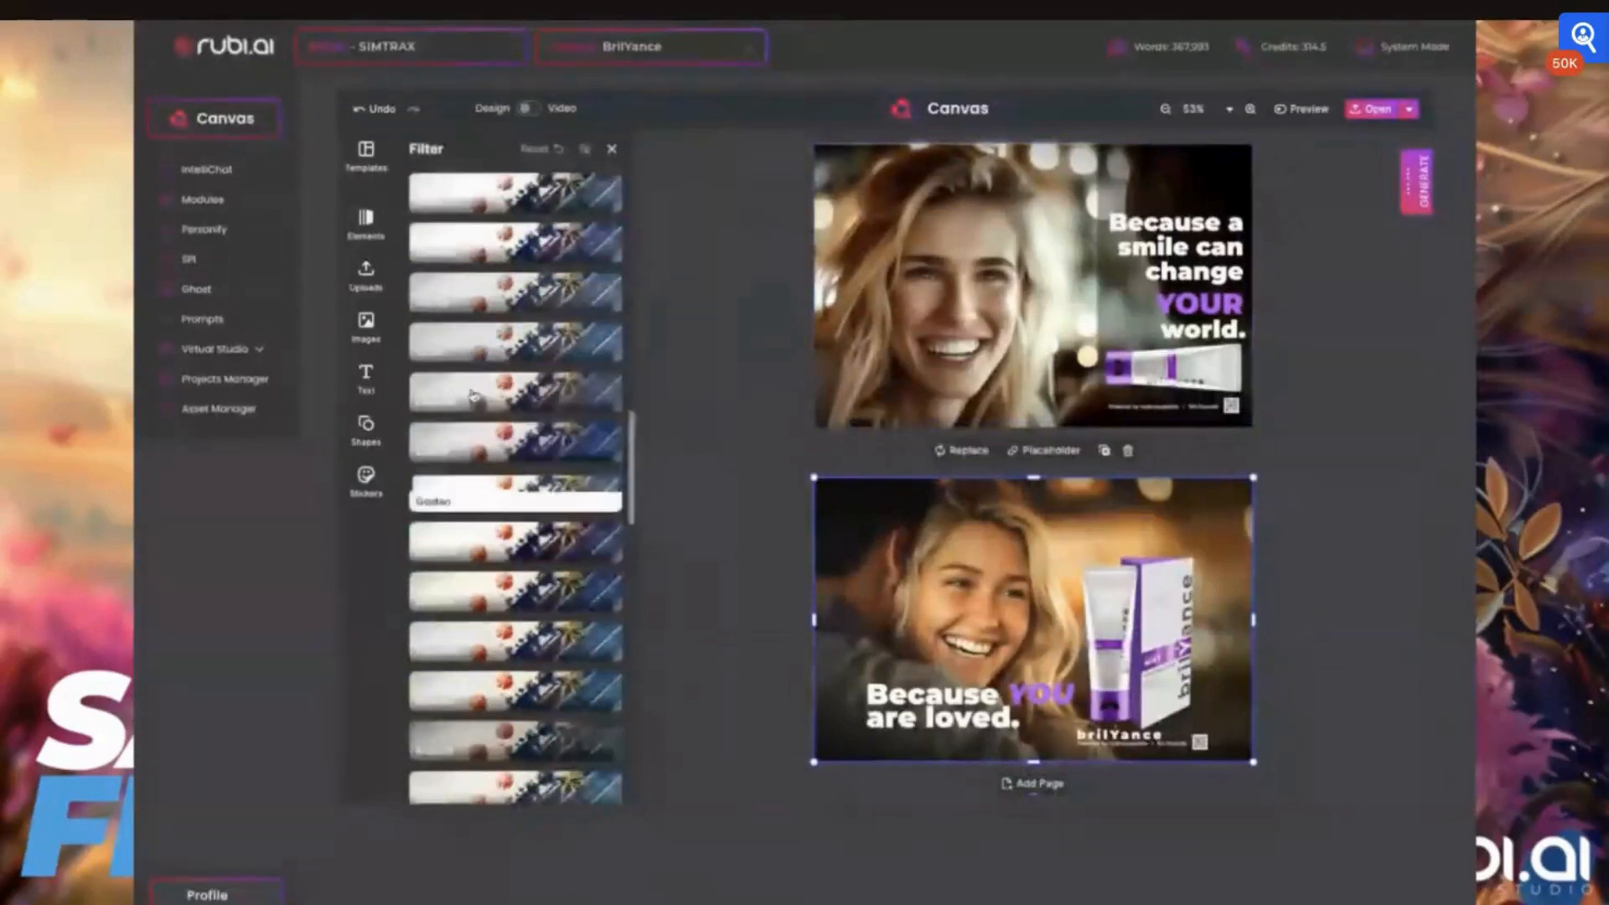
pyautogui.scroll(1, 473, 395)
pyautogui.scroll(1, 473, 394)
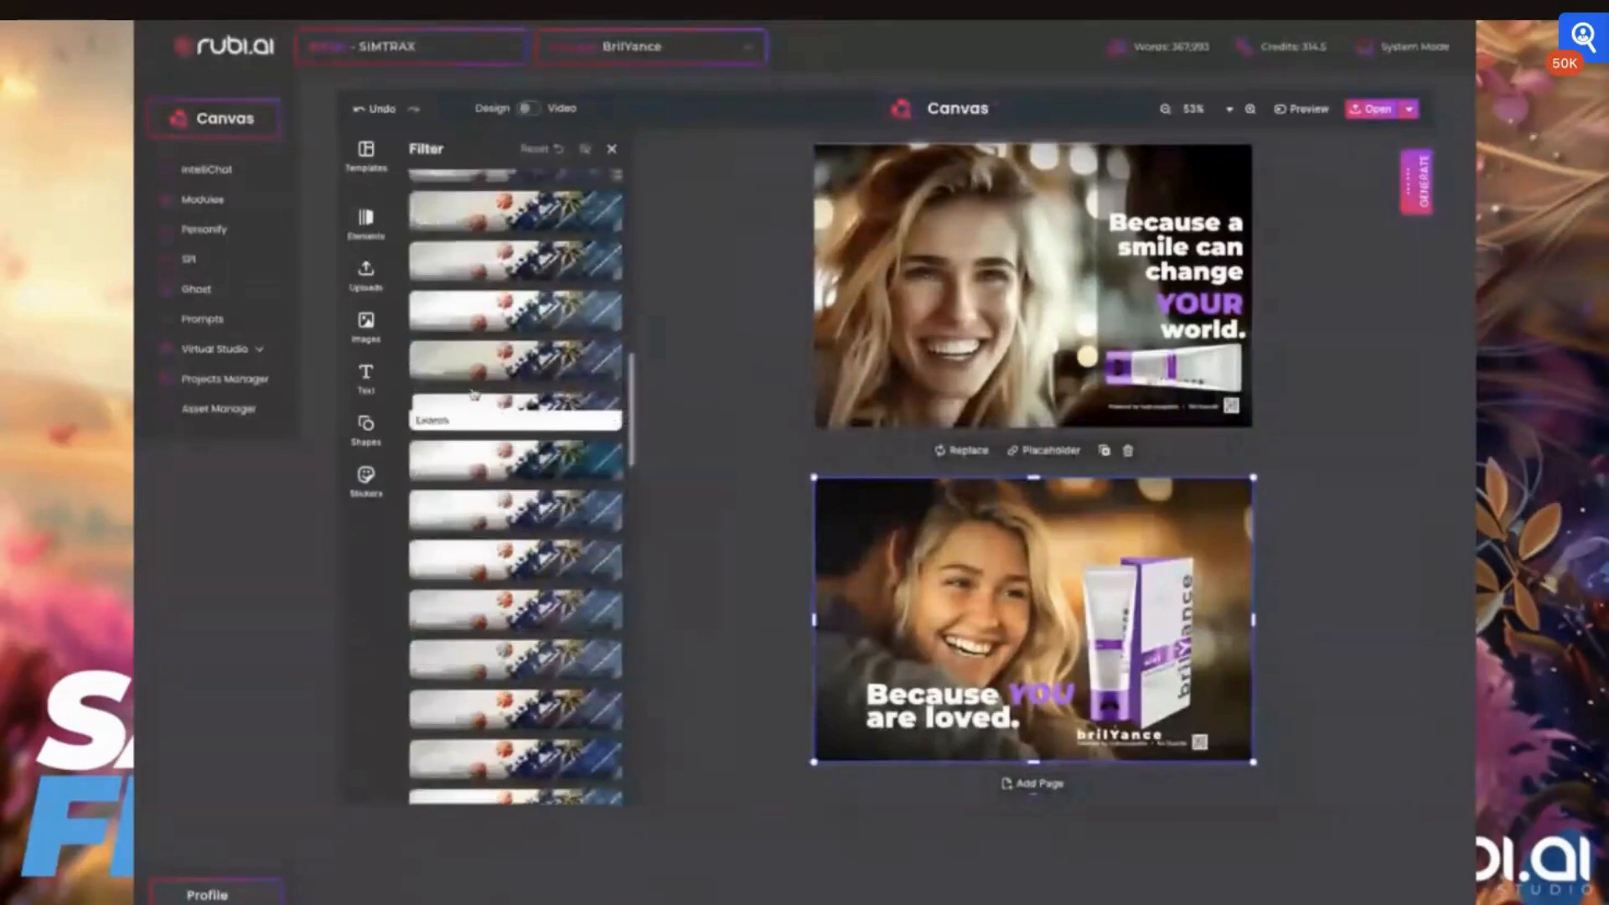
pyautogui.scroll(1, 473, 394)
pyautogui.scroll(2, 473, 394)
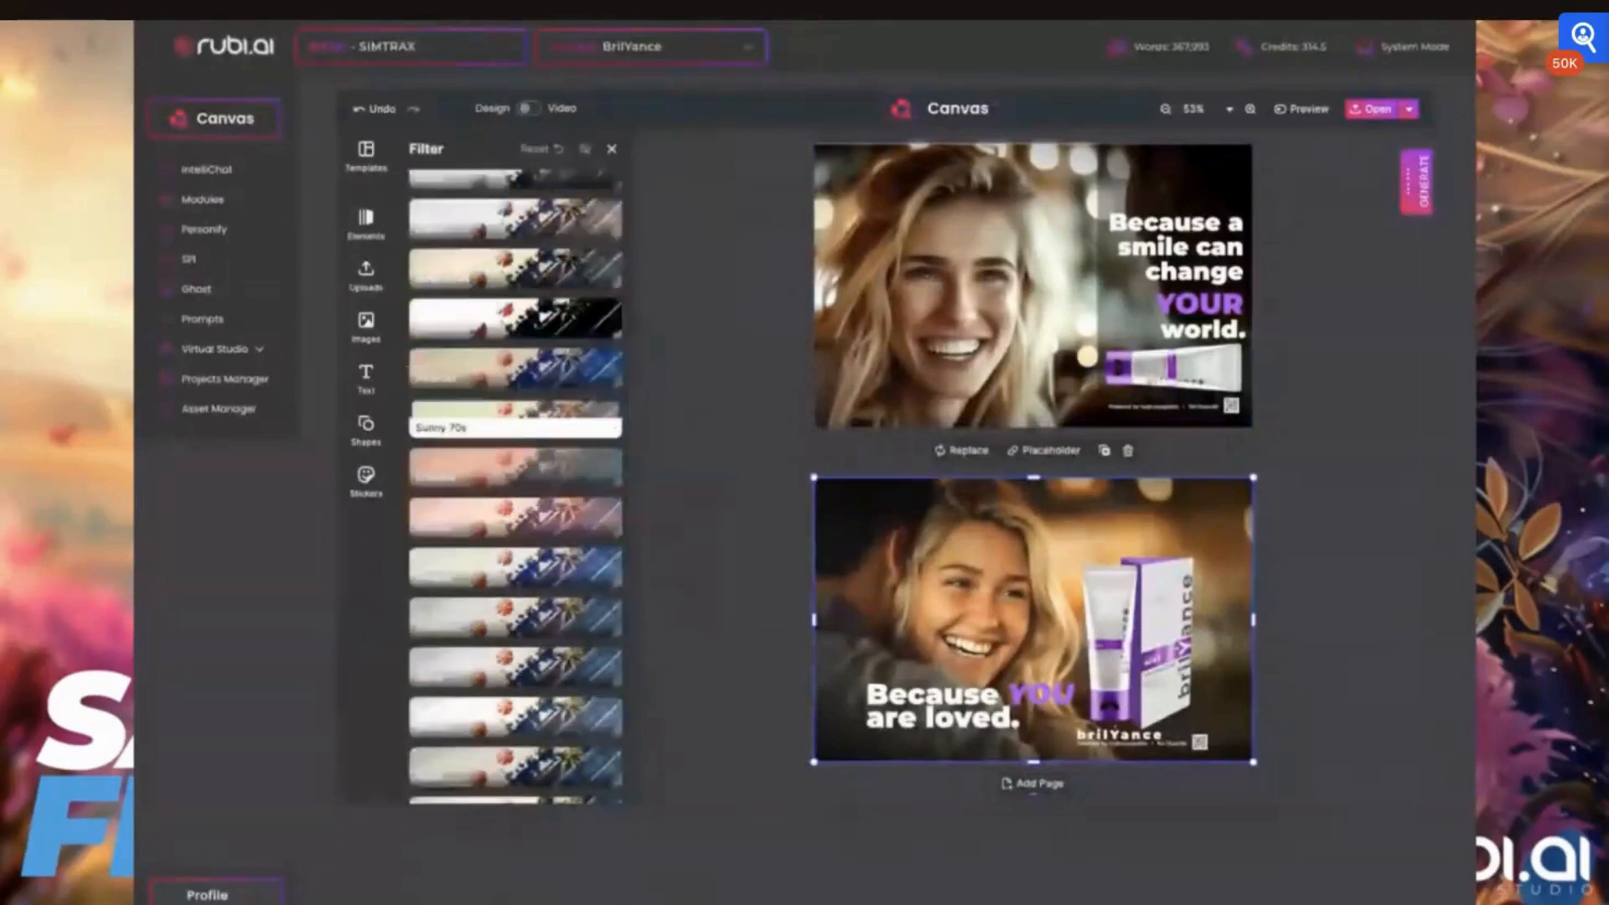
# Try the Sunny 70s and Polaroid filters on the third card's background photo, and settle on Sepia
pyautogui.click(466, 411)
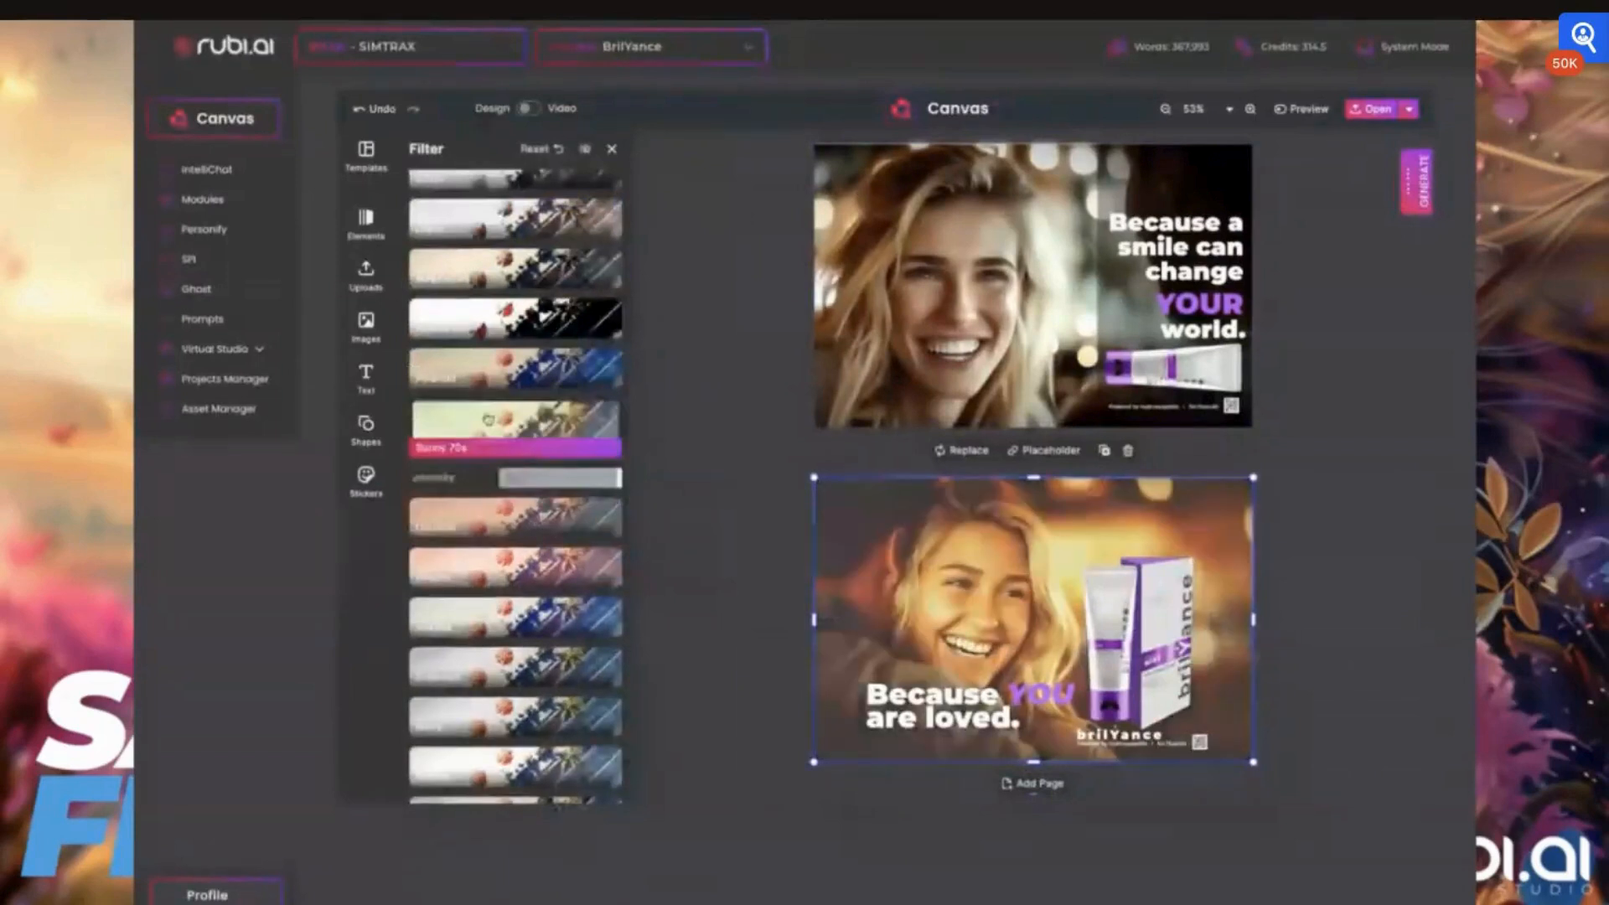
pyautogui.click(485, 370)
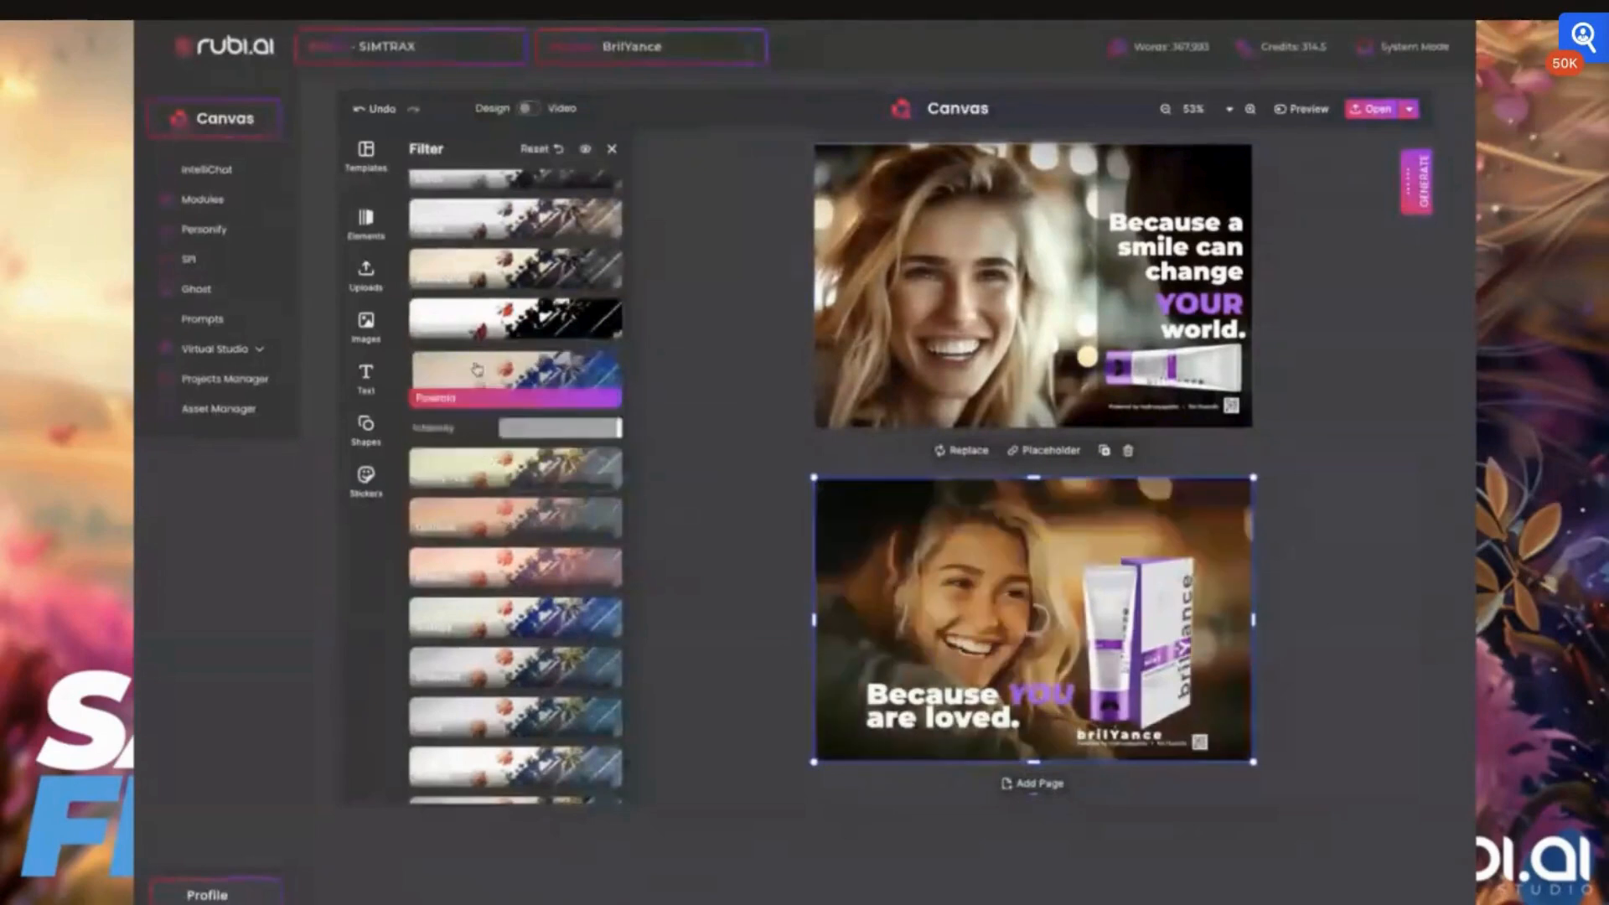
pyautogui.scroll(3, 507, 319)
pyautogui.scroll(2, 507, 320)
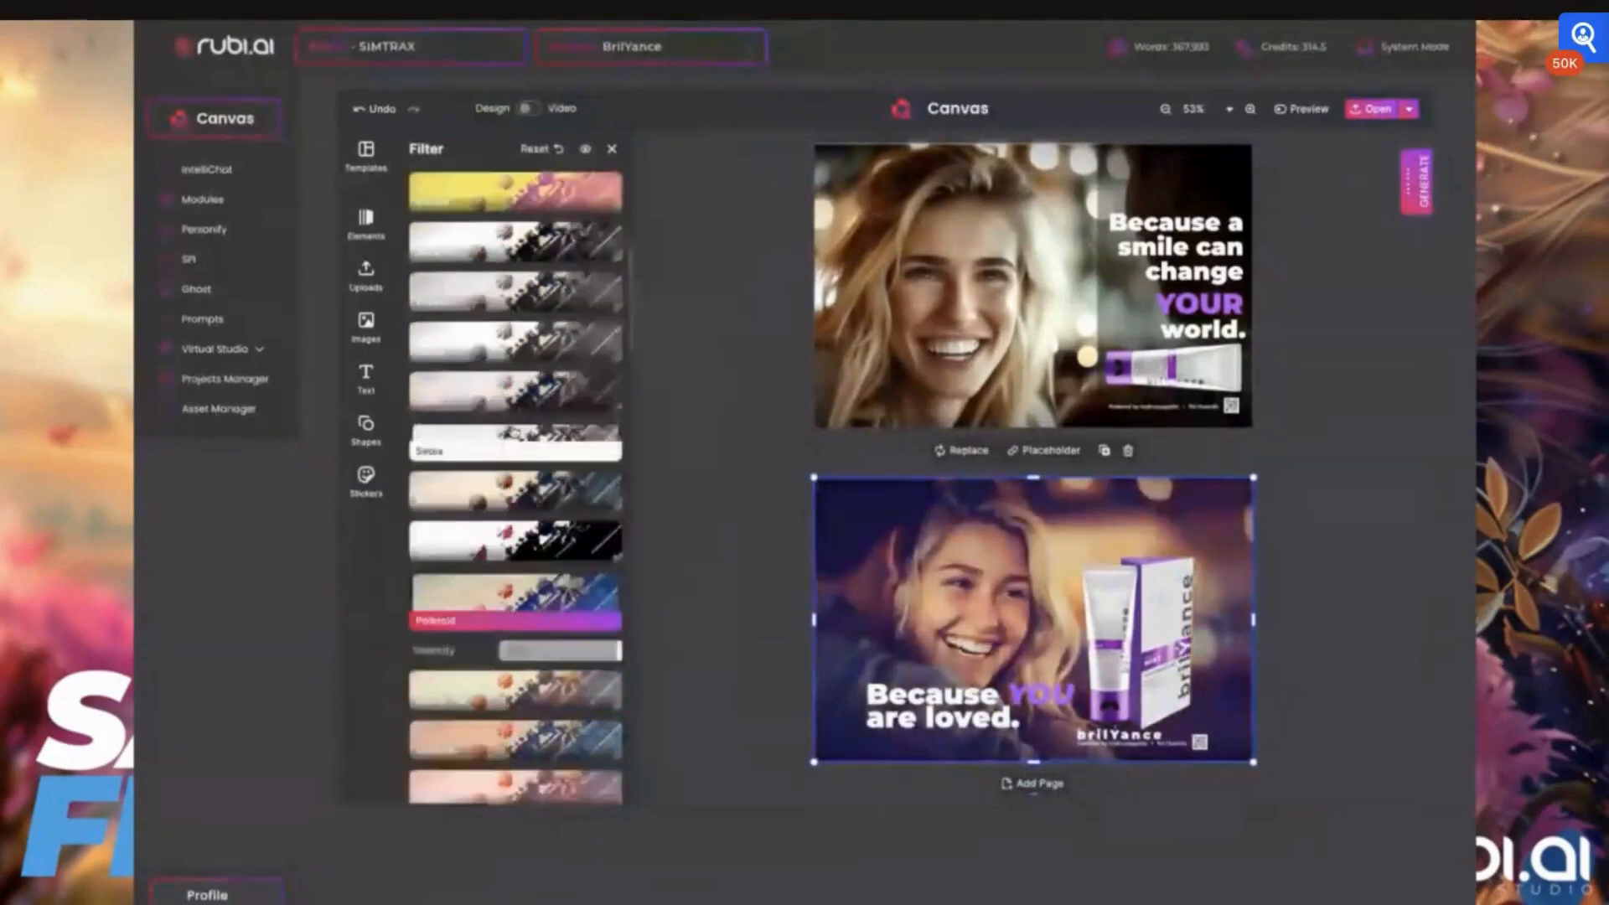
pyautogui.click(481, 437)
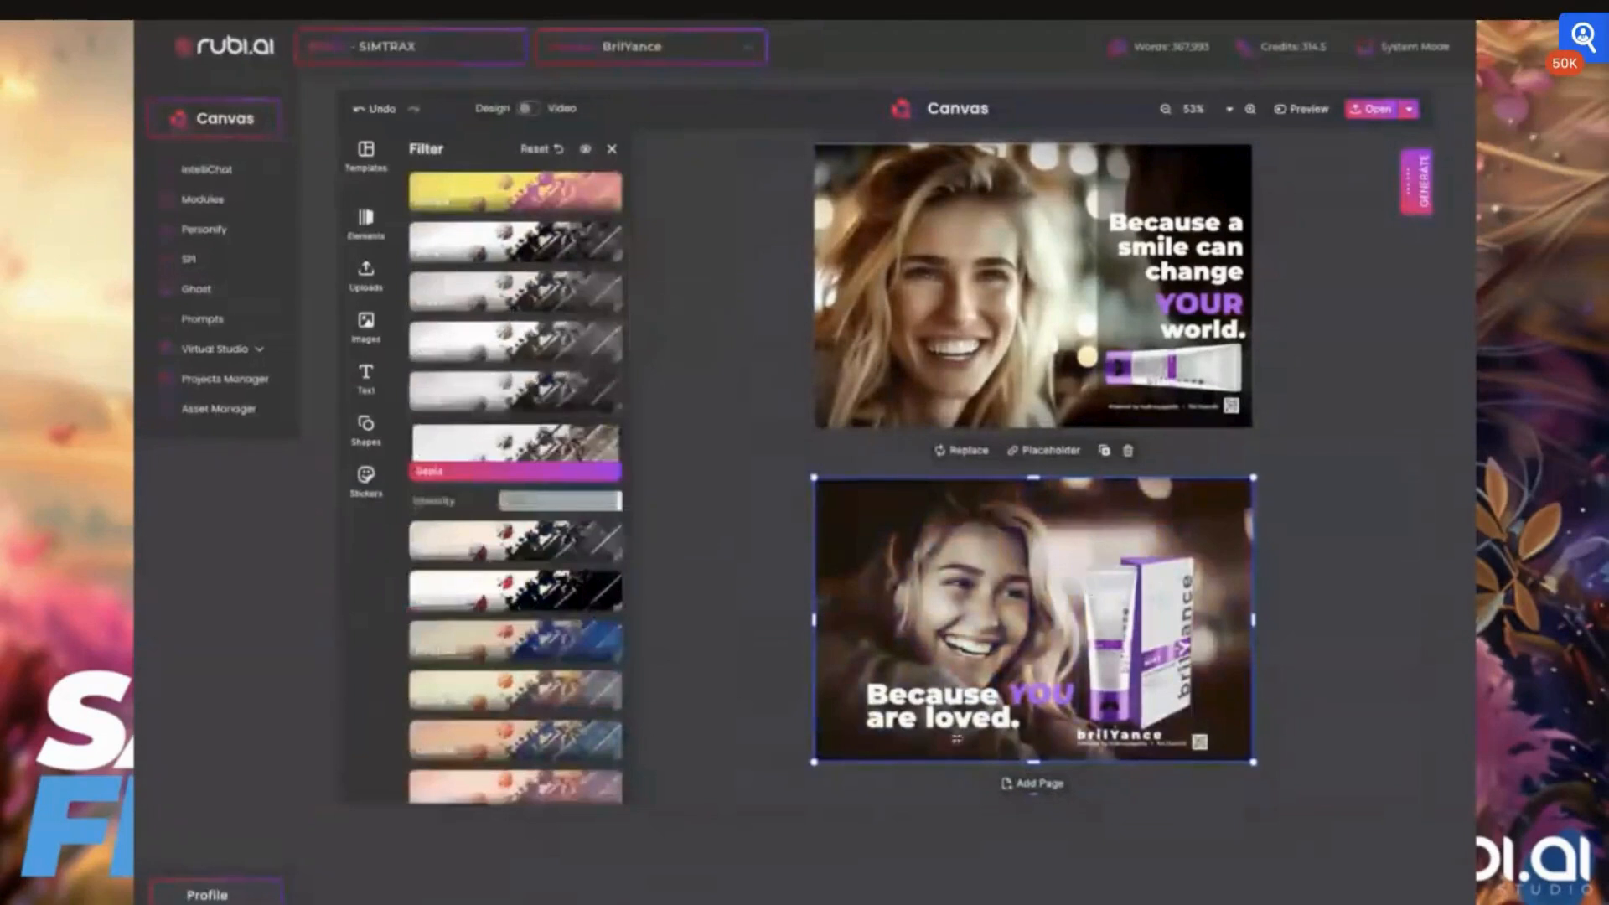
# Nudge the "Because YOU are loved." headline slightly lower on the third card and inspect the layout up close
pyautogui.click(989, 696)
pyautogui.moveTo(990, 696); pyautogui.dragTo(968, 720)
pyautogui.click(1182, 794)
pyautogui.scroll(5, 1180, 724)
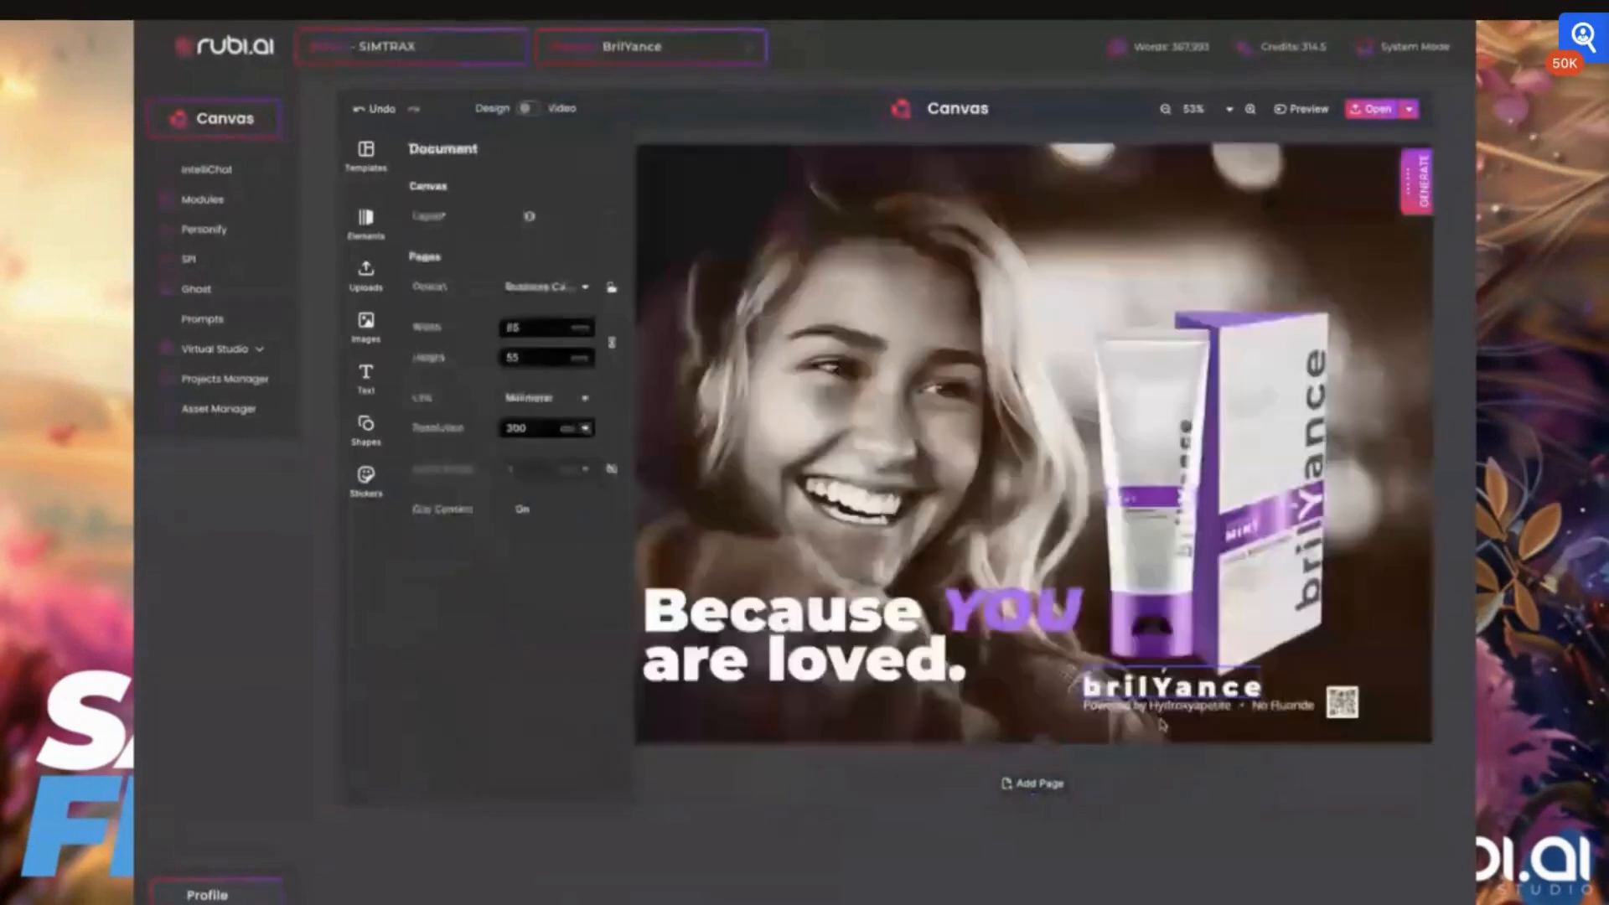
pyautogui.scroll(2, 1163, 726)
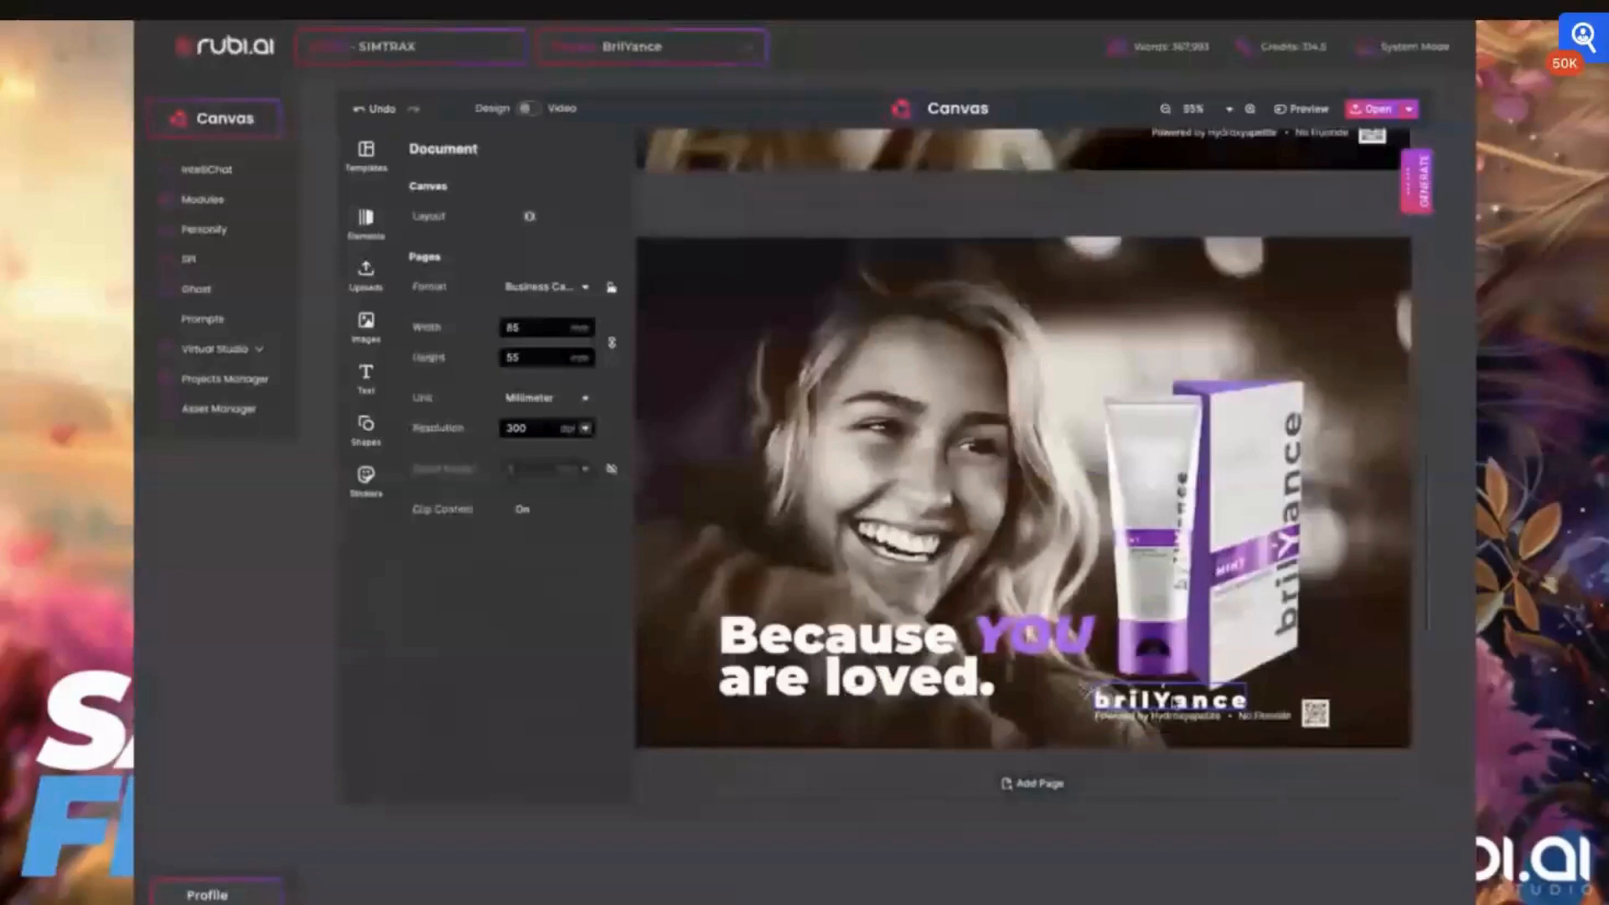
pyautogui.scroll(-3, 1176, 701)
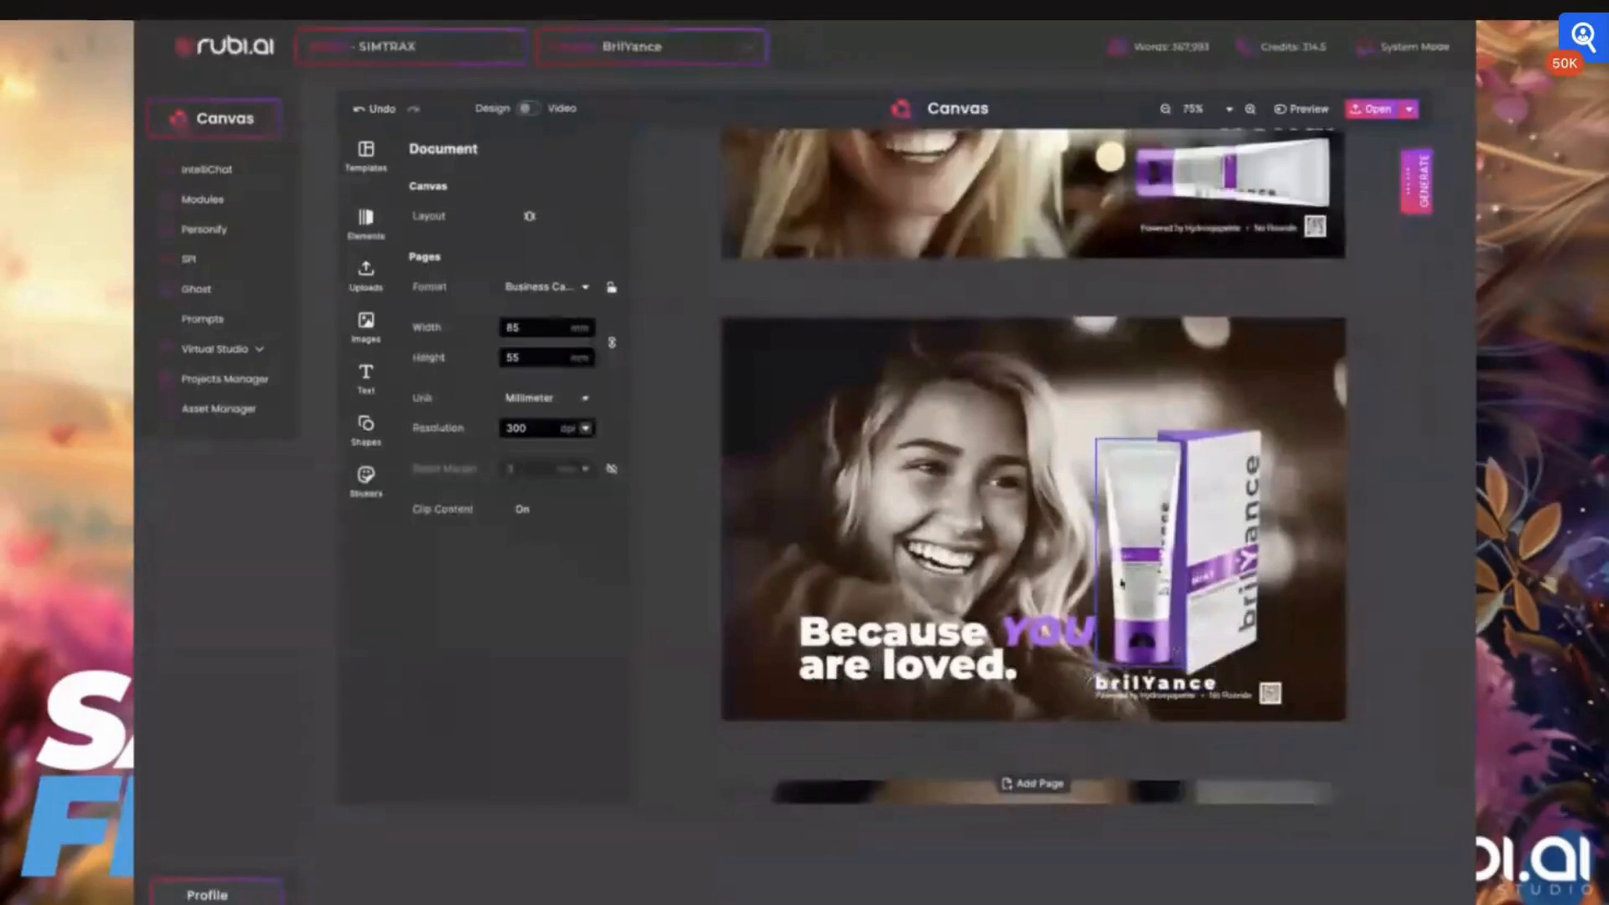
# Select the third card's sepia background photo and save the design
pyautogui.click(1289, 335)
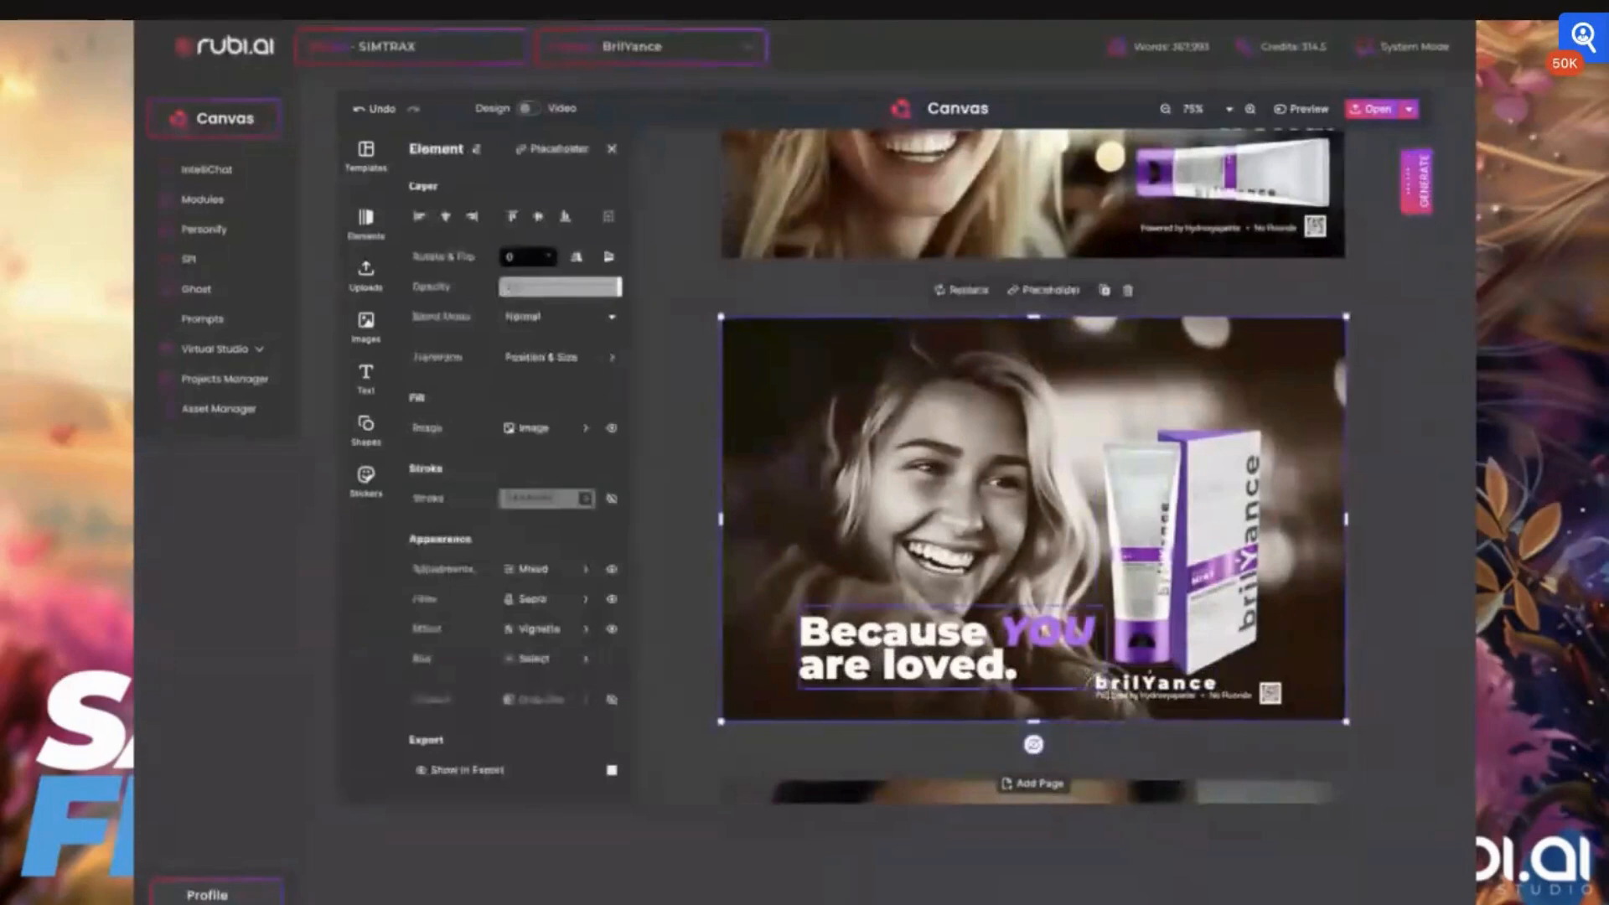
pyautogui.click(1410, 110)
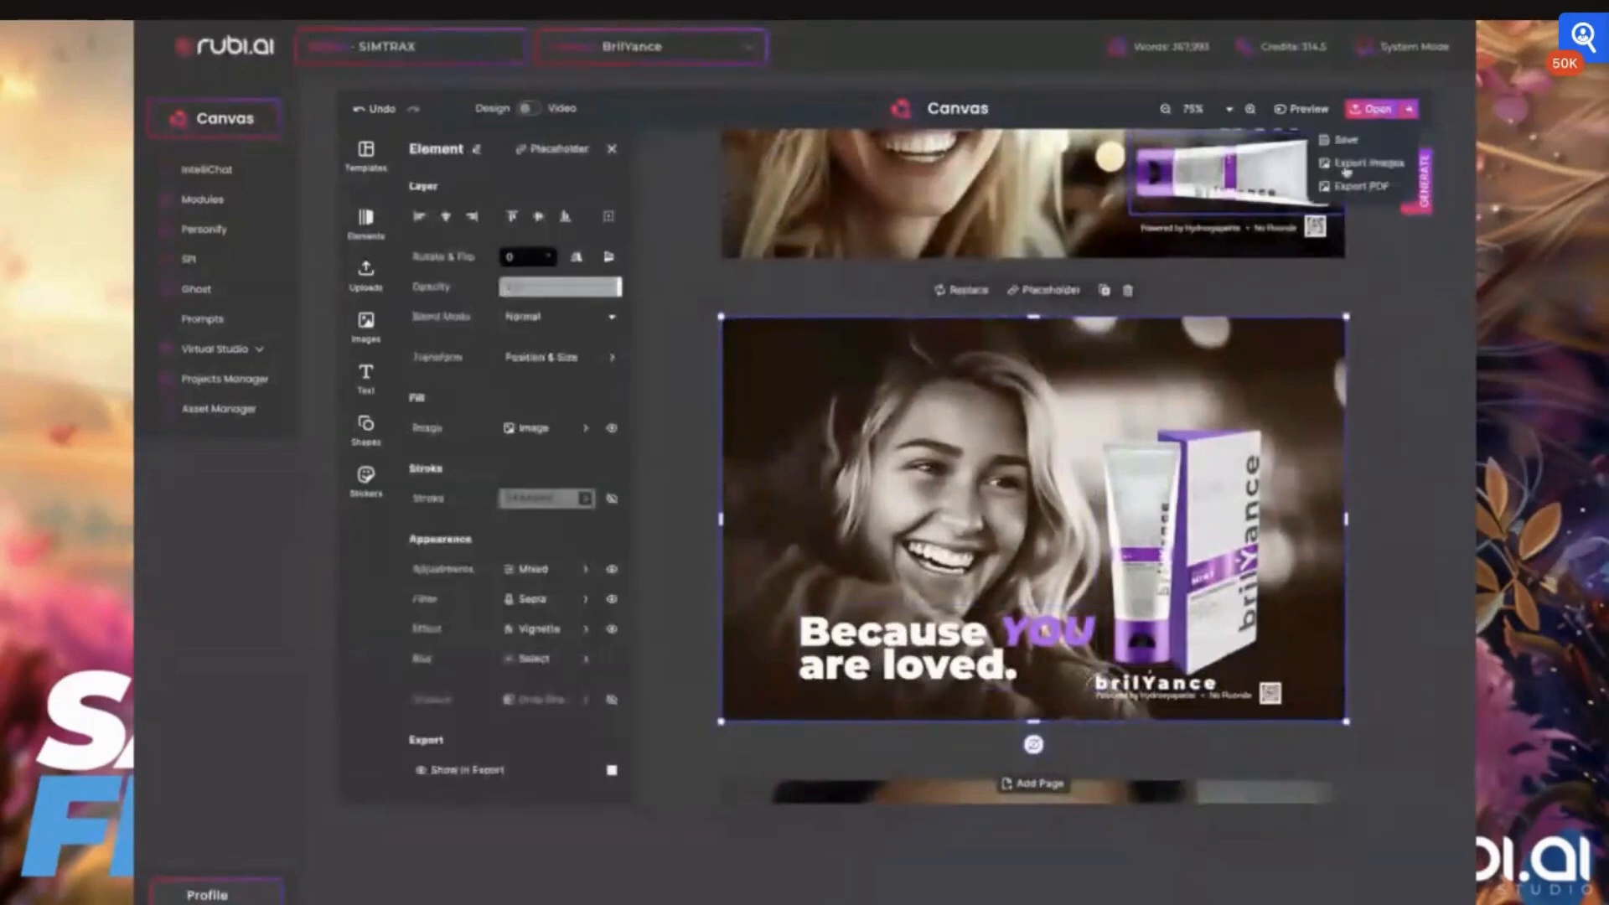
pyautogui.click(1343, 144)
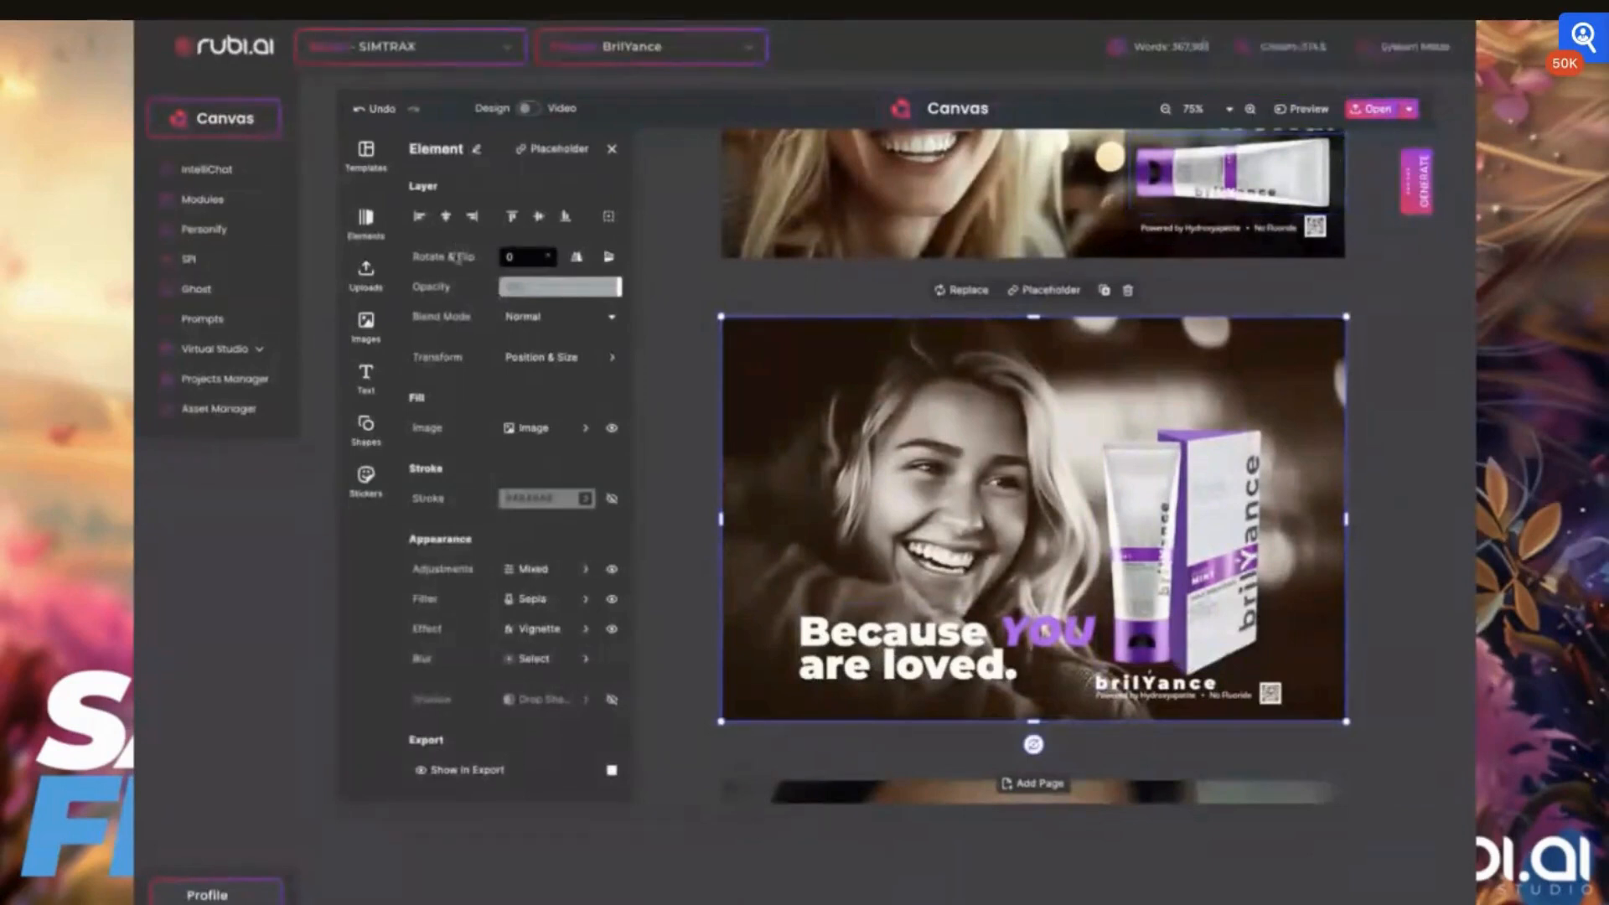
# Open the image library and review all the business cards in the document
pyautogui.click(367, 331)
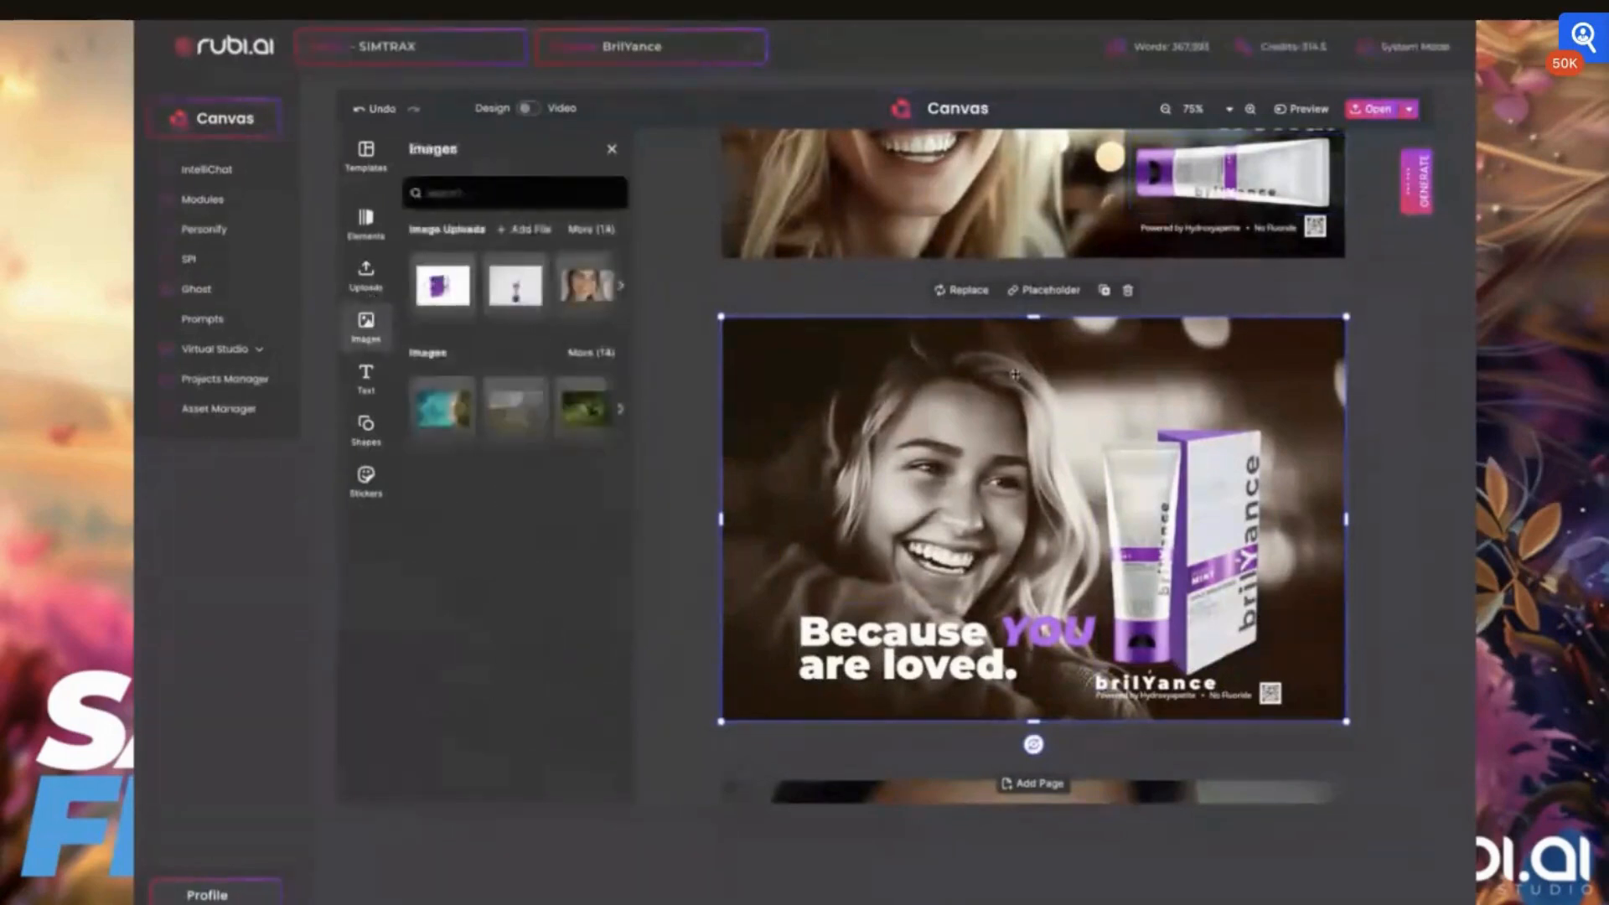
pyautogui.scroll(3, 956, 369)
pyautogui.scroll(2, 955, 368)
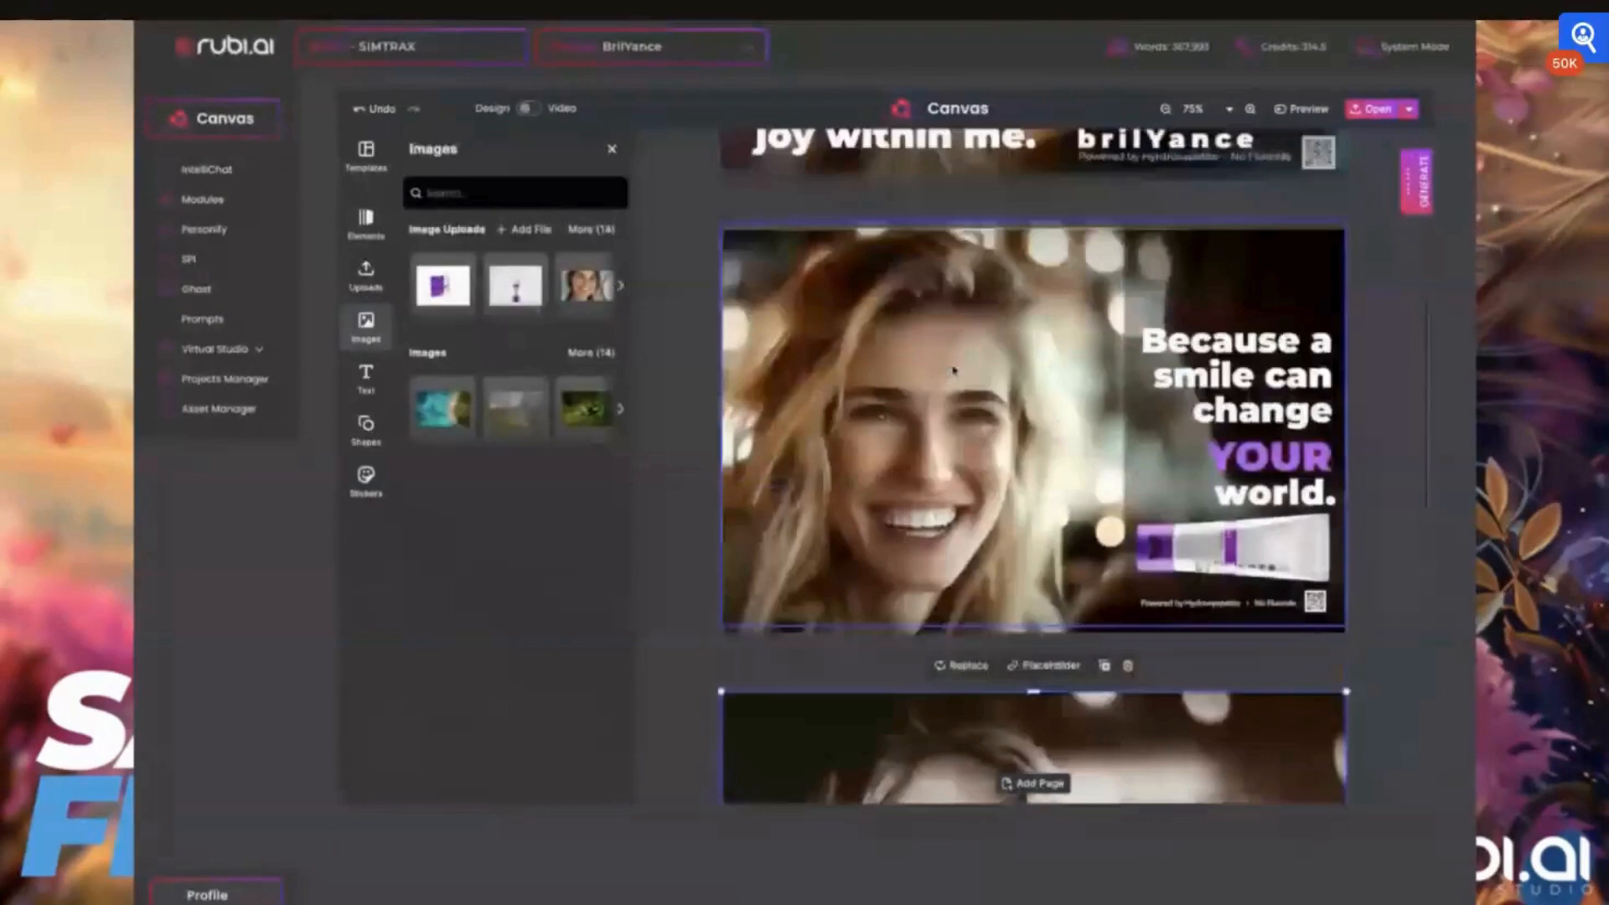
pyautogui.scroll(-3, 954, 370)
pyautogui.scroll(1, 927, 281)
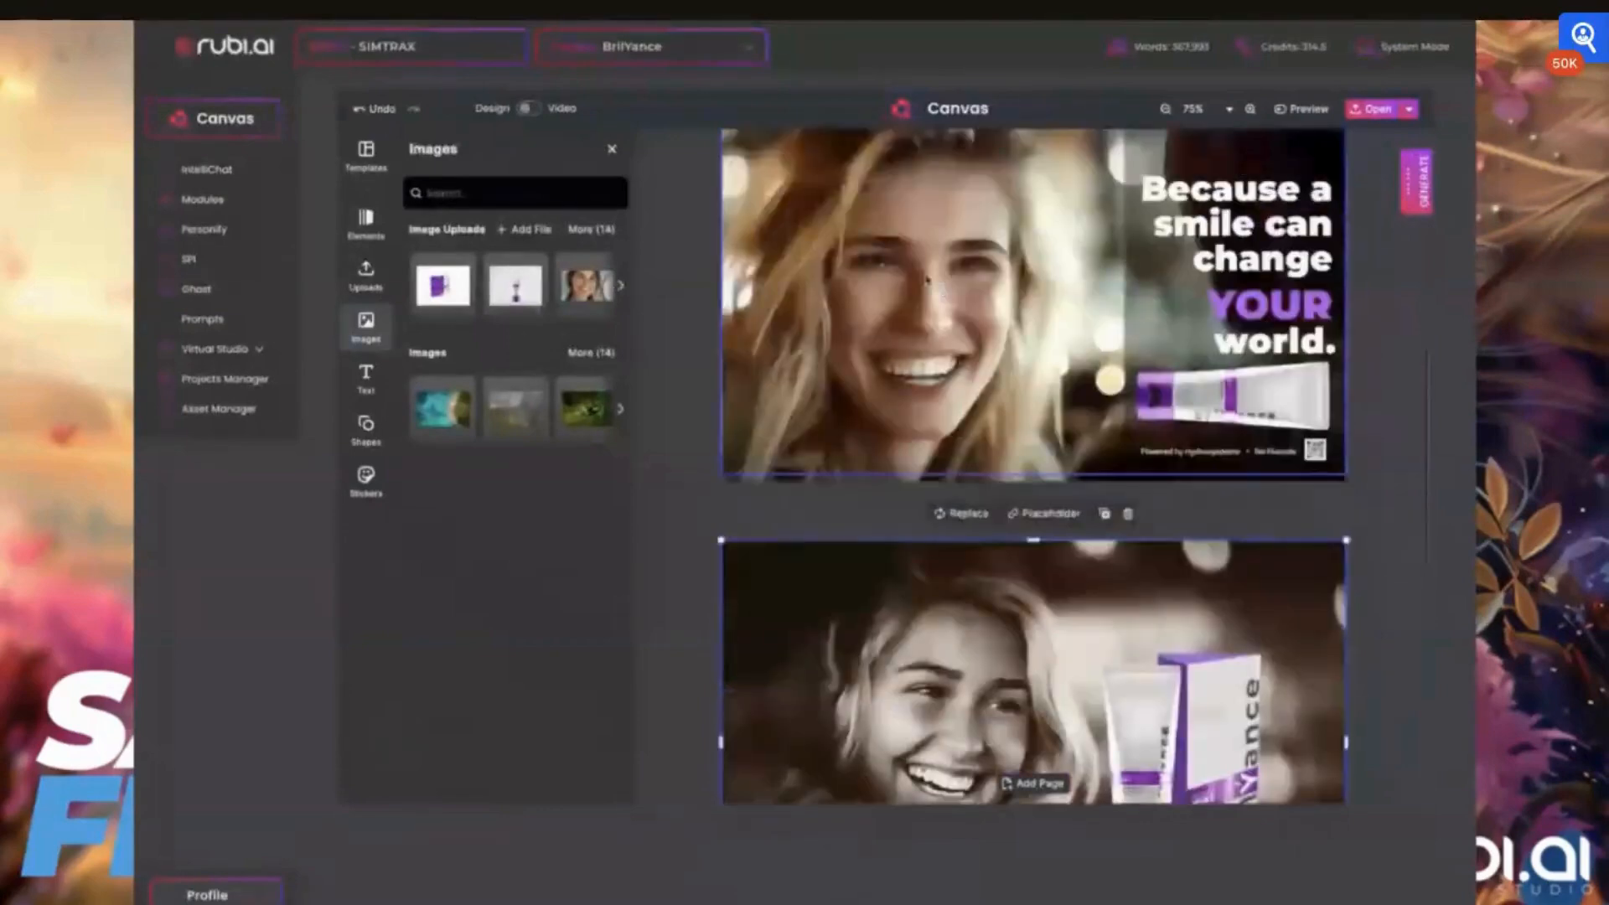
pyautogui.scroll(1, 927, 281)
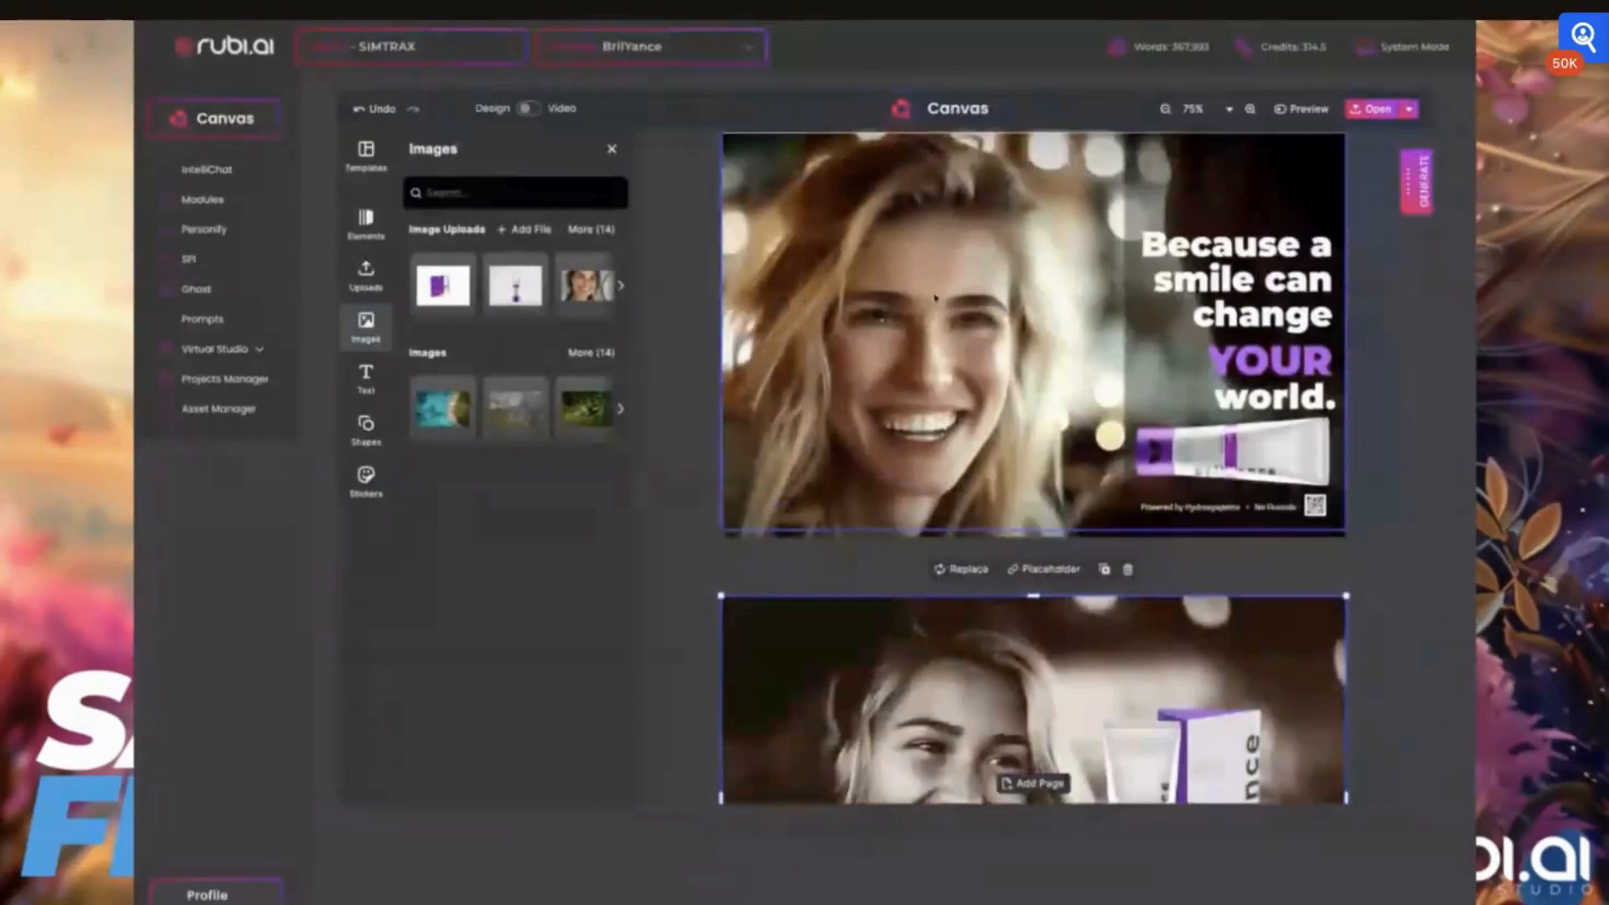
pyautogui.scroll(-3, 935, 297)
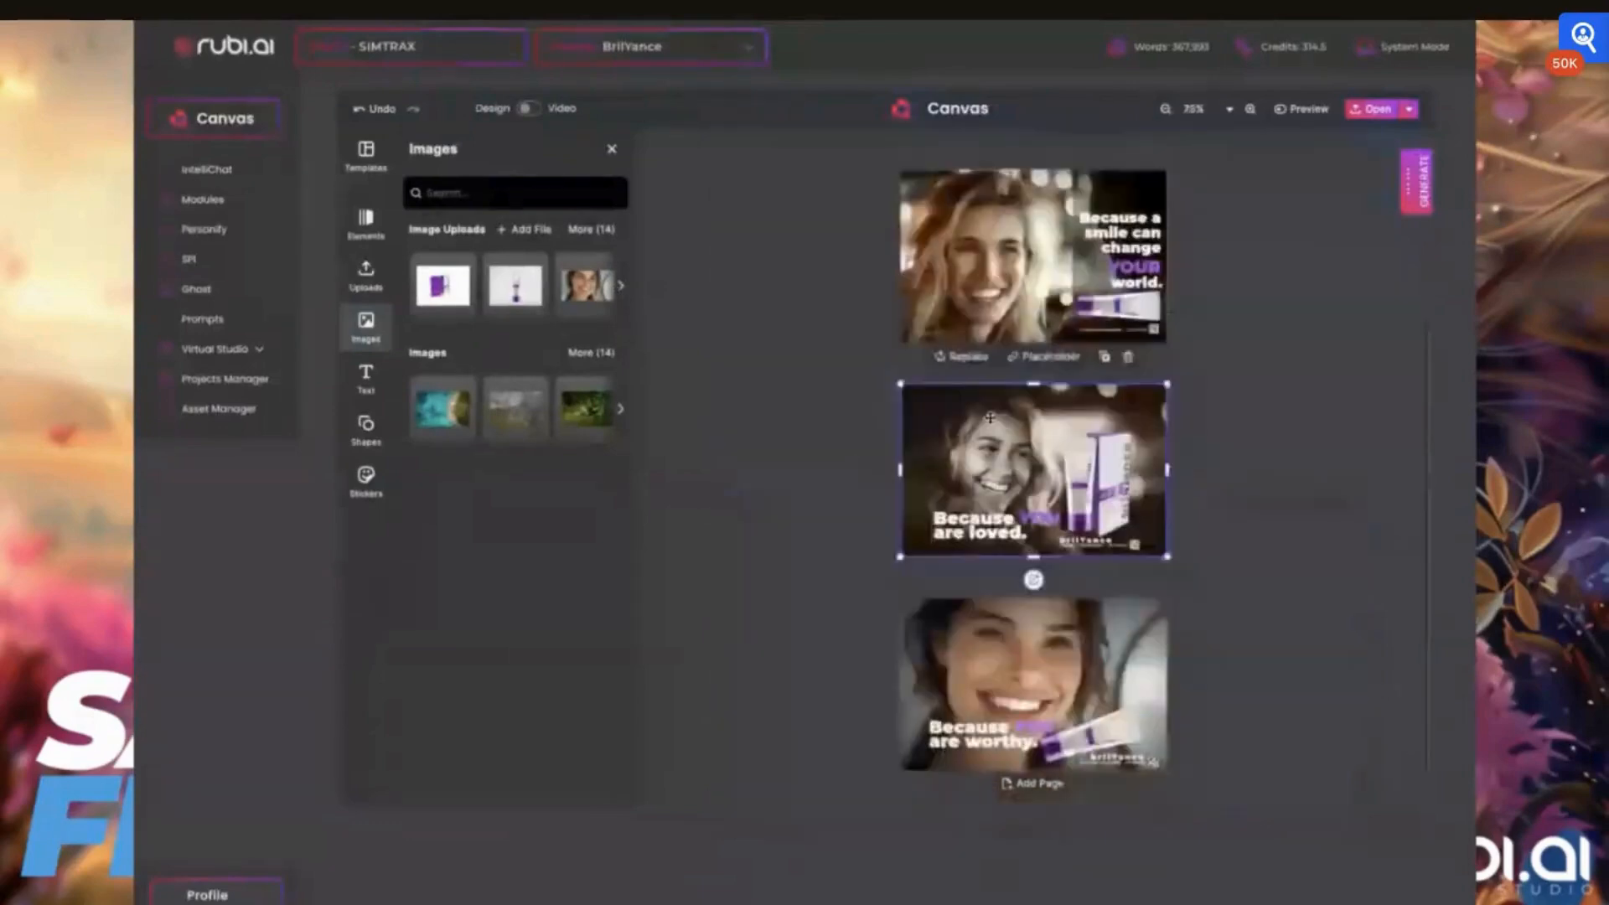
pyautogui.scroll(2, 990, 417)
pyautogui.scroll(2, 990, 416)
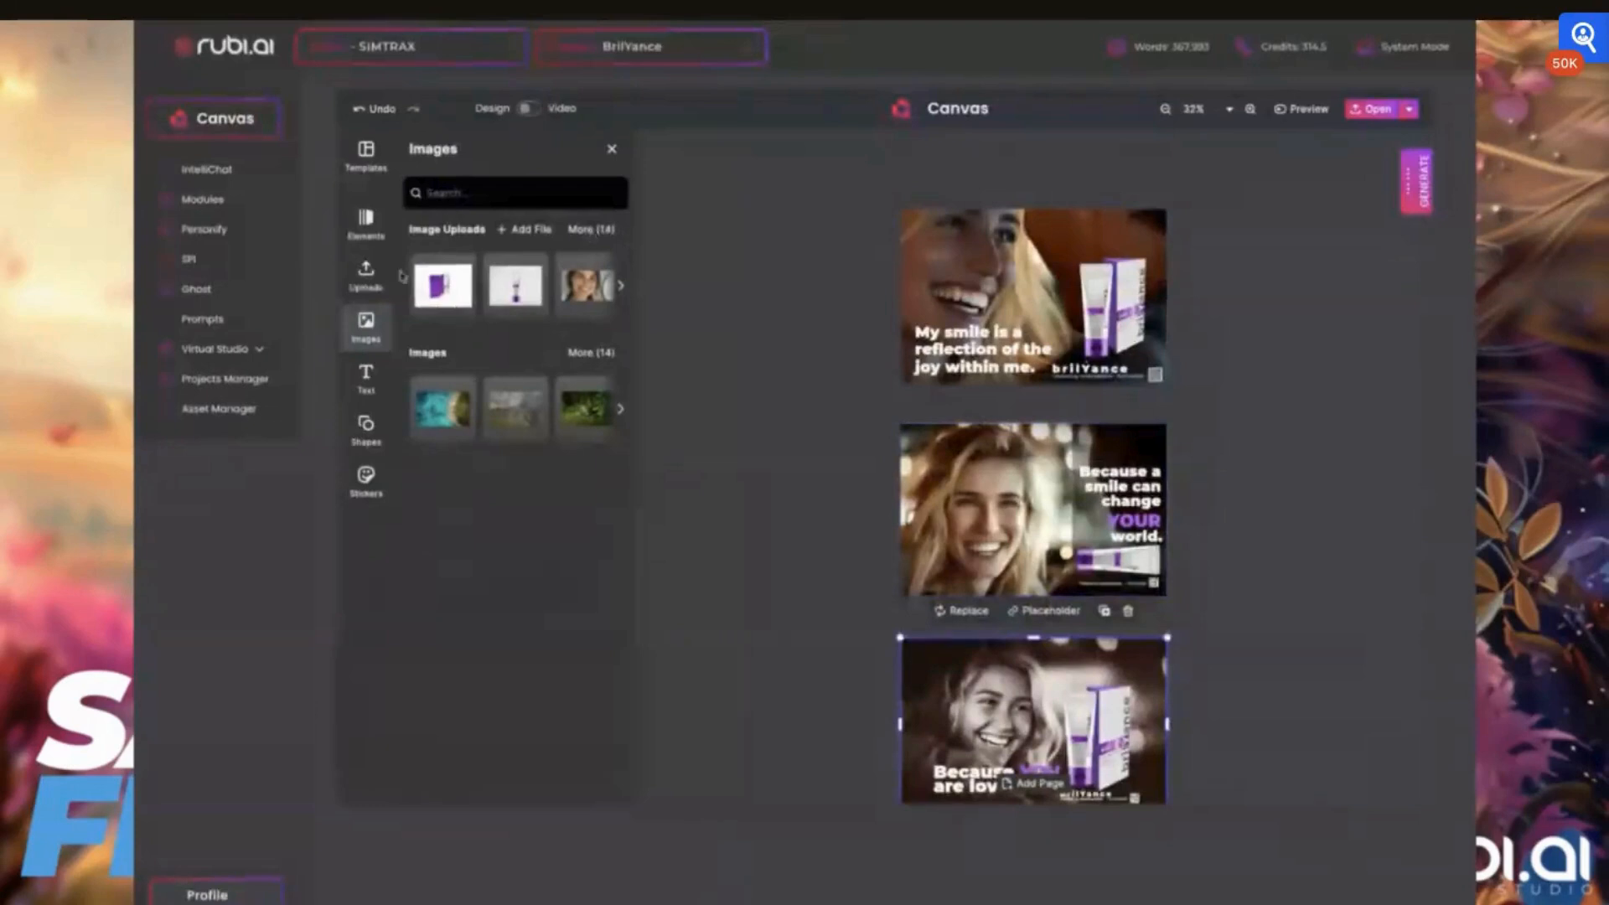
pyautogui.click(1048, 213)
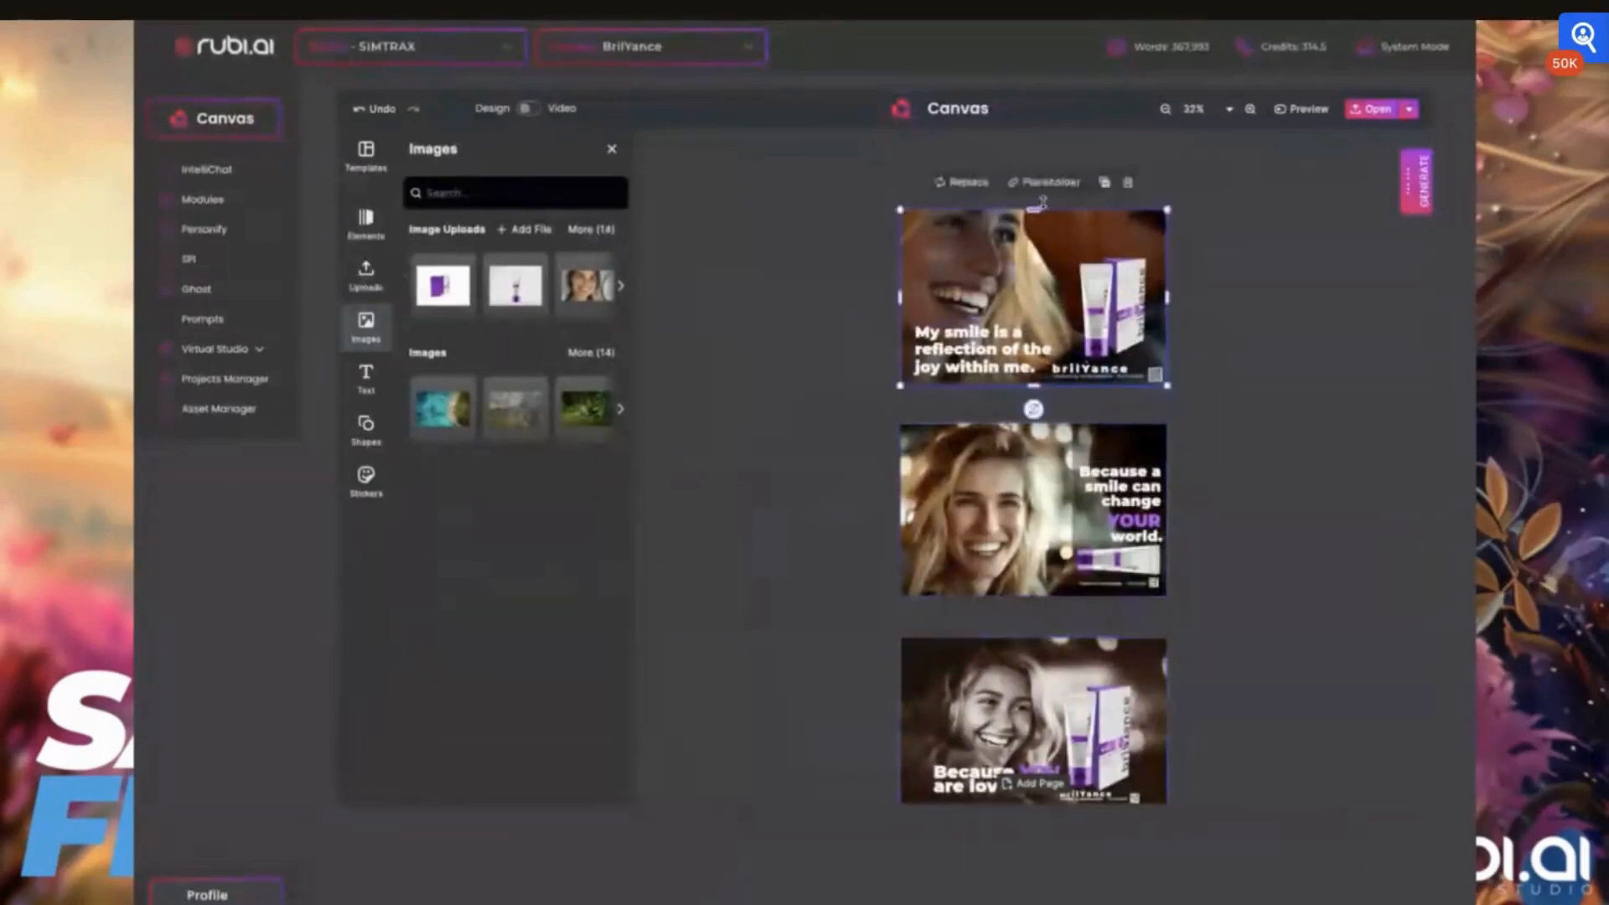
pyautogui.click(1105, 183)
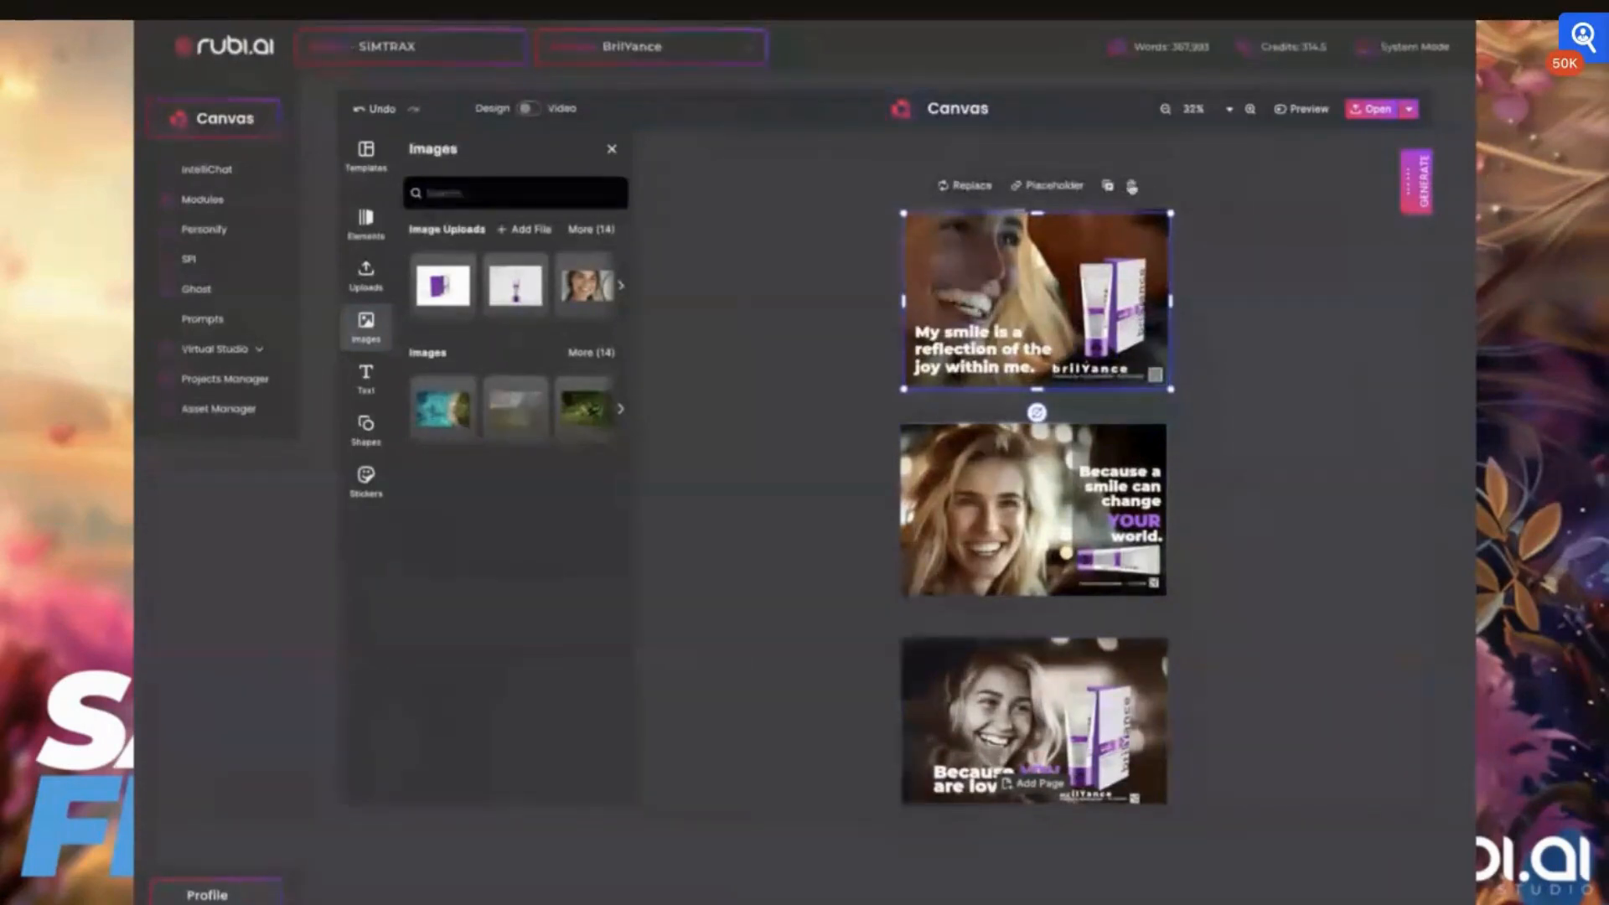
pyautogui.click(1131, 186)
# Duplicate the first card's page and delete the background photo and product images from the copy
pyautogui.click(1113, 182)
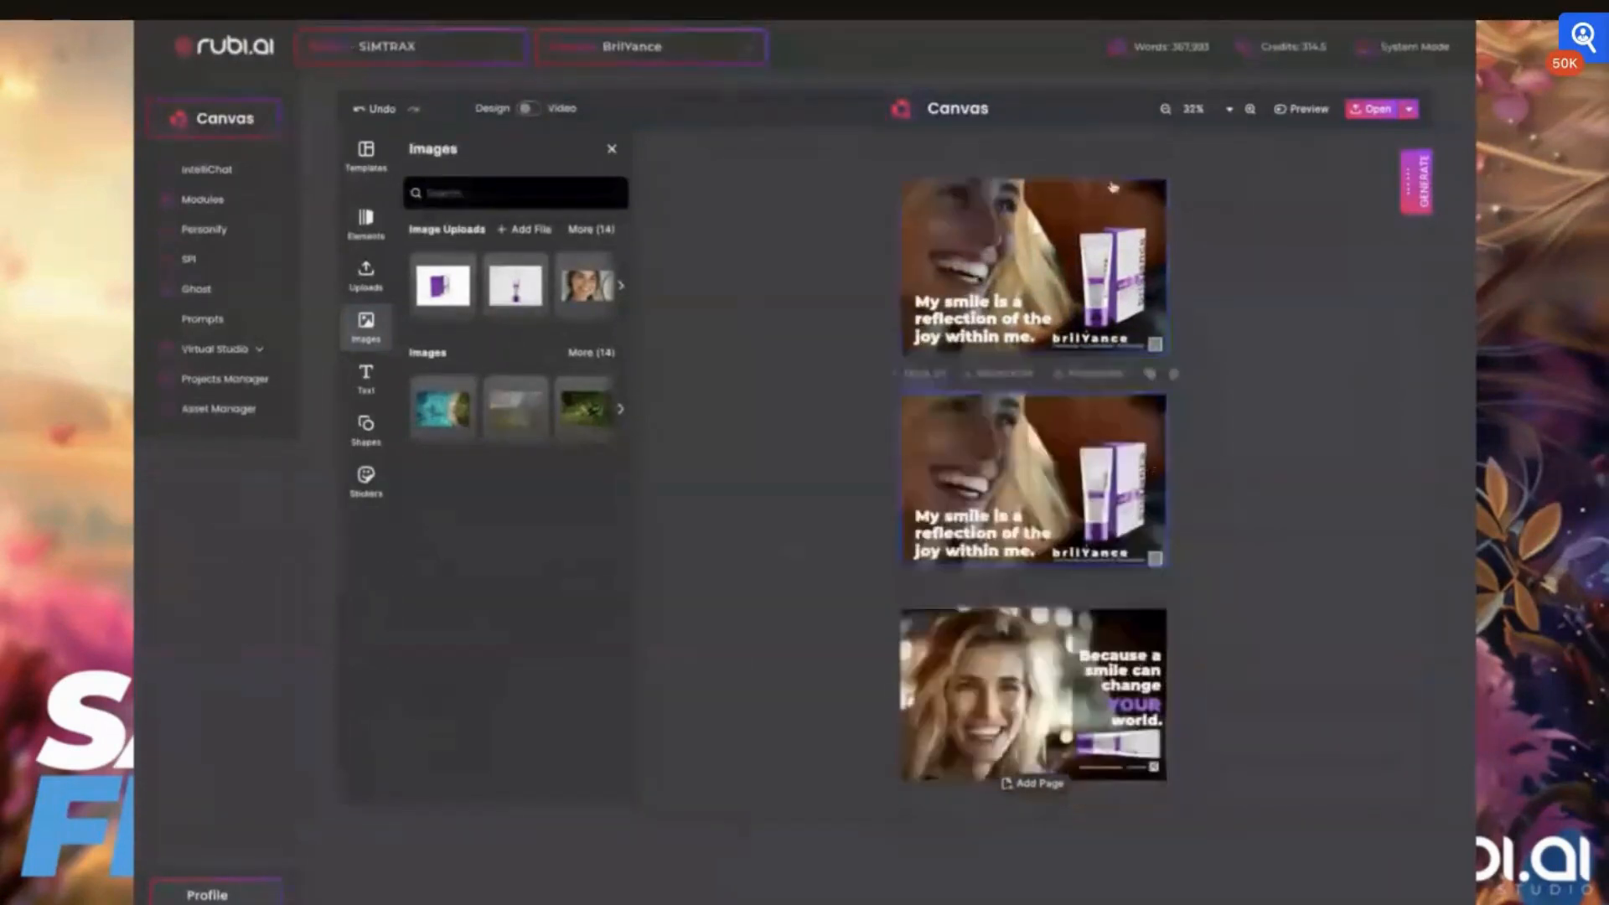
pyautogui.click(1044, 456)
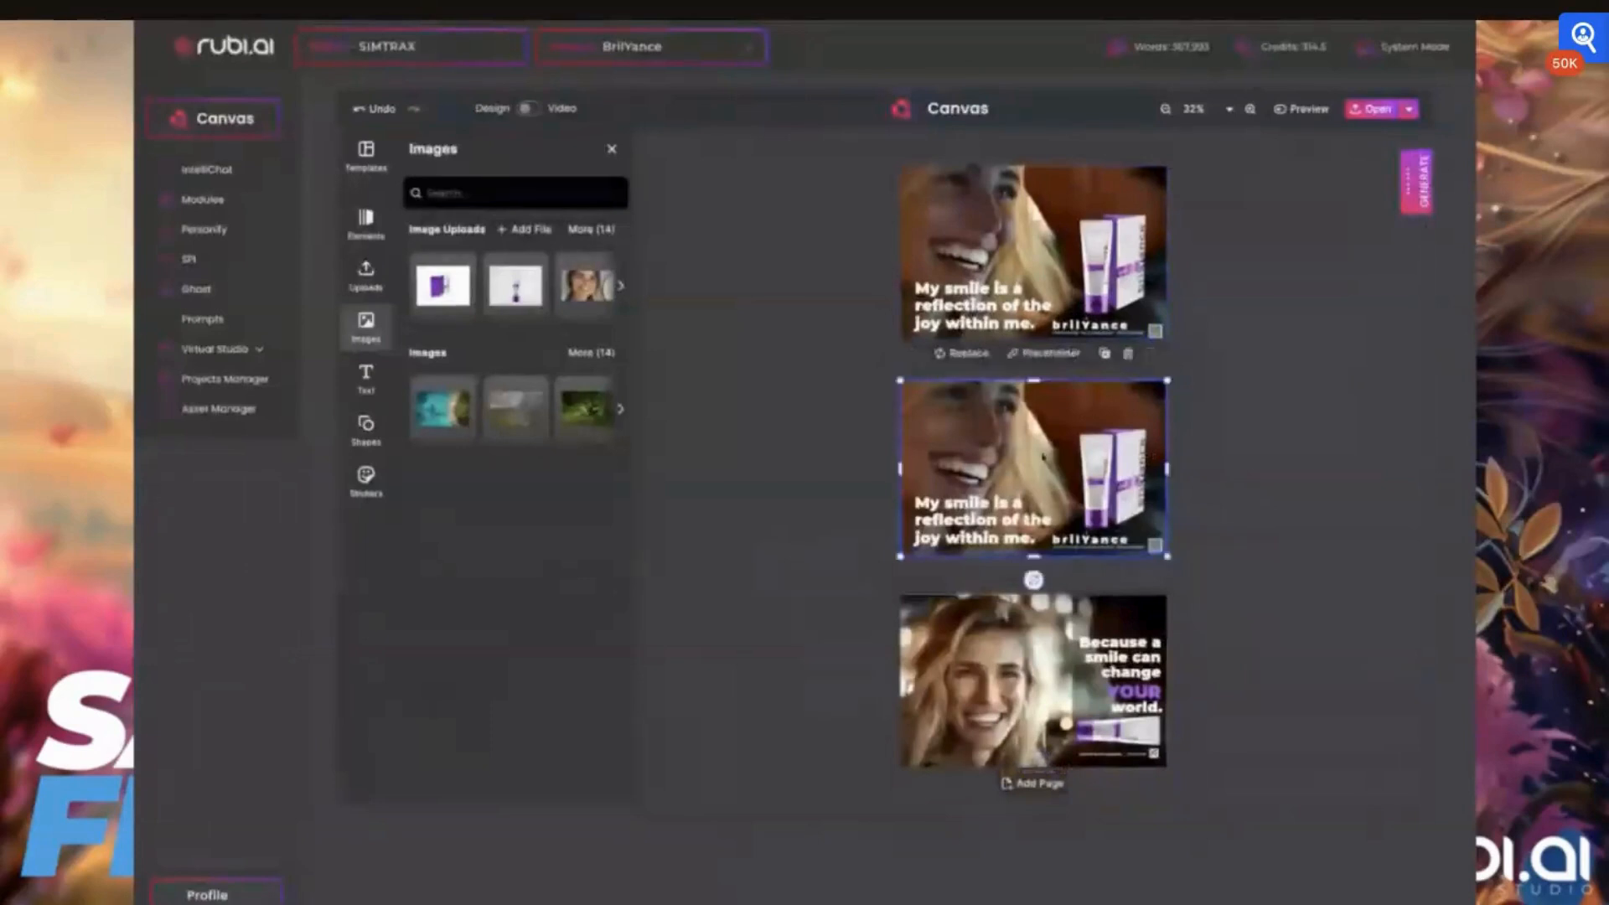
pyautogui.press('Delete')
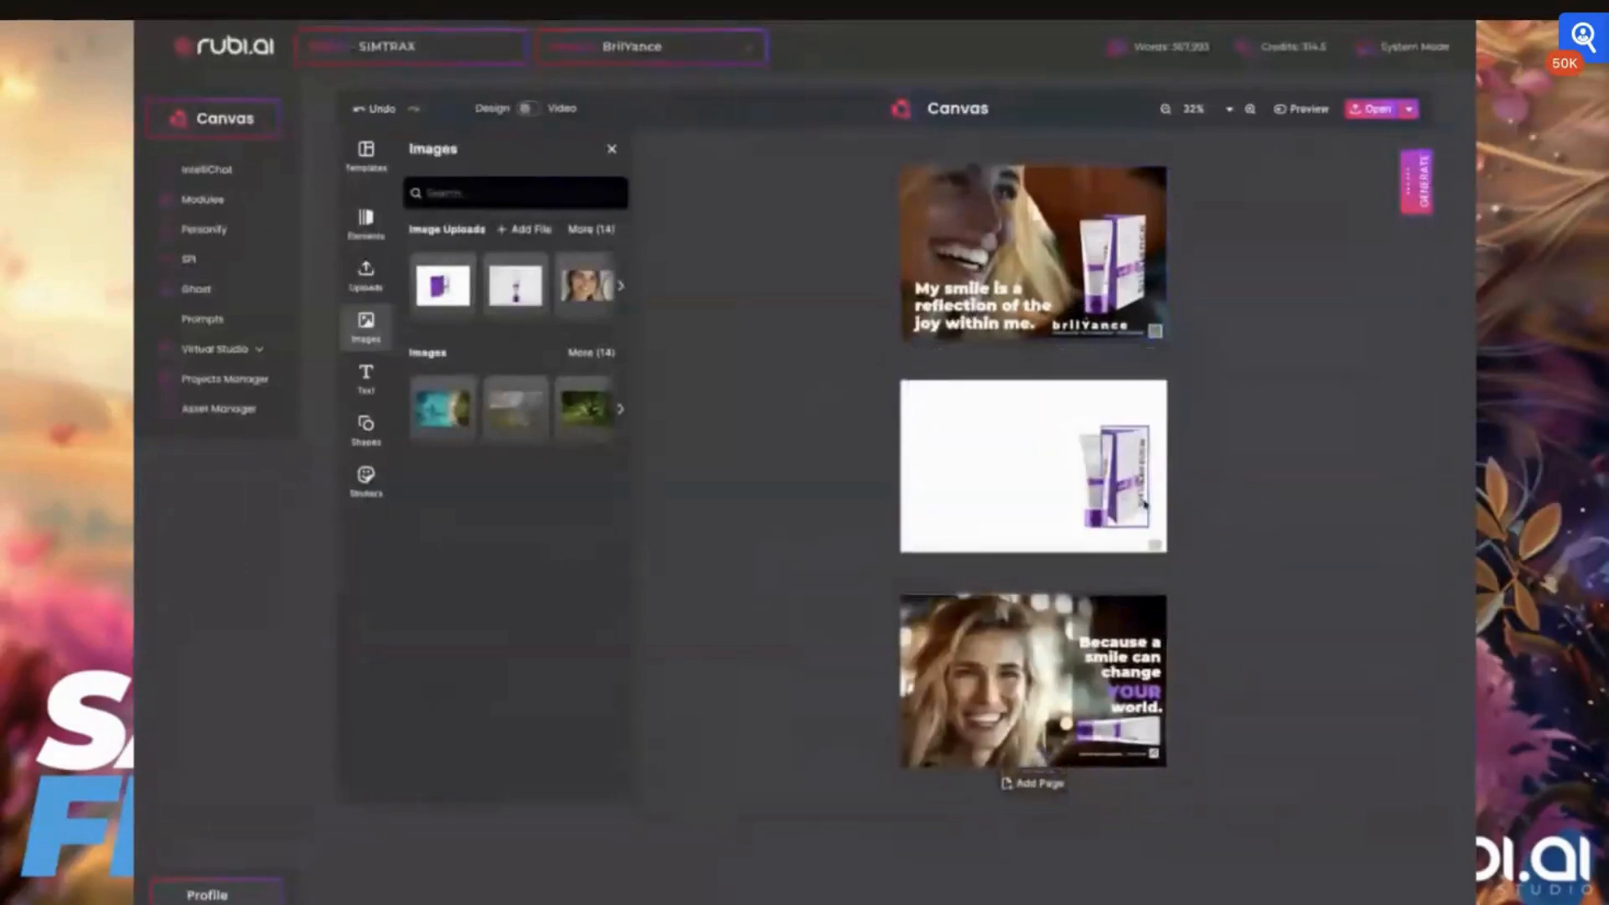
pyautogui.click(1114, 474)
pyautogui.press('Delete')
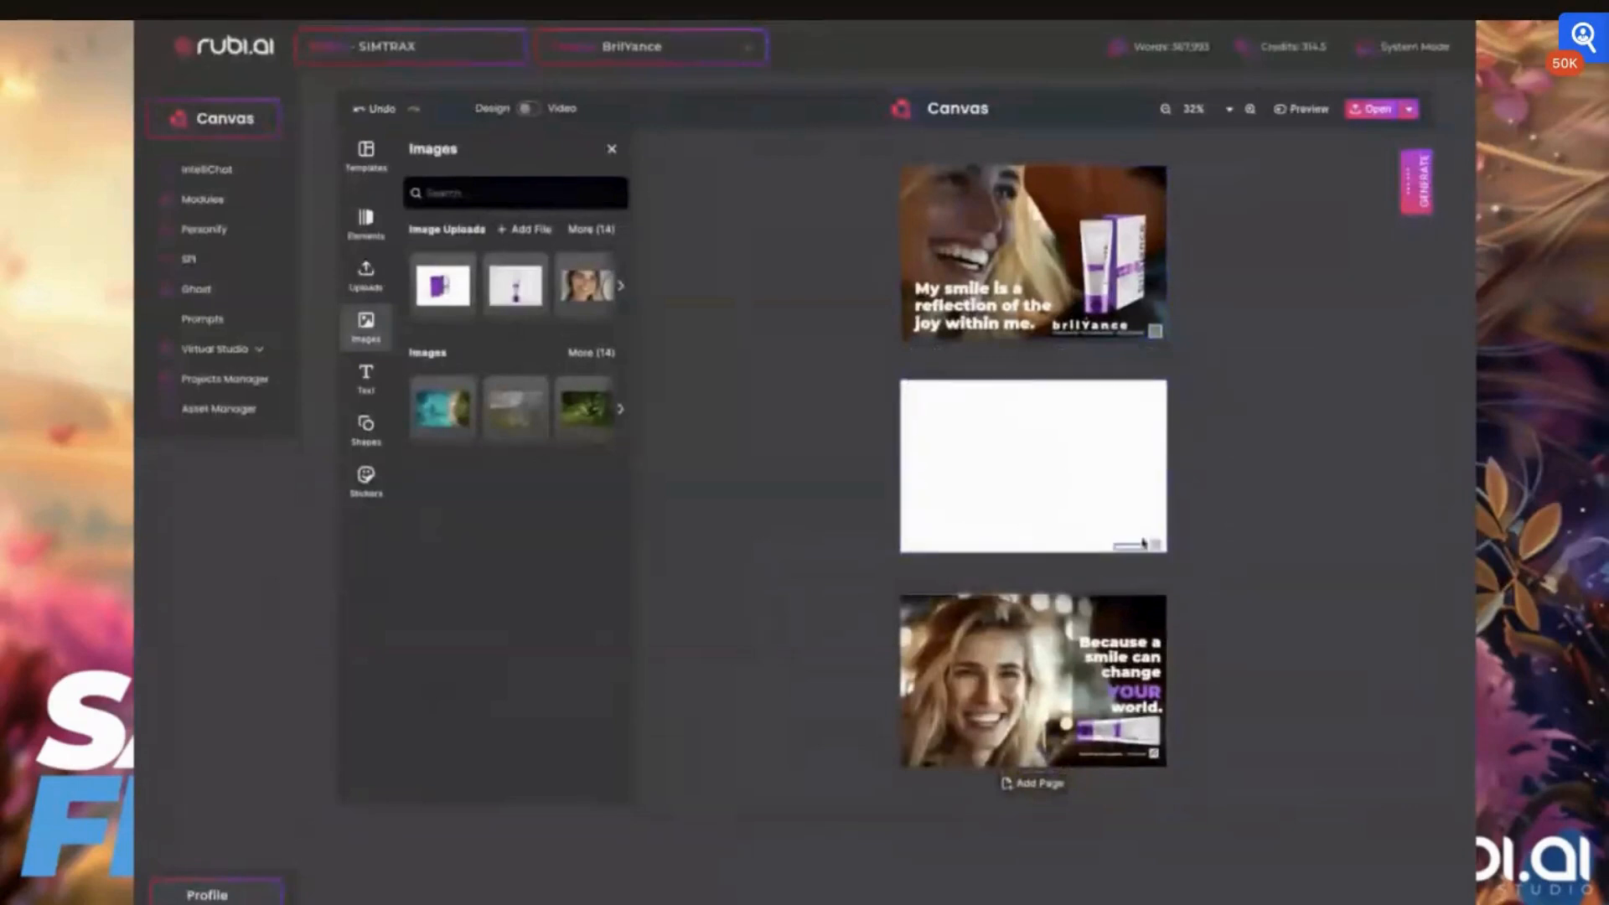
# Remove the QR code from the duplicated card and delete that emptied page
pyautogui.click(1155, 543)
pyautogui.press('Delete')
pyautogui.moveTo(933, 459); pyautogui.dragTo(949, 483)
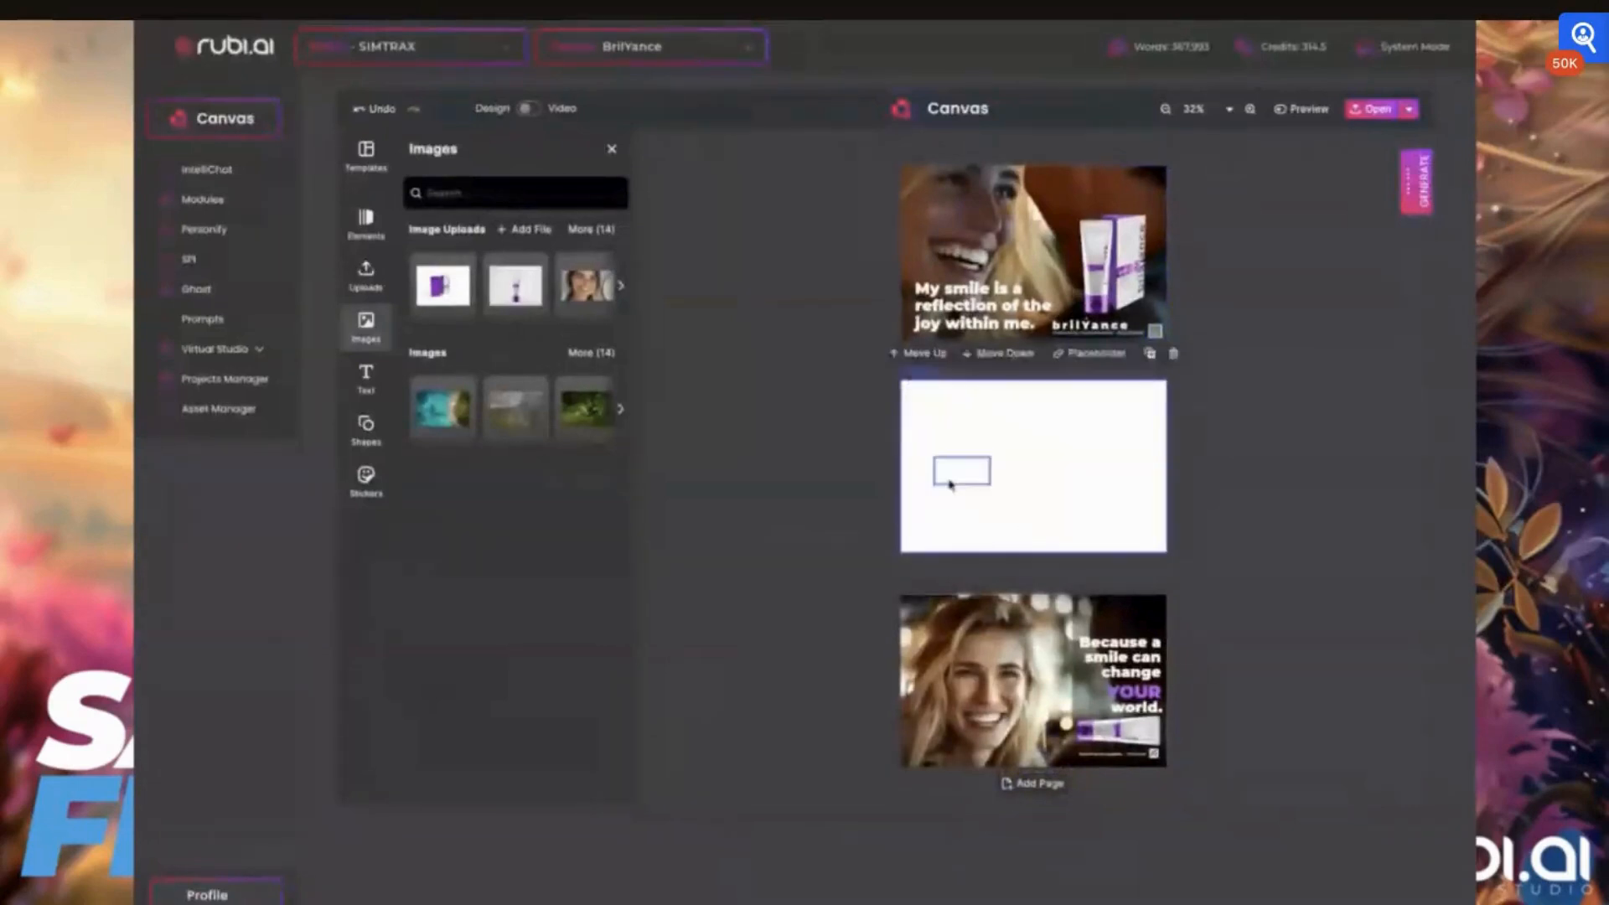
pyautogui.press('Delete')
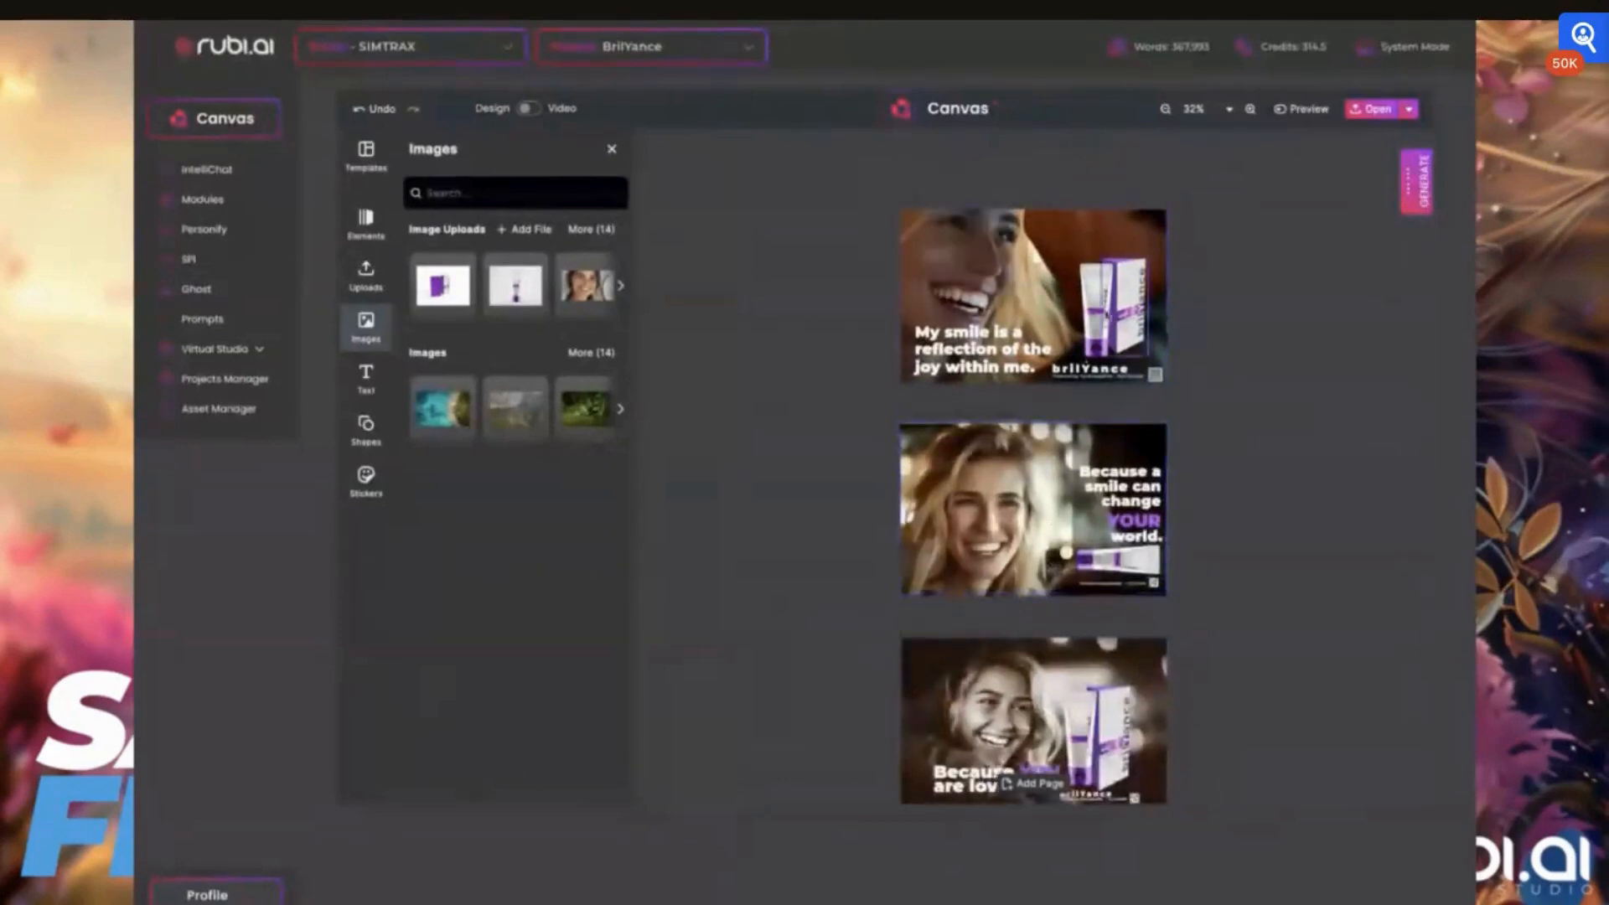
# Close the image library and set the document's page format to Instagram Story
pyautogui.click(1021, 281)
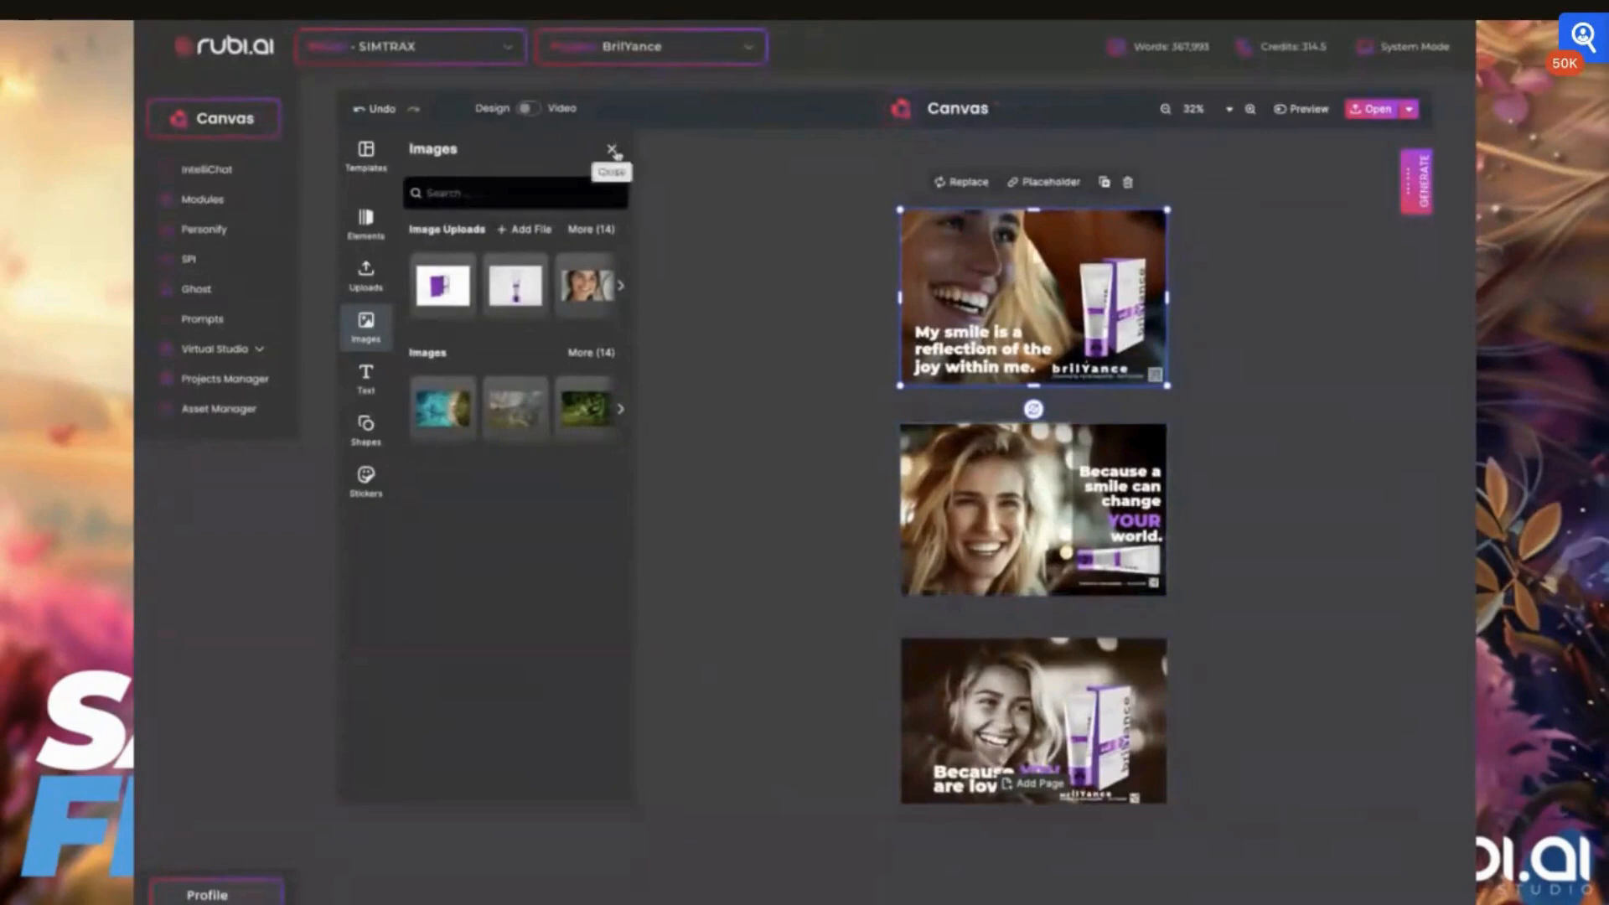
pyautogui.scroll(5, 1060, 355)
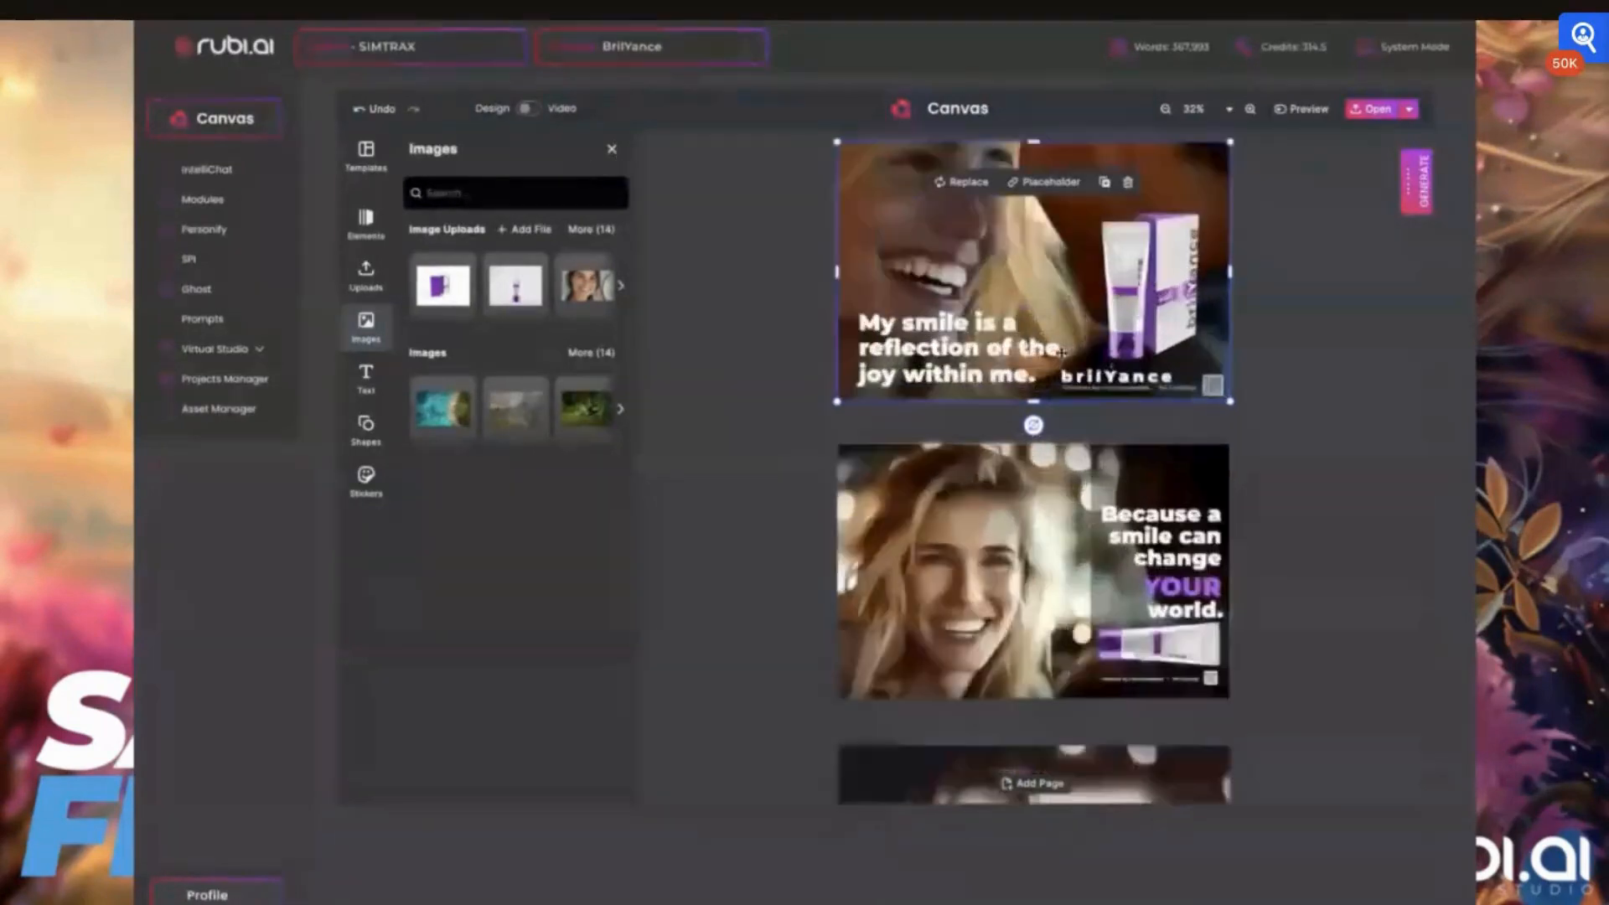
pyautogui.scroll(-3, 1060, 355)
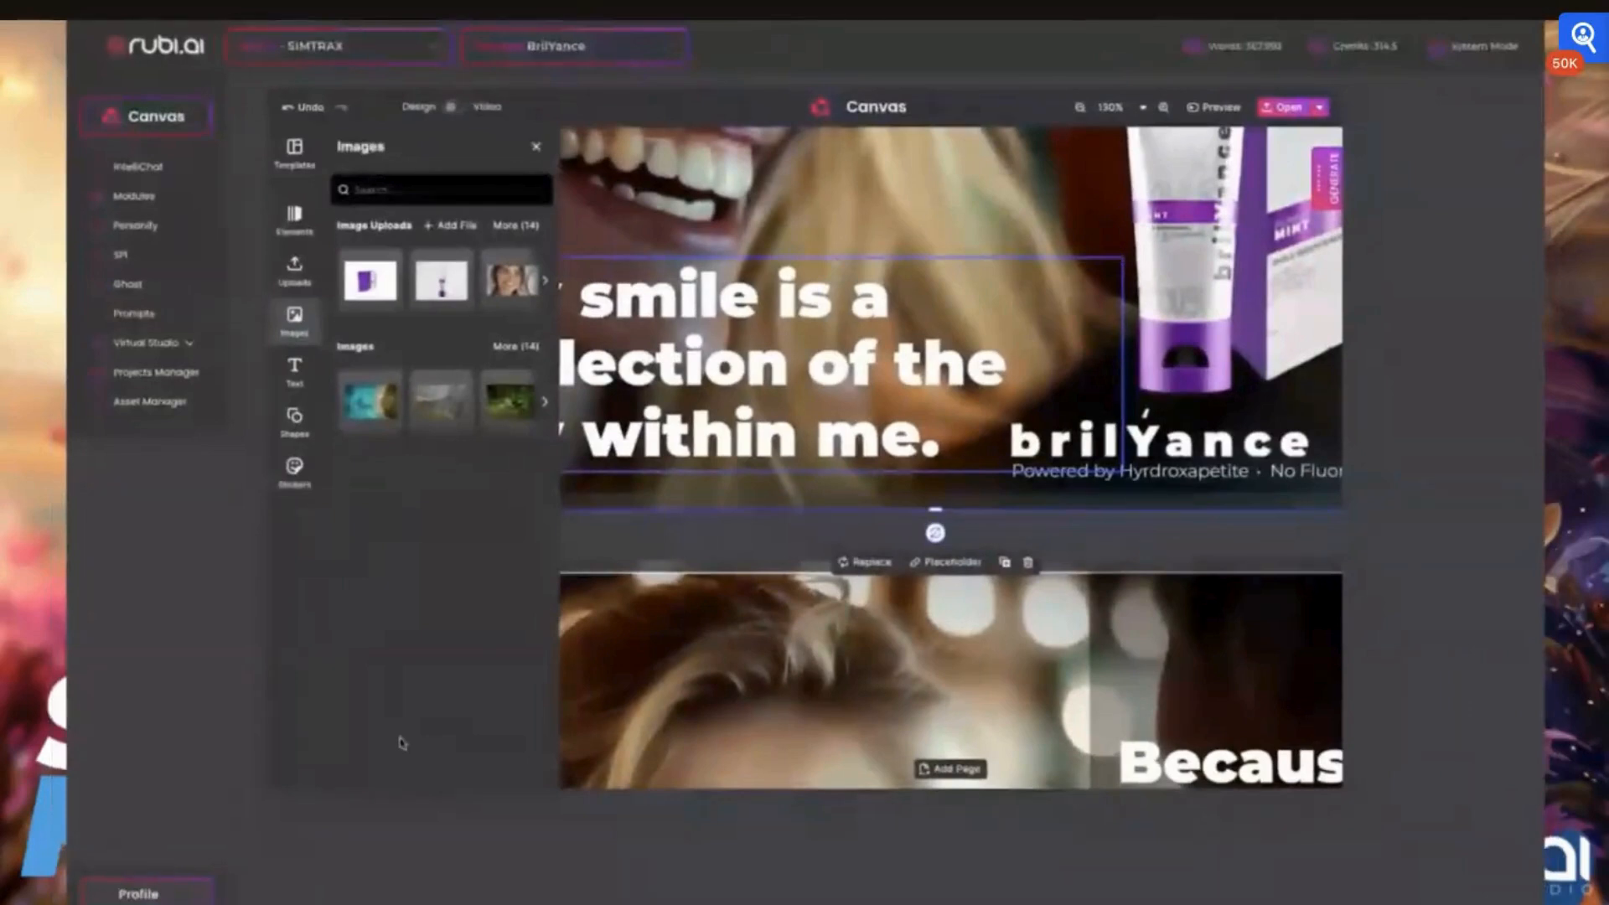
pyautogui.scroll(-5, 922, 350)
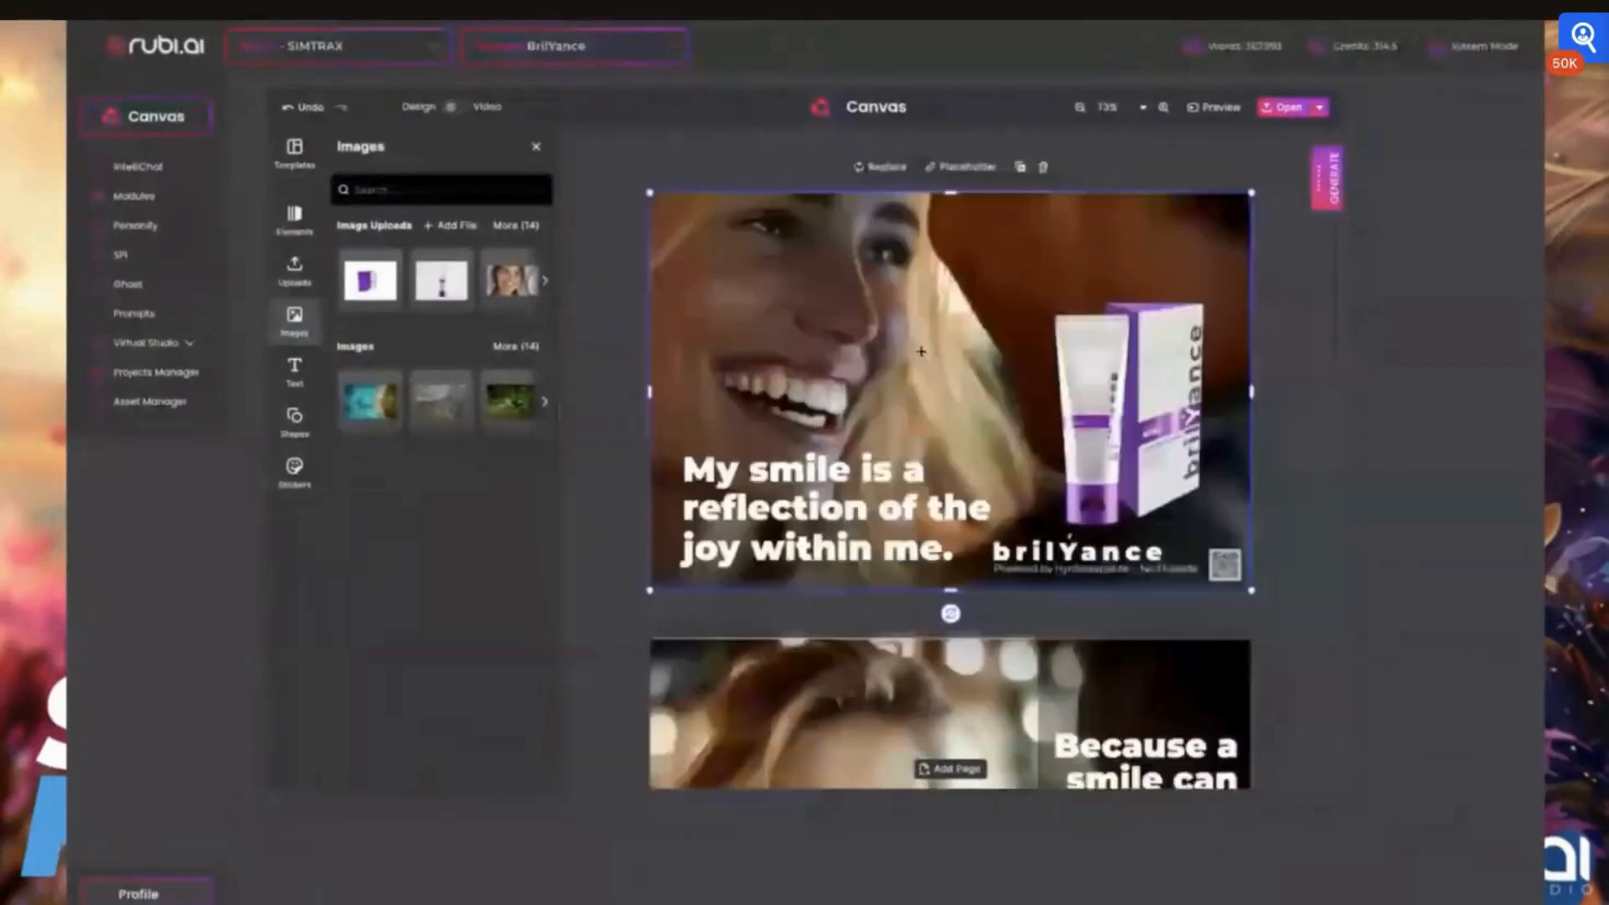
pyautogui.scroll(1, 922, 350)
pyautogui.click(538, 148)
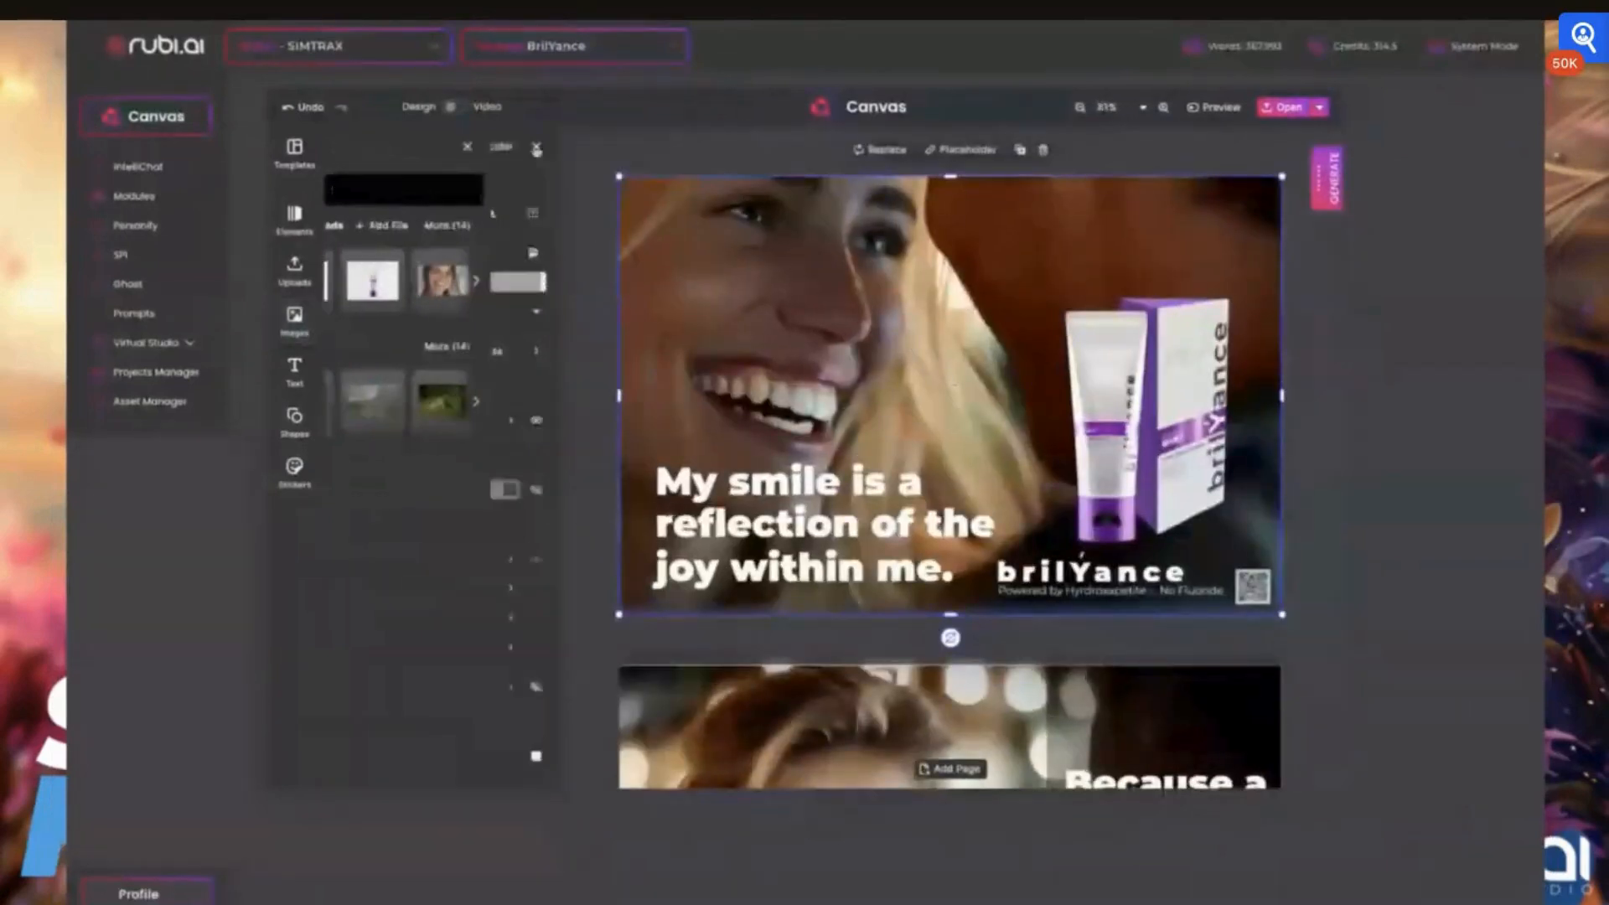
pyautogui.click(535, 146)
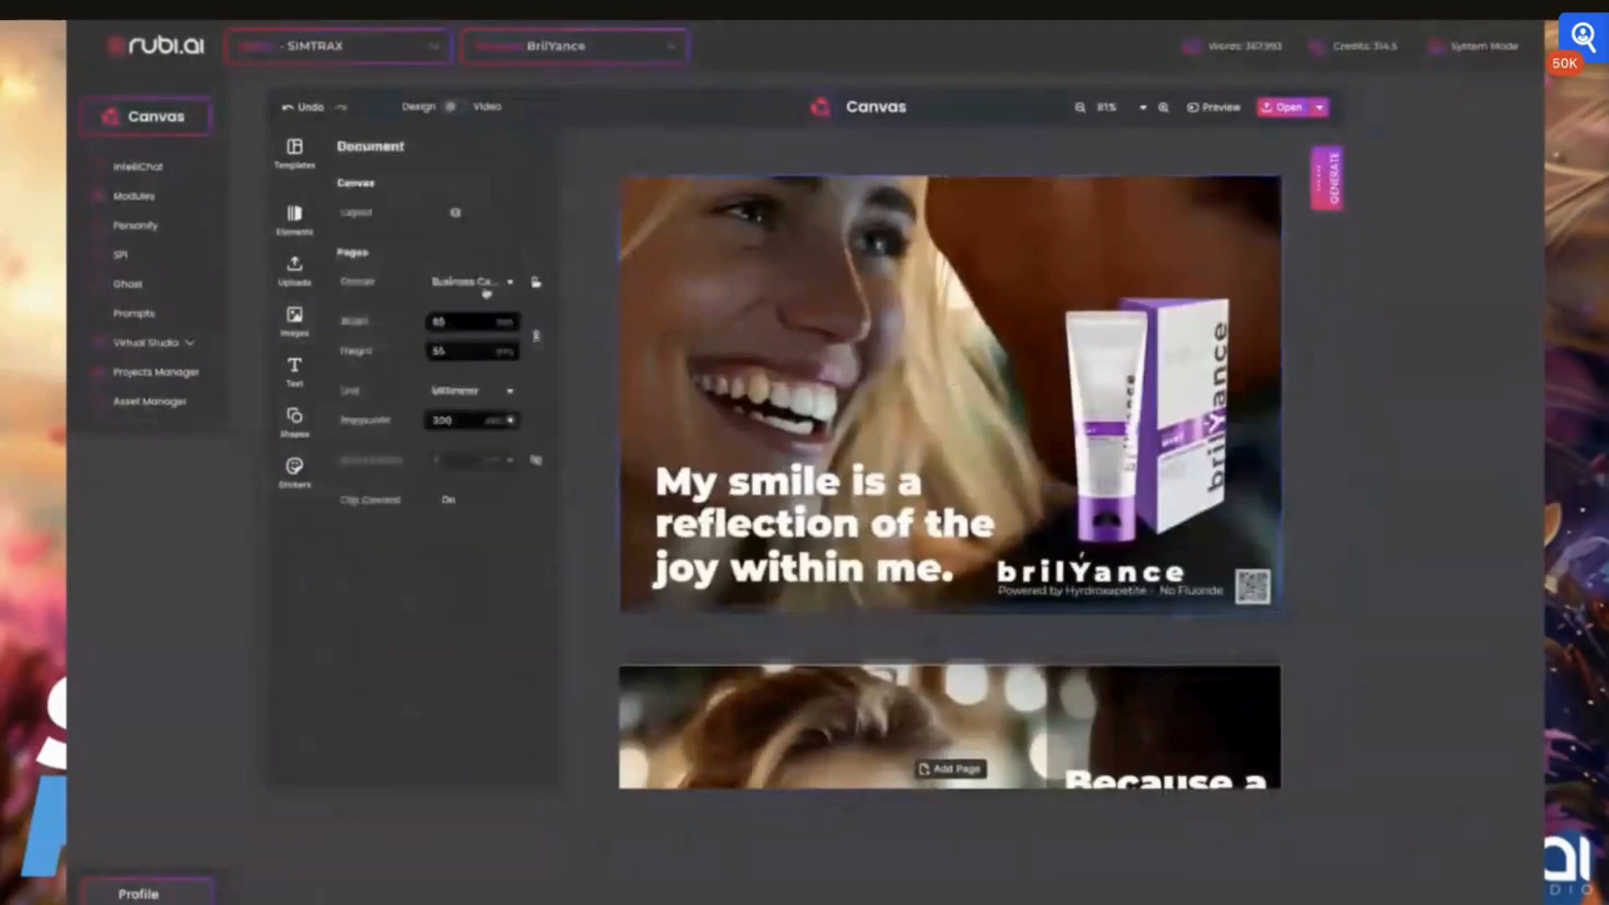
pyautogui.click(468, 282)
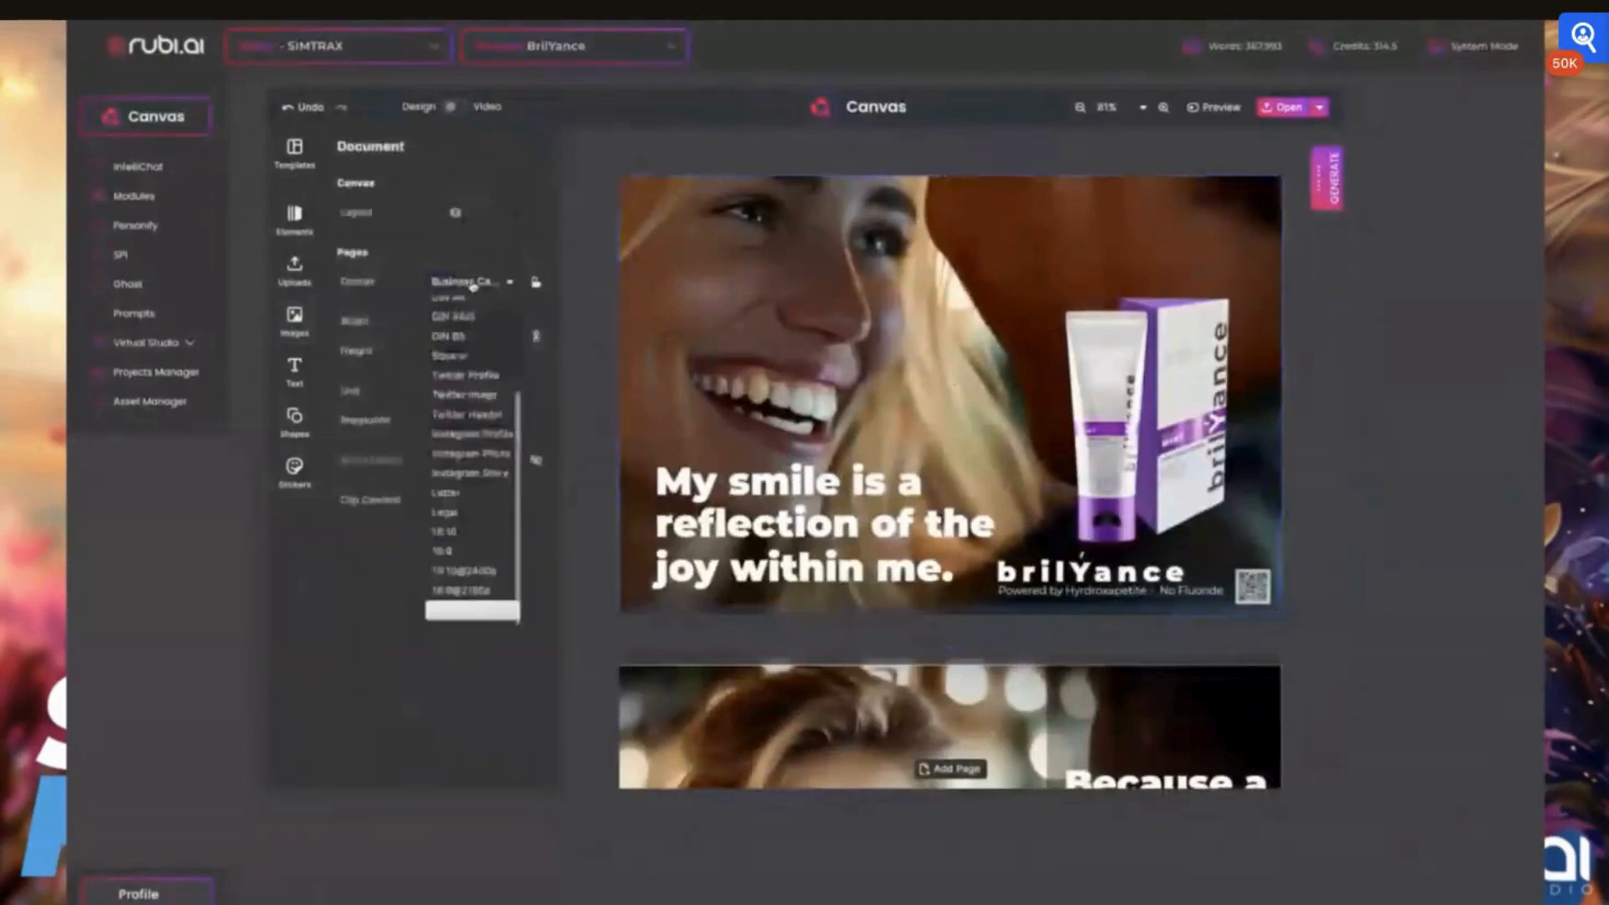
pyautogui.click(468, 473)
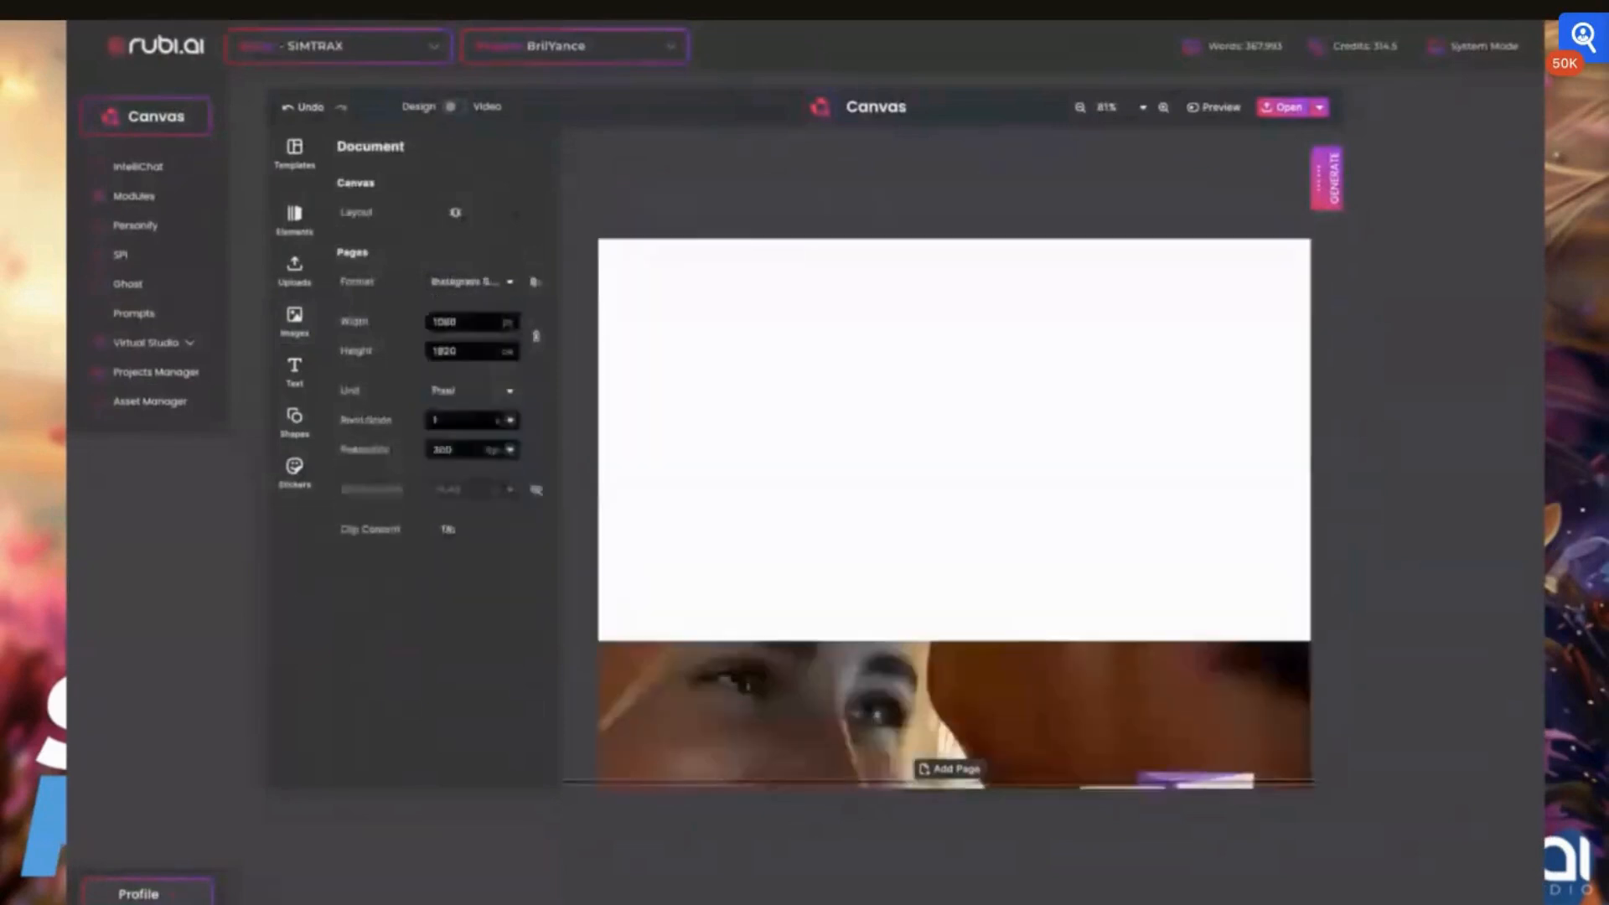
# Stretch the first page's background photo downward into the white area beneath it
pyautogui.scroll(-1, 853, 341)
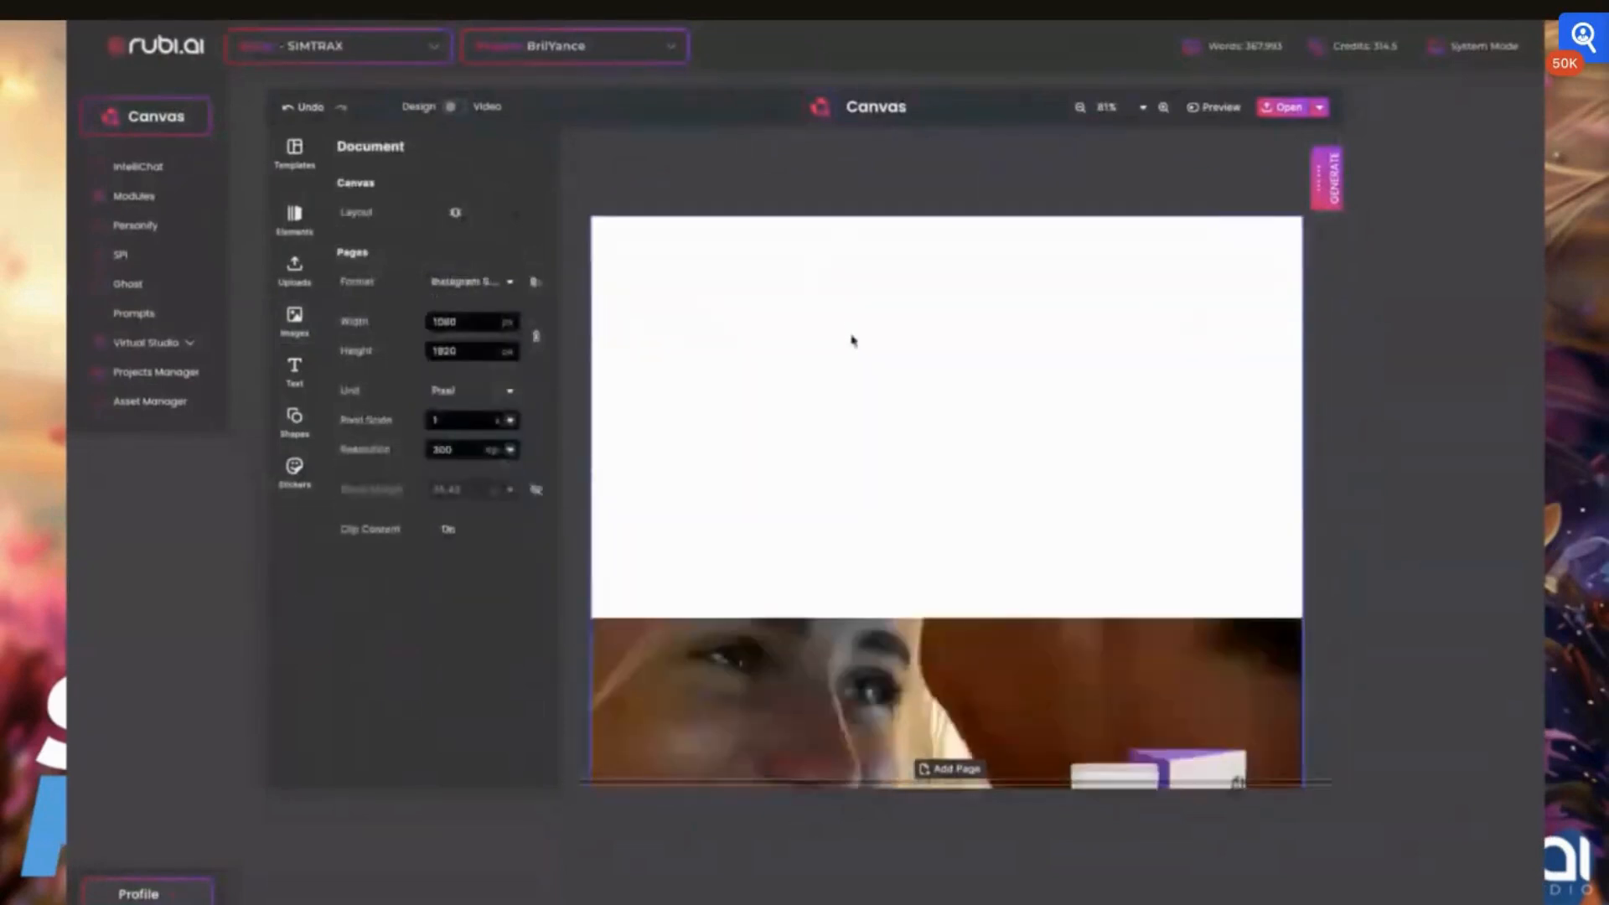
pyautogui.scroll(-4, 853, 341)
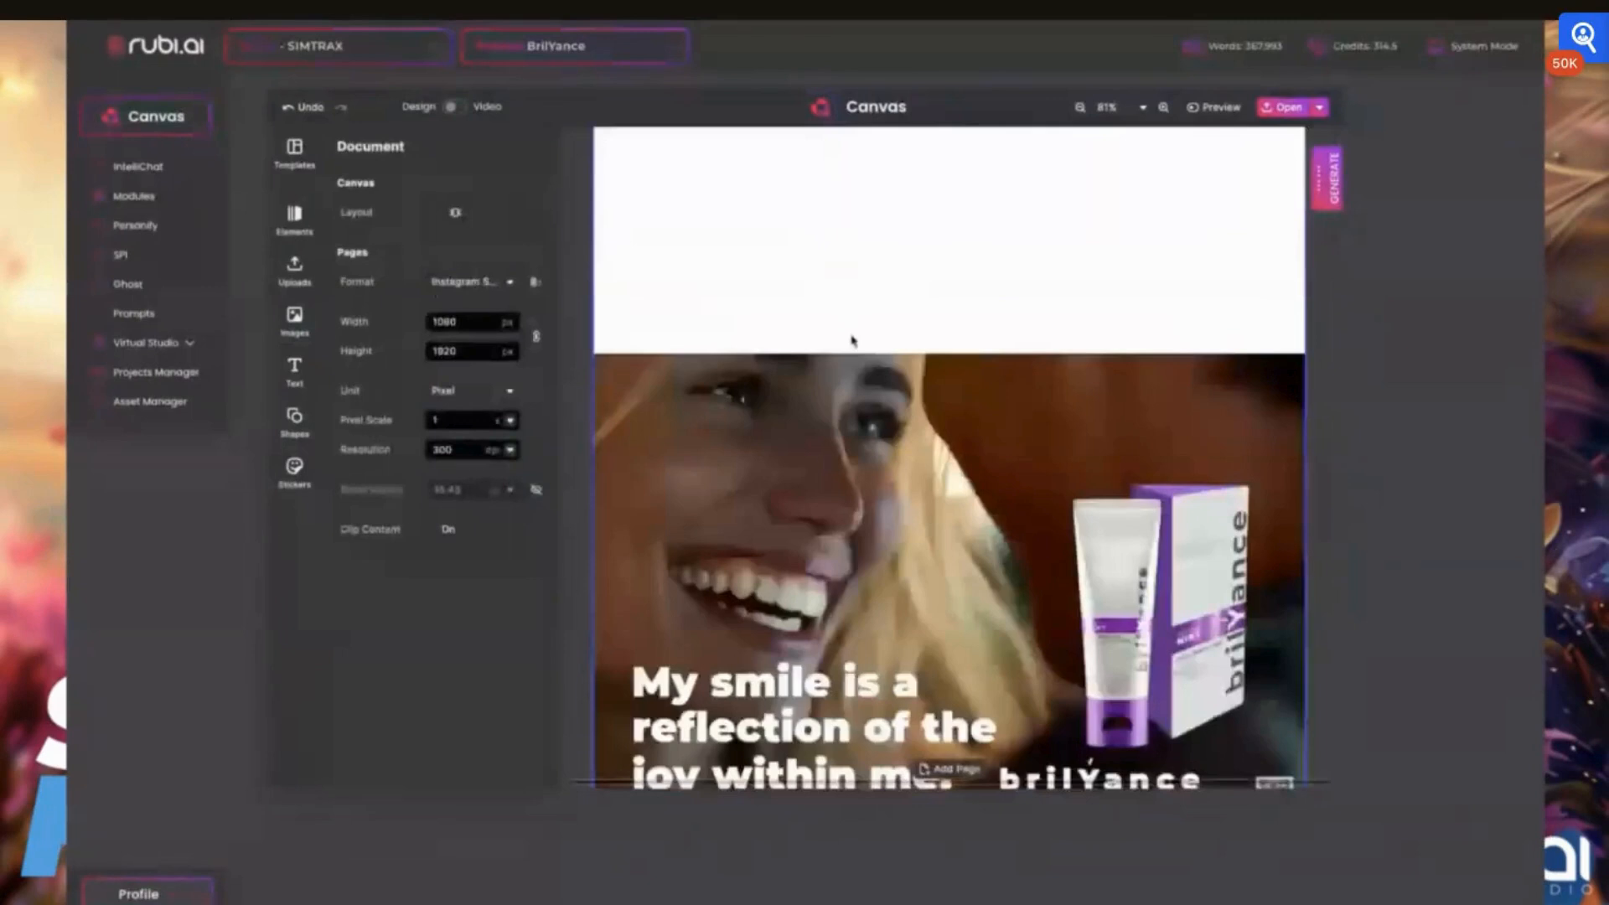
pyautogui.scroll(-3, 853, 341)
pyautogui.click(978, 576)
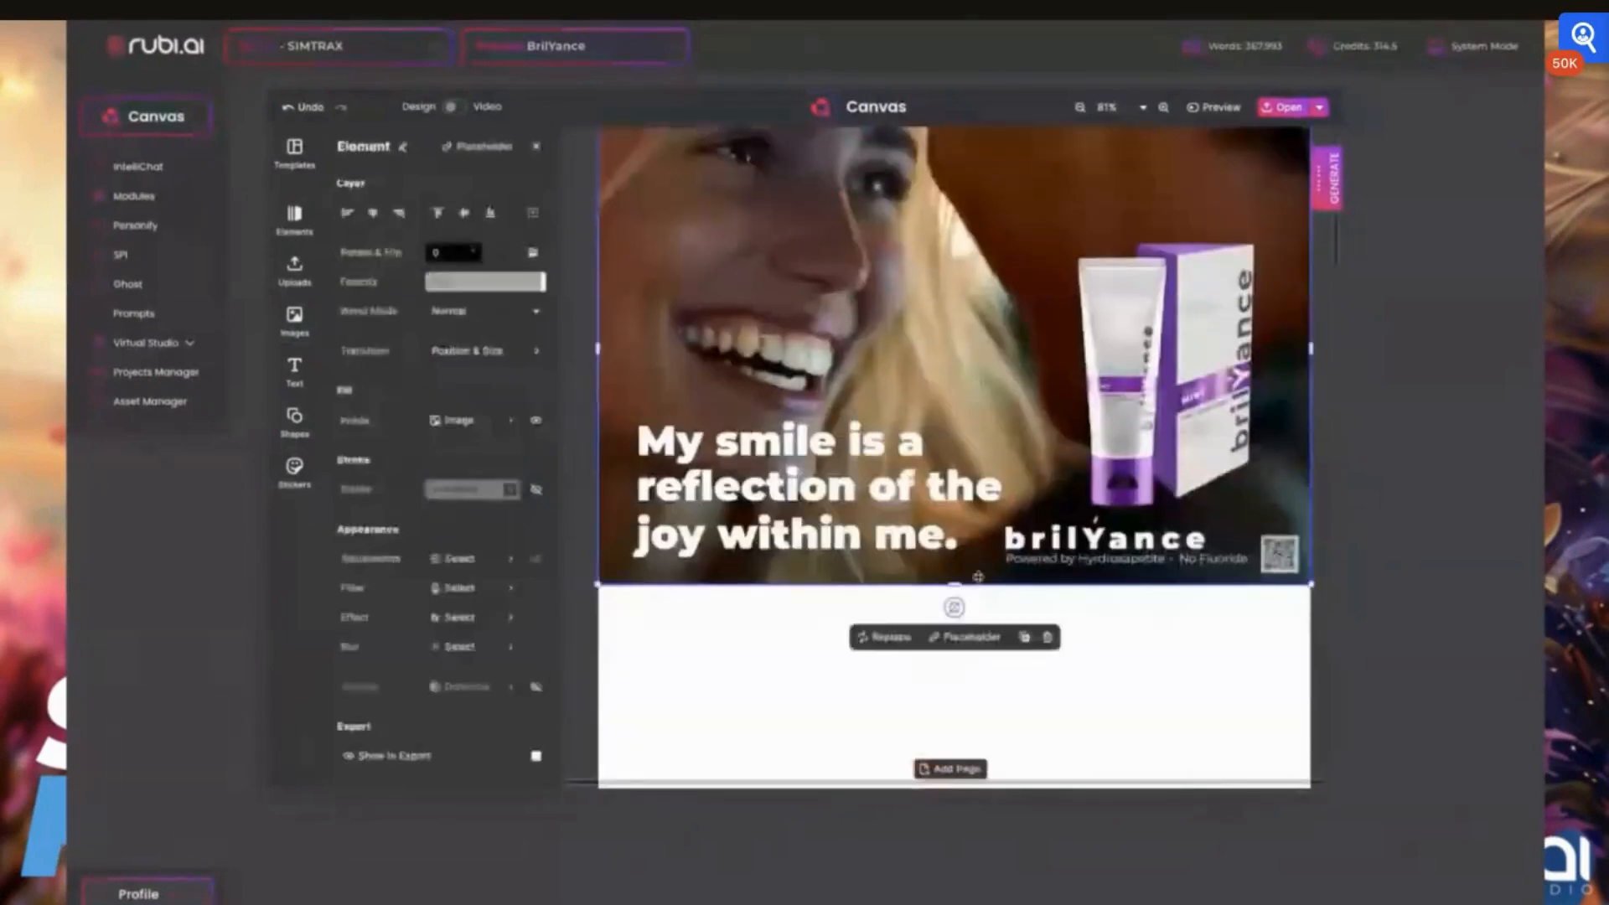
pyautogui.moveTo(978, 576); pyautogui.dragTo(949, 788)
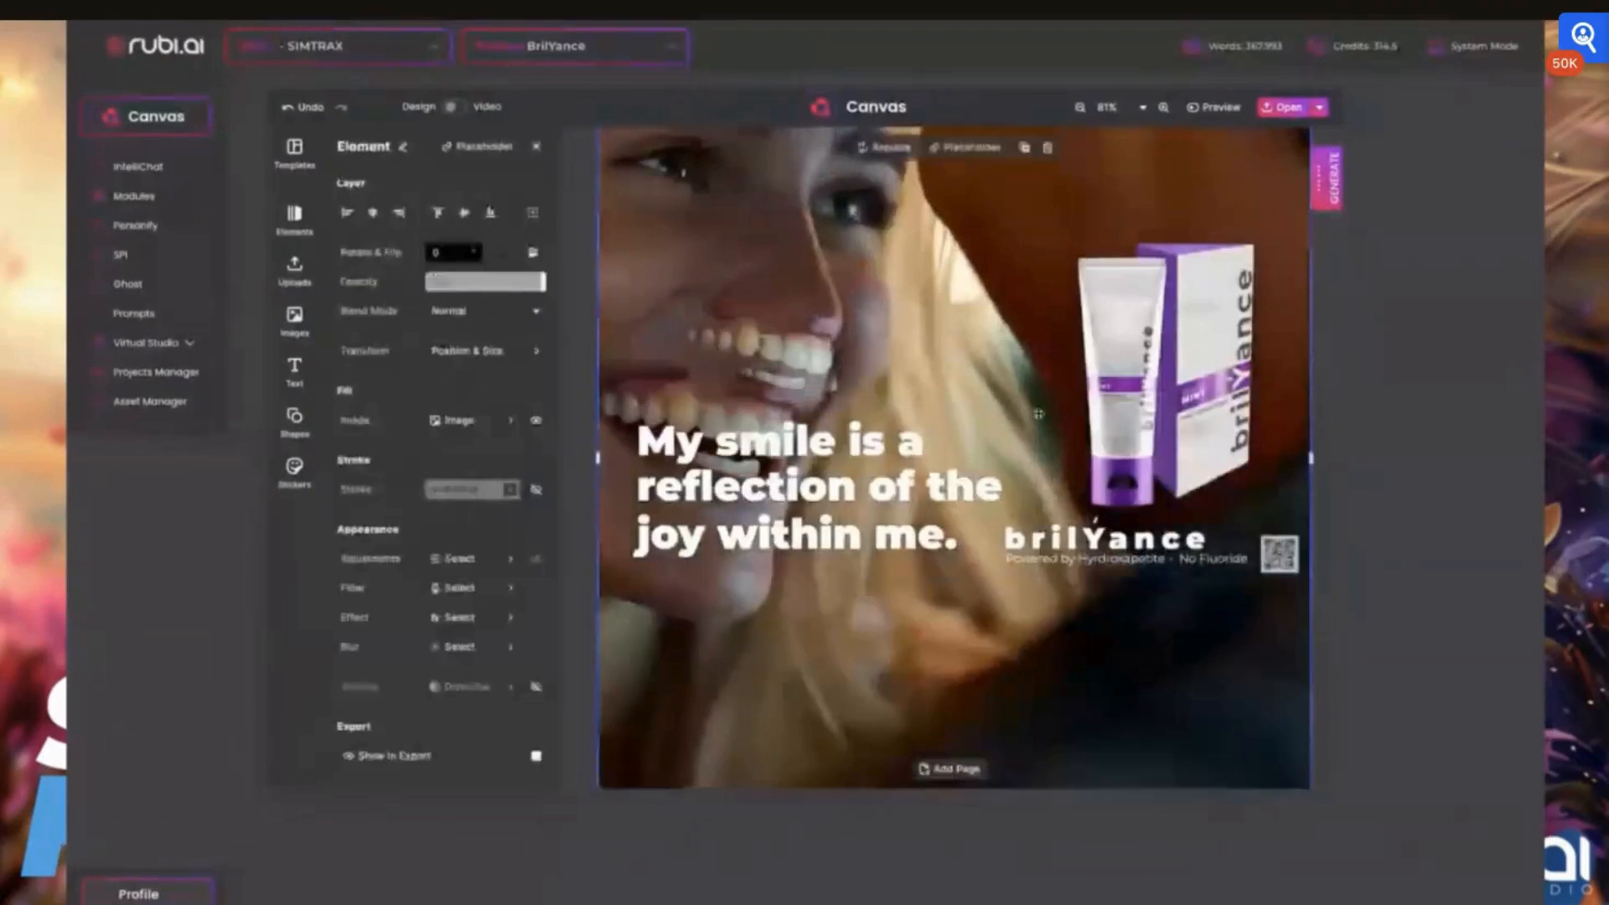
# Extend the first page's background photo upward to the page's upper edge
pyautogui.scroll(2, 1038, 414)
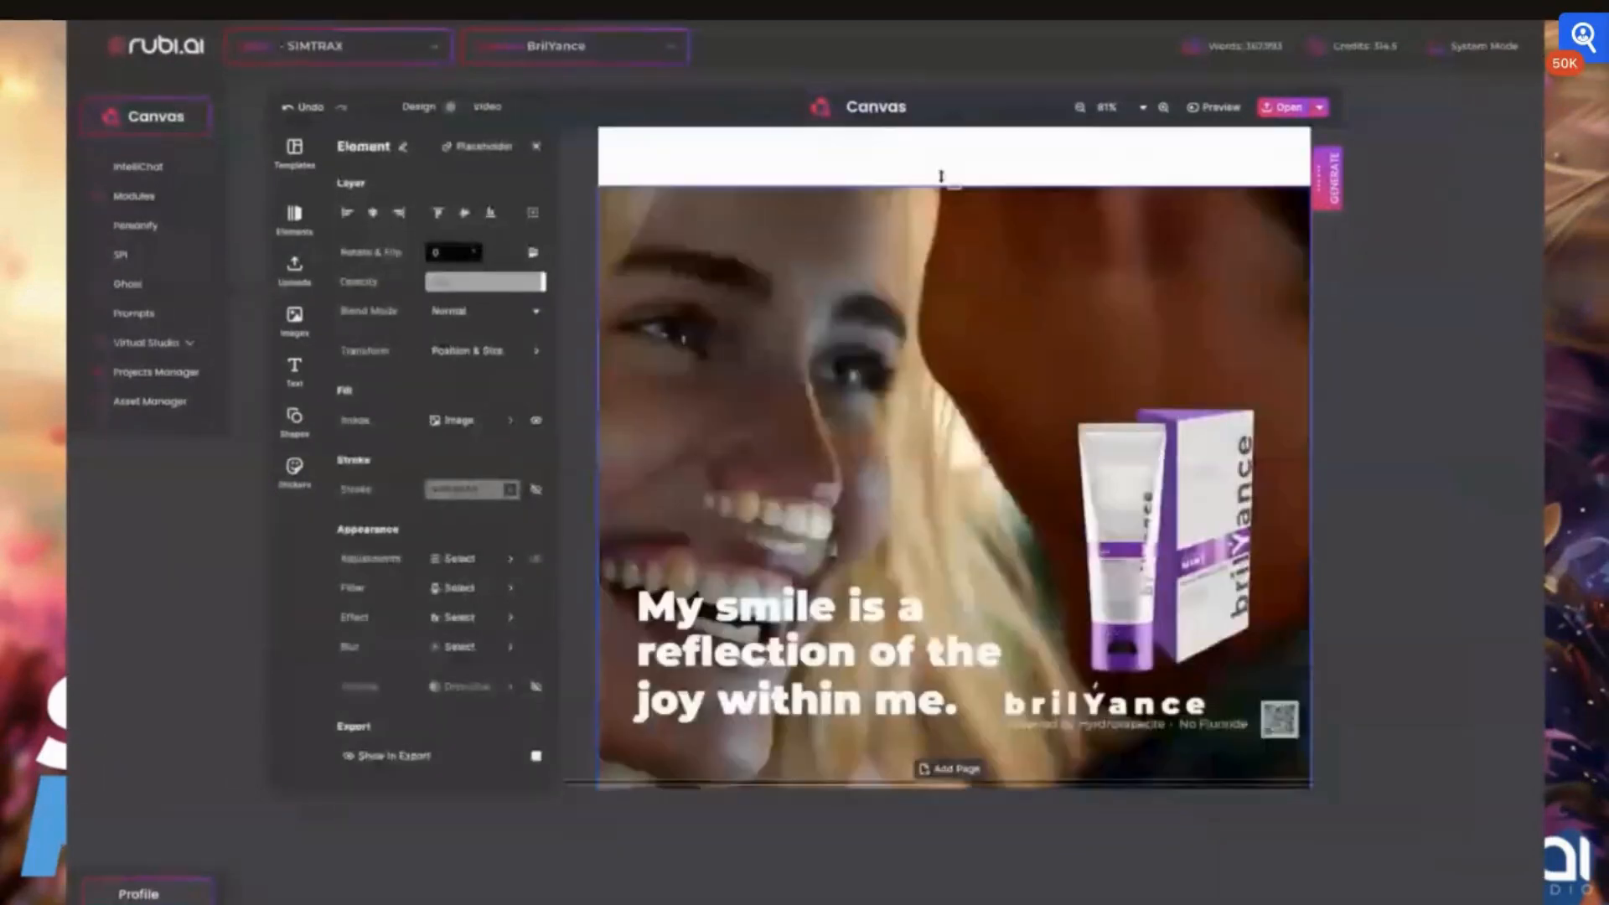
pyautogui.moveTo(941, 176); pyautogui.dragTo(941, 128)
pyautogui.scroll(-3, 947, 326)
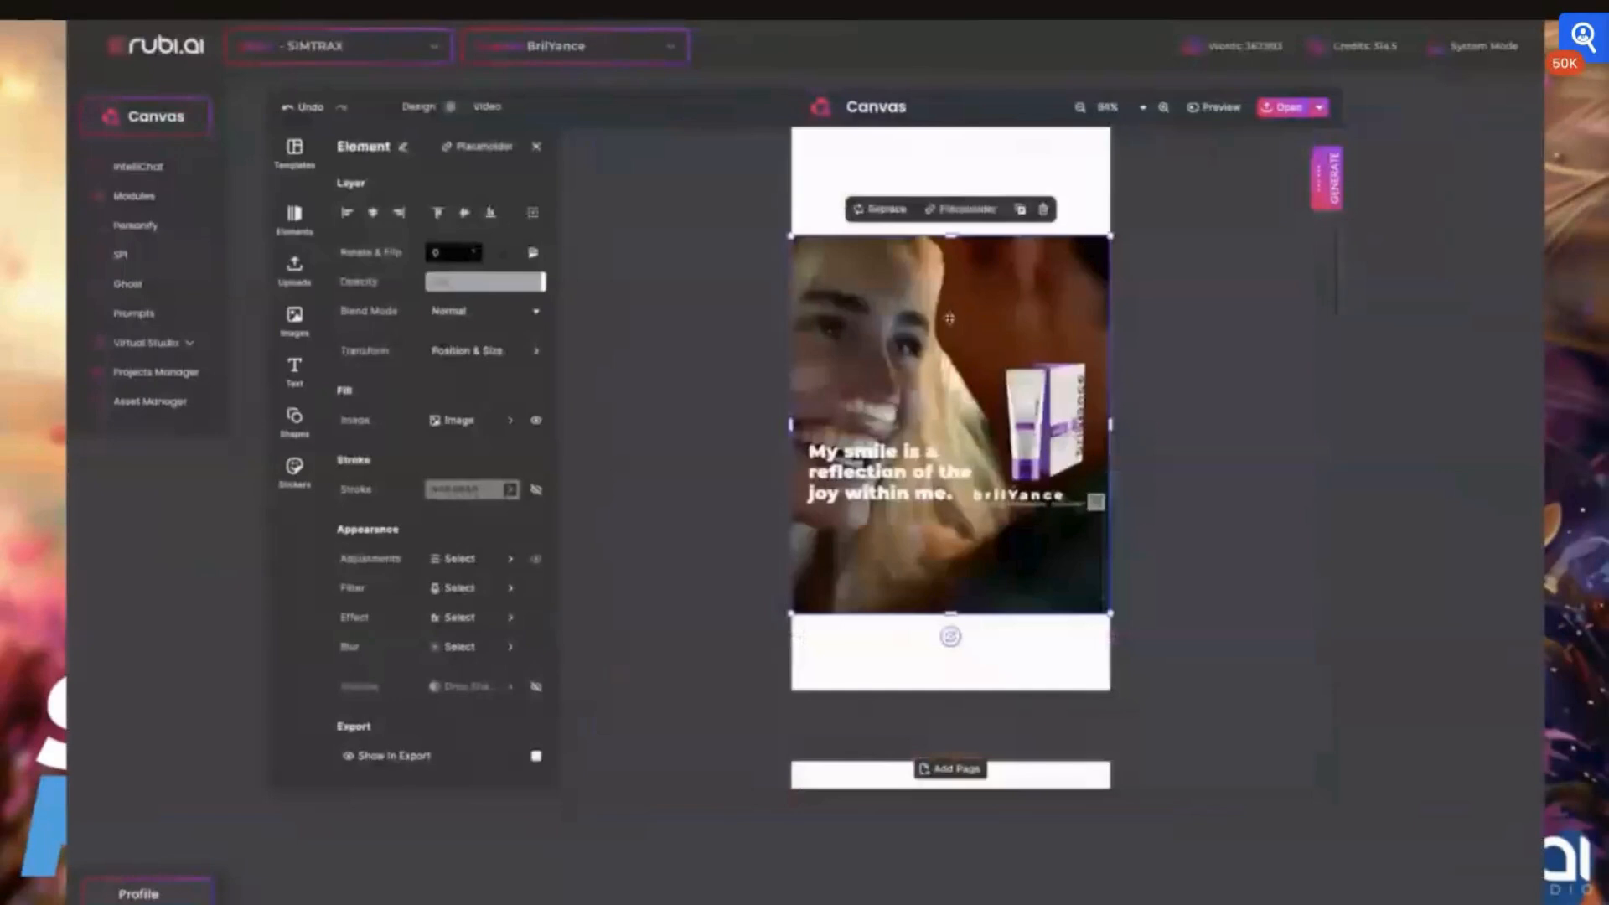
pyautogui.moveTo(951, 237); pyautogui.dragTo(951, 124)
pyautogui.press('Escape')
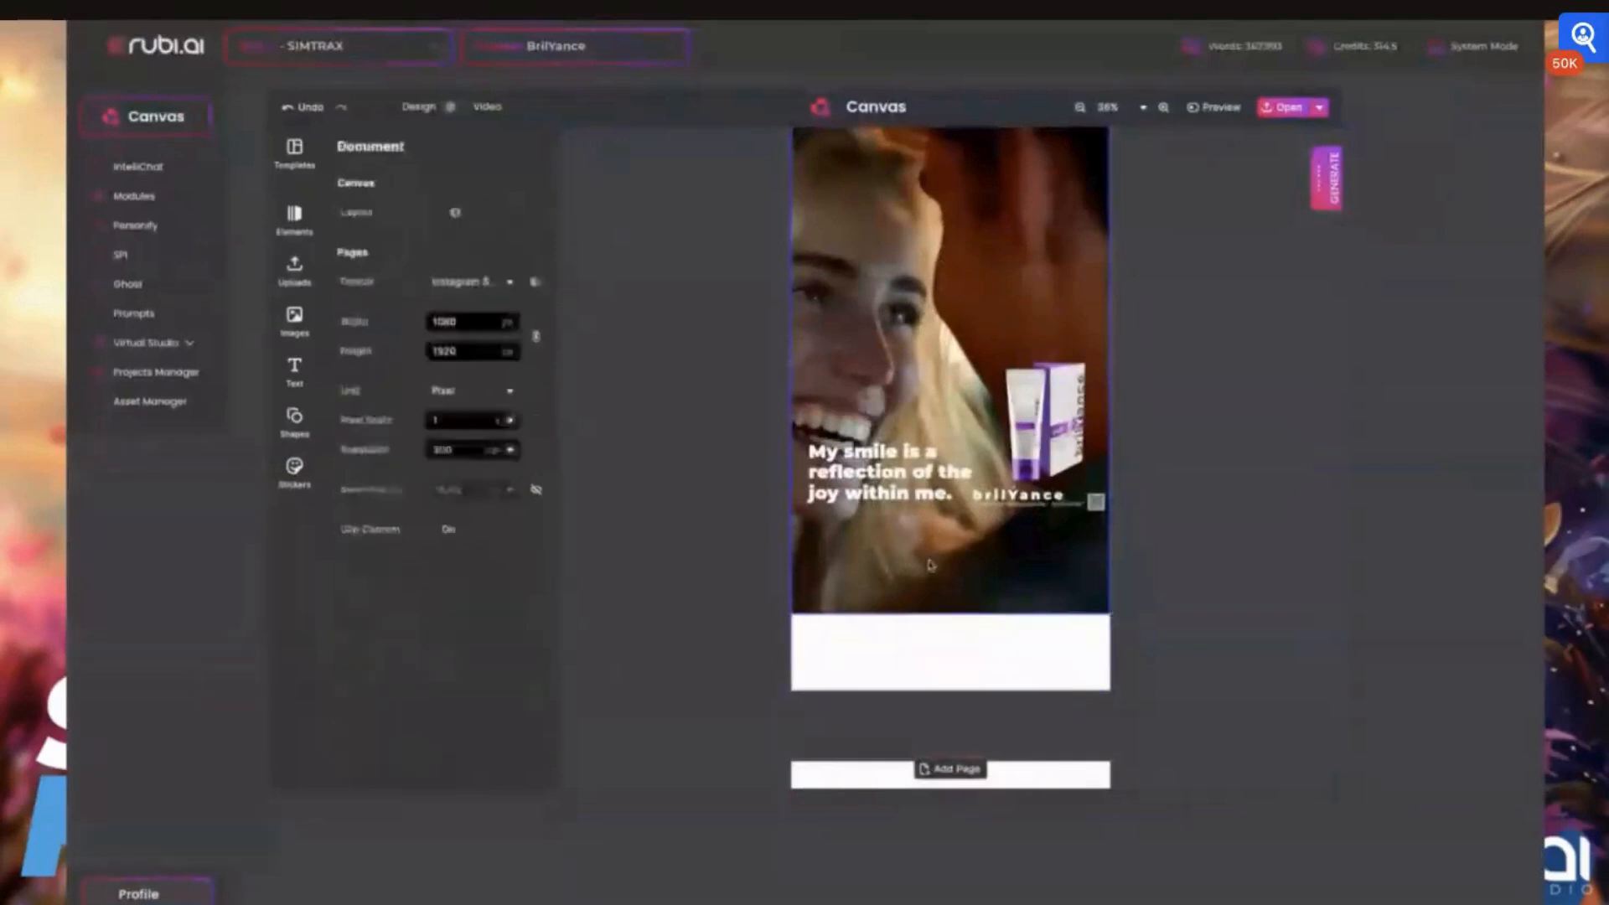
# Extend the background photo down to the page's lower edge so it fills the story page
pyautogui.click(958, 604)
pyautogui.moveTo(958, 603); pyautogui.dragTo(956, 690)
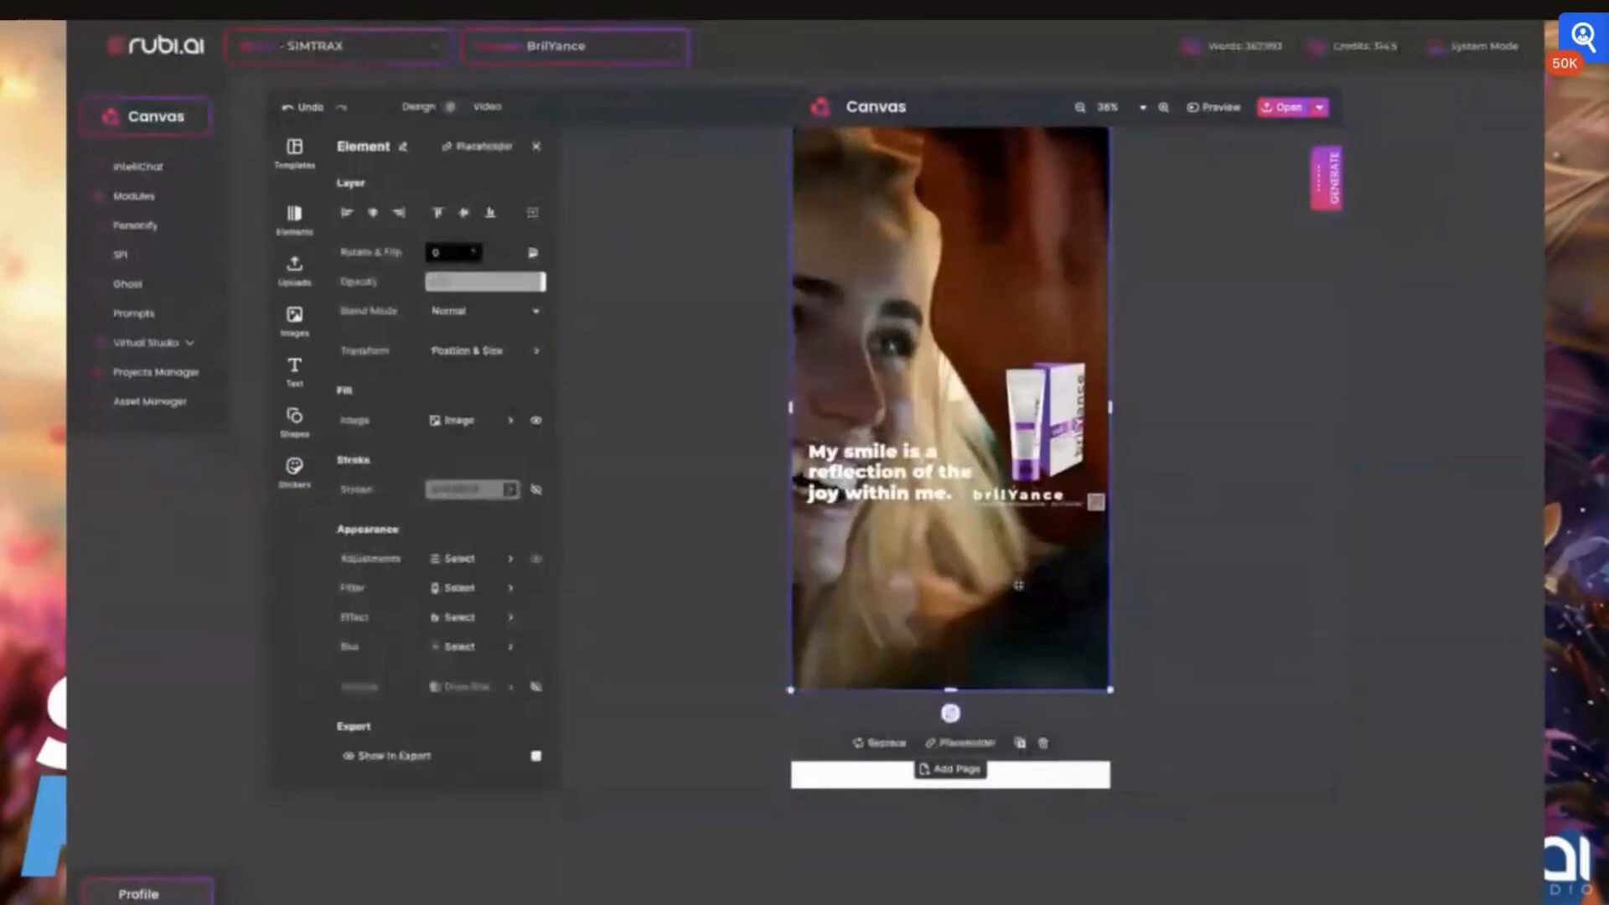
pyautogui.moveTo(982, 593); pyautogui.dragTo(975, 594)
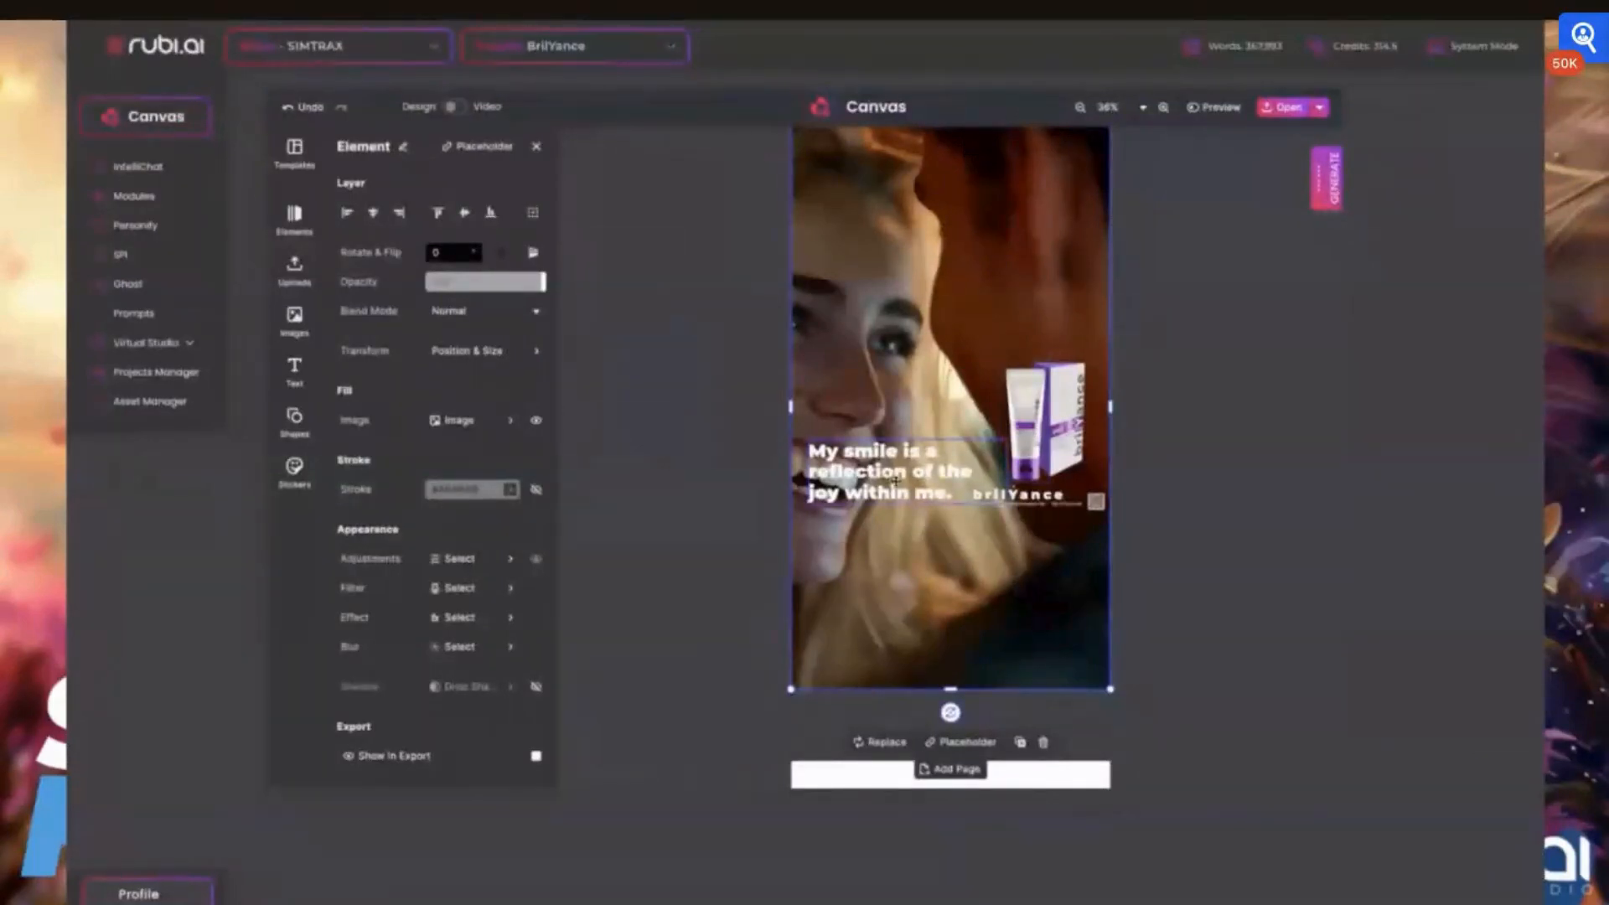
# Move the "My smile is a reflection of the joy within me." text down to the lower part of the page
pyautogui.moveTo(890, 484); pyautogui.dragTo(890, 513)
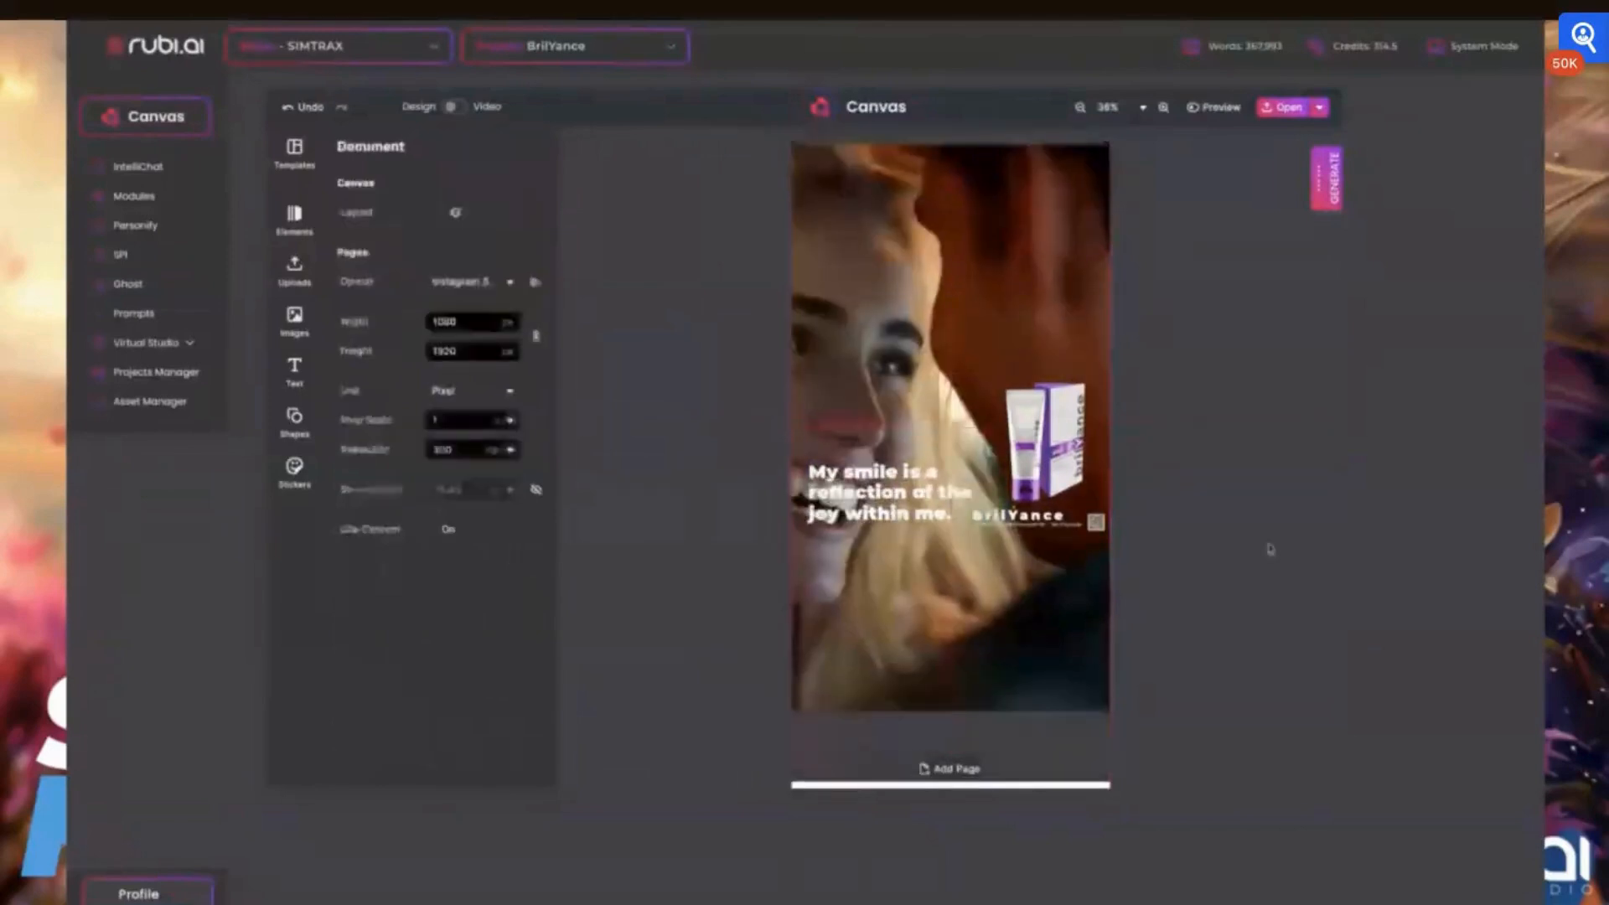
pyautogui.click(886, 549)
pyautogui.moveTo(886, 549); pyautogui.dragTo(912, 670)
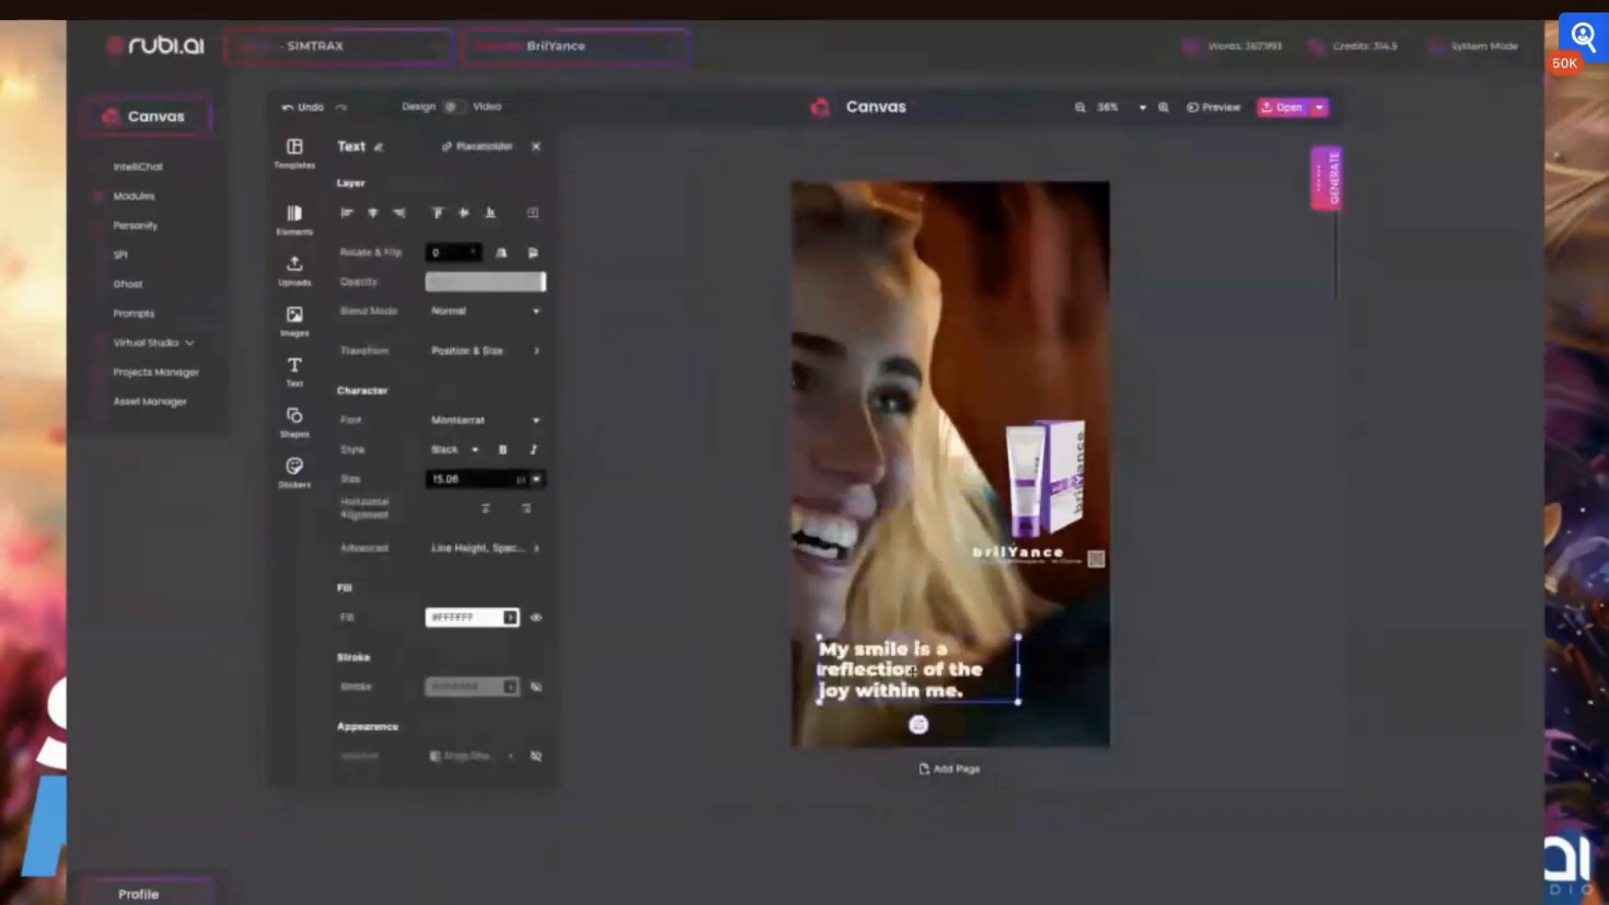
# Select the tagline and QR code together and move them to the page's lower right corner
pyautogui.click(1011, 563)
pyautogui.keyDown('shift'); pyautogui.click(1066, 563); pyautogui.keyUp('shift')
pyautogui.keyDown('shift'); pyautogui.click(1097, 561); pyautogui.keyUp('shift')
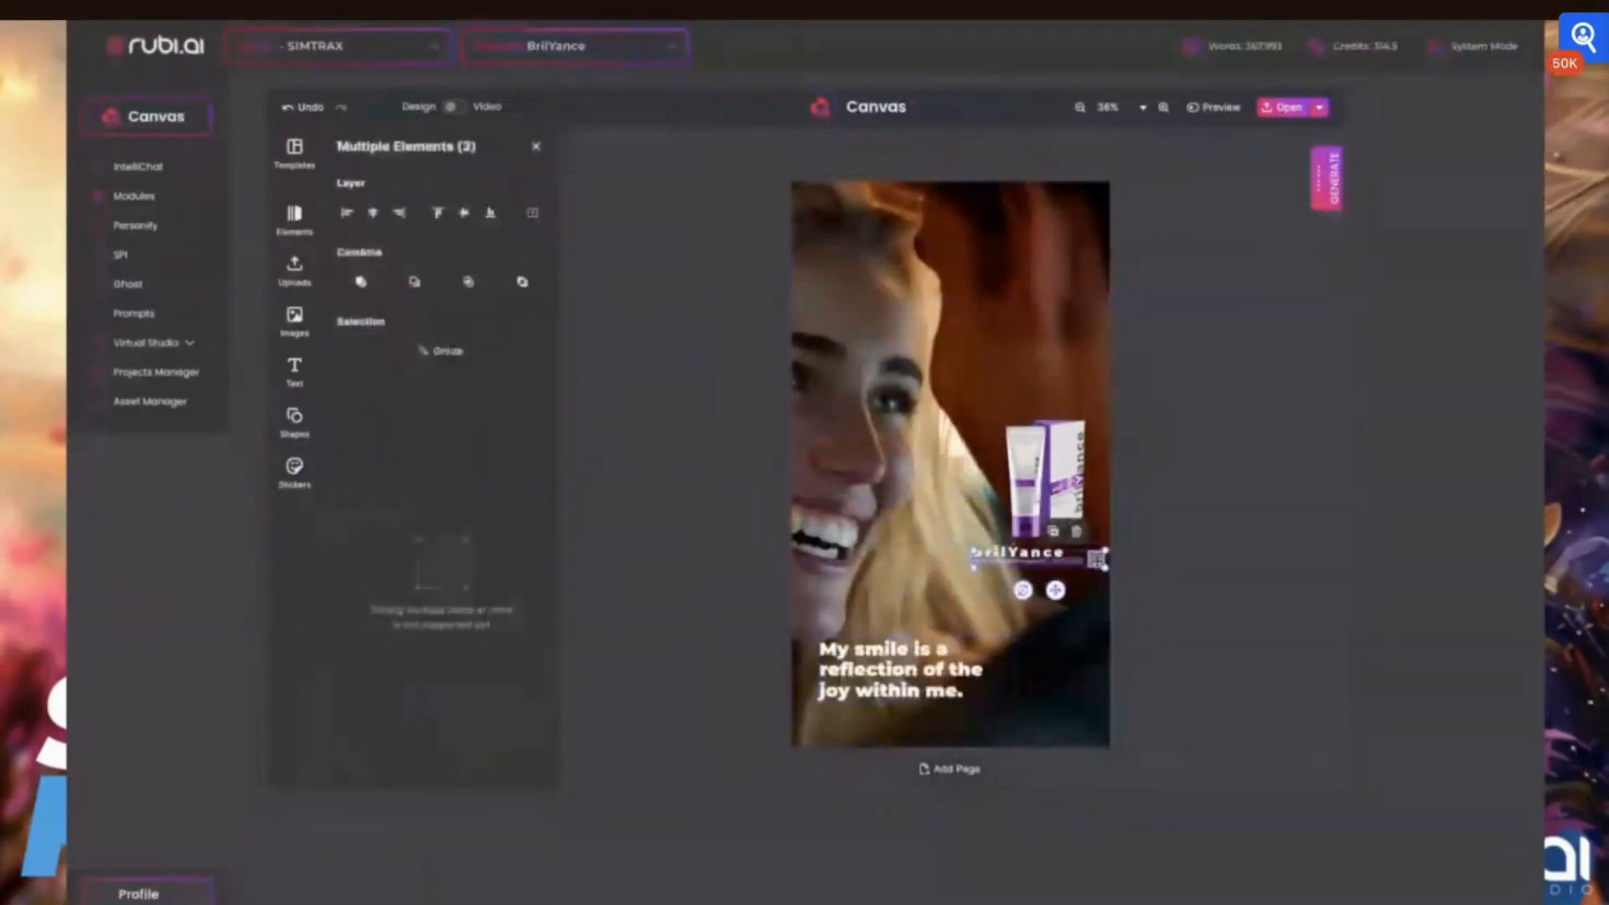
pyautogui.moveTo(1099, 566); pyautogui.dragTo(1097, 733)
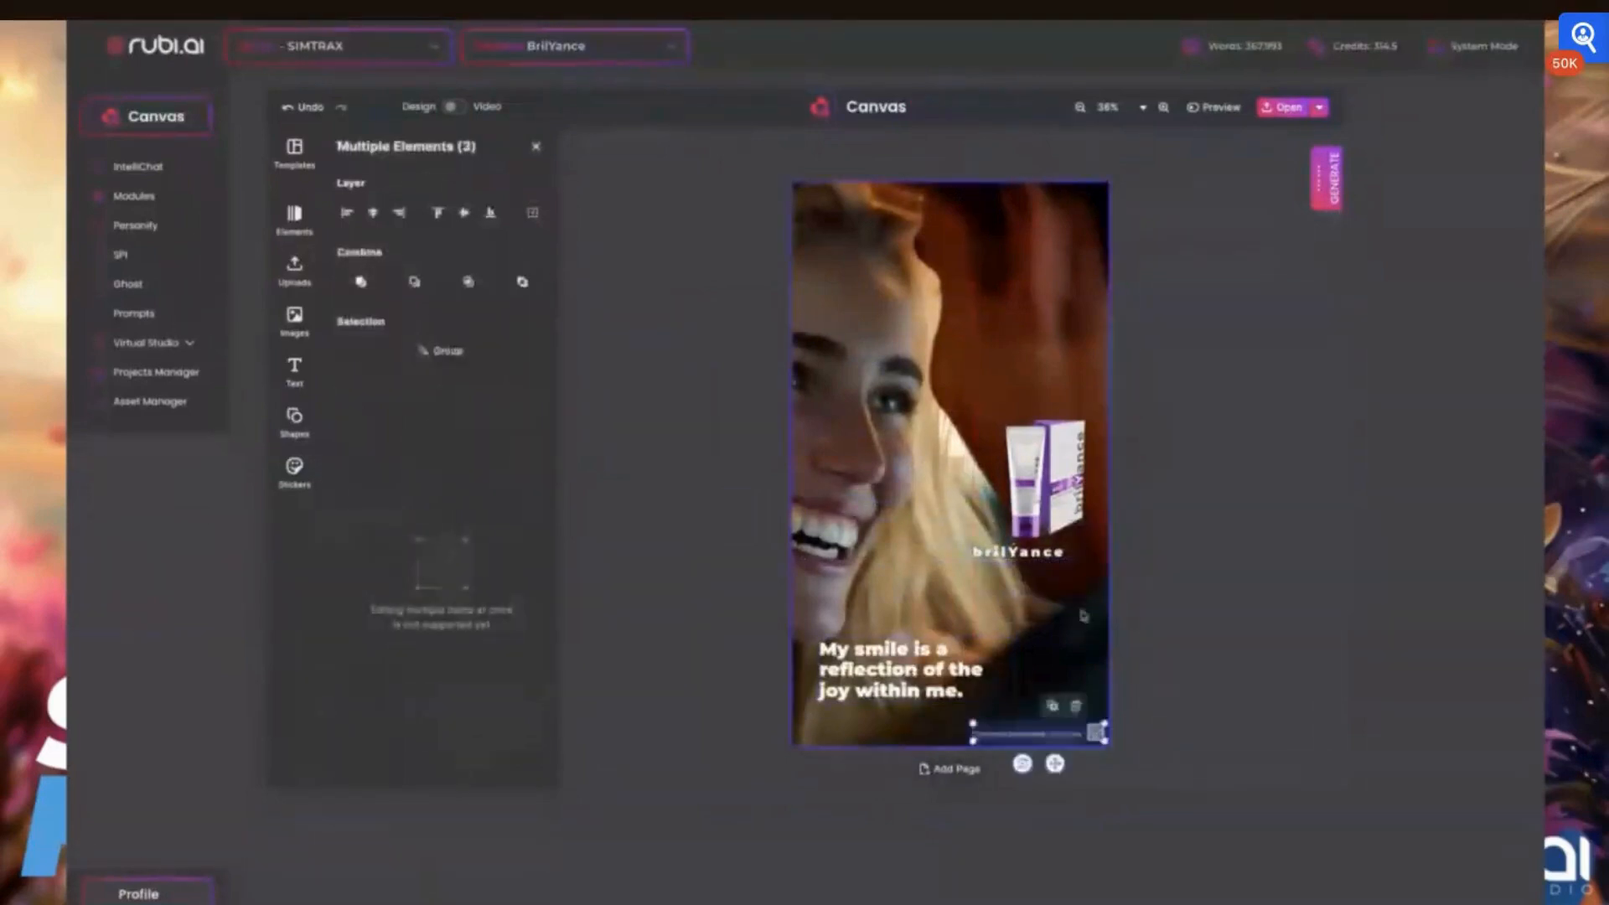
# Nudge the brilYance logo and reposition the slogan text closer to the left edge of the page
pyautogui.click(1052, 554)
pyautogui.moveTo(1063, 559)
pyautogui.mouseDown()
pyautogui.moveTo(1078, 574)
pyautogui.moveTo(1063, 565)
pyautogui.mouseUp()
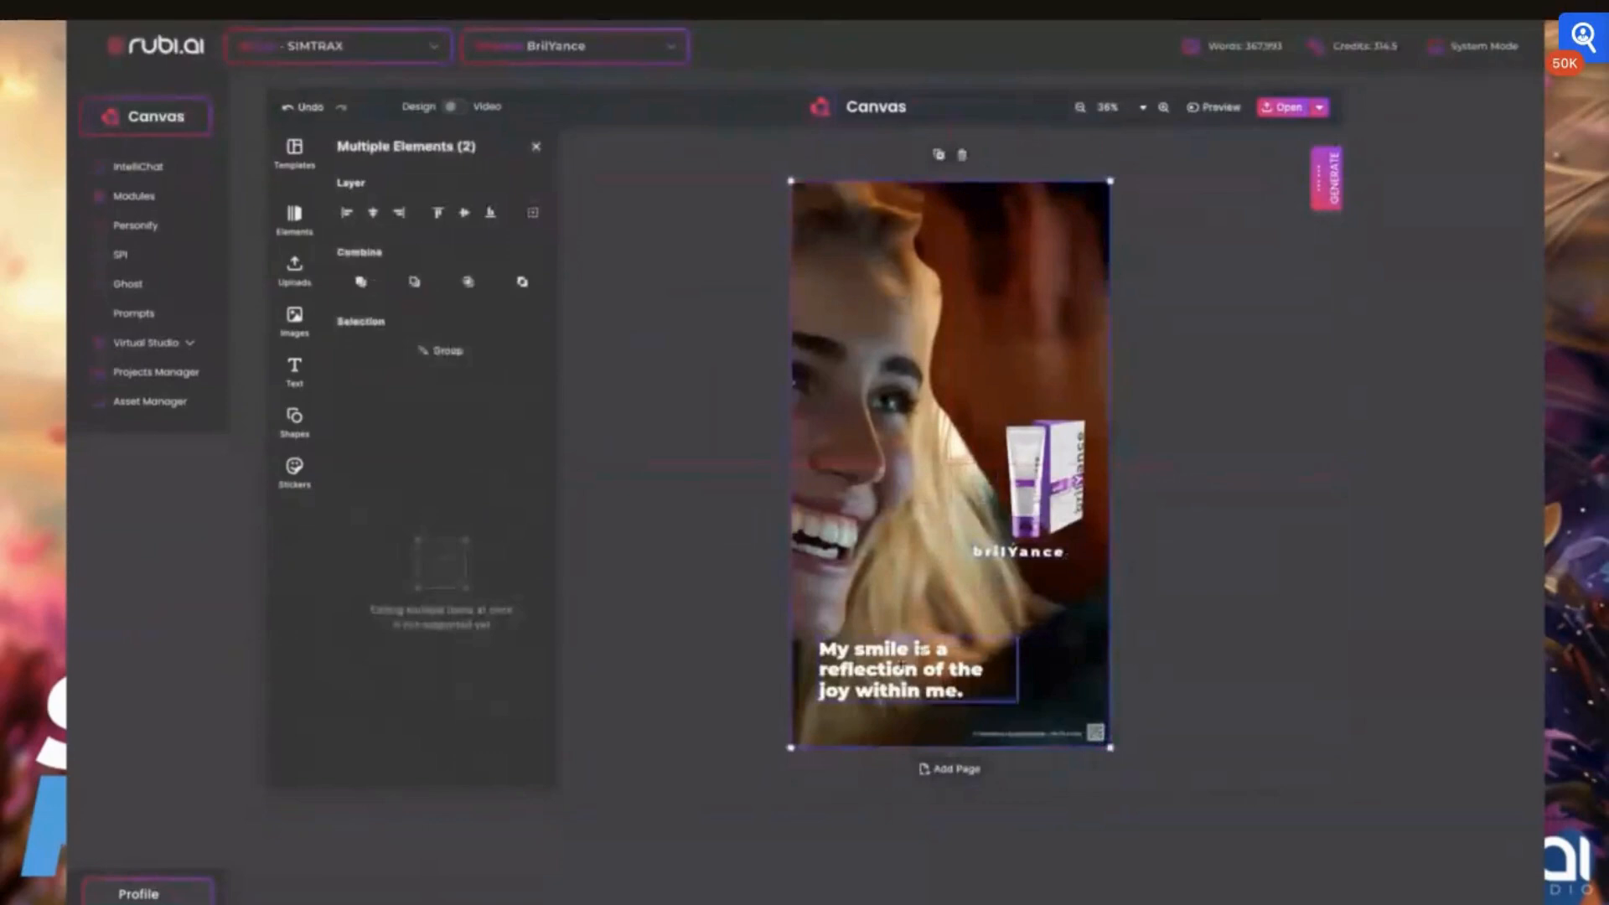
pyautogui.moveTo(922, 649)
pyautogui.mouseDown()
pyautogui.moveTo(874, 656)
pyautogui.moveTo(904, 624)
pyautogui.mouseUp()
pyautogui.click(896, 653)
pyautogui.moveTo(833, 706); pyautogui.dragTo(829, 705)
pyautogui.click(911, 627)
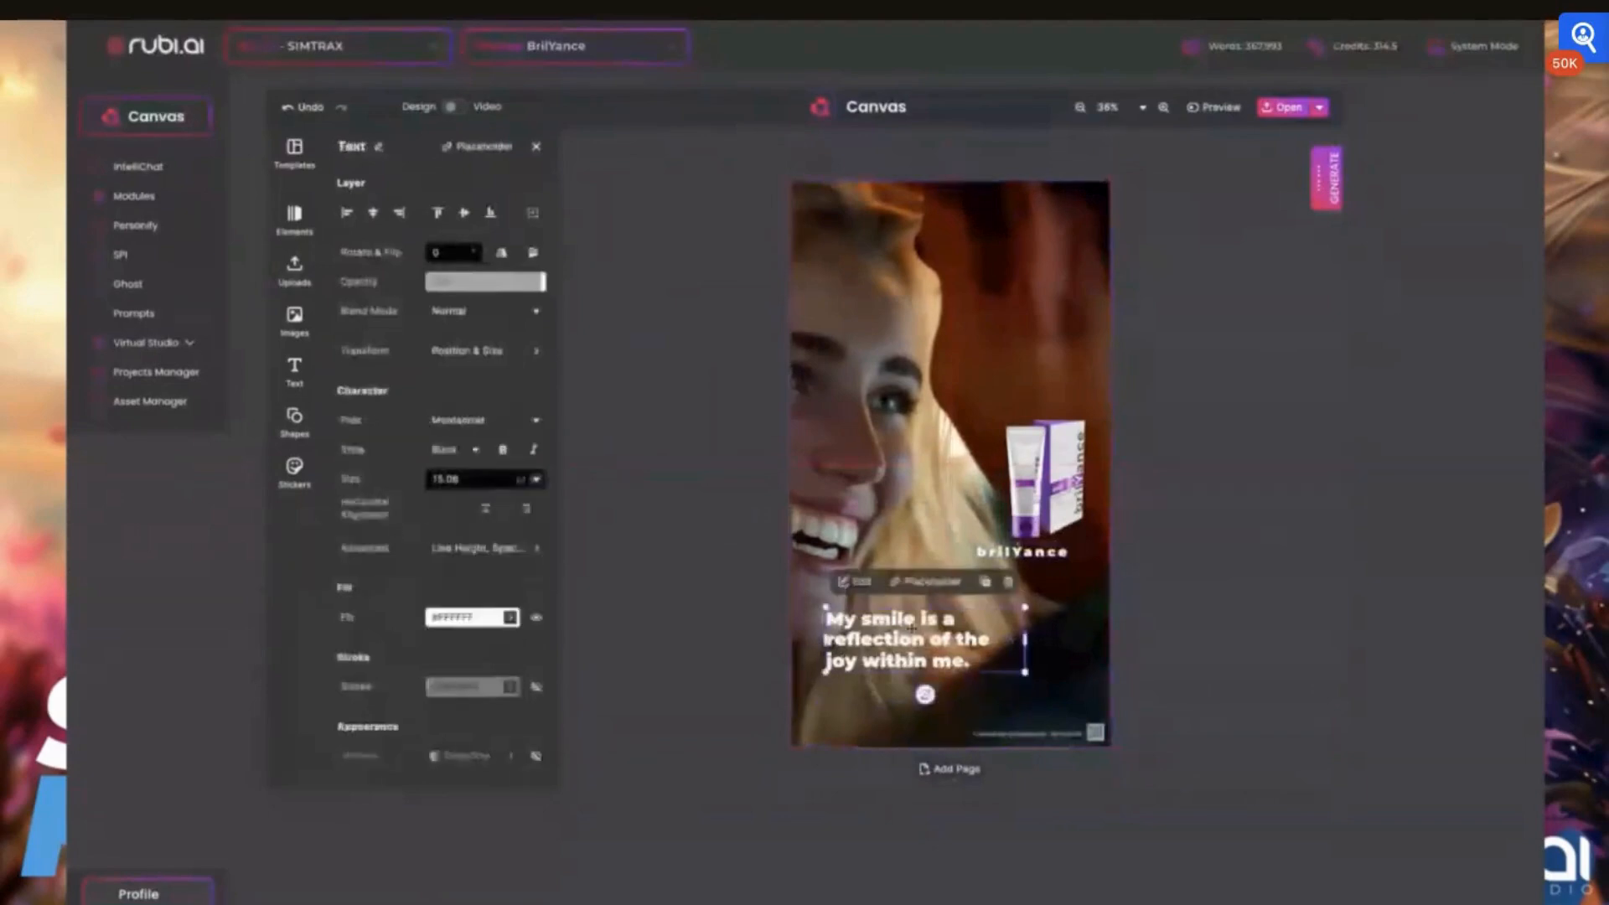
pyautogui.moveTo(911, 627); pyautogui.dragTo(897, 648)
# Enlarge the toothpaste tube and box together and place them beside the slogan, just above the tagline
pyautogui.click(1043, 482)
pyautogui.keyDown('shift'); pyautogui.click(1096, 417); pyautogui.keyUp('shift')
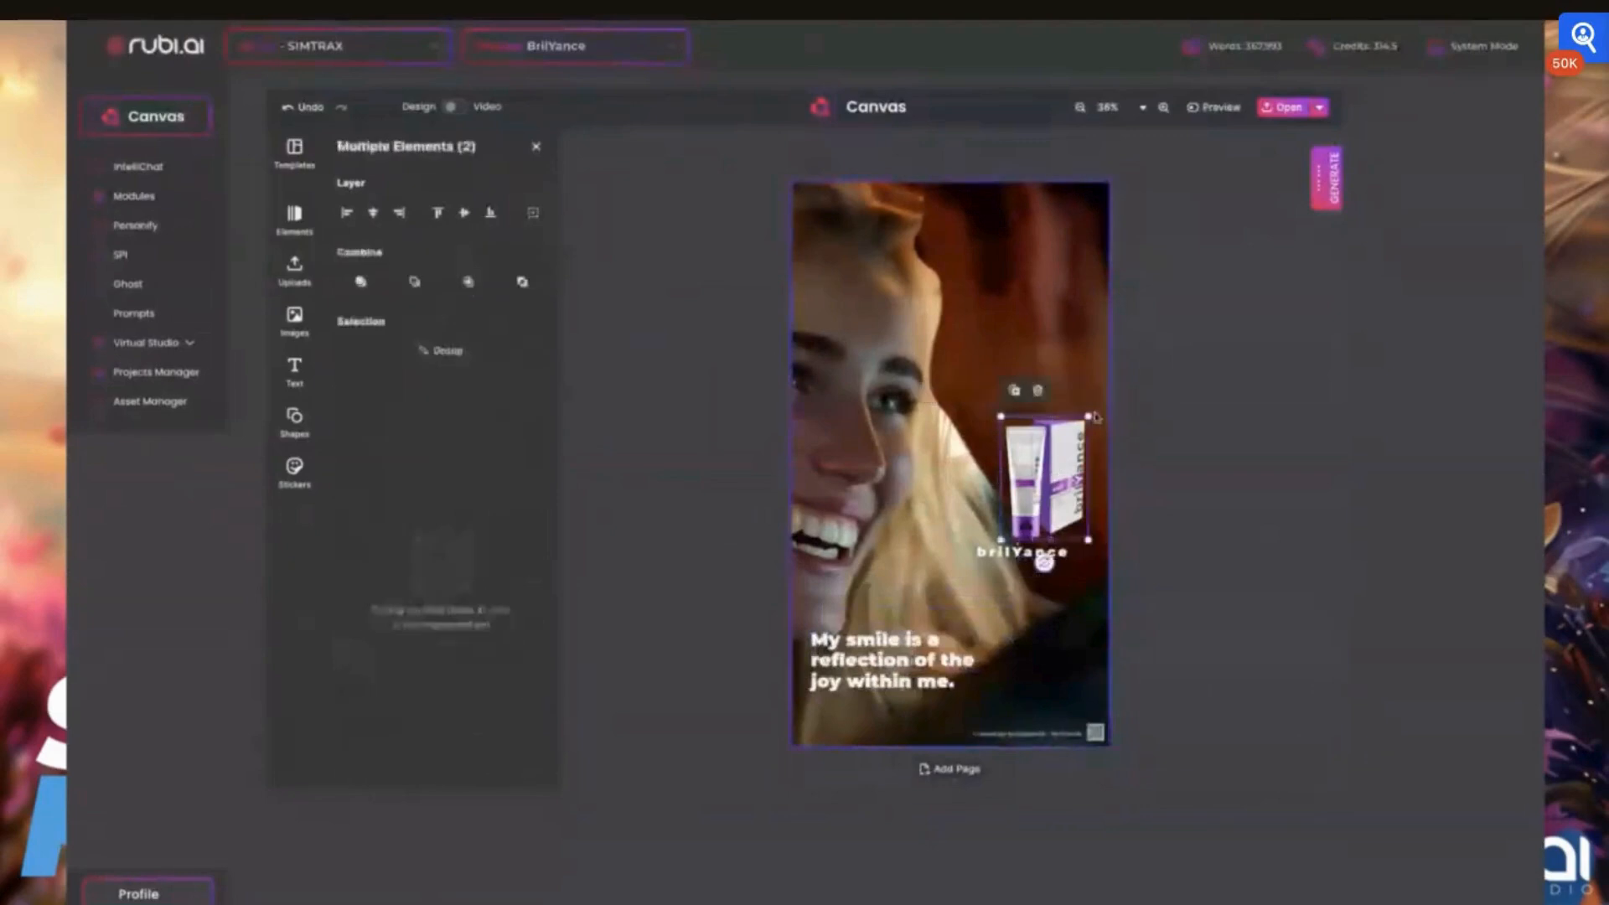
pyautogui.moveTo(1094, 415); pyautogui.dragTo(1150, 284)
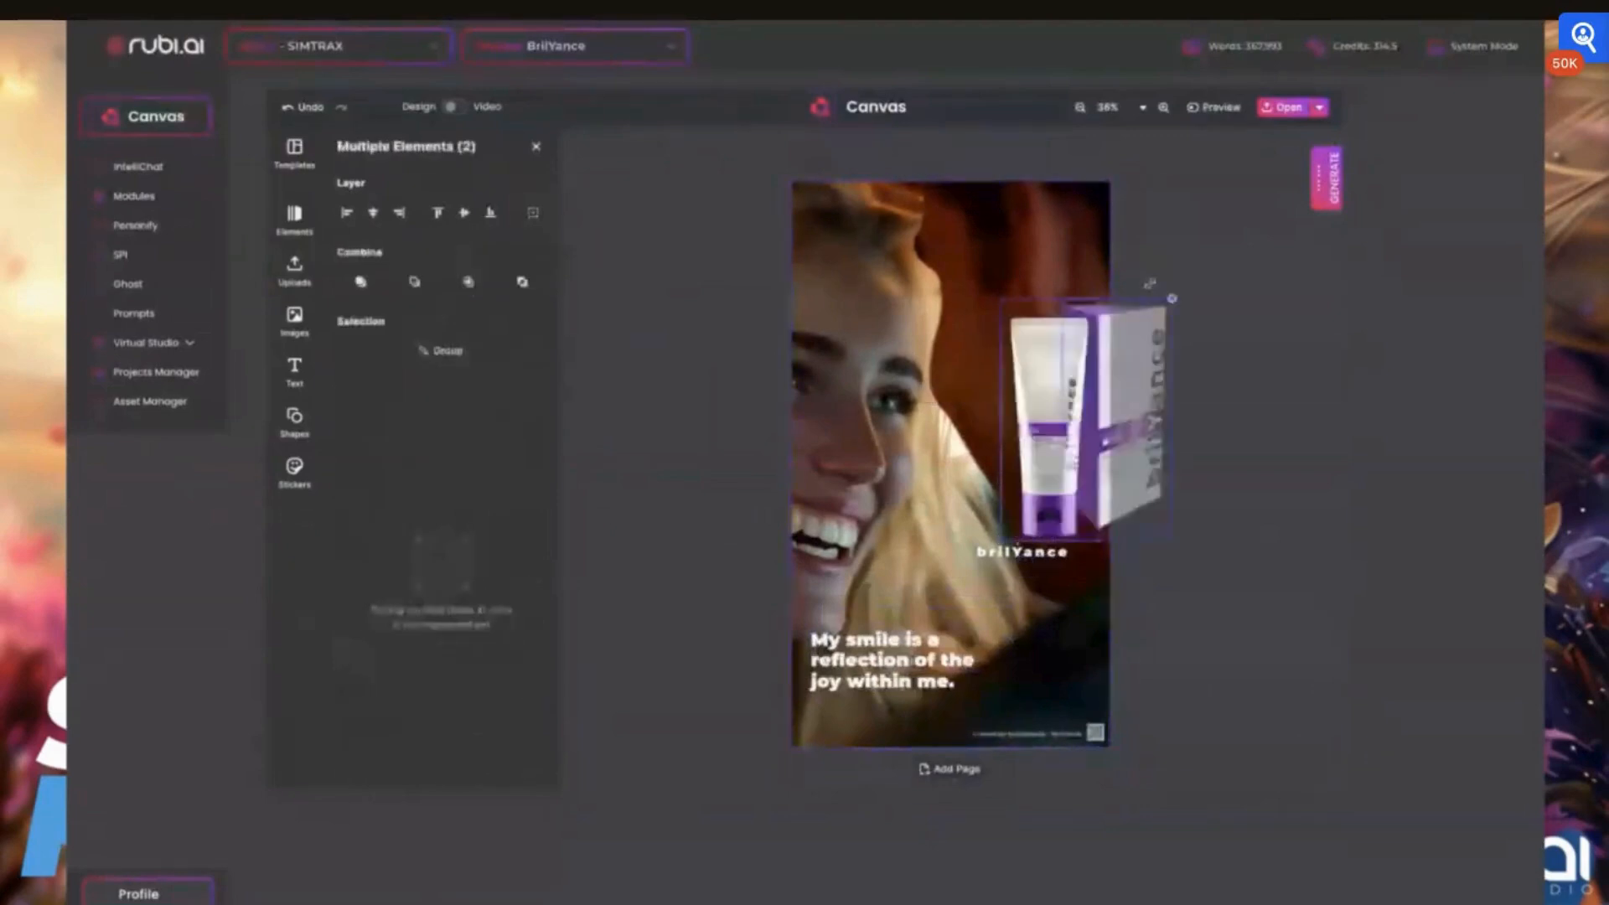
pyautogui.moveTo(1040, 416); pyautogui.dragTo(962, 621)
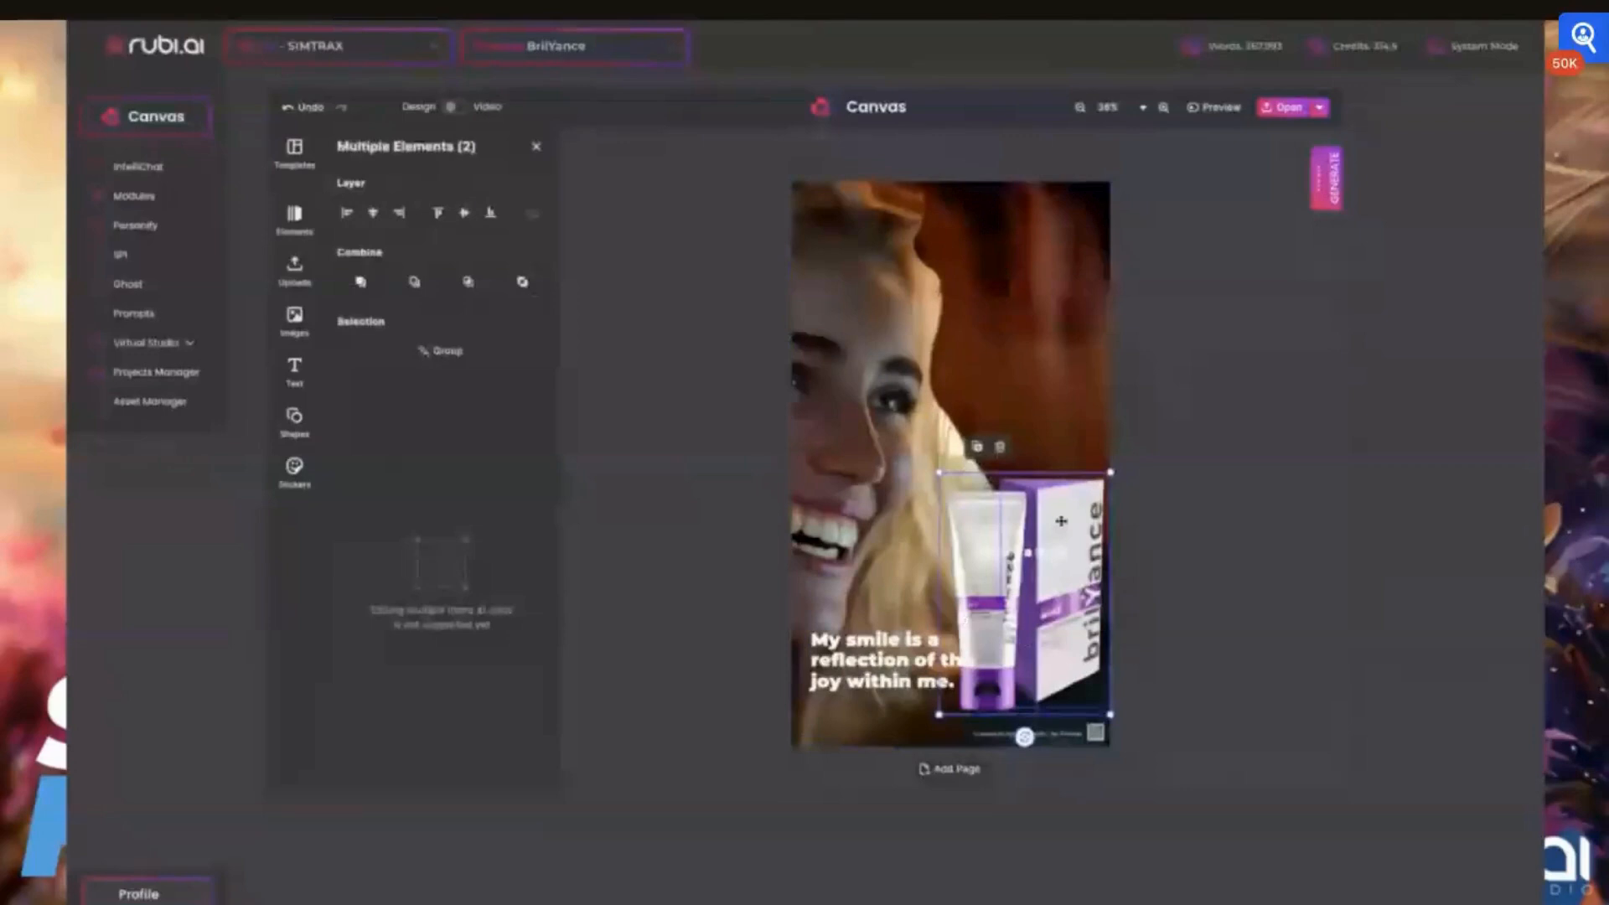
# Move the brilYance logo from the product images to just above the tagline
pyautogui.click(576, 241)
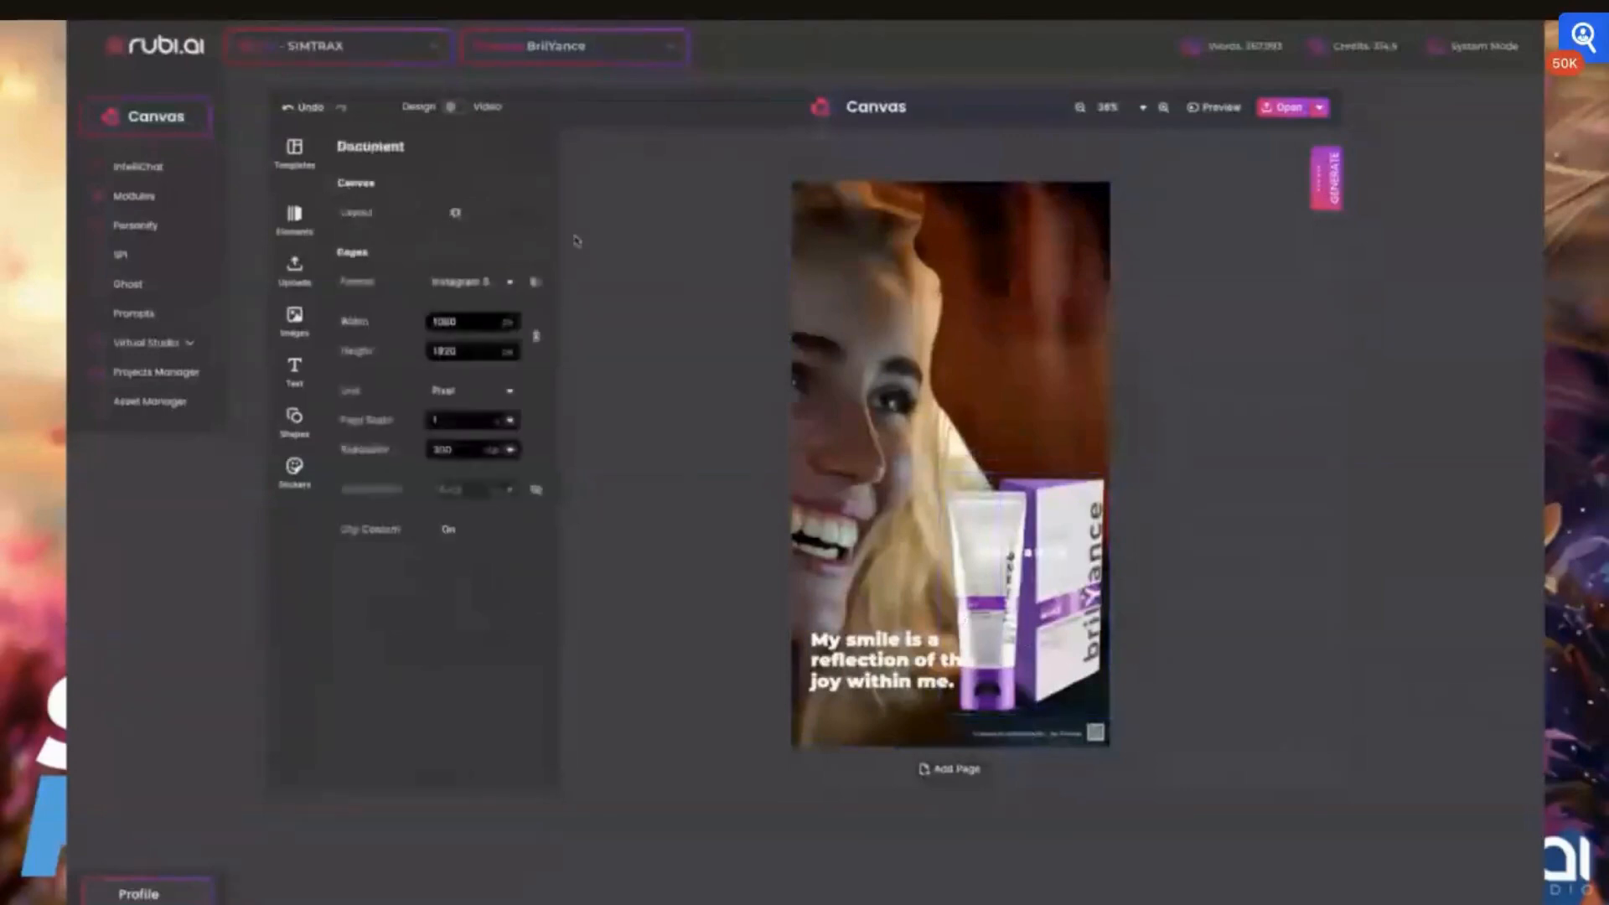
pyautogui.click(986, 499)
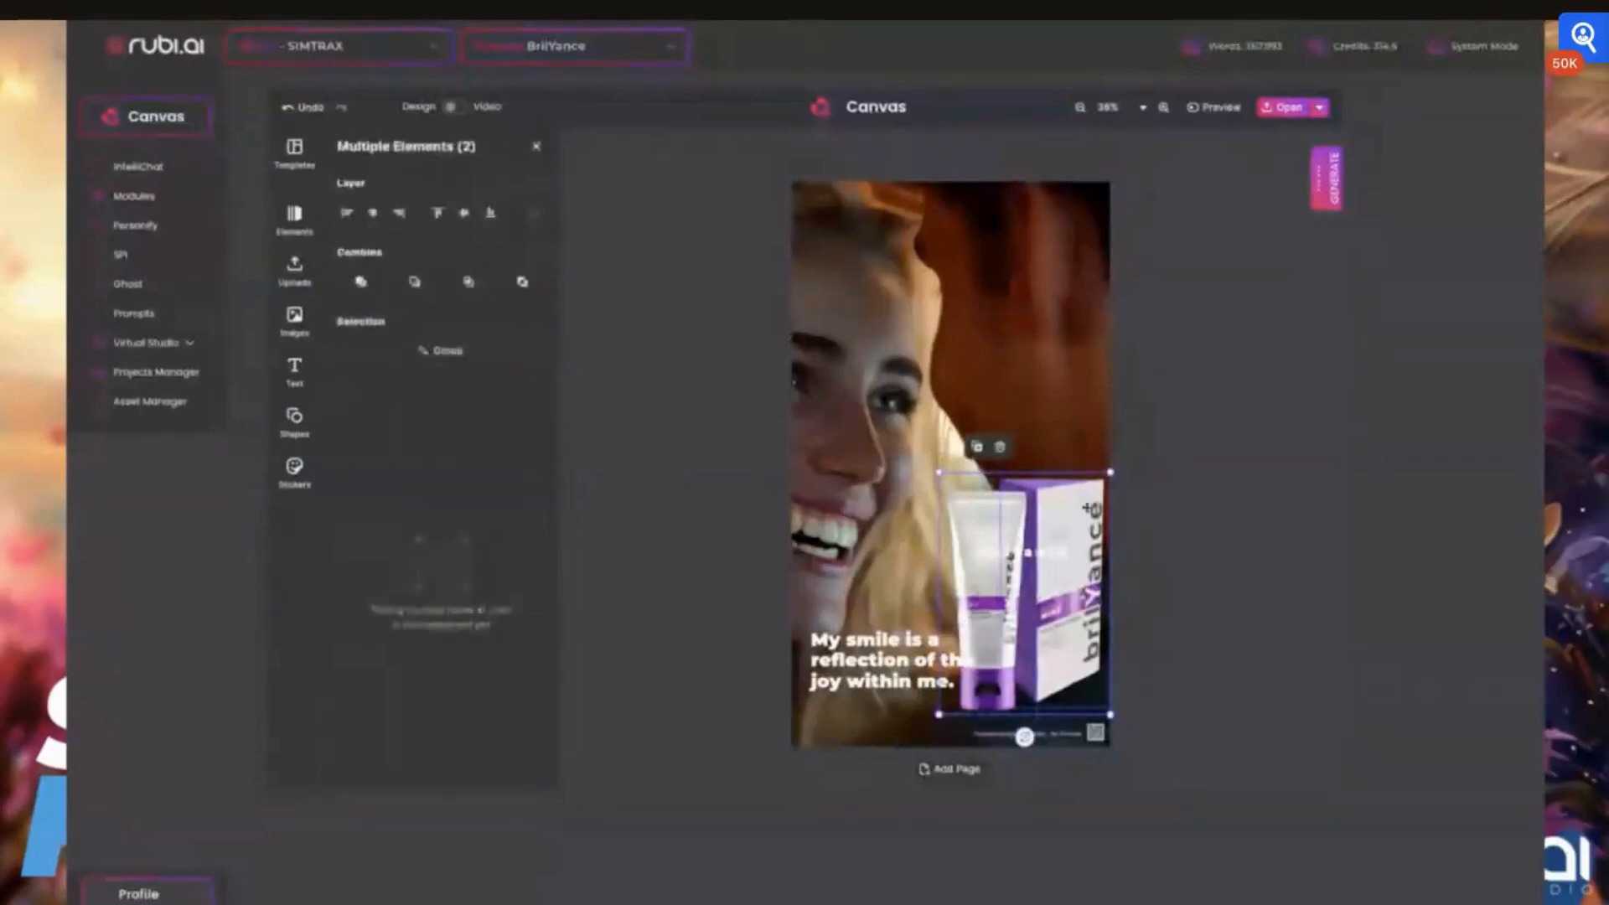
pyautogui.click(1190, 500)
pyautogui.click(993, 553)
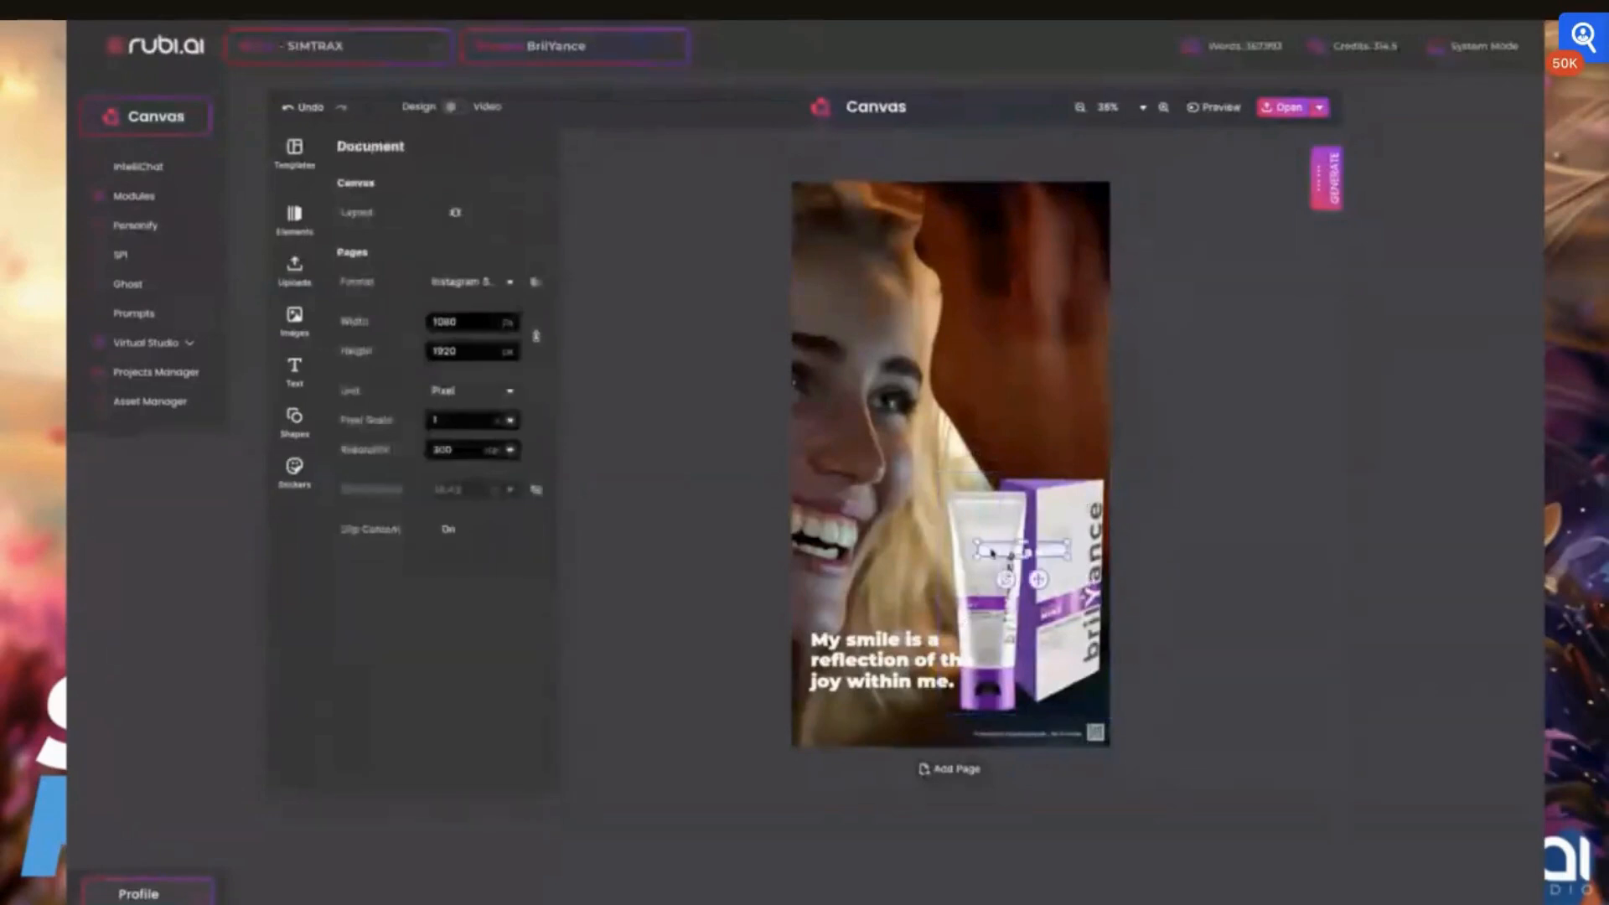
pyautogui.moveTo(995, 551); pyautogui.dragTo(1007, 723)
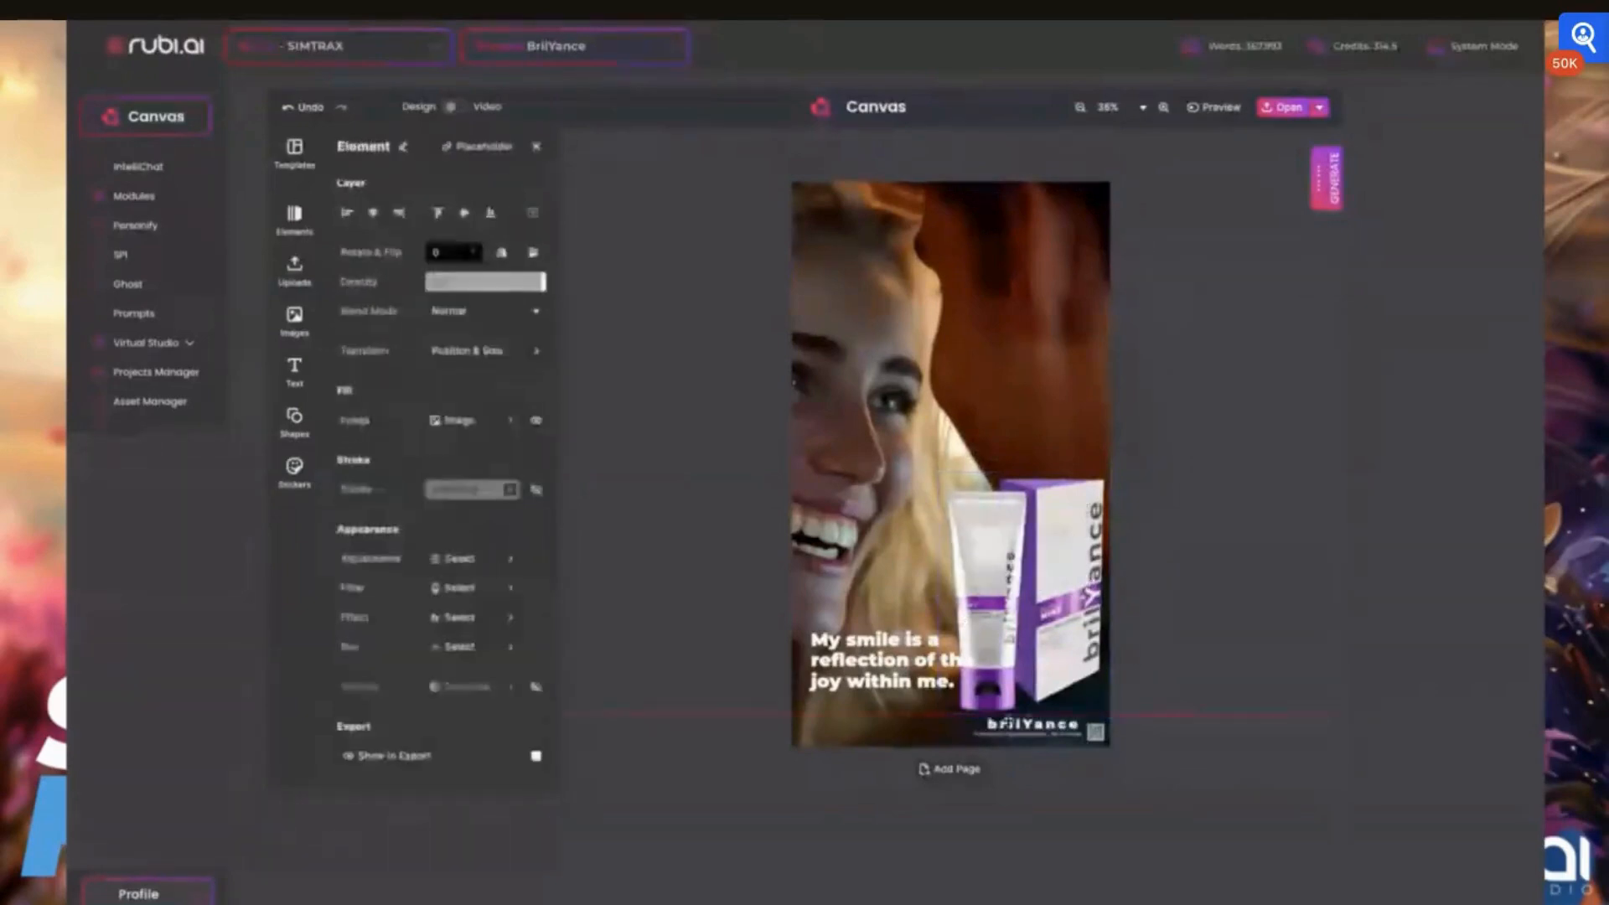
pyautogui.click(1248, 419)
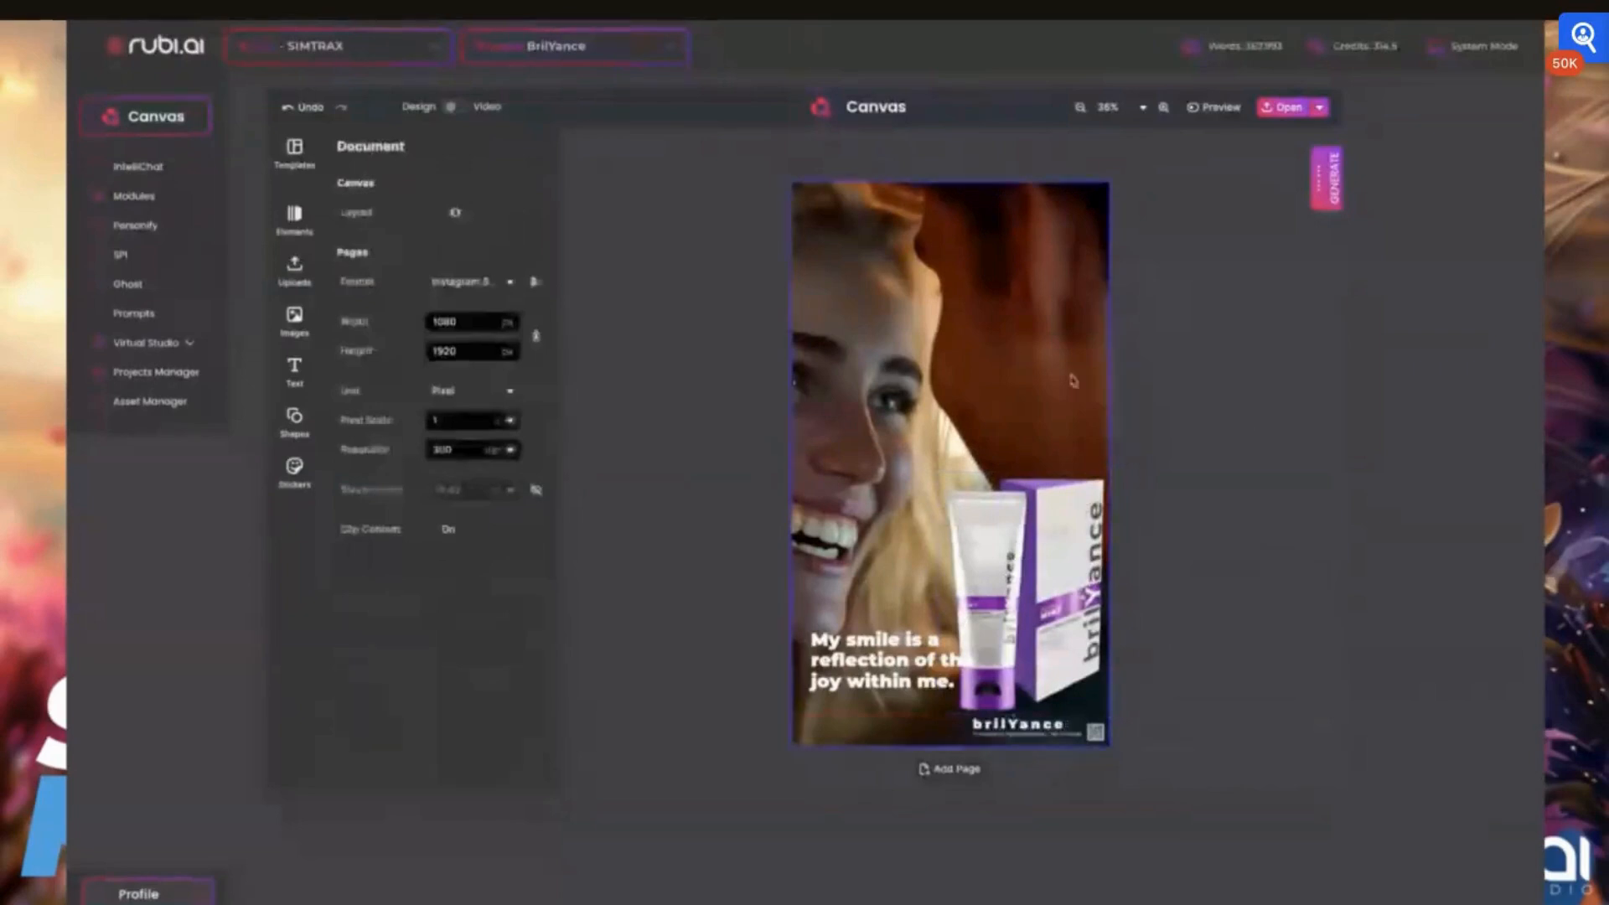
# Move the slogan slightly lower and closer to the page's left edge, and look over the remaining pages
pyautogui.click(878, 640)
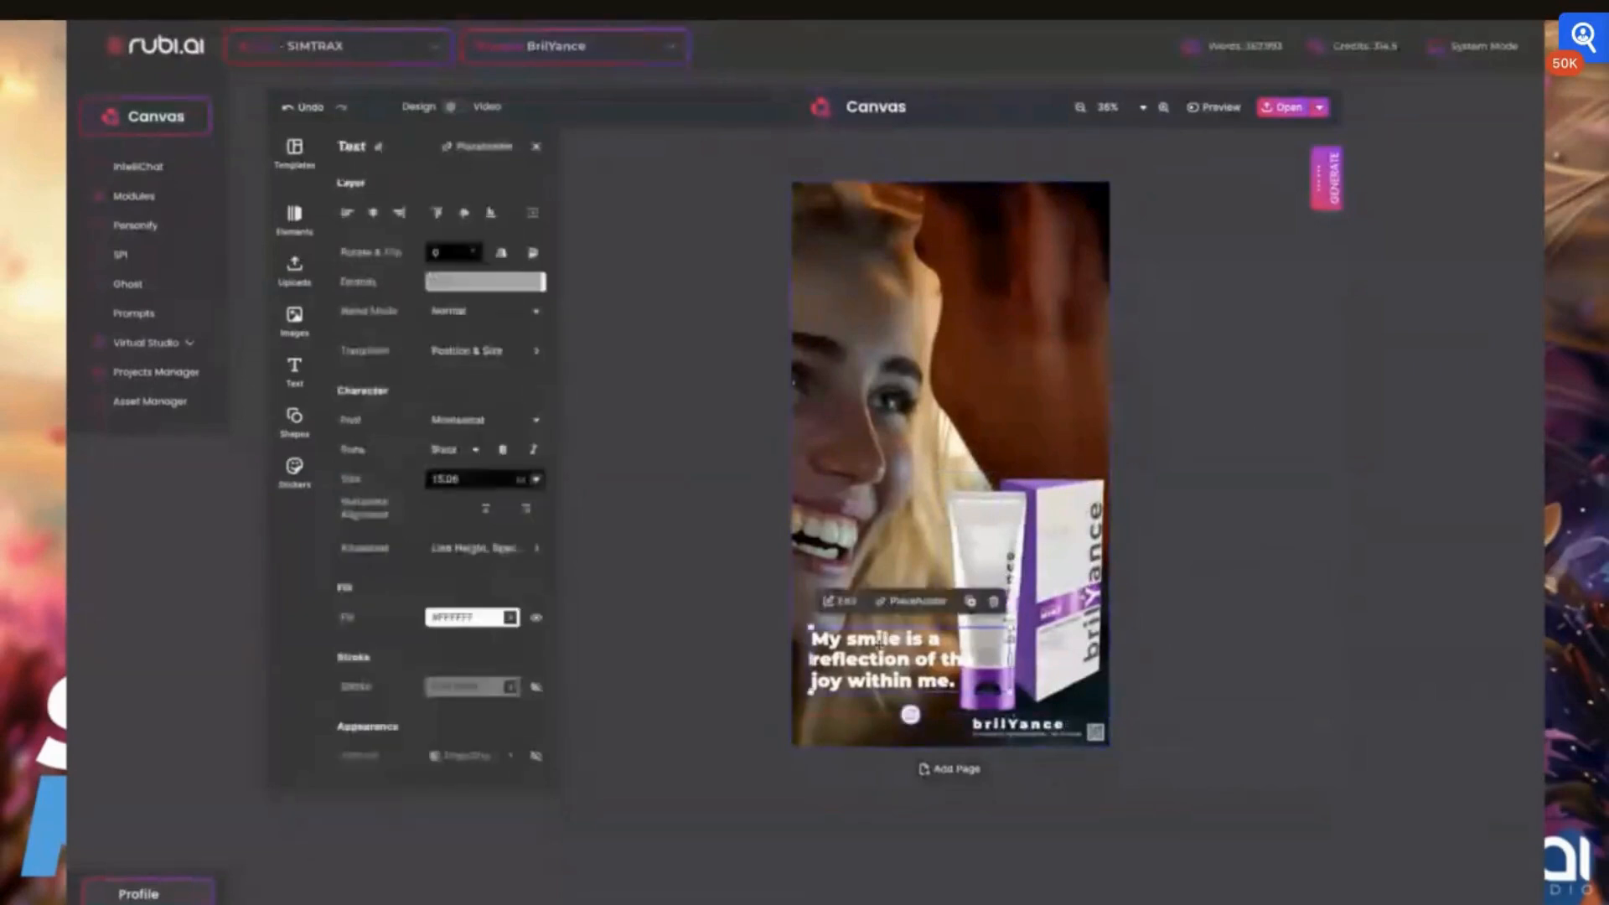
pyautogui.moveTo(878, 641); pyautogui.dragTo(868, 662)
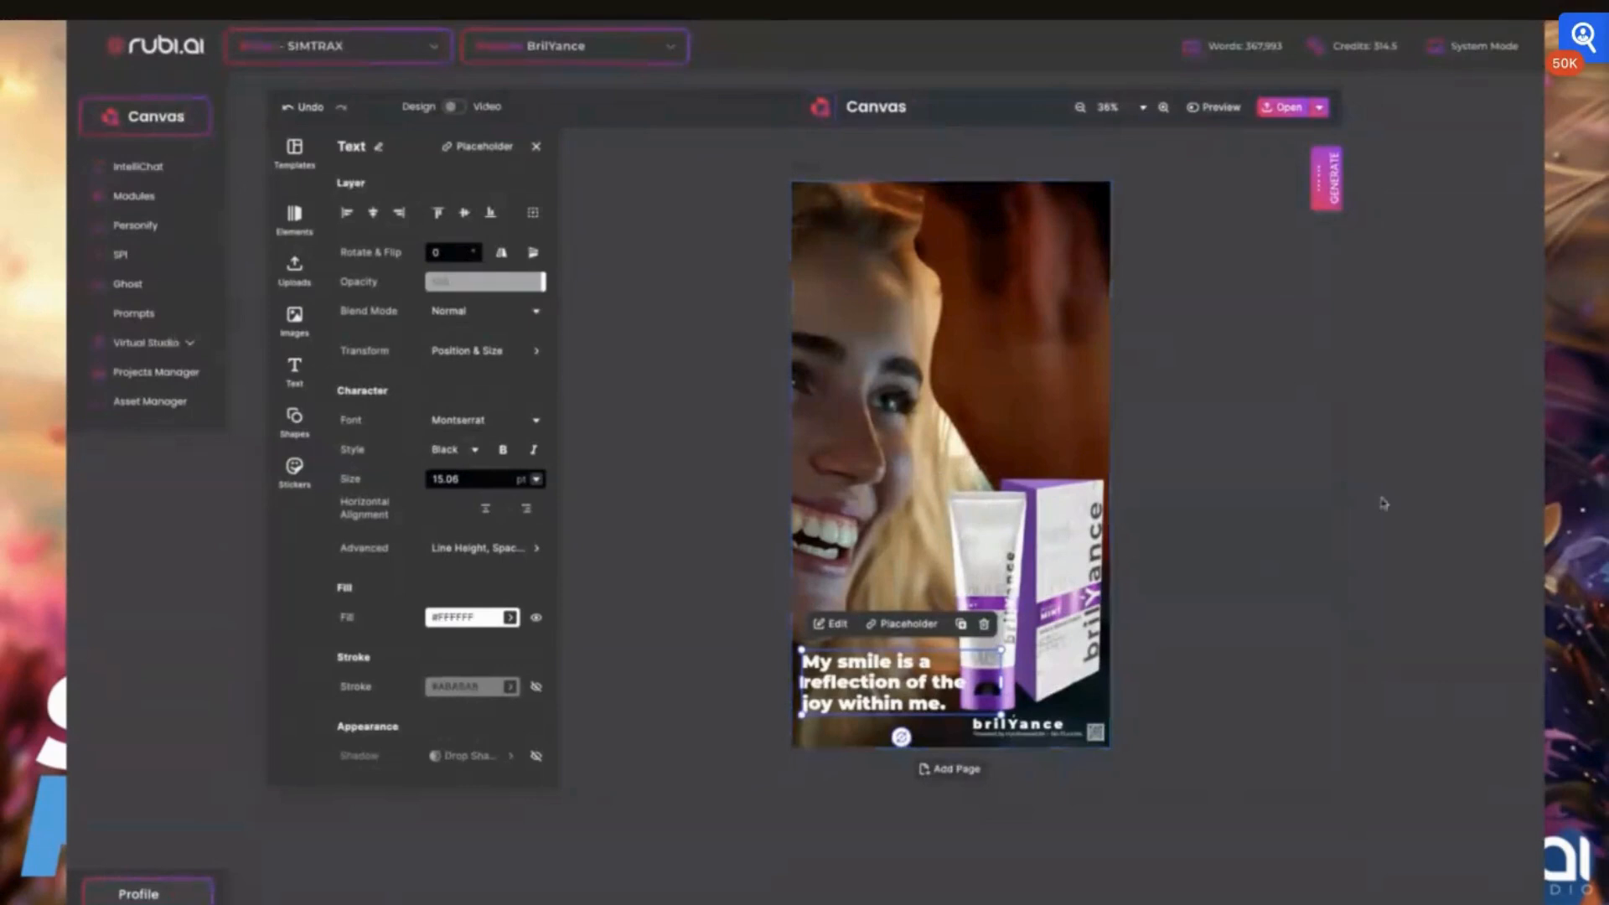
pyautogui.scroll(-2, 1384, 503)
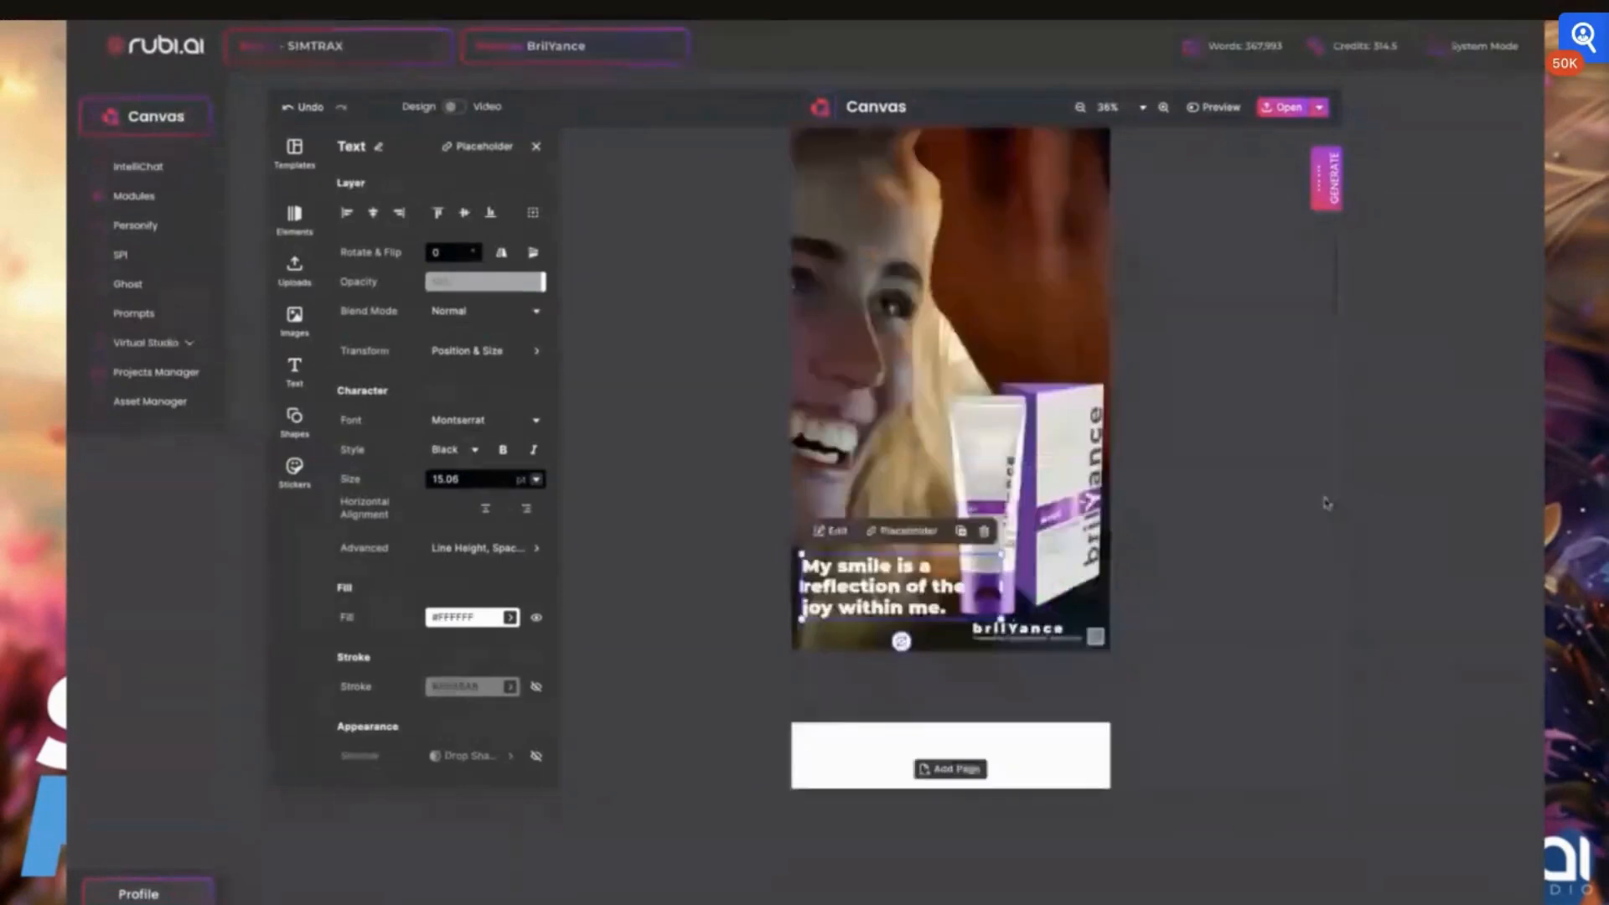
pyautogui.scroll(-10, 1327, 502)
pyautogui.scroll(-4, 1324, 501)
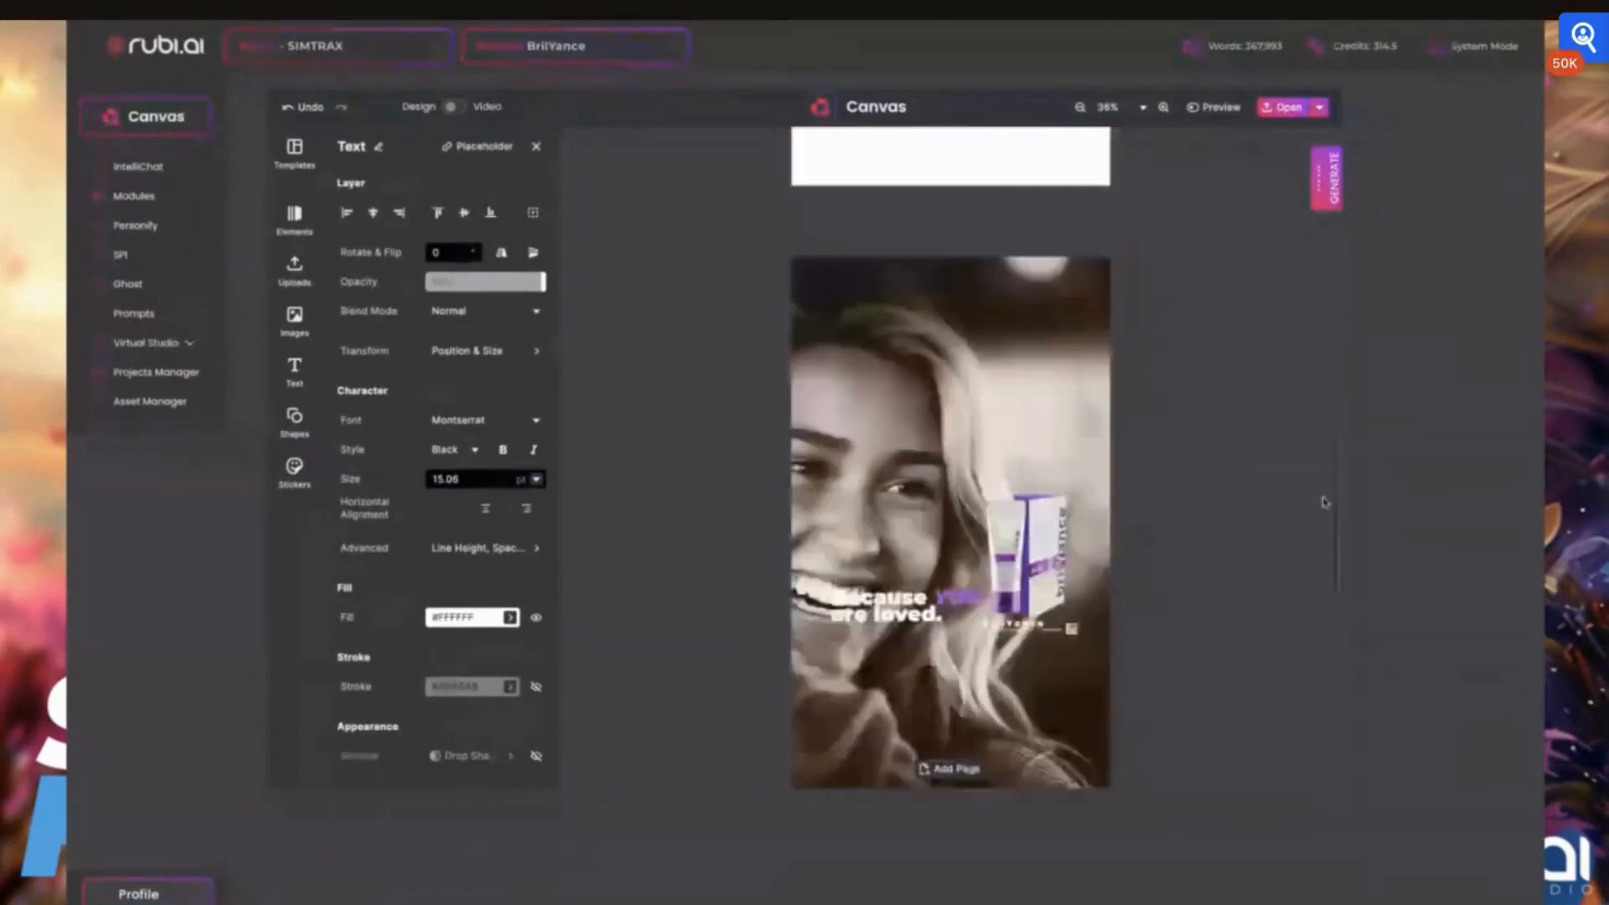
# Look over the slogans, product images and photos on all Instagram Story pages
pyautogui.scroll(-3, 1324, 503)
pyautogui.click(910, 457)
pyautogui.keyDown('shift'); pyautogui.click(1005, 424); pyautogui.keyUp('shift')
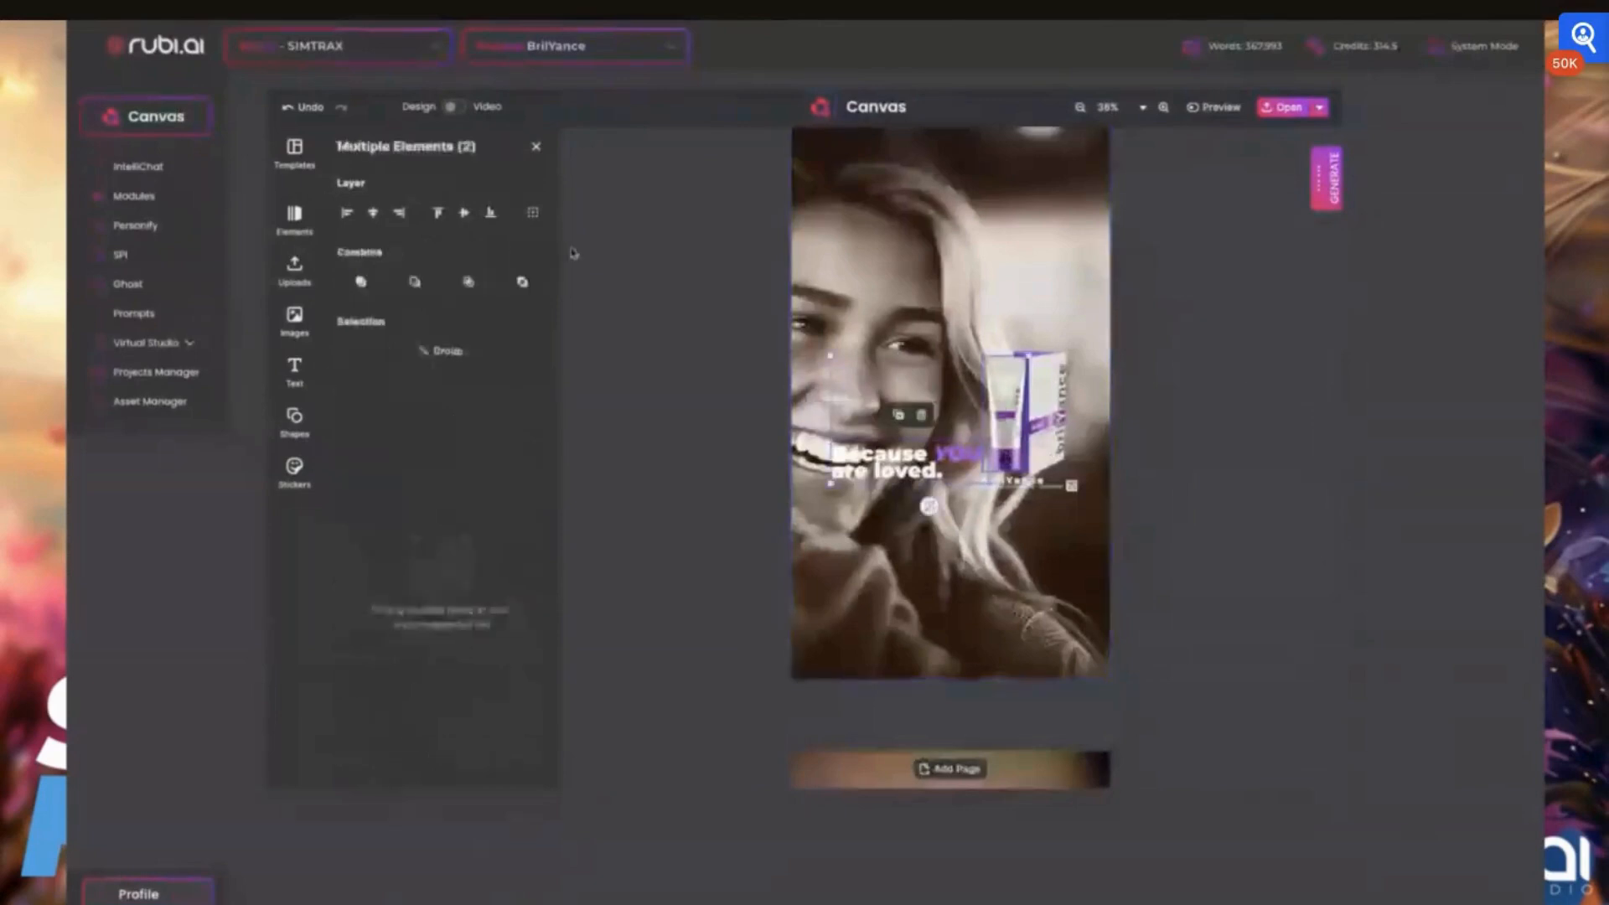
pyautogui.scroll(1, 824, 275)
pyautogui.scroll(15, 825, 276)
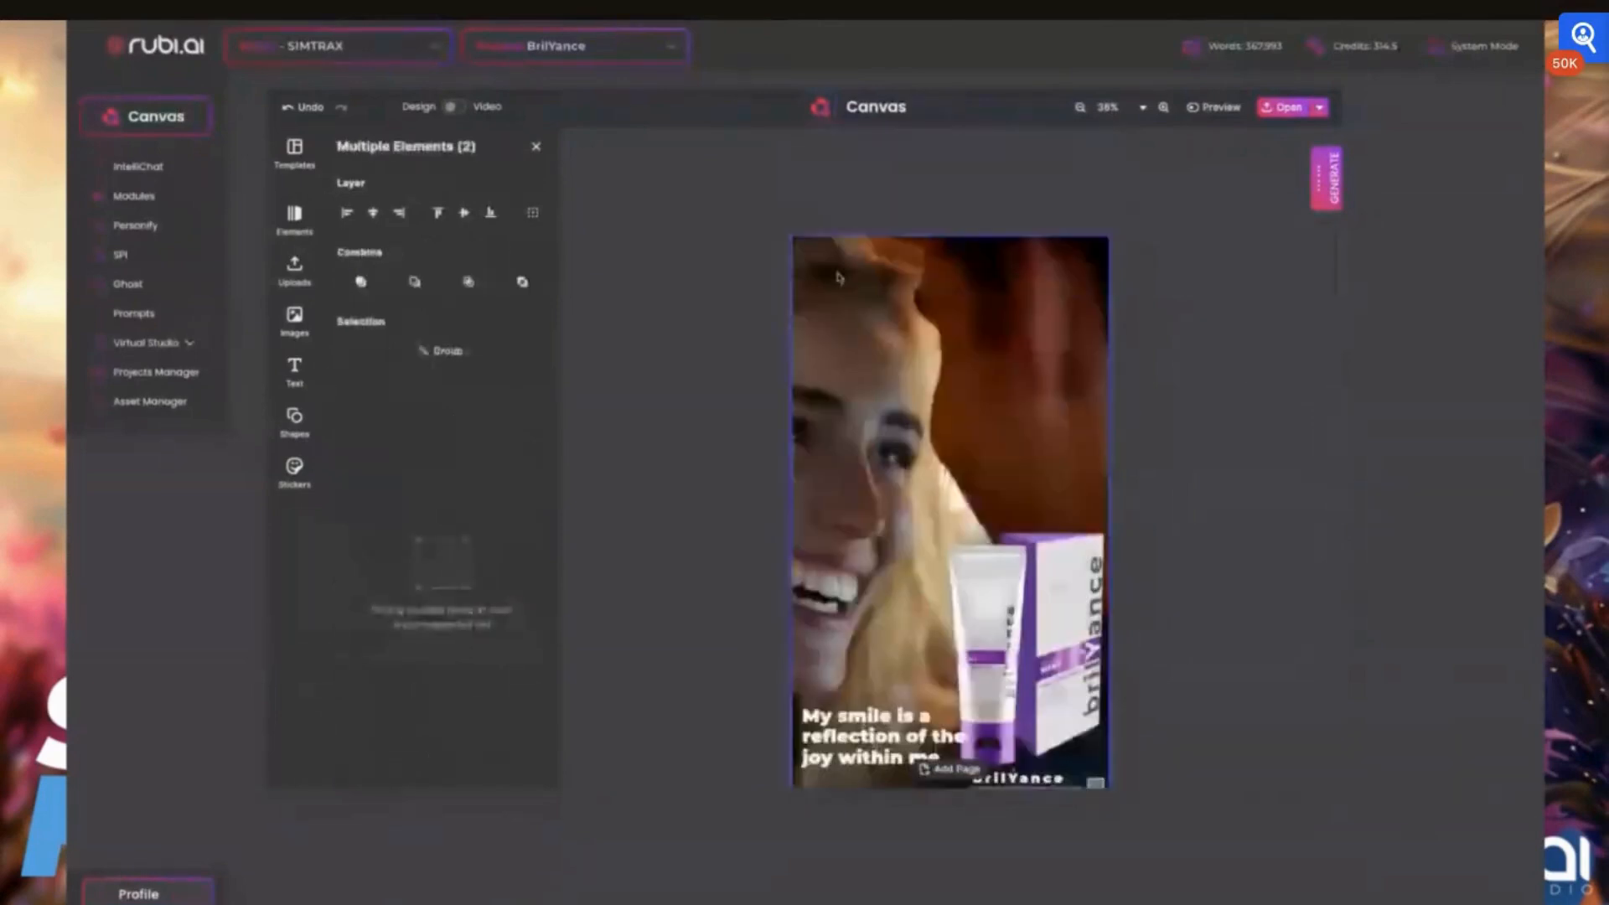
pyautogui.click(838, 277)
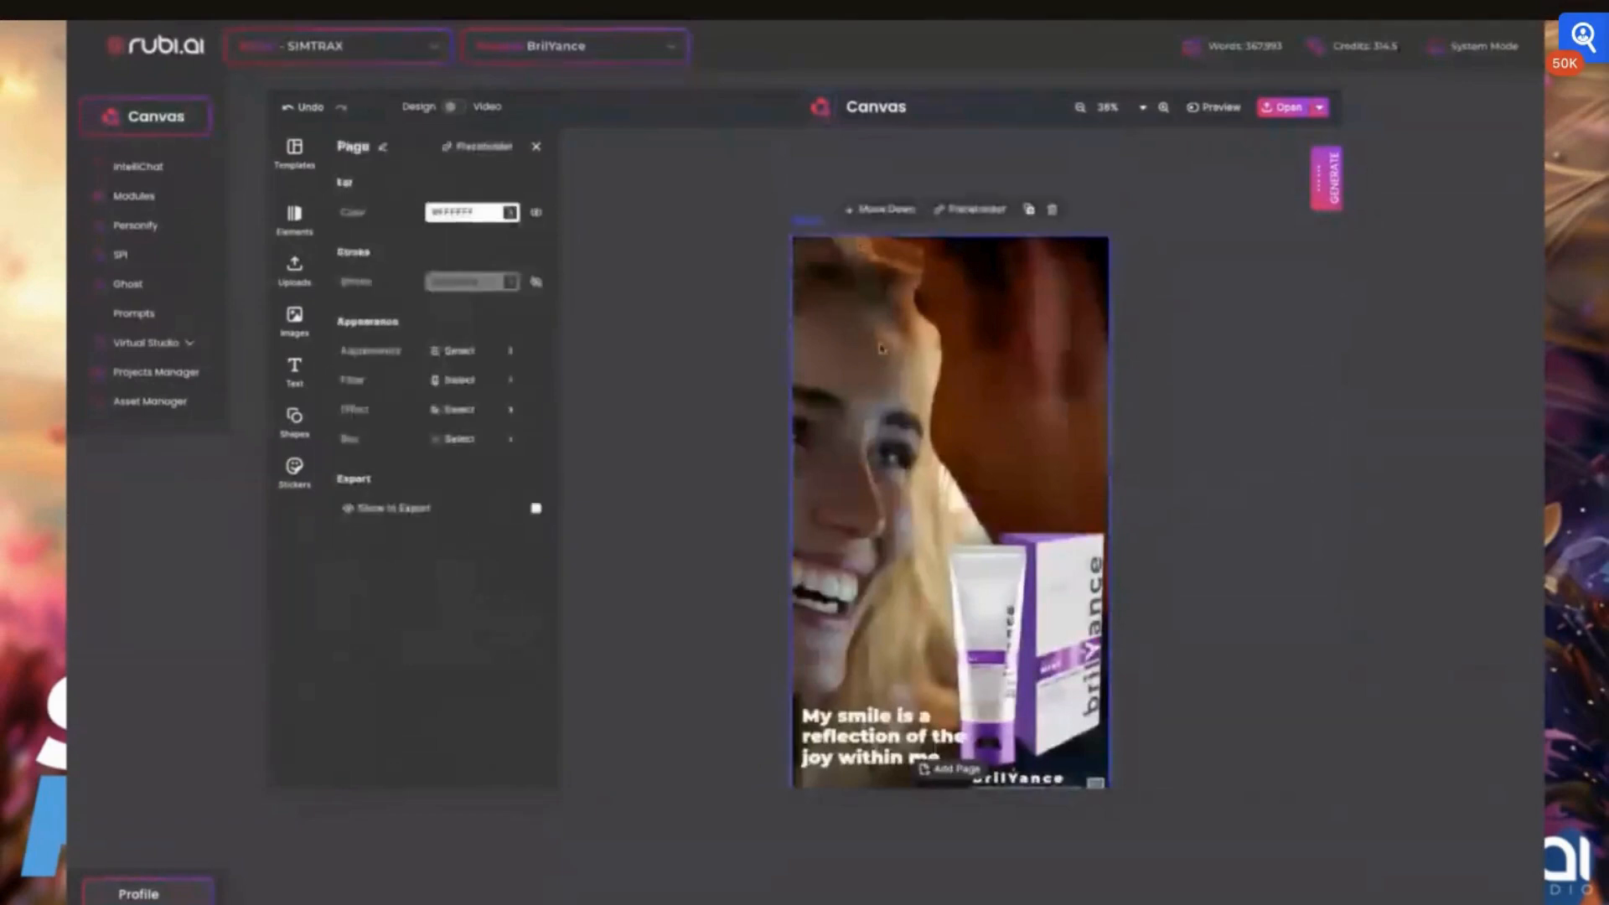
pyautogui.click(536, 146)
pyautogui.scroll(-3, 966, 618)
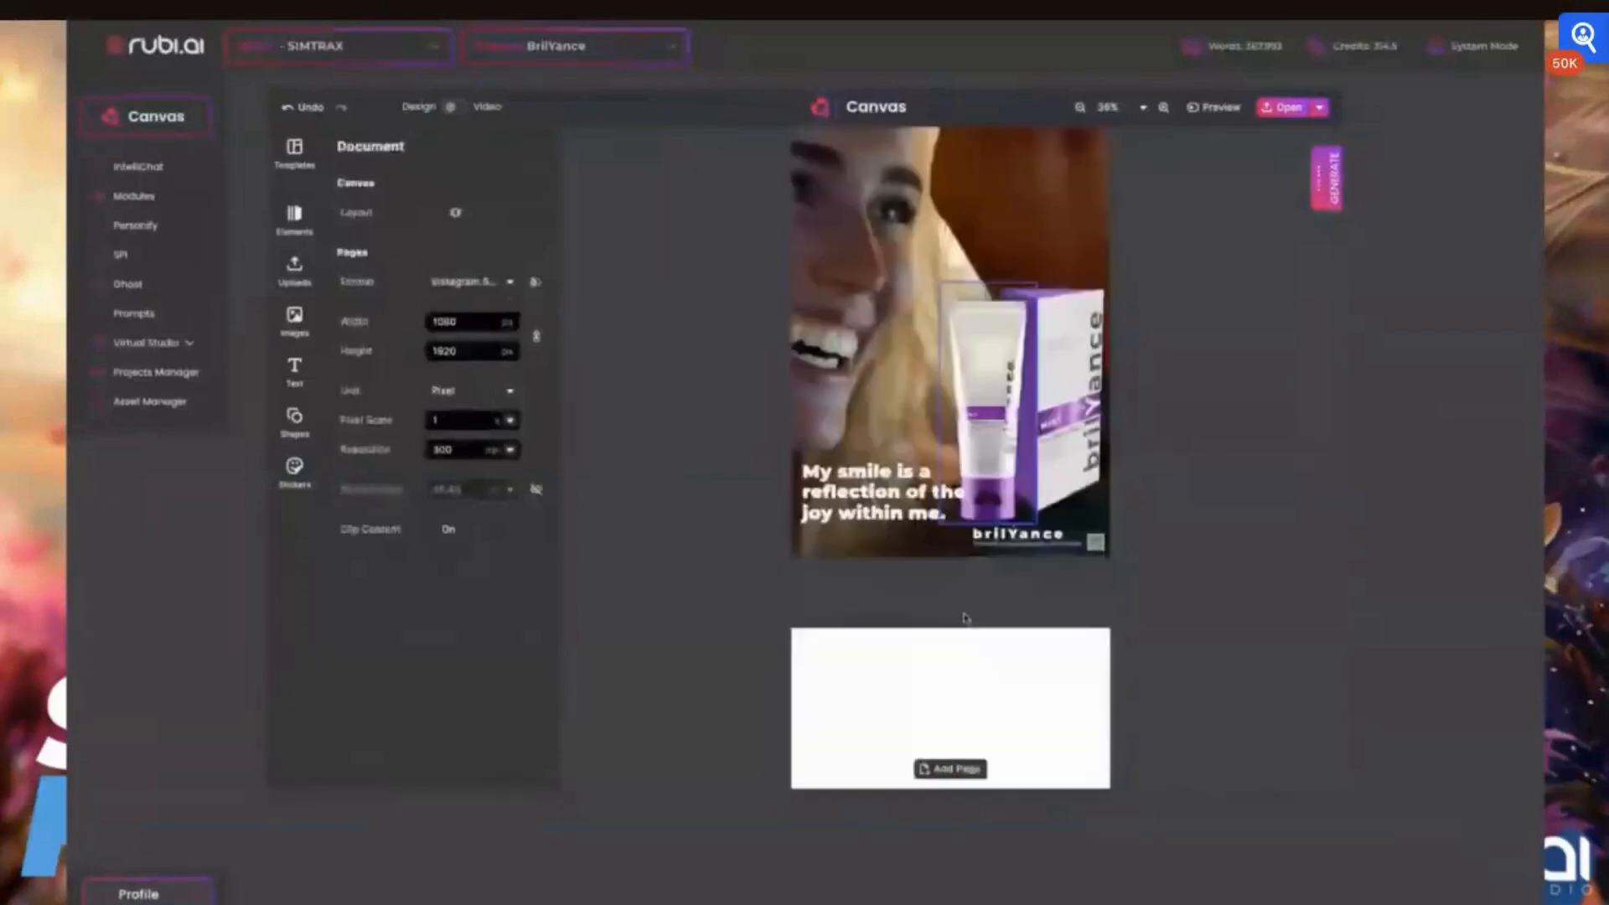
pyautogui.scroll(-5, 966, 619)
pyautogui.scroll(-5, 966, 619)
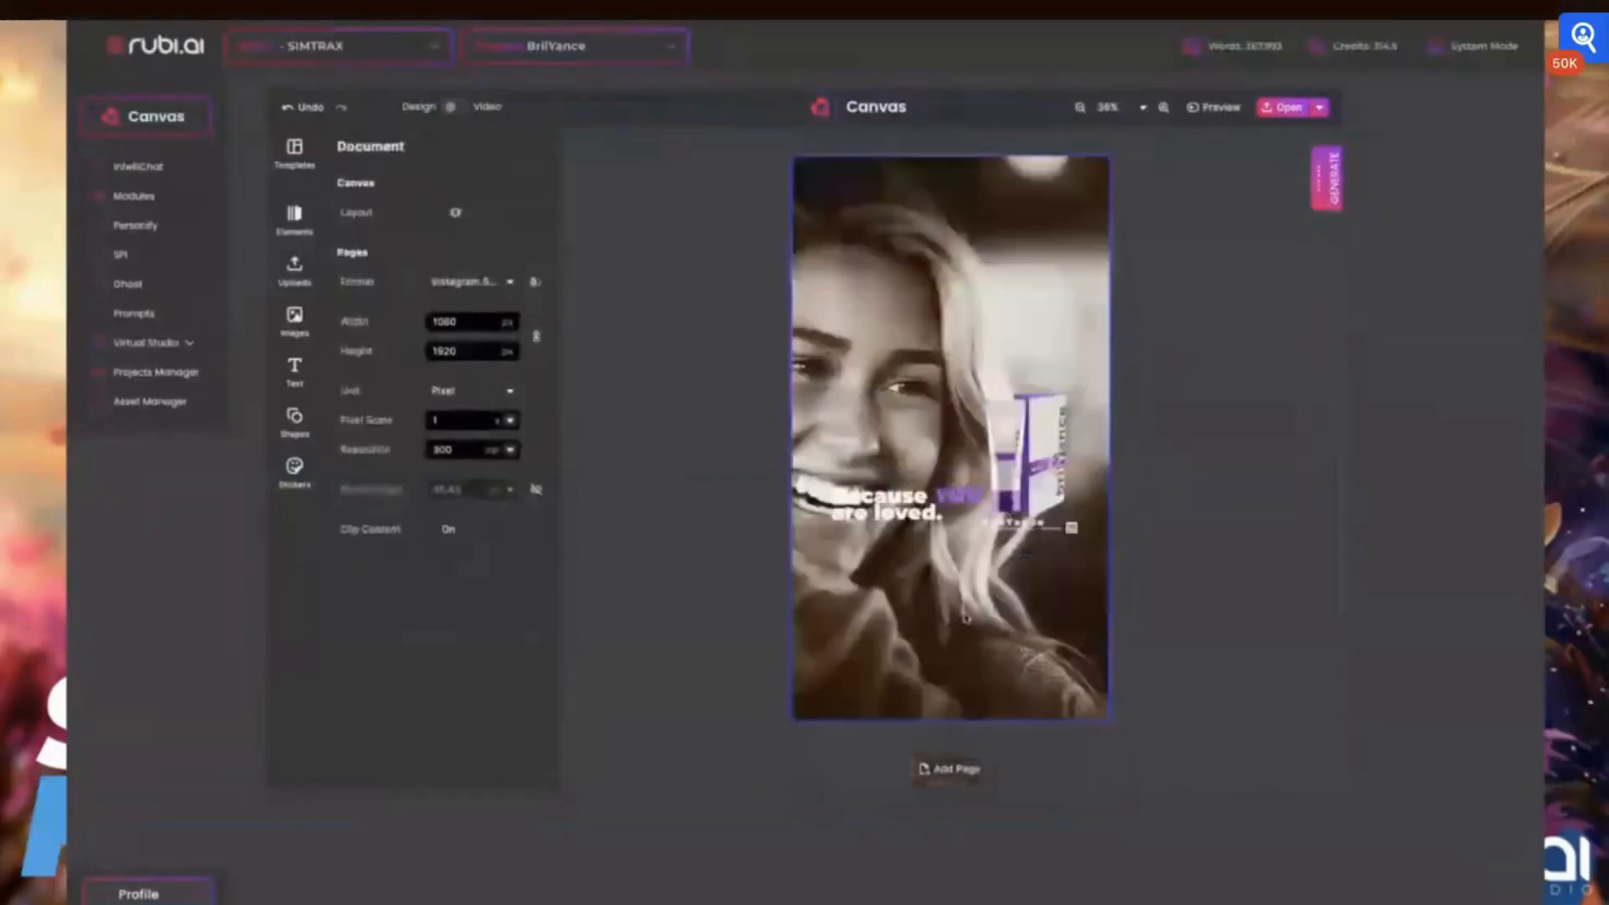
pyautogui.scroll(-5, 966, 618)
pyautogui.scroll(-1, 966, 618)
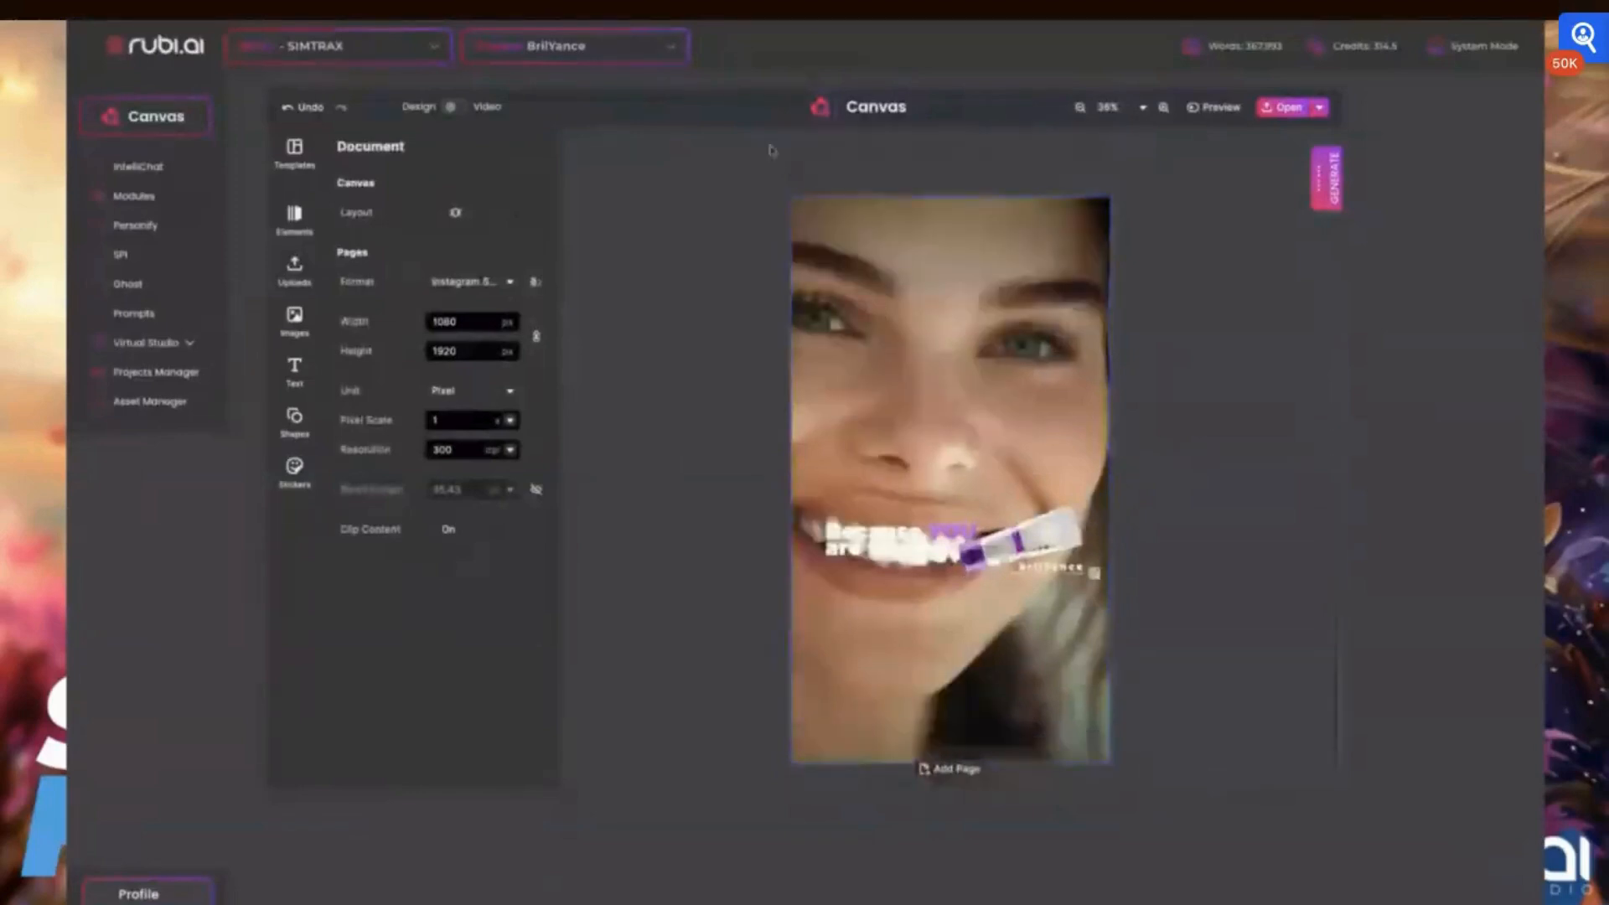
pyautogui.click(799, 186)
pyautogui.scroll(5, 799, 186)
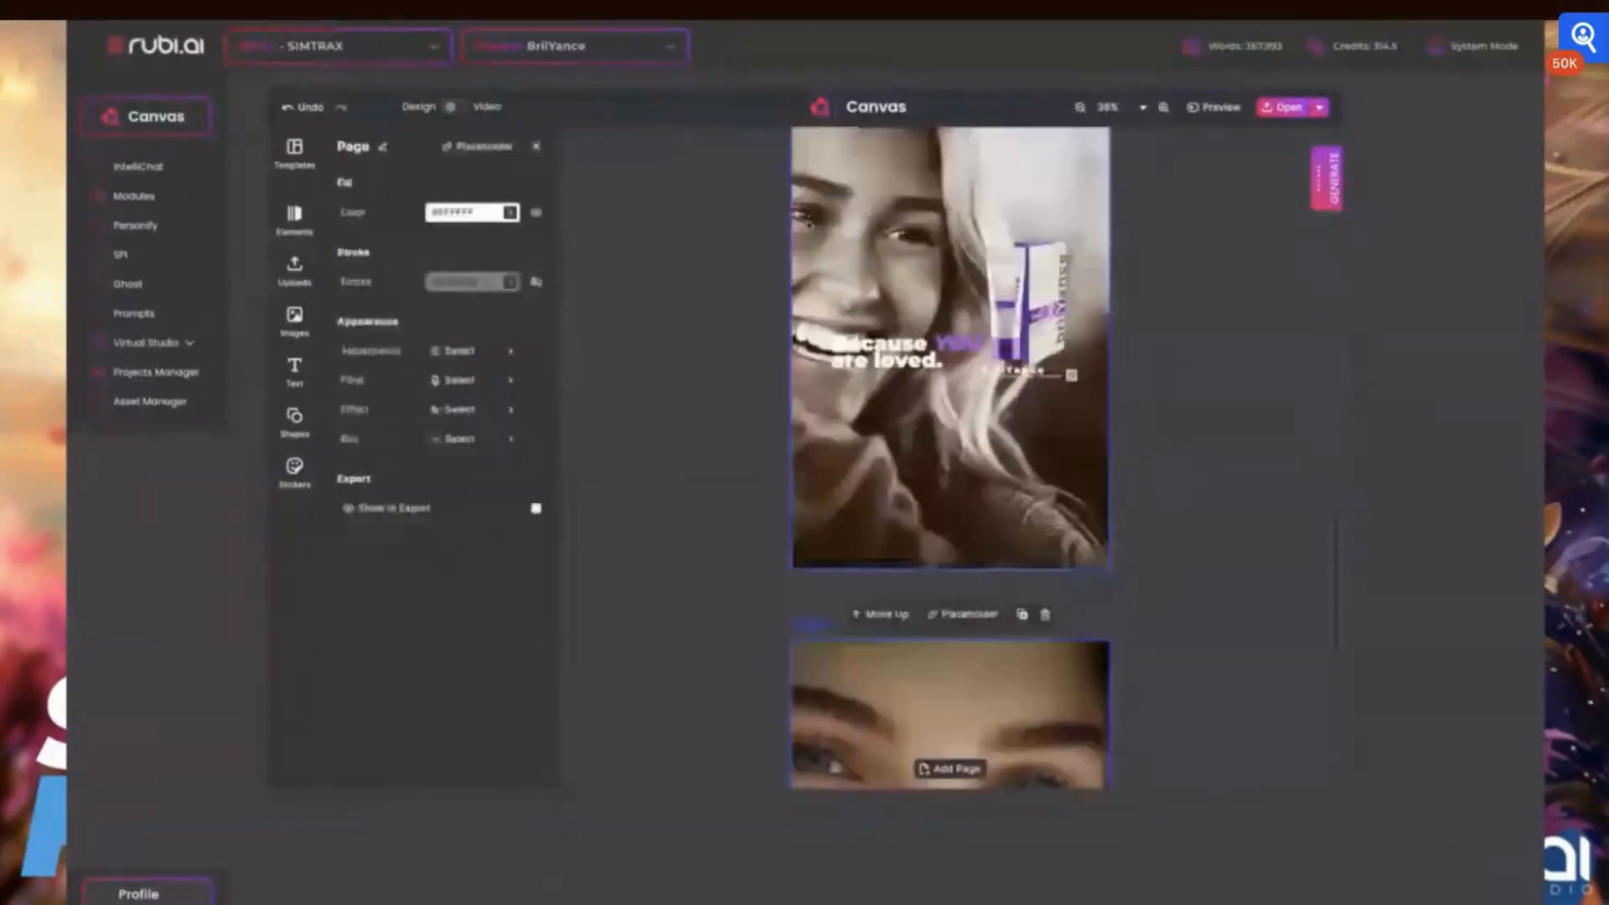
pyautogui.click(683, 252)
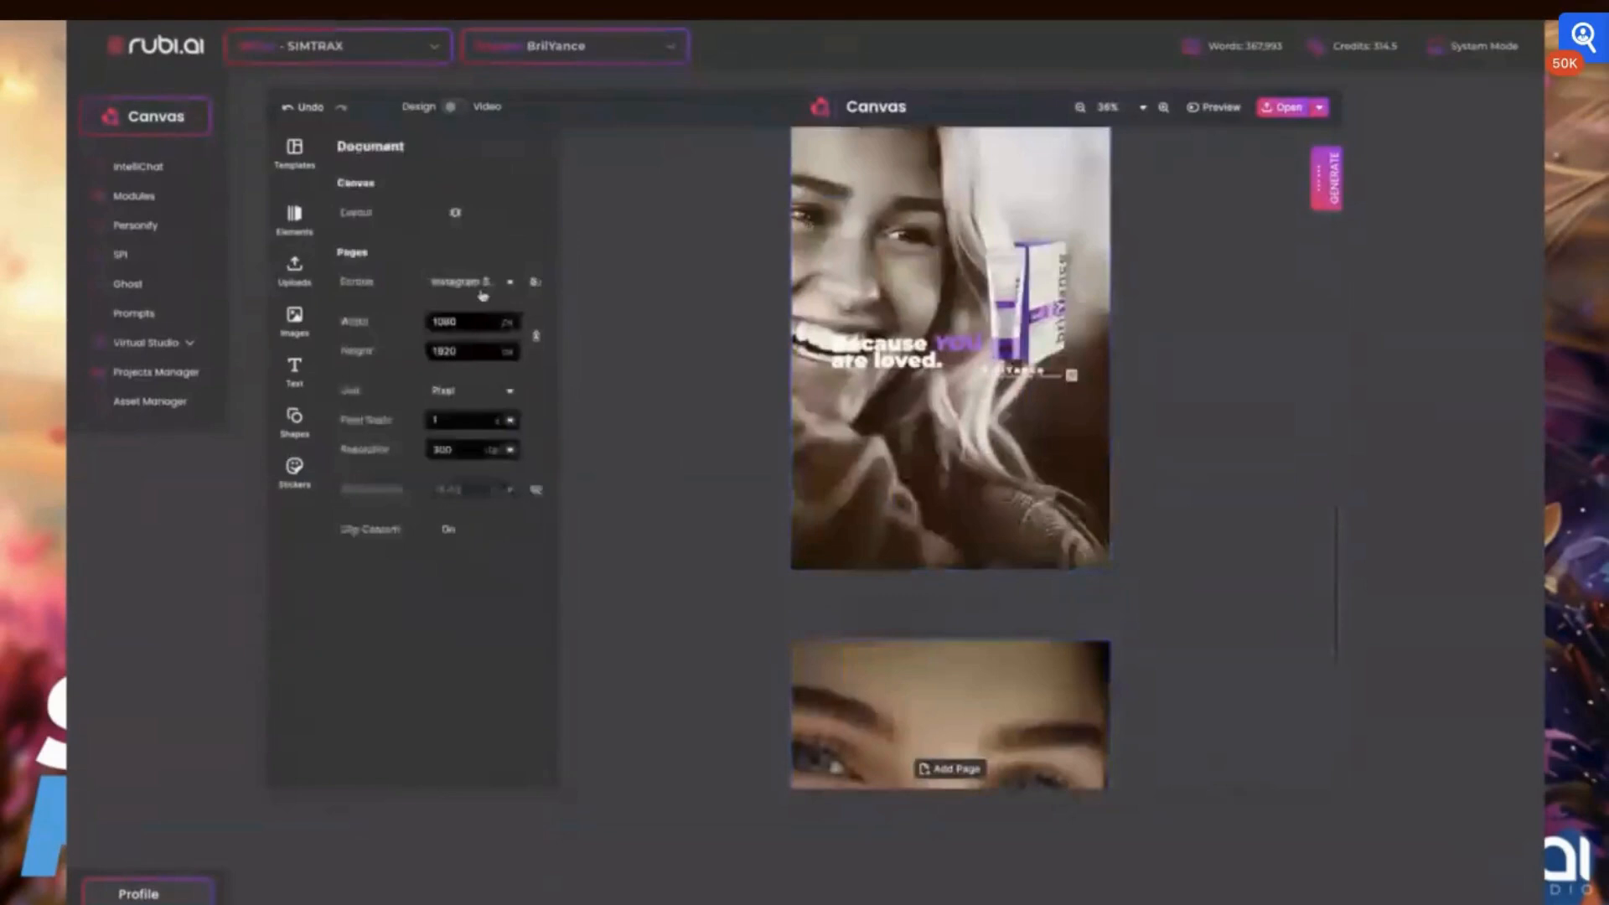
pyautogui.scroll(5, 953, 315)
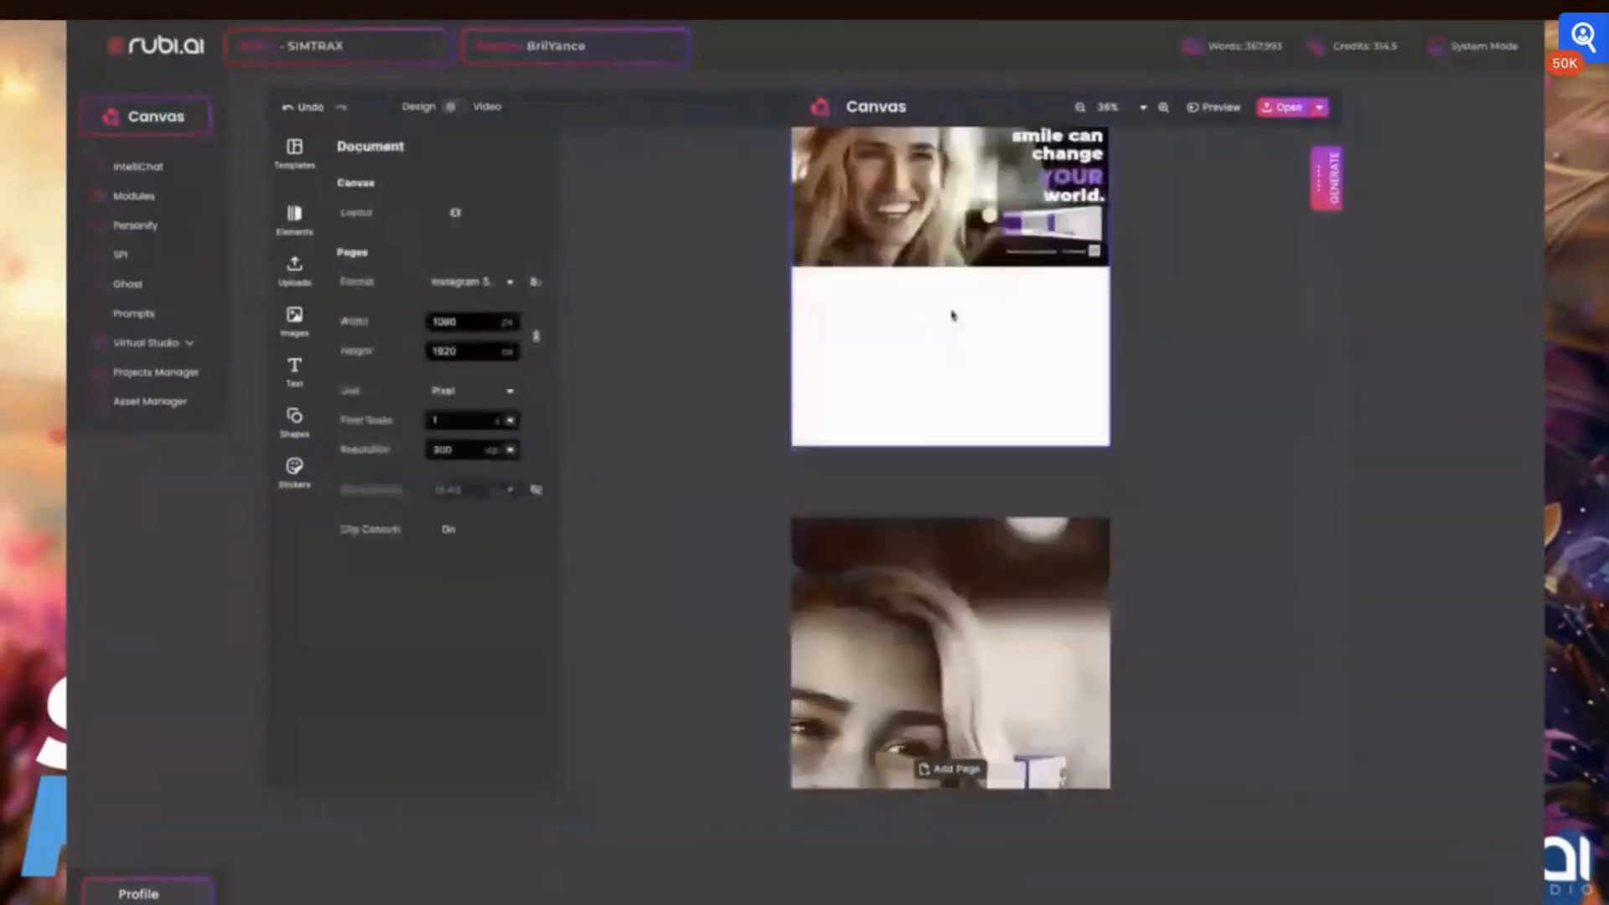
pyautogui.scroll(5, 953, 315)
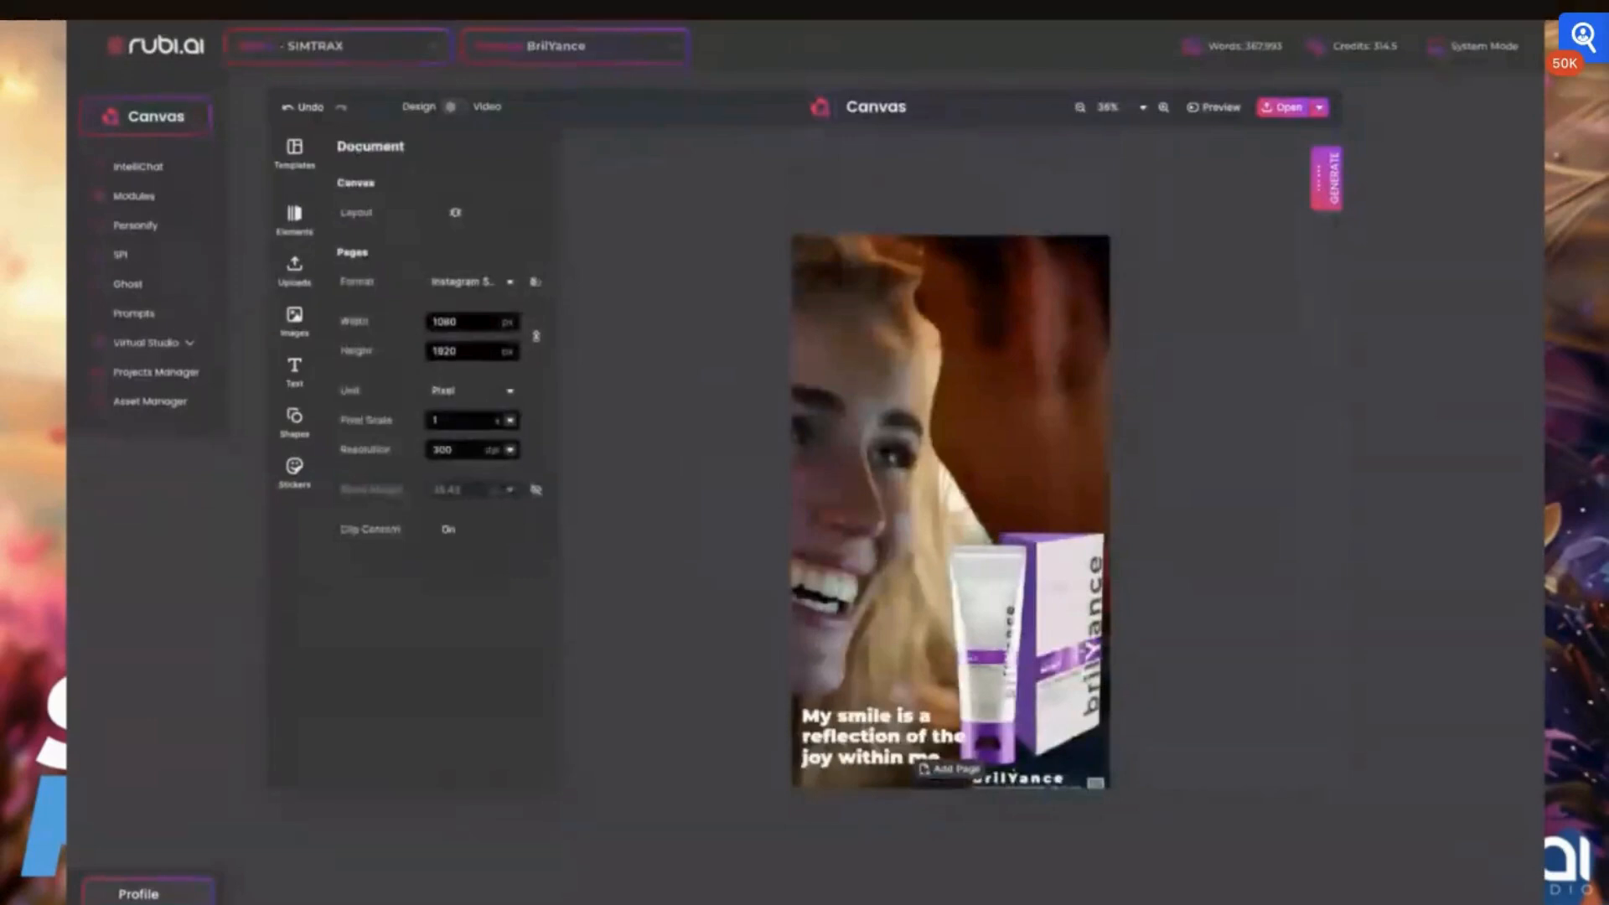
# Select the first page and view the available save and export options without exporting
pyautogui.click(806, 223)
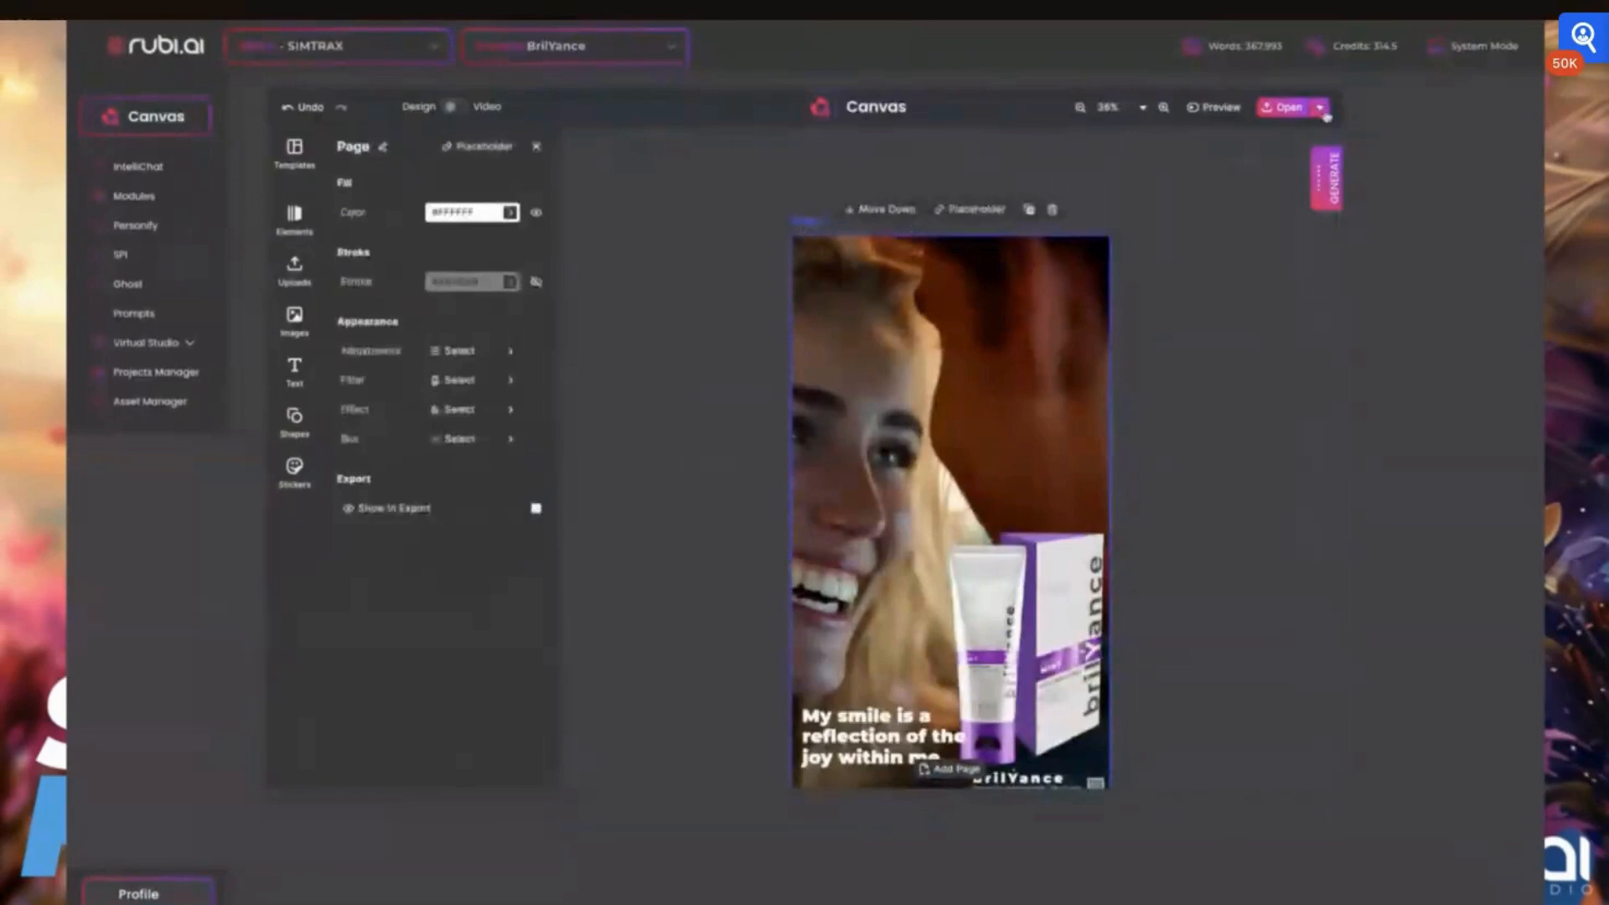
pyautogui.click(1322, 109)
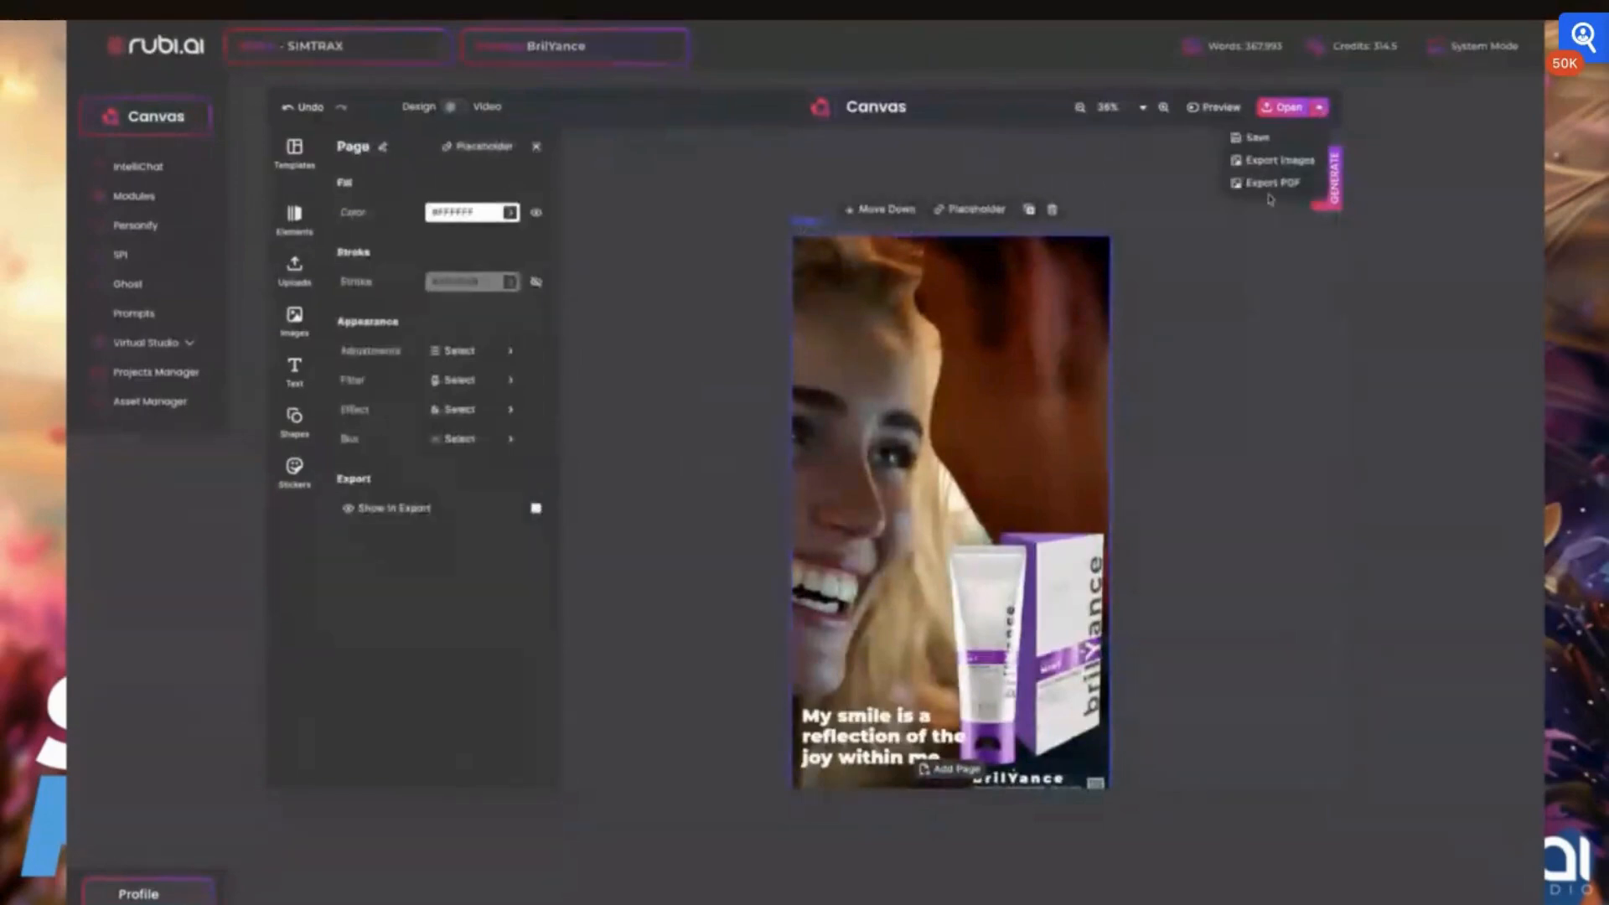
pyautogui.click(601, 228)
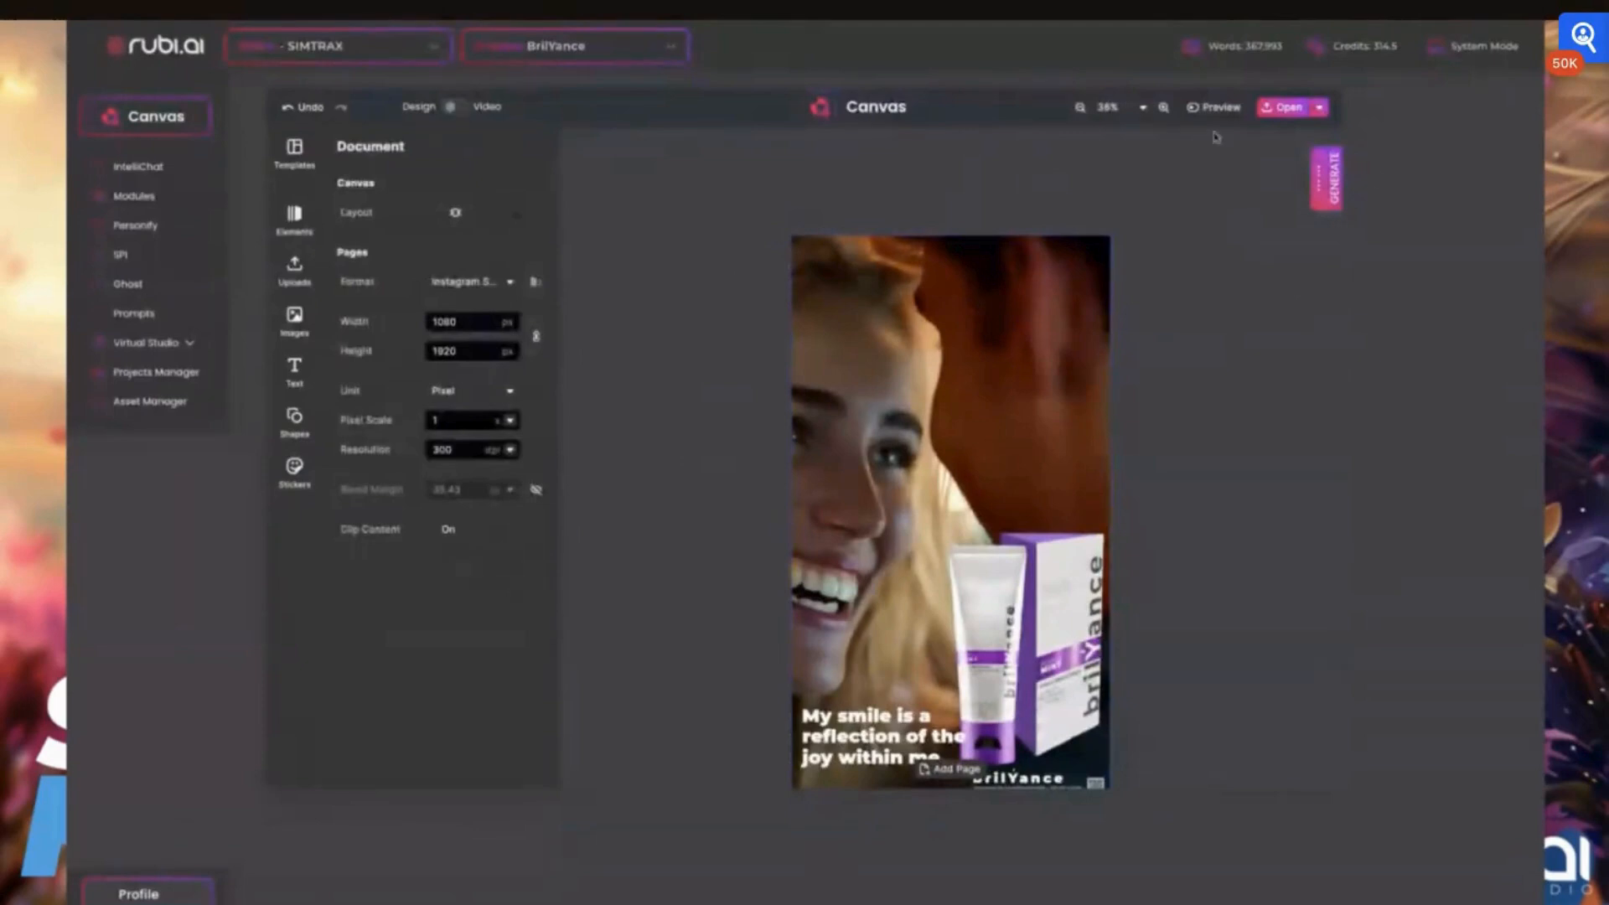
# Switch the canvas from design to video editing and look over the content generation tools
pyautogui.click(455, 106)
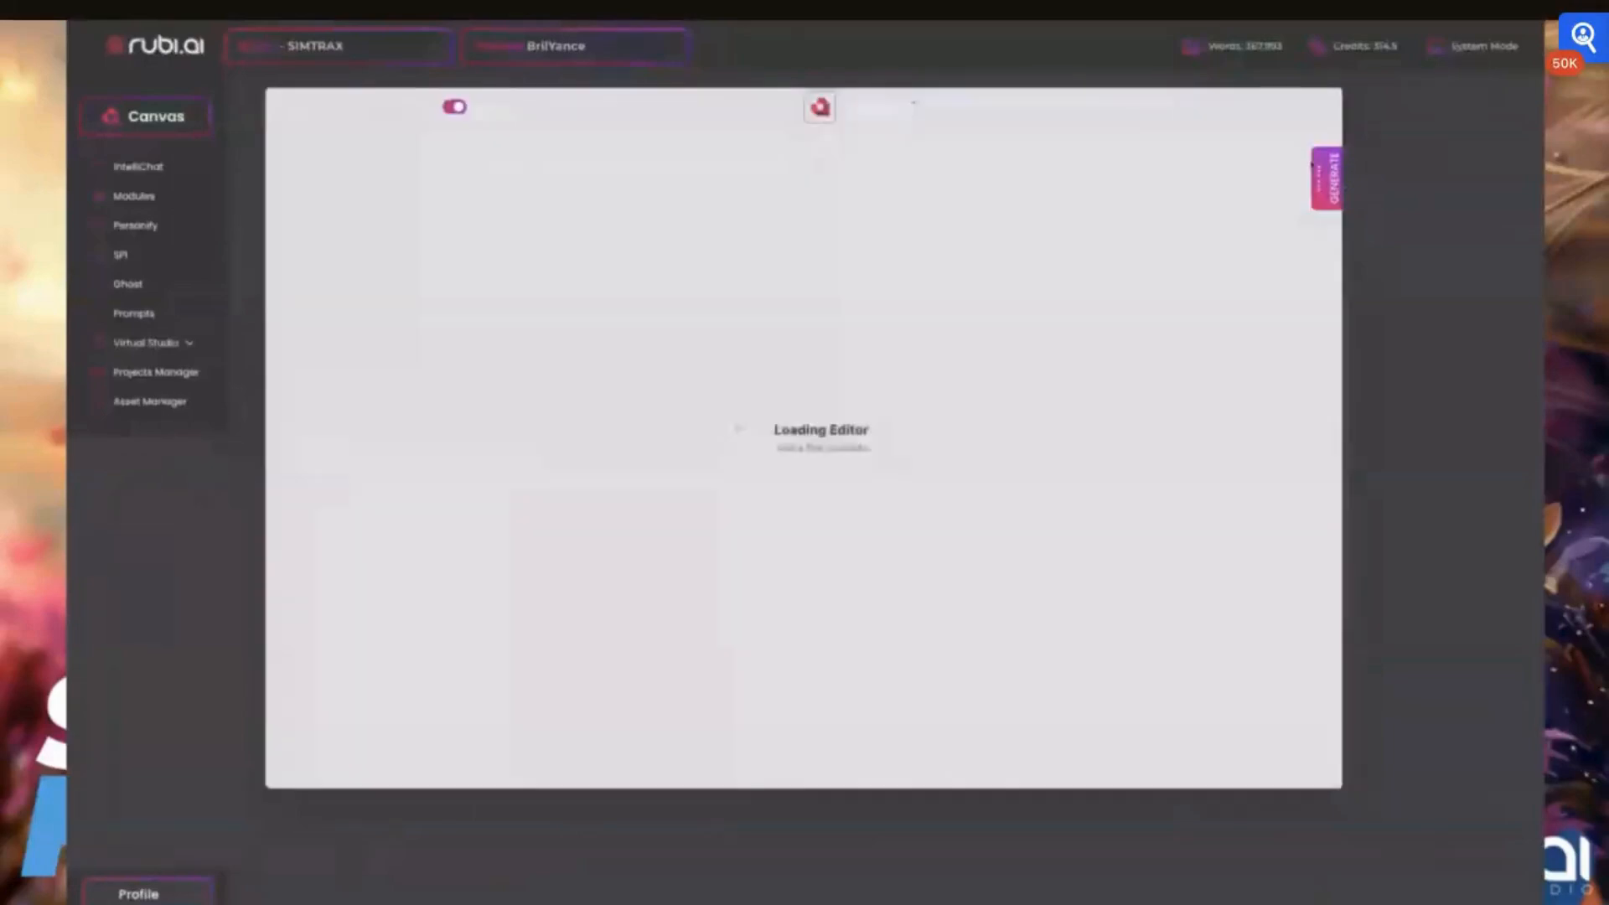
pyautogui.click(1314, 166)
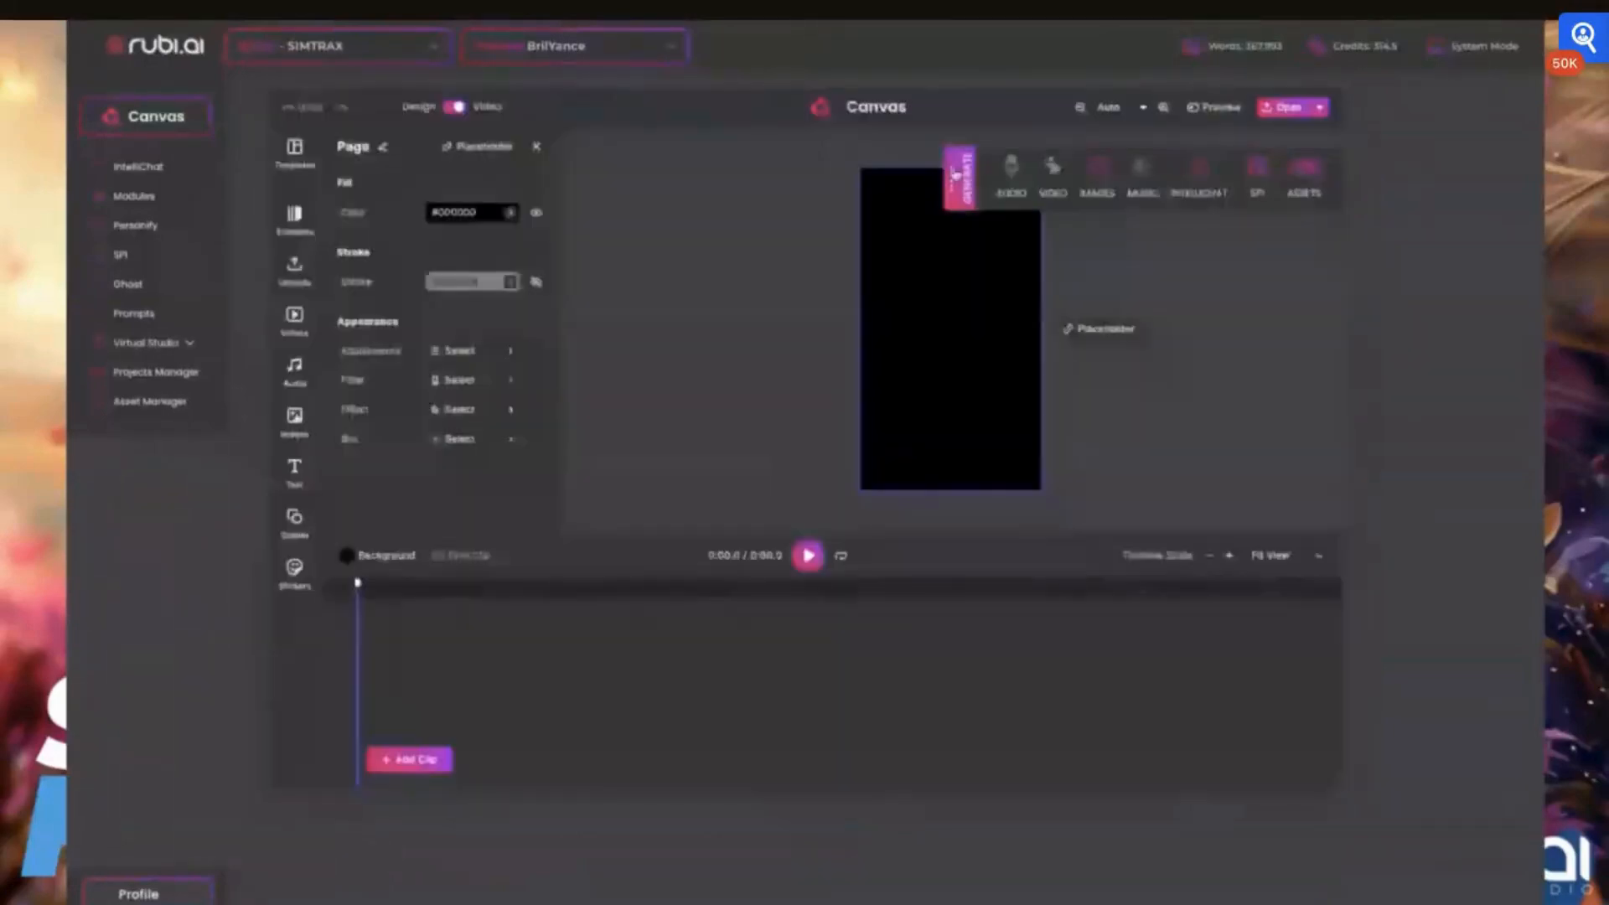
pyautogui.click(955, 175)
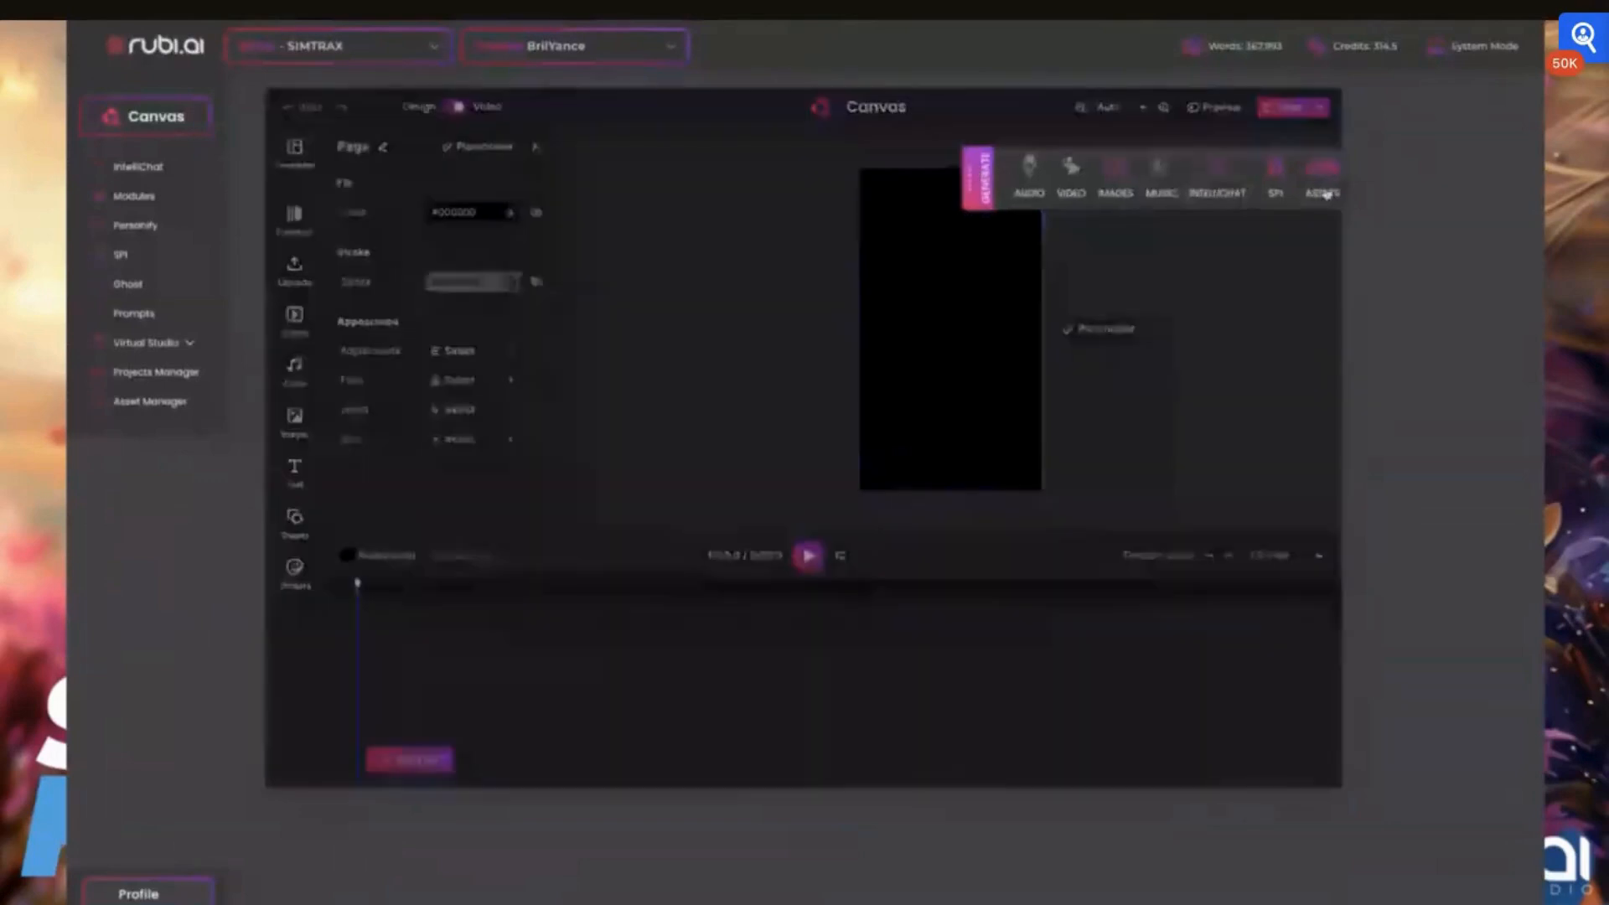
pyautogui.click(974, 178)
pyautogui.click(1246, 196)
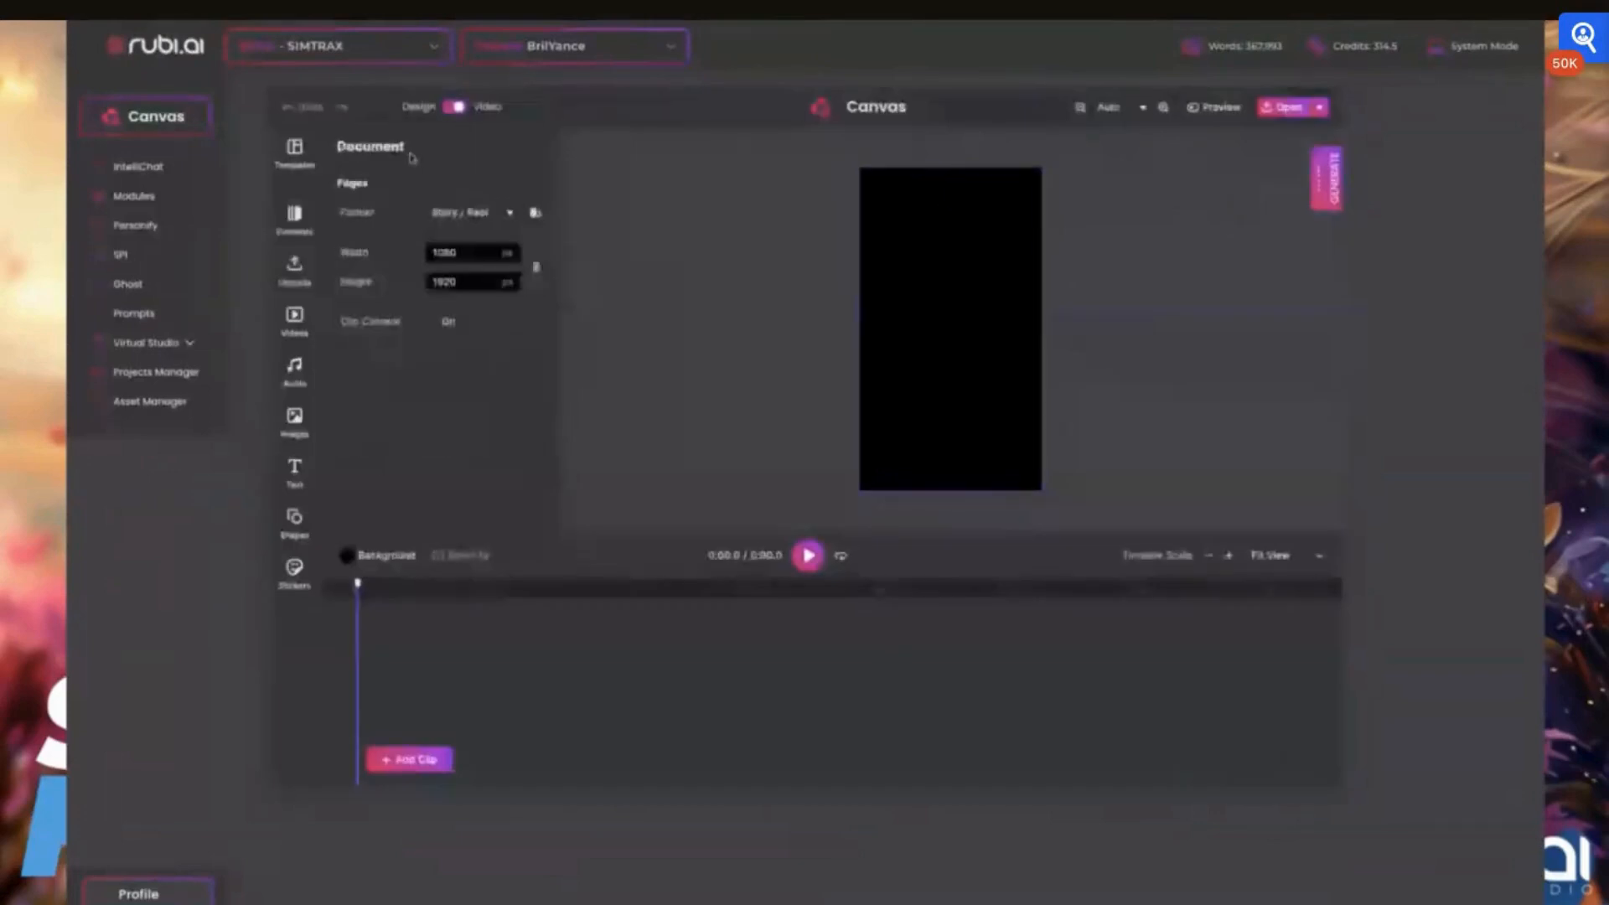
pyautogui.click(453, 108)
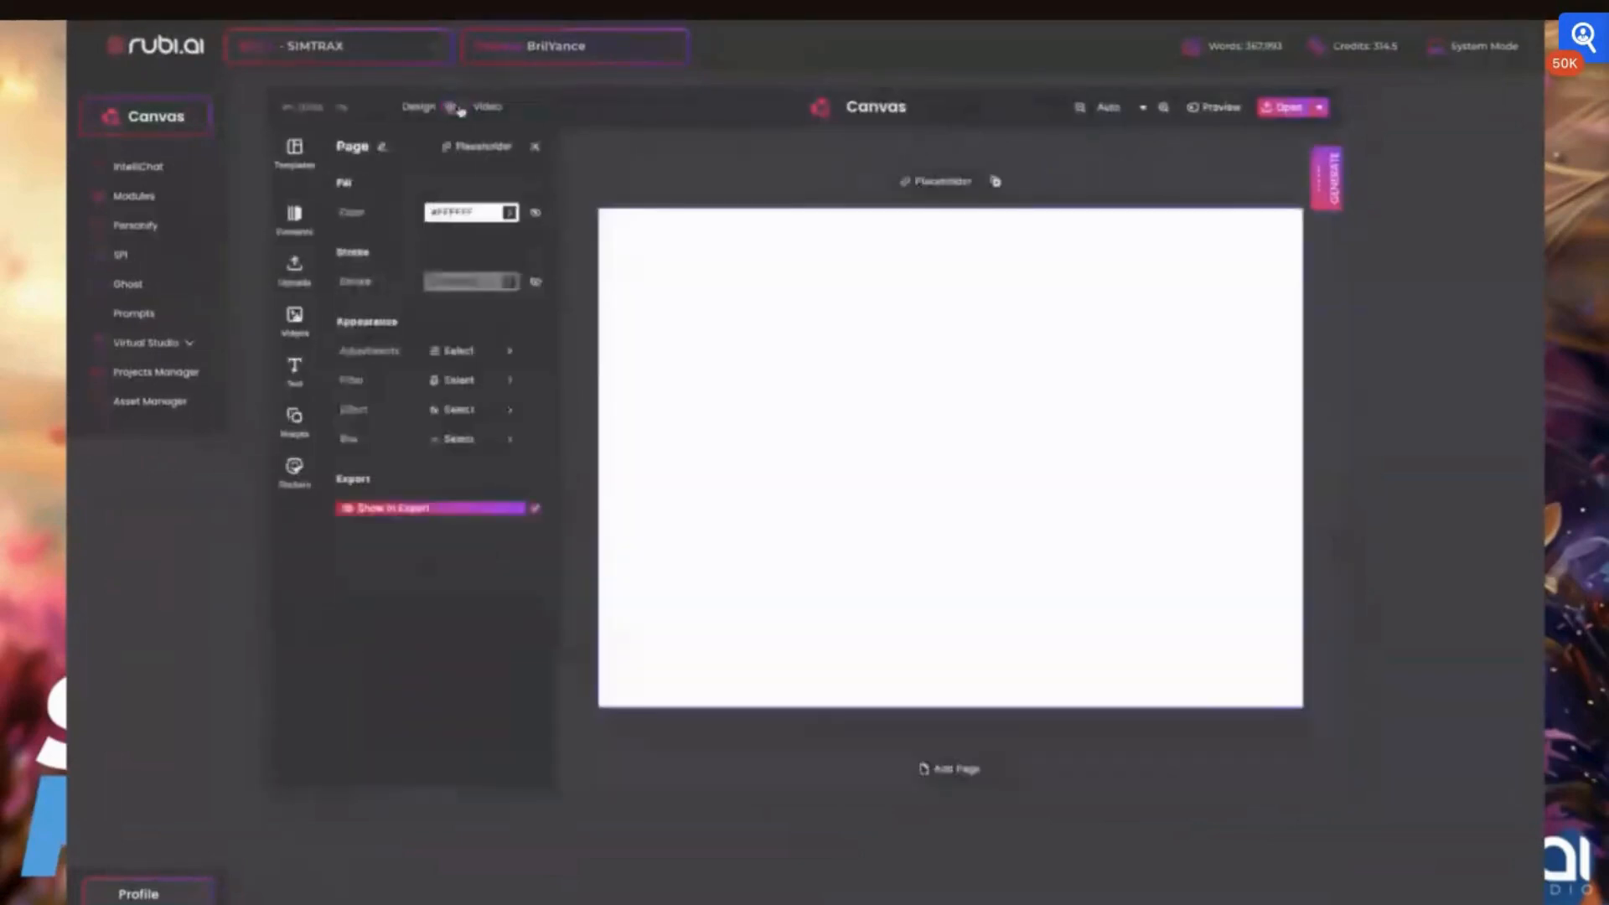
pyautogui.click(456, 107)
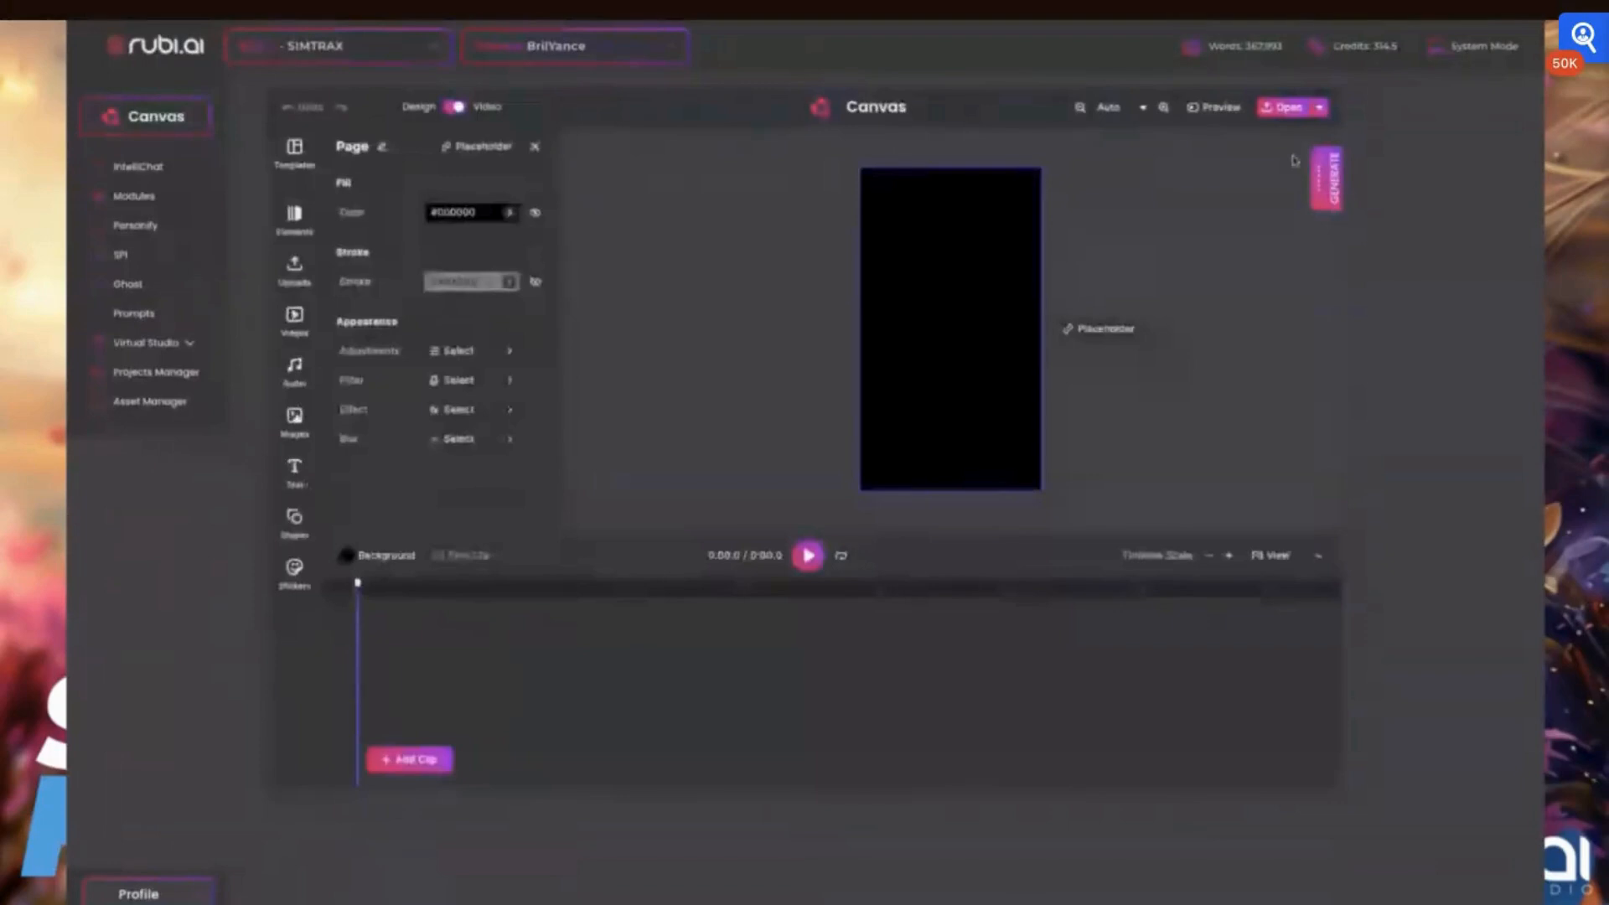
pyautogui.click(1326, 178)
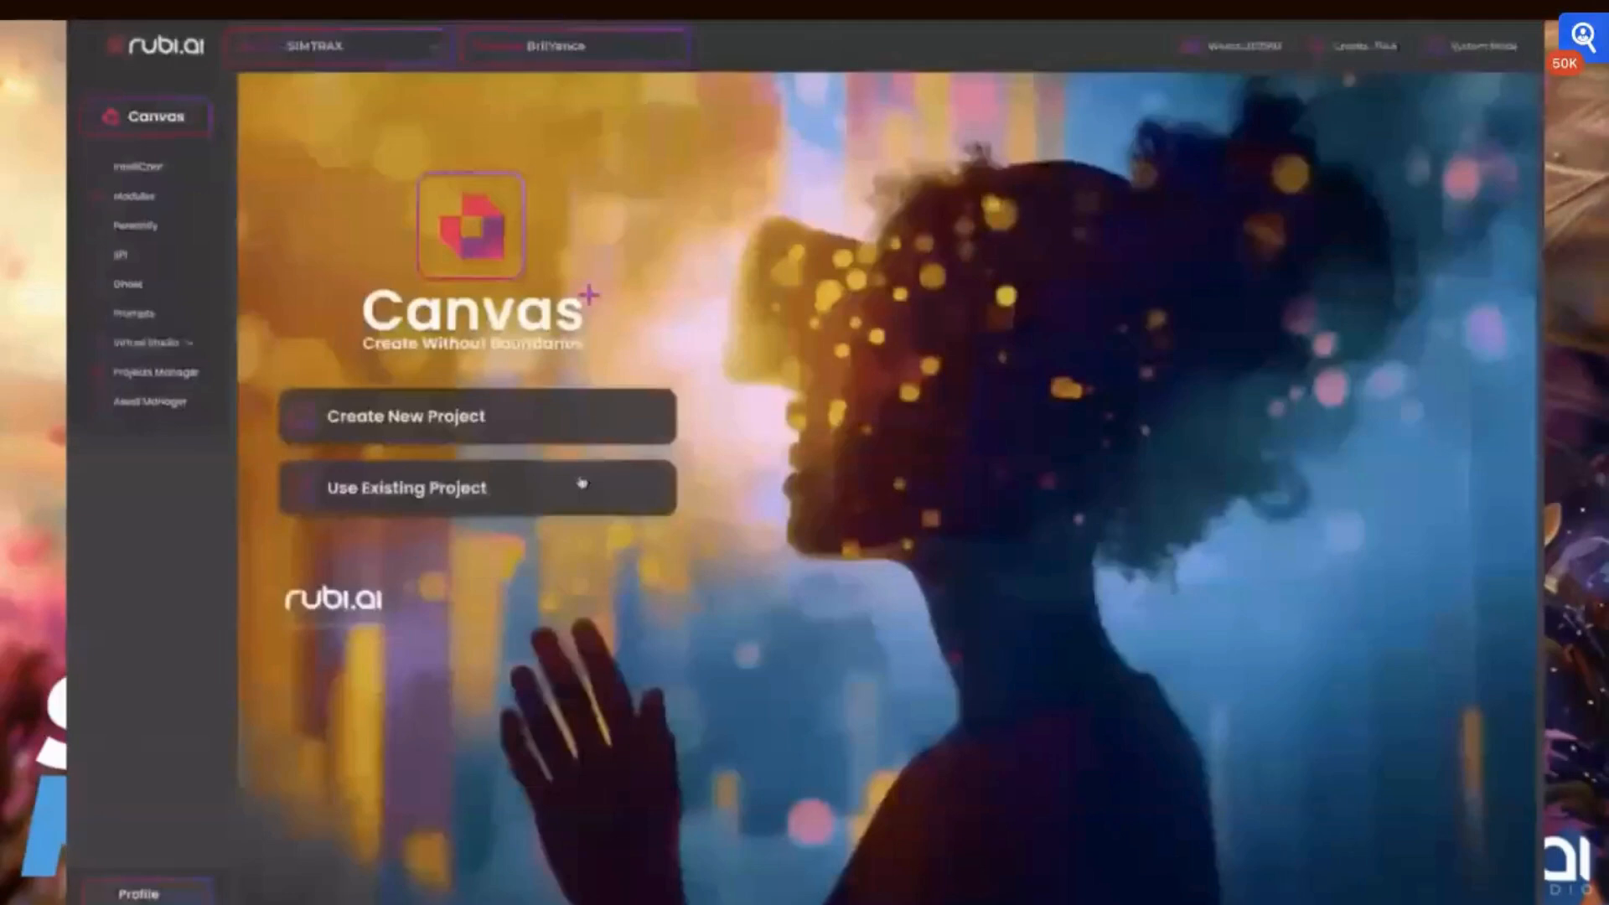
# Open an existing project from the Canvas start screen in the Audio/Video Editor
pyautogui.click(582, 482)
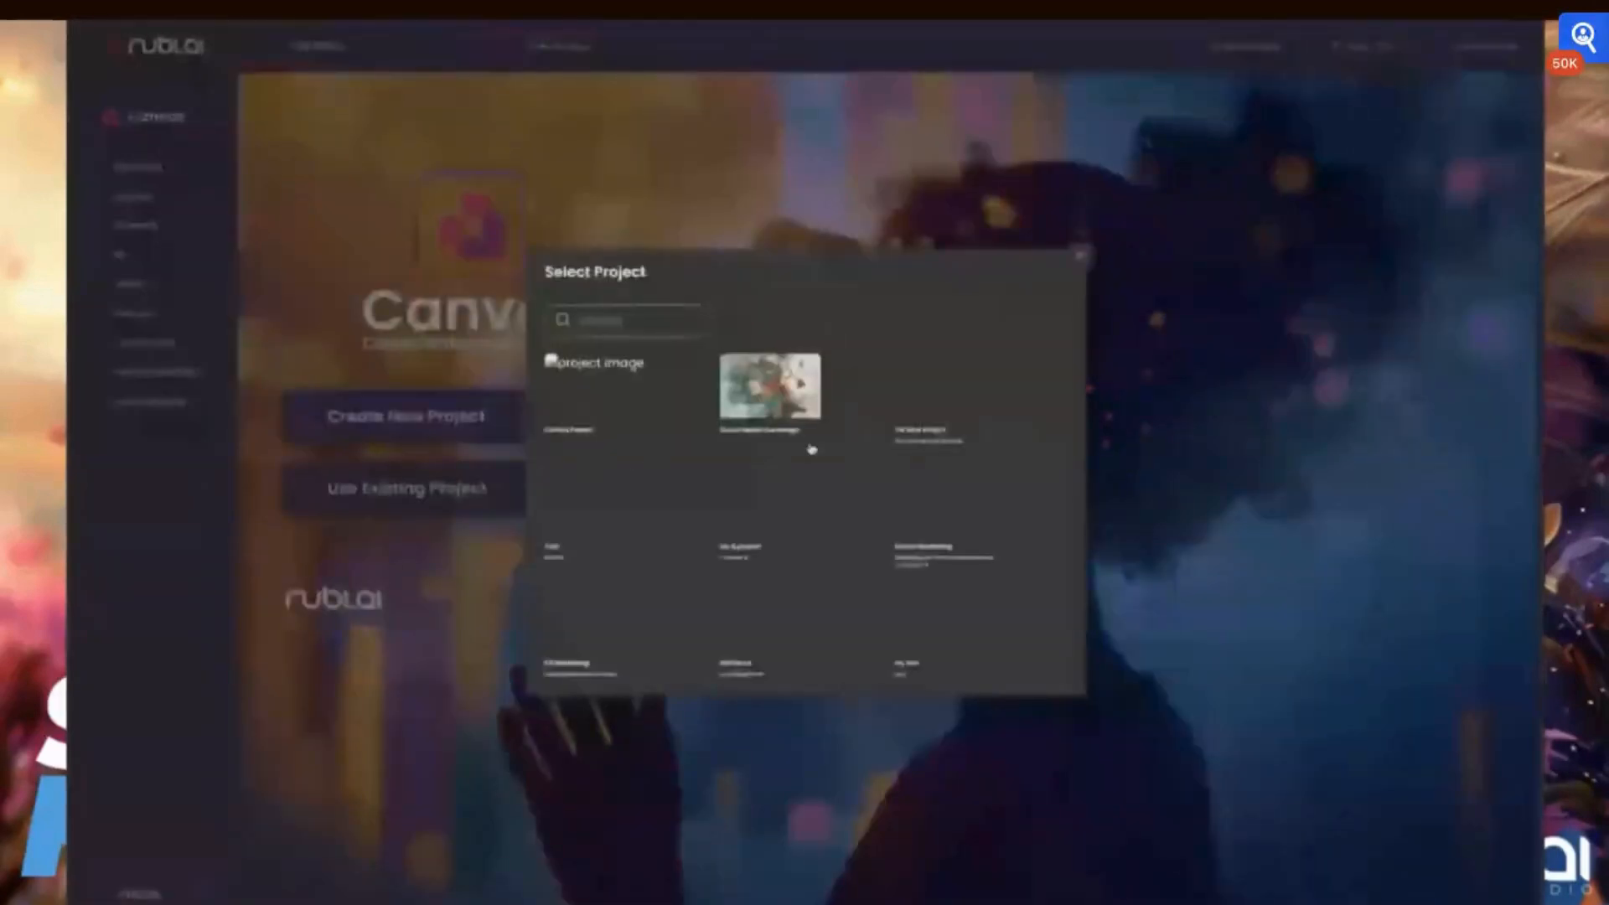
pyautogui.click(600, 608)
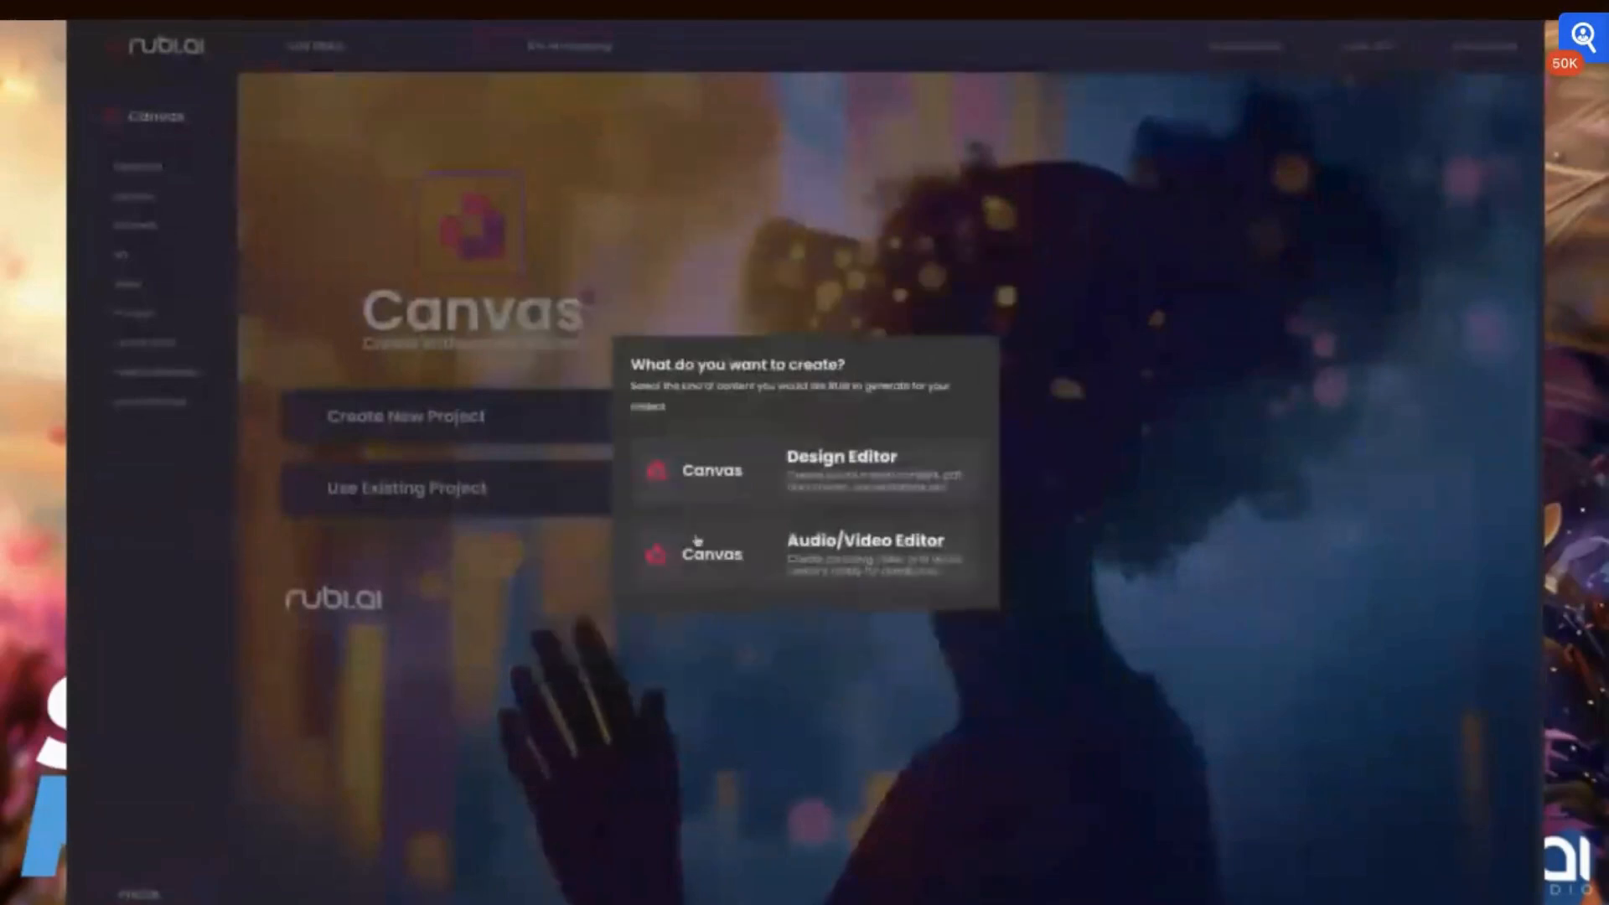
pyautogui.click(496, 482)
pyautogui.click(501, 492)
pyautogui.click(840, 576)
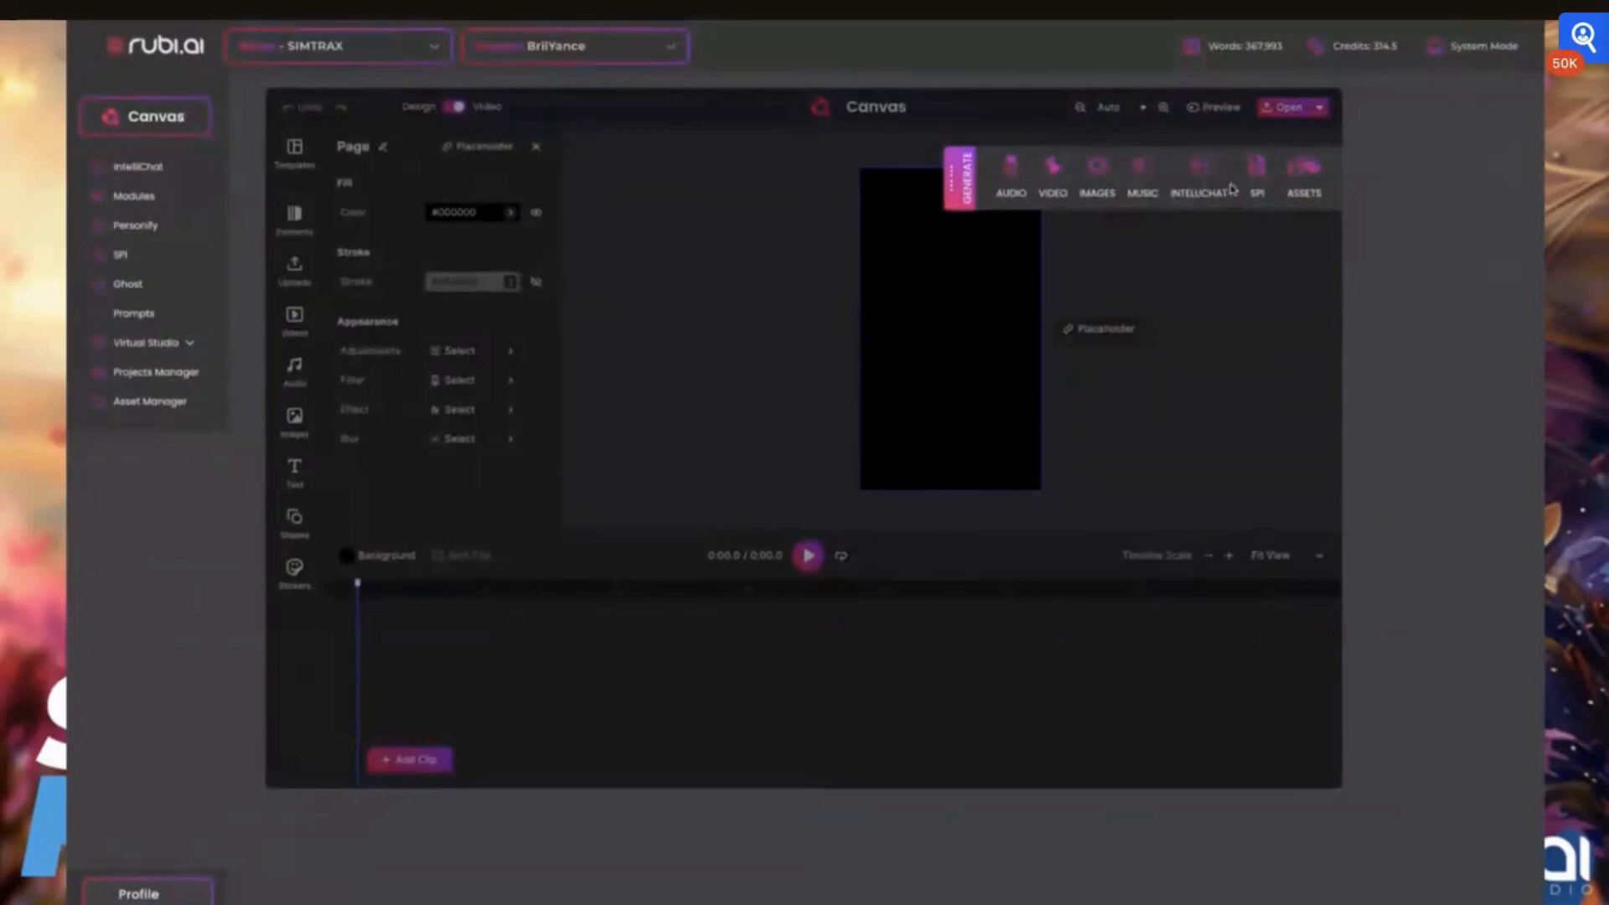
# Insert the MidJourney image of the laughing blonde woman beside a man in a checked shirt
pyautogui.click(1103, 175)
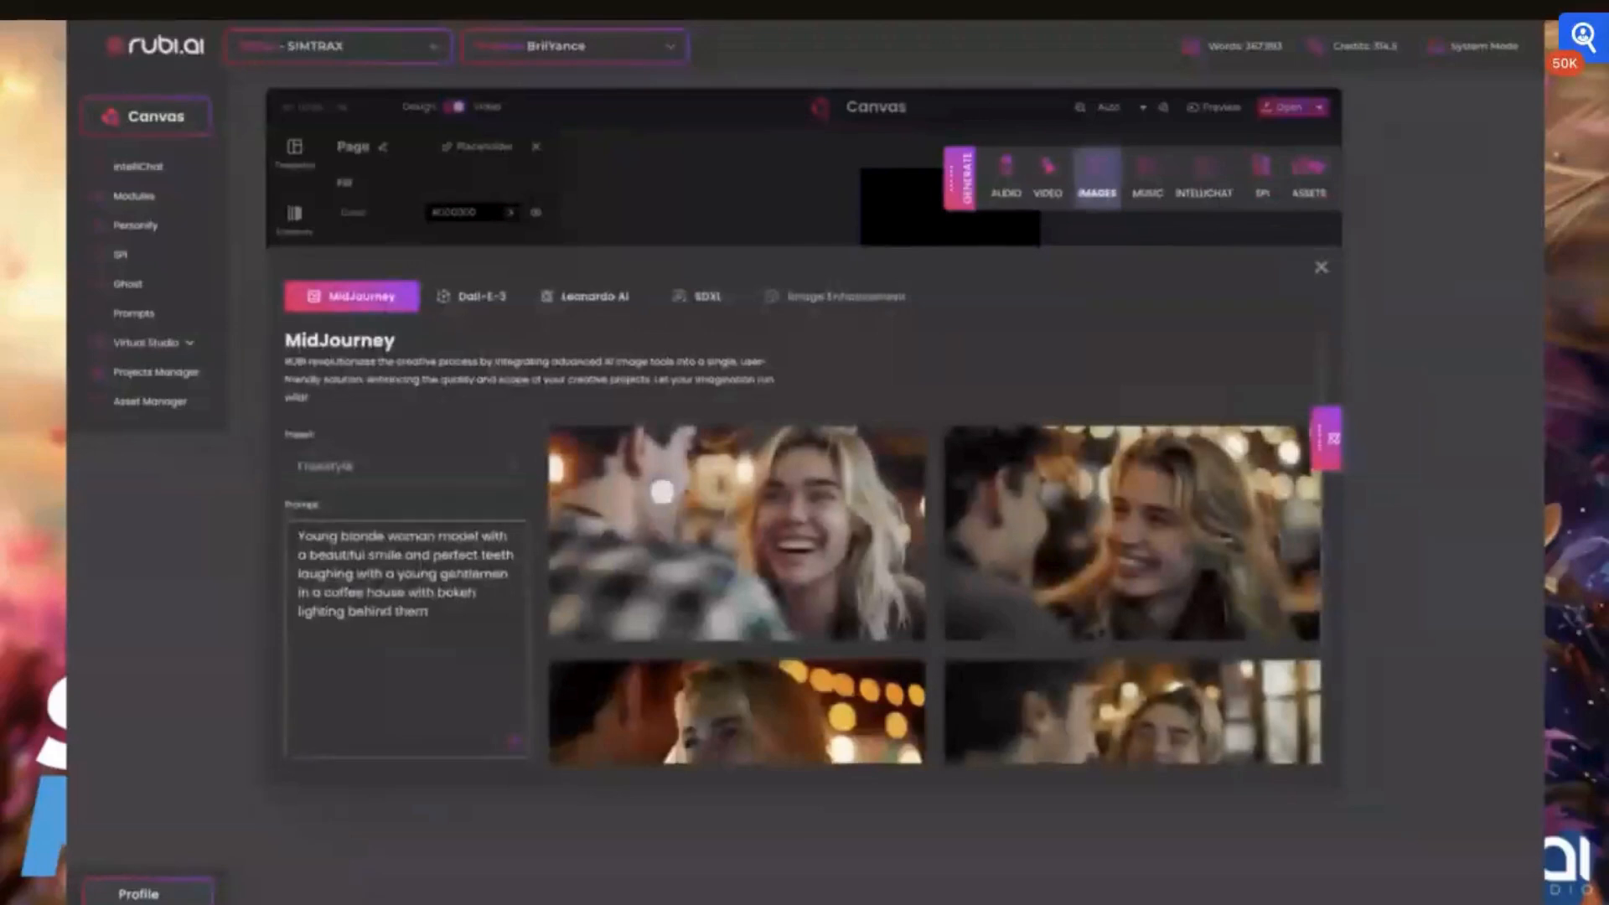
pyautogui.moveTo(662, 491)
pyautogui.moveTo(1157, 557)
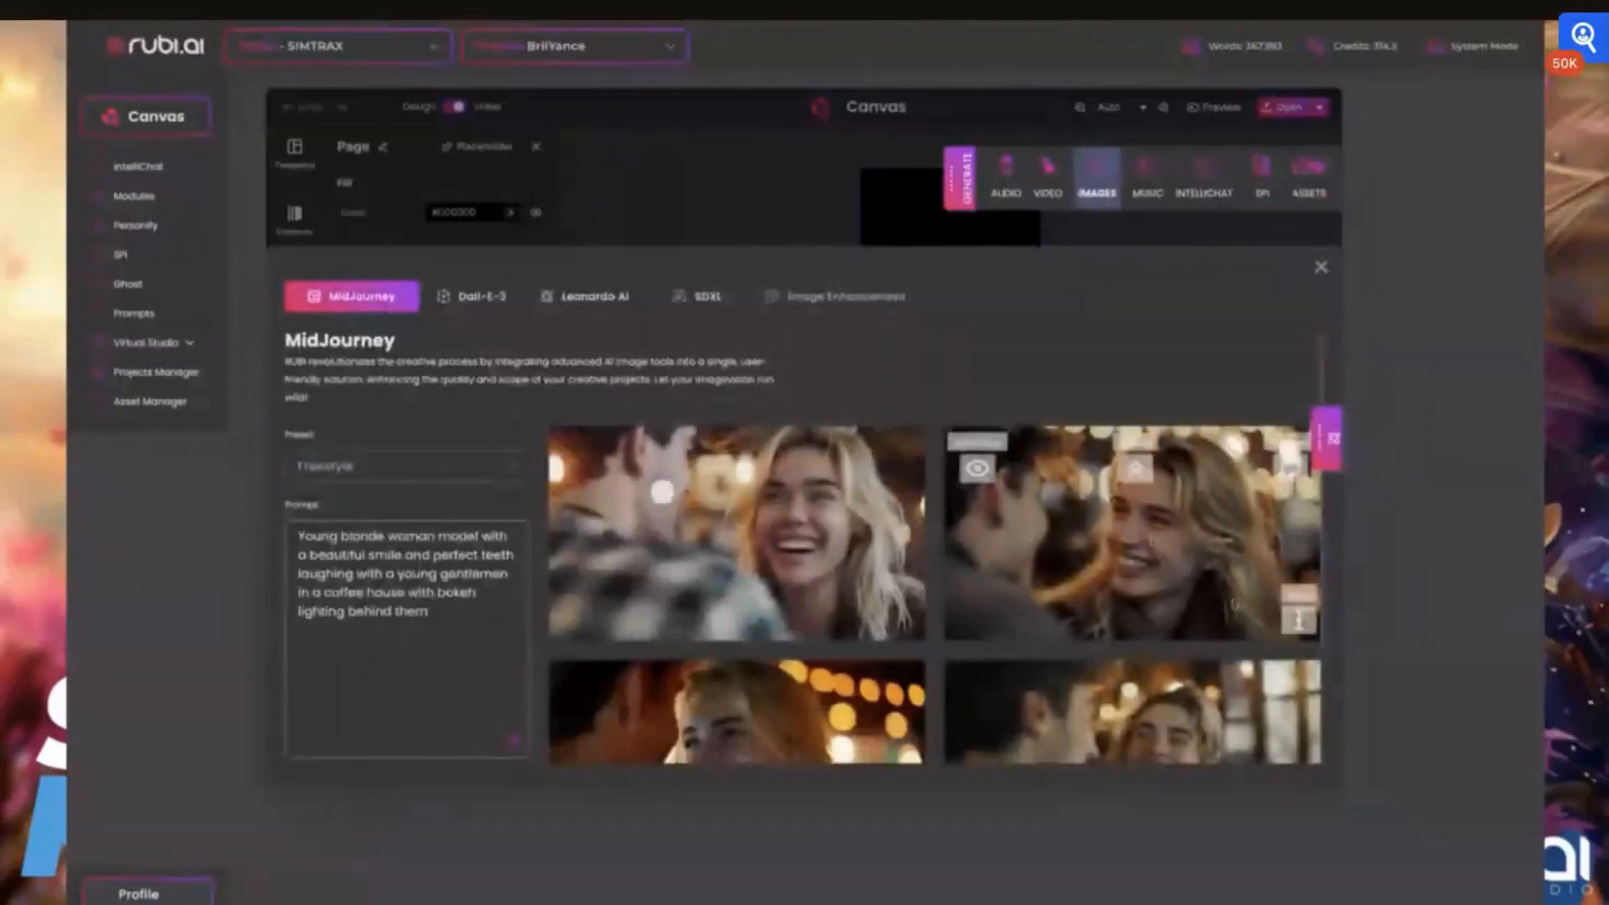
pyautogui.click(902, 621)
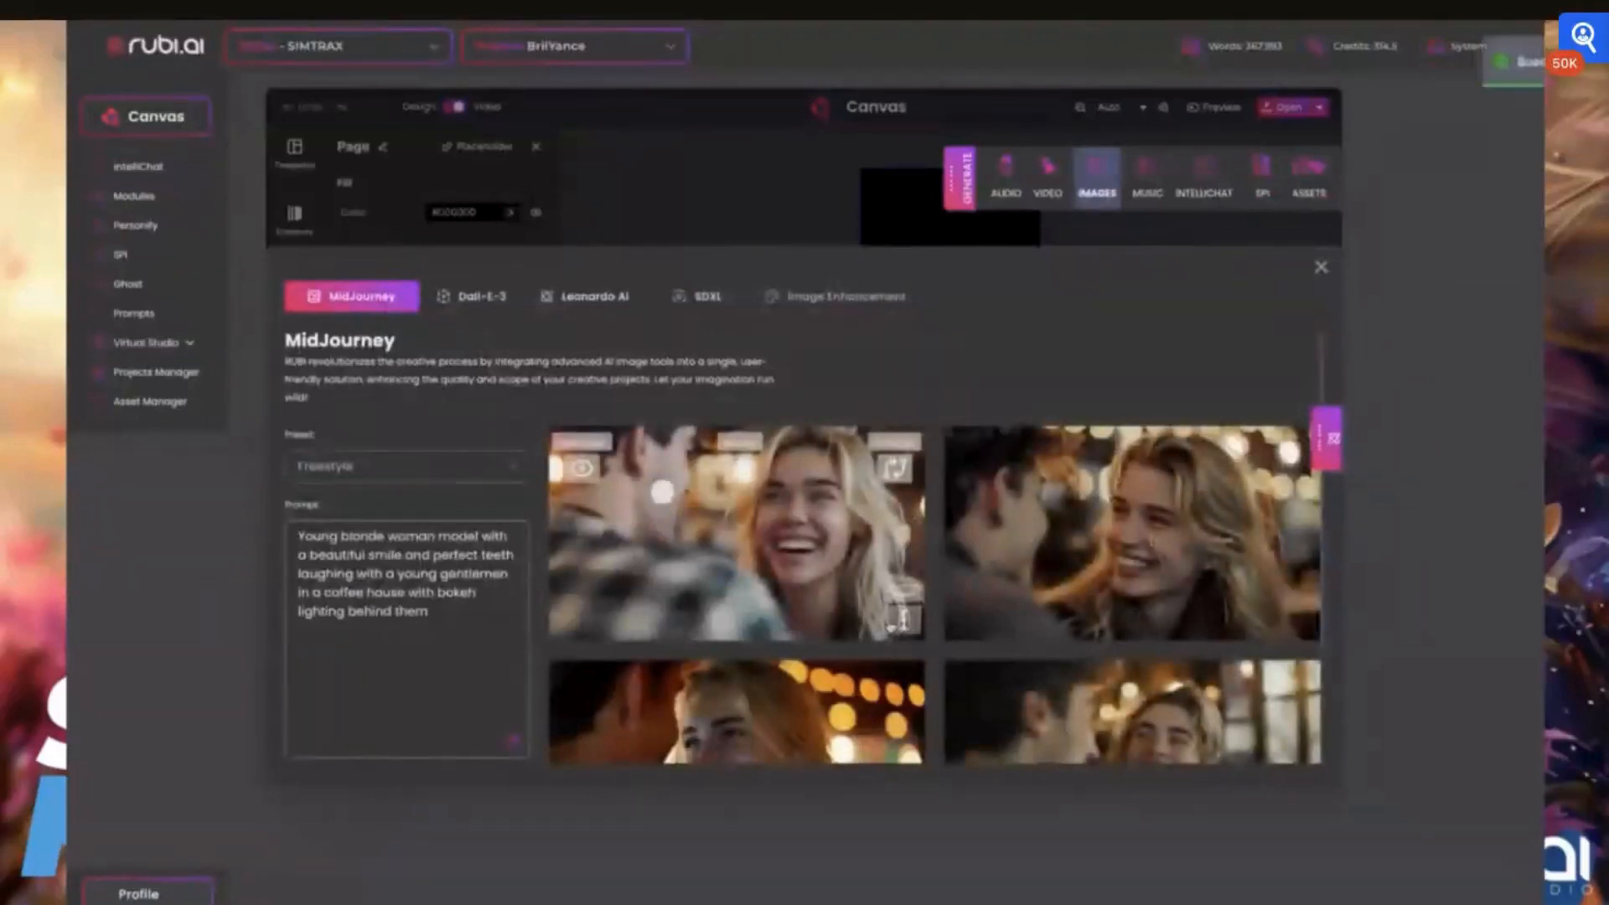
# Open the recent portrait of the woman in black against bokeh lights, review its details and insert it into the assets
pyautogui.click(1326, 435)
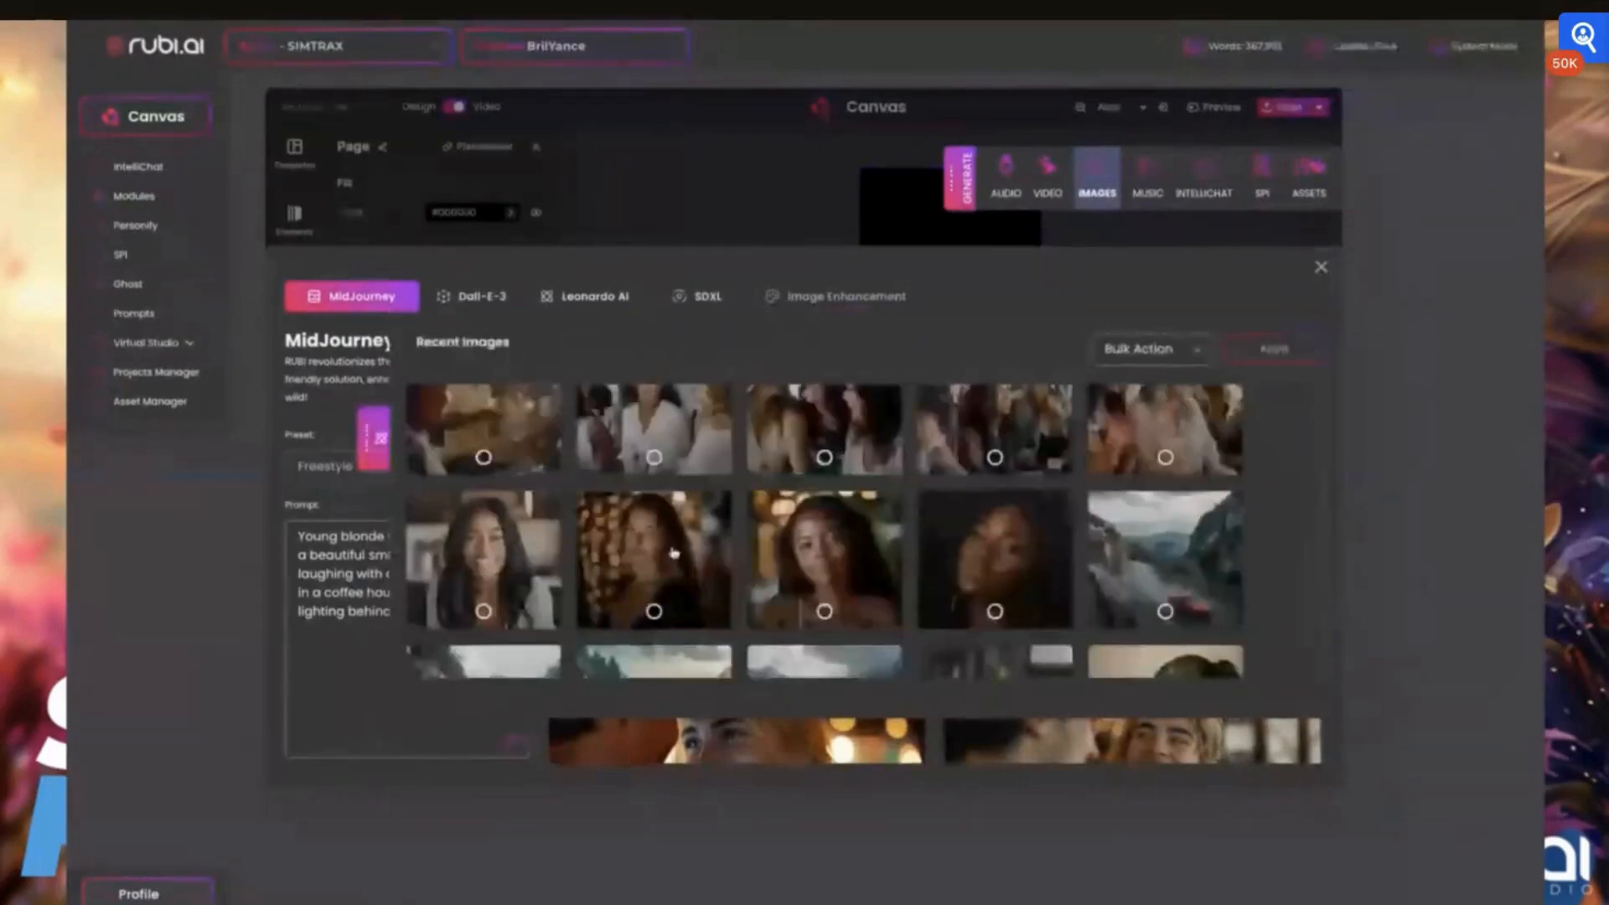
pyautogui.click(675, 553)
pyautogui.scroll(-3, 1026, 610)
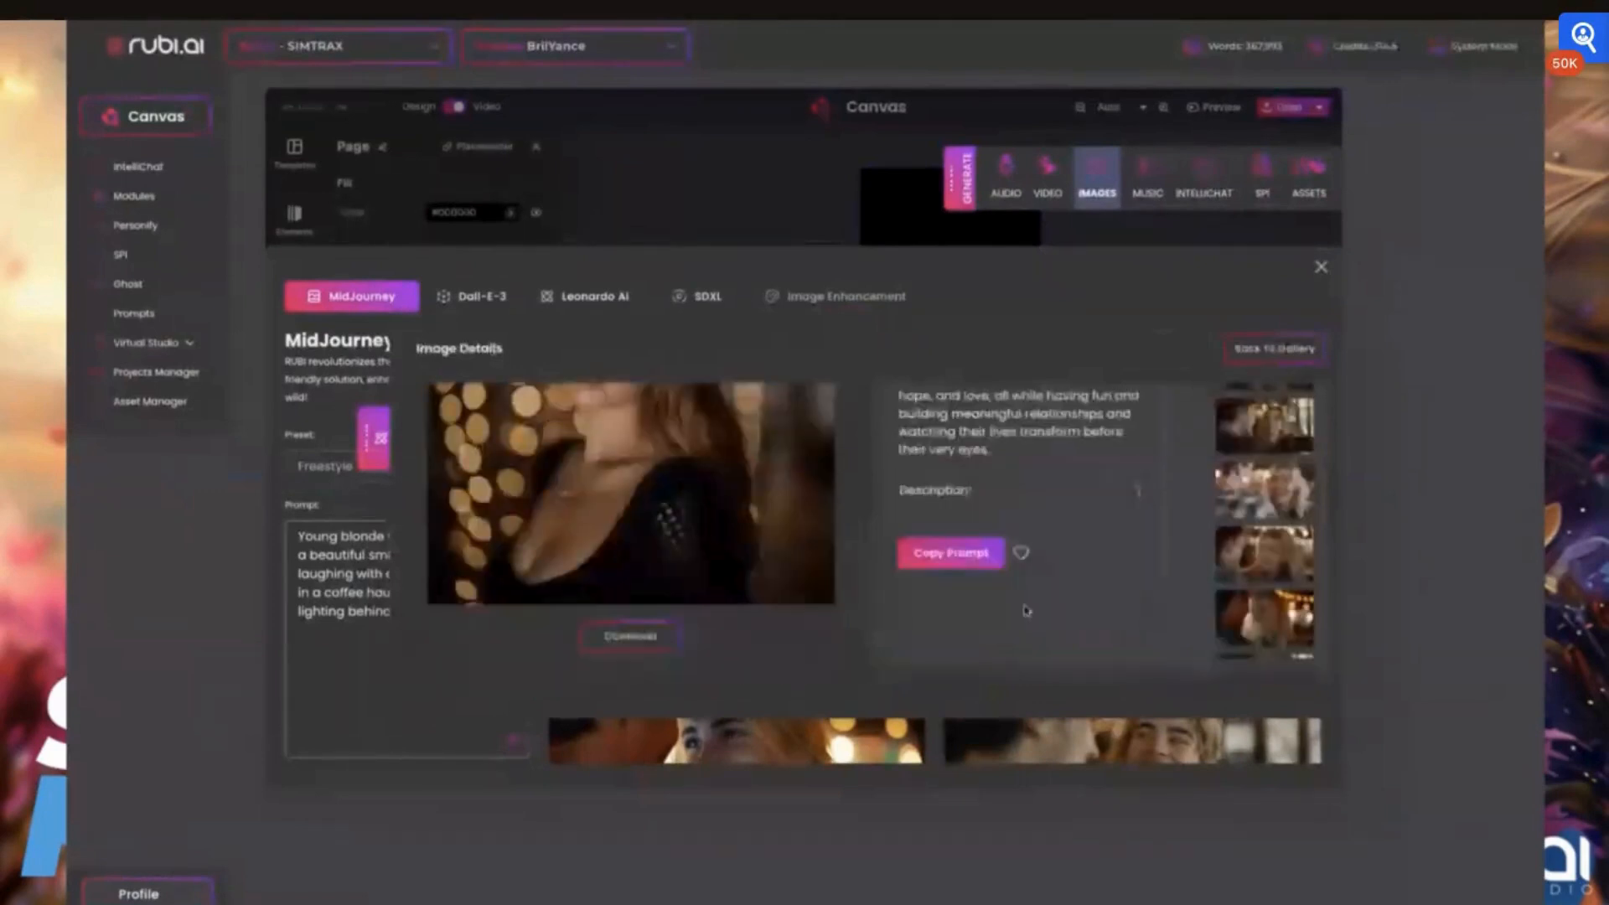
pyautogui.scroll(3, 705, 514)
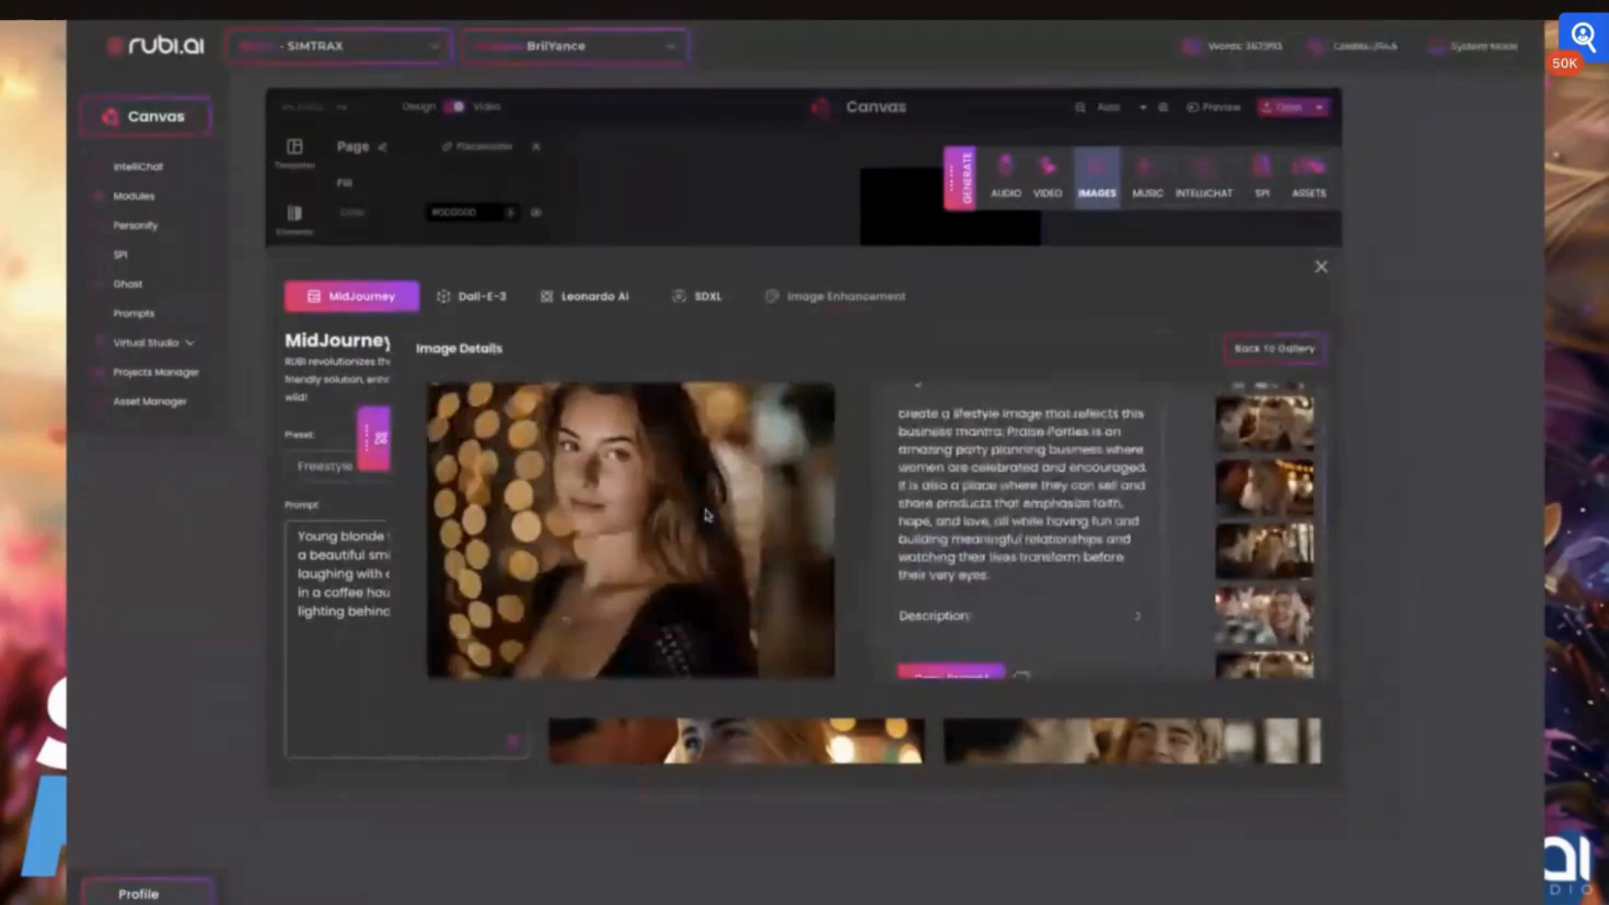
pyautogui.scroll(-3, 706, 514)
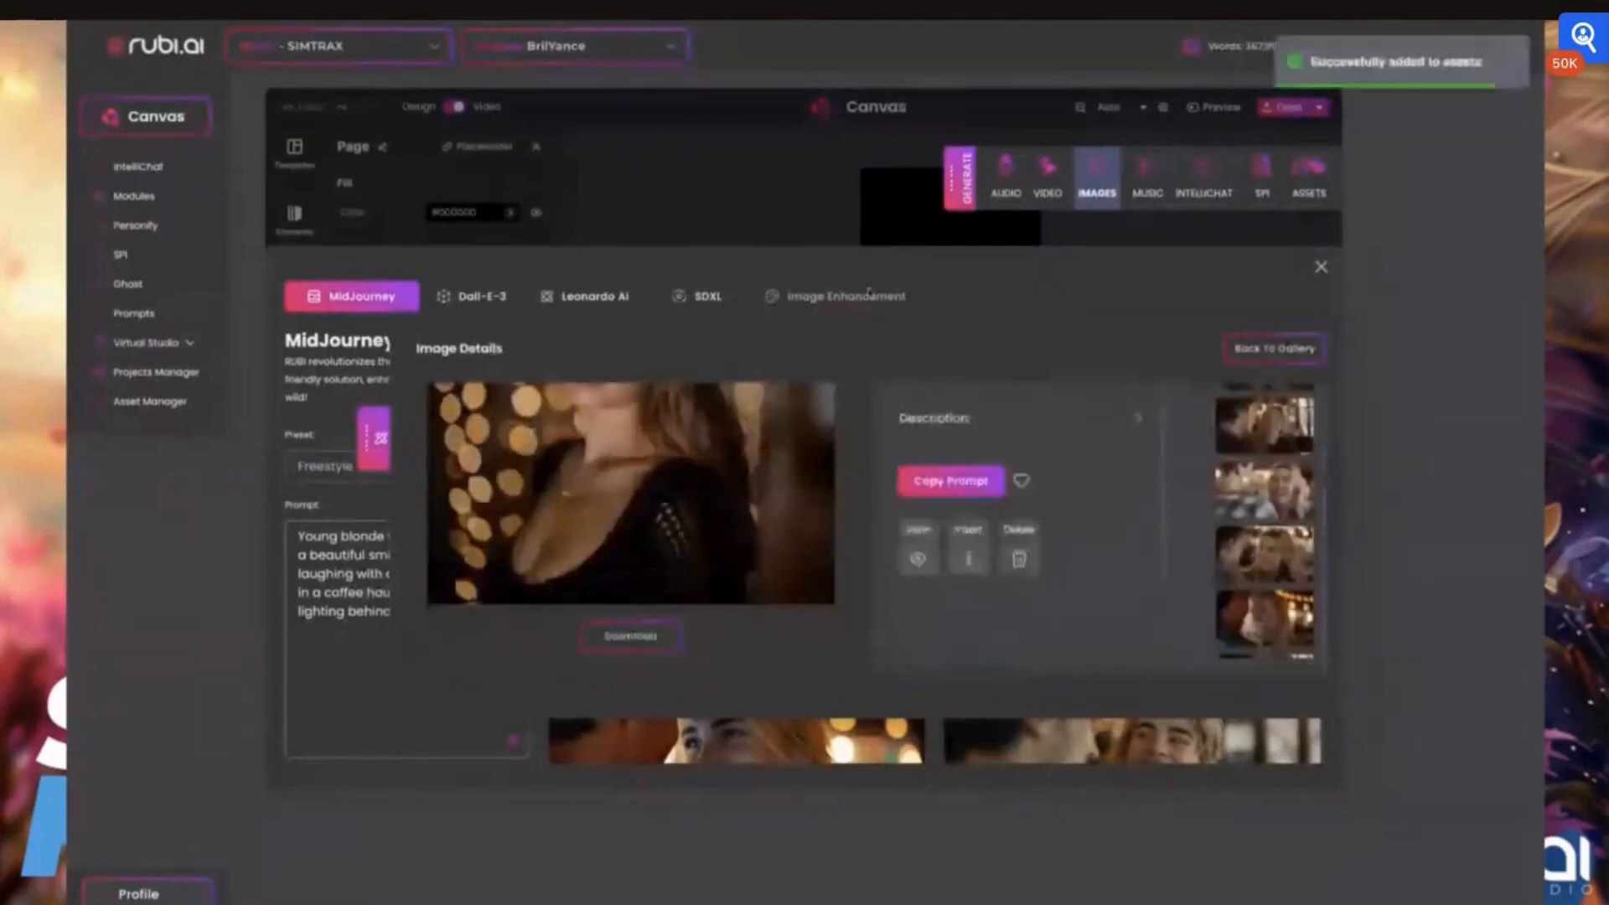
pyautogui.scroll(1, 1052, 511)
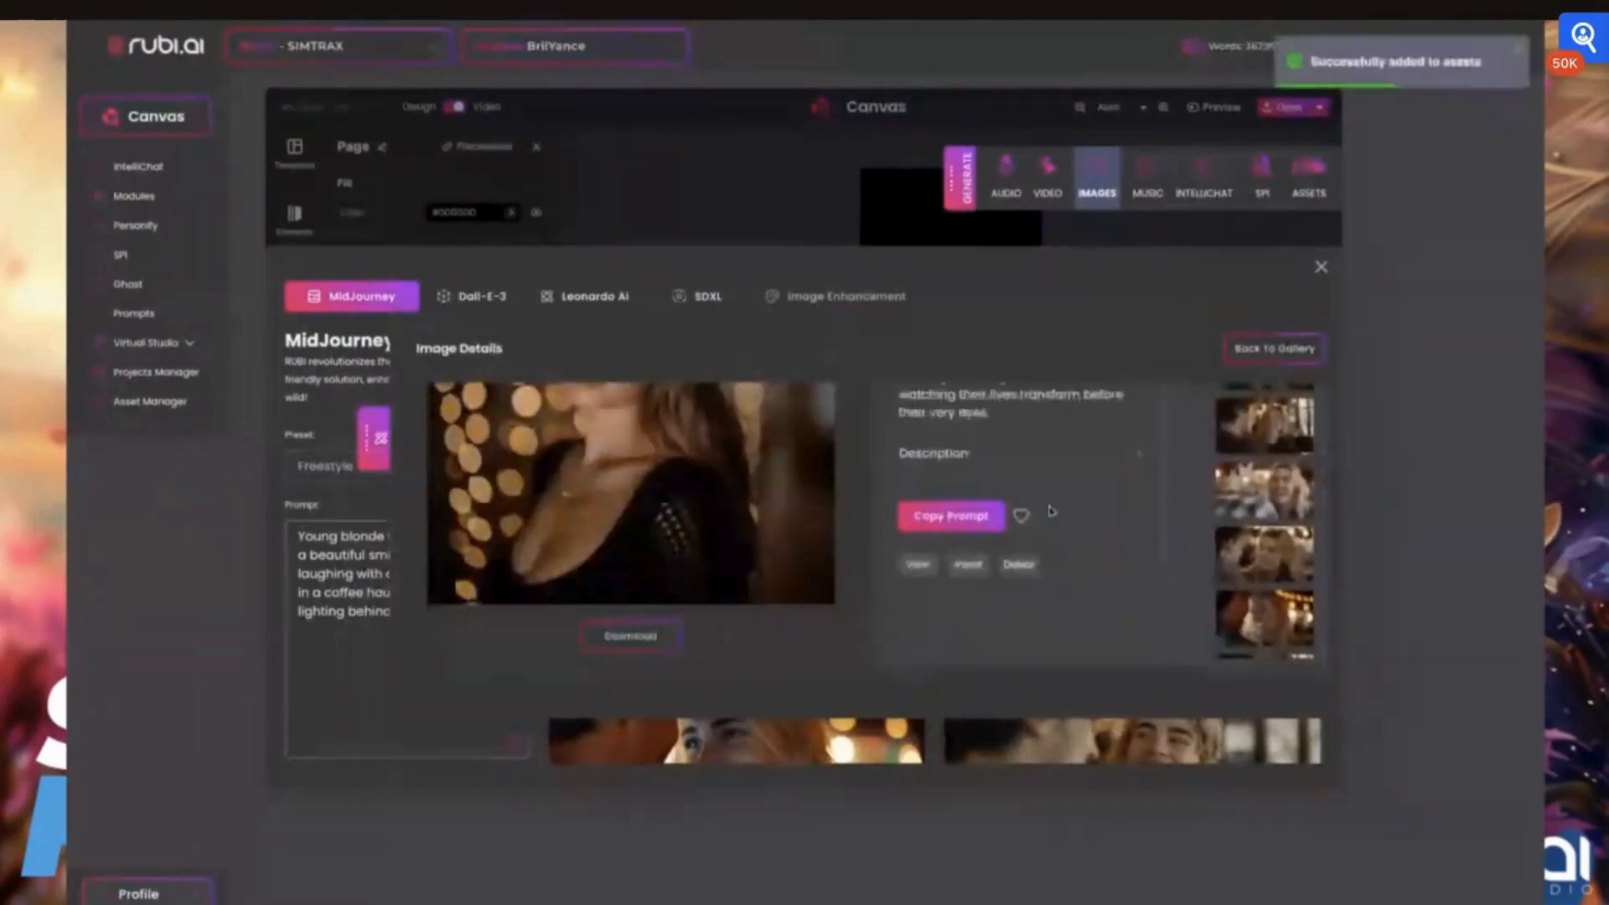
pyautogui.scroll(1, 1052, 511)
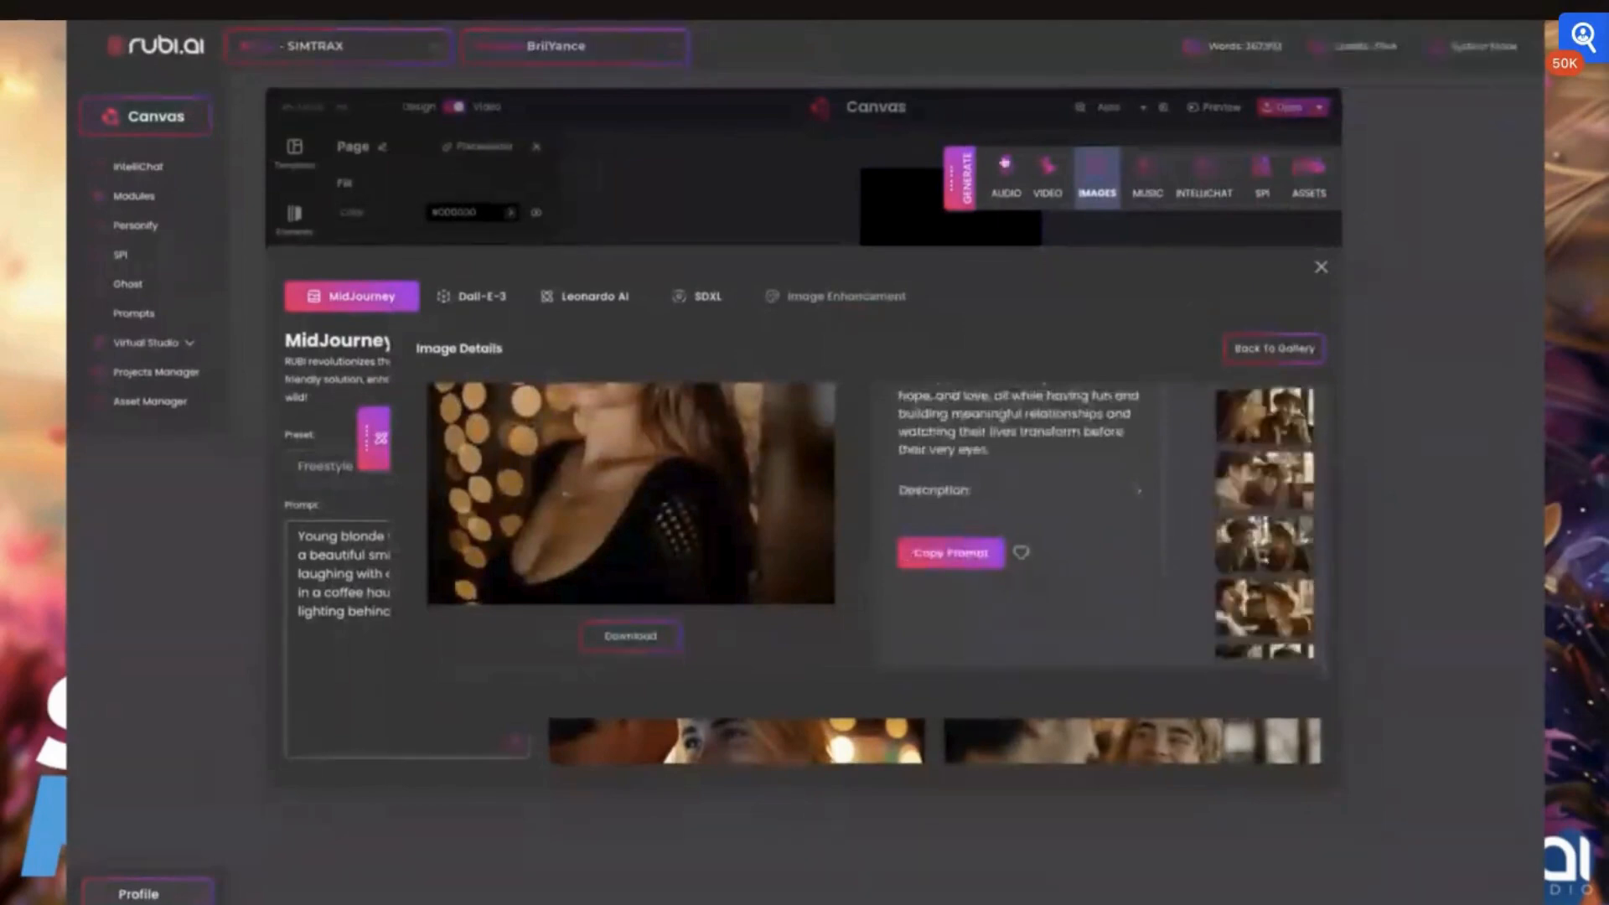
# Play the first text-to-speech clip in the generated audio list and insert it into the assets
pyautogui.click(1005, 164)
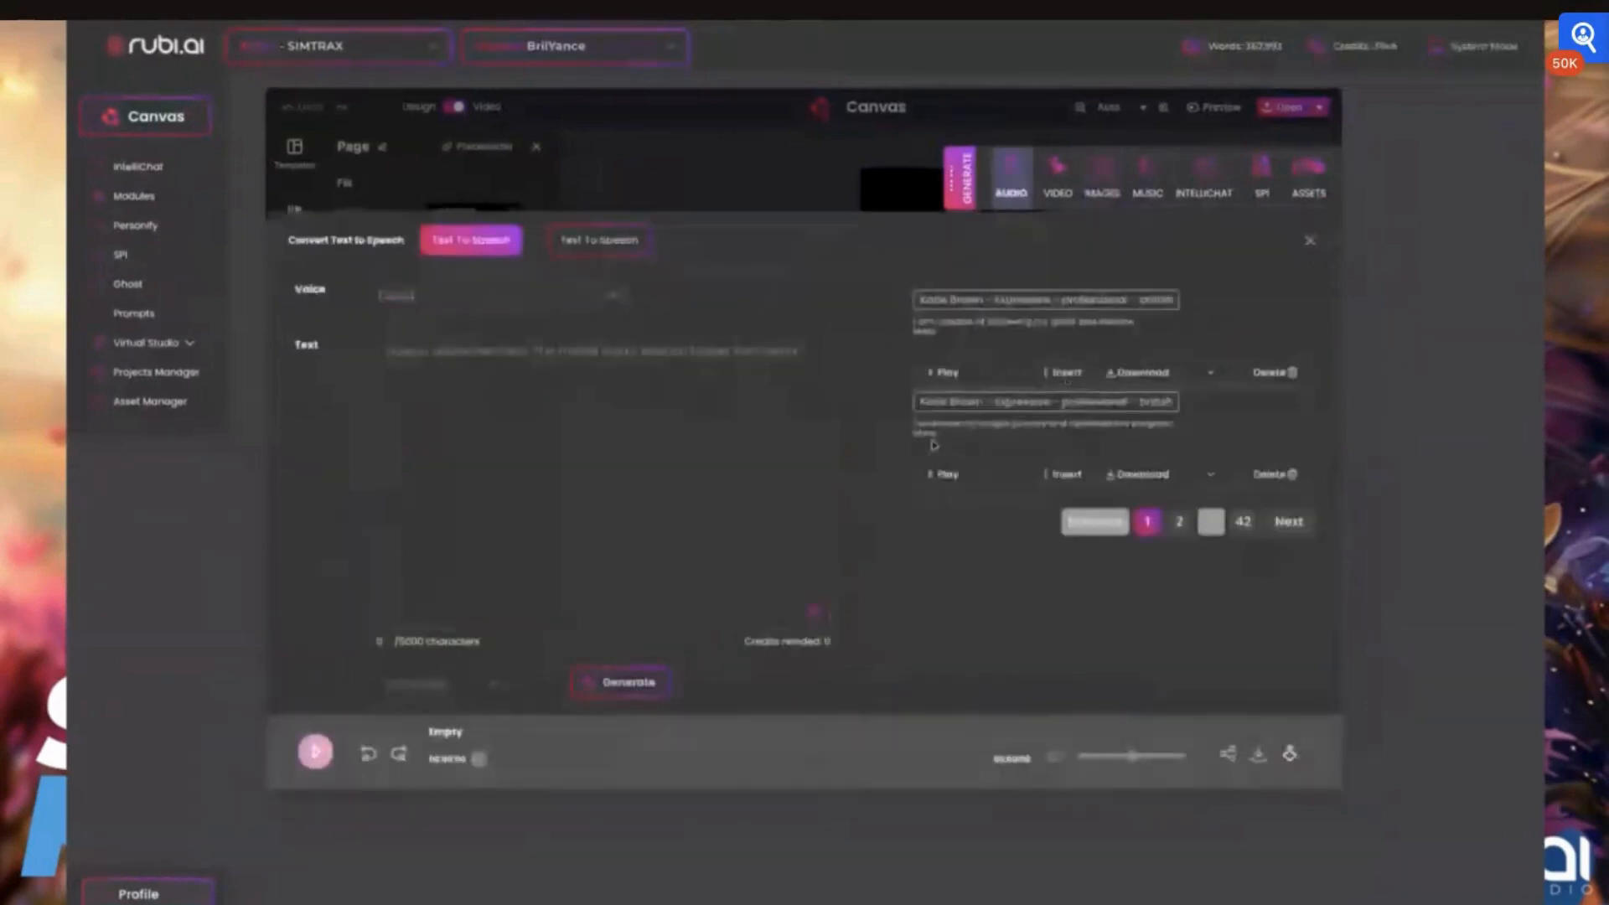
pyautogui.click(943, 373)
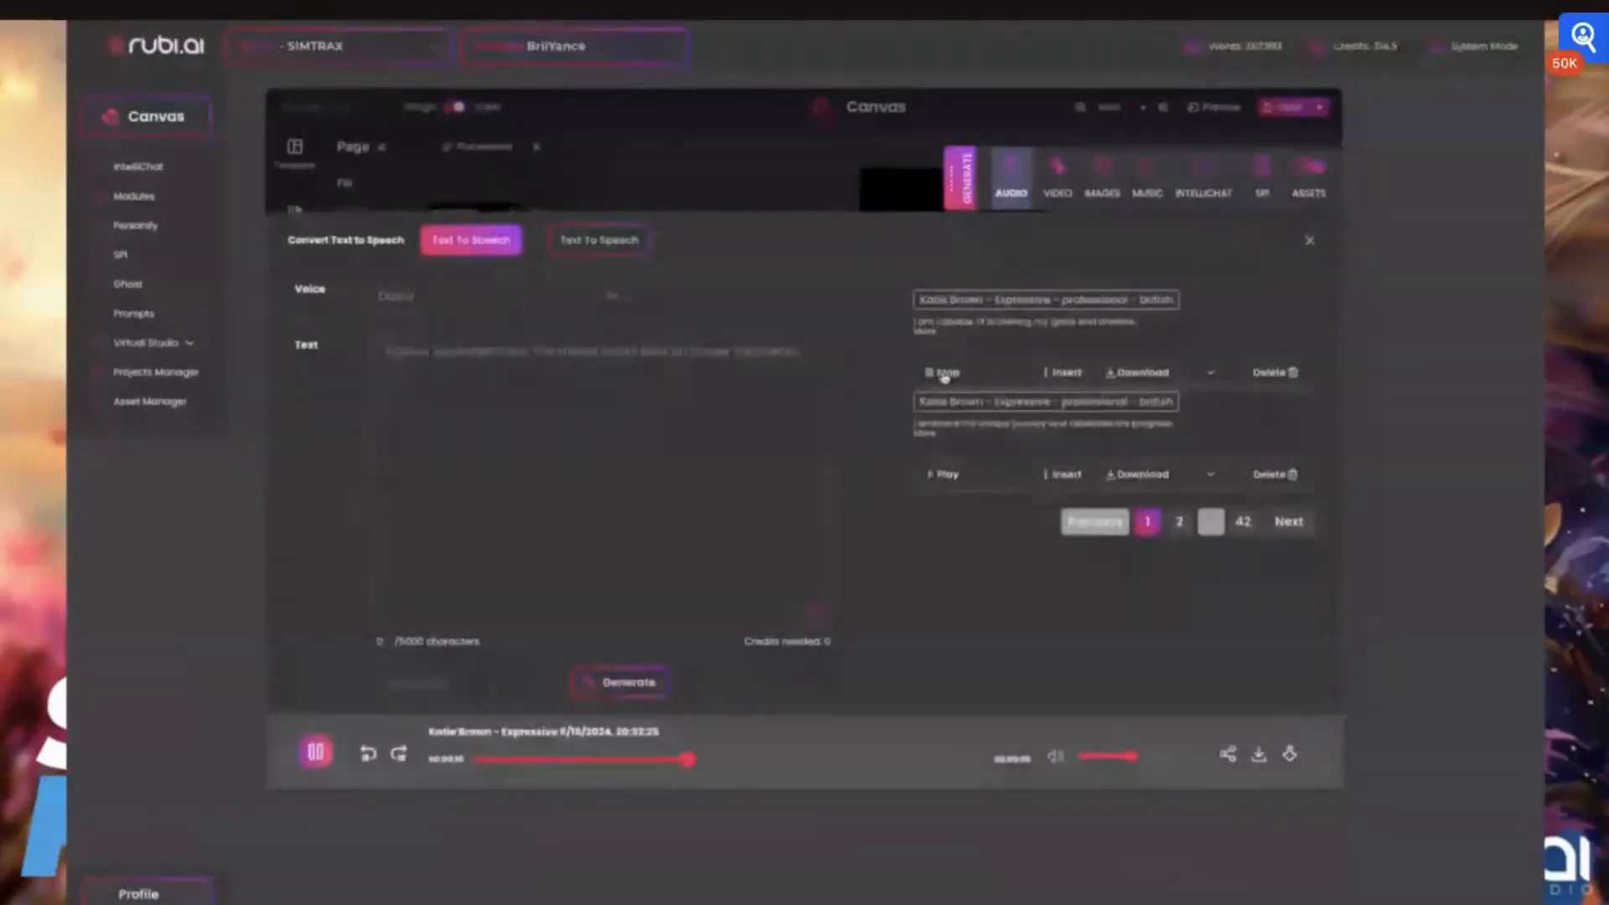
pyautogui.click(1062, 373)
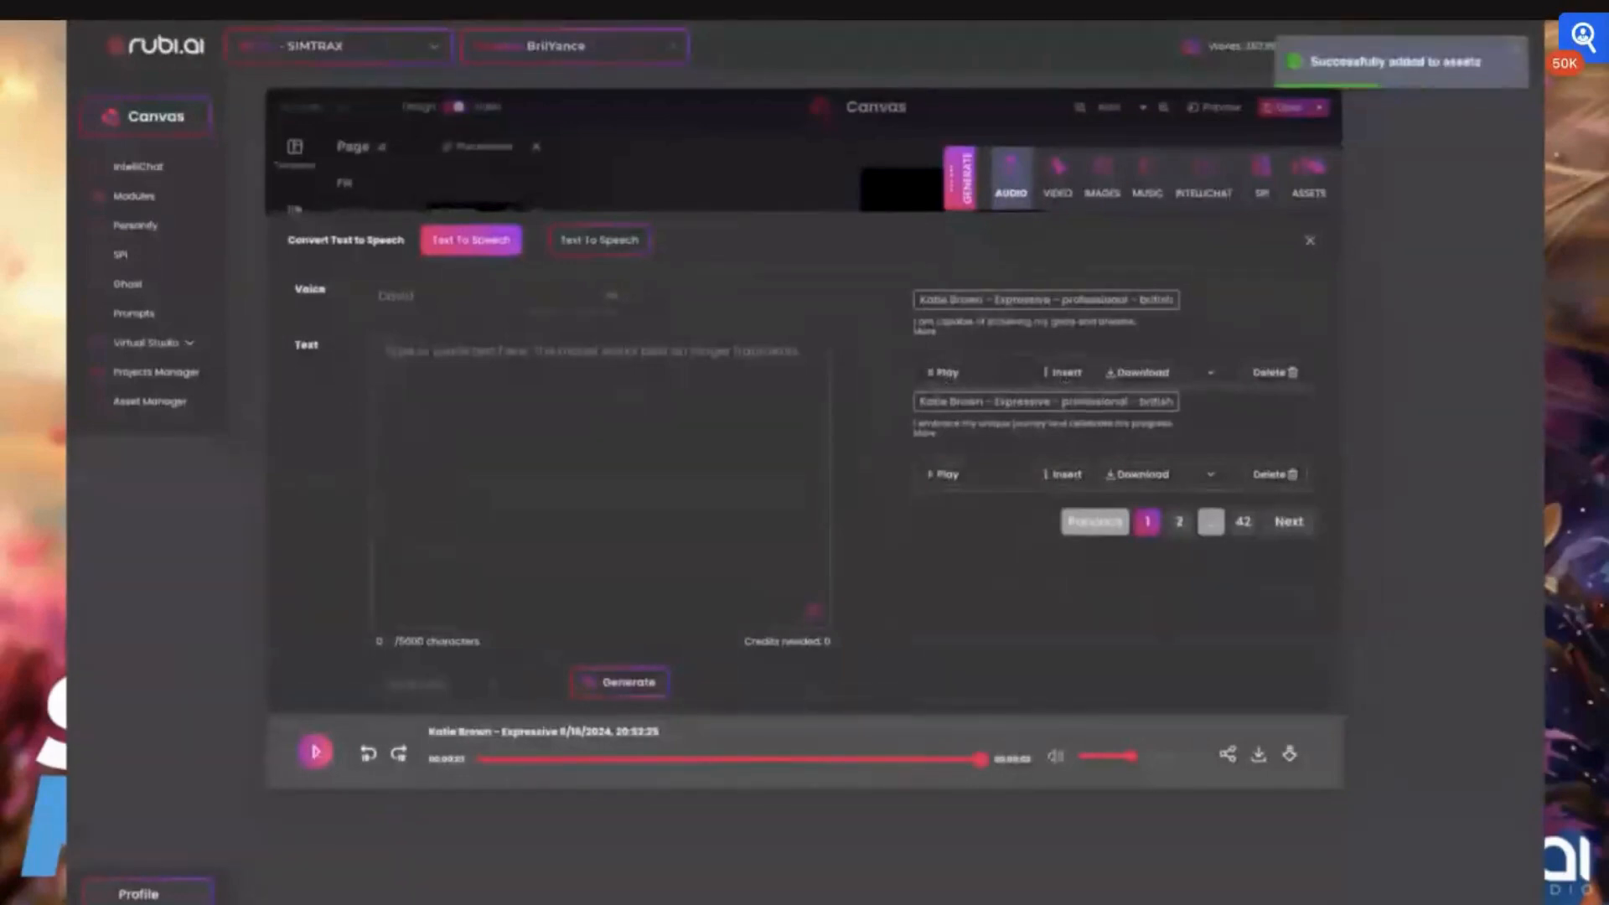
# Generate a music track preview with the Pop genre, the Songwriter theme and the key of C
pyautogui.click(1310, 240)
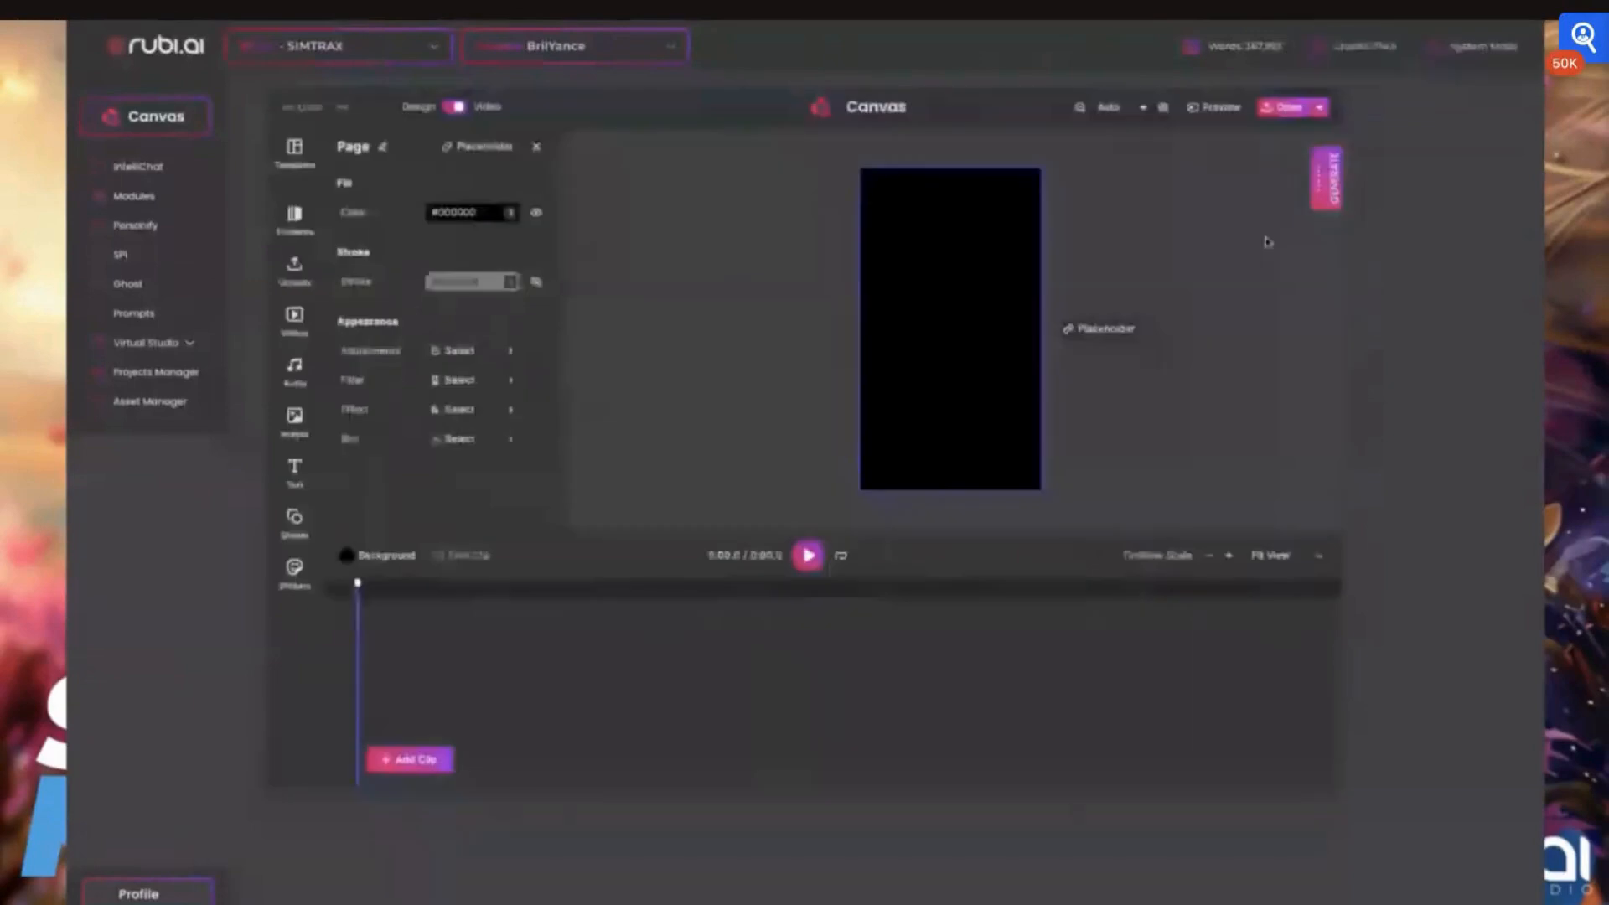
pyautogui.click(1325, 179)
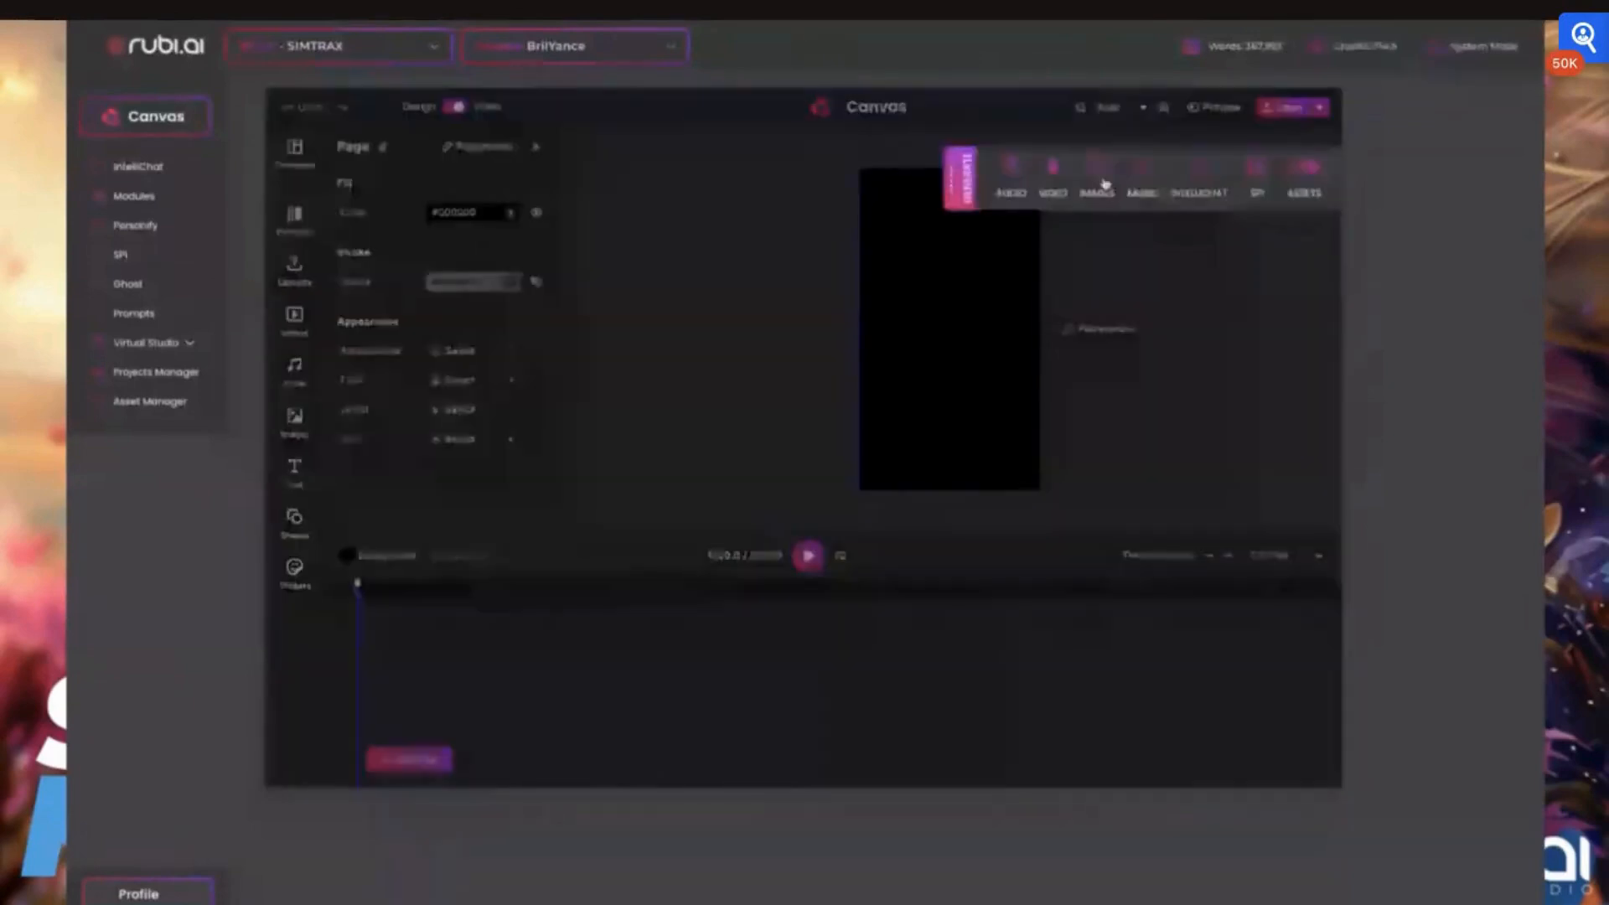
pyautogui.click(1146, 173)
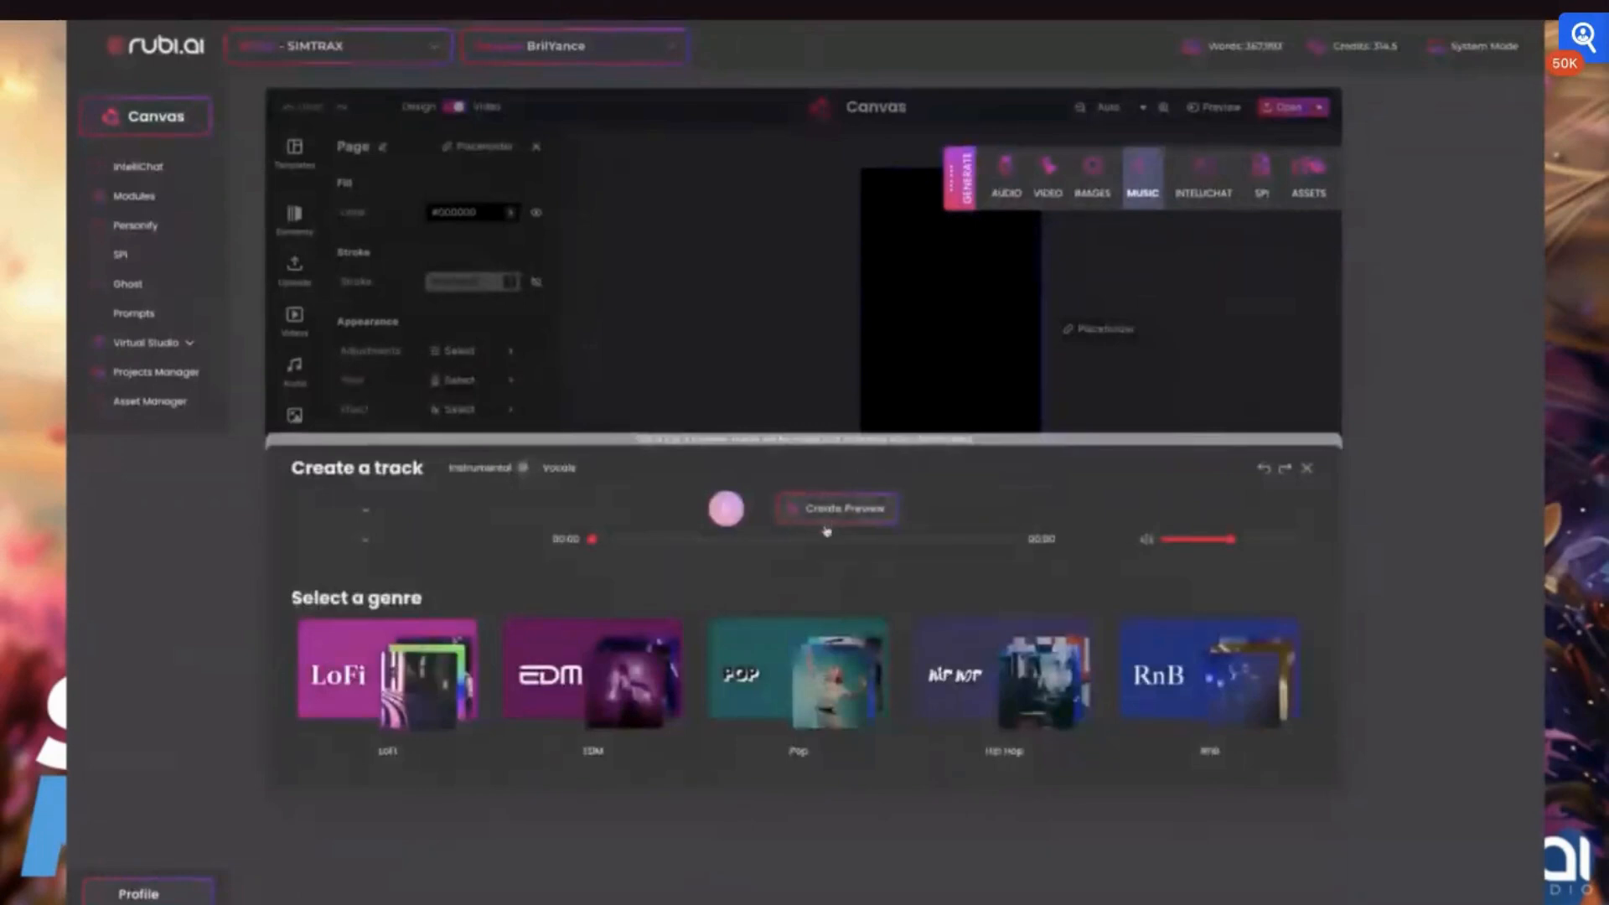
pyautogui.click(798, 641)
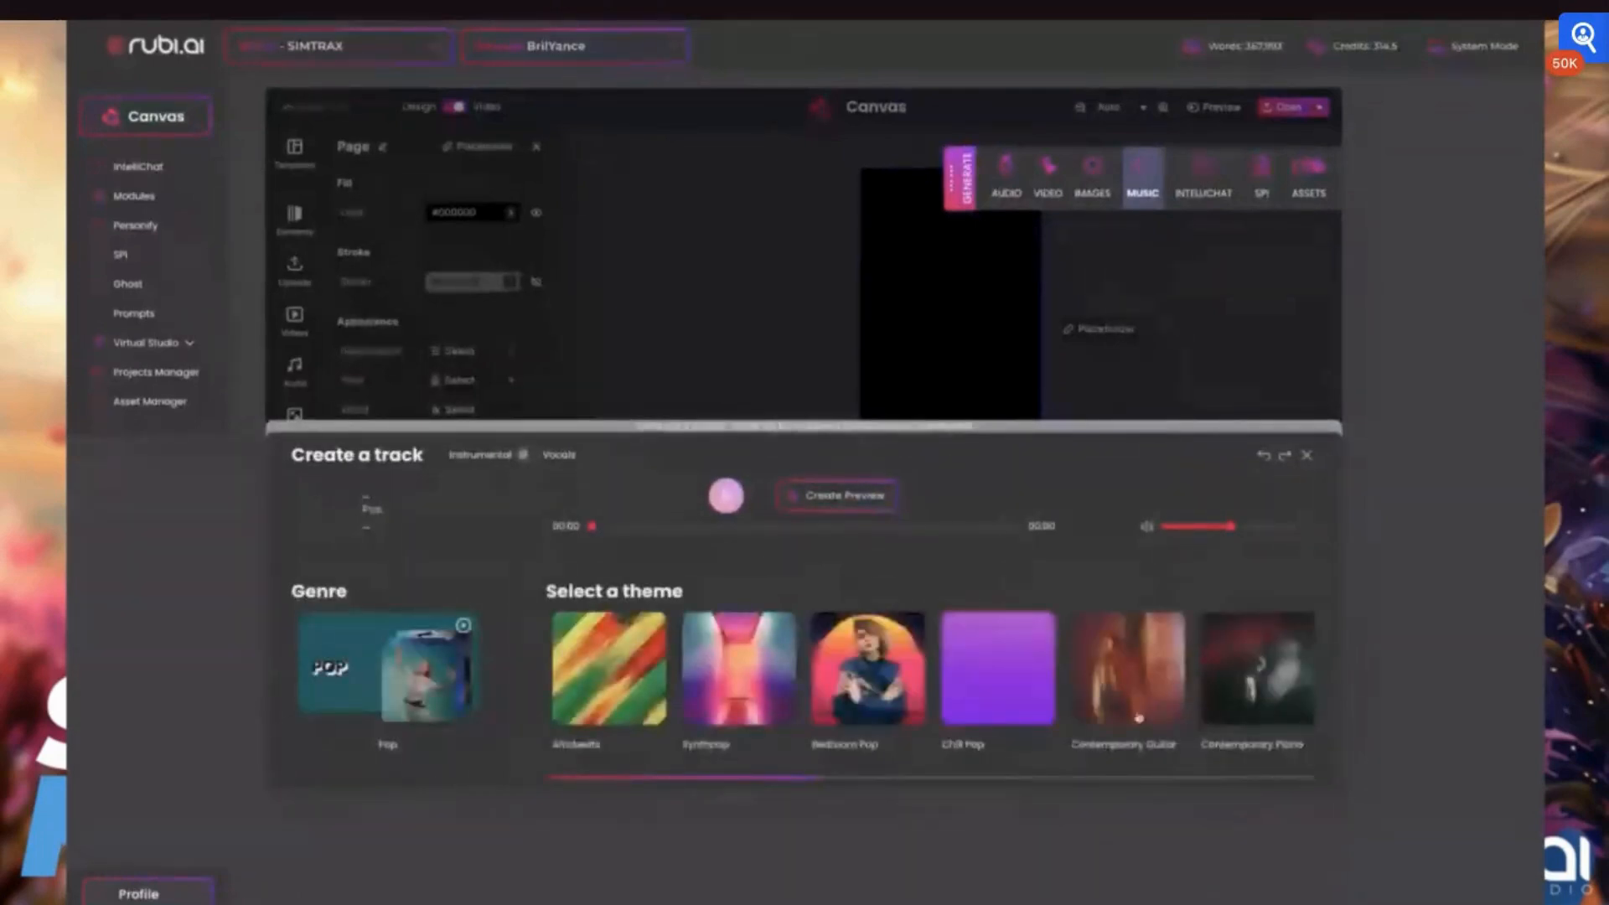
pyautogui.hscroll(5, 1252, 699)
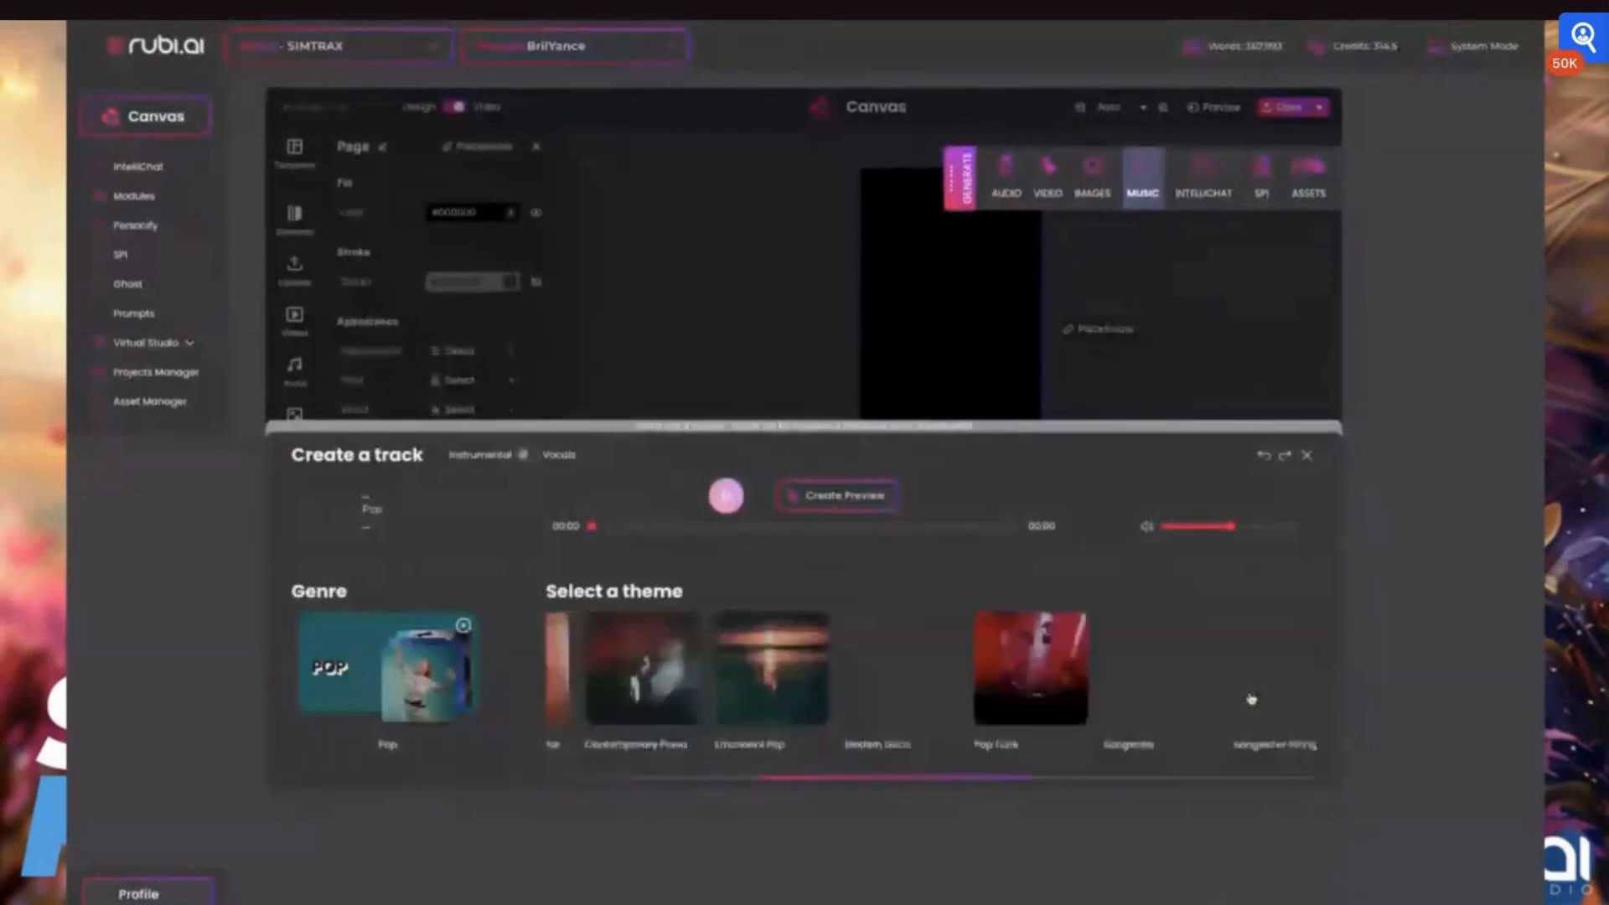
pyautogui.click(1252, 699)
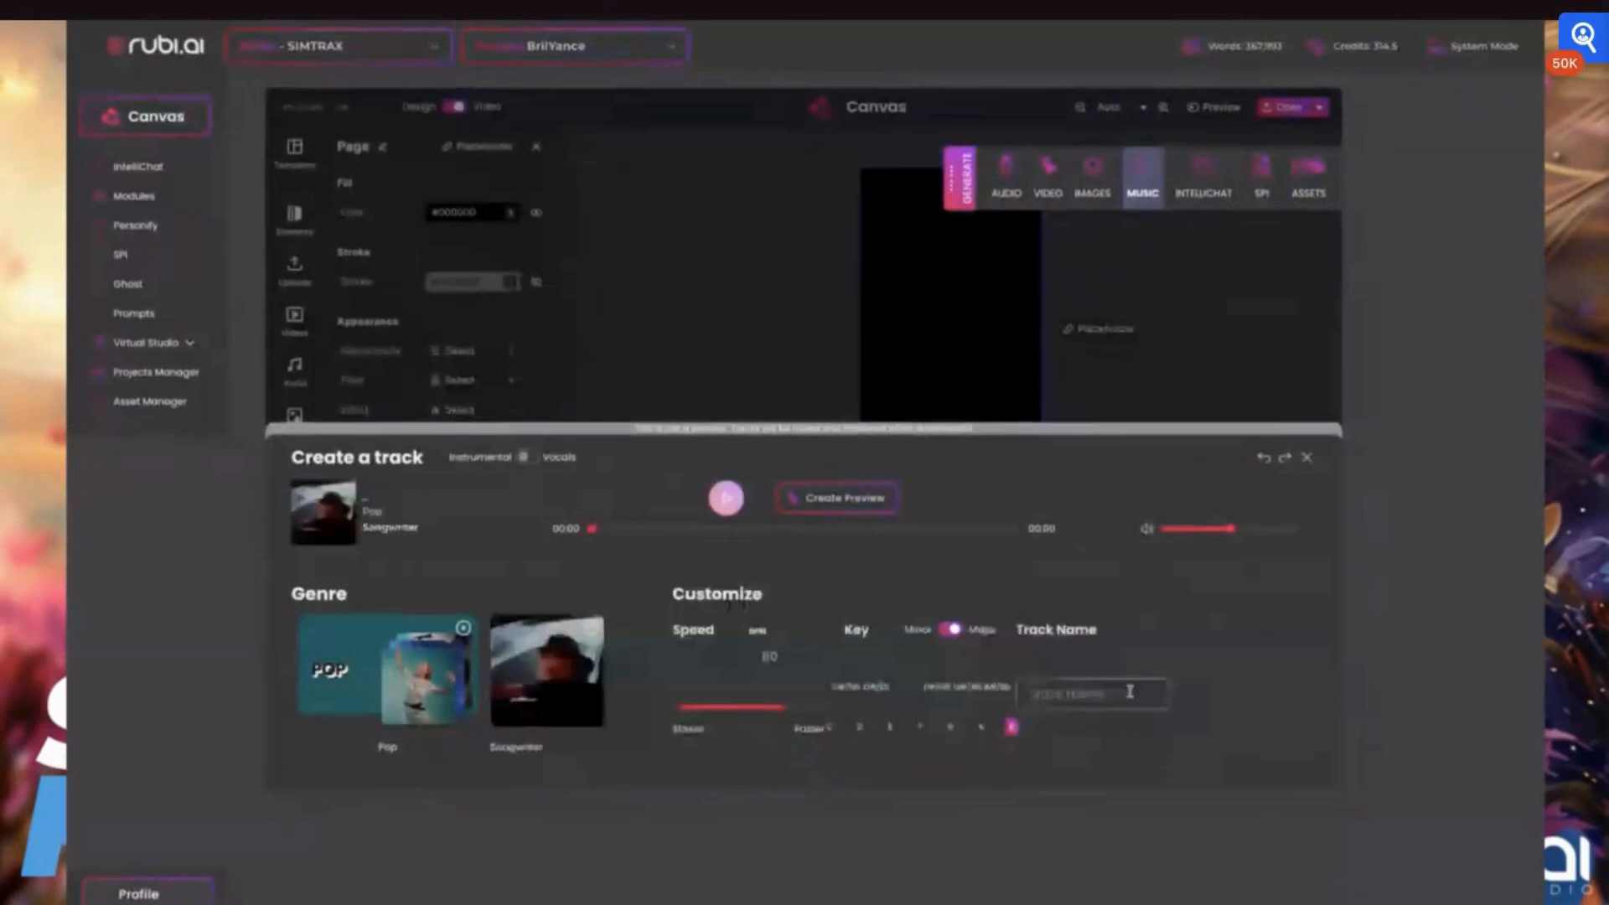
pyautogui.click(832, 728)
pyautogui.click(851, 500)
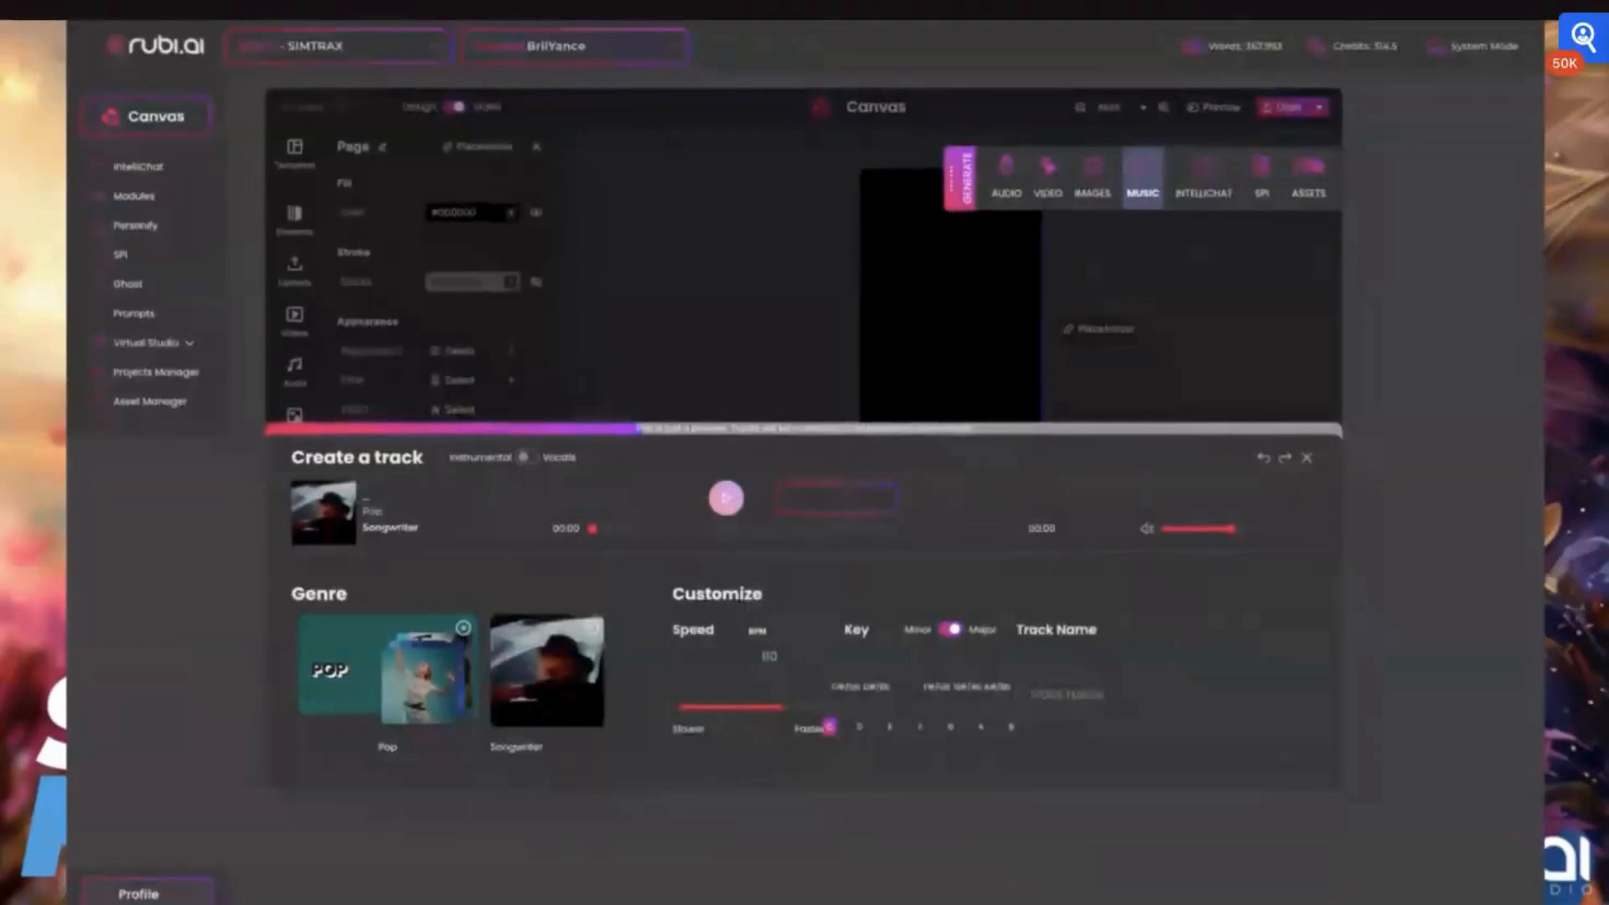
# Name the music track "test brilyance", save and insert it into the assets, and close the track creator
pyautogui.click(1103, 692)
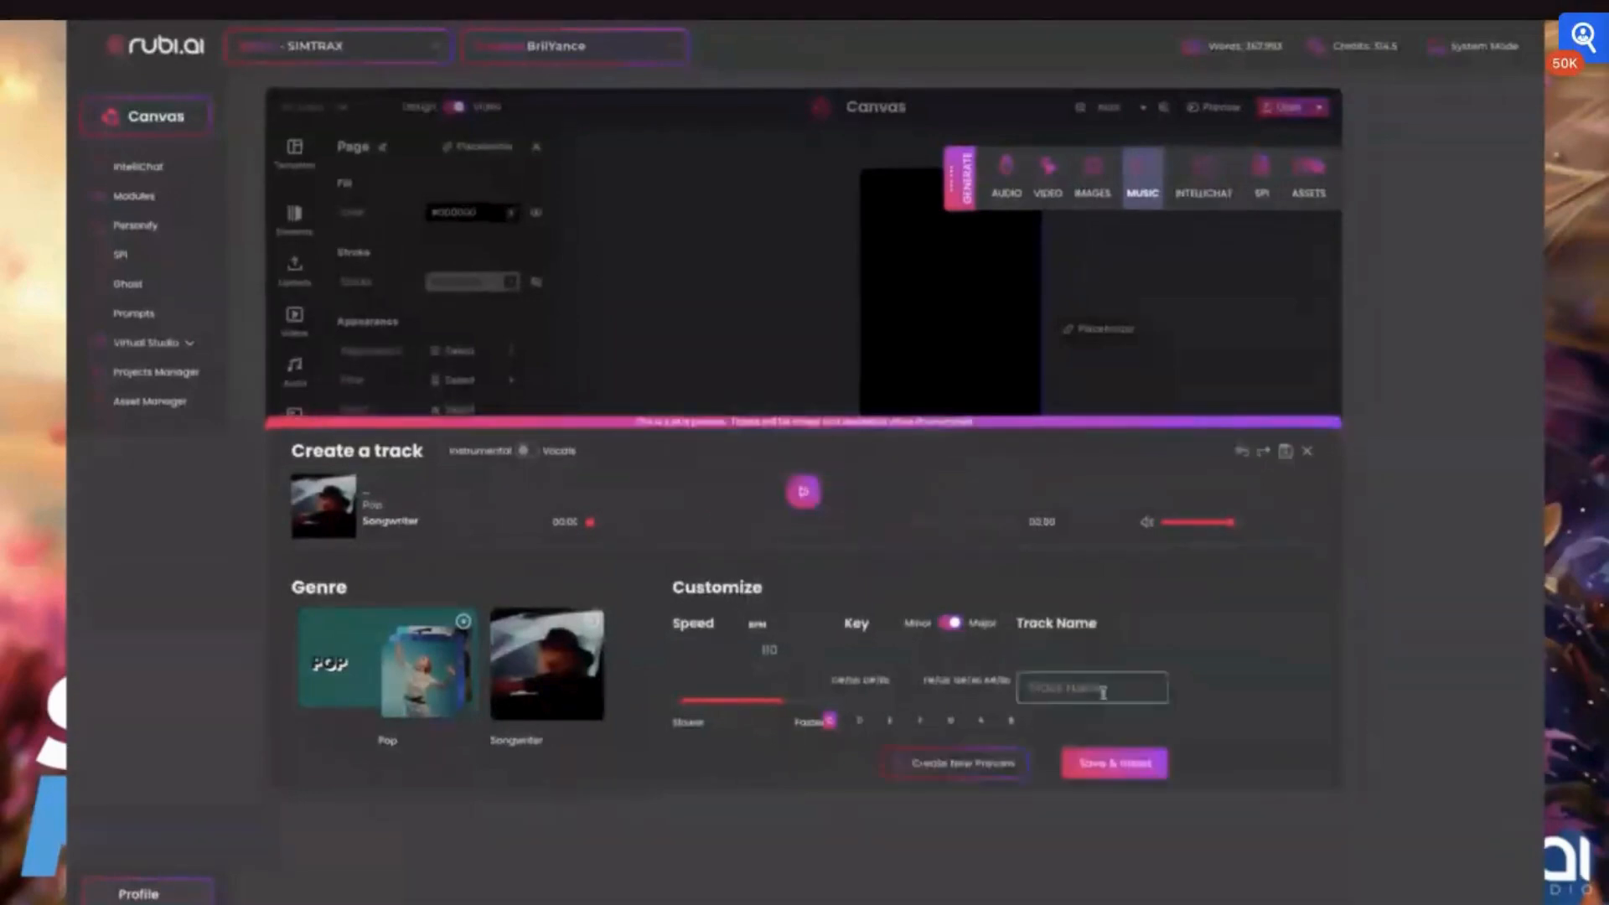
pyautogui.write('test bri')
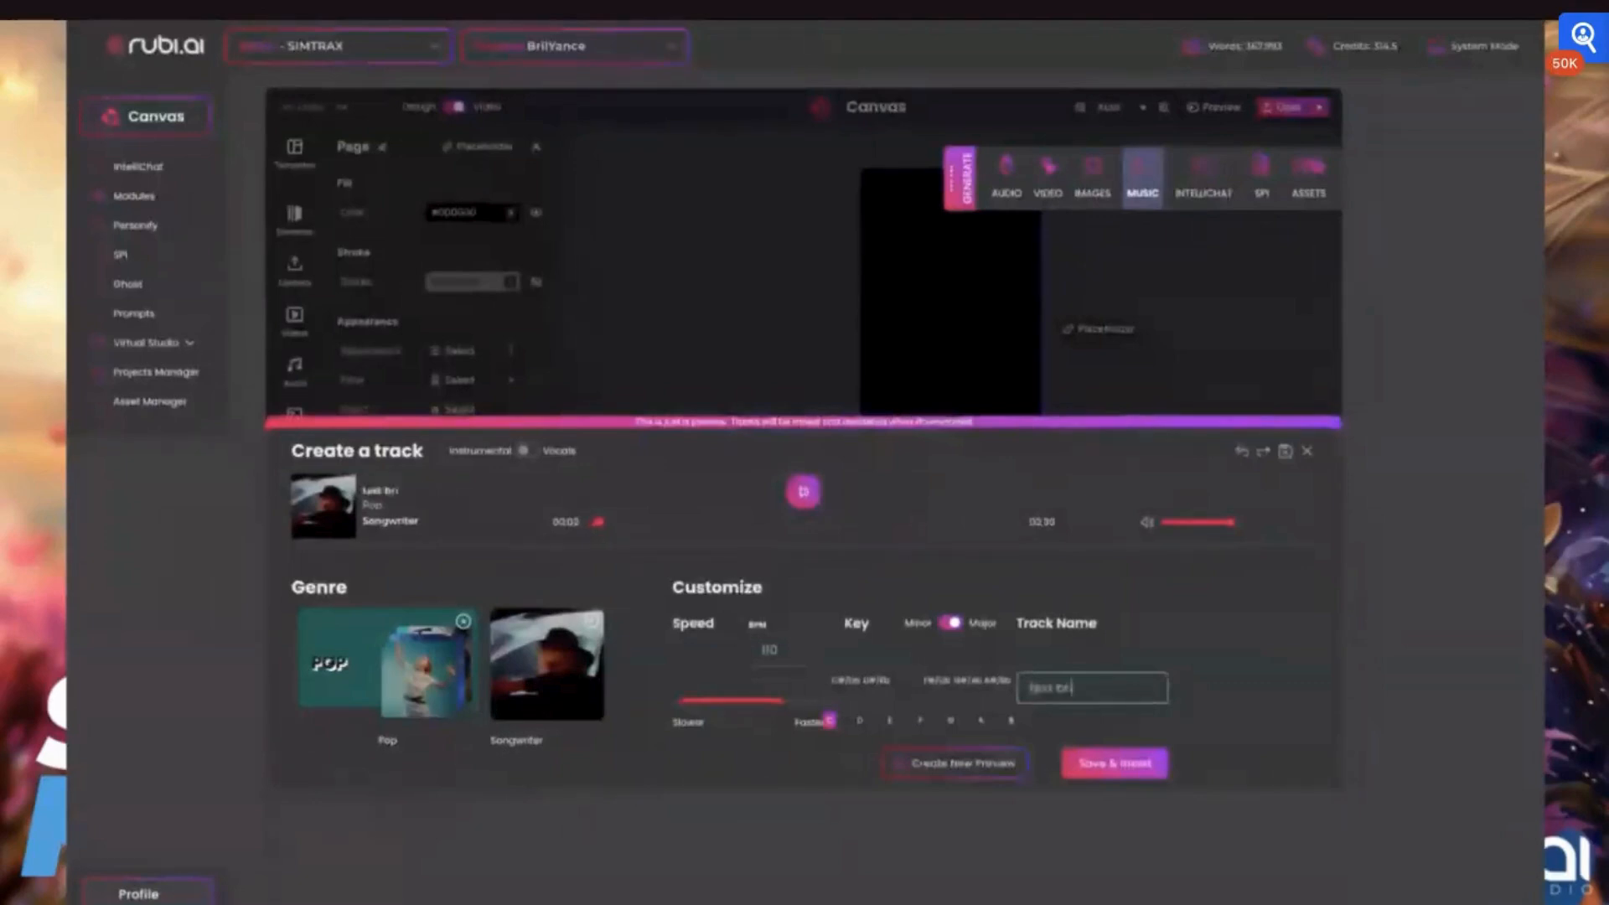
pyautogui.write('lyance')
pyautogui.click(1123, 765)
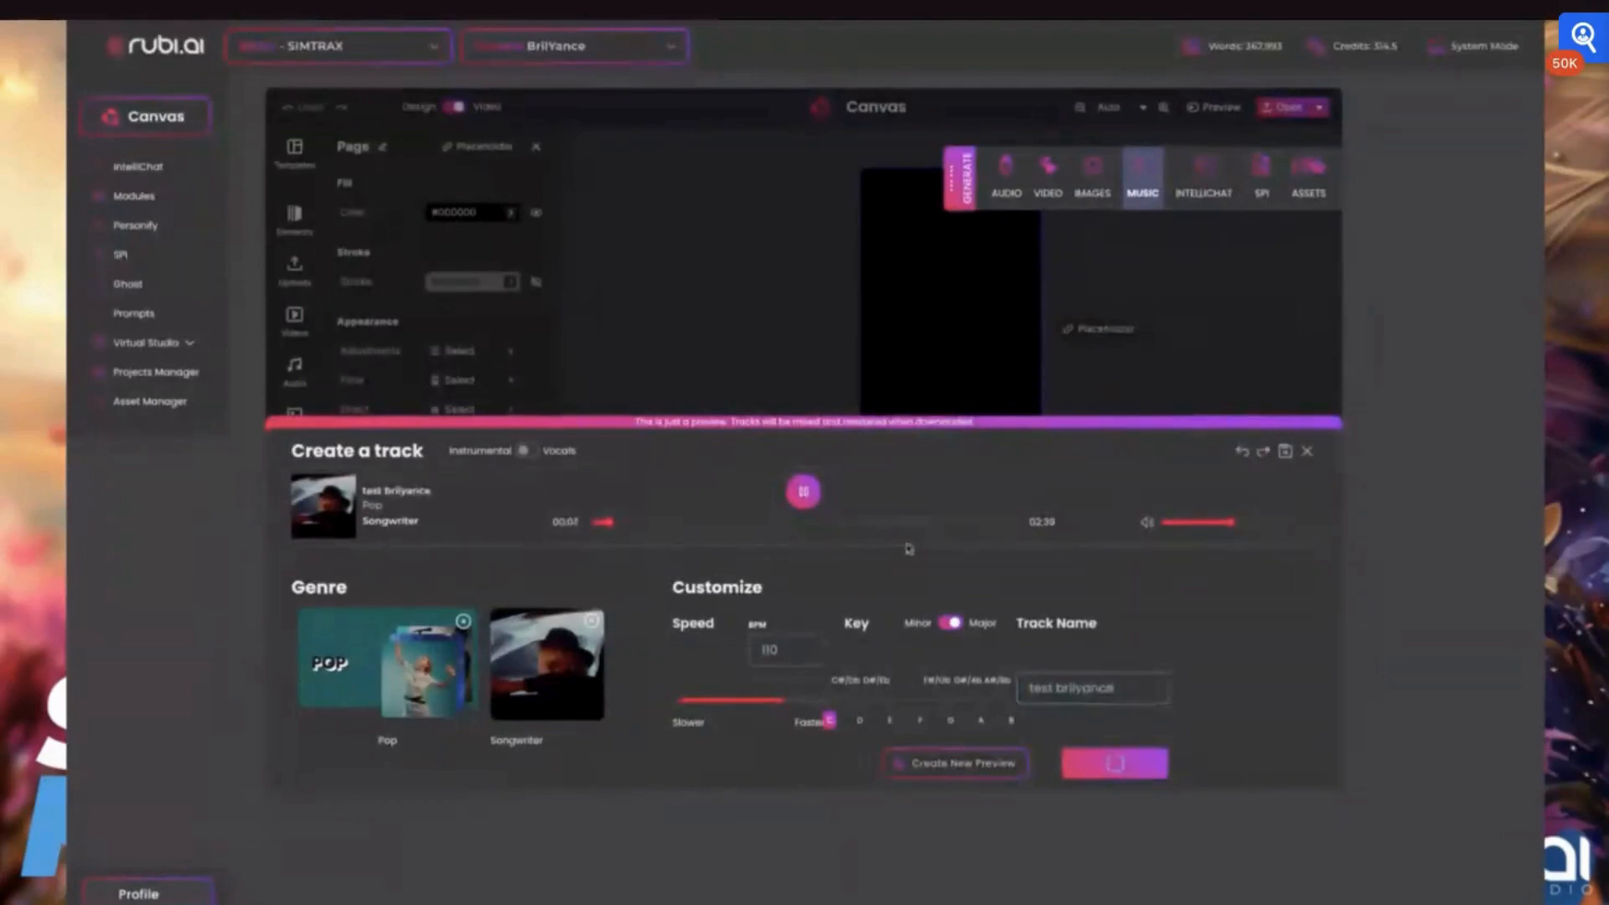
pyautogui.click(802, 493)
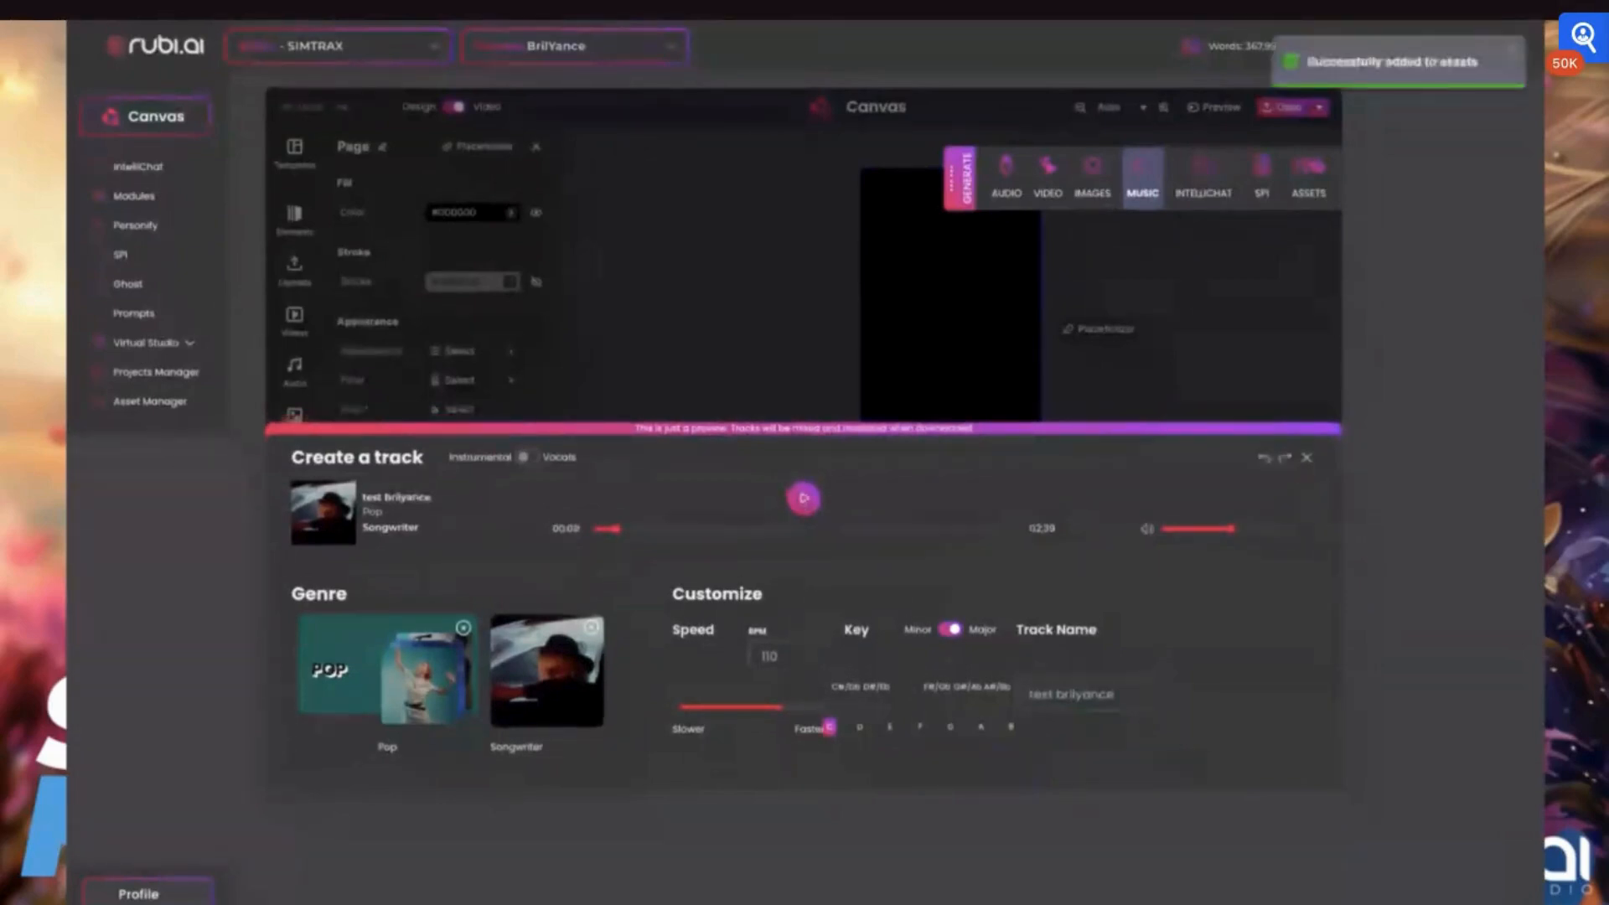
pyautogui.click(1306, 457)
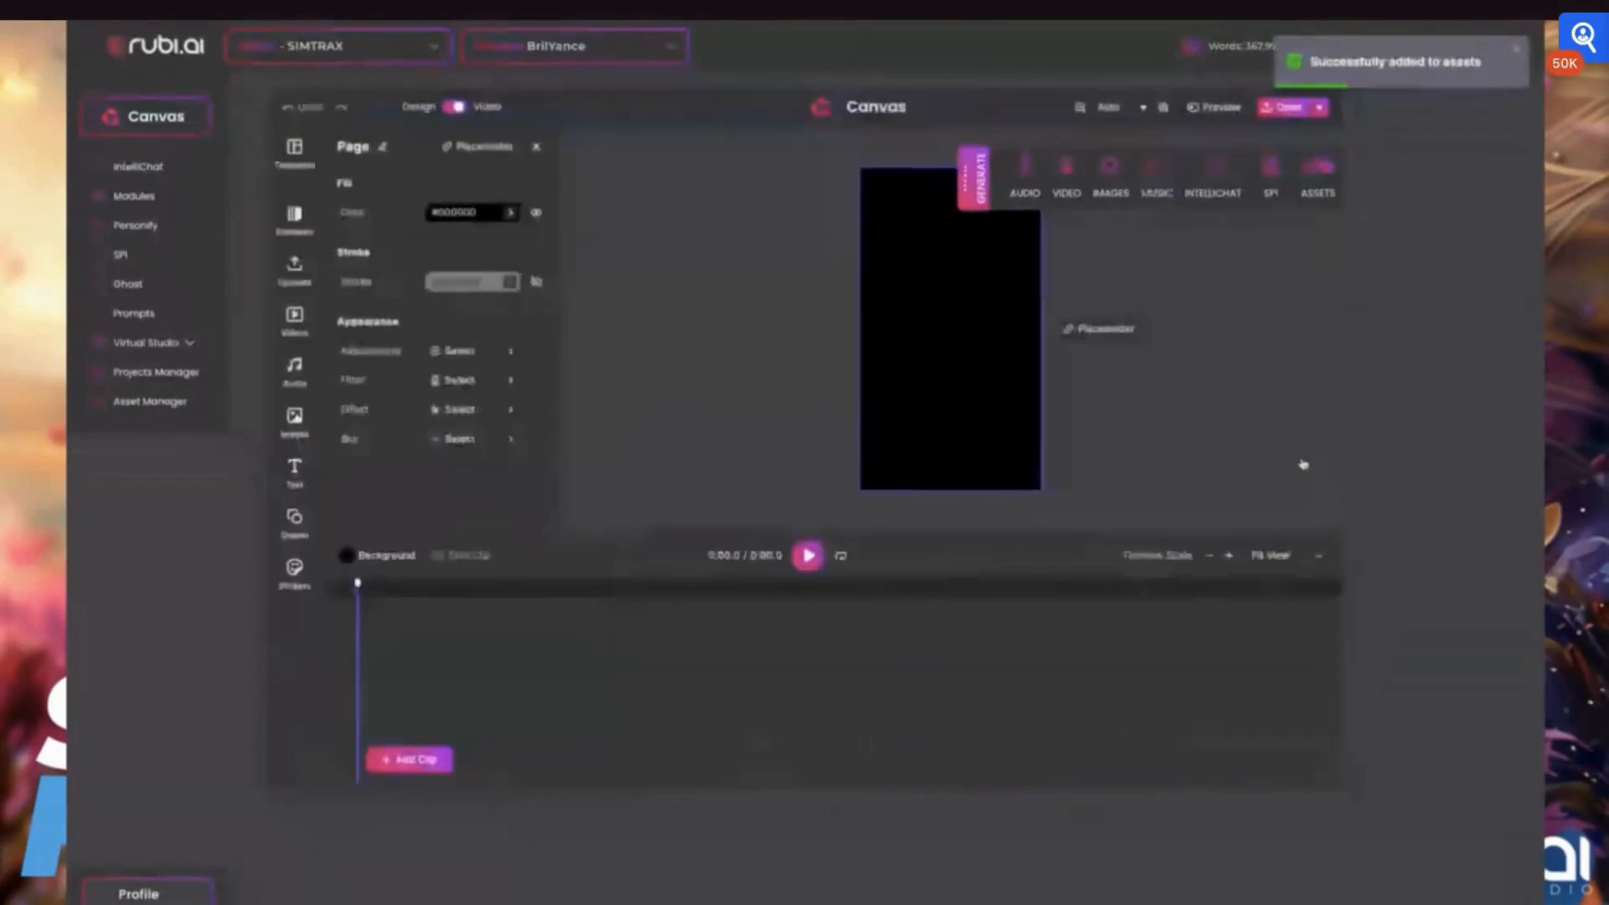
# Add the uploaded "test brilyance" track and the text-to-speech voice clip to the video timeline
pyautogui.click(307, 375)
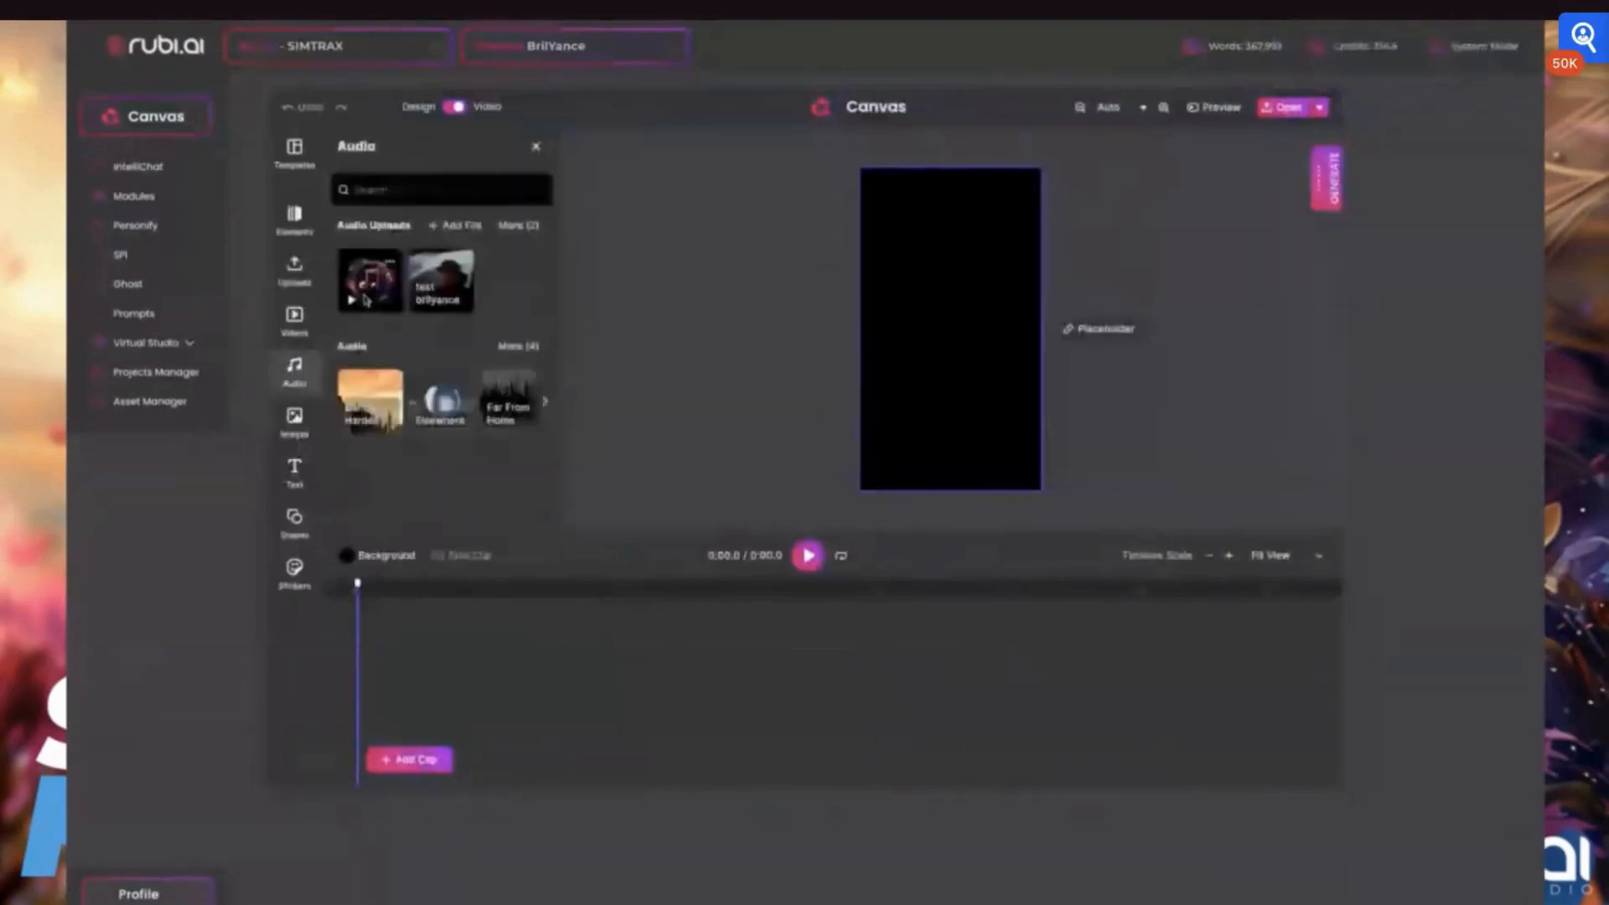
pyautogui.click(425, 311)
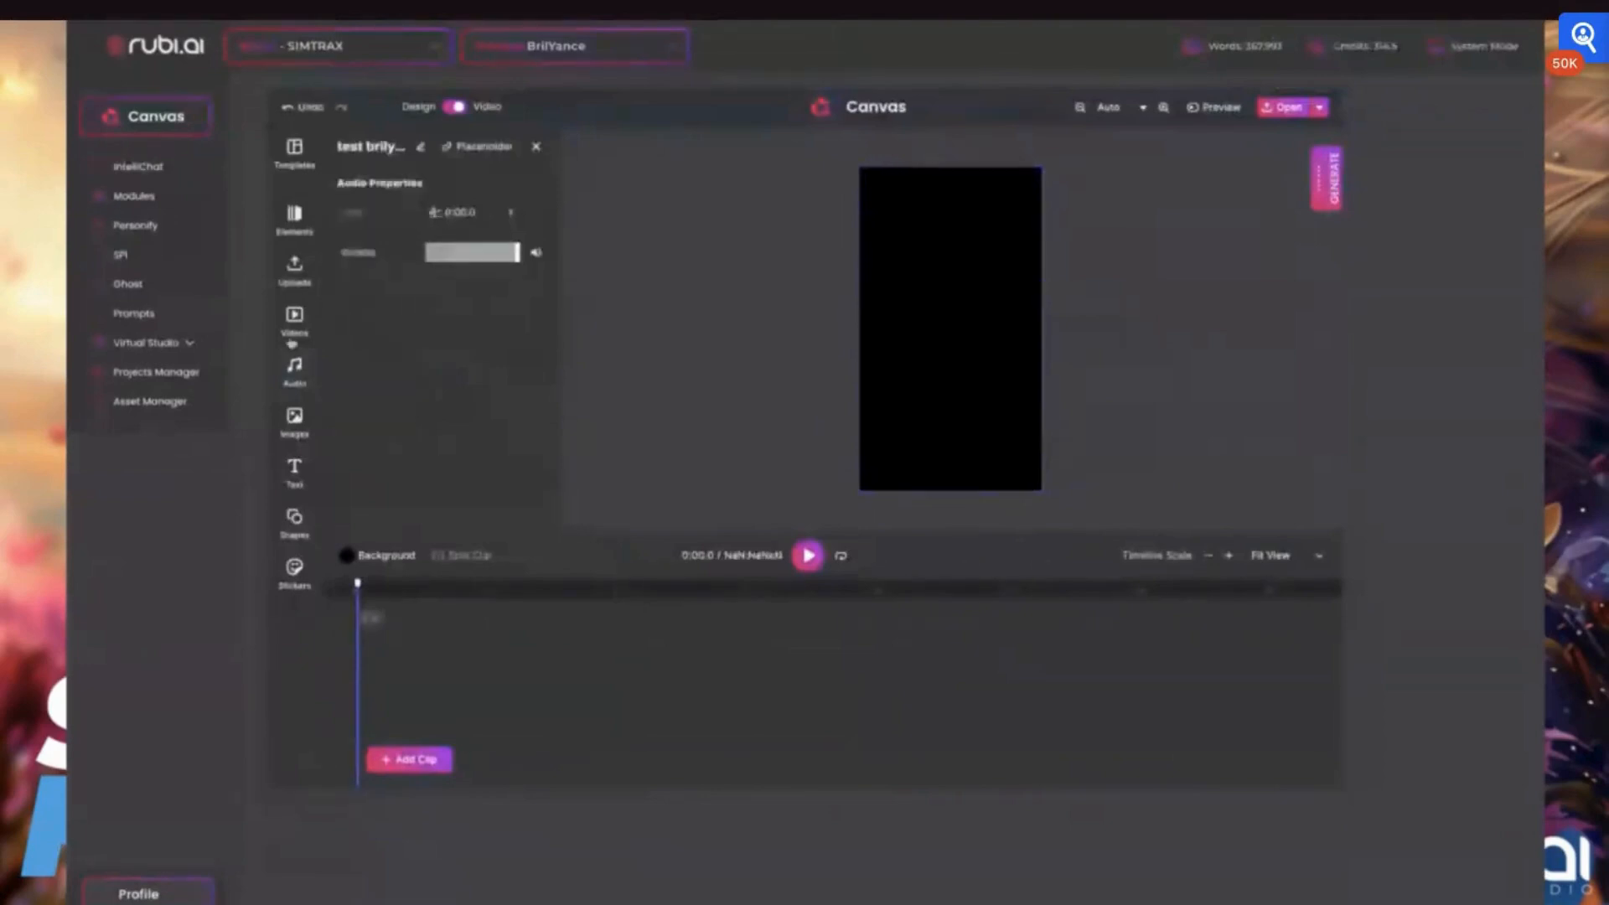
pyautogui.click(294, 366)
pyautogui.click(358, 295)
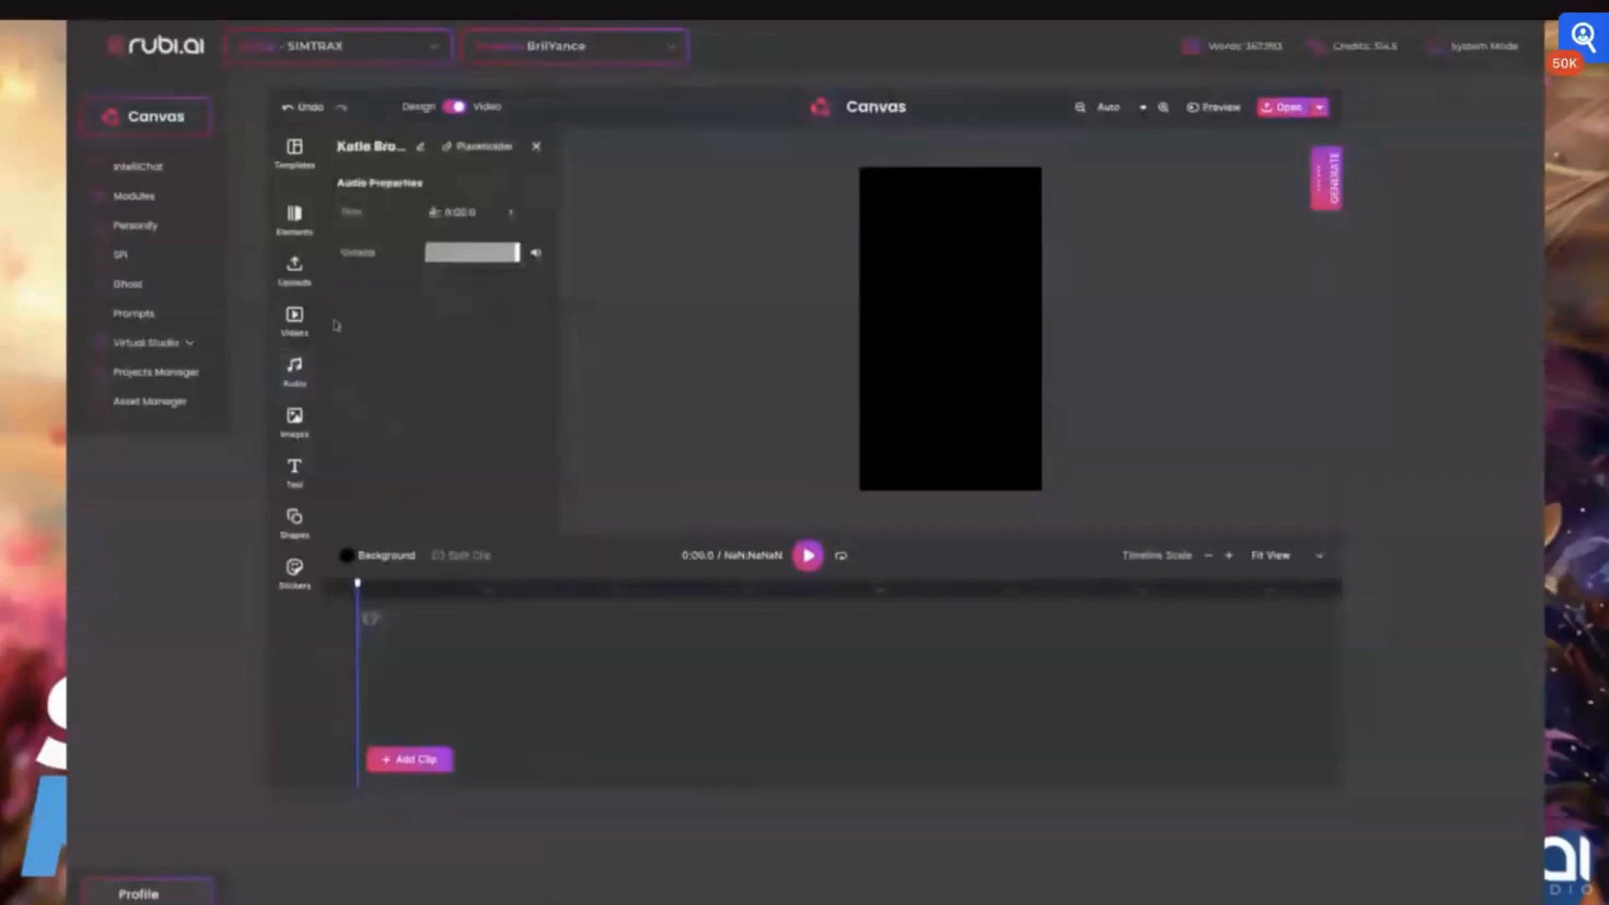
# Add the library video of a person seen from behind at sunset and enlarge it to cover the whole page
pyautogui.click(294, 366)
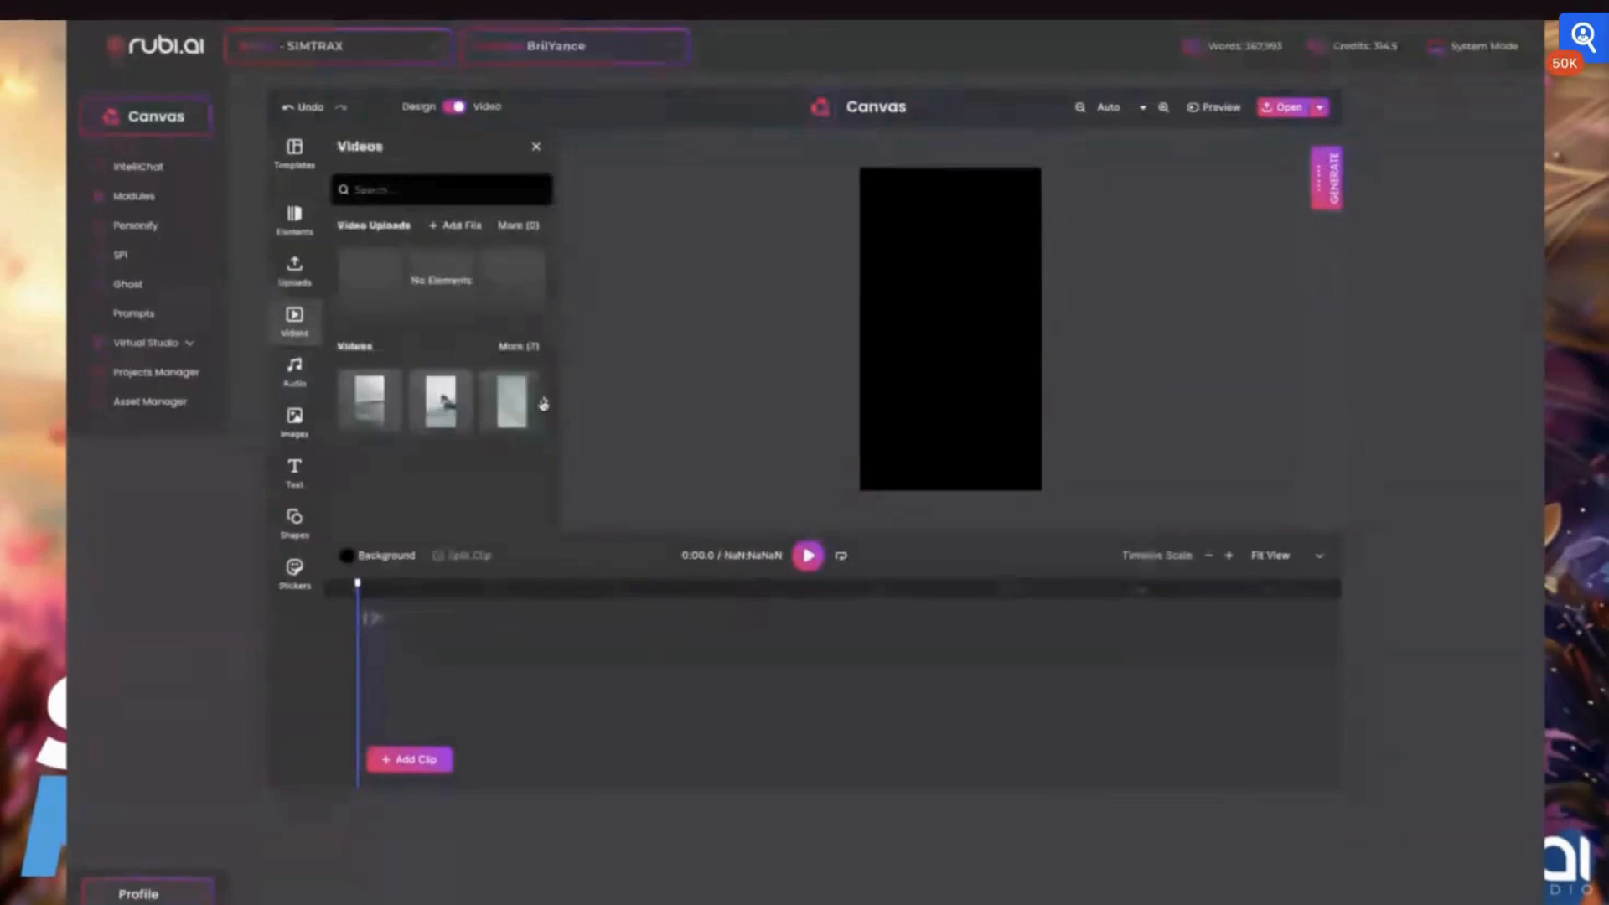
pyautogui.click(543, 403)
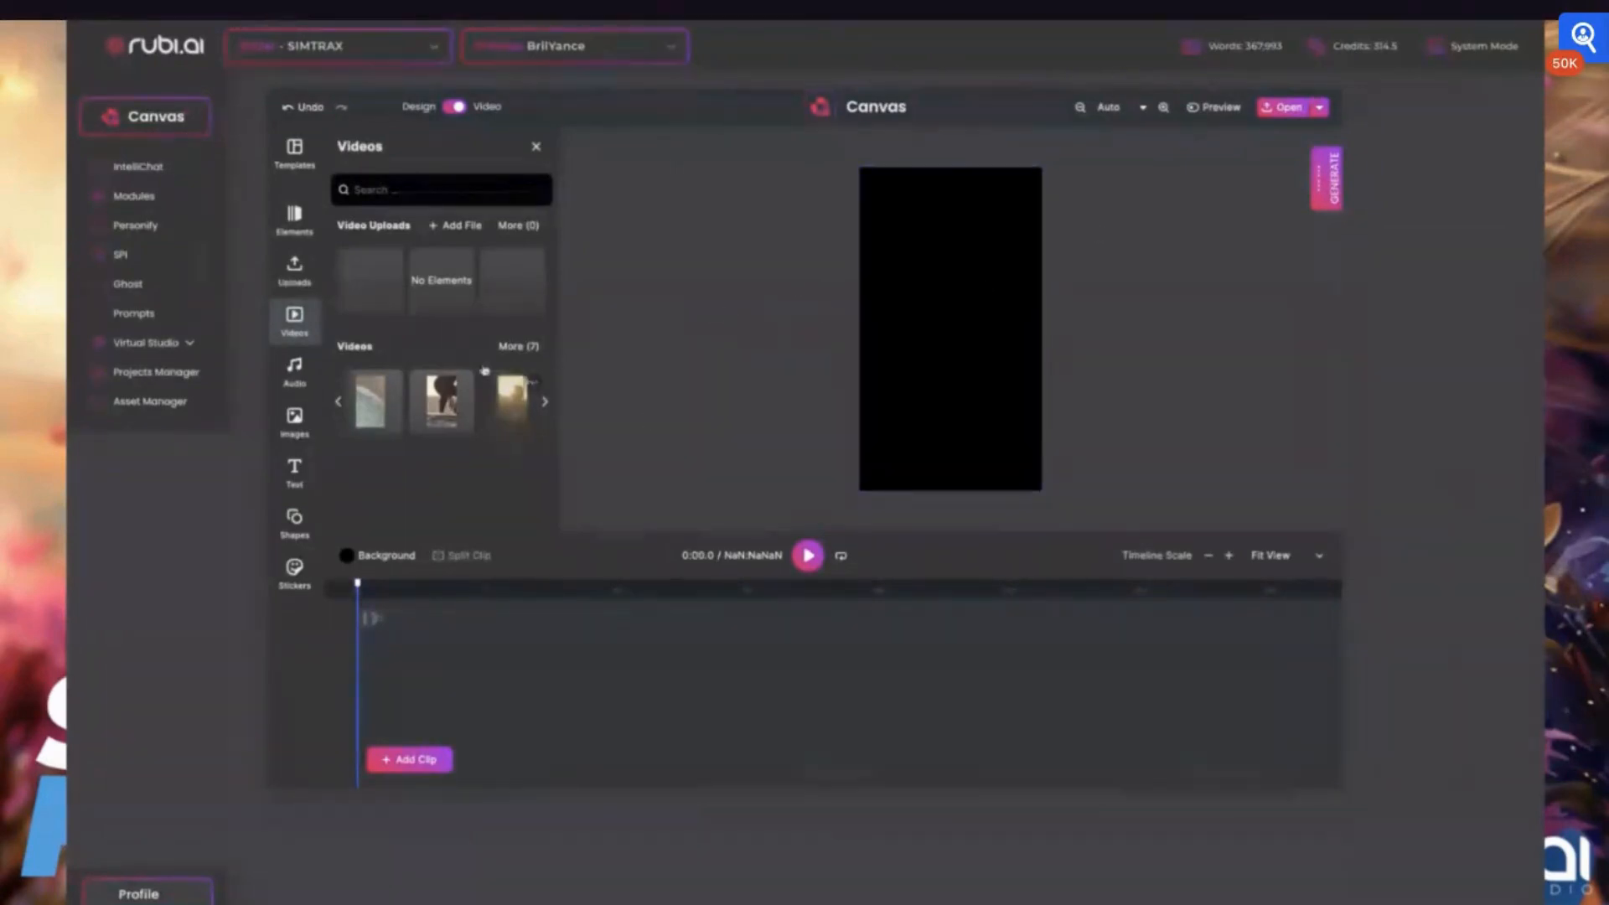
pyautogui.click(526, 421)
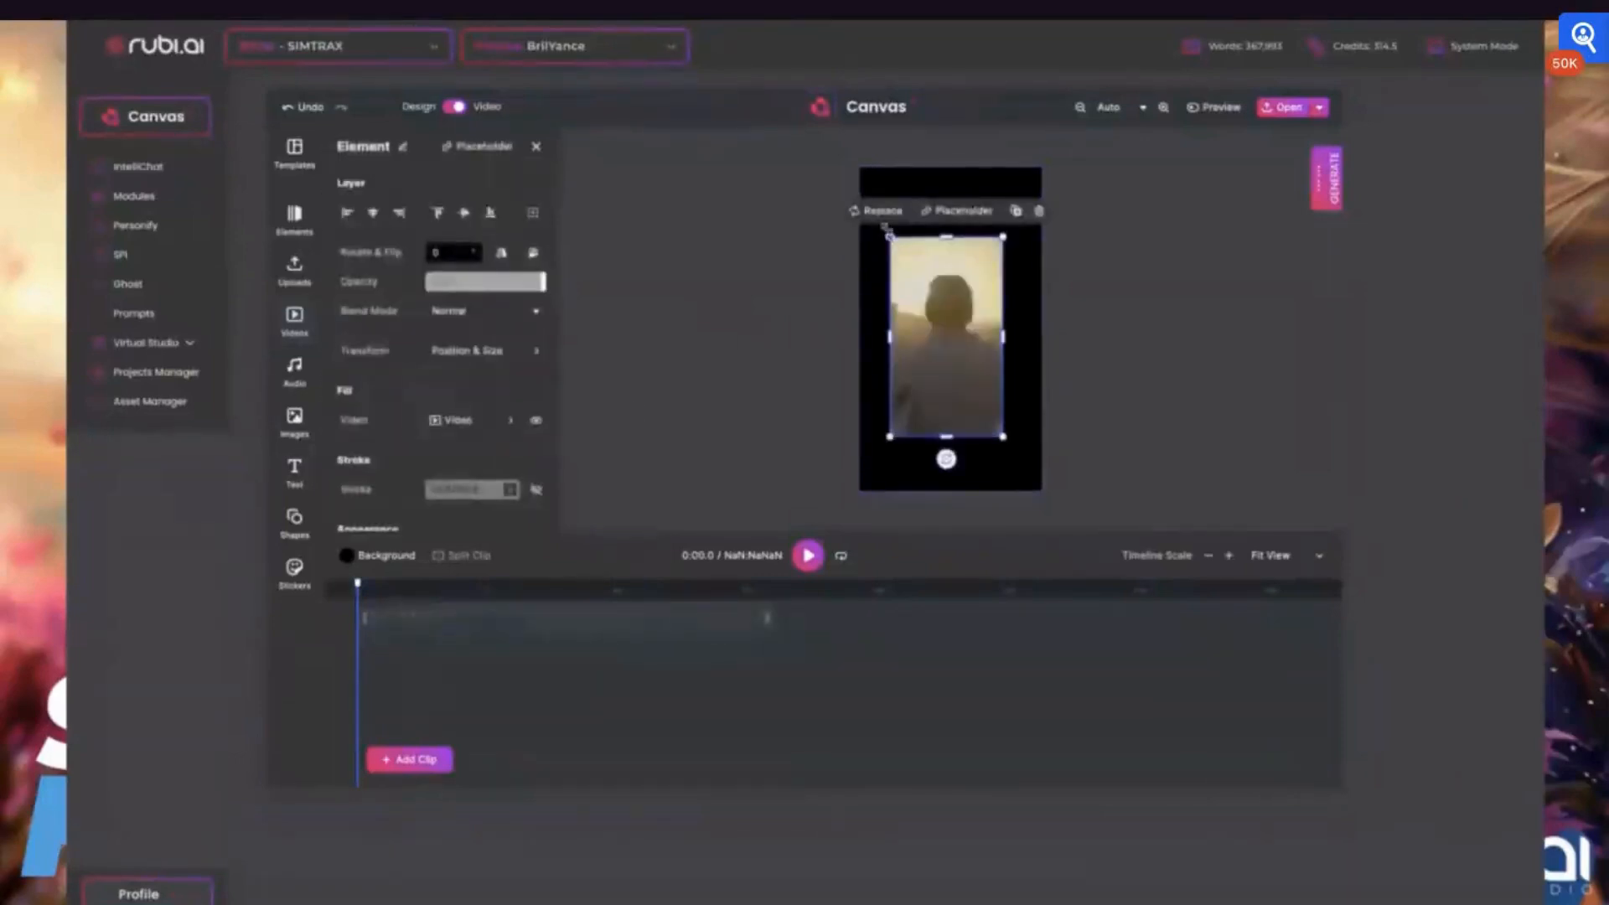
pyautogui.moveTo(889, 237); pyautogui.dragTo(850, 167)
pyautogui.moveTo(1004, 434); pyautogui.dragTo(1048, 513)
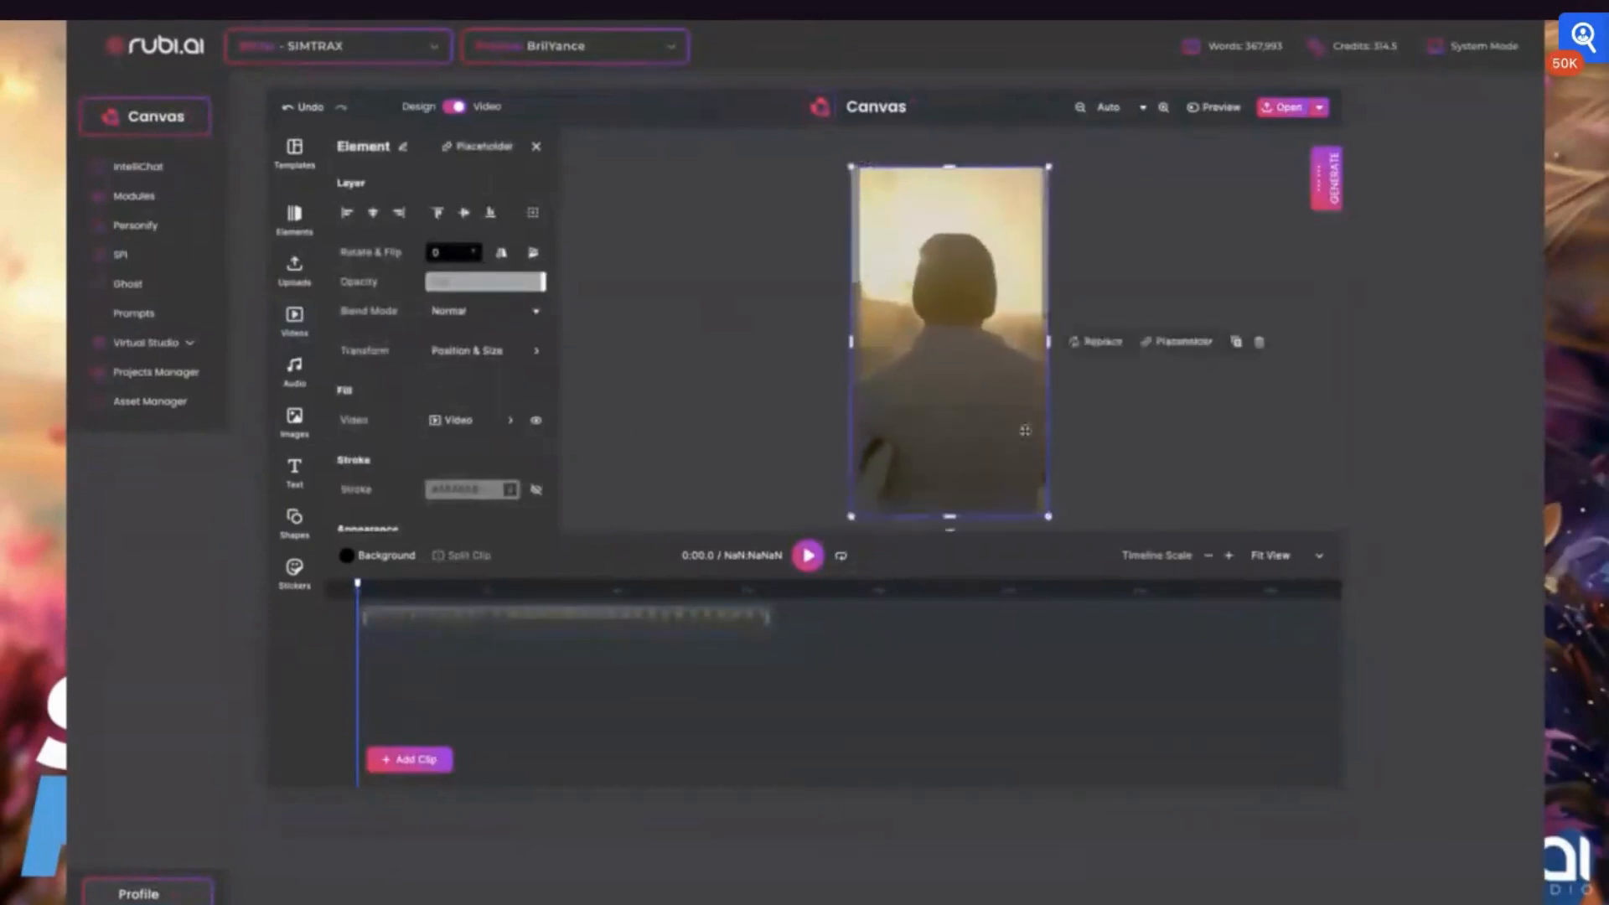
pyautogui.moveTo(955, 391); pyautogui.dragTo(956, 386)
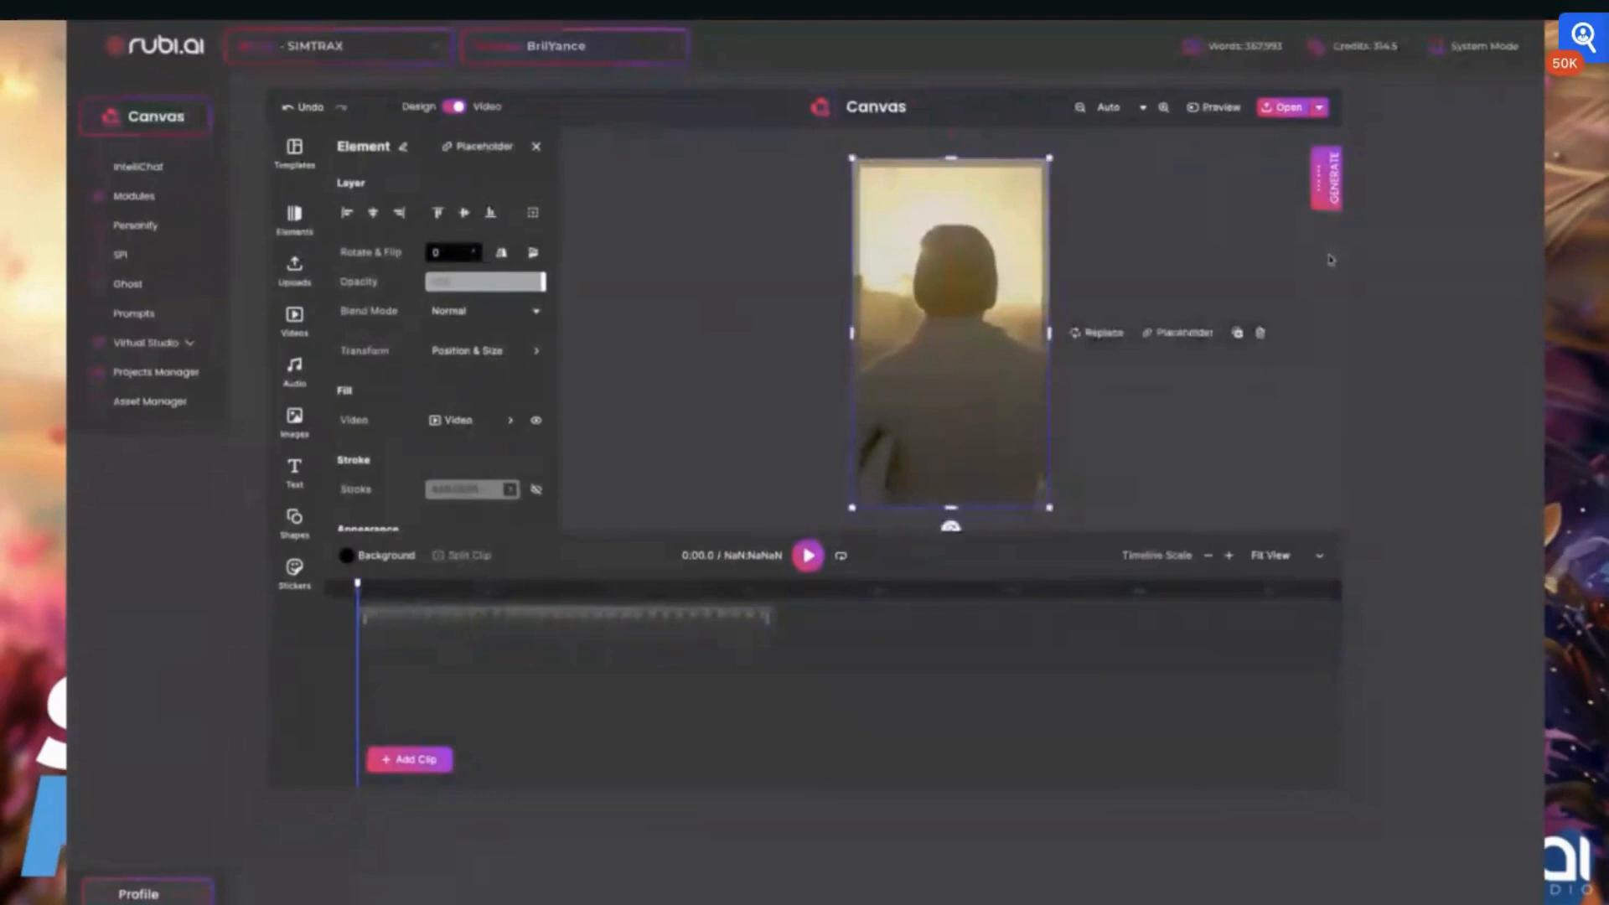
# Add the aerial turquoise coast image as the first clip and delete the sunset video from the timeline
pyautogui.click(408, 758)
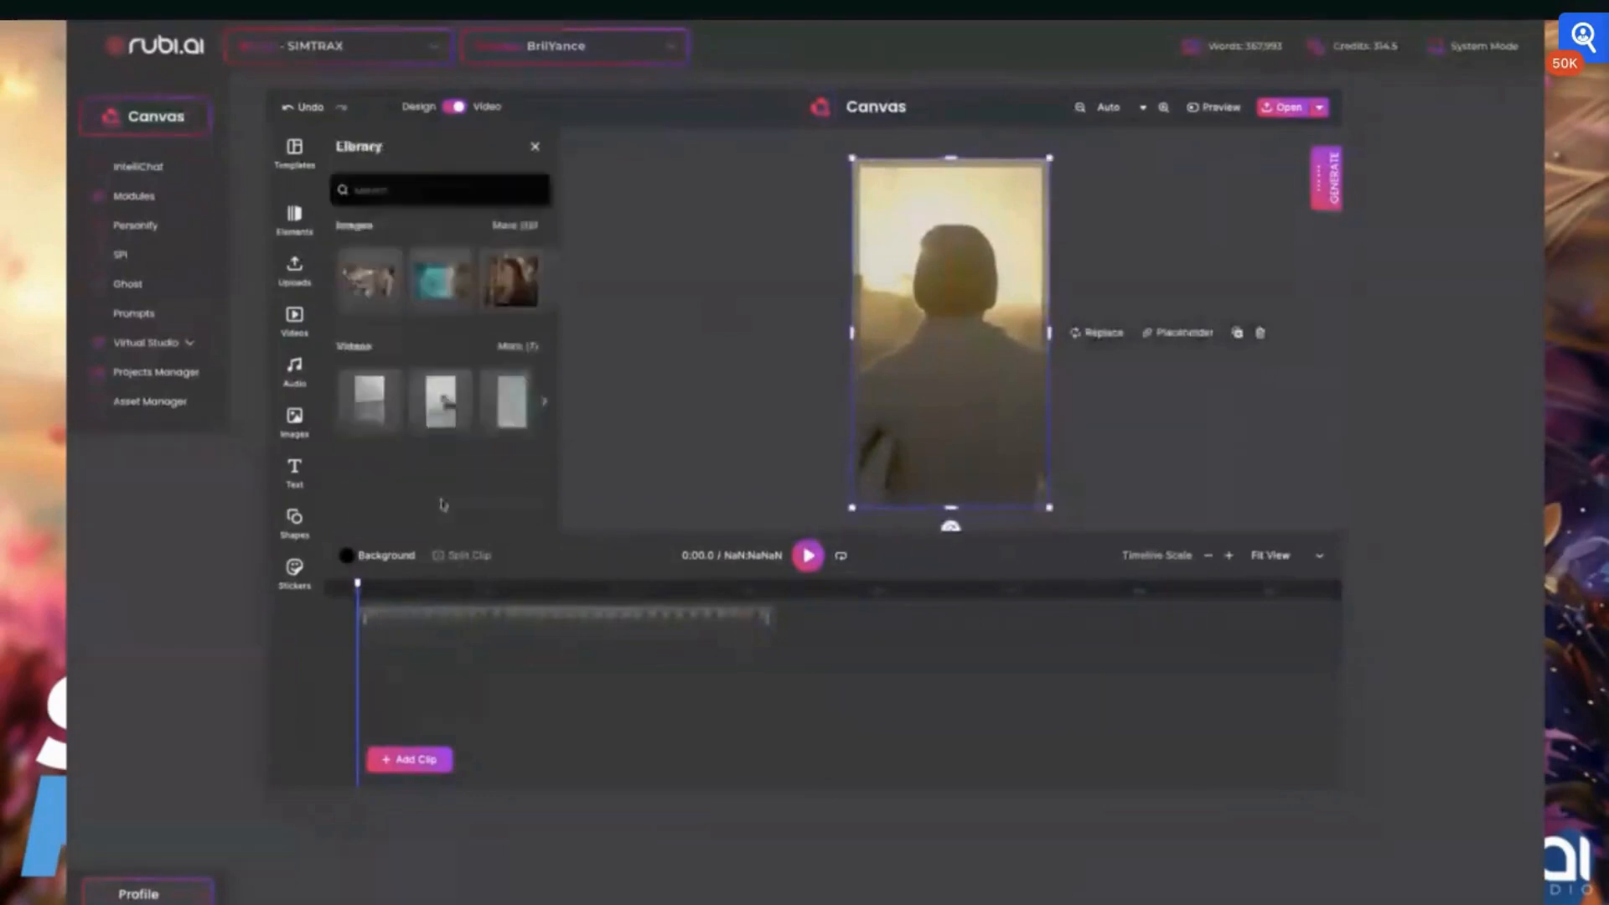
pyautogui.click(440, 279)
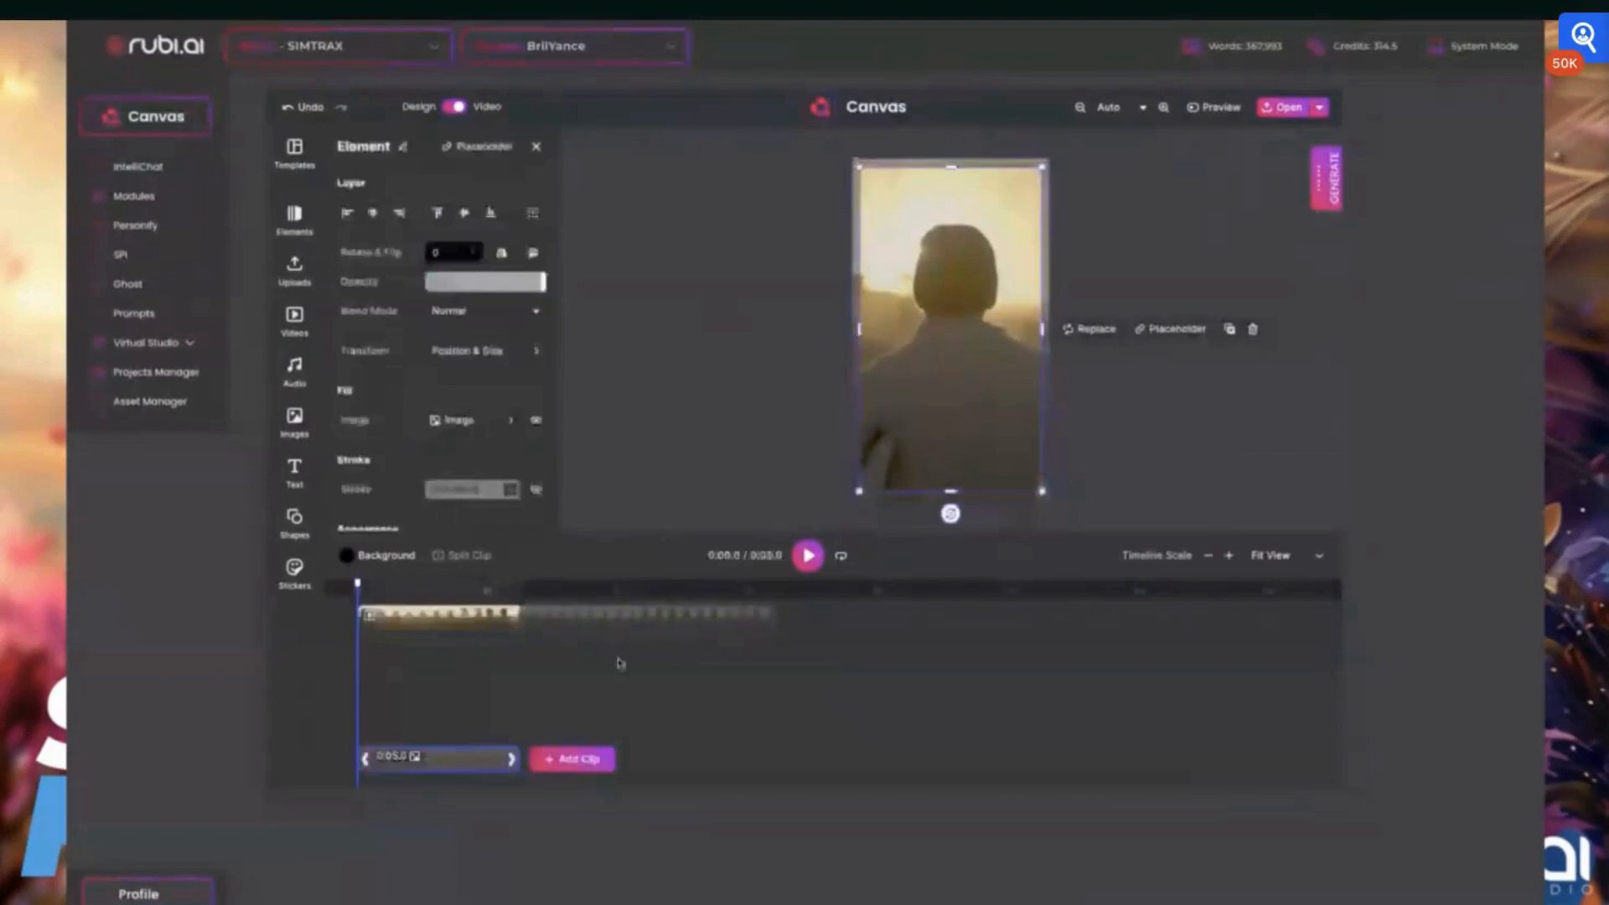
pyautogui.click(493, 622)
pyautogui.moveTo(493, 622); pyautogui.dragTo(680, 628)
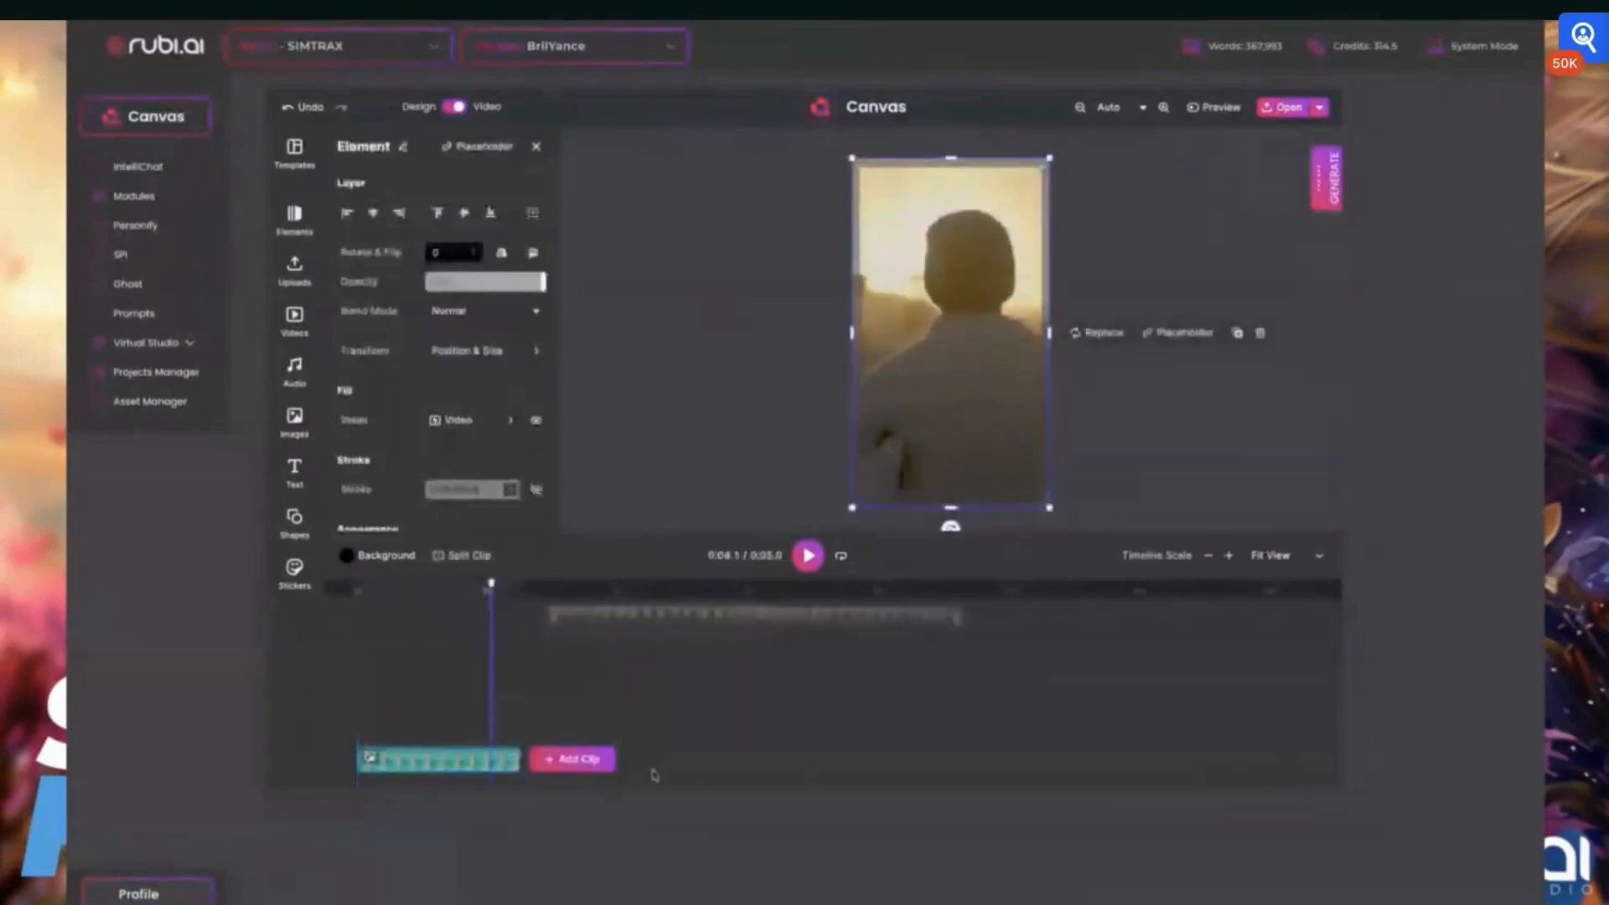
pyautogui.press('Delete')
# Add the portrait of the woman in black as the second clip and scrub the playhead back over the coast clip
pyautogui.click(579, 758)
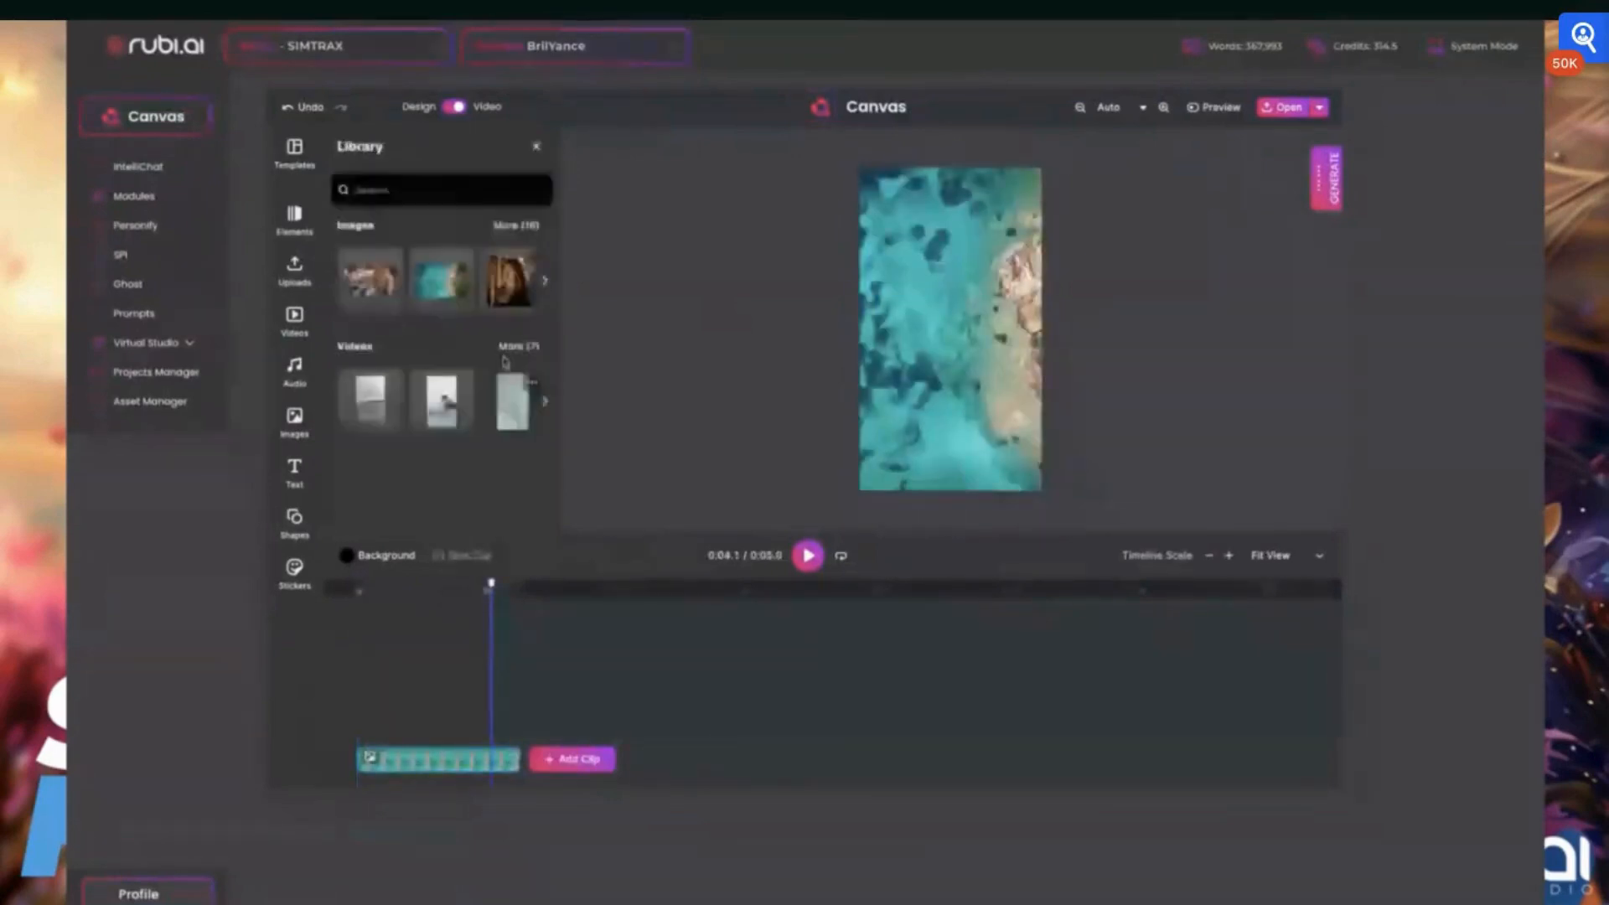
pyautogui.click(508, 278)
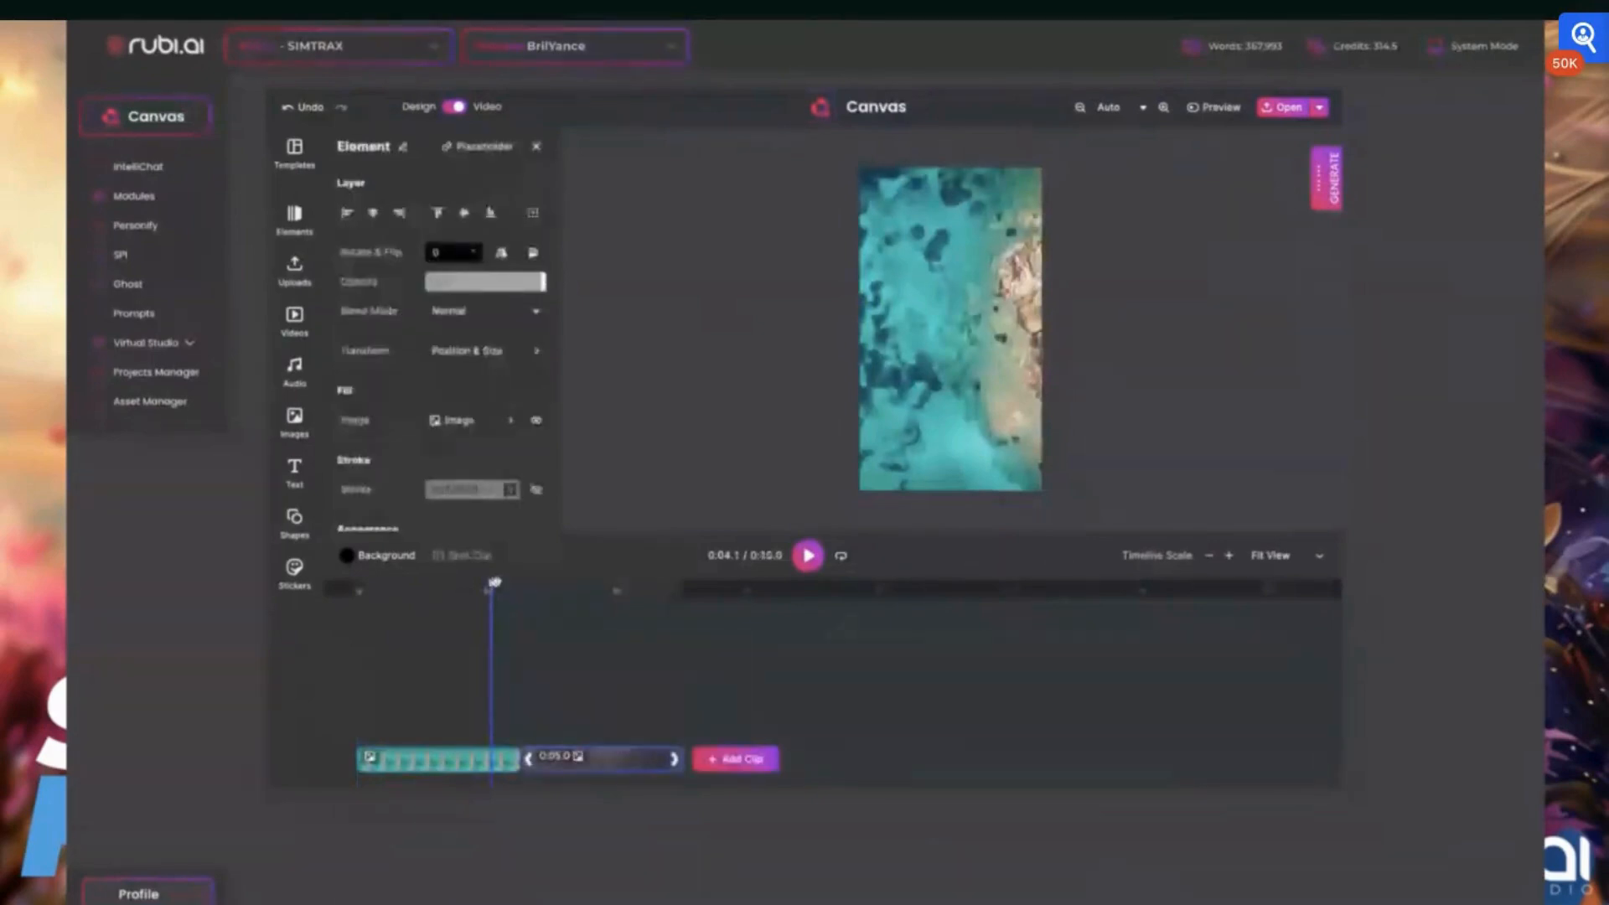
pyautogui.click(555, 594)
pyautogui.moveTo(557, 599); pyautogui.dragTo(462, 599)
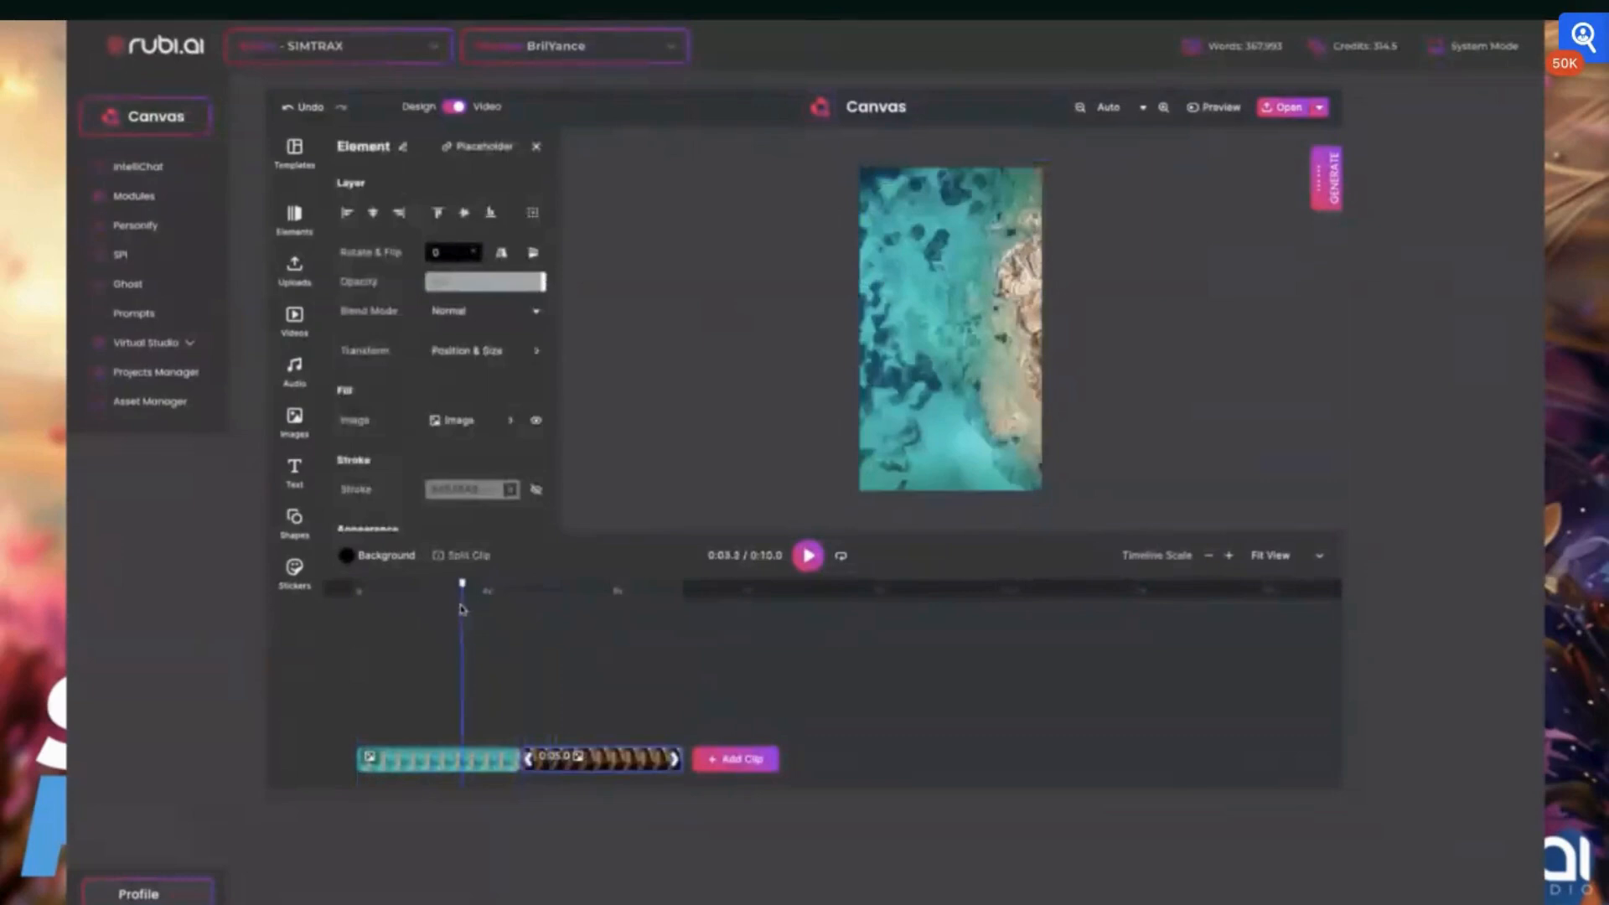
# Trim the coast clip to about 2.6 seconds and the portrait clip to about 2.4 seconds, and scrub back to 0:01.8
pyautogui.moveTo(514, 758); pyautogui.dragTo(437, 758)
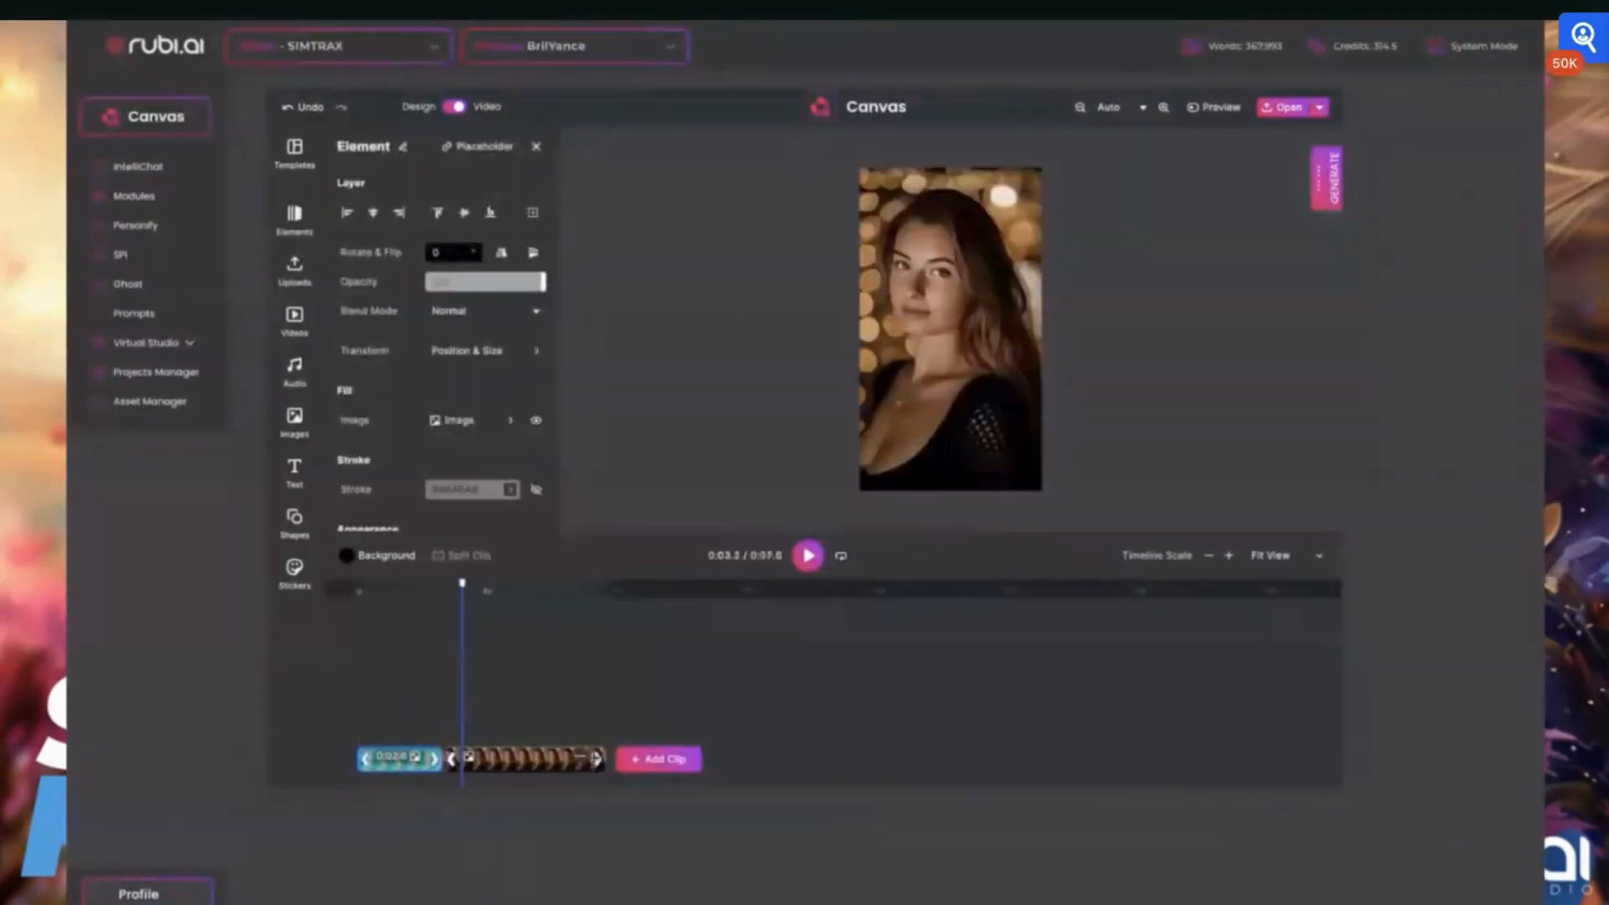
pyautogui.moveTo(596, 759); pyautogui.dragTo(519, 754)
pyautogui.moveTo(461, 584); pyautogui.dragTo(417, 587)
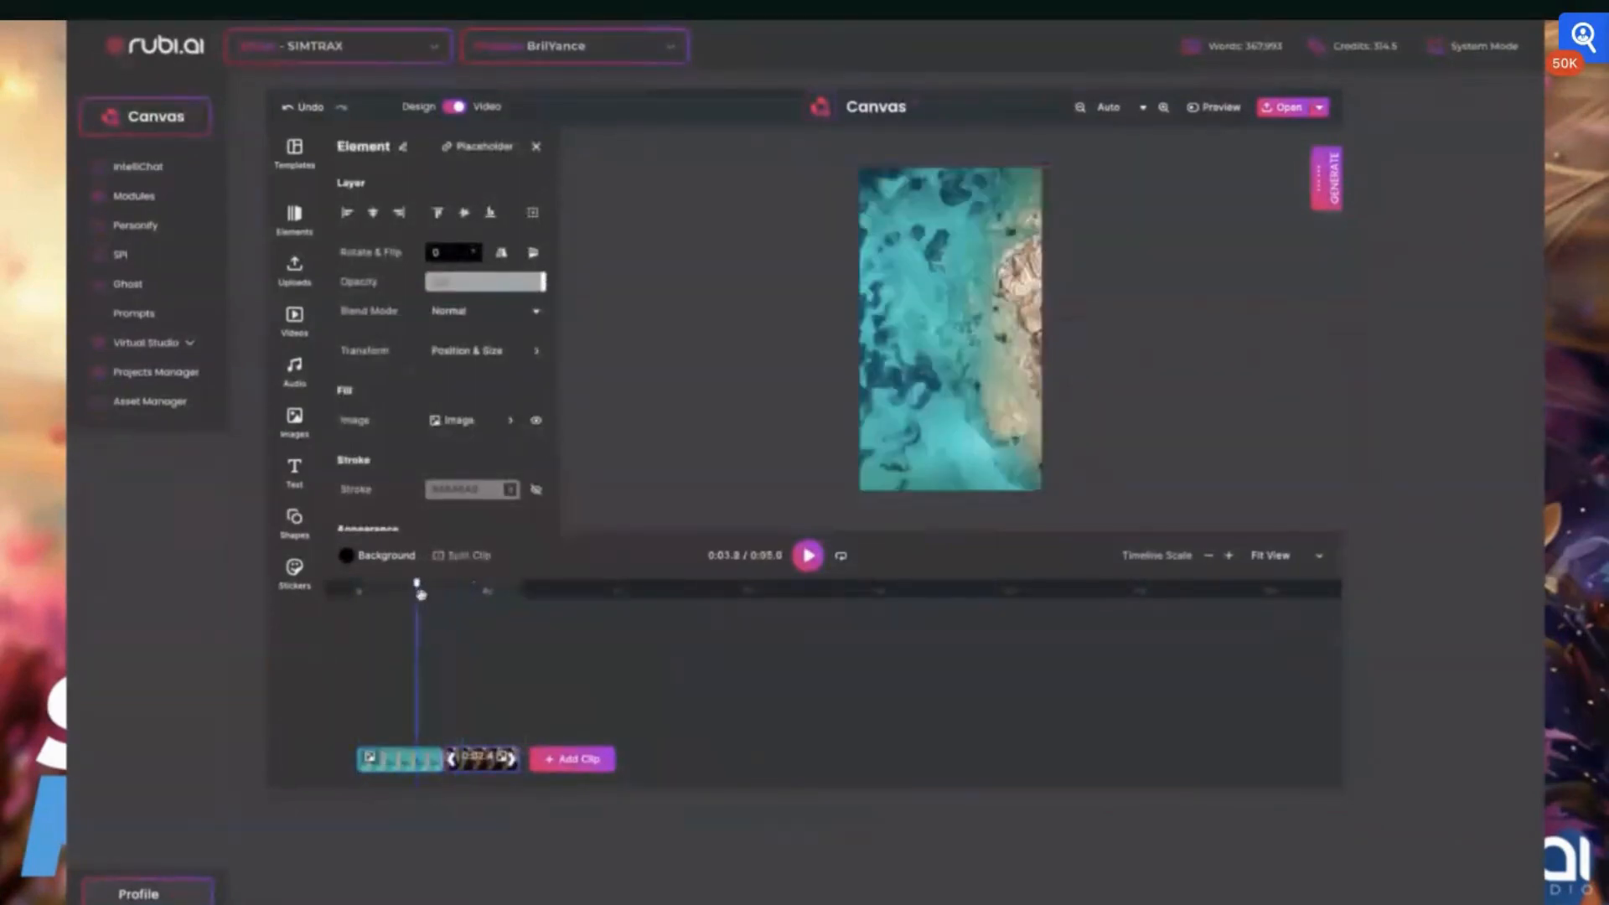
# Render the video in MP4 format with the file name "Test"
pyautogui.click(1321, 110)
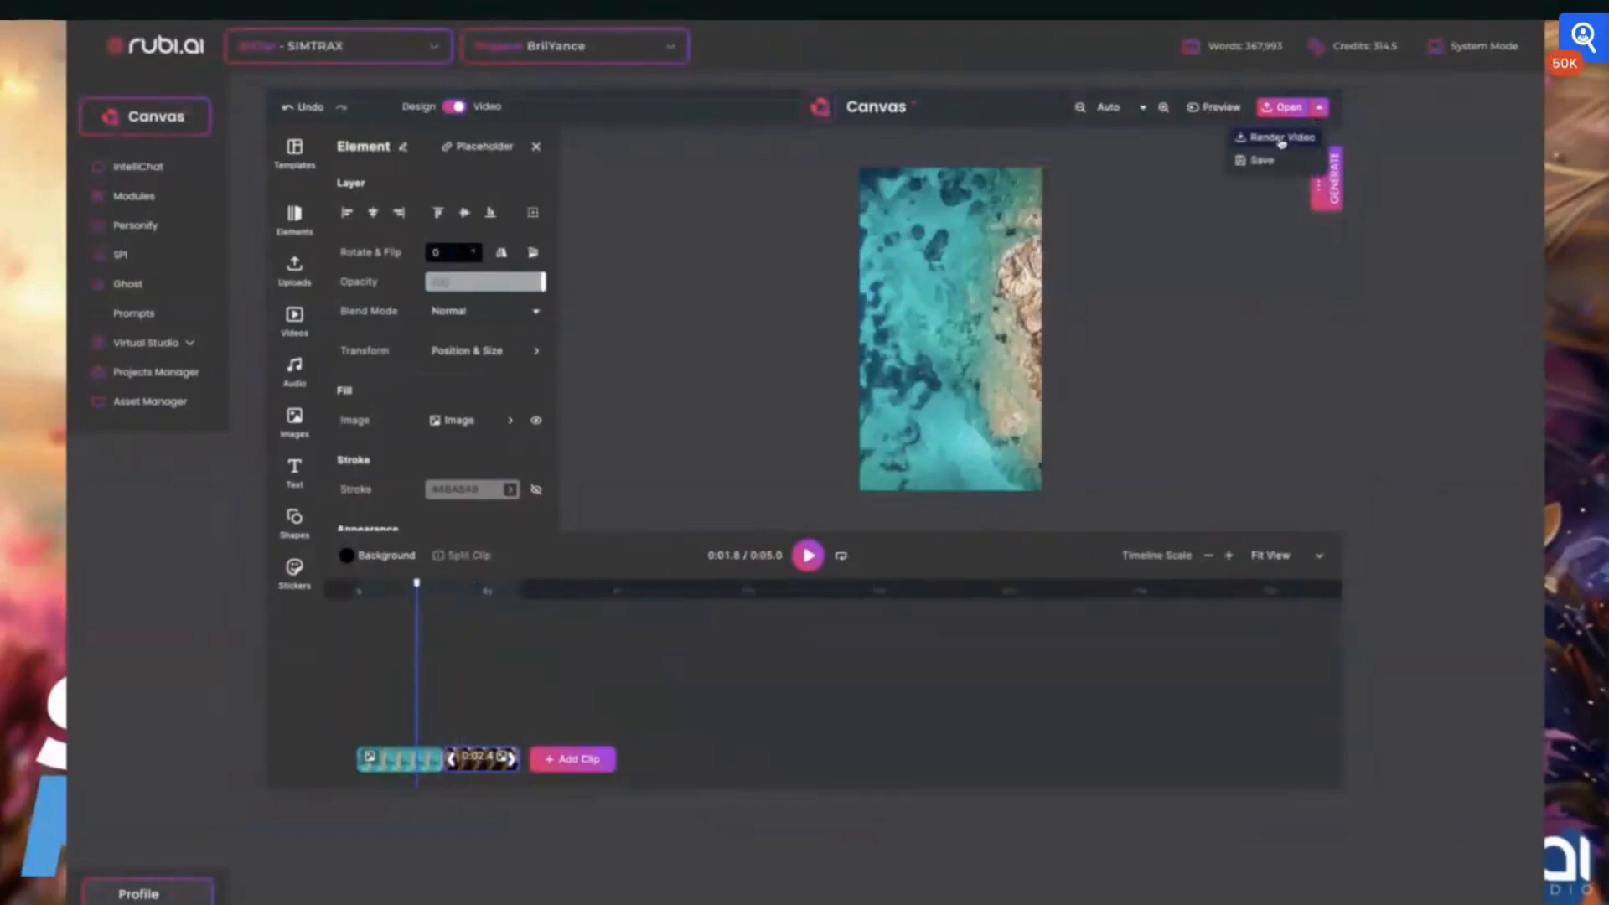
pyautogui.click(1281, 139)
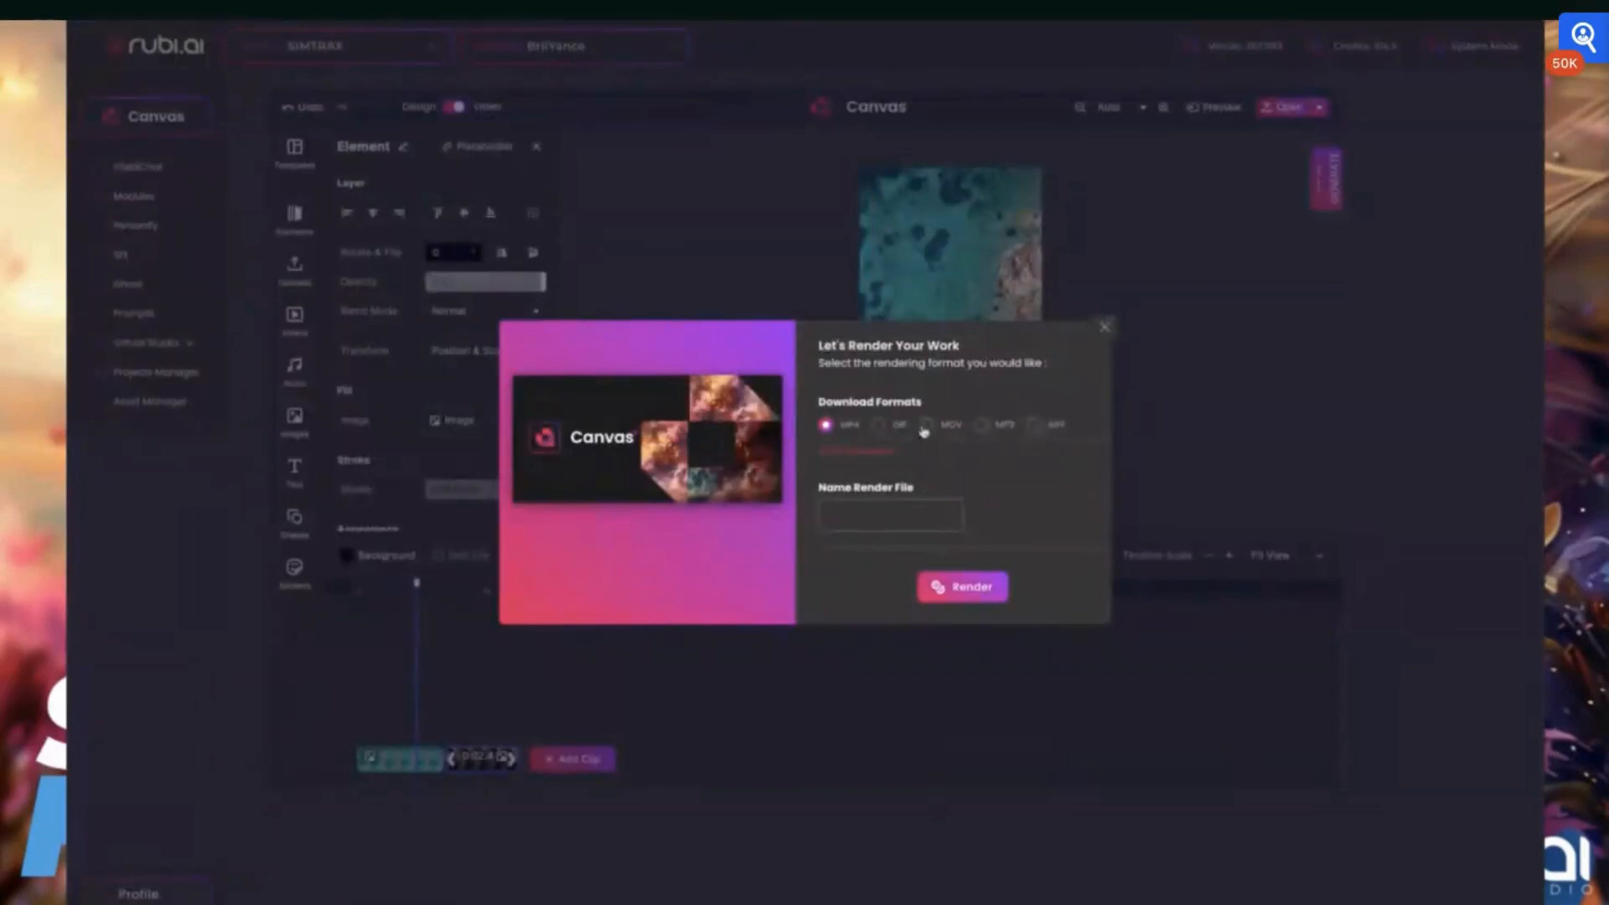
pyautogui.click(905, 511)
pyautogui.write('Test')
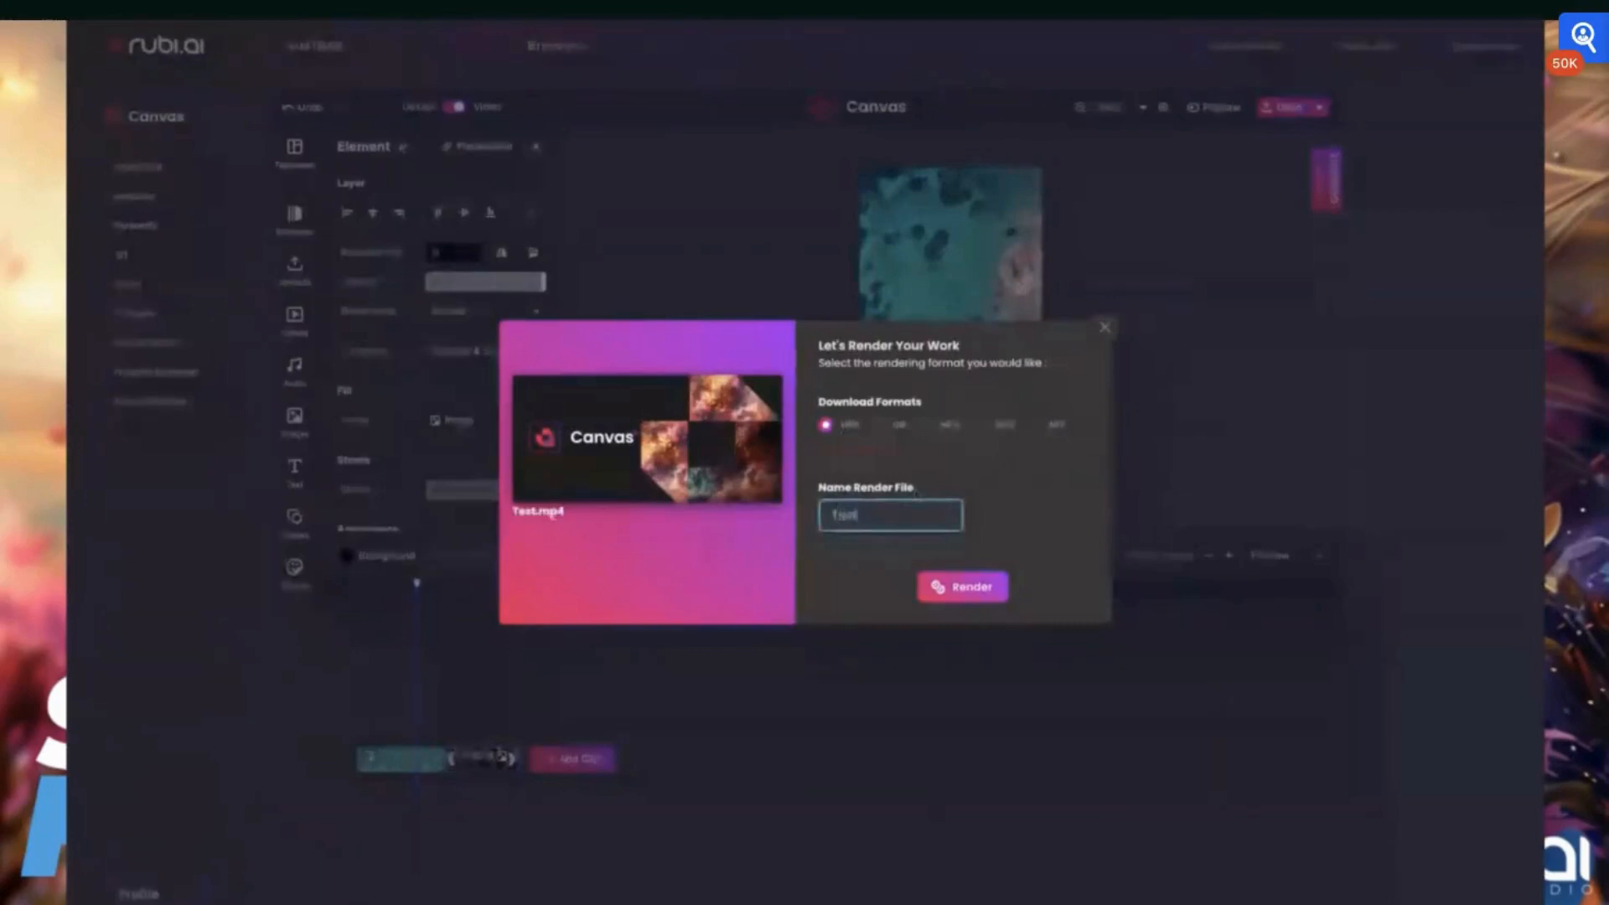
pyautogui.click(985, 591)
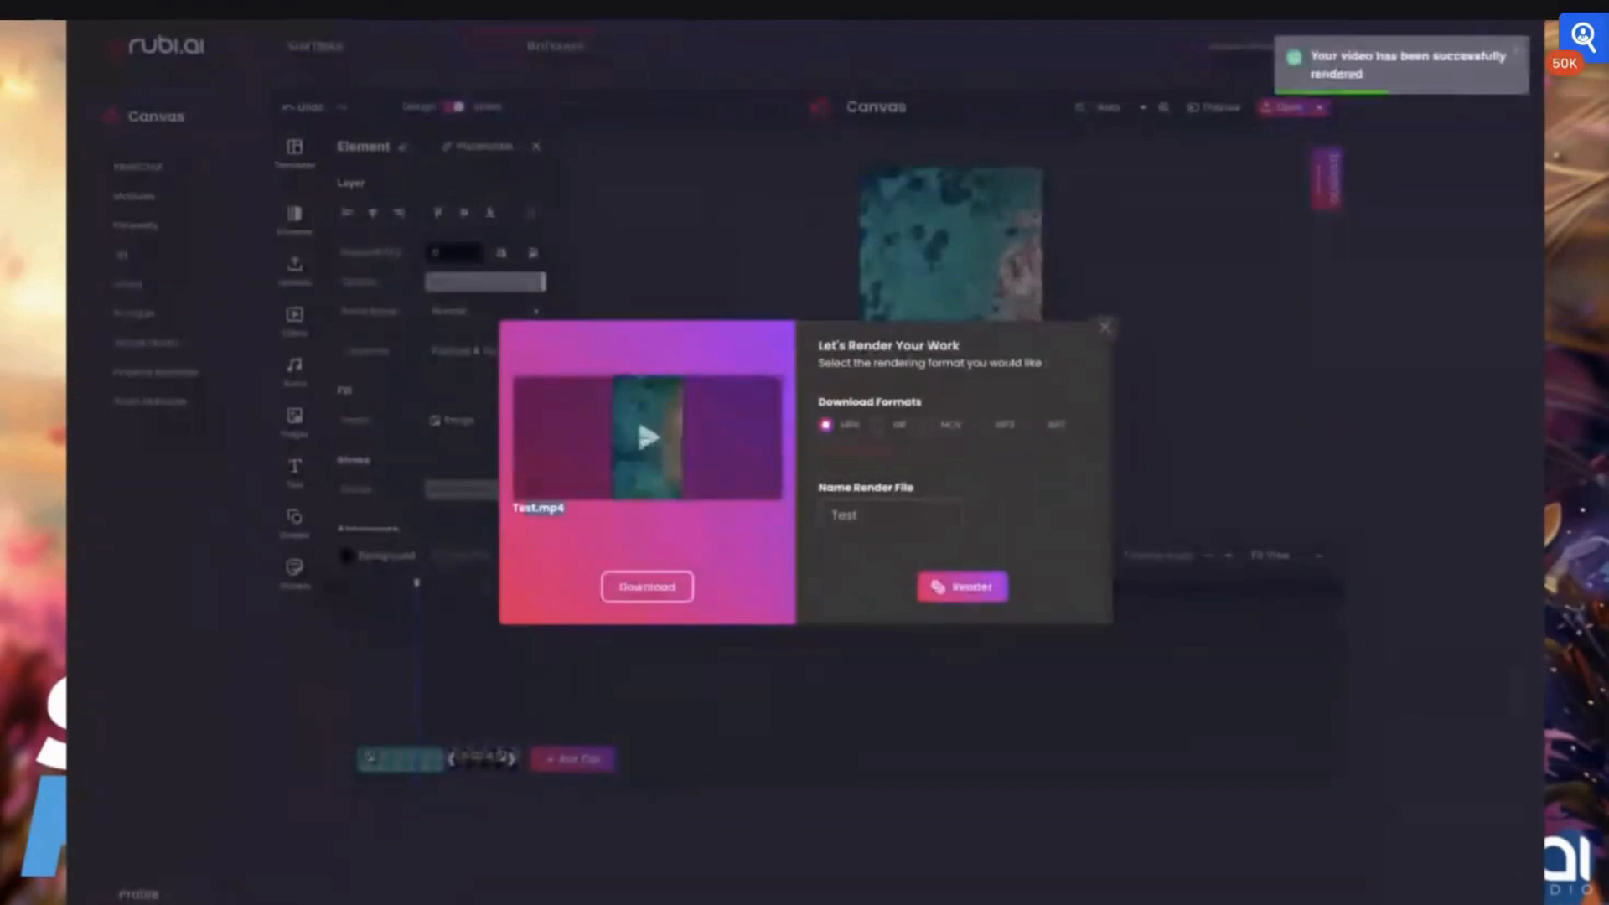
# Play the rendered Test.mp4 preview and select MP3 as the download format
pyautogui.click(648, 438)
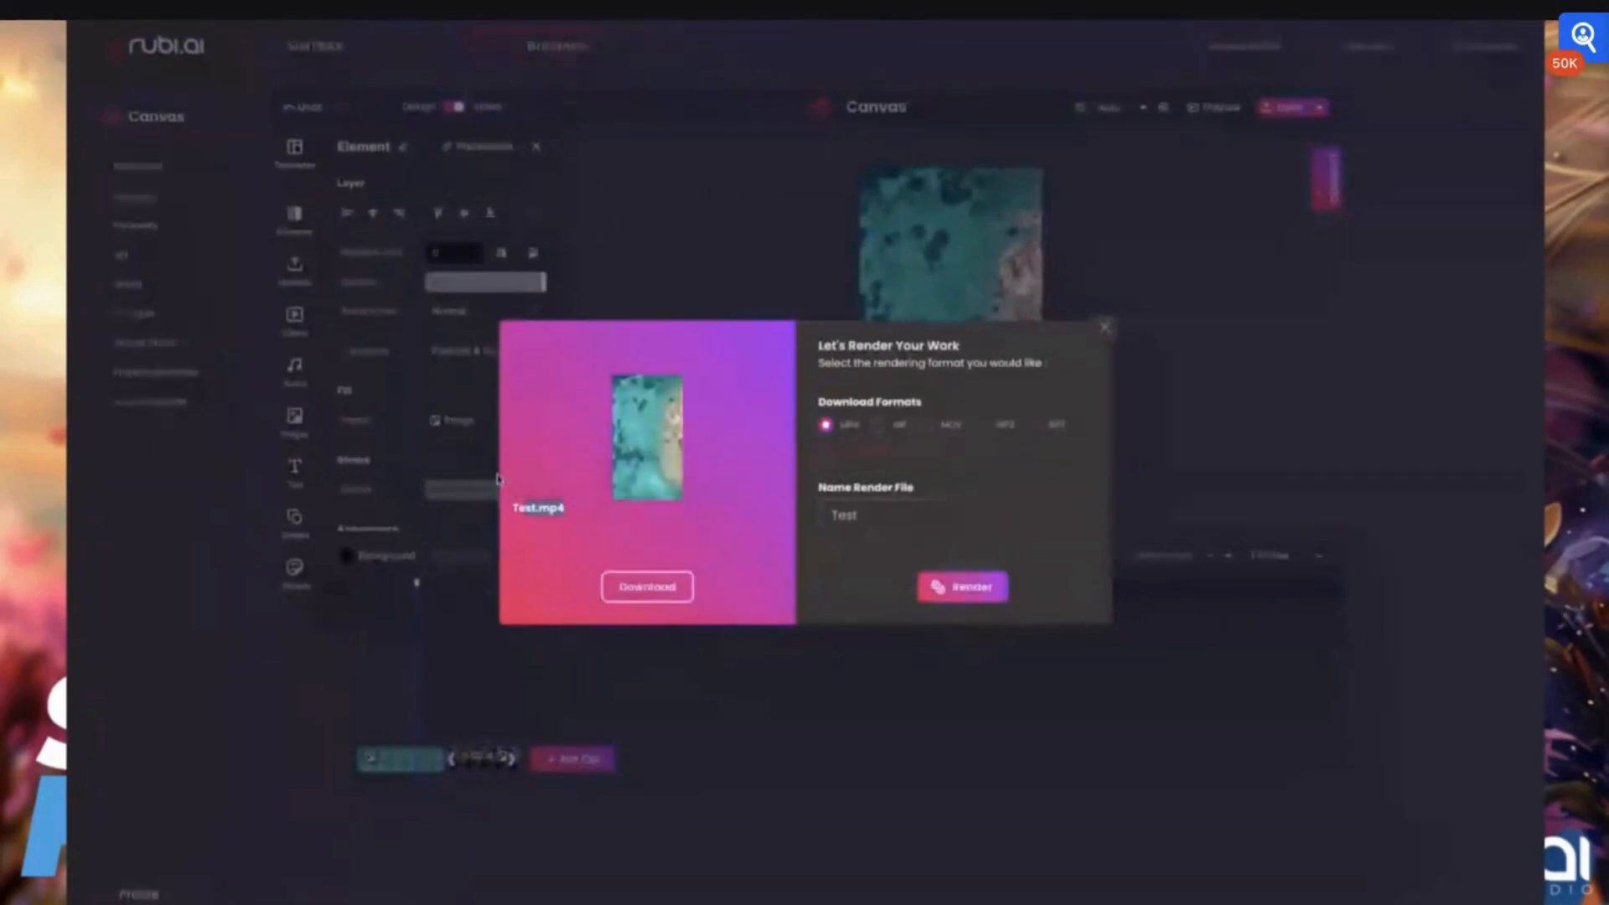
pyautogui.moveTo(533, 463)
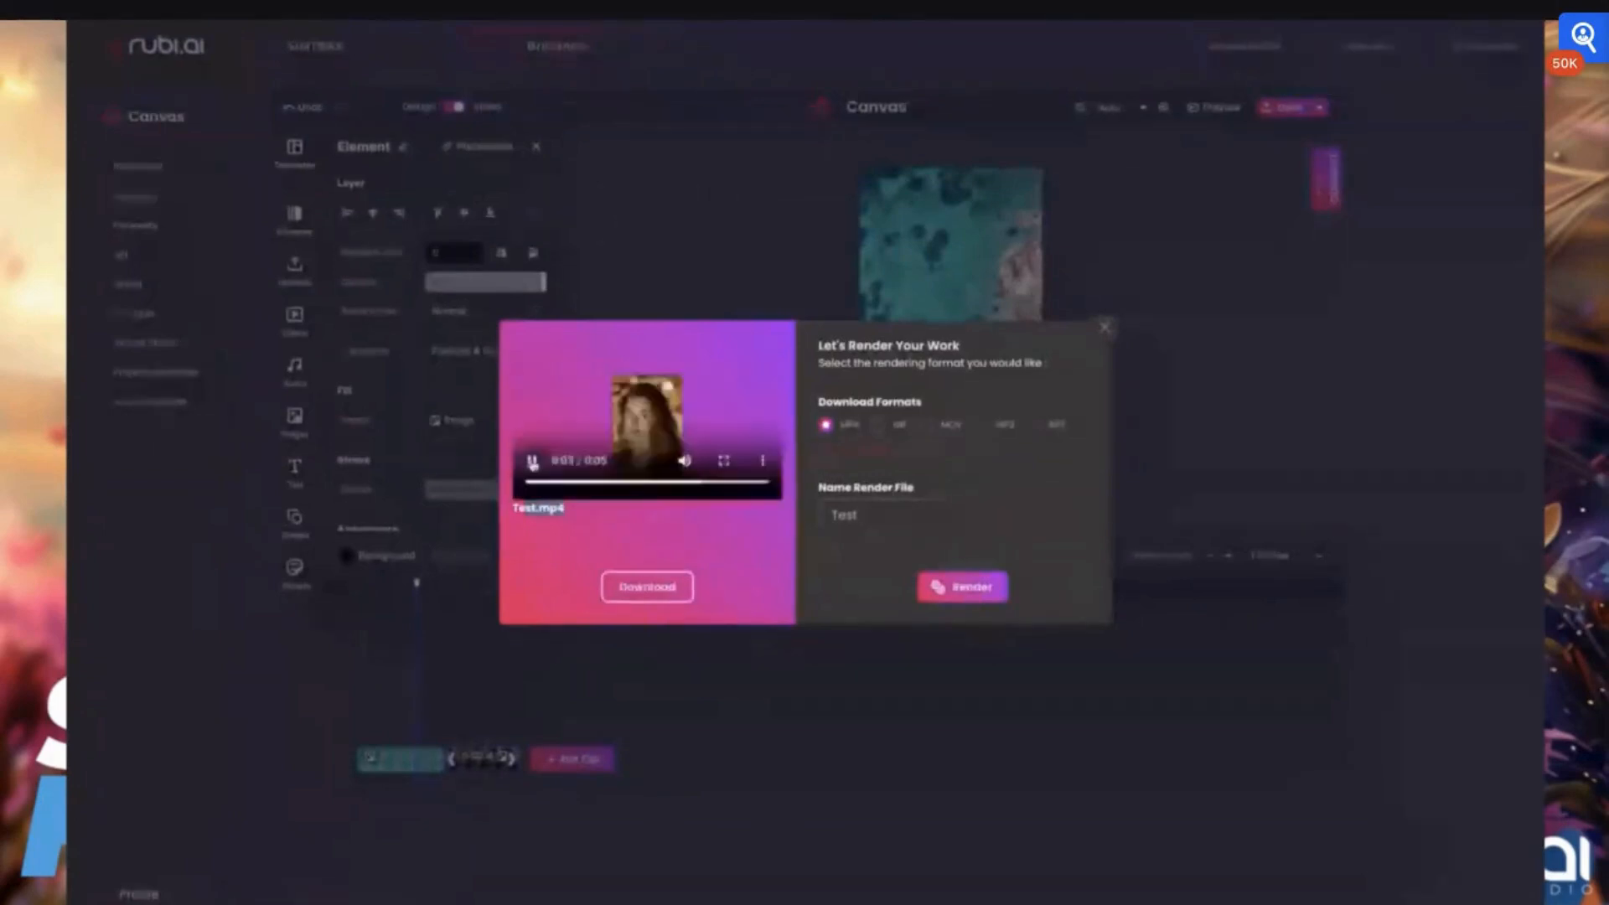
pyautogui.click(981, 425)
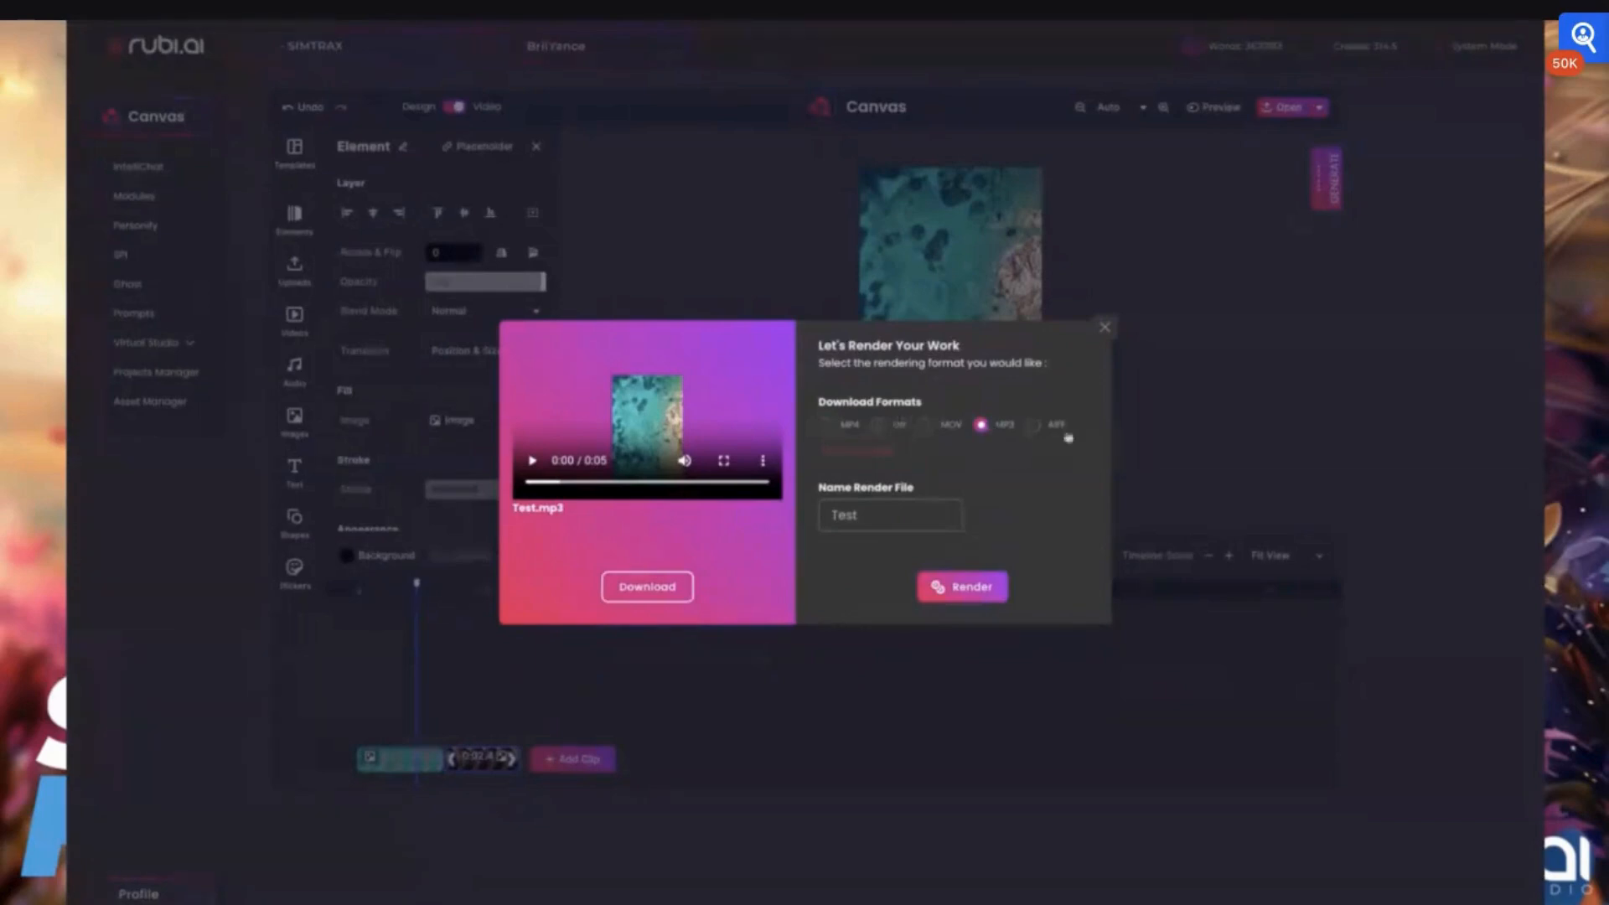
# Close the render dialog, switch Canvas from Video to Design mode and show the document settings
pyautogui.click(1104, 327)
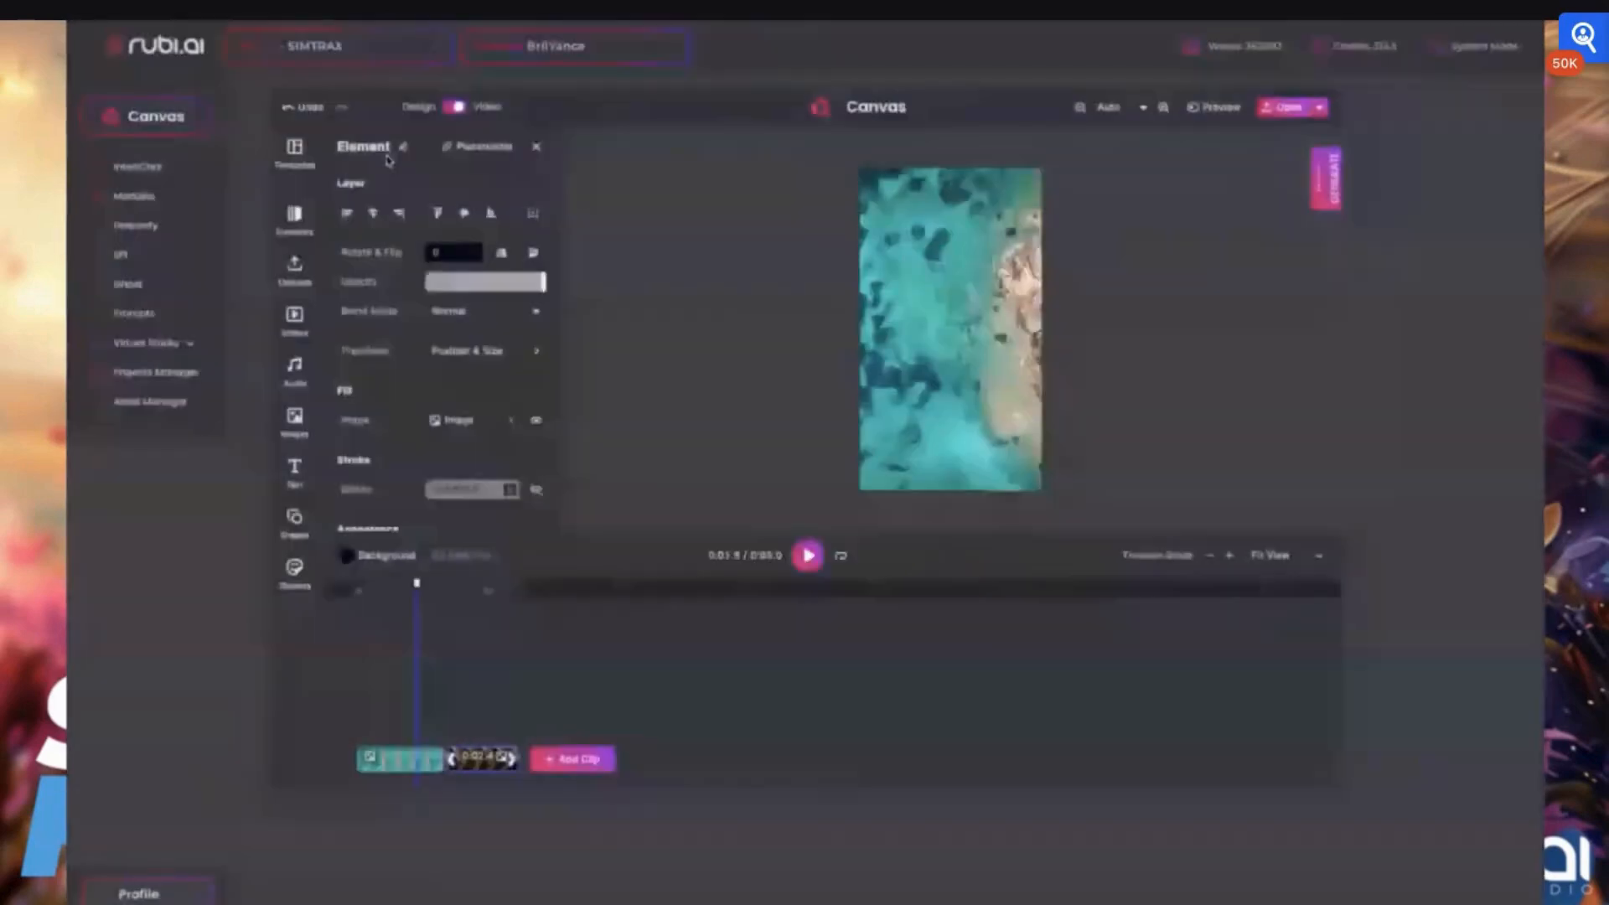
pyautogui.click(452, 107)
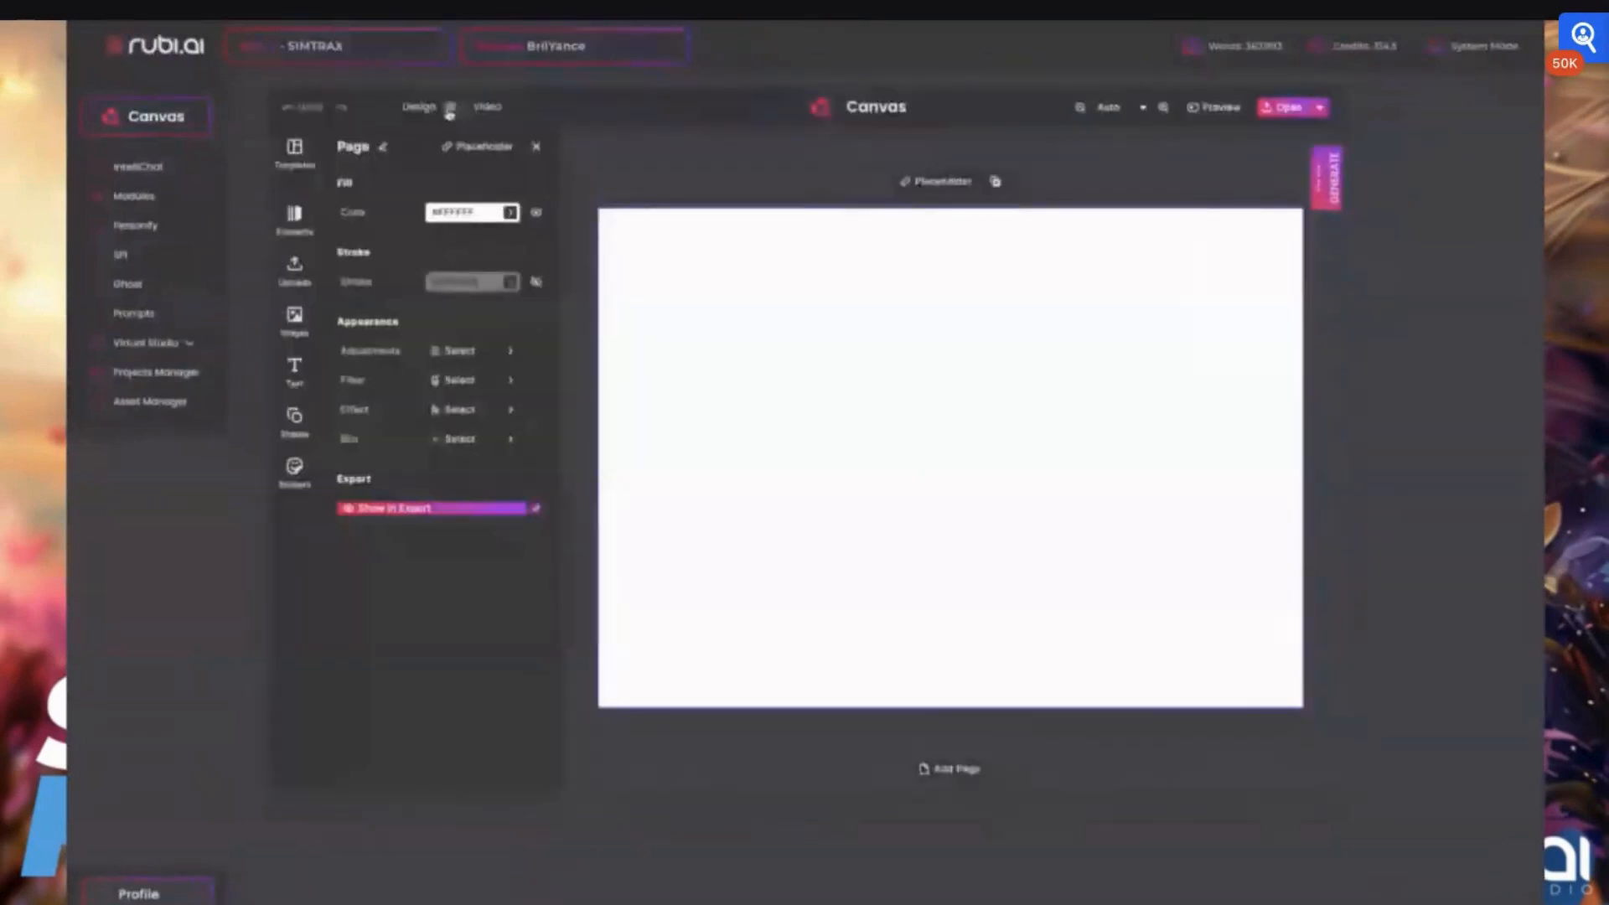
pyautogui.click(536, 151)
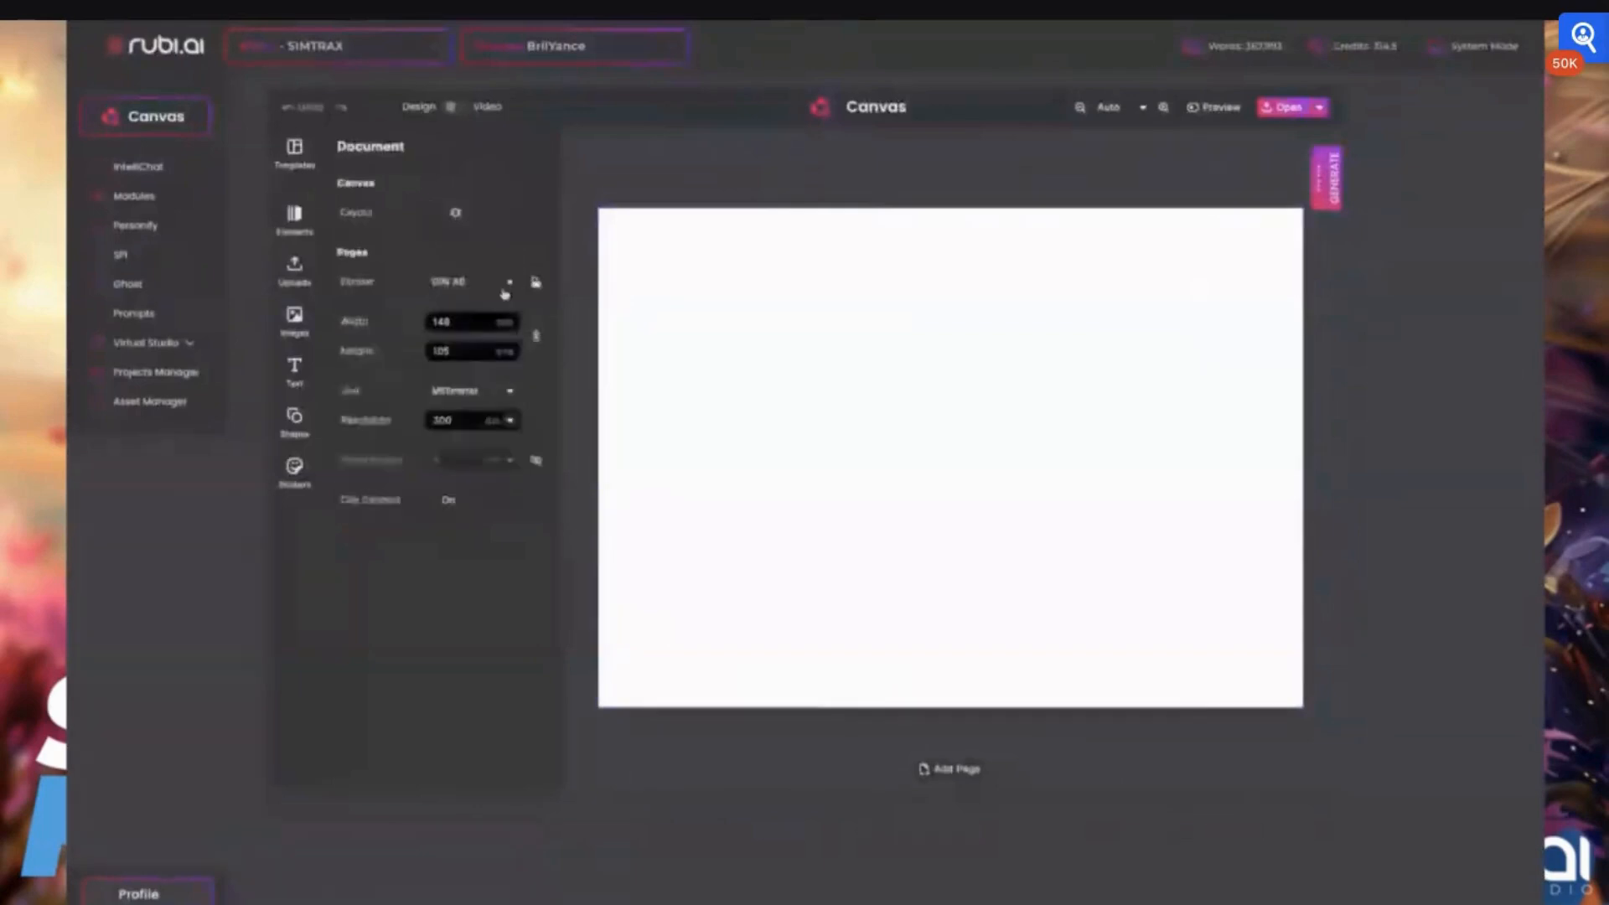
# Set the document unit to Pixel, enter a width of 1920 and a height of 1080, and set the resolution to 72 dpi
pyautogui.click(473, 421)
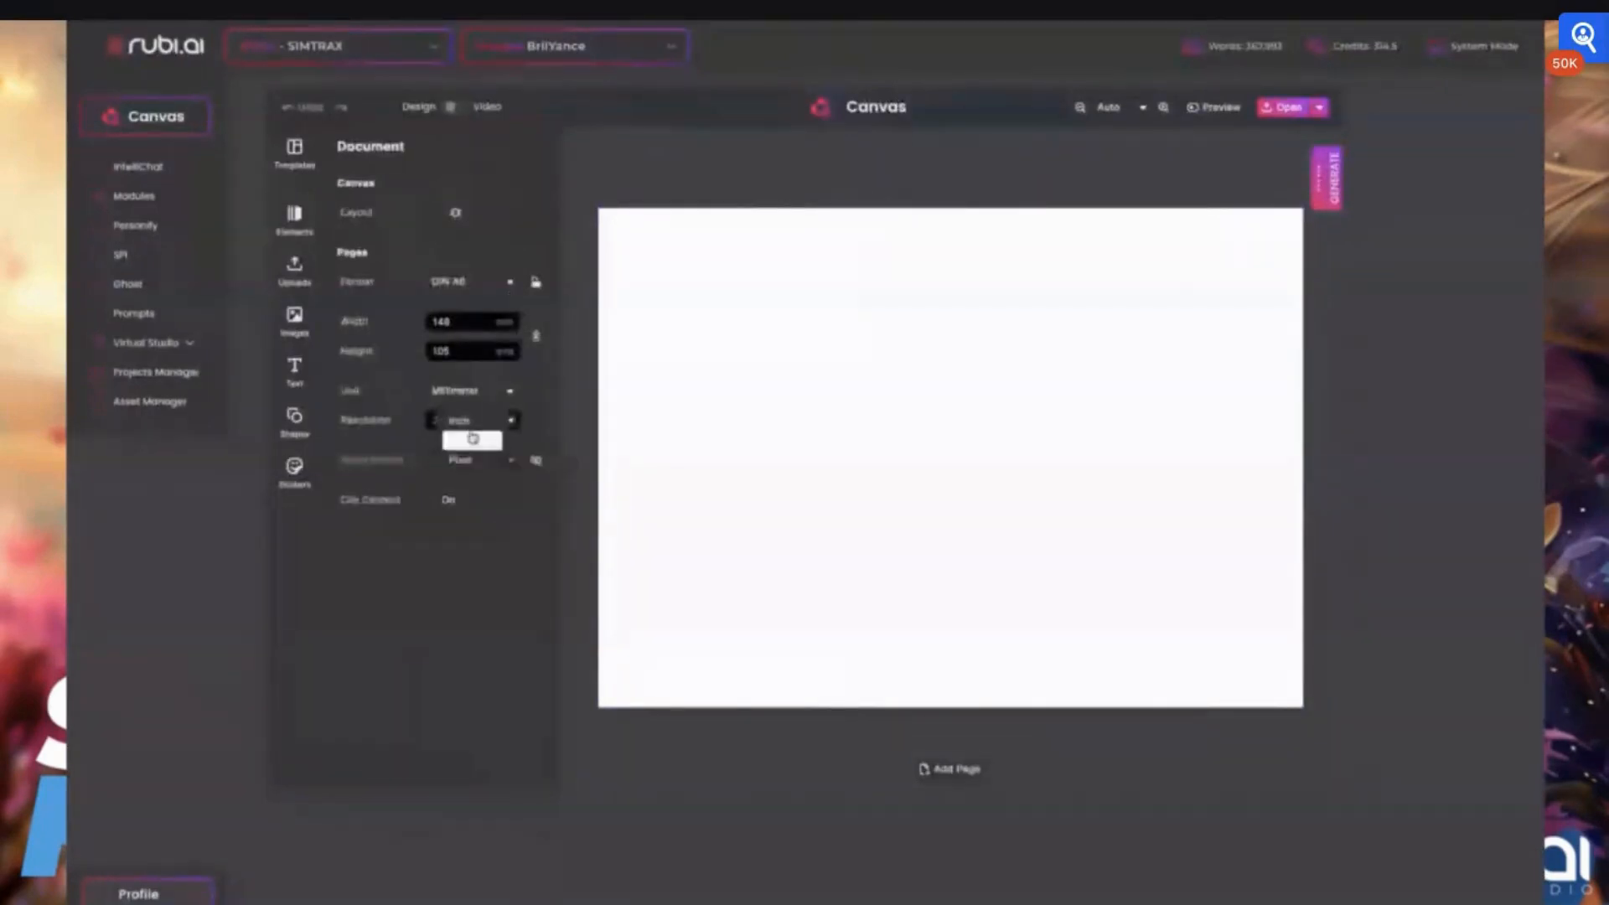
pyautogui.click(471, 440)
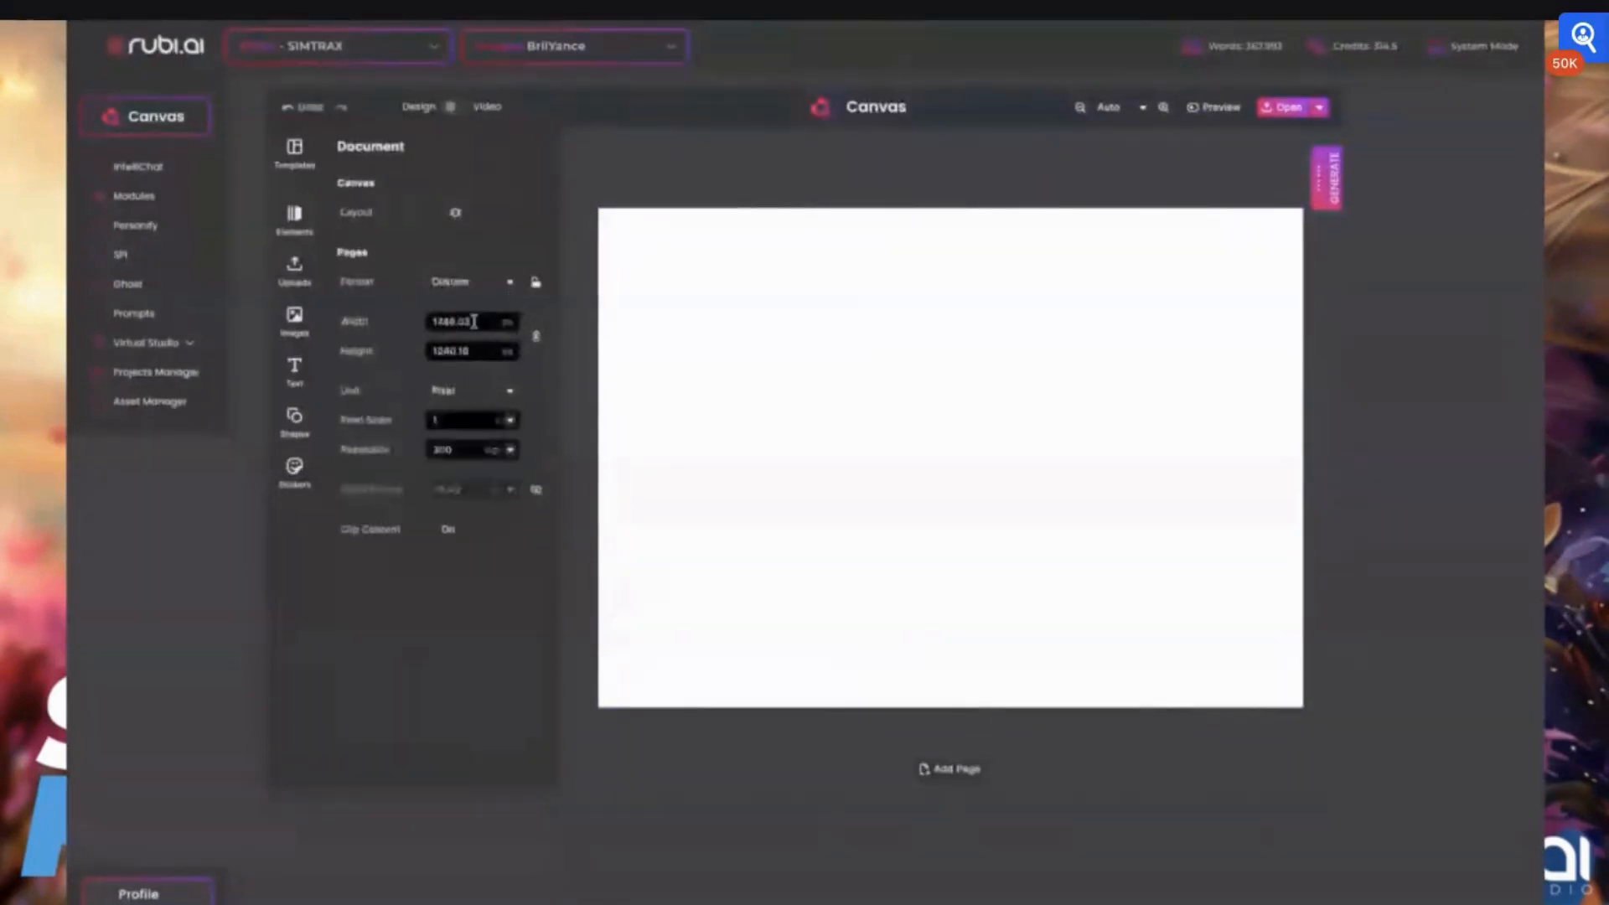
pyautogui.moveTo(473, 321); pyautogui.dragTo(417, 323)
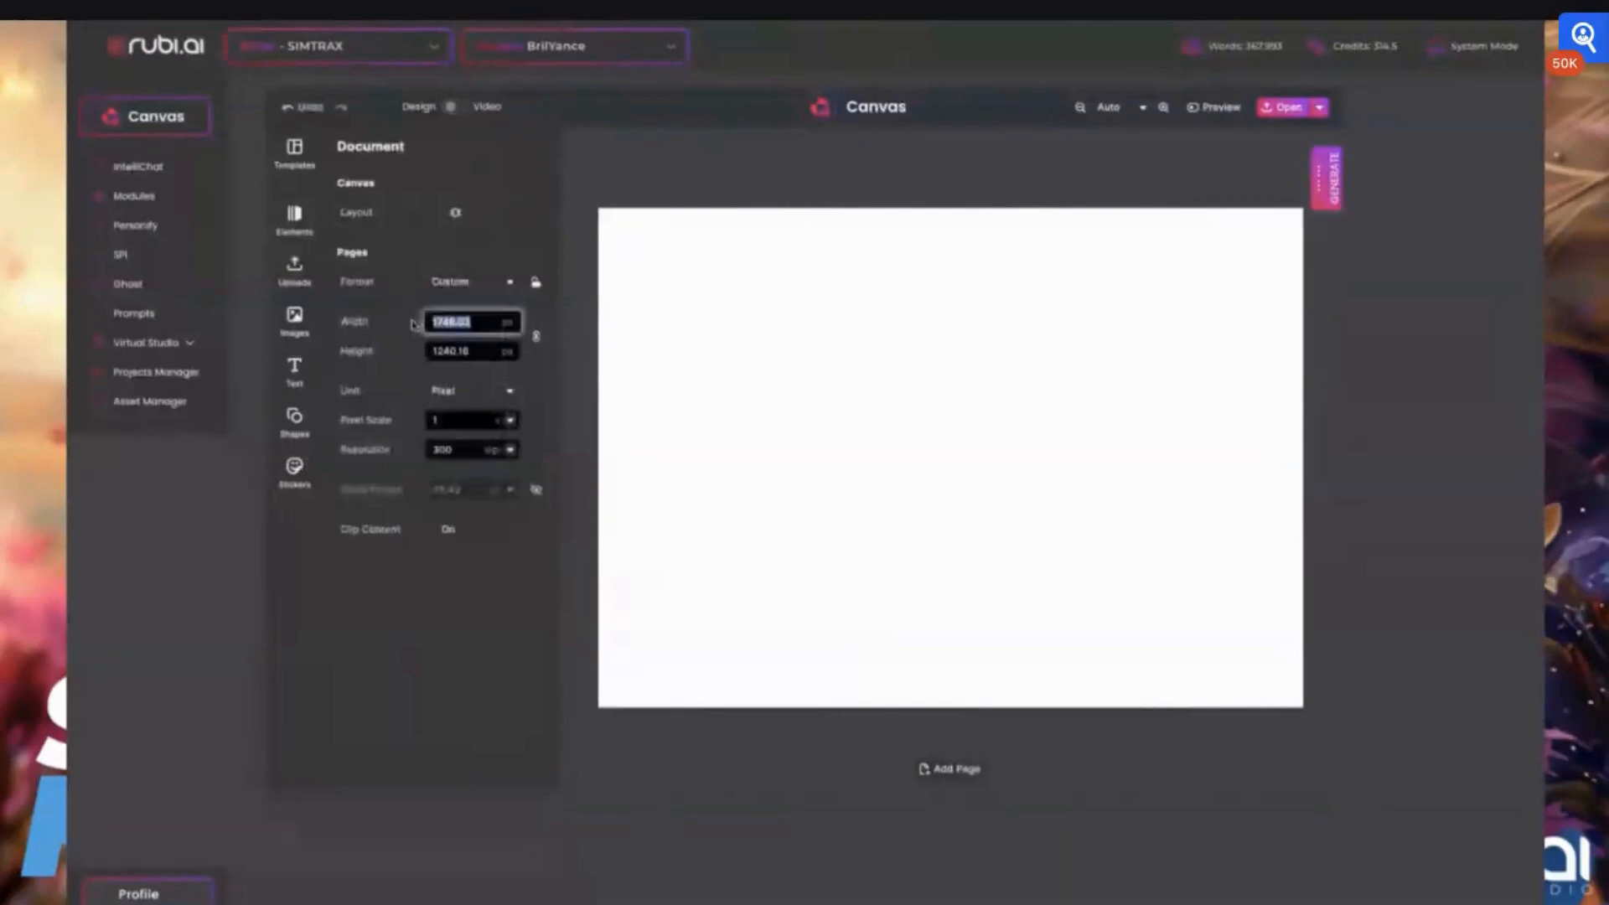
pyautogui.write('1920')
pyautogui.moveTo(474, 351); pyautogui.dragTo(418, 353)
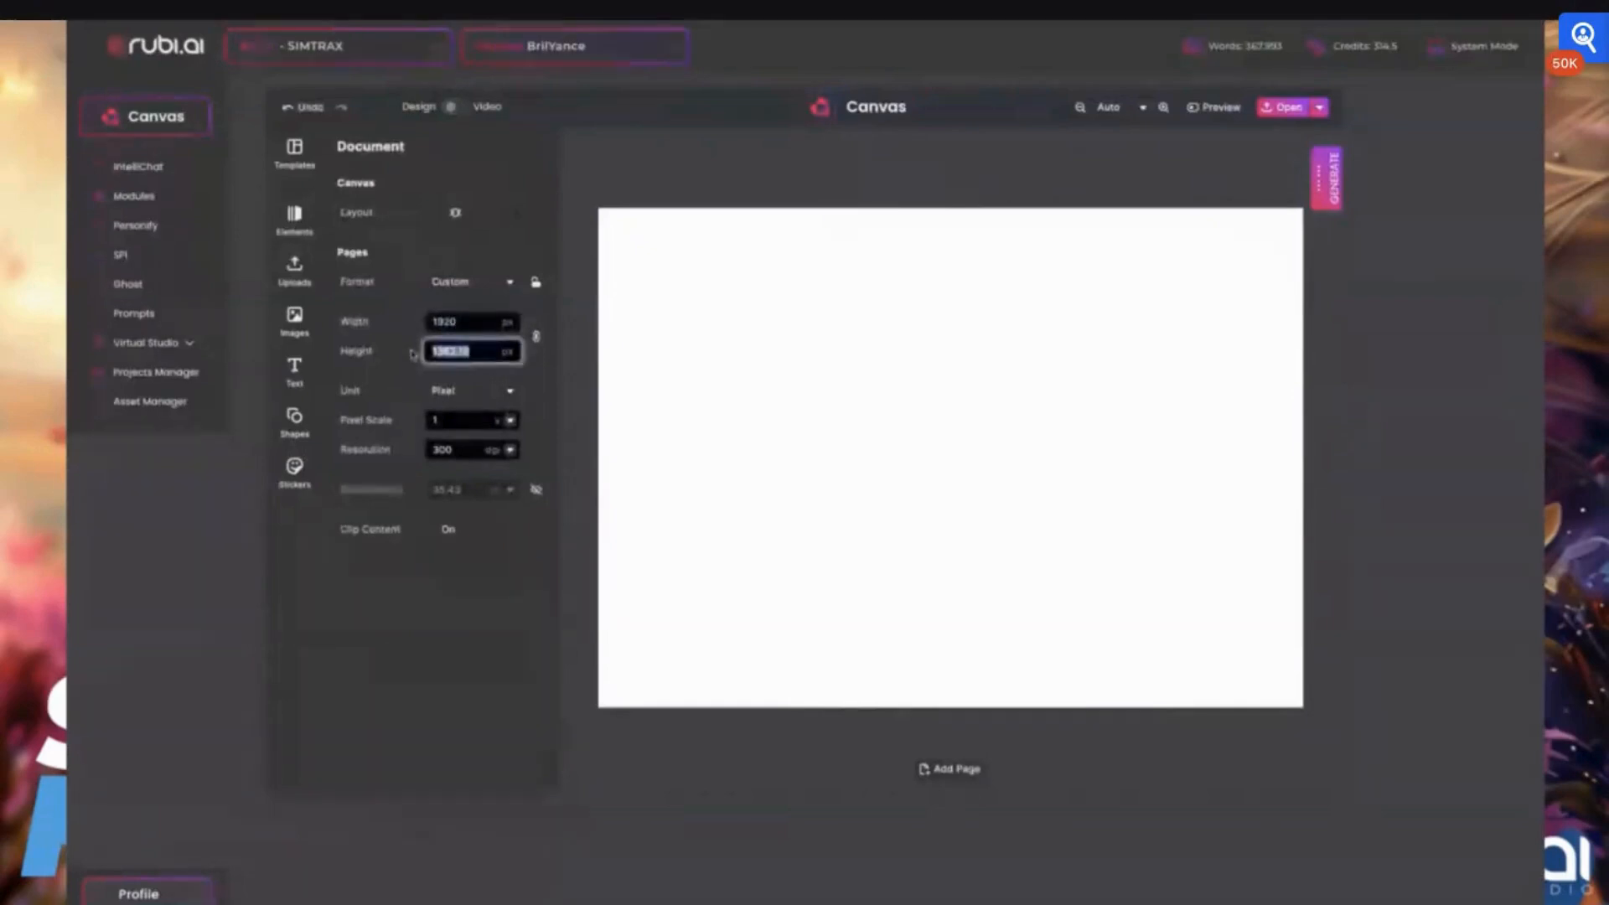
pyautogui.write('1080')
pyautogui.press('Return')
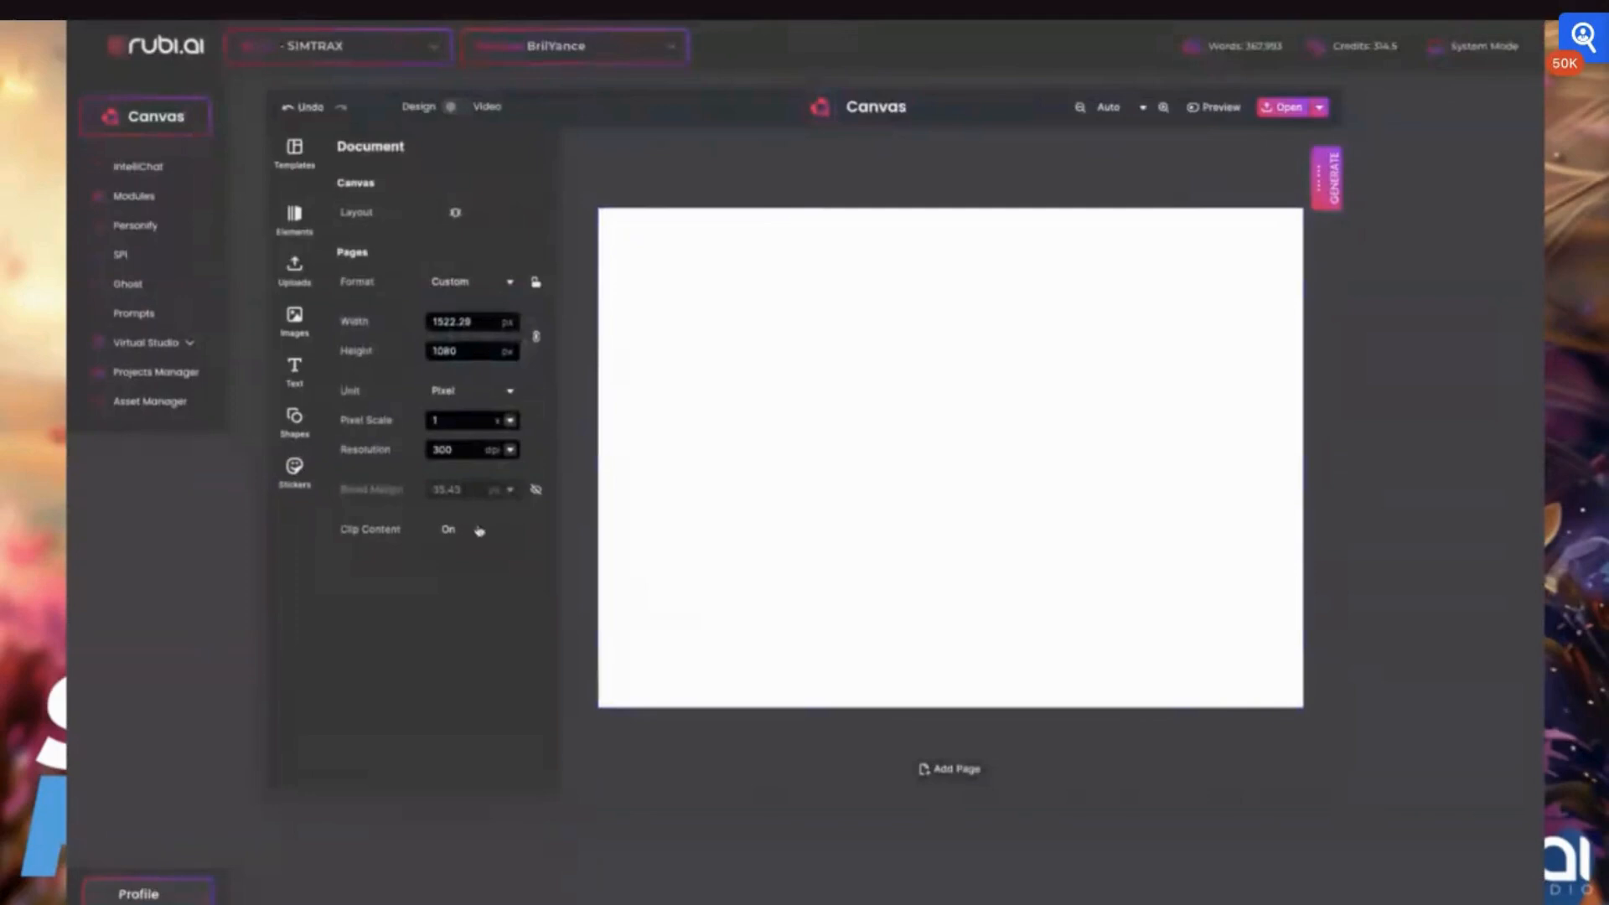
pyautogui.click(509, 451)
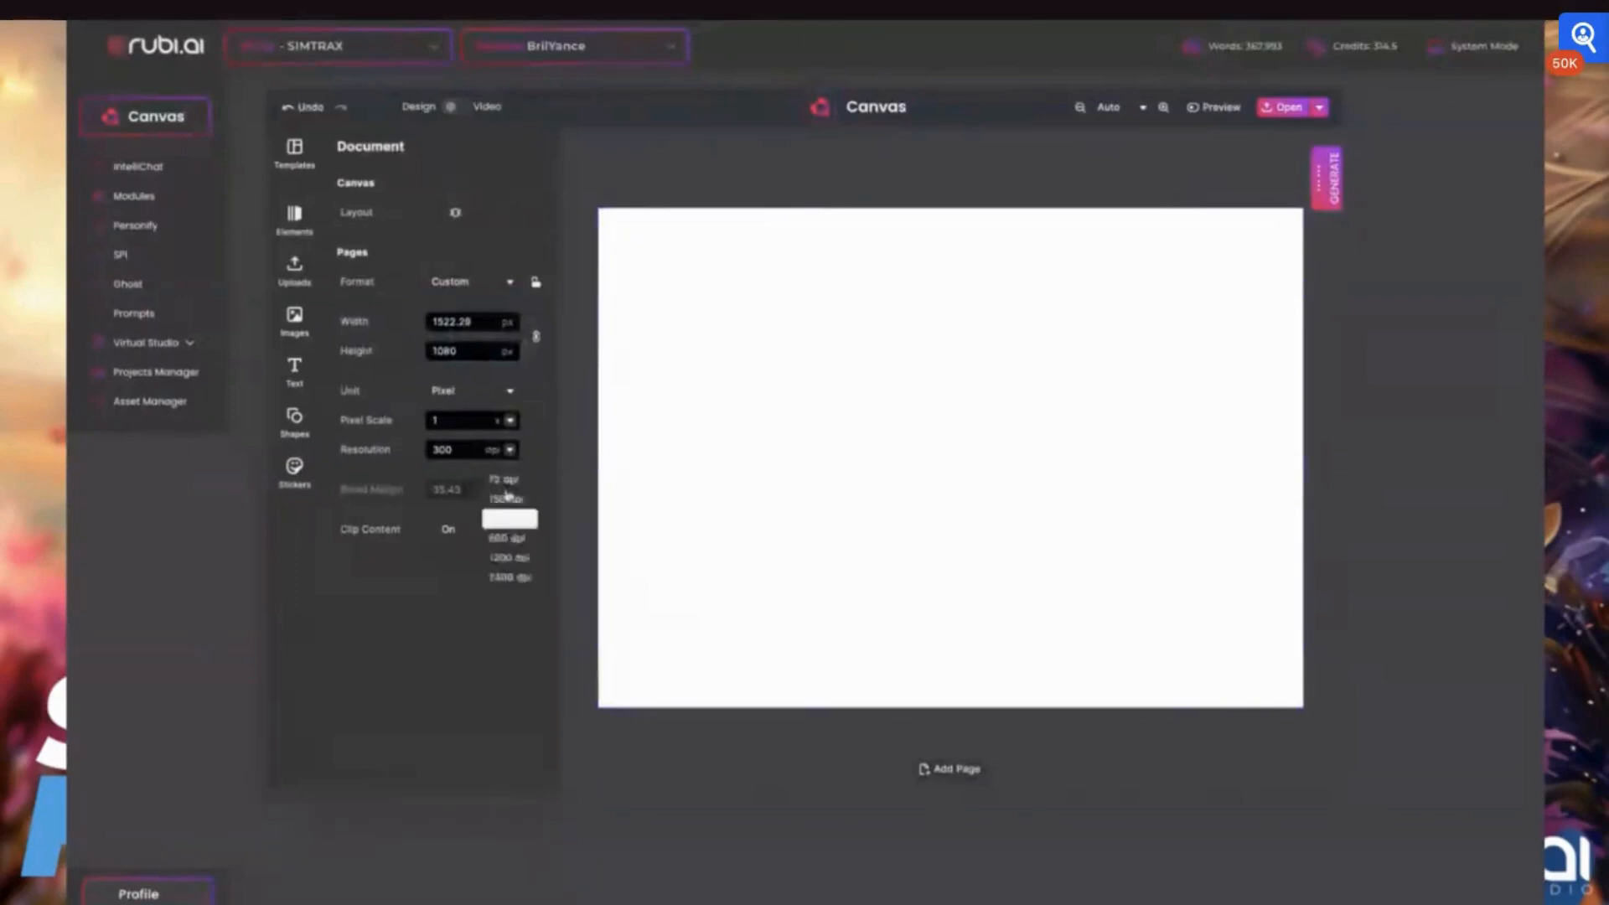
pyautogui.click(504, 479)
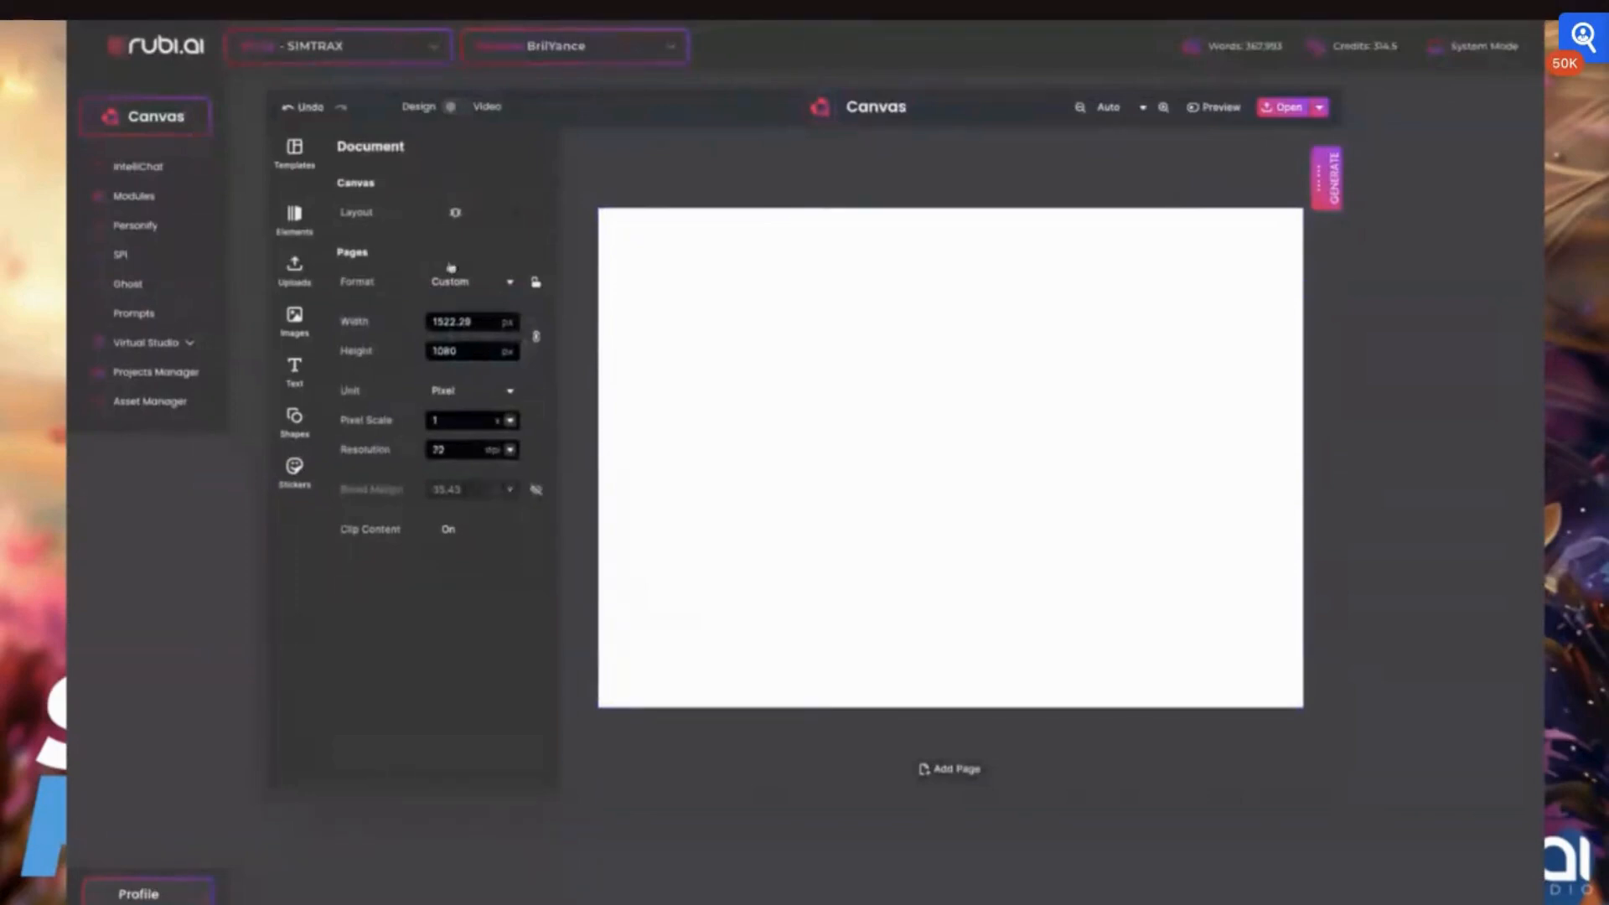
# Select the blank page and show the available file actions for the design
pyautogui.click(797, 312)
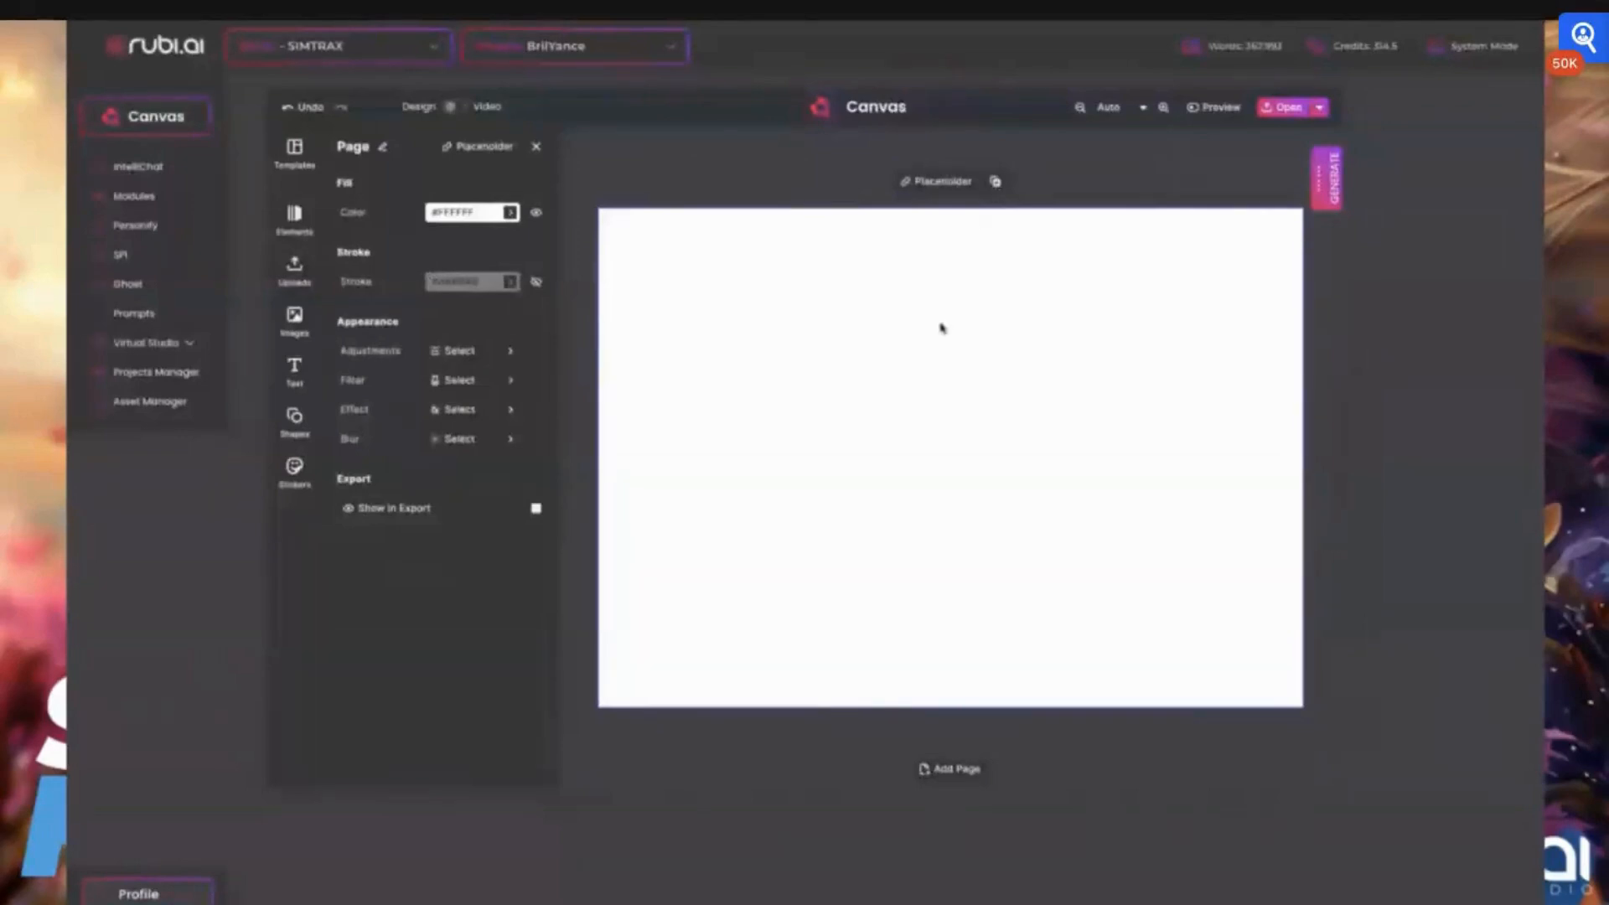
pyautogui.scroll(-3, 944, 327)
pyautogui.scroll(-1, 944, 328)
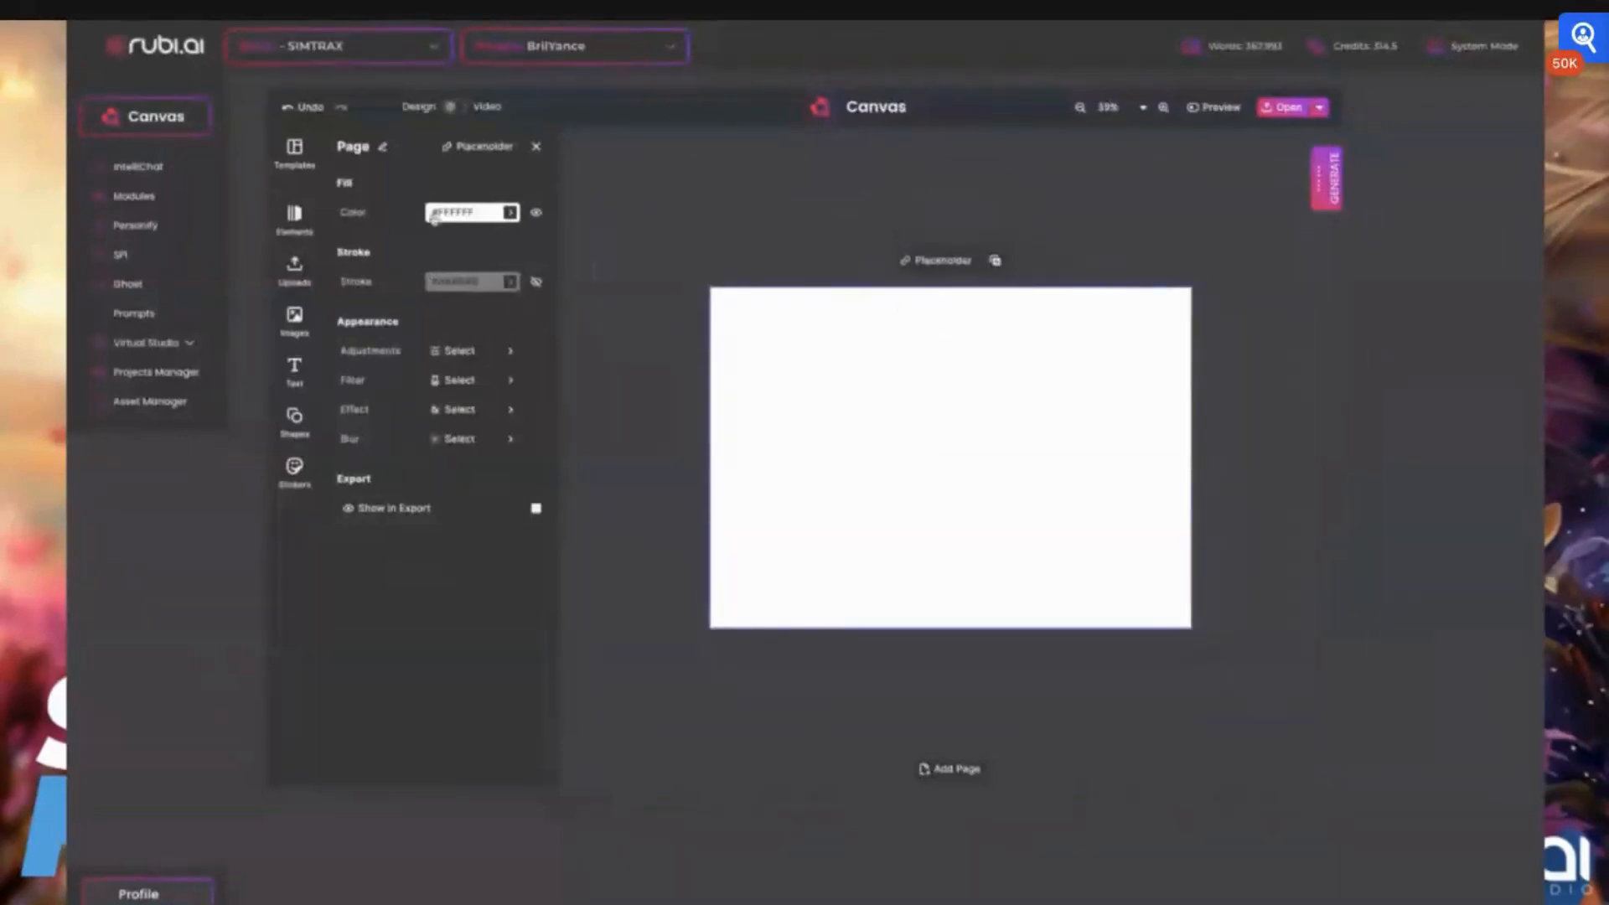
pyautogui.click(1320, 107)
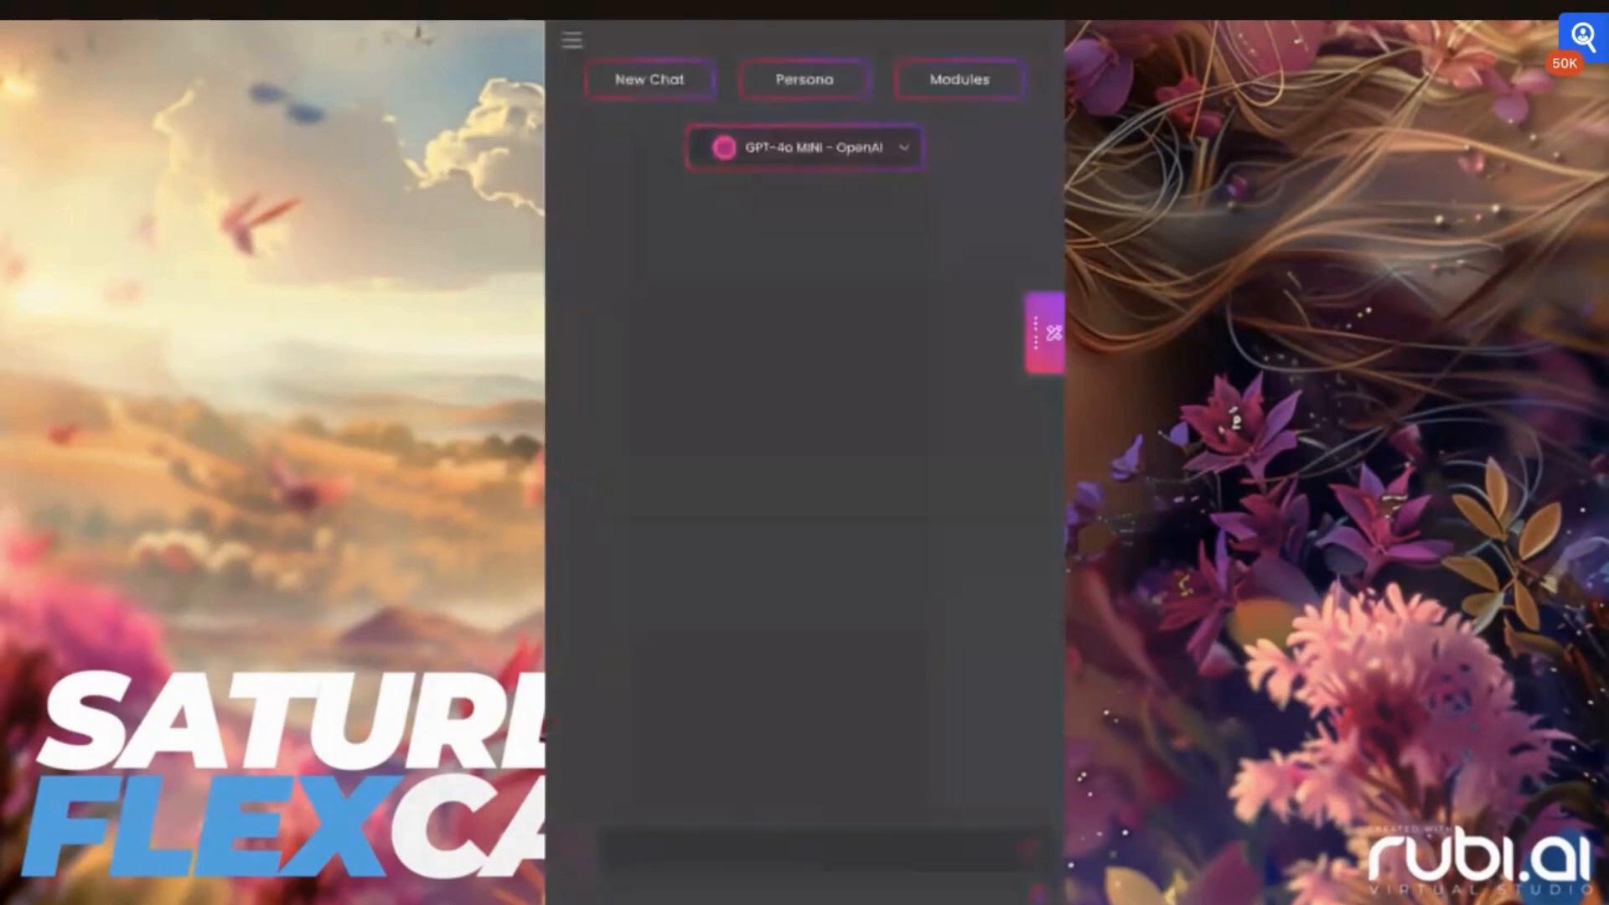
# Select the Car Enthusiast persona for the chat and review its voice and tone options
pyautogui.click(572, 40)
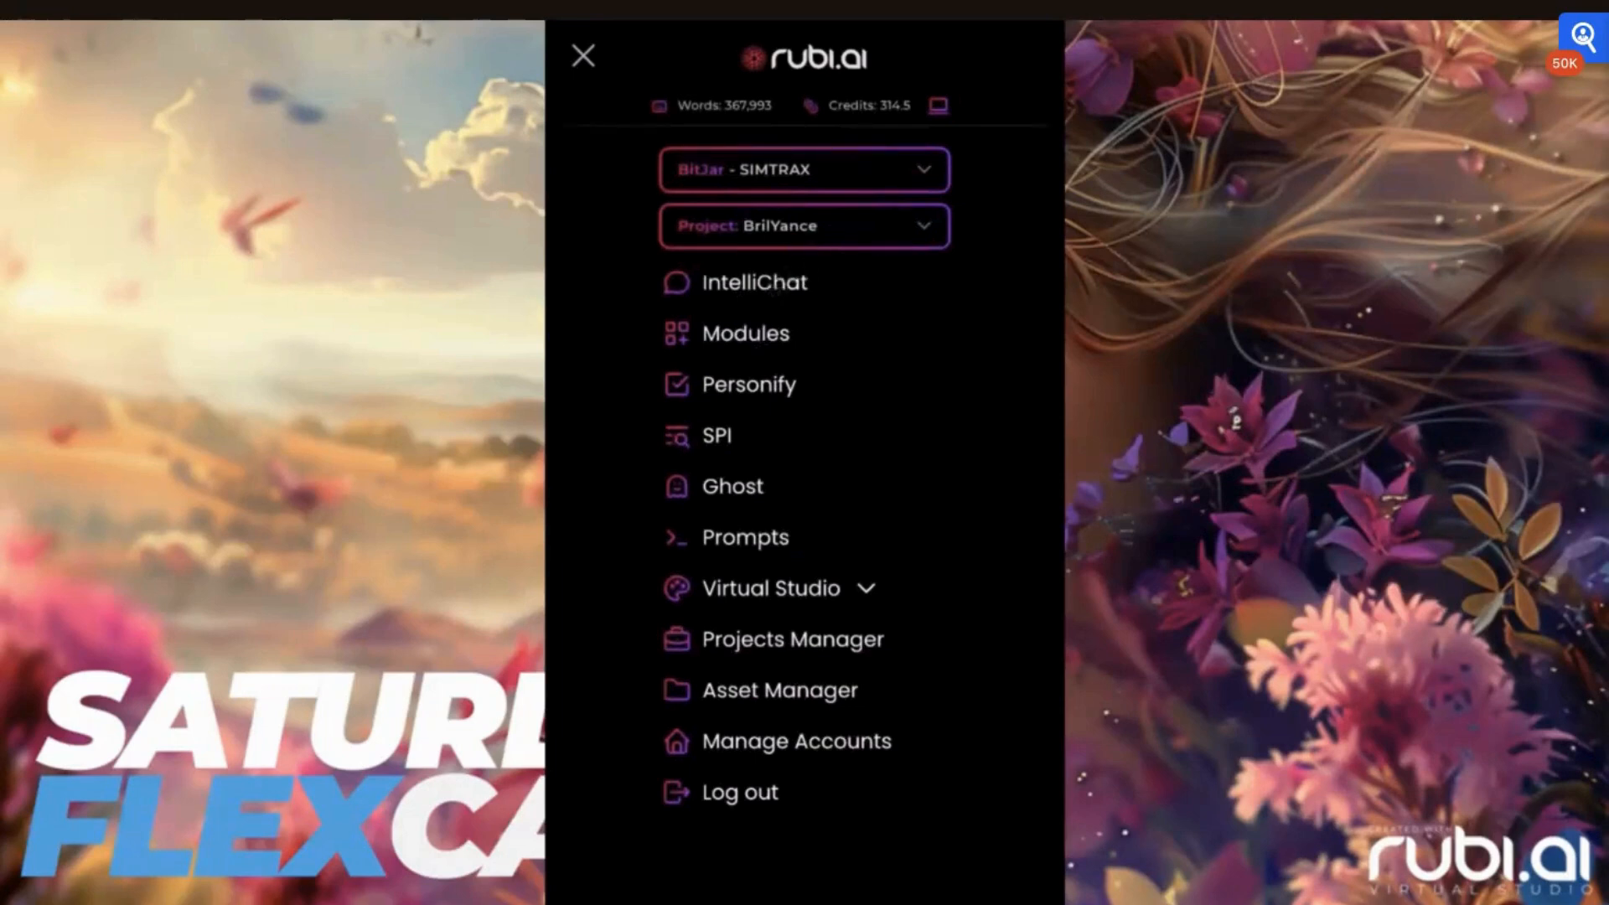
pyautogui.click(584, 59)
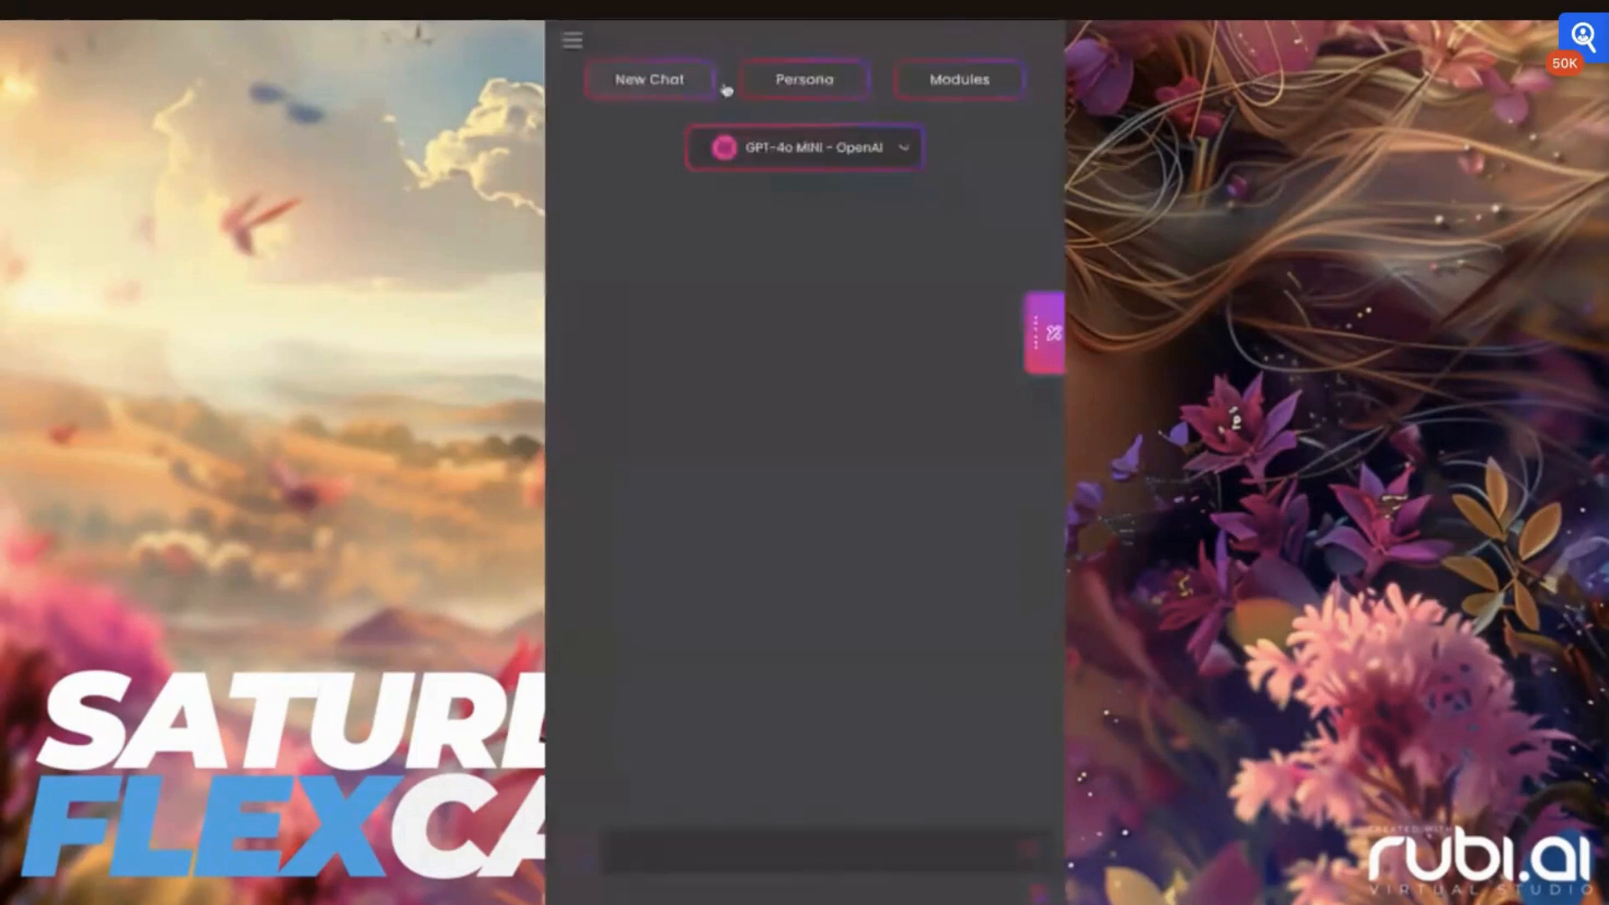
pyautogui.click(795, 84)
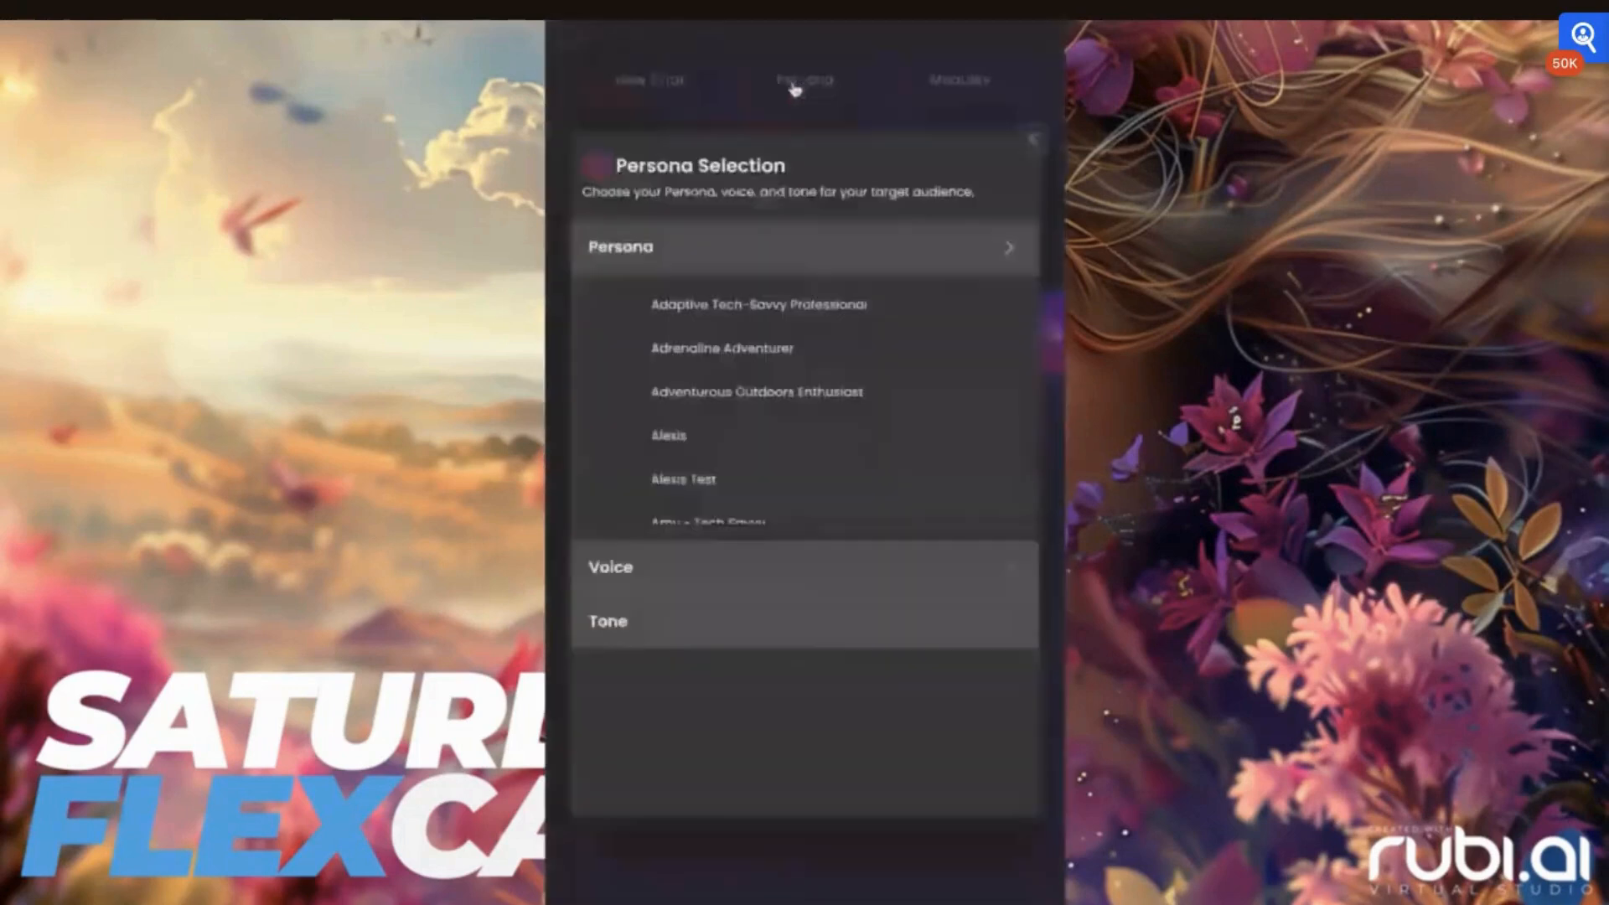
pyautogui.scroll(-3, 710, 365)
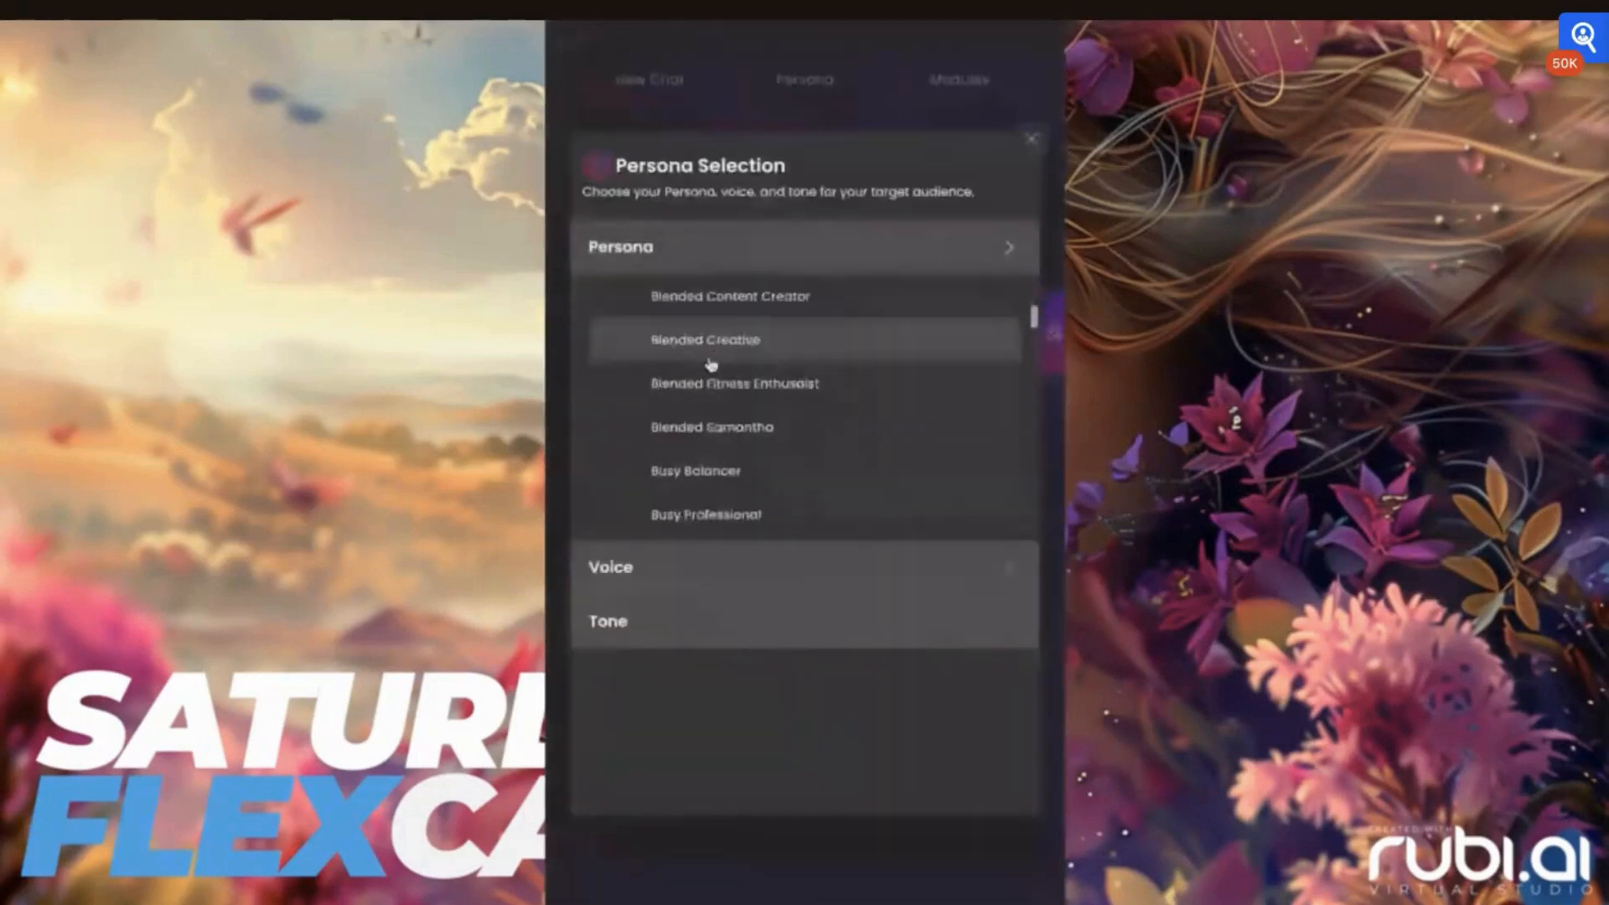
pyautogui.scroll(-2, 711, 377)
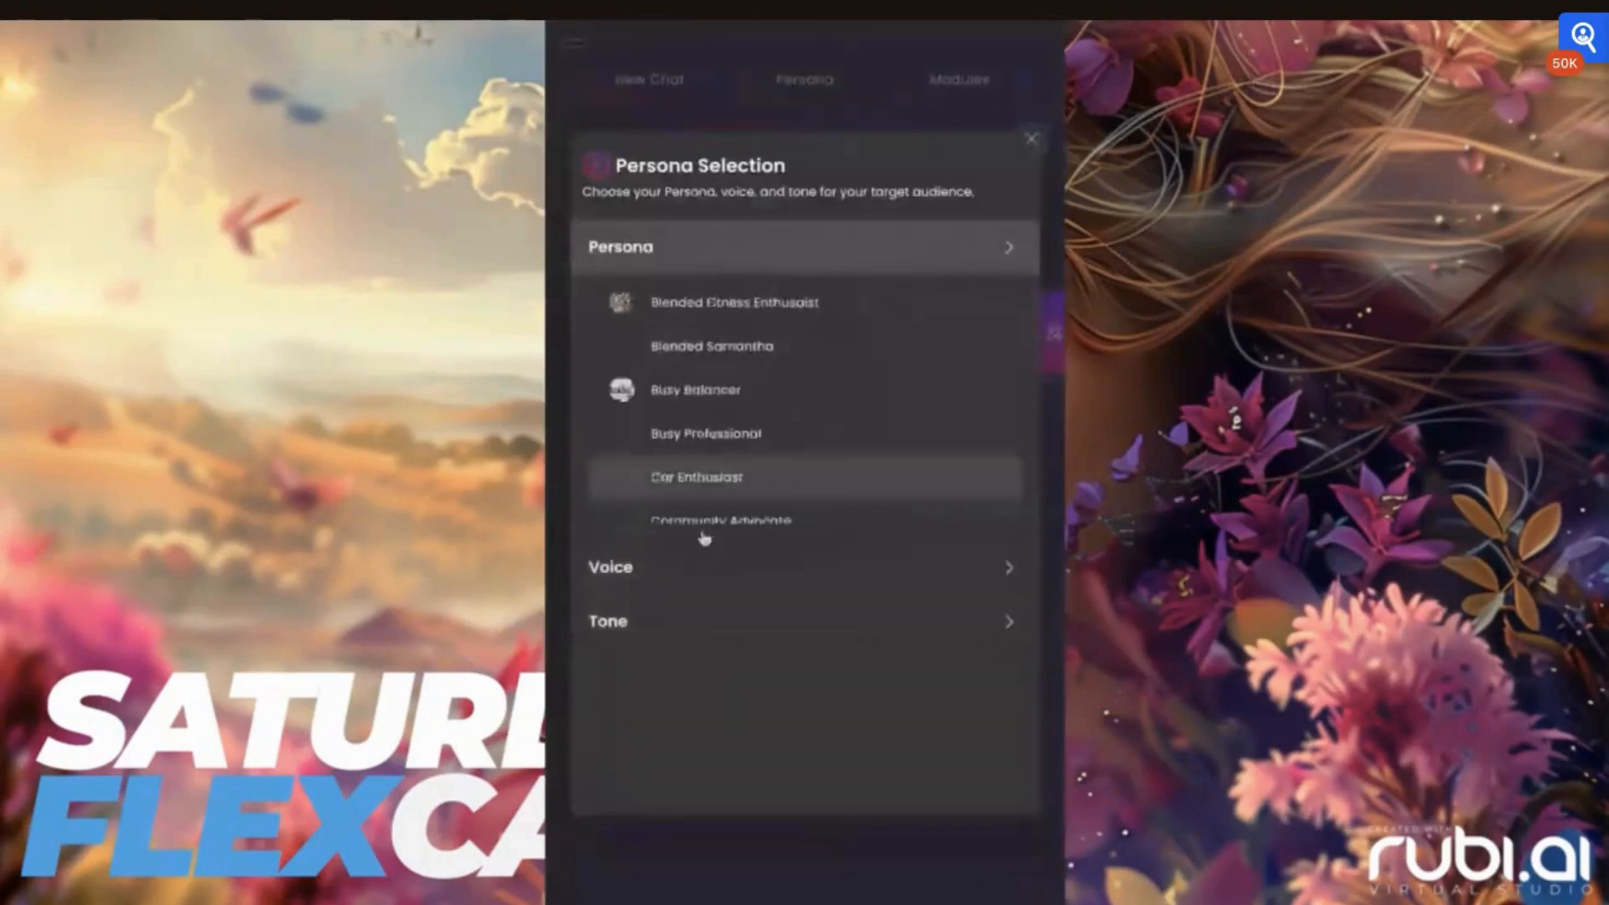
pyautogui.click(679, 578)
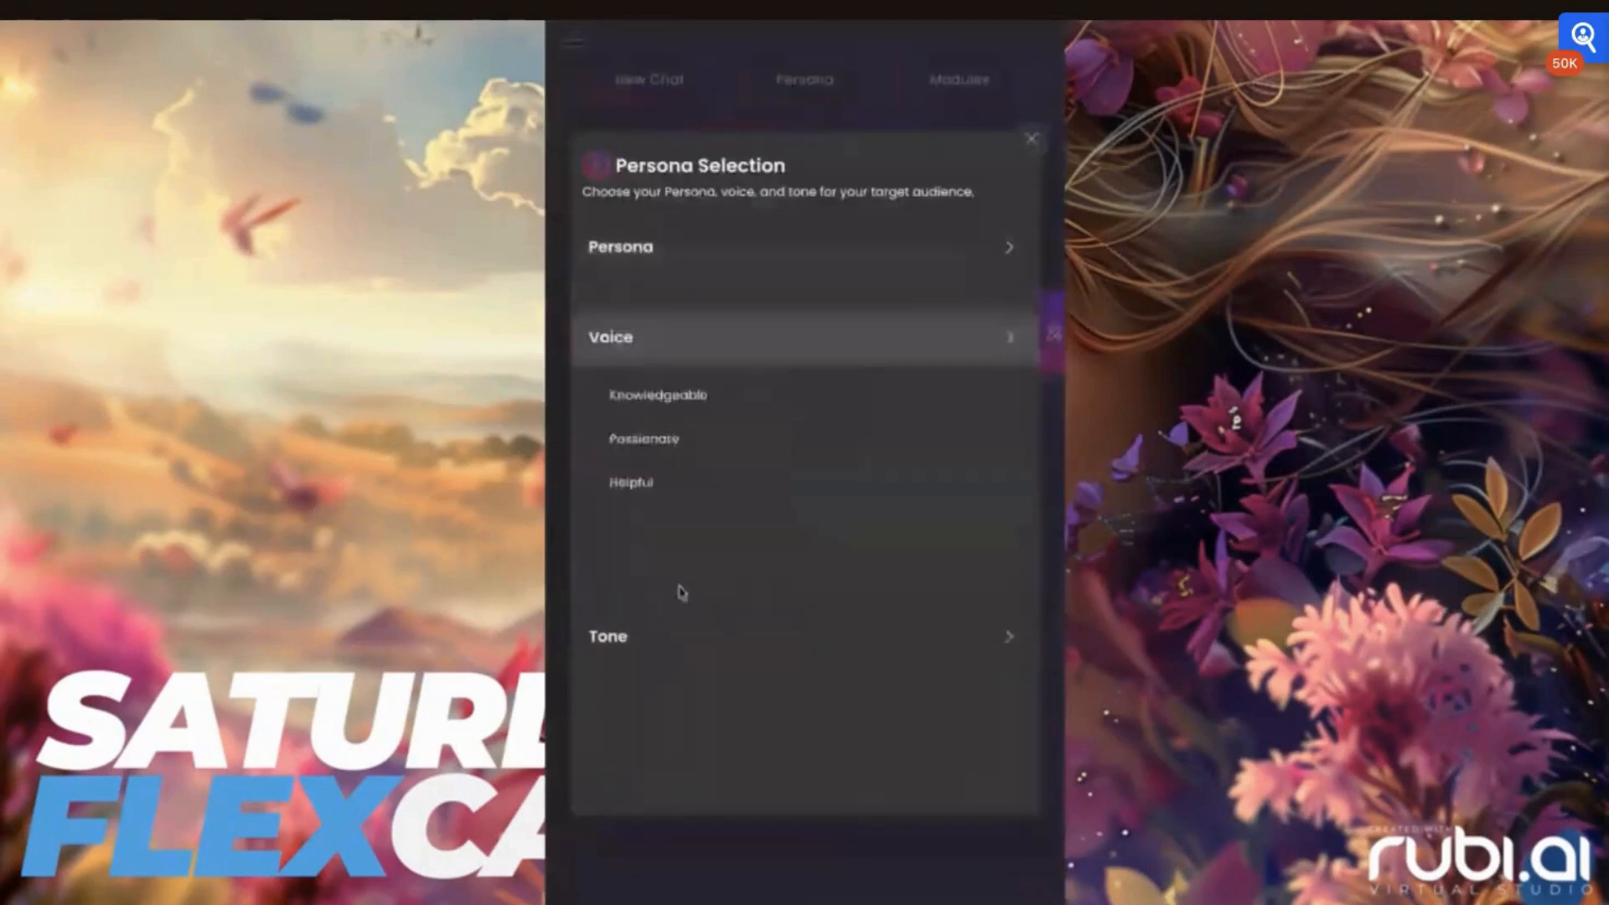
pyautogui.click(646, 641)
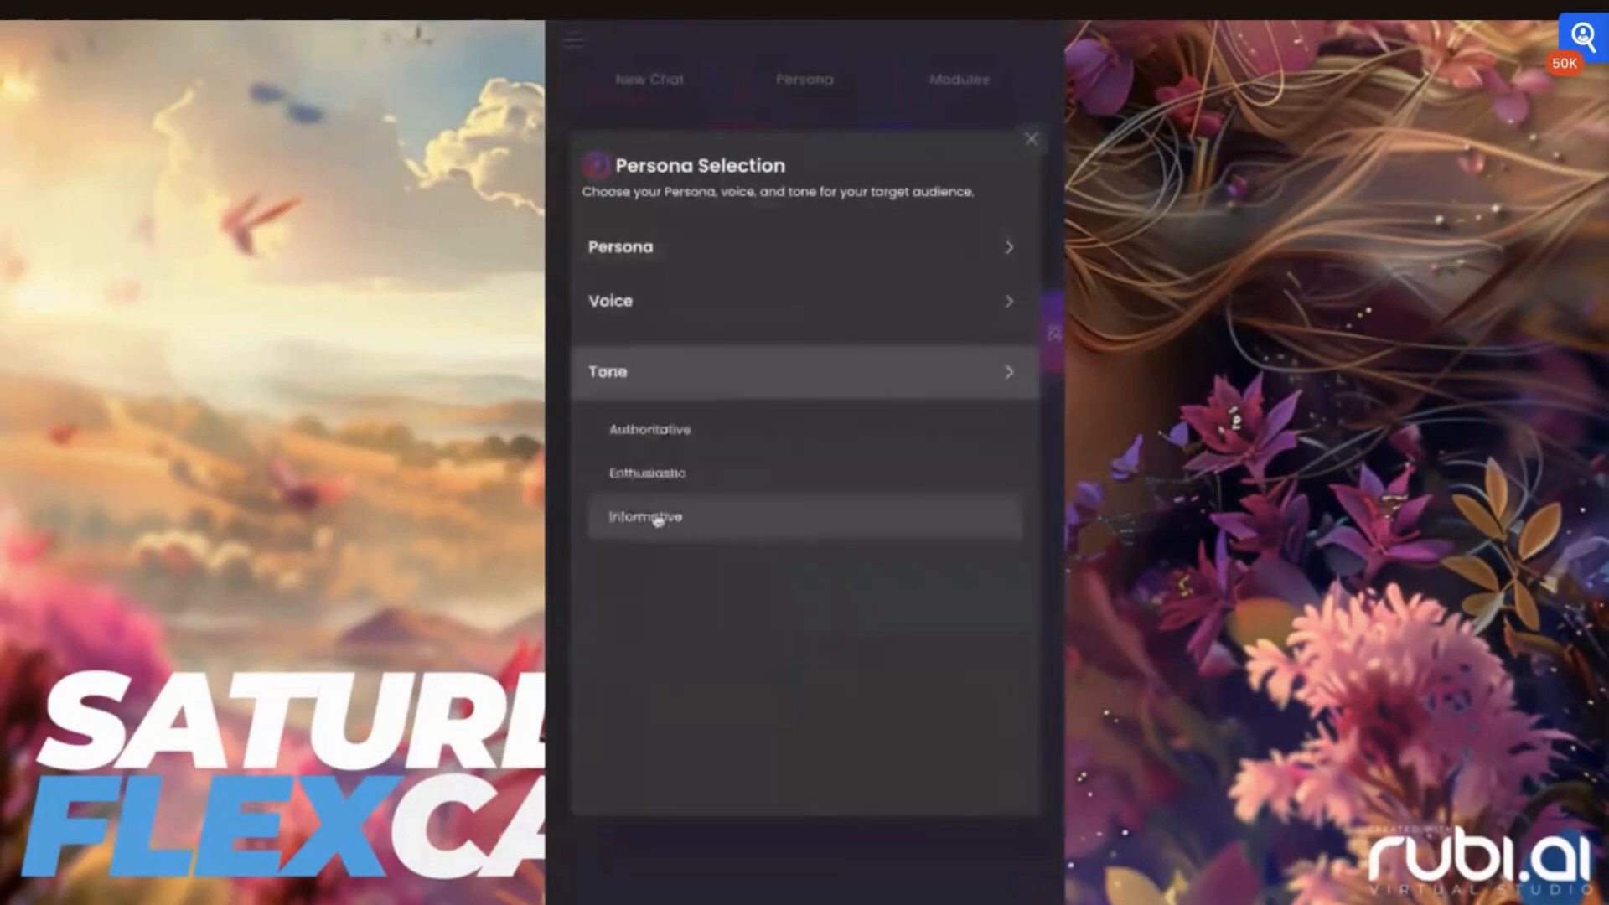
pyautogui.click(1032, 145)
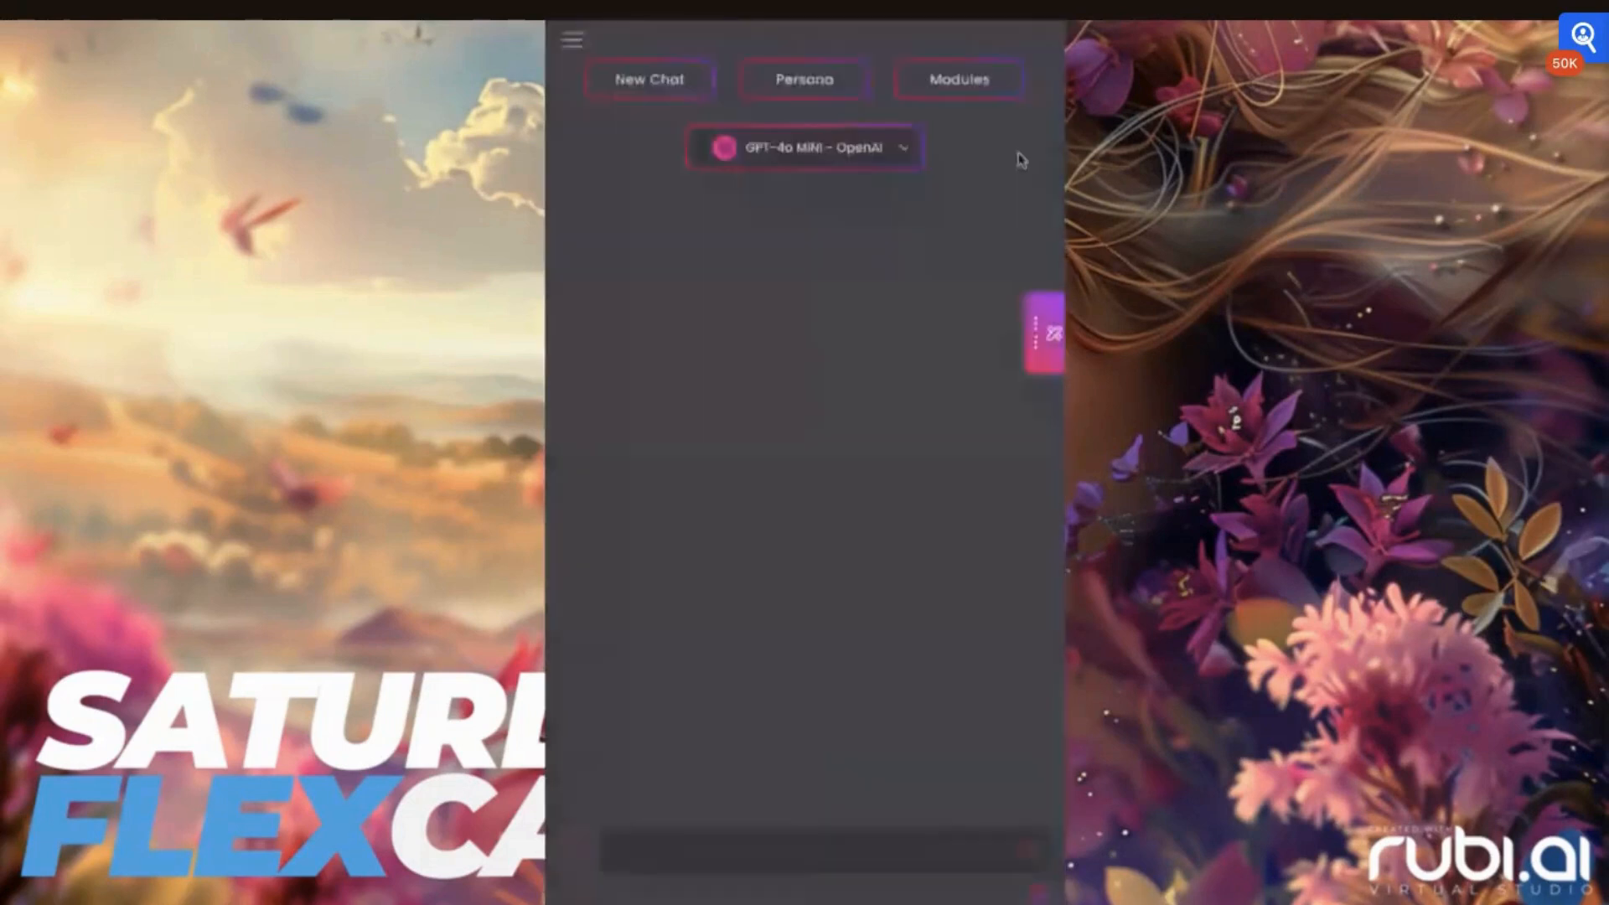
# Review the input form of the Advanced Real Estate Listing module and close it
pyautogui.click(959, 80)
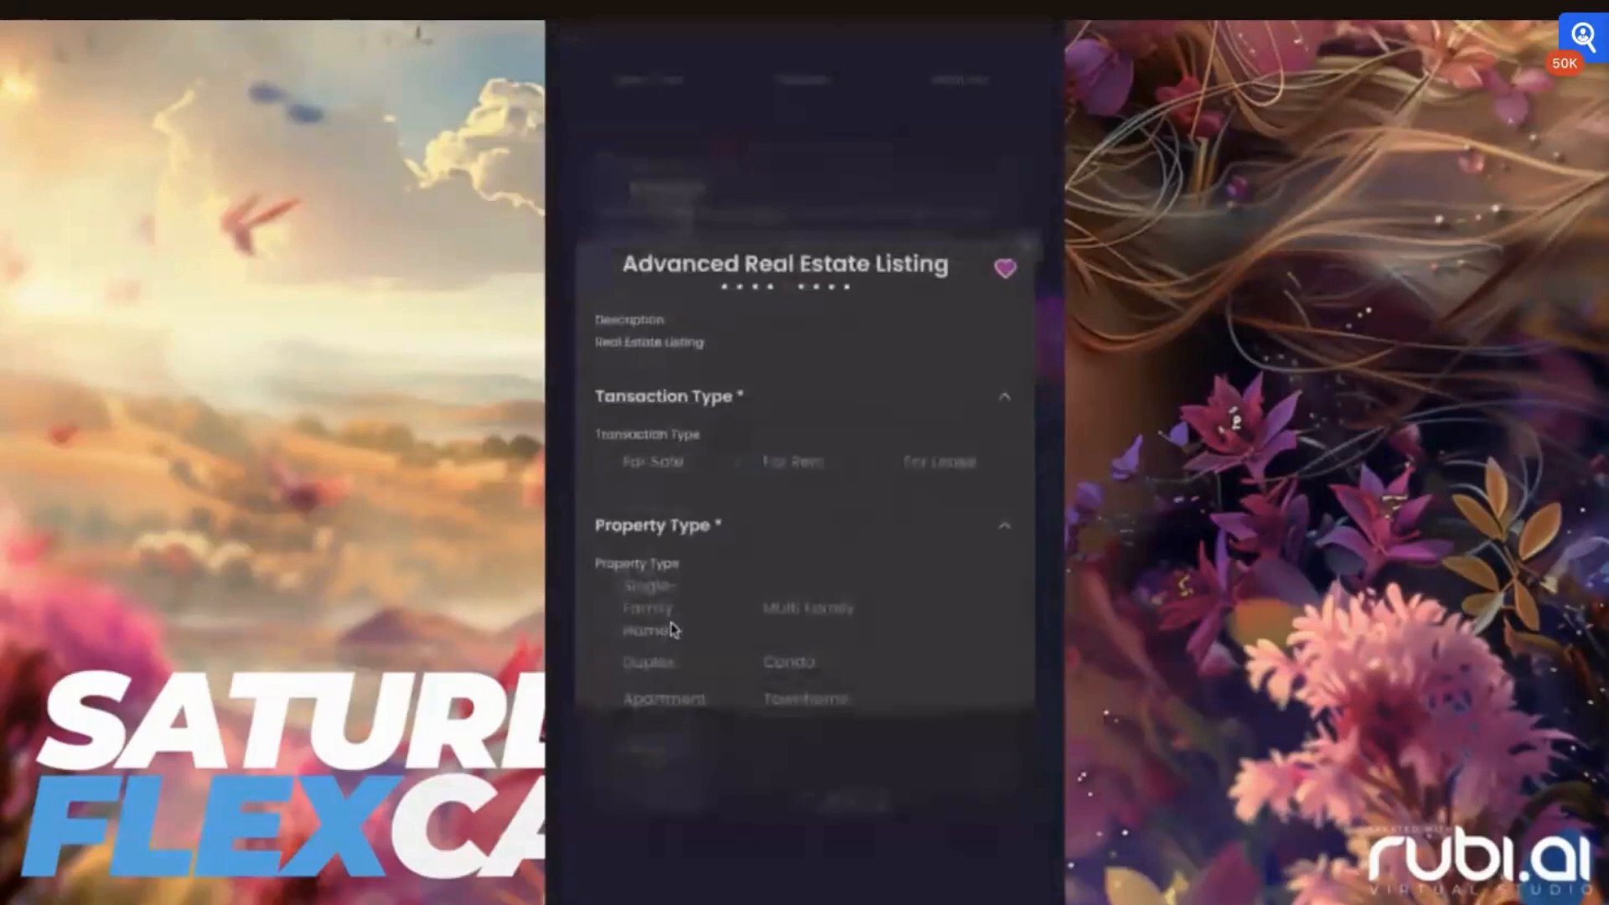
pyautogui.scroll(-10, 674, 630)
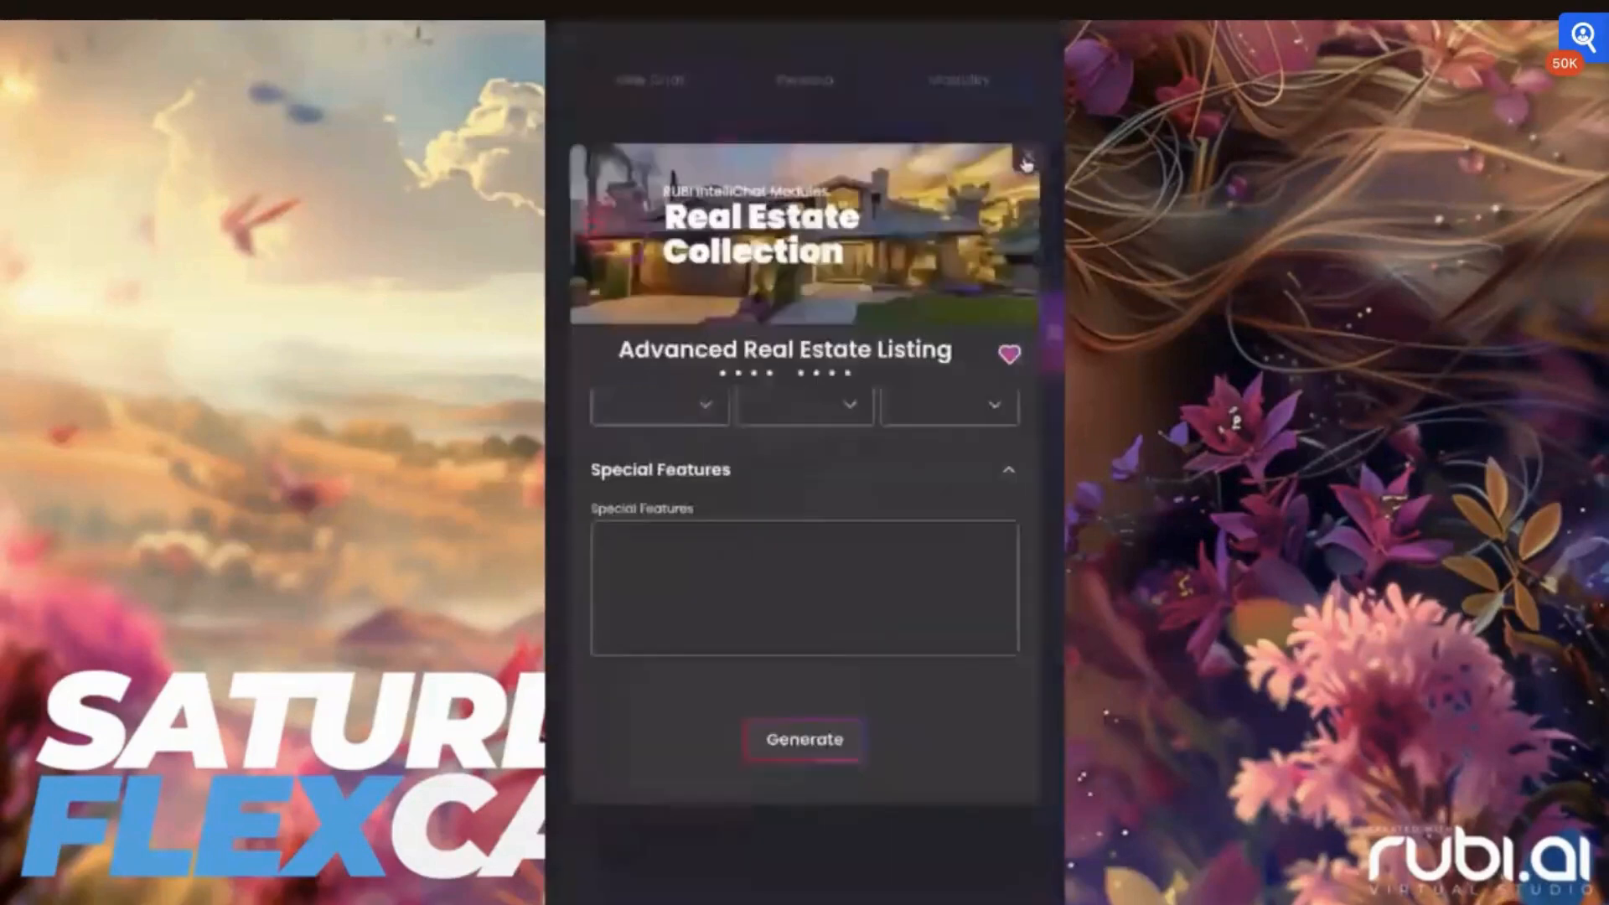
pyautogui.click(1026, 164)
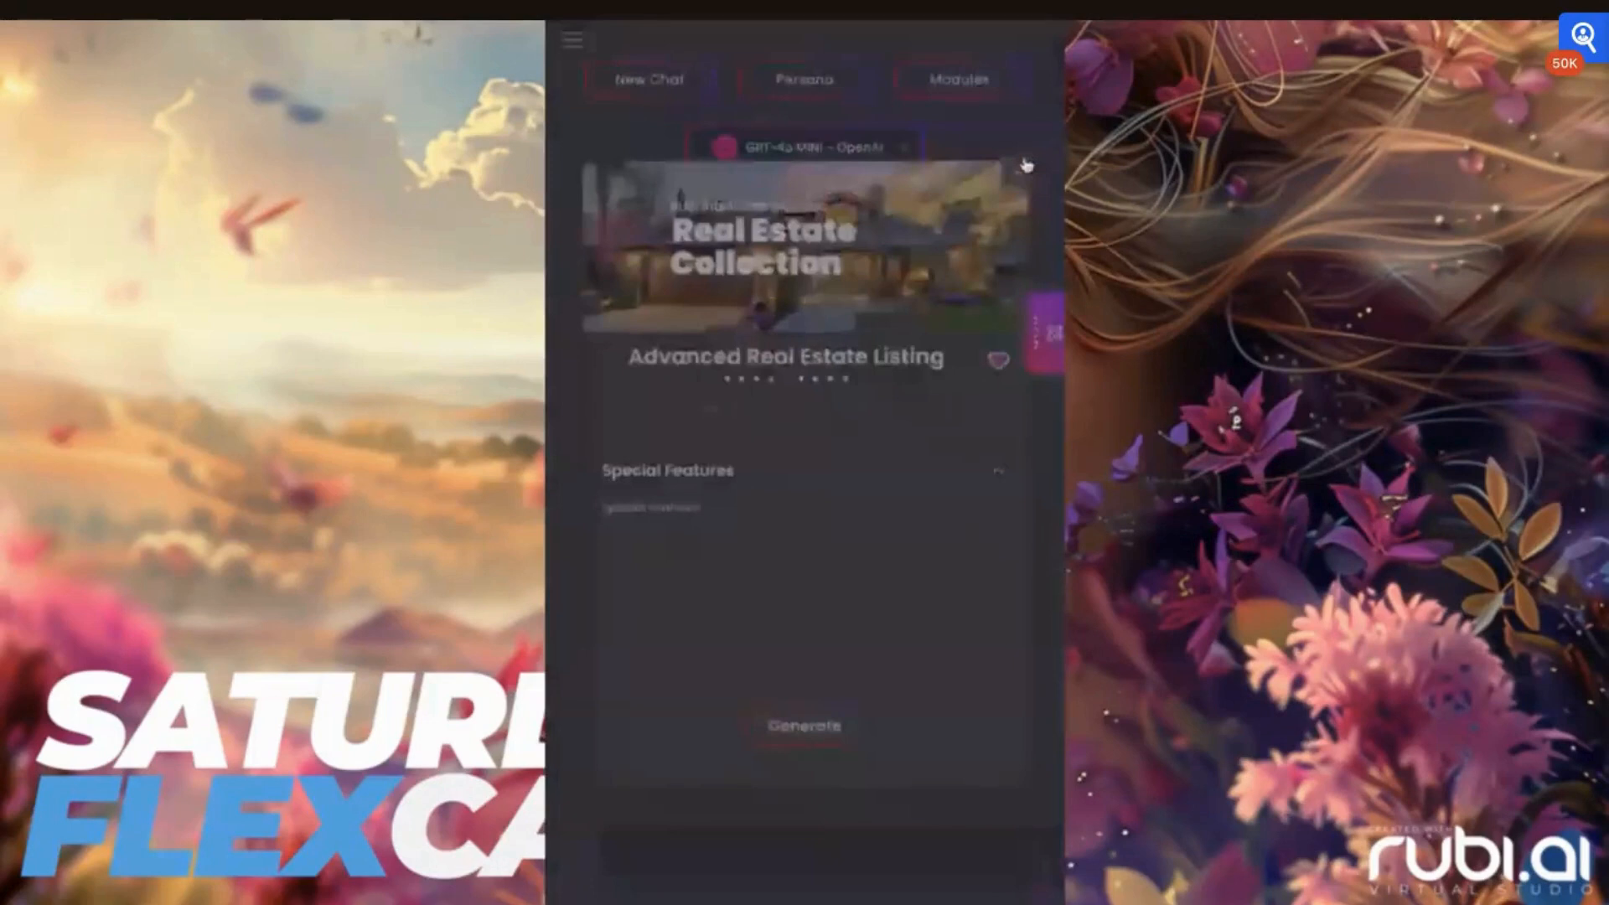
# Look through the chat's History, Anchoring, Prompts and Editor tools, and close them
pyautogui.click(1039, 340)
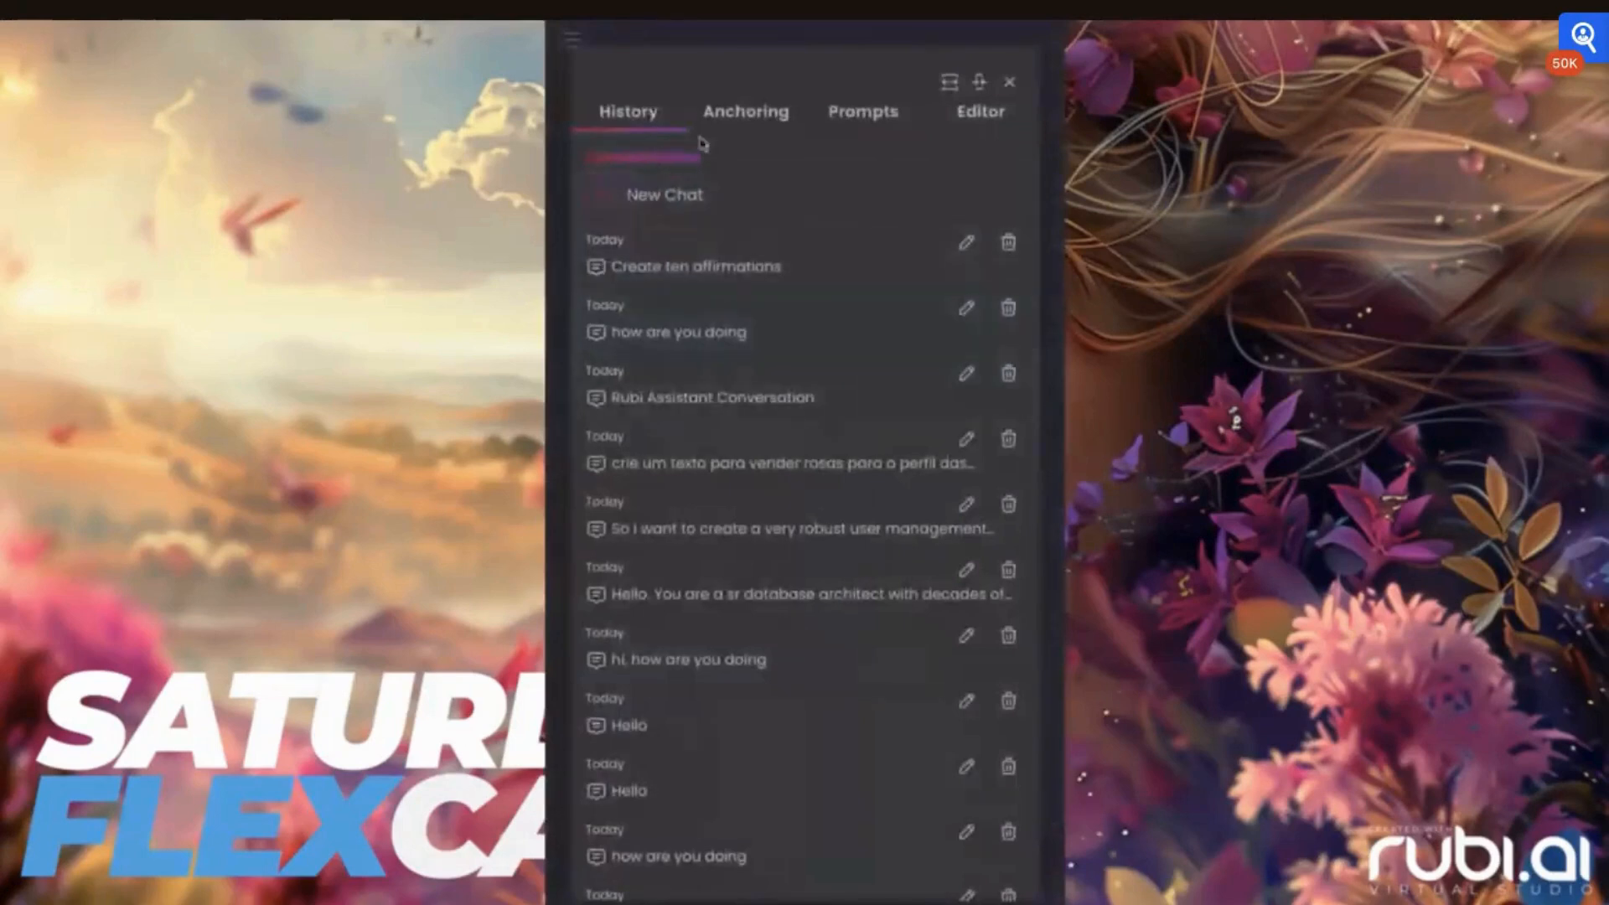
pyautogui.click(729, 118)
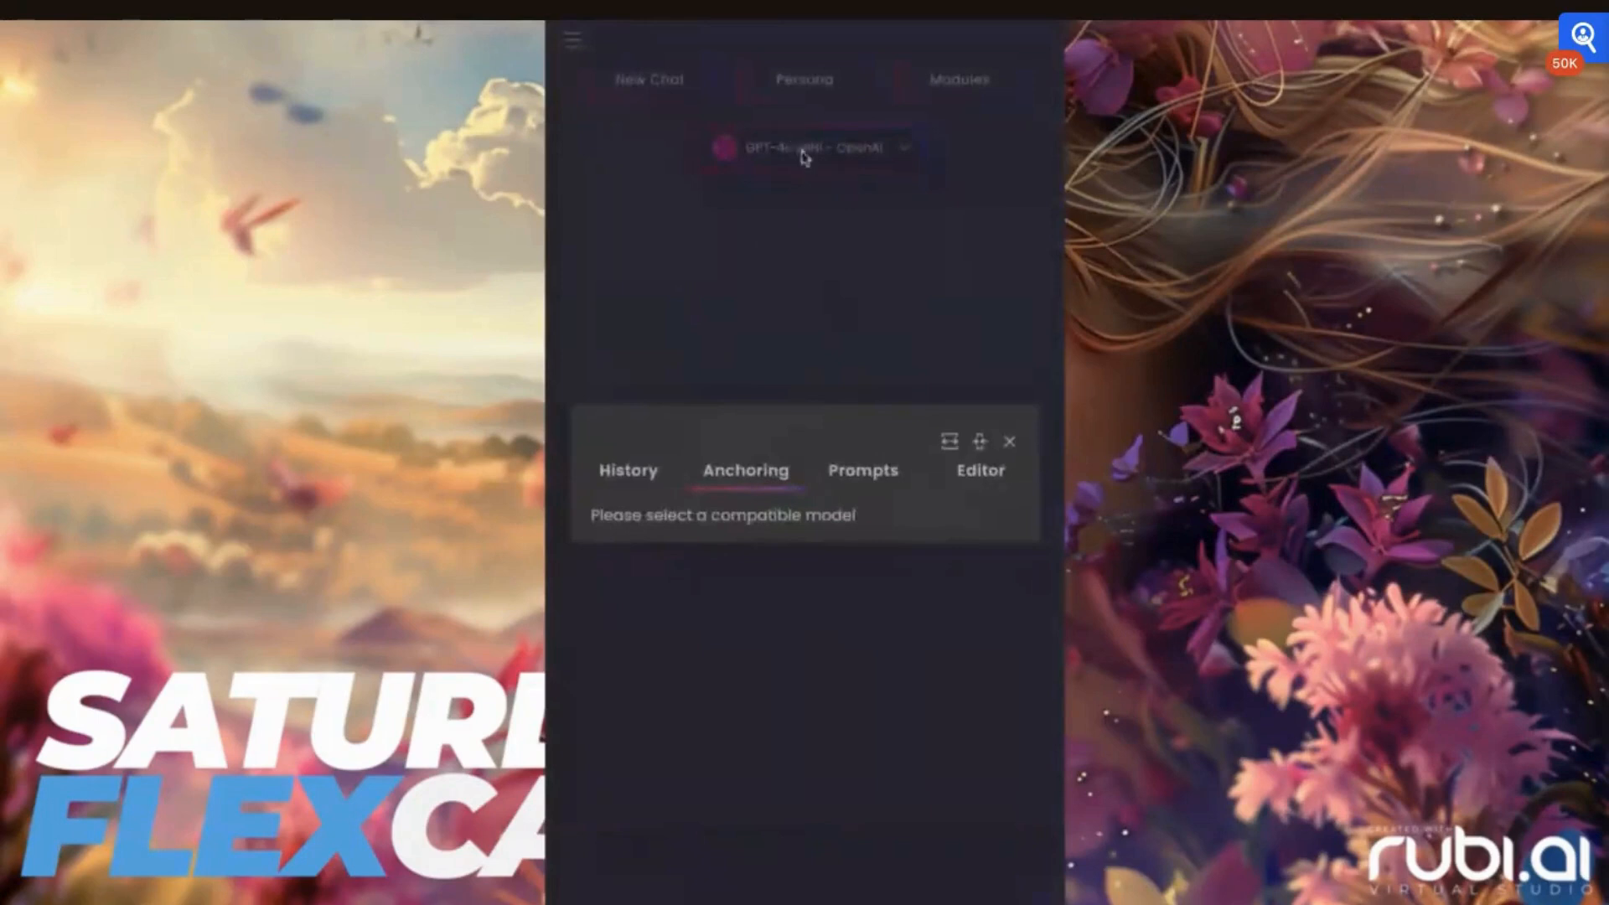
pyautogui.click(873, 467)
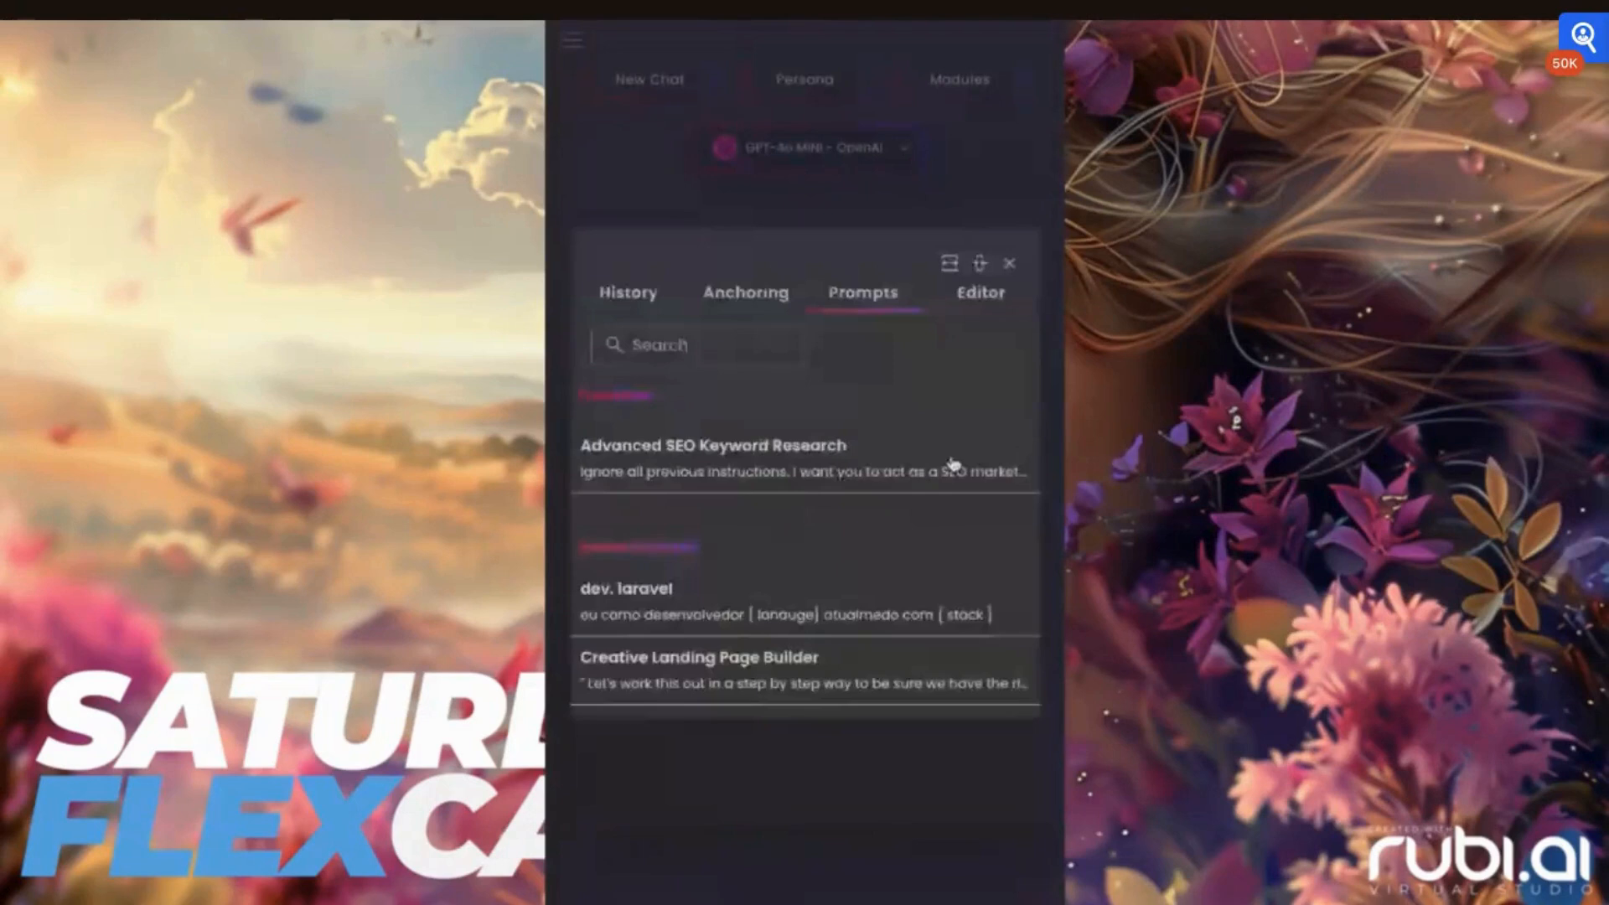
pyautogui.click(961, 311)
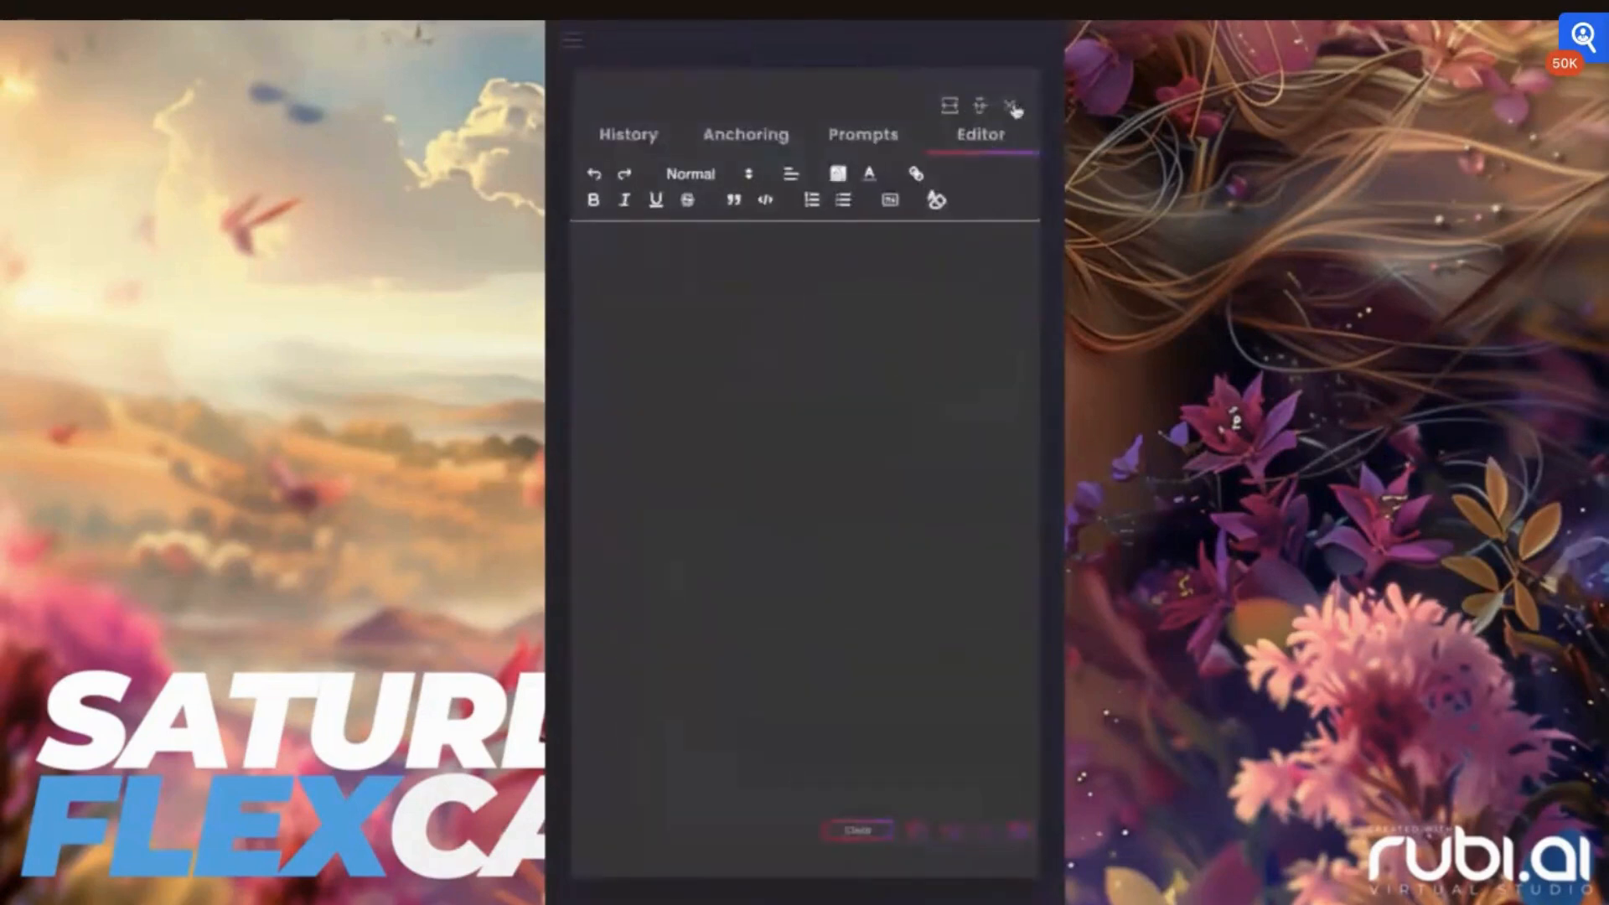
pyautogui.click(1012, 110)
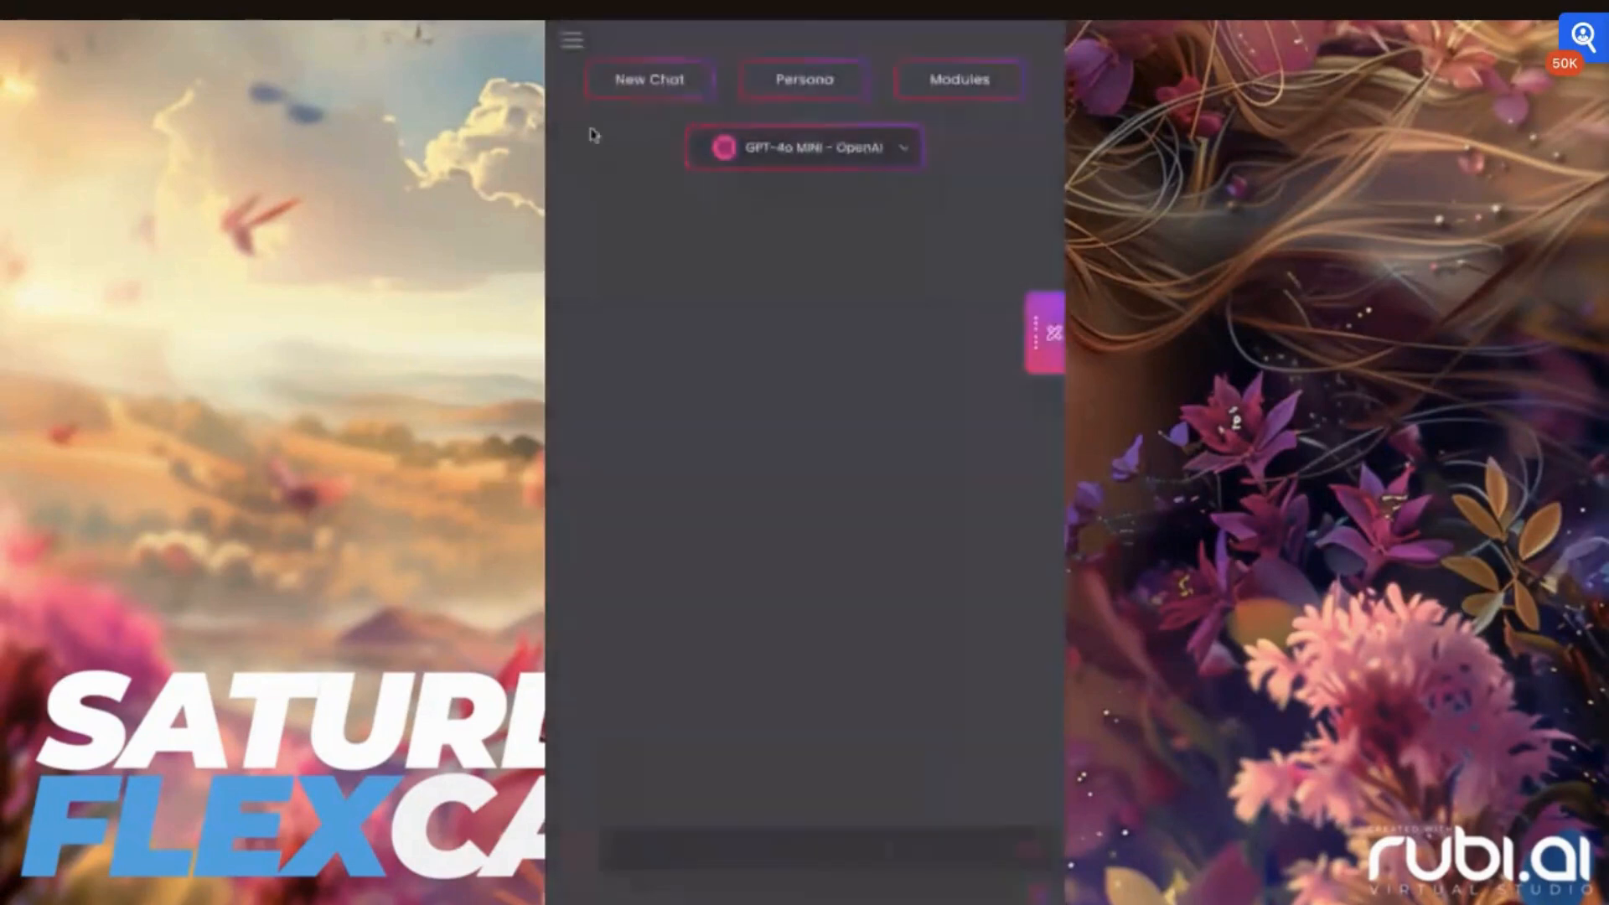
# Switch the chat model to Claude-3.5 Sonnet and review the options for adding images to a Vision prompt
pyautogui.click(805, 147)
pyautogui.scroll(-1, 722, 514)
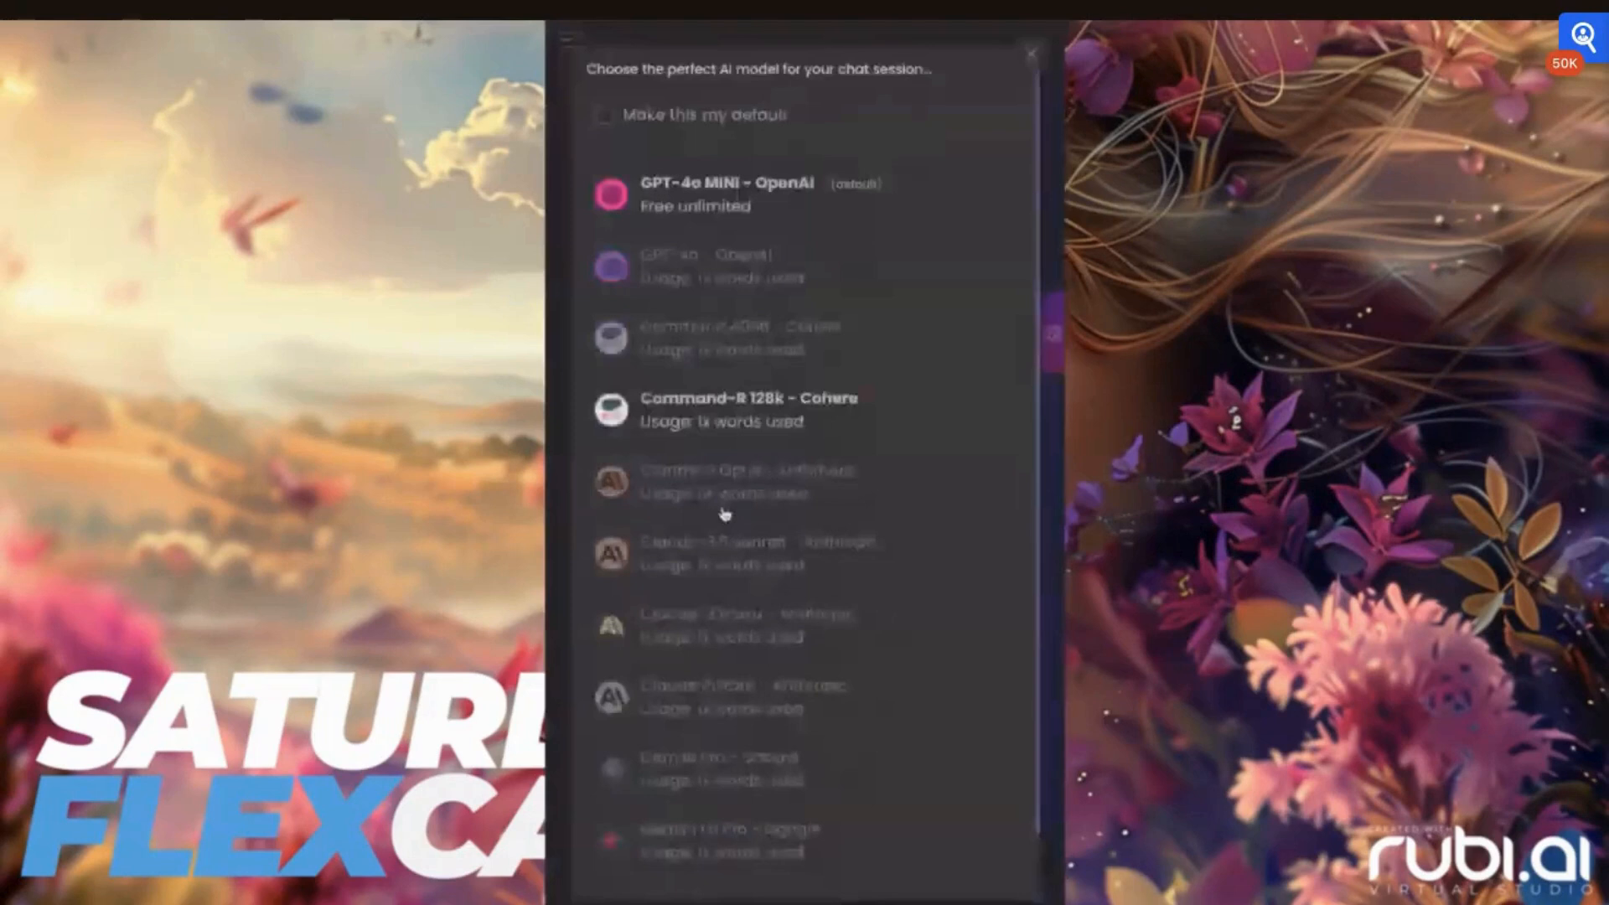
pyautogui.click(729, 381)
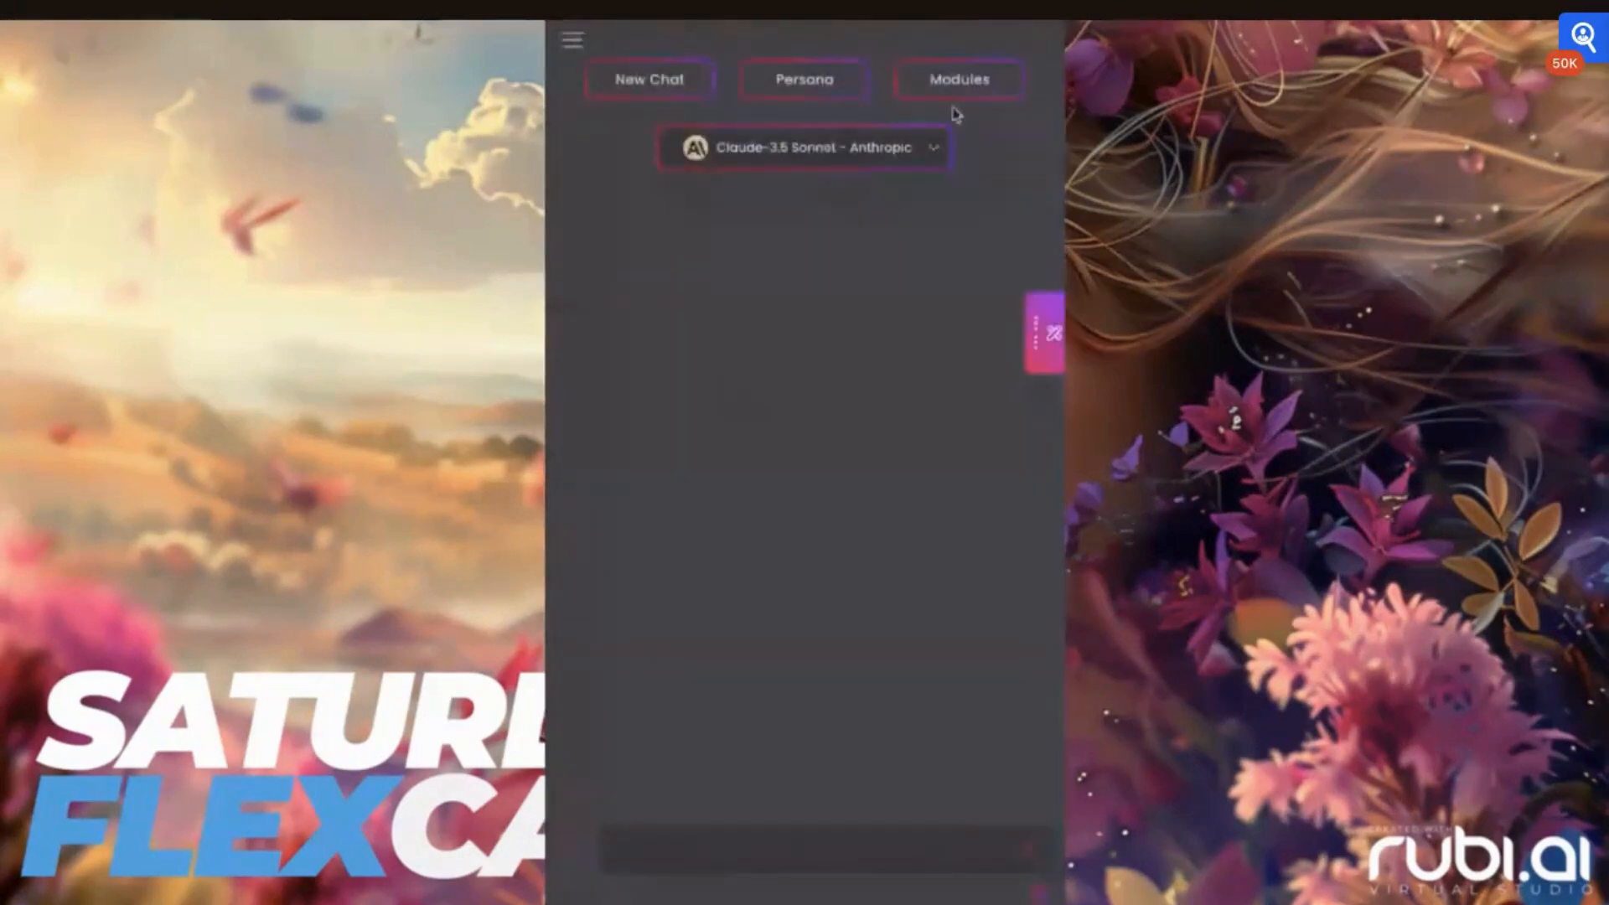
pyautogui.click(587, 859)
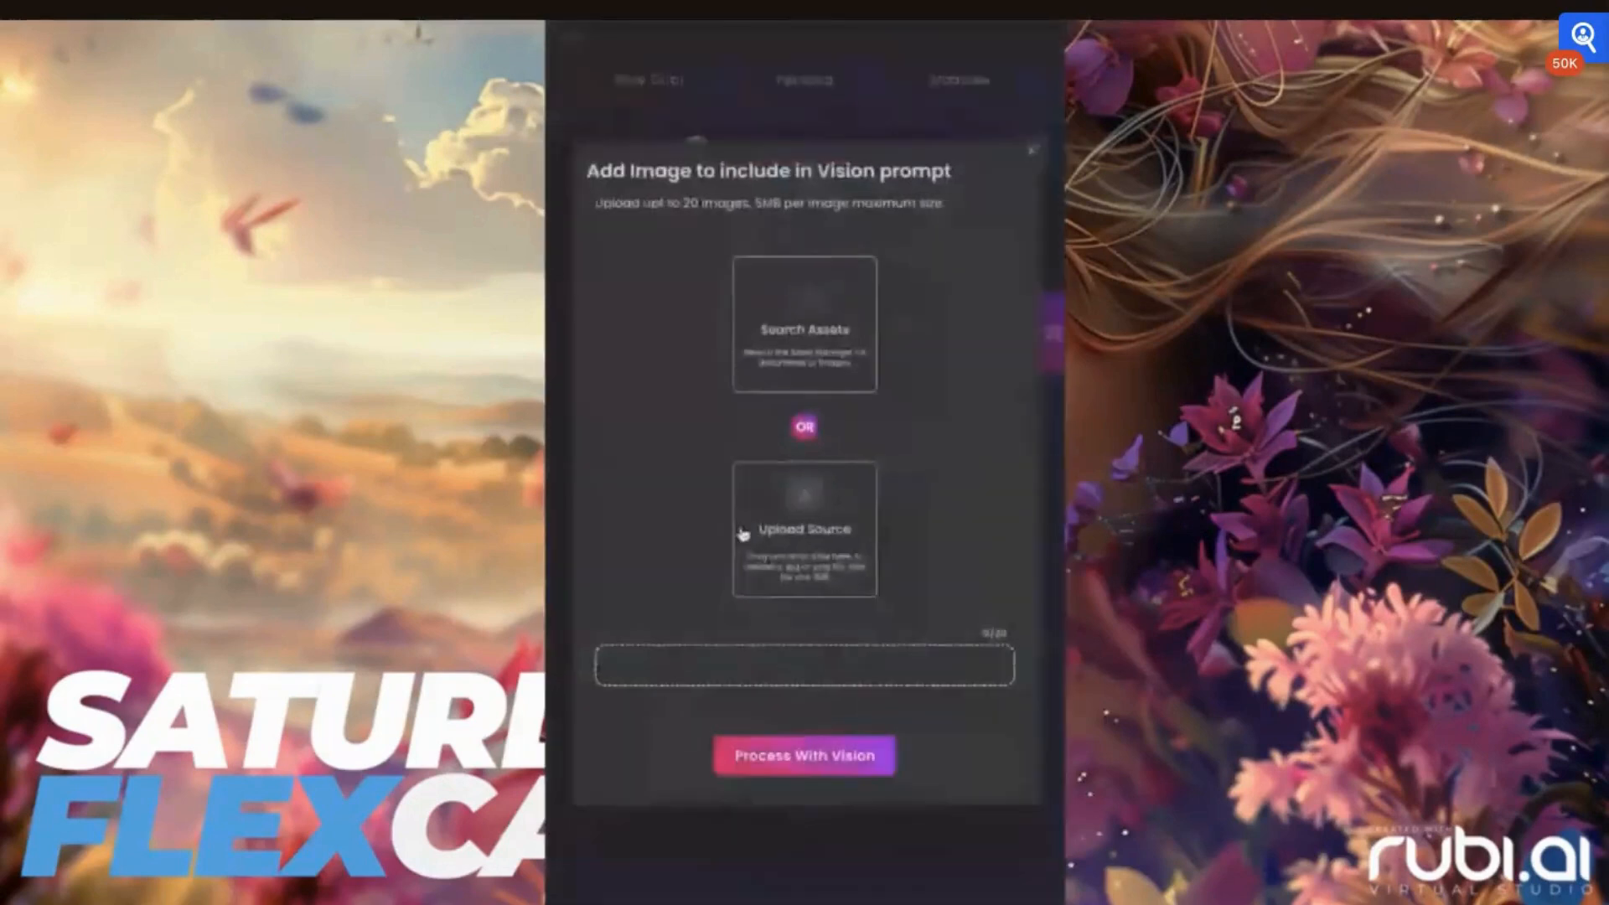
pyautogui.click(1033, 152)
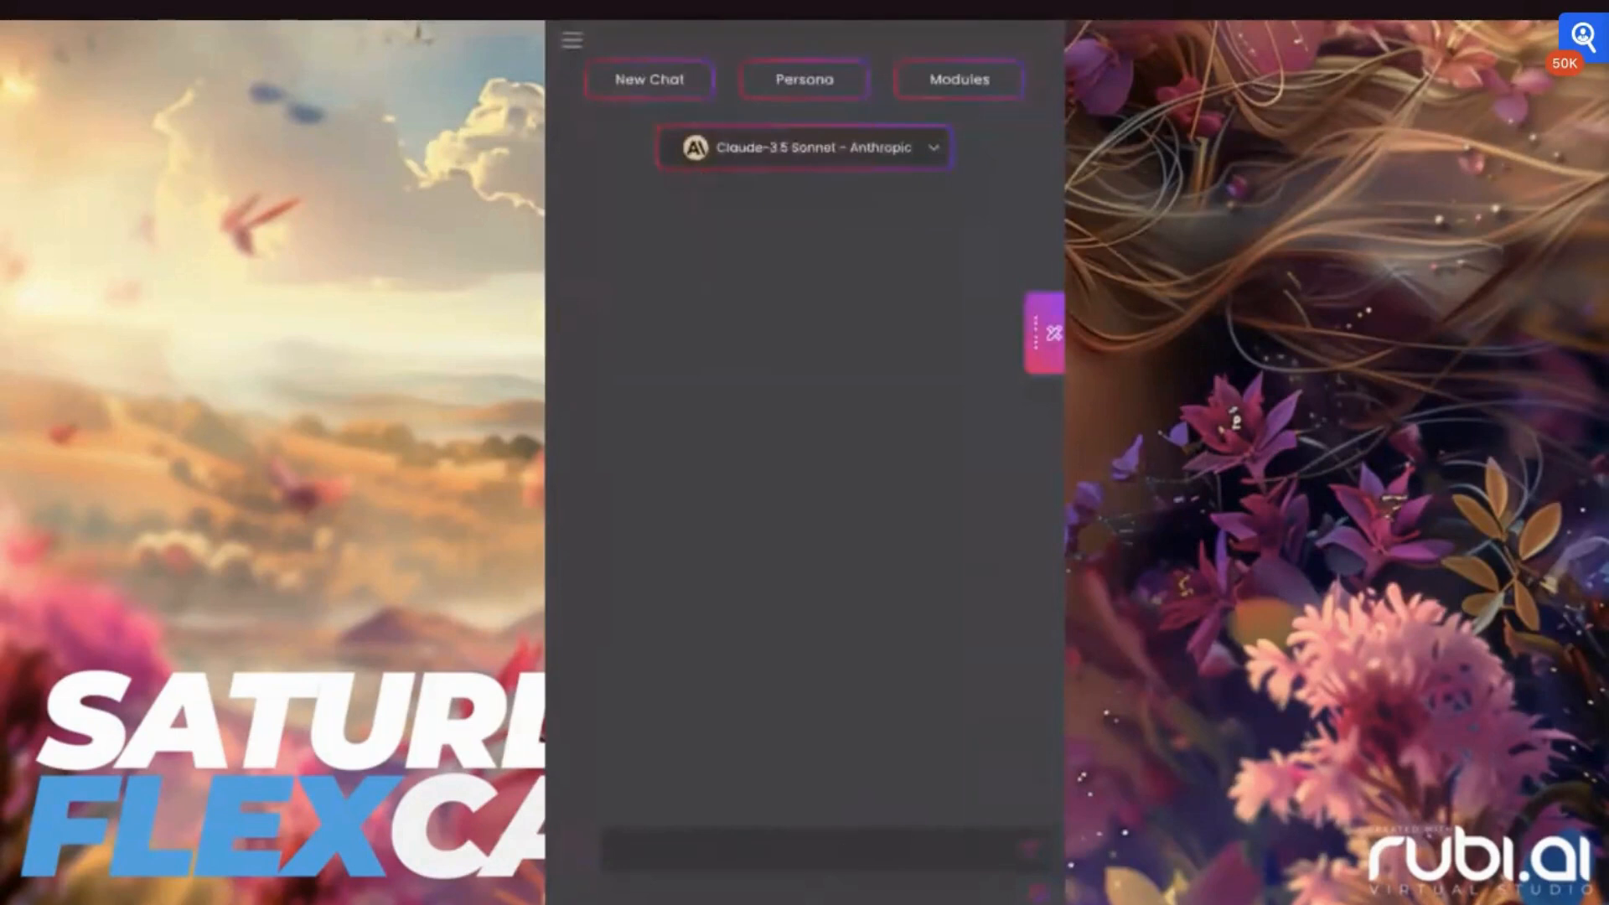
# Send the message "Hello" in the chat and read the reply from its beginning
pyautogui.click(847, 855)
pyautogui.write('H')
pyautogui.press('Return')
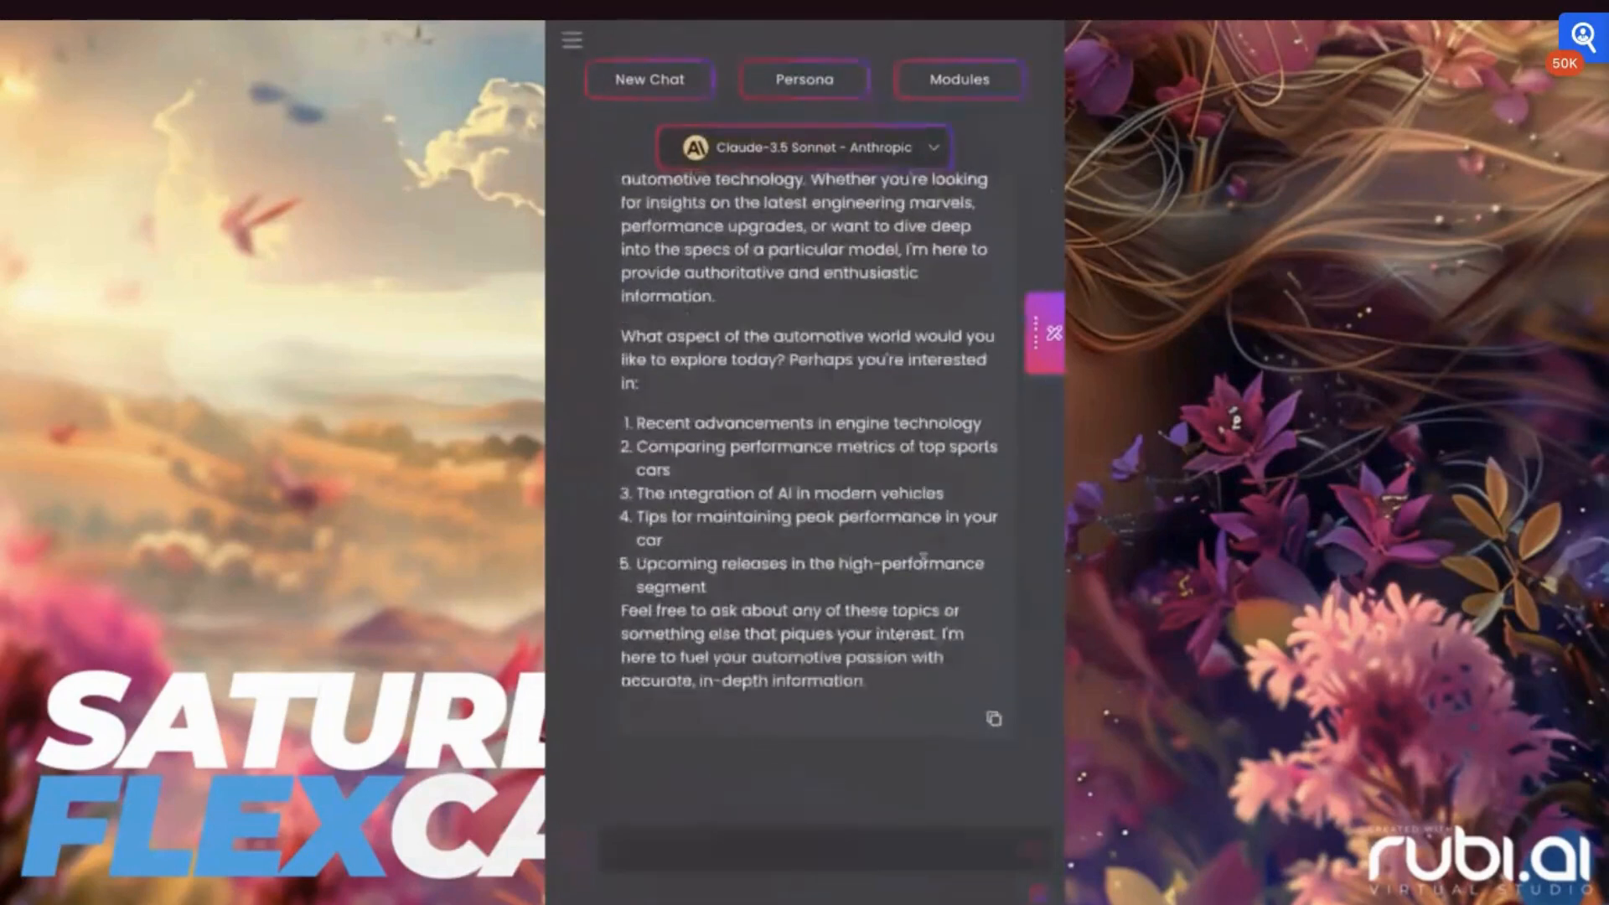
pyautogui.scroll(3, 923, 455)
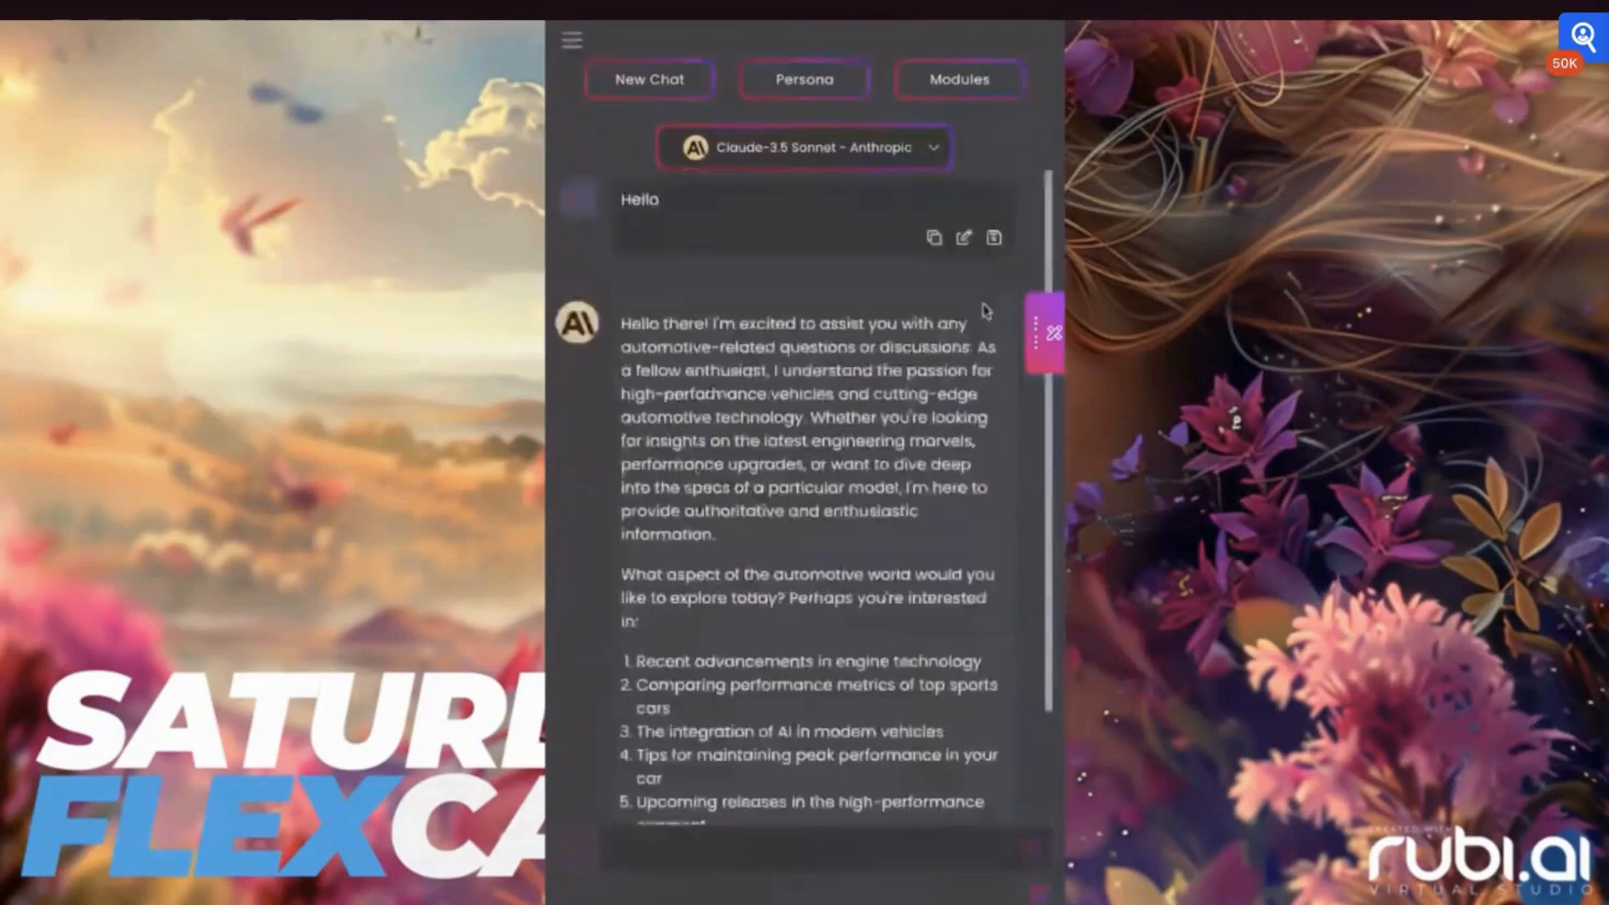
# Read the rest of the reply and send a follow-up message beginning with "Tell me more about"
pyautogui.scroll(-3, 922, 455)
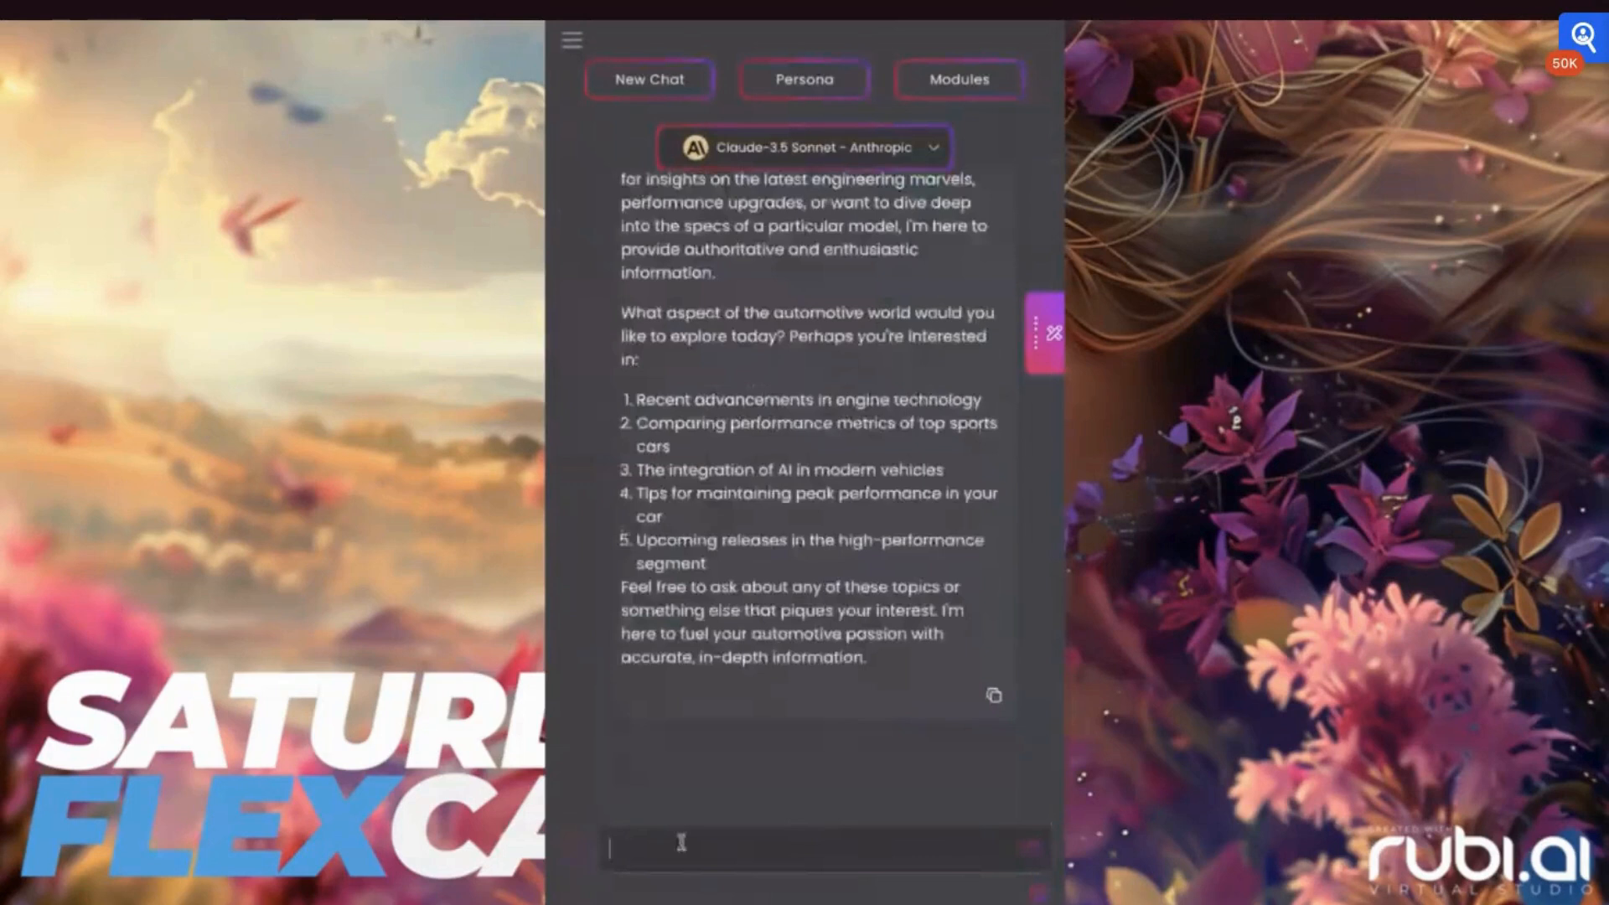
pyautogui.write('Tell me more about y')
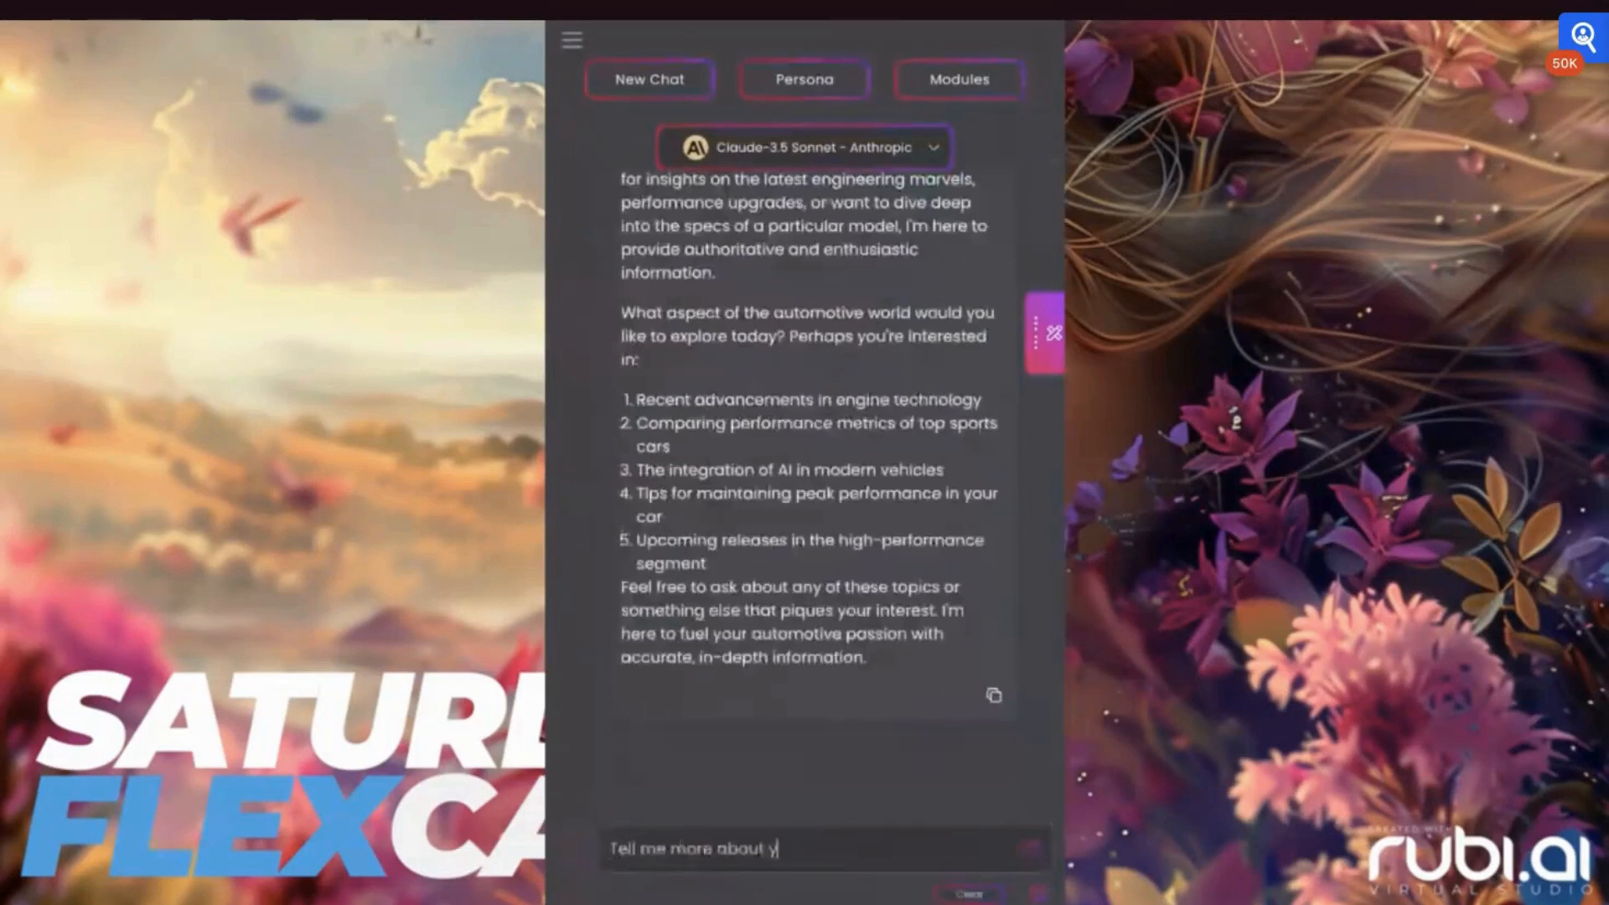
pyautogui.press('Return')
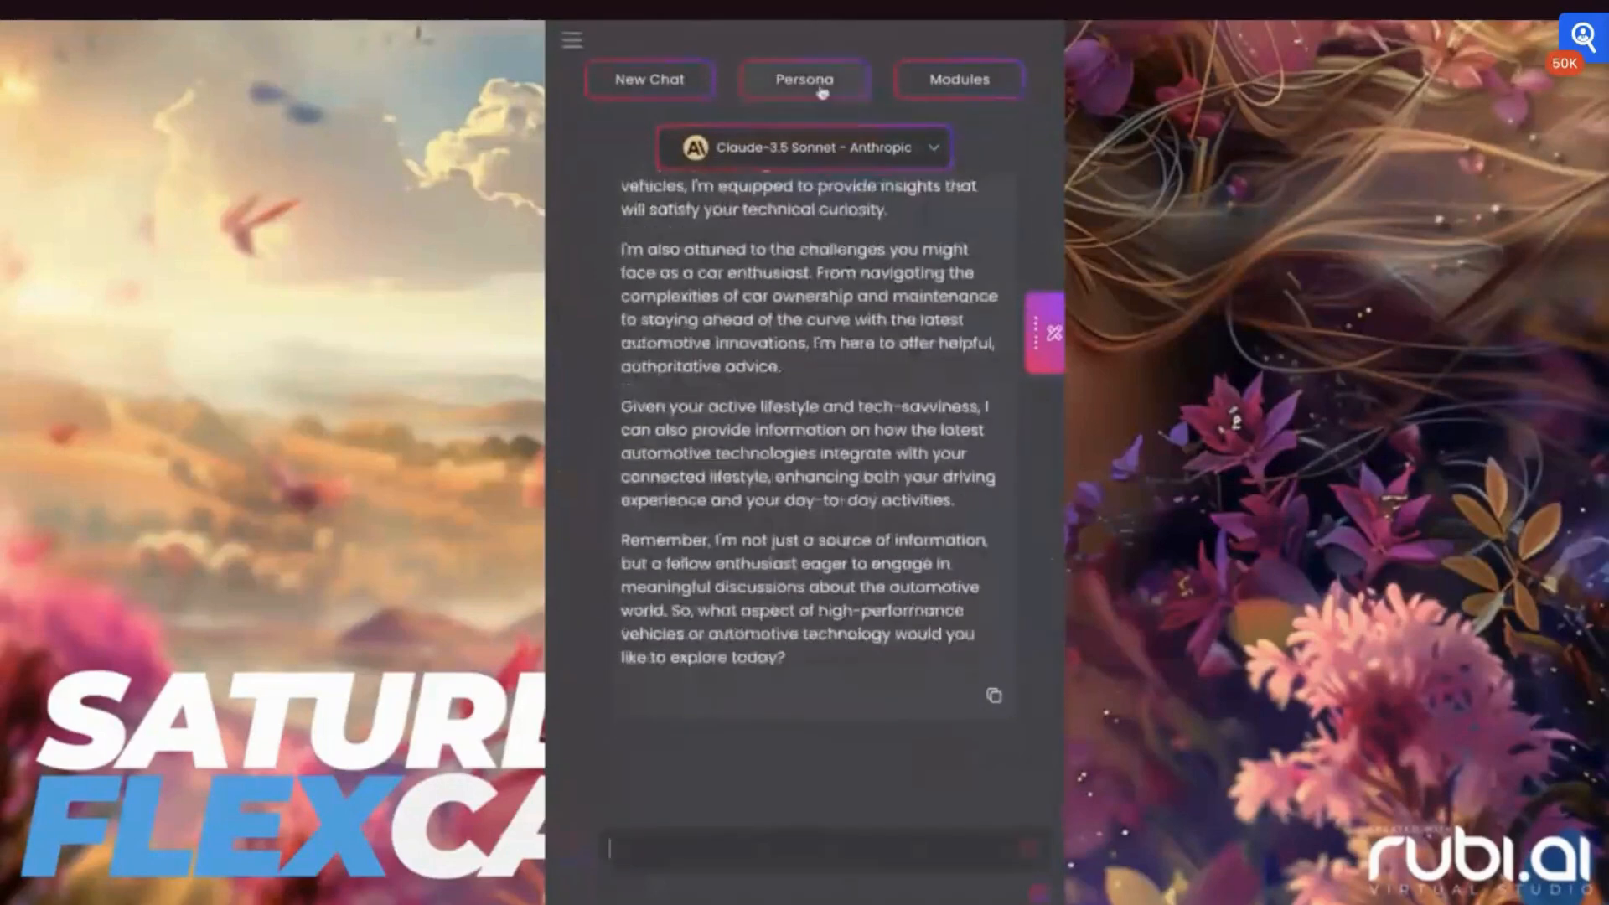
# Switch the chat model to Claude Instant and return to the beginning of the conversation
pyautogui.click(878, 151)
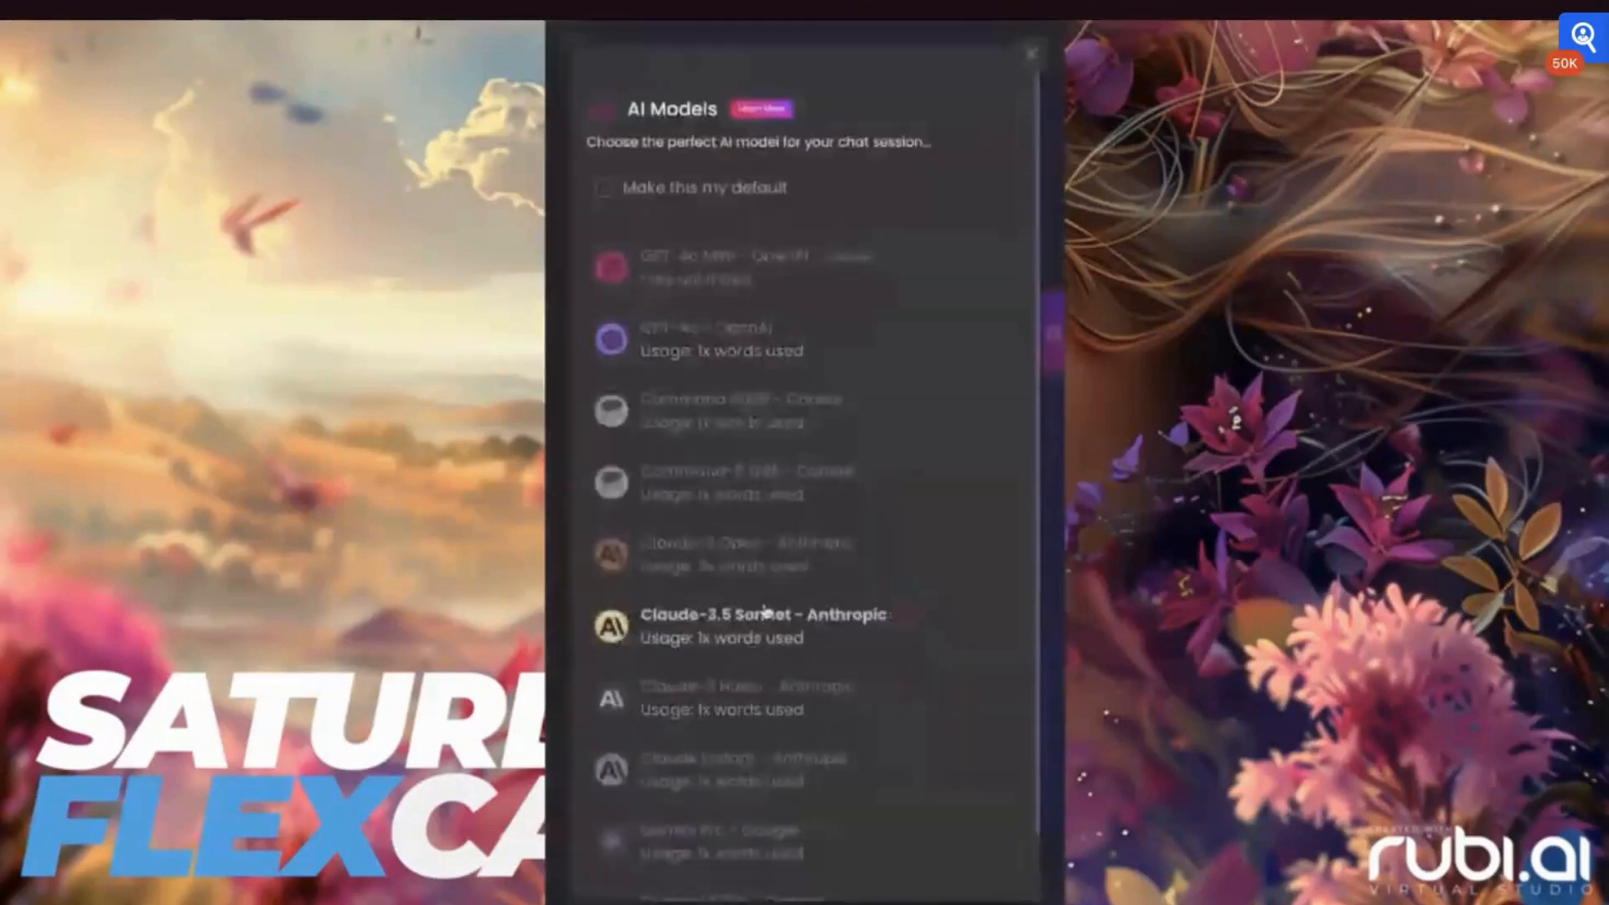
pyautogui.click(705, 786)
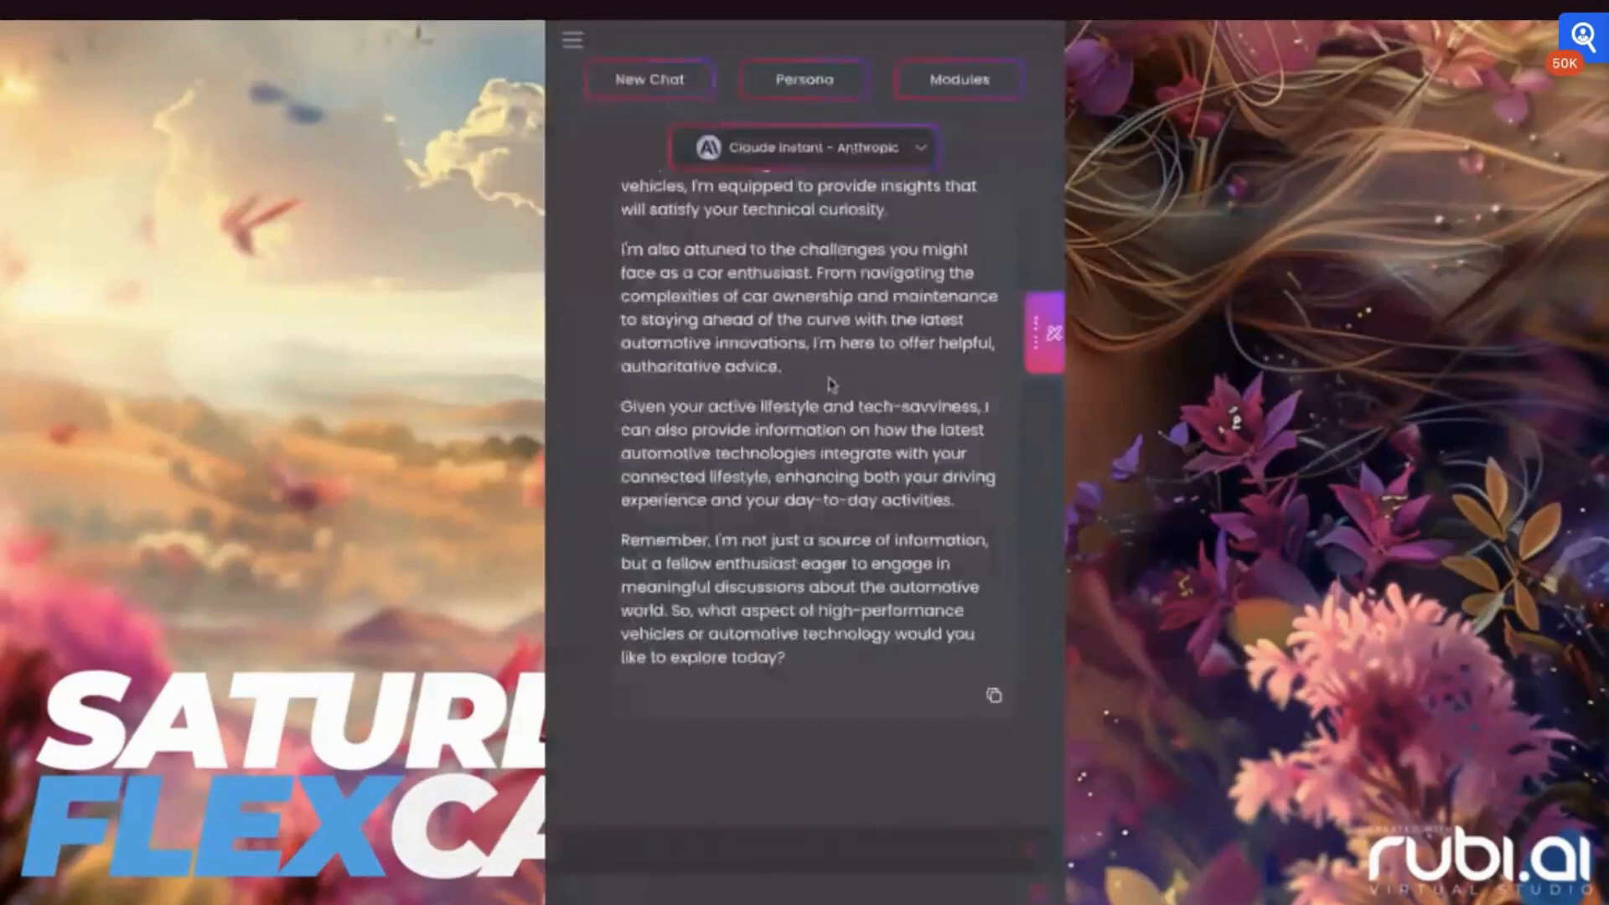
pyautogui.scroll(5, 830, 384)
pyautogui.scroll(5, 830, 384)
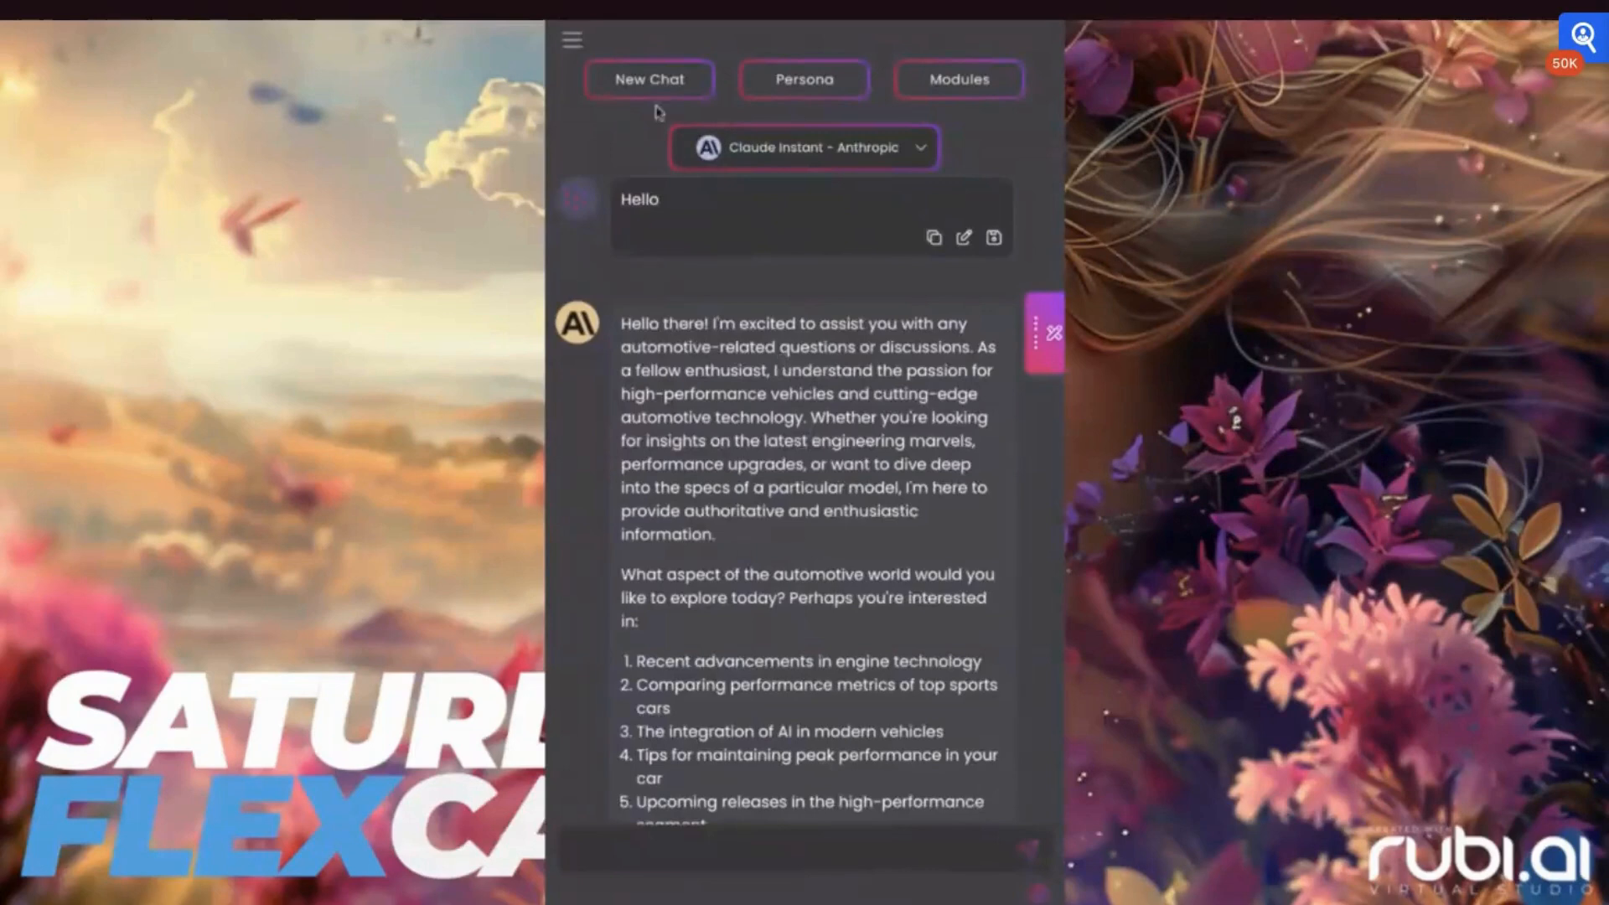
# Open the Collaborators section of the account settings
pyautogui.click(570, 40)
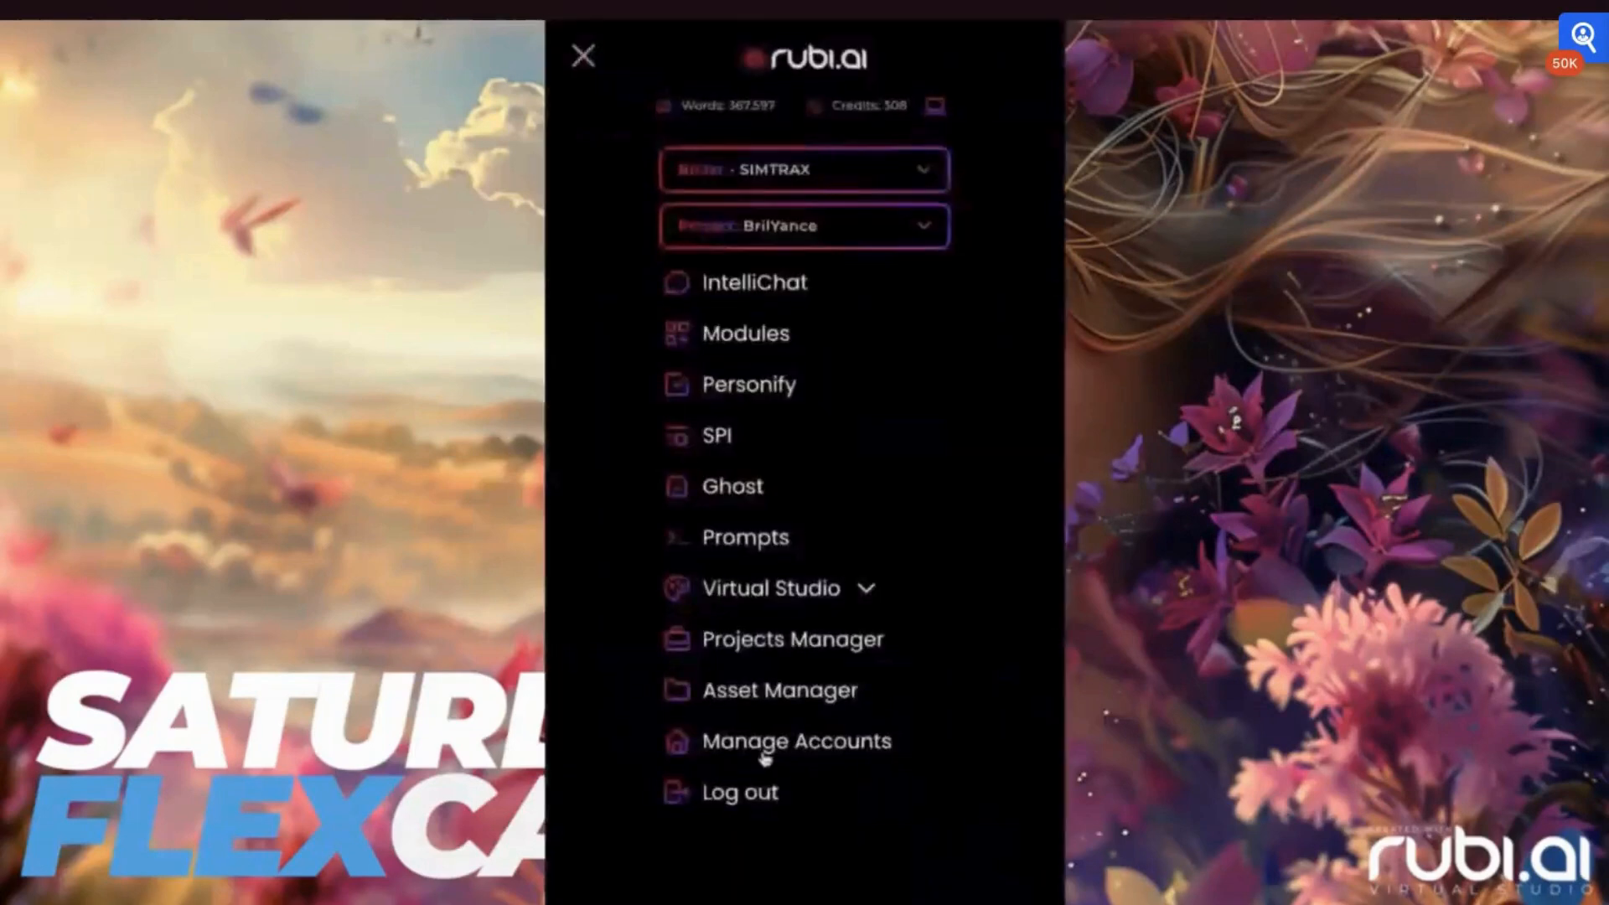
pyautogui.click(762, 750)
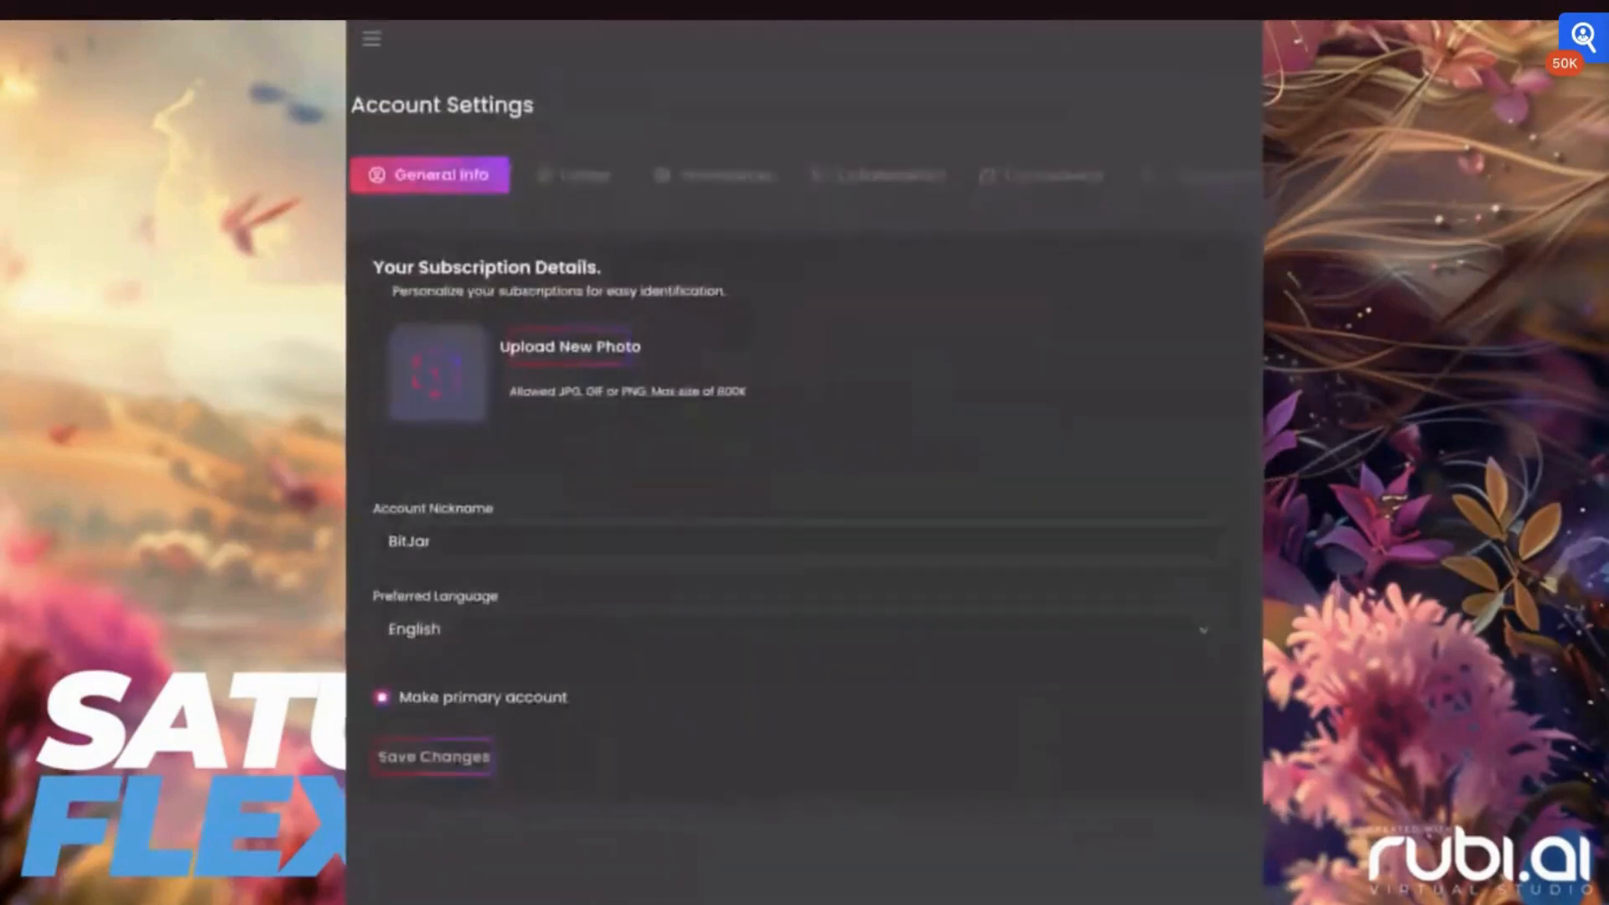
pyautogui.click(893, 180)
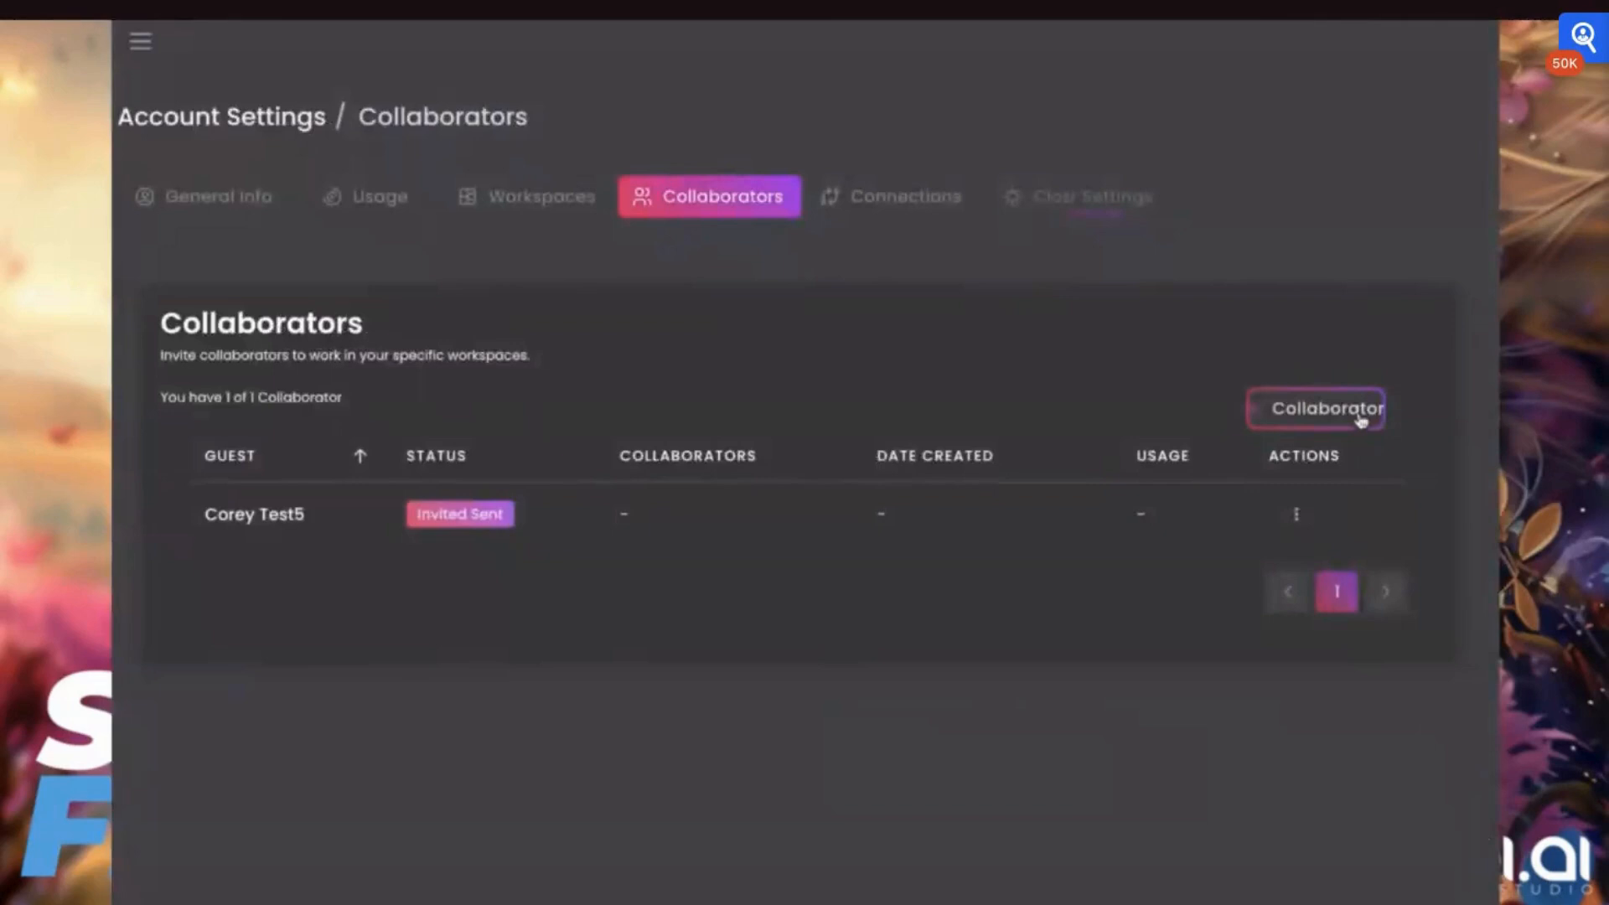
# Start a new collaborator invitation and set its Music permission to Blocked
pyautogui.click(1359, 418)
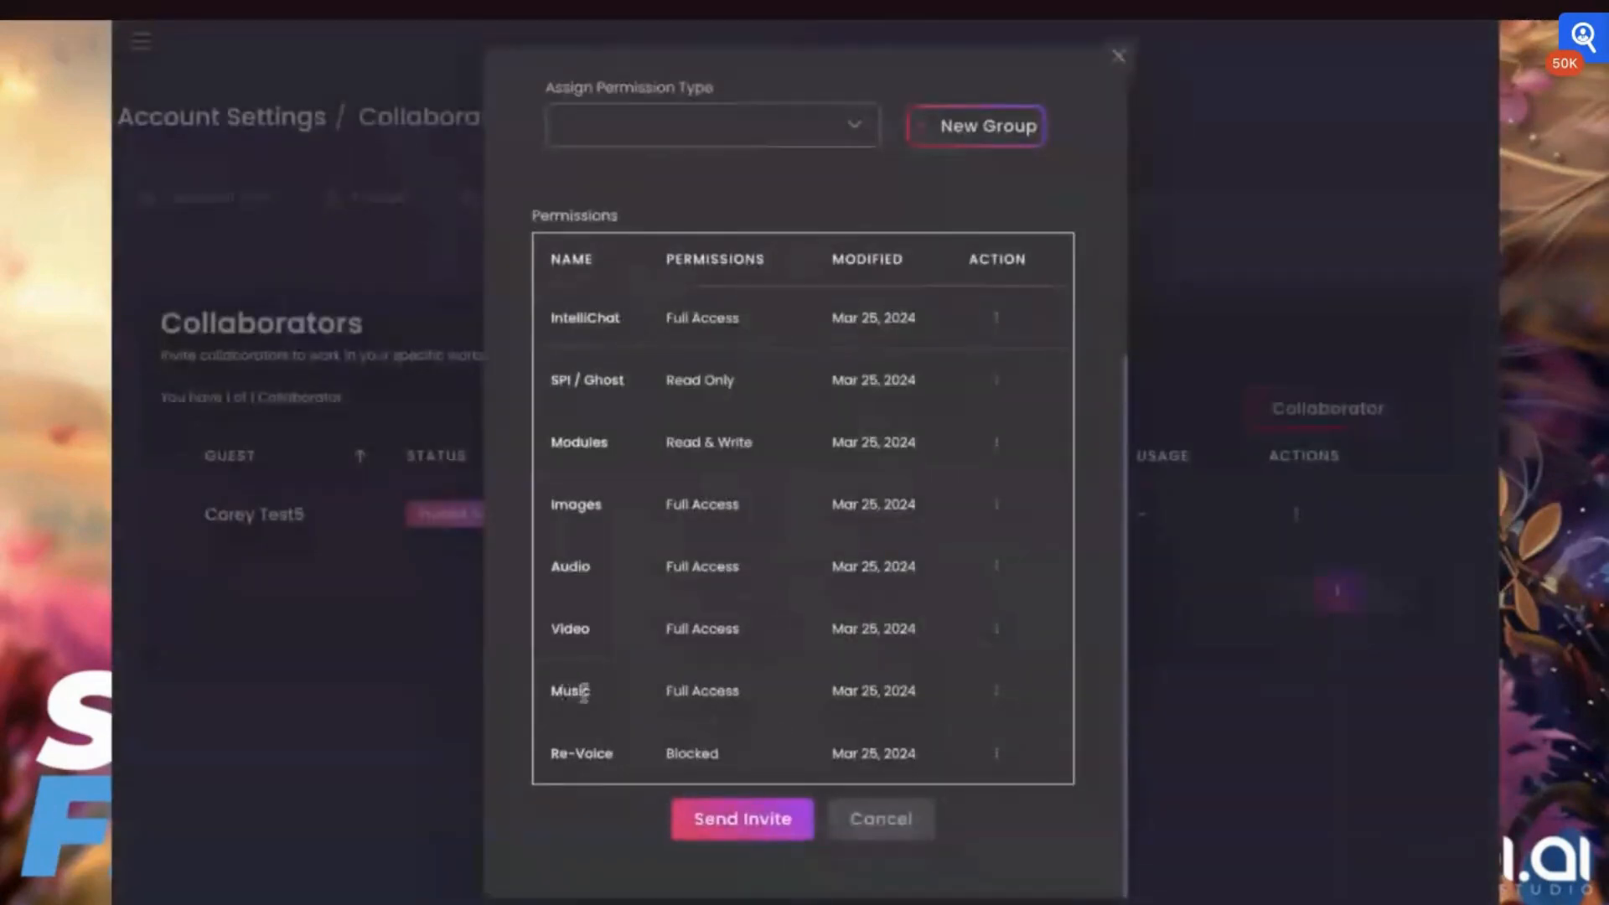
pyautogui.click(997, 694)
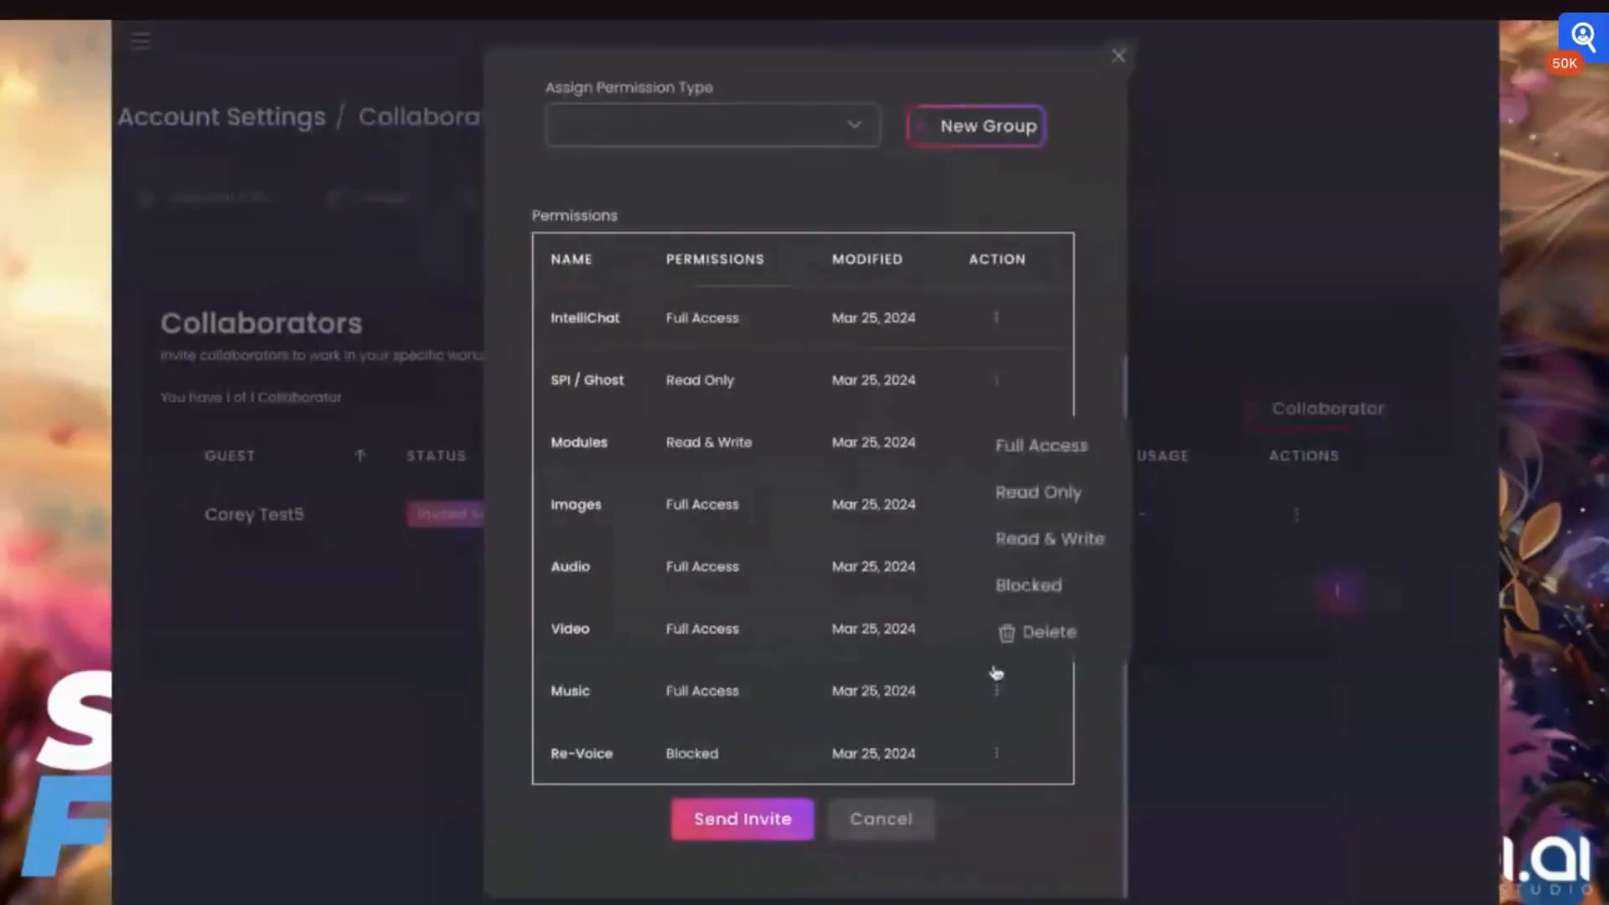
pyautogui.click(1020, 590)
# Select the C2C Digital and DEMO Version 2 workspaces for the collaborator invitation
pyautogui.scroll(3, 714, 482)
pyautogui.scroll(2, 716, 474)
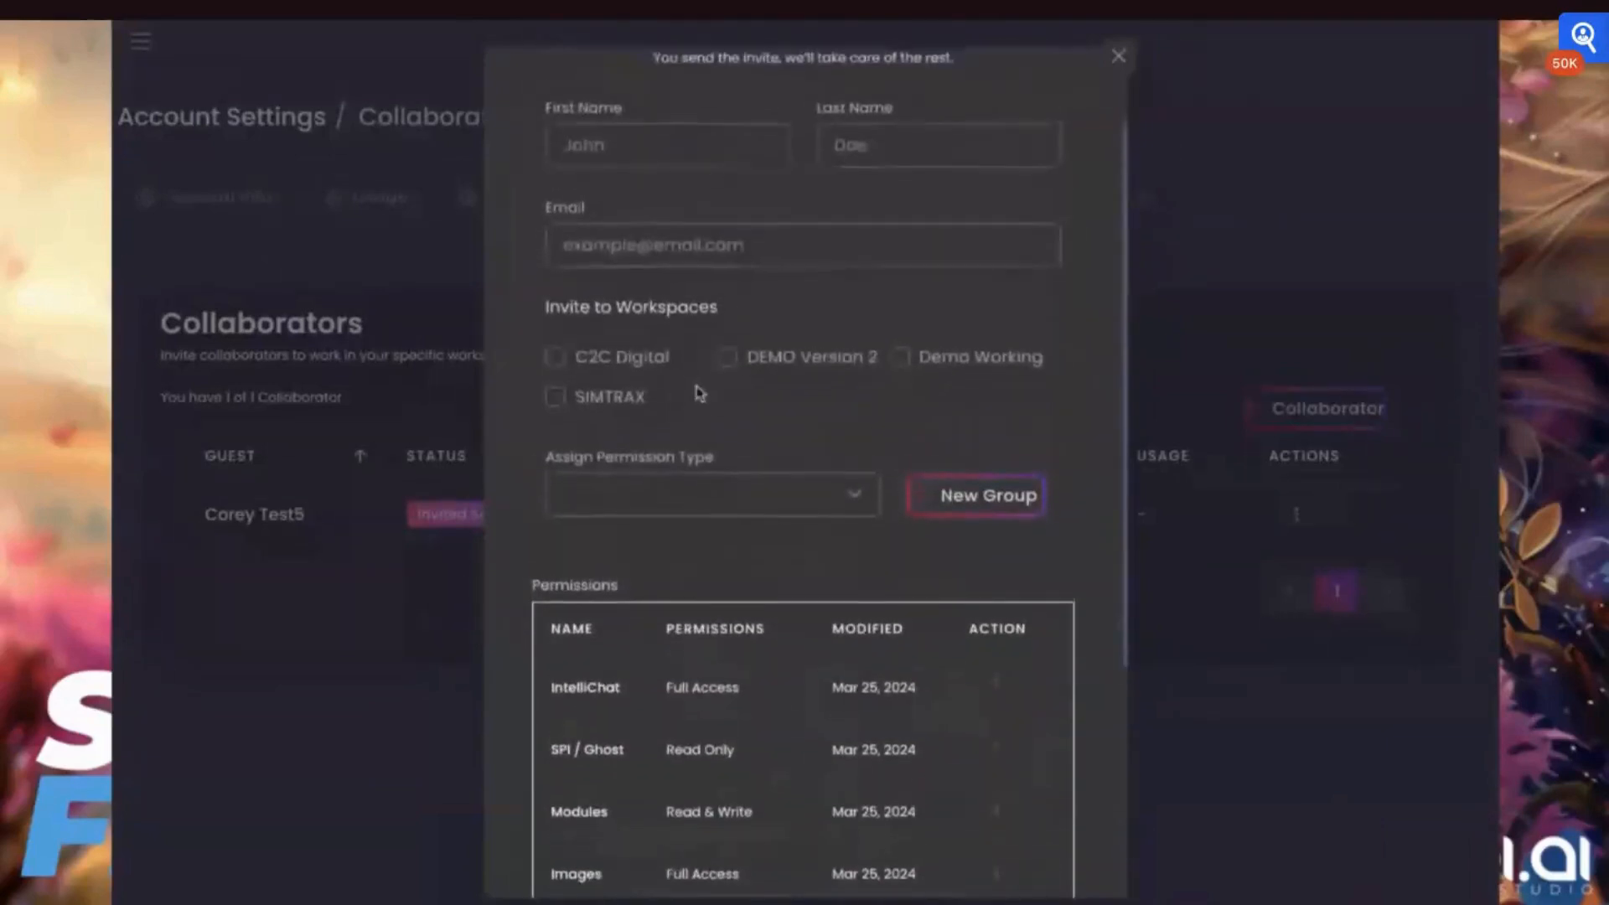
pyautogui.click(555, 362)
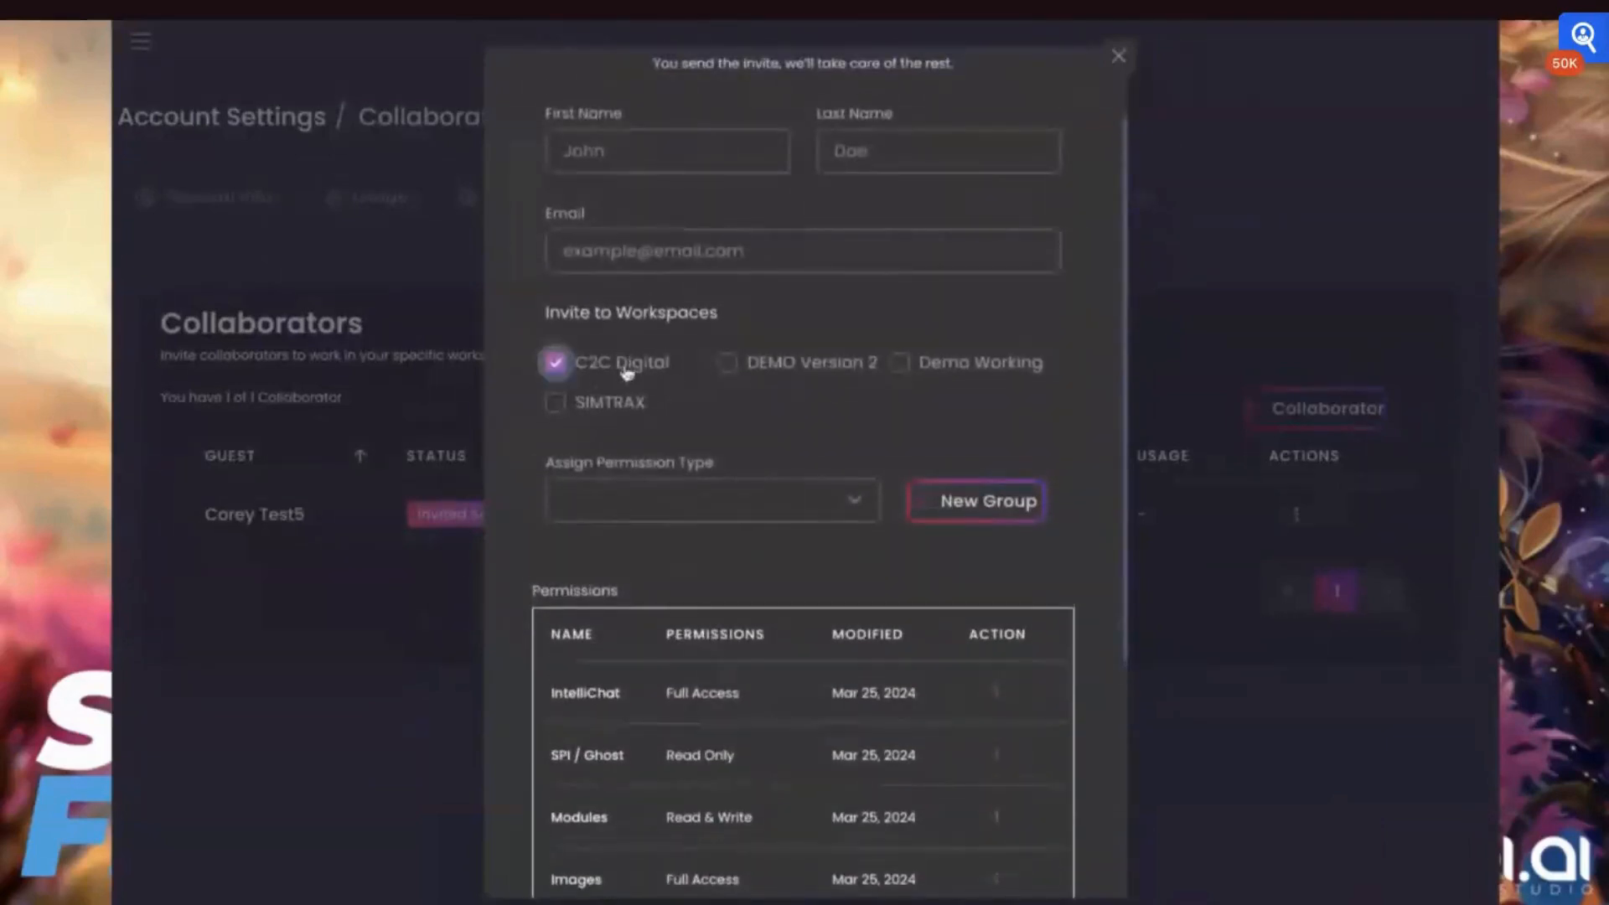
pyautogui.click(728, 366)
pyautogui.scroll(1, 731, 374)
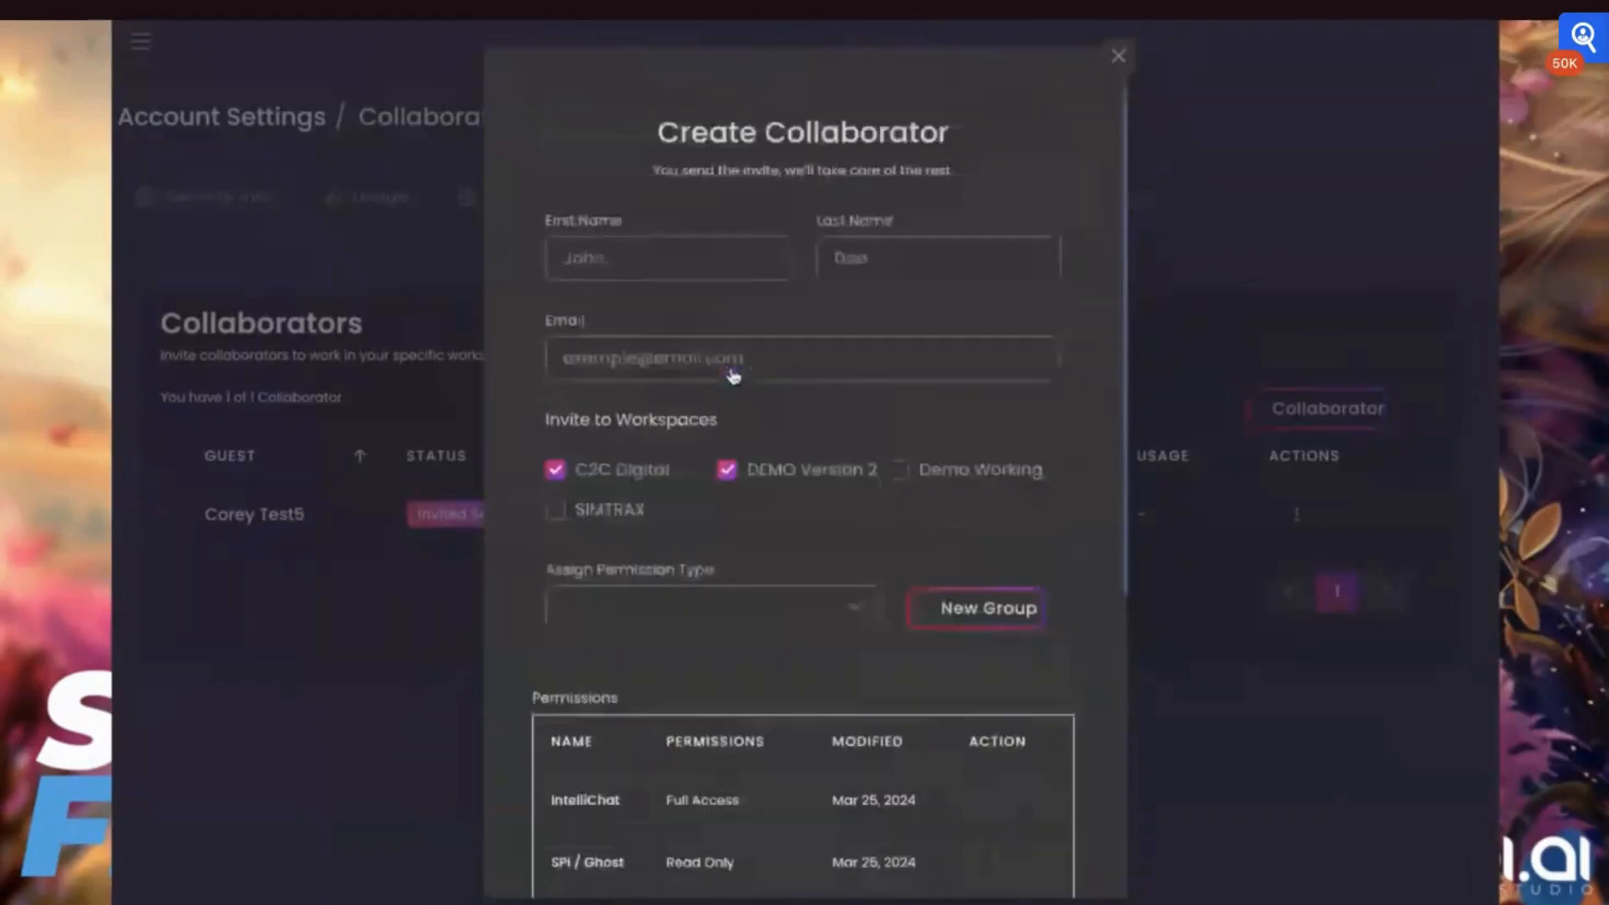
pyautogui.click(733, 375)
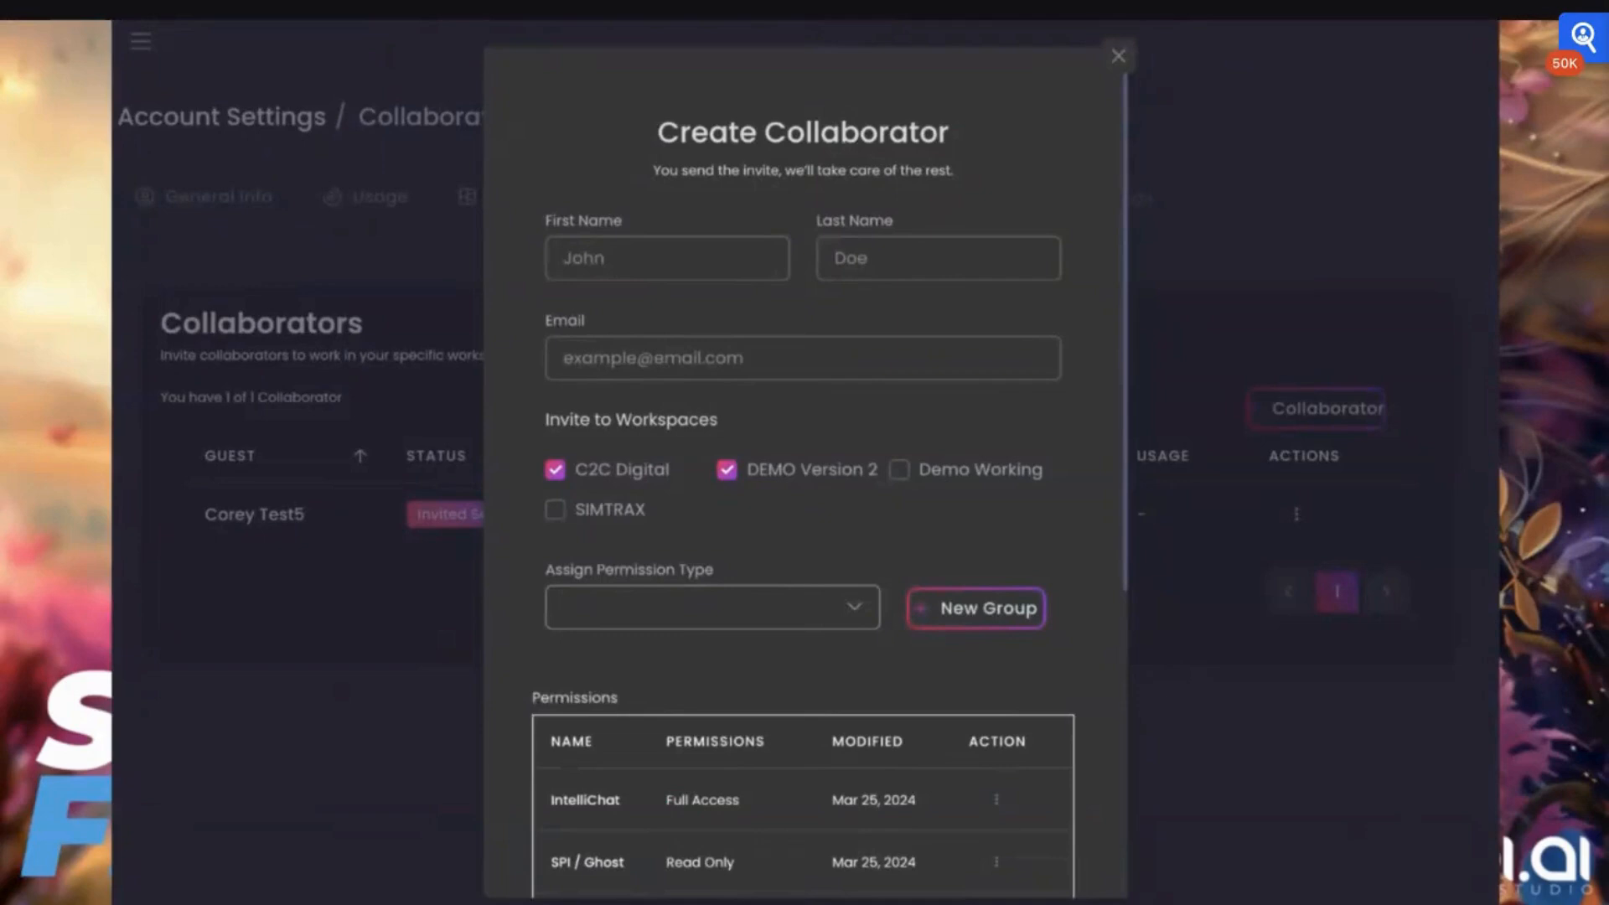
# Review the permissions list of the collaborator invitation and close the form without sending it
pyautogui.scroll(-4, 872, 616)
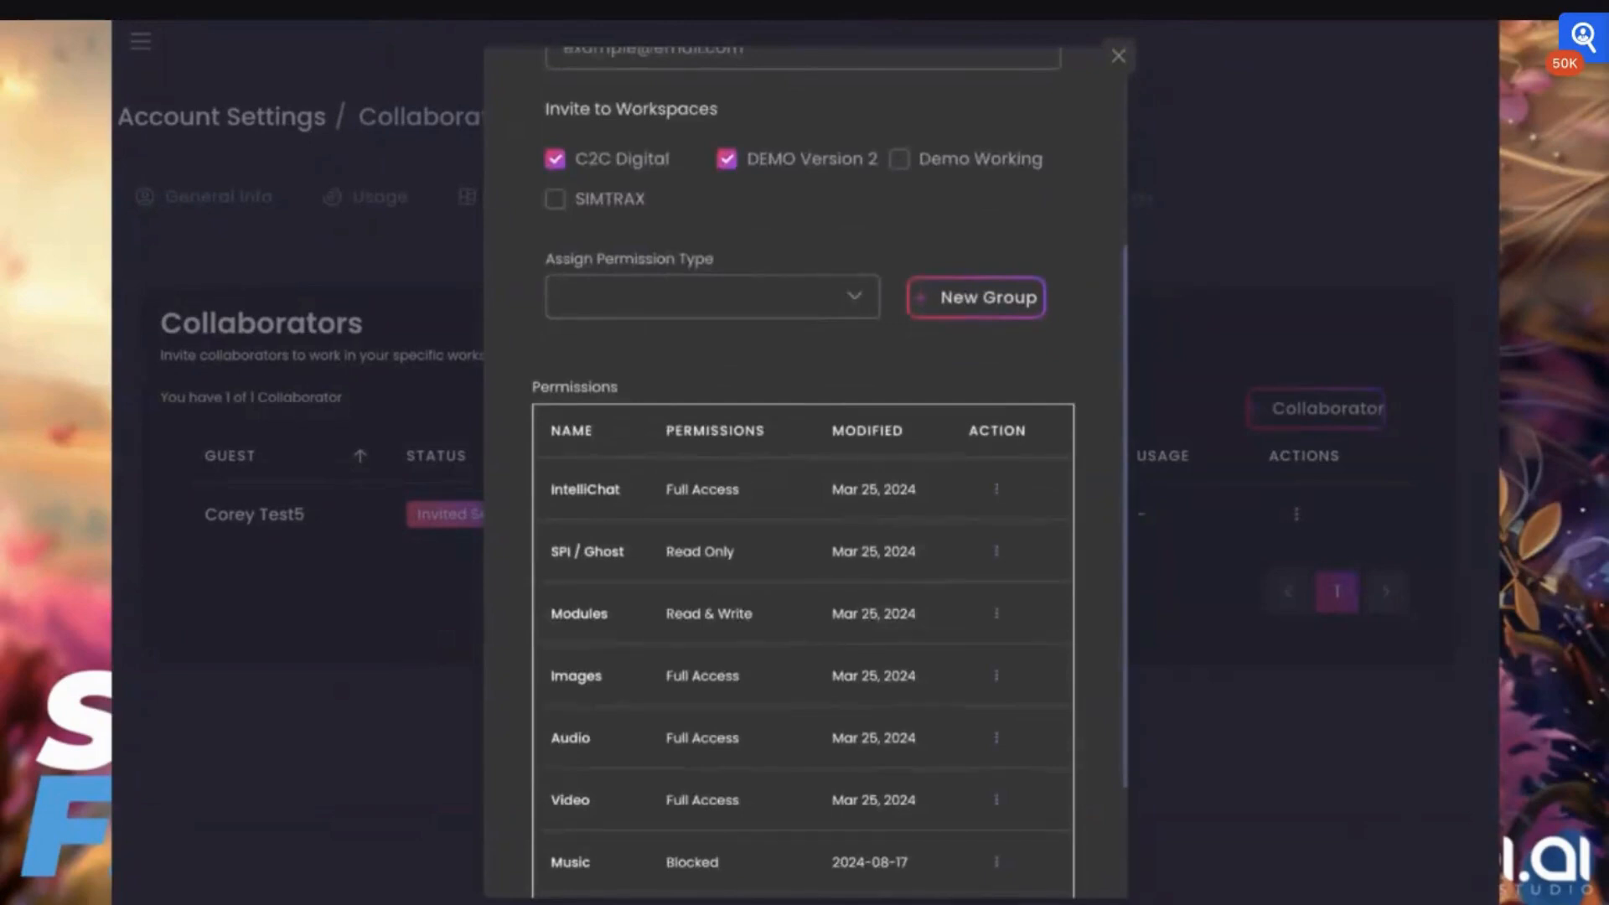
pyautogui.scroll(-2, 1009, 855)
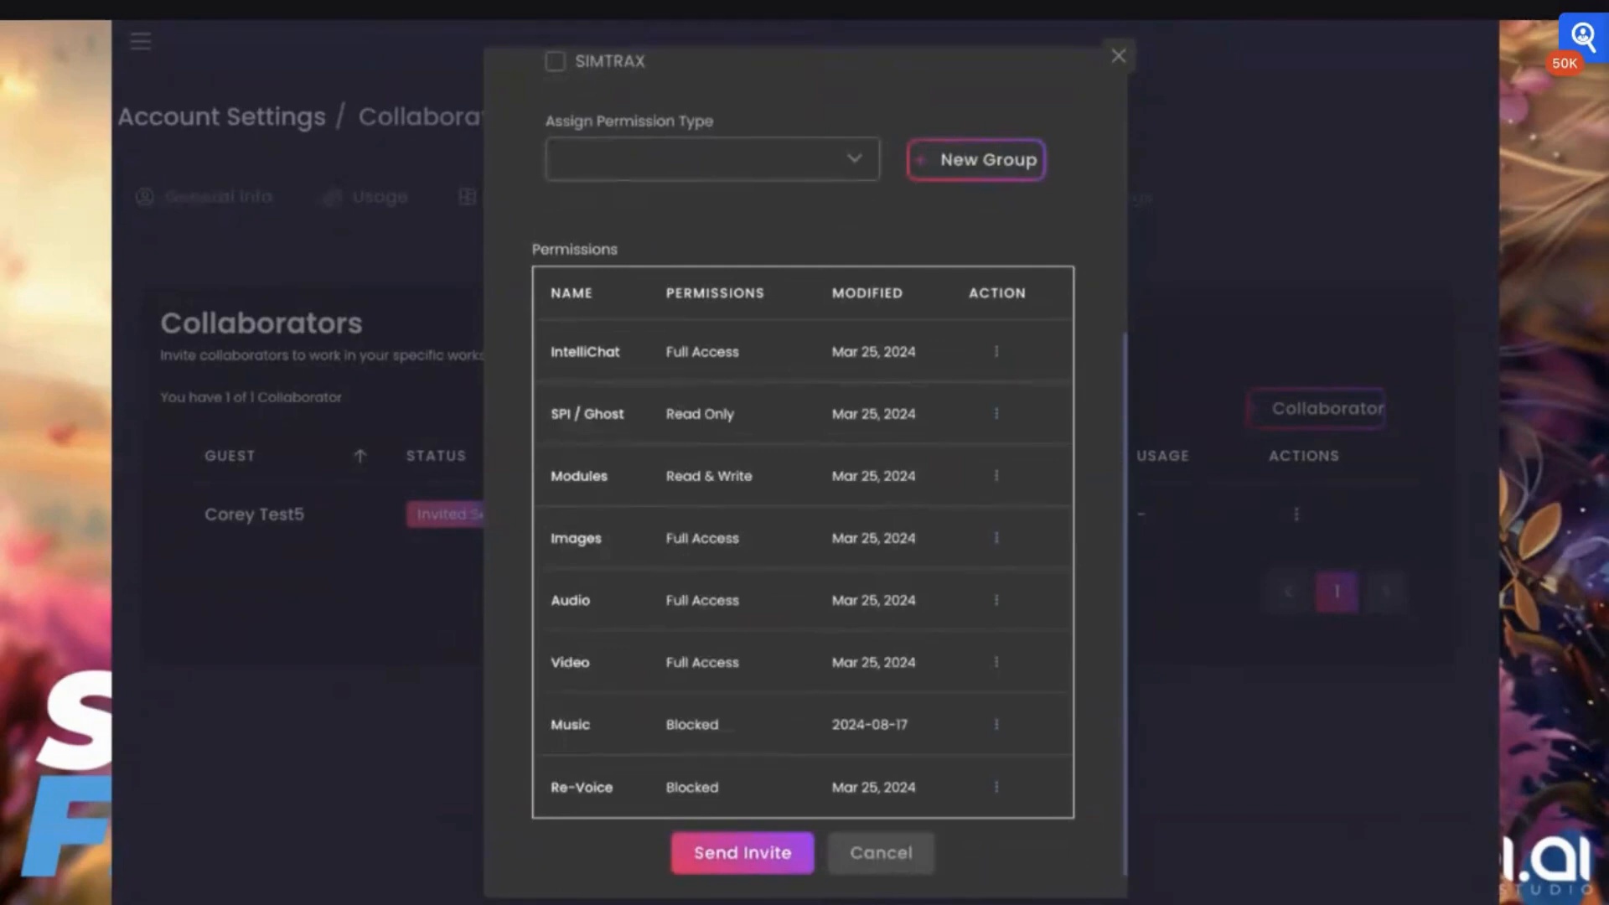
pyautogui.scroll(6, 818, 327)
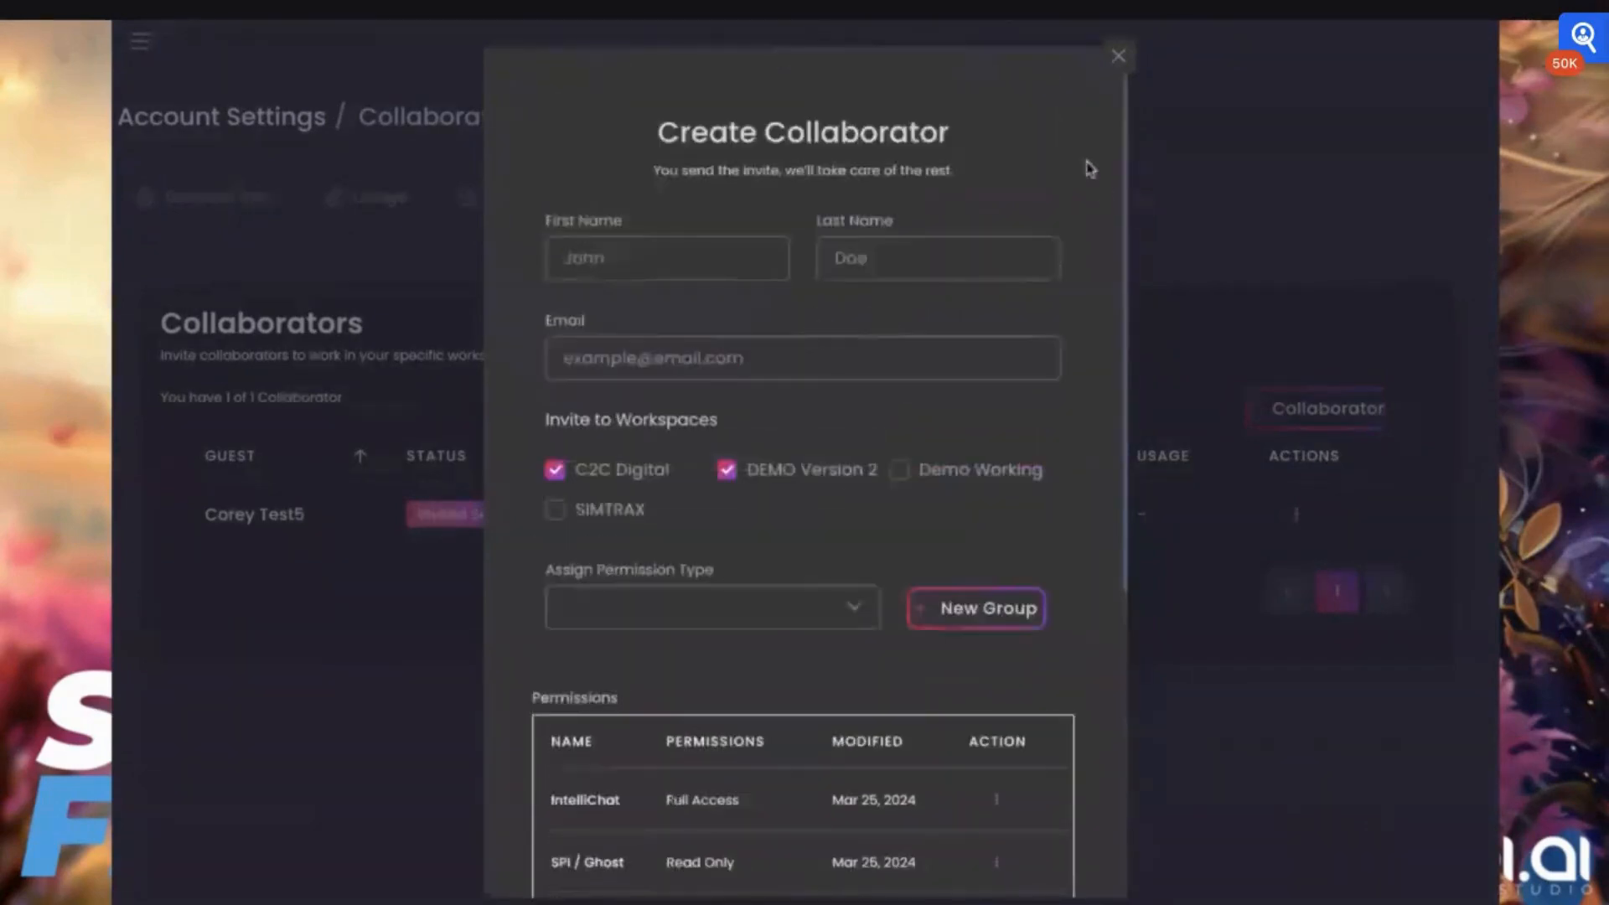
pyautogui.click(1118, 56)
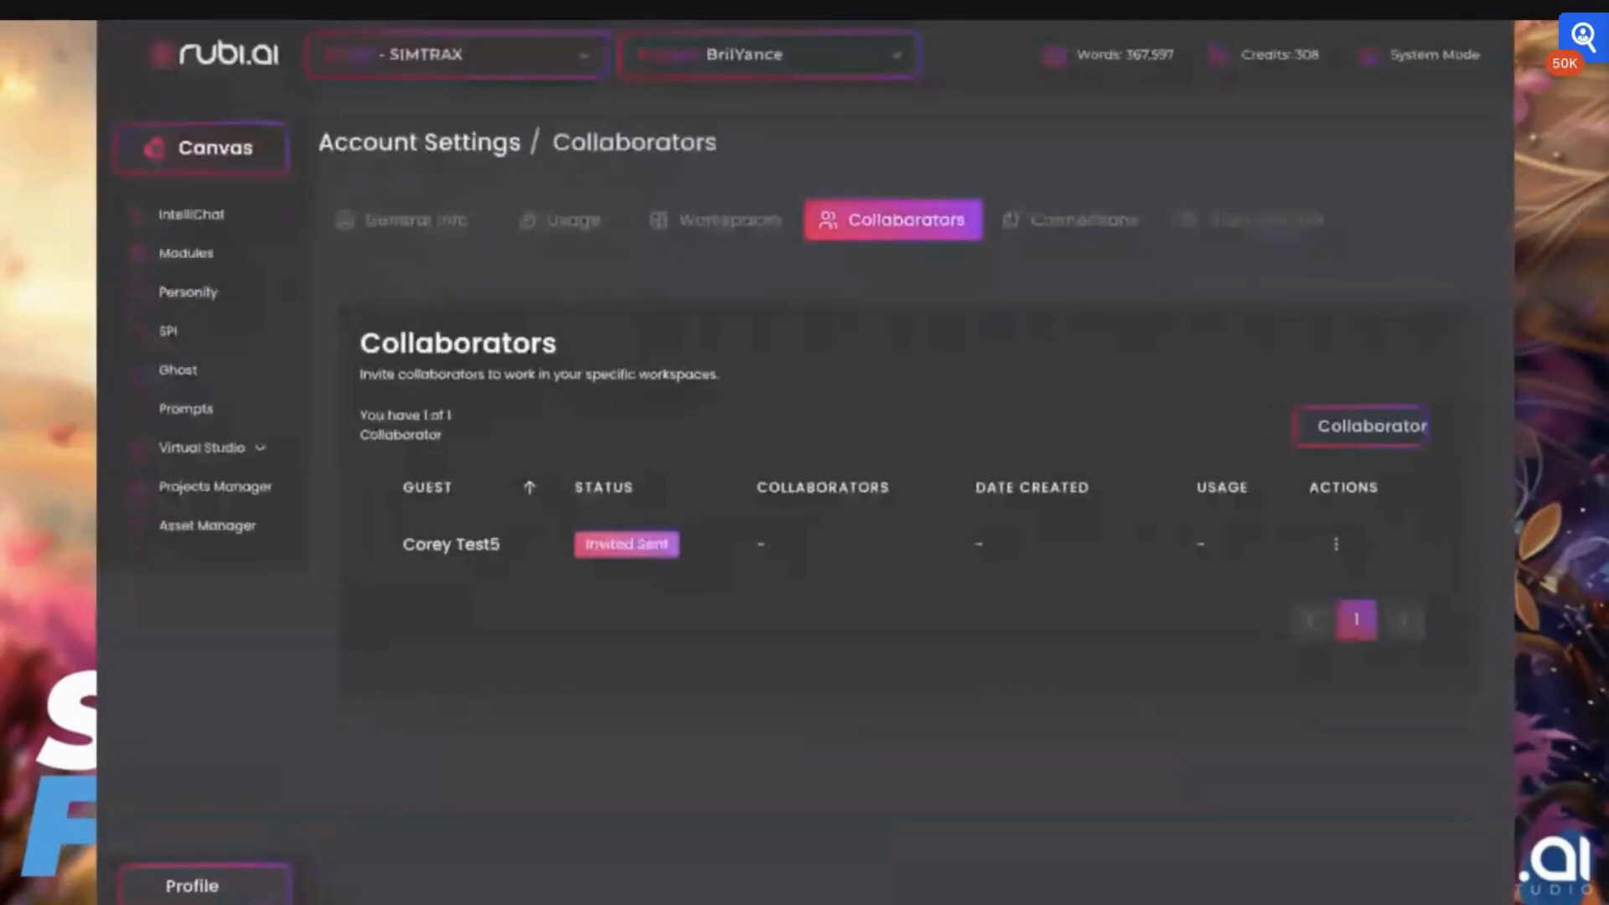
# Look at the Image Lab in the Virtual Studio and switch to the Video Lab
pyautogui.click(195, 447)
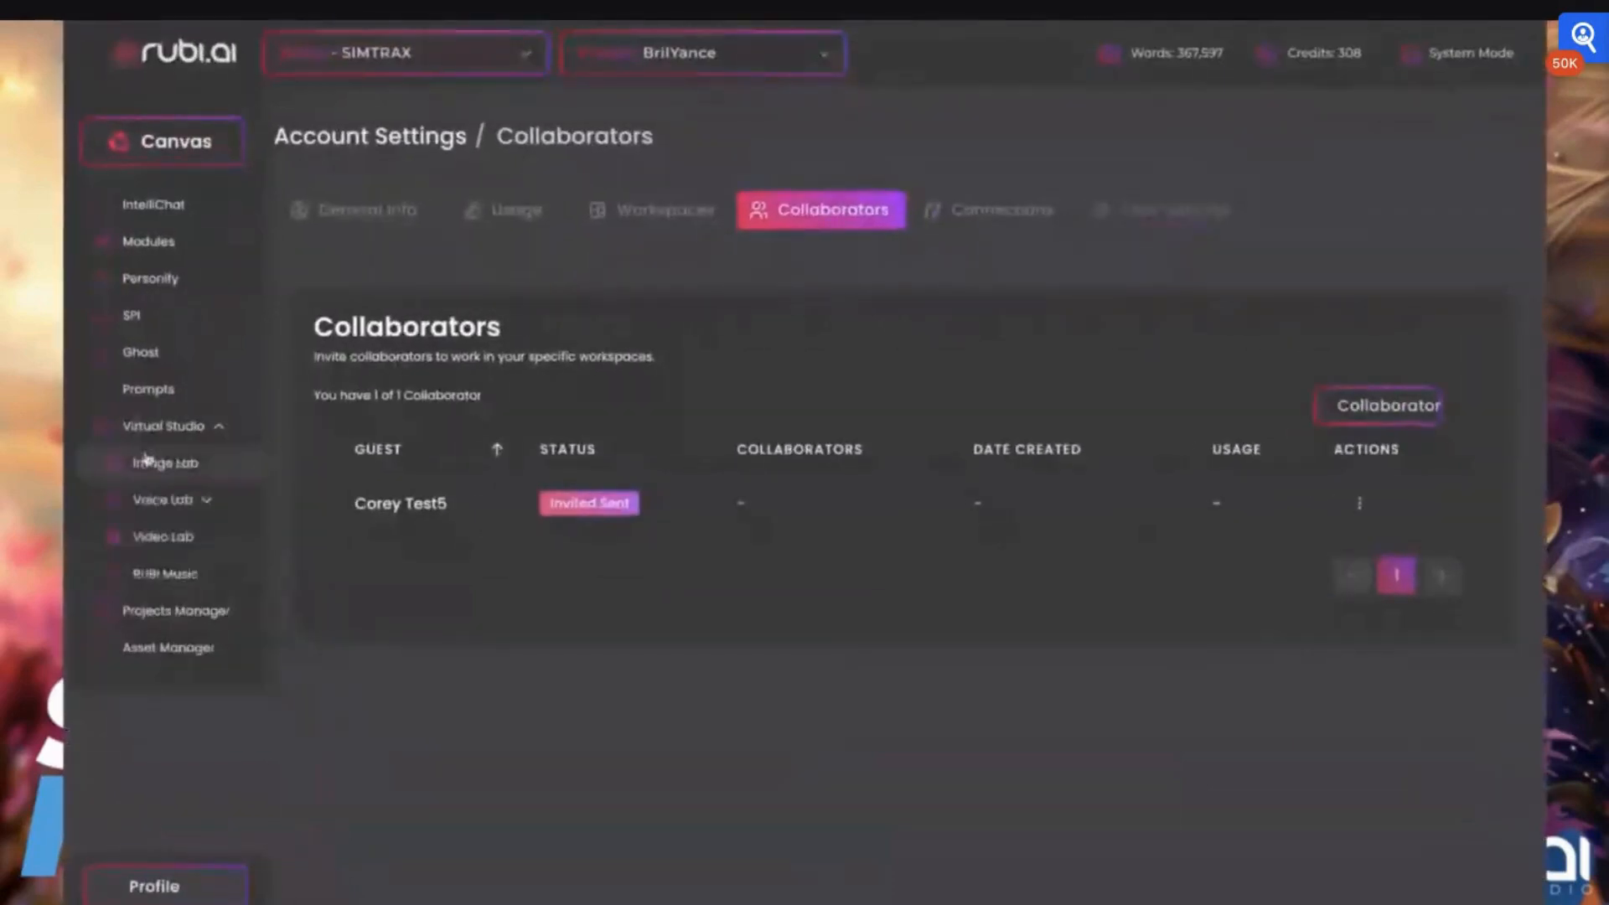
pyautogui.click(148, 462)
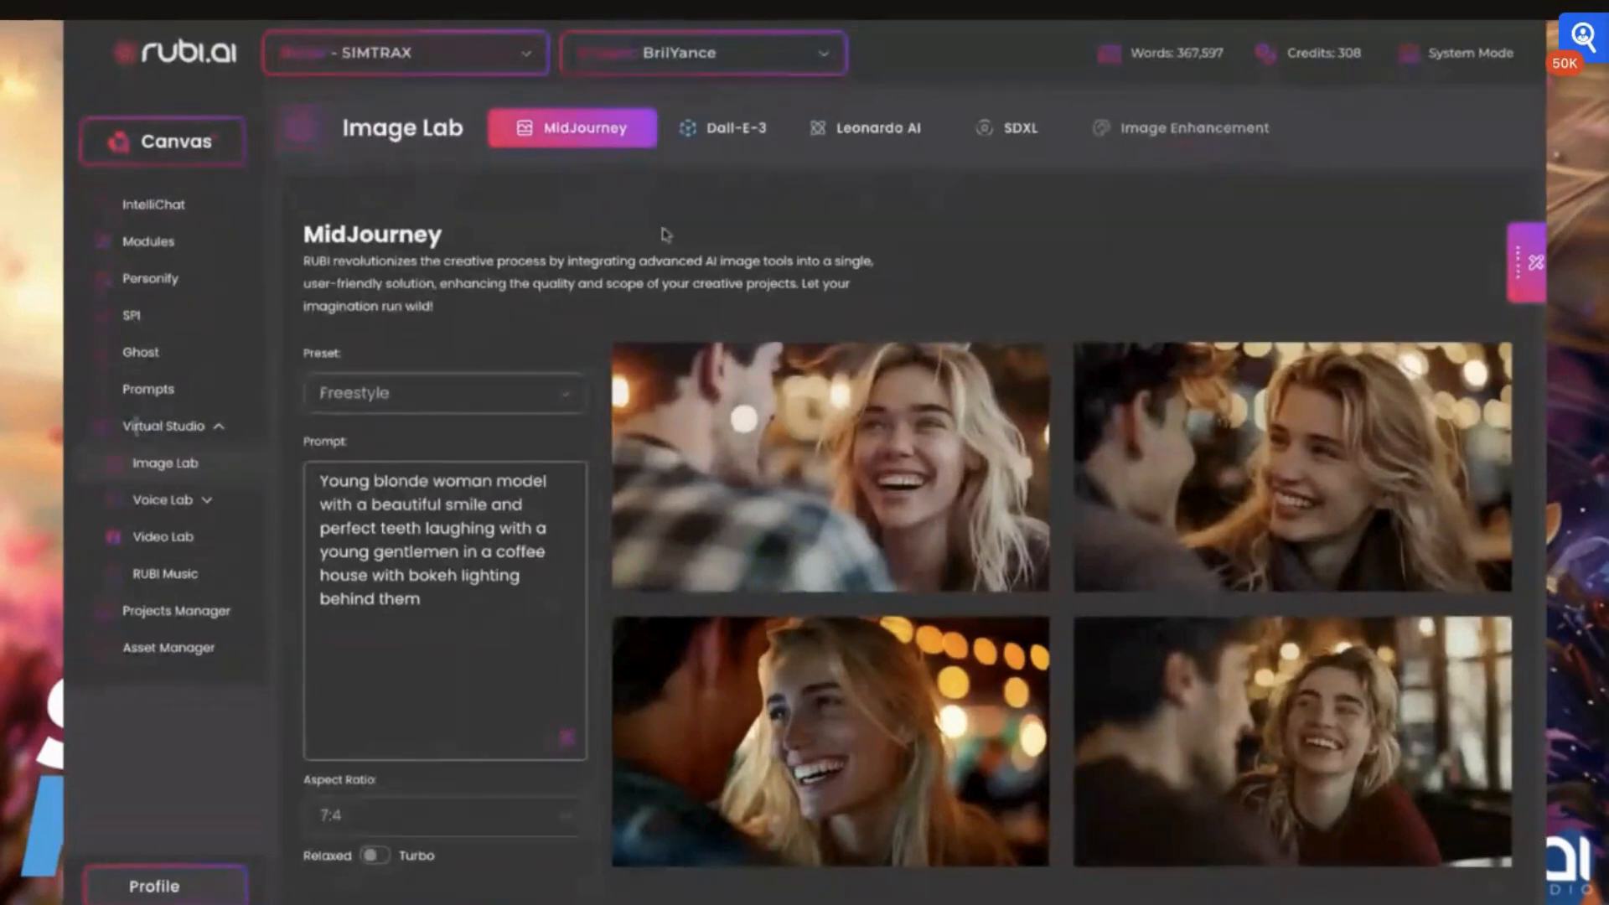
pyautogui.click(167, 540)
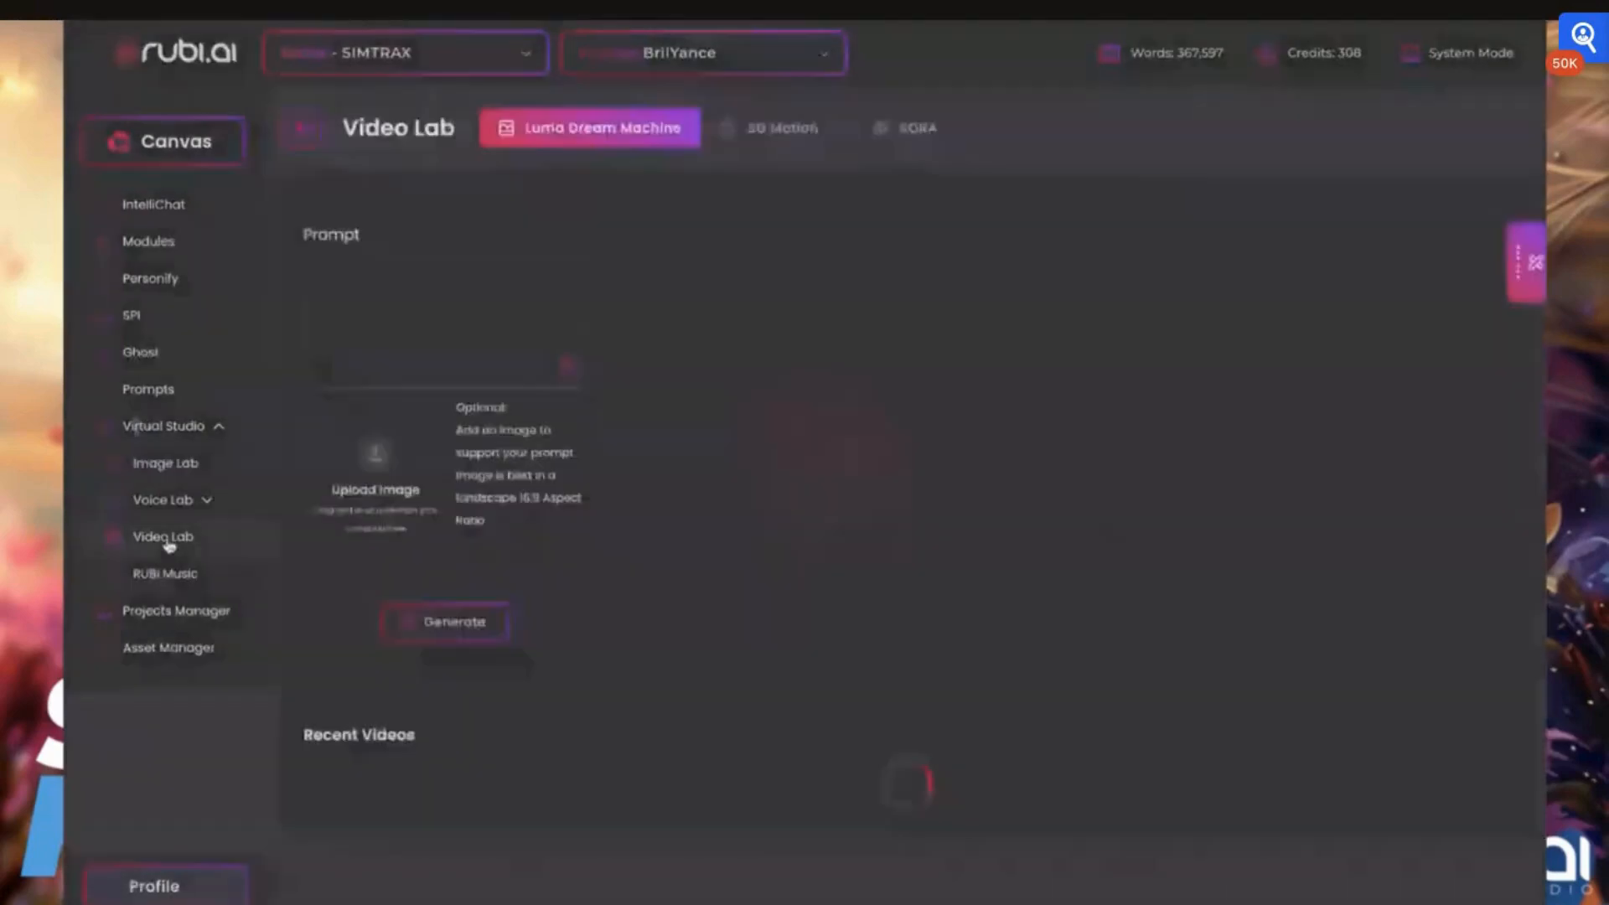